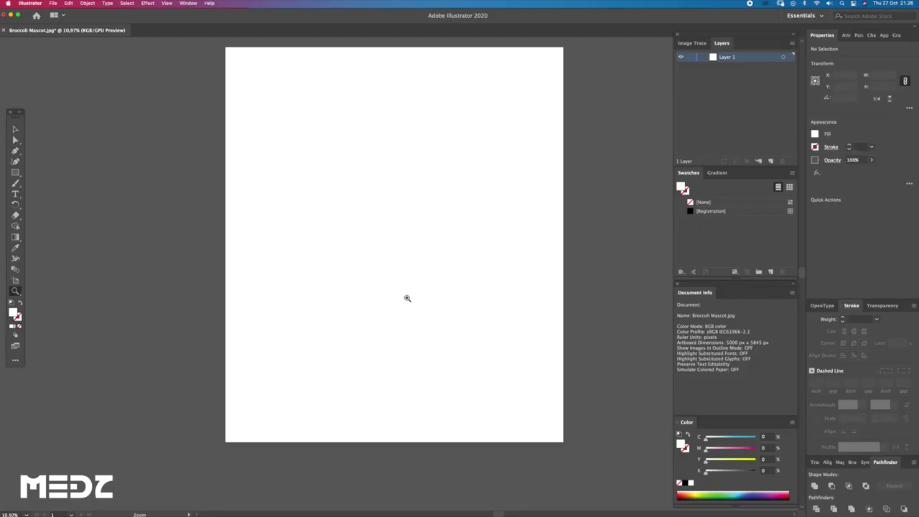
# Place the Broccoli Mascot.jpg sketch onto the blank artboard.
pyautogui.click(408, 300)
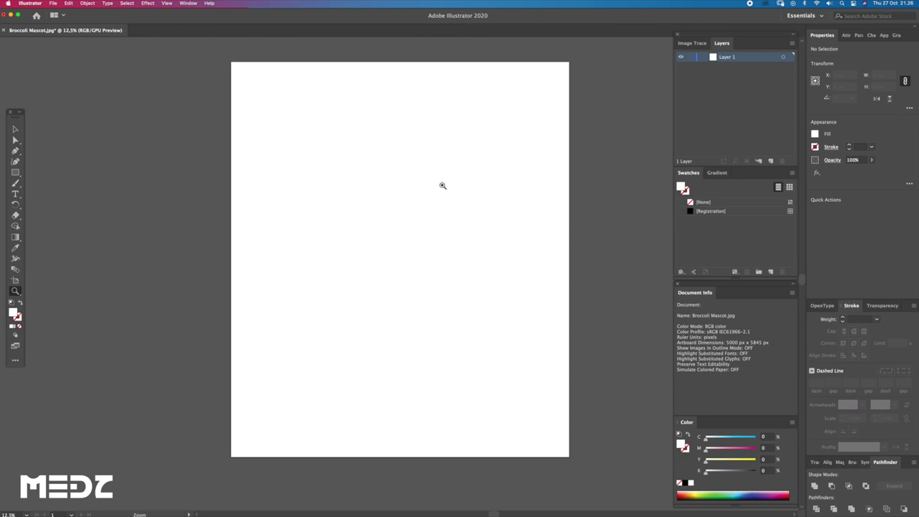
pyautogui.click(36, 3)
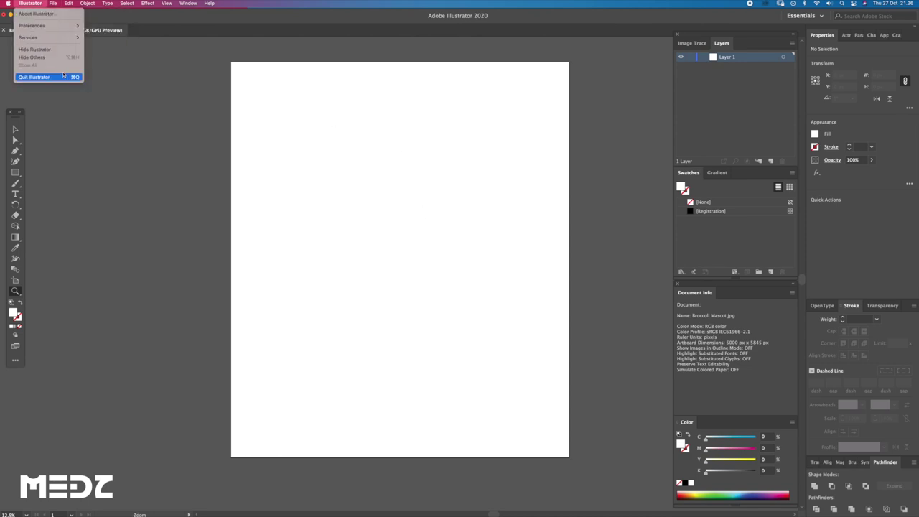
pyautogui.click(64, 125)
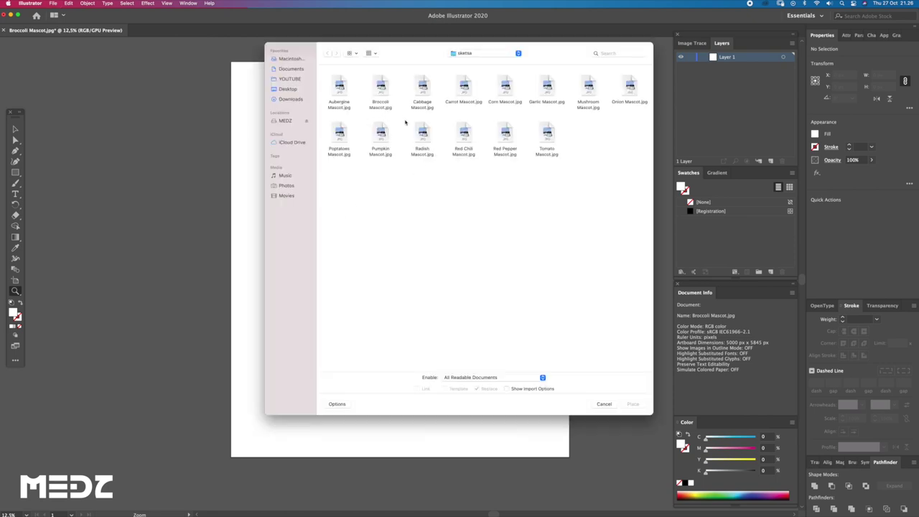
pyautogui.doubleClick(377, 90)
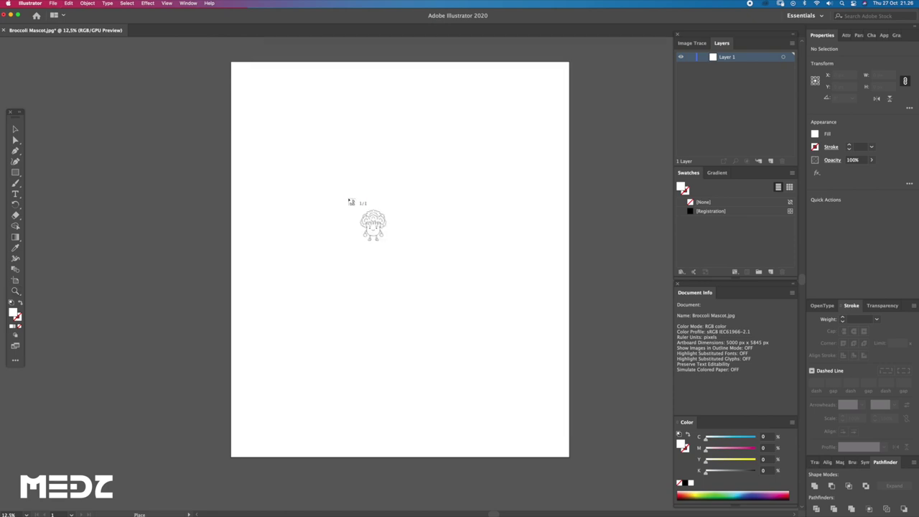
pyautogui.click(348, 198)
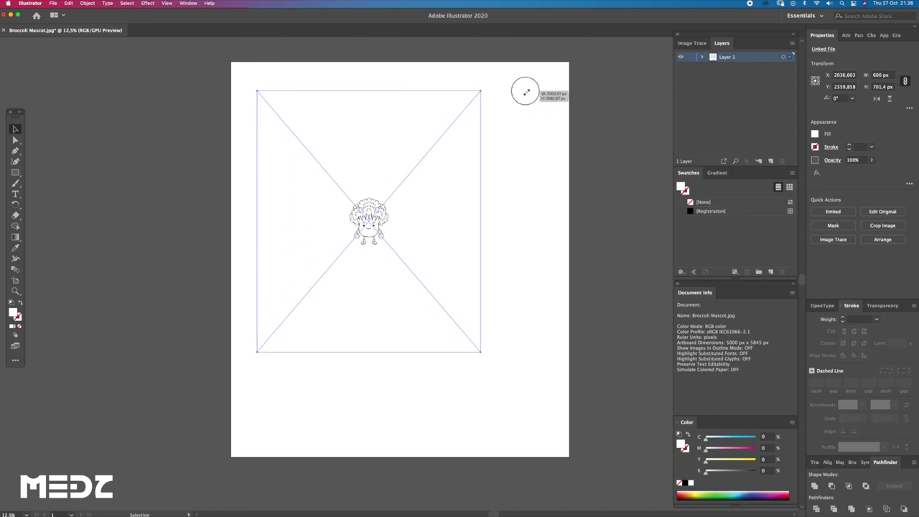
# Scale the sketch to fill the 5000 × 5845 px artboard and lock its layer.
pyautogui.moveTo(392, 199); pyautogui.dragTo(525, 93)
pyautogui.moveTo(460, 100)
pyautogui.mouseDown()
pyautogui.moveTo(426, 147)
pyautogui.moveTo(423, 140)
pyautogui.mouseUp()
pyautogui.scroll(-2, 424, 143)
pyautogui.hscroll(2, 424, 144)
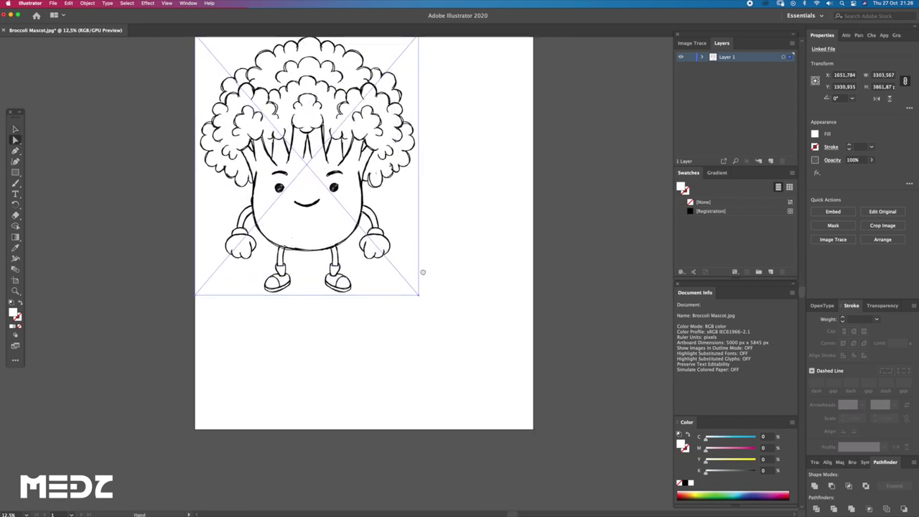
pyautogui.moveTo(419, 299); pyautogui.dragTo(549, 429)
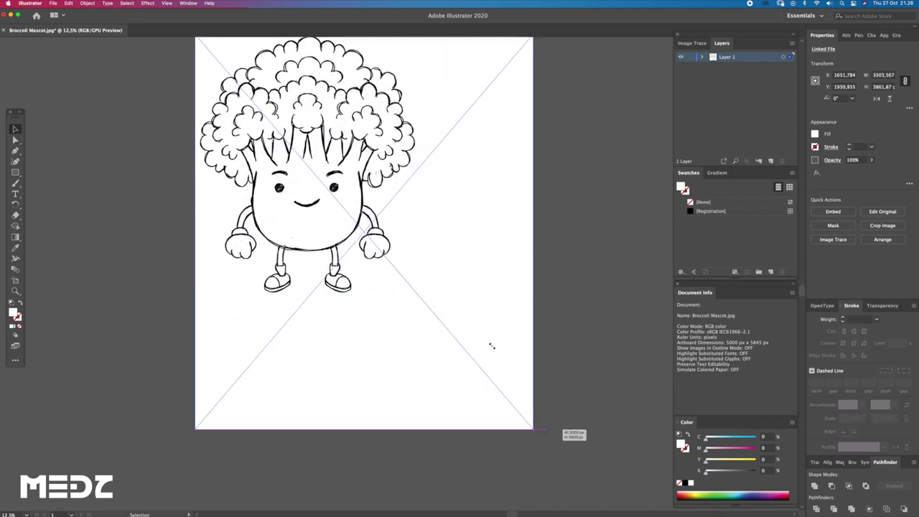
pyautogui.scroll(3, 492, 346)
pyautogui.hscroll(-2, 492, 346)
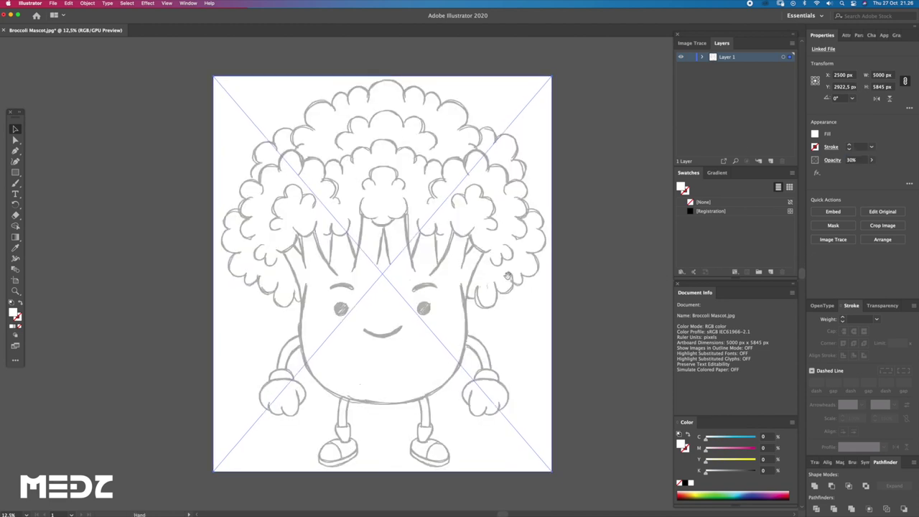
pyautogui.scroll(-1, 634, 217)
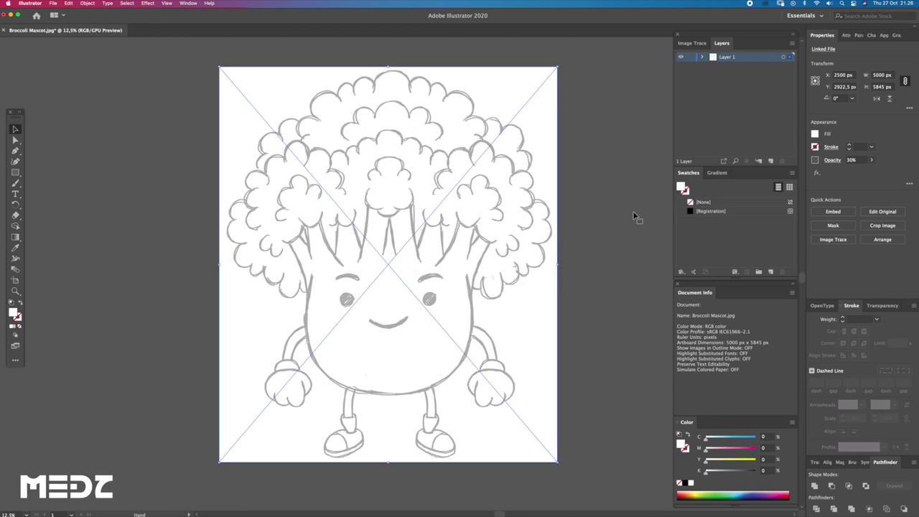
pyautogui.click(690, 57)
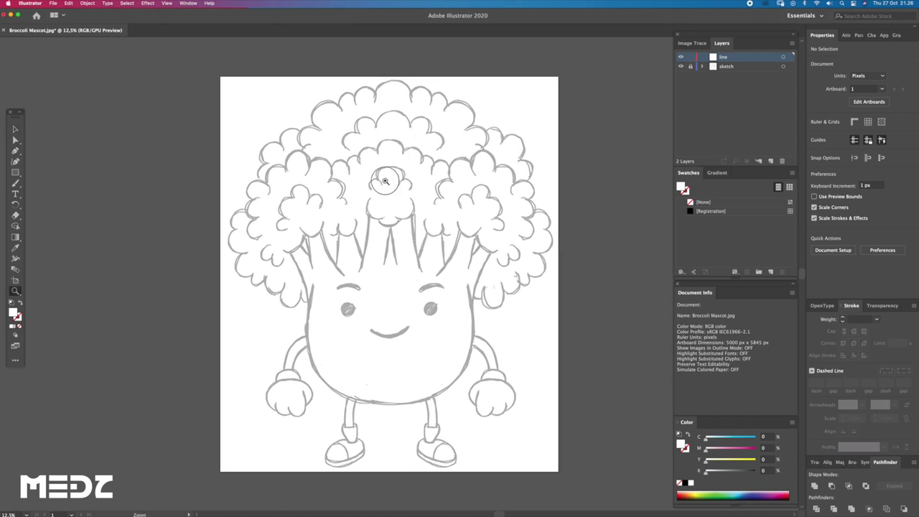
# Unlock the sketch layer and select the placed sketch image.
pyautogui.moveTo(402, 216); pyautogui.dragTo(424, 235)
pyautogui.scroll(-2, 478, 248)
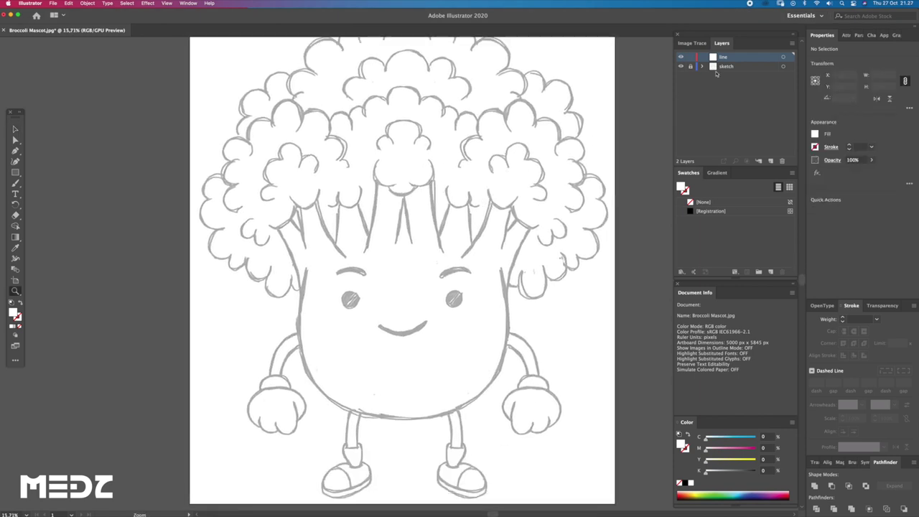
pyautogui.click(694, 66)
pyautogui.press('v')
pyautogui.click(550, 144)
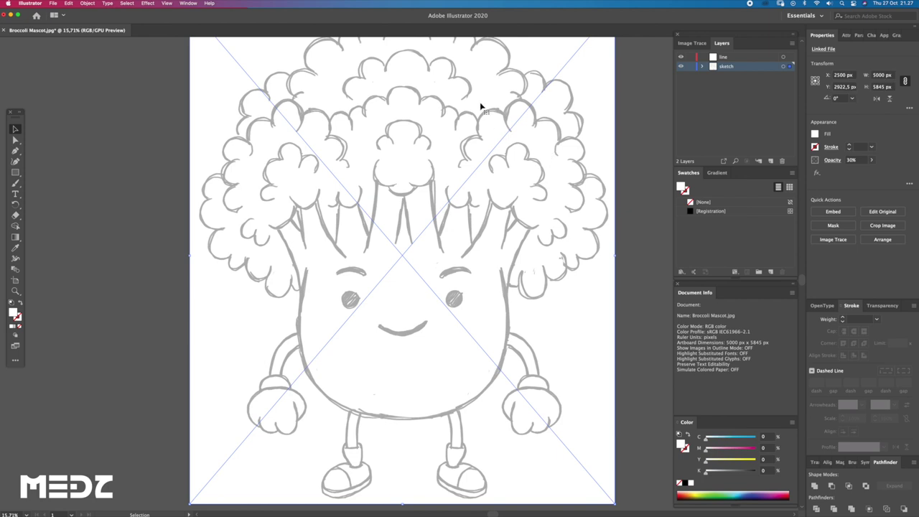
# Show rulers and place a vertical guide through the mascot's centre at 2500 px.
pyautogui.press('super+r')
pyautogui.moveTo(434, 40); pyautogui.dragTo(407, 87)
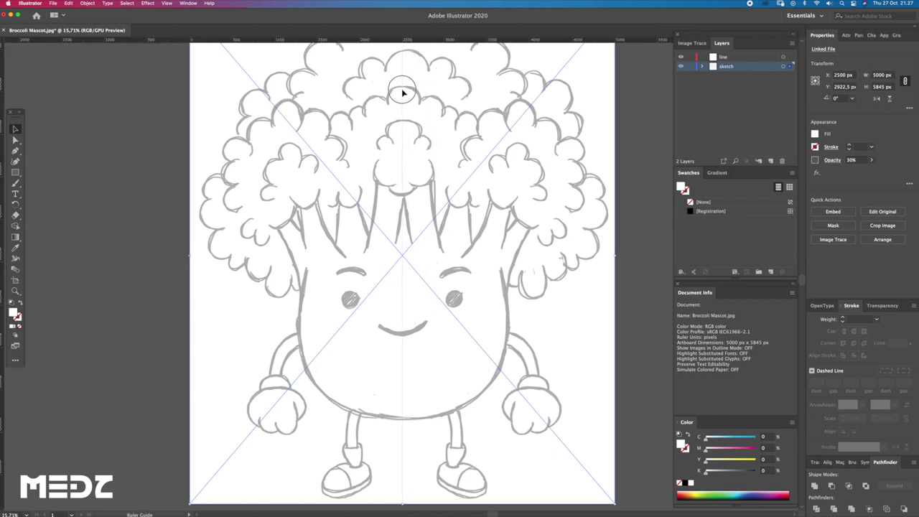
pyautogui.press('z')
pyautogui.moveTo(396, 236)
pyautogui.mouseDown()
pyautogui.moveTo(443, 294)
pyautogui.moveTo(463, 298)
pyautogui.mouseUp()
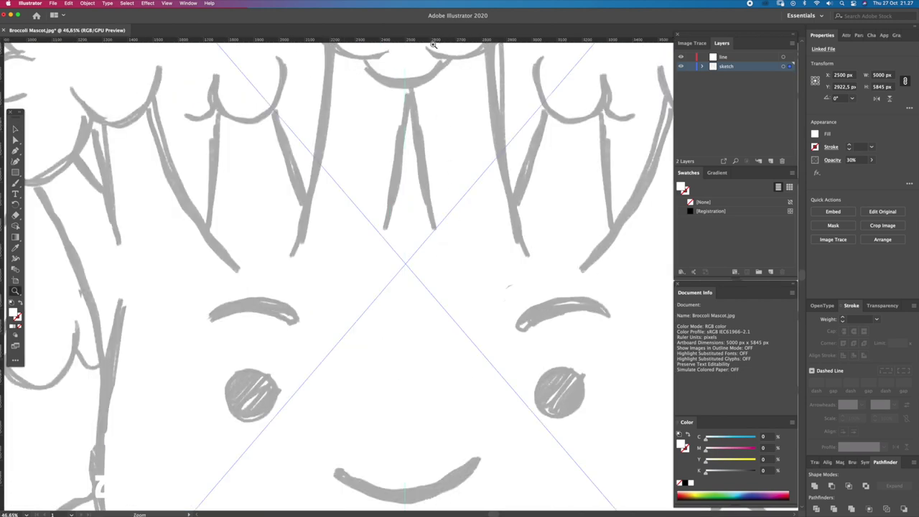
pyautogui.moveTo(423, 66); pyautogui.dragTo(407, 93)
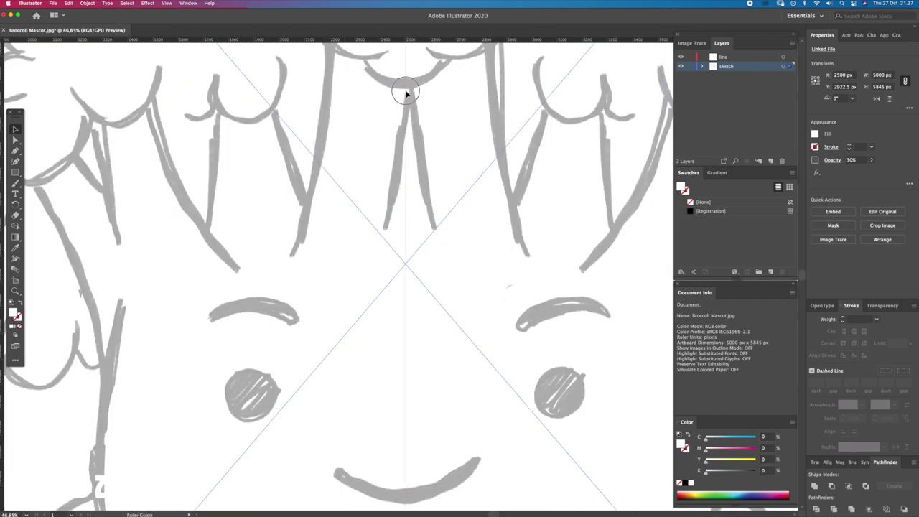
pyautogui.press('z')
pyautogui.moveTo(496, 195); pyautogui.dragTo(431, 197)
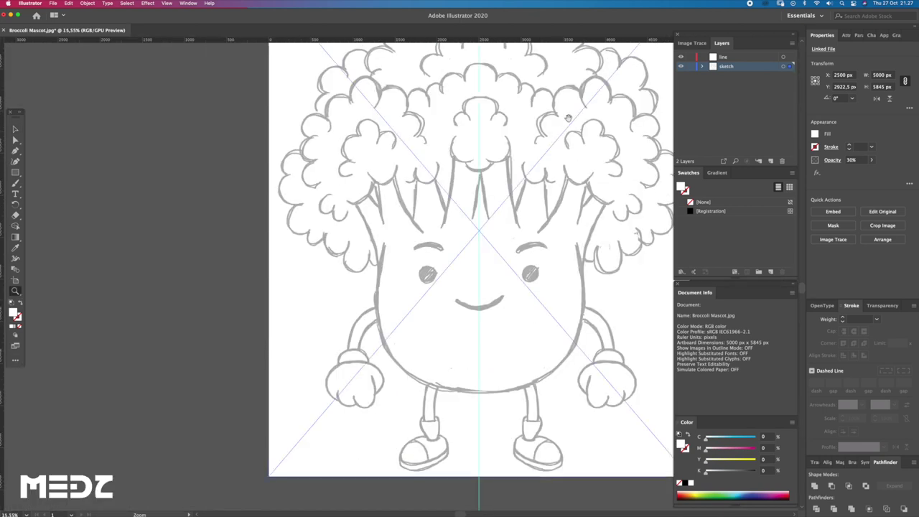
pyautogui.moveTo(568, 181); pyautogui.dragTo(519, 271)
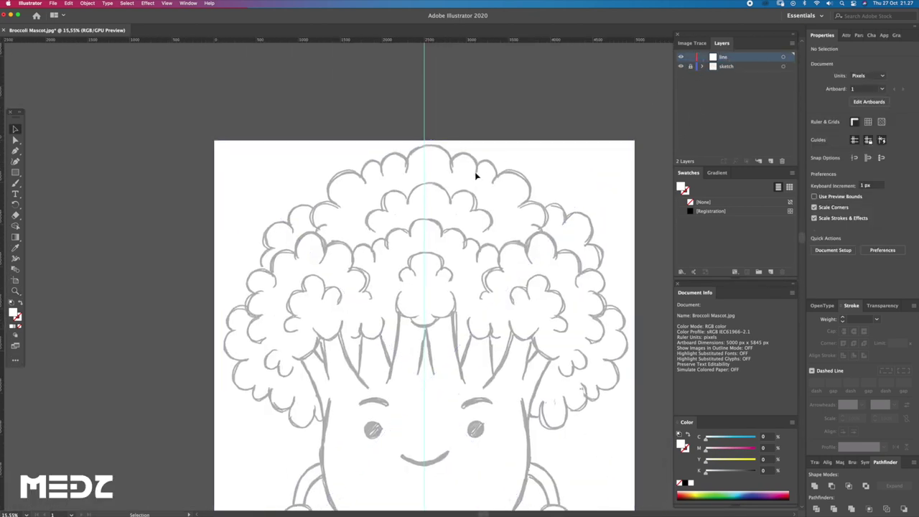
pyautogui.moveTo(396, 277); pyautogui.dragTo(429, 139)
pyautogui.click(407, 321)
# Draw an unfilled curve down the body's left side to the centre guide.
pyautogui.moveTo(437, 352); pyautogui.dragTo(408, 307)
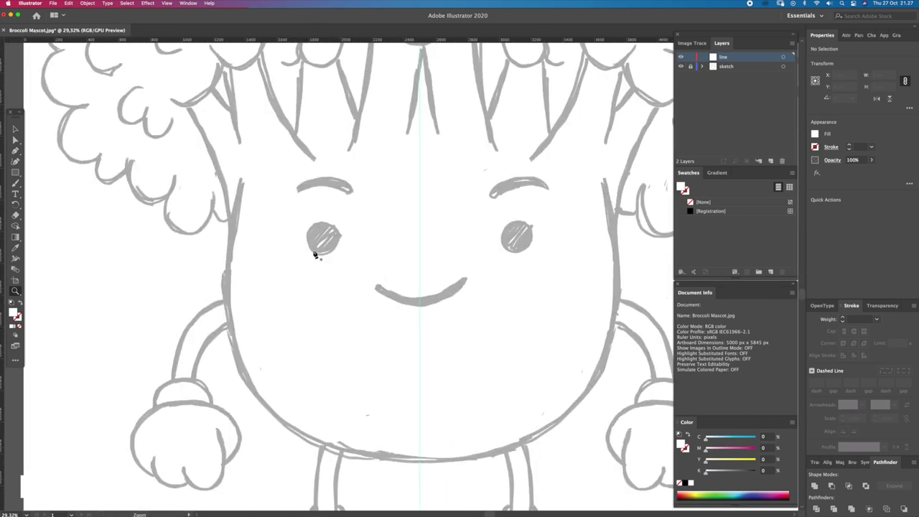
pyautogui.press('/')
pyautogui.click(187, 112)
pyautogui.moveTo(226, 220); pyautogui.dragTo(229, 274)
pyautogui.click(227, 264)
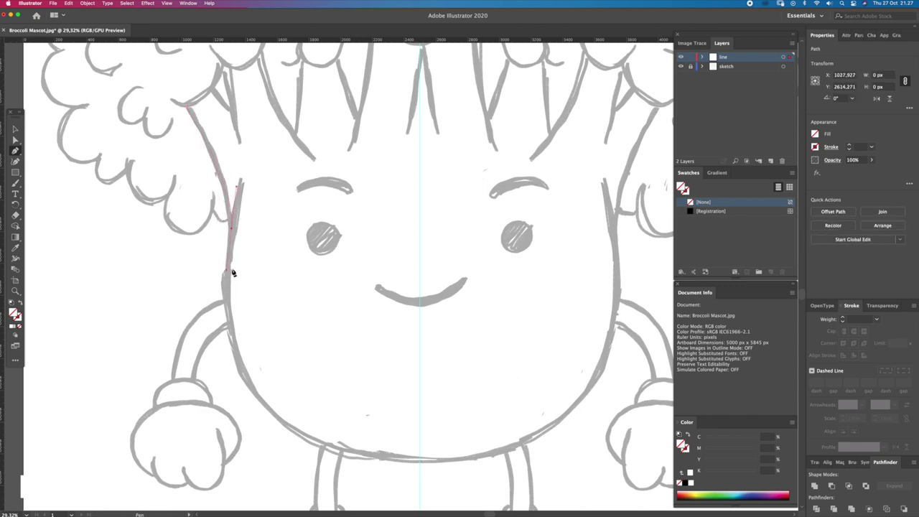
pyautogui.click(230, 269)
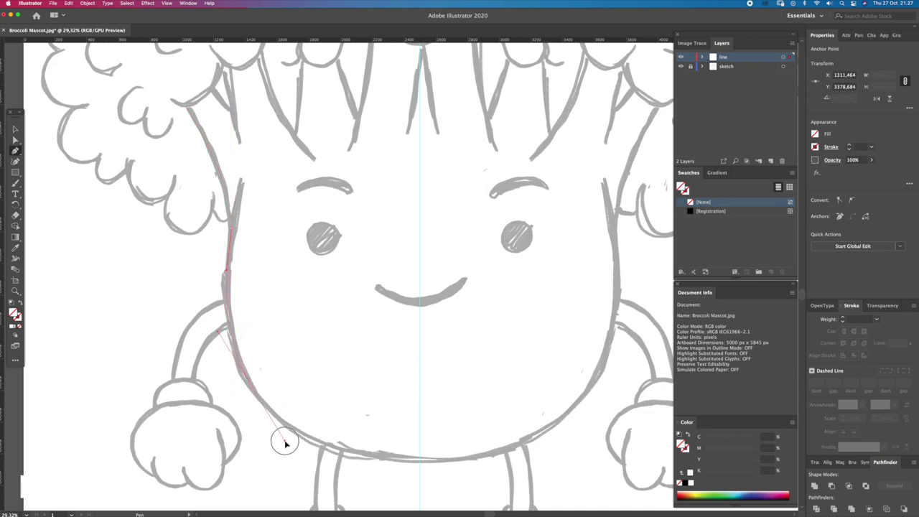
pyautogui.scroll(-2, 304, 458)
pyautogui.moveTo(387, 432); pyautogui.dragTo(435, 436)
# Give the curve a black stroke with 25 pt weight.
pyautogui.press('a')
pyautogui.doubleClick(15, 315)
pyautogui.moveTo(583, 421); pyautogui.dragTo(626, 475)
pyautogui.moveTo(626, 347); pyautogui.dragTo(467, 258)
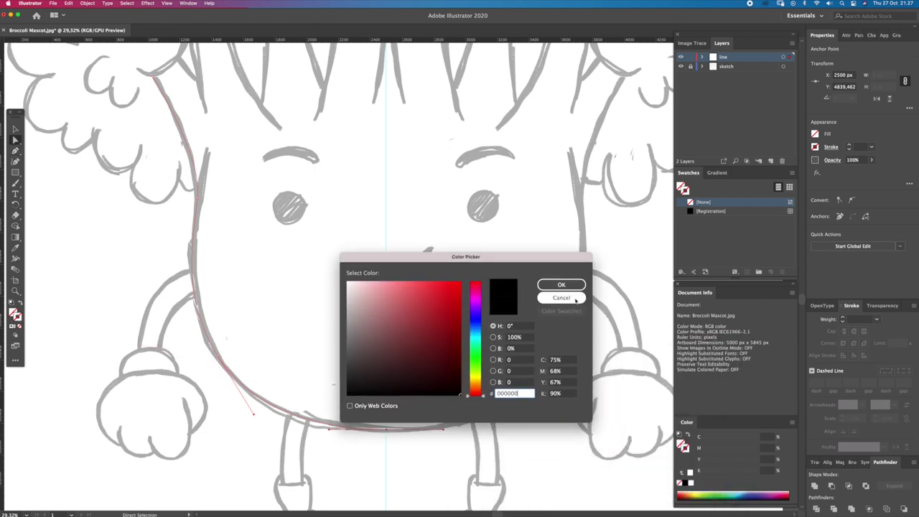
pyautogui.click(560, 280)
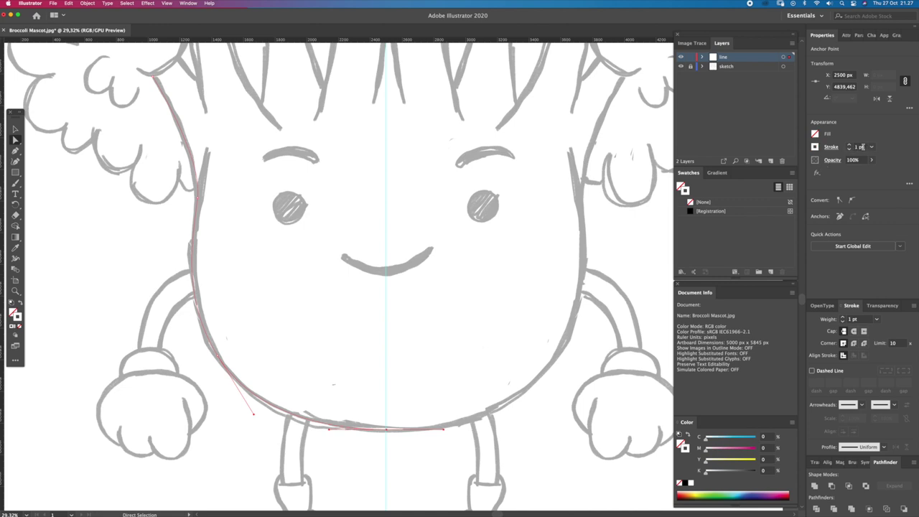
pyautogui.write('25')
pyautogui.press('Return')
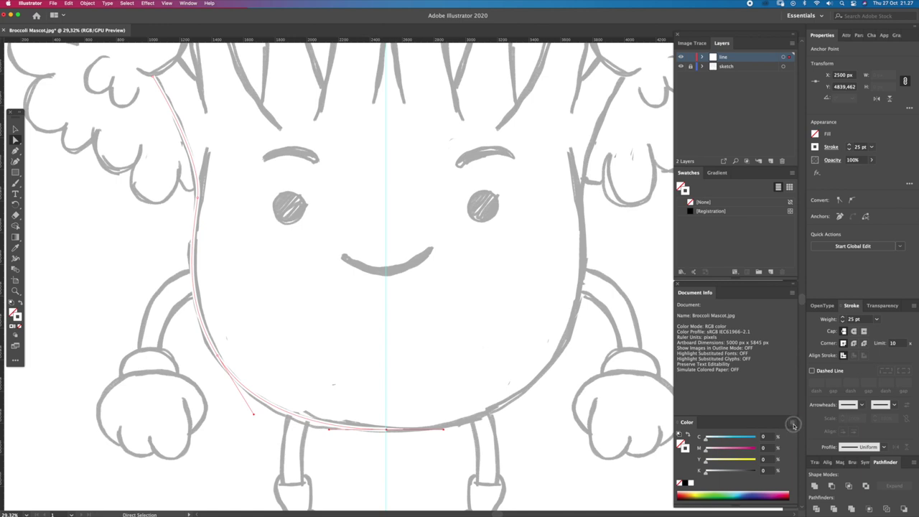
# Switch the stroke colour to RGB and set it to pure black.
pyautogui.click(794, 425)
pyautogui.click(811, 442)
pyautogui.moveTo(733, 467); pyautogui.dragTo(706, 468)
pyautogui.moveTo(755, 452)
pyautogui.mouseDown()
pyautogui.moveTo(706, 452)
pyautogui.moveTo(706, 436)
pyautogui.mouseUp()
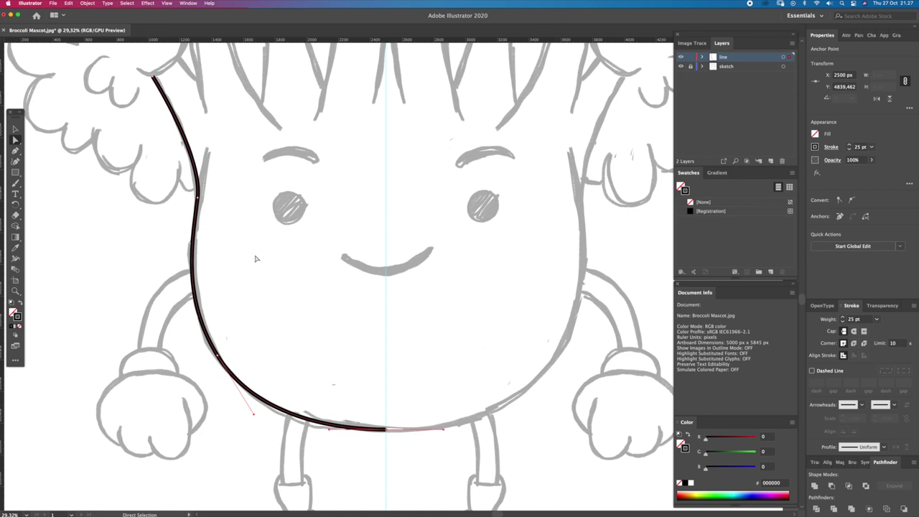
# Reshape the black body outline by dragging one anchor lower.
pyautogui.scroll(1, 266, 253)
pyautogui.scroll(1, 277, 281)
pyautogui.scroll(1, 254, 318)
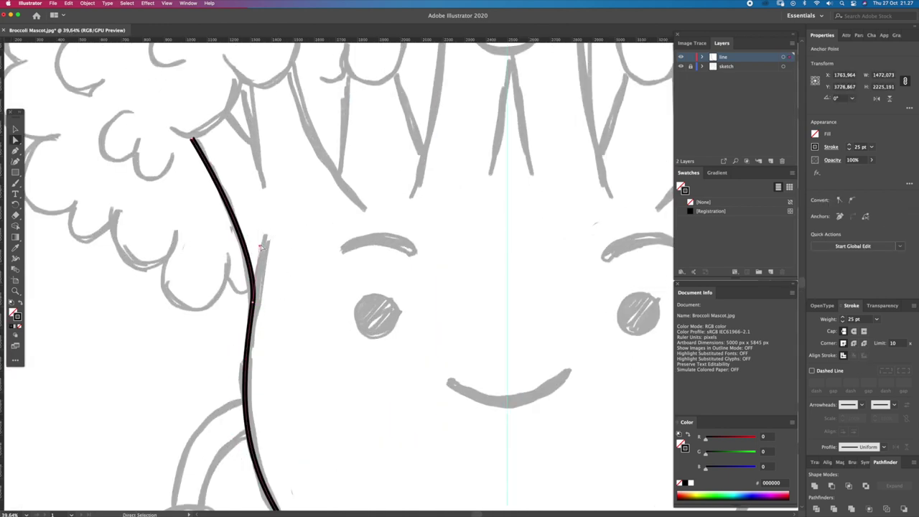
pyautogui.click(251, 310)
pyautogui.moveTo(250, 311); pyautogui.dragTo(247, 378)
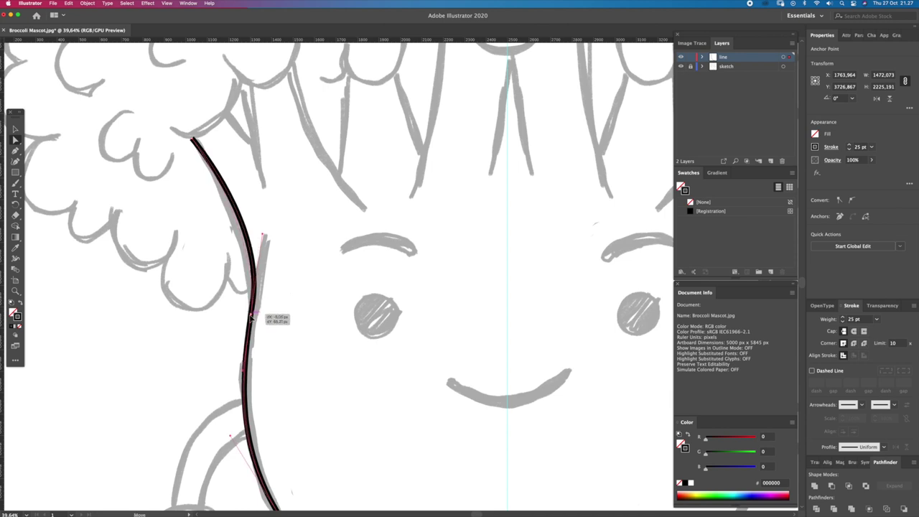
pyautogui.click(269, 373)
# Trace the left stem edge and a stalk line under the left floret.
pyautogui.scroll(1, 272, 300)
pyautogui.press('p')
pyautogui.click(253, 331)
pyautogui.click(269, 216)
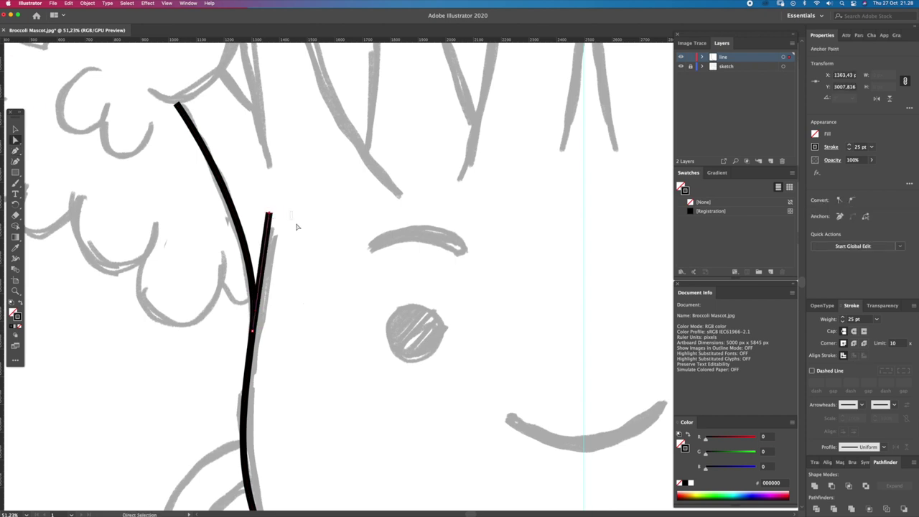
pyautogui.press('z')
pyautogui.scroll(-5, 267, 211)
pyautogui.scroll(8, 262, 155)
pyautogui.press('a')
pyautogui.click(280, 169)
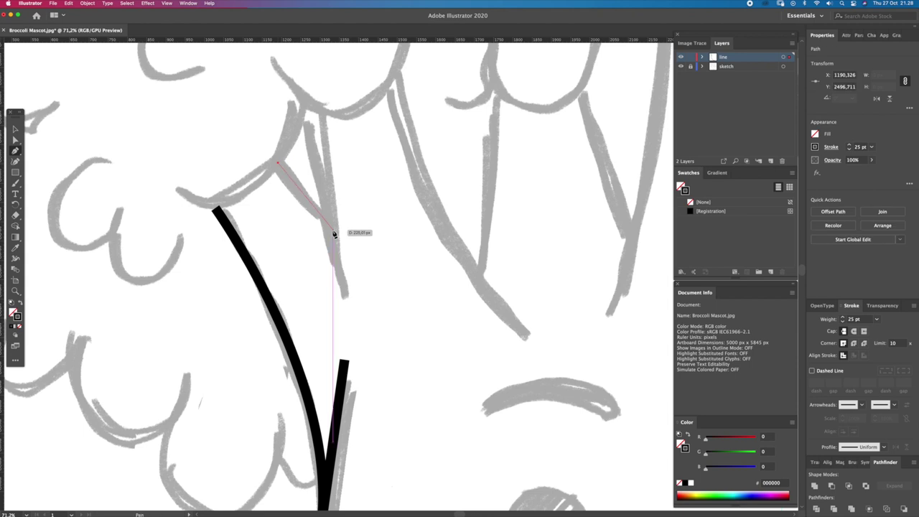
pyautogui.click(336, 228)
# Add a second branch line beside the first to complete the Y, then deselect.
pyautogui.press('z')
pyautogui.scroll(-1, 320, 224)
pyautogui.scroll(-2, 320, 225)
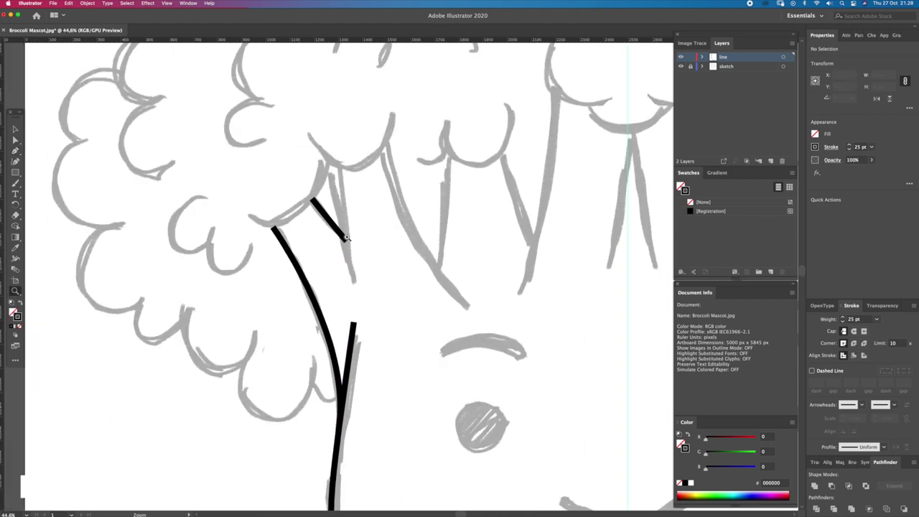
pyautogui.click(334, 171)
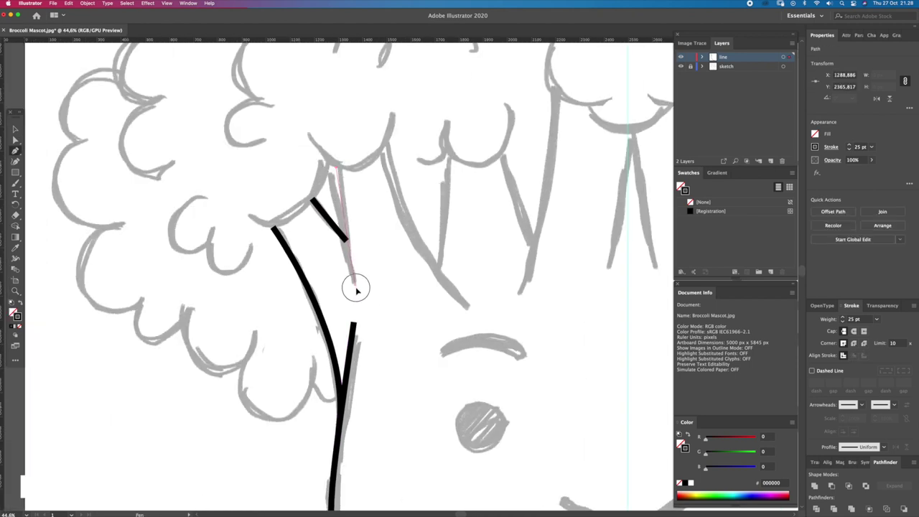
pyautogui.click(356, 288)
pyautogui.press('z')
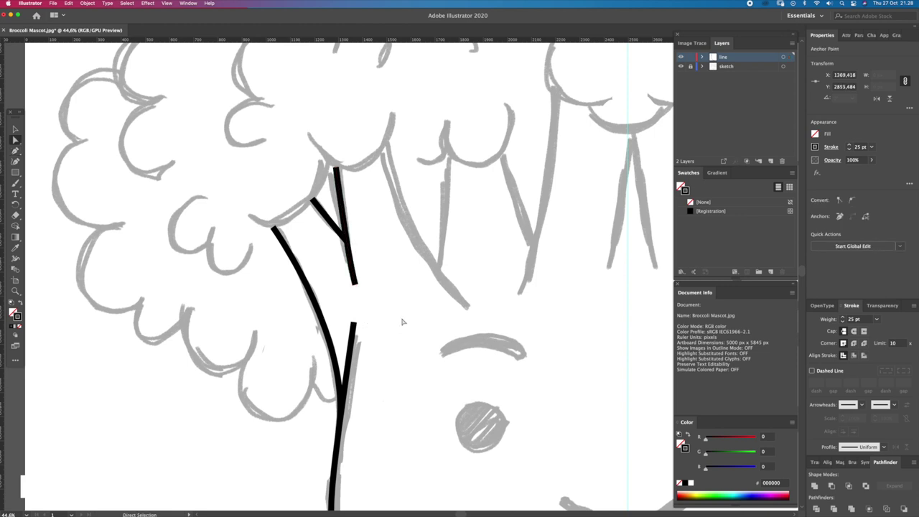
pyautogui.scroll(-2, 328, 242)
pyautogui.press('v')
pyautogui.hotkey('ctrl', 'a')
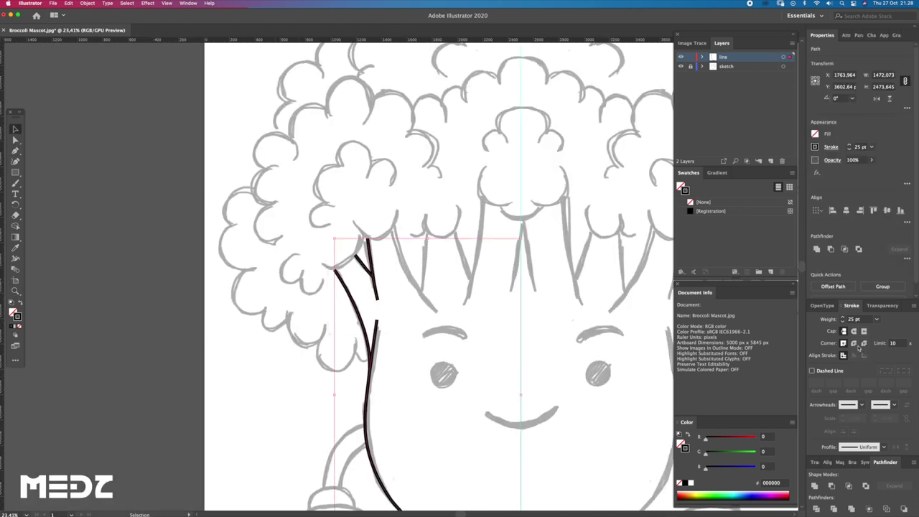
pyautogui.scroll(3, 402, 273)
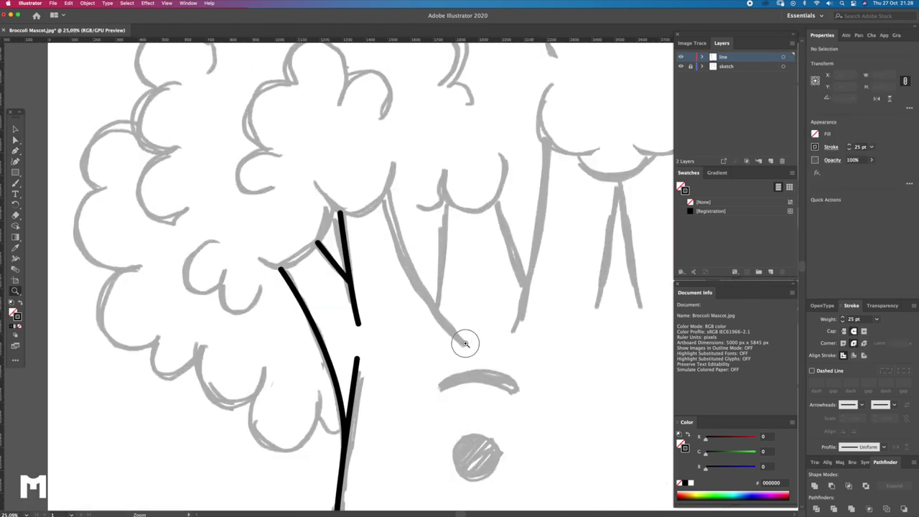
pyautogui.press('a')
pyautogui.click(387, 316)
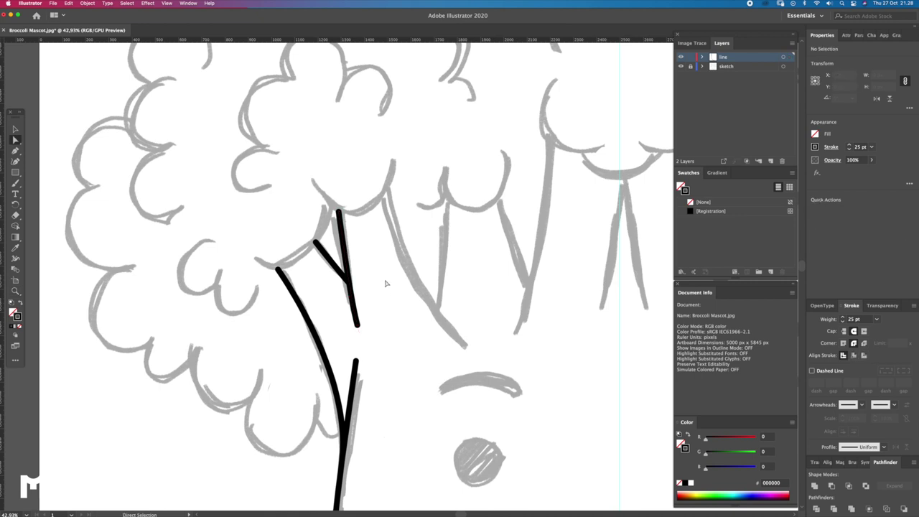
# Draw a curved branch line under the florets following the sketch.
pyautogui.click(384, 188)
pyautogui.moveTo(467, 344); pyautogui.dragTo(526, 397)
pyautogui.press('a')
pyautogui.hscroll(5, 431, 323)
pyautogui.click(309, 305)
# Draw the next branch line bending up along the sketch toward the florets.
pyautogui.press('p')
pyautogui.click(274, 320)
pyautogui.moveTo(285, 215); pyautogui.dragTo(290, 177)
pyautogui.press('a')
pyautogui.click(336, 225)
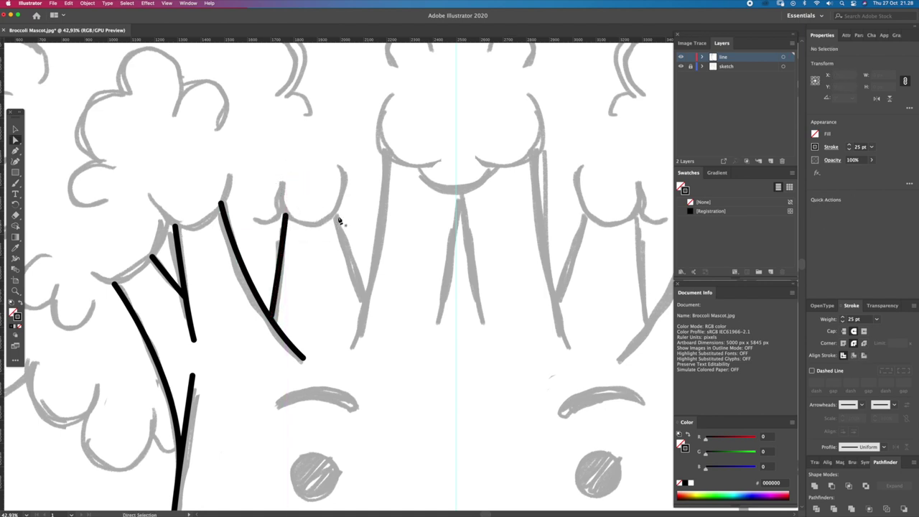
pyautogui.click(366, 309)
# Zoom in and draw a straight branch line from its lower end up under the floret.
pyautogui.press('z')
pyautogui.keyDown('alt'); pyautogui.click(391, 321); pyautogui.keyUp('alt')
pyautogui.scroll(2, 388, 316)
pyautogui.press('p')
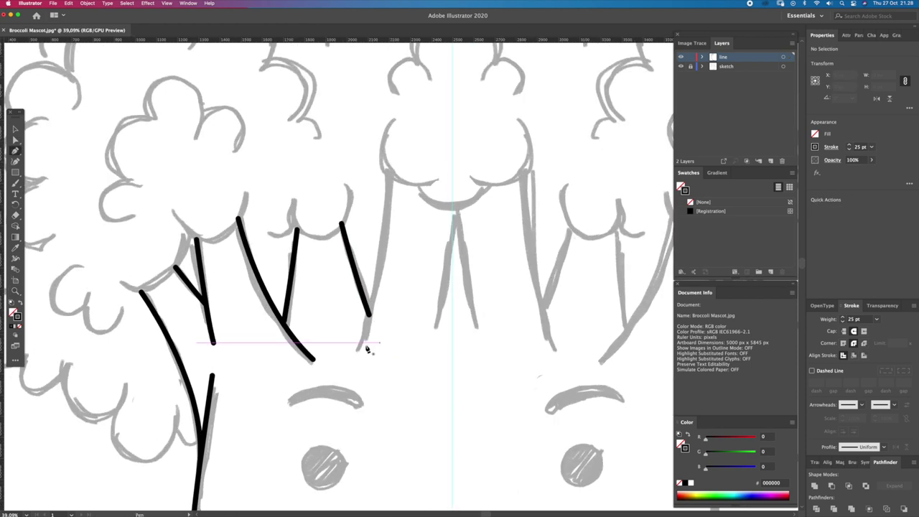
pyautogui.click(385, 276)
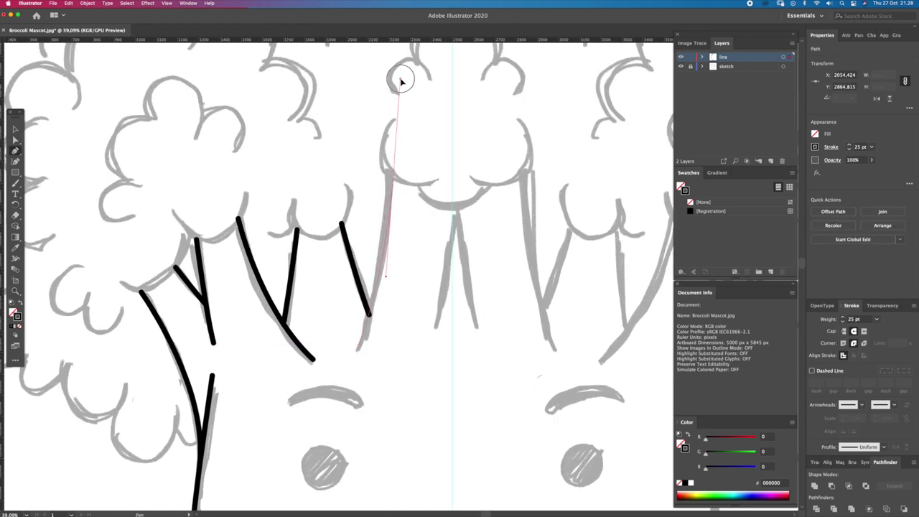
pyautogui.click(393, 175)
# Zoom out and move the new line's bottom end into place on the crown.
pyautogui.press('z')
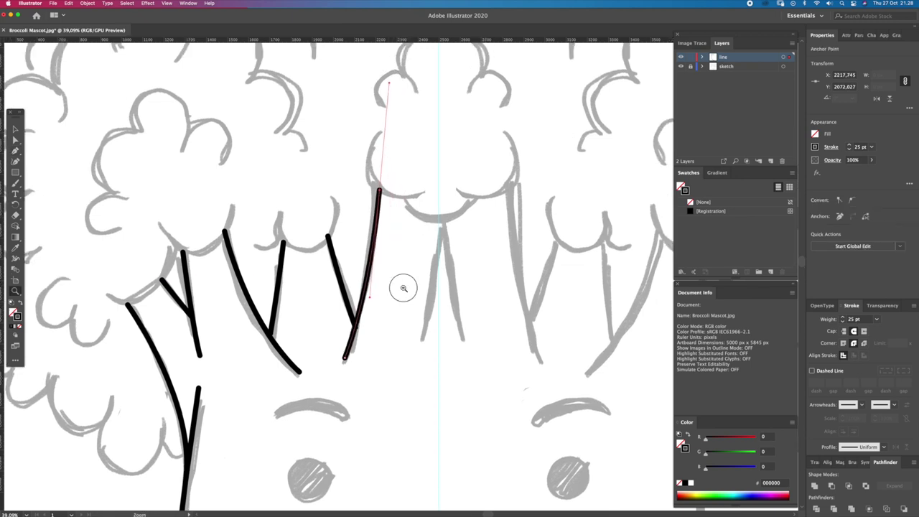
pyautogui.keyDown('alt'); pyautogui.click(352, 335); pyautogui.keyUp('alt')
pyautogui.scroll(3, 352, 334)
pyautogui.press('a')
pyautogui.moveTo(353, 363); pyautogui.dragTo(357, 352)
pyautogui.scroll(-3, 419, 301)
pyautogui.press('z')
pyautogui.press('super+shift+a')
pyautogui.scroll(2, 456, 263)
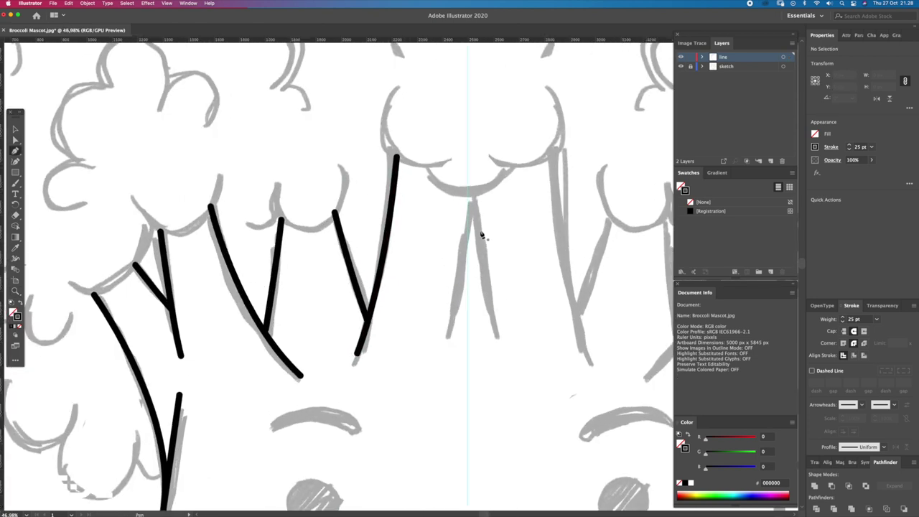
# Draw a branch line from under the middle floret down the stem.
pyautogui.click(469, 195)
pyautogui.click(453, 338)
pyautogui.press('z')
pyautogui.press('super+shift+a')
pyautogui.scroll(-3, 403, 316)
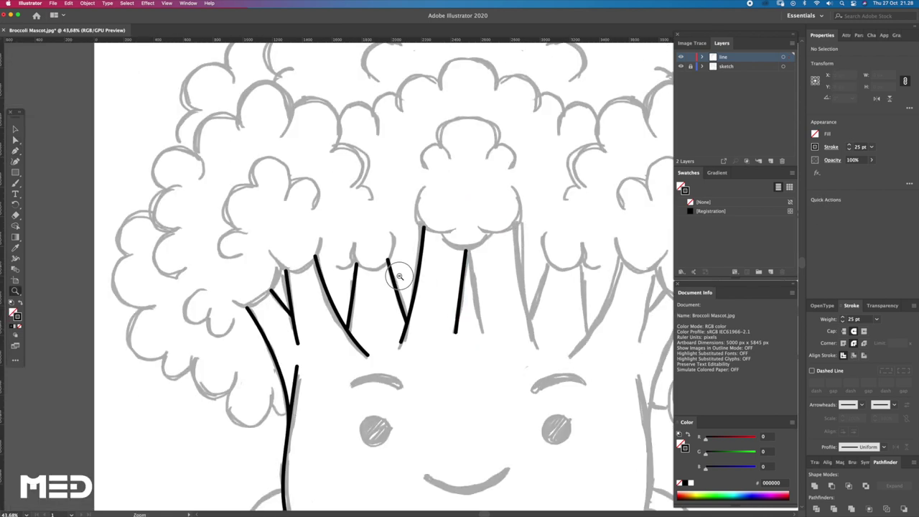
pyautogui.scroll(-3, 403, 316)
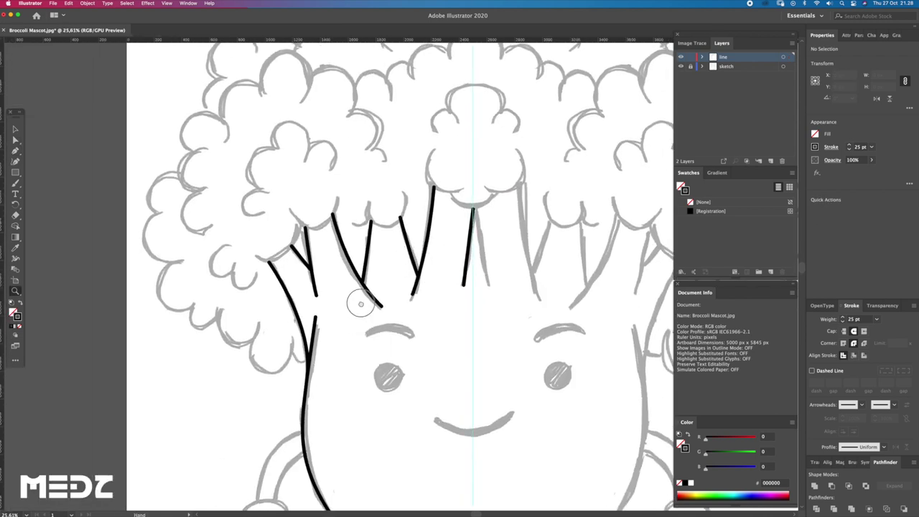
pyautogui.scroll(-2, 393, 299)
pyautogui.scroll(1, 393, 299)
pyautogui.scroll(2, 390, 379)
pyautogui.scroll(2, 390, 380)
# Select each lower-left stem and branch stroke in turn to check their paths.
pyautogui.press('a')
pyautogui.click(351, 317)
pyautogui.click(335, 399)
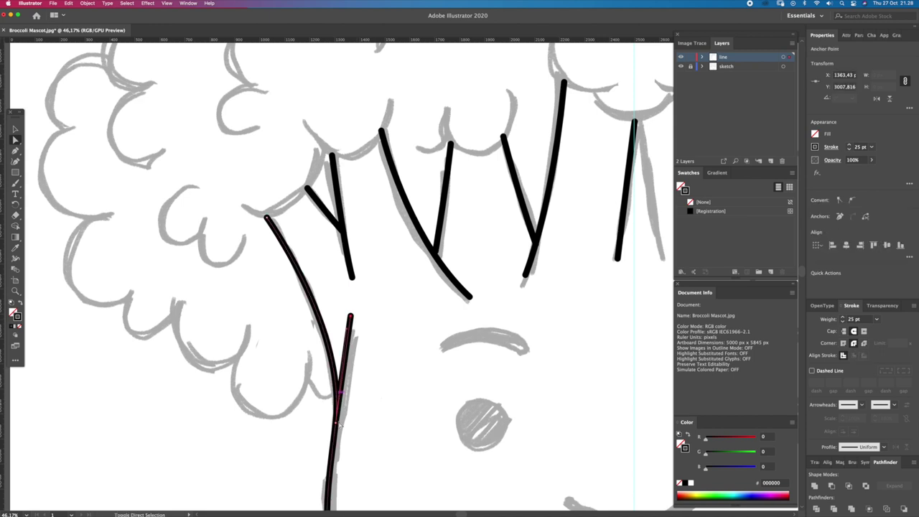
pyautogui.scroll(-2, 318, 407)
pyautogui.click(348, 388)
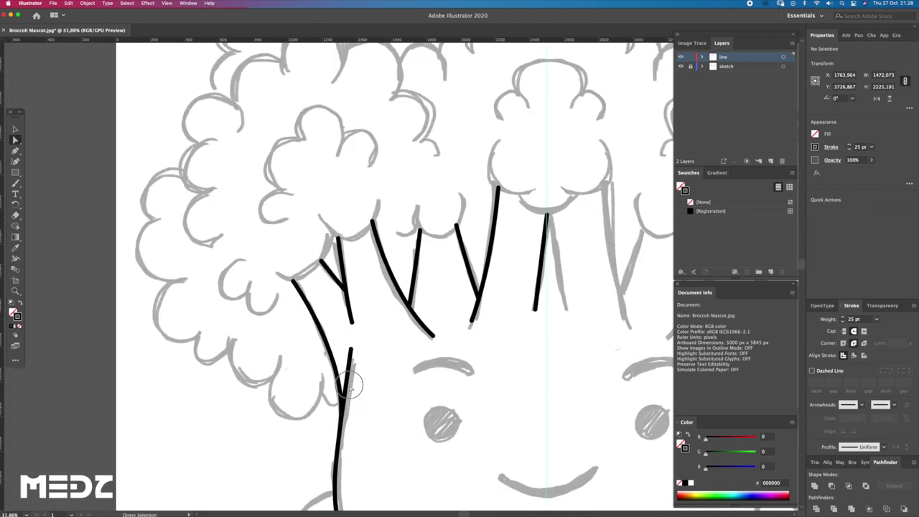
pyautogui.scroll(-2, 359, 345)
pyautogui.scroll(1, 378, 371)
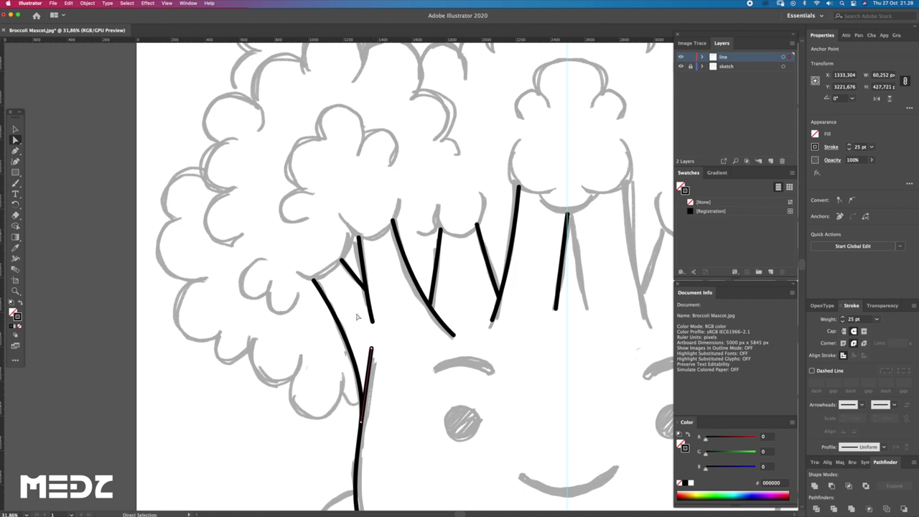
pyautogui.scroll(-1, 355, 318)
pyautogui.click(335, 310)
pyautogui.click(367, 280)
# Zoom in on the Y-branch fork and nudge the vertical stroke's anchor toward it.
pyautogui.press('z')
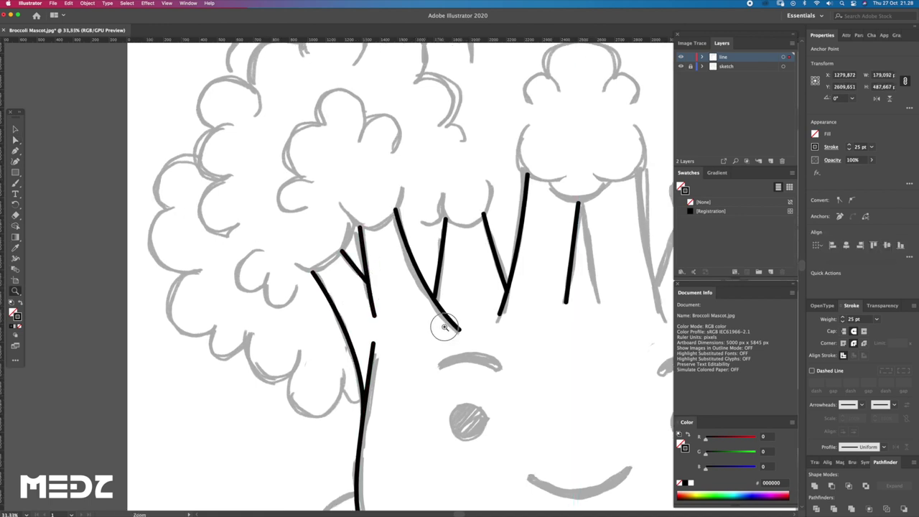
pyautogui.click(394, 302)
pyautogui.click(379, 279)
pyautogui.press('p')
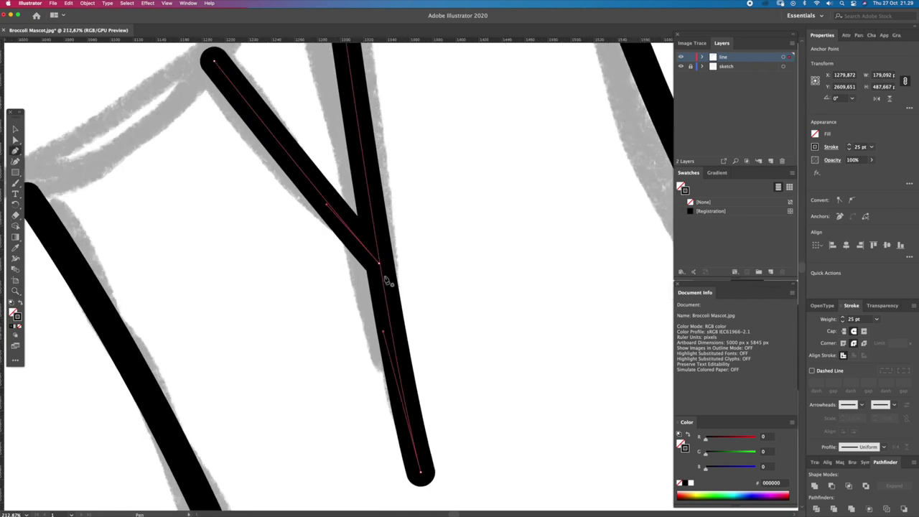
pyautogui.click(383, 275)
pyautogui.press('a')
pyautogui.moveTo(381, 267); pyautogui.dragTo(382, 262)
# Move the fork anchor of the Y-branch path onto the Y junction.
pyautogui.press('z')
pyautogui.keyDown('alt'); pyautogui.click(386, 273); pyautogui.keyUp('alt')
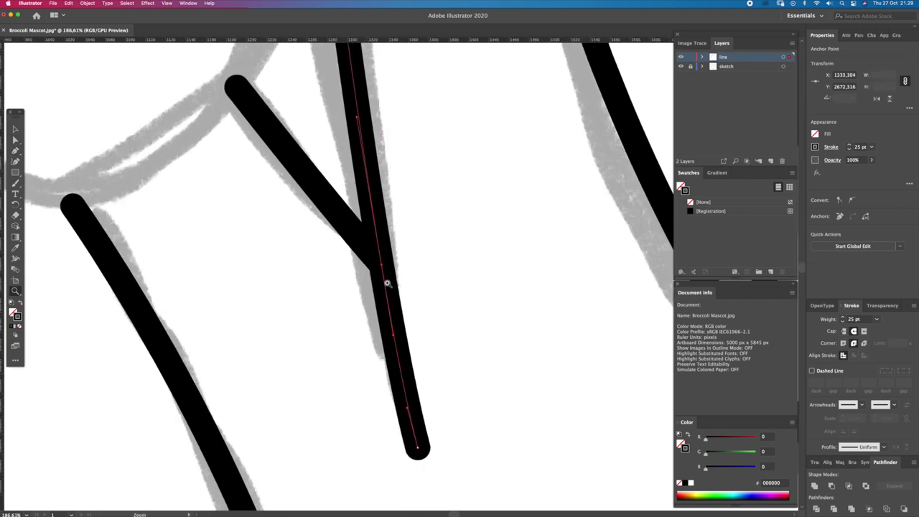
pyautogui.press('a')
pyautogui.click(381, 267)
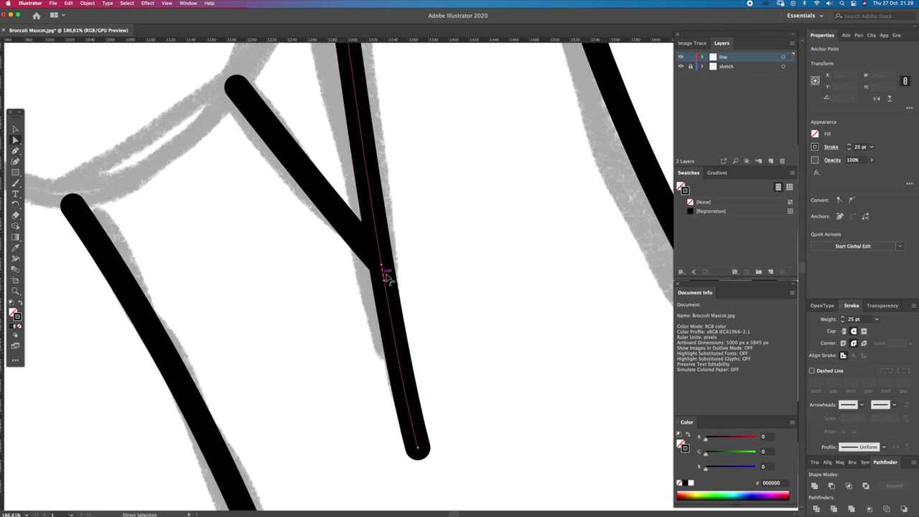
pyautogui.keyDown('alt'); pyautogui.click(407, 280); pyautogui.keyUp('alt')
pyautogui.press('a')
pyautogui.click(403, 279)
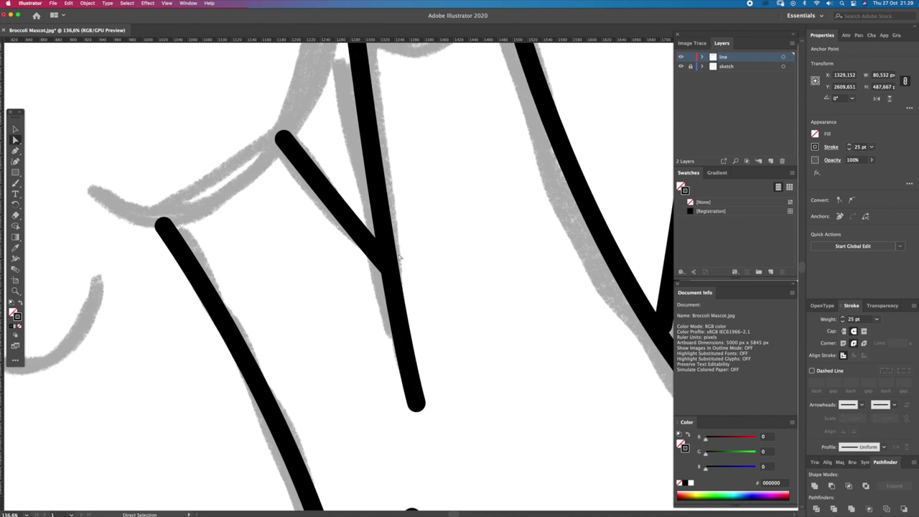
pyautogui.moveTo(390, 275); pyautogui.dragTo(393, 269)
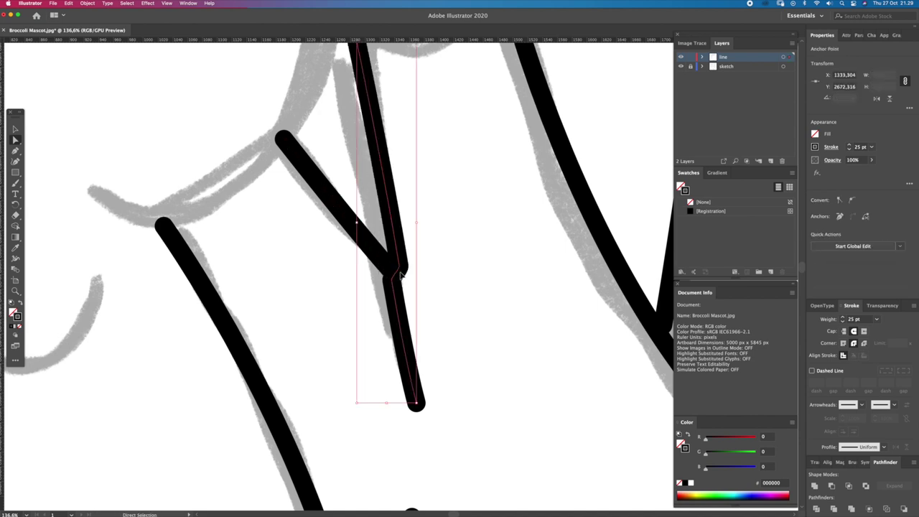
# Drag the lower stroke's top end up to meet the Y junction.
pyautogui.press('z')
pyautogui.click(403, 275)
pyautogui.click(389, 280)
pyautogui.moveTo(415, 295); pyautogui.dragTo(417, 282)
pyautogui.press('a')
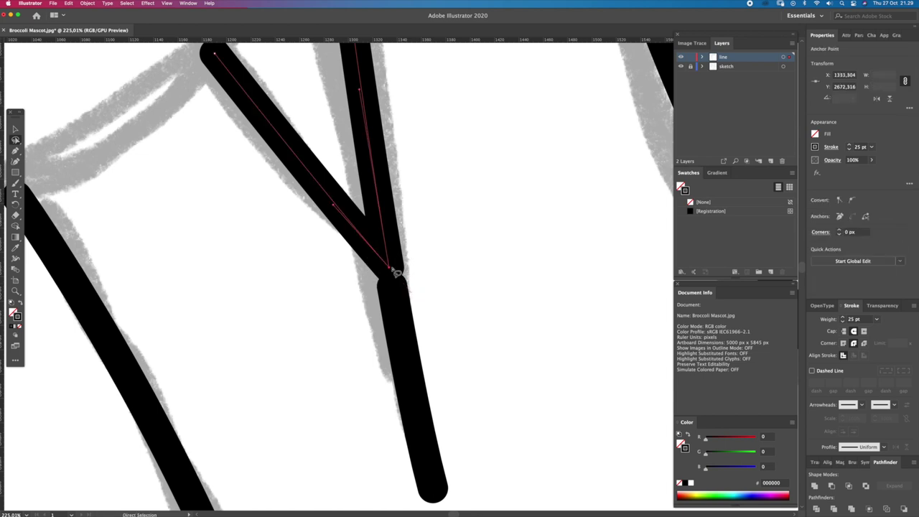
pyautogui.moveTo(393, 291)
pyautogui.mouseDown()
pyautogui.moveTo(388, 265)
pyautogui.moveTo(330, 228)
pyautogui.moveTo(302, 227)
pyautogui.mouseUp()
# Zoom out and move the V stroke's upper-left end outward.
pyautogui.press('z')
pyautogui.press('a')
pyautogui.moveTo(372, 224); pyautogui.dragTo(359, 209)
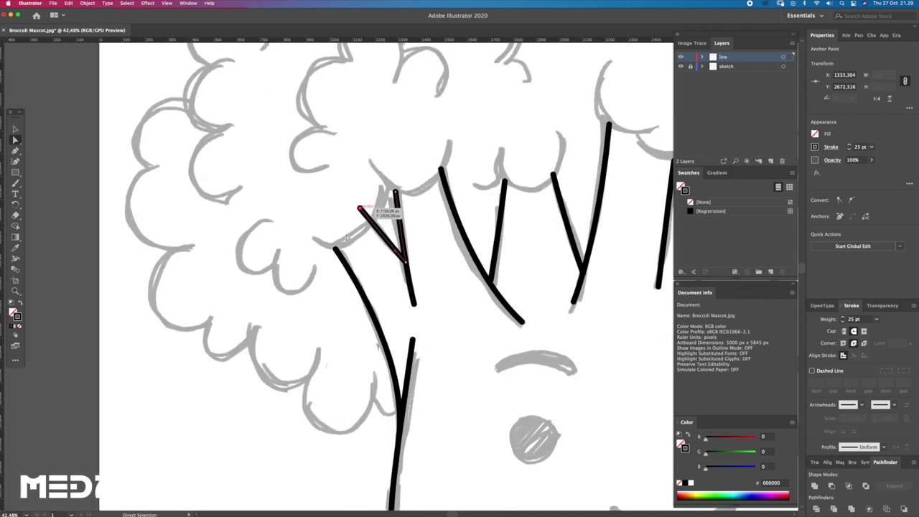
# Move the stem stroke's top end up and left, then pan to show more of the crown.
pyautogui.moveTo(335, 250); pyautogui.dragTo(327, 232)
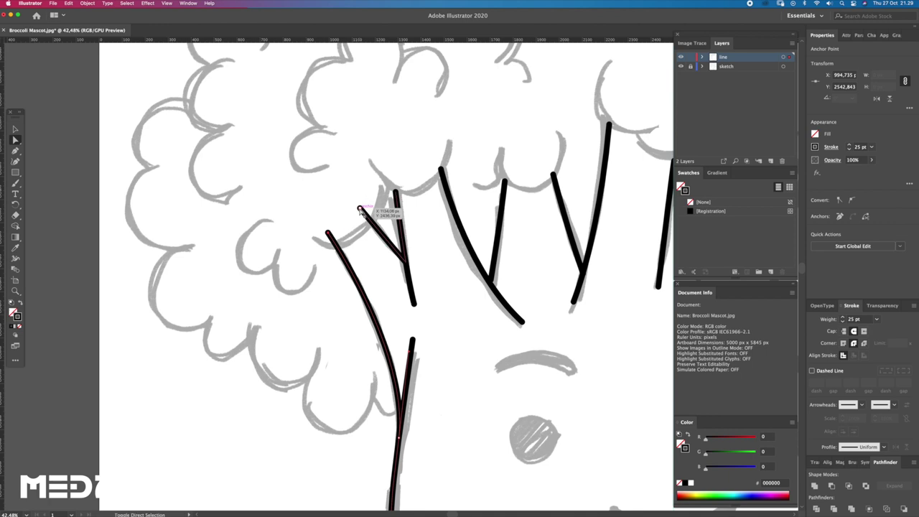
pyautogui.press('v')
pyautogui.press('a')
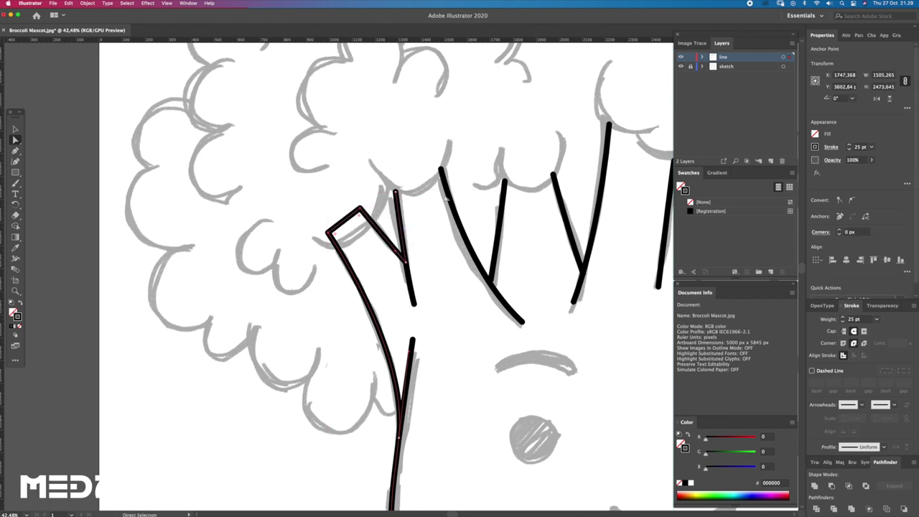
pyautogui.moveTo(443, 273)
pyautogui.mouseDown()
pyautogui.moveTo(370, 288)
pyautogui.moveTo(355, 315)
pyautogui.mouseUp()
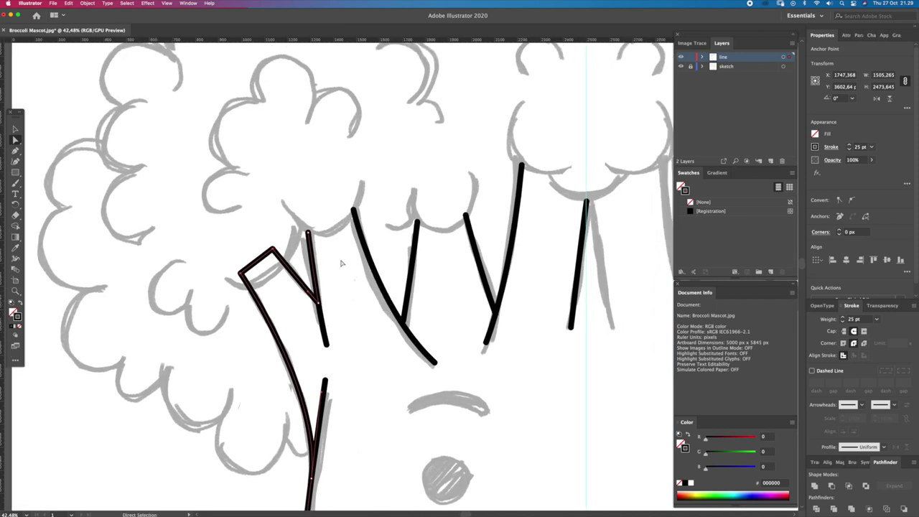
pyautogui.click(344, 265)
# Zoom in on the left branch and delete the stem path's unwanted corner anchor.
pyautogui.press('z')
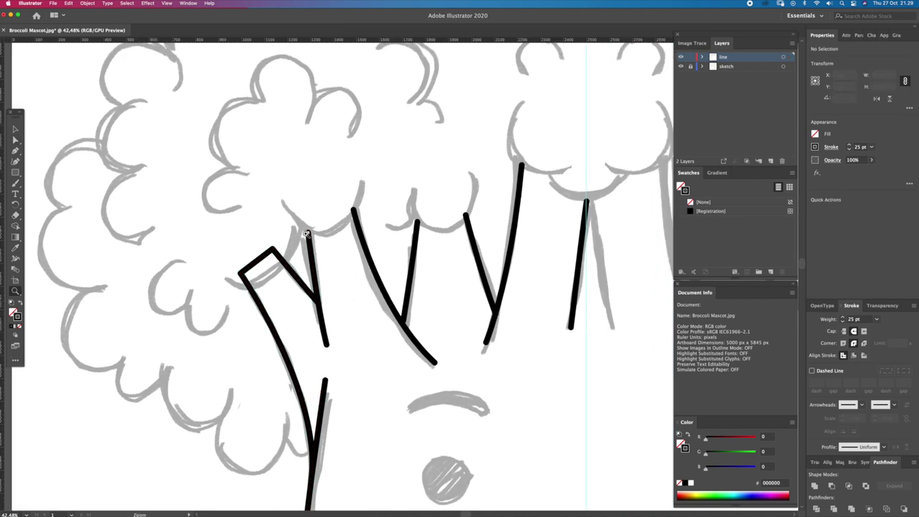
pyautogui.moveTo(330, 243); pyautogui.dragTo(343, 291)
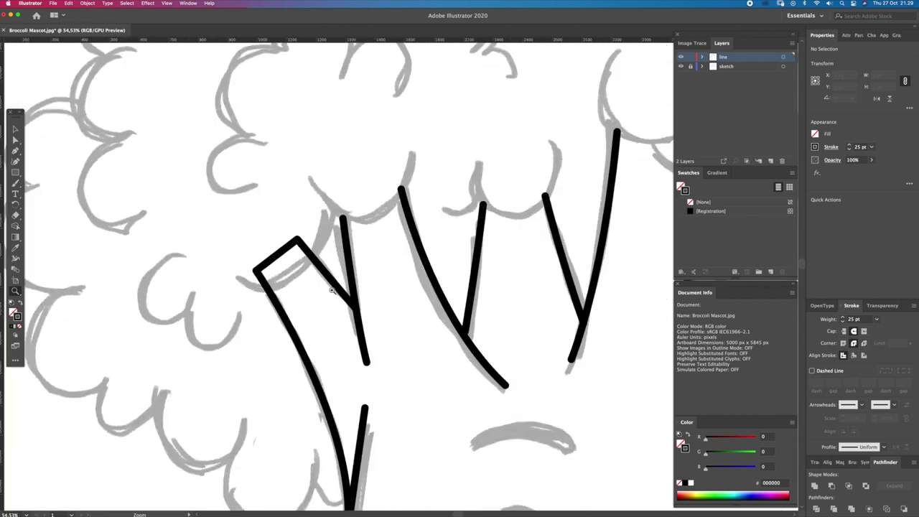
pyautogui.click(258, 271)
pyautogui.moveTo(256, 271); pyautogui.dragTo(267, 290)
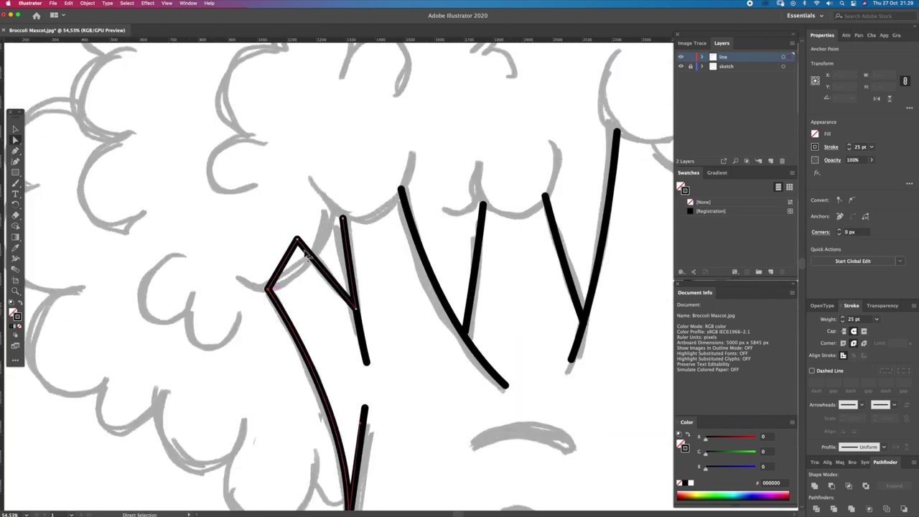
pyautogui.press('Delete')
# Join the long stroke's upper end to the end of the short V-branch.
pyautogui.press('v')
pyautogui.click(311, 260)
pyautogui.press('a')
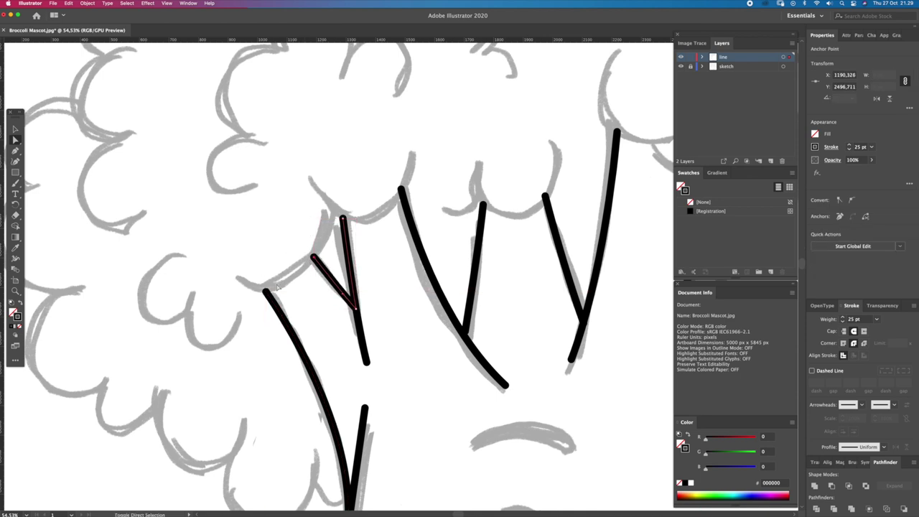
pyautogui.press('z')
pyautogui.moveTo(274, 288); pyautogui.dragTo(328, 274)
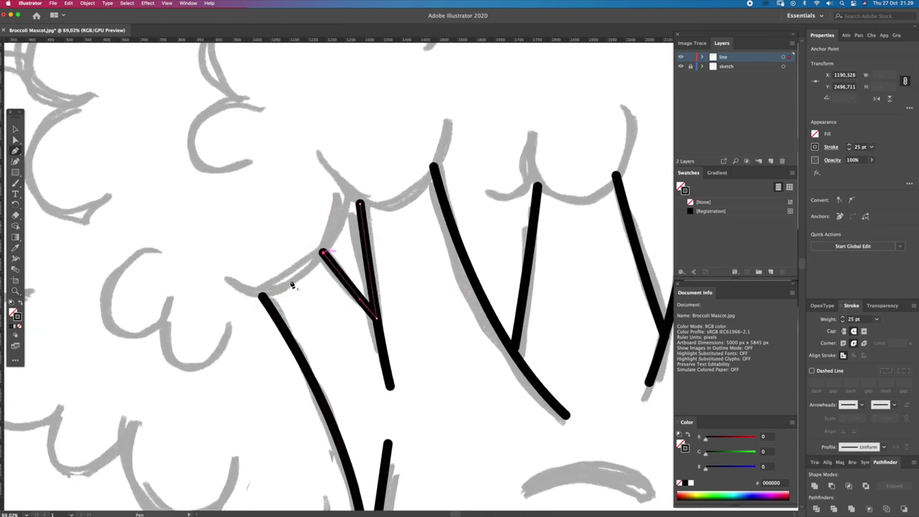
pyautogui.click(263, 296)
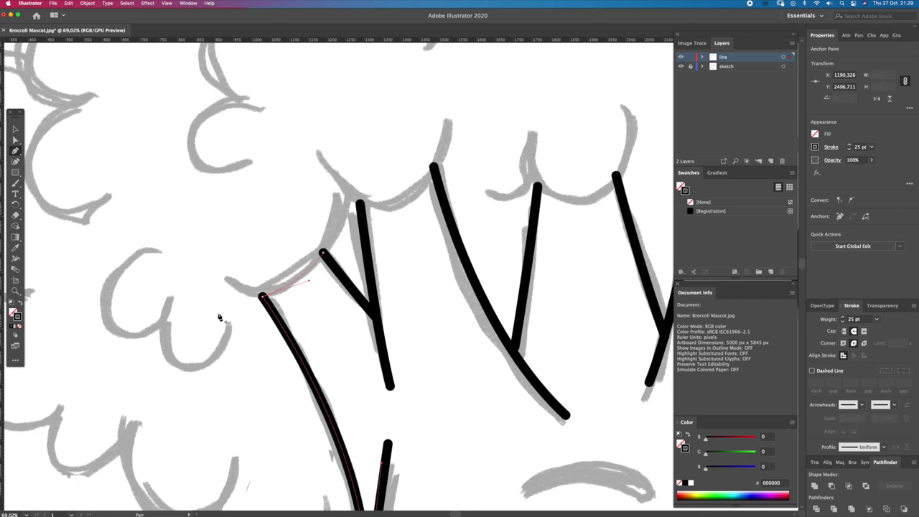
pyautogui.click(322, 253)
# Extend the V-branch with a curve along the floret outline to the long stroke's top.
pyautogui.press('a')
pyautogui.hscroll(3, 411, 220)
pyautogui.scroll(1, 411, 220)
pyautogui.click(372, 248)
pyautogui.press('z')
pyautogui.moveTo(316, 219); pyautogui.dragTo(287, 252)
pyautogui.click(257, 223)
pyautogui.moveTo(316, 212); pyautogui.dragTo(344, 203)
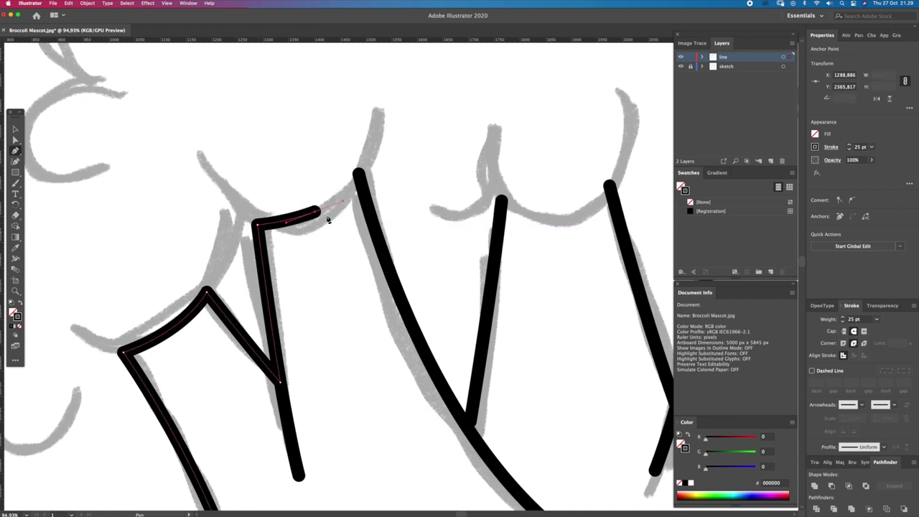
pyautogui.click(360, 174)
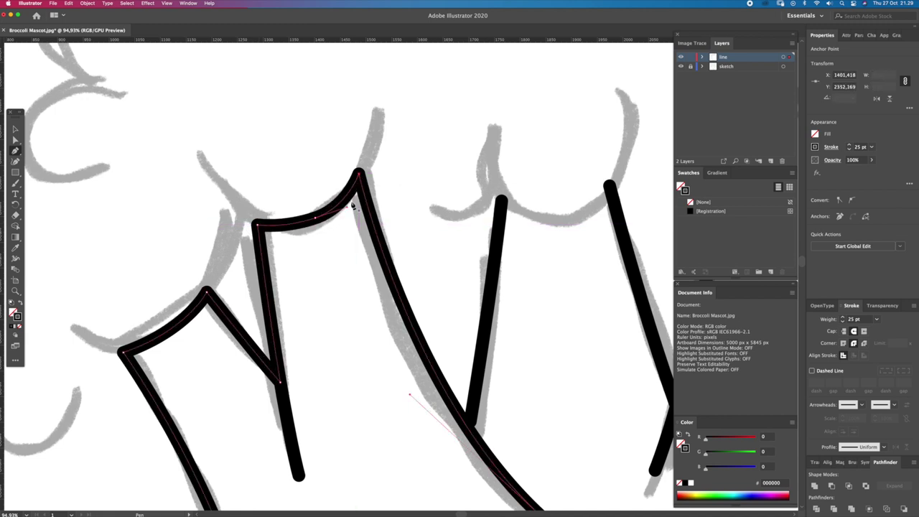
# Select the middle vertical and long curved strokes and zoom in where they meet.
pyautogui.click(288, 232)
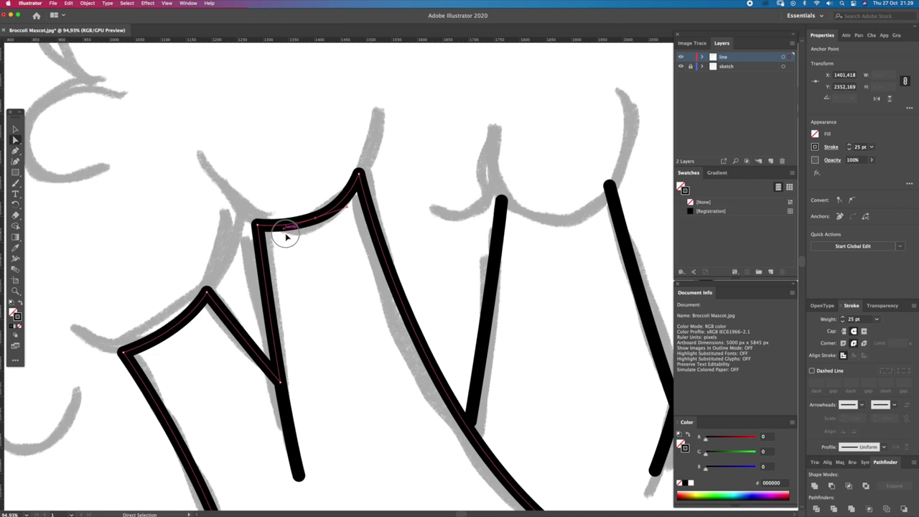
pyautogui.scroll(-3, 318, 252)
pyautogui.hscroll(4, 318, 252)
pyautogui.click(397, 316)
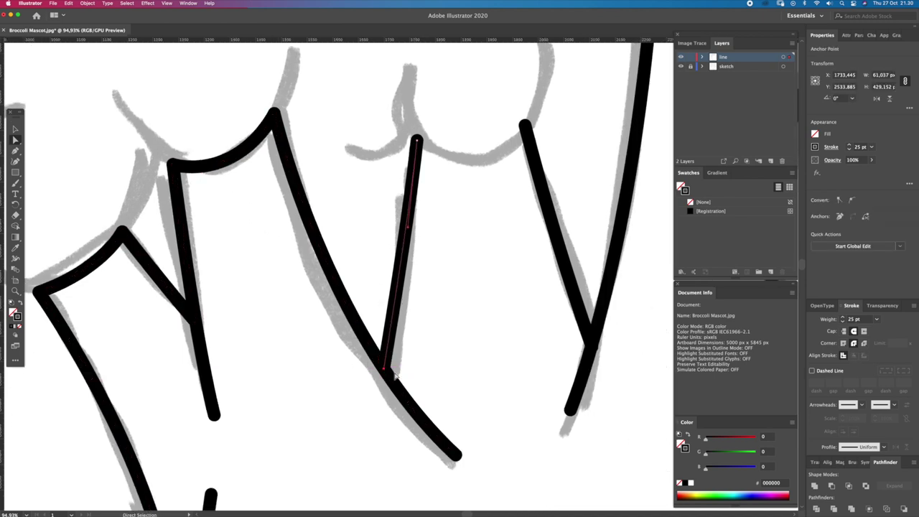
pyautogui.click(390, 374)
pyautogui.press('z')
pyautogui.moveTo(388, 372); pyautogui.dragTo(407, 386)
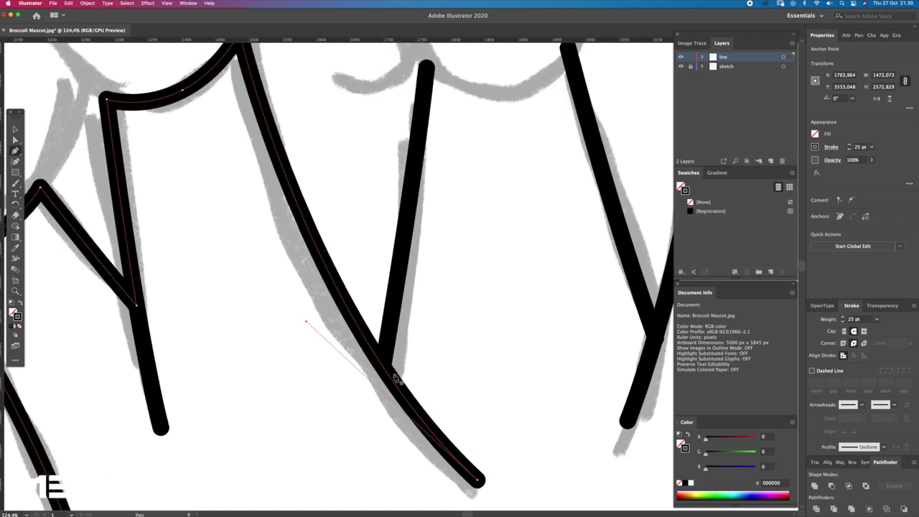
# Add an anchor on the curve at the junction and drag it so both strokes join.
pyautogui.click(384, 361)
pyautogui.press('a')
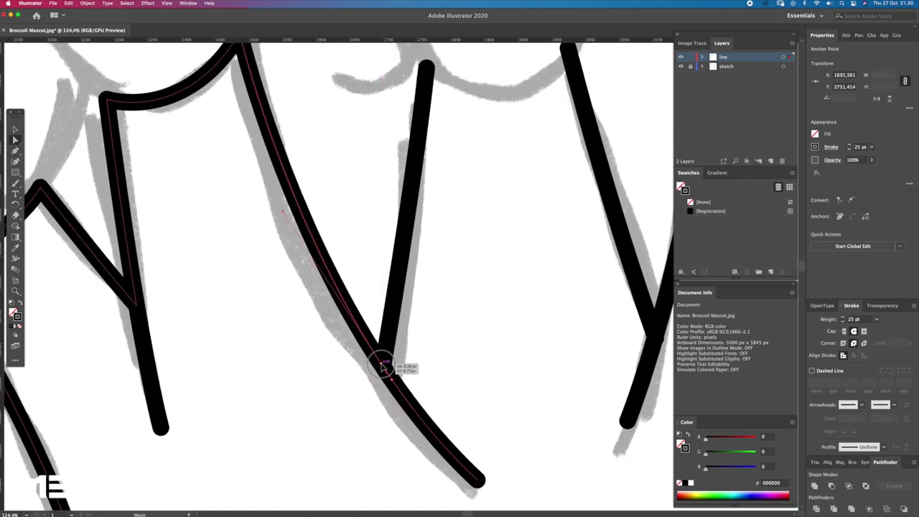
pyautogui.hotkey('ctrl', 'shift', 'a')
pyautogui.click(389, 374)
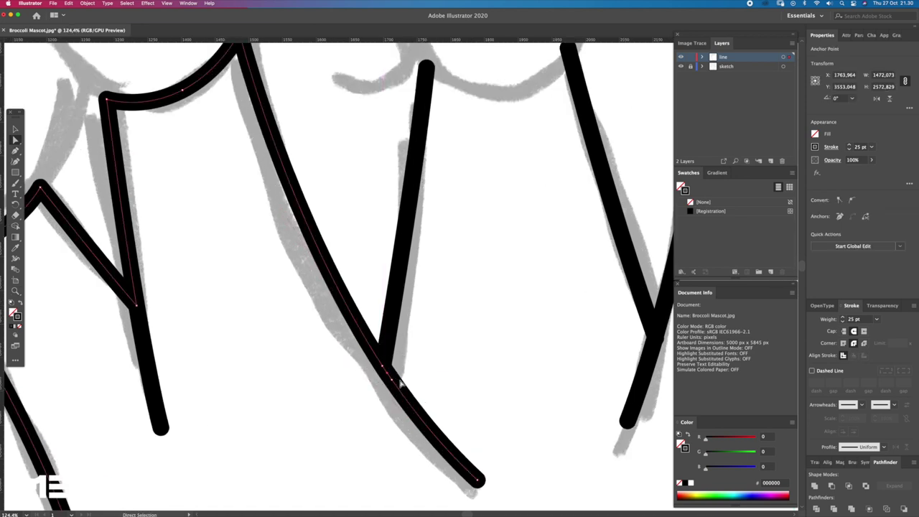
pyautogui.keyDown('shift'); pyautogui.click(396, 373); pyautogui.keyUp('shift')
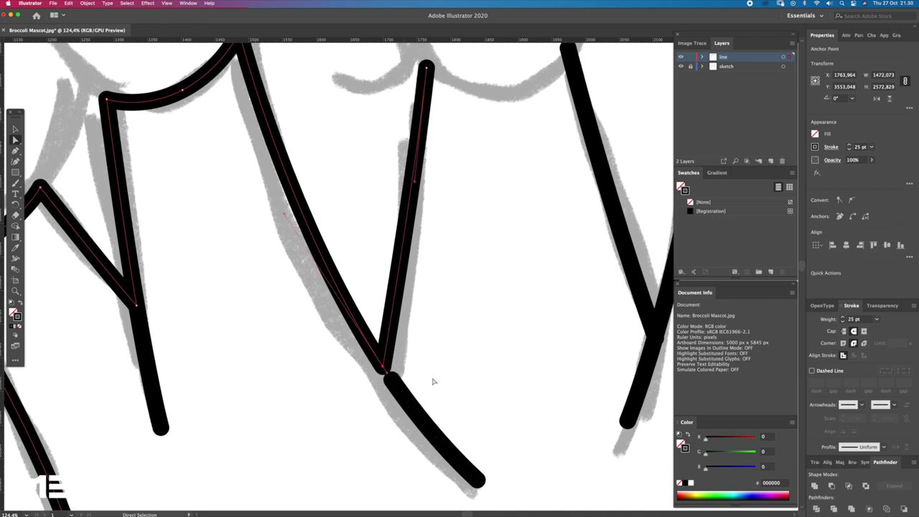
pyautogui.moveTo(390, 376); pyautogui.dragTo(384, 368)
pyautogui.press('z')
pyautogui.moveTo(402, 264); pyautogui.dragTo(373, 264)
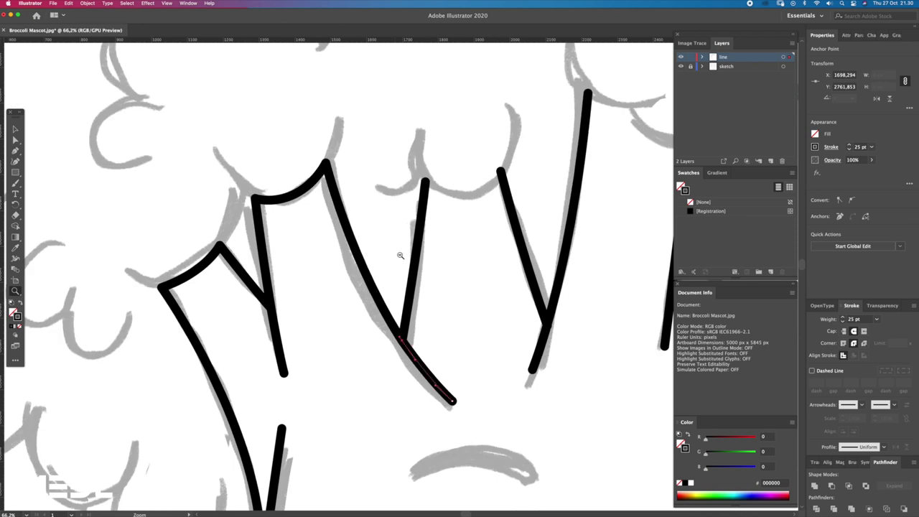
# Draw a curved floret edge joining the tops of the two neighbouring branches.
pyautogui.scroll(3, 451, 205)
pyautogui.scroll(3, 360, 215)
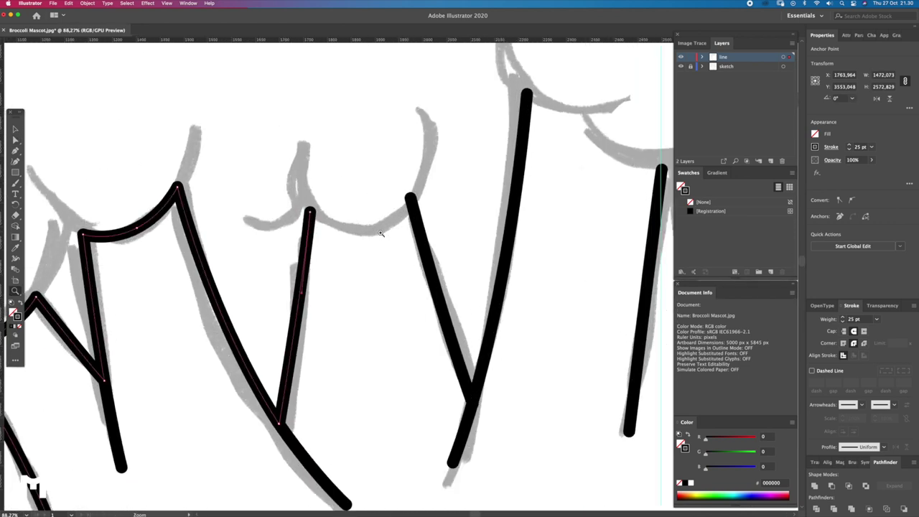
pyautogui.moveTo(310, 213); pyautogui.dragTo(409, 198)
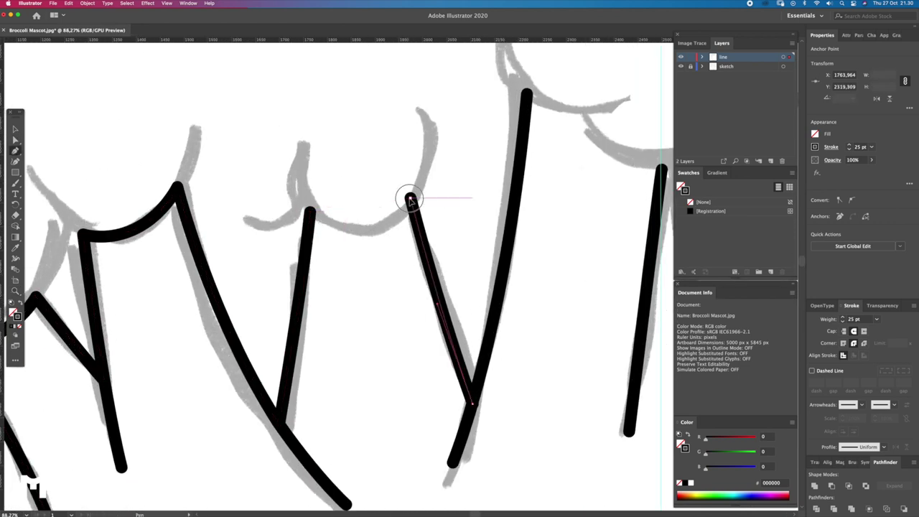
pyautogui.keyDown('ctrl'); pyautogui.click(450, 143); pyautogui.keyUp('ctrl')
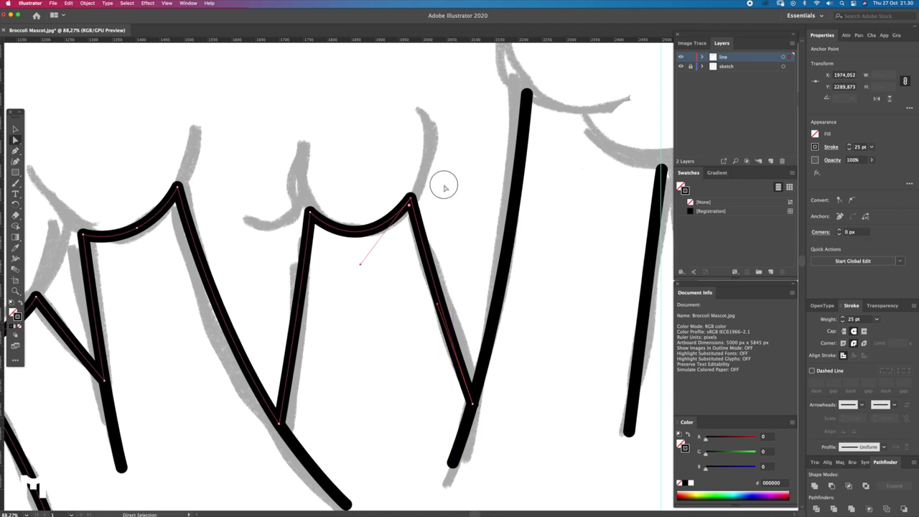
# Move the next branch's end onto the long stalk stroke and zoom in on the joint.
pyautogui.moveTo(447, 228); pyautogui.dragTo(359, 195)
pyautogui.moveTo(387, 375); pyautogui.dragTo(381, 370)
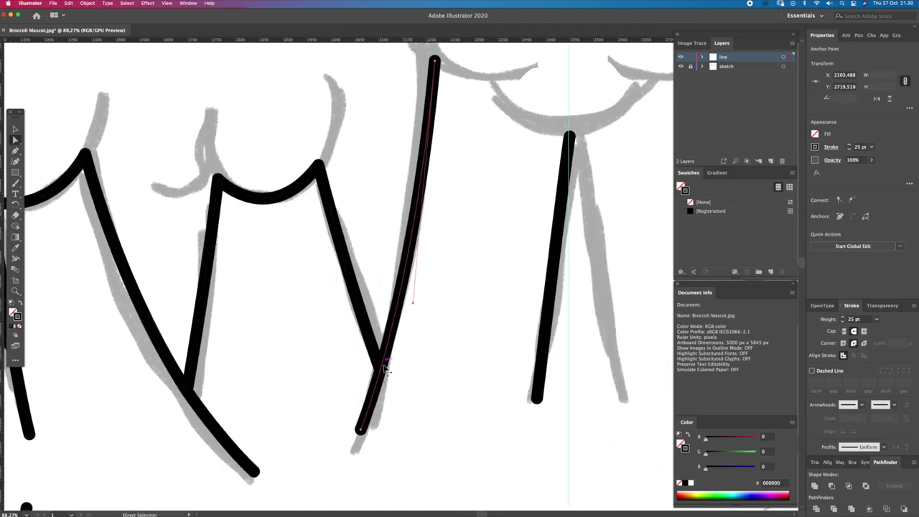
pyautogui.click(408, 399)
pyautogui.click(409, 398)
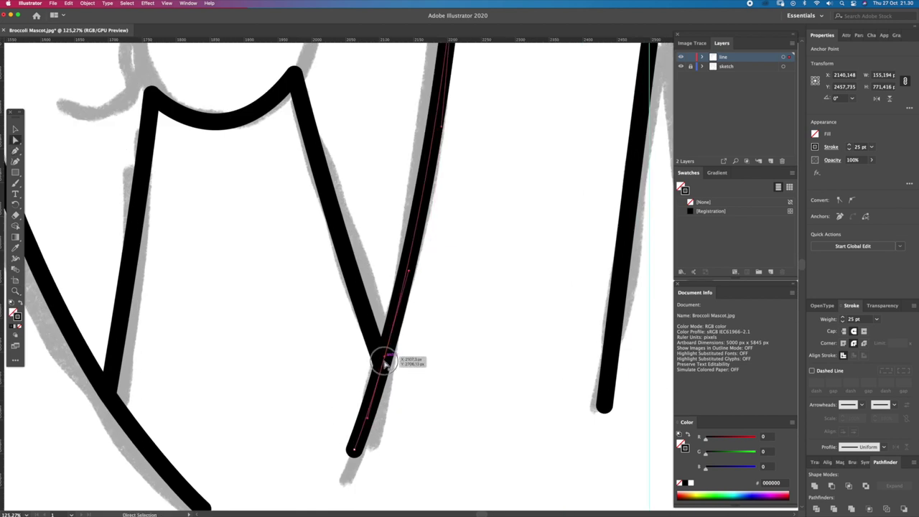
pyautogui.press('z')
pyautogui.click(388, 381)
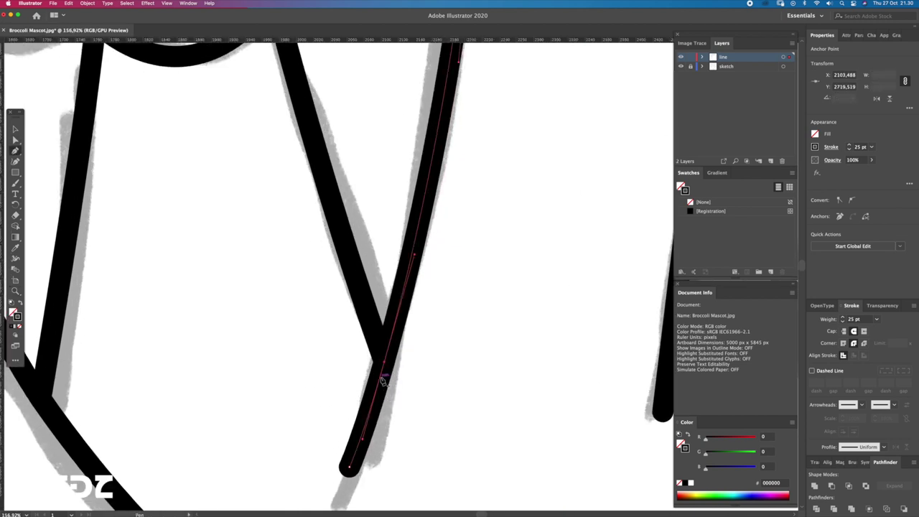
# Snap the lower stroke segment's endpoint onto the V joint with Direct Selection.
pyautogui.press('a')
pyautogui.click(387, 374)
pyautogui.press('v')
pyautogui.click(380, 359)
pyautogui.press('a')
pyautogui.scroll(-2, 388, 373)
pyautogui.click(385, 376)
pyautogui.moveTo(385, 376); pyautogui.dragTo(389, 360)
pyautogui.press('z')
pyautogui.scroll(-4, 372, 309)
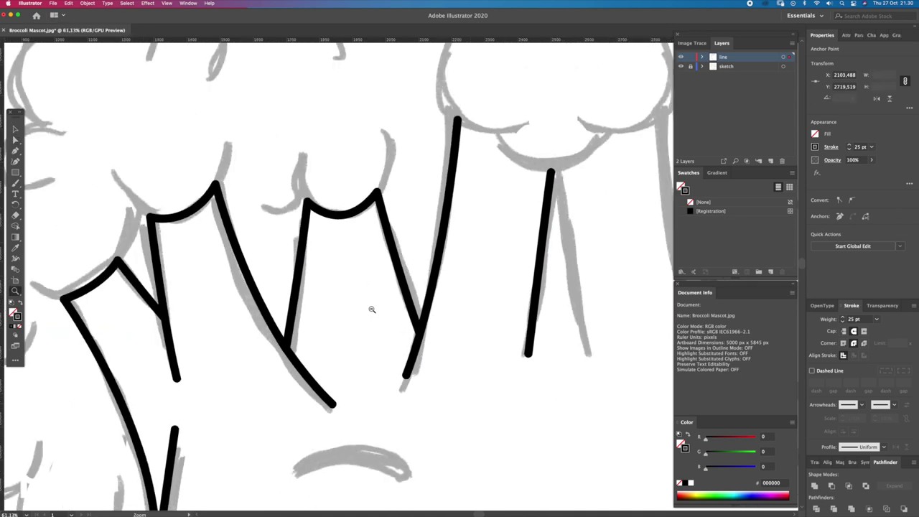
# Curve a floret edge from the left line's top to the right line's top.
pyautogui.moveTo(559, 225); pyautogui.dragTo(496, 257)
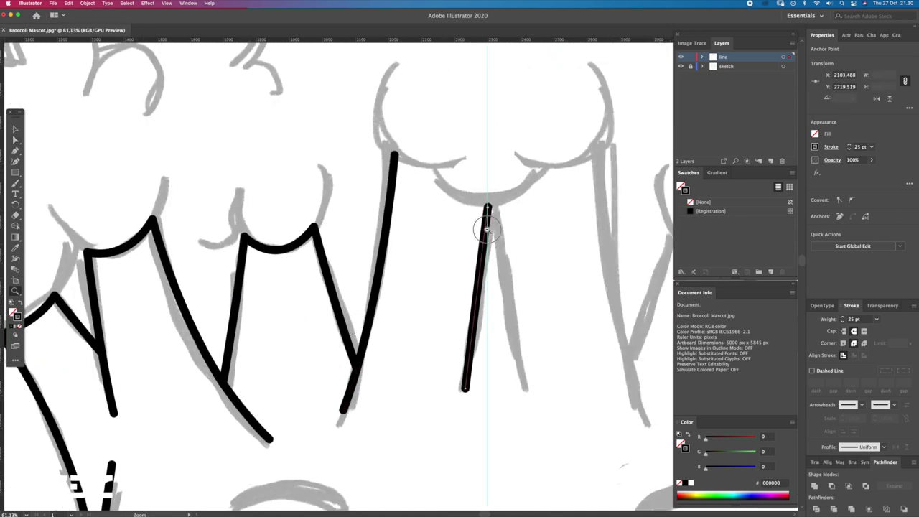
pyautogui.hscroll(3, 487, 230)
pyautogui.scroll(1, 474, 228)
pyautogui.scroll(2, 449, 263)
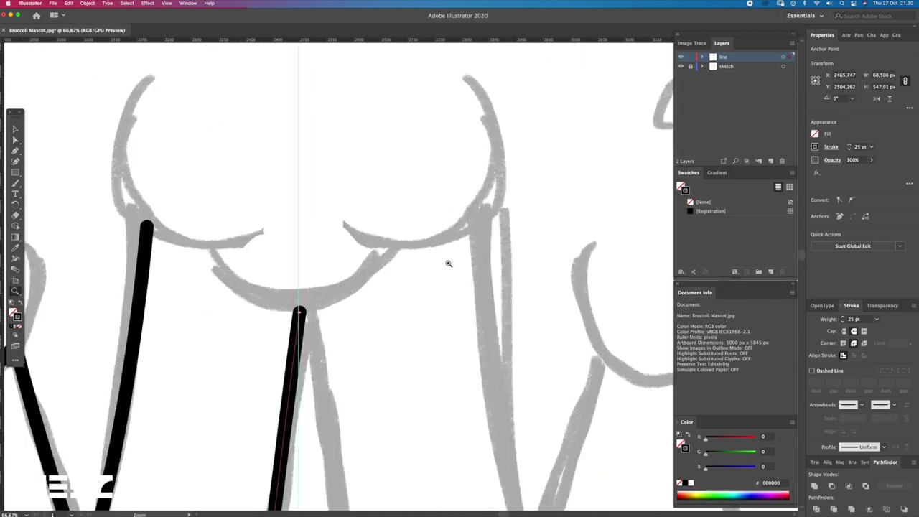
pyautogui.hscroll(-5, 398, 246)
pyautogui.scroll(-2, 446, 237)
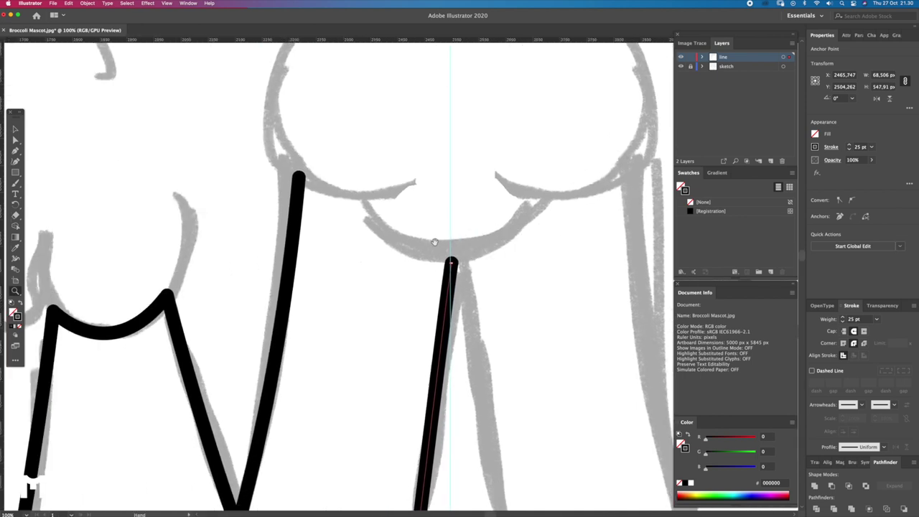
pyautogui.hscroll(-1, 407, 221)
pyautogui.click(322, 173)
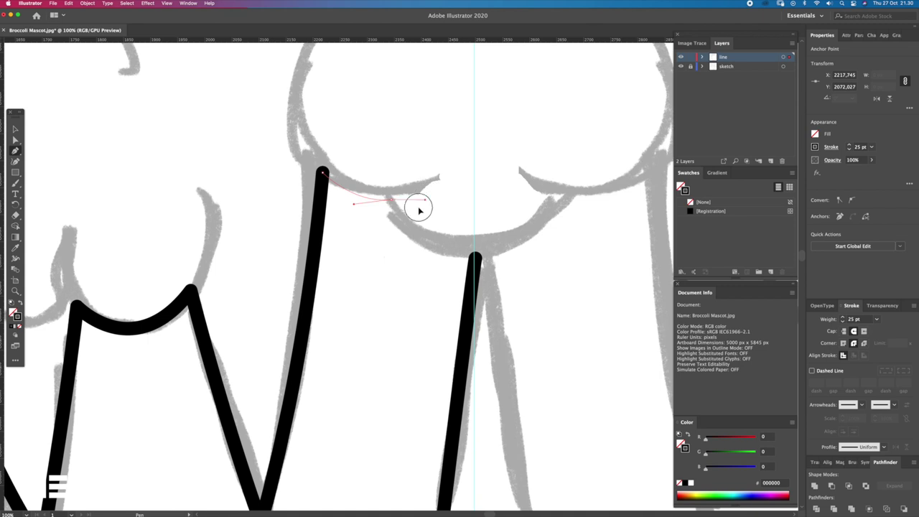
pyautogui.moveTo(419, 209); pyautogui.dragTo(400, 231)
pyautogui.moveTo(474, 257); pyautogui.dragTo(535, 257)
pyautogui.press('Escape')
# Select the stalk outline's anchors beside the stem.
pyautogui.scroll(-5, 447, 250)
pyautogui.press('Tab')
pyautogui.press('Tab')
pyautogui.scroll(-2, 488, 257)
pyautogui.scroll(-2, 467, 273)
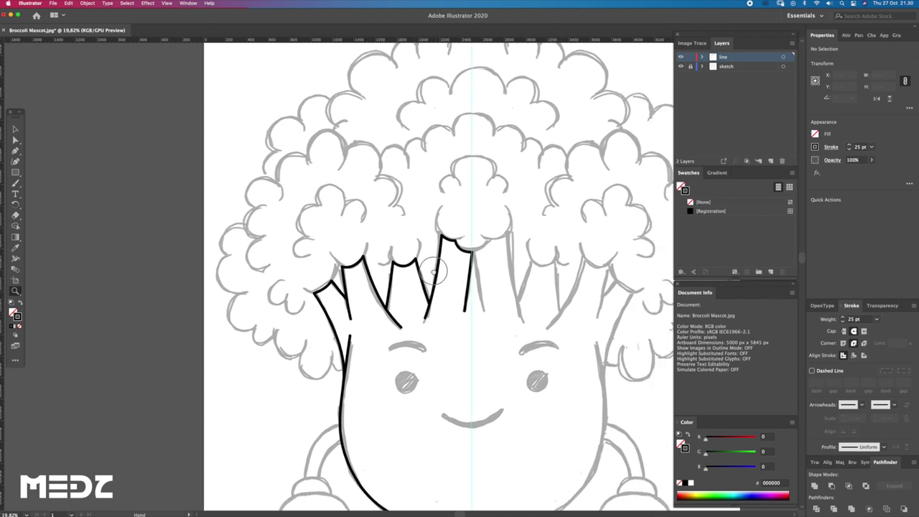
pyautogui.press('a')
pyautogui.click(428, 293)
# Zoom in on the left side and extend the stalk line with a first floret scallop.
pyautogui.moveTo(410, 332)
pyautogui.mouseDown()
pyautogui.moveTo(398, 291)
pyautogui.moveTo(474, 392)
pyautogui.mouseUp()
pyautogui.press('z')
pyautogui.hotkey('ctrl', 'shift', 'a')
pyautogui.moveTo(378, 367)
pyautogui.mouseDown()
pyautogui.moveTo(409, 345)
pyautogui.moveTo(388, 356)
pyautogui.moveTo(342, 327)
pyautogui.moveTo(348, 353)
pyautogui.mouseUp()
pyautogui.press('p')
pyautogui.click(395, 359)
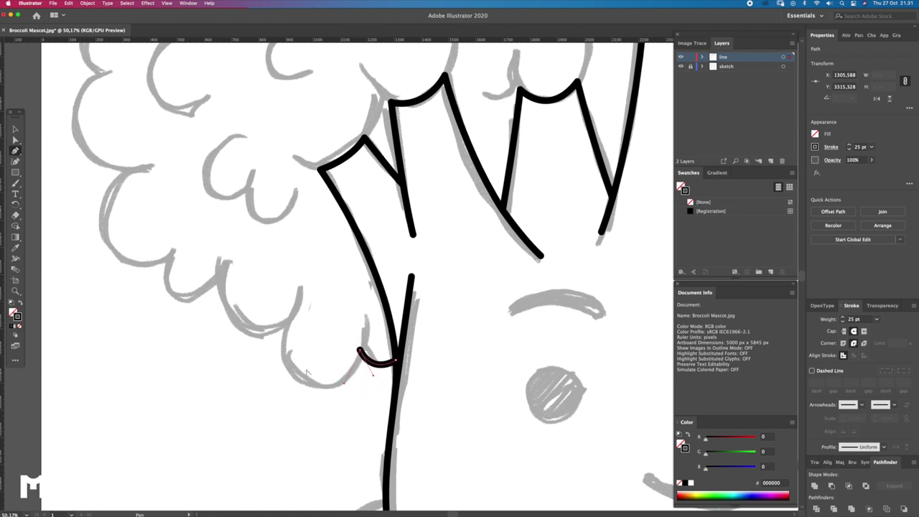
pyautogui.moveTo(291, 371); pyautogui.dragTo(269, 351)
pyautogui.click(296, 317)
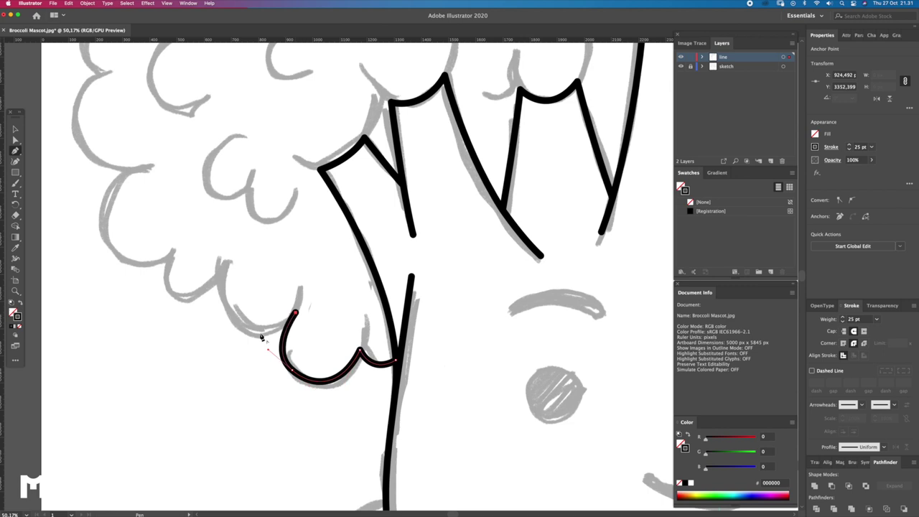
# Trace successive scalloped floret bumps up the head's left side to an upper arc.
pyautogui.hscroll(-3, 269, 332)
pyautogui.moveTo(240, 310); pyautogui.dragTo(271, 277)
pyautogui.hscroll(-3, 270, 328)
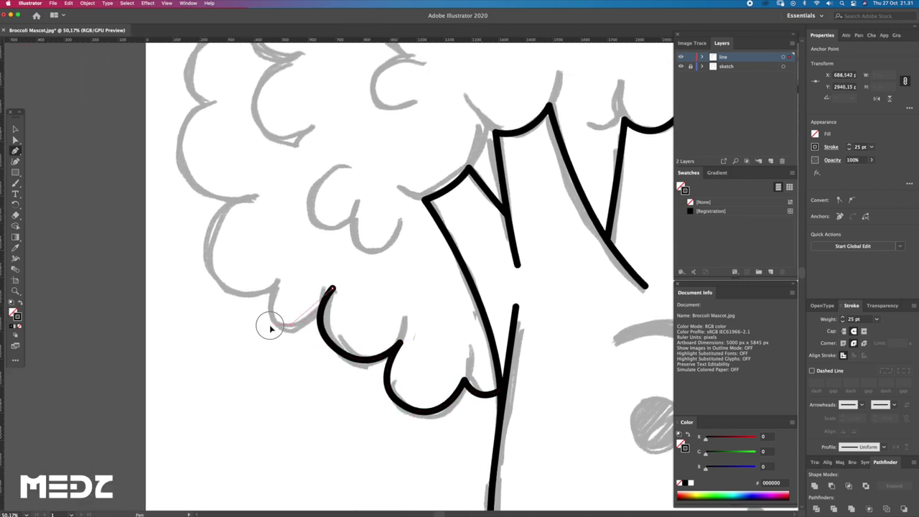
pyautogui.moveTo(290, 324); pyautogui.dragTo(265, 329)
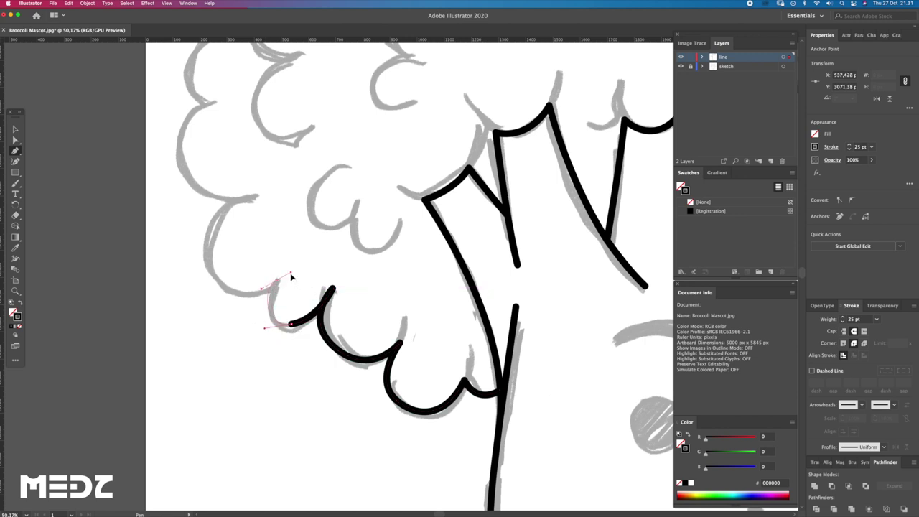
pyautogui.hscroll(-3, 302, 302)
pyautogui.scroll(2, 309, 311)
pyautogui.click(237, 276)
pyautogui.moveTo(268, 299); pyautogui.dragTo(236, 272)
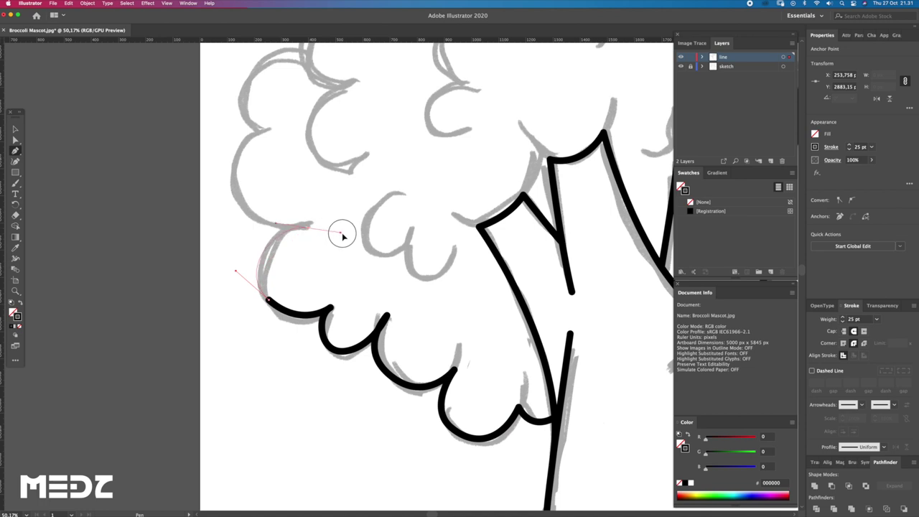
pyautogui.moveTo(266, 231); pyautogui.dragTo(238, 212)
pyautogui.hscroll(-5, 330, 230)
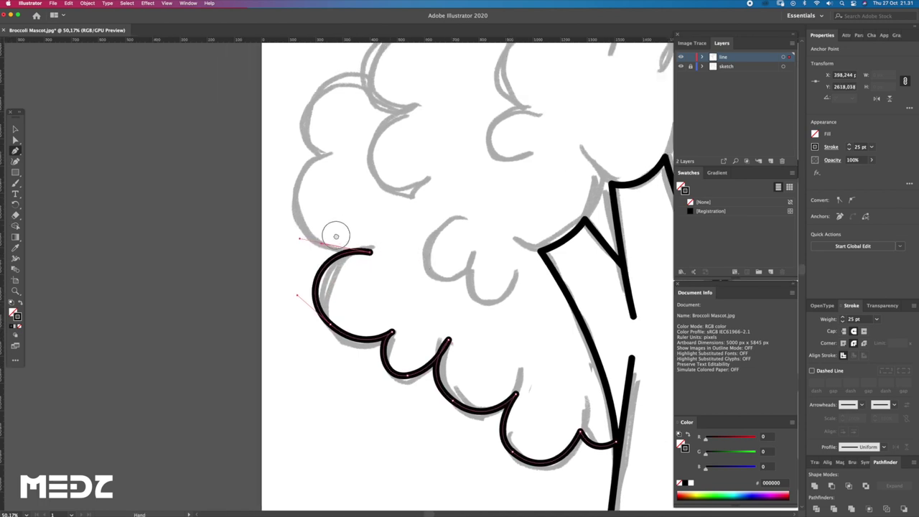
pyautogui.scroll(3, 331, 230)
pyautogui.moveTo(329, 227); pyautogui.dragTo(326, 209)
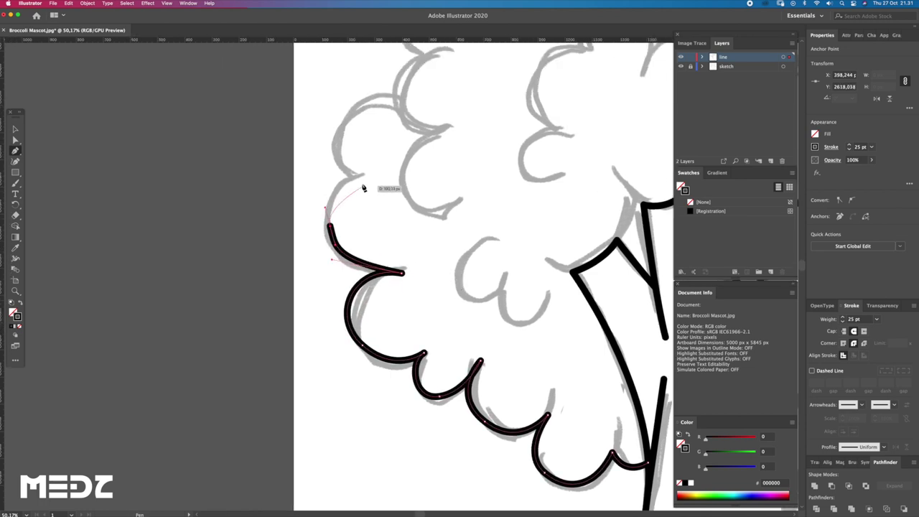
pyautogui.moveTo(368, 172); pyautogui.dragTo(395, 171)
# Reshape the corner at the floret arc's tip anchor.
pyautogui.press('a')
pyautogui.click(338, 265)
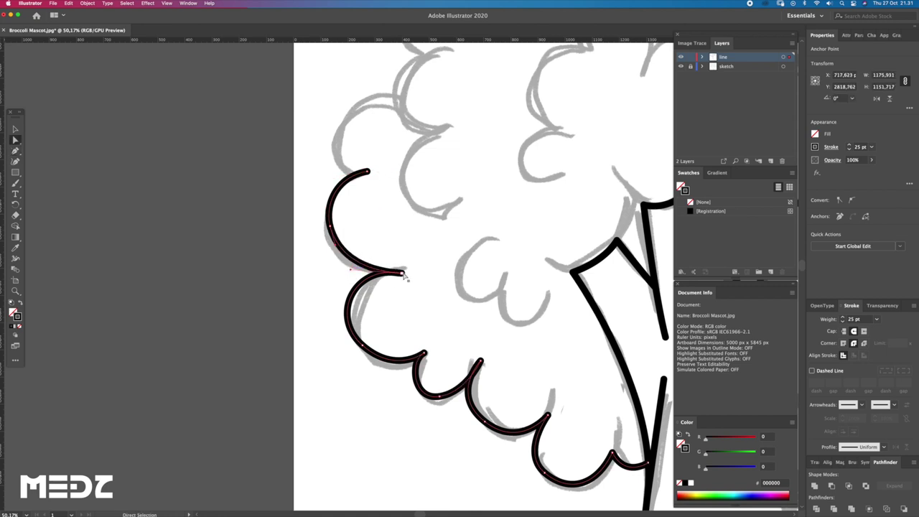
pyautogui.click(401, 270)
pyautogui.moveTo(388, 271); pyautogui.dragTo(359, 271)
pyautogui.click(348, 266)
pyautogui.click(336, 257)
pyautogui.click(348, 277)
pyautogui.click(335, 325)
# Zoom out and nudge the outline's bottom cusp anchor down and left.
pyautogui.press('z')
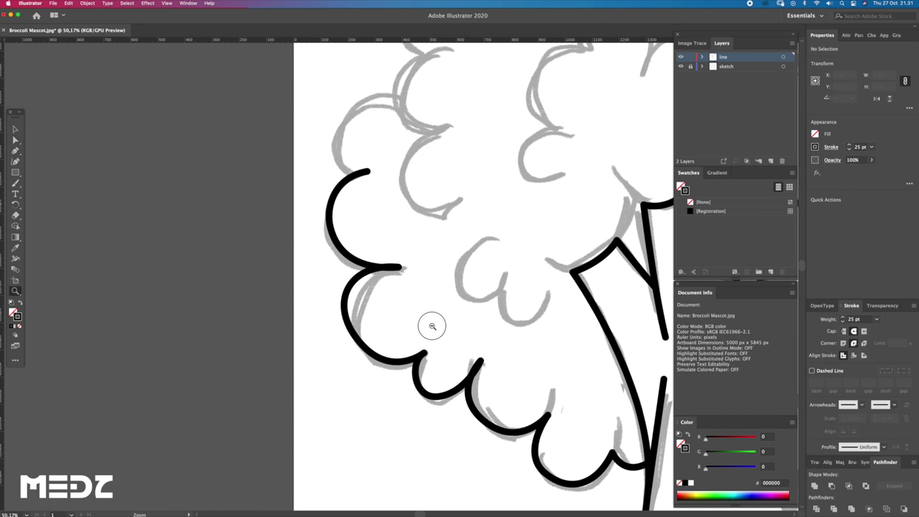
pyautogui.keyDown('alt'); pyautogui.click(438, 328); pyautogui.keyUp('alt')
pyautogui.hscroll(3, 438, 328)
pyautogui.press('a')
pyautogui.click(438, 362)
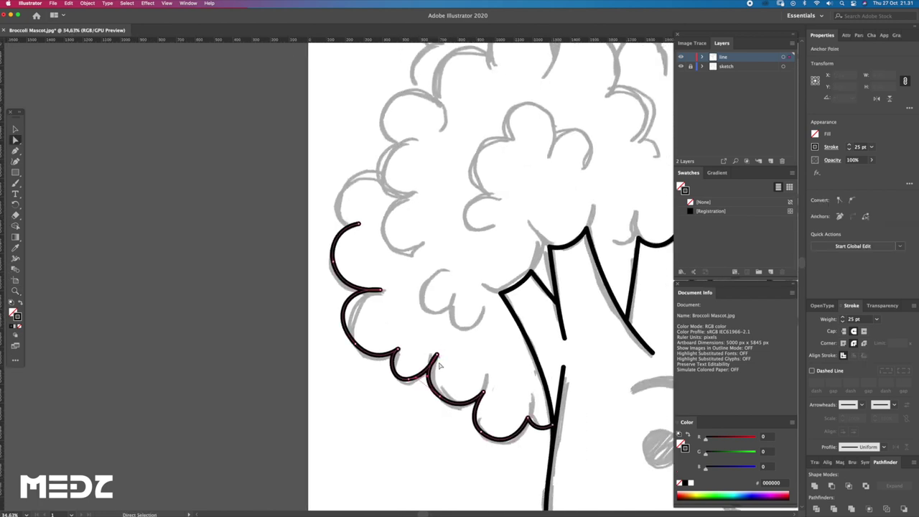
pyautogui.scroll(3, 440, 366)
pyautogui.press('z')
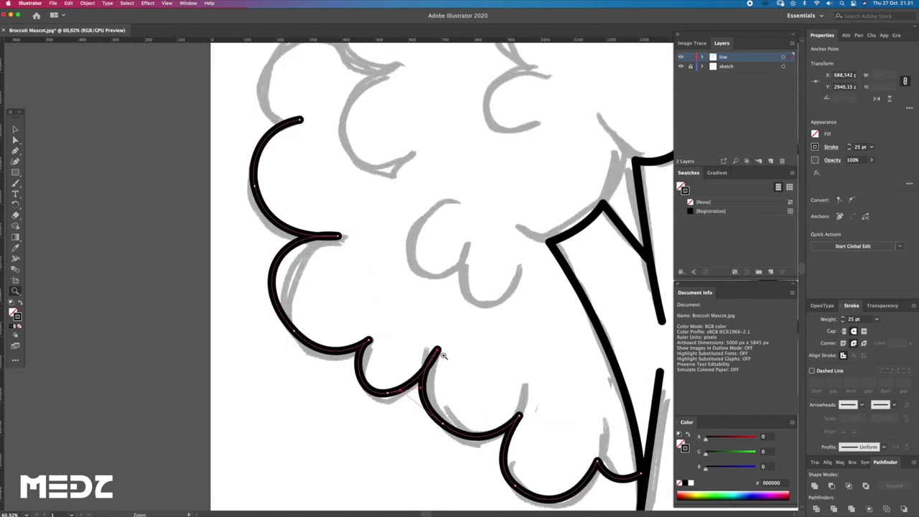
pyautogui.click(402, 392)
pyautogui.click(403, 391)
pyautogui.moveTo(435, 351); pyautogui.dragTo(433, 359)
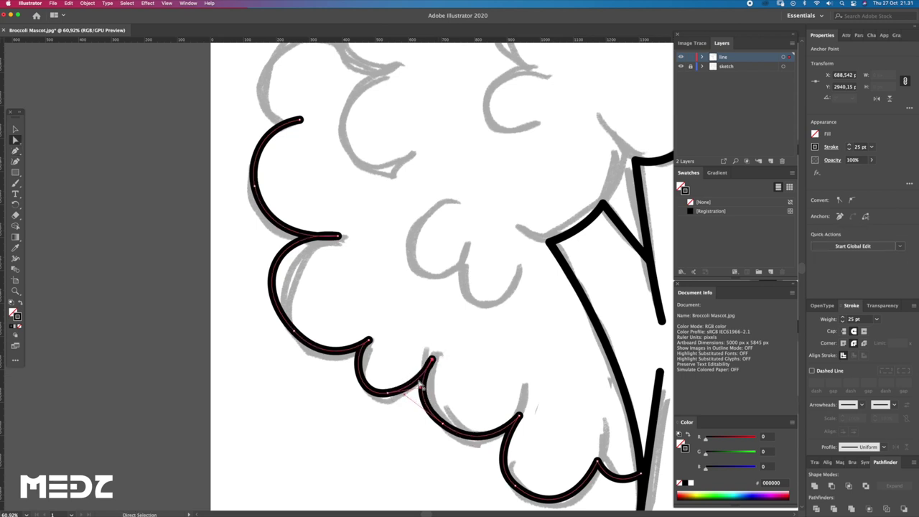
# Adjust the cusp's direction handle and push the lower-left arc's bulge slightly right.
pyautogui.click(422, 391)
pyautogui.click(417, 394)
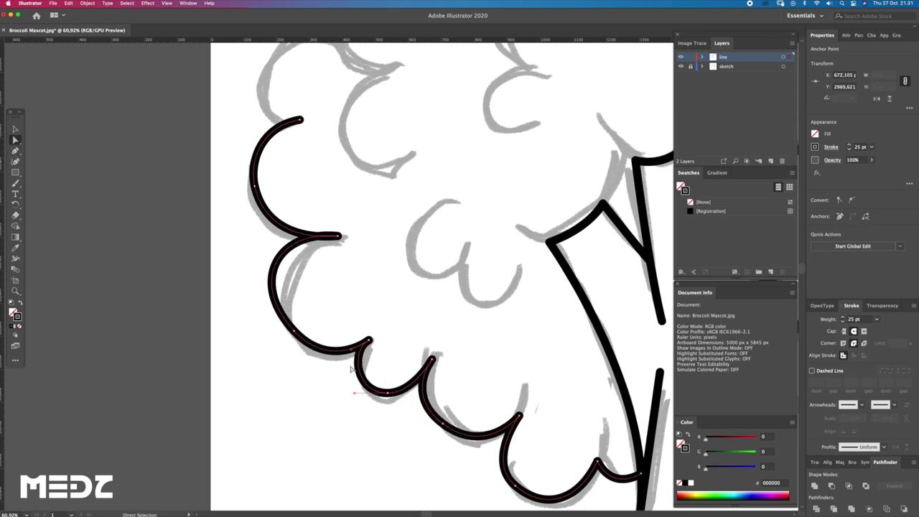
pyautogui.click(354, 352)
pyautogui.click(359, 356)
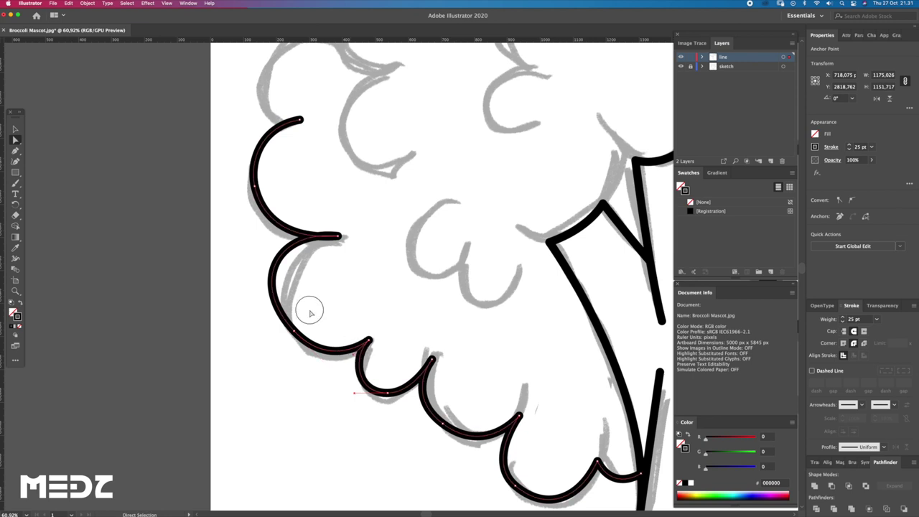
pyautogui.moveTo(251, 284); pyautogui.dragTo(266, 296)
pyautogui.click(345, 265)
# Continue the outline from the upper arc's endpoint over the next floret bumps.
pyautogui.scroll(5, 352, 276)
pyautogui.hscroll(-2, 359, 287)
pyautogui.click(375, 304)
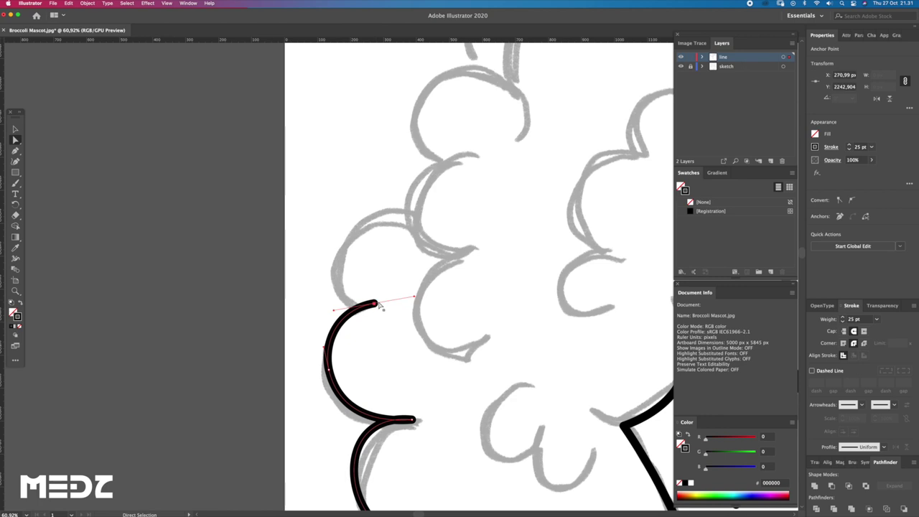
pyautogui.press('p')
pyautogui.click(374, 304)
pyautogui.moveTo(340, 215); pyautogui.dragTo(340, 210)
pyautogui.click(420, 213)
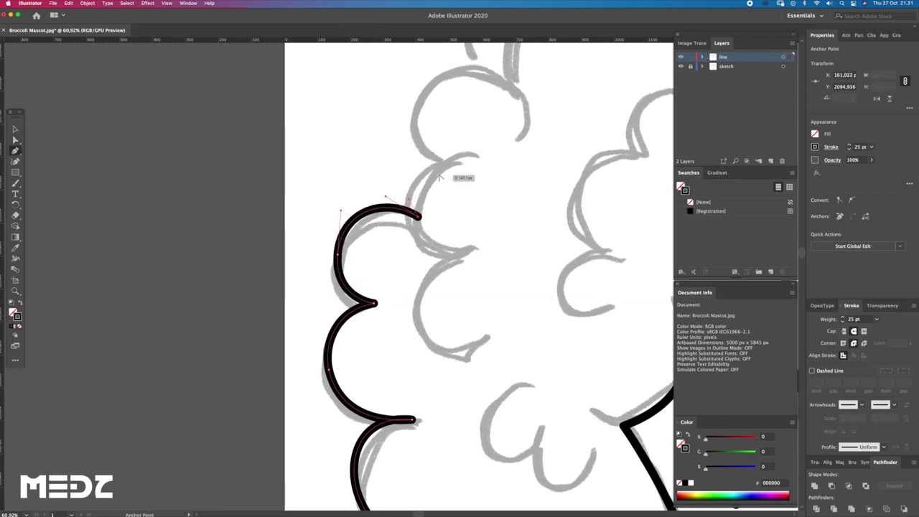
pyautogui.click(446, 161)
pyautogui.scroll(5, 437, 129)
pyautogui.moveTo(427, 193); pyautogui.dragTo(467, 170)
pyautogui.scroll(5, 462, 204)
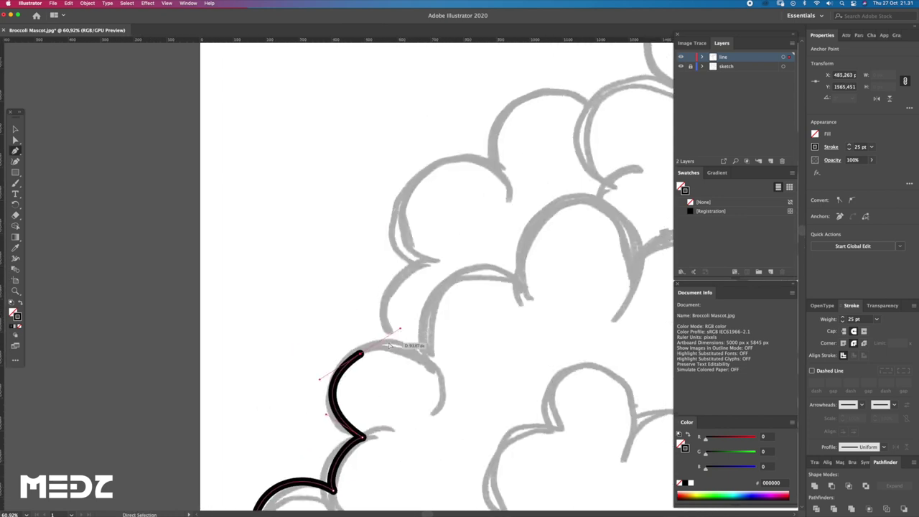
pyautogui.moveTo(389, 345); pyautogui.dragTo(390, 340)
# Curve the outline over the following florets up the floret edge.
pyautogui.moveTo(425, 260); pyautogui.dragTo(464, 262)
pyautogui.moveTo(437, 160); pyautogui.dragTo(476, 154)
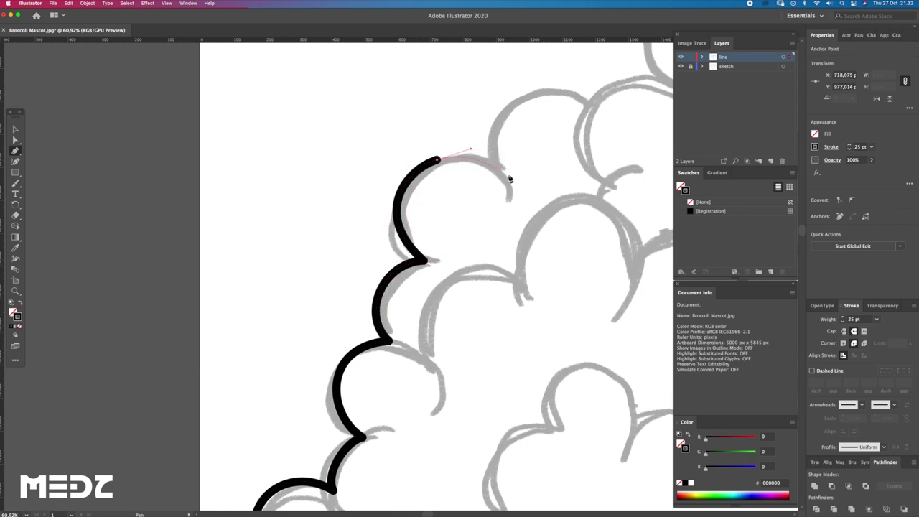
pyautogui.moveTo(509, 181); pyautogui.dragTo(370, 263)
pyautogui.moveTo(388, 189); pyautogui.dragTo(446, 176)
pyautogui.click(454, 204)
pyautogui.press('a')
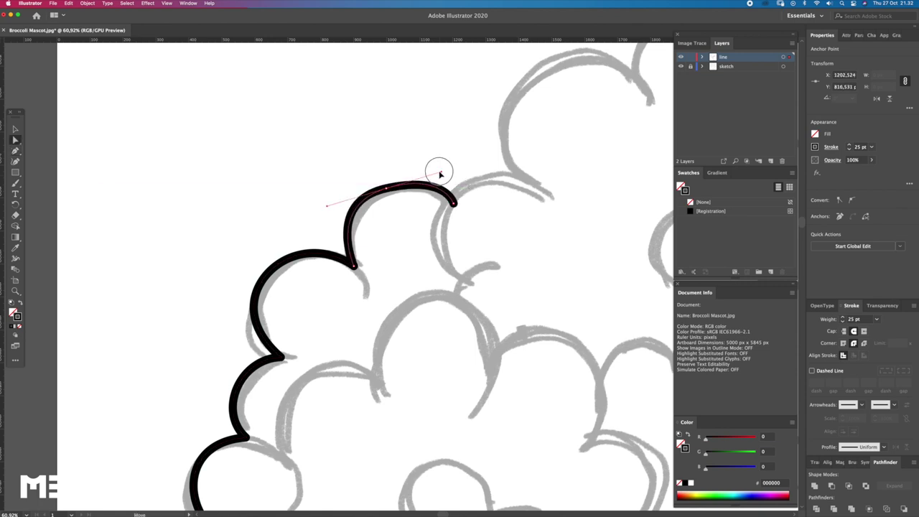
pyautogui.click(456, 189)
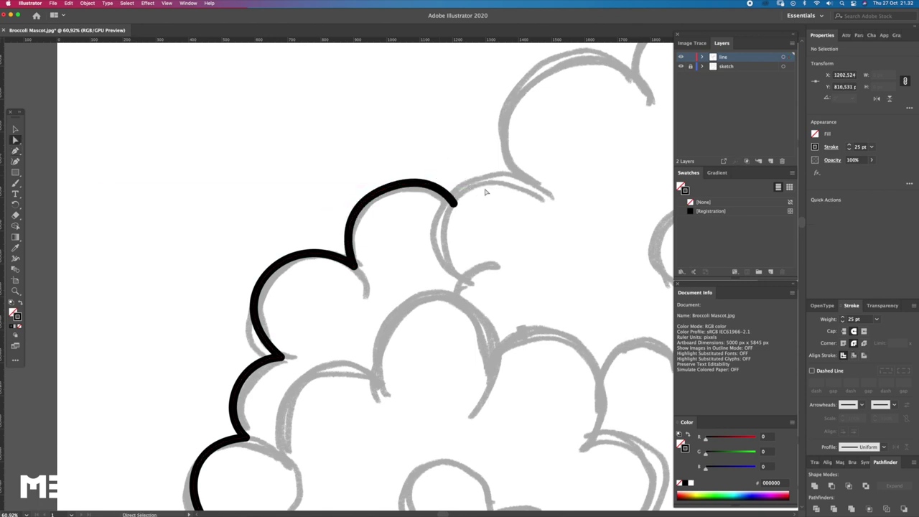
pyautogui.scroll(-3, 436, 205)
pyautogui.scroll(3, 437, 204)
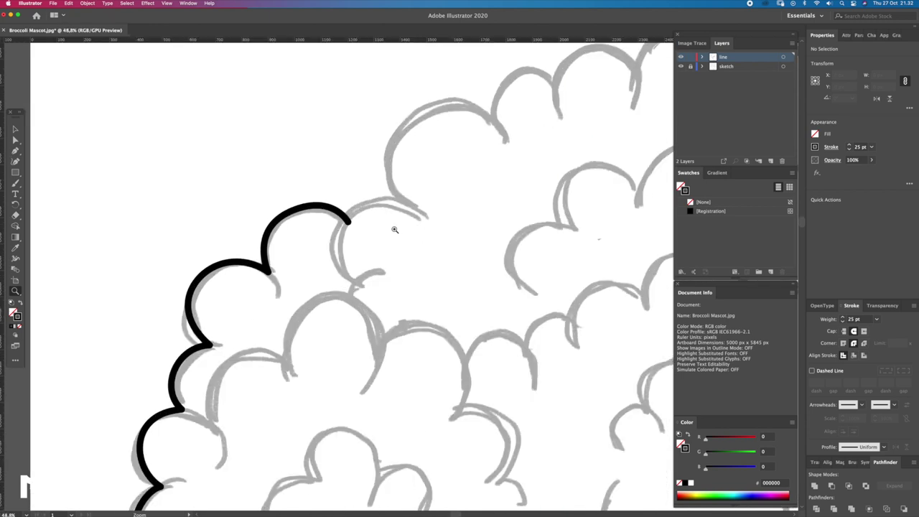
# Extend the outline along the top of the head and reshape the top arc to the sketch.
pyautogui.press('p')
pyautogui.click(348, 221)
pyautogui.moveTo(409, 206); pyautogui.dragTo(451, 221)
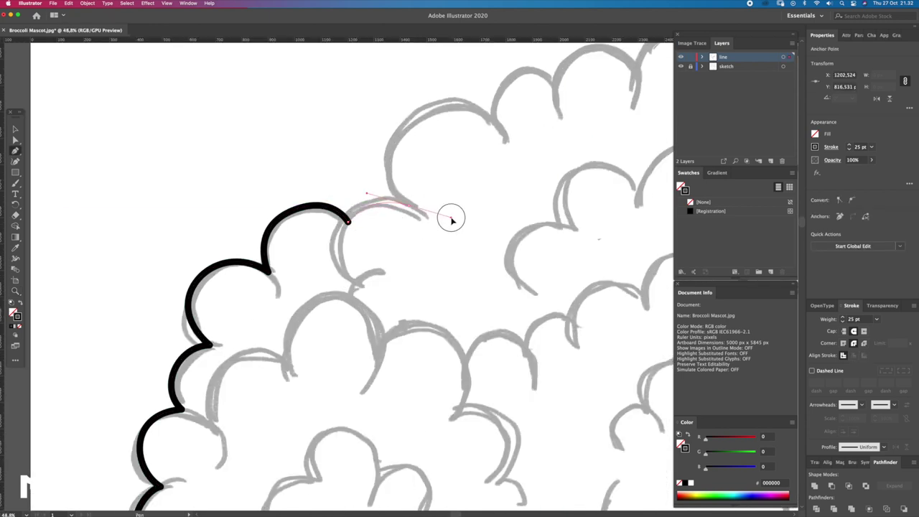
pyautogui.moveTo(433, 107); pyautogui.dragTo(480, 97)
pyautogui.click(498, 125)
pyautogui.scroll(3, 496, 137)
pyautogui.hscroll(3, 496, 137)
pyautogui.keyDown('ctrl'); pyautogui.click(420, 144); pyautogui.keyUp('ctrl')
pyautogui.scroll(3, 433, 165)
pyautogui.hscroll(3, 433, 165)
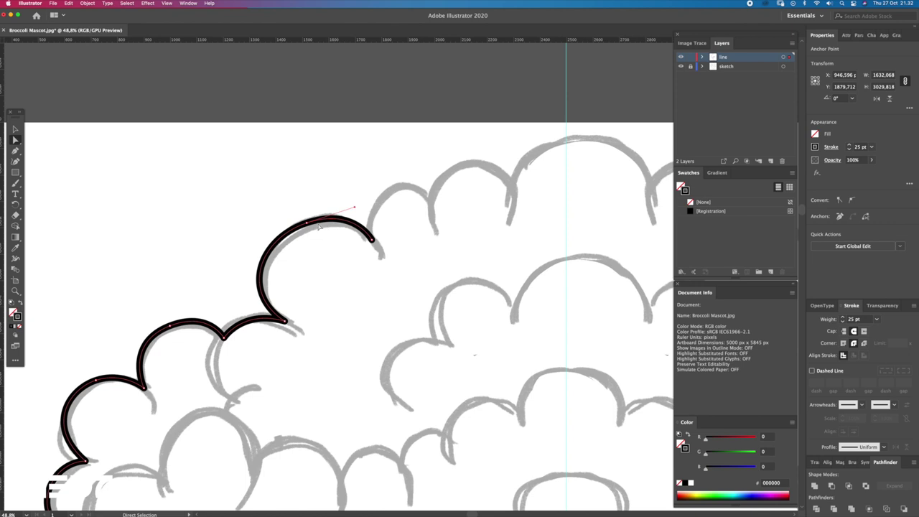
pyautogui.click(307, 222)
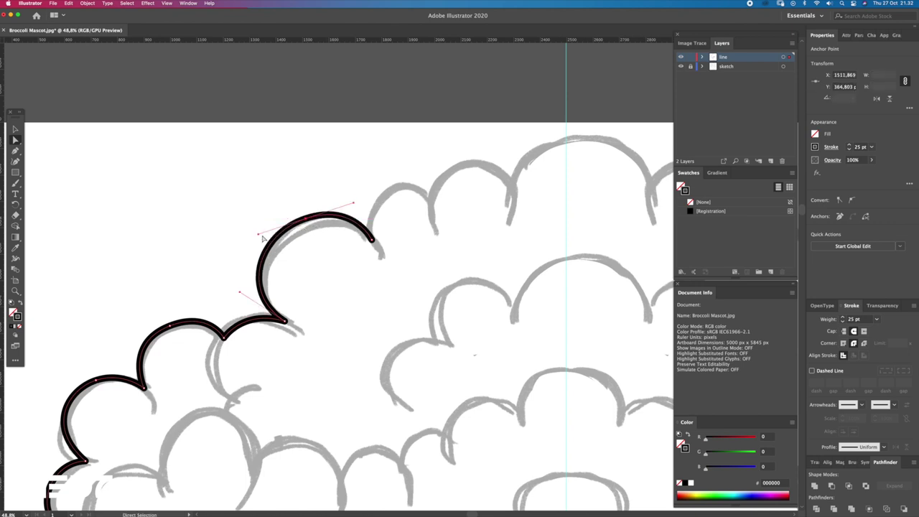
pyautogui.moveTo(259, 234); pyautogui.dragTo(252, 239)
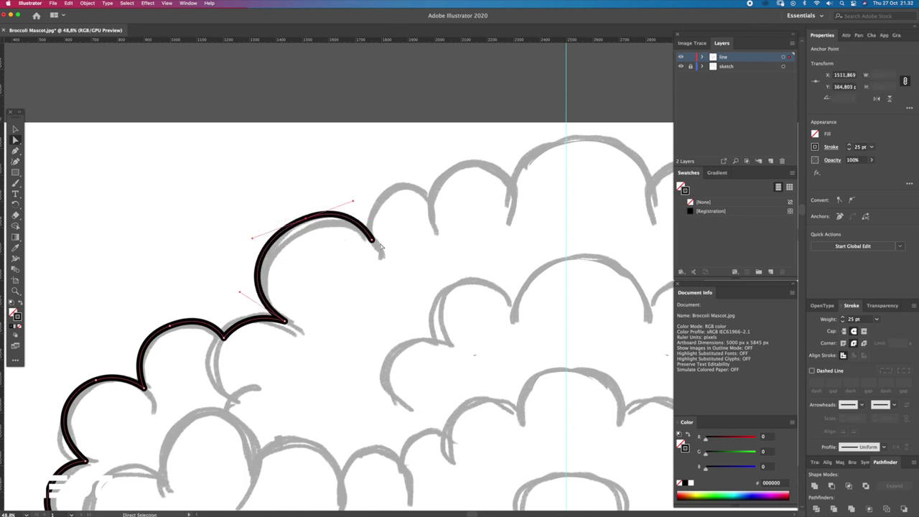
# Trace the small top florets toward the head's centre and zoom out.
pyautogui.moveTo(388, 193); pyautogui.dragTo(412, 183)
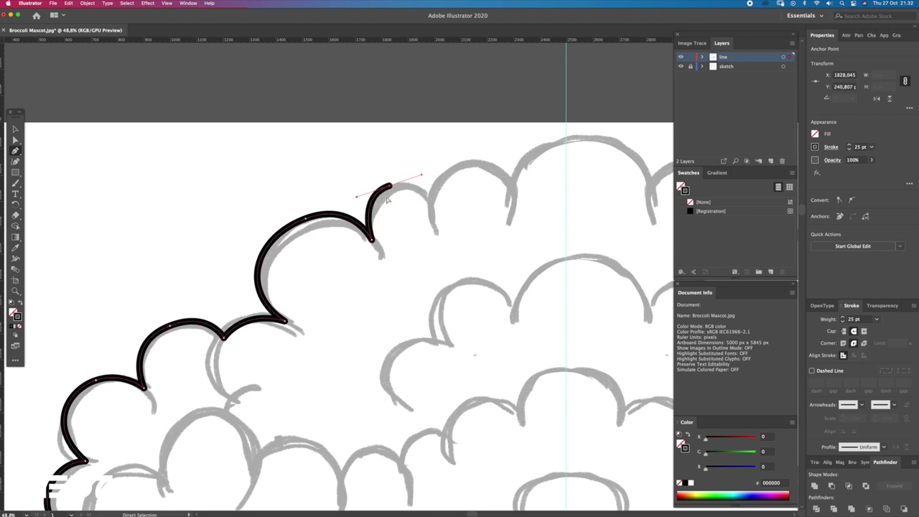
pyautogui.click(434, 210)
pyautogui.moveTo(465, 164); pyautogui.dragTo(503, 151)
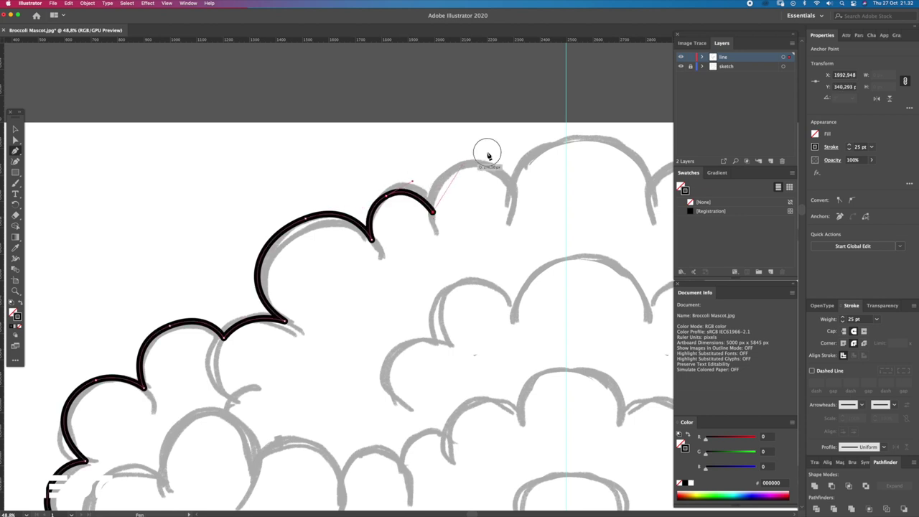
pyautogui.click(517, 192)
pyautogui.moveTo(536, 197); pyautogui.dragTo(482, 215)
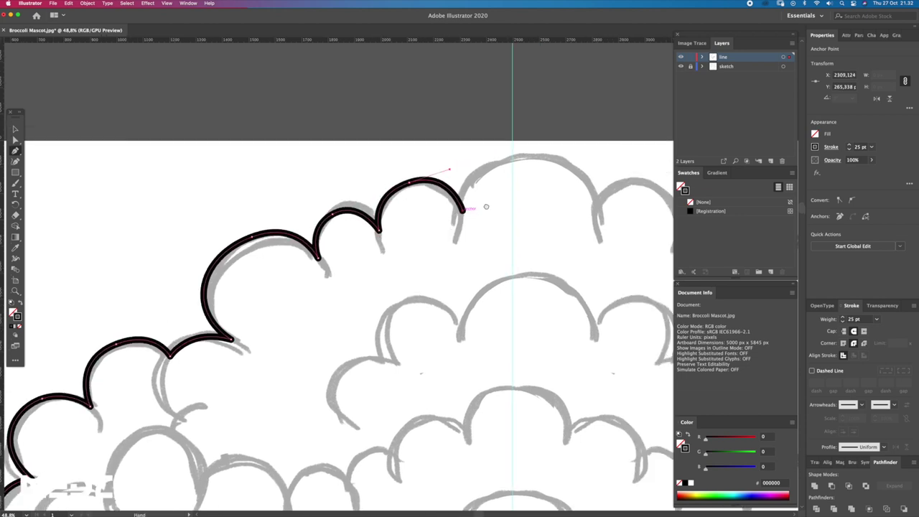
pyautogui.moveTo(513, 162)
pyautogui.mouseDown()
pyautogui.moveTo(546, 163)
pyautogui.moveTo(554, 189)
pyautogui.moveTo(411, 170)
pyautogui.mouseUp()
pyautogui.press('z')
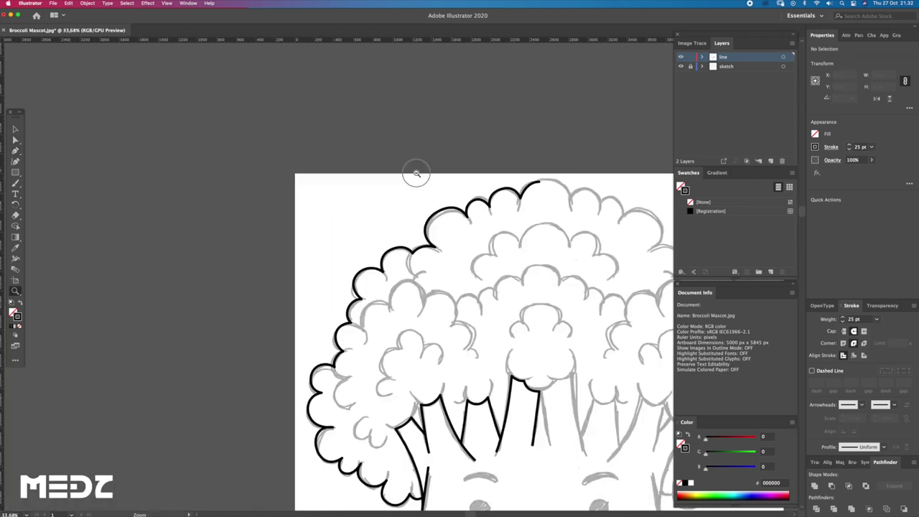
# Zoom in on the left florets and draw a curve with two scalloped floret bumps.
pyautogui.click(455, 269)
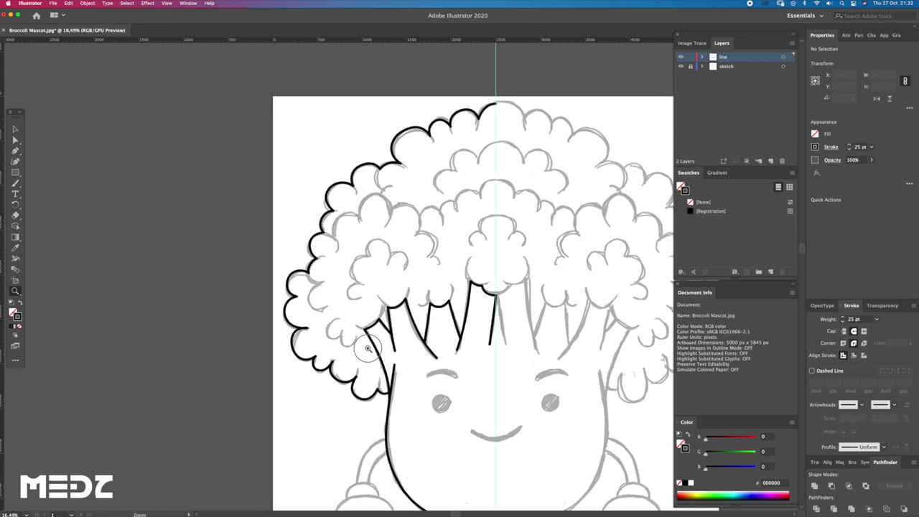
pyautogui.click(368, 348)
pyautogui.click(373, 338)
pyautogui.click(382, 324)
pyautogui.click(382, 280)
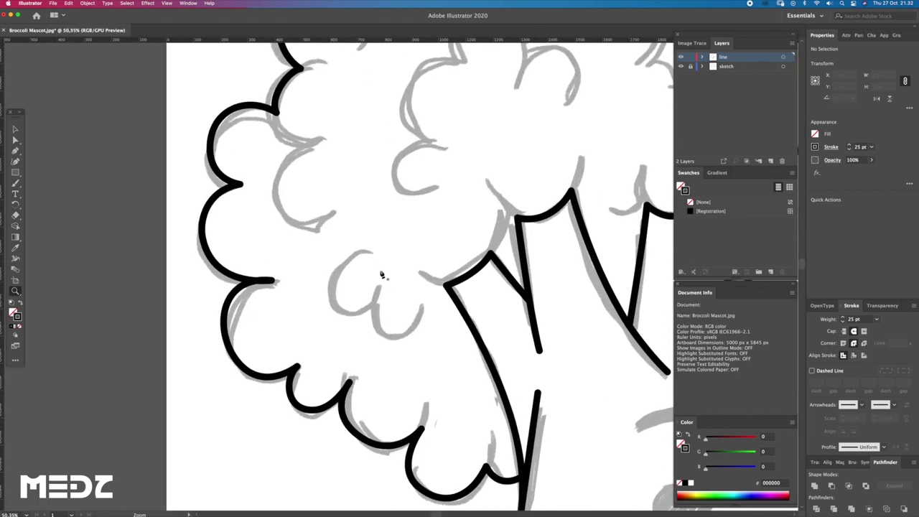
pyautogui.click(368, 251)
pyautogui.moveTo(331, 294); pyautogui.dragTo(344, 331)
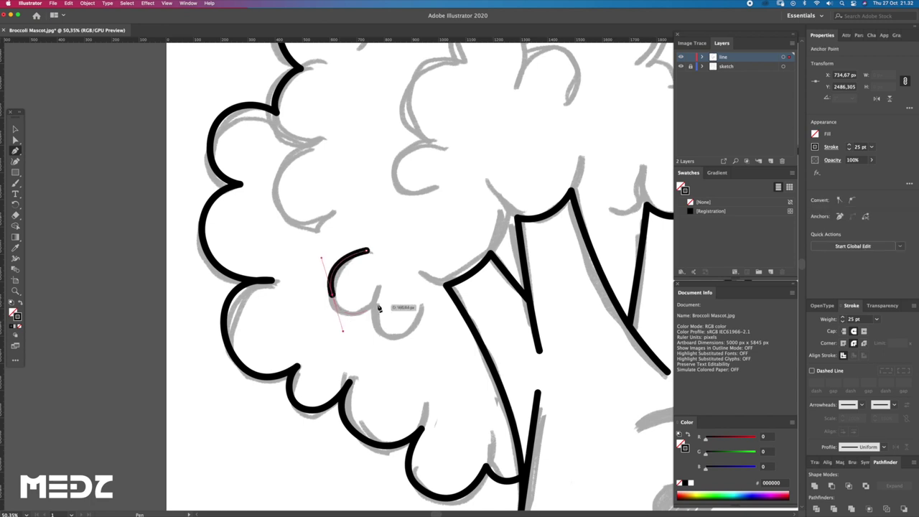
pyautogui.moveTo(381, 297); pyautogui.dragTo(400, 354)
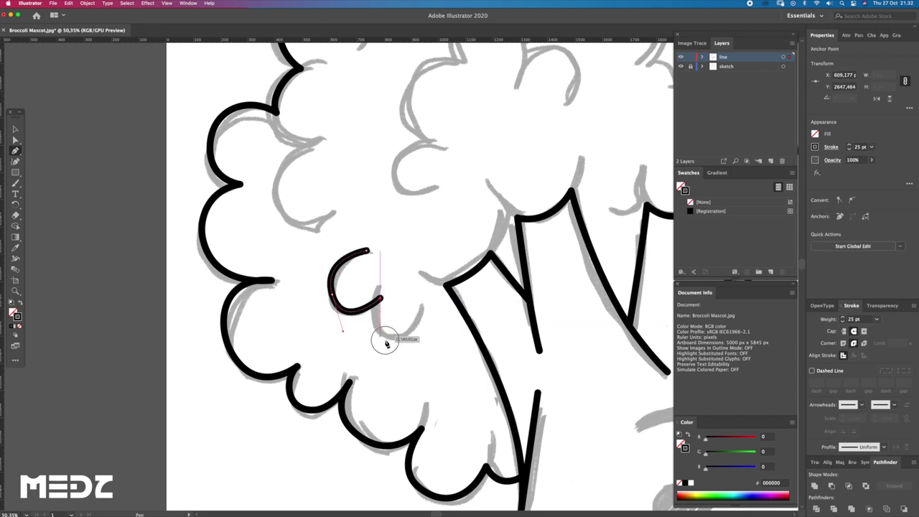
pyautogui.moveTo(425, 318); pyautogui.dragTo(426, 294)
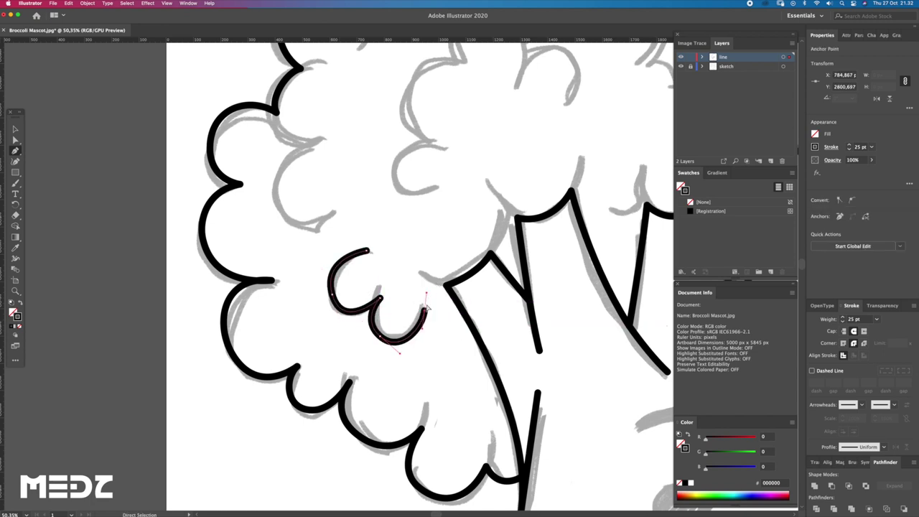
# Remove the stray hooked segment and refine the first bump's curve.
pyautogui.hotkey('ctrl', 'z')
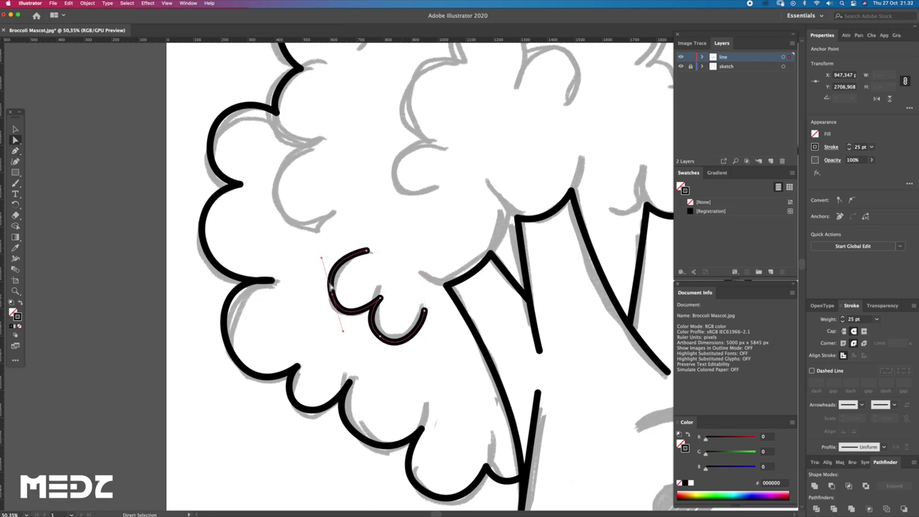
pyautogui.moveTo(322, 261); pyautogui.dragTo(327, 266)
pyautogui.click(332, 294)
pyautogui.click(344, 327)
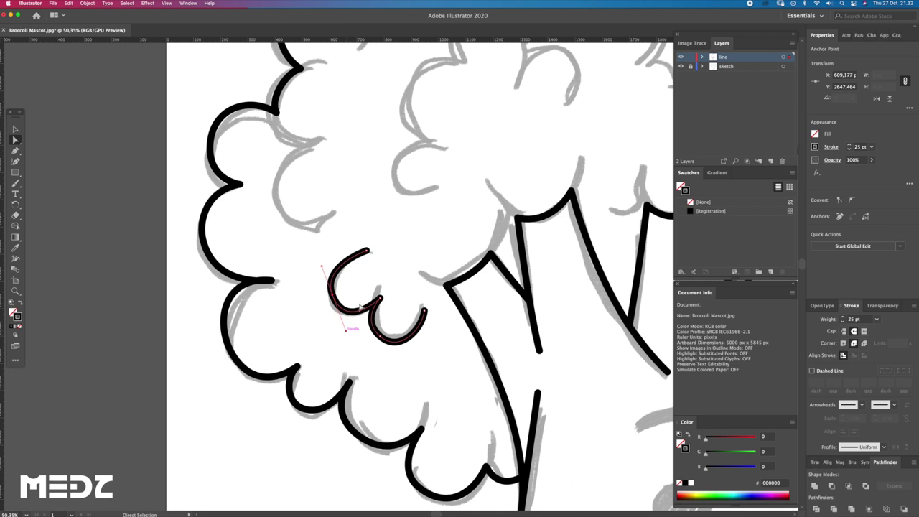
# Draw an inner curve from the outline's upper-left notch down around the floret.
pyautogui.moveTo(343, 223); pyautogui.dragTo(379, 316)
pyautogui.press('p')
pyautogui.click(312, 209)
pyautogui.moveTo(358, 240); pyautogui.dragTo(390, 238)
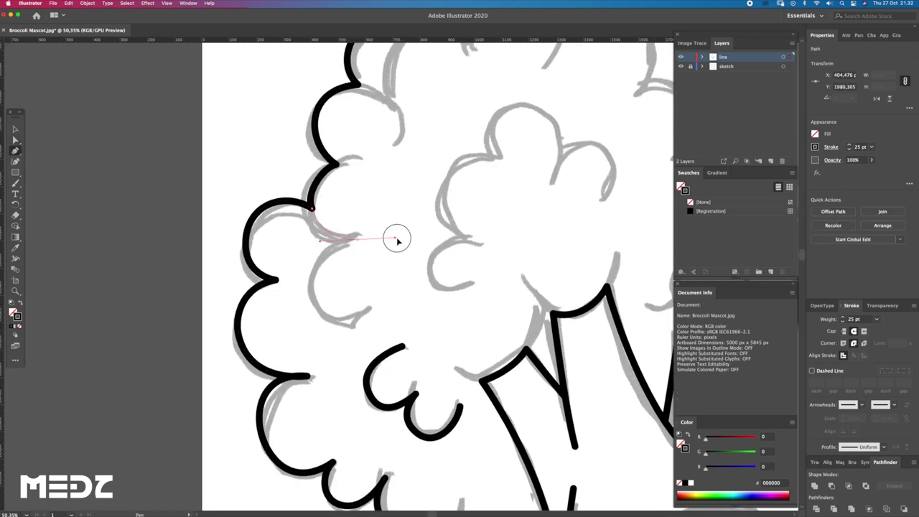
pyautogui.click(325, 327)
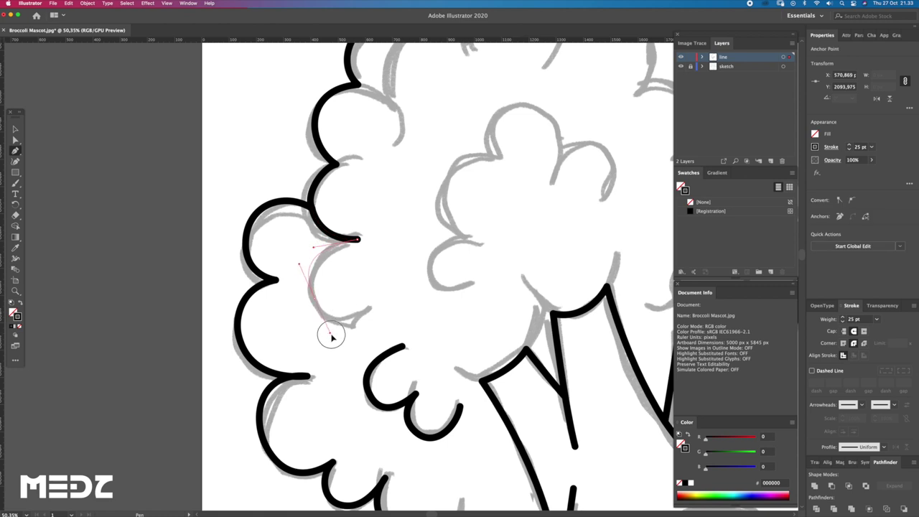
pyautogui.moveTo(327, 330); pyautogui.dragTo(327, 327)
pyautogui.click(373, 313)
pyautogui.press('Tab')
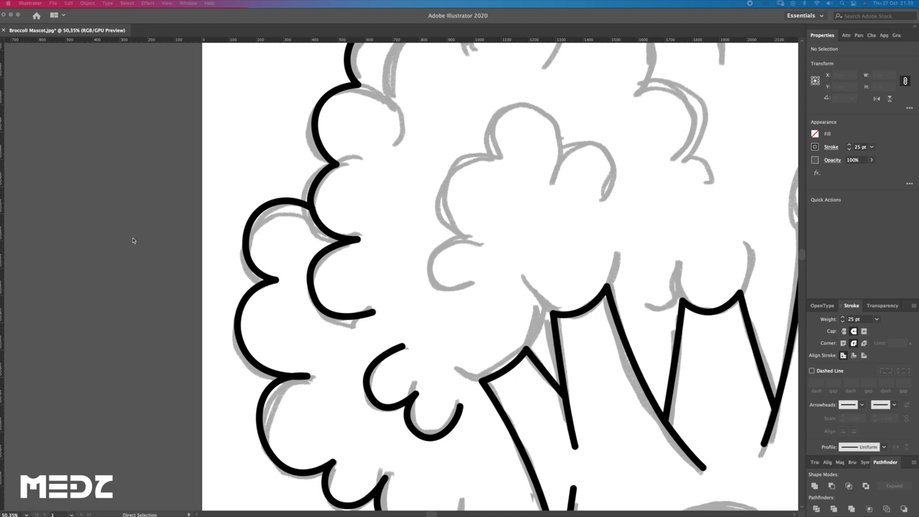
pyautogui.press('Tab')
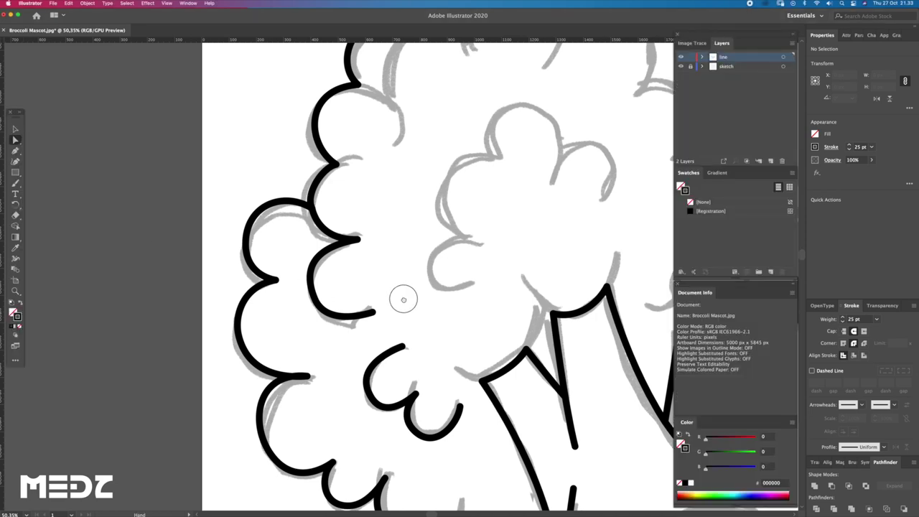
# Begin the next inner floret curve, bending it over the sketch's lower florets.
pyautogui.moveTo(402, 295); pyautogui.dragTo(416, 325)
pyautogui.click(355, 354)
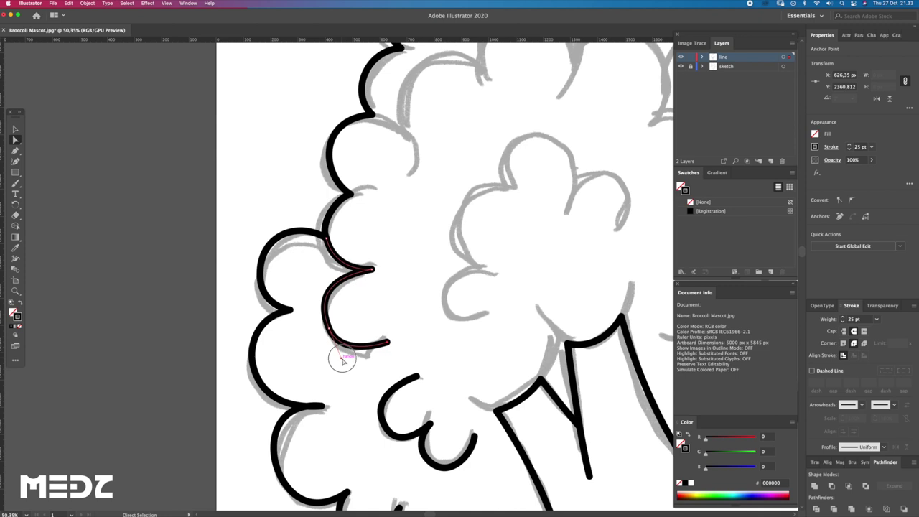
pyautogui.click(390, 297)
pyautogui.scroll(5, 406, 334)
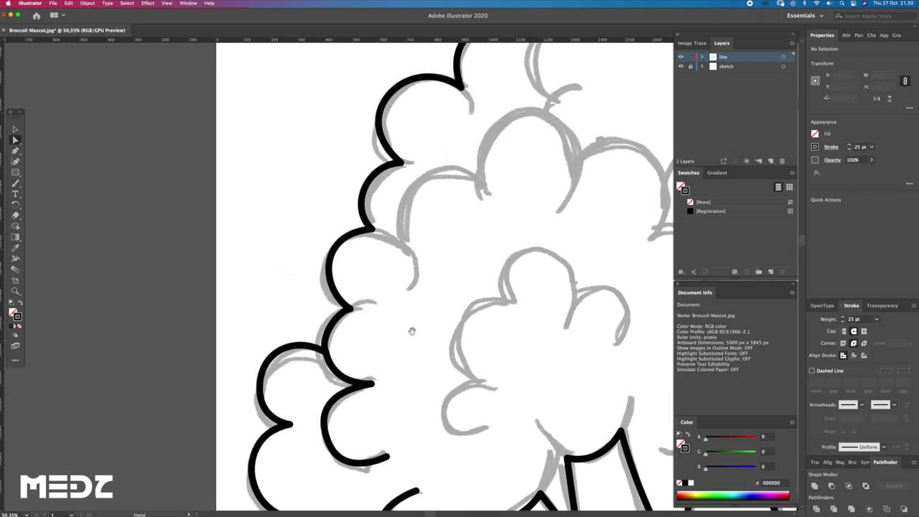
pyautogui.scroll(3, 413, 339)
pyautogui.scroll(2, 393, 325)
pyautogui.press('p')
pyautogui.click(329, 352)
pyautogui.moveTo(361, 350); pyautogui.dragTo(394, 346)
# Extend the lower floret curve from its end point along the next floret.
pyautogui.press('z')
pyautogui.click(393, 335)
pyautogui.click(372, 350)
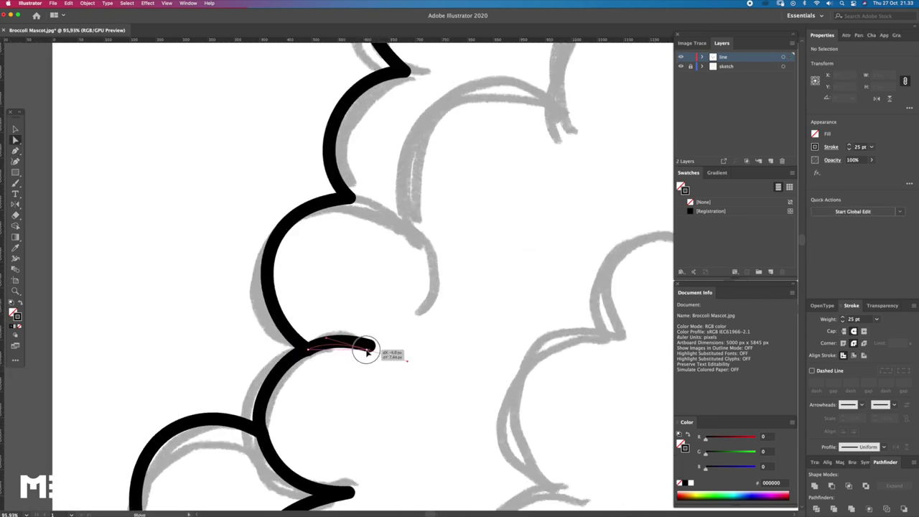
pyautogui.click(390, 294)
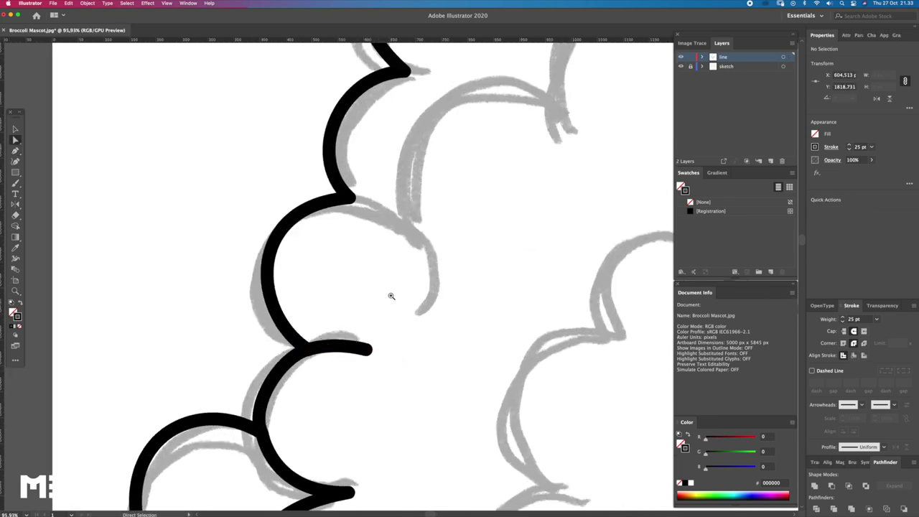
pyautogui.press('z')
pyautogui.scroll(2, 361, 284)
pyautogui.click(316, 239)
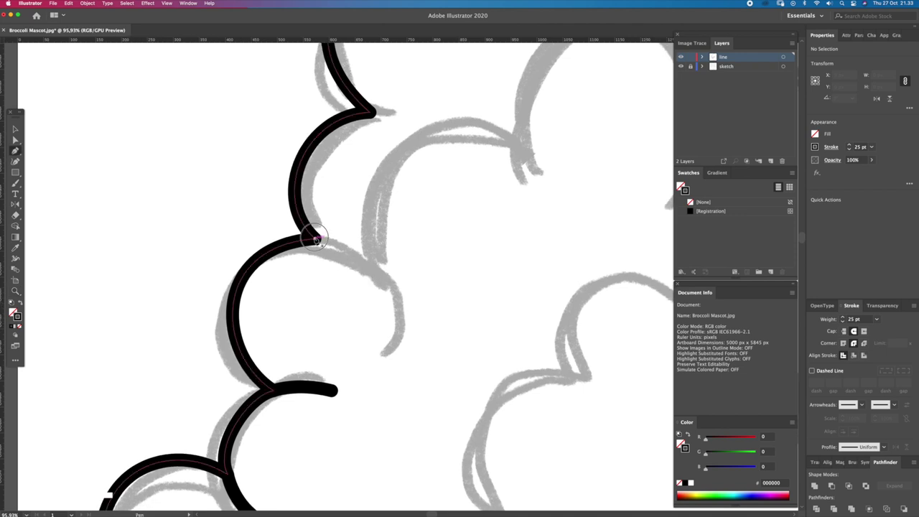
pyautogui.moveTo(413, 287); pyautogui.dragTo(428, 432)
pyautogui.click(435, 272)
pyautogui.scroll(3, 369, 345)
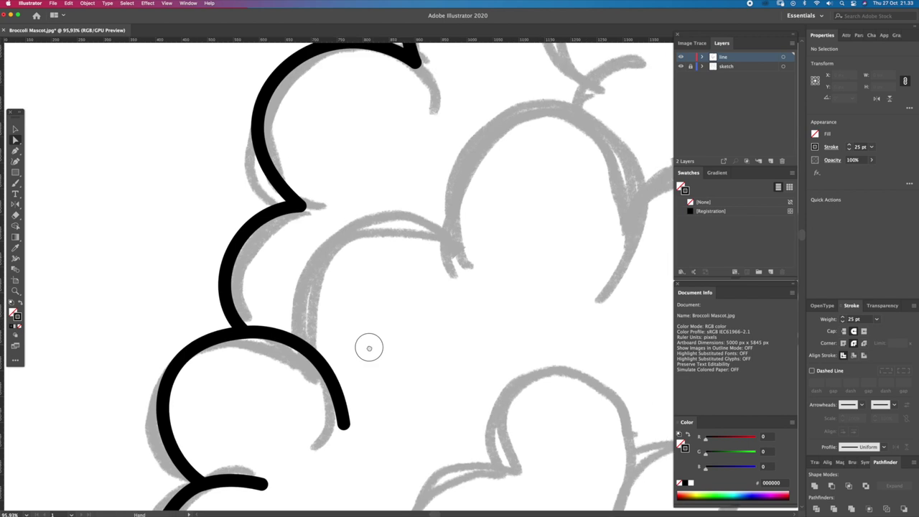
# Draw a new scalloped stroke from the arc's end, redrawing the misplaced last scallop.
pyautogui.click(307, 354)
pyautogui.moveTo(329, 239); pyautogui.dragTo(385, 203)
pyautogui.click(444, 256)
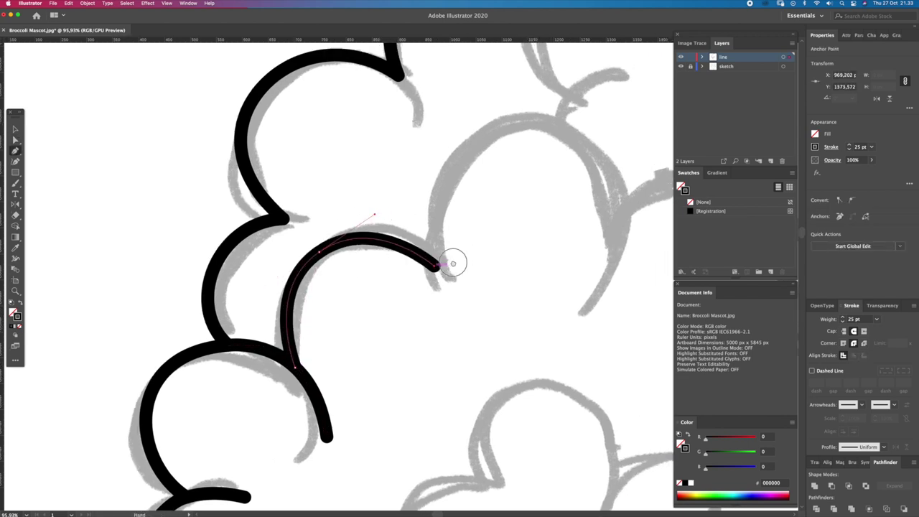
pyautogui.scroll(3, 449, 259)
pyautogui.moveTo(435, 219); pyautogui.dragTo(495, 191)
pyautogui.moveTo(569, 234); pyautogui.dragTo(499, 226)
pyautogui.moveTo(518, 291)
pyautogui.mouseDown()
pyautogui.moveTo(532, 381)
pyautogui.moveTo(529, 344)
pyautogui.mouseUp()
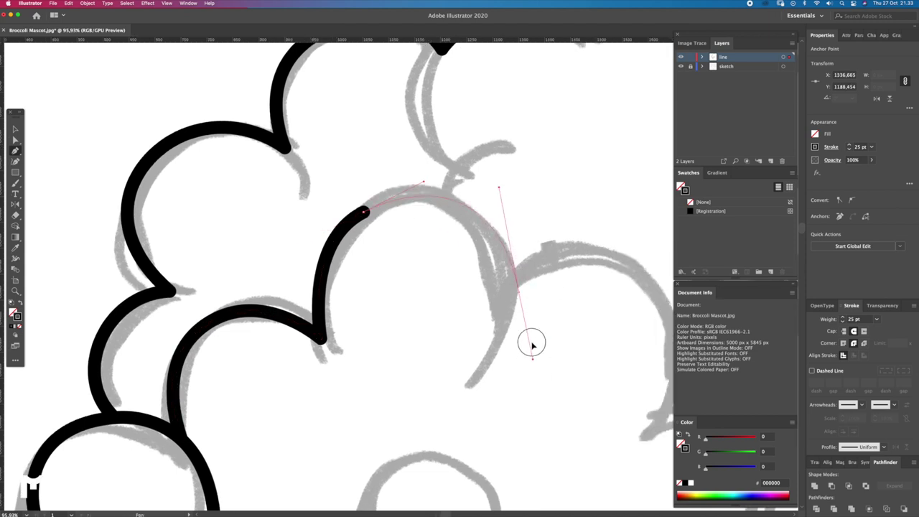
pyautogui.scroll(-3, 522, 294)
pyautogui.hotkey('ctrl', 'z')
pyautogui.moveTo(479, 332); pyautogui.dragTo(394, 463)
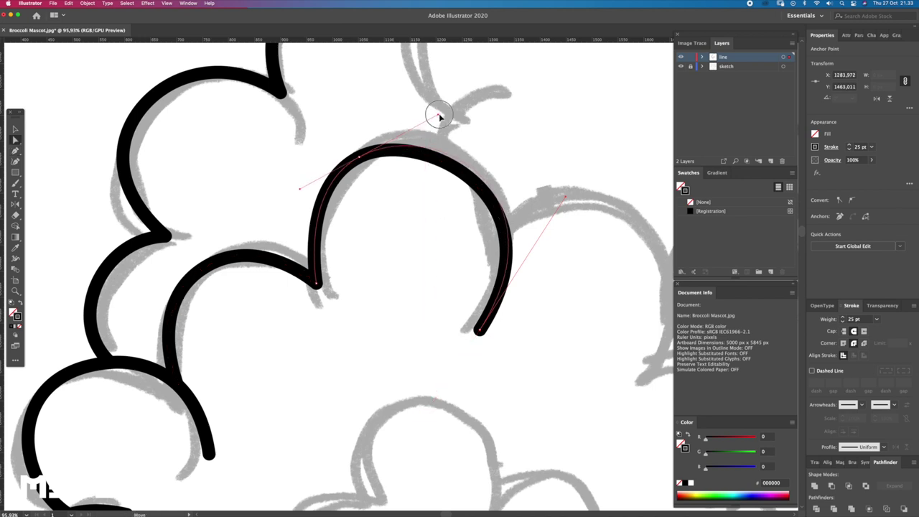
pyautogui.keyDown('ctrl'); pyautogui.click(515, 144); pyautogui.keyUp('ctrl')
# Trace another floret outline on the sketch with a run of downward scallops.
pyautogui.press('z')
pyautogui.keyDown('alt'); pyautogui.click(490, 204); pyautogui.keyUp('alt')
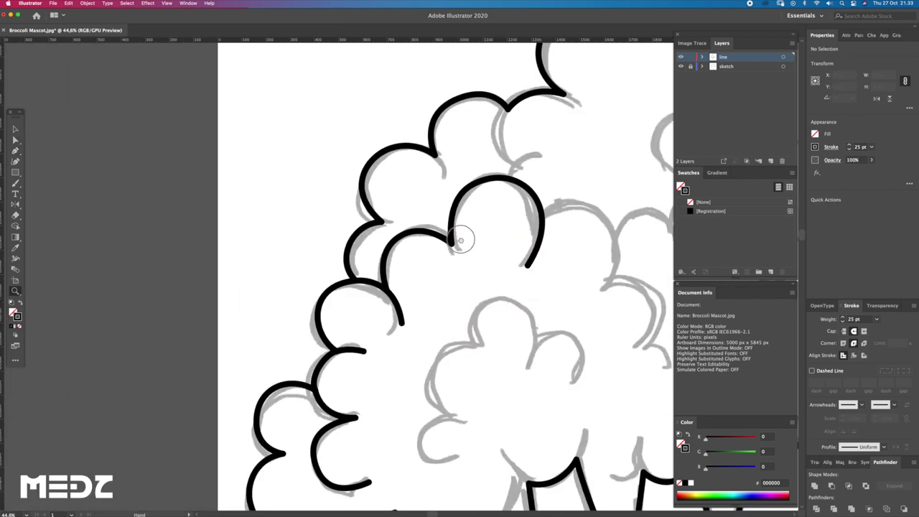
pyautogui.keyDown('alt'); pyautogui.click(487, 240); pyautogui.keyUp('alt')
pyautogui.press('z')
pyautogui.click(435, 221)
pyautogui.click(399, 216)
pyautogui.moveTo(490, 243); pyautogui.dragTo(525, 315)
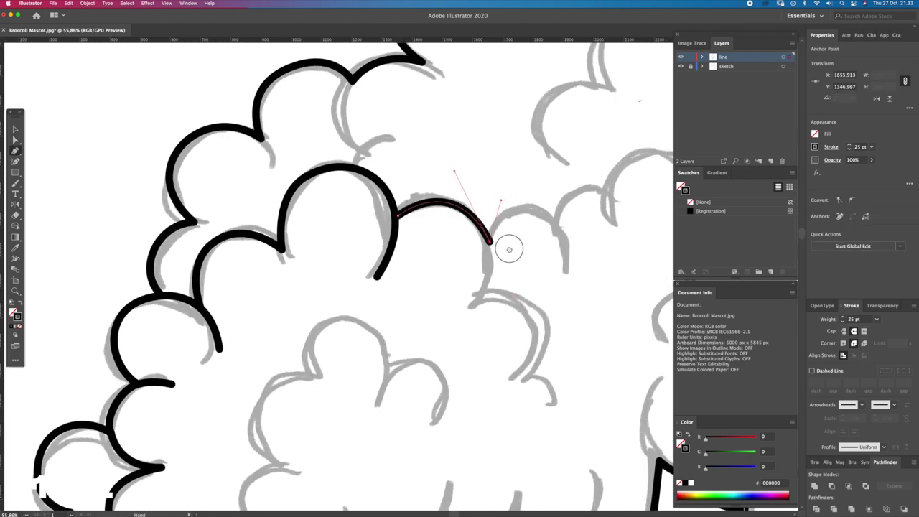
pyautogui.hscroll(3, 519, 251)
pyautogui.hotkey('ctrl', 'z')
pyautogui.moveTo(421, 276)
pyautogui.mouseDown()
pyautogui.moveTo(397, 387)
pyautogui.moveTo(402, 408)
pyautogui.mouseUp()
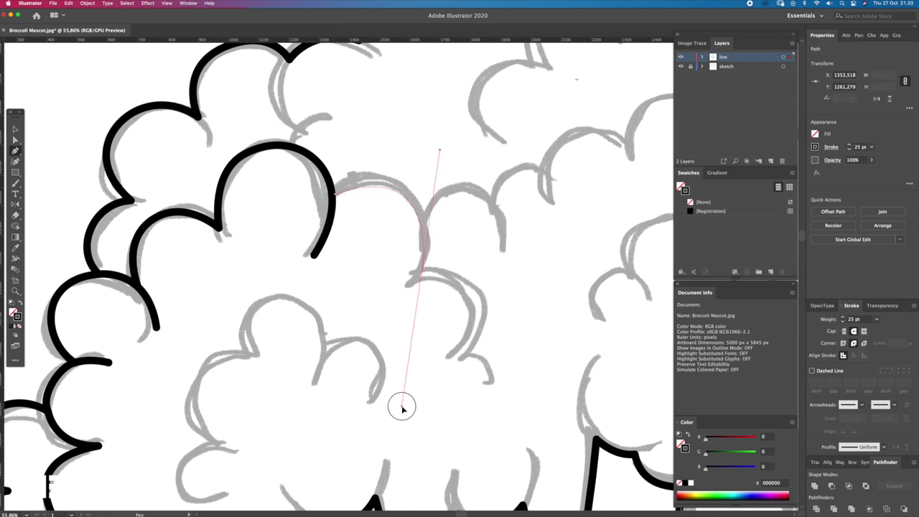
pyautogui.moveTo(468, 357); pyautogui.dragTo(437, 410)
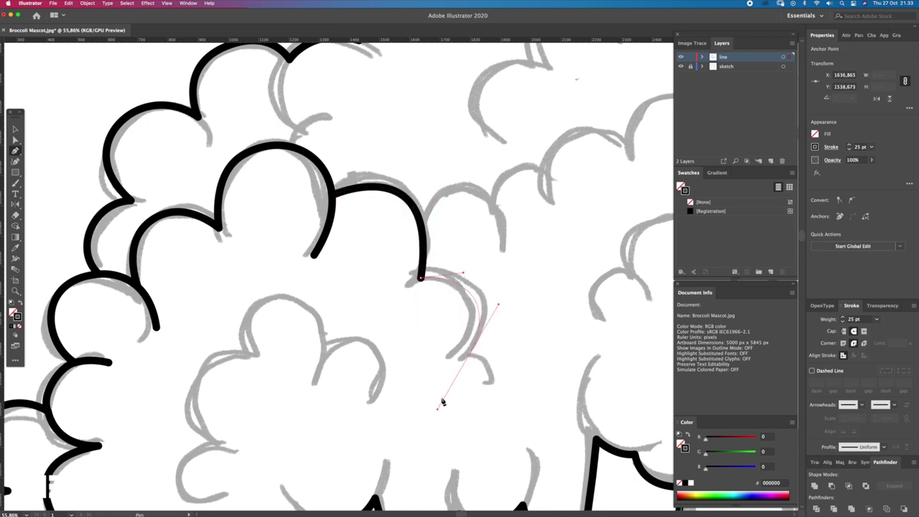
pyautogui.moveTo(519, 387); pyautogui.dragTo(538, 438)
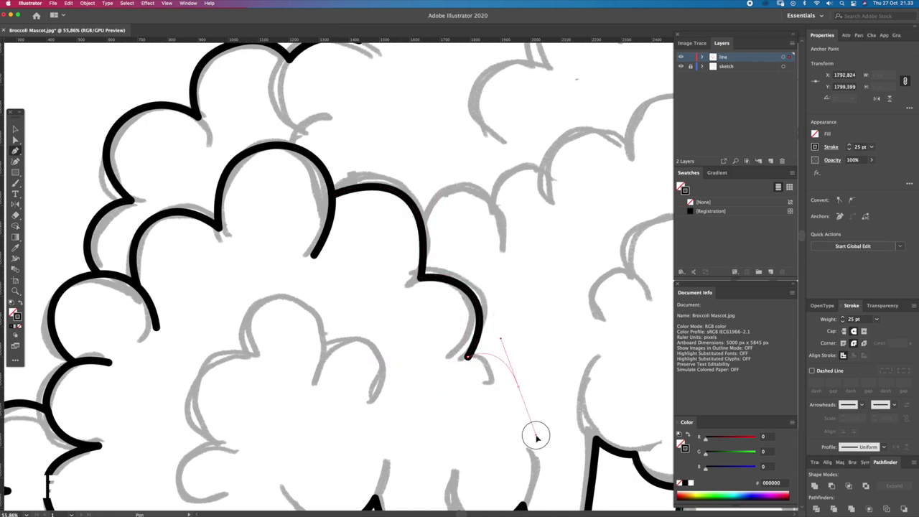
pyautogui.keyDown('super'); pyautogui.click(501, 338); pyautogui.keyUp('super')
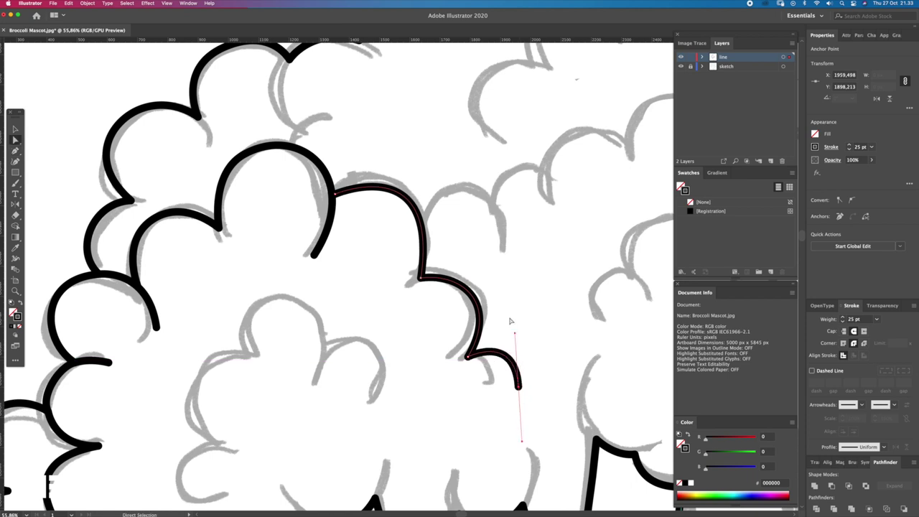
# Start a scalloped floret outline at the centre line, bending it to the sketch.
pyautogui.keyDown('super'); pyautogui.click(475, 298); pyautogui.keyUp('super')
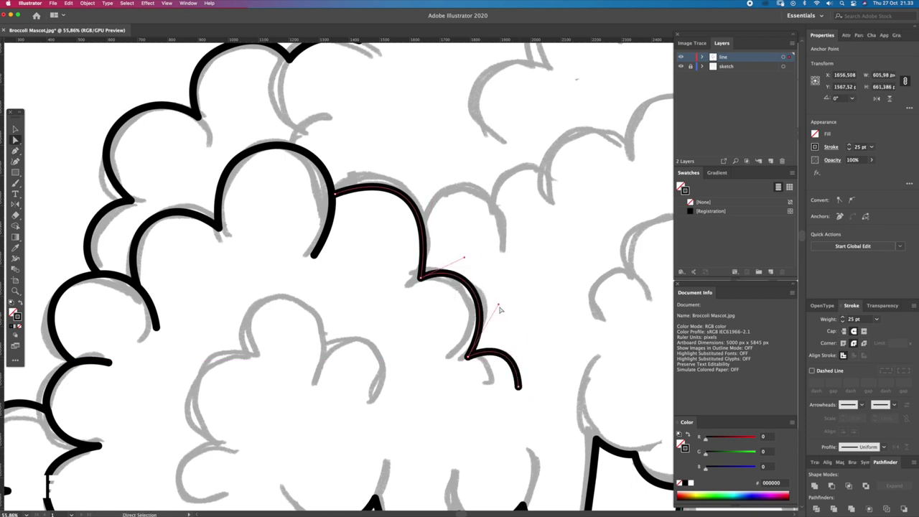
pyautogui.click(526, 309)
pyautogui.scroll(-5, 565, 287)
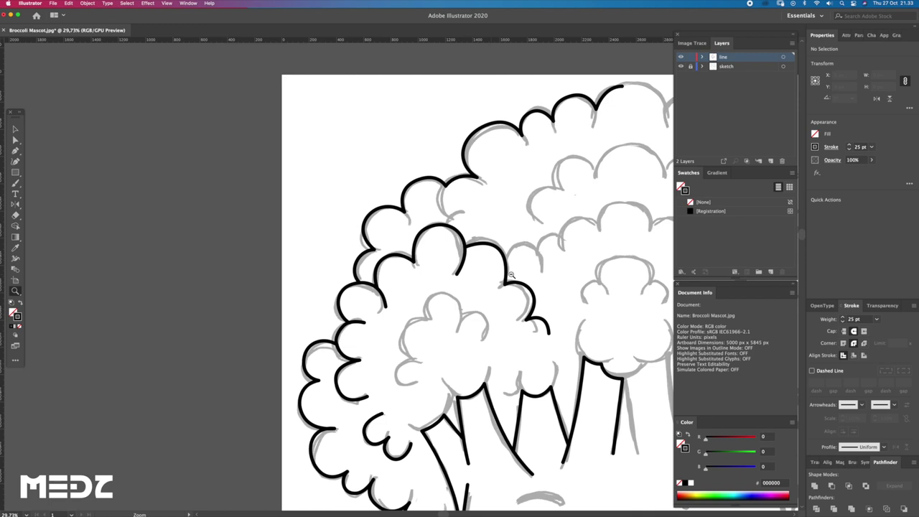
pyautogui.click(511, 278)
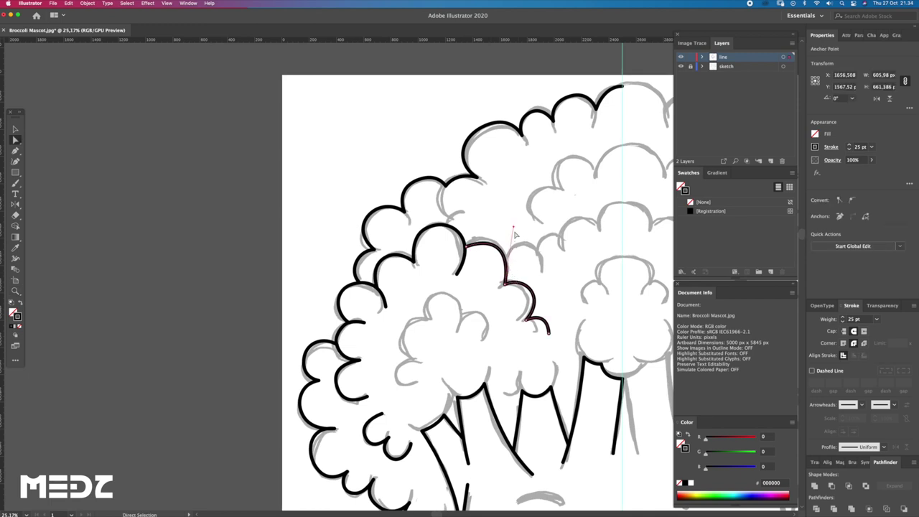
pyautogui.scroll(2, 517, 237)
pyautogui.scroll(1, 484, 259)
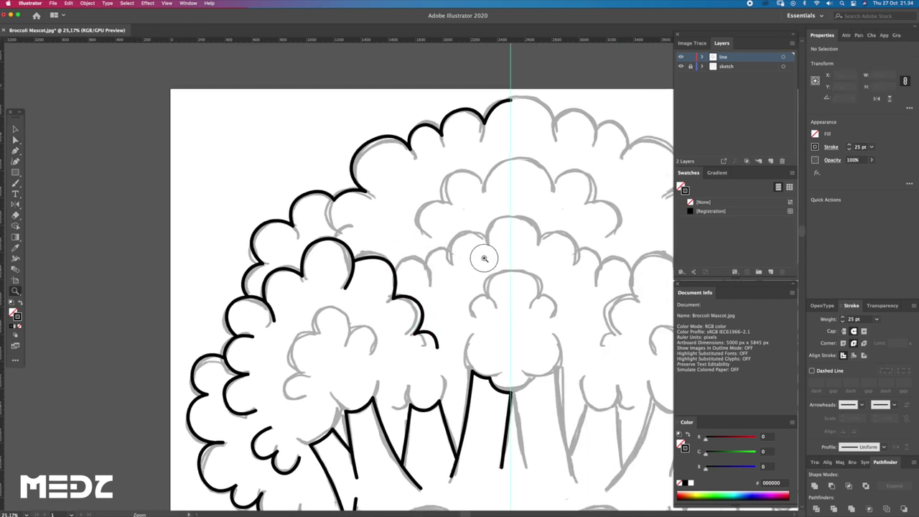
pyautogui.scroll(1, 530, 245)
pyautogui.click(540, 204)
pyautogui.click(506, 213)
pyautogui.moveTo(445, 270); pyautogui.dragTo(447, 292)
pyautogui.moveTo(460, 221); pyautogui.dragTo(474, 204)
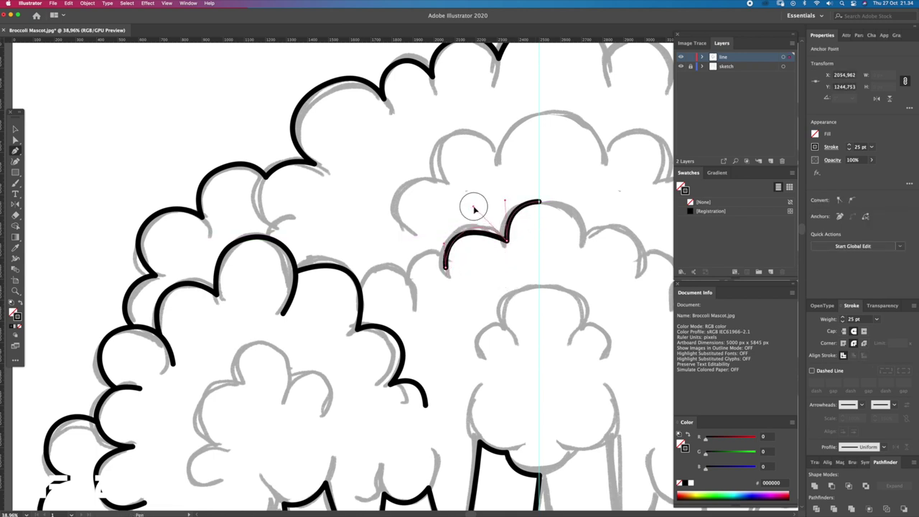
# Add a scallop toward the left outline and join it to the existing path.
pyautogui.moveTo(445, 268); pyautogui.dragTo(403, 307)
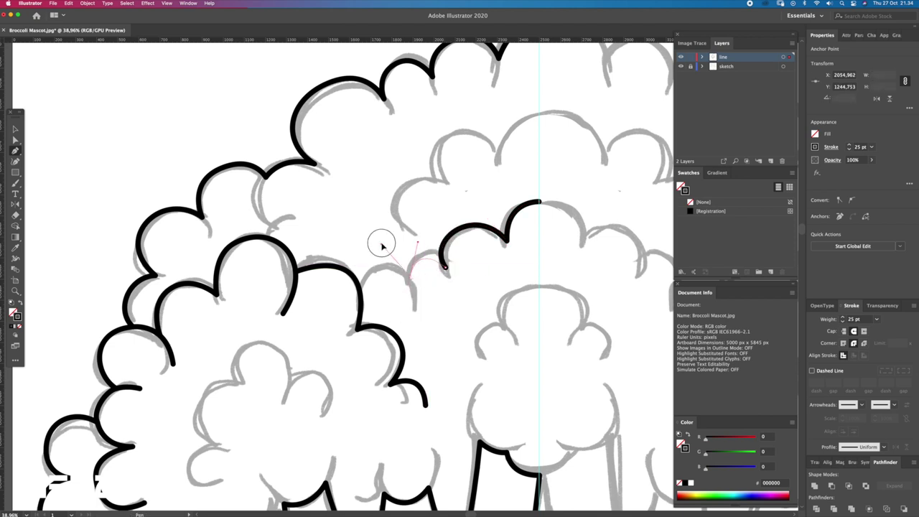
pyautogui.moveTo(410, 275); pyautogui.dragTo(382, 245)
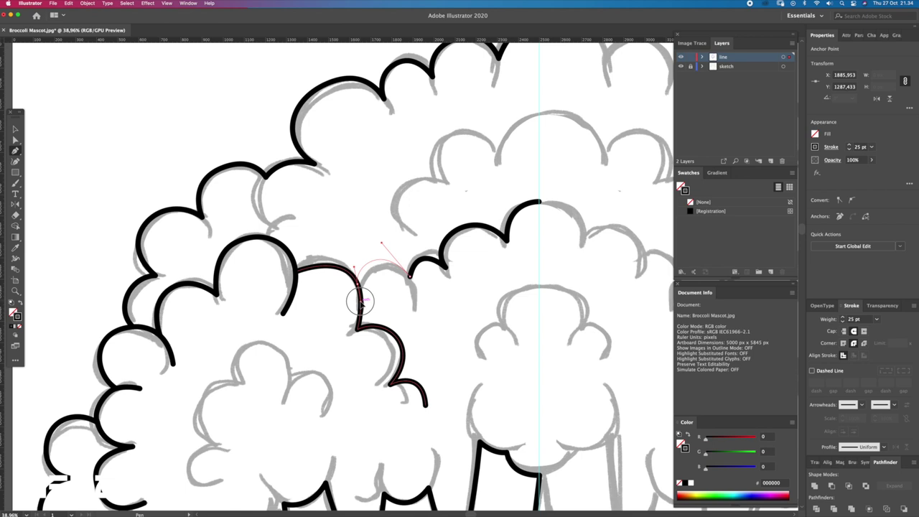
pyautogui.click(359, 300)
pyautogui.press('a')
pyautogui.click(386, 242)
# Close the gap in the upper floret path down to the floret below.
pyautogui.moveTo(390, 220); pyautogui.dragTo(451, 261)
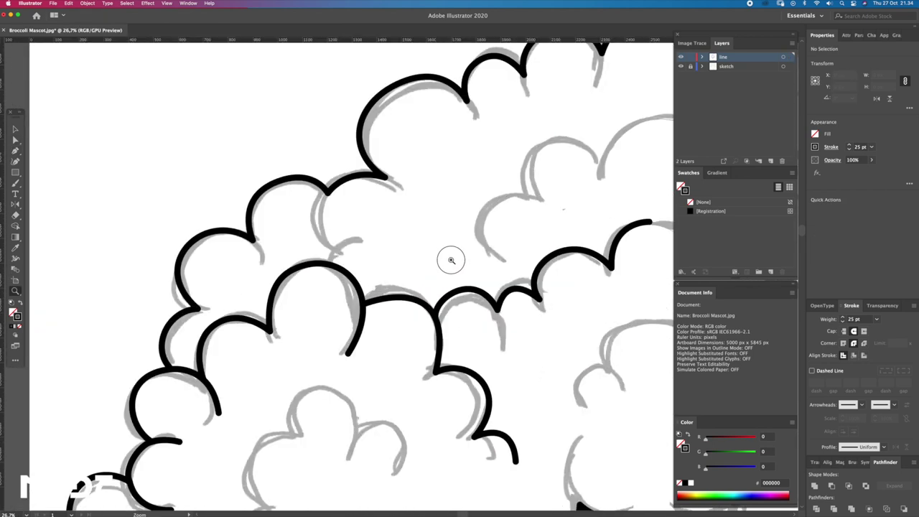
pyautogui.click(327, 218)
pyautogui.click(323, 181)
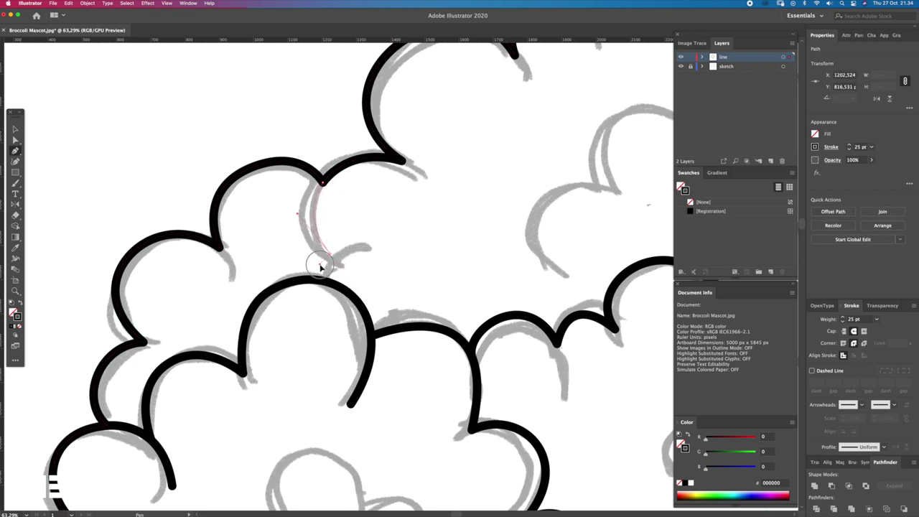
pyautogui.click(321, 267)
pyautogui.press('z')
# Draw a scalloped inner outline across the top florets up to the centre line.
pyautogui.moveTo(427, 245); pyautogui.dragTo(302, 237)
pyautogui.moveTo(460, 230); pyautogui.dragTo(301, 237)
pyautogui.moveTo(302, 273); pyautogui.dragTo(396, 263)
pyautogui.press('p')
pyautogui.click(318, 304)
pyautogui.moveTo(304, 254); pyautogui.dragTo(388, 186)
pyautogui.click(352, 248)
pyautogui.click(404, 216)
pyautogui.moveTo(483, 183); pyautogui.dragTo(480, 178)
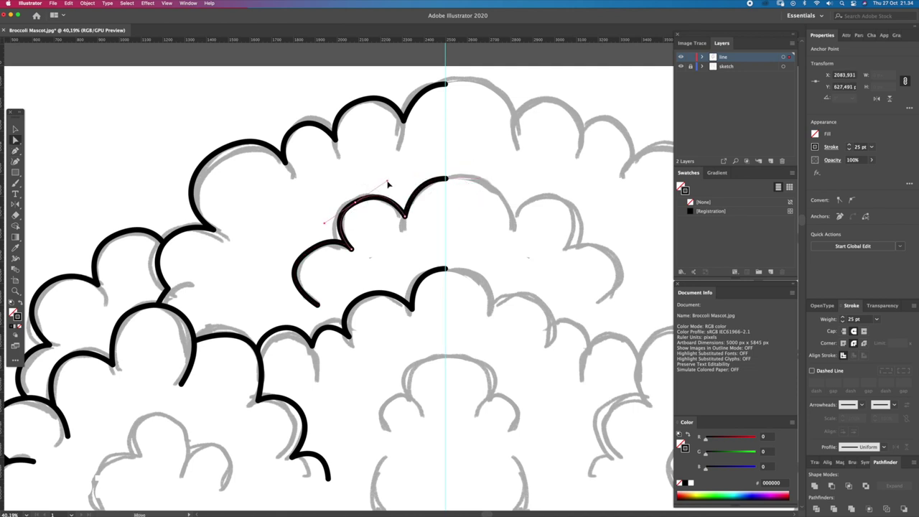
pyautogui.moveTo(369, 181); pyautogui.dragTo(321, 237)
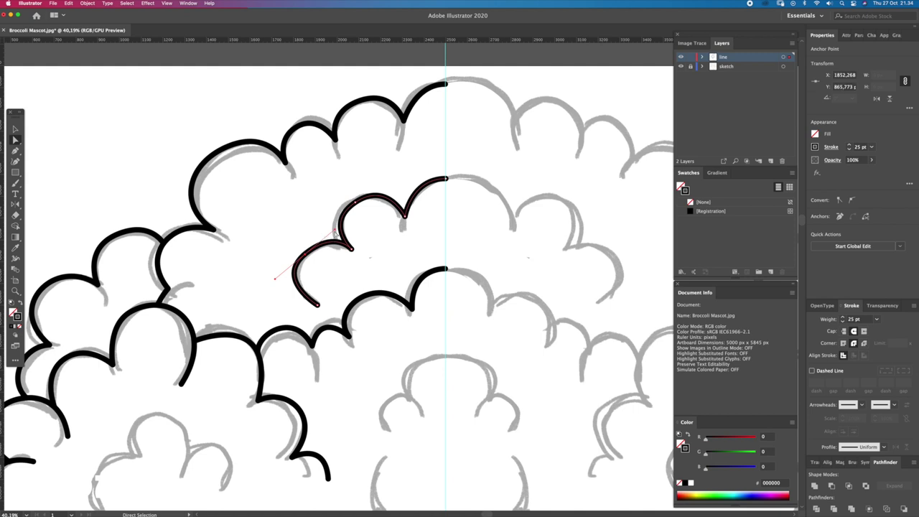
pyautogui.hotkey('ctrl', 'shift', 'a')
# Zoom out to view the whole mascot, then back in on the left florets.
pyautogui.press('z')
pyautogui.moveTo(345, 243); pyautogui.dragTo(237, 245)
pyautogui.moveTo(301, 334); pyautogui.dragTo(381, 361)
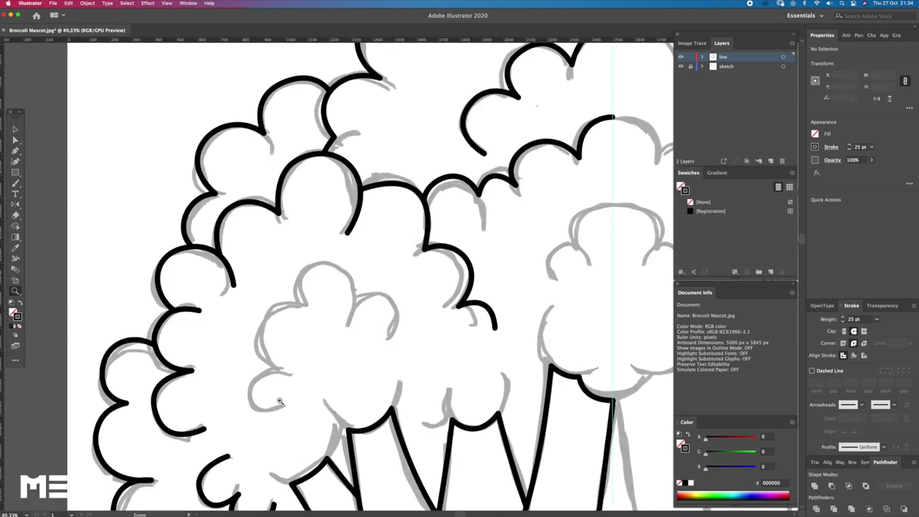
# Trace the small inner floret cluster above the stalks with four scalloped curves.
pyautogui.click(292, 408)
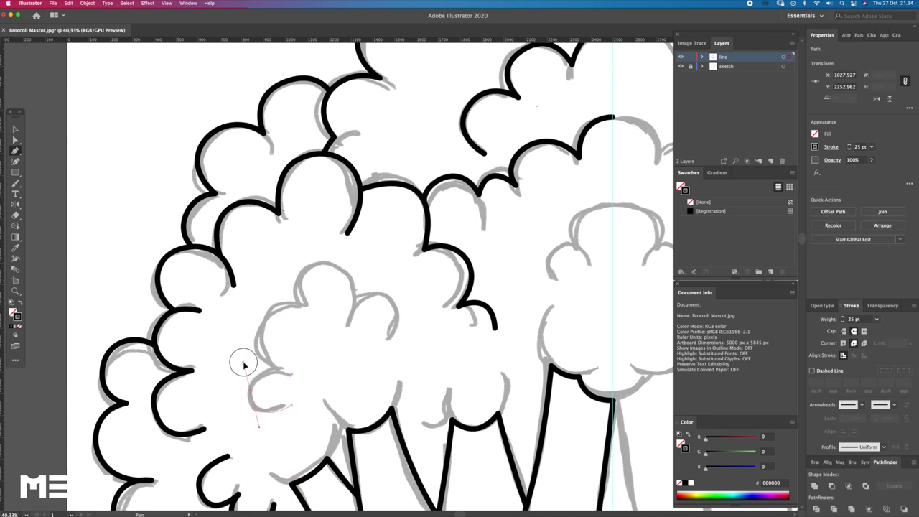
pyautogui.click(293, 367)
pyautogui.moveTo(258, 325); pyautogui.dragTo(268, 280)
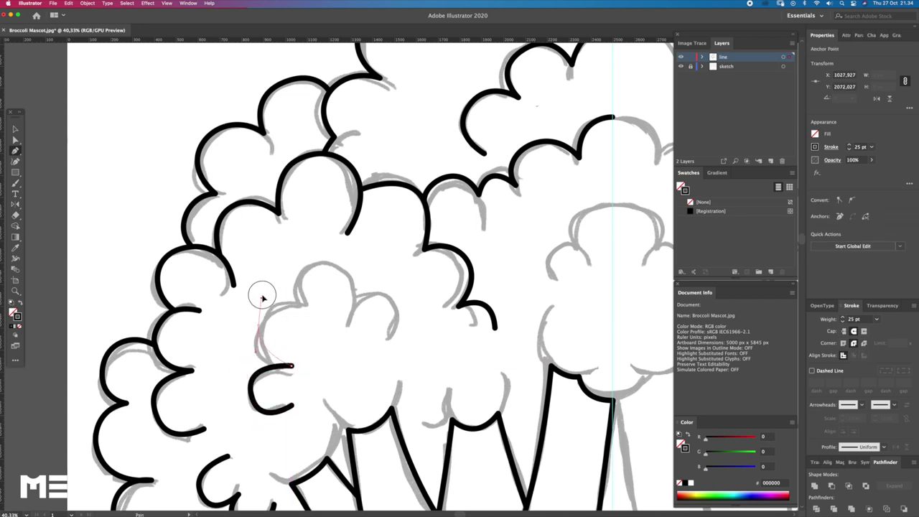
pyautogui.click(311, 308)
pyautogui.moveTo(337, 266); pyautogui.dragTo(379, 270)
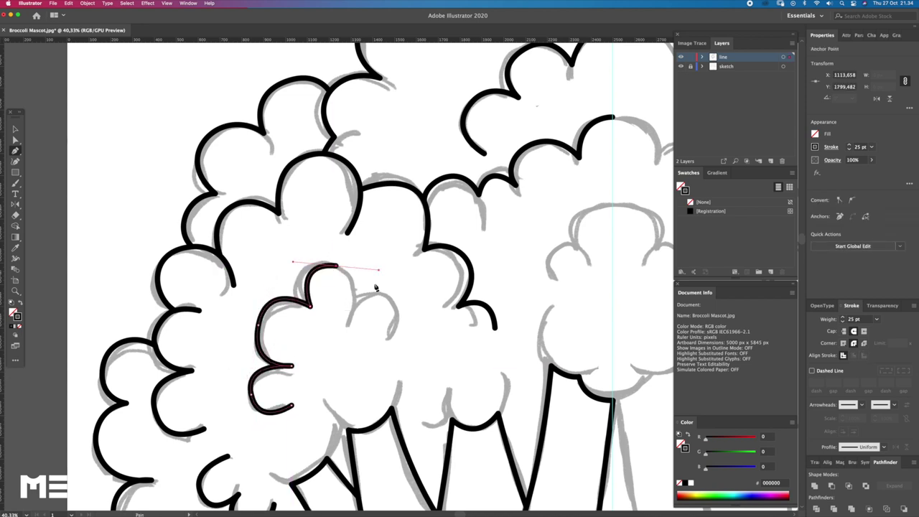
pyautogui.click(357, 313)
pyautogui.moveTo(401, 303); pyautogui.dragTo(428, 323)
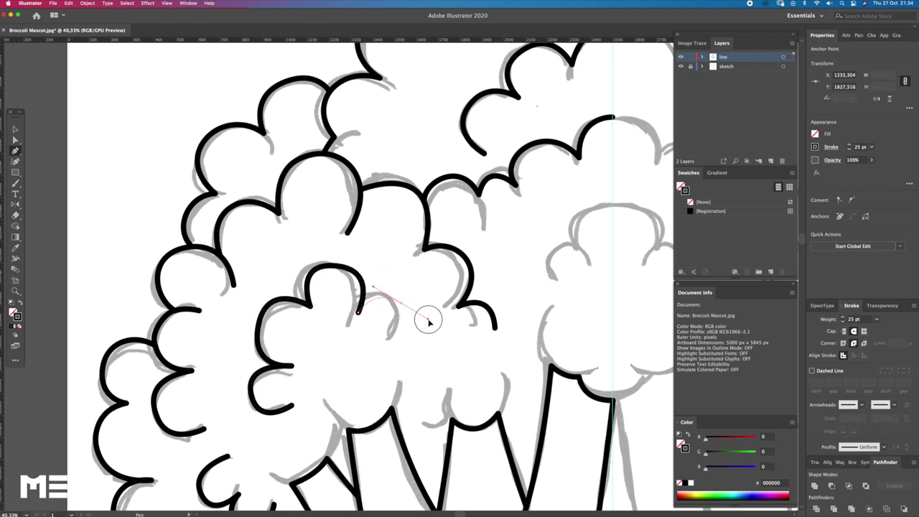
pyautogui.click(399, 345)
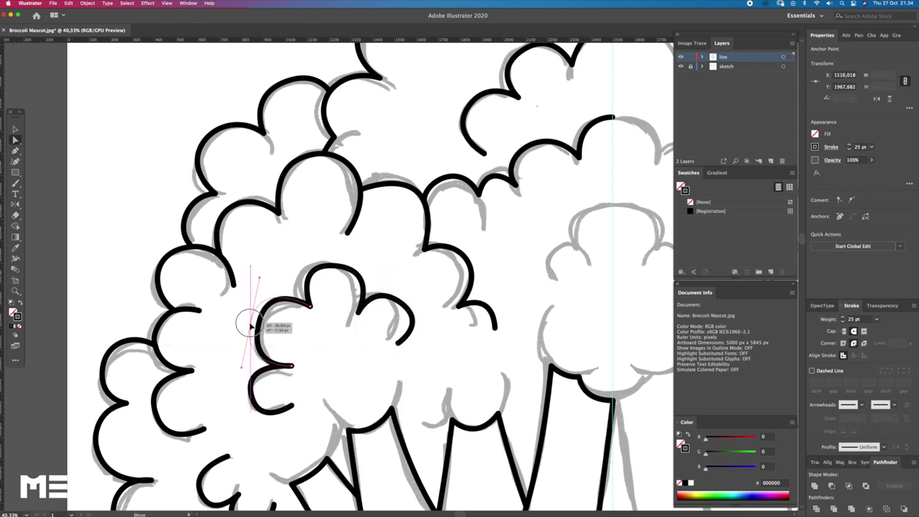
# Smooth the floret outline's left curve, then zoom out to view the whole broccoli.
pyautogui.moveTo(250, 324); pyautogui.dragTo(269, 282)
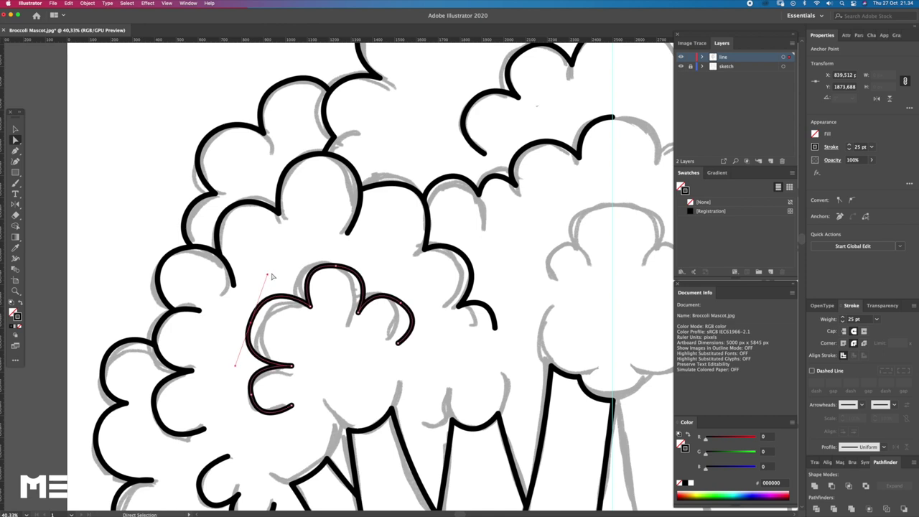
pyautogui.click(277, 387)
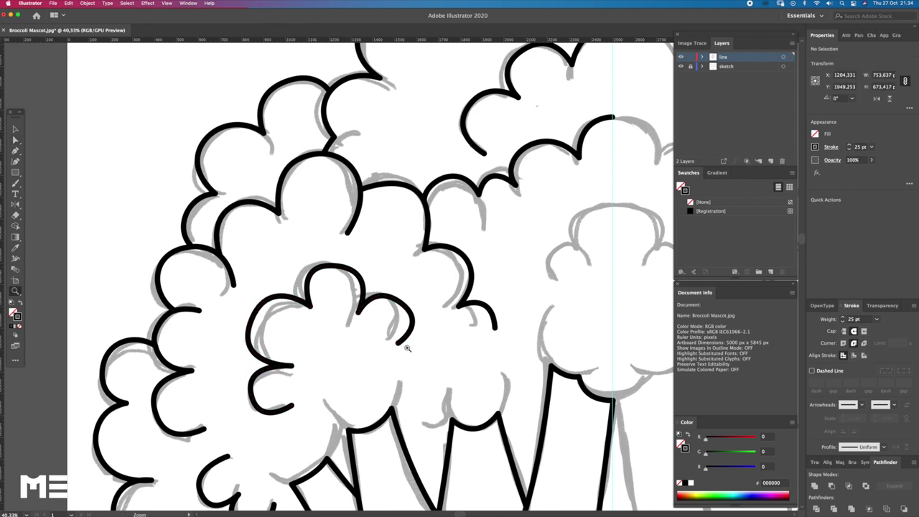
pyautogui.scroll(-1, 395, 341)
pyautogui.click(424, 325)
pyautogui.press('z')
pyautogui.keyDown('alt'); pyautogui.click(412, 352); pyautogui.keyUp('alt')
pyautogui.scroll(-2, 431, 374)
pyautogui.scroll(1, 410, 316)
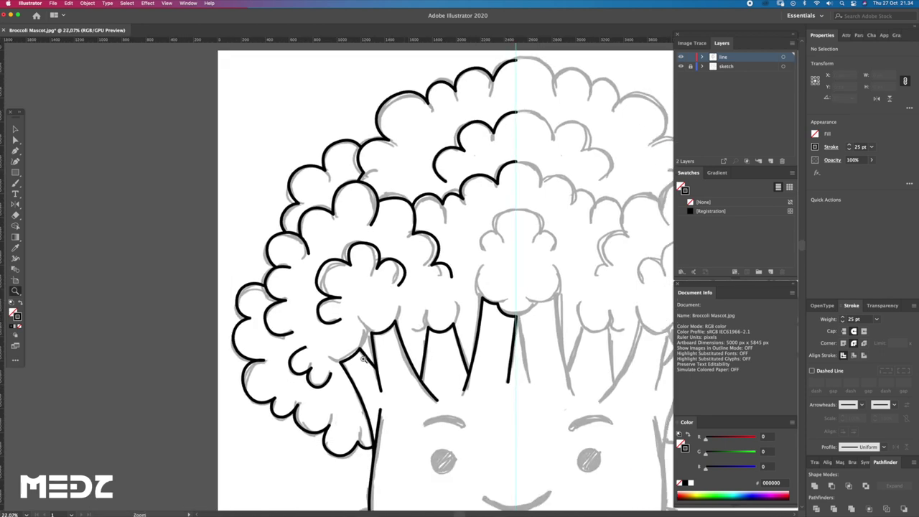
# Draw a first curve from a floret base up toward the stem and inspect its anchors.
pyautogui.scroll(3, 431, 388)
pyautogui.scroll(1, 407, 394)
pyautogui.press('n')
pyautogui.moveTo(290, 367); pyautogui.dragTo(320, 377)
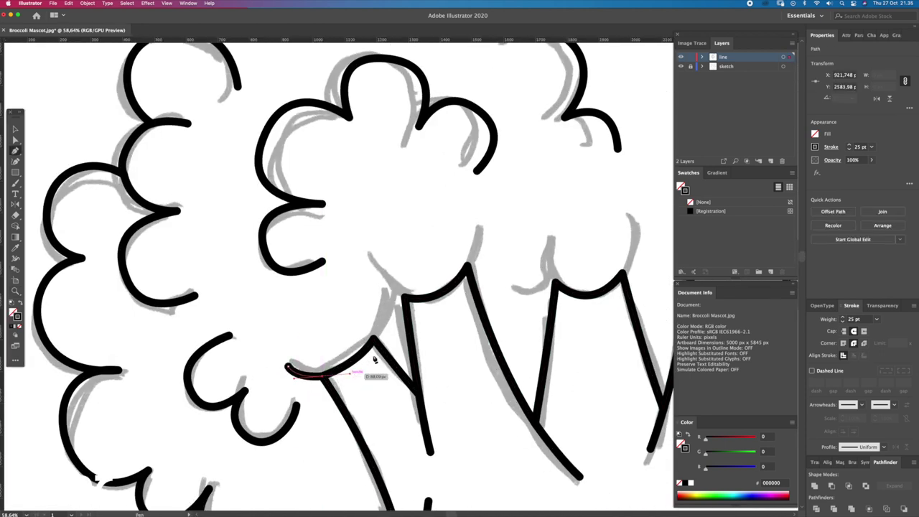
pyautogui.moveTo(373, 338); pyautogui.dragTo(384, 329)
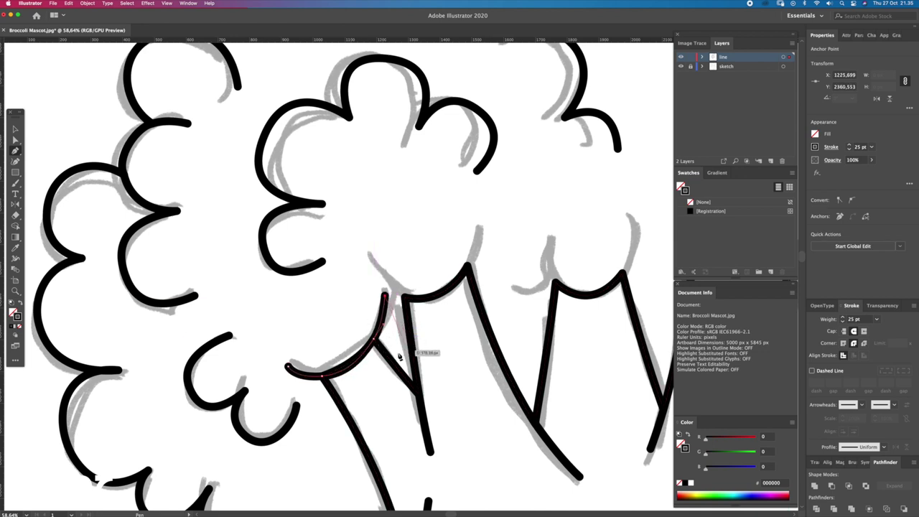
pyautogui.click(354, 379)
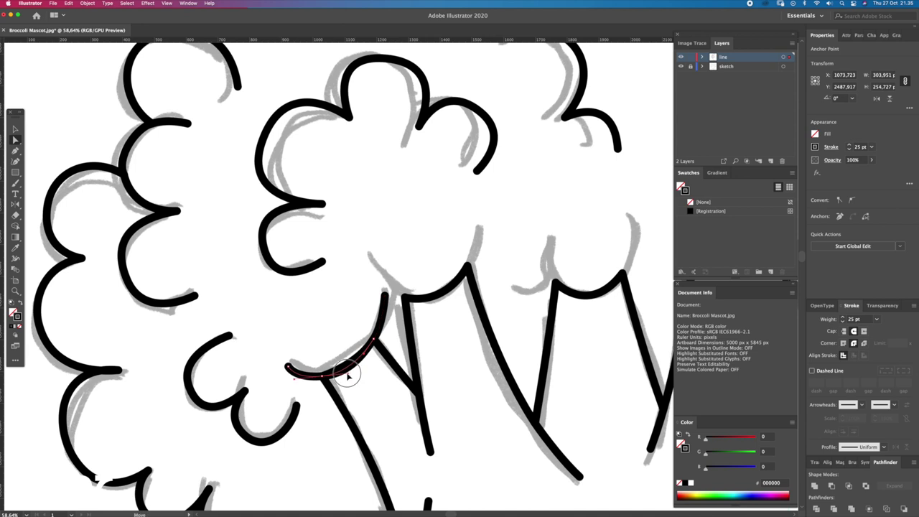
pyautogui.moveTo(377, 372); pyautogui.dragTo(381, 359)
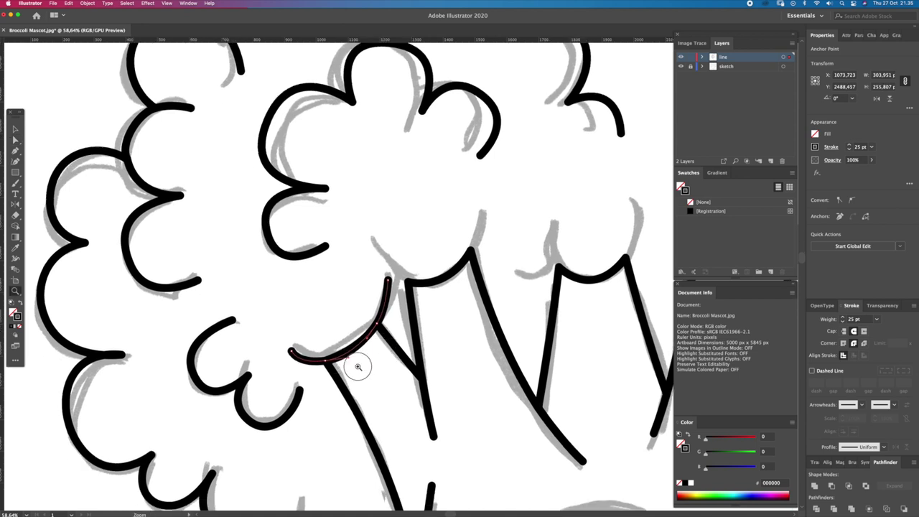
pyautogui.click(344, 364)
pyautogui.click(318, 362)
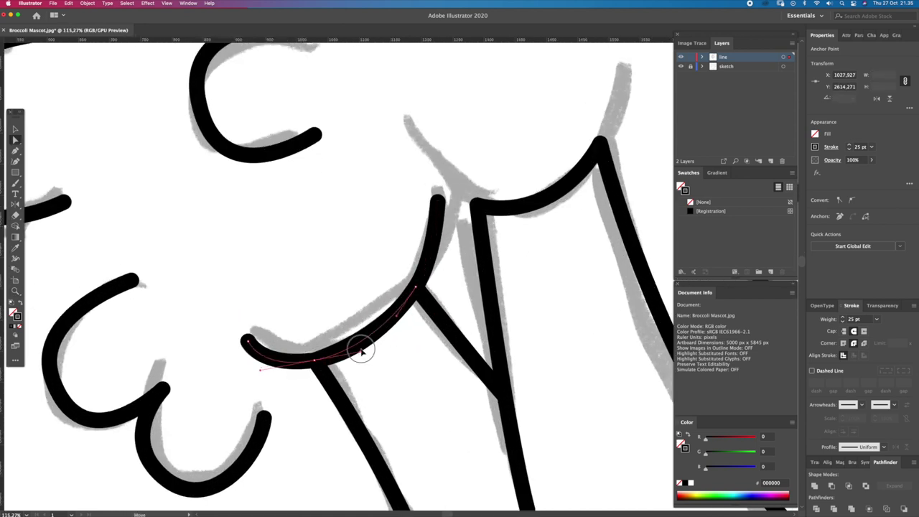
pyautogui.moveTo(246, 201); pyautogui.dragTo(437, 366)
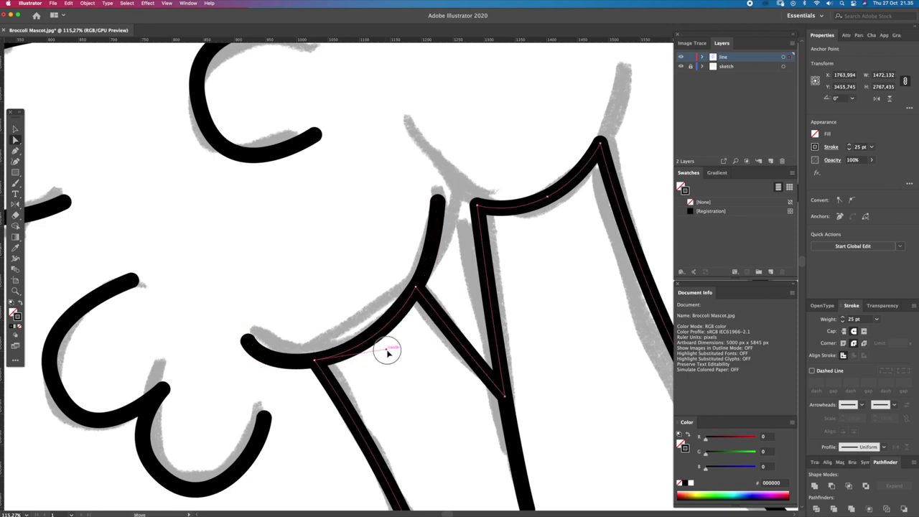
# Trace a stroke along the floret bottom, dipping to the stem peak and rising up the floret edge.
pyautogui.press('z')
pyautogui.moveTo(452, 327); pyautogui.dragTo(366, 327)
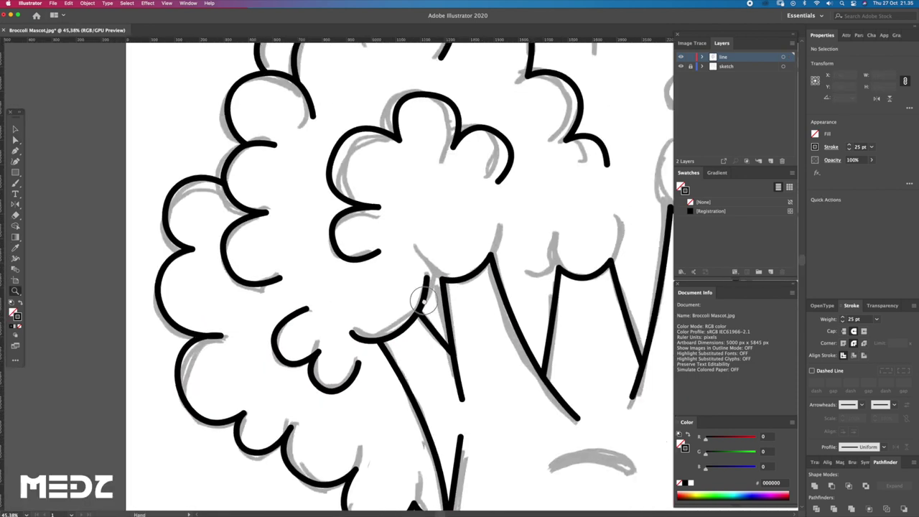
pyautogui.click(348, 322)
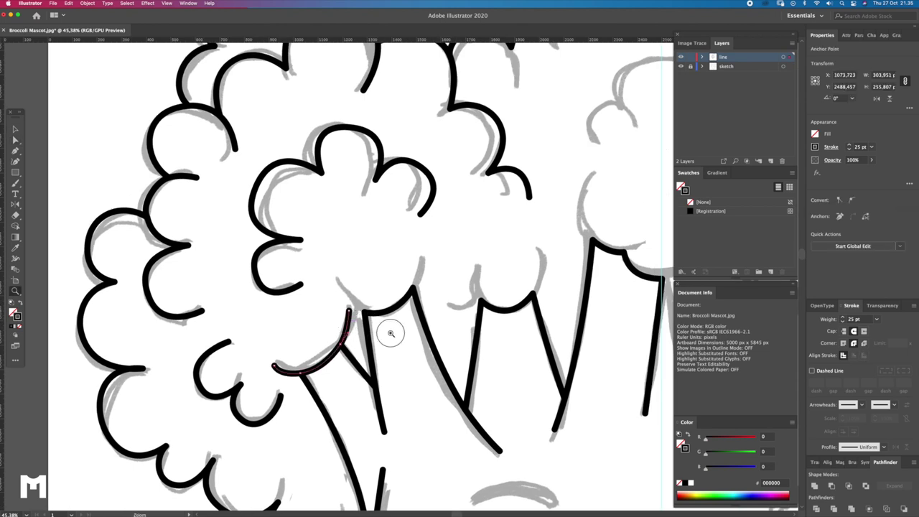
pyautogui.scroll(3, 349, 323)
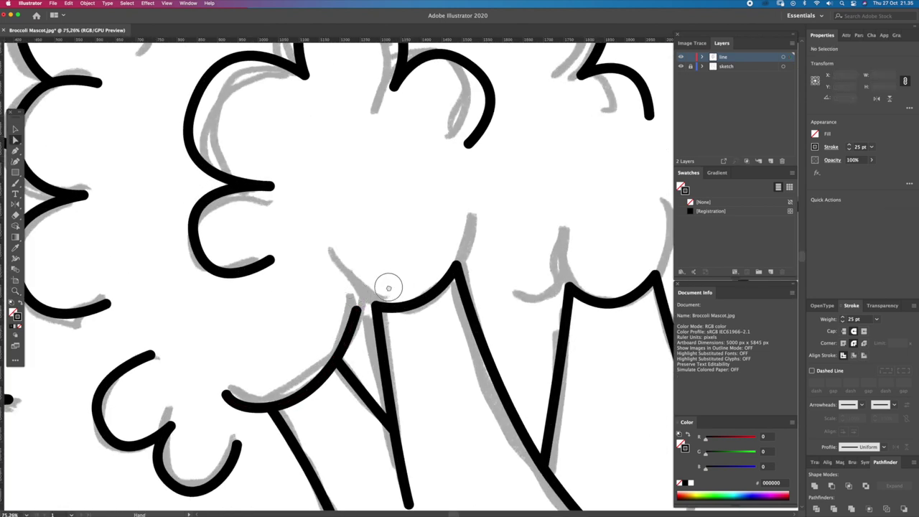
pyautogui.hscroll(2, 390, 287)
pyautogui.press('p')
pyautogui.click(296, 286)
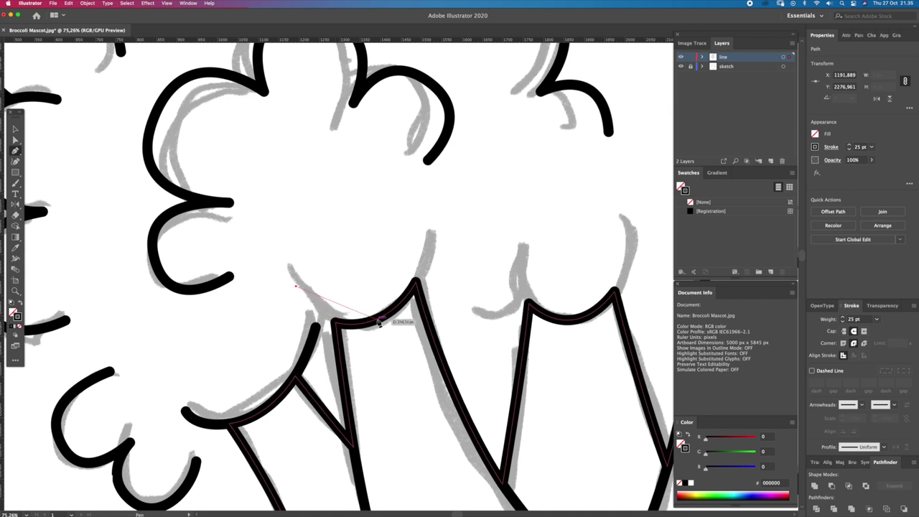
pyautogui.moveTo(424, 305); pyautogui.dragTo(435, 297)
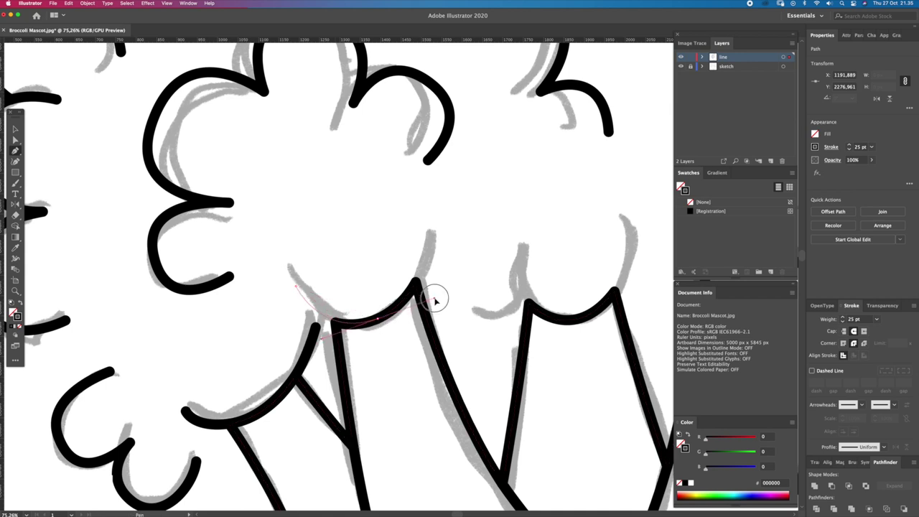
pyautogui.click(426, 232)
# Inspect the black curve's anchors and select the point where it meets the stem.
pyautogui.keyDown('ctrl'); pyautogui.click(435, 294); pyautogui.keyUp('ctrl')
pyautogui.scroll(2, 435, 293)
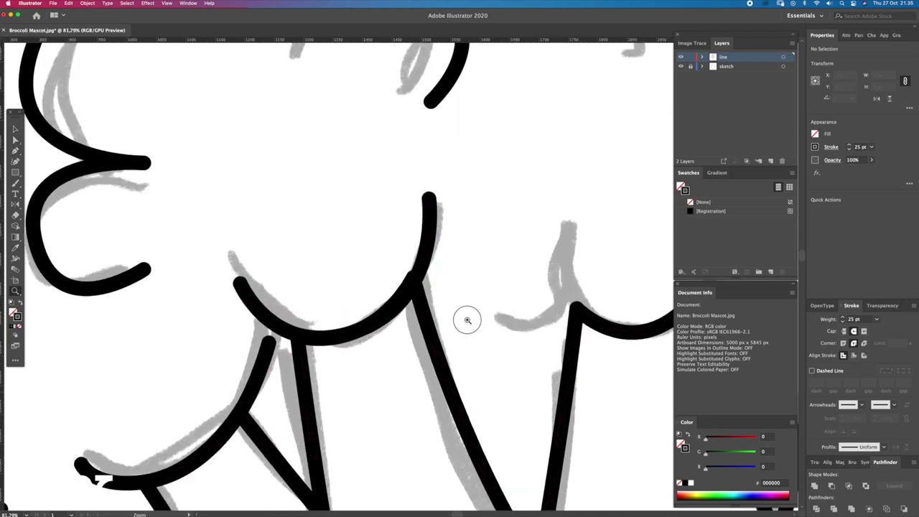
pyautogui.click(416, 316)
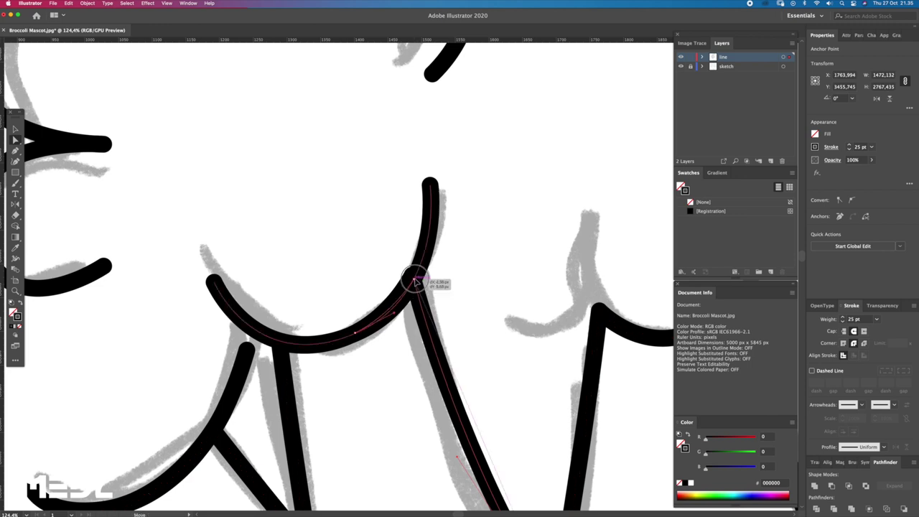
pyautogui.click(413, 287)
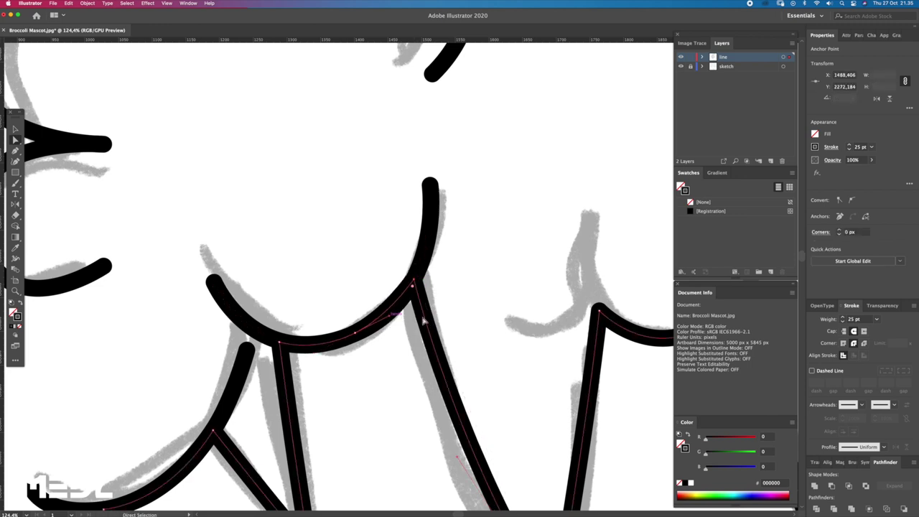
pyautogui.scroll(-3, 399, 294)
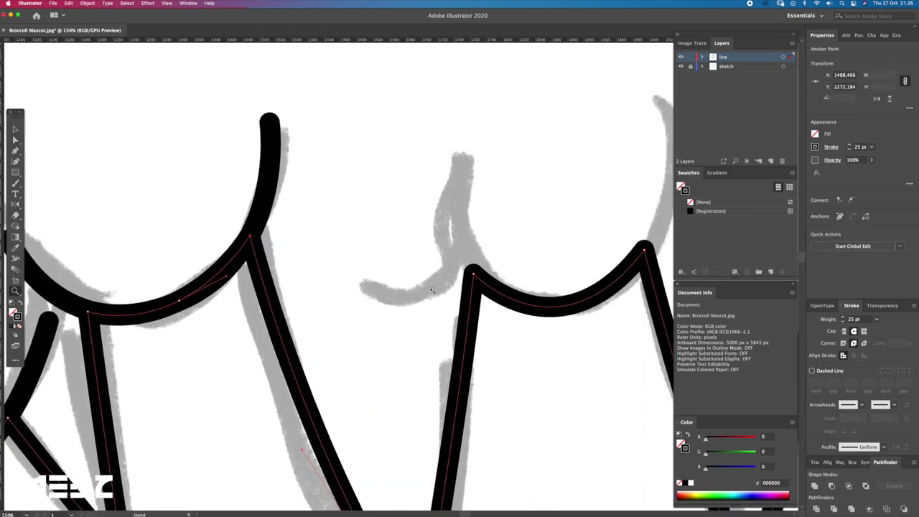
pyautogui.hscroll(5, 374, 278)
pyautogui.hscroll(5, 381, 291)
pyautogui.hscroll(2, 383, 297)
# Draw a curve from the stem peak along the floret bottom and up the floret's side.
pyautogui.press('p')
pyautogui.click(328, 313)
pyautogui.click(428, 326)
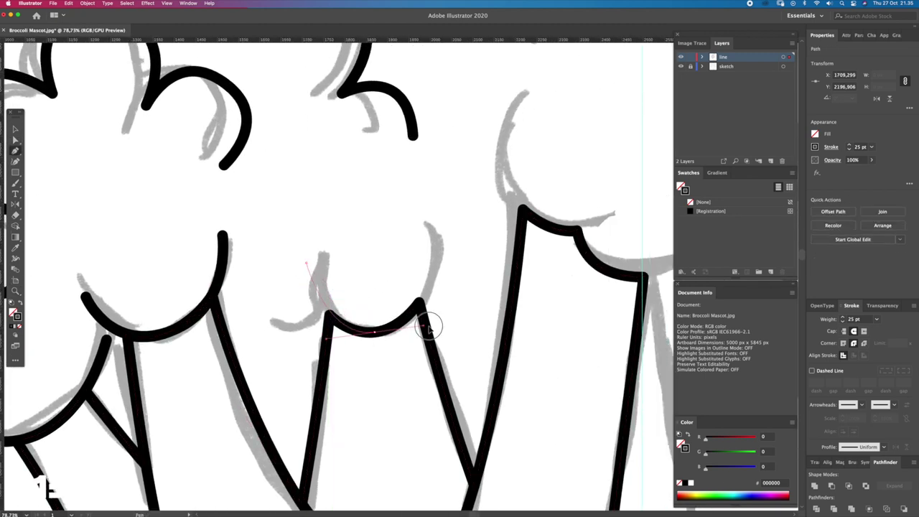
pyautogui.moveTo(434, 328); pyautogui.dragTo(451, 273)
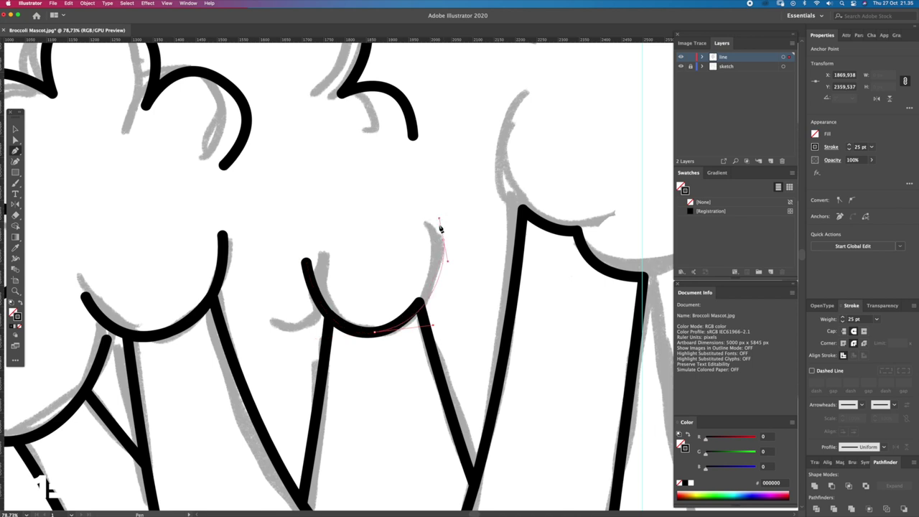
pyautogui.moveTo(444, 246)
pyautogui.mouseDown()
pyautogui.moveTo(440, 216)
pyautogui.moveTo(434, 240)
pyautogui.mouseUp()
pyautogui.press('a')
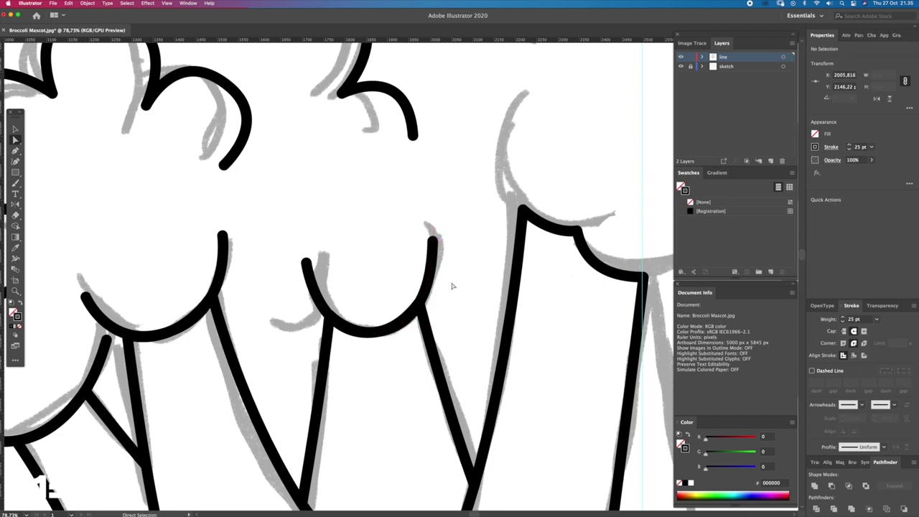
# Add a short curve left of the stem running down to the stem junction.
pyautogui.press('z')
pyautogui.moveTo(453, 283)
pyautogui.mouseDown()
pyautogui.moveTo(426, 301)
pyautogui.moveTo(440, 314)
pyautogui.mouseUp()
pyautogui.click(421, 286)
pyautogui.moveTo(339, 304); pyautogui.dragTo(298, 263)
pyautogui.press('a')
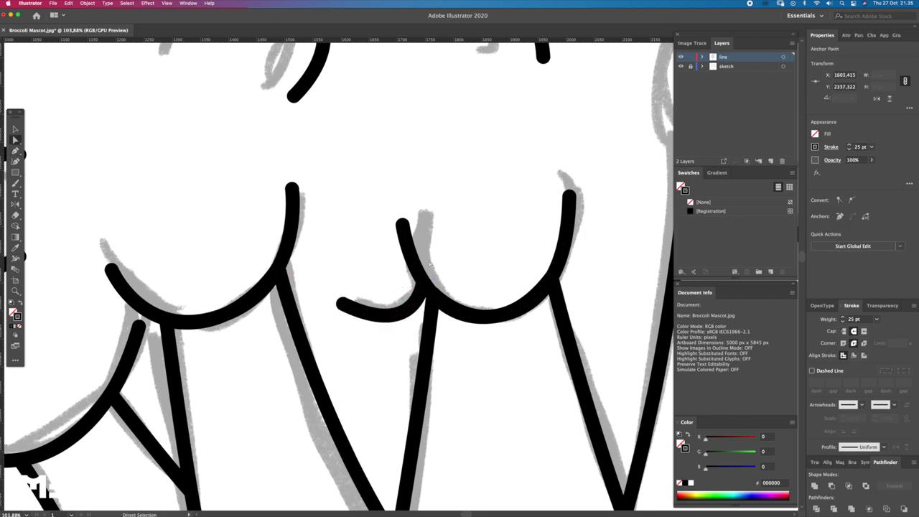
pyautogui.press('z')
pyautogui.moveTo(408, 267); pyautogui.dragTo(402, 225)
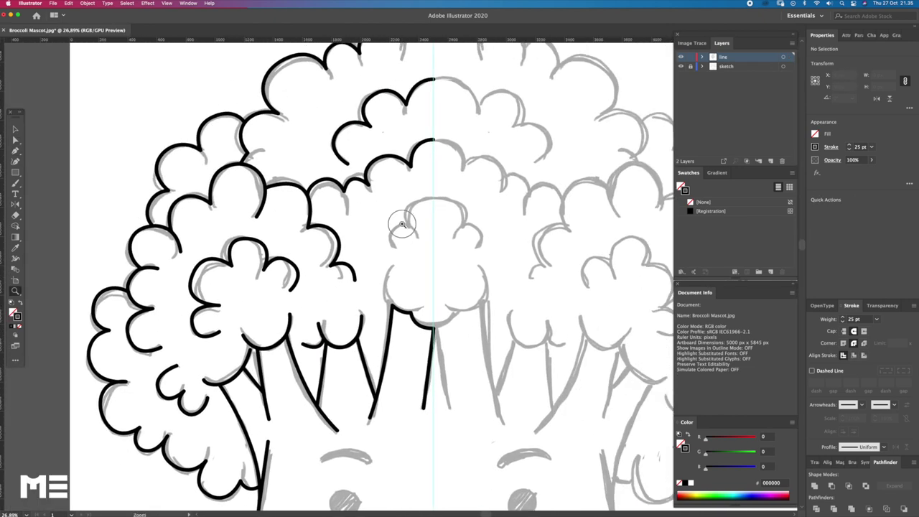
# Trace the central floret's top bump up to the centre guide and round out its arch.
pyautogui.moveTo(402, 225); pyautogui.dragTo(388, 289)
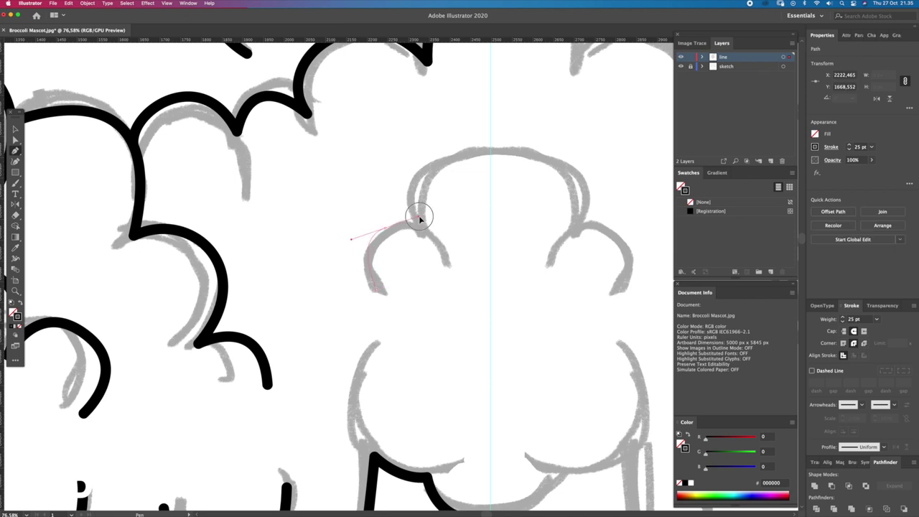
pyautogui.moveTo(445, 239); pyautogui.dragTo(443, 213)
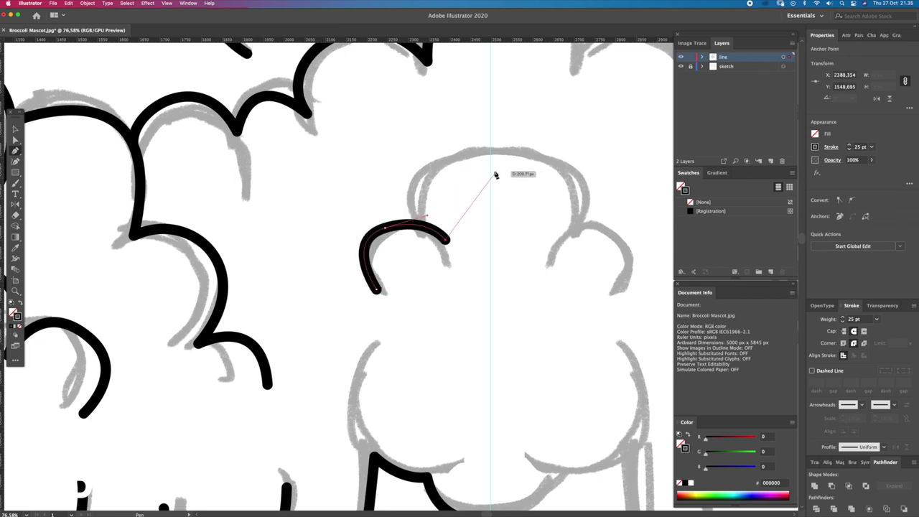
pyautogui.moveTo(493, 171); pyautogui.dragTo(556, 171)
pyautogui.press('a')
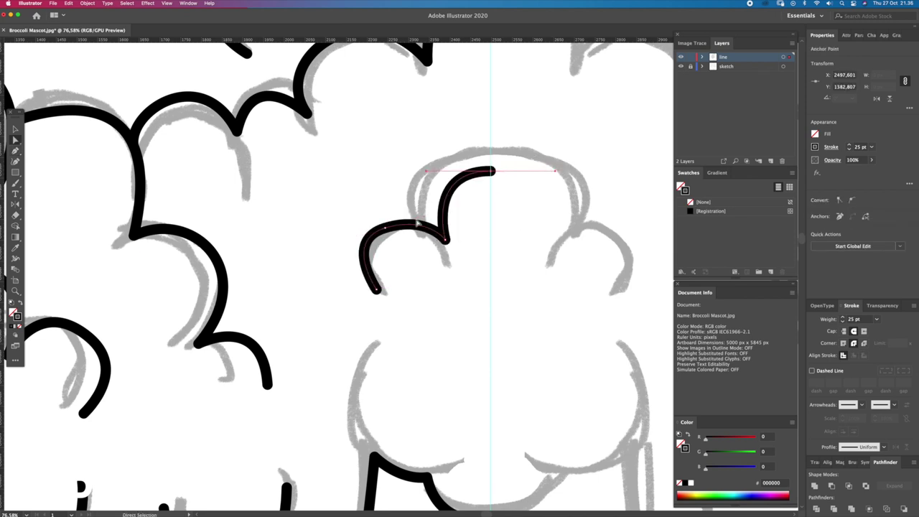
pyautogui.moveTo(414, 229); pyautogui.dragTo(422, 220)
pyautogui.click(463, 222)
# Continue the central floret outline down its left side and along its bottom.
pyautogui.scroll(-2, 463, 222)
pyautogui.scroll(-3, 410, 256)
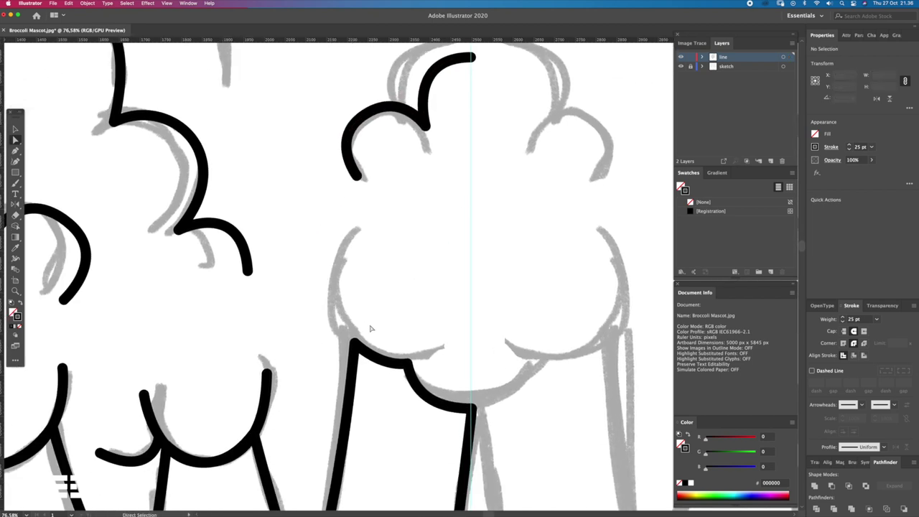
pyautogui.moveTo(353, 342); pyautogui.dragTo(400, 397)
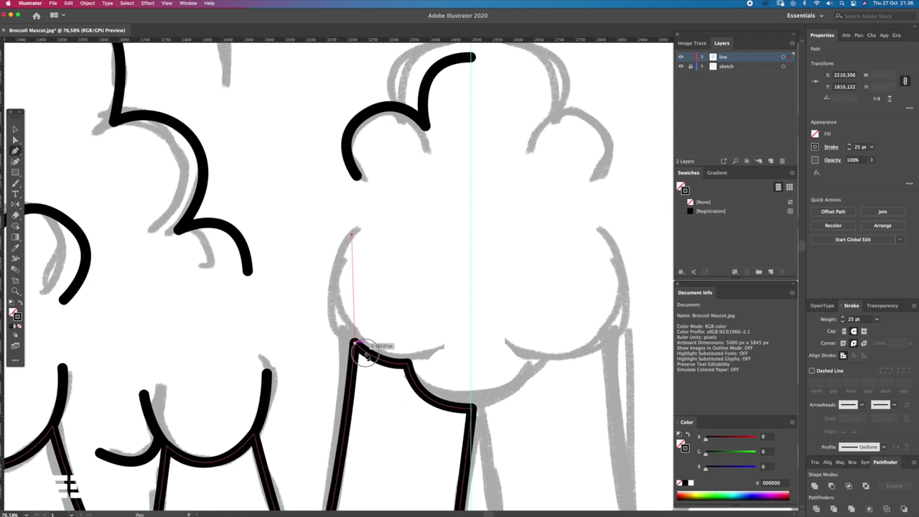
pyautogui.click(464, 334)
pyautogui.press('z')
pyautogui.keyDown('alt'); pyautogui.click(419, 294); pyautogui.keyUp('alt')
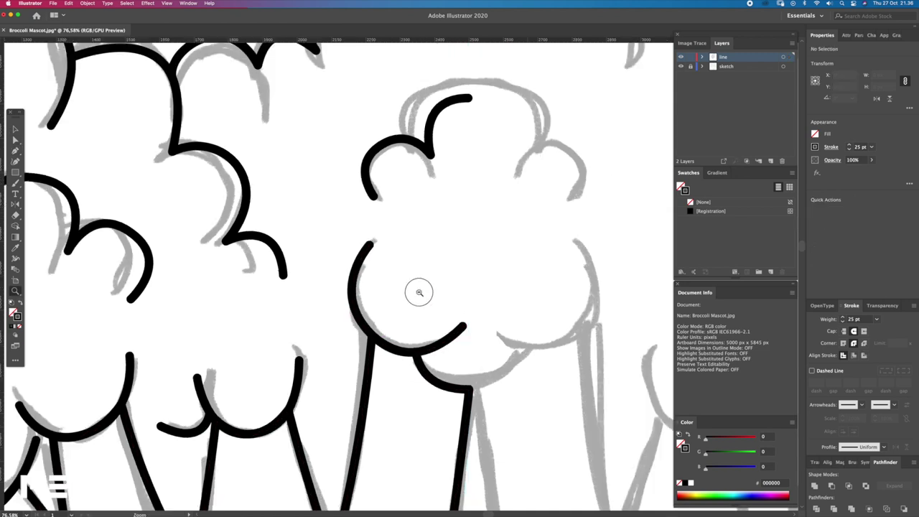
pyautogui.keyDown('alt'); pyautogui.click(437, 307); pyautogui.keyUp('alt')
pyautogui.keyDown('alt'); pyautogui.click(371, 303); pyautogui.keyUp('alt')
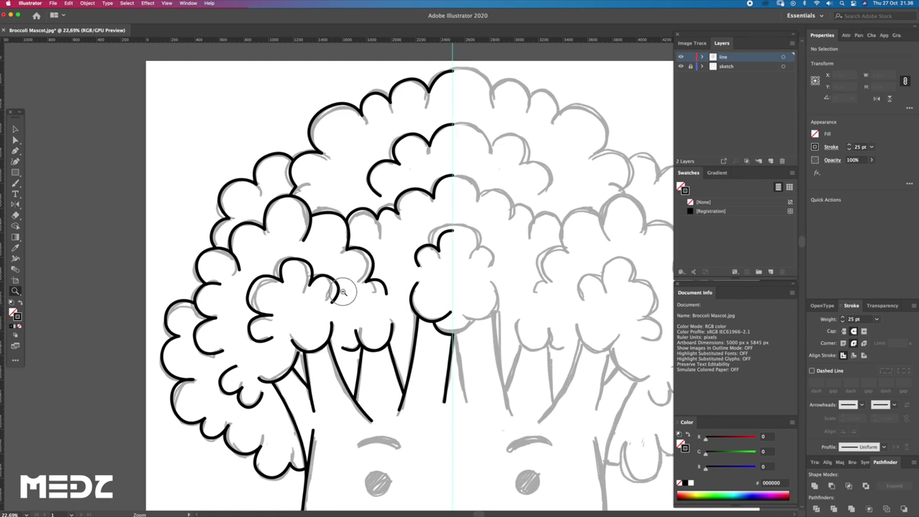
pyautogui.keyDown('alt'); pyautogui.click(394, 277); pyautogui.keyUp('alt')
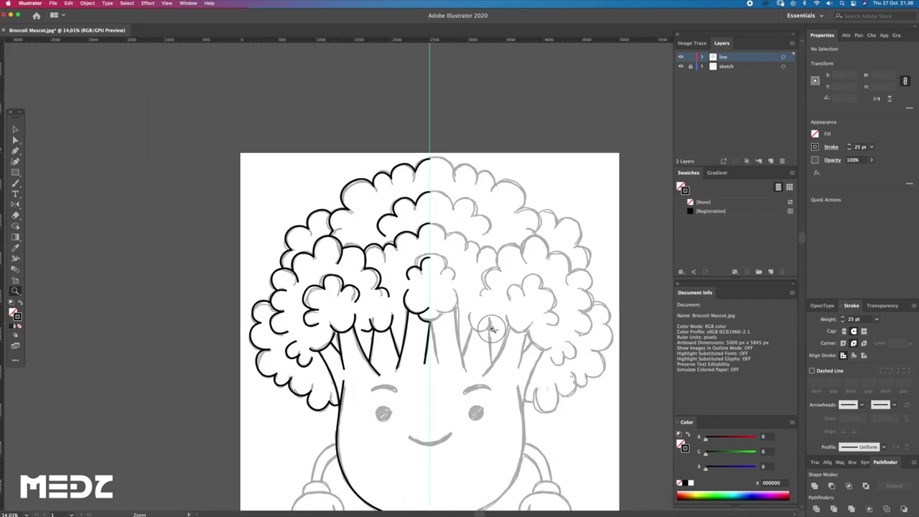
pyautogui.click(449, 304)
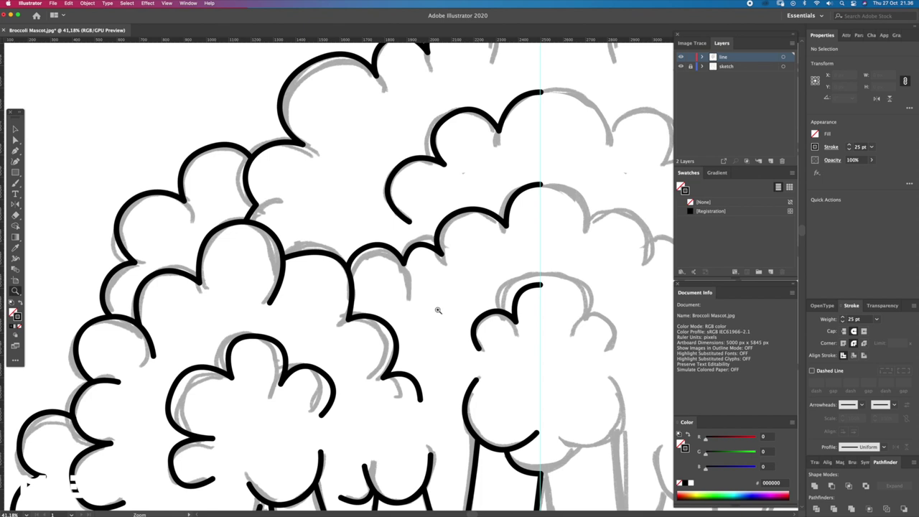
pyautogui.moveTo(443, 314); pyautogui.dragTo(413, 303)
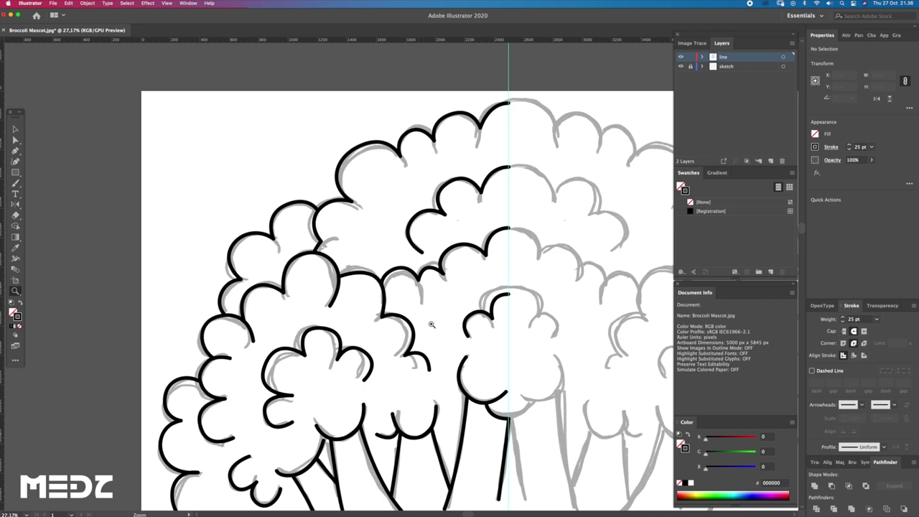
pyautogui.scroll(-2, 433, 327)
pyautogui.scroll(-2, 431, 319)
pyautogui.scroll(-2, 431, 316)
pyautogui.scroll(-1, 429, 309)
pyautogui.scroll(-2, 429, 308)
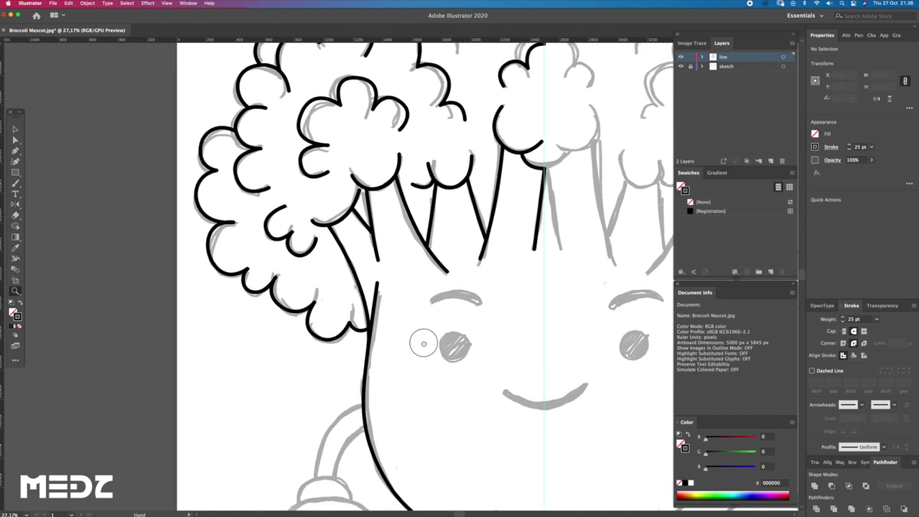
pyautogui.scroll(1, 399, 311)
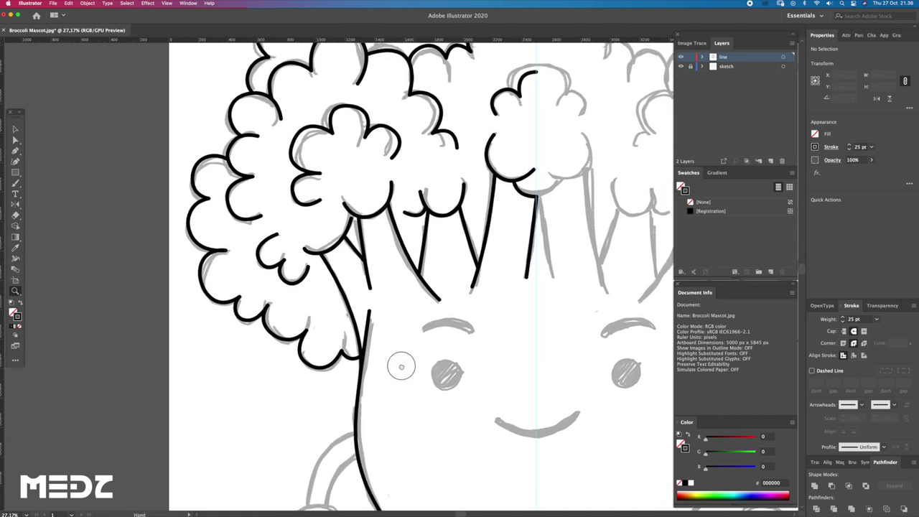
pyautogui.scroll(-2, 401, 375)
pyautogui.scroll(-1, 395, 380)
pyautogui.scroll(-1, 392, 385)
pyautogui.scroll(1, 389, 432)
pyautogui.scroll(2, 400, 435)
pyautogui.scroll(2, 392, 390)
pyautogui.scroll(1, 421, 410)
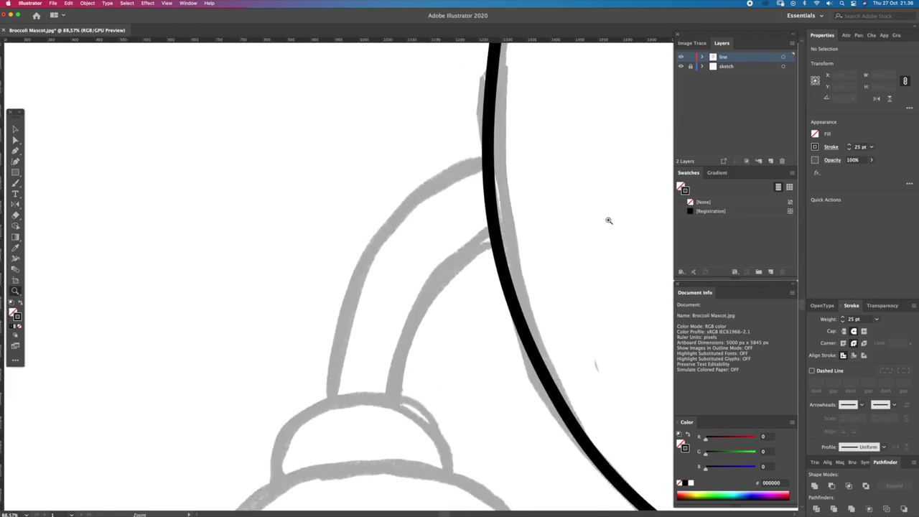
pyautogui.scroll(-4, 603, 222)
pyautogui.scroll(-1, 541, 201)
pyautogui.scroll(-1, 428, 288)
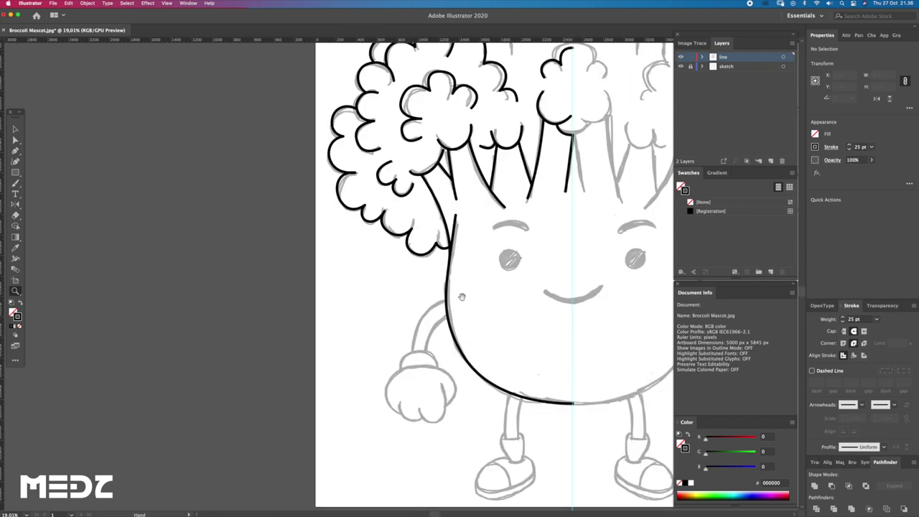
pyautogui.scroll(-1, 428, 288)
pyautogui.scroll(-1, 423, 295)
pyautogui.scroll(-1, 420, 264)
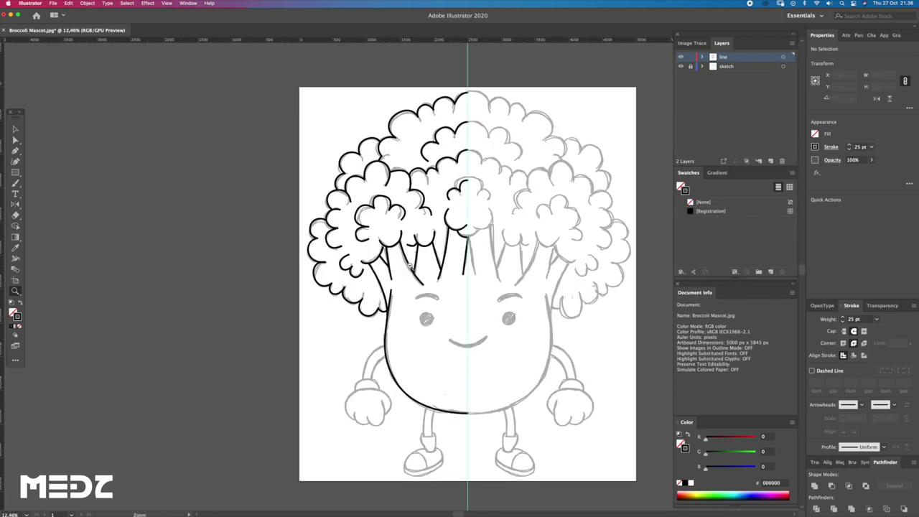
# Duplicate the left-half line art to the right and reflect the copy into a mirror image.
pyautogui.press('v')
pyautogui.moveTo(312, 110); pyautogui.dragTo(497, 410)
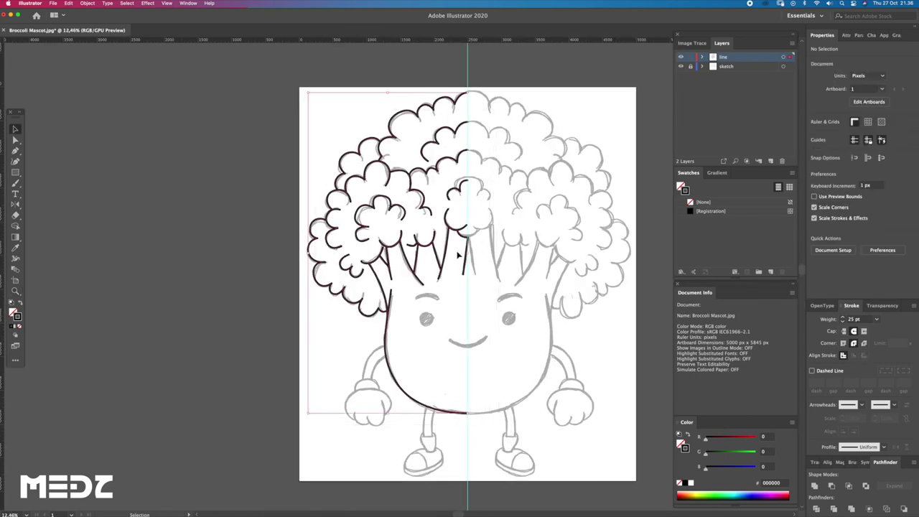
pyautogui.keyDown('alt'); pyautogui.moveTo(460, 161); pyautogui.dragTo(609, 161); pyautogui.keyUp('alt')
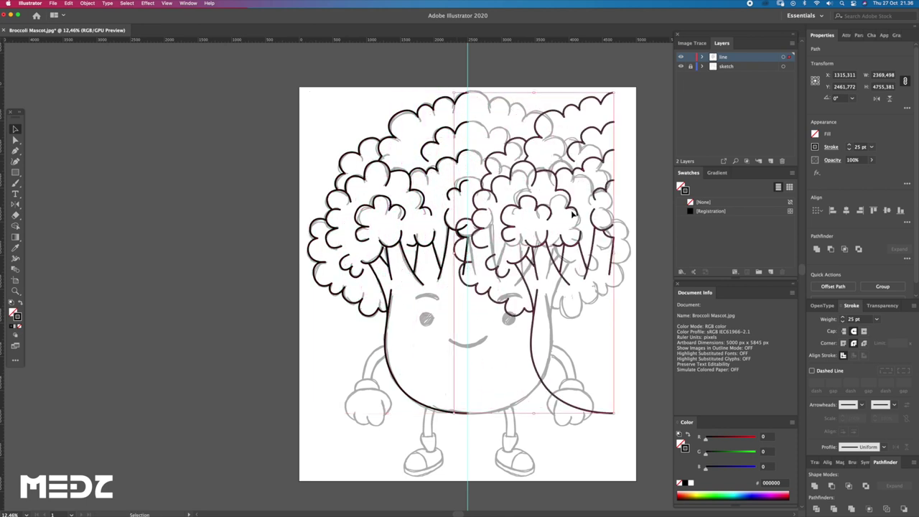
pyautogui.moveTo(399, 244); pyautogui.dragTo(285, 246)
pyautogui.press('o')
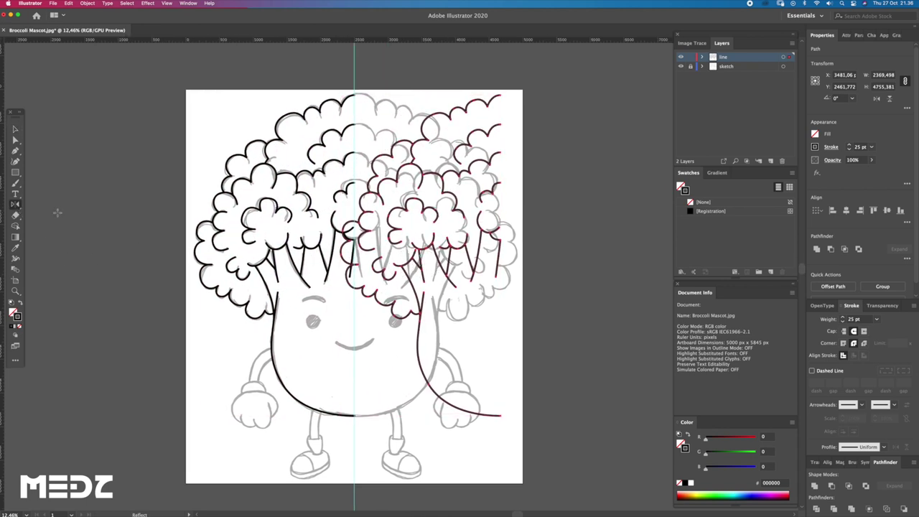
pyautogui.moveTo(502, 394); pyautogui.dragTo(345, 420)
pyautogui.press('z')
pyautogui.press('v')
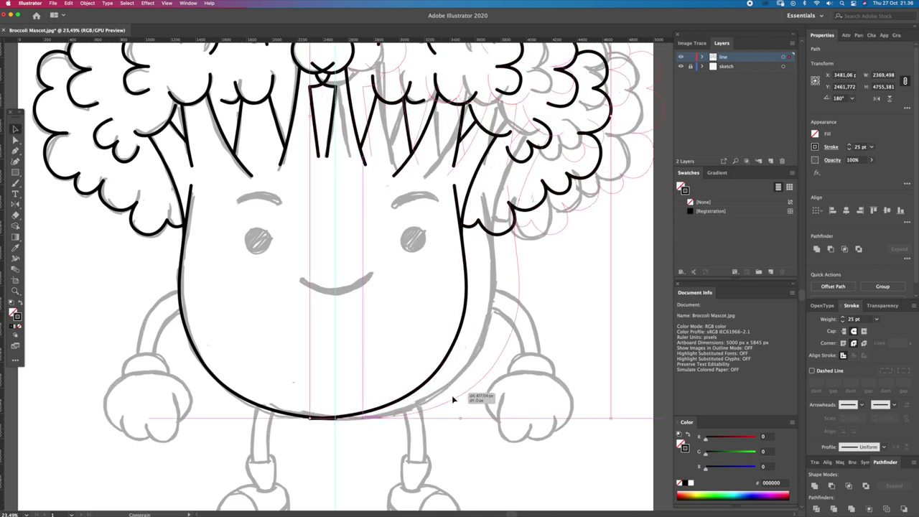
# Slide the mirrored half so its end meets the left half and join them at the bottom.
pyautogui.scroll(5, 346, 420)
pyautogui.moveTo(399, 424); pyautogui.dragTo(352, 431)
pyautogui.hotkey('ctrl', 'j')
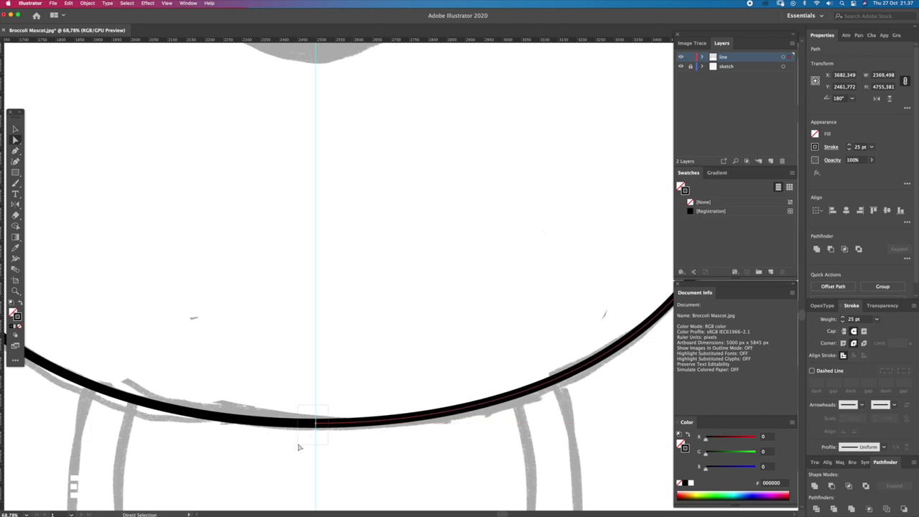
pyautogui.press('a')
pyautogui.press('v')
# Delete the two central stalk strokes under the middle floret.
pyautogui.scroll(-2, 440, 349)
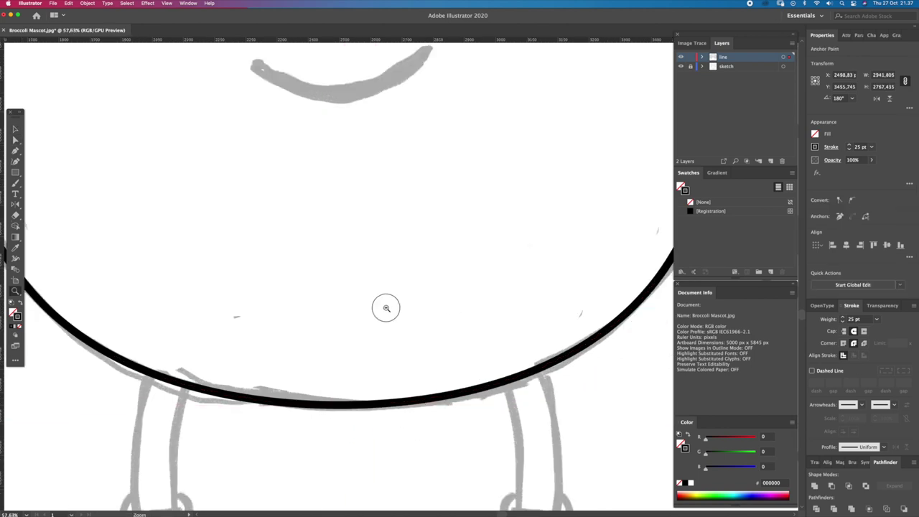
pyautogui.scroll(-3, 384, 308)
pyautogui.moveTo(468, 242)
pyautogui.mouseDown()
pyautogui.moveTo(448, 311)
pyautogui.moveTo(456, 323)
pyautogui.mouseUp()
pyautogui.moveTo(452, 192); pyautogui.dragTo(408, 314)
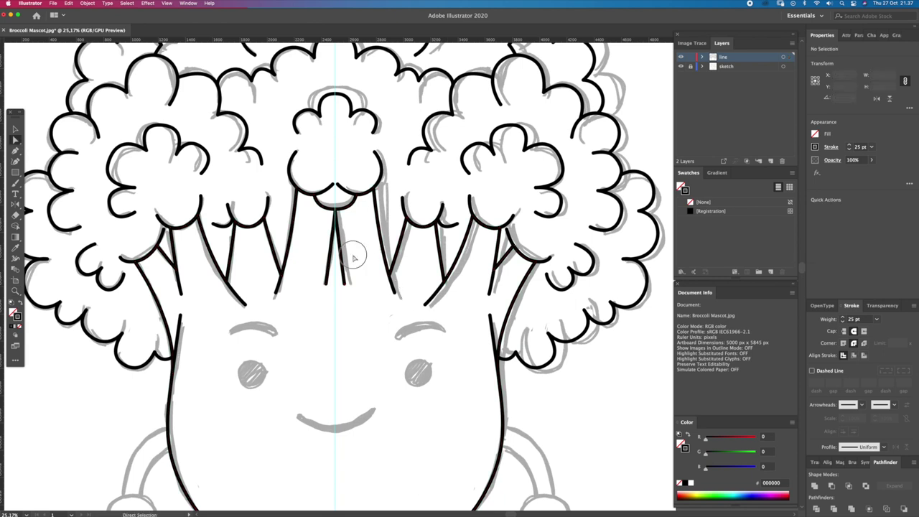
pyautogui.scroll(1, 334, 291)
pyautogui.scroll(2, 334, 295)
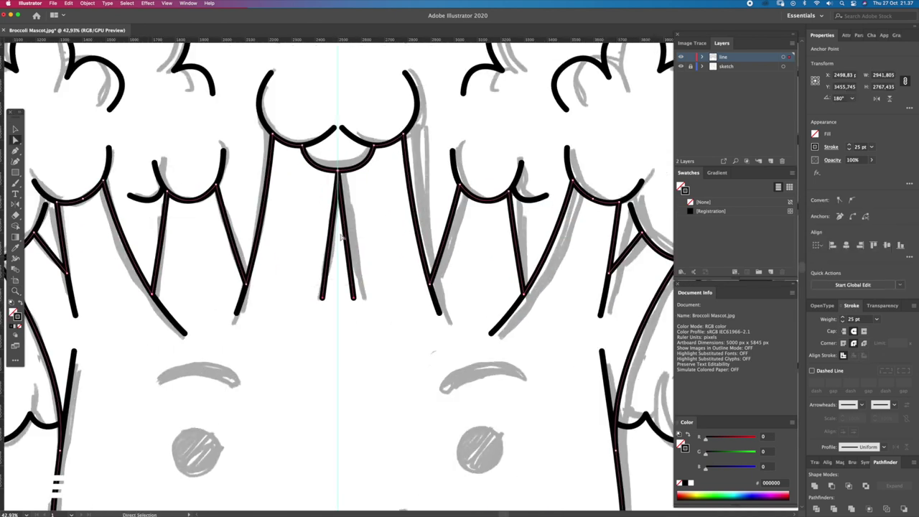
pyautogui.scroll(5, 341, 194)
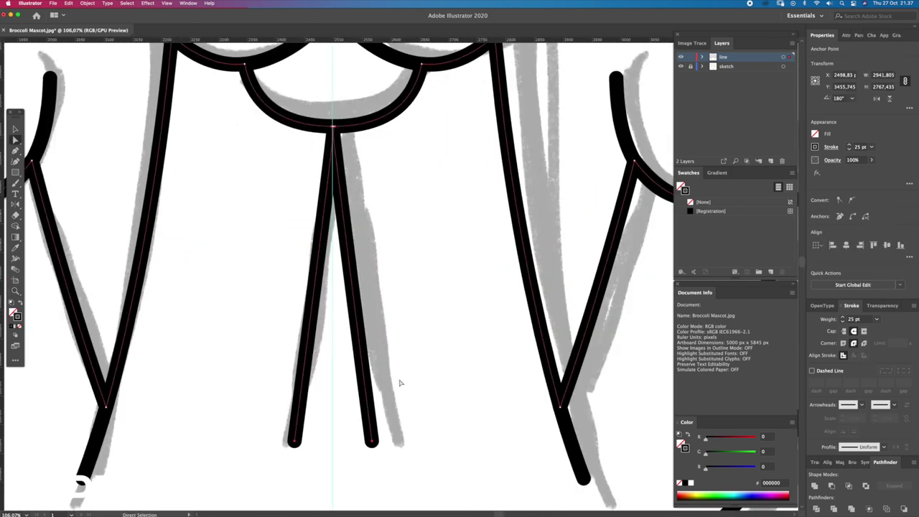
pyautogui.press('BackSpace')
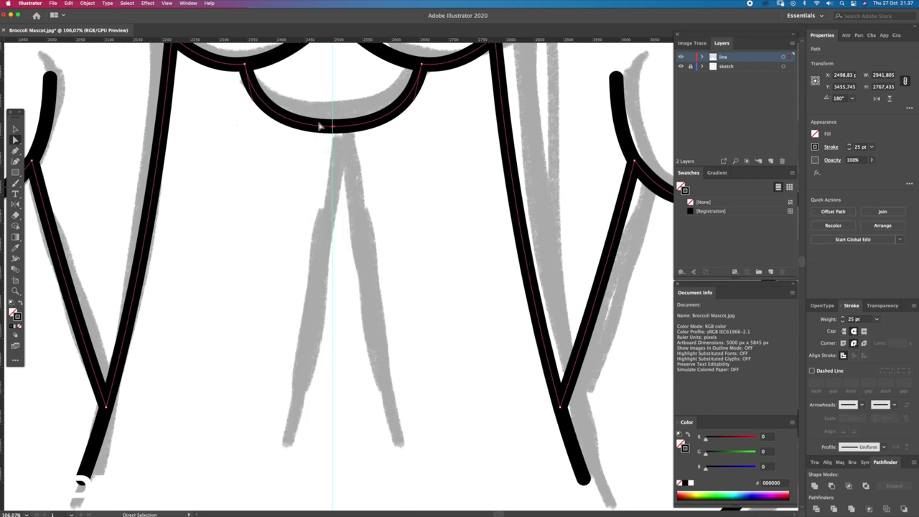
# Redraw the central stalk as an inverted-V from the middle floret's bottom anchor.
pyautogui.click(332, 130)
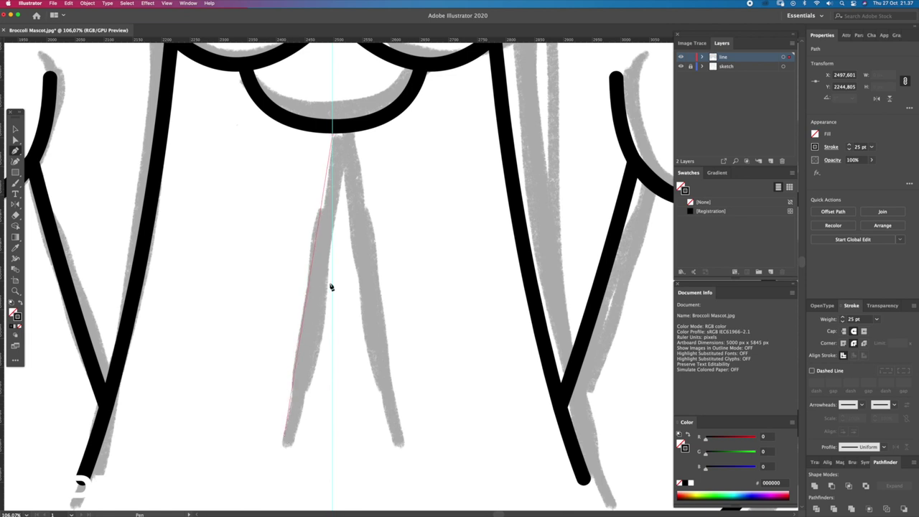
pyautogui.click(283, 434)
pyautogui.press('a')
pyautogui.moveTo(333, 138); pyautogui.dragTo(332, 128)
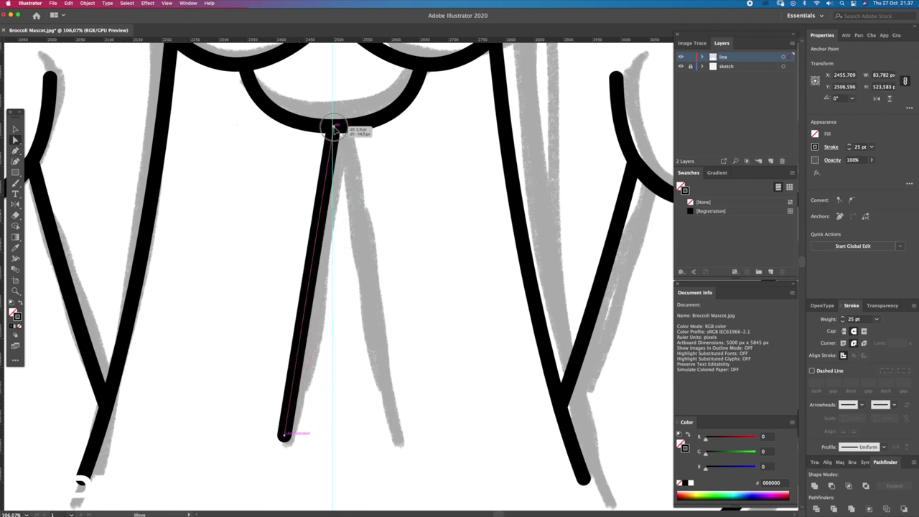
pyautogui.press('p')
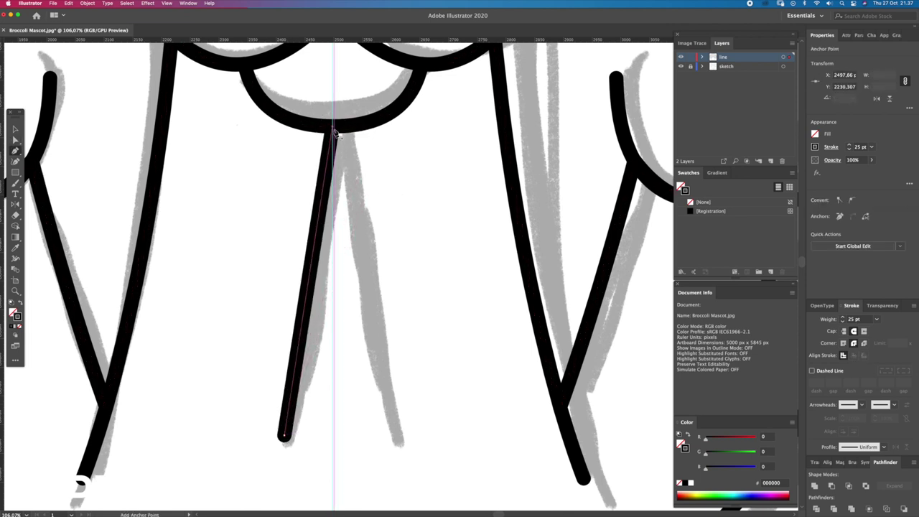
pyautogui.click(333, 131)
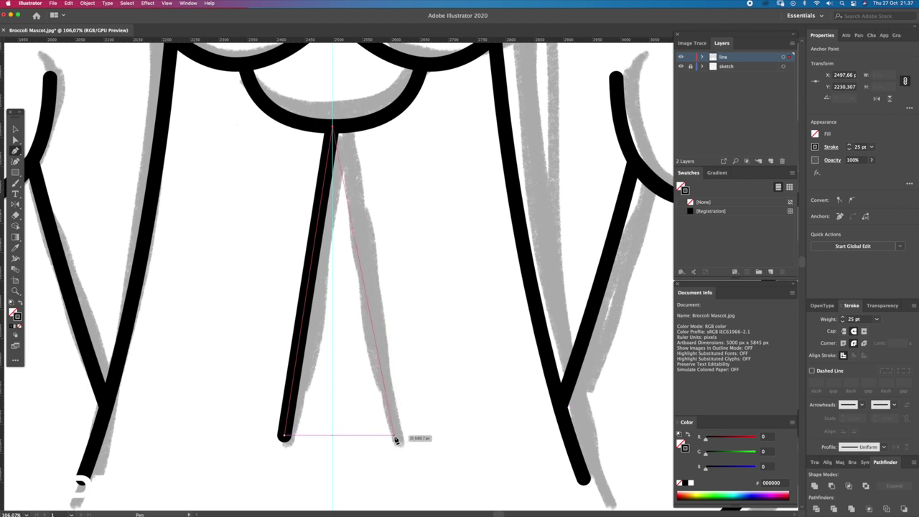
pyautogui.click(385, 438)
pyautogui.press('z')
pyautogui.moveTo(472, 362); pyautogui.dragTo(440, 335)
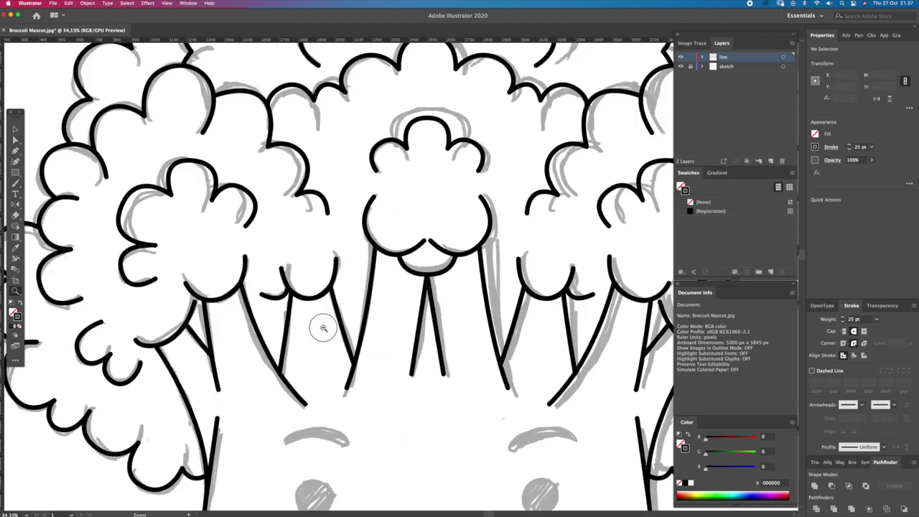
# Select the head and body outline linework and frame the whole broccoli.
pyautogui.keyDown('alt'); pyautogui.click(440, 334); pyautogui.keyUp('alt')
pyautogui.press('a')
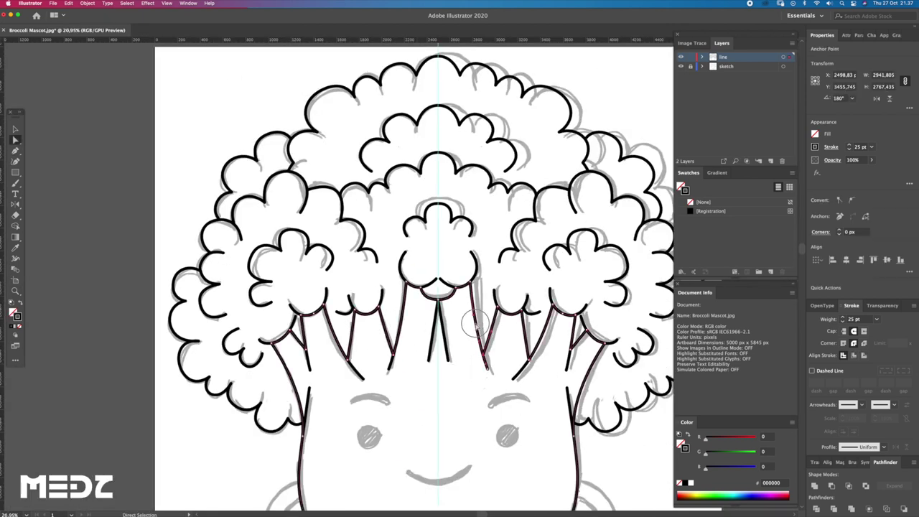
pyautogui.click(483, 332)
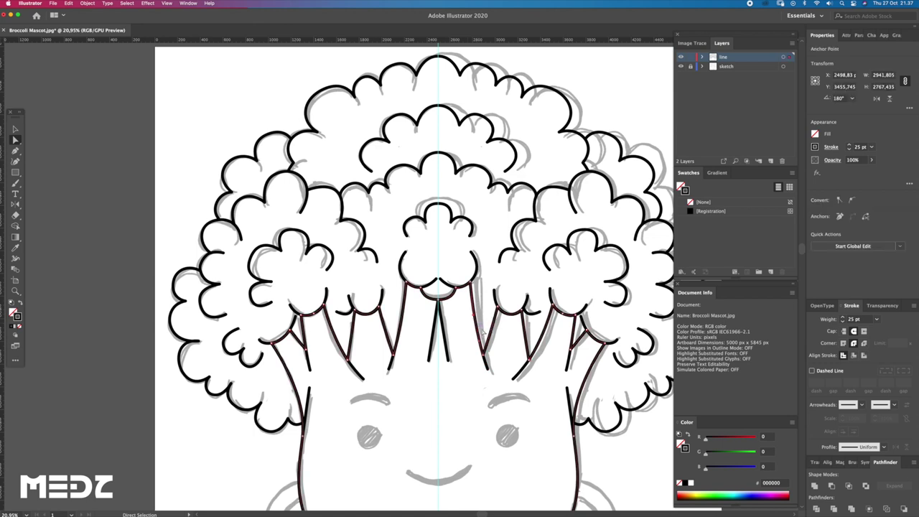
pyautogui.press('z')
pyautogui.keyDown('alt'); pyautogui.click(456, 318); pyautogui.keyUp('alt')
pyautogui.keyDown('alt'); pyautogui.click(456, 318); pyautogui.keyUp('alt')
pyautogui.moveTo(542, 381); pyautogui.dragTo(452, 297)
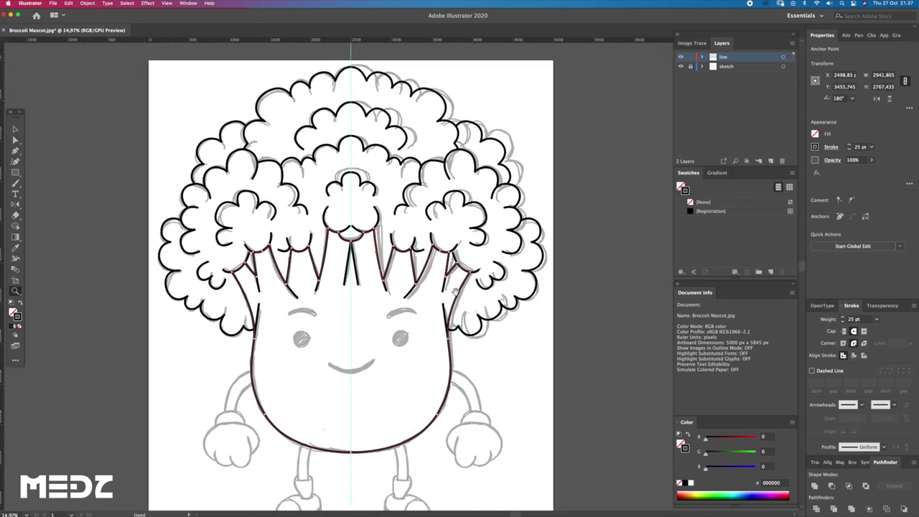
pyautogui.click(418, 437)
pyautogui.press('a')
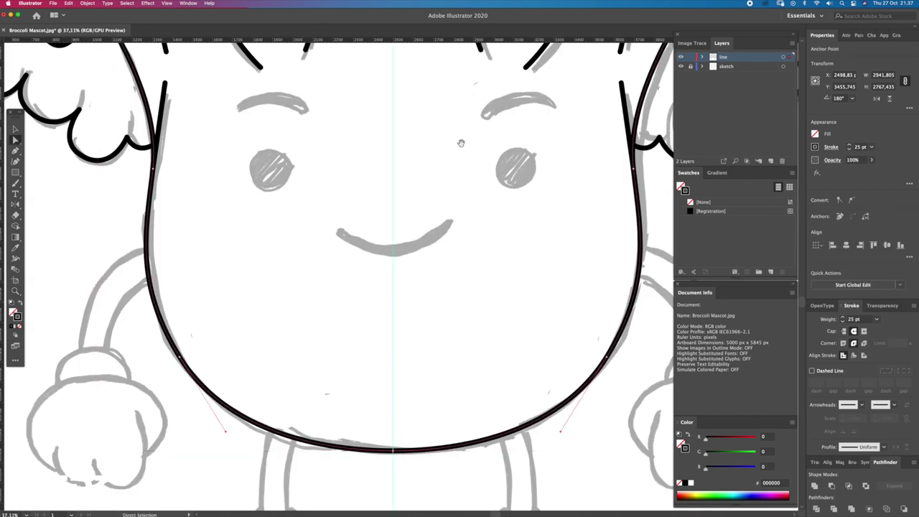
pyautogui.moveTo(442, 140); pyautogui.dragTo(450, 333)
pyautogui.keyDown('alt'); pyautogui.click(456, 228); pyautogui.keyUp('alt')
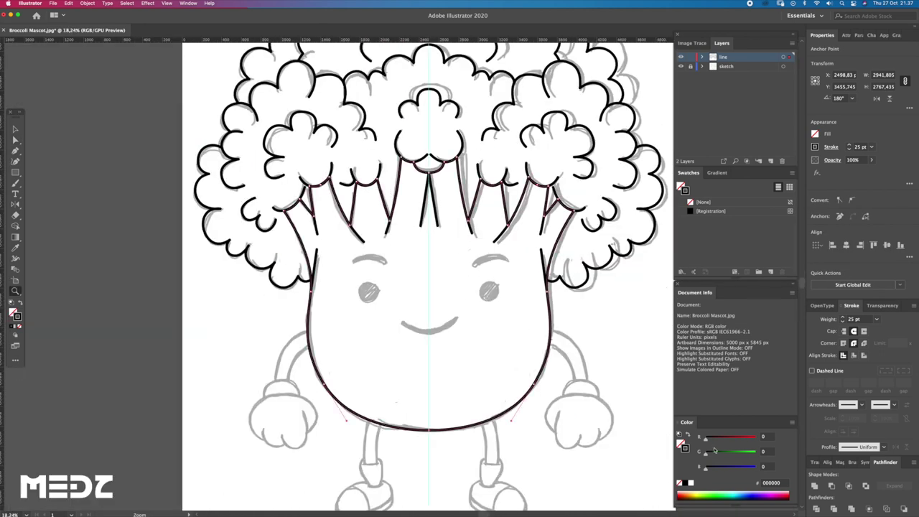
# Unite the selected paths with Pathfinder, then deselect and review the whole mascot.
pyautogui.click(815, 486)
pyautogui.moveTo(493, 329); pyautogui.dragTo(493, 392)
pyautogui.press('a')
pyautogui.click(595, 400)
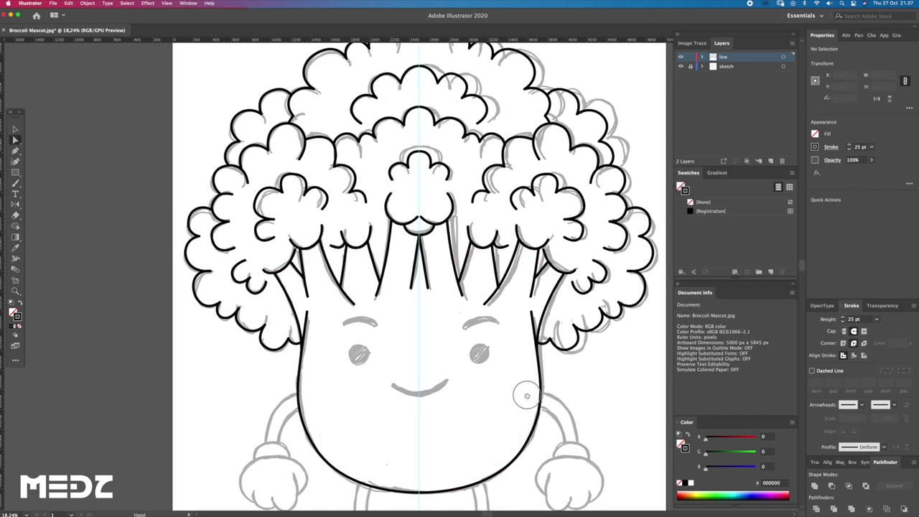
pyautogui.moveTo(527, 395); pyautogui.dragTo(511, 413)
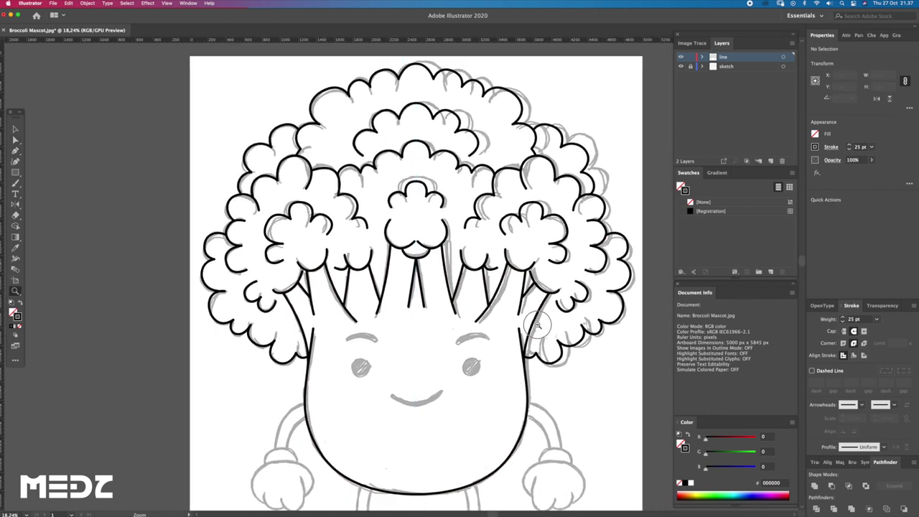
pyautogui.moveTo(560, 331); pyautogui.dragTo(535, 282)
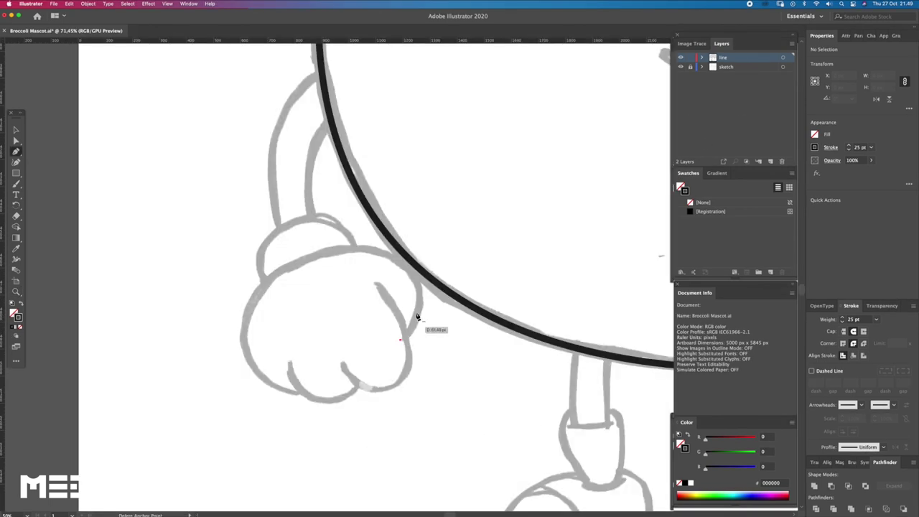
# Draw the arc over the top of the left fist and around its side.
pyautogui.moveTo(251, 300); pyautogui.dragTo(213, 365)
pyautogui.moveTo(302, 394)
pyautogui.mouseDown()
pyautogui.moveTo(329, 384)
pyautogui.moveTo(320, 384)
pyautogui.mouseUp()
pyautogui.press('z')
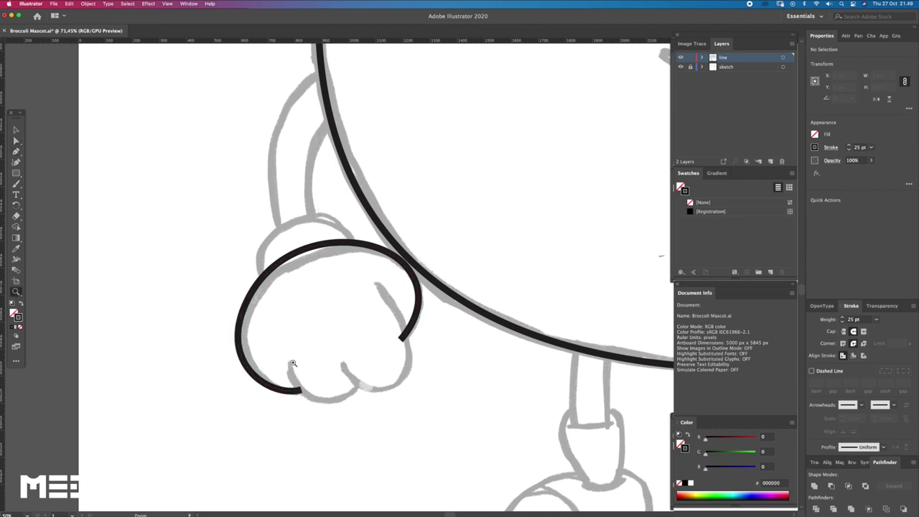
pyautogui.click(340, 393)
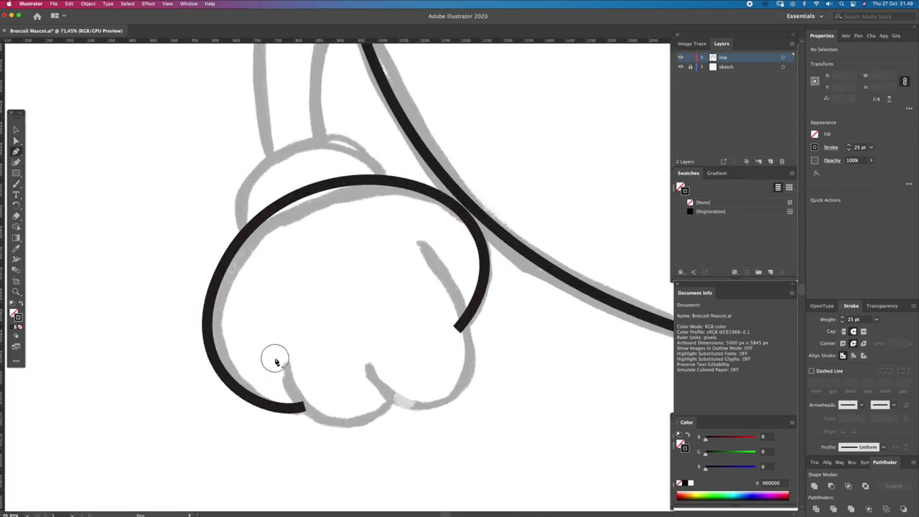
# Add two finger curves along the fist bottom, curving up into the knuckle line.
pyautogui.moveTo(393, 404); pyautogui.dragTo(482, 346)
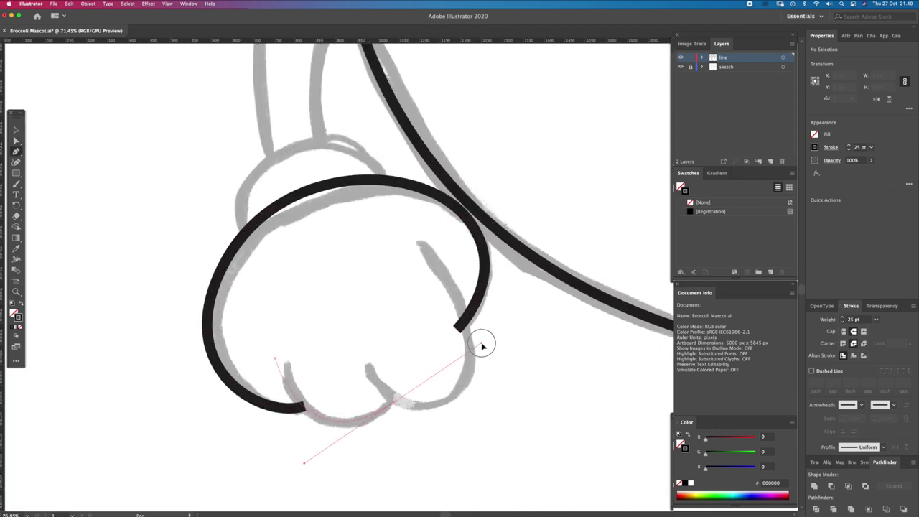
pyautogui.moveTo(405, 392); pyautogui.dragTo(428, 401)
pyautogui.scroll(-2, 445, 403)
pyautogui.hscroll(2, 444, 403)
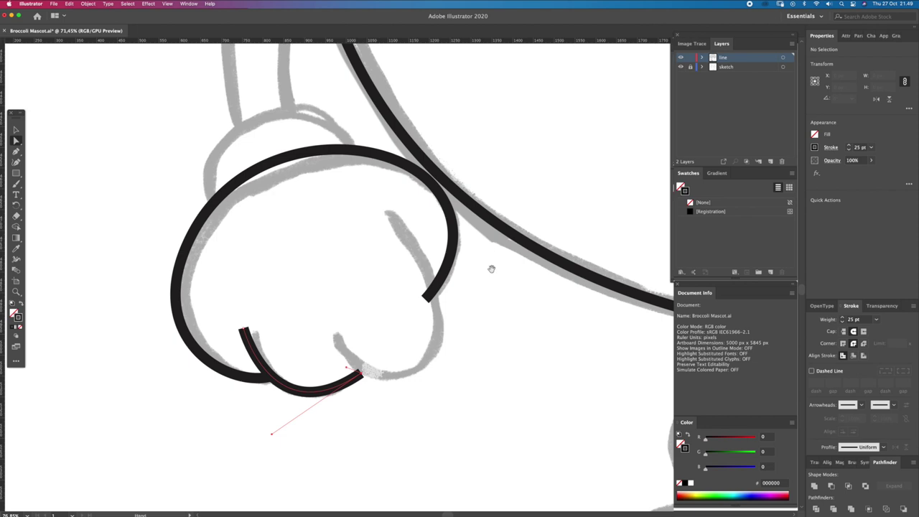
pyautogui.hscroll(3, 468, 288)
pyautogui.scroll(-1, 468, 288)
pyautogui.moveTo(360, 367); pyautogui.dragTo(416, 352)
pyautogui.moveTo(328, 188); pyautogui.dragTo(267, 127)
pyautogui.click(435, 314)
# Adjust a knuckle anchor to smooth the fist's knuckle curve.
pyautogui.press('z')
pyautogui.moveTo(433, 314)
pyautogui.mouseDown()
pyautogui.moveTo(423, 304)
pyautogui.moveTo(411, 329)
pyautogui.mouseUp()
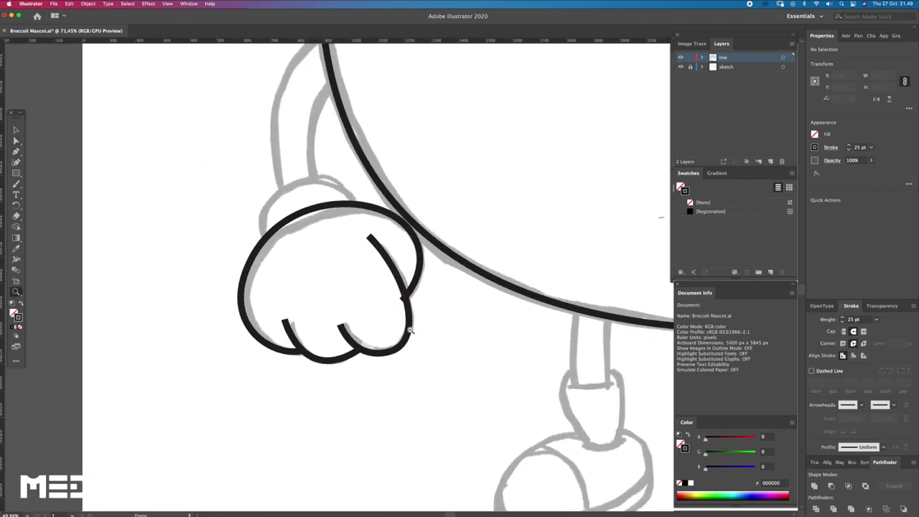
pyautogui.scroll(-1, 666, 242)
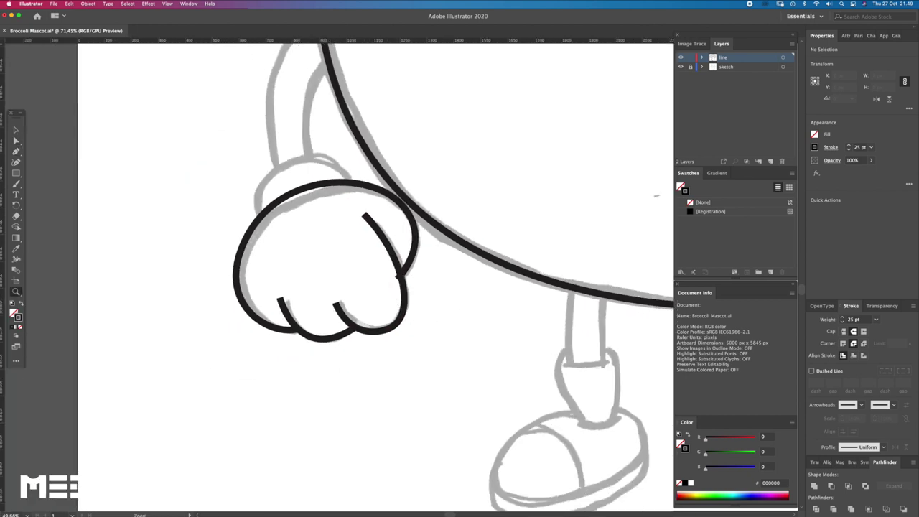
pyautogui.click(491, 309)
pyautogui.click(246, 270)
pyautogui.press('a')
pyautogui.moveTo(286, 250); pyautogui.dragTo(298, 241)
pyautogui.press('z')
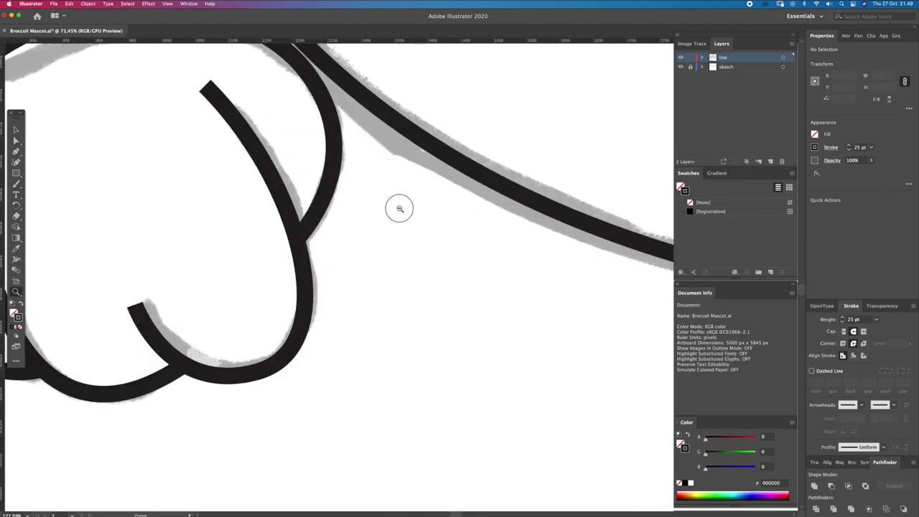
pyautogui.keyDown('alt'); pyautogui.click(401, 206); pyautogui.keyUp('alt')
pyautogui.click(338, 180)
pyautogui.moveTo(338, 181)
pyautogui.mouseDown()
pyautogui.moveTo(482, 310)
pyautogui.moveTo(352, 295)
pyautogui.mouseUp()
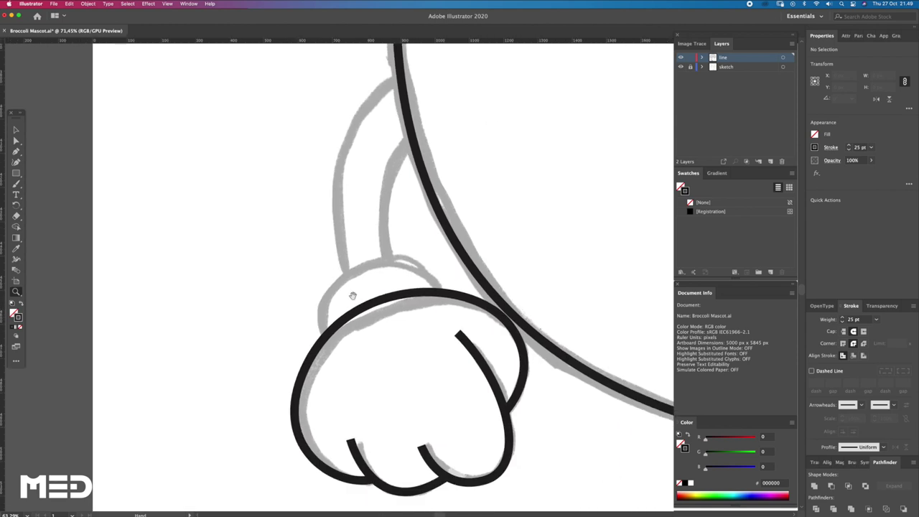
# Draw the curved thumb arc over the top of the fist.
pyautogui.click(380, 331)
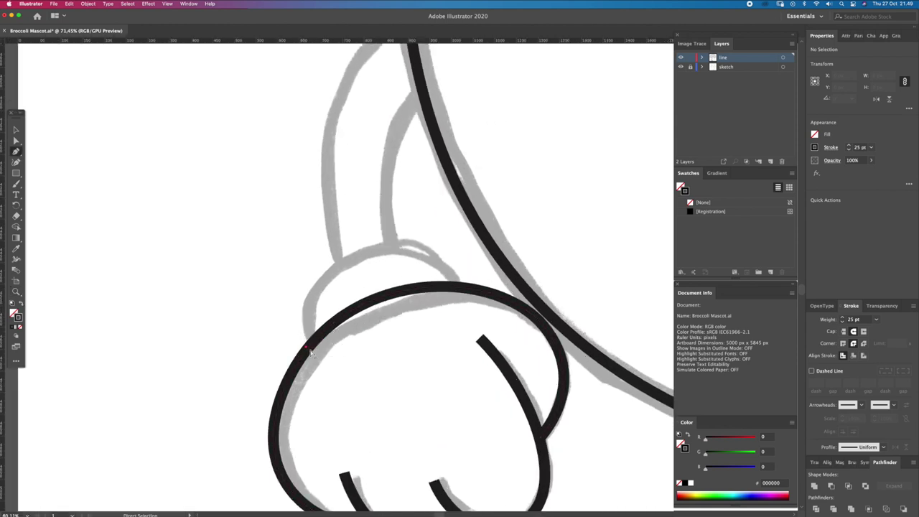
pyautogui.moveTo(356, 255); pyautogui.dragTo(423, 224)
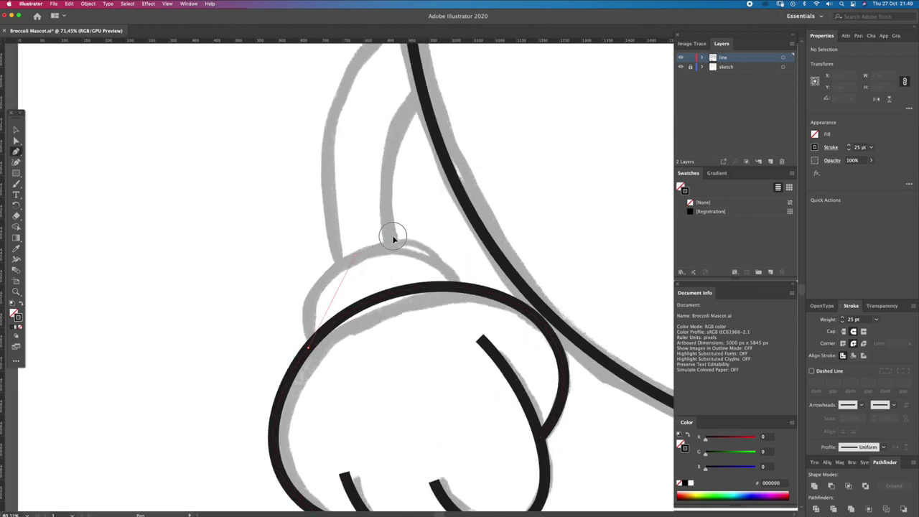
pyautogui.click(457, 287)
pyautogui.moveTo(424, 223); pyautogui.dragTo(439, 223)
# Draw the first curved arm line from the fist top up toward the body.
pyautogui.moveTo(361, 190); pyautogui.dragTo(406, 383)
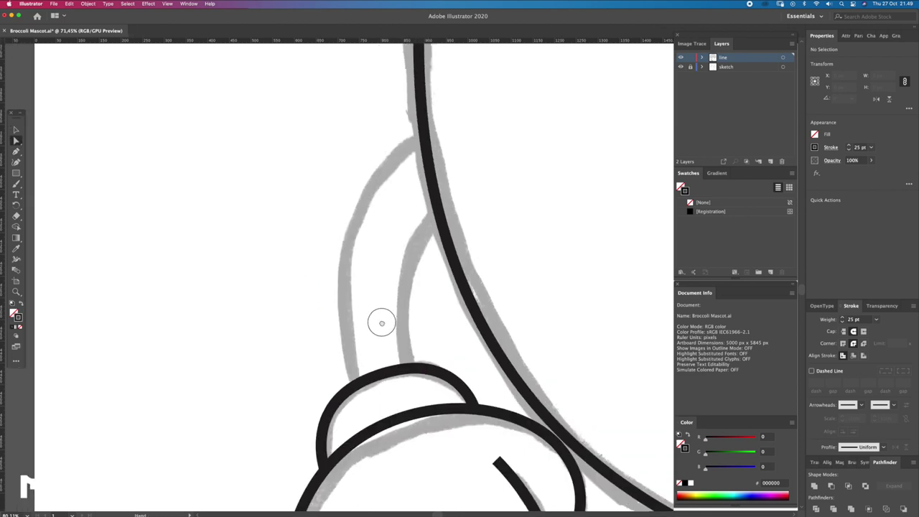
pyautogui.click(413, 395)
pyautogui.moveTo(438, 240); pyautogui.dragTo(492, 194)
pyautogui.keyDown('ctrl'); pyautogui.click(429, 289); pyautogui.keyUp('ctrl')
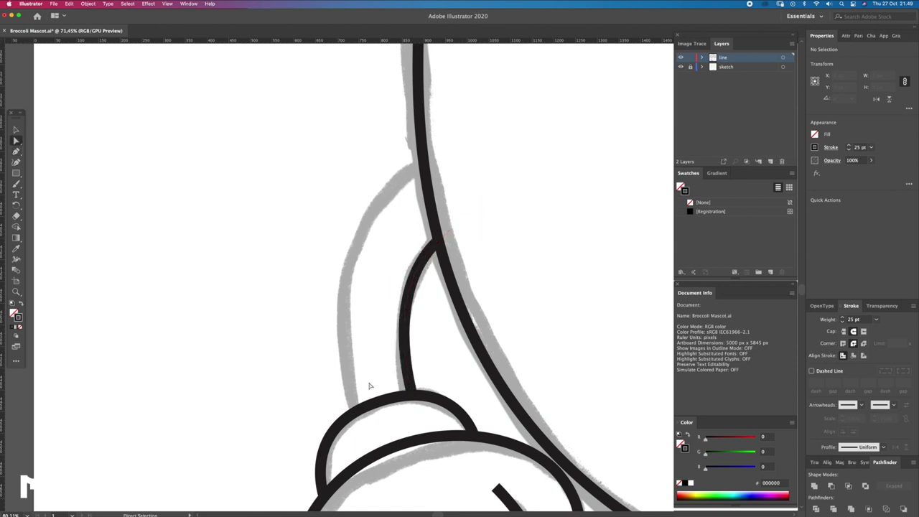
# Draw the second curved arm line from the fist up to the body, then deselect it.
pyautogui.press('p')
pyautogui.click(352, 412)
pyautogui.moveTo(422, 155)
pyautogui.mouseDown()
pyautogui.moveTo(508, 116)
pyautogui.moveTo(554, 76)
pyautogui.mouseUp()
pyautogui.keyDown('ctrl'); pyautogui.click(483, 276); pyautogui.keyUp('ctrl')
pyautogui.scroll(-3, 483, 277)
pyautogui.scroll(3, 436, 266)
pyautogui.click(484, 151)
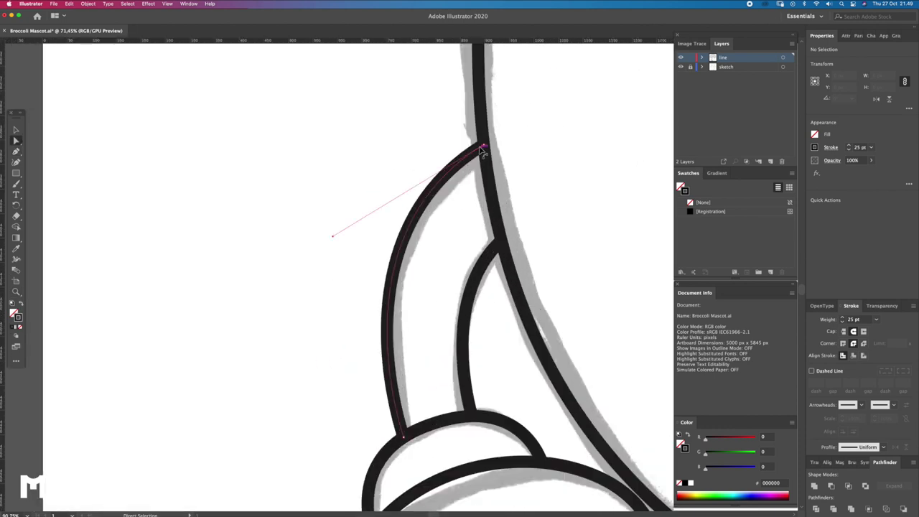
pyautogui.click(517, 222)
pyautogui.scroll(-5, 450, 247)
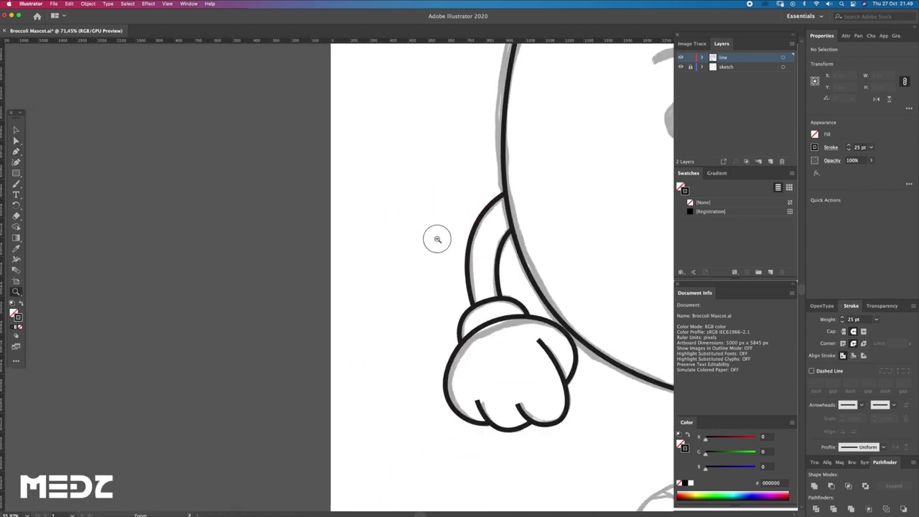
# Adjust a finger curve on the fist with Direct Selection.
pyautogui.scroll(3, 466, 343)
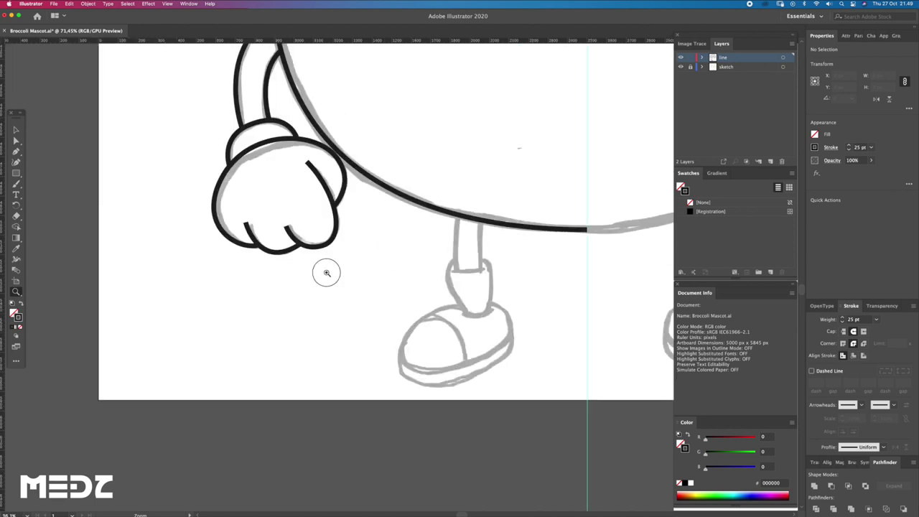
pyautogui.click(302, 257)
pyautogui.press('a')
pyautogui.click(312, 249)
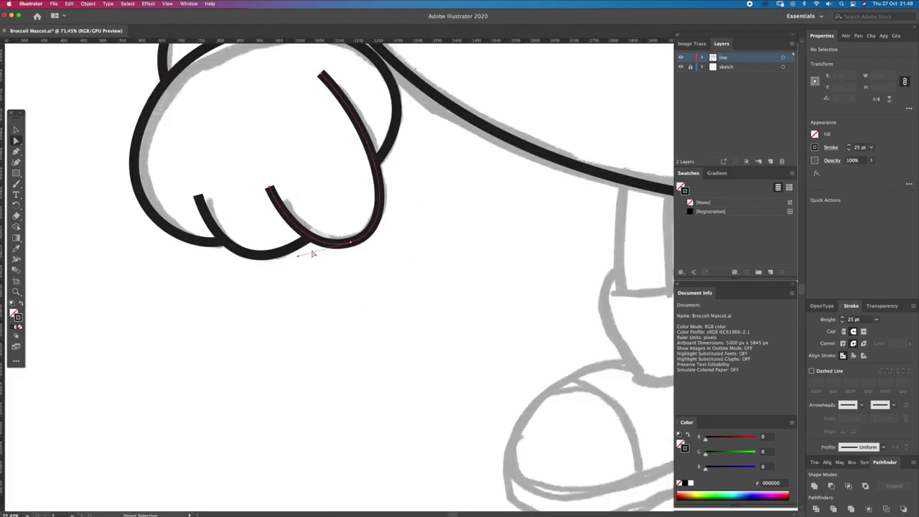
pyautogui.click(299, 259)
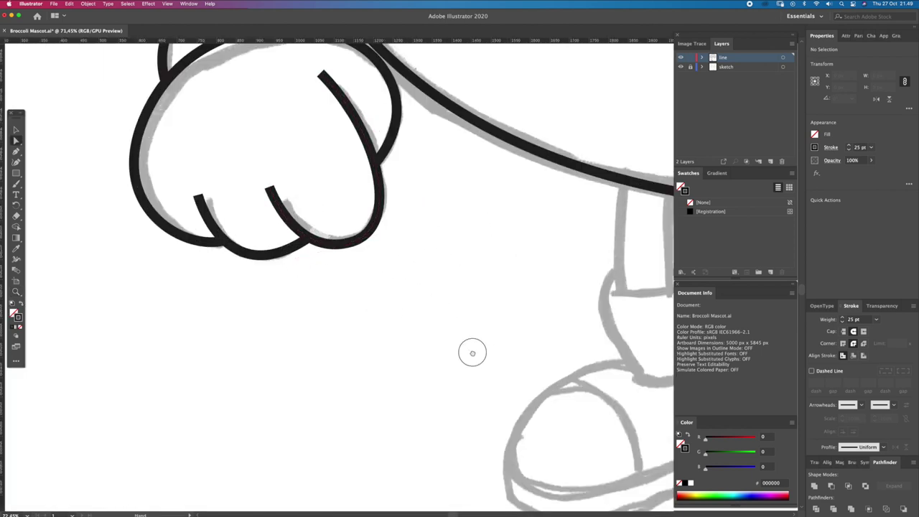
# Draw the two leg lines from the belly down to the sock.
pyautogui.moveTo(485, 357); pyautogui.dragTo(406, 273)
pyautogui.click(447, 136)
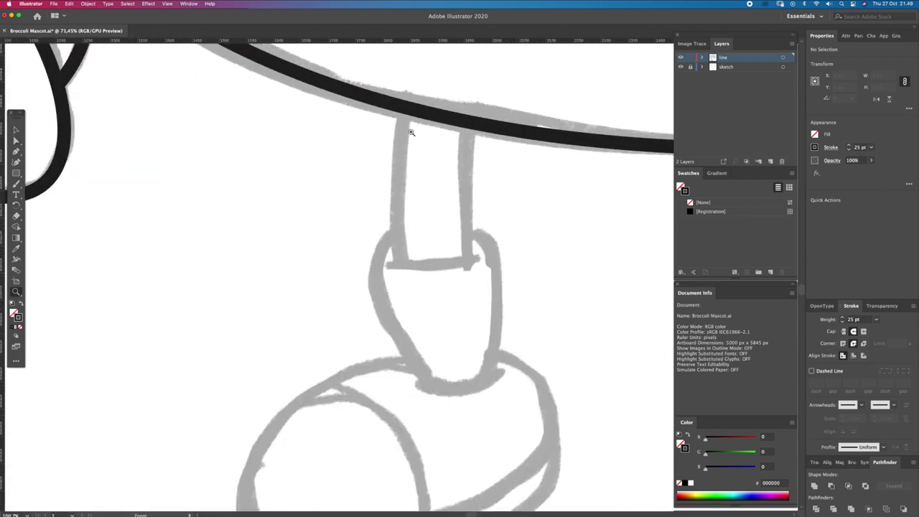
pyautogui.click(402, 109)
pyautogui.moveTo(398, 264); pyautogui.dragTo(412, 335)
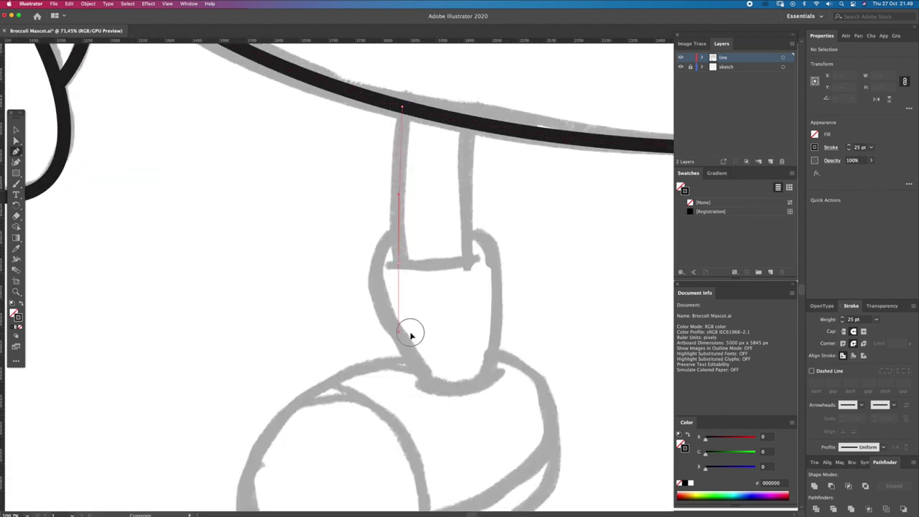
pyautogui.keyDown('ctrl'); pyautogui.click(431, 256); pyautogui.keyUp('ctrl')
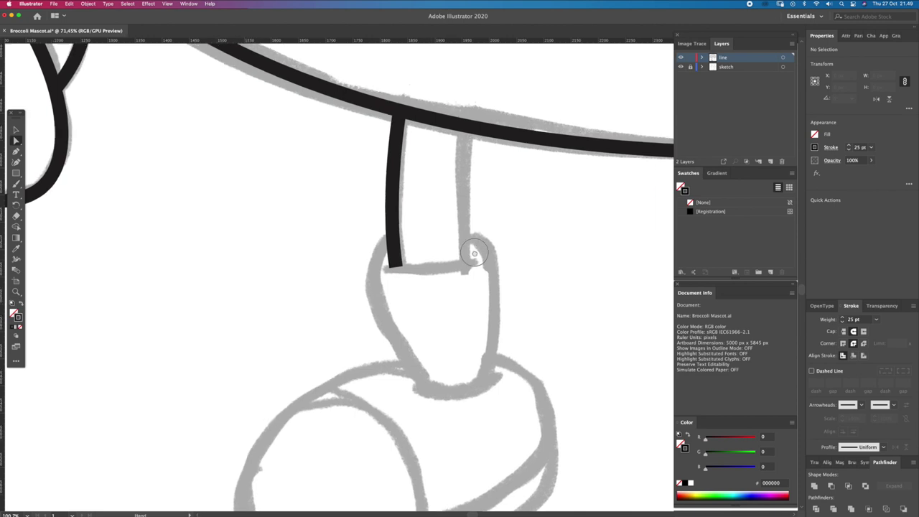
pyautogui.moveTo(485, 126); pyautogui.dragTo(463, 158)
pyautogui.click(456, 293)
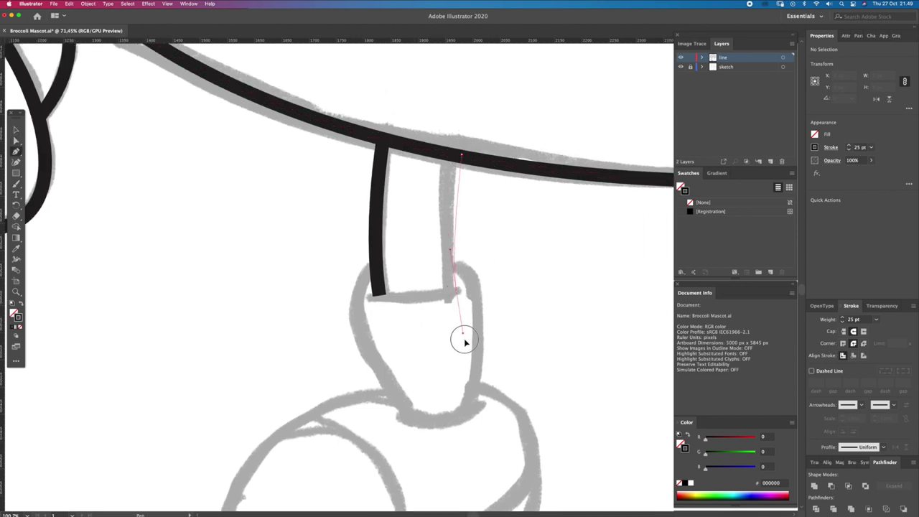
pyautogui.keyDown('ctrl'); pyautogui.click(477, 338); pyautogui.keyUp('ctrl')
# Draw the cuff curve across the bottoms of the leg lines.
pyautogui.keyDown('alt'); pyautogui.click(491, 295); pyautogui.keyUp('alt')
pyautogui.keyDown('alt'); pyautogui.click(480, 294); pyautogui.keyUp('alt')
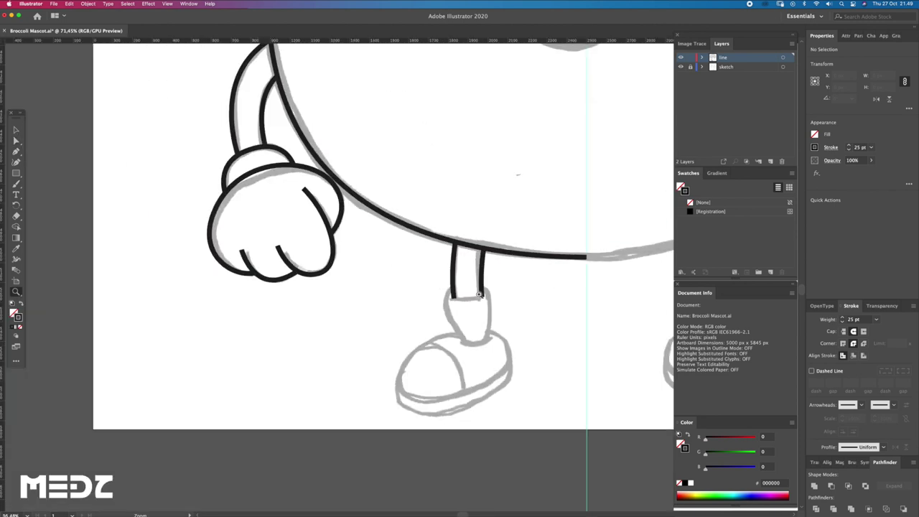
pyautogui.click(500, 286)
pyautogui.click(472, 324)
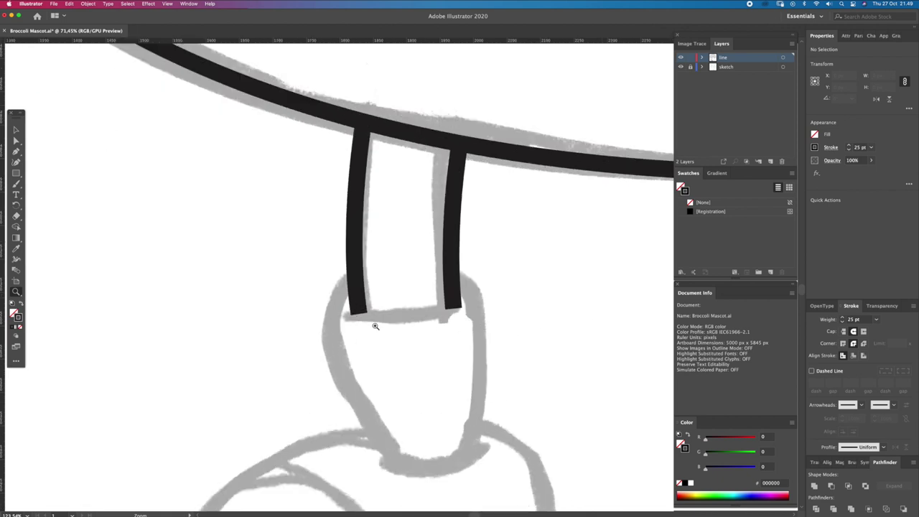
pyautogui.moveTo(406, 323); pyautogui.dragTo(477, 320)
pyautogui.press('z')
pyautogui.keyDown('alt'); pyautogui.click(474, 330); pyautogui.keyUp('alt')
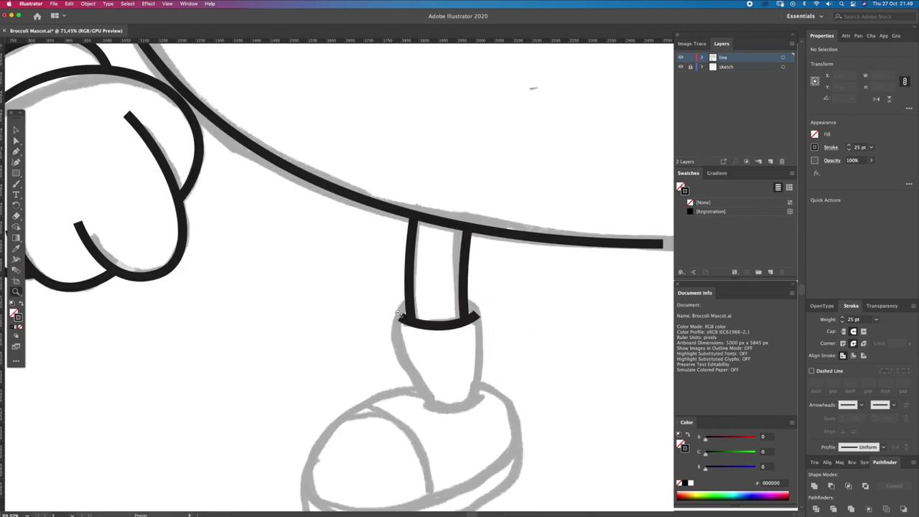
pyautogui.click(494, 352)
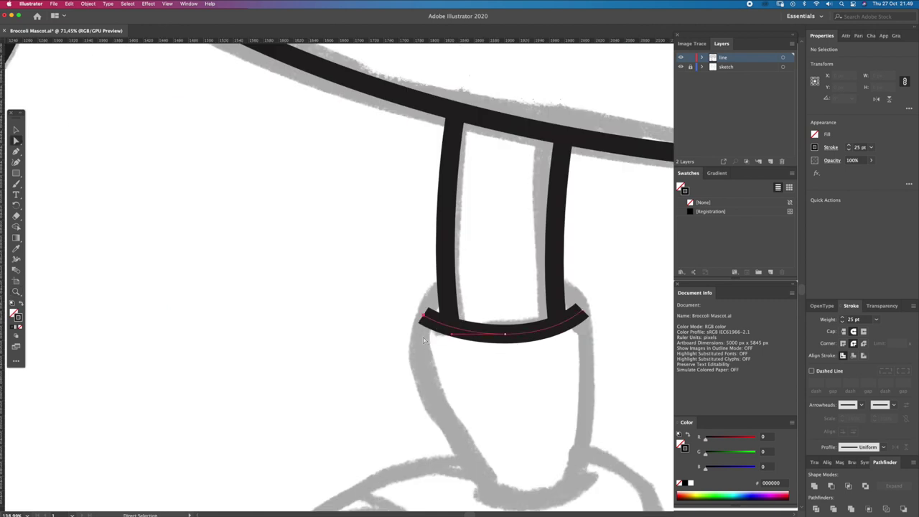
pyautogui.scroll(-3, 434, 302)
# Draw the sock's left and right sides curving outward from the cuff to the shoe.
pyautogui.press('p')
pyautogui.click(415, 192)
pyautogui.moveTo(372, 272); pyautogui.dragTo(373, 339)
pyautogui.scroll(-2, 395, 359)
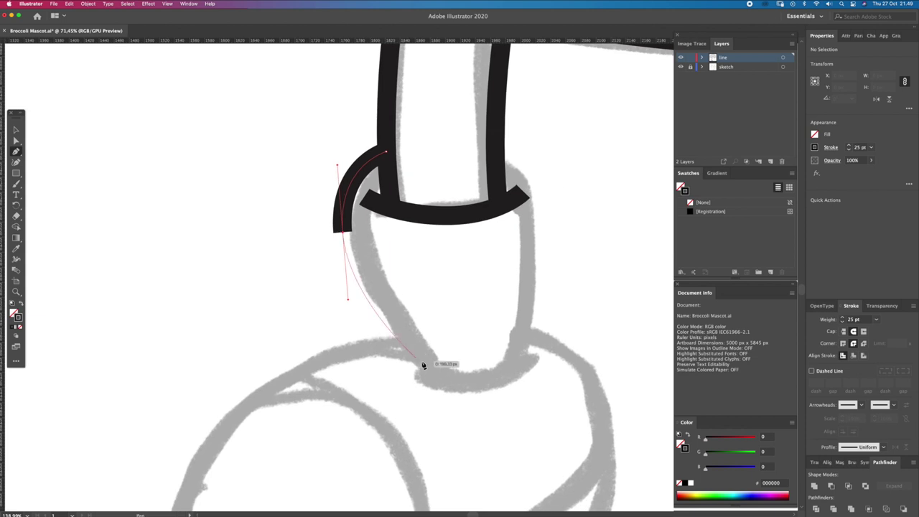
pyautogui.click(419, 382)
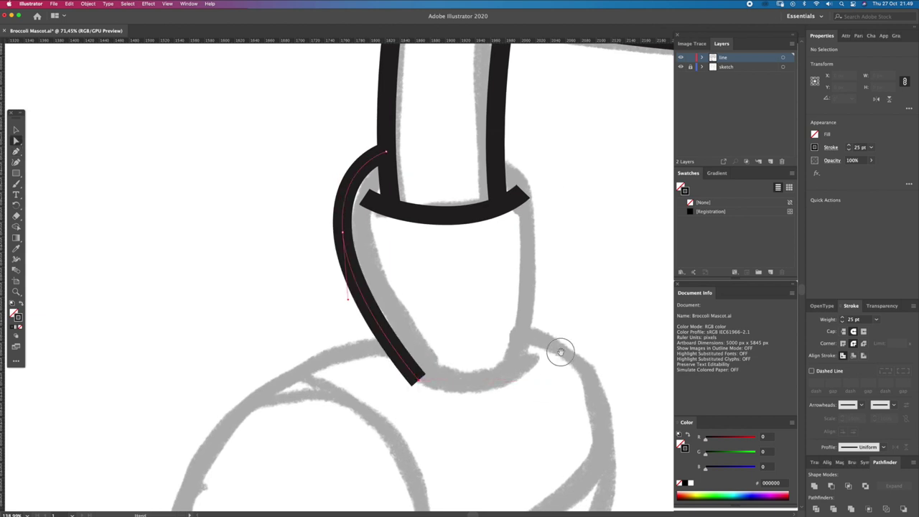
pyautogui.moveTo(561, 355); pyautogui.dragTo(487, 374)
pyautogui.click(422, 170)
pyautogui.moveTo(476, 232); pyautogui.dragTo(489, 310)
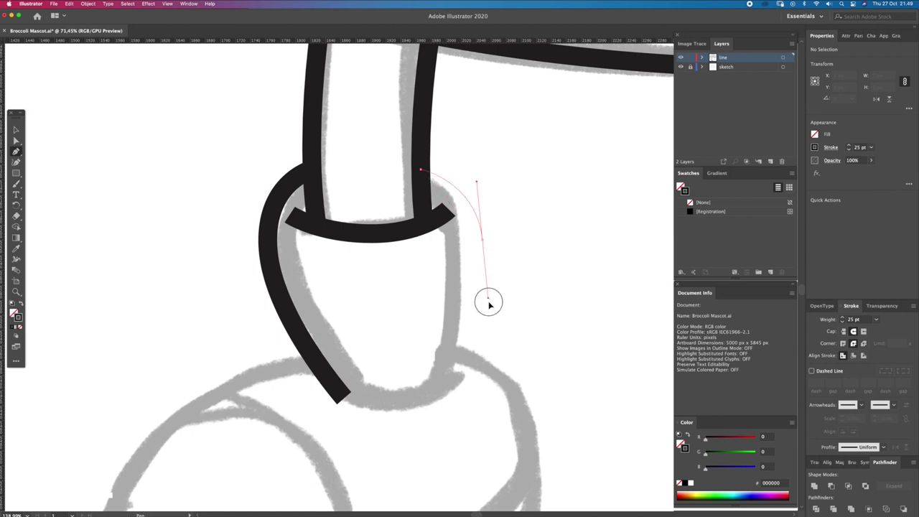
pyautogui.click(455, 395)
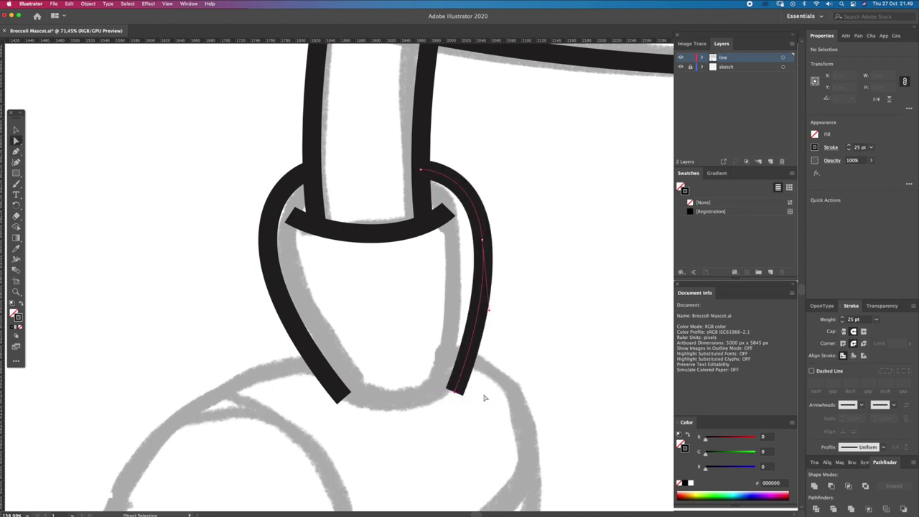
pyautogui.moveTo(455, 395); pyautogui.dragTo(480, 399)
# Draw the sock's curved bottom line across the ankle and refine its anchors.
pyautogui.press('p')
pyautogui.click(321, 366)
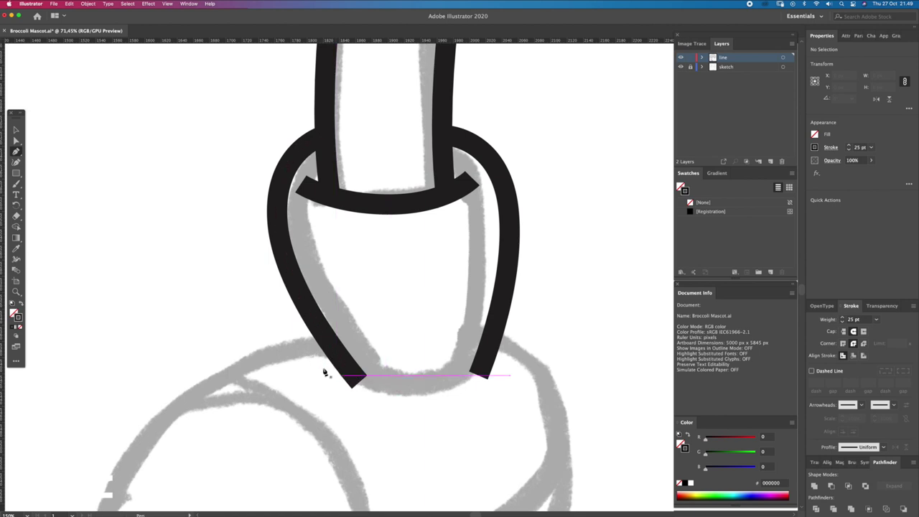
pyautogui.moveTo(422, 392); pyautogui.dragTo(485, 392)
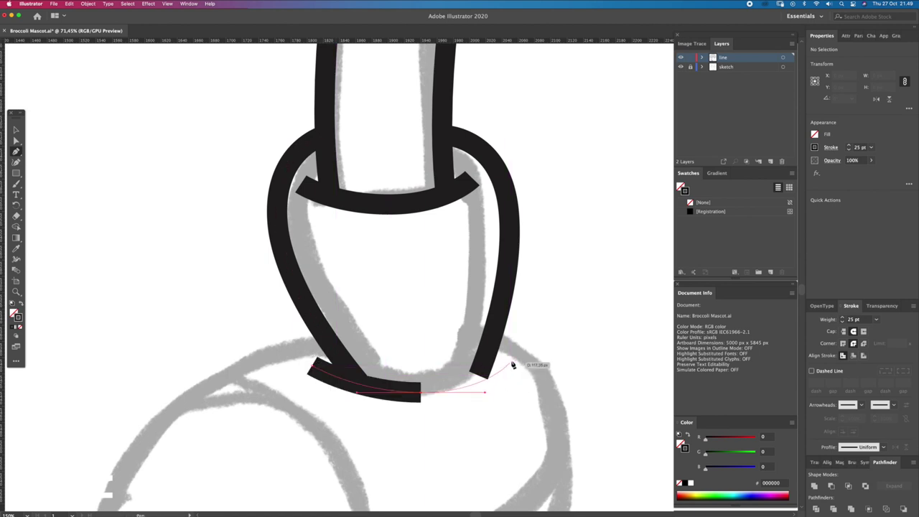
pyautogui.scroll(3, 519, 391)
pyautogui.moveTo(516, 346); pyautogui.dragTo(514, 336)
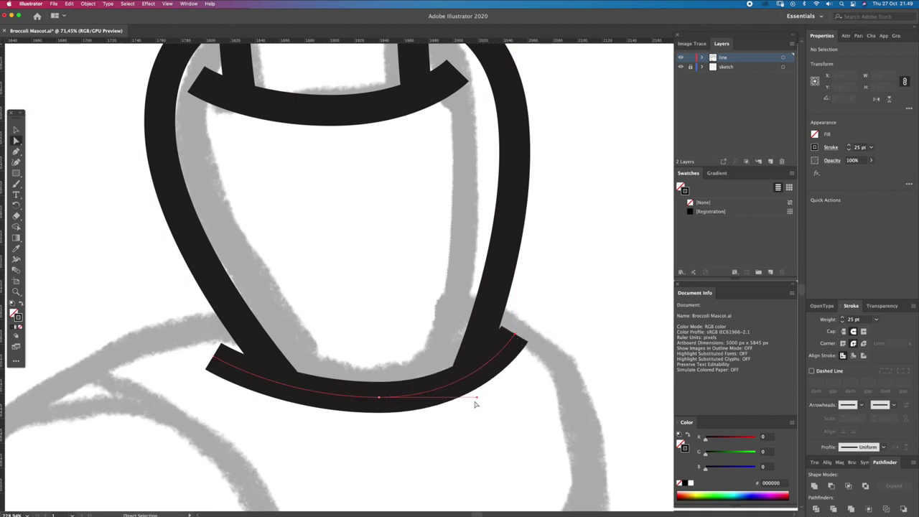
pyautogui.scroll(3, 379, 399)
pyautogui.moveTo(385, 398); pyautogui.dragTo(390, 392)
pyautogui.scroll(-1, 407, 388)
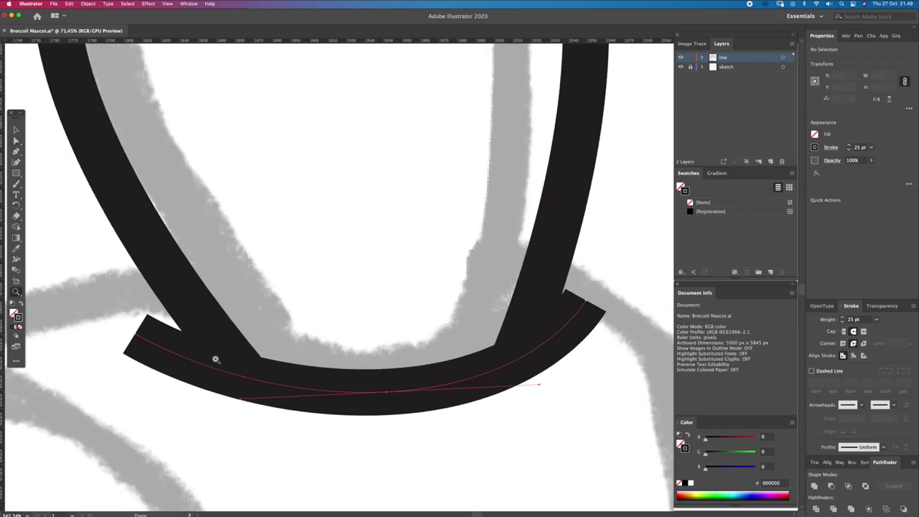
pyautogui.moveTo(241, 397); pyautogui.dragTo(386, 392)
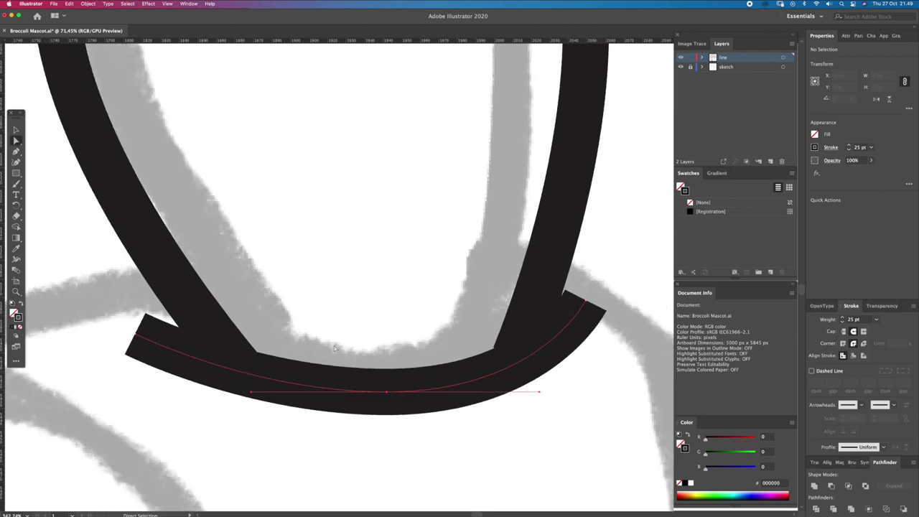
pyautogui.moveTo(542, 393); pyautogui.dragTo(557, 401)
pyautogui.scroll(-5, 446, 387)
pyautogui.moveTo(474, 413); pyautogui.dragTo(385, 282)
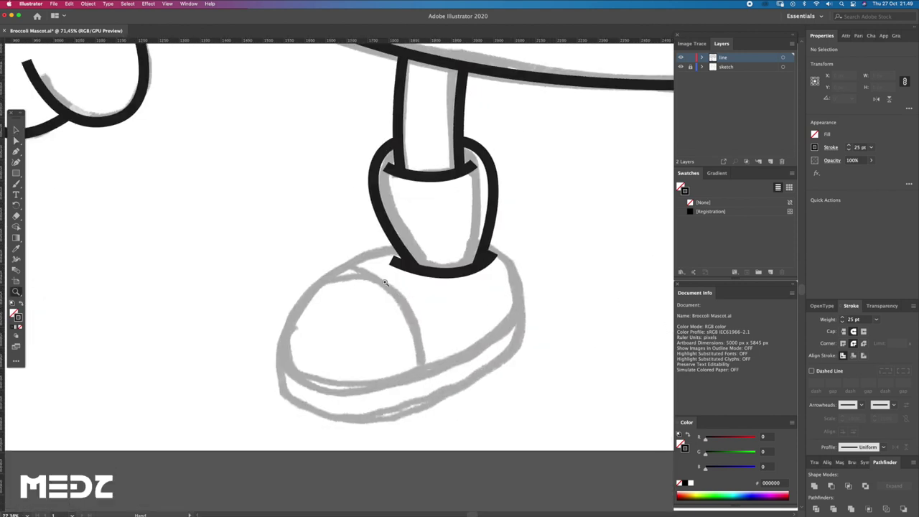
# Trace the shoe outline from the sock edge around the toe and back up.
pyautogui.scroll(3, 404, 290)
pyautogui.click(412, 219)
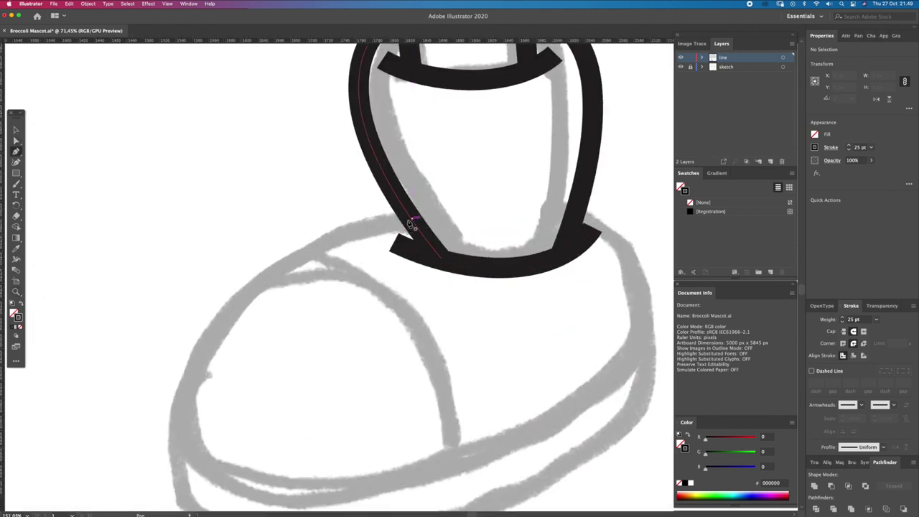
pyautogui.moveTo(251, 286); pyautogui.dragTo(185, 353)
pyautogui.scroll(-5, 236, 301)
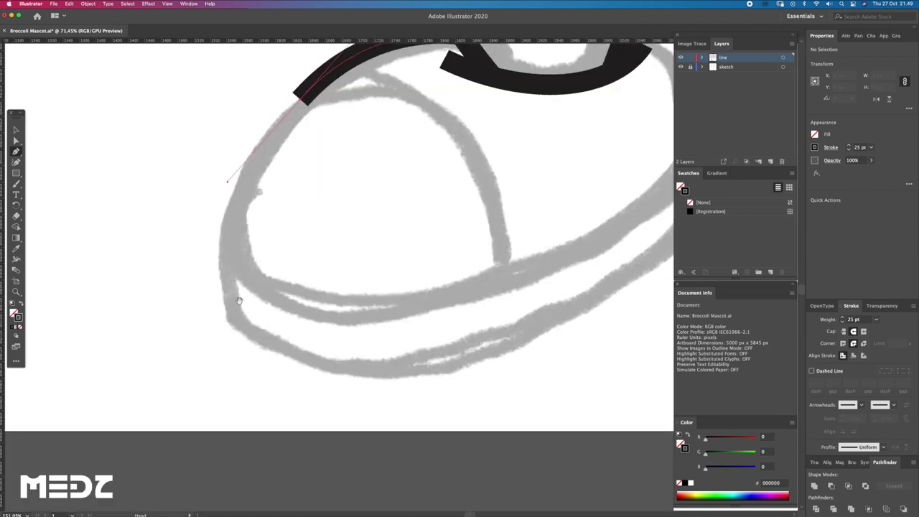
pyautogui.moveTo(247, 338); pyautogui.dragTo(288, 377)
pyautogui.hscroll(-5, 464, 363)
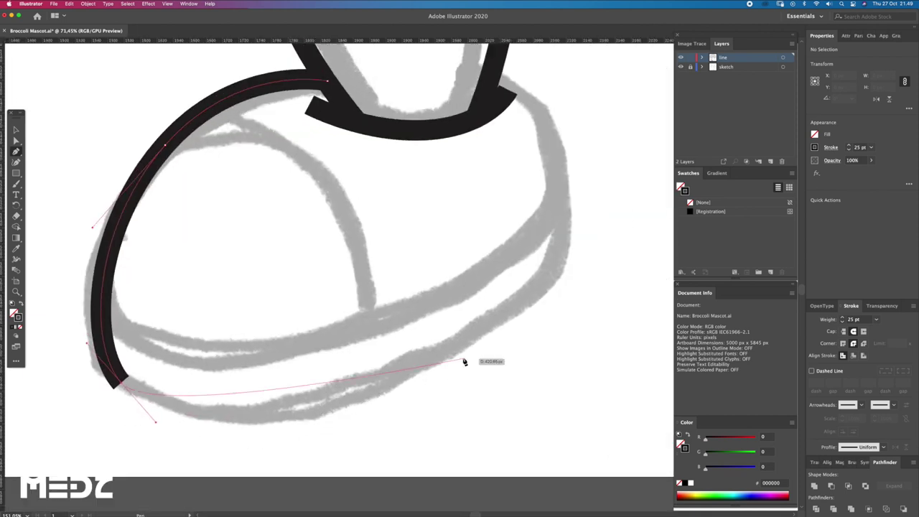
pyautogui.moveTo(569, 293); pyautogui.dragTo(597, 263)
pyautogui.scroll(3, 546, 215)
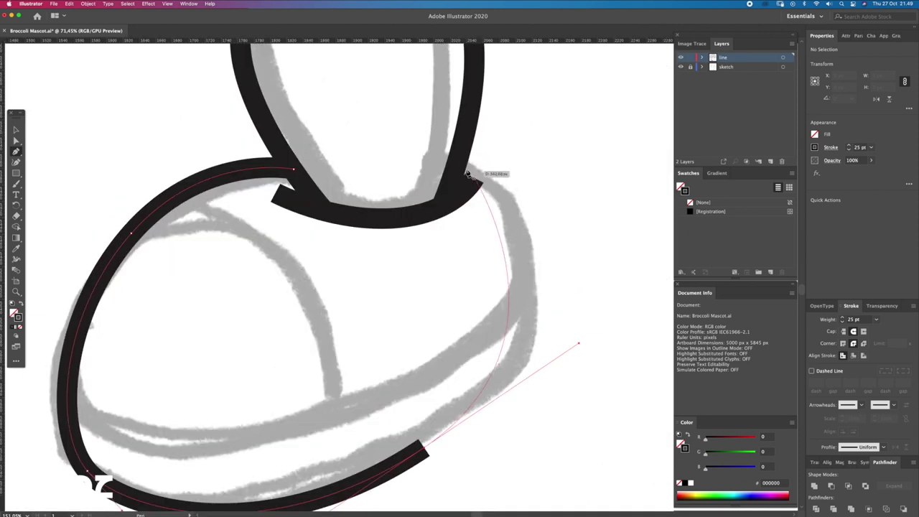
pyautogui.moveTo(460, 160); pyautogui.dragTo(343, 131)
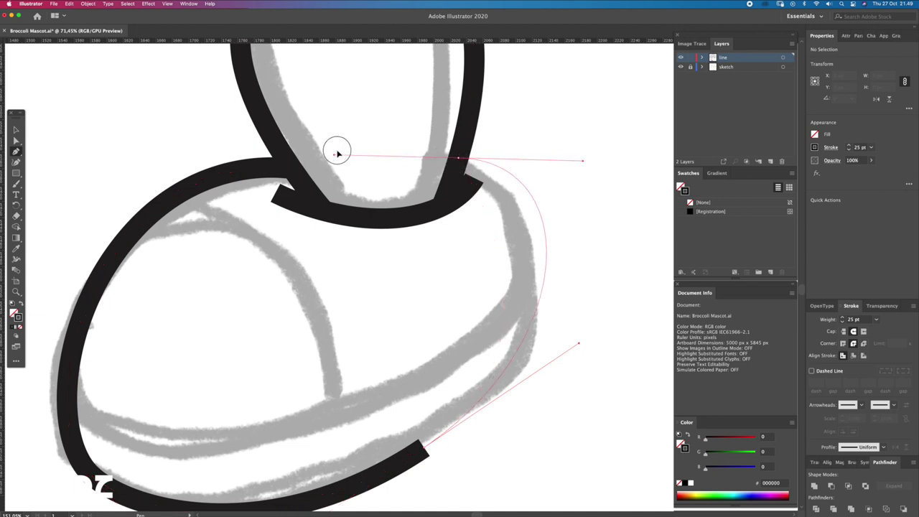
pyautogui.scroll(-3, 531, 275)
pyautogui.hscroll(3, 531, 275)
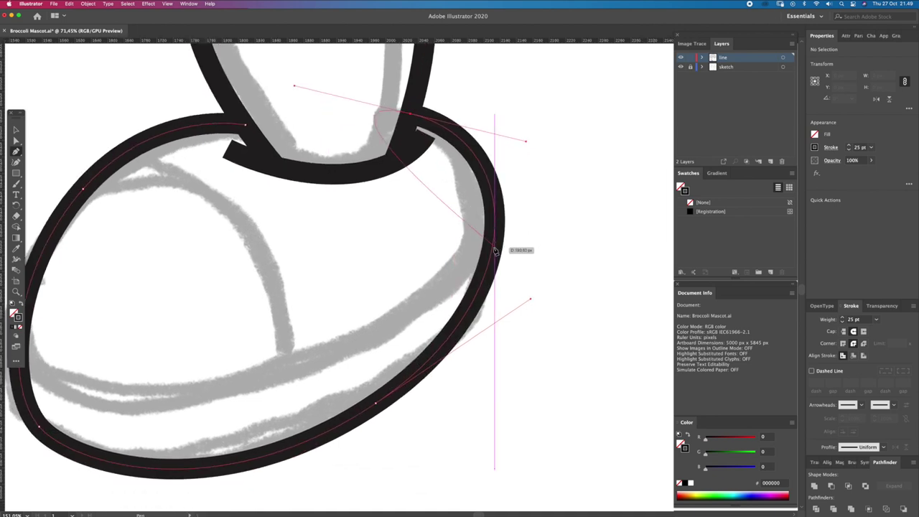
pyautogui.click(493, 254)
# Reshape the shoe outline's anchors and handles where it meets the sock.
pyautogui.moveTo(493, 253); pyautogui.dragTo(493, 275)
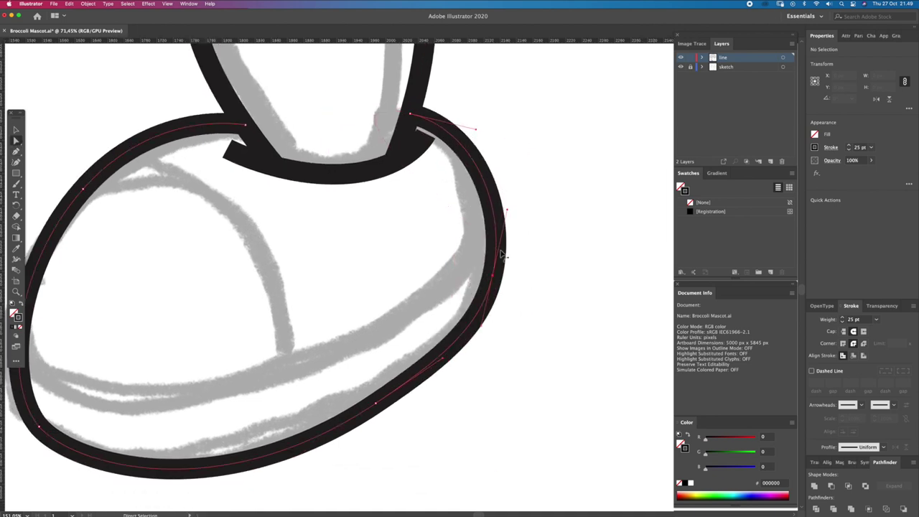
pyautogui.moveTo(507, 210); pyautogui.dragTo(503, 185)
pyautogui.moveTo(418, 121); pyautogui.dragTo(298, 81)
pyautogui.scroll(3, 253, 189)
pyautogui.hscroll(-6, 253, 188)
pyautogui.click(253, 189)
pyautogui.click(348, 167)
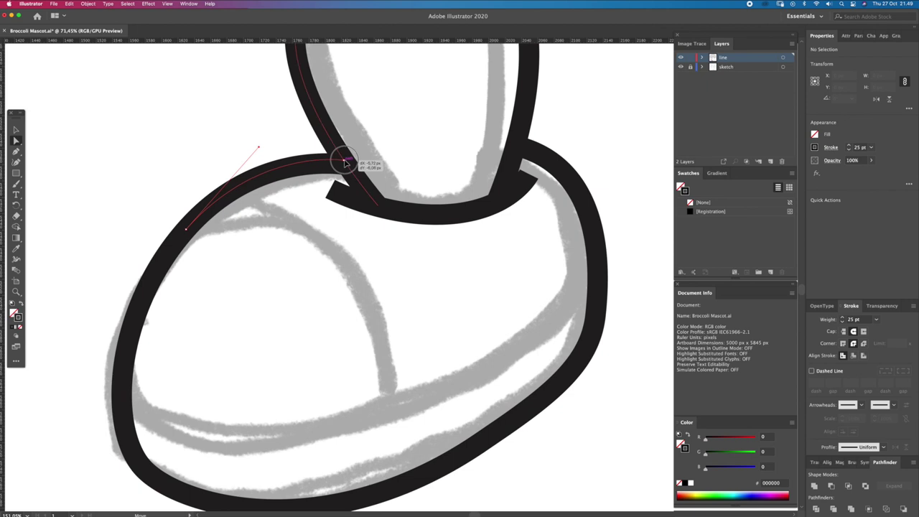
pyautogui.moveTo(259, 150); pyautogui.dragTo(260, 143)
pyautogui.scroll(-1, 380, 254)
pyautogui.scroll(-1, 395, 293)
pyautogui.scroll(1, 384, 288)
# Draw the curved sole band along the shoe bottom and smooth its middle anchor.
pyautogui.click(178, 293)
pyautogui.moveTo(322, 328); pyautogui.dragTo(412, 320)
pyautogui.moveTo(532, 206); pyautogui.dragTo(570, 155)
pyautogui.moveTo(564, 222); pyautogui.dragTo(543, 208)
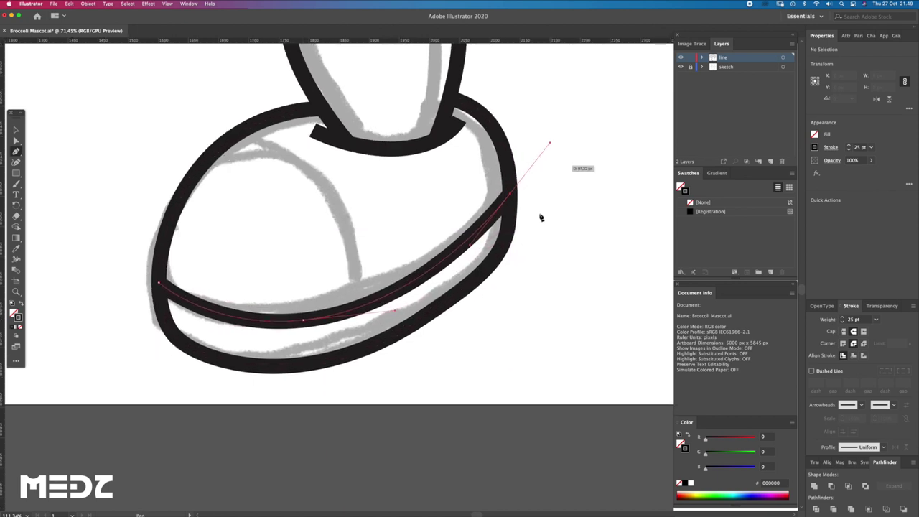
pyautogui.keyDown('super'); pyautogui.click(553, 254); pyautogui.keyUp('super')
pyautogui.scroll(-5, 431, 302)
pyautogui.hscroll(-5, 446, 280)
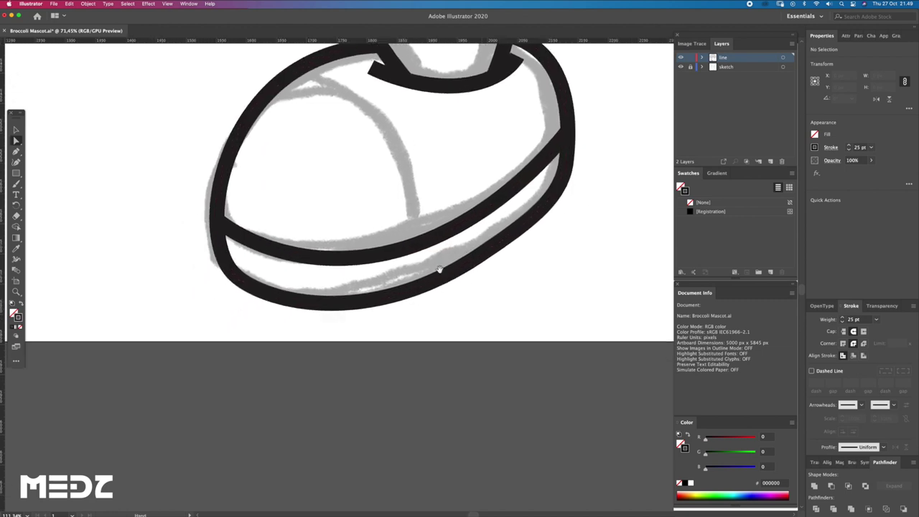
pyautogui.click(441, 256)
pyautogui.moveTo(362, 258); pyautogui.dragTo(353, 258)
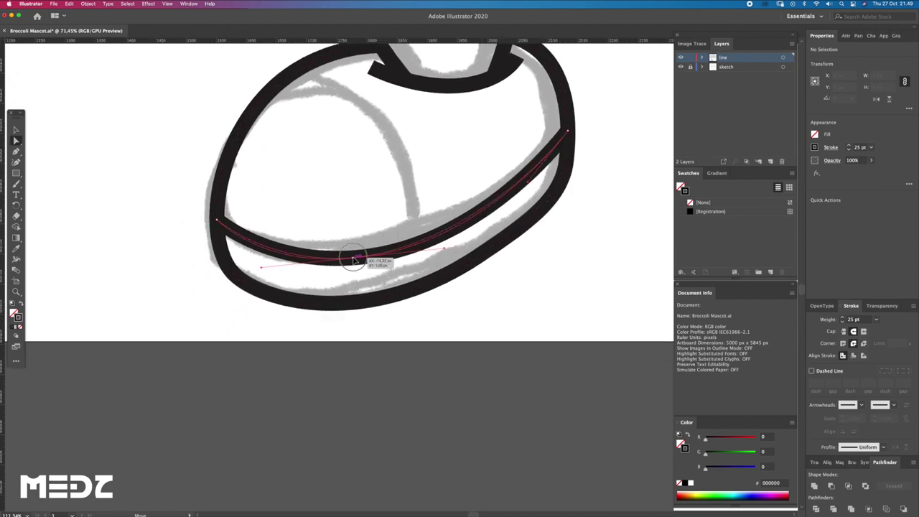
pyautogui.click(530, 185)
pyautogui.click(467, 164)
pyautogui.scroll(3, 431, 215)
# Draw the toe-cap curve down to the sole.
pyautogui.click(279, 171)
pyautogui.moveTo(440, 314); pyautogui.dragTo(476, 485)
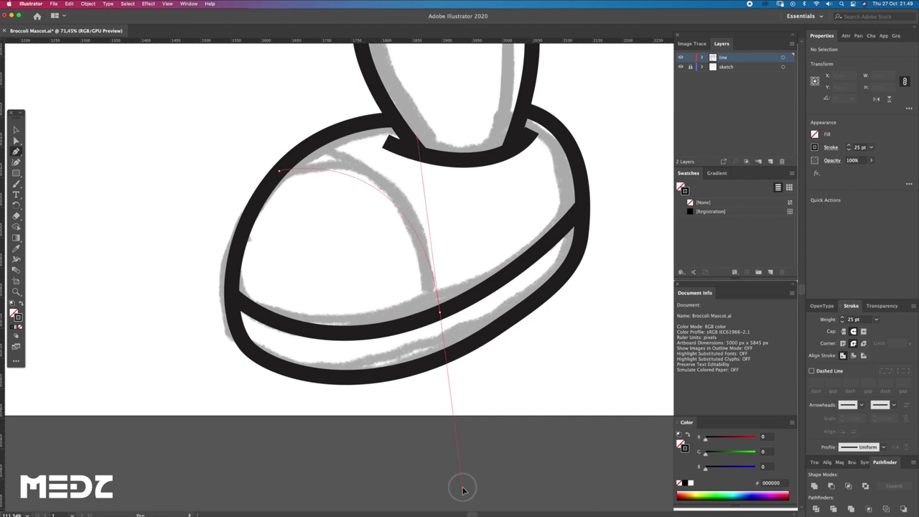
pyautogui.moveTo(476, 485); pyautogui.dragTo(464, 486)
pyautogui.keyDown('ctrl'); pyautogui.click(482, 201); pyautogui.keyUp('ctrl')
# Begin tracing the left eyebrow's top and underside with the Pen tool.
pyautogui.press('z')
pyautogui.moveTo(508, 237)
pyautogui.mouseDown()
pyautogui.moveTo(488, 246)
pyautogui.moveTo(417, 206)
pyautogui.moveTo(507, 208)
pyautogui.moveTo(409, 208)
pyautogui.moveTo(420, 250)
pyautogui.moveTo(447, 266)
pyautogui.moveTo(420, 240)
pyautogui.mouseUp()
pyautogui.press('p')
pyautogui.moveTo(436, 196); pyautogui.dragTo(500, 249)
pyautogui.moveTo(431, 228)
pyautogui.mouseDown()
pyautogui.moveTo(410, 216)
pyautogui.moveTo(273, 250)
pyautogui.moveTo(306, 218)
pyautogui.moveTo(307, 199)
pyautogui.mouseUp()
# Close the left eyebrow path and align its ends with the sketch.
pyautogui.keyDown('ctrl'); pyautogui.click(474, 237); pyautogui.keyUp('ctrl')
pyautogui.scroll(2, 480, 233)
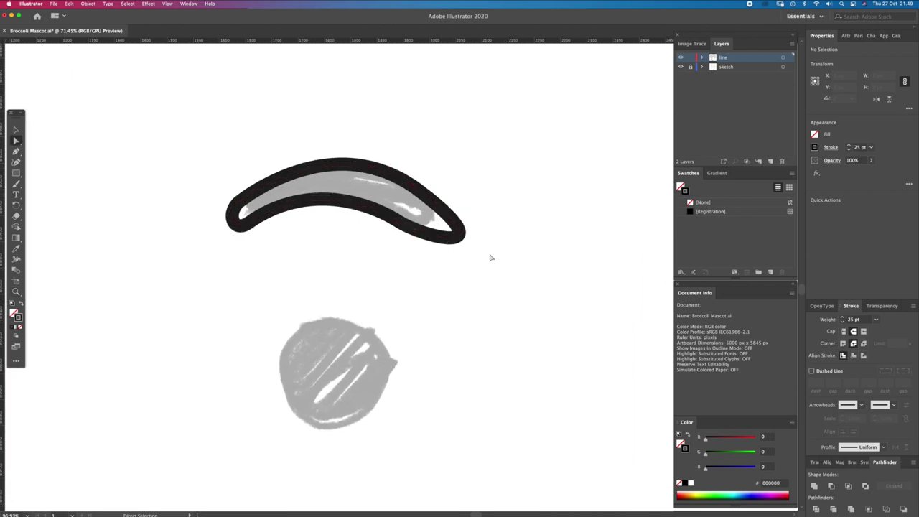
pyautogui.moveTo(452, 233)
pyautogui.mouseDown()
pyautogui.moveTo(506, 259)
pyautogui.moveTo(458, 218)
pyautogui.mouseUp()
pyautogui.click(236, 228)
pyautogui.moveTo(236, 237); pyautogui.dragTo(231, 237)
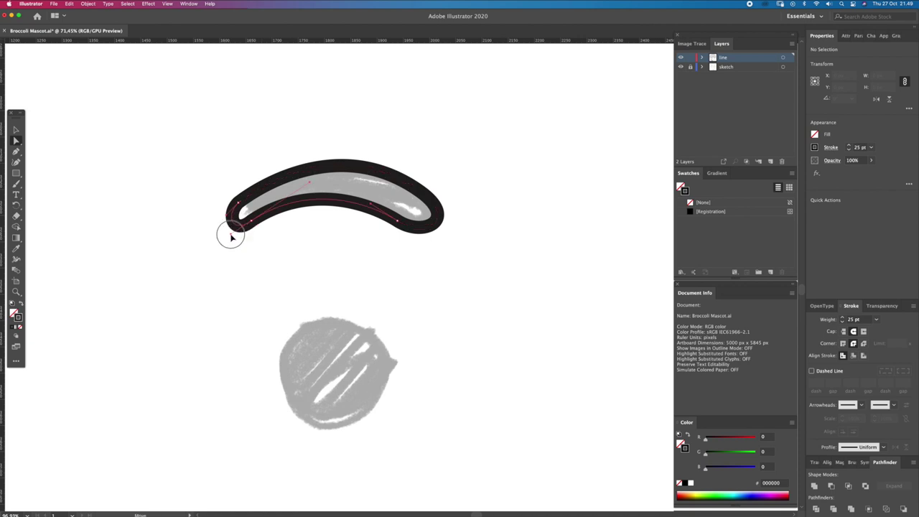
# Draw a circle over the grey left eye sketch with the Ellipse tool.
pyautogui.press('z')
pyautogui.keyDown('alt'); pyautogui.click(393, 238); pyautogui.keyUp('alt')
pyautogui.click(399, 322)
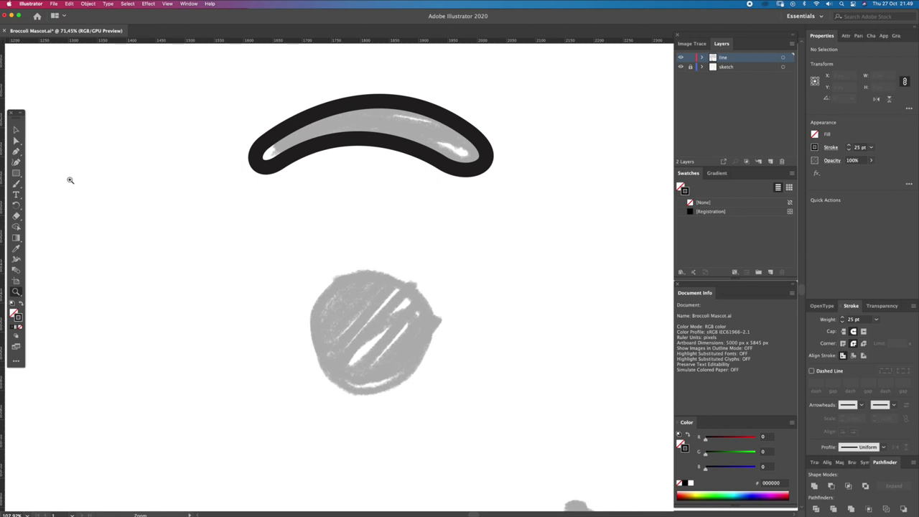
pyautogui.moveTo(21, 178); pyautogui.dragTo(72, 187)
pyautogui.moveTo(310, 265); pyautogui.dragTo(443, 396)
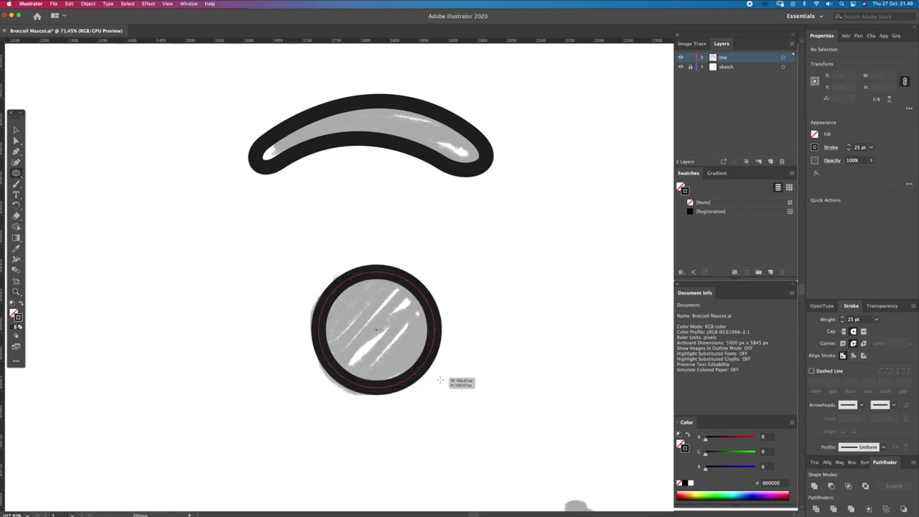
# Trace the left half of the smile from its end to the centre.
pyautogui.press('z')
pyautogui.keyDown('alt'); pyautogui.click(519, 357); pyautogui.keyUp('alt')
pyautogui.hscroll(5, 460, 310)
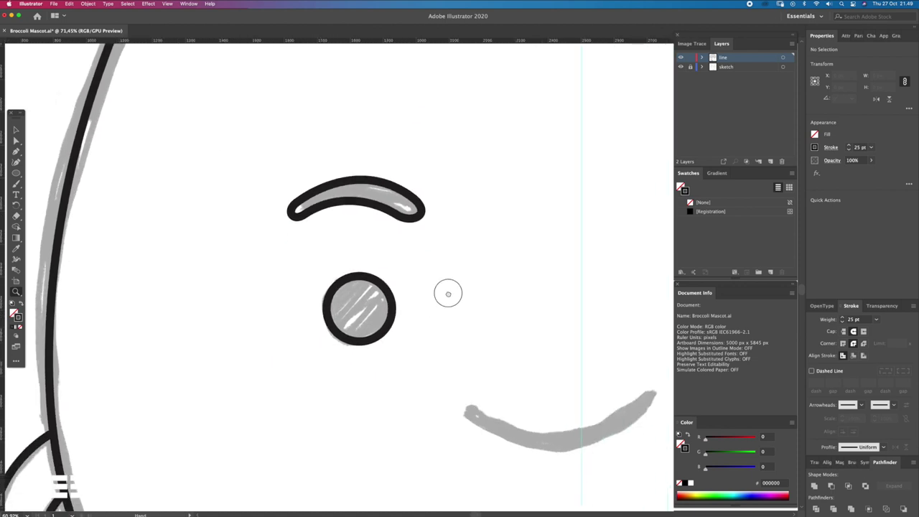
pyautogui.scroll(-3, 530, 352)
pyautogui.click(453, 332)
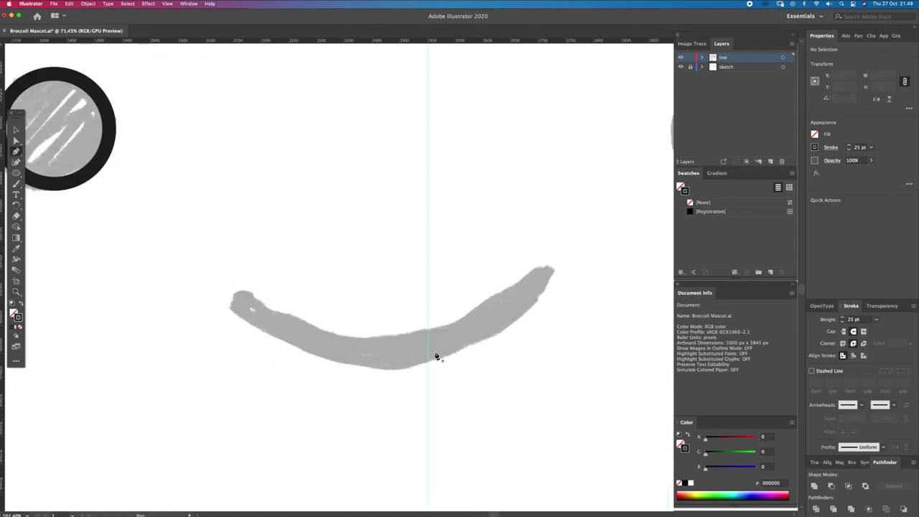
pyautogui.moveTo(229, 290); pyautogui.dragTo(172, 255)
pyautogui.moveTo(429, 371); pyautogui.dragTo(626, 382)
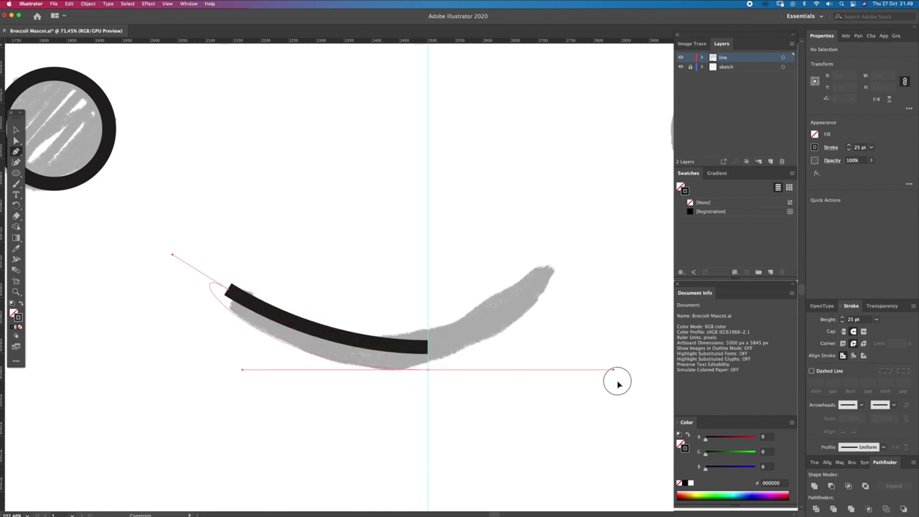
pyautogui.moveTo(625, 388); pyautogui.dragTo(615, 385)
# Zoom out to the whole face and hide the sketch layer.
pyautogui.press('z')
pyautogui.keyDown('alt'); pyautogui.click(513, 337); pyautogui.keyUp('alt')
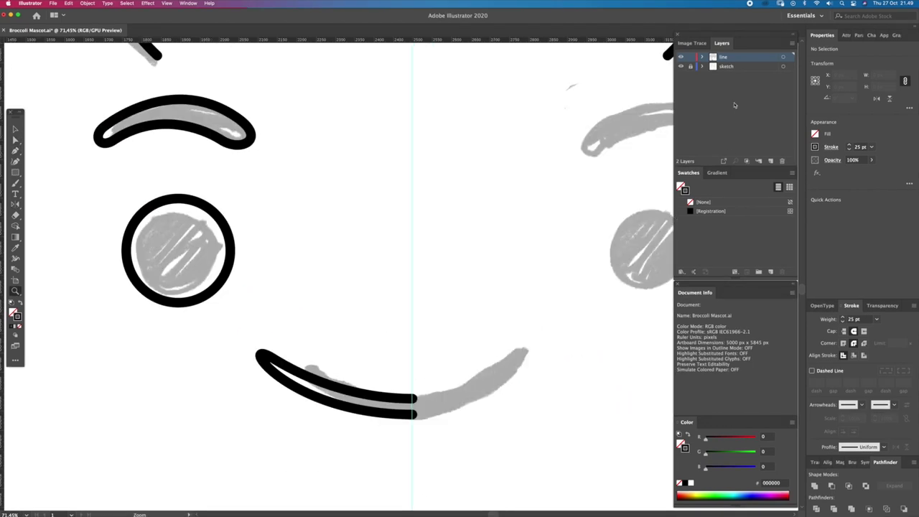
pyautogui.click(682, 67)
# Lasso-select the left eyebrow, eye, mouth half, arm, hand, leg and shoe.
pyautogui.keyDown('alt'); pyautogui.click(531, 268); pyautogui.keyUp('alt')
pyautogui.keyDown('alt'); pyautogui.click(503, 263); pyautogui.keyUp('alt')
pyautogui.keyDown('alt'); pyautogui.click(503, 291); pyautogui.keyUp('alt')
pyautogui.moveTo(470, 295); pyautogui.dragTo(441, 271)
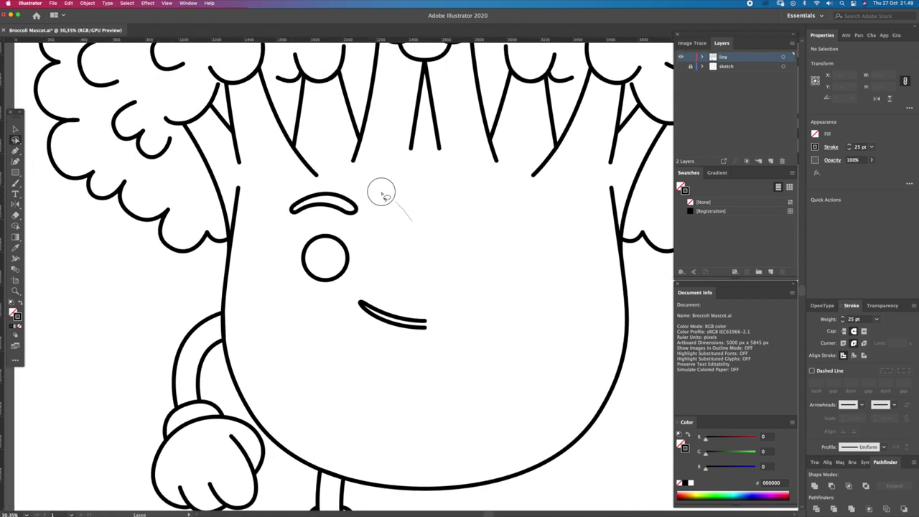
pyautogui.moveTo(295, 195); pyautogui.dragTo(455, 349)
pyautogui.scroll(-2, 410, 277)
pyautogui.scroll(-3, 252, 254)
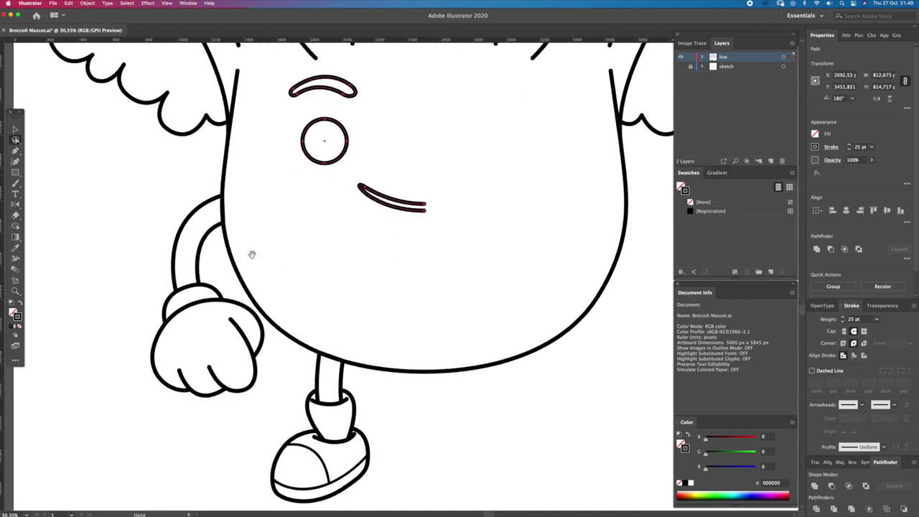
pyautogui.moveTo(219, 271); pyautogui.dragTo(277, 373)
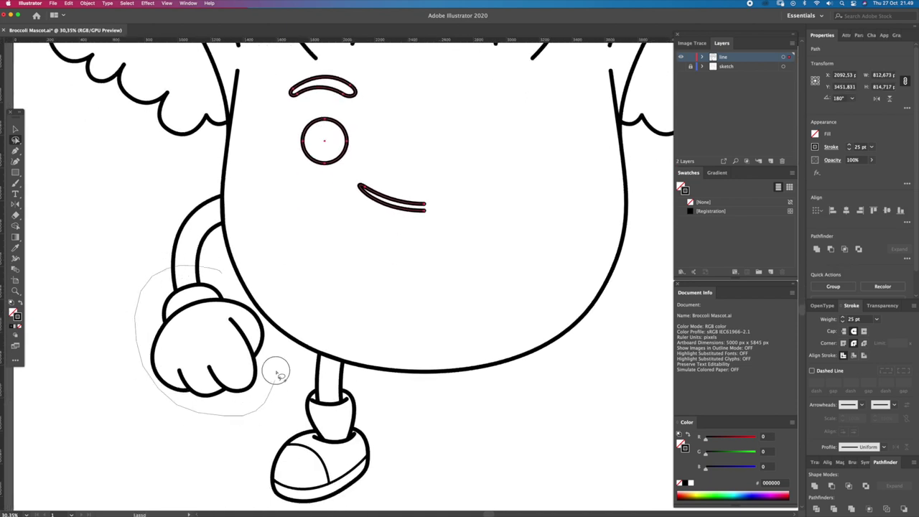
pyautogui.moveTo(267, 330); pyautogui.dragTo(272, 336)
pyautogui.moveTo(329, 385); pyautogui.dragTo(388, 399)
# Reflect a copy of the selected features onto the mascot's right side and nudge it into place.
pyautogui.press('super')
pyautogui.moveTo(378, 223)
pyautogui.mouseDown()
pyautogui.moveTo(360, 184)
pyautogui.moveTo(531, 182)
pyautogui.mouseUp()
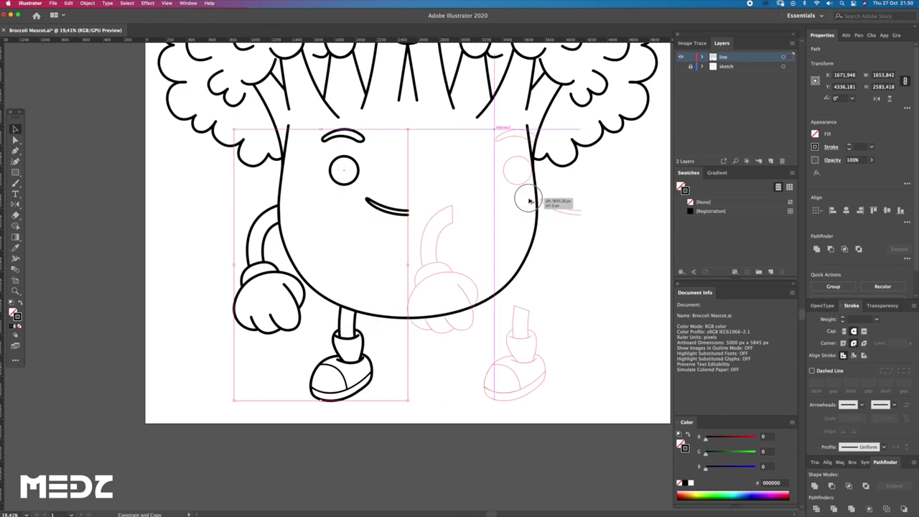
pyautogui.press('o')
pyautogui.moveTo(482, 330)
pyautogui.mouseDown()
pyautogui.moveTo(499, 374)
pyautogui.moveTo(390, 361)
pyautogui.mouseUp()
pyautogui.moveTo(431, 323); pyautogui.dragTo(466, 321)
pyautogui.scroll(5, 368, 295)
pyautogui.press('v')
pyautogui.moveTo(368, 300); pyautogui.dragTo(411, 300)
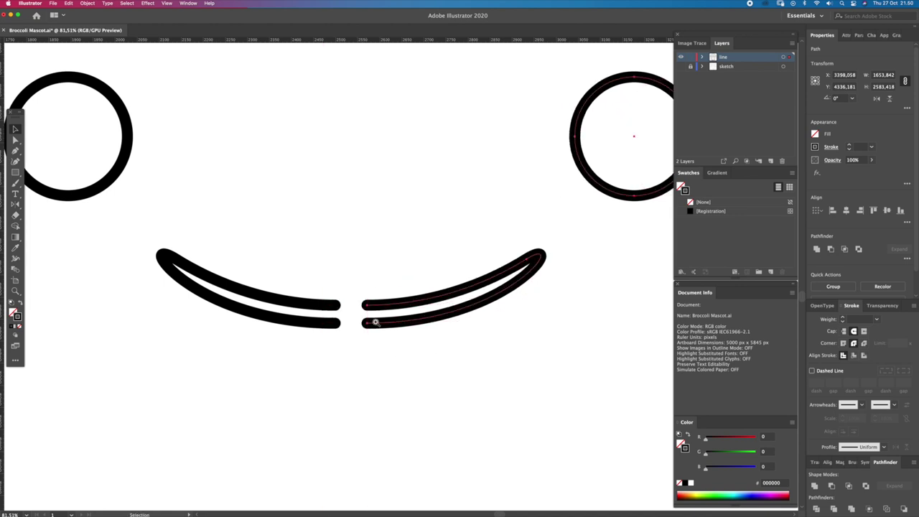
# Slide the right mouth half left until it meets the left half at the centre.
pyautogui.scroll(2, 380, 331)
pyautogui.moveTo(400, 305); pyautogui.dragTo(360, 301)
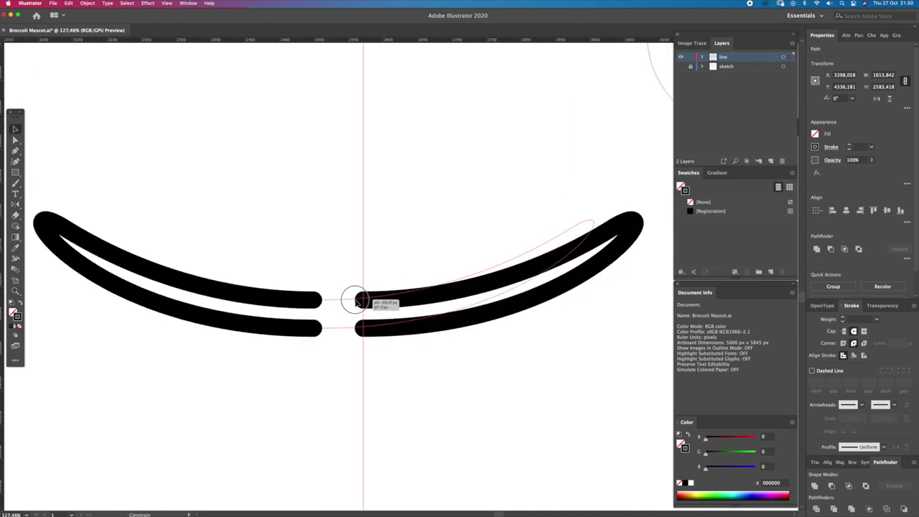
pyautogui.moveTo(359, 301); pyautogui.dragTo(313, 301)
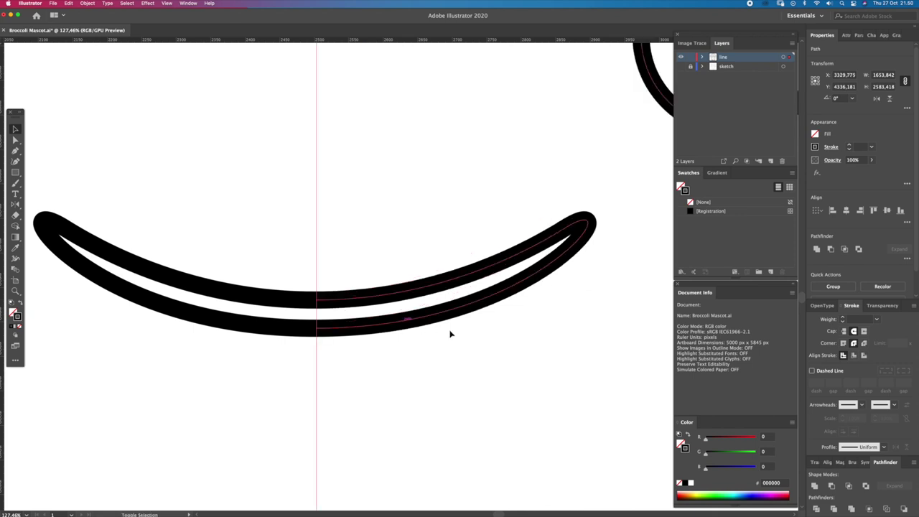
pyautogui.press('z')
pyautogui.keyDown('alt'); pyautogui.click(302, 320); pyautogui.keyUp('alt')
# Zoom in on the mouth and inspect the joined path's bottom anchor.
pyautogui.moveTo(479, 421); pyautogui.dragTo(582, 468)
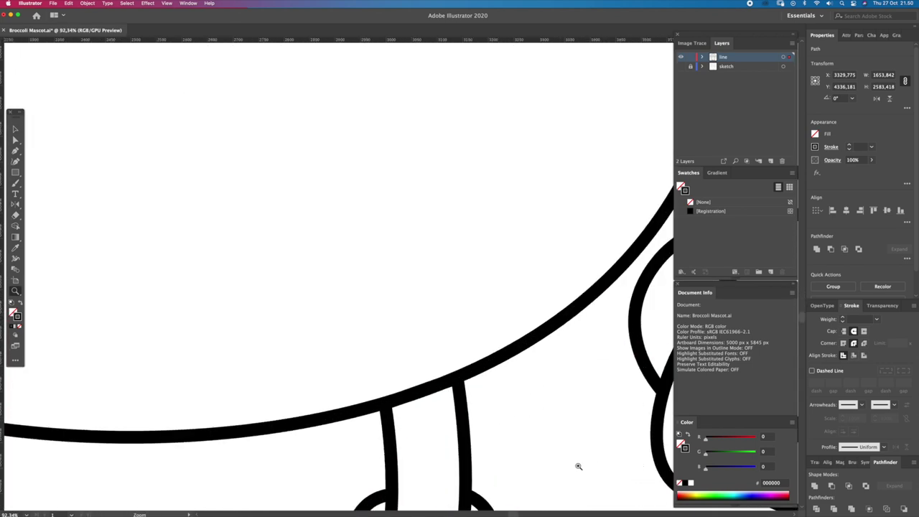
pyautogui.keyDown('alt'); pyautogui.click(529, 421); pyautogui.keyUp('alt')
pyautogui.click(407, 244)
pyautogui.moveTo(410, 277); pyautogui.dragTo(455, 307)
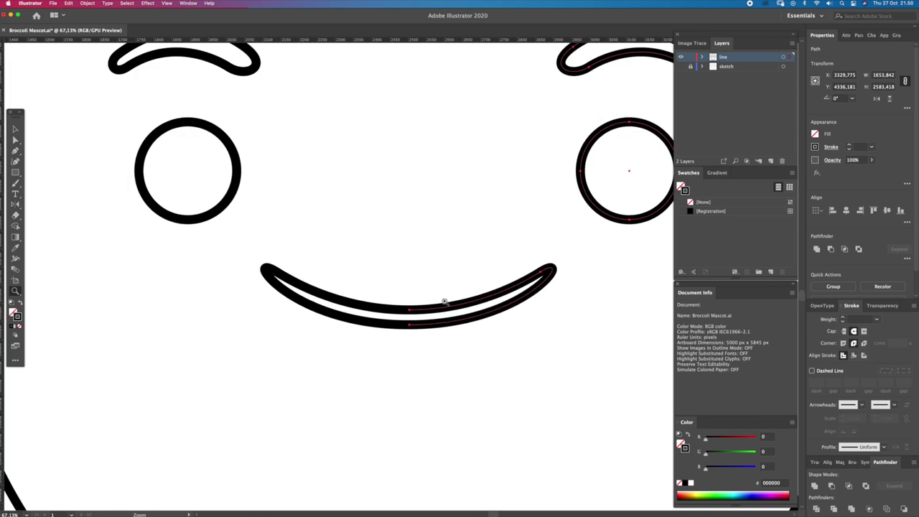
pyautogui.press('a')
pyautogui.click(415, 318)
pyautogui.click(408, 325)
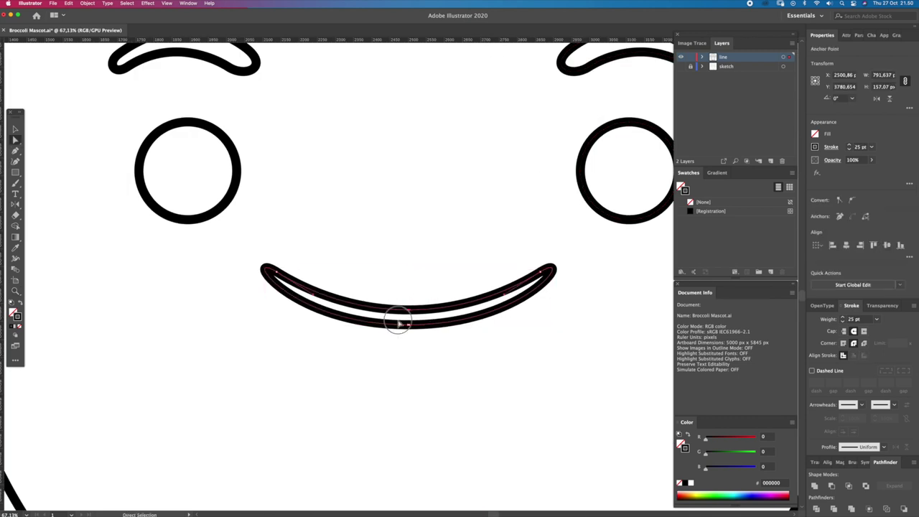
pyautogui.click(530, 311)
# Zoom out to the face and body and make the sketch layer visible again.
pyautogui.press('z')
pyautogui.keyDown('alt'); pyautogui.click(518, 305); pyautogui.keyUp('alt')
pyautogui.keyDown('alt'); pyautogui.click(519, 305); pyautogui.keyUp('alt')
pyautogui.click(681, 66)
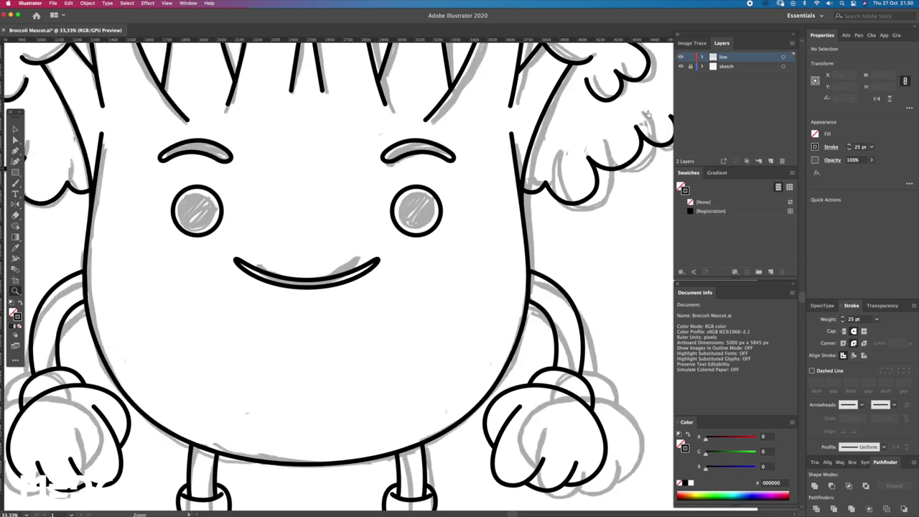
# Hide the sketch layer and centre the whole mascot in view.
pyautogui.press('z')
pyautogui.moveTo(441, 265); pyautogui.dragTo(435, 264)
pyautogui.click(726, 67)
pyautogui.click(681, 66)
pyautogui.scroll(3, 551, 232)
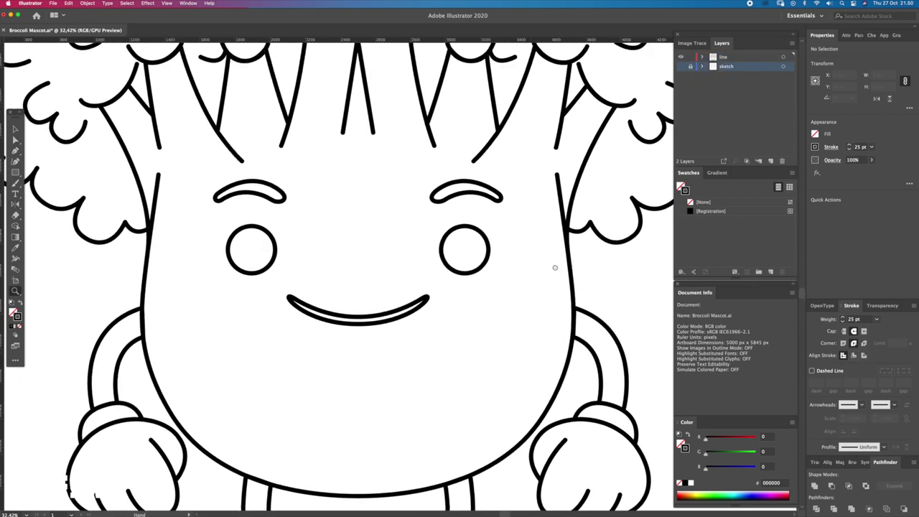
pyautogui.scroll(-2, 555, 267)
pyautogui.scroll(-1, 493, 251)
pyautogui.scroll(-1, 484, 246)
pyautogui.scroll(-2, 528, 263)
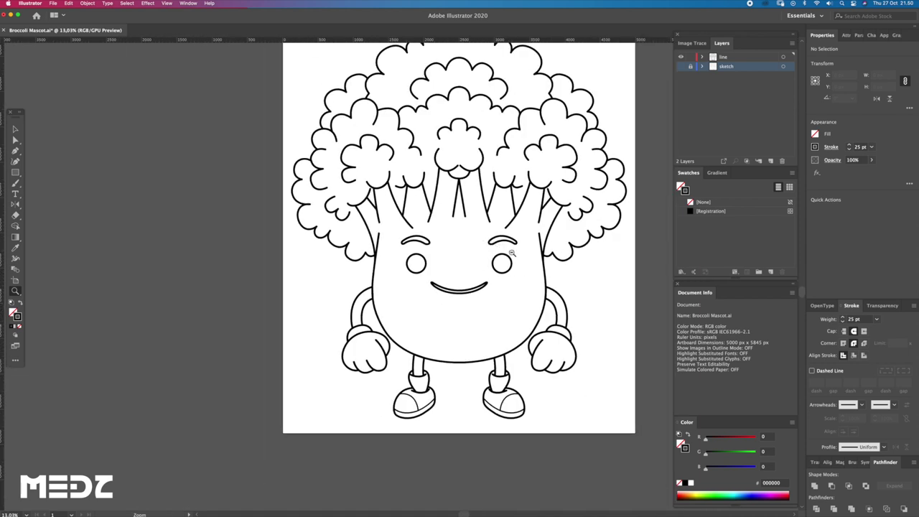
pyautogui.moveTo(512, 253); pyautogui.dragTo(508, 287)
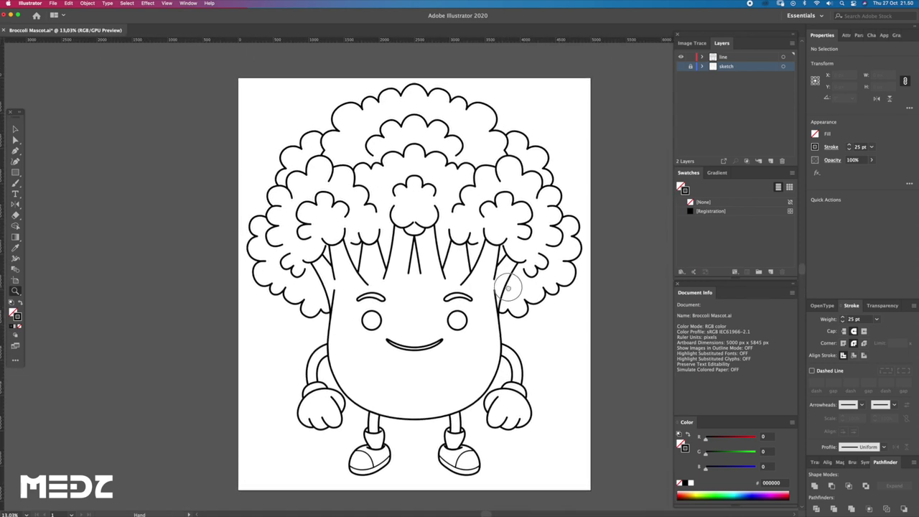
# Duplicate the line layer into a new 'line copy' layer and select it.
pyautogui.scroll(1, 508, 287)
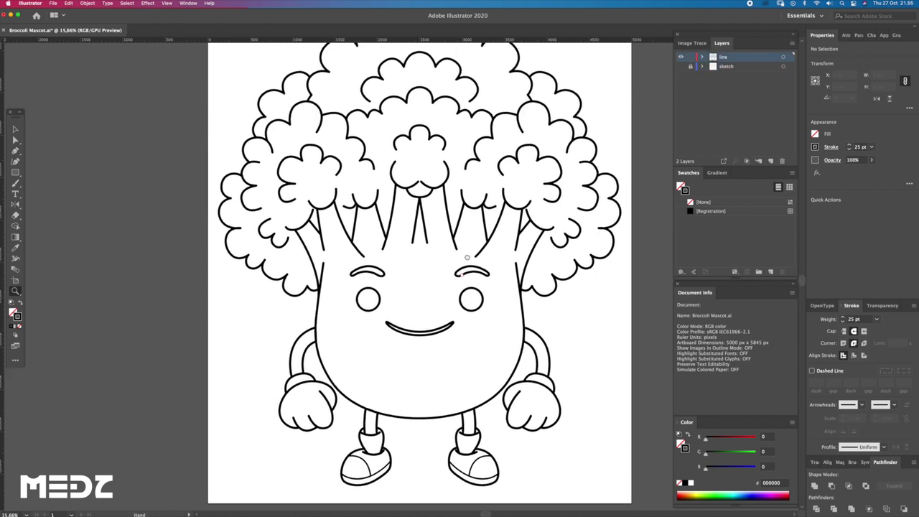
pyautogui.scroll(1, 484, 246)
pyautogui.scroll(1, 502, 269)
pyautogui.scroll(1, 502, 269)
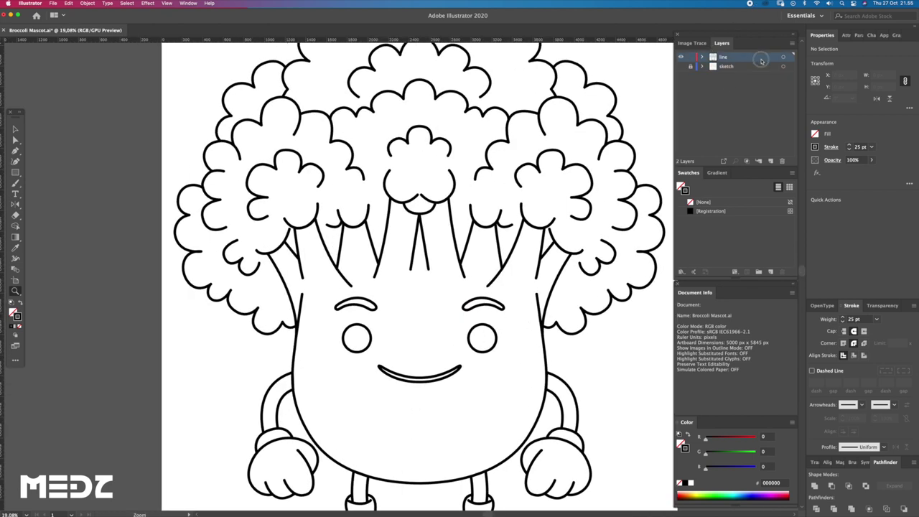
pyautogui.moveTo(762, 61); pyautogui.dragTo(771, 161)
pyautogui.click(730, 57)
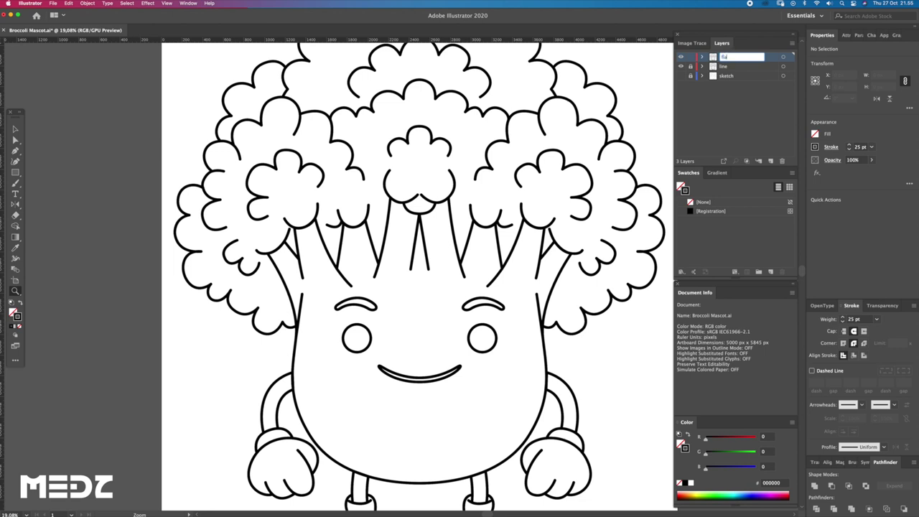
# Turn the outlined eyes, eyebrows and mouth into solid black fills.
pyautogui.press('a')
pyautogui.click(488, 296)
pyautogui.keyDown('shift'); pyautogui.click(352, 295); pyautogui.keyUp('shift')
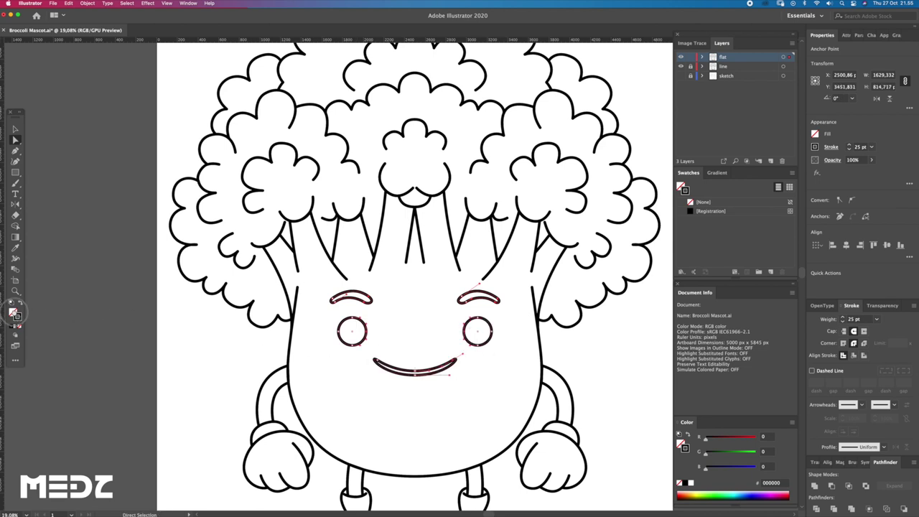
pyautogui.click(19, 304)
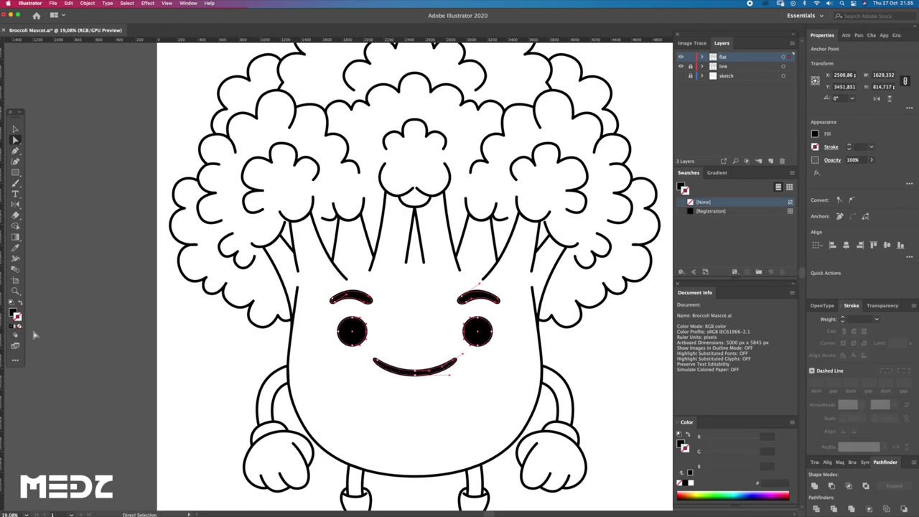
# Lasso-select the face features again, then clear the selection.
pyautogui.hotkey('ctrl', 'shift', 'a')
pyautogui.press('q')
pyautogui.moveTo(363, 305)
pyautogui.mouseDown()
pyautogui.moveTo(478, 331)
pyautogui.moveTo(377, 370)
pyautogui.moveTo(341, 357)
pyautogui.mouseUp()
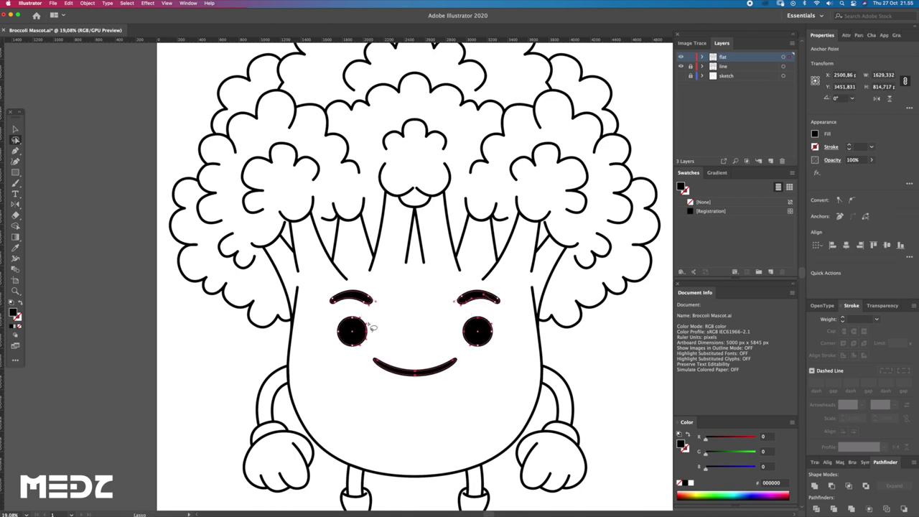
pyautogui.scroll(3, 444, 341)
pyautogui.press('v')
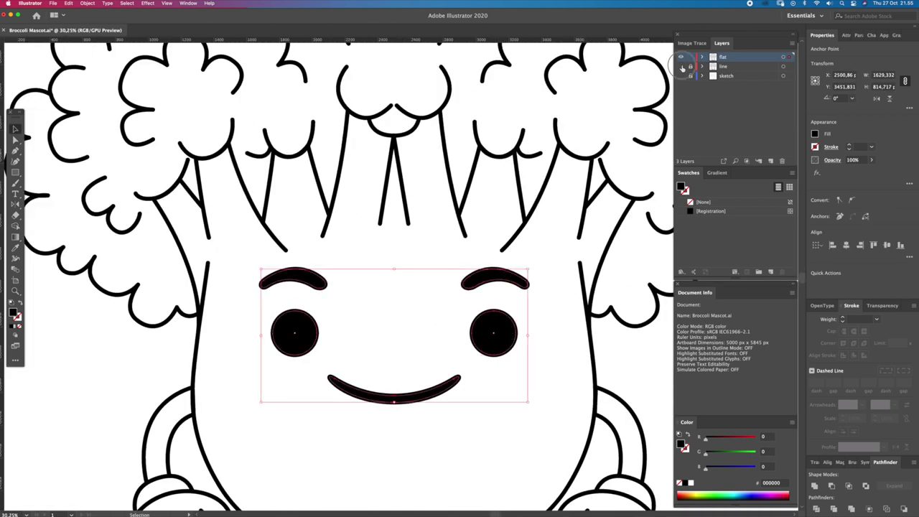
pyautogui.click(530, 251)
# Zoom in on the left eye and set the fill colour to white.
pyautogui.press('z')
pyautogui.scroll(-2, 495, 326)
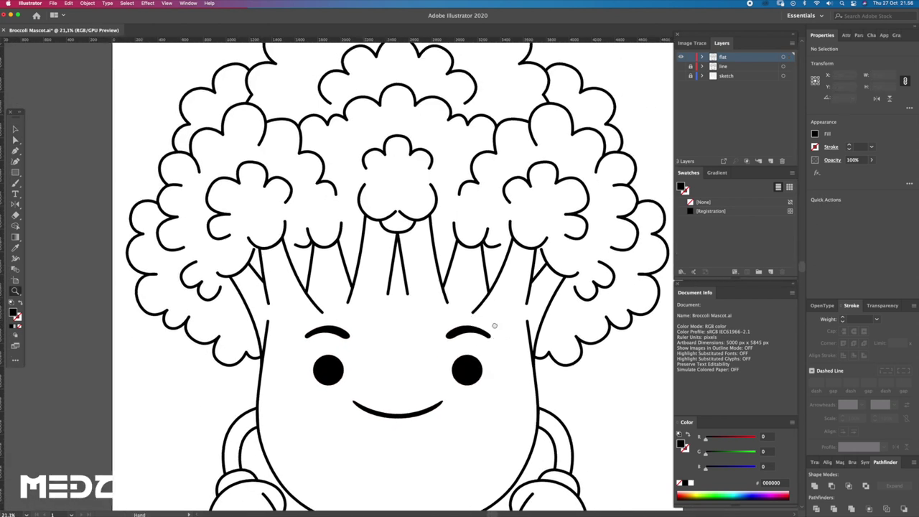
pyautogui.scroll(-2, 473, 331)
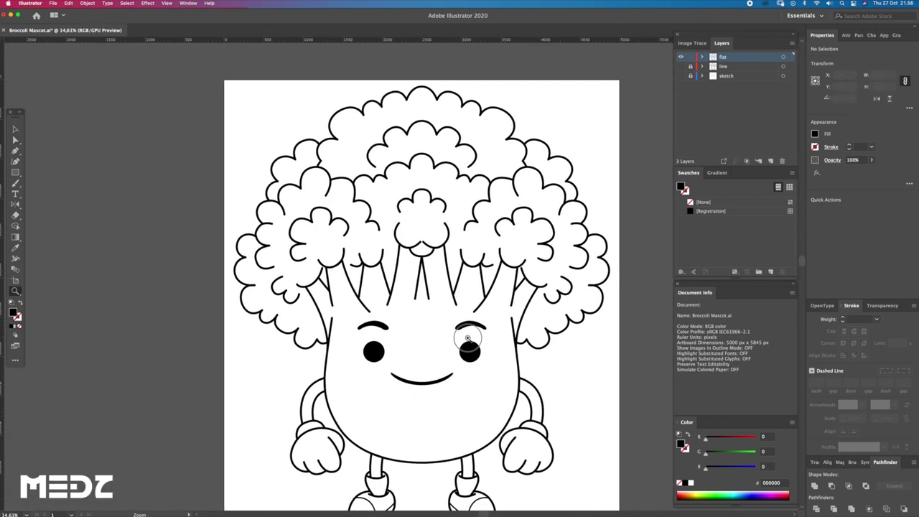
pyautogui.scroll(4, 467, 338)
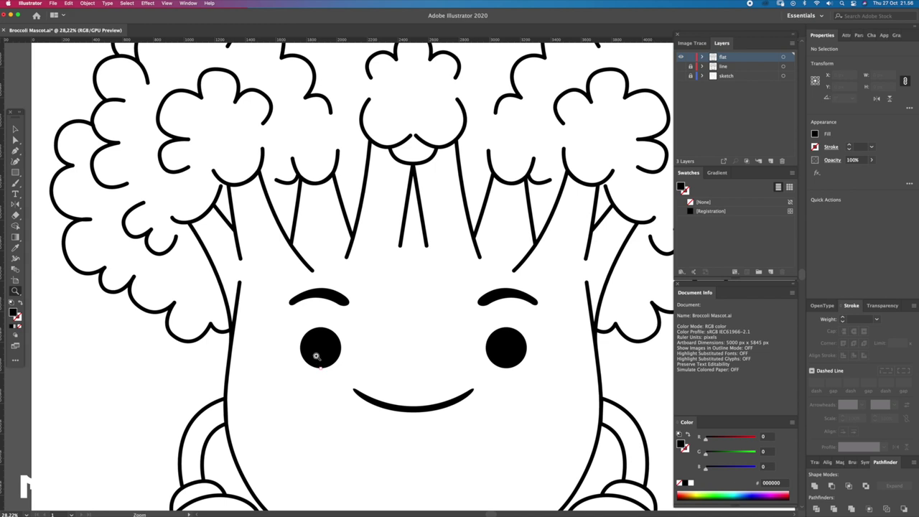
pyautogui.moveTo(316, 357); pyautogui.dragTo(420, 388)
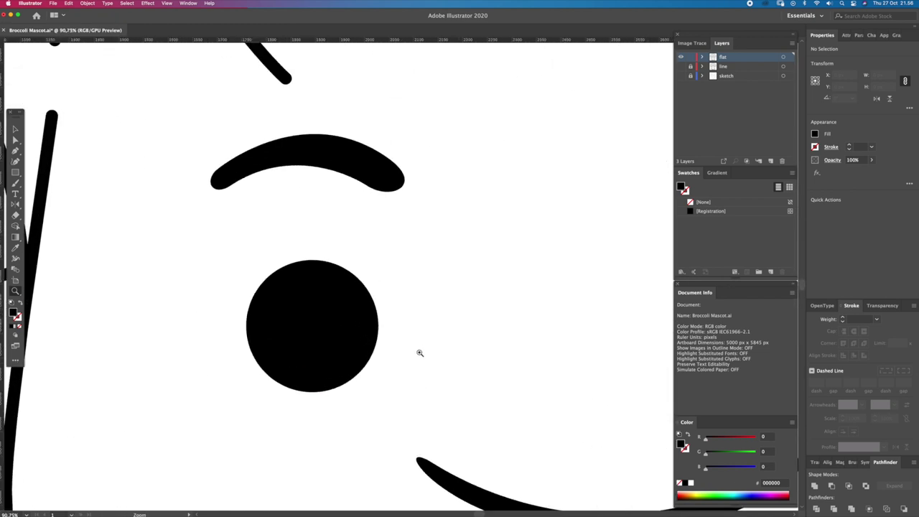
pyautogui.click(257, 253)
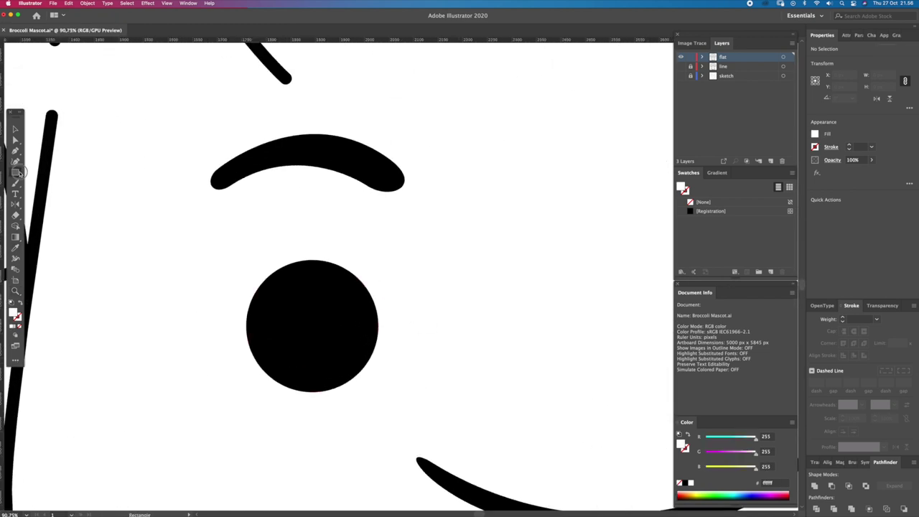
# Draw a white circle in the left eye plus a tiny shrunken copy as a sparkle.
pyautogui.moveTo(21, 172); pyautogui.dragTo(51, 185)
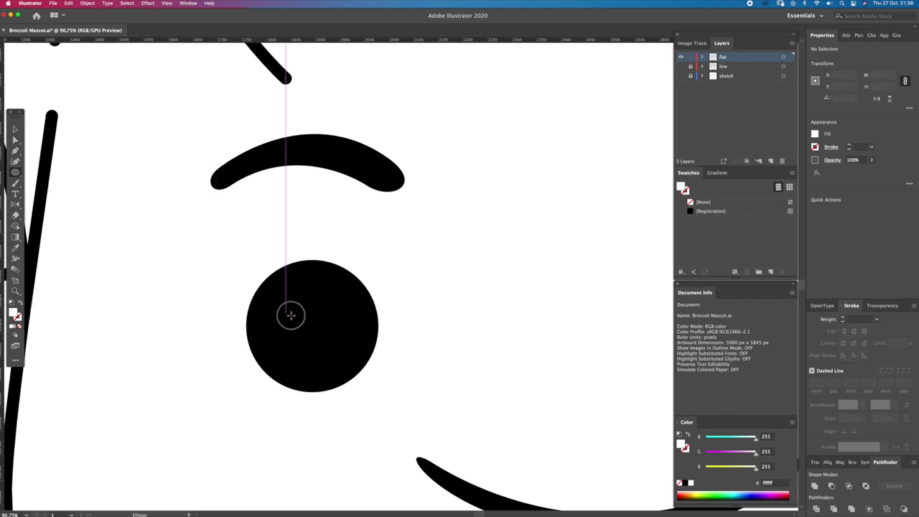
pyautogui.moveTo(291, 315); pyautogui.dragTo(320, 345)
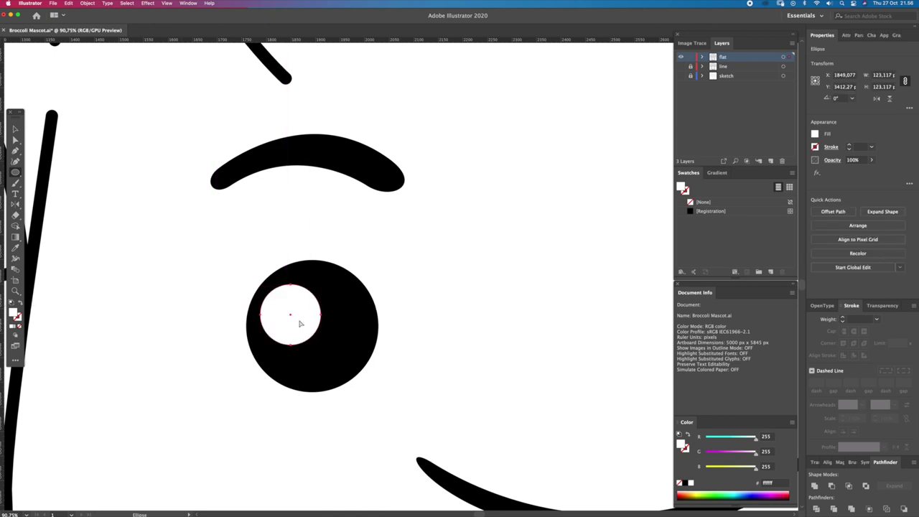
pyautogui.scroll(2, 335, 335)
pyautogui.moveTo(316, 336); pyautogui.dragTo(393, 310)
pyautogui.moveTo(405, 251)
pyautogui.mouseDown()
pyautogui.moveTo(369, 285)
pyautogui.moveTo(354, 286)
pyautogui.moveTo(366, 276)
pyautogui.mouseUp()
# Group the two white highlights and enlarge the large circle slightly.
pyautogui.keyDown('shift'); pyautogui.click(304, 309); pyautogui.keyUp('shift')
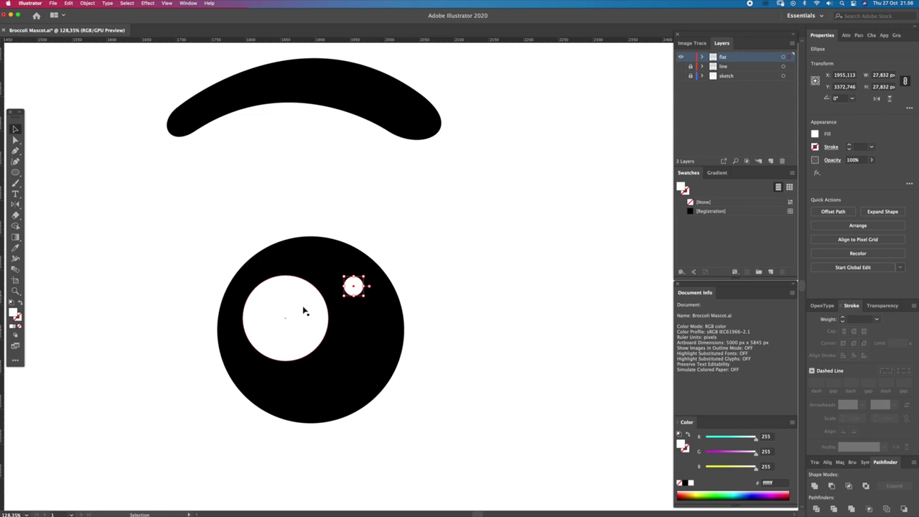
pyautogui.press('a')
pyautogui.click(379, 231)
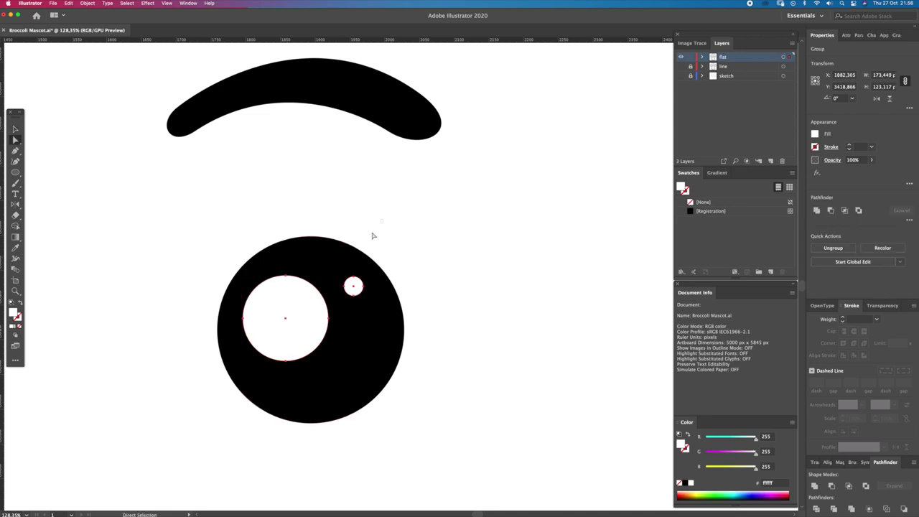
pyautogui.click(327, 305)
pyautogui.moveTo(329, 275)
pyautogui.mouseDown()
pyautogui.moveTo(335, 268)
pyautogui.moveTo(357, 285)
pyautogui.mouseUp()
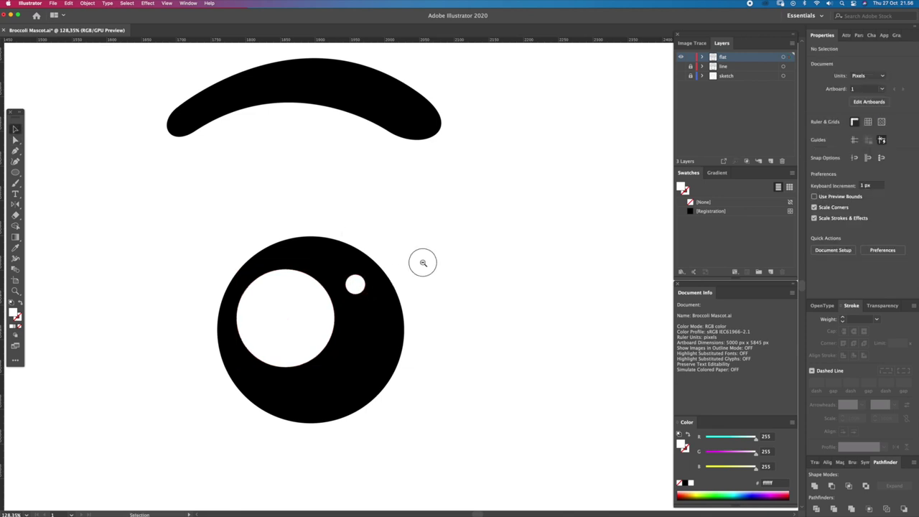
pyautogui.scroll(-5, 427, 261)
# Copy the finished highlighted left eye onto the right eye.
pyautogui.moveTo(359, 250)
pyautogui.mouseDown()
pyautogui.moveTo(438, 322)
pyautogui.moveTo(289, 310)
pyautogui.moveTo(543, 303)
pyautogui.mouseUp()
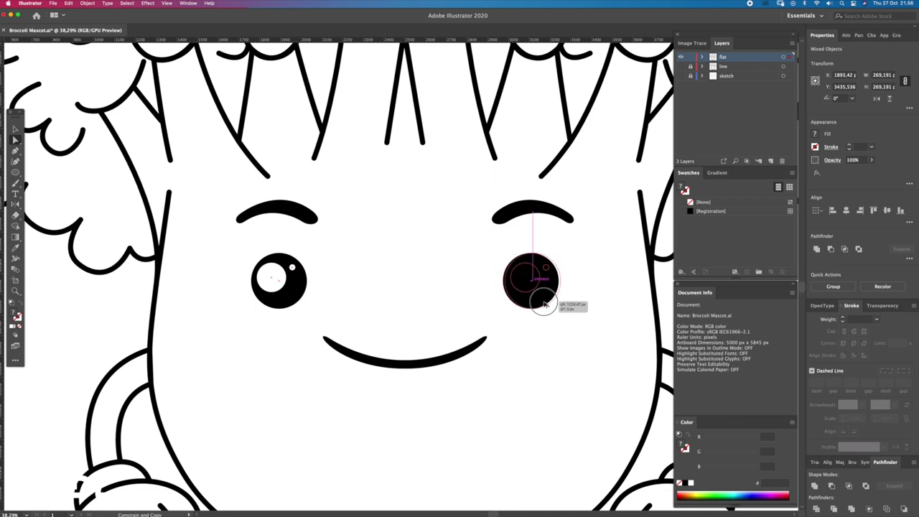
pyautogui.moveTo(543, 303); pyautogui.dragTo(544, 303)
pyautogui.click(550, 293)
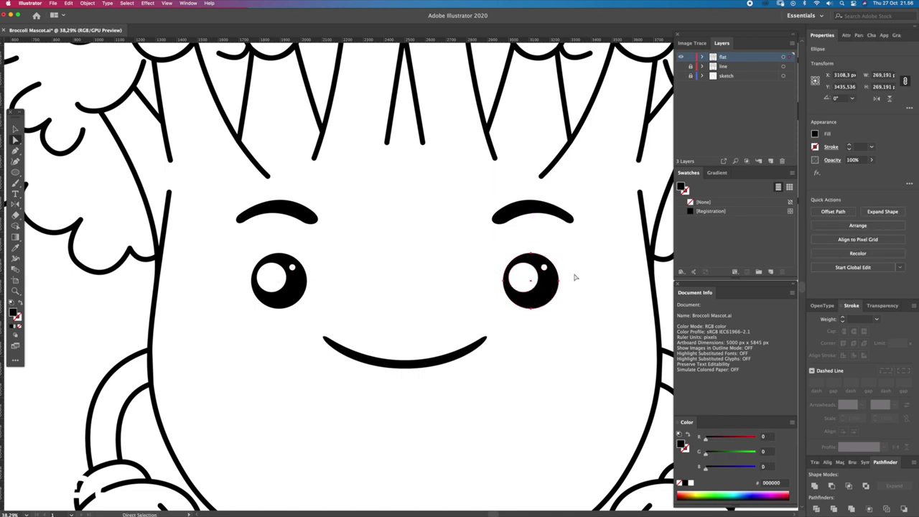
pyautogui.scroll(-1, 517, 276)
pyautogui.press('v')
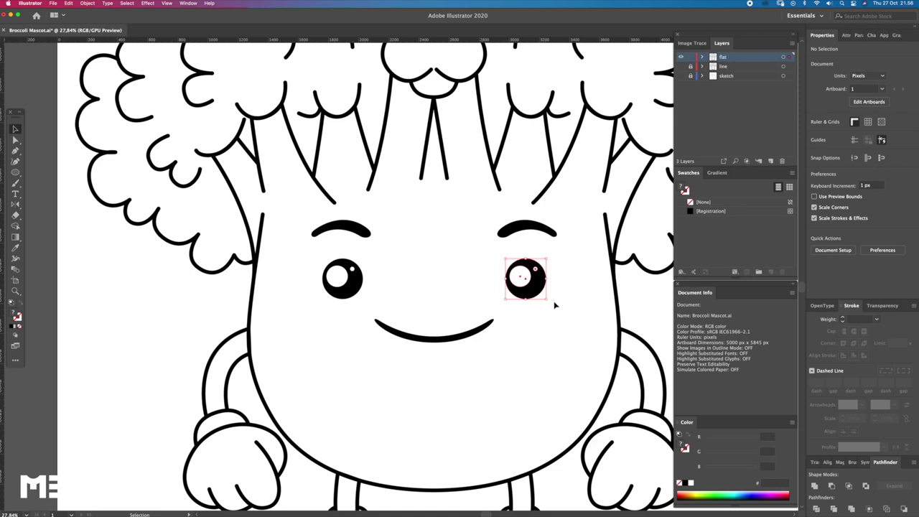
pyautogui.press('a')
pyautogui.moveTo(426, 294); pyautogui.dragTo(430, 322)
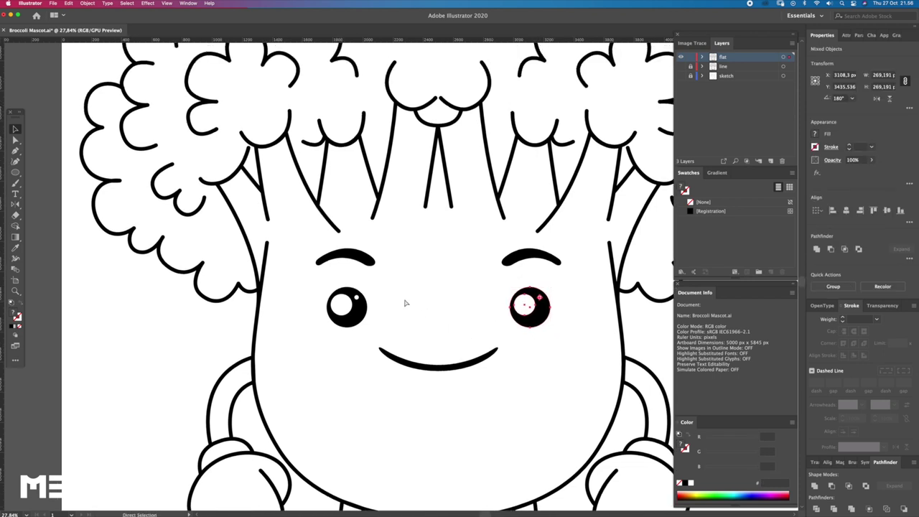
pyautogui.click(437, 319)
pyautogui.scroll(-2, 410, 322)
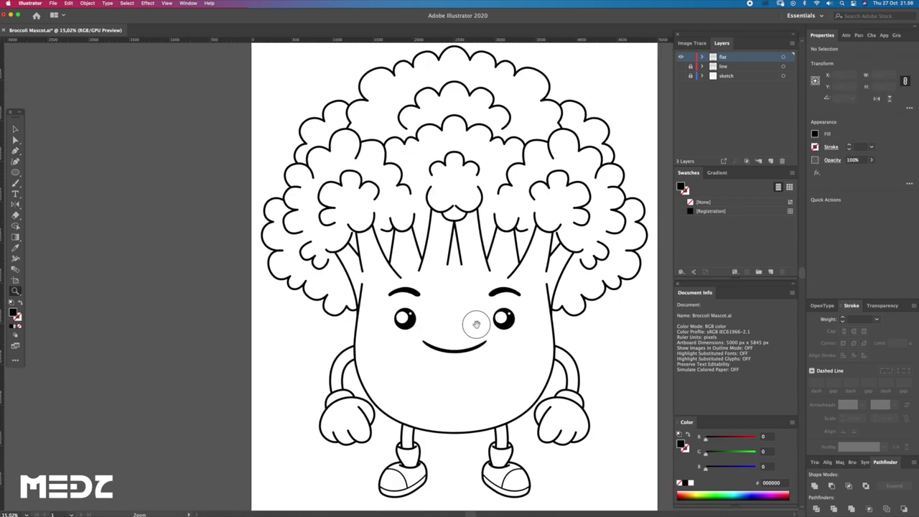
# Zoom around the face, selecting and then deselecting the mouth.
pyautogui.scroll(3, 499, 371)
pyautogui.press('v')
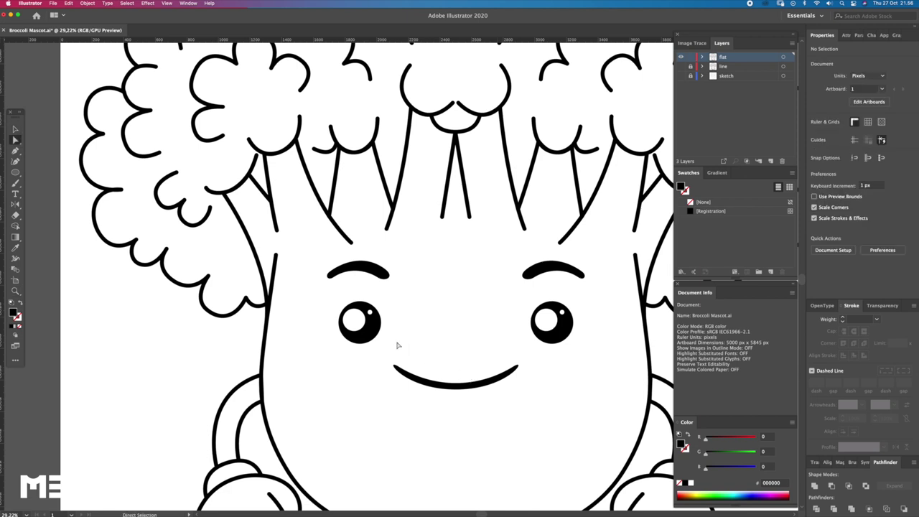
pyautogui.scroll(2, 472, 385)
pyautogui.press('z')
pyautogui.keyDown('ctrl'); pyautogui.click(499, 378); pyautogui.keyUp('ctrl')
pyautogui.scroll(-4, 538, 359)
pyautogui.scroll(-2, 500, 359)
pyautogui.press('v')
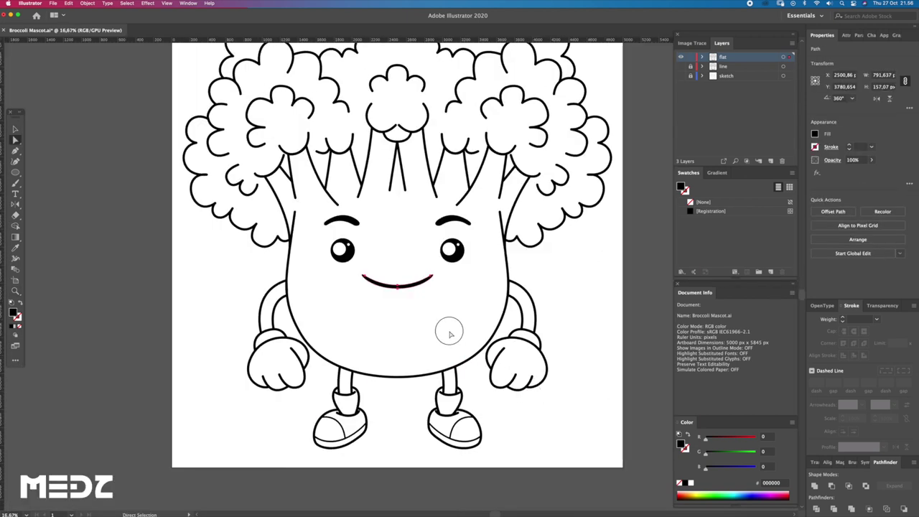
pyautogui.scroll(-1, 431, 294)
pyautogui.click(465, 357)
# Move the eyebrows, eyes and mouth about 178 px lower, with the line layer shown for reference.
pyautogui.press('z')
pyautogui.scroll(-3, 470, 306)
pyautogui.scroll(4, 522, 349)
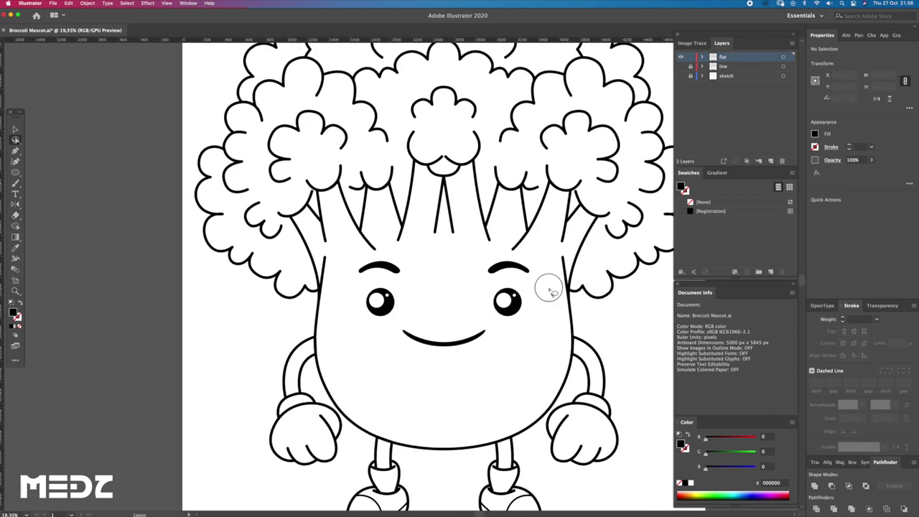
pyautogui.moveTo(548, 288); pyautogui.dragTo(539, 287)
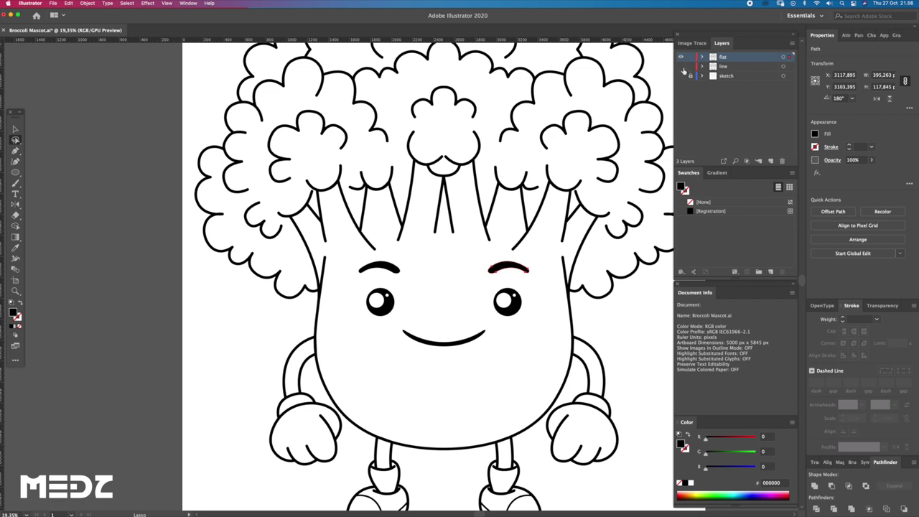
pyautogui.click(681, 66)
pyautogui.moveTo(546, 276); pyautogui.dragTo(528, 316)
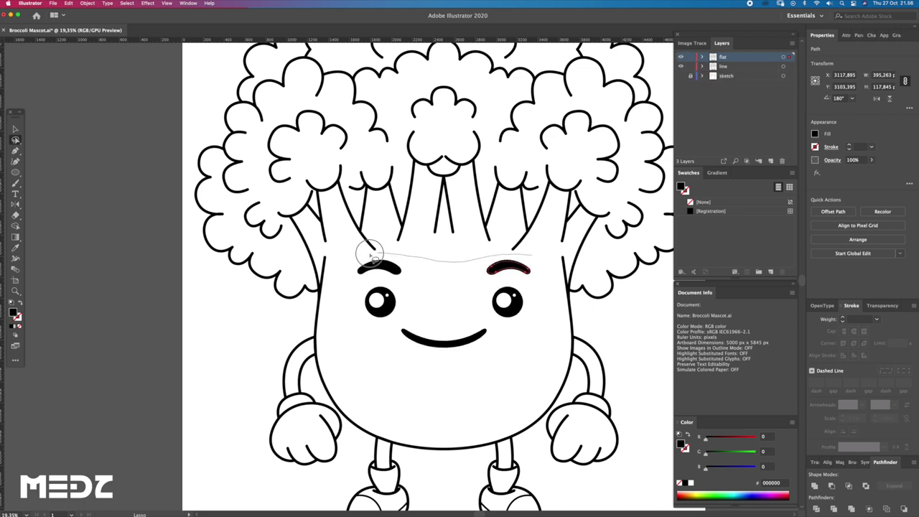
pyautogui.press('v')
pyautogui.moveTo(514, 313); pyautogui.dragTo(516, 331)
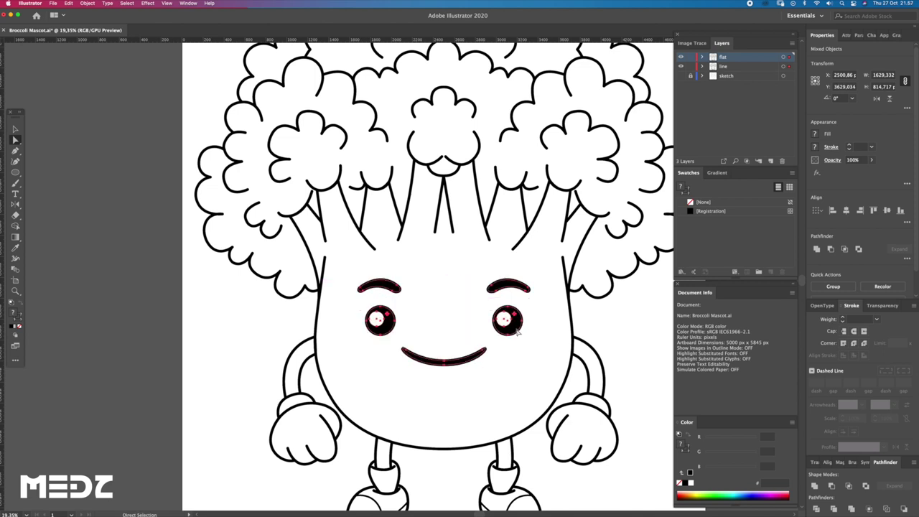
pyautogui.click(544, 318)
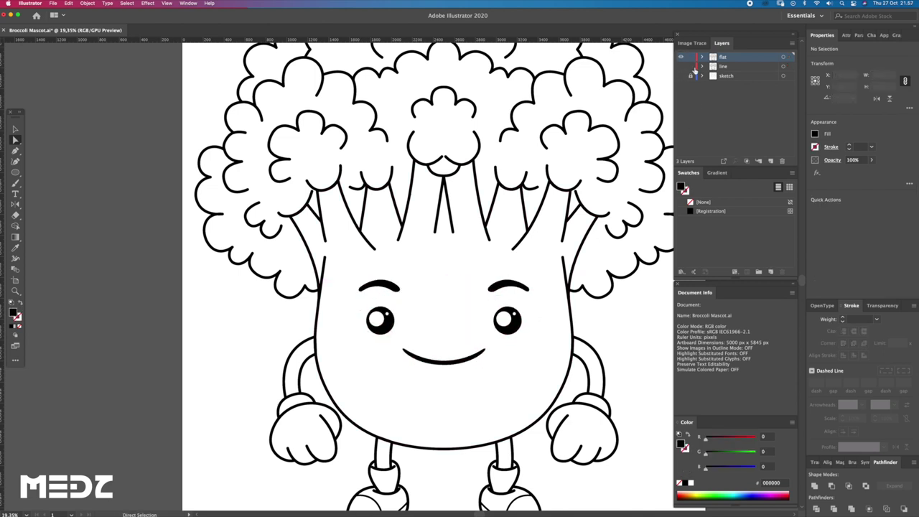
pyautogui.press('z')
pyautogui.moveTo(534, 324)
pyautogui.mouseDown()
pyautogui.moveTo(518, 287)
pyautogui.moveTo(591, 355)
pyautogui.moveTo(548, 363)
pyautogui.moveTo(545, 313)
pyautogui.moveTo(569, 312)
pyautogui.moveTo(525, 319)
pyautogui.mouseUp()
# Fill the stalk body with a bright yellow-green from the Color Picker.
pyautogui.press('a')
pyautogui.click(506, 317)
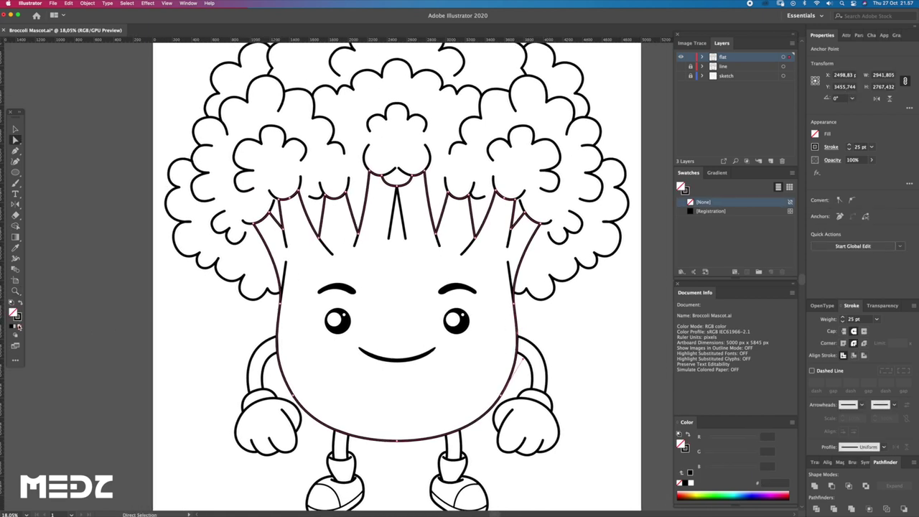
pyautogui.doubleClick(17, 316)
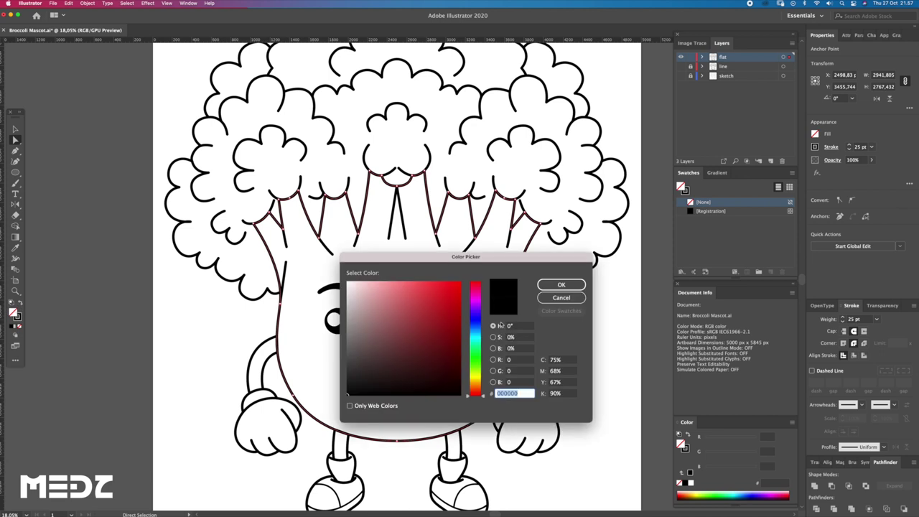
pyautogui.moveTo(481, 369); pyautogui.dragTo(480, 359)
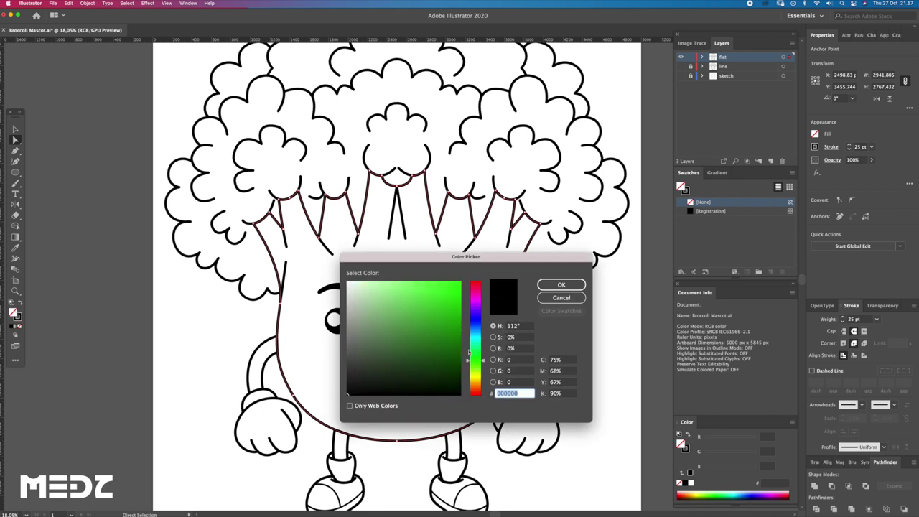
pyautogui.click(412, 284)
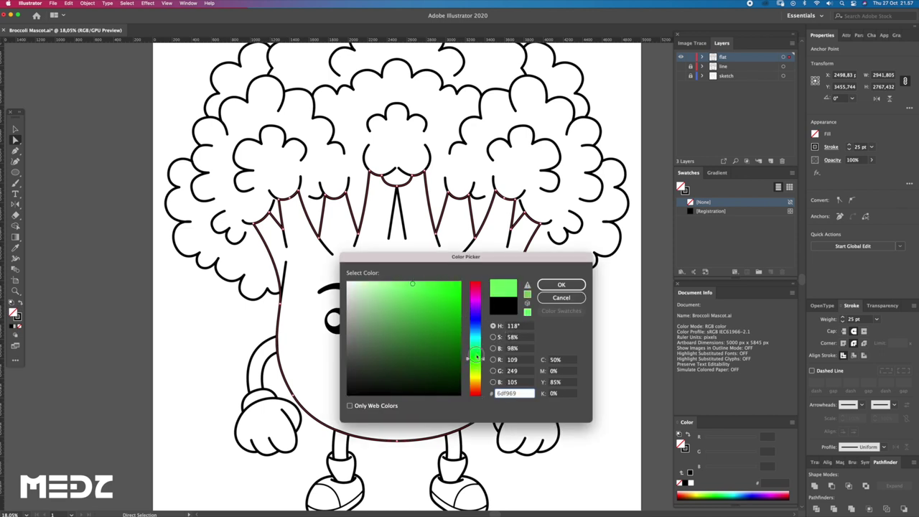
pyautogui.moveTo(477, 351); pyautogui.dragTo(477, 367)
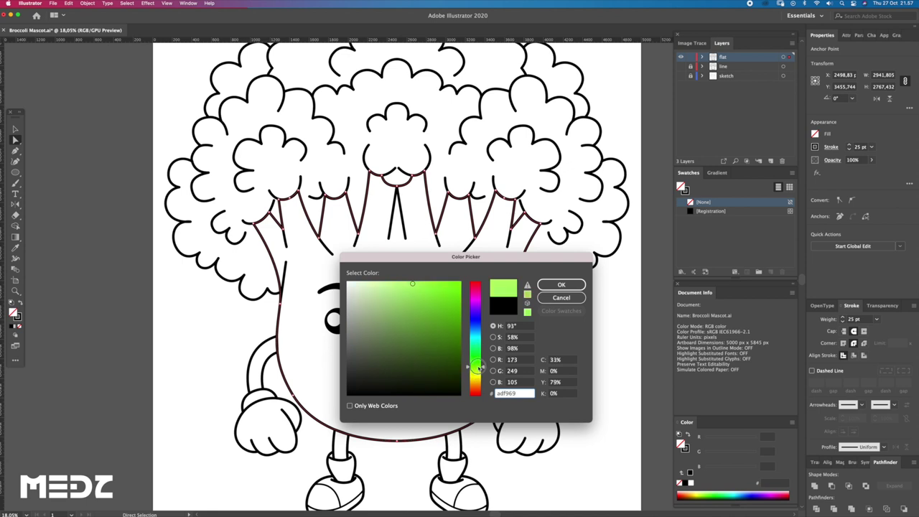
pyautogui.click(442, 290)
pyautogui.click(477, 373)
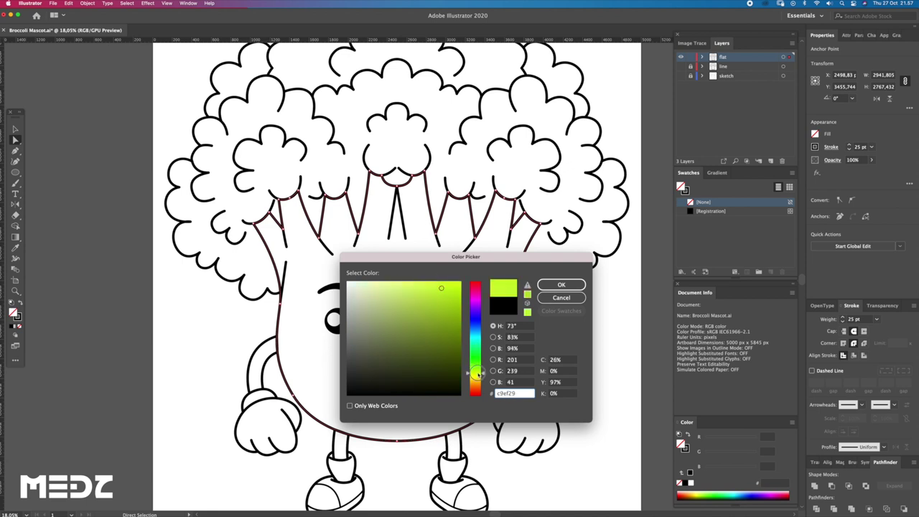
pyautogui.click(556, 287)
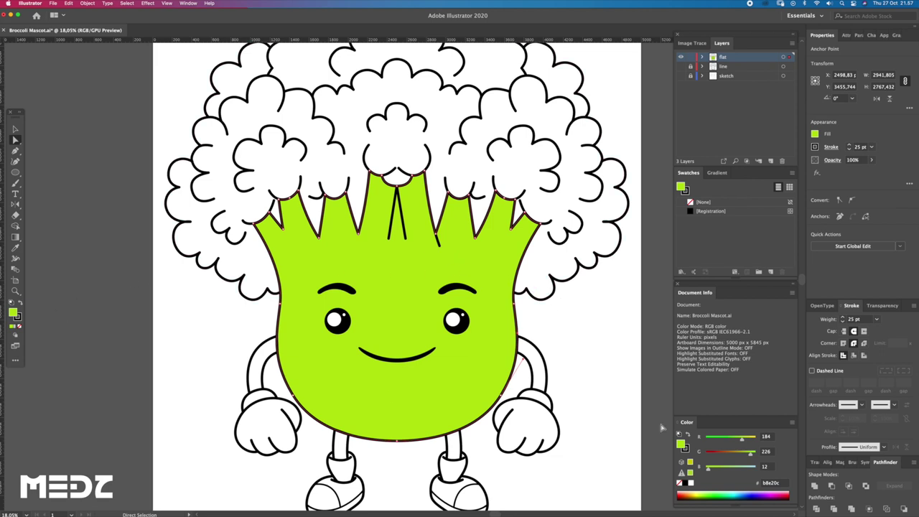
# Nudge the stalk green more yellow to #8bca0c and set its stroke to None.
pyautogui.moveTo(732, 440); pyautogui.dragTo(745, 455)
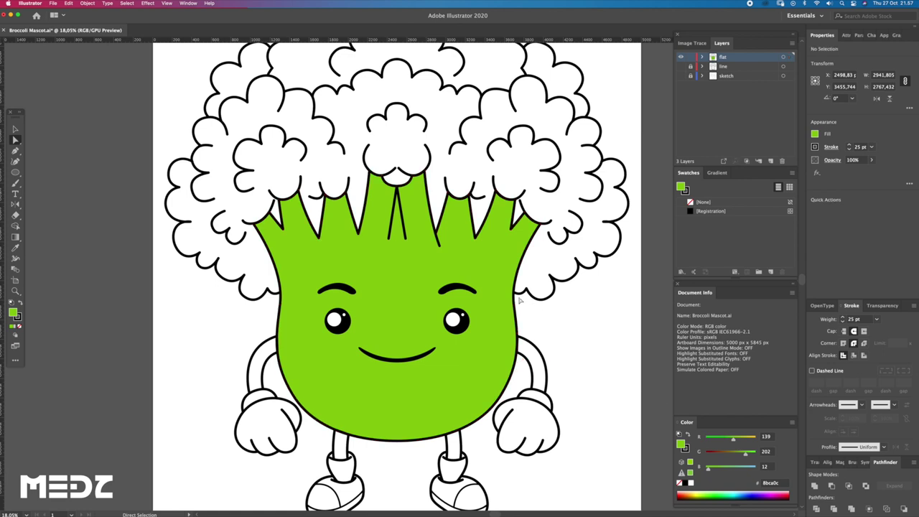
pyautogui.click(18, 317)
pyautogui.click(19, 328)
pyautogui.click(19, 327)
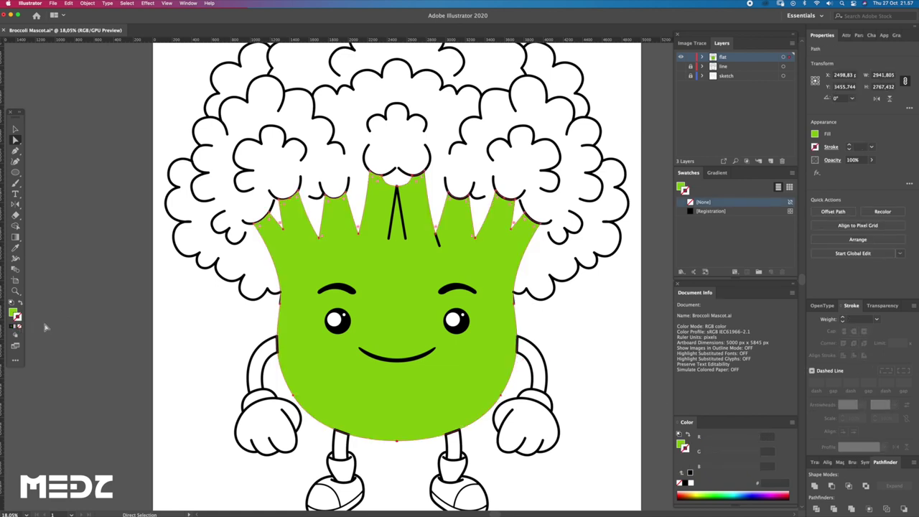
# Select the green stalk shape, dismissing an accidentally opened Save As dialog.
pyautogui.click(154, 319)
pyautogui.press('z')
pyautogui.press('a')
pyautogui.click(515, 272)
pyautogui.hotkey('ctrl', 'a')
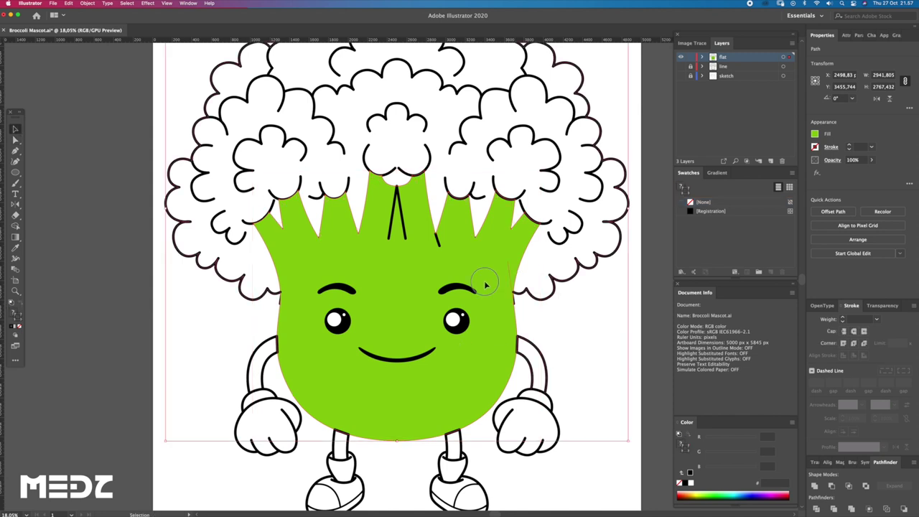
pyautogui.press('v')
pyautogui.click(546, 293)
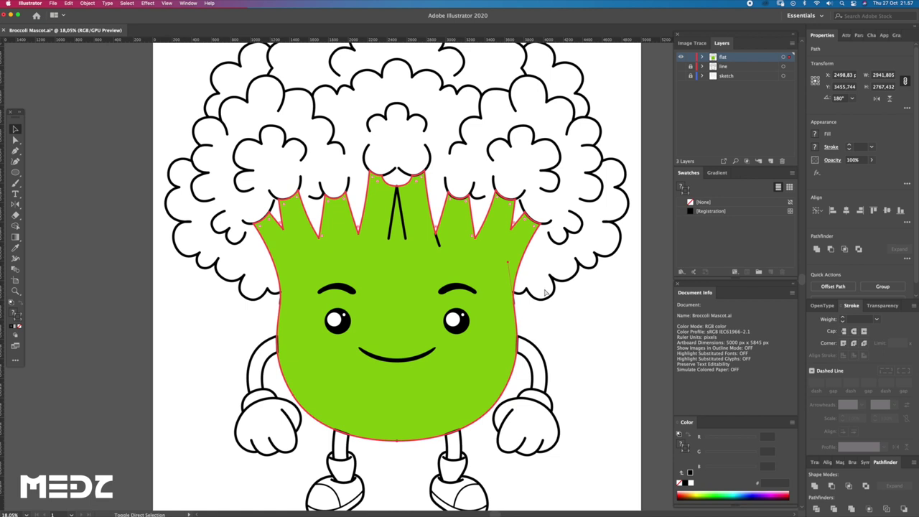
pyautogui.hotkey('ctrl', 'shift', 's')
pyautogui.press('Escape')
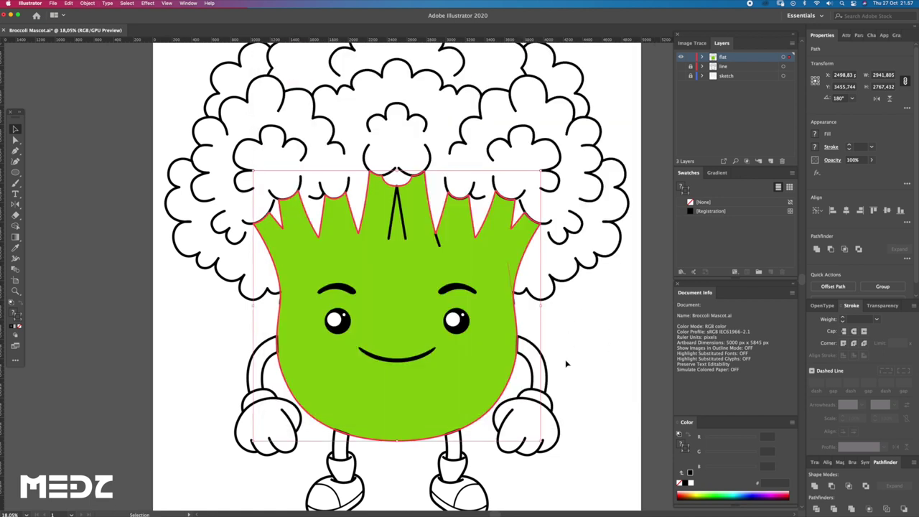
# Direct-select the stalk path while zooming in and out around its top.
pyautogui.click(540, 338)
pyautogui.click(509, 322)
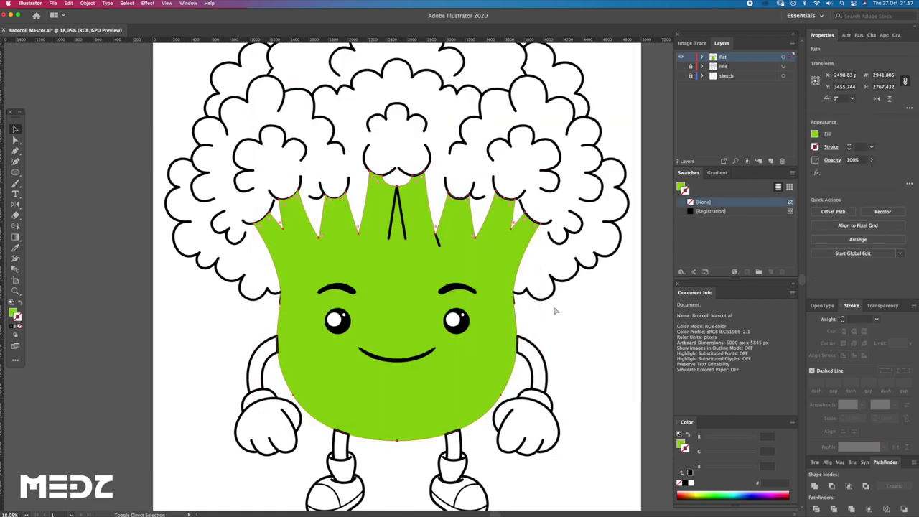
pyautogui.click(579, 314)
pyautogui.press('z')
pyautogui.keyDown('alt'); pyautogui.click(518, 279); pyautogui.keyUp('alt')
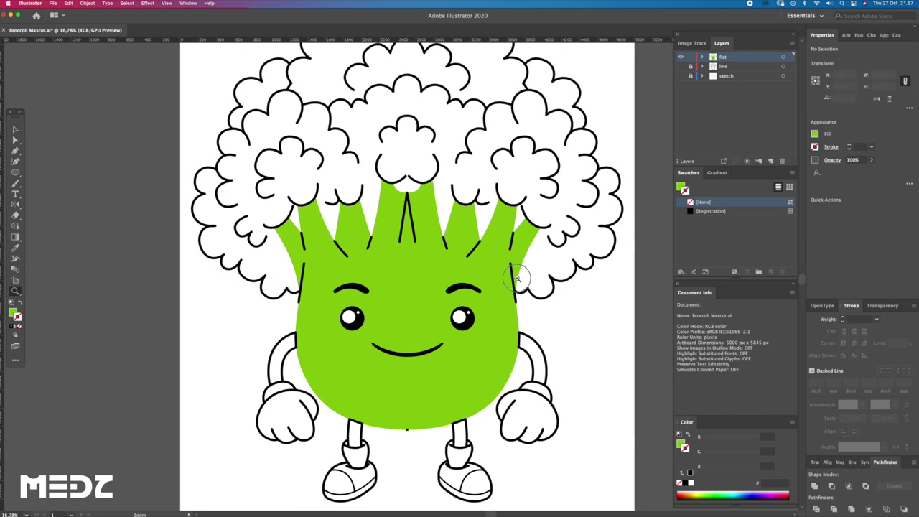
pyautogui.keyDown('alt'); pyautogui.click(518, 278); pyautogui.keyUp('alt')
pyautogui.click(452, 223)
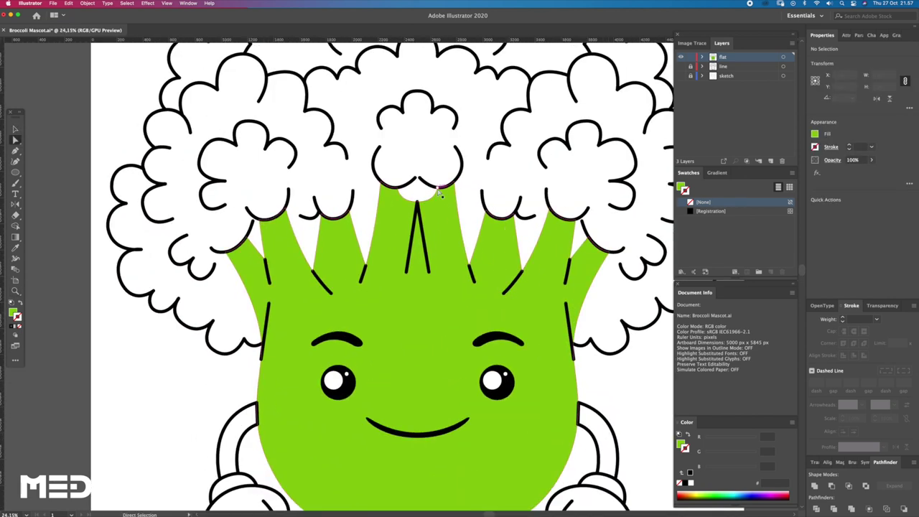
pyautogui.press('a')
pyautogui.click(490, 225)
pyautogui.keyDown('alt'); pyautogui.click(490, 225); pyautogui.keyUp('alt')
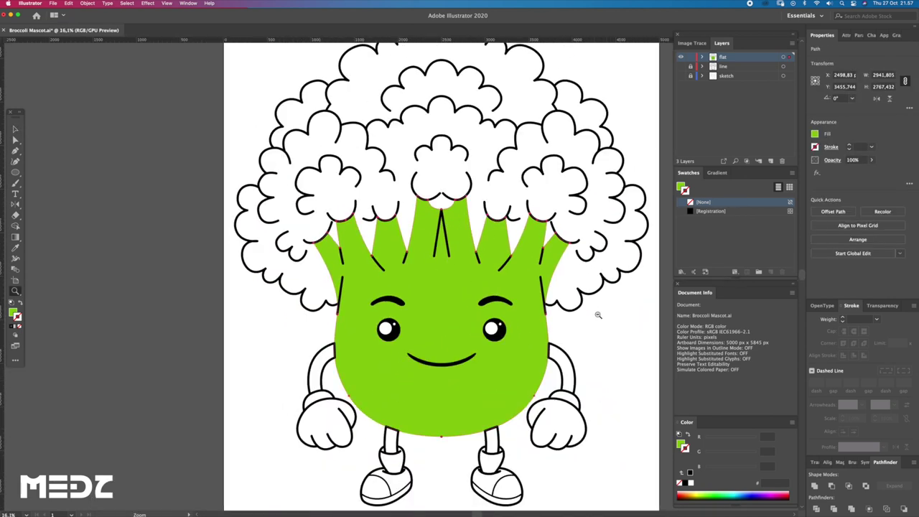
# Give the floret cloud outline a dark green and swap it into the fill.
pyautogui.click(559, 307)
pyautogui.press('v')
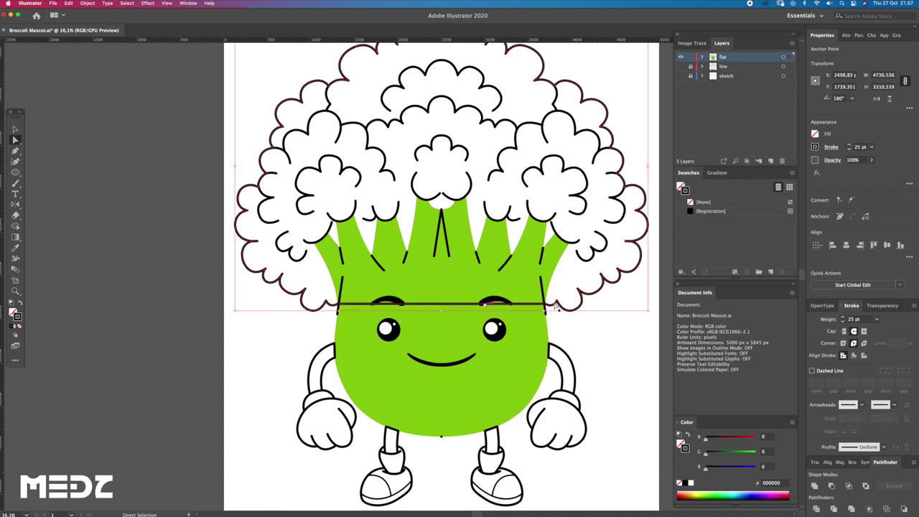
pyautogui.press('a')
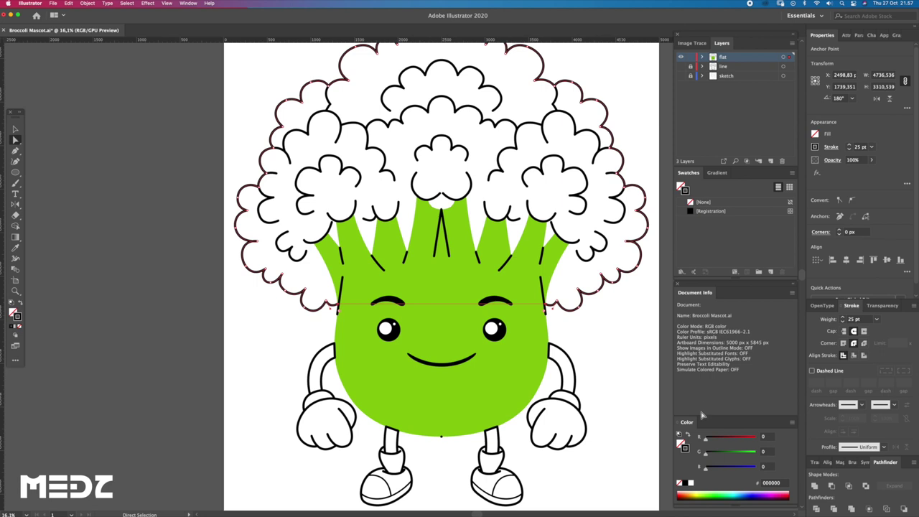
pyautogui.moveTo(707, 454); pyautogui.dragTo(726, 454)
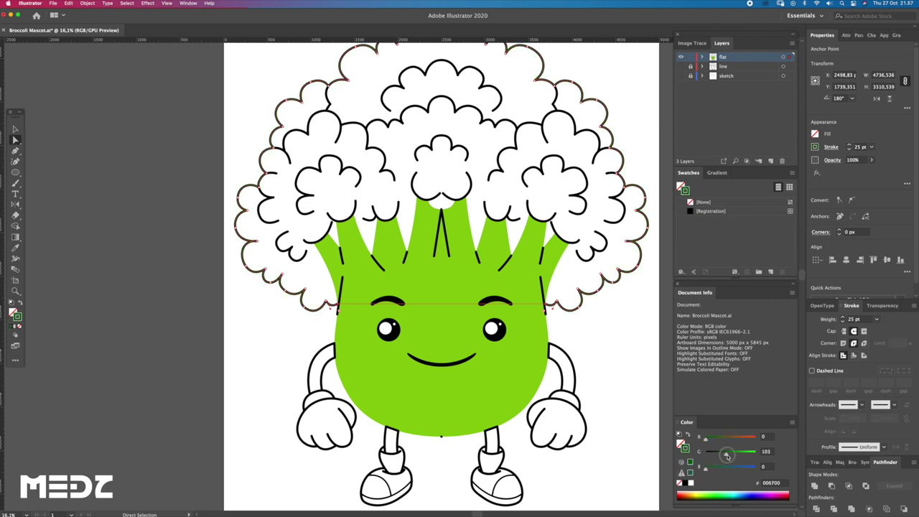
pyautogui.click(19, 304)
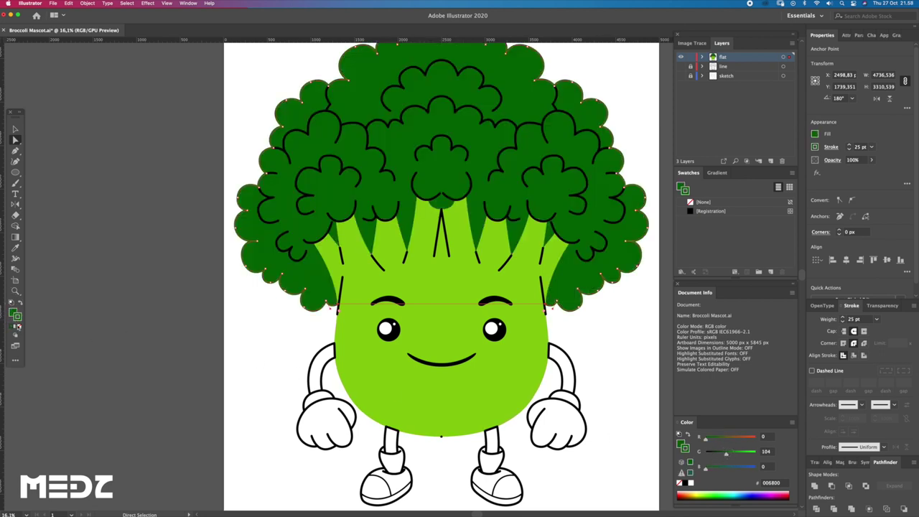
# Adjust the floret cloud fill green to #359800 in the Color panel.
pyautogui.moveTo(508, 228); pyautogui.dragTo(481, 257)
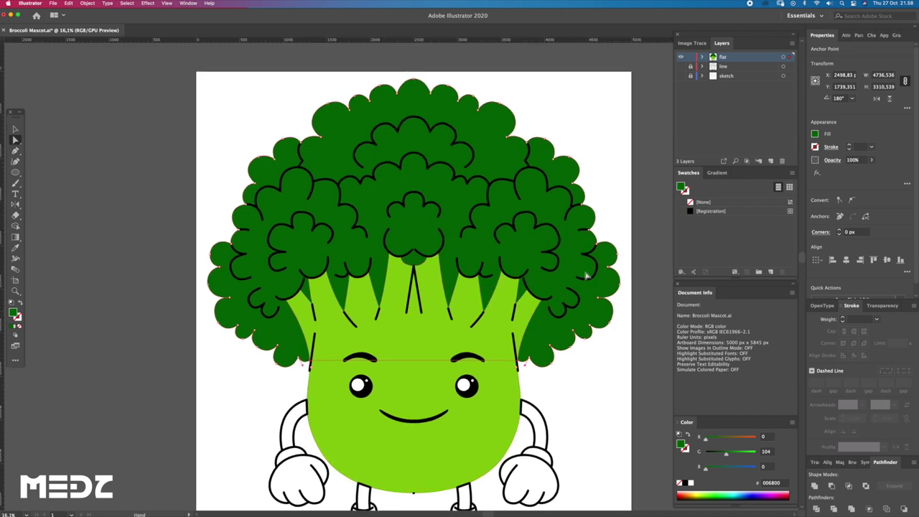
pyautogui.click(612, 277)
pyautogui.moveTo(726, 454)
pyautogui.mouseDown()
pyautogui.moveTo(737, 456)
pyautogui.moveTo(716, 440)
pyautogui.mouseUp()
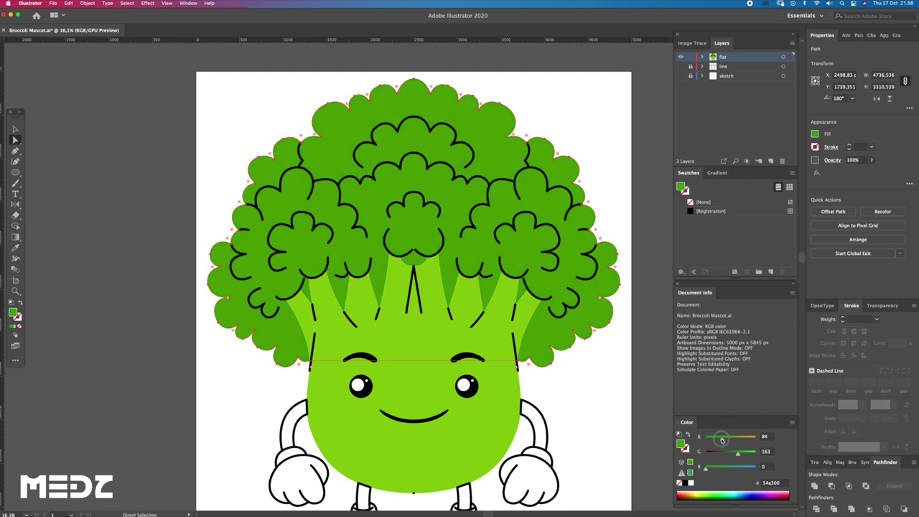
pyautogui.moveTo(739, 454); pyautogui.dragTo(737, 454)
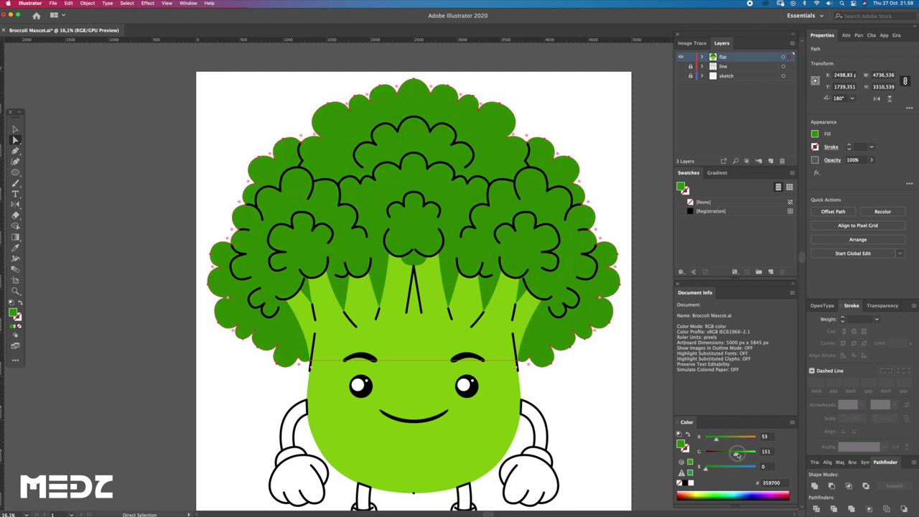
pyautogui.click(604, 379)
# Zoom out and reframe the view on the face and upper body.
pyautogui.press('z')
pyautogui.keyDown('alt'); pyautogui.click(604, 360); pyautogui.keyUp('alt')
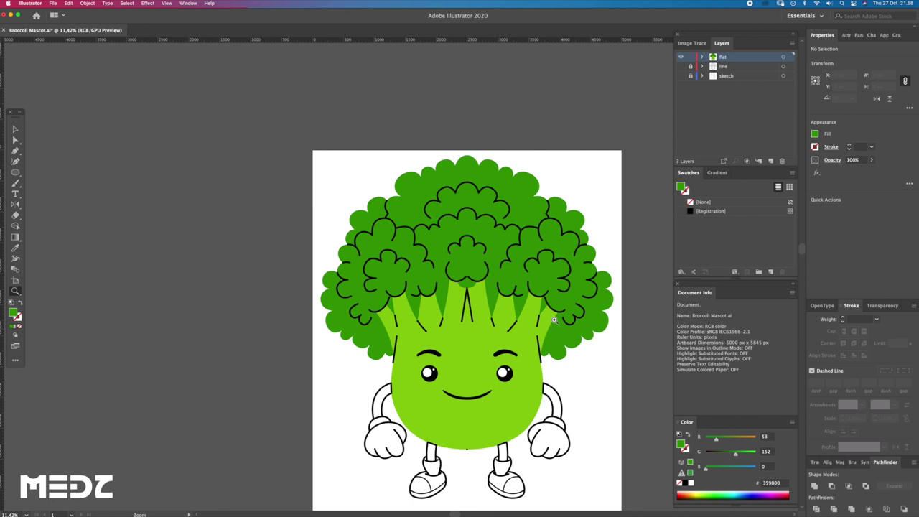
pyautogui.moveTo(607, 356); pyautogui.dragTo(580, 330)
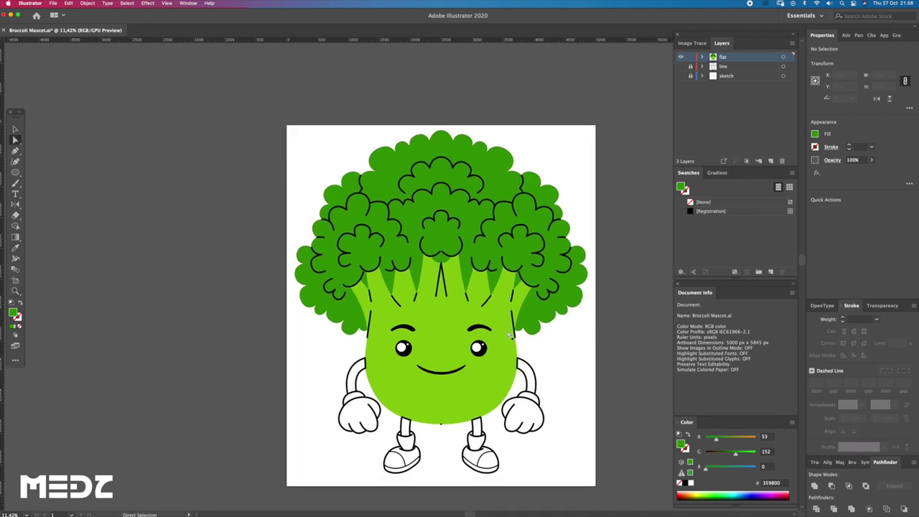
pyautogui.moveTo(467, 369); pyautogui.dragTo(495, 400)
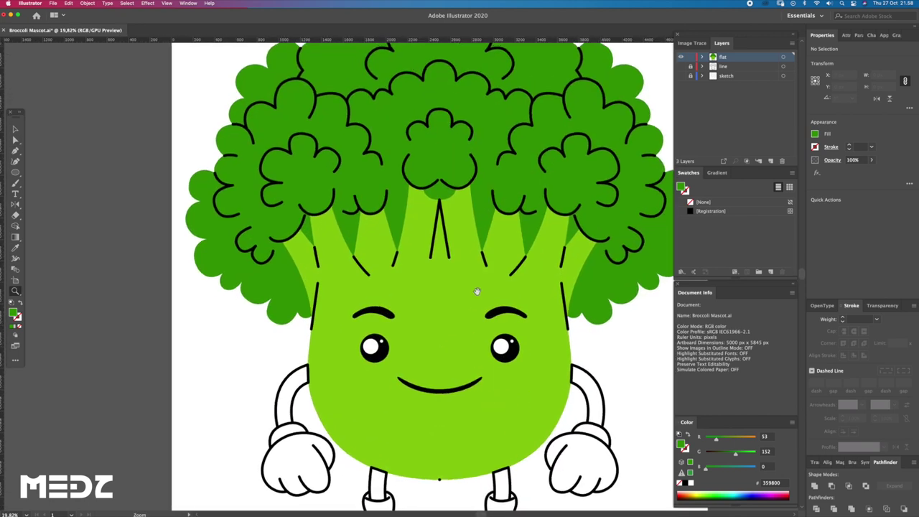
pyautogui.moveTo(476, 292); pyautogui.dragTo(483, 303)
pyautogui.scroll(-2, 483, 303)
pyautogui.scroll(-2, 467, 332)
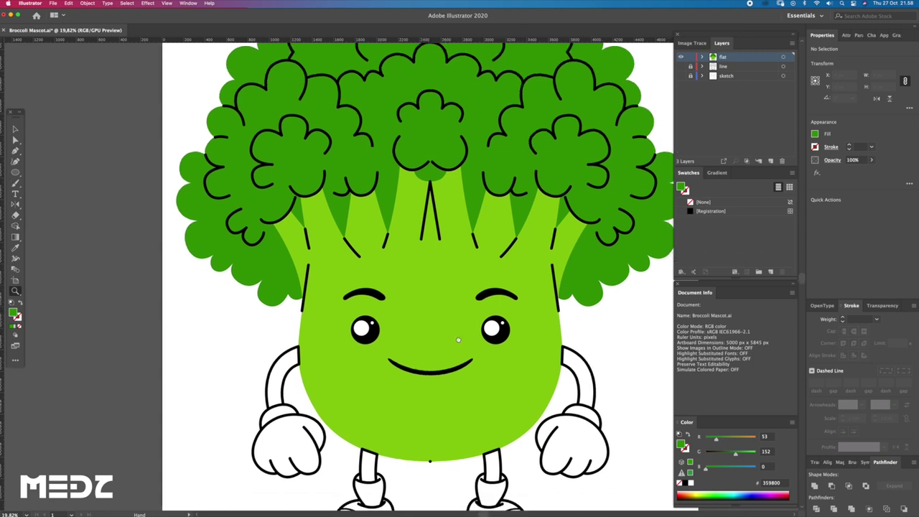
pyautogui.scroll(-2, 450, 330)
# Fill both arms with the floret green, then darken it to #1c6500.
pyautogui.press('a')
pyautogui.click(273, 340)
pyautogui.keyDown('shift'); pyautogui.click(582, 349); pyautogui.keyUp('shift')
pyautogui.press('i')
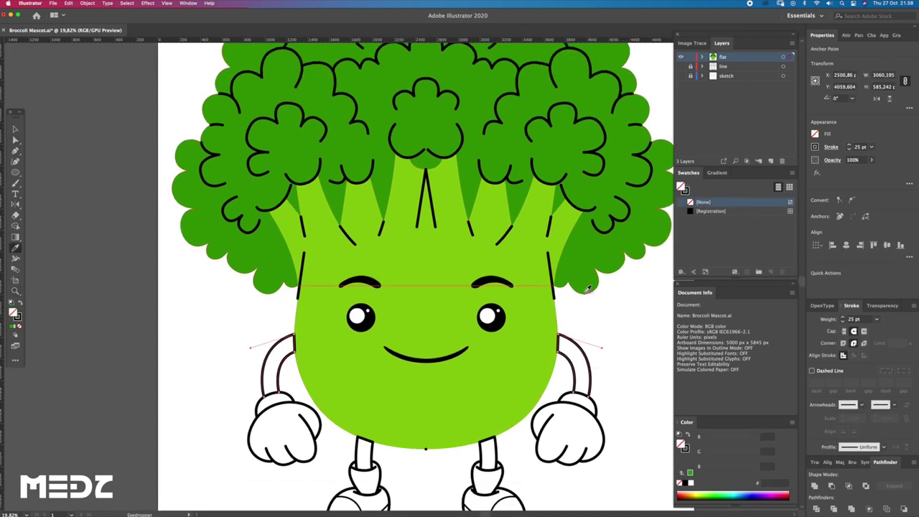
pyautogui.click(588, 281)
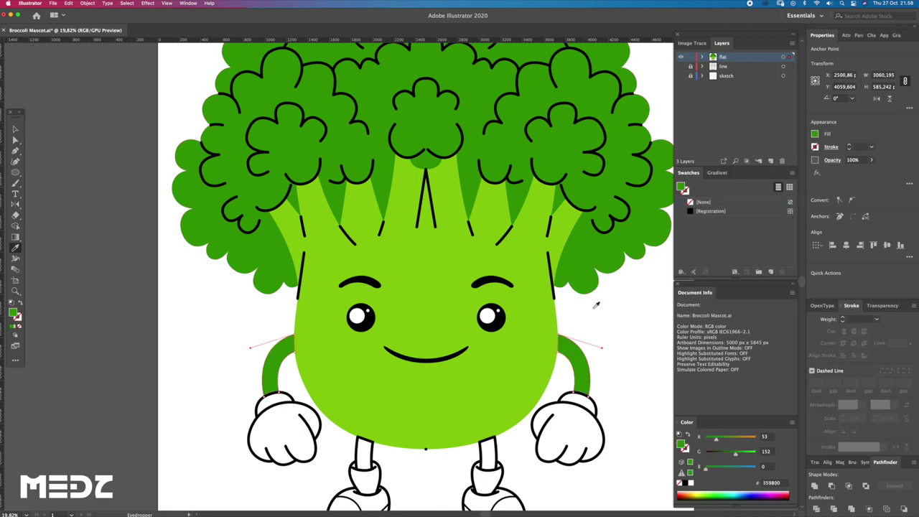
pyautogui.scroll(-3, 596, 305)
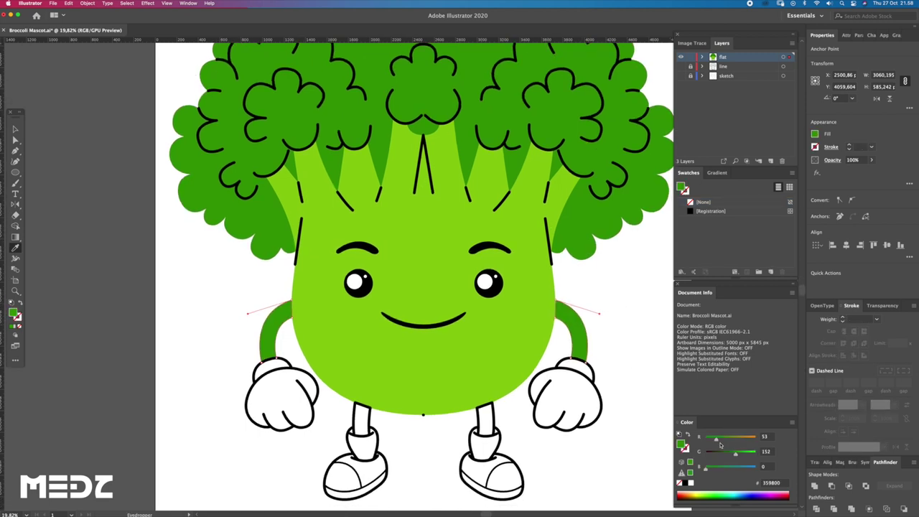
pyautogui.moveTo(734, 456); pyautogui.dragTo(728, 454)
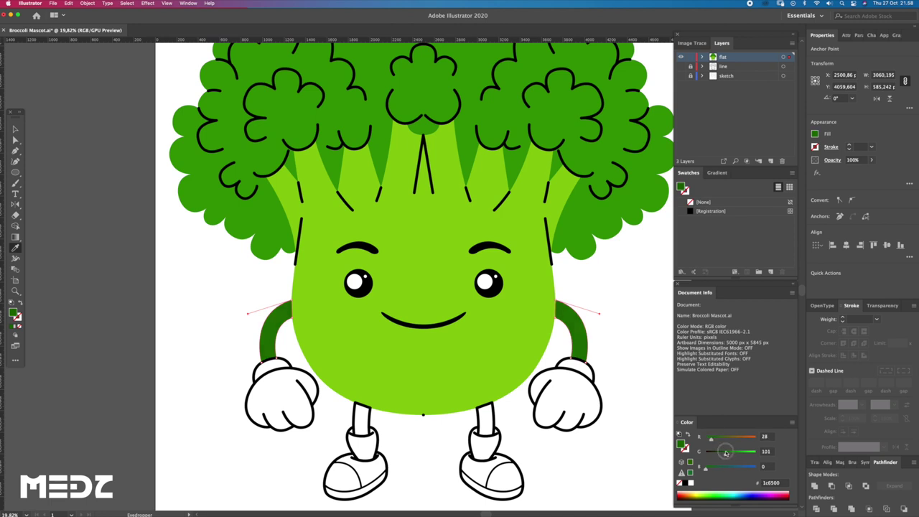
# Eyedropper the arms' dark green onto the leg outlines.
pyautogui.press('a')
pyautogui.click(632, 416)
pyautogui.scroll(-2, 430, 399)
pyautogui.click(419, 388)
pyautogui.click(453, 417)
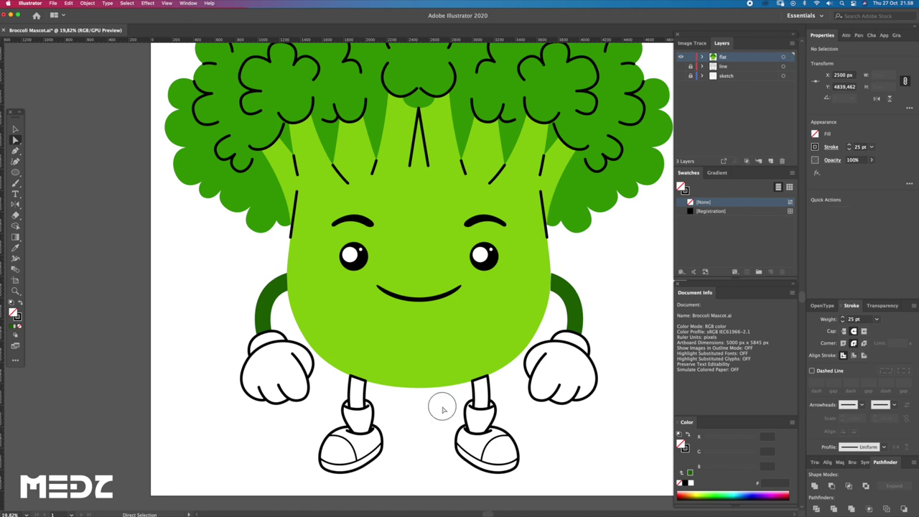
pyautogui.click(483, 396)
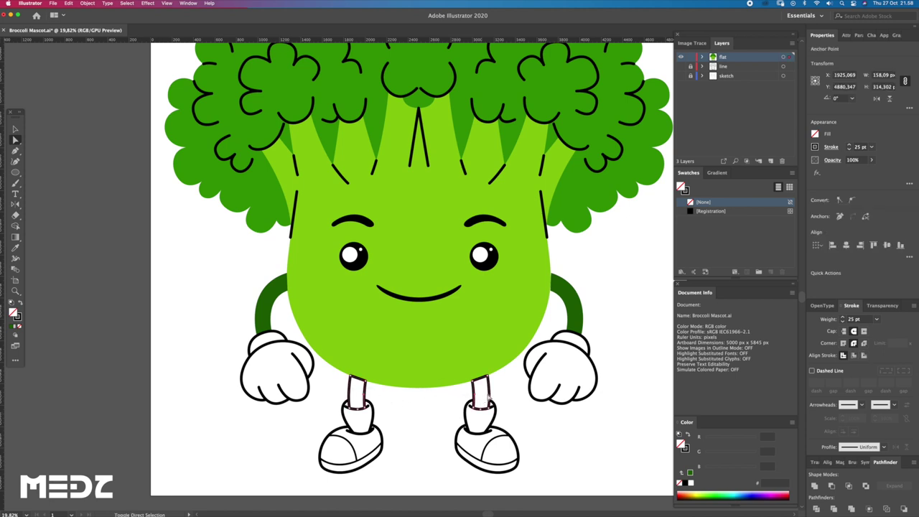
pyautogui.press('i')
pyautogui.click(571, 300)
# Zoom in on the socks and shoes and select the left sock outline.
pyautogui.press('a')
pyautogui.click(589, 267)
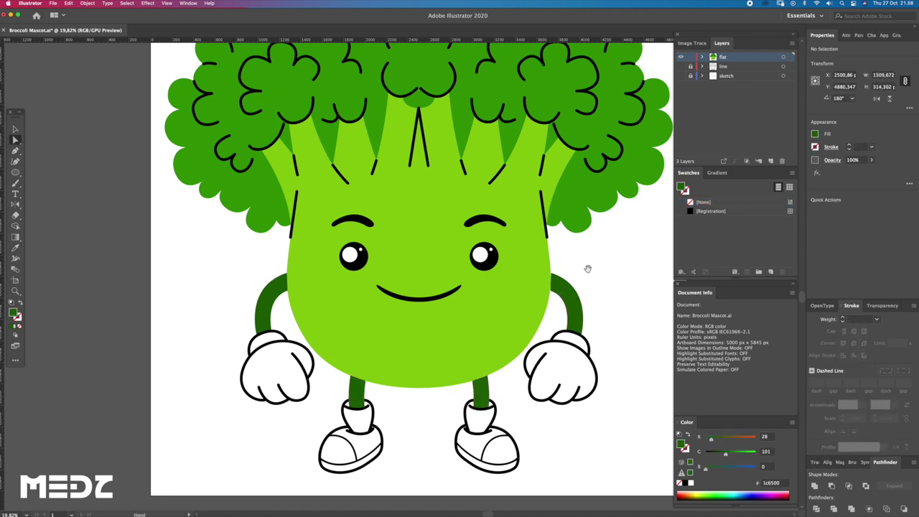
pyautogui.moveTo(589, 266); pyautogui.dragTo(591, 281)
pyautogui.scroll(-5, 574, 302)
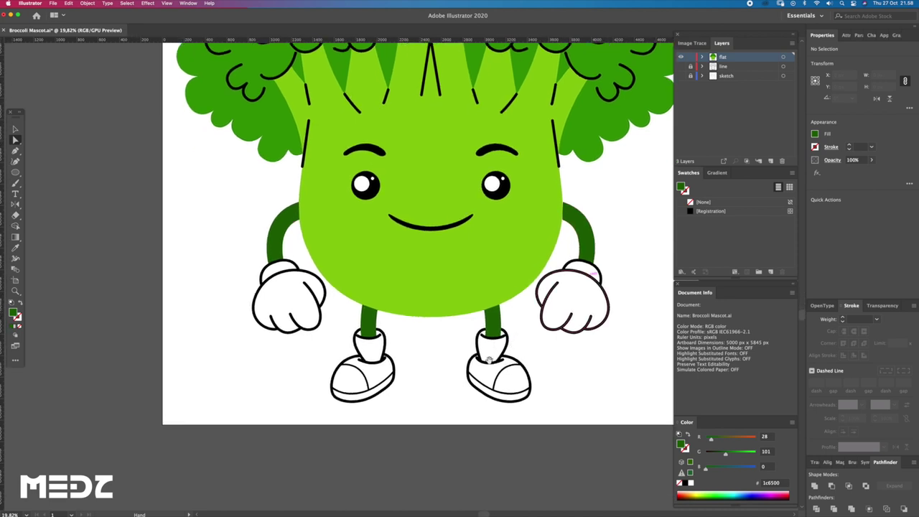
pyautogui.press('z')
pyautogui.click(541, 367)
pyautogui.click(541, 367)
pyautogui.press('a')
pyautogui.click(521, 344)
# Fill both socks with light grey #b5b5b5 and remove their black outline.
pyautogui.keyDown('shift'); pyautogui.click(281, 353); pyautogui.keyUp('shift')
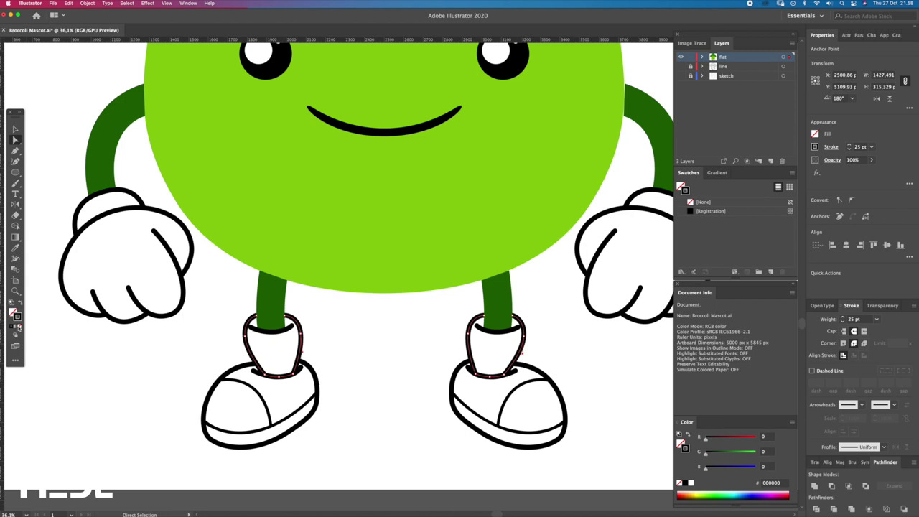
pyautogui.click(19, 326)
pyautogui.doubleClick(14, 312)
pyautogui.moveTo(441, 352); pyautogui.dragTo(348, 321)
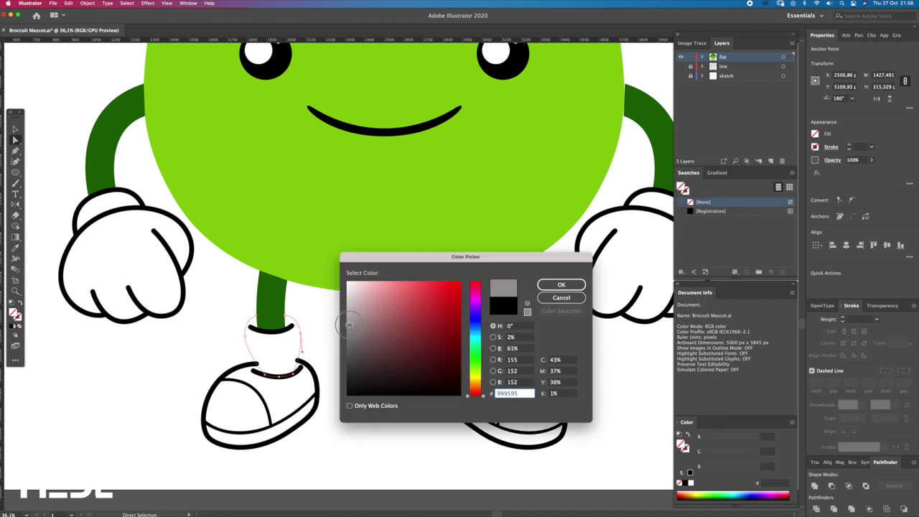
pyautogui.click(561, 285)
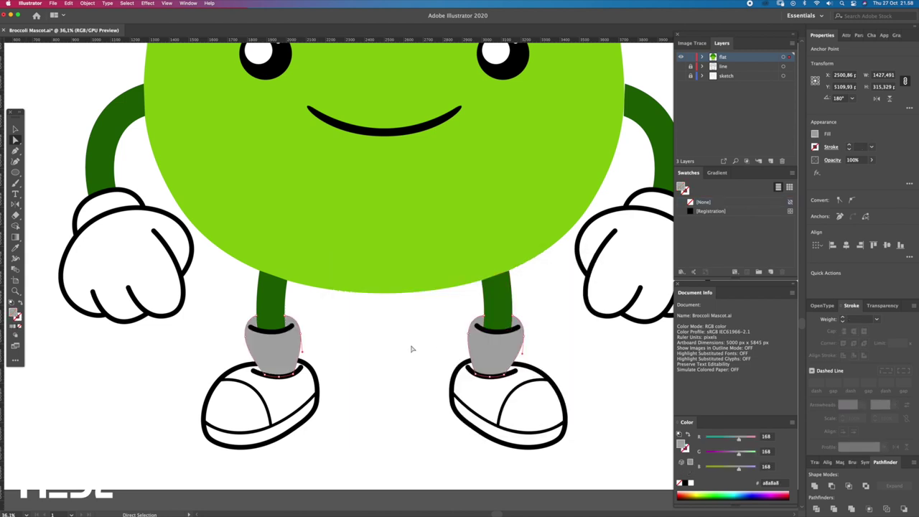
pyautogui.doubleClick(14, 312)
pyautogui.moveTo(353, 327); pyautogui.dragTo(348, 314)
pyautogui.click(561, 285)
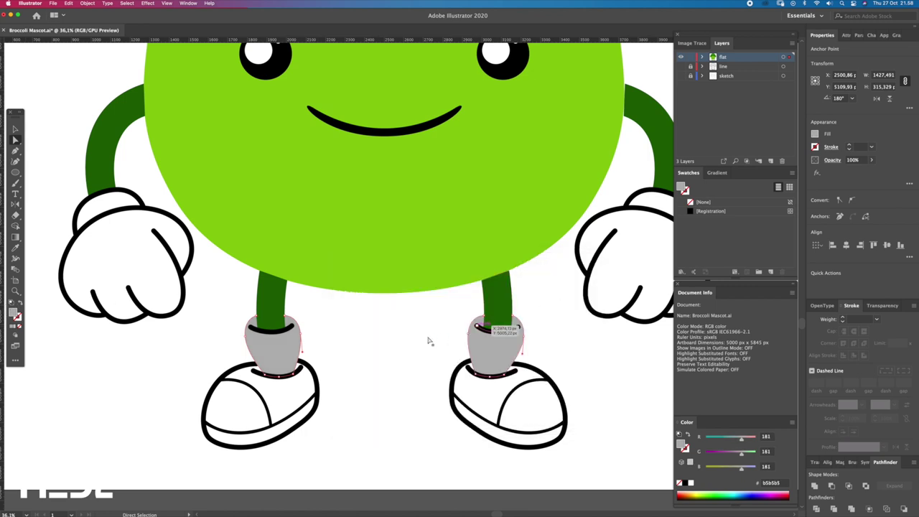
pyautogui.click(398, 338)
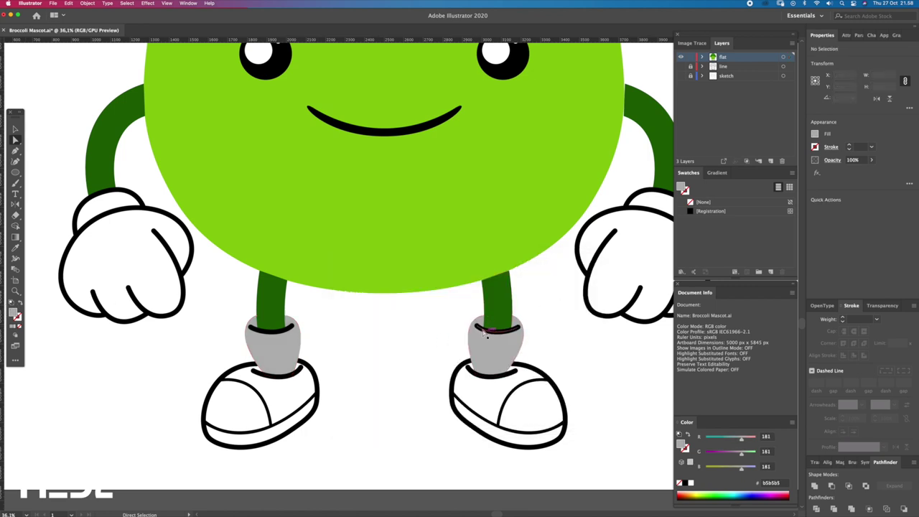
# Restroke both sock top lines white at 15 pt weight.
pyautogui.click(485, 332)
pyautogui.keyDown('shift'); pyautogui.click(273, 330); pyautogui.keyUp('shift')
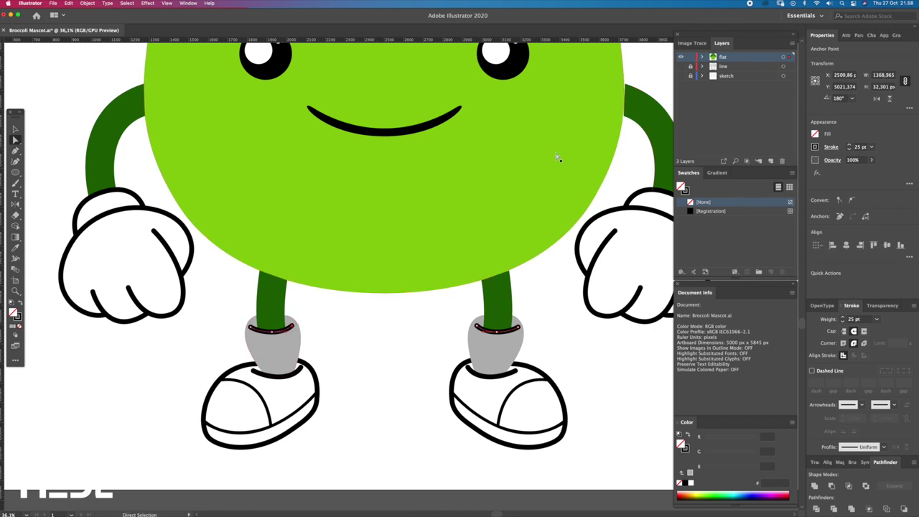
pyautogui.click(18, 317)
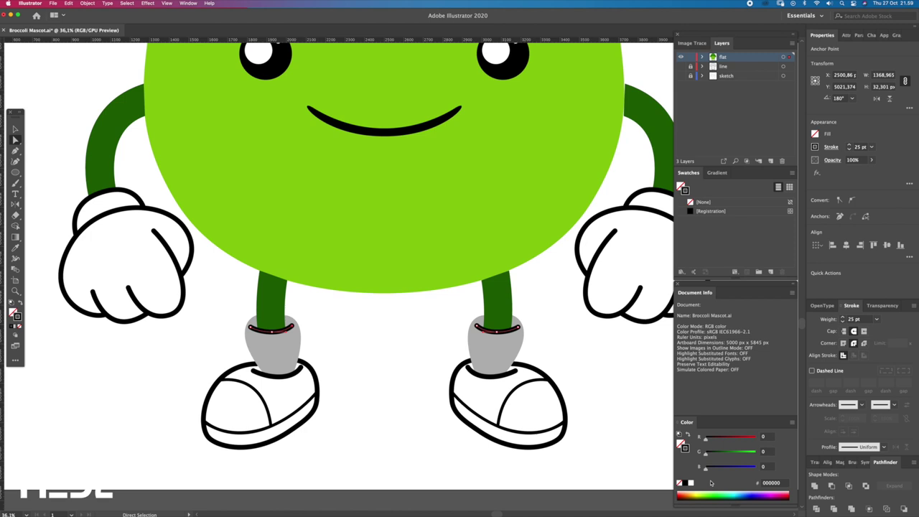
pyautogui.click(688, 483)
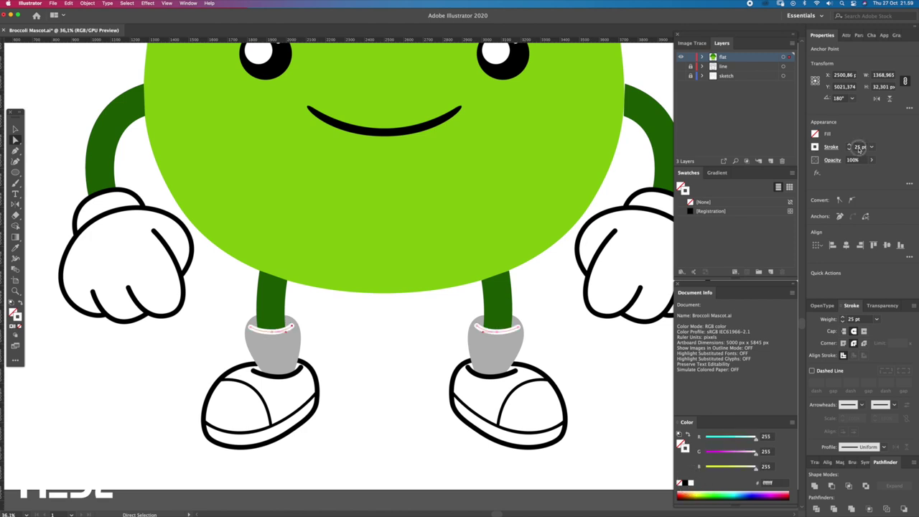
pyautogui.write('5')
pyautogui.press('Return')
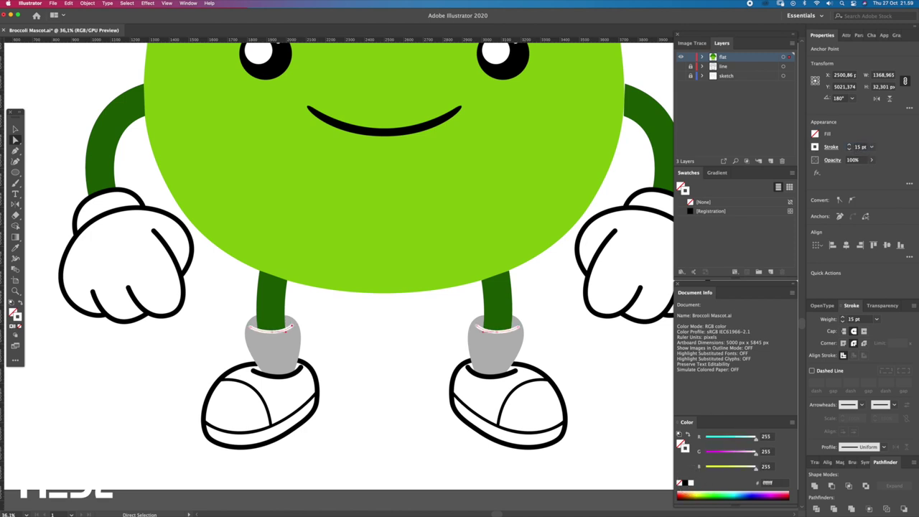
pyautogui.click(569, 317)
pyautogui.scroll(2, 529, 378)
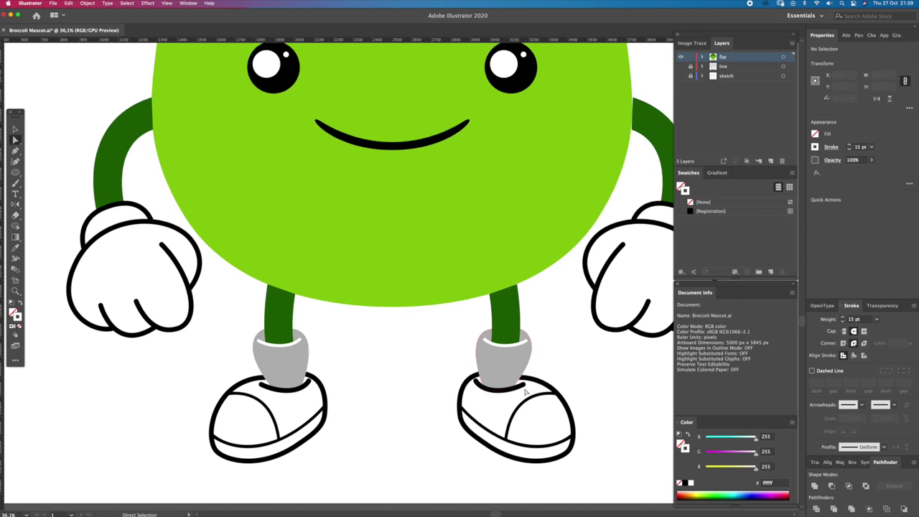
# Fill both shoes with the body's green using the Eyedropper.
pyautogui.click(526, 388)
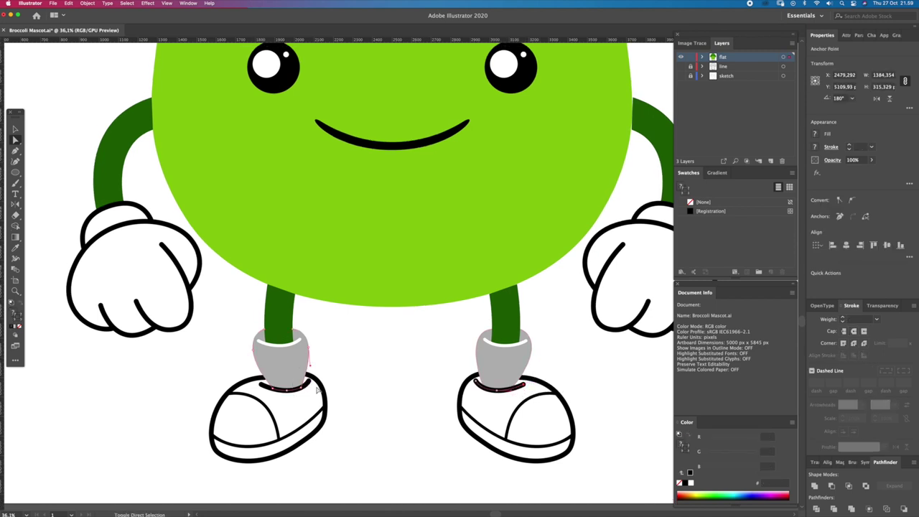
pyautogui.click(457, 382)
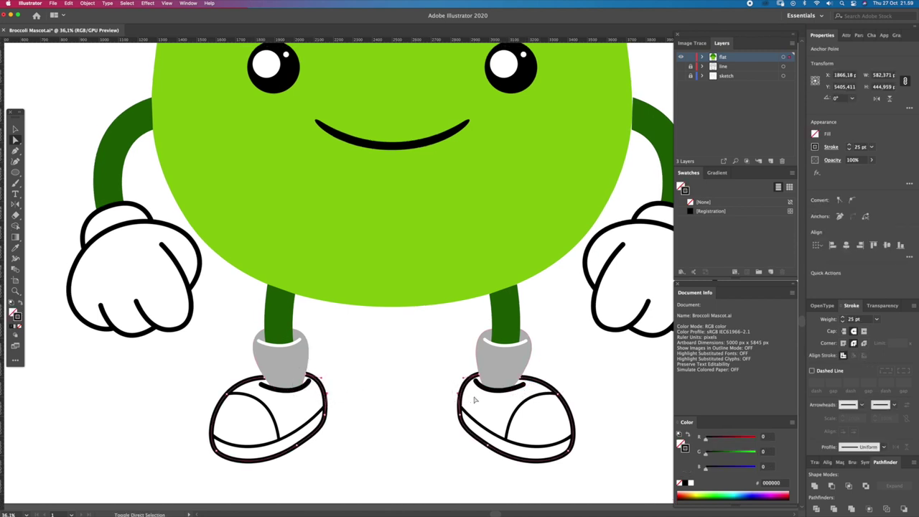
pyautogui.moveTo(521, 386); pyautogui.dragTo(516, 380)
pyautogui.press('z')
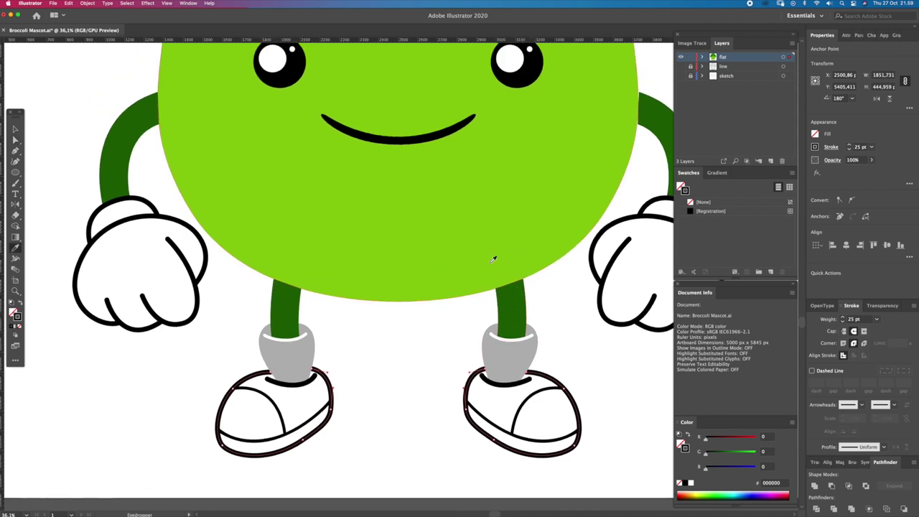
pyautogui.click(493, 290)
pyautogui.keyDown('alt'); pyautogui.click(493, 295); pyautogui.keyUp('alt')
pyautogui.click(516, 226)
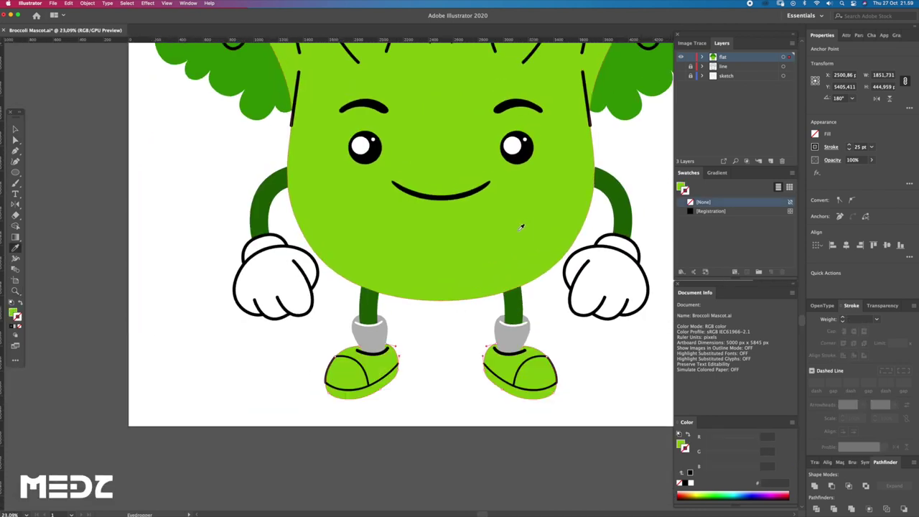
pyautogui.moveTo(554, 247); pyautogui.dragTo(554, 217)
pyautogui.press('z')
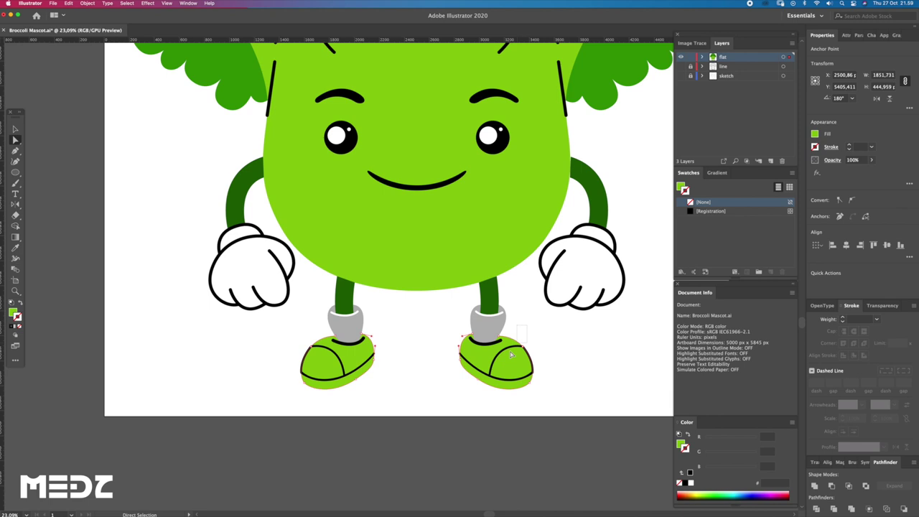
pyautogui.click(530, 386)
pyautogui.press('a')
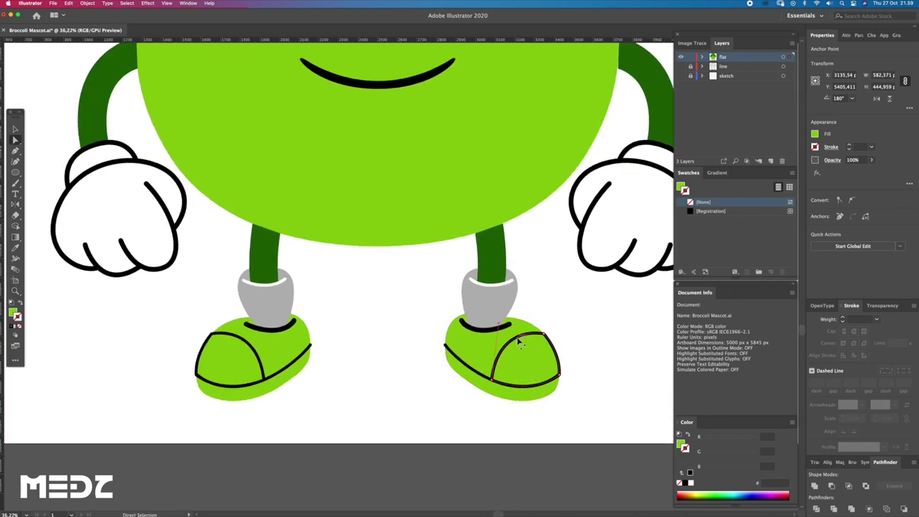
# Fill both toe caps with pale green #e4fca9 with no outline.
pyautogui.click(196, 354)
pyautogui.press('z')
pyautogui.keyDown('alt'); pyautogui.click(190, 348); pyautogui.keyUp('alt')
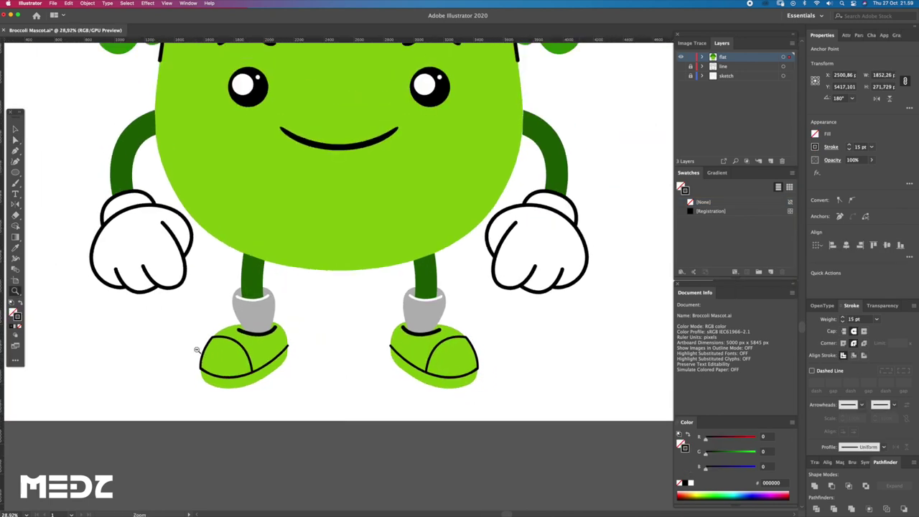
pyautogui.press('i')
pyautogui.click(262, 363)
pyautogui.click(684, 189)
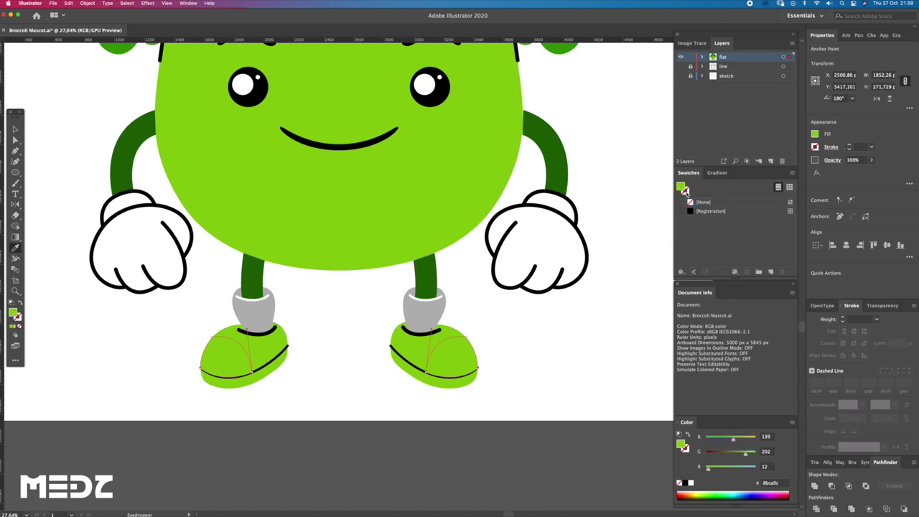
pyautogui.doubleClick(683, 188)
pyautogui.moveTo(453, 305); pyautogui.dragTo(384, 283)
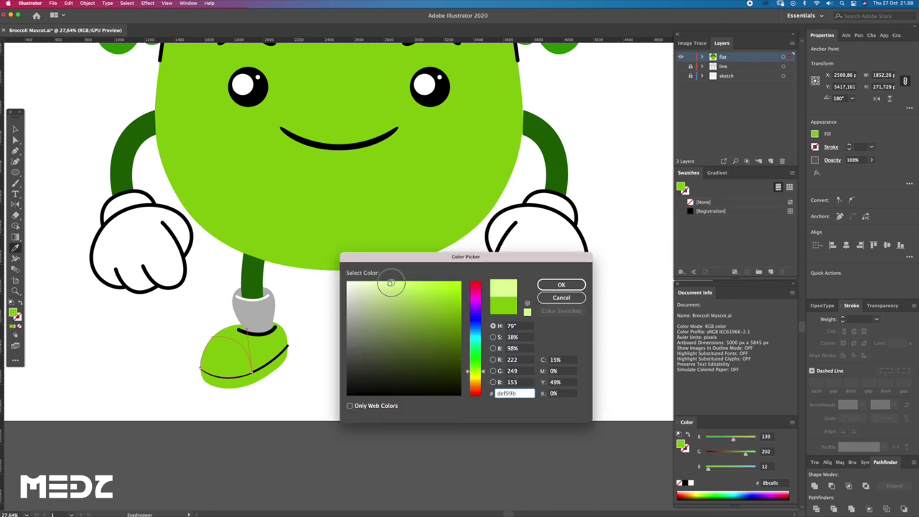
pyautogui.click(564, 286)
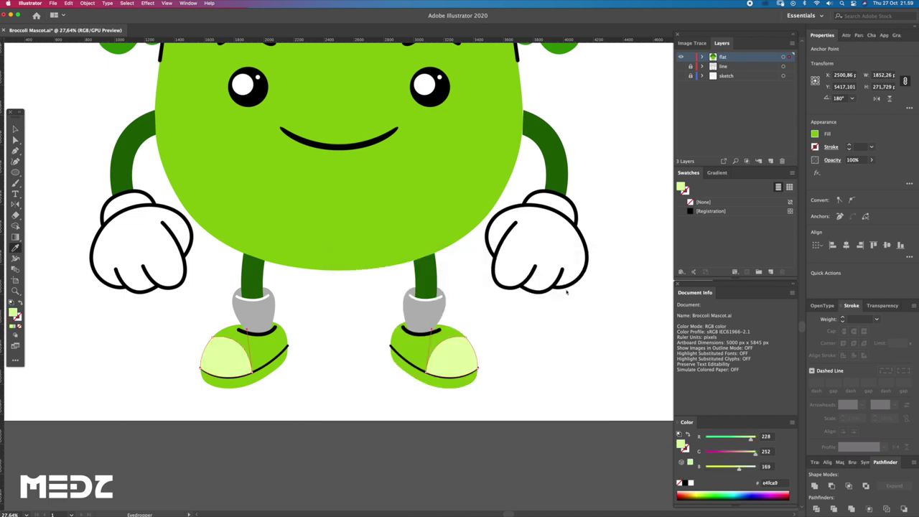
pyautogui.click(564, 347)
# Zoom in on the left shoe and select an anchor on the toe cap's edge.
pyautogui.press('z')
pyautogui.click(222, 352)
pyautogui.click(204, 332)
pyautogui.scroll(3, 177, 353)
# Smooth the curved edges of the left and right toe caps by adjusting their anchors.
pyautogui.moveTo(191, 350); pyautogui.dragTo(194, 336)
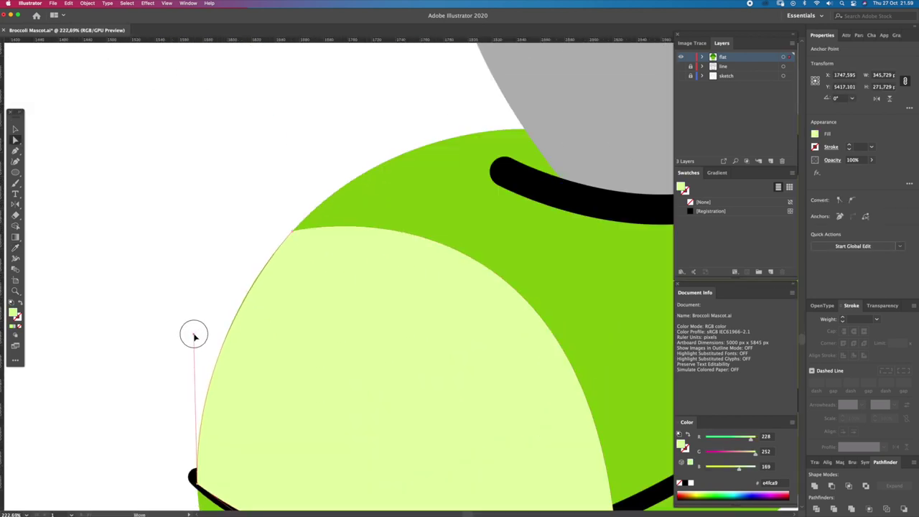
pyautogui.scroll(-5, 215, 309)
pyautogui.scroll(-2, 525, 310)
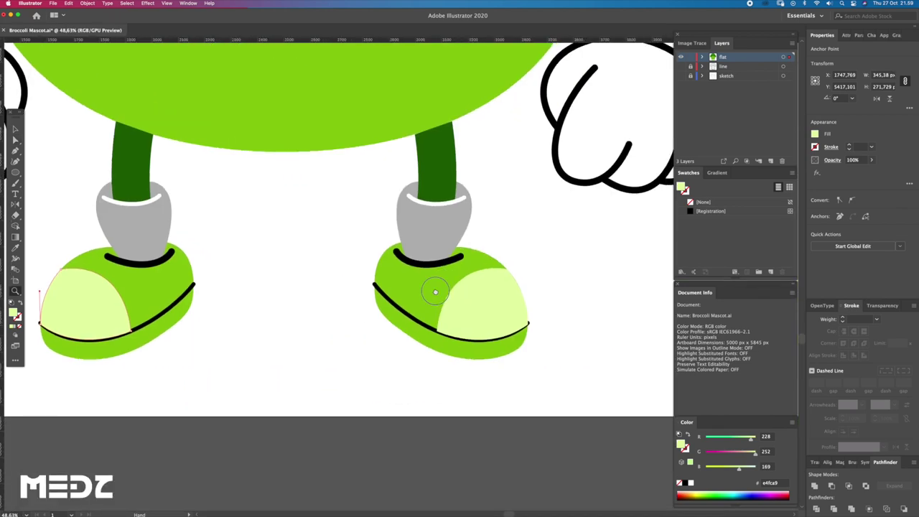
pyautogui.scroll(4, 517, 323)
pyautogui.press('a')
pyautogui.click(471, 297)
pyautogui.moveTo(484, 294); pyautogui.dragTo(482, 290)
pyautogui.scroll(-2, 481, 288)
pyautogui.scroll(-2, 370, 301)
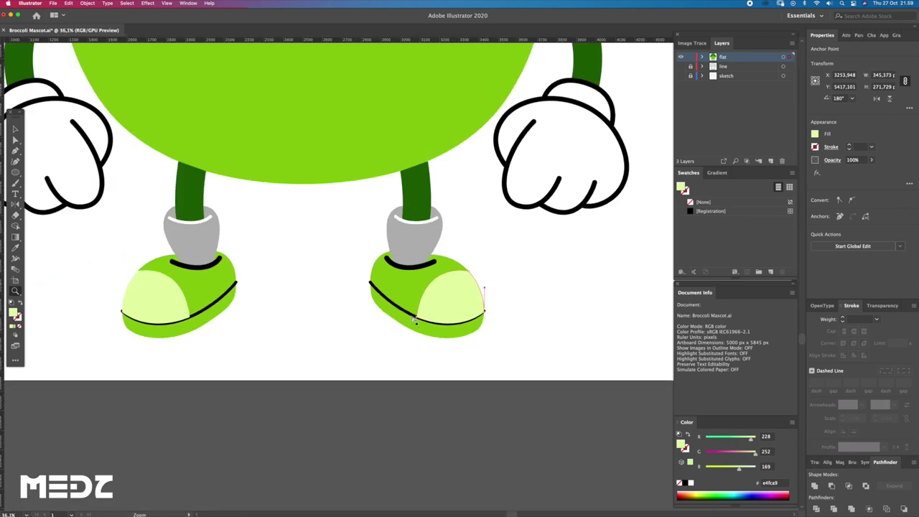
# Turn the black line across each shoe into a white 15 pt stripe sampled from the socks.
pyautogui.click(400, 305)
pyautogui.click(231, 291)
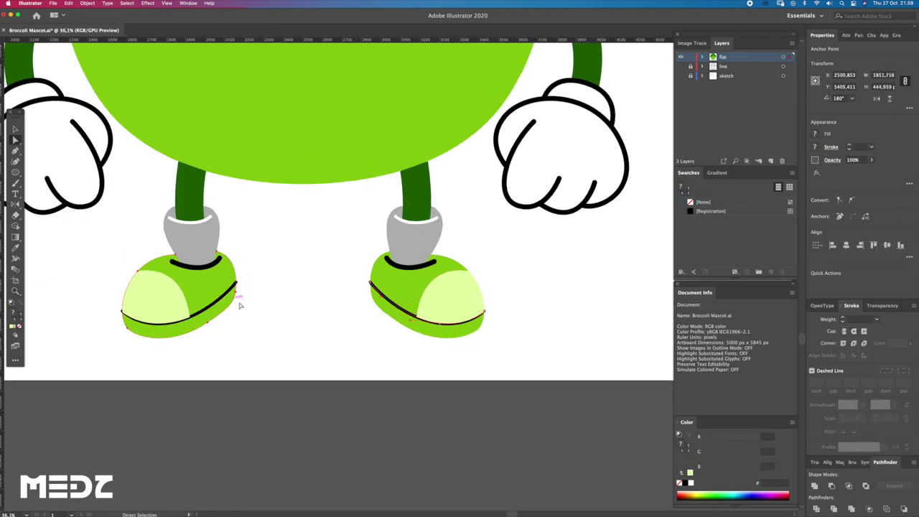
pyautogui.press('z')
pyautogui.moveTo(388, 302)
pyautogui.mouseDown()
pyautogui.moveTo(447, 361)
pyautogui.moveTo(406, 369)
pyautogui.mouseUp()
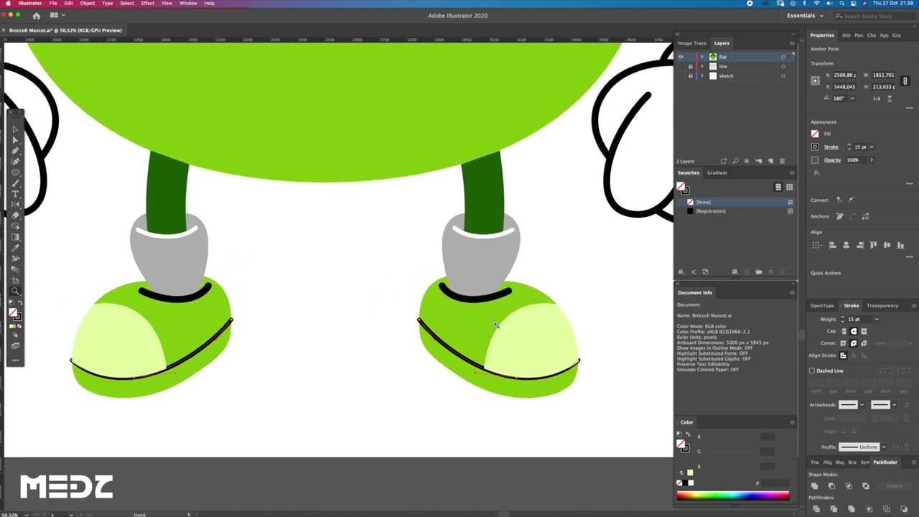
pyautogui.press('i')
pyautogui.click(513, 230)
pyautogui.scroll(-1, 519, 283)
pyautogui.press('z')
pyautogui.moveTo(573, 342); pyautogui.dragTo(623, 362)
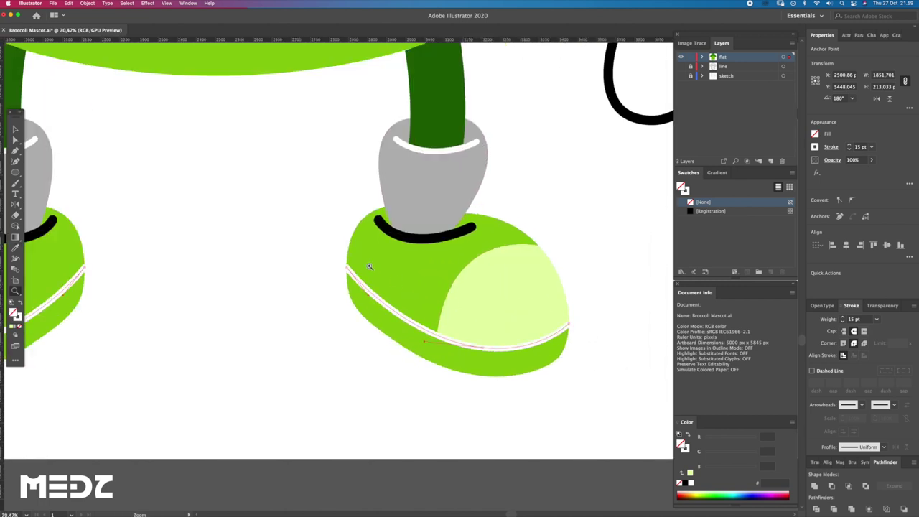
pyautogui.moveTo(348, 305); pyautogui.dragTo(400, 312)
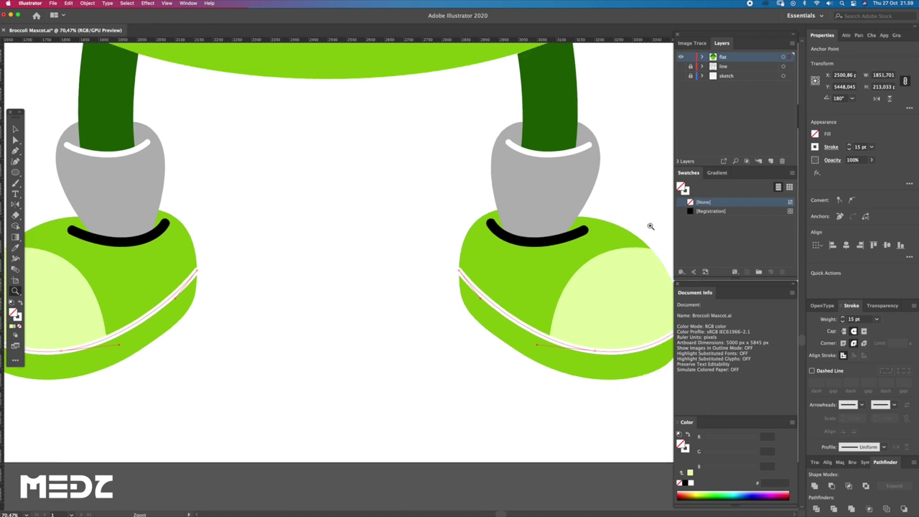
pyautogui.moveTo(581, 295); pyautogui.dragTo(425, 281)
pyautogui.press('a')
pyautogui.click(388, 283)
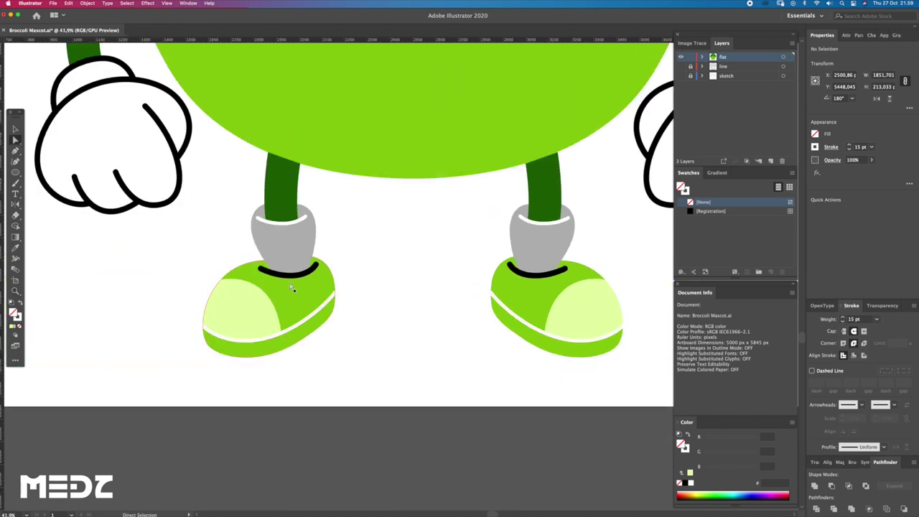
# Give the other pair of shoe lines the same thin white sock-stripe style.
pyautogui.press('z')
pyautogui.press('a')
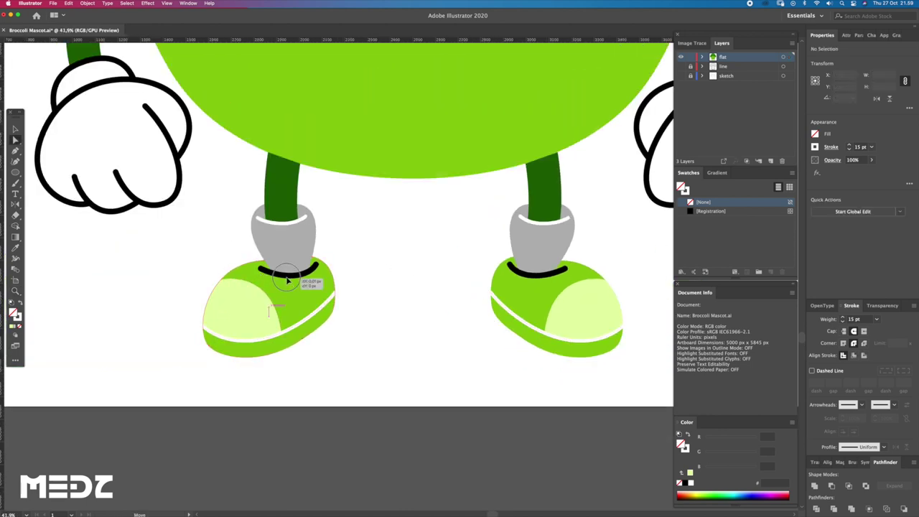
pyautogui.click(288, 274)
pyautogui.keyDown('shift'); pyautogui.click(529, 274); pyautogui.keyUp('shift')
pyautogui.press('i')
pyautogui.click(548, 219)
pyautogui.press('a')
pyautogui.click(410, 281)
pyautogui.press('z')
pyautogui.scroll(3, 390, 332)
pyautogui.scroll(-2, 412, 316)
pyautogui.moveTo(407, 319); pyautogui.dragTo(393, 344)
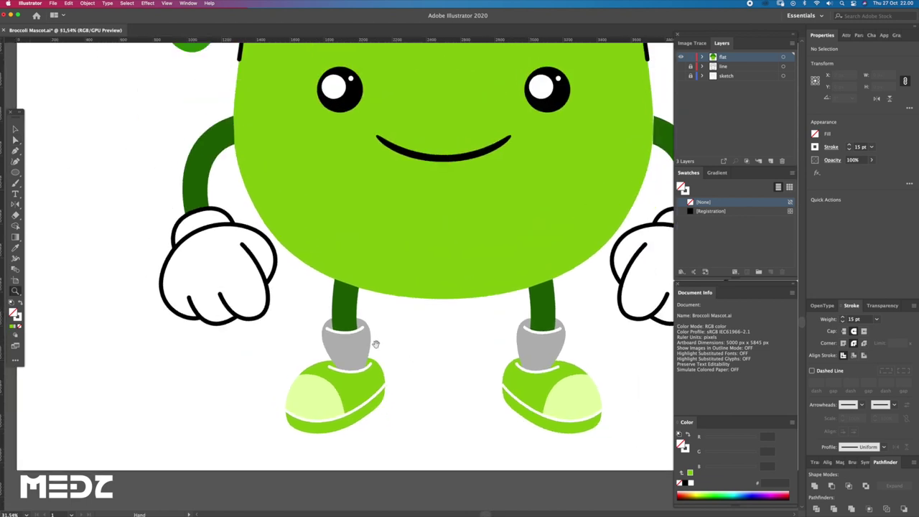
# Select the hand outlines, then nudge the right hand slightly left.
pyautogui.press('a')
pyautogui.click(269, 309)
pyautogui.hscroll(3, 468, 321)
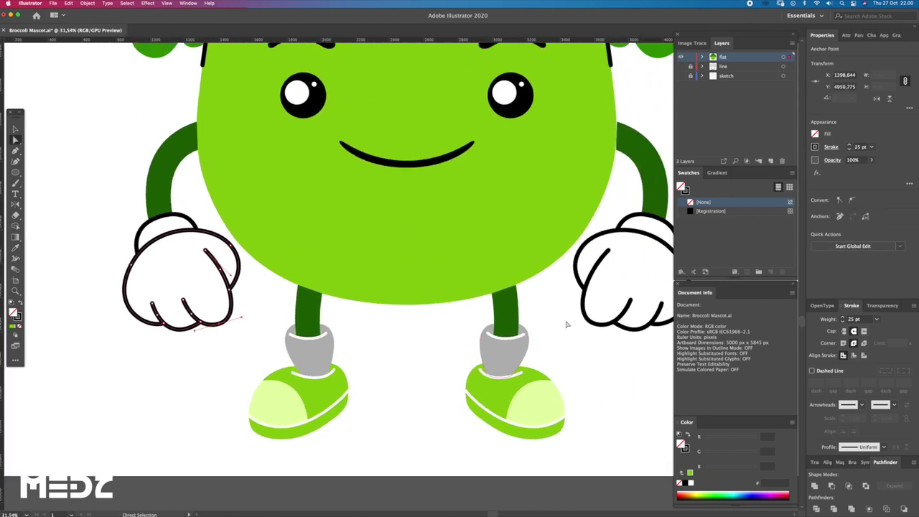
pyautogui.keyDown('shift'); pyautogui.click(585, 325); pyautogui.keyUp('shift')
pyautogui.scroll(-2, 593, 310)
pyautogui.moveTo(593, 311)
pyautogui.mouseDown()
pyautogui.moveTo(557, 336)
pyautogui.moveTo(521, 336)
pyautogui.mouseUp()
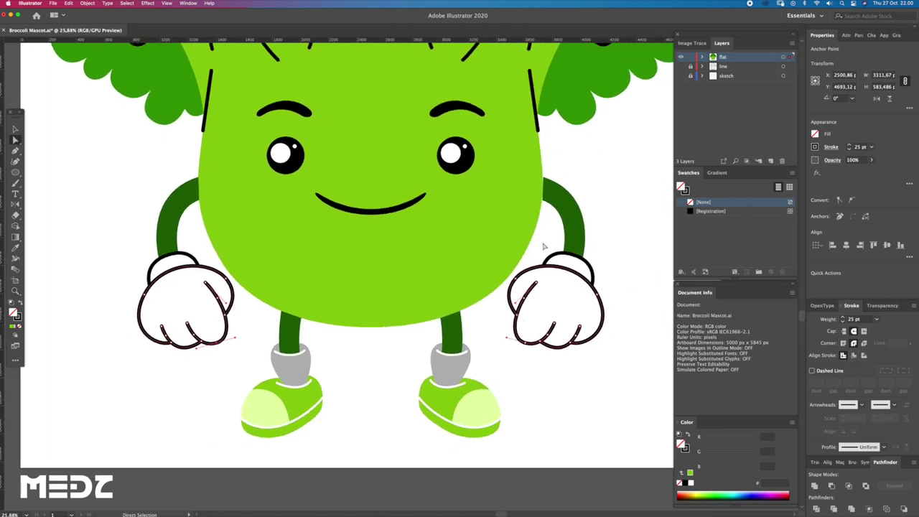
pyautogui.click(573, 270)
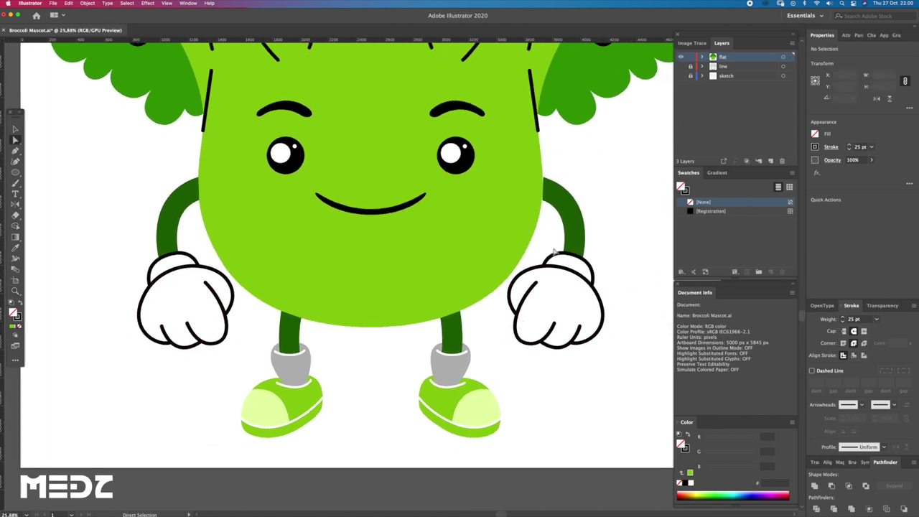
pyautogui.click(524, 237)
pyautogui.click(546, 238)
pyautogui.press('v')
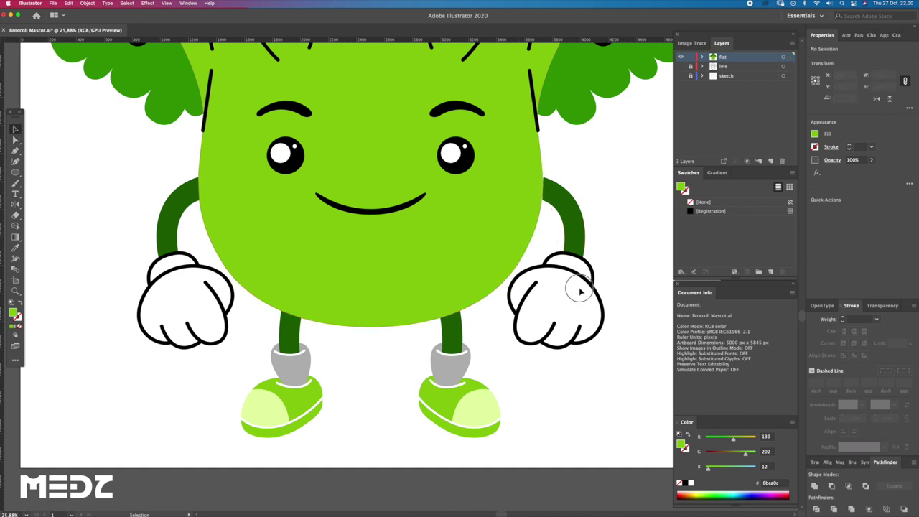
pyautogui.click(580, 291)
pyautogui.press('Left')
pyautogui.press('Left')
pyautogui.press('Left')
pyautogui.press('Left')
# Check the body's green fill value, 8bca0c, in the Color Picker.
pyautogui.press('a')
pyautogui.click(594, 165)
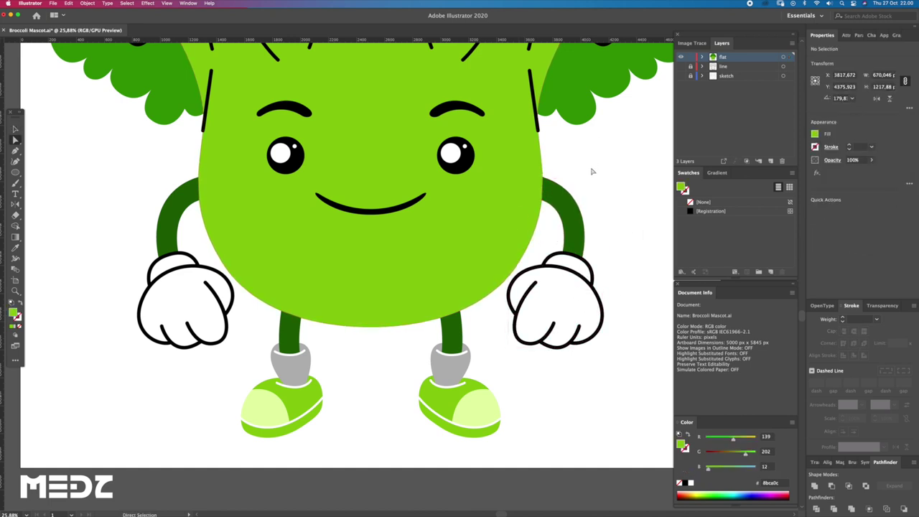
pyautogui.click(529, 234)
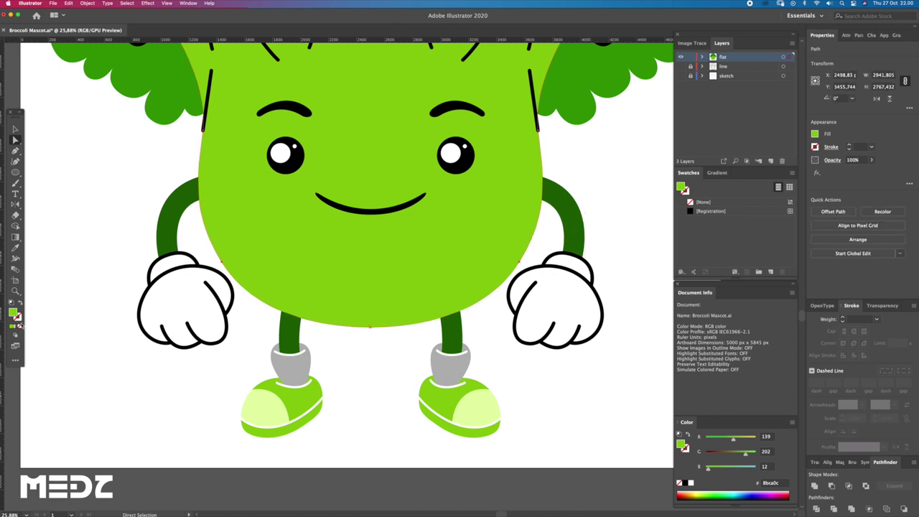
pyautogui.doubleClick(17, 315)
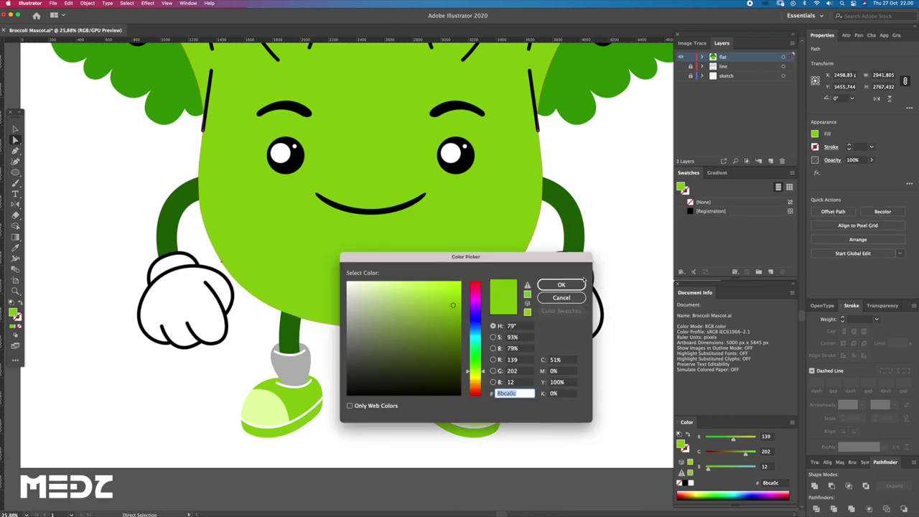
pyautogui.click(582, 284)
# Fill both hand cuff arcs with green 8bca0c and remove their black stroke.
pyautogui.click(593, 267)
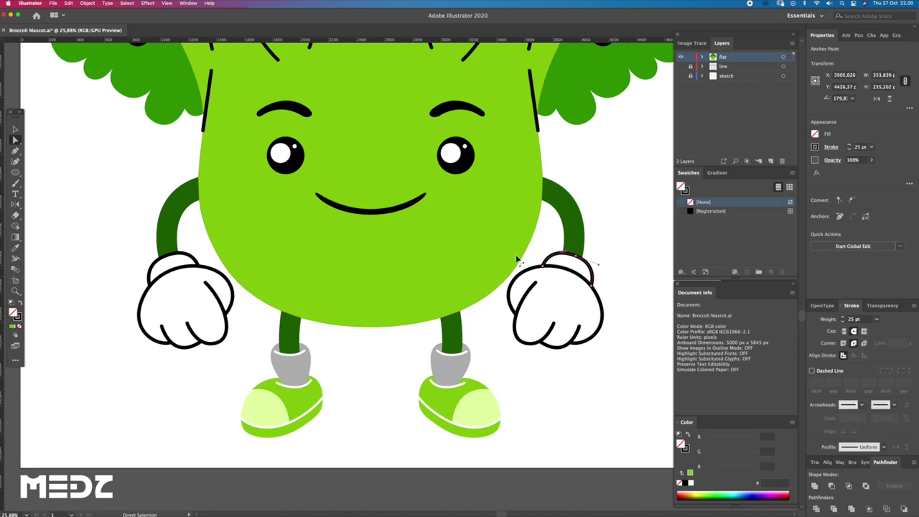
pyautogui.click(524, 265)
pyautogui.click(546, 264)
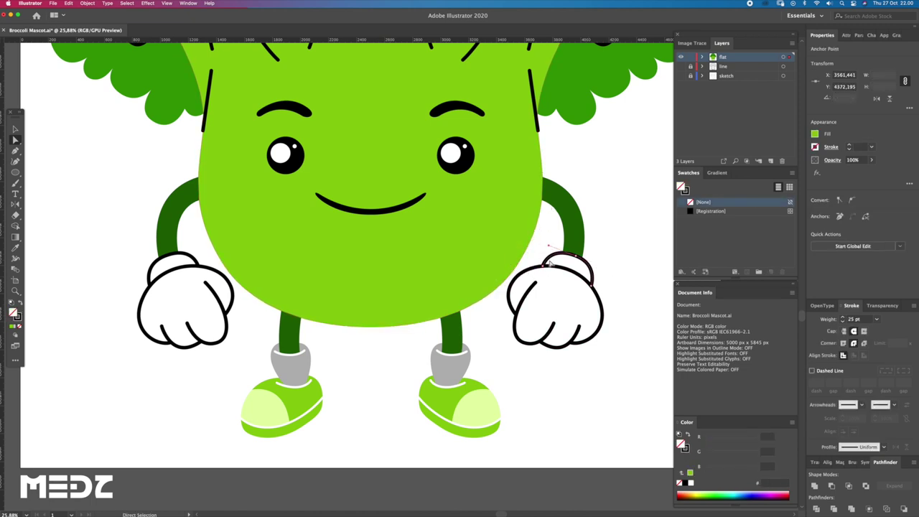
pyautogui.keyDown('shift'); pyautogui.click(197, 260); pyautogui.keyUp('shift')
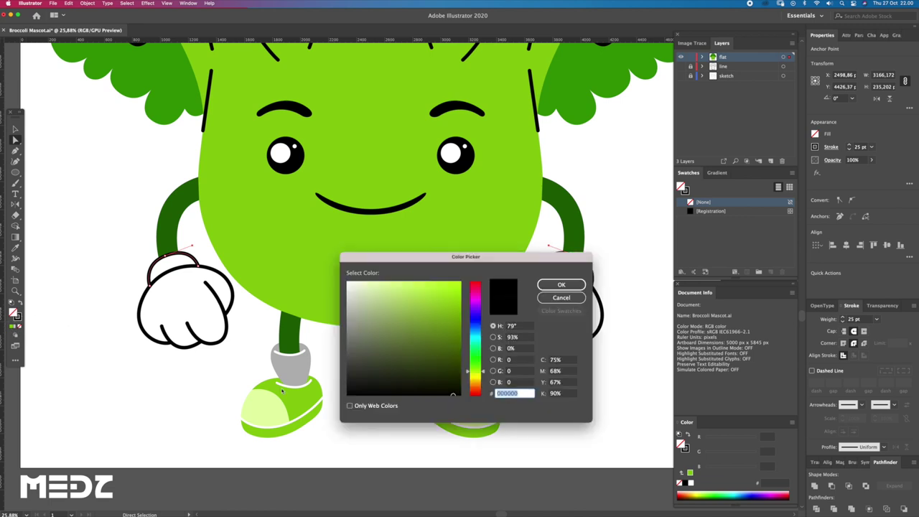
pyautogui.press('Return')
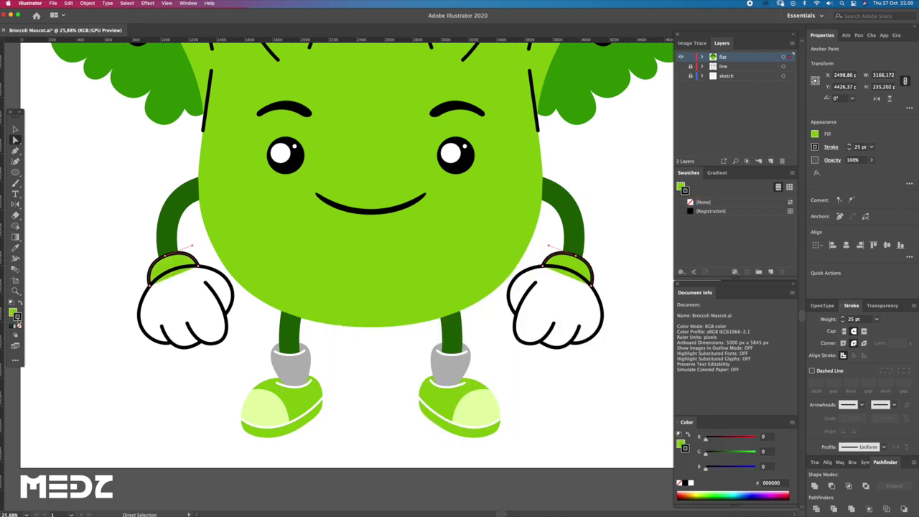
pyautogui.click(20, 327)
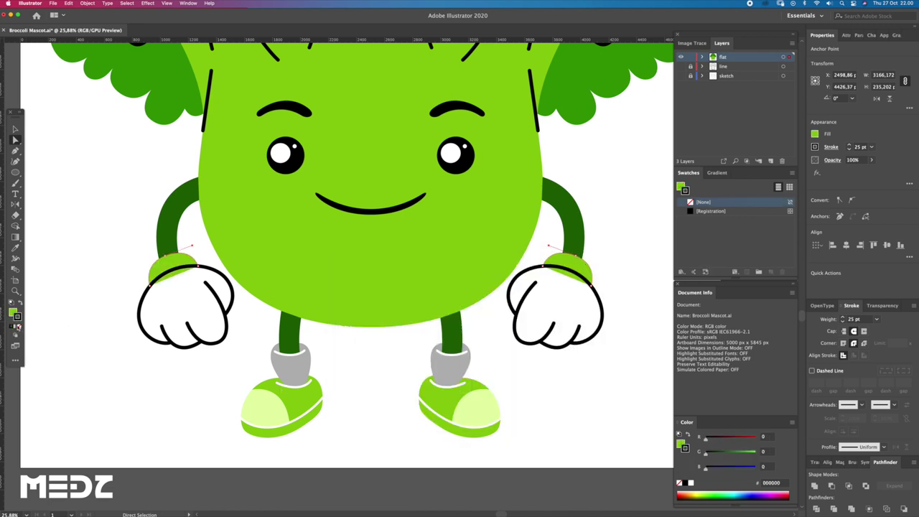
pyautogui.click(53, 329)
pyautogui.press('z')
pyautogui.moveTo(570, 318); pyautogui.dragTo(614, 318)
pyautogui.hotkey('ctrl', 'z')
pyautogui.hotkey('ctrl', 'z')
# Give both hand outlines a green 8bca0c stroke.
pyautogui.click(20, 327)
pyautogui.press('a')
pyautogui.hotkey('ctrl', 'shift', 'a')
pyautogui.moveTo(87, 254); pyautogui.dragTo(110, 256)
pyautogui.click(143, 287)
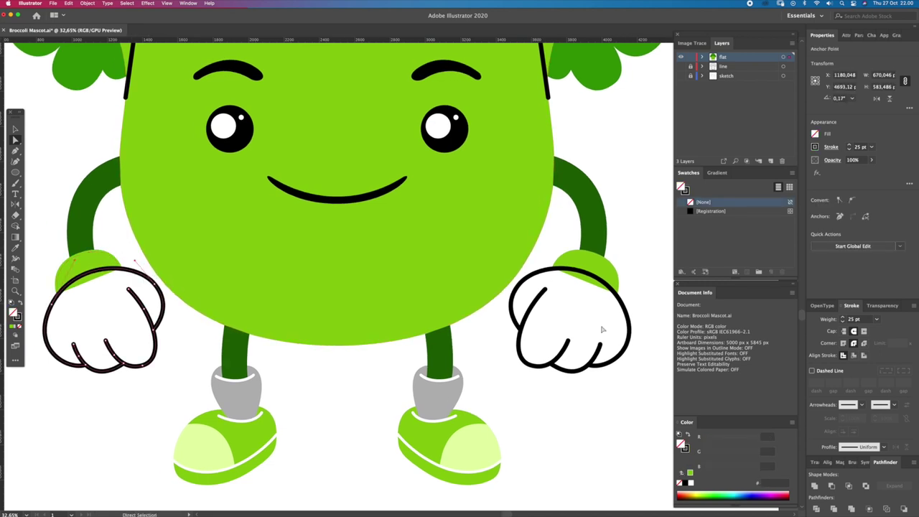
pyautogui.keyDown('shift'); pyautogui.click(630, 328); pyautogui.keyUp('shift')
pyautogui.moveTo(355, 254); pyautogui.dragTo(381, 253)
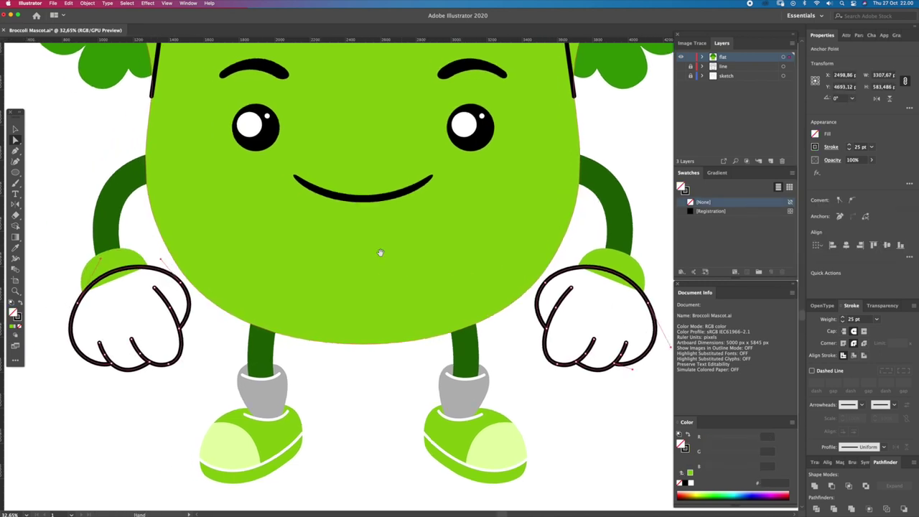
pyautogui.moveTo(174, 264)
pyautogui.mouseDown()
pyautogui.moveTo(180, 287)
pyautogui.moveTo(214, 296)
pyautogui.mouseUp()
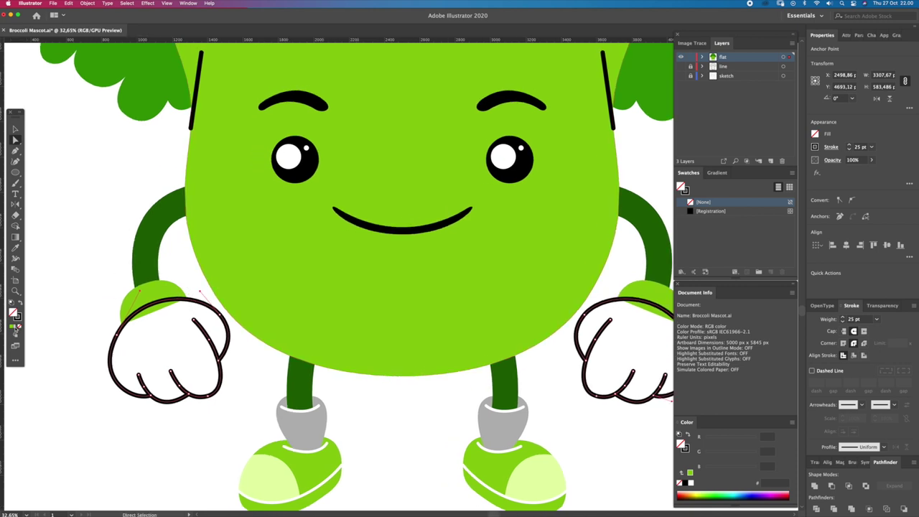
pyautogui.doubleClick(18, 317)
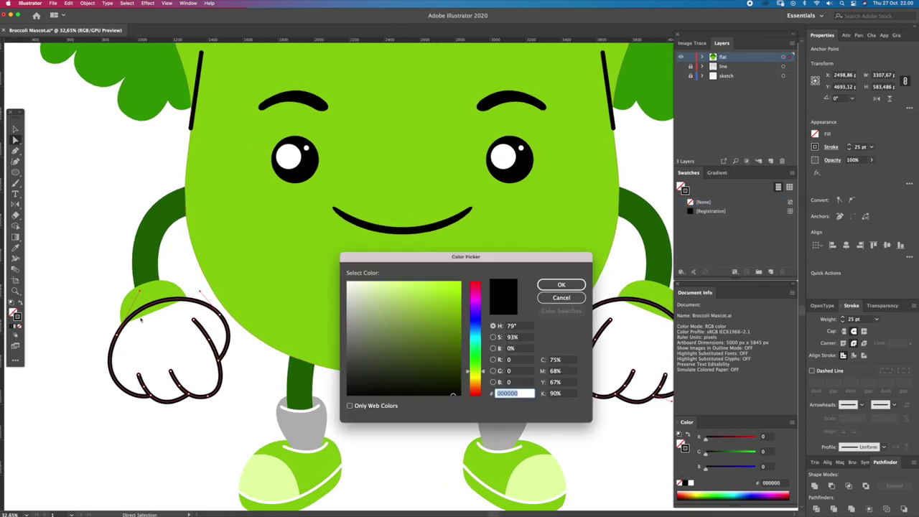
pyautogui.press('Return')
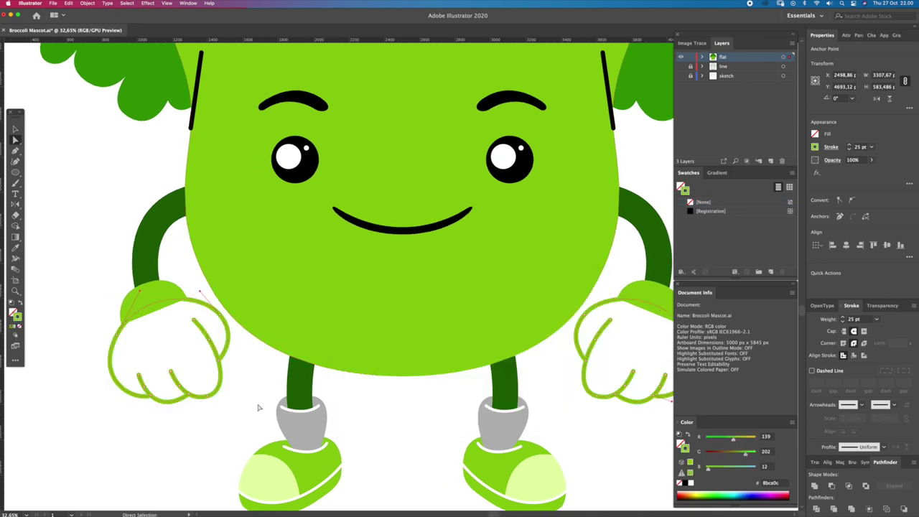
pyautogui.scroll(-3, 261, 407)
# Fill both hands with pale green e4fca9 taken from the shoe highlight.
pyautogui.click(240, 345)
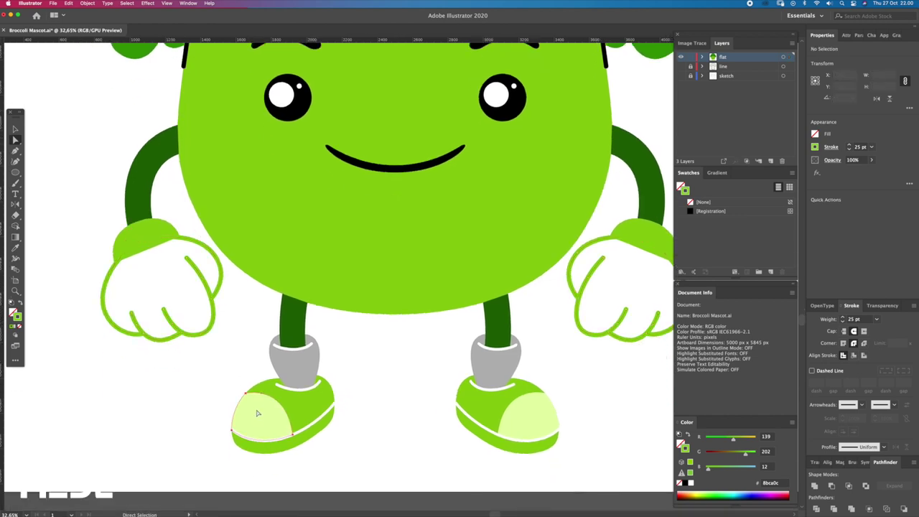
pyautogui.click(257, 413)
pyautogui.doubleClick(13, 312)
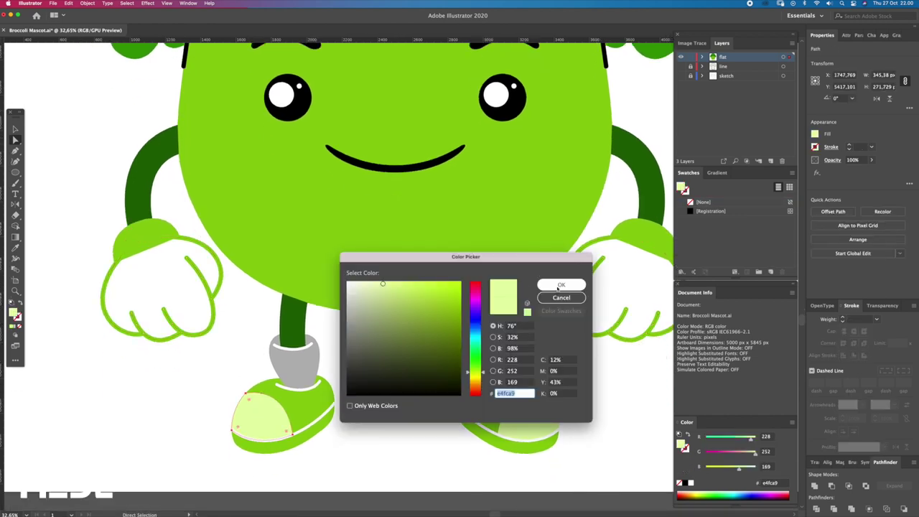
pyautogui.click(561, 286)
pyautogui.click(213, 317)
pyautogui.keyDown('shift'); pyautogui.click(608, 316); pyautogui.keyUp('shift')
pyautogui.click(11, 326)
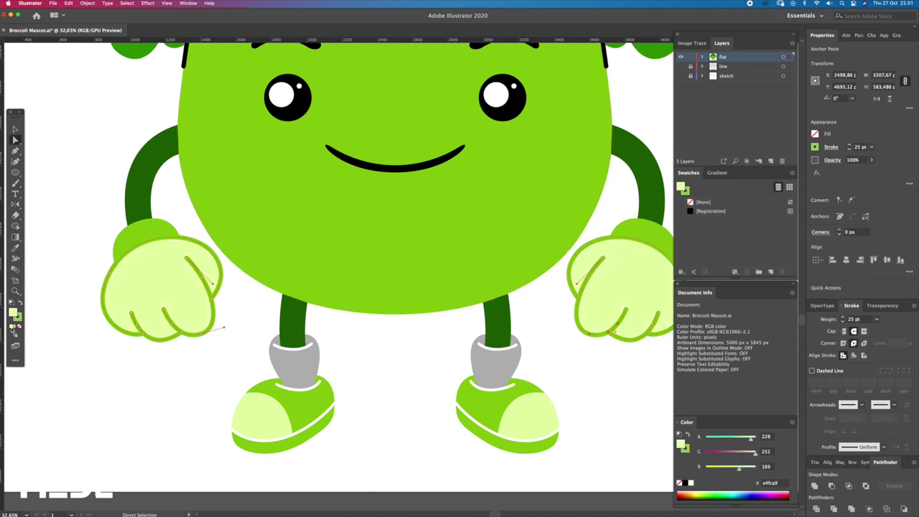
pyautogui.click(54, 353)
pyautogui.scroll(-5, 325, 300)
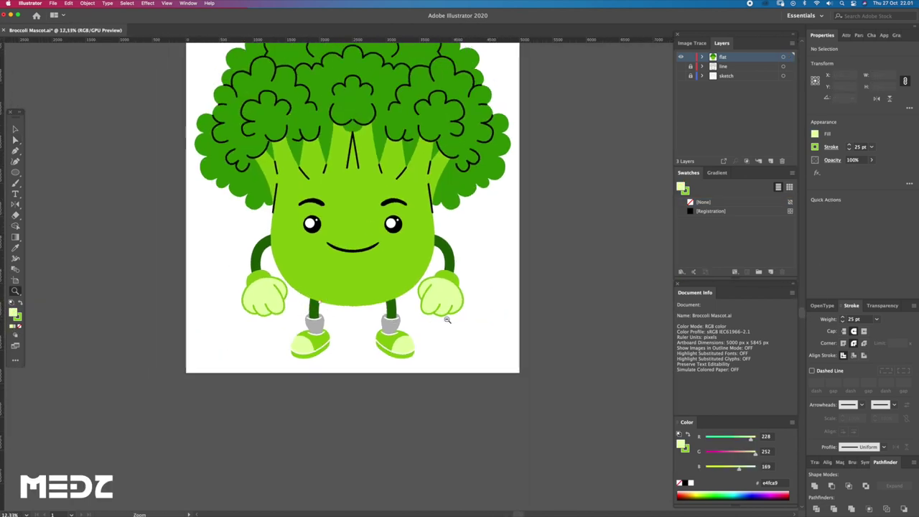
# Zoom around the legs and grey socks, then zoom in on the broccoli head.
pyautogui.press('z')
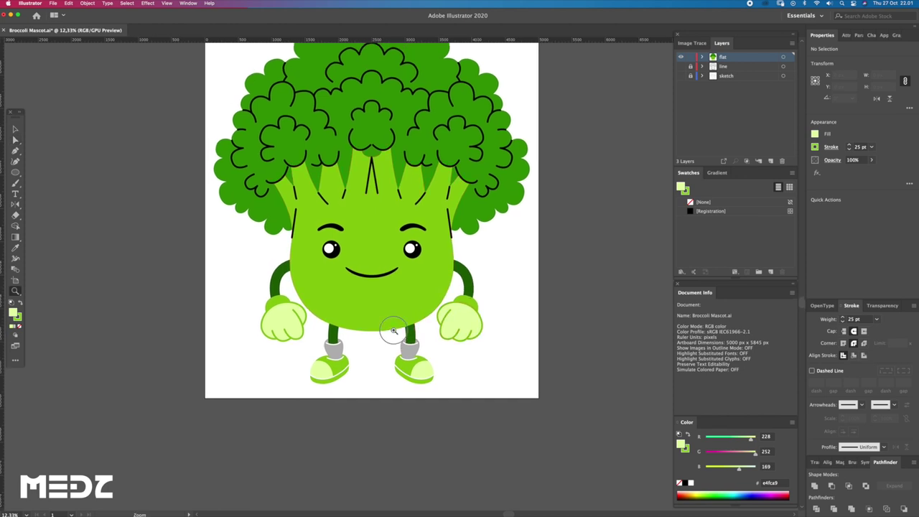
pyautogui.click(388, 324)
pyautogui.click(427, 386)
pyautogui.press('a')
pyautogui.moveTo(429, 366); pyautogui.dragTo(255, 364)
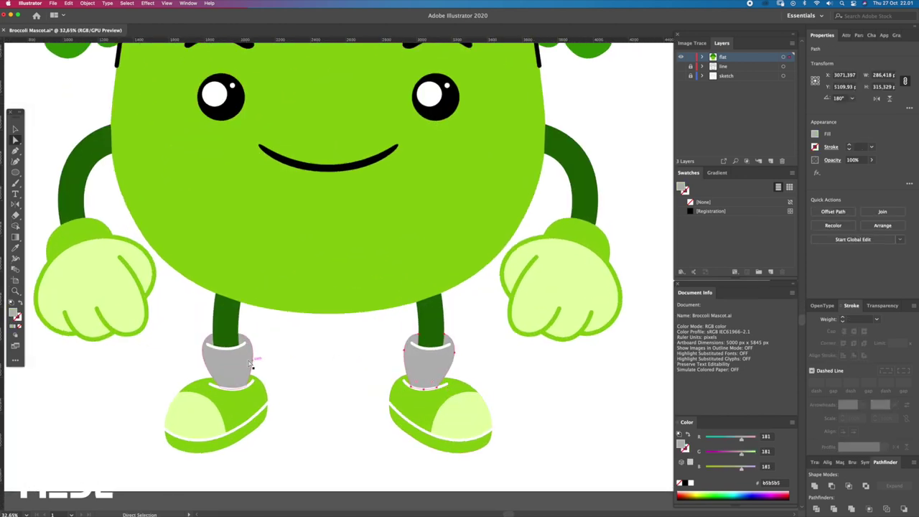
pyautogui.click(308, 352)
pyautogui.scroll(-5, 369, 321)
pyautogui.press('z')
pyautogui.click(374, 290)
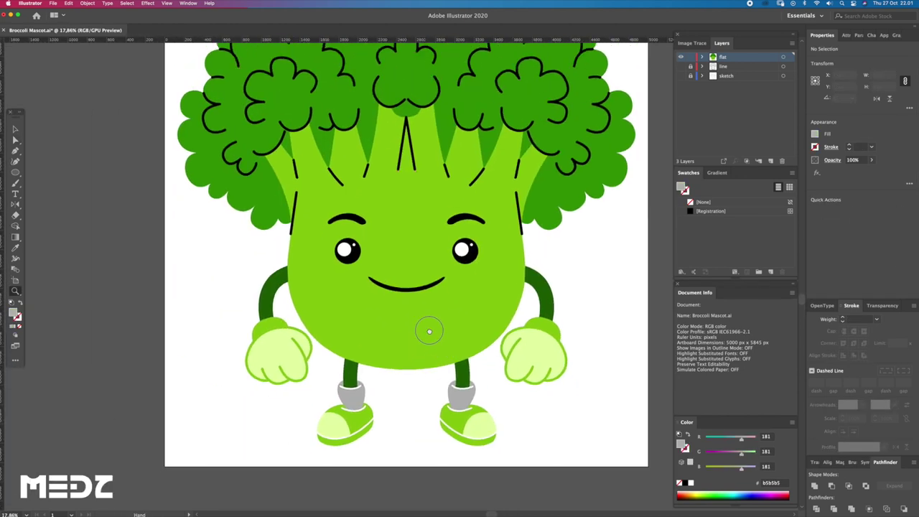
pyautogui.moveTo(374, 241)
pyautogui.mouseDown()
pyautogui.moveTo(455, 249)
pyautogui.moveTo(440, 240)
pyautogui.mouseUp()
# Lasso-select all the black floret outline lines and thin their stroke to 15 pt.
pyautogui.press('a')
pyautogui.click(533, 151)
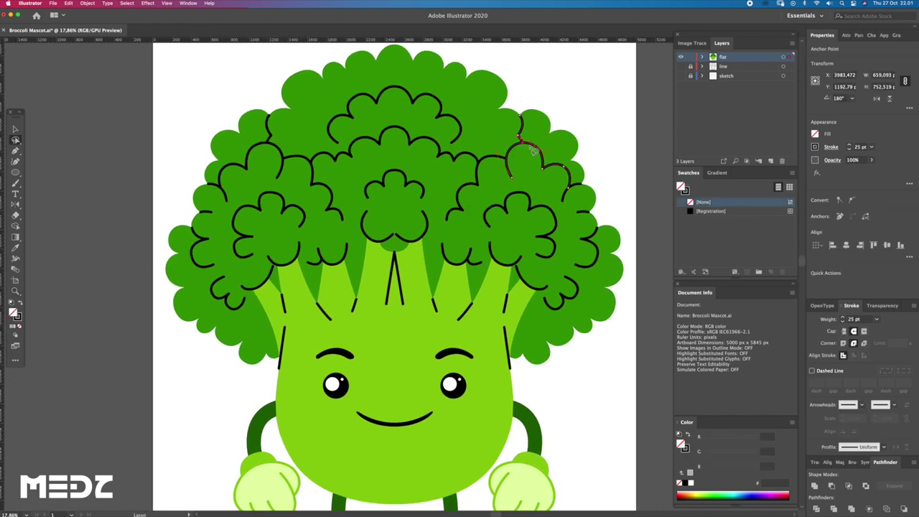
pyautogui.moveTo(535, 143); pyautogui.dragTo(363, 101)
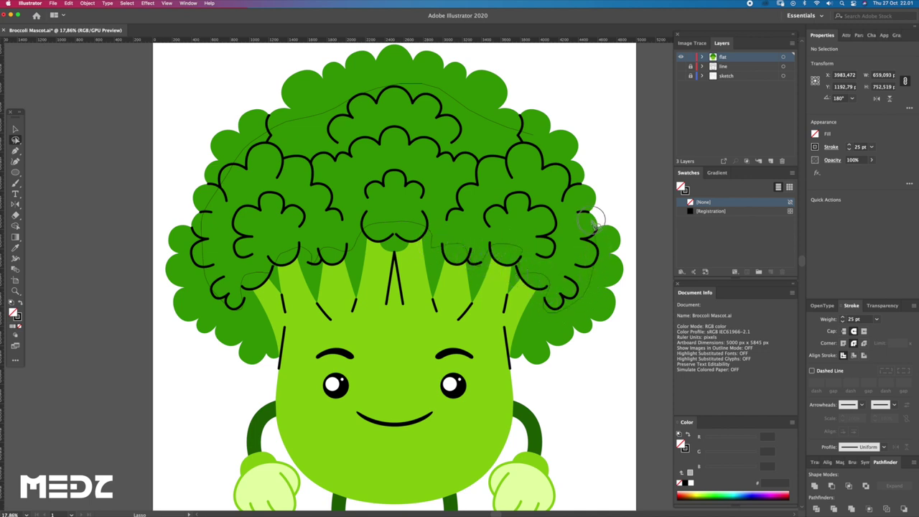
pyautogui.moveTo(579, 175); pyautogui.dragTo(575, 180)
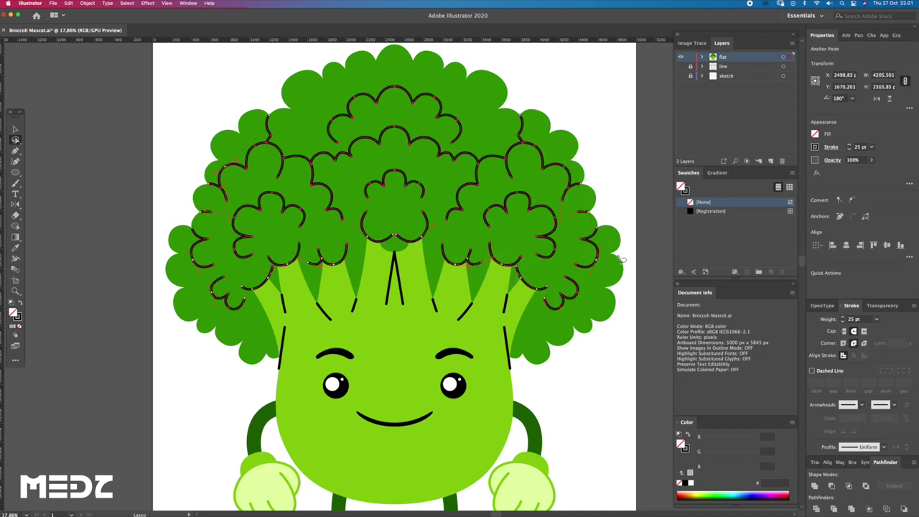
pyautogui.press('z')
pyautogui.moveTo(418, 201); pyautogui.dragTo(554, 228)
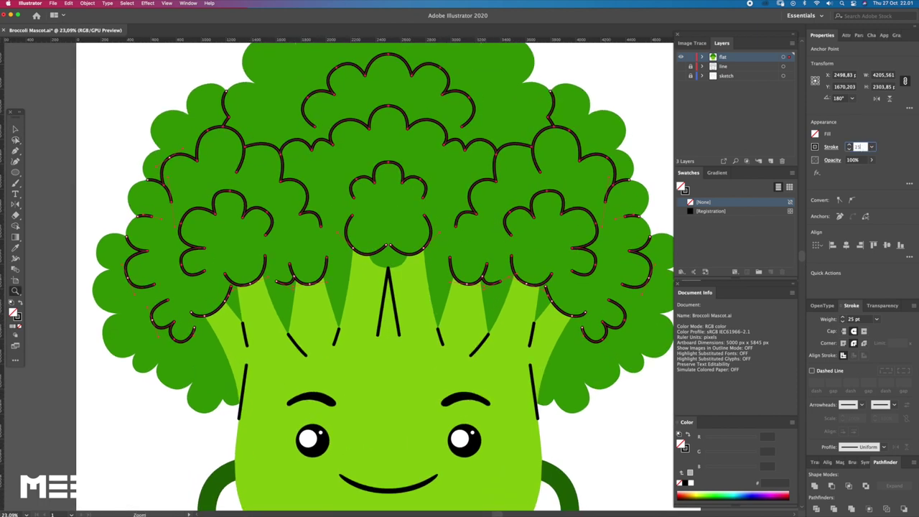
pyautogui.press('Return')
# Change the floret outlines' stroke colour to dark green #004e00.
pyautogui.moveTo(495, 298); pyautogui.dragTo(475, 272)
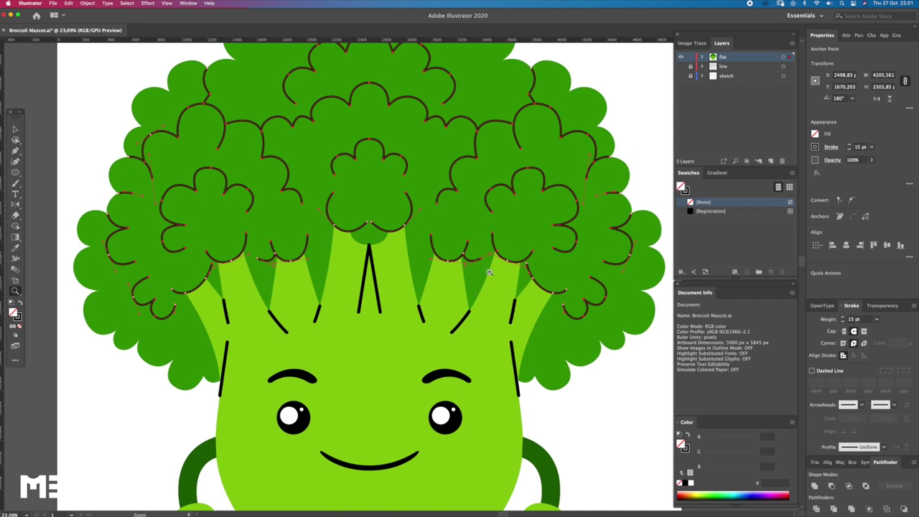
pyautogui.keyDown('alt'); pyautogui.click(493, 276); pyautogui.keyUp('alt')
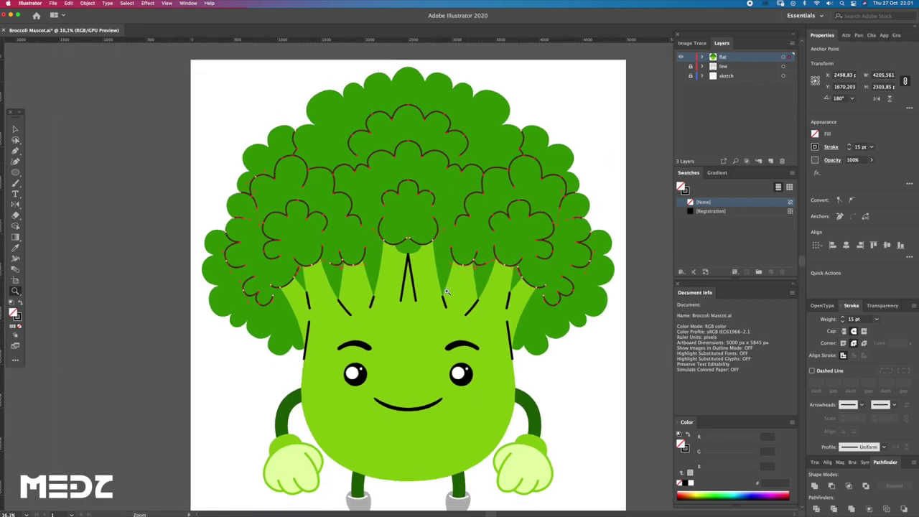
pyautogui.press('x')
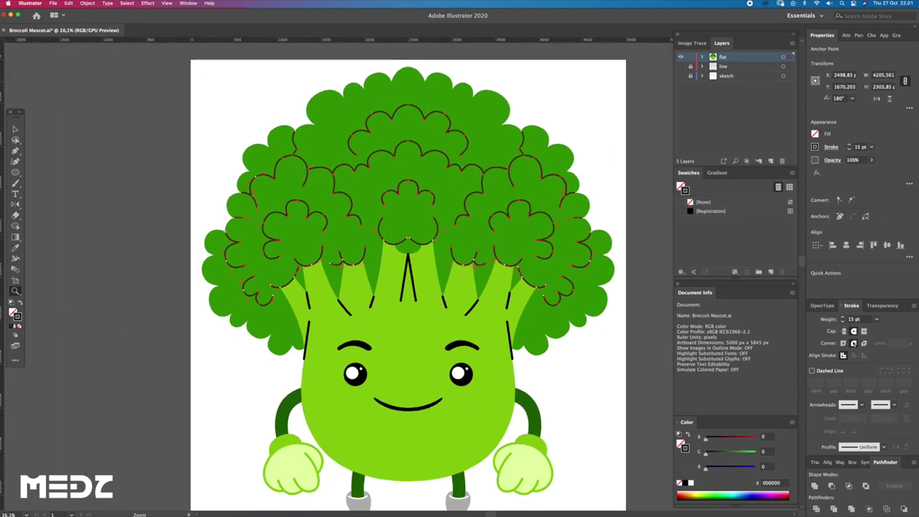
pyautogui.click(724, 452)
pyautogui.moveTo(727, 454); pyautogui.dragTo(730, 454)
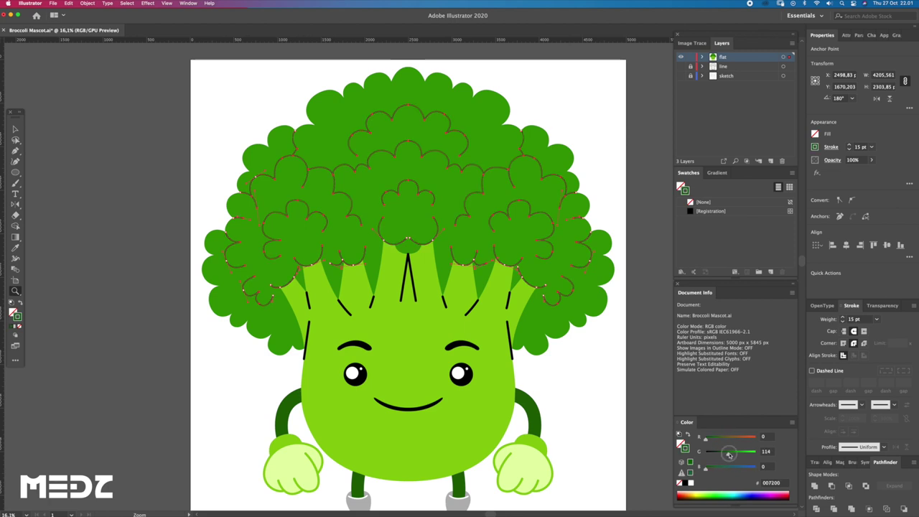
pyautogui.moveTo(504, 228)
pyautogui.mouseDown()
pyautogui.moveTo(542, 295)
pyautogui.moveTo(643, 385)
pyautogui.mouseUp()
pyautogui.moveTo(727, 455); pyautogui.dragTo(722, 456)
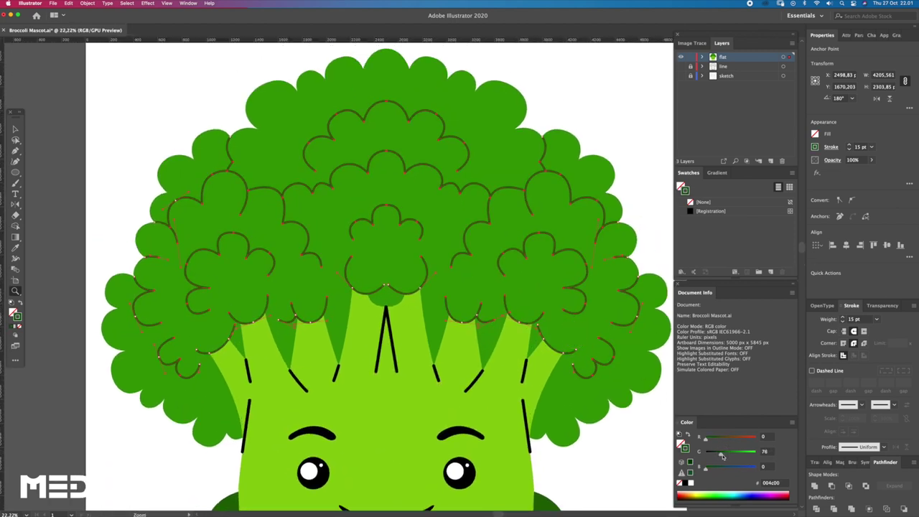
# Set the floret outlines' stroke weight to 20 pt and view the whole artboard.
pyautogui.click(861, 148)
pyautogui.write('20')
pyautogui.press('Return')
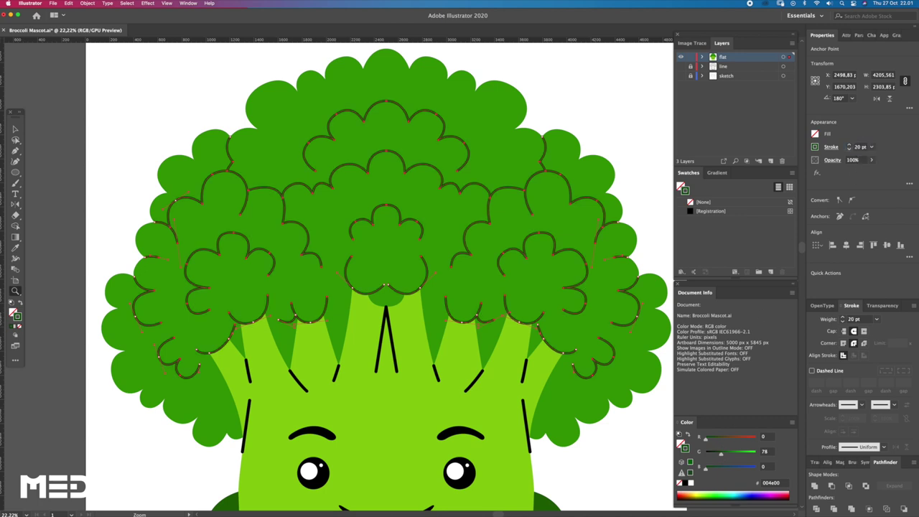
pyautogui.hotkey('ctrl', 'shift', 'a')
pyautogui.scroll(-5, 530, 180)
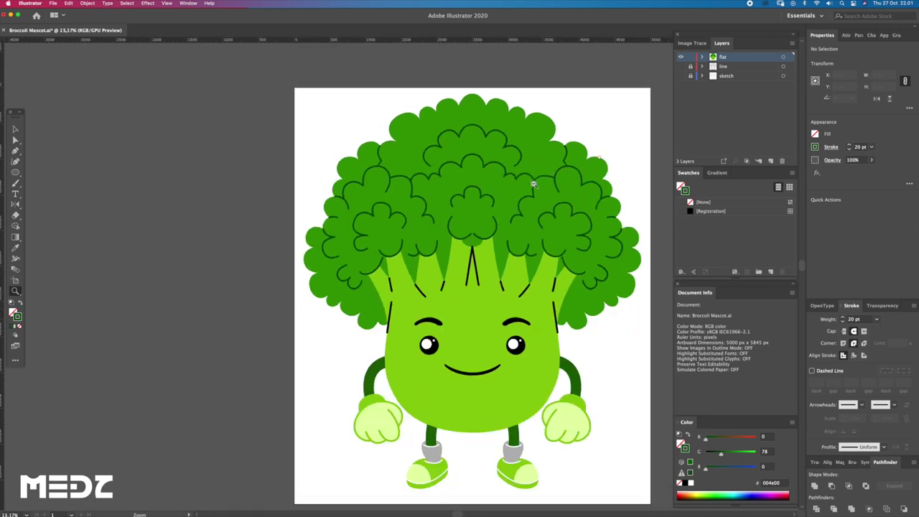
pyautogui.scroll(5, 481, 221)
# Select the stalk lines and eyedrop the dark green 20 pt outline stroke onto them.
pyautogui.press('a')
pyautogui.click(417, 277)
pyautogui.moveTo(523, 282); pyautogui.dragTo(471, 316)
pyautogui.moveTo(550, 300); pyautogui.dragTo(568, 311)
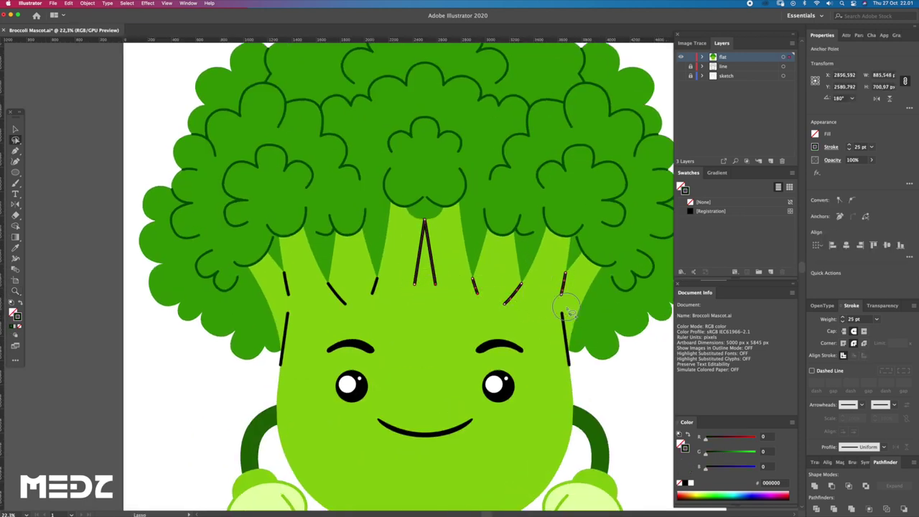
pyautogui.moveTo(404, 309)
pyautogui.mouseDown()
pyautogui.moveTo(328, 276)
pyautogui.moveTo(279, 365)
pyautogui.mouseUp()
pyautogui.press('z')
pyautogui.press('i')
pyautogui.click(368, 205)
pyautogui.press('a')
pyautogui.click(633, 394)
# Undo the eyedropped stroke and check the broccoli head's green fill colour.
pyautogui.press('z')
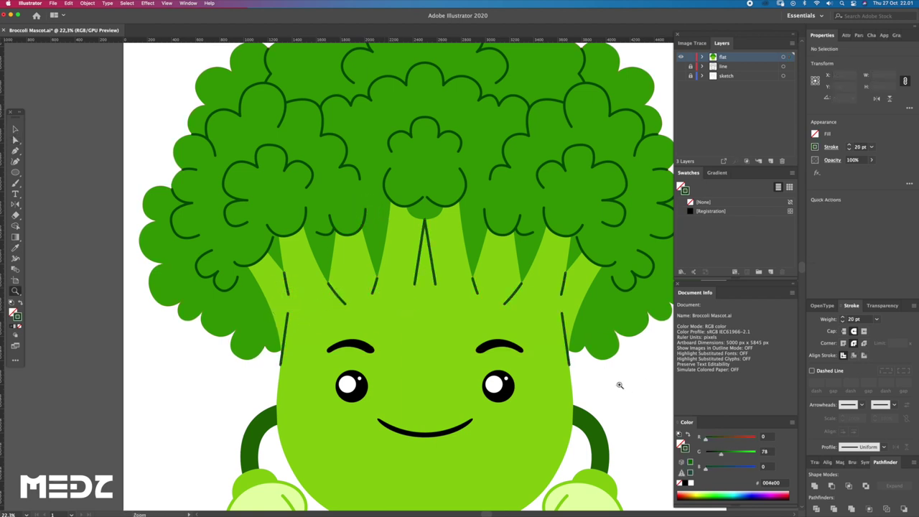
pyautogui.keyDown('alt'); pyautogui.click(567, 354); pyautogui.keyUp('alt')
pyautogui.press('super+z')
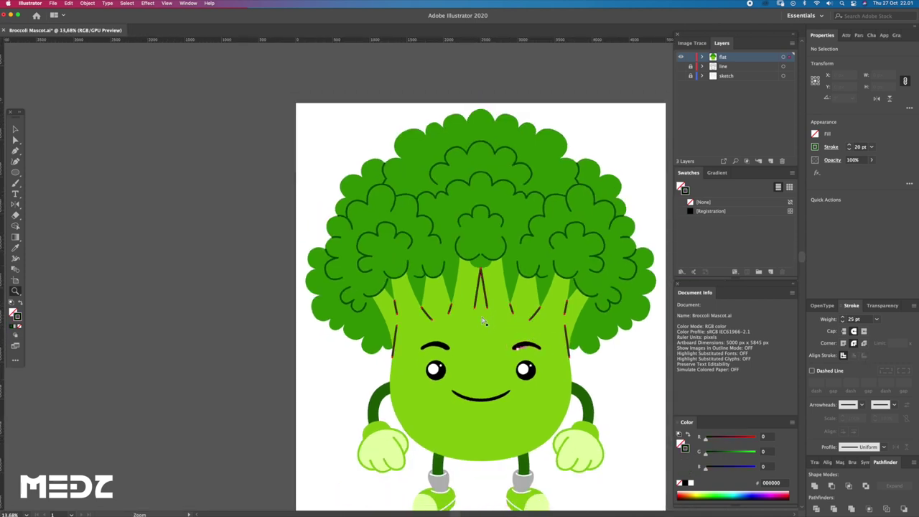
pyautogui.click(552, 359)
pyautogui.moveTo(644, 408); pyautogui.dragTo(591, 377)
pyautogui.press('a')
pyautogui.click(550, 320)
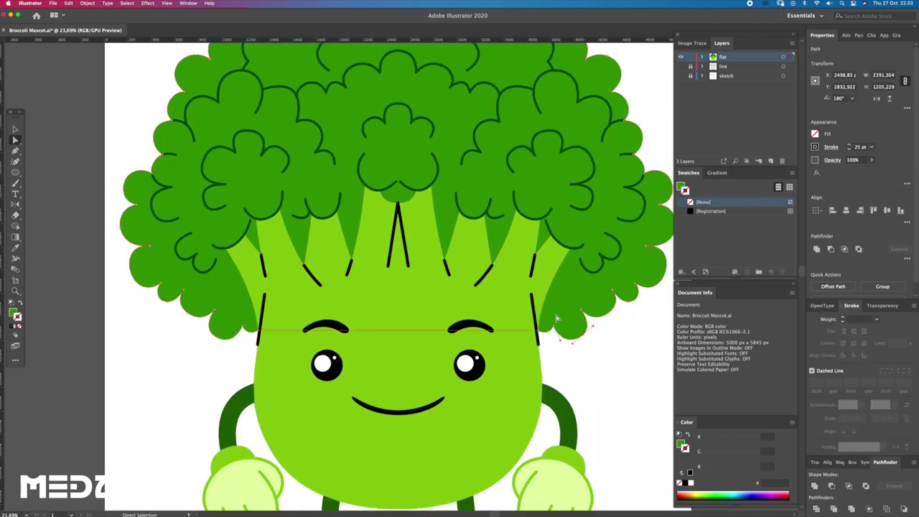
pyautogui.doubleClick(12, 311)
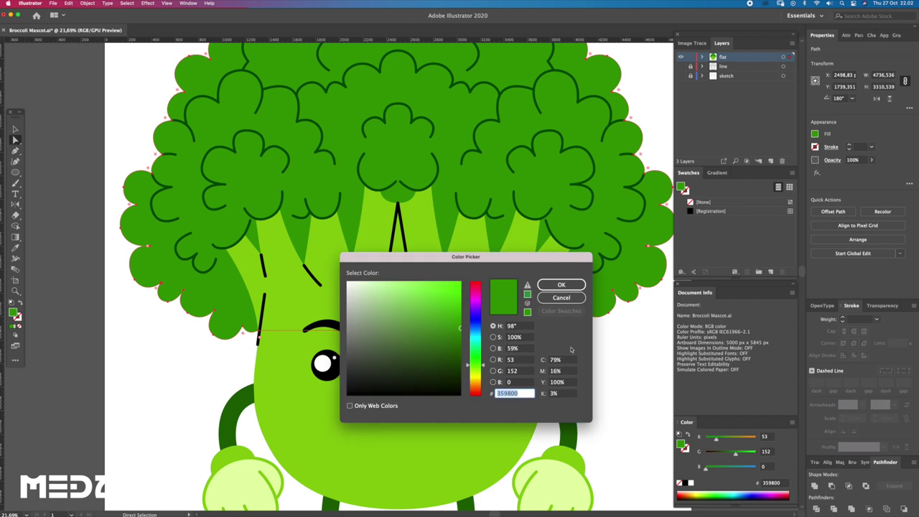
pyautogui.click(561, 285)
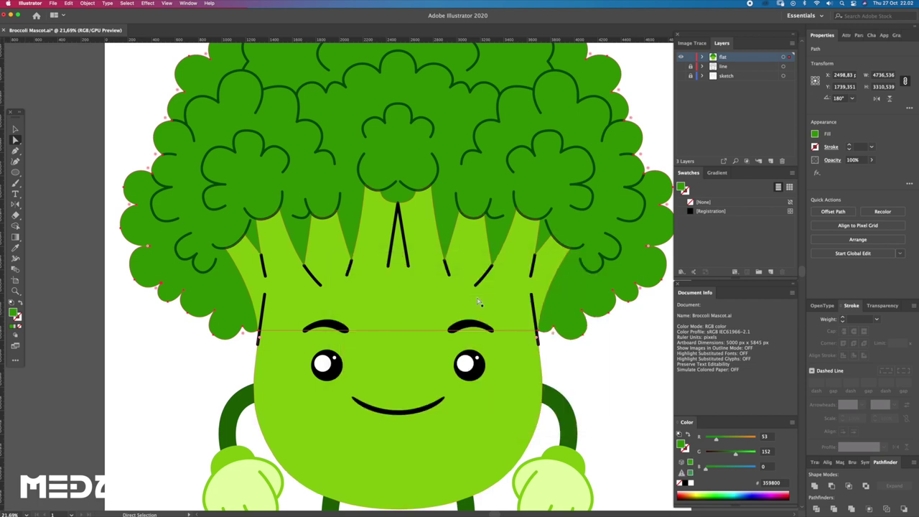
# Select the black stalk lines on both sides of the stem, excluding the stem shape.
pyautogui.click(534, 304)
pyautogui.click(483, 277)
pyautogui.keyDown('shift'); pyautogui.click(447, 268); pyautogui.keyUp('shift')
pyautogui.keyDown('shift'); pyautogui.click(388, 264); pyautogui.keyUp('shift')
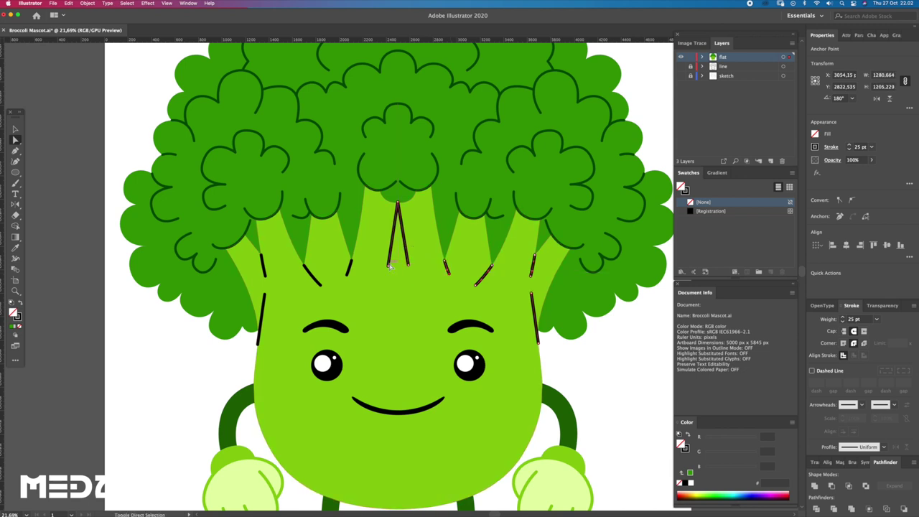
pyautogui.keyDown('shift'); pyautogui.click(347, 269); pyautogui.keyUp('shift')
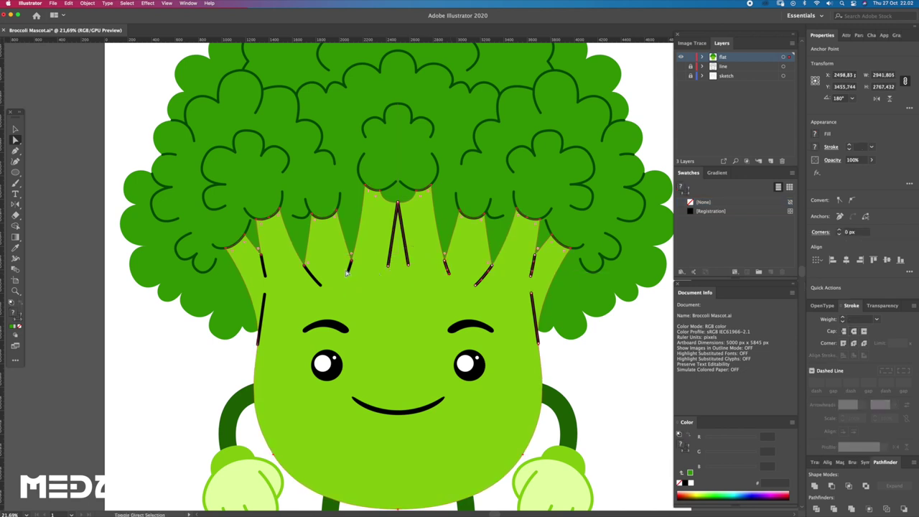
pyautogui.keyDown('shift'); pyautogui.click(349, 271); pyautogui.keyUp('shift')
pyautogui.keyDown('shift'); pyautogui.click(320, 285); pyautogui.keyUp('shift')
pyautogui.keyDown('shift'); pyautogui.click(263, 272); pyautogui.keyUp('shift')
pyautogui.keyDown('shift'); pyautogui.click(264, 298); pyautogui.keyUp('shift')
# Give the selected stalk lines a #359800 stroke colour and deselect them.
pyautogui.press('z')
pyautogui.keyDown('alt'); pyautogui.click(491, 278); pyautogui.keyUp('alt')
pyautogui.doubleClick(17, 316)
pyautogui.write('359800')
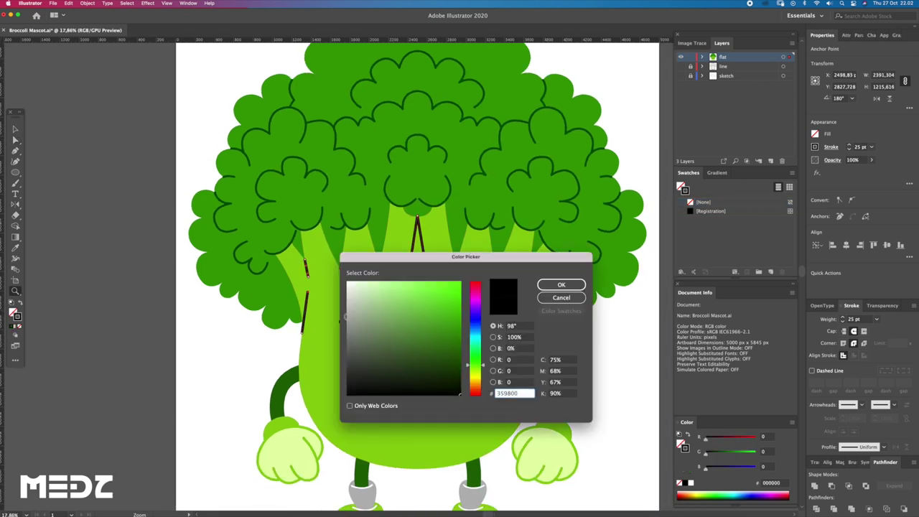
pyautogui.press('Return')
pyautogui.click(494, 258)
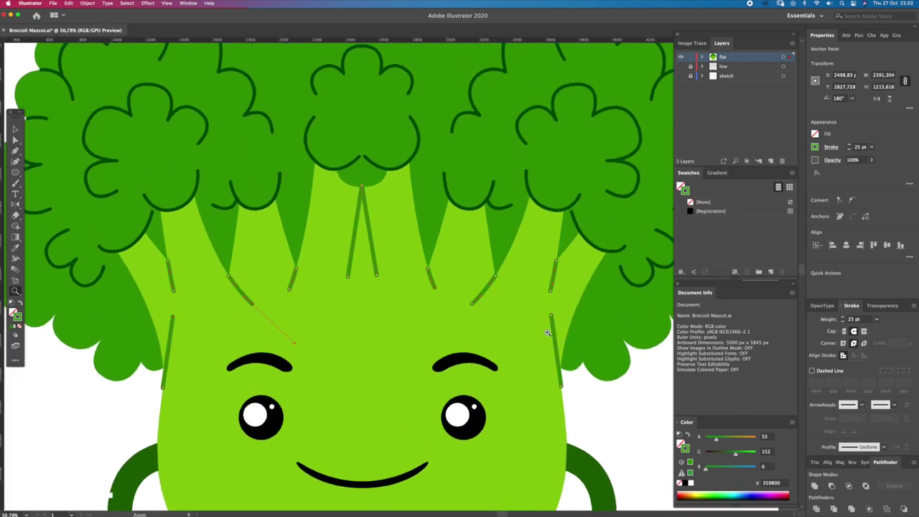
pyautogui.keyDown('alt'); pyautogui.click(535, 326); pyautogui.keyUp('alt')
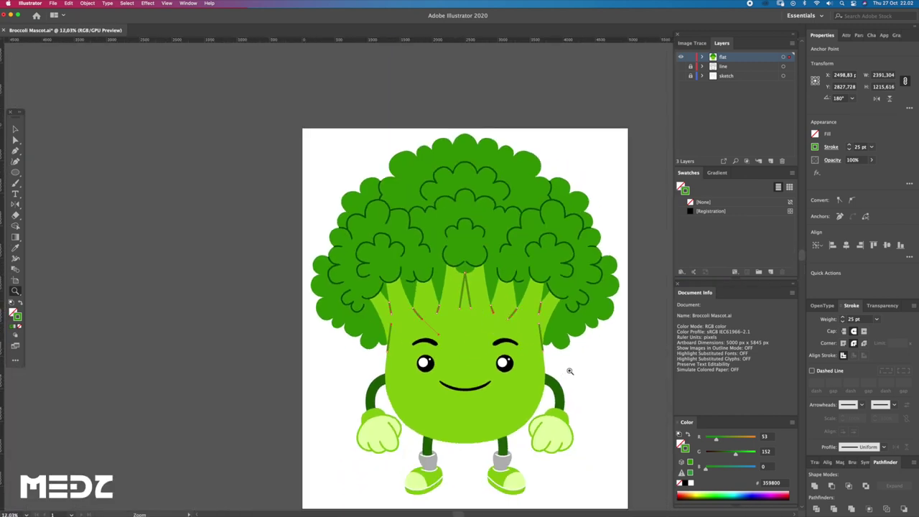
pyautogui.keyDown('ctrl'); pyautogui.click(572, 369); pyautogui.keyUp('ctrl')
# Extend the first stalk line's top anchor up to its wedge tip.
pyautogui.moveTo(375, 350)
pyautogui.mouseDown()
pyautogui.moveTo(486, 390)
pyautogui.moveTo(441, 205)
pyautogui.moveTo(456, 271)
pyautogui.moveTo(417, 244)
pyautogui.mouseUp()
pyautogui.press('a')
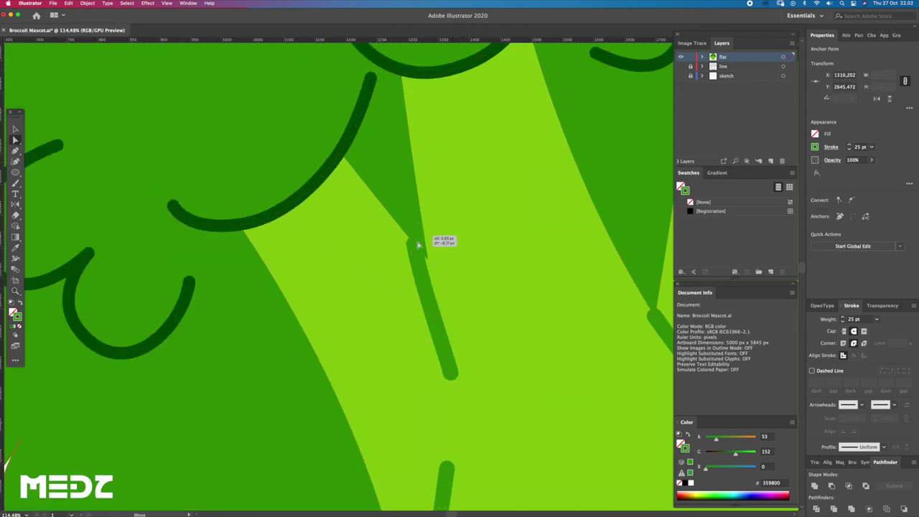
pyautogui.moveTo(417, 245); pyautogui.dragTo(415, 235)
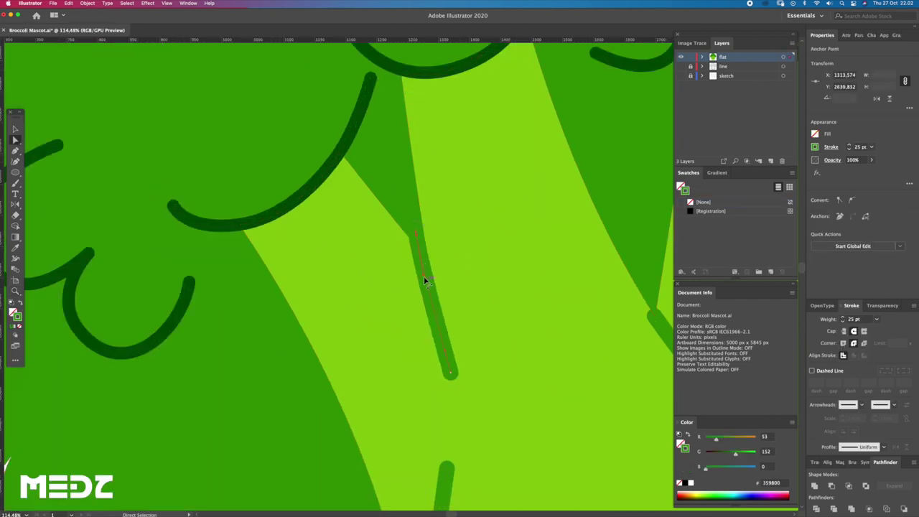
pyautogui.press('z')
pyautogui.moveTo(462, 308); pyautogui.dragTo(386, 273)
# Pull a second stalk line's top anchor up into its wedge tip.
pyautogui.moveTo(544, 307)
pyautogui.mouseDown()
pyautogui.moveTo(461, 278)
pyautogui.moveTo(517, 278)
pyautogui.mouseUp()
pyautogui.press('a')
pyautogui.moveTo(424, 273); pyautogui.dragTo(425, 255)
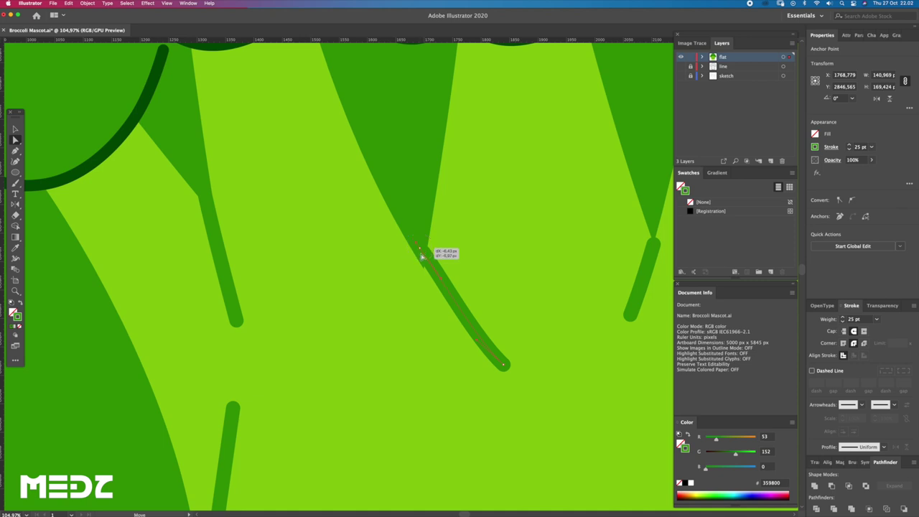
pyautogui.press('z')
pyautogui.moveTo(507, 364); pyautogui.dragTo(558, 404)
pyautogui.press('a')
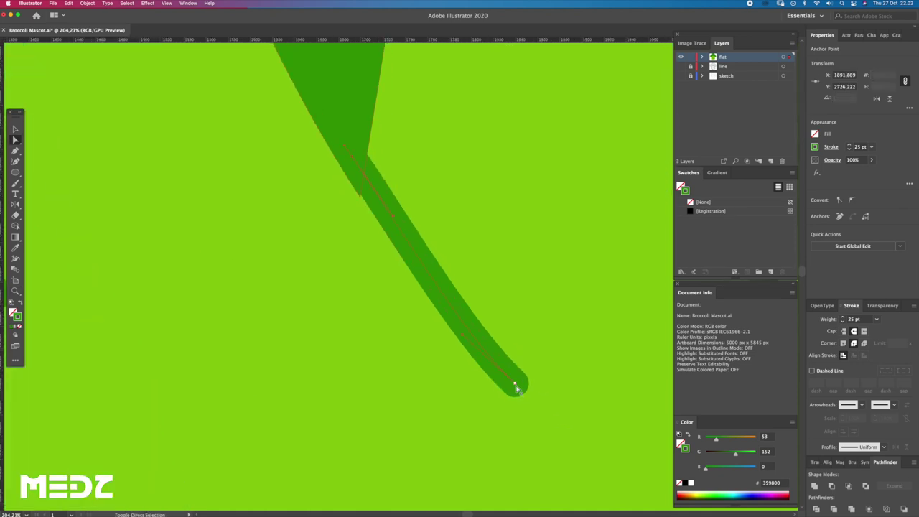
pyautogui.press('z')
pyautogui.moveTo(516, 388); pyautogui.dragTo(445, 281)
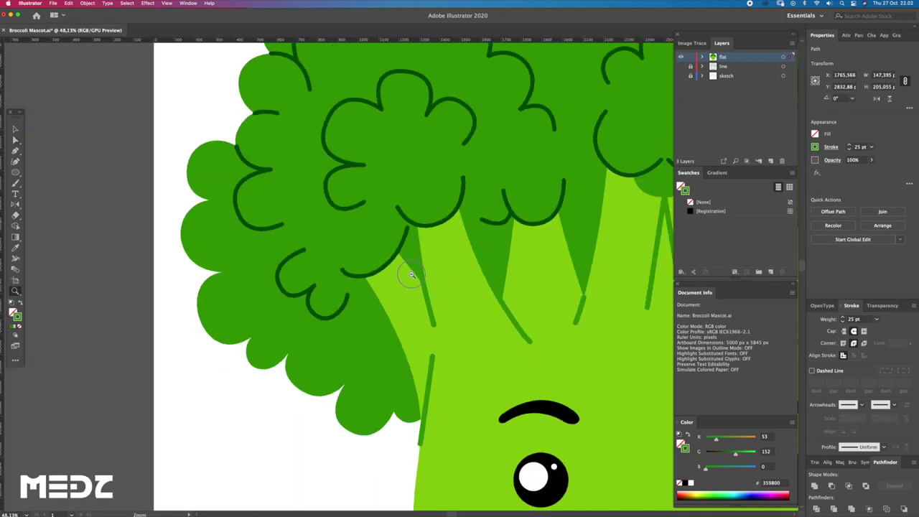
pyautogui.keyDown('alt'); pyautogui.click(585, 329); pyautogui.keyUp('alt')
# Raise a third stalk line's top into its wedge tip and nudge its bottom end left.
pyautogui.moveTo(584, 328); pyautogui.dragTo(495, 295)
pyautogui.press('a')
pyautogui.moveTo(476, 260); pyautogui.dragTo(471, 234)
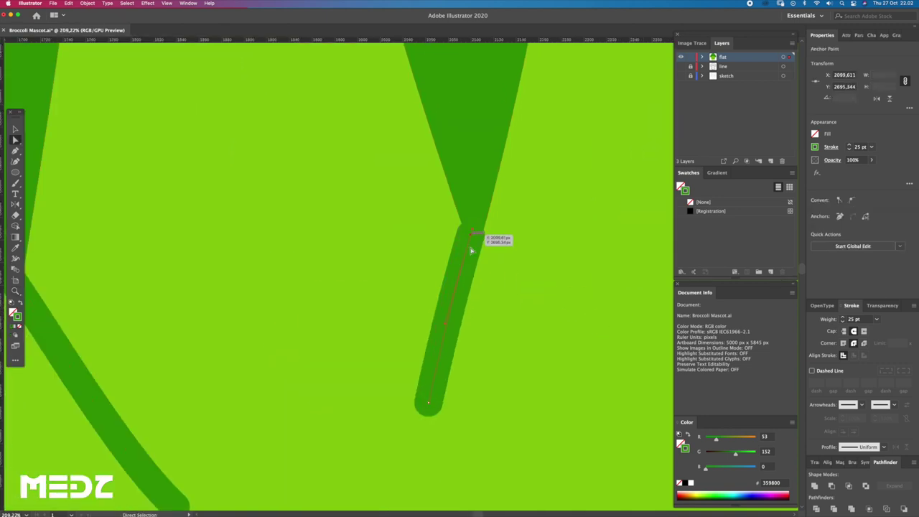
pyautogui.moveTo(428, 402); pyautogui.dragTo(418, 403)
pyautogui.moveTo(471, 237); pyautogui.dragTo(471, 223)
# Marquee-select the anchors of the right-side stalk lines.
pyautogui.press('z')
pyautogui.scroll(-5, 294, 277)
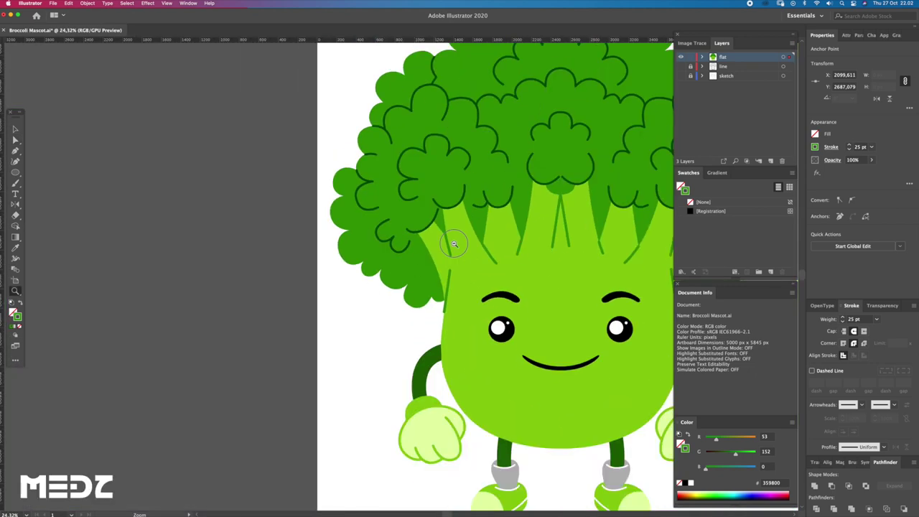
pyautogui.scroll(-3, 558, 256)
pyautogui.scroll(3, 469, 260)
pyautogui.scroll(3, 566, 257)
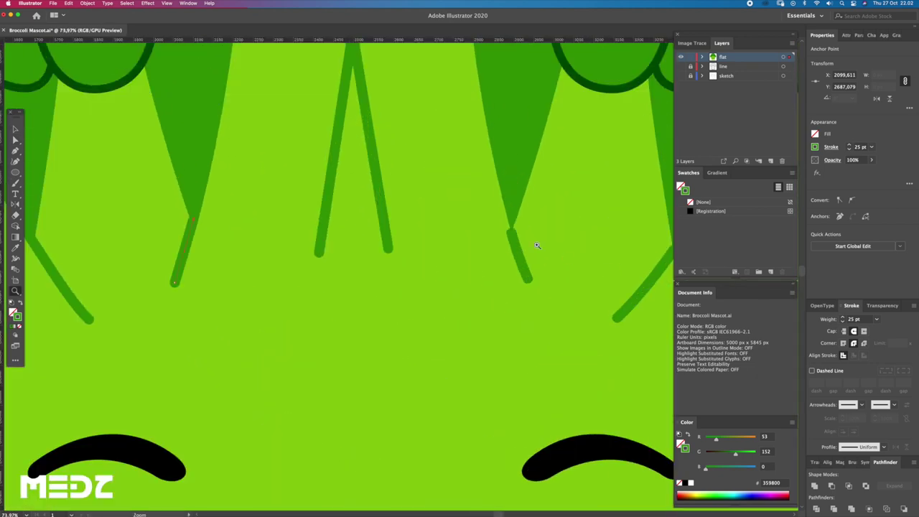
pyautogui.scroll(2, 511, 239)
pyautogui.press('a')
pyautogui.press('z')
pyautogui.scroll(-2, 374, 287)
pyautogui.scroll(-2, 431, 316)
pyautogui.moveTo(470, 329); pyautogui.dragTo(495, 316)
pyautogui.moveTo(553, 316)
pyautogui.mouseDown()
pyautogui.moveTo(558, 341)
pyautogui.moveTo(525, 331)
pyautogui.mouseUp()
# Duplicate three left stalk lines across to the right side of the stem.
pyautogui.press('v')
pyautogui.click(325, 315)
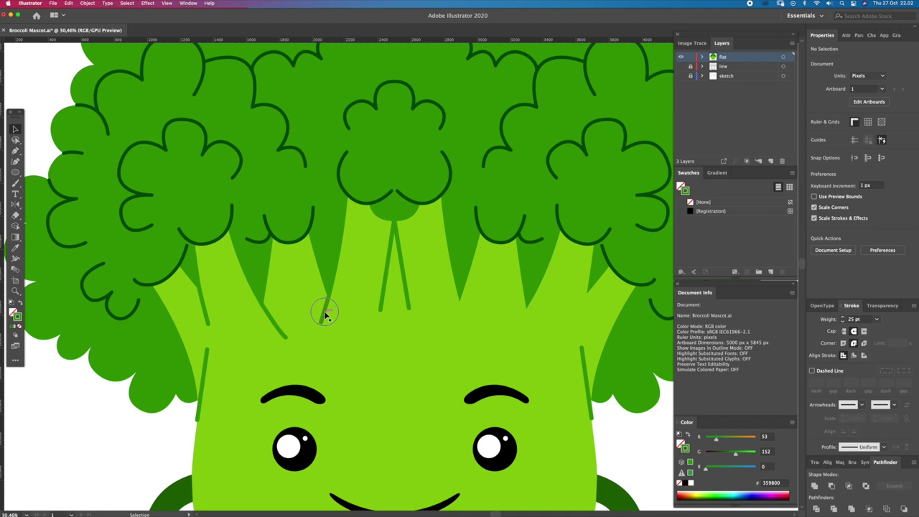
pyautogui.keyDown('shift'); pyautogui.click(279, 329); pyautogui.keyUp('shift')
pyautogui.keyDown('shift'); pyautogui.click(206, 314); pyautogui.keyUp('shift')
pyautogui.moveTo(207, 313); pyautogui.dragTo(556, 313)
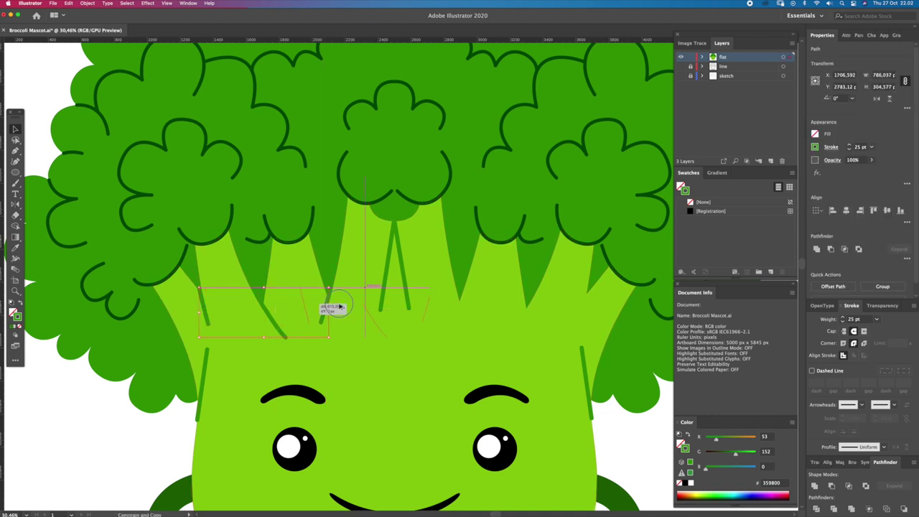
# Flip the copied stalk lines horizontally with the Reflect tool.
pyautogui.scroll(2, 539, 318)
pyautogui.click(16, 204)
pyautogui.moveTo(530, 392); pyautogui.dragTo(498, 389)
pyautogui.click(445, 379)
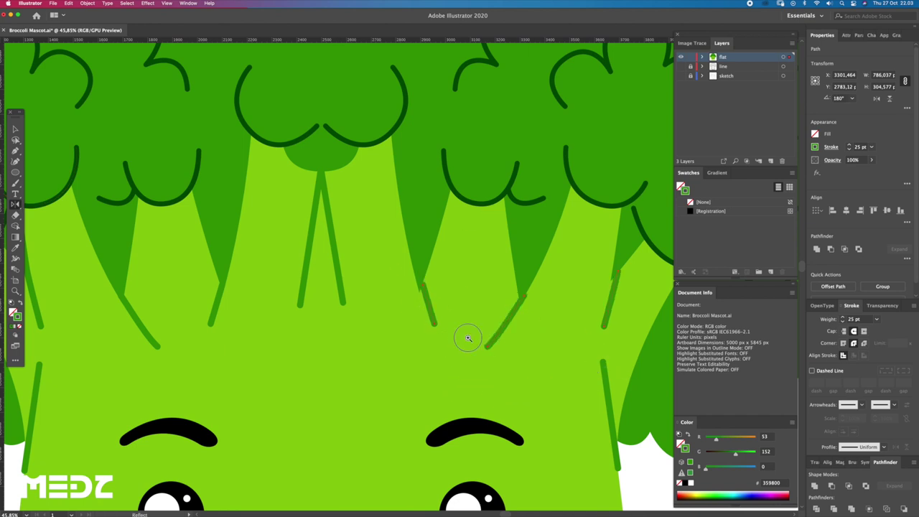
pyautogui.scroll(5, 445, 309)
# Zoom in on the mirrored line's top beneath its triangle tip.
pyautogui.press('v')
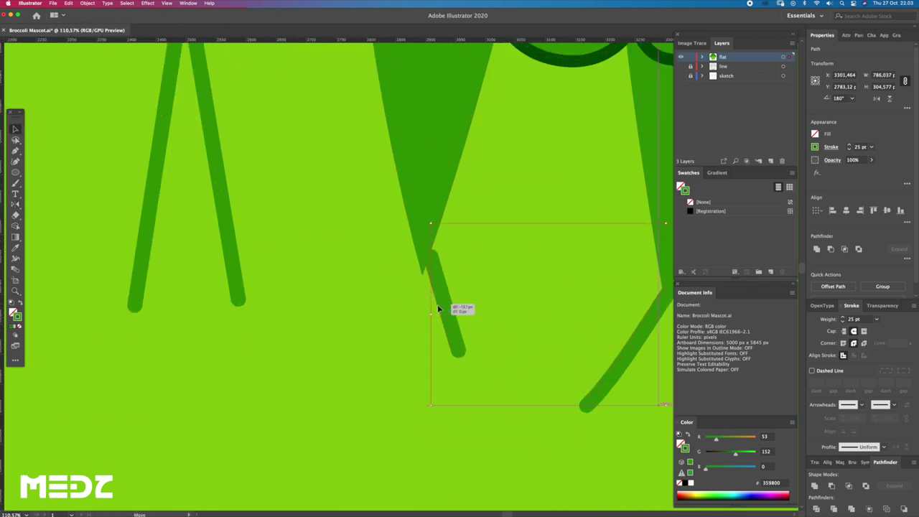
pyautogui.press('z')
pyautogui.moveTo(438, 303); pyautogui.dragTo(504, 339)
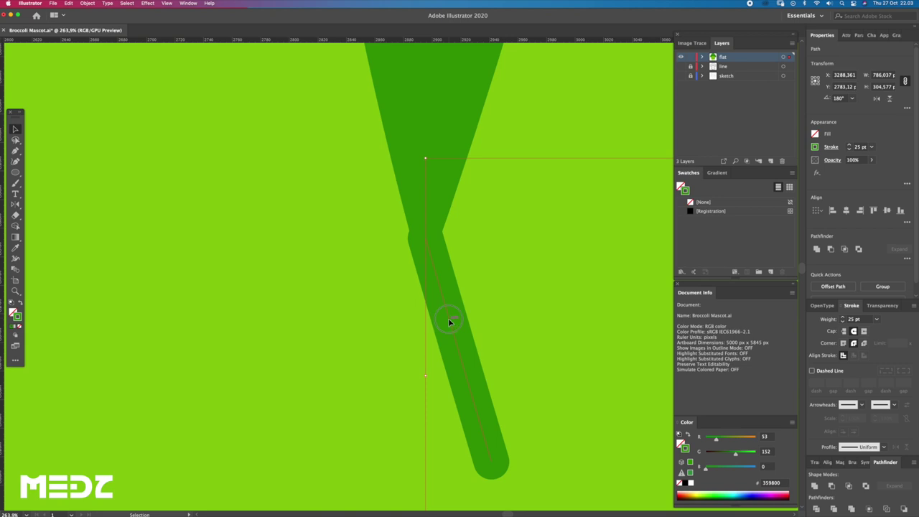
pyautogui.press('z')
pyautogui.click(484, 336)
pyautogui.press('v')
pyautogui.press('z')
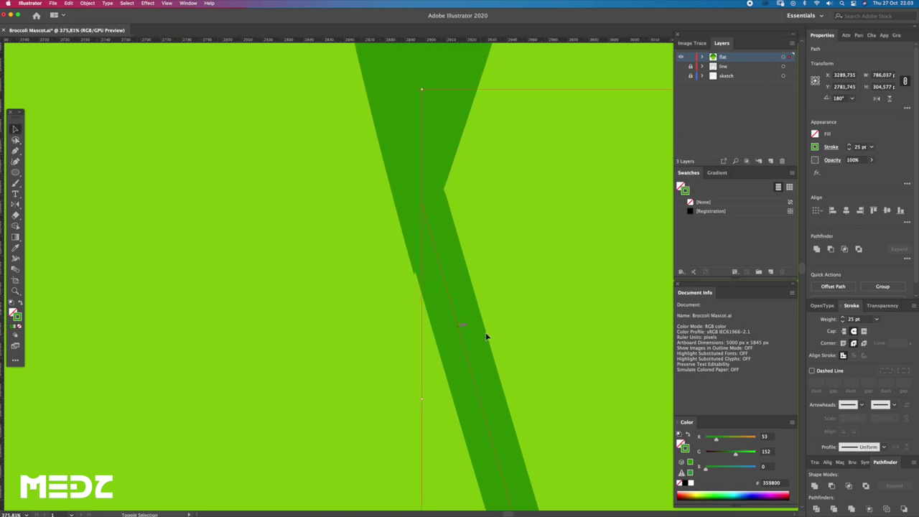
pyautogui.scroll(-3, 404, 316)
pyautogui.scroll(-3, 509, 308)
pyautogui.scroll(-3, 514, 306)
pyautogui.scroll(-3, 514, 307)
# Move the left stem line's top endpoint up to the crown's edge.
pyautogui.press('a')
pyautogui.moveTo(606, 369); pyautogui.dragTo(581, 337)
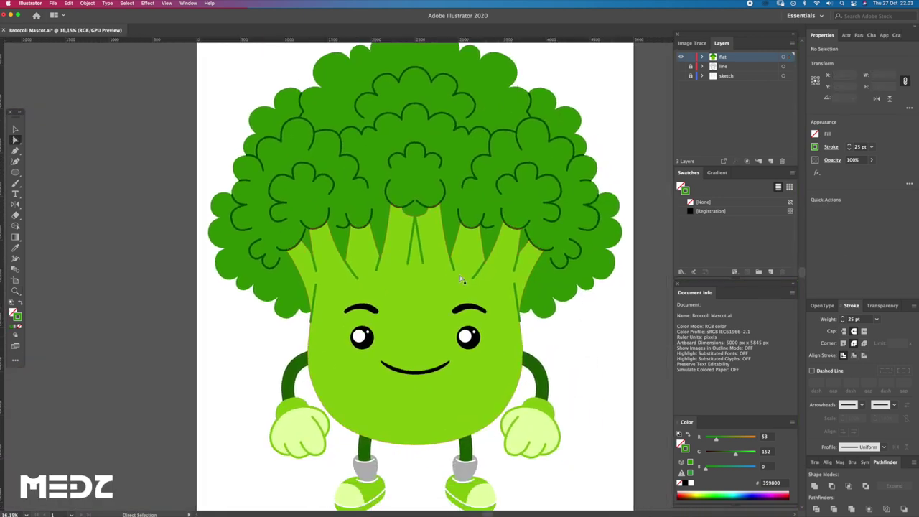
pyautogui.scroll(-1, 485, 305)
pyautogui.scroll(5, 333, 317)
pyautogui.press('a')
pyautogui.moveTo(380, 323); pyautogui.dragTo(390, 291)
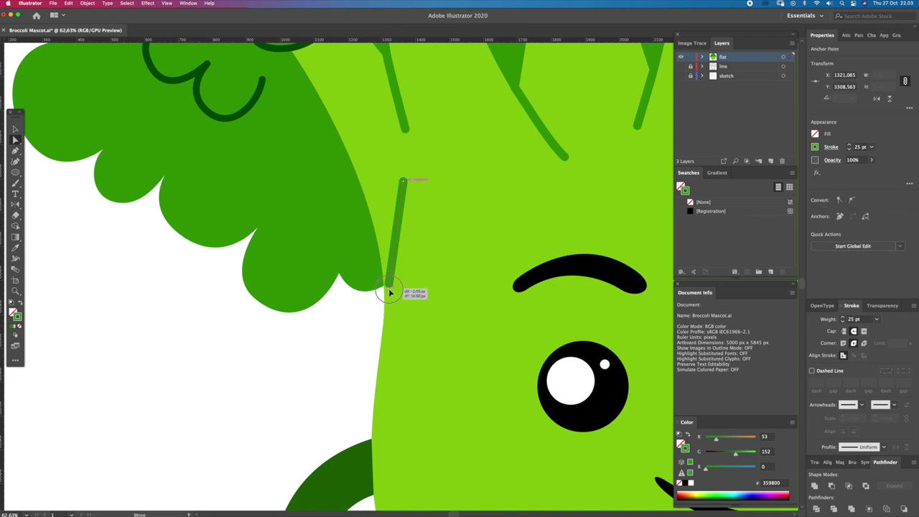
# Reposition the right stem line's endpoint so it meets the crown's edge.
pyautogui.scroll(-5, 446, 261)
pyautogui.hscroll(2, 459, 262)
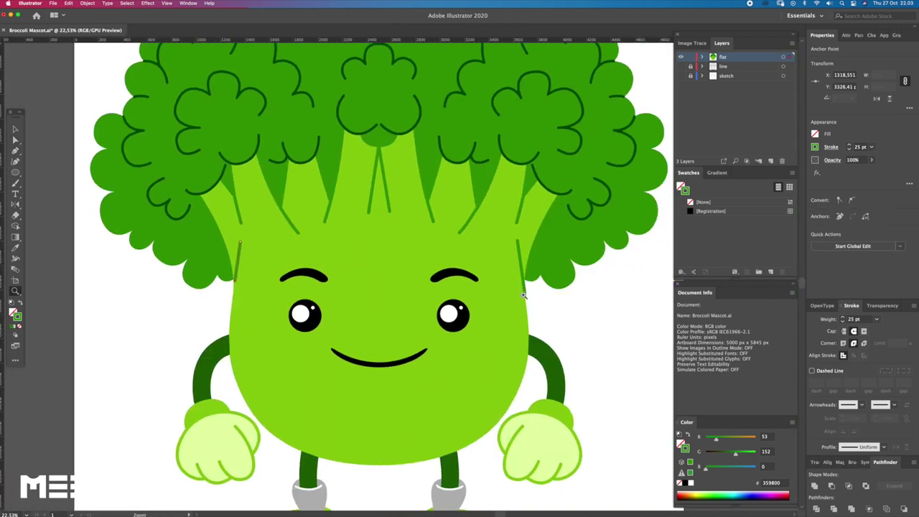
pyautogui.moveTo(525, 290); pyautogui.dragTo(524, 280)
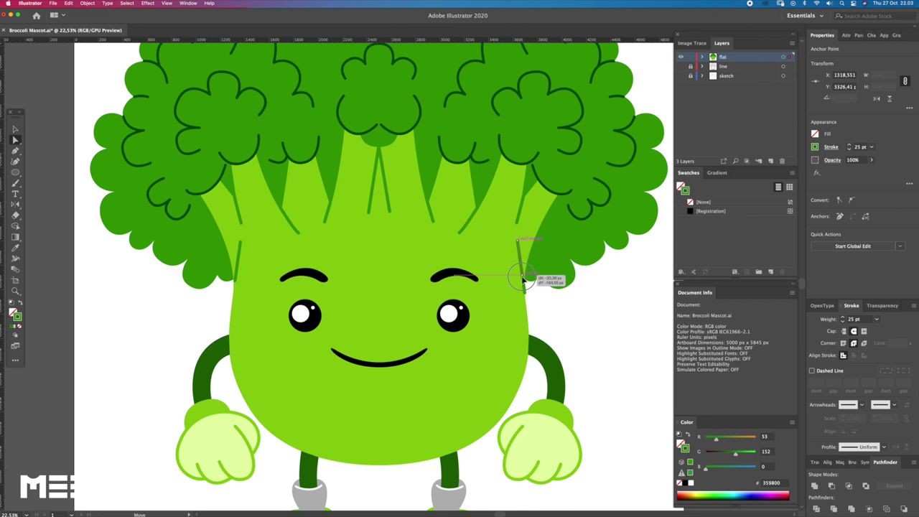
pyautogui.scroll(5, 528, 288)
pyautogui.moveTo(524, 280); pyautogui.dragTo(525, 320)
pyautogui.scroll(-3, 502, 331)
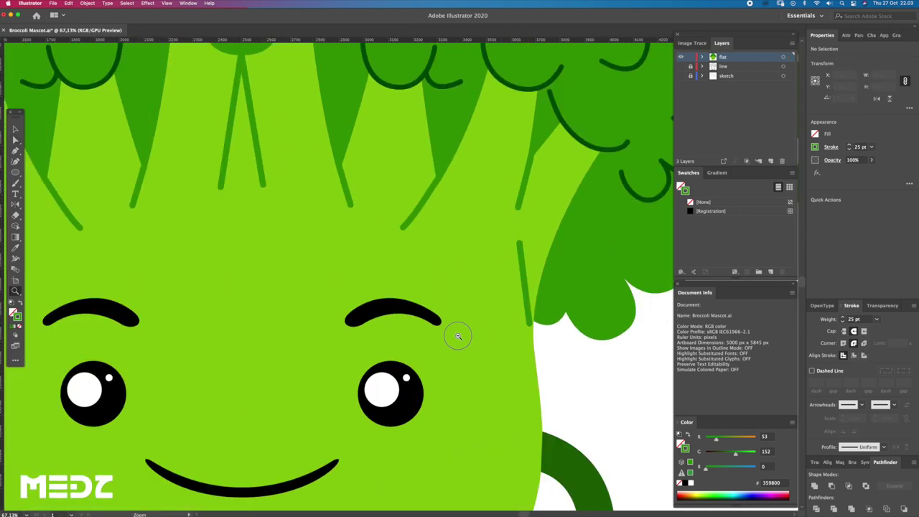
pyautogui.scroll(-3, 460, 336)
pyautogui.scroll(-1, 507, 332)
pyautogui.scroll(6, 369, 338)
# Round off the left eye circle, enlarge it around its centre and fill it white.
pyautogui.press('a')
pyautogui.click(379, 351)
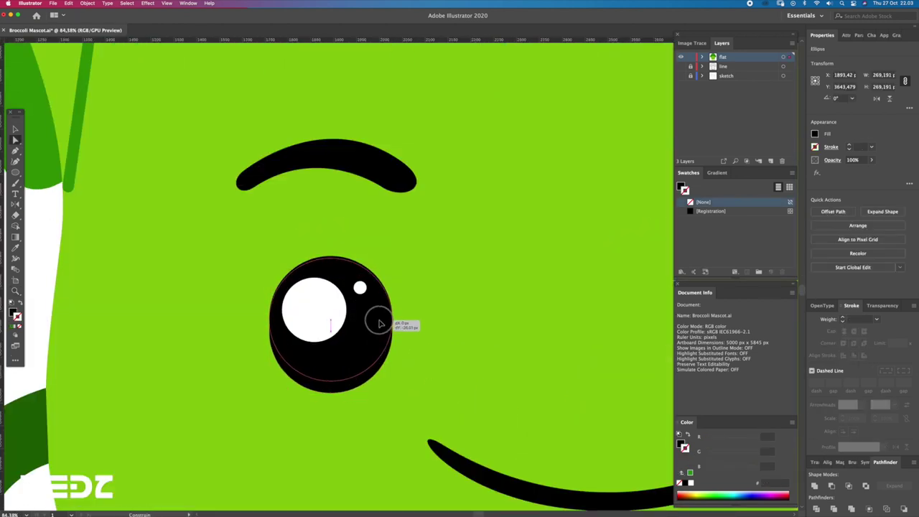
pyautogui.moveTo(379, 350); pyautogui.dragTo(389, 322)
pyautogui.press('v')
pyautogui.moveTo(392, 256); pyautogui.dragTo(409, 240)
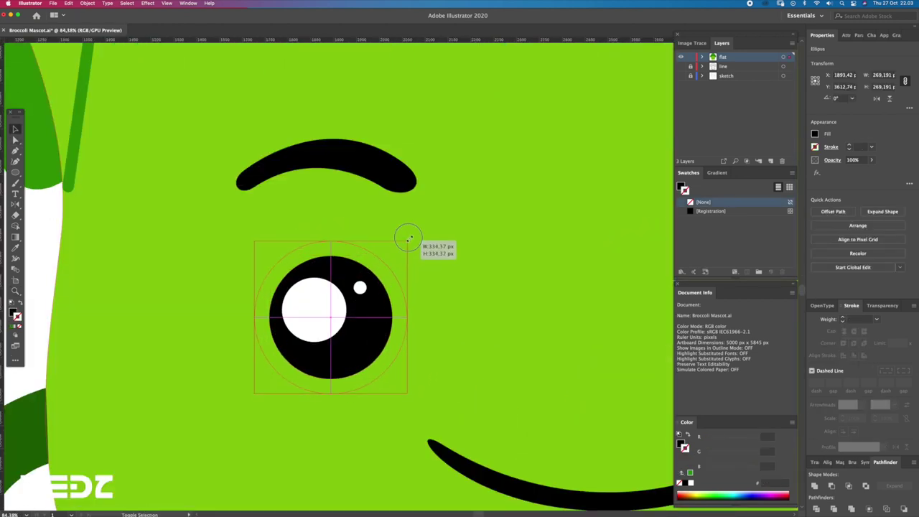
pyautogui.press('i')
pyautogui.click(324, 297)
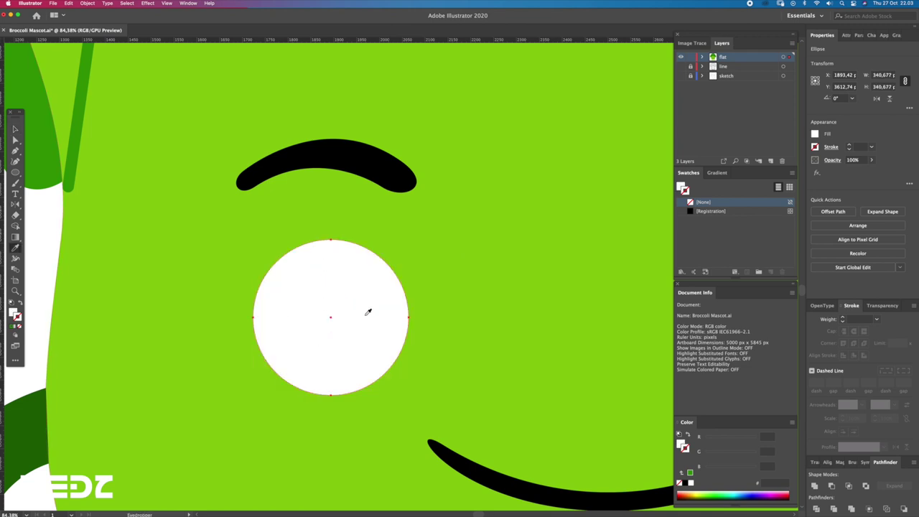
pyautogui.press('z')
pyautogui.scroll(-5, 345, 293)
pyautogui.scroll(5, 417, 323)
# Lasso the eye circle's anchors and shift the eye group slightly downward.
pyautogui.press('q')
pyautogui.moveTo(388, 293); pyautogui.dragTo(449, 367)
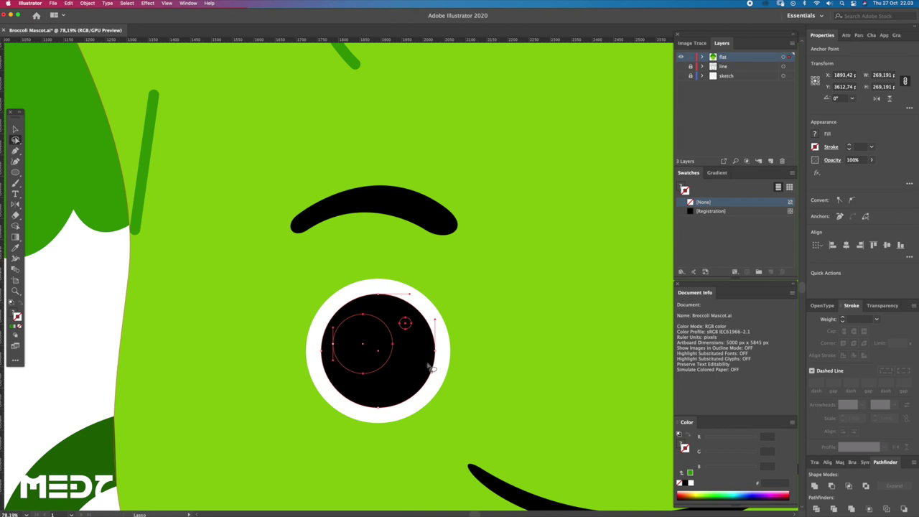
pyautogui.scroll(-1, 431, 349)
pyautogui.hotkey('ctrl', 'shift', 'a')
pyautogui.hotkey('ctrl', 'z')
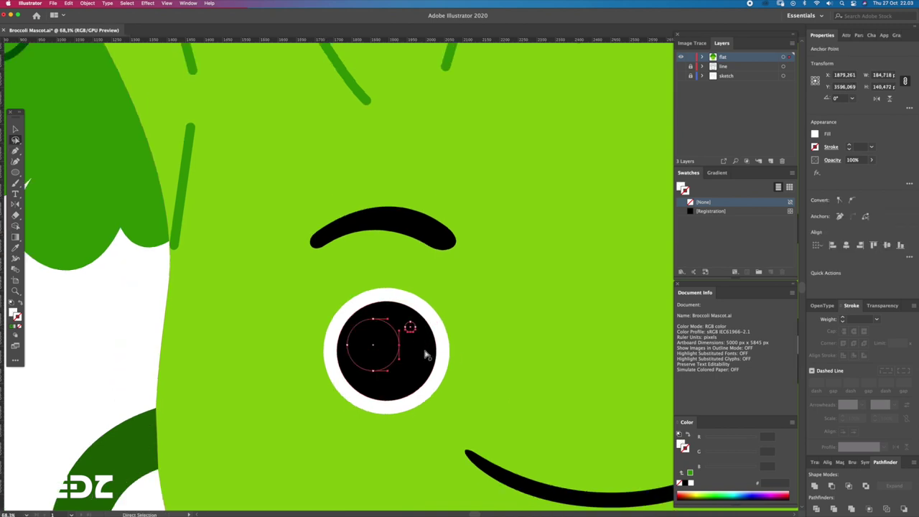
pyautogui.press('i')
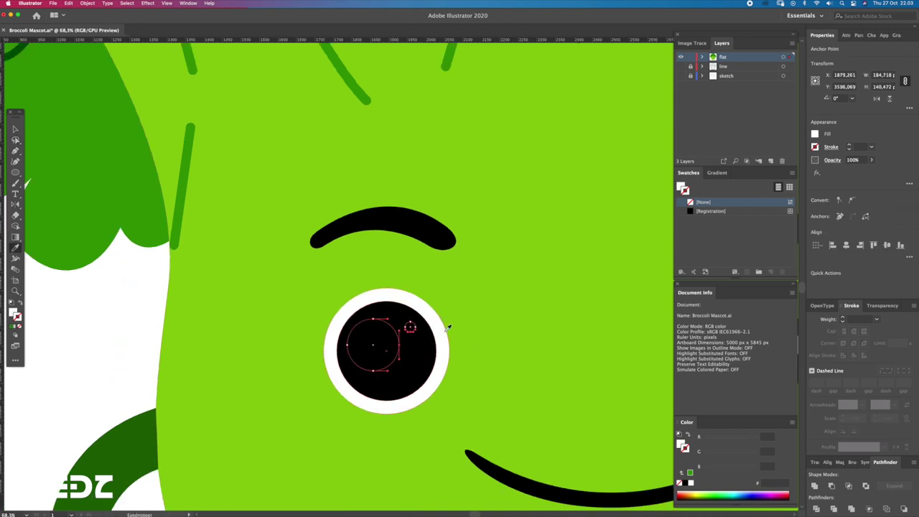
pyautogui.scroll(-2, 458, 335)
pyautogui.press('v')
pyautogui.moveTo(441, 338)
pyautogui.mouseDown()
pyautogui.moveTo(442, 374)
pyautogui.moveTo(446, 354)
pyautogui.mouseUp()
pyautogui.click(283, 328)
pyautogui.hotkey('ctrl', 'z')
# Zoom in on the pupil and select the small inner circles inside it.
pyautogui.press('q')
pyautogui.moveTo(411, 341); pyautogui.dragTo(488, 373)
pyautogui.press('ctrl')
pyautogui.press('z')
pyautogui.moveTo(424, 331); pyautogui.dragTo(507, 372)
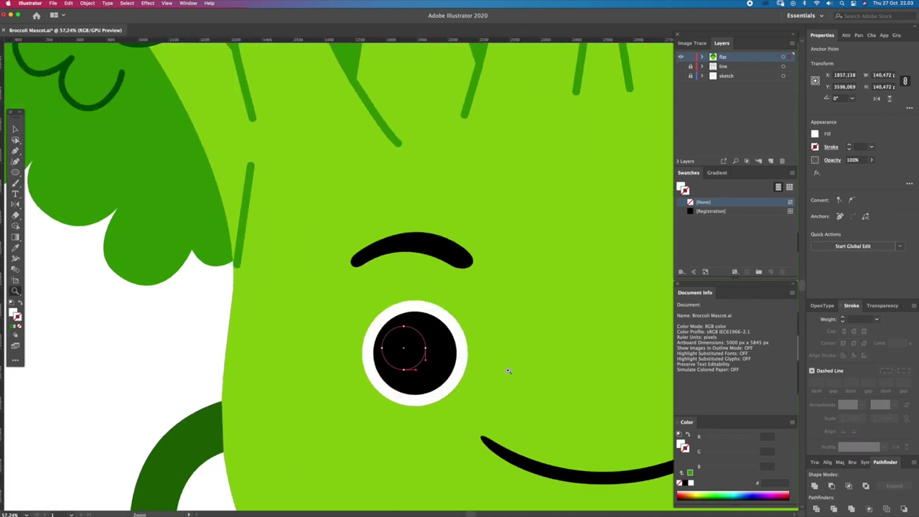
pyautogui.press('a')
pyautogui.press('x')
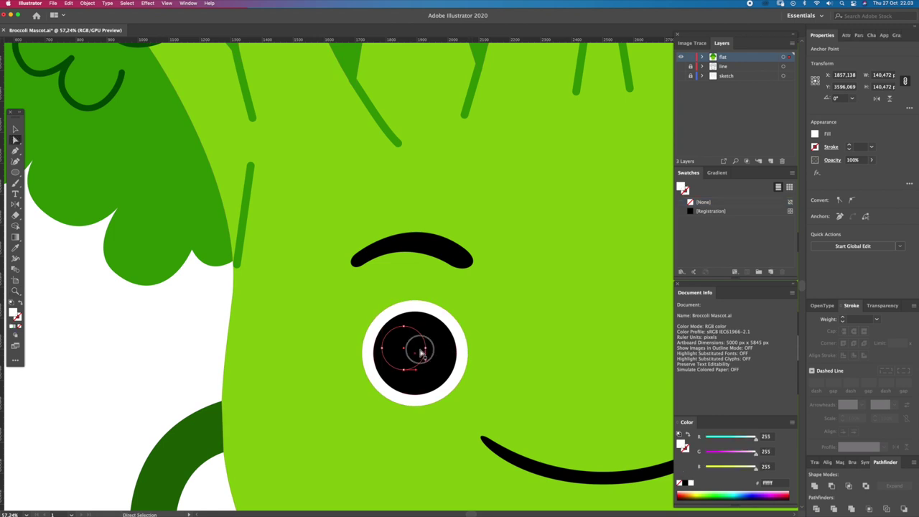
pyautogui.press('v')
pyautogui.click(415, 352)
pyautogui.press('a')
pyautogui.press('q')
pyautogui.moveTo(440, 338); pyautogui.dragTo(436, 333)
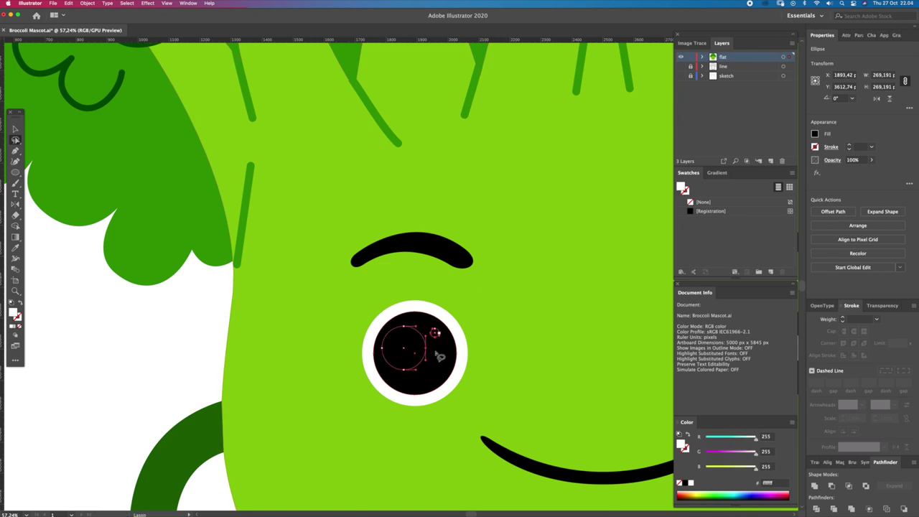
# Make the inner circles white and move the highlights up into place on the pupil.
pyautogui.press('i')
pyautogui.press('z')
pyautogui.moveTo(462, 326)
pyautogui.mouseDown()
pyautogui.moveTo(425, 322)
pyautogui.moveTo(482, 339)
pyautogui.mouseUp()
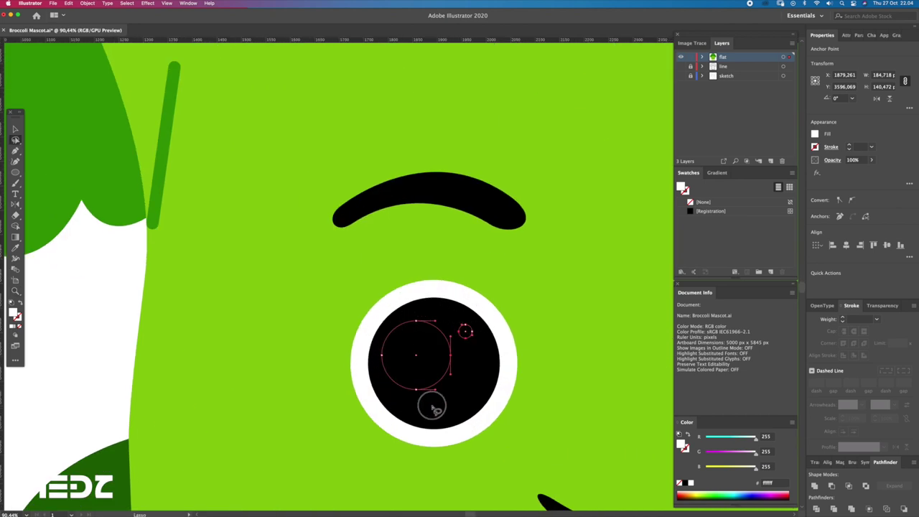
pyautogui.press('a')
pyautogui.hotkey('ctrl', 'z')
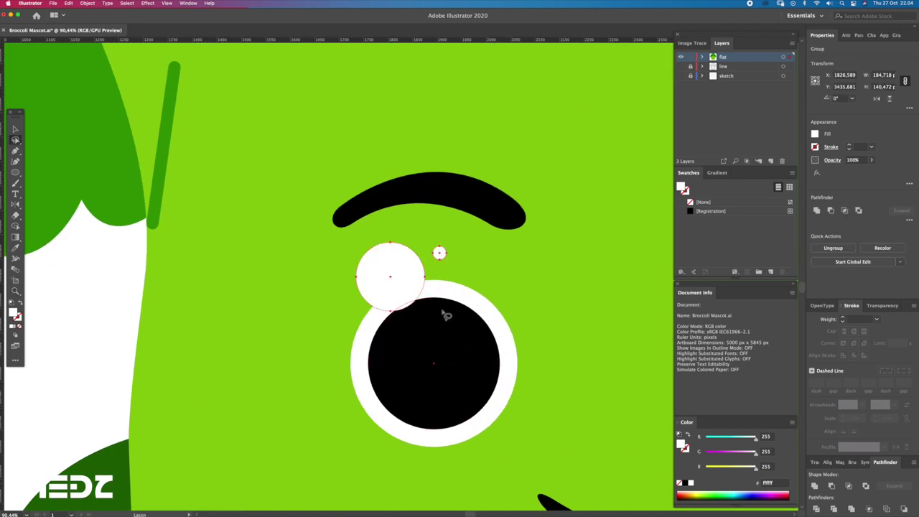
pyautogui.moveTo(404, 294)
pyautogui.mouseDown()
pyautogui.moveTo(435, 372)
pyautogui.moveTo(397, 335)
pyautogui.moveTo(431, 335)
pyautogui.mouseUp()
pyautogui.press('z')
pyautogui.keyDown('ctrl'); pyautogui.click(379, 276); pyautogui.keyUp('ctrl')
# Shrink the left eye slightly and delete the old right eye.
pyautogui.moveTo(381, 269); pyautogui.dragTo(373, 260)
pyautogui.scroll(-2, 374, 287)
pyautogui.hscroll(2, 403, 297)
pyautogui.press('q')
pyautogui.moveTo(525, 280); pyautogui.dragTo(525, 347)
pyautogui.moveTo(454, 334); pyautogui.dragTo(496, 358)
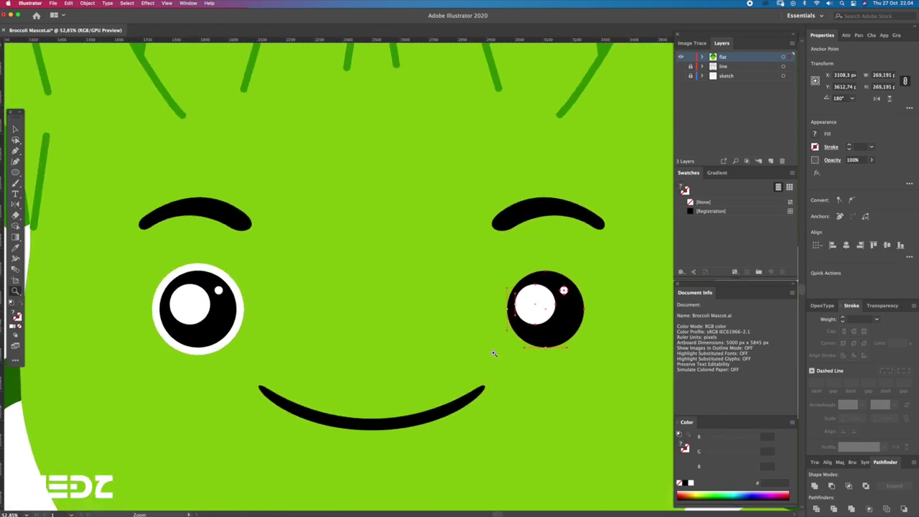
pyautogui.press('Delete')
# Select every part of the left eye and place a copy where the right eye was.
pyautogui.press('v')
pyautogui.click(242, 308)
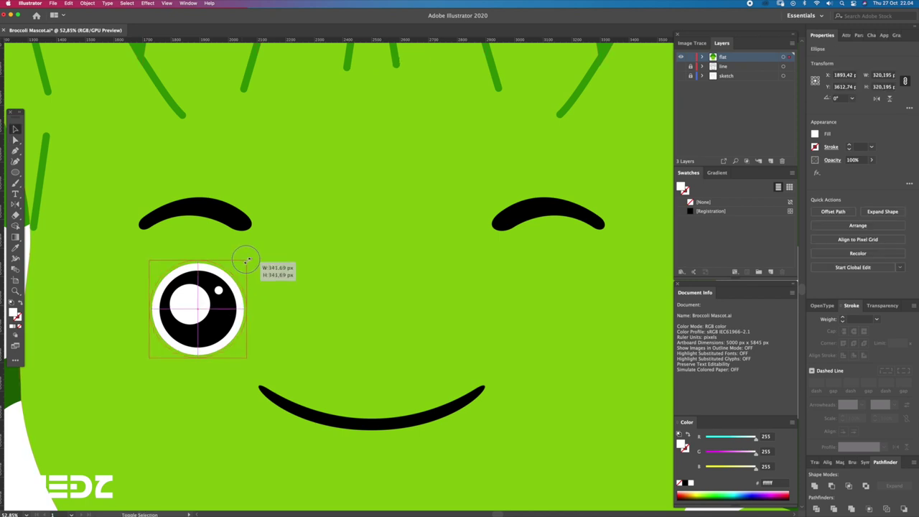
pyautogui.scroll(2, 248, 276)
pyautogui.press('a')
pyautogui.moveTo(170, 256); pyautogui.dragTo(302, 316)
pyautogui.press('v')
pyautogui.press('v')
pyautogui.moveTo(226, 304)
pyautogui.mouseDown()
pyautogui.moveTo(487, 311)
pyautogui.moveTo(396, 311)
pyautogui.moveTo(423, 311)
pyautogui.mouseUp()
pyautogui.press('z')
pyautogui.press('v')
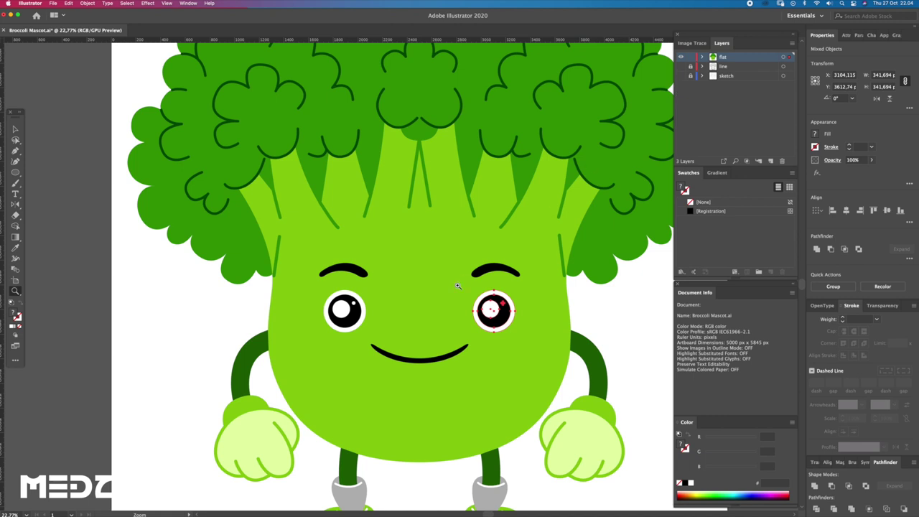
# Zoom in around the mouth and eyes to compare the new eye copy.
pyautogui.scroll(-2, 467, 318)
pyautogui.scroll(-1, 428, 363)
pyautogui.click(402, 393)
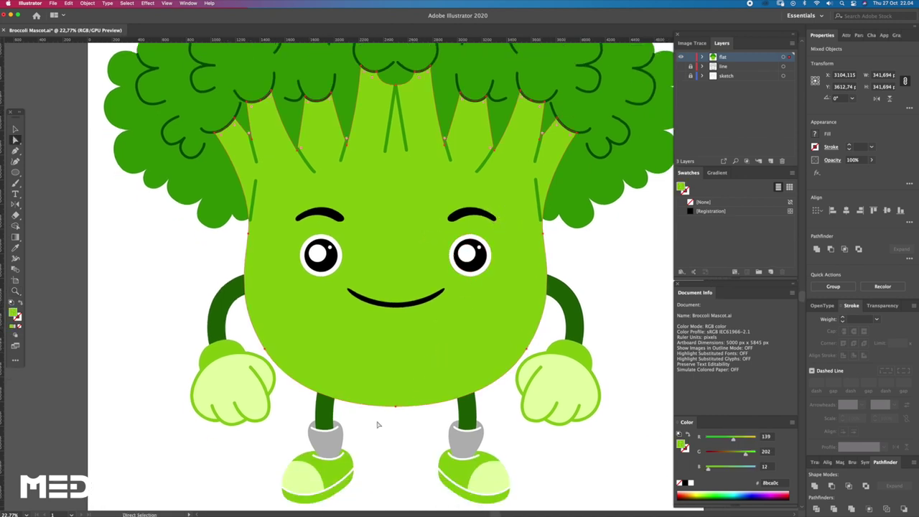
pyautogui.moveTo(376, 425); pyautogui.dragTo(412, 159)
pyautogui.press('v')
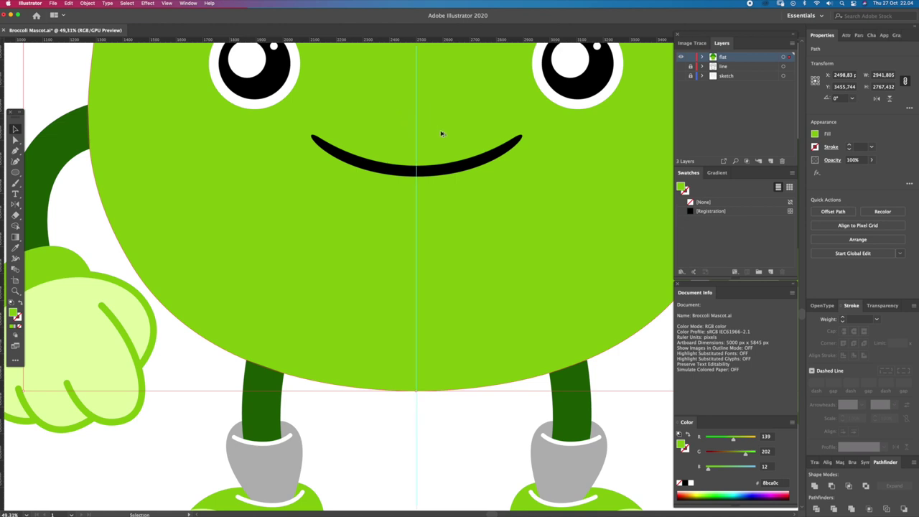
pyautogui.scroll(-1, 418, 122)
pyautogui.scroll(-4, 431, 129)
pyautogui.scroll(2, 529, 124)
# Select both eyes together to check they match, then deselect and view the whole broccoli.
pyautogui.press('q')
pyautogui.moveTo(475, 147); pyautogui.dragTo(473, 151)
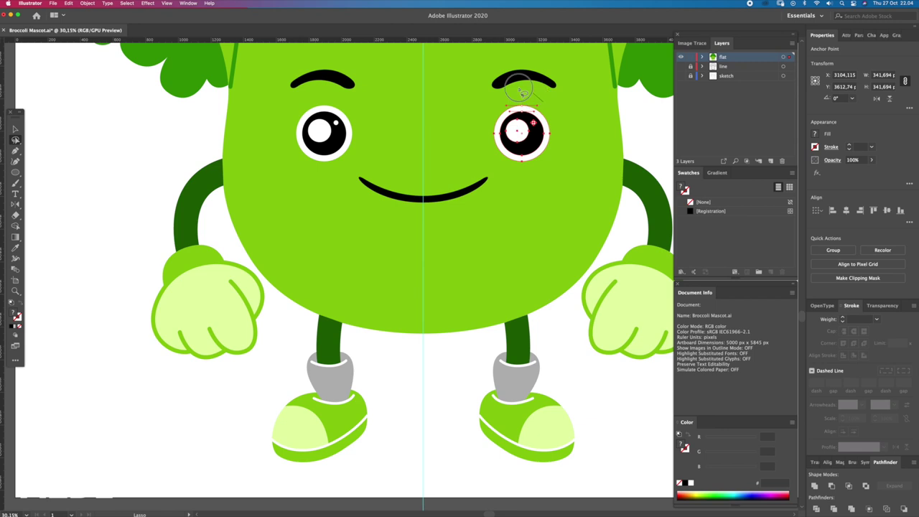
pyautogui.moveTo(523, 92); pyautogui.dragTo(496, 101)
pyautogui.moveTo(347, 103); pyautogui.dragTo(351, 100)
pyautogui.press('v')
pyautogui.click(568, 342)
pyautogui.press('z')
pyautogui.scroll(-3, 595, 312)
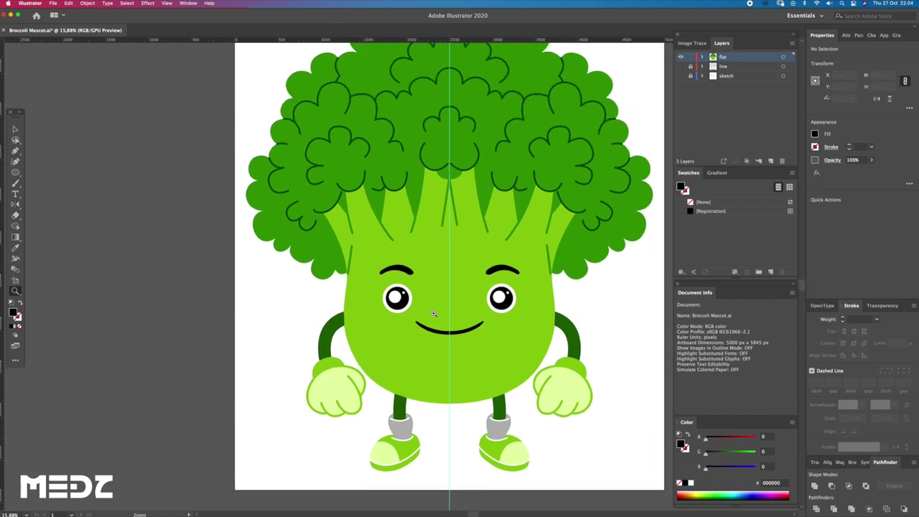
pyautogui.scroll(2, 511, 316)
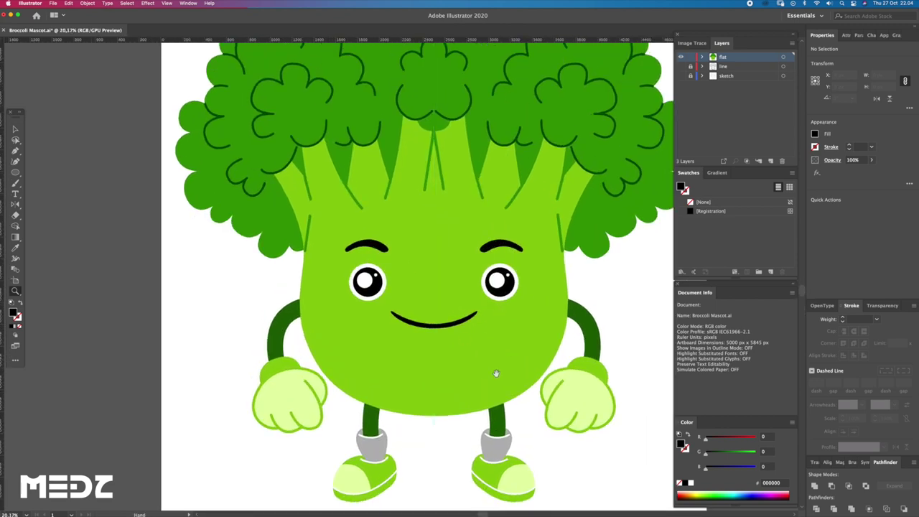
pyautogui.scroll(-2, 531, 340)
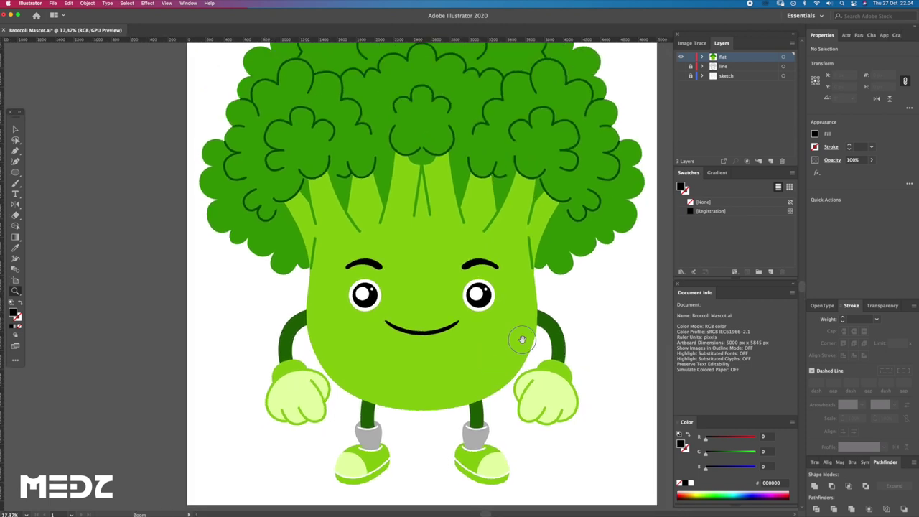
pyautogui.hscroll(2, 530, 339)
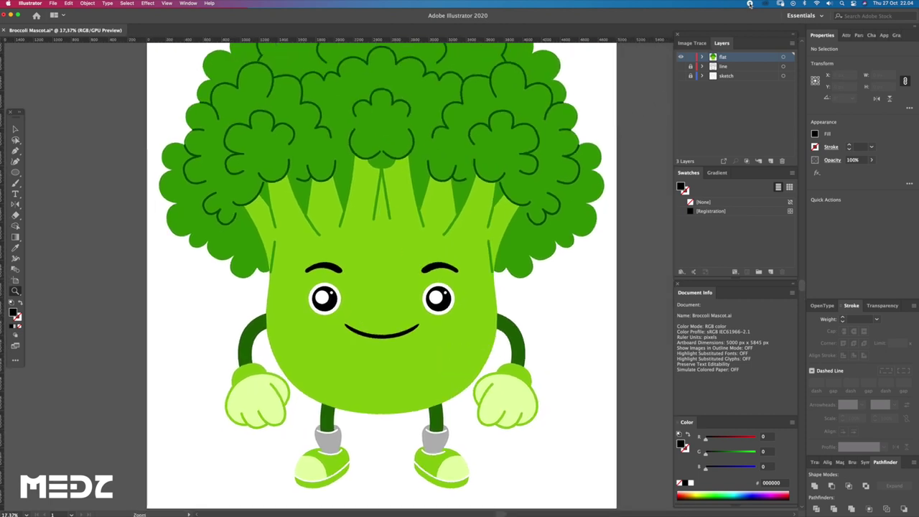
pyautogui.scroll(1, 456, 421)
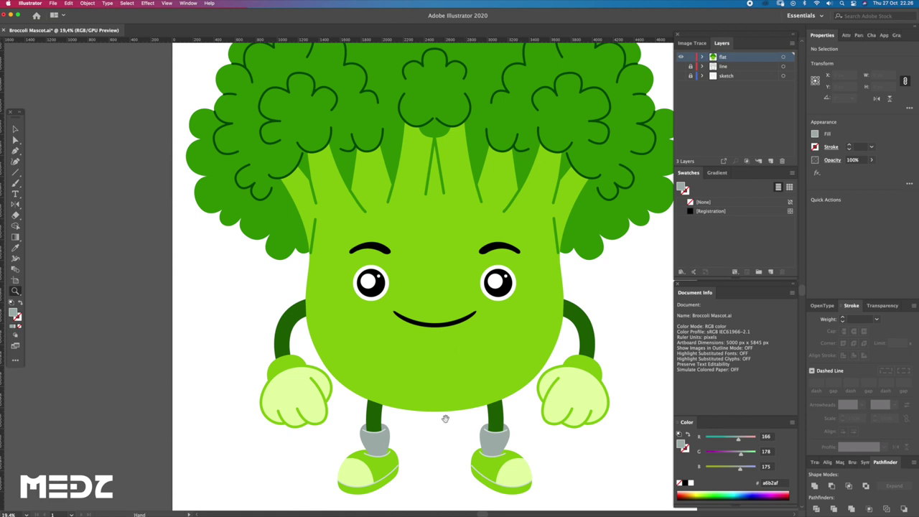
pyautogui.scroll(1, 446, 413)
pyautogui.hscroll(2, 431, 388)
pyautogui.scroll(-2, 418, 372)
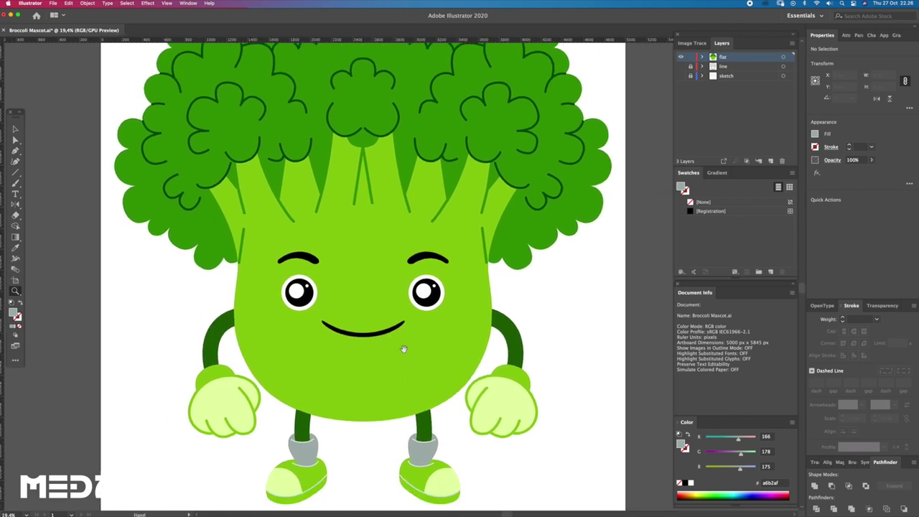
pyautogui.hscroll(-2, 431, 360)
pyautogui.press('a')
pyautogui.click(401, 406)
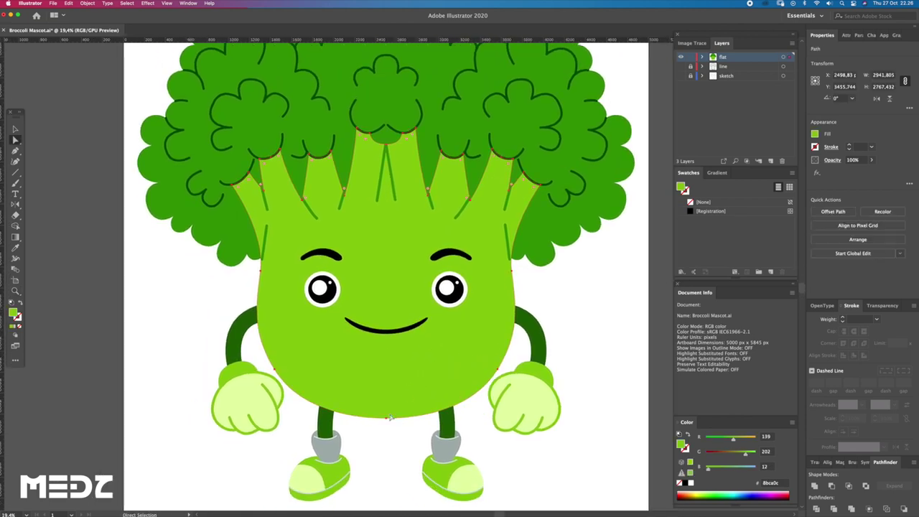
# Move the body copy down slightly and try rescaling it, keeping its earlier size.
pyautogui.scroll(3, 478, 448)
pyautogui.scroll(1, 455, 373)
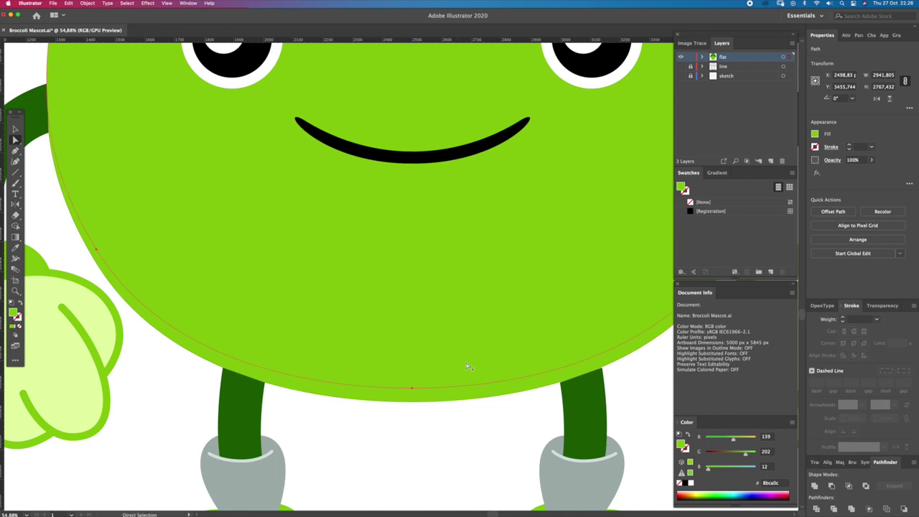
pyautogui.moveTo(468, 365)
pyautogui.mouseDown()
pyautogui.moveTo(482, 378)
pyautogui.moveTo(484, 372)
pyautogui.moveTo(480, 379)
pyautogui.mouseUp()
pyautogui.scroll(-3, 472, 349)
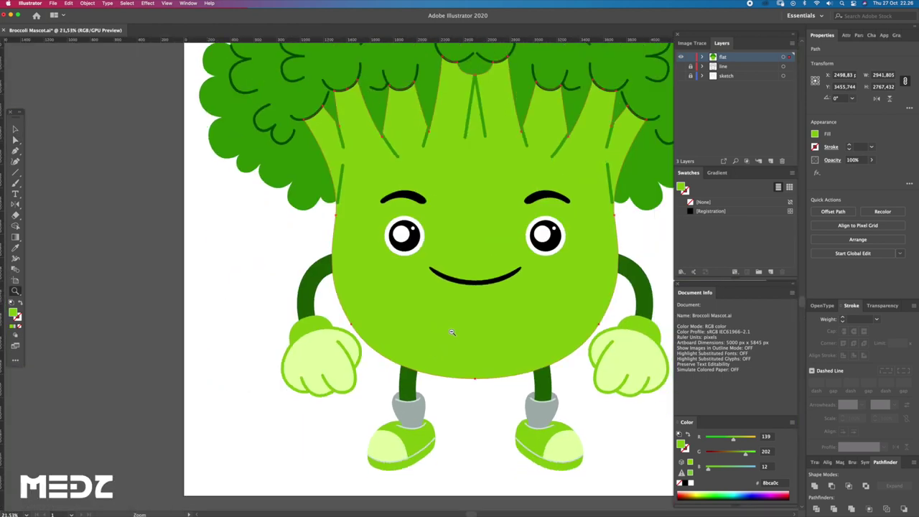
pyautogui.scroll(-1, 458, 383)
pyautogui.scroll(2, 458, 383)
pyautogui.moveTo(514, 309); pyautogui.dragTo(496, 302)
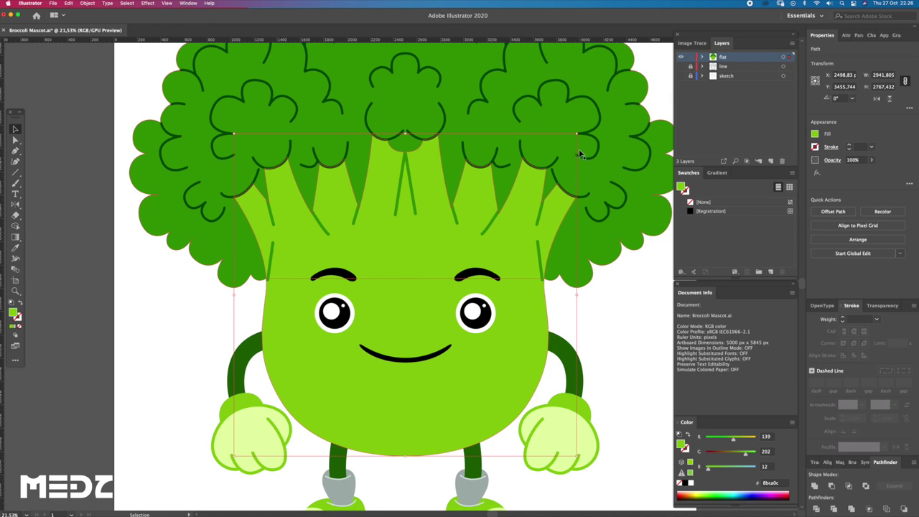
pyautogui.moveTo(576, 135); pyautogui.dragTo(567, 142)
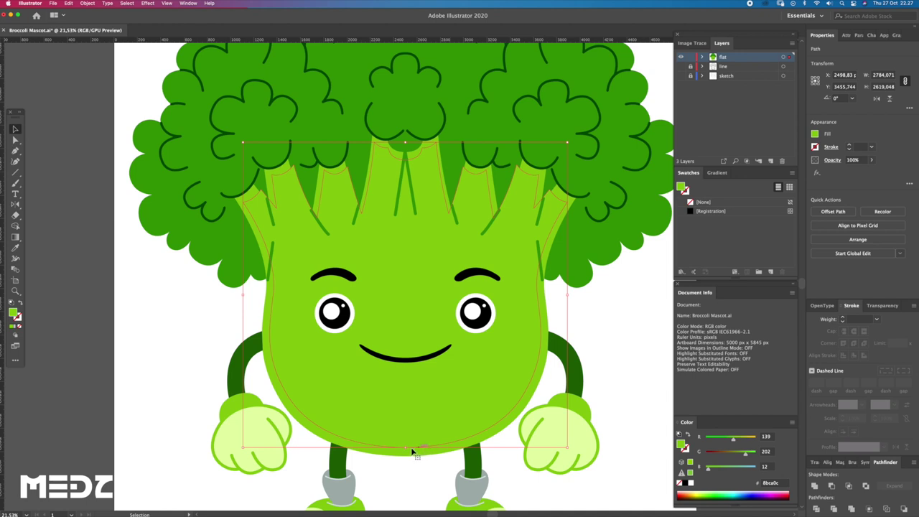
pyautogui.moveTo(406, 450); pyautogui.dragTo(406, 447)
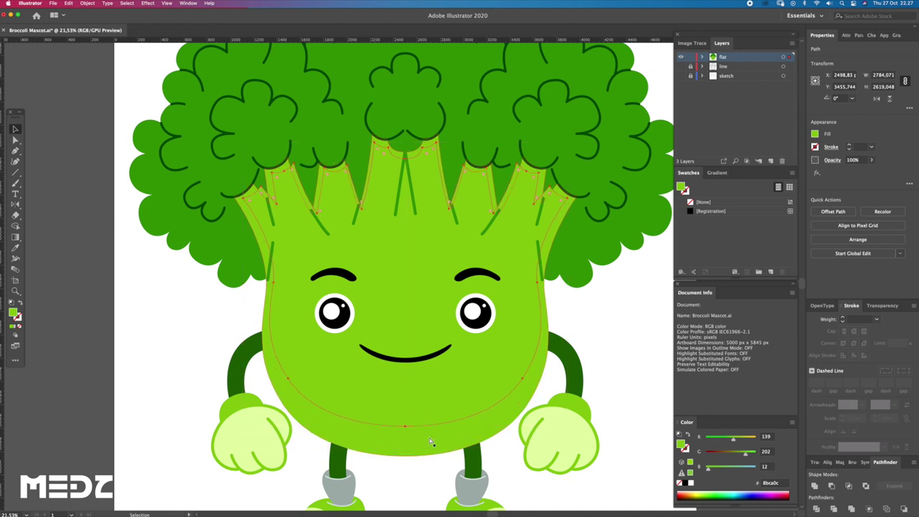
pyautogui.press('a')
pyautogui.hotkey('ctrl', 'z')
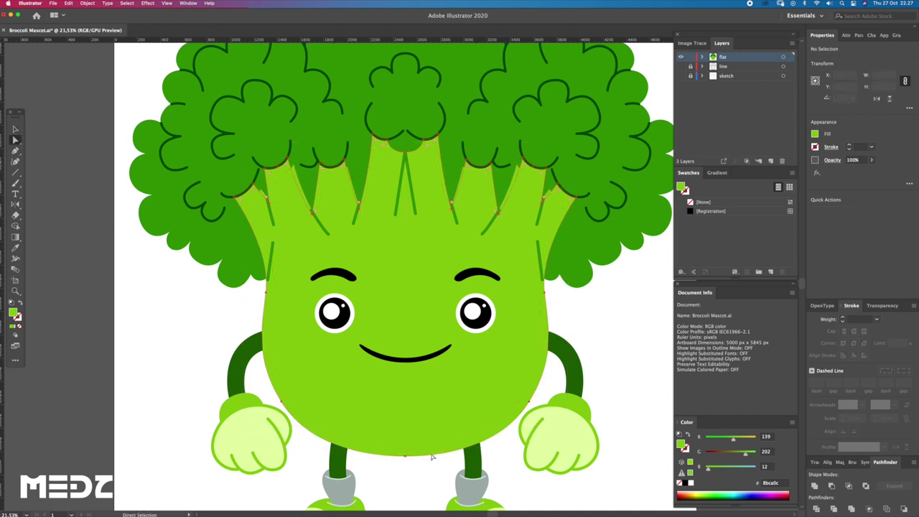
# Fill the body copy with a darker green from the Color Picker.
pyautogui.doubleClick(13, 313)
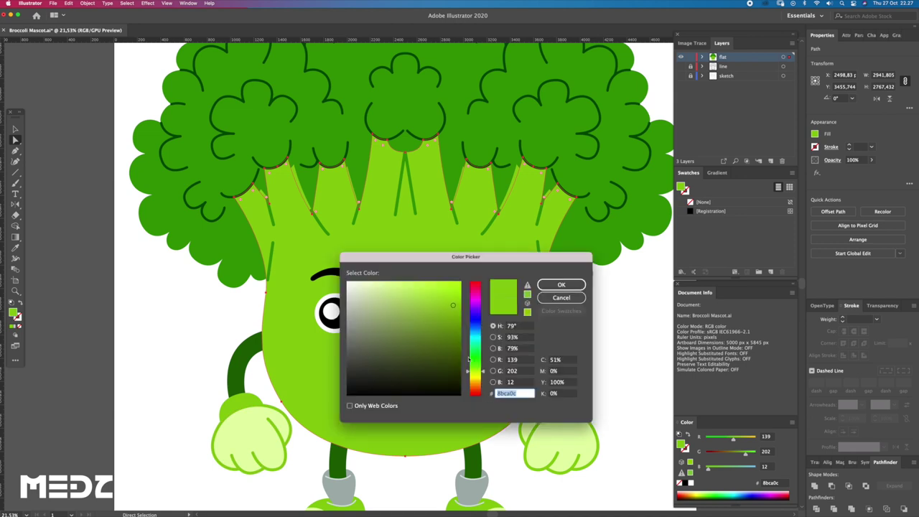
pyautogui.moveTo(458, 314); pyautogui.dragTo(460, 318)
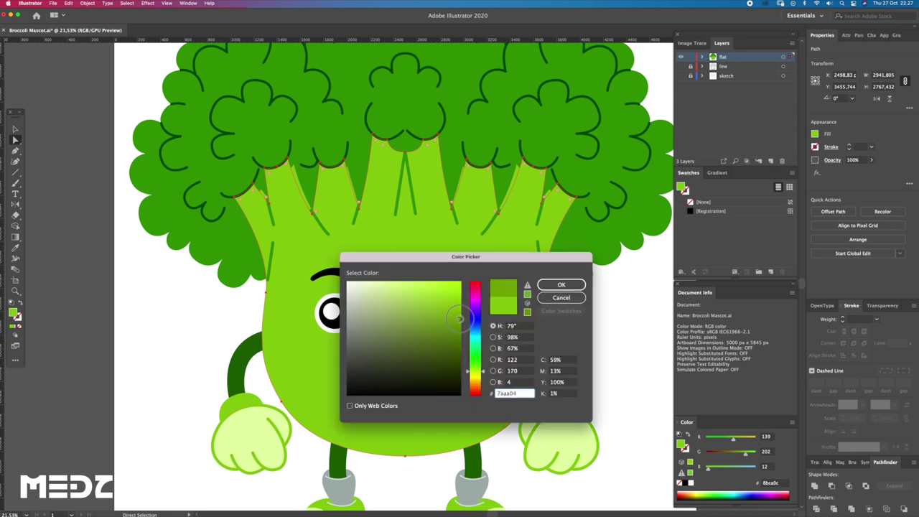
pyautogui.click(562, 284)
pyautogui.click(598, 331)
pyautogui.click(550, 336)
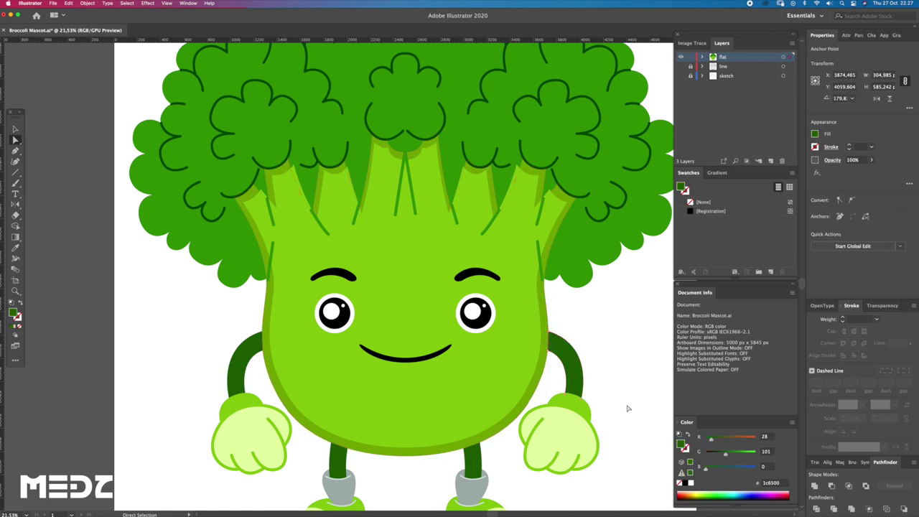
pyautogui.click(545, 326)
pyautogui.press('z')
pyautogui.click(468, 456)
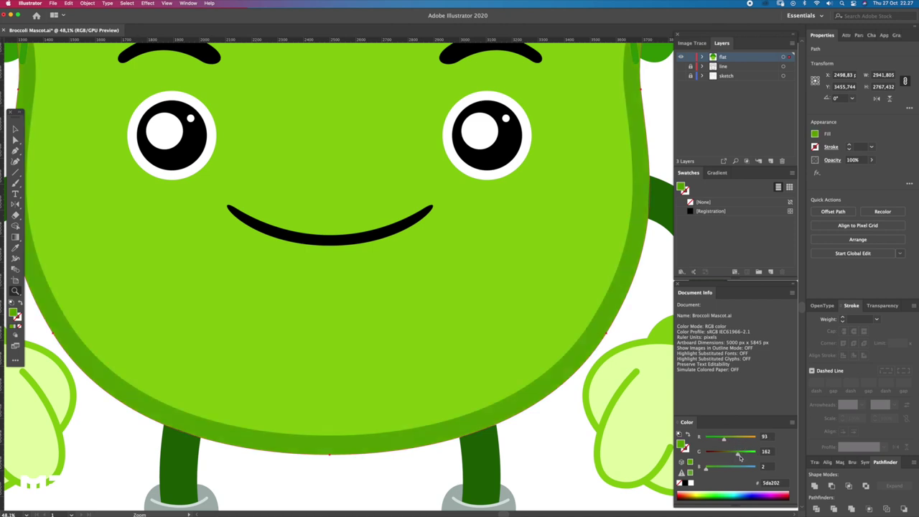
# Select the right leg, sock and shoe and zoom in on the leg's top edge.
pyautogui.scroll(-3, 538, 449)
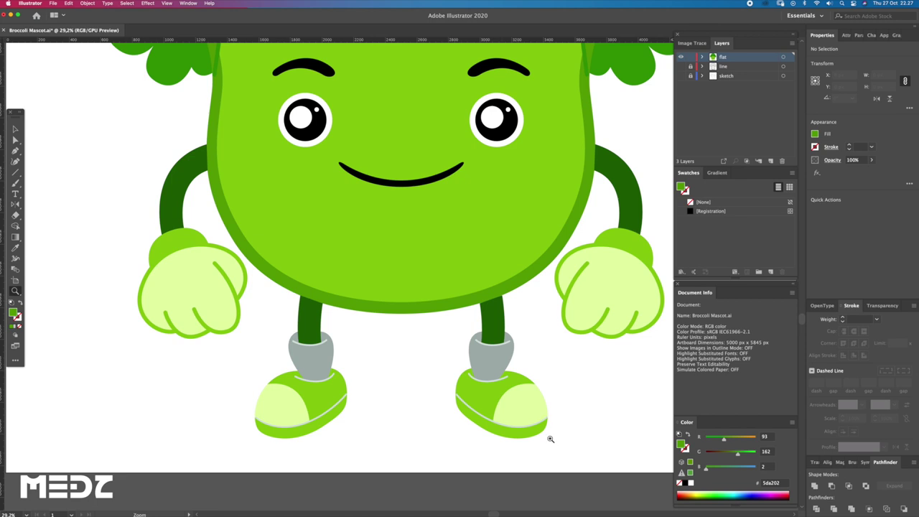
pyautogui.press('v')
pyautogui.moveTo(551, 439); pyautogui.dragTo(449, 335)
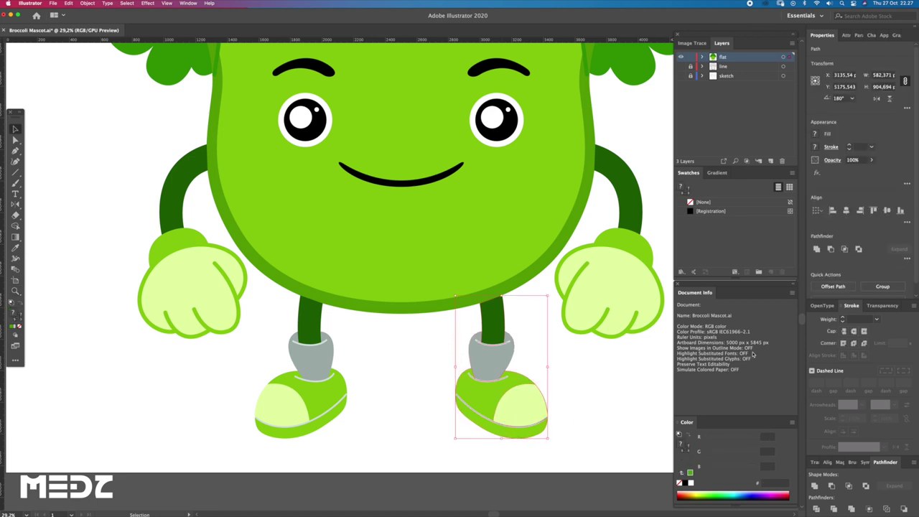
pyautogui.press('z')
pyautogui.moveTo(503, 316); pyautogui.dragTo(450, 297)
pyautogui.scroll(2, 410, 267)
pyautogui.press('a')
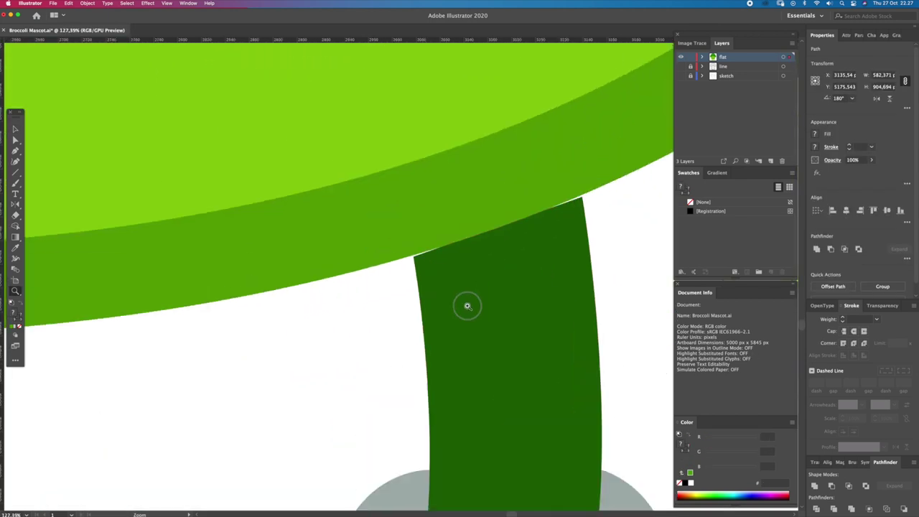
pyautogui.click(415, 256)
pyautogui.keyDown('shift'); pyautogui.click(584, 202); pyautogui.keyUp('shift')
pyautogui.click(585, 200)
pyautogui.scroll(3, 560, 221)
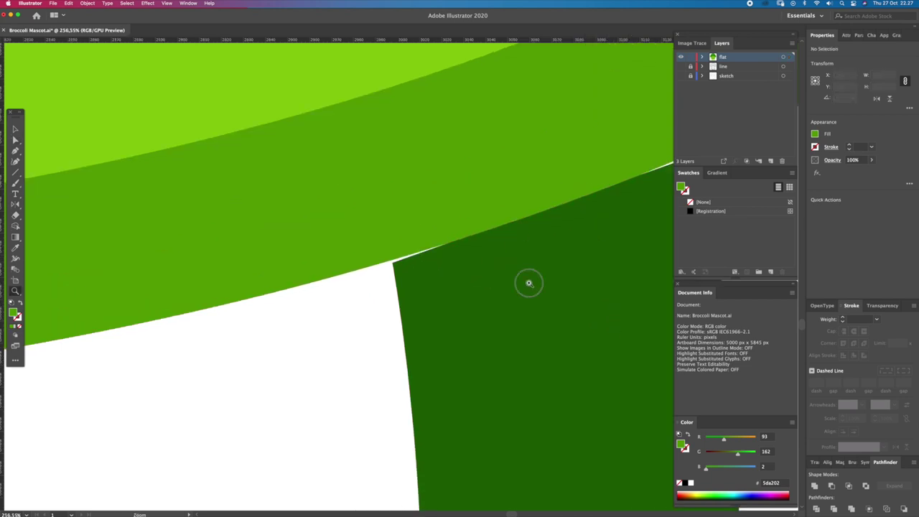
# Nudge the leg's top-right corner anchor up so it meets the dark-green rim.
pyautogui.click(376, 267)
pyautogui.scroll(-5, 557, 248)
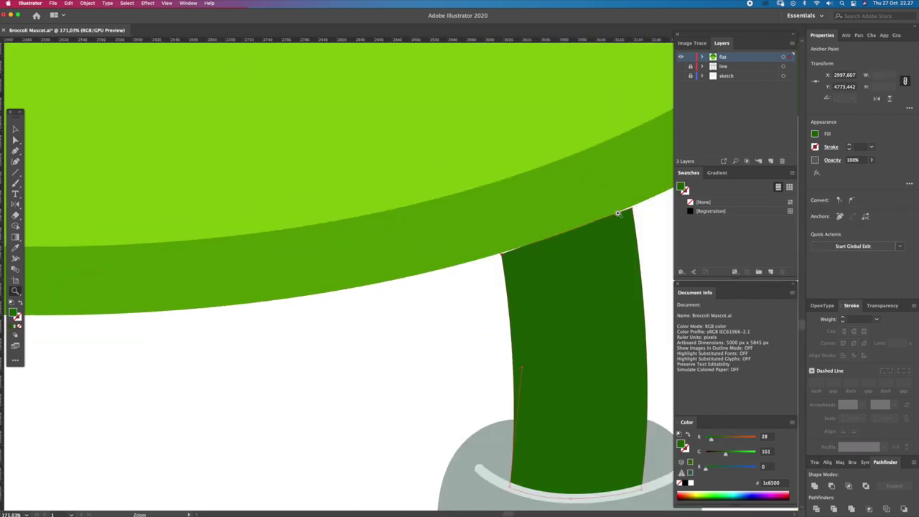
pyautogui.scroll(4, 632, 207)
pyautogui.click(634, 208)
pyautogui.moveTo(633, 207); pyautogui.dragTo(633, 207)
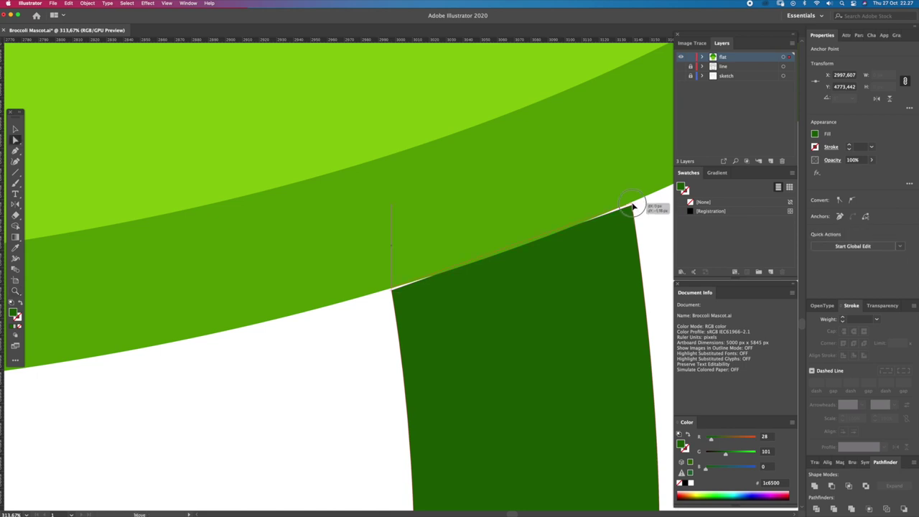
pyautogui.scroll(-5, 443, 255)
pyautogui.moveTo(443, 255)
pyautogui.mouseDown()
pyautogui.moveTo(464, 281)
pyautogui.moveTo(467, 354)
pyautogui.mouseUp()
pyautogui.scroll(3, 459, 358)
pyautogui.scroll(-2, 454, 361)
pyautogui.click(435, 381)
pyautogui.click(431, 380)
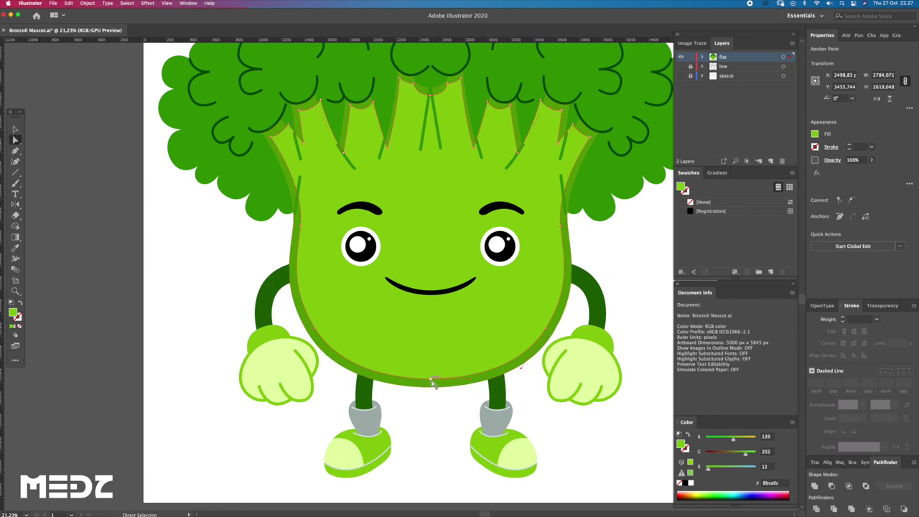
# Drag the light-green body's bottom anchor upward and zoom in to check the rim band.
pyautogui.press('v')
pyautogui.press('a')
pyautogui.moveTo(431, 379); pyautogui.dragTo(421, 371)
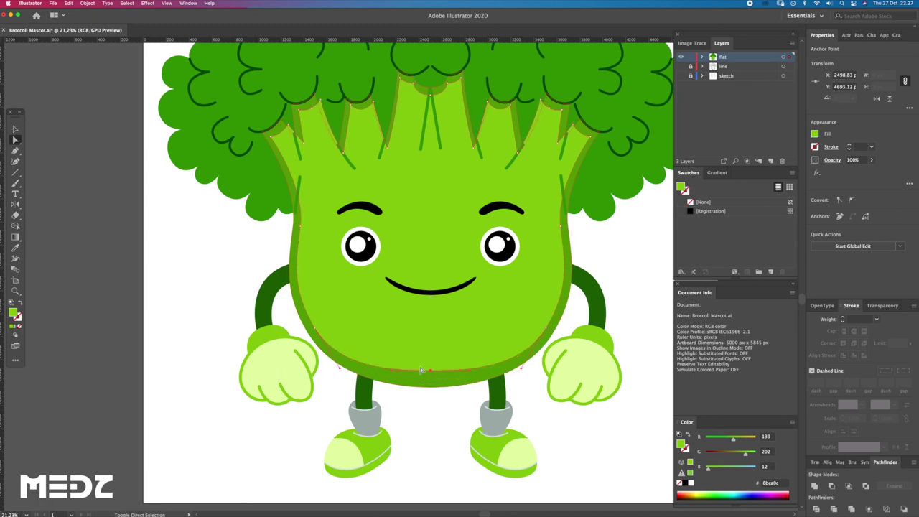
pyautogui.press('z')
pyautogui.click(536, 335)
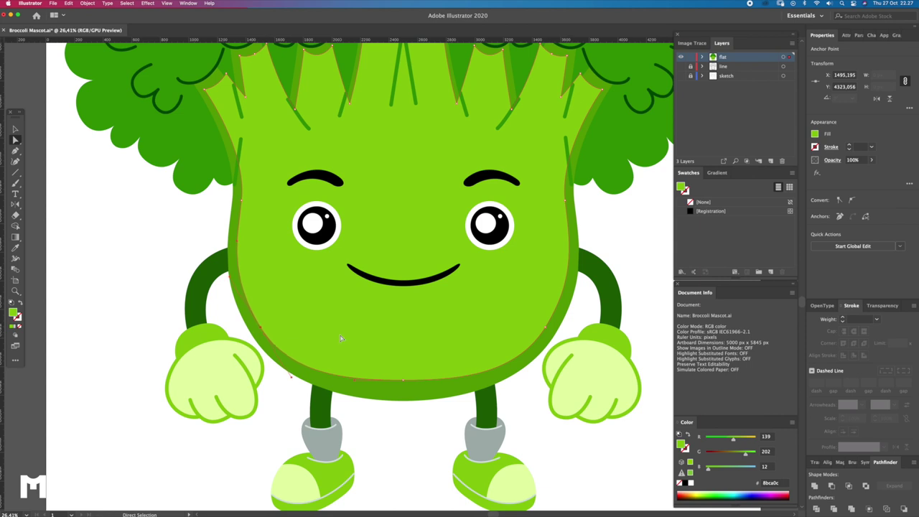
pyautogui.click(414, 423)
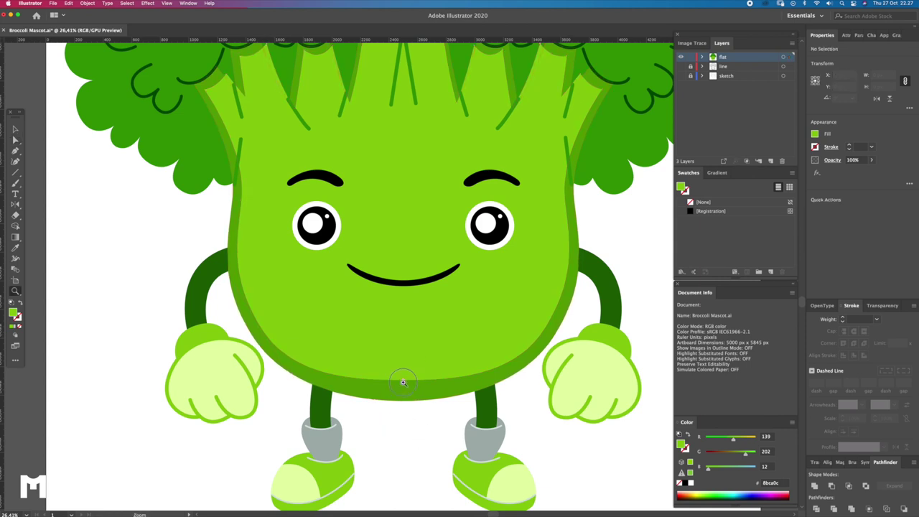
pyautogui.scroll(2, 415, 423)
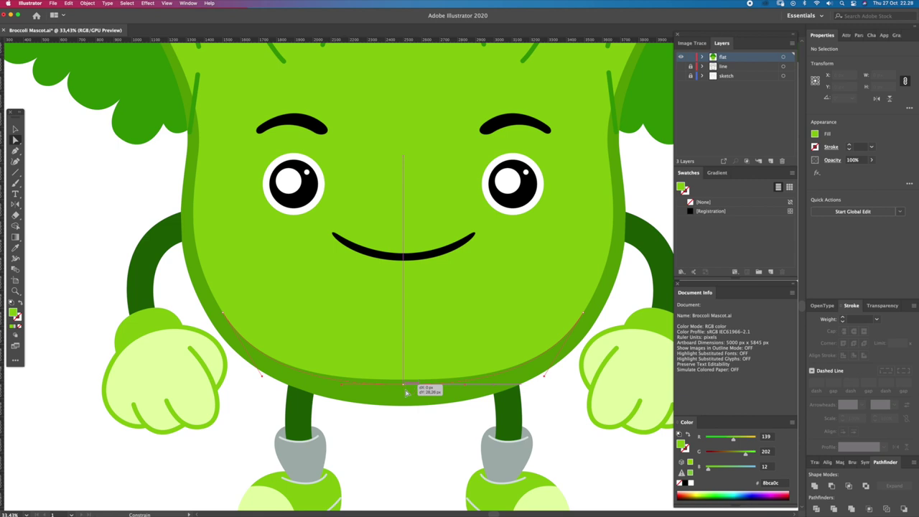
pyautogui.scroll(-2, 434, 386)
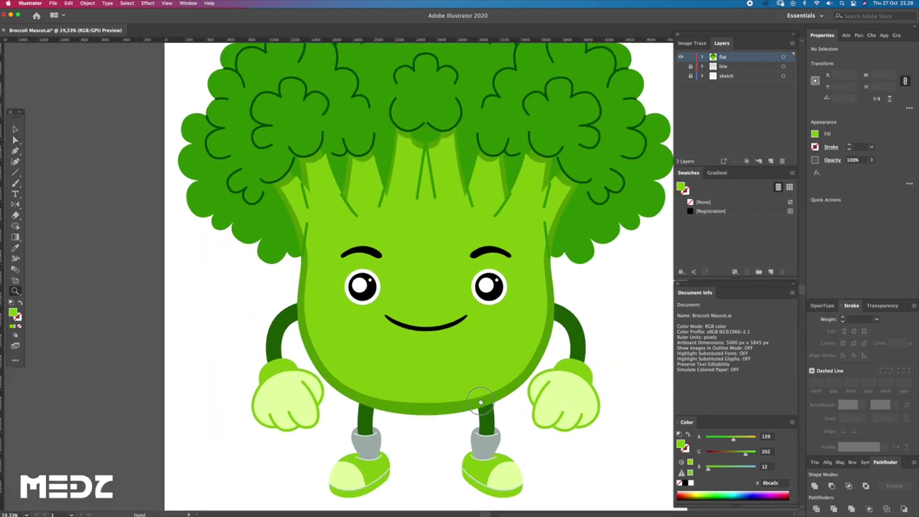
pyautogui.moveTo(434, 386); pyautogui.dragTo(468, 402)
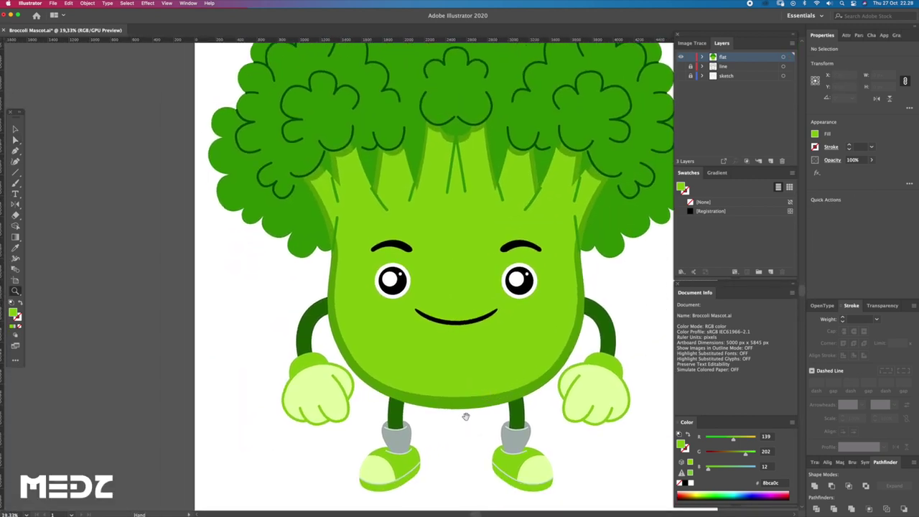
pyautogui.scroll(2, 451, 416)
pyautogui.moveTo(330, 251); pyautogui.dragTo(342, 275)
# Pull the light-green stalk's top-left anchor up under the florets and curve its edge.
pyautogui.press('a')
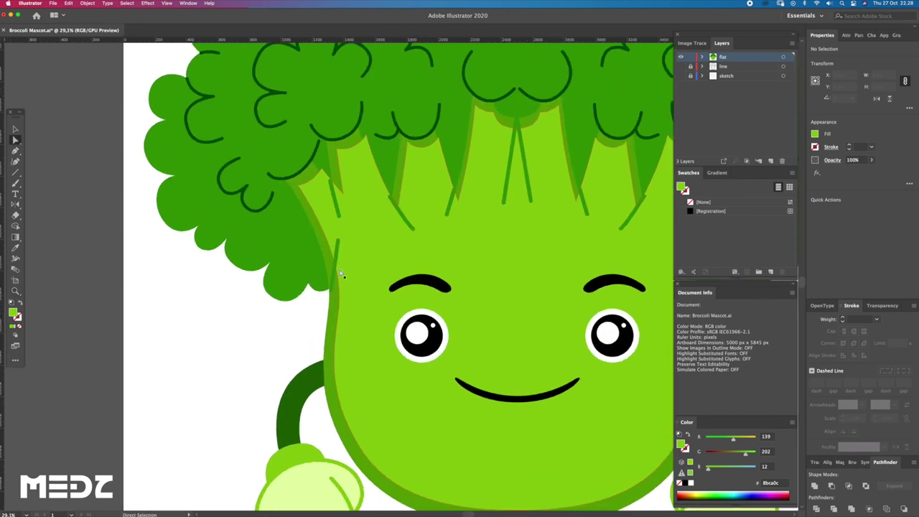
pyautogui.click(337, 263)
pyautogui.moveTo(342, 224); pyautogui.dragTo(329, 310)
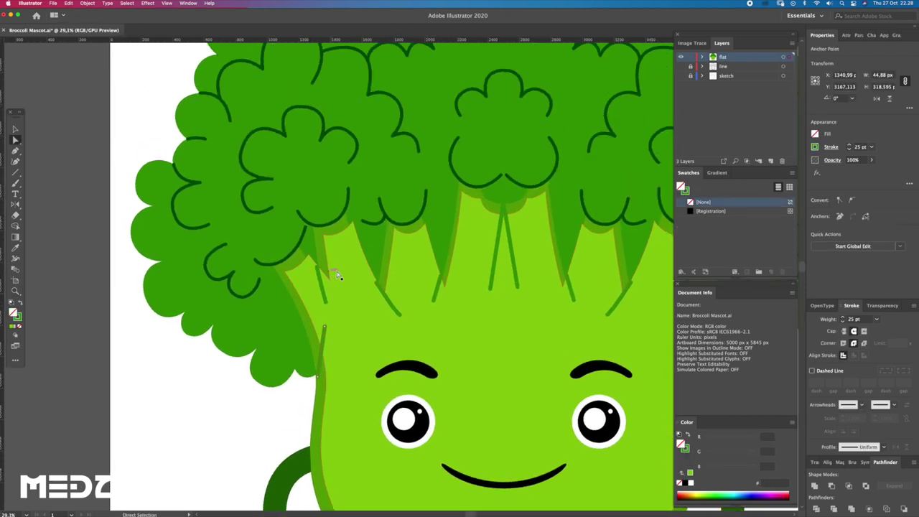
pyautogui.click(310, 259)
pyautogui.scroll(2, 308, 264)
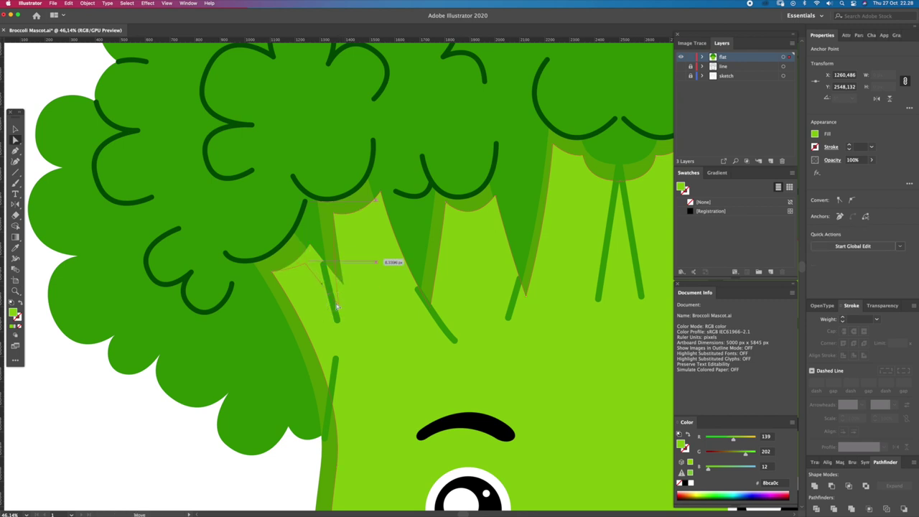
pyautogui.click(312, 263)
pyautogui.moveTo(309, 257); pyautogui.dragTo(298, 253)
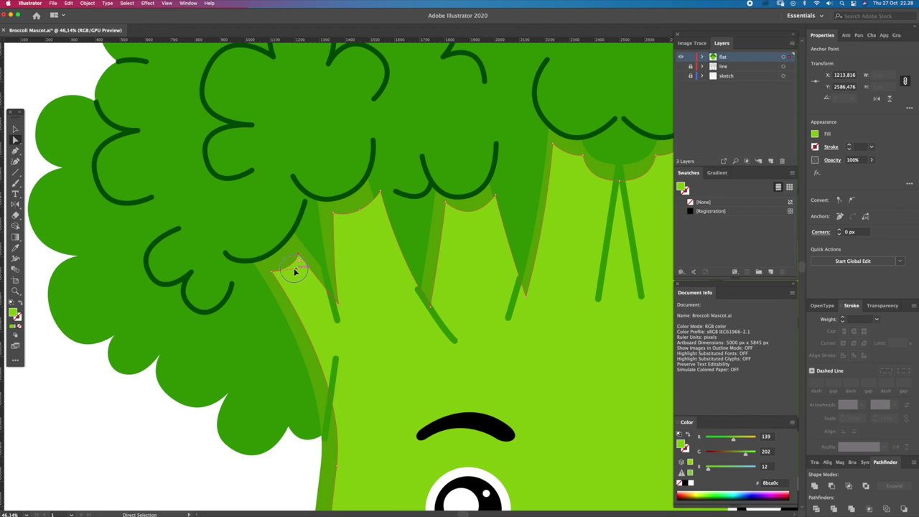
pyautogui.moveTo(340, 305); pyautogui.dragTo(336, 308)
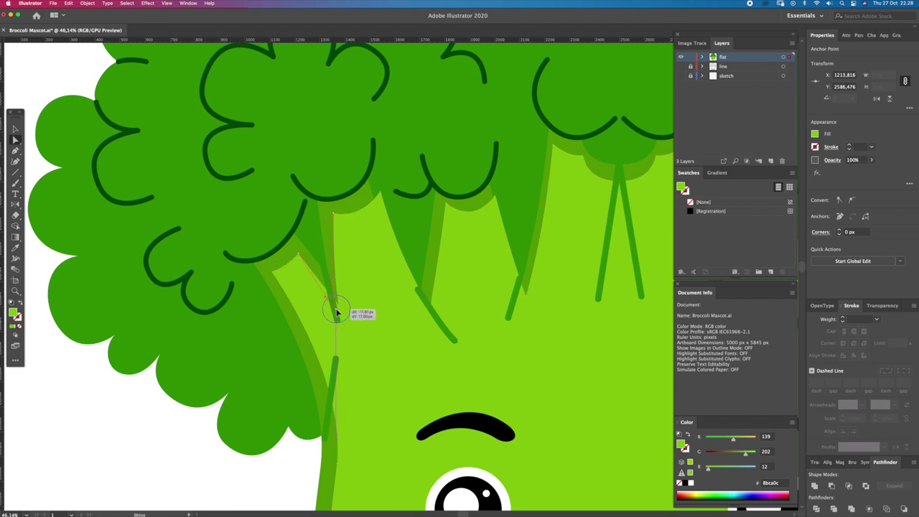
pyautogui.moveTo(333, 213); pyautogui.dragTo(394, 205)
# Adjust the curve at a lower stalk anchor, shift the selected points and reshape a point's tip.
pyautogui.click(433, 308)
pyautogui.moveTo(428, 314); pyautogui.dragTo(446, 323)
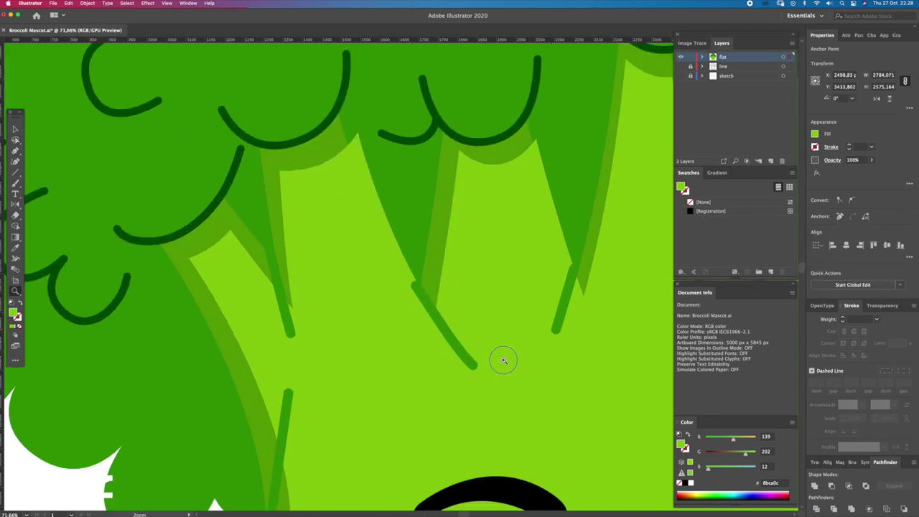
pyautogui.press('v')
pyautogui.moveTo(444, 322)
pyautogui.mouseDown()
pyautogui.moveTo(432, 365)
pyautogui.moveTo(394, 250)
pyautogui.moveTo(369, 218)
pyautogui.mouseUp()
pyautogui.press('z')
pyautogui.press('v')
pyautogui.press('a')
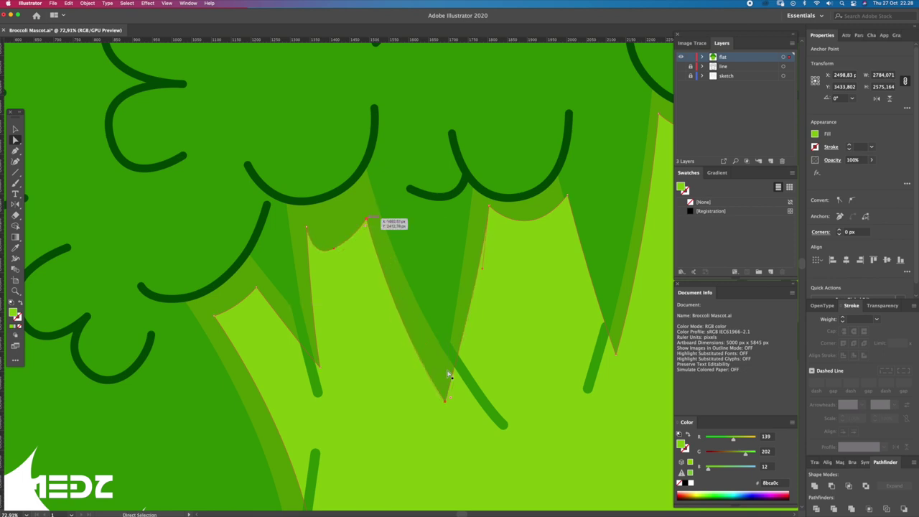
pyautogui.moveTo(445, 404); pyautogui.dragTo(446, 406)
# Reshape the middle stalk point's upper edge so its top curve sits under the floret.
pyautogui.press('q')
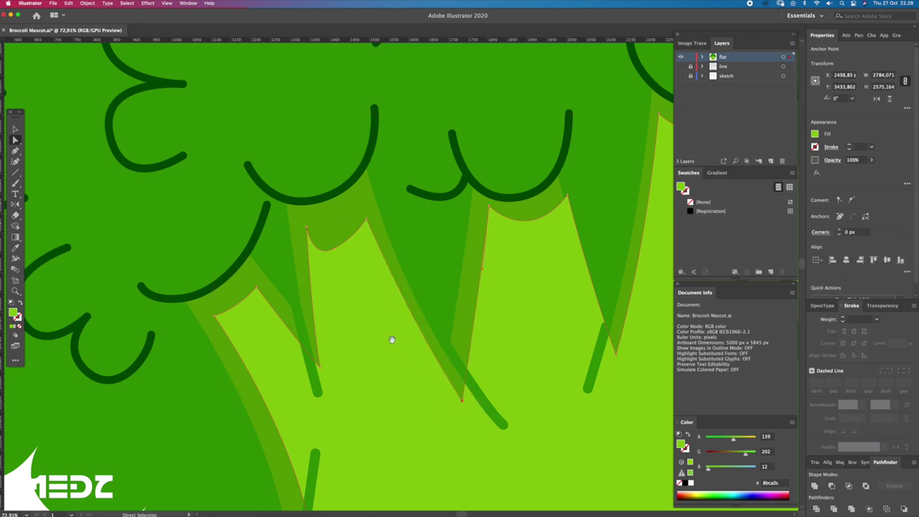
pyautogui.hscroll(-5, 405, 355)
pyautogui.scroll(2, 405, 355)
pyautogui.moveTo(404, 286); pyautogui.dragTo(408, 288)
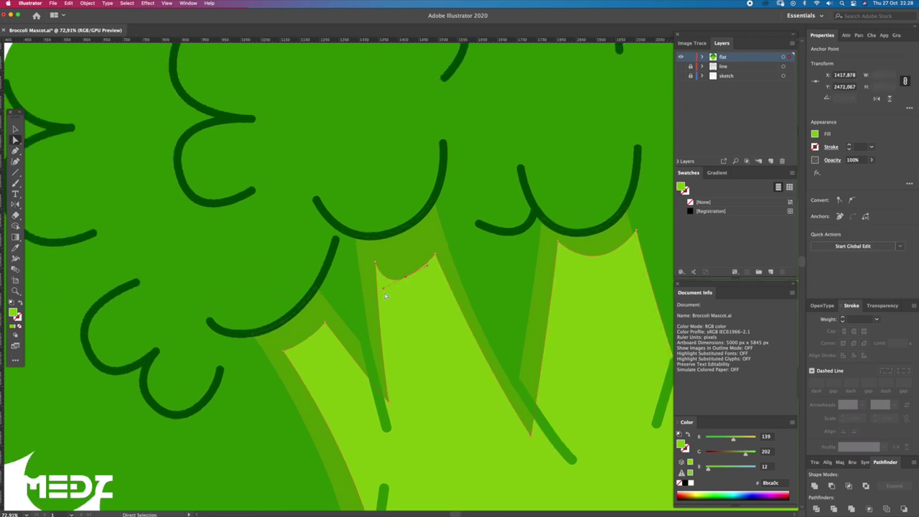
pyautogui.press('z')
pyautogui.moveTo(430, 344)
pyautogui.mouseDown()
pyautogui.moveTo(424, 332)
pyautogui.moveTo(494, 335)
pyautogui.mouseUp()
pyautogui.moveTo(437, 298)
pyautogui.mouseDown()
pyautogui.moveTo(426, 281)
pyautogui.moveTo(427, 309)
pyautogui.mouseUp()
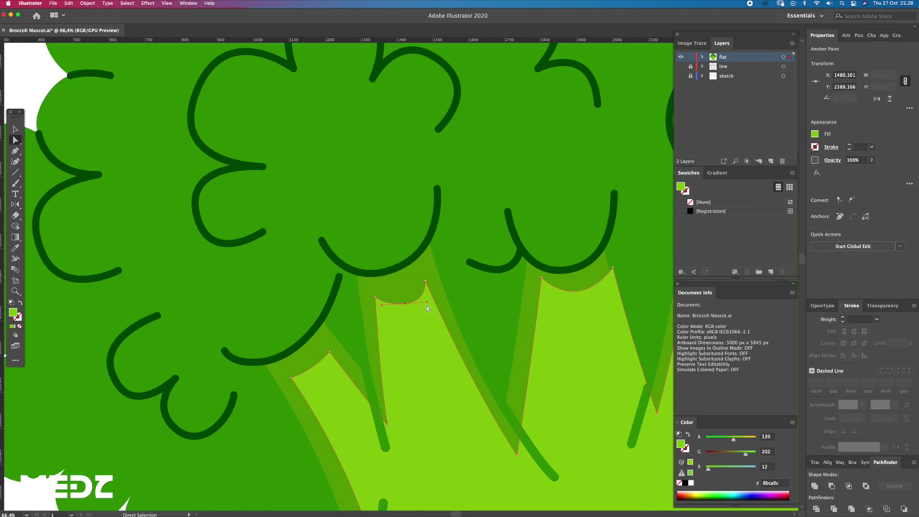
pyautogui.click(403, 307)
pyautogui.moveTo(407, 306); pyautogui.dragTo(431, 299)
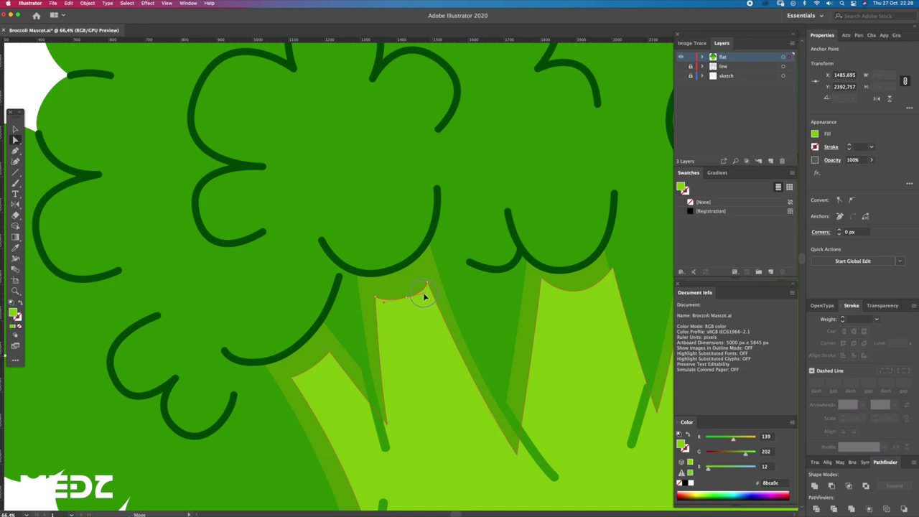
# Select the whole stalk path and zoom out and back in to check its top shape.
pyautogui.click(390, 315)
pyautogui.moveTo(391, 430); pyautogui.dragTo(386, 429)
pyautogui.press('z')
pyautogui.moveTo(402, 391)
pyautogui.mouseDown()
pyautogui.moveTo(369, 392)
pyautogui.moveTo(205, 267)
pyautogui.mouseUp()
pyautogui.scroll(-2, 441, 349)
pyautogui.moveTo(369, 297)
pyautogui.mouseDown()
pyautogui.moveTo(463, 371)
pyautogui.moveTo(349, 255)
pyautogui.moveTo(381, 237)
pyautogui.moveTo(342, 278)
pyautogui.moveTo(350, 252)
pyautogui.mouseUp()
pyautogui.press('a')
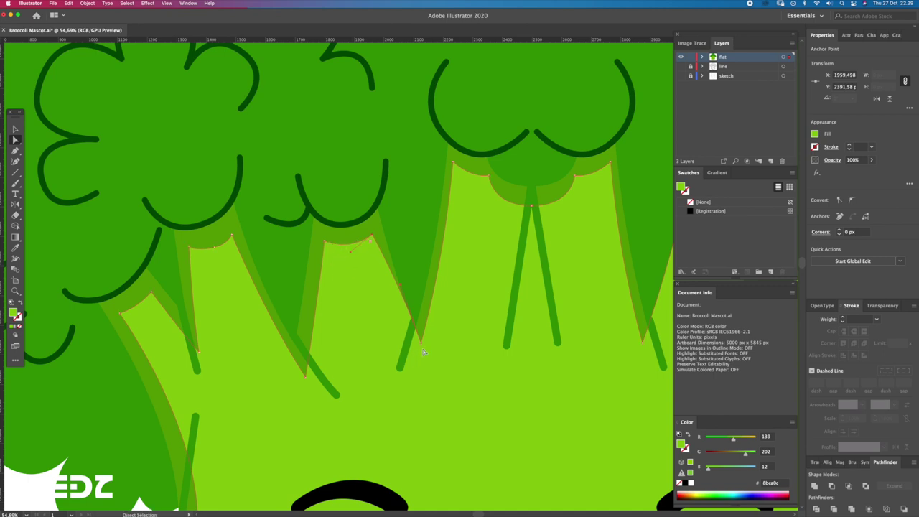
# Move a right stalk point's tip down-left, reshape the segment above it and raise the top anchor.
pyautogui.moveTo(424, 345); pyautogui.dragTo(405, 359)
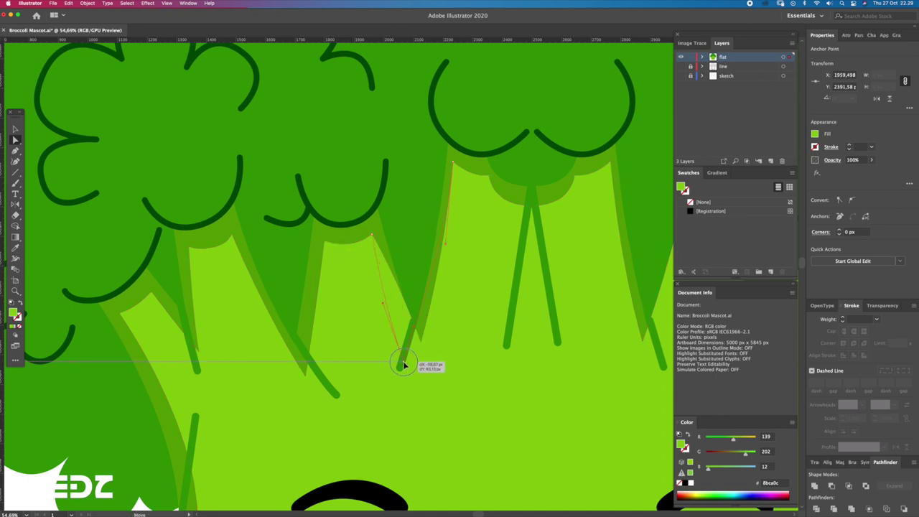
pyautogui.click(385, 307)
pyautogui.moveTo(409, 361); pyautogui.dragTo(433, 340)
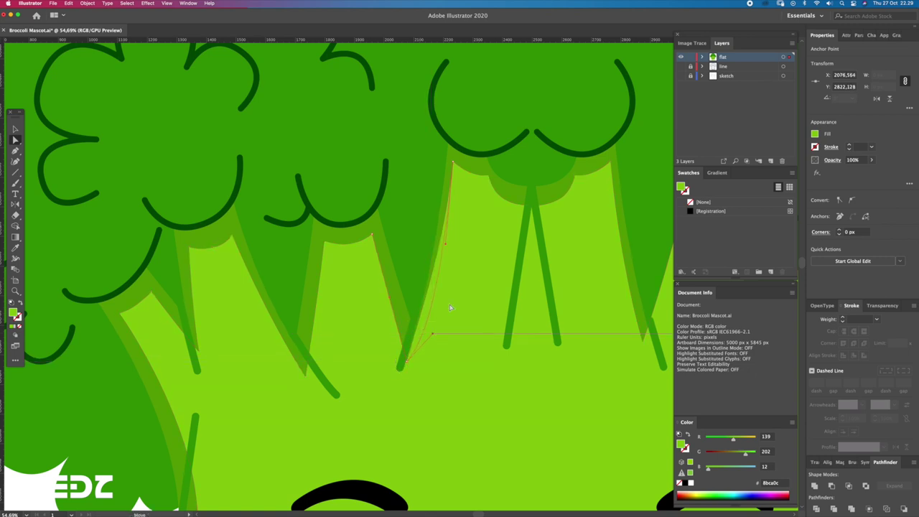
pyautogui.moveTo(453, 162); pyautogui.dragTo(456, 167)
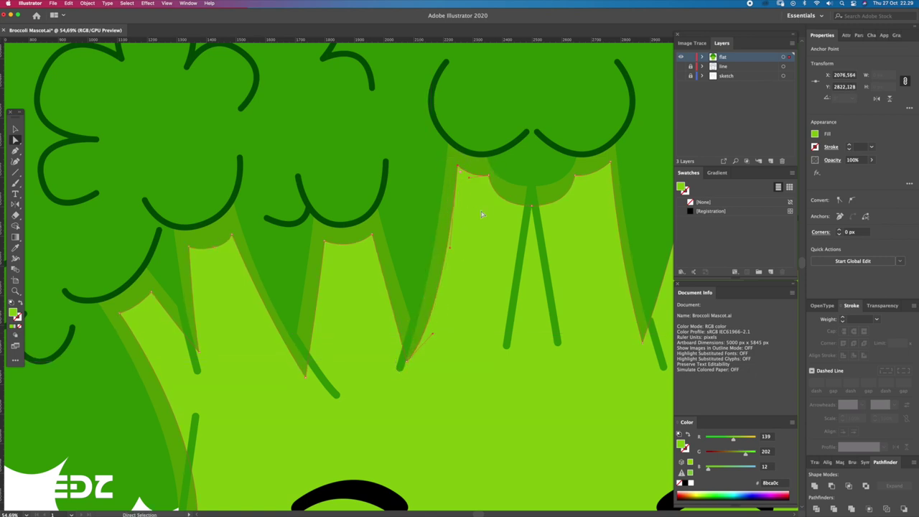
# Zoom in on the centre stalk points and reshape the stalk's centre top edge.
pyautogui.press('z')
pyautogui.keyDown('alt'); pyautogui.click(472, 250); pyautogui.keyUp('alt')
pyautogui.click(472, 250)
pyautogui.press('a')
pyautogui.moveTo(419, 231)
pyautogui.mouseDown()
pyautogui.moveTo(400, 237)
pyautogui.moveTo(402, 225)
pyautogui.mouseUp()
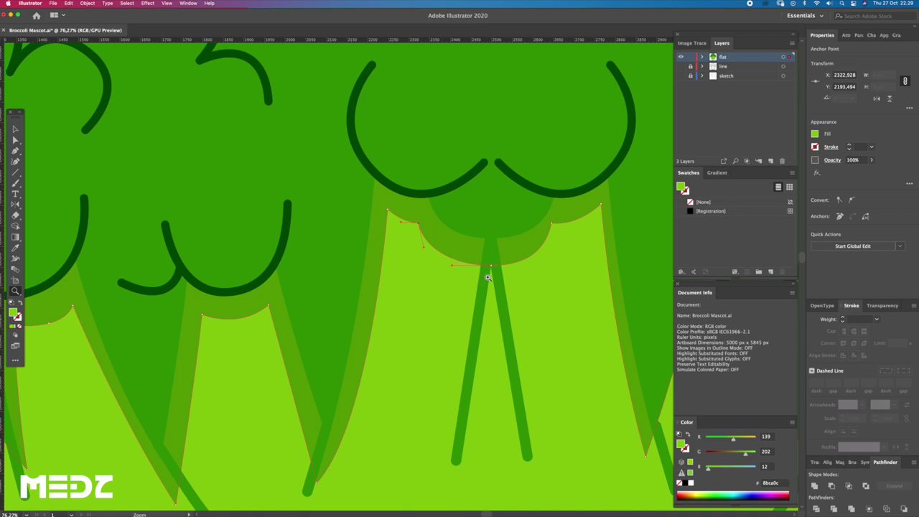
# Zoom out and scroll to view the whole broccoli.
pyautogui.press('z')
pyautogui.keyDown('alt'); pyautogui.click(431, 252); pyautogui.keyUp('alt')
pyautogui.scroll(-3, 523, 321)
pyautogui.hscroll(3, 523, 321)
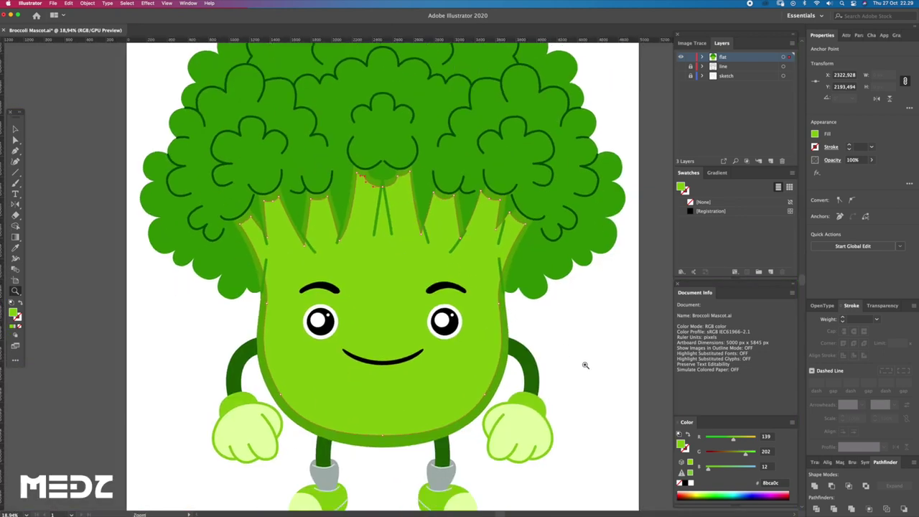
pyautogui.press('a')
pyautogui.press('z')
# Select the light-green body shape and the anchors at its top right.
pyautogui.click(391, 396)
pyautogui.press('a')
pyautogui.click(437, 365)
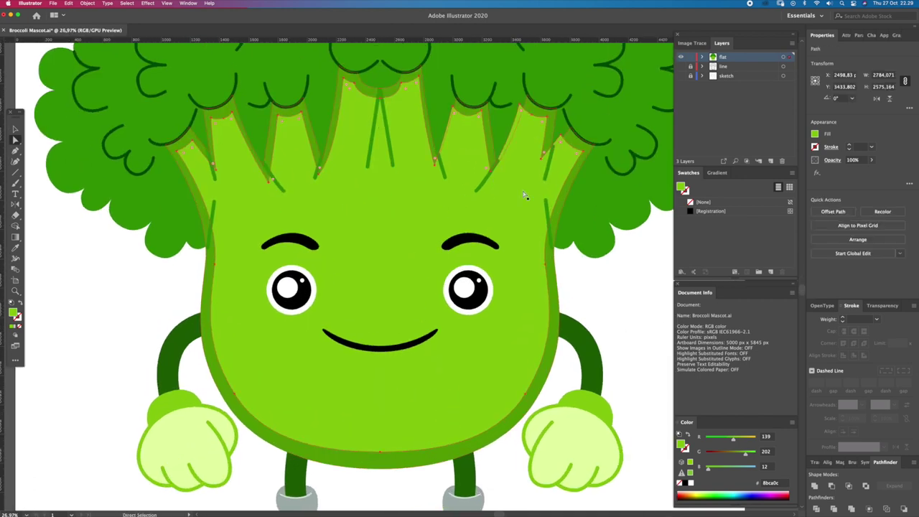
pyautogui.click(568, 377)
pyautogui.click(534, 393)
pyautogui.click(559, 247)
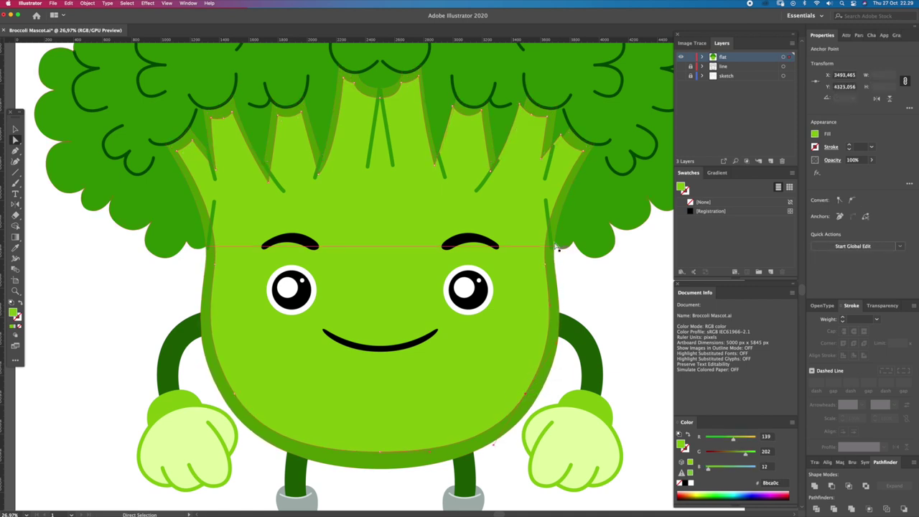
pyautogui.click(546, 261)
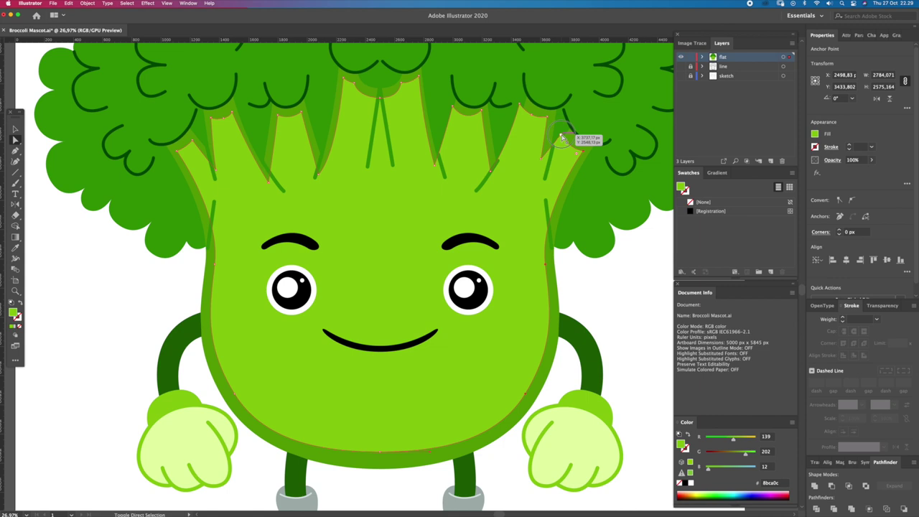
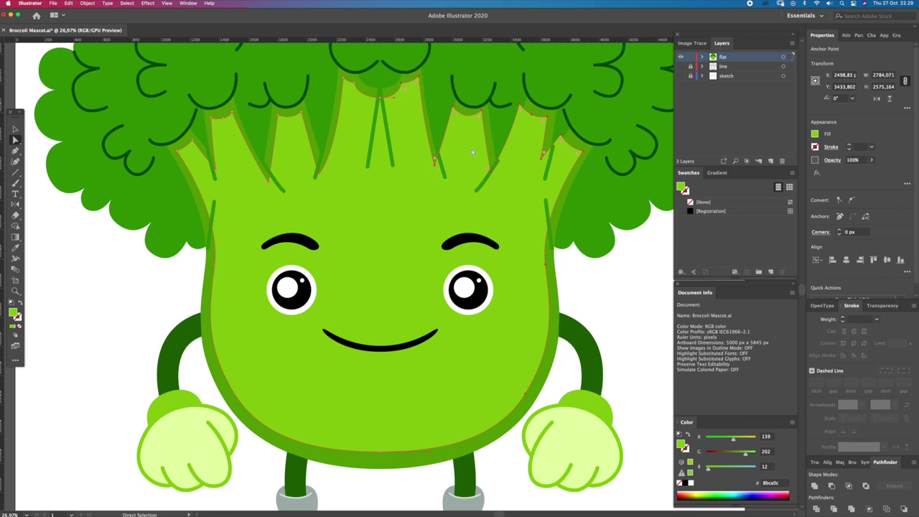
# Delete the stalk's light-green right half and place a copy of the left half further right.
pyautogui.press('Delete')
pyautogui.scroll(-2, 364, 388)
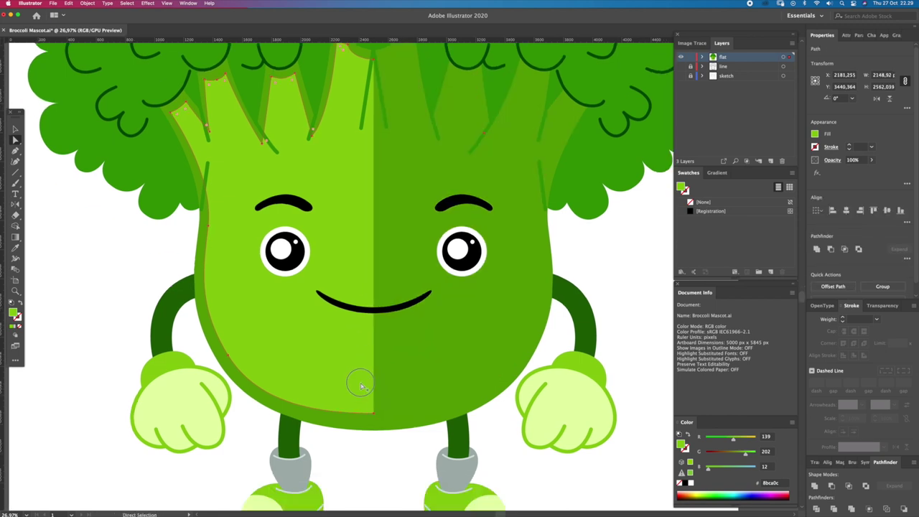
pyautogui.moveTo(361, 386); pyautogui.dragTo(460, 388)
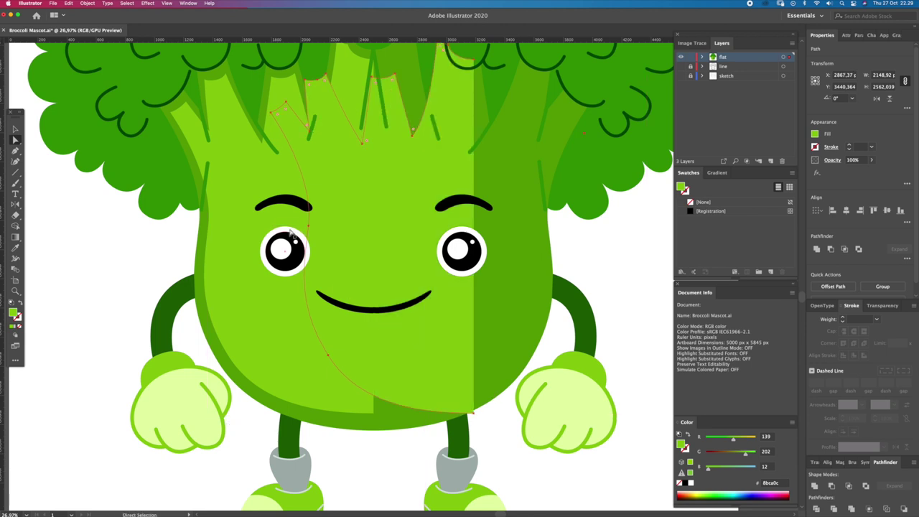
pyautogui.scroll(2, 302, 223)
pyautogui.hscroll(-2, 301, 222)
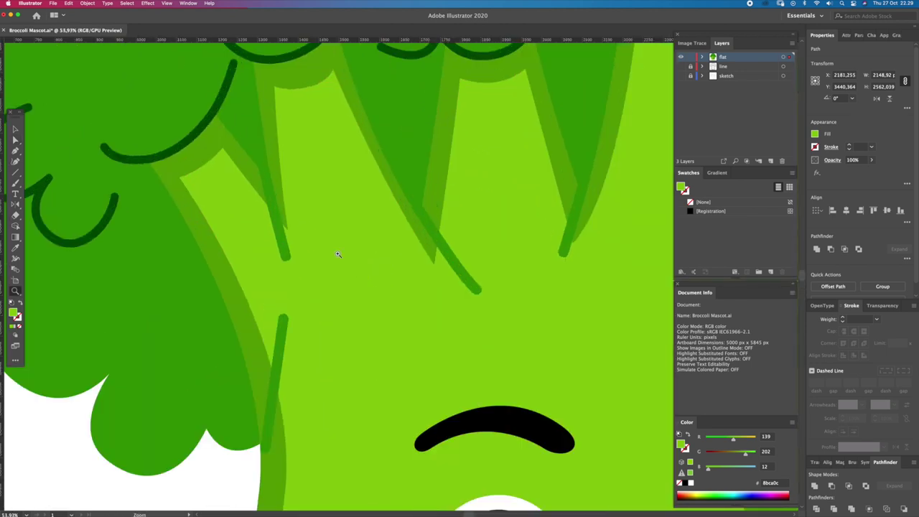
pyautogui.scroll(5, 268, 189)
# Move the frond tip anchors on the left stalk half into new positions.
pyautogui.moveTo(290, 232); pyautogui.dragTo(280, 230)
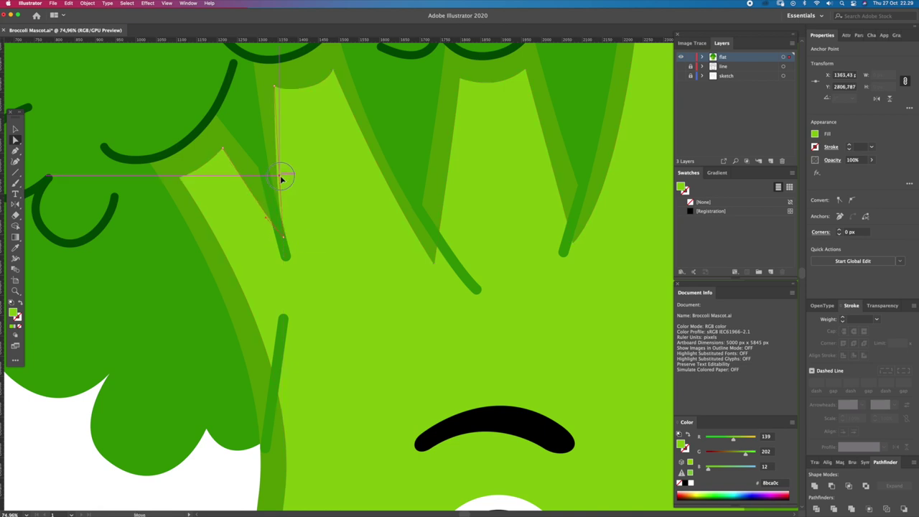
pyautogui.scroll(1, 393, 273)
pyautogui.hscroll(2, 393, 273)
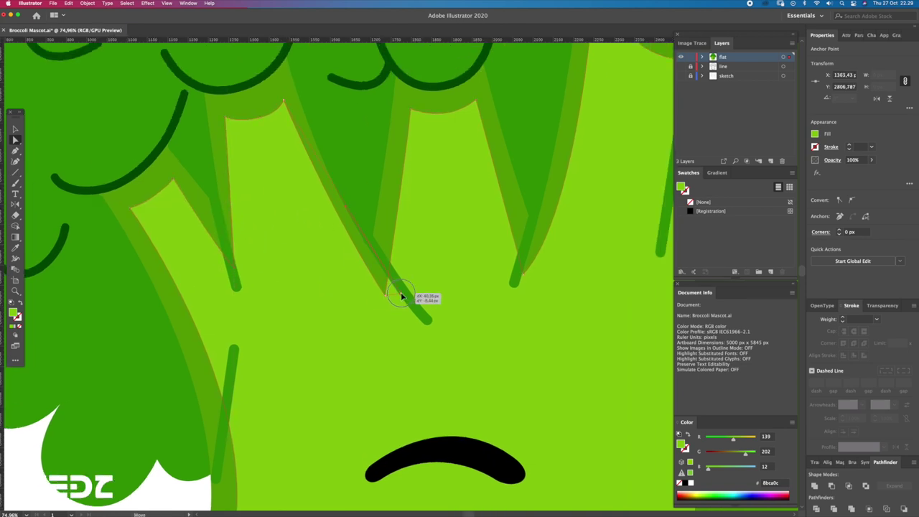
pyautogui.moveTo(400, 293); pyautogui.dragTo(400, 289)
pyautogui.press('q')
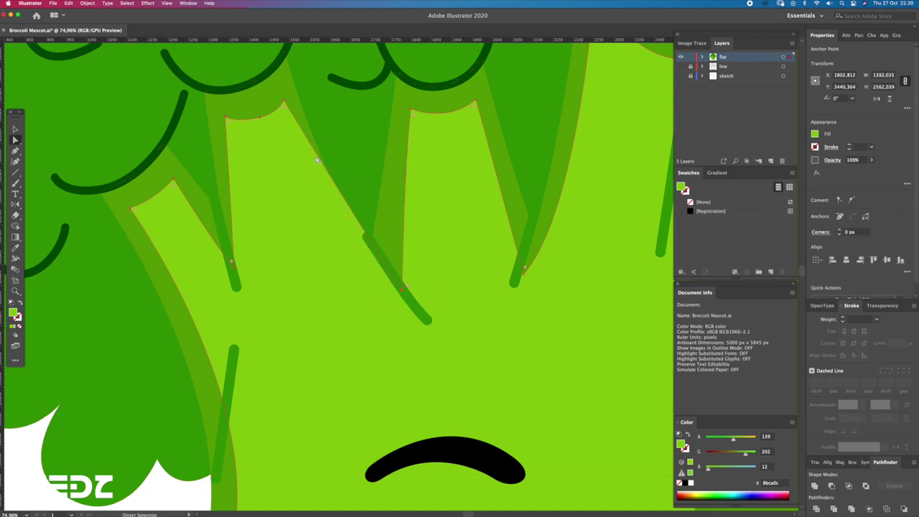
pyautogui.click(319, 166)
pyautogui.scroll(1, 398, 286)
# Curve the frond edge above the anchor and straighten it along the leaf boundary.
pyautogui.press('p')
pyautogui.moveTo(403, 292)
pyautogui.mouseDown()
pyautogui.moveTo(398, 308)
pyautogui.moveTo(407, 298)
pyautogui.mouseUp()
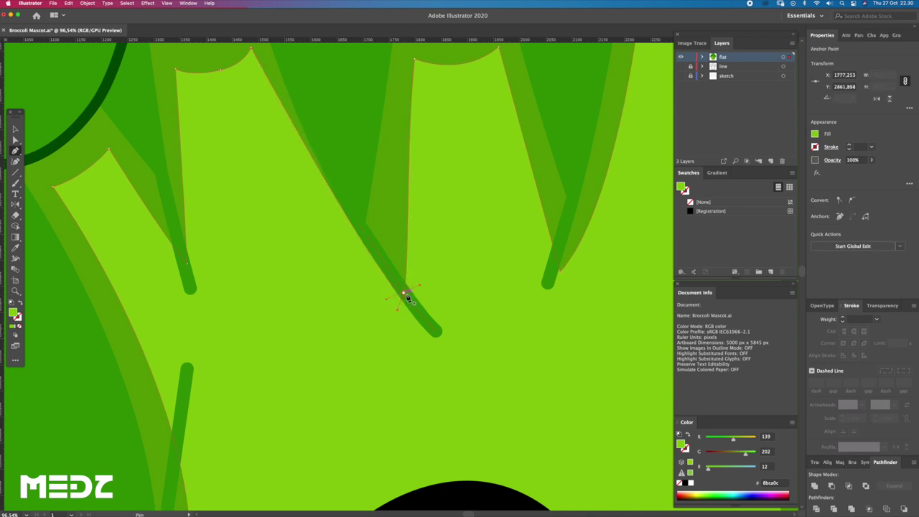
pyautogui.press('-')
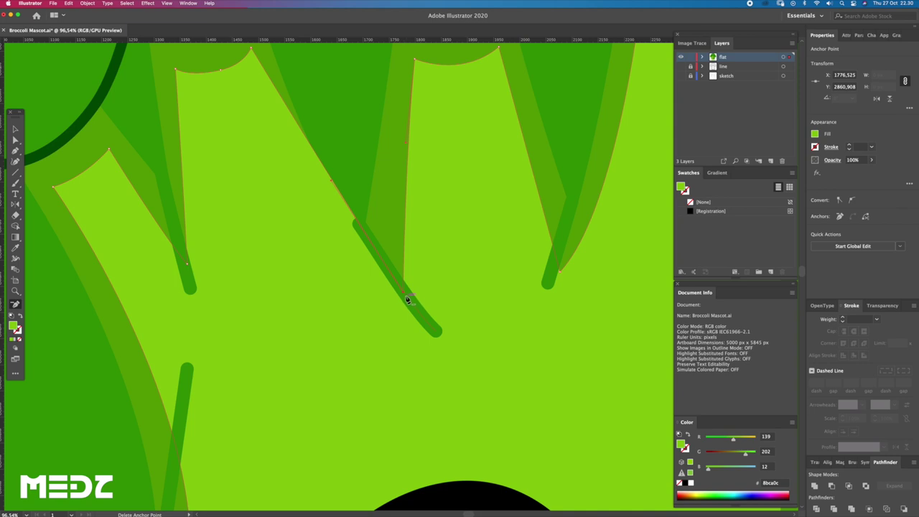
pyautogui.press('a')
pyautogui.moveTo(308, 218)
pyautogui.mouseDown()
pyautogui.moveTo(327, 207)
pyautogui.moveTo(336, 288)
pyautogui.mouseUp()
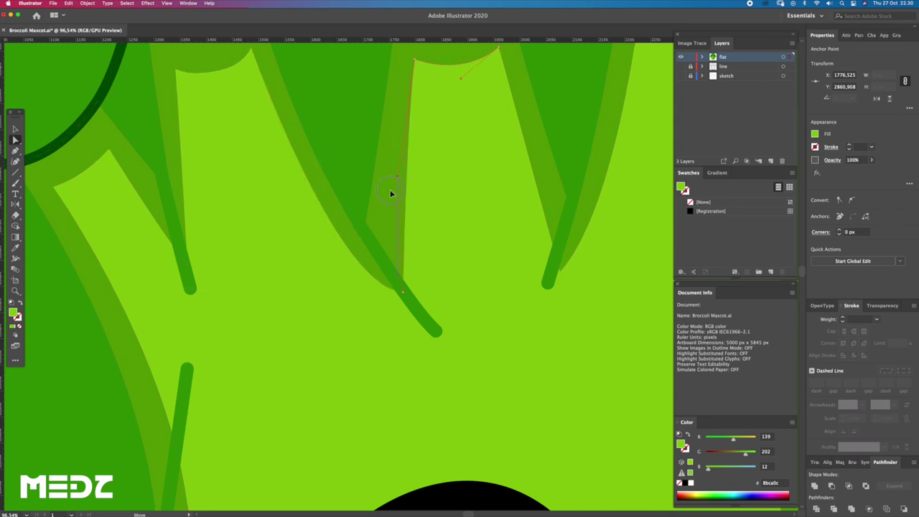
pyautogui.scroll(-5, 382, 225)
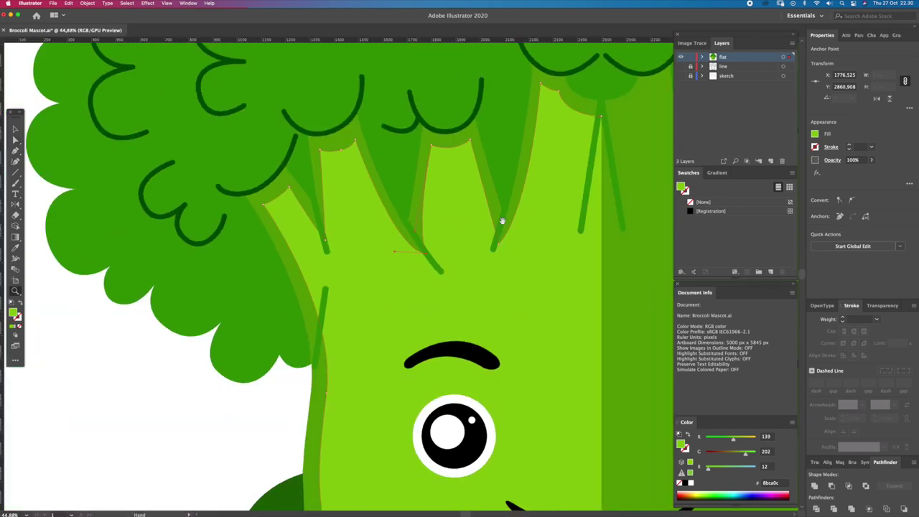
pyautogui.scroll(5, 447, 256)
# Move the last frond tip into place and add an anchor on the frond's left edge.
pyautogui.moveTo(414, 282); pyautogui.dragTo(403, 279)
pyautogui.click(374, 185)
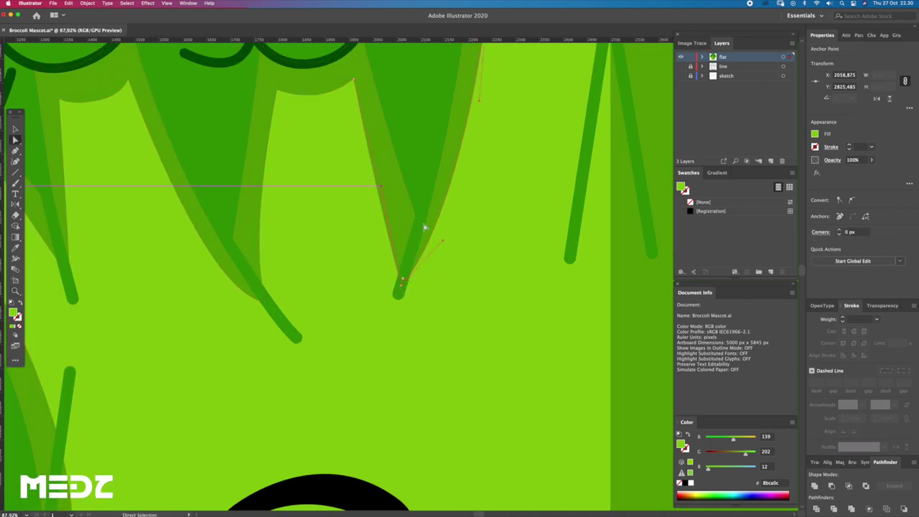
pyautogui.press('z')
pyautogui.moveTo(484, 234)
pyautogui.mouseDown()
pyautogui.moveTo(443, 203)
pyautogui.moveTo(498, 239)
pyautogui.mouseUp()
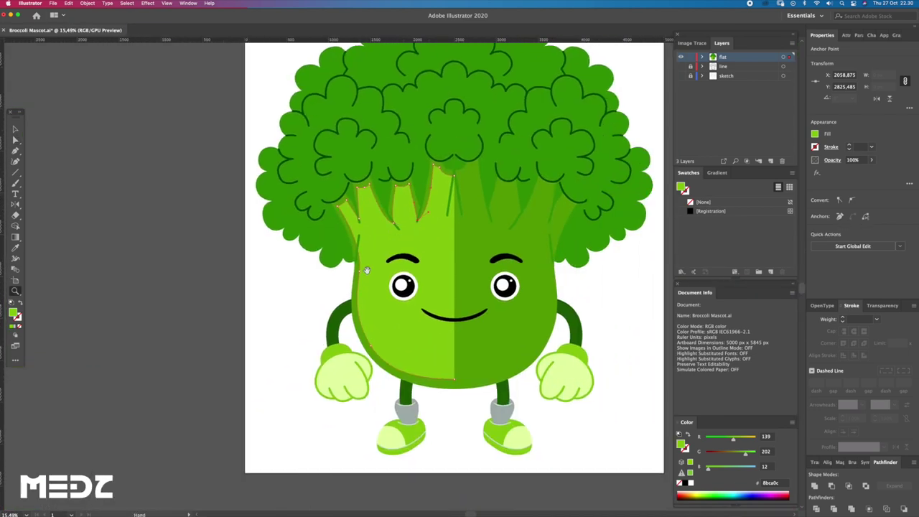
pyautogui.press('a')
pyautogui.click(226, 303)
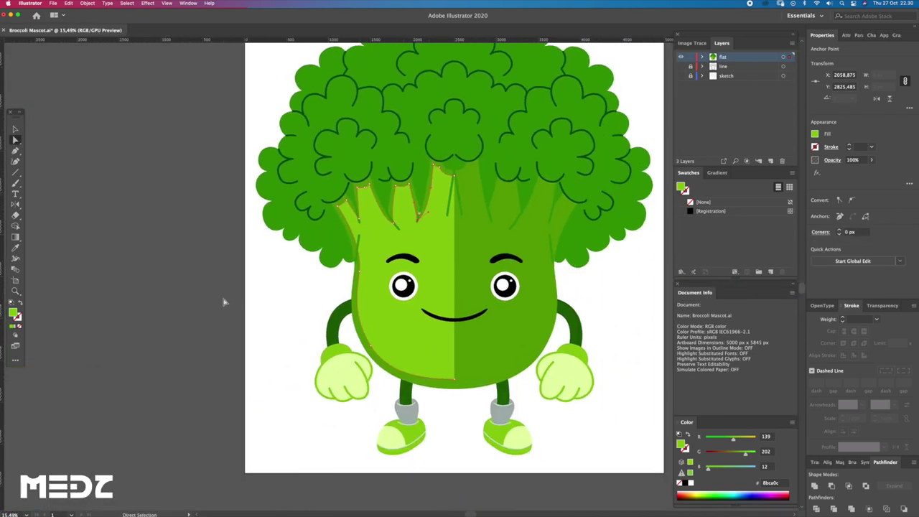
# Zoom in on the stalk's lower body and select the bottom anchor of its outline.
pyautogui.press('z')
pyautogui.moveTo(374, 270); pyautogui.dragTo(412, 293)
pyautogui.click(379, 301)
pyautogui.press('a')
pyautogui.scroll(-2, 374, 363)
pyautogui.scroll(-2, 361, 361)
pyautogui.click(355, 363)
pyautogui.press('z')
pyautogui.click(487, 365)
pyautogui.press('a')
pyautogui.click(498, 404)
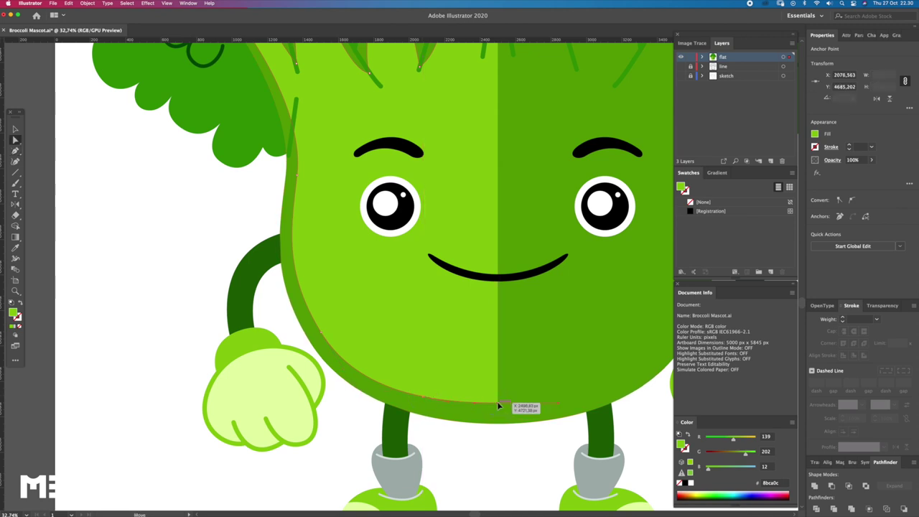
# Draw a closed dark-green crescent groove curving up the stalk's lower-left side.
pyautogui.press('p')
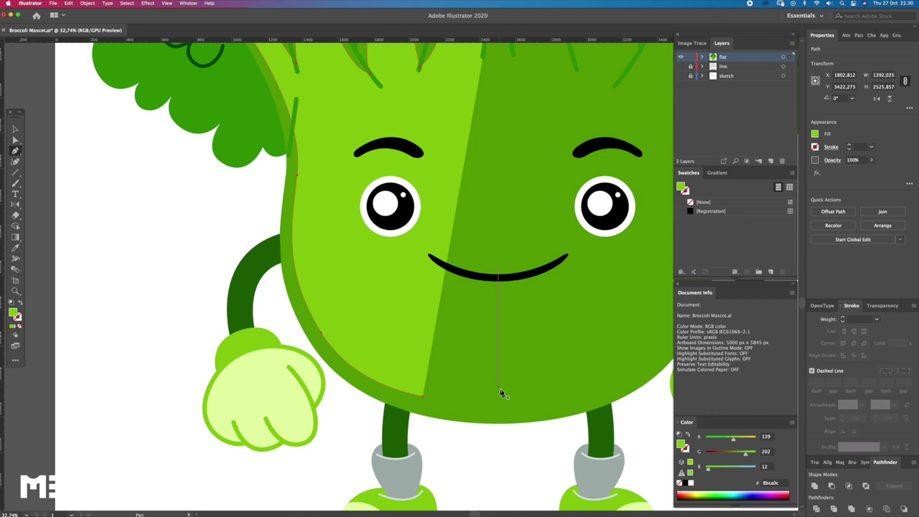
pyautogui.moveTo(343, 278); pyautogui.dragTo(426, 395)
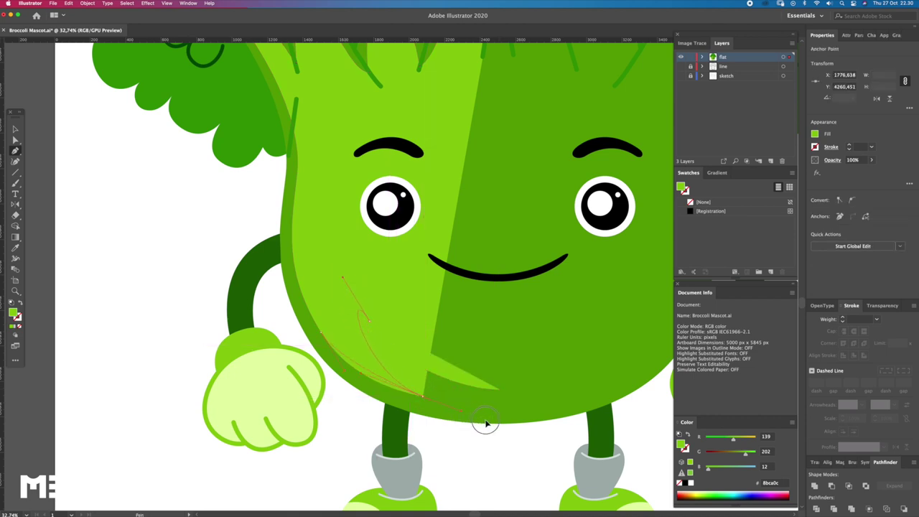
pyautogui.click(363, 386)
pyautogui.press('a')
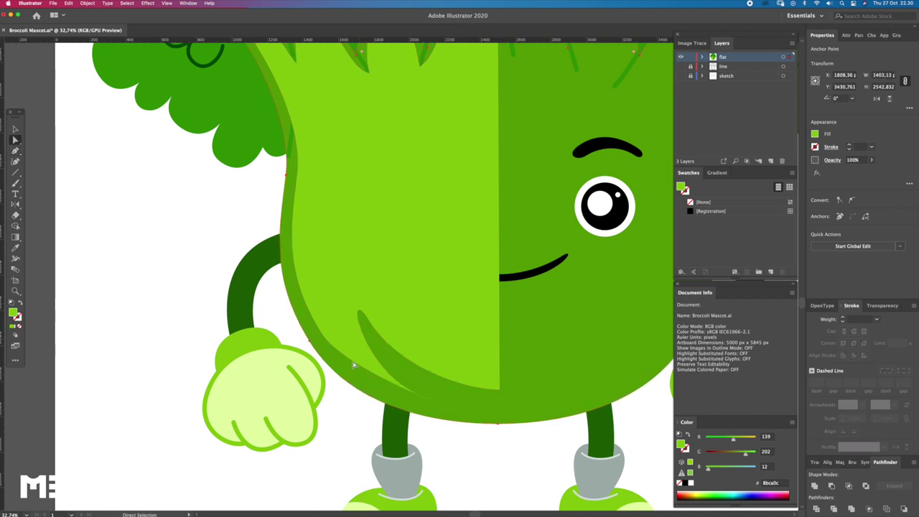
pyautogui.click(349, 369)
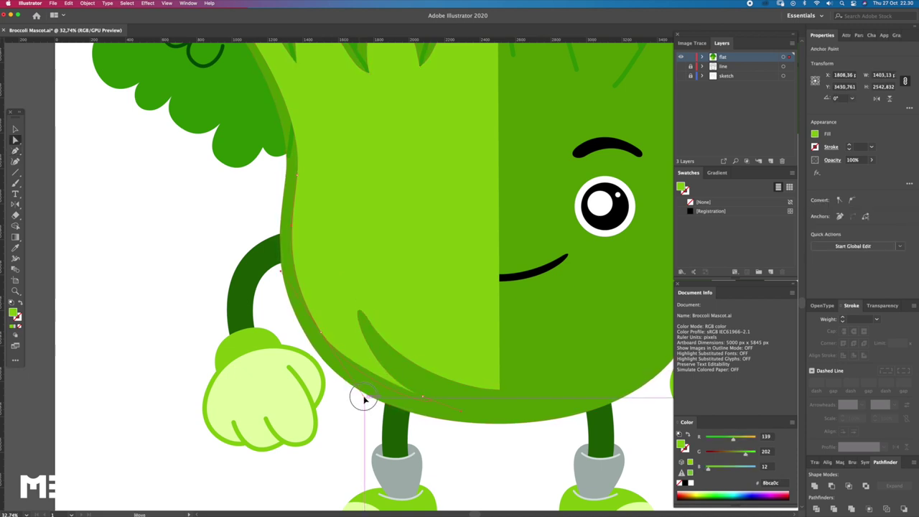
pyautogui.moveTo(455, 415); pyautogui.dragTo(474, 421)
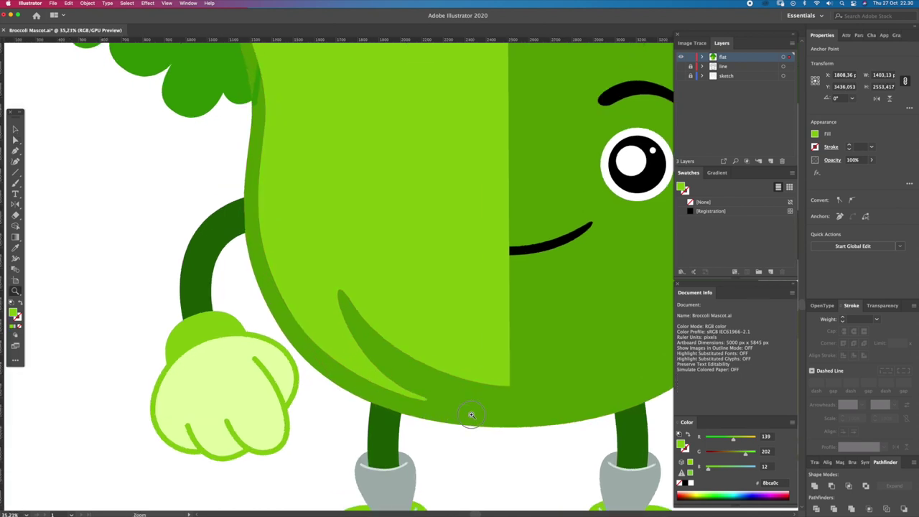
pyautogui.press('p')
pyautogui.click(412, 388)
pyautogui.moveTo(411, 394)
pyautogui.mouseDown()
pyautogui.moveTo(344, 393)
pyautogui.moveTo(327, 372)
pyautogui.mouseUp()
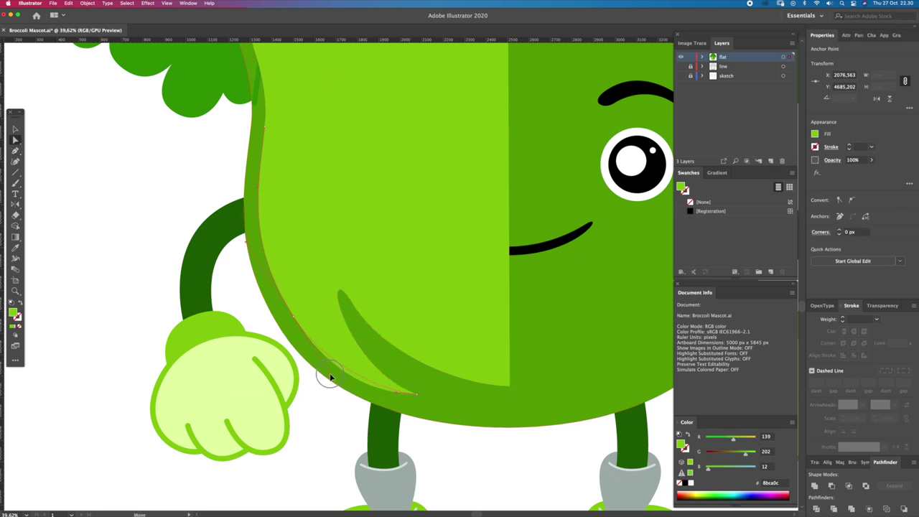
# Select the crescent groove and drag the light-green stalk copy.
pyautogui.press('z')
pyautogui.moveTo(448, 377)
pyautogui.mouseDown()
pyautogui.moveTo(414, 356)
pyautogui.moveTo(431, 356)
pyautogui.mouseUp()
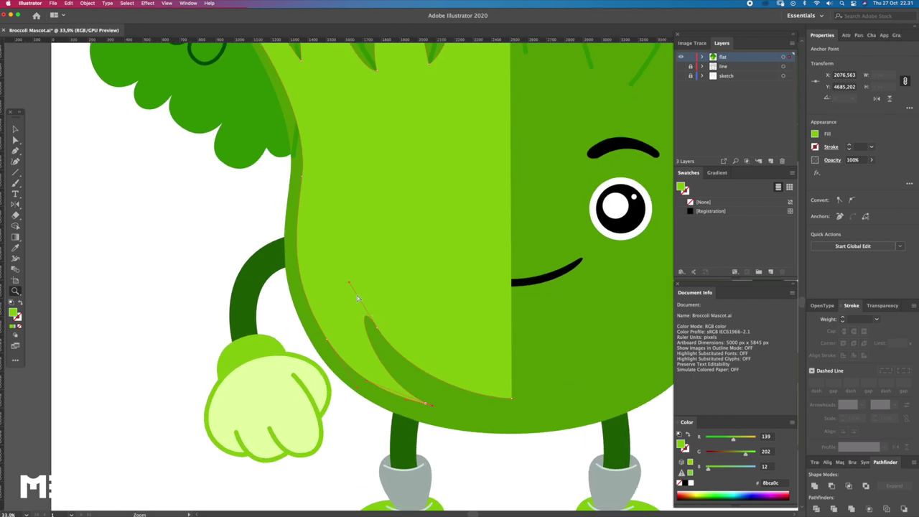
pyautogui.click(378, 330)
pyautogui.press('z')
pyautogui.moveTo(446, 358); pyautogui.dragTo(441, 361)
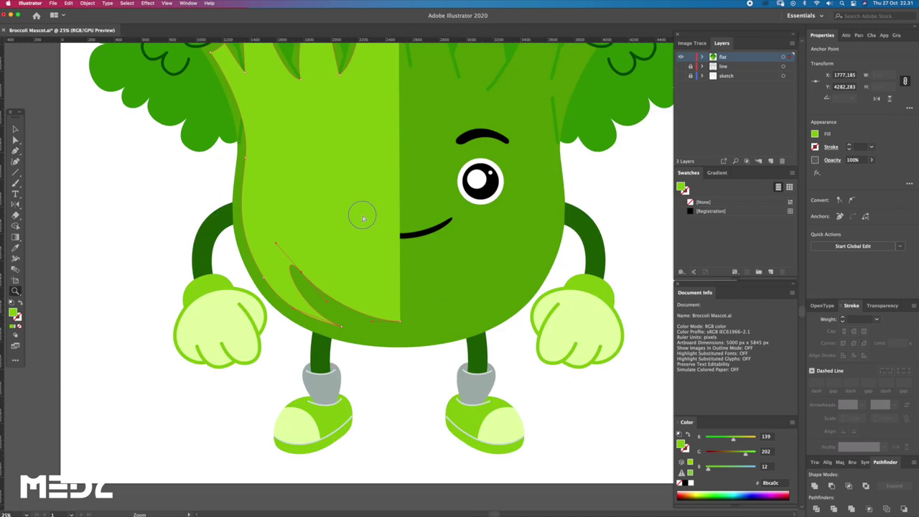
pyautogui.moveTo(363, 215)
pyautogui.mouseDown()
pyautogui.moveTo(433, 252)
pyautogui.moveTo(428, 346)
pyautogui.moveTo(482, 351)
pyautogui.mouseUp()
# Reflect a copy of the light-green left stalk half onto the right side.
pyautogui.click(409, 329)
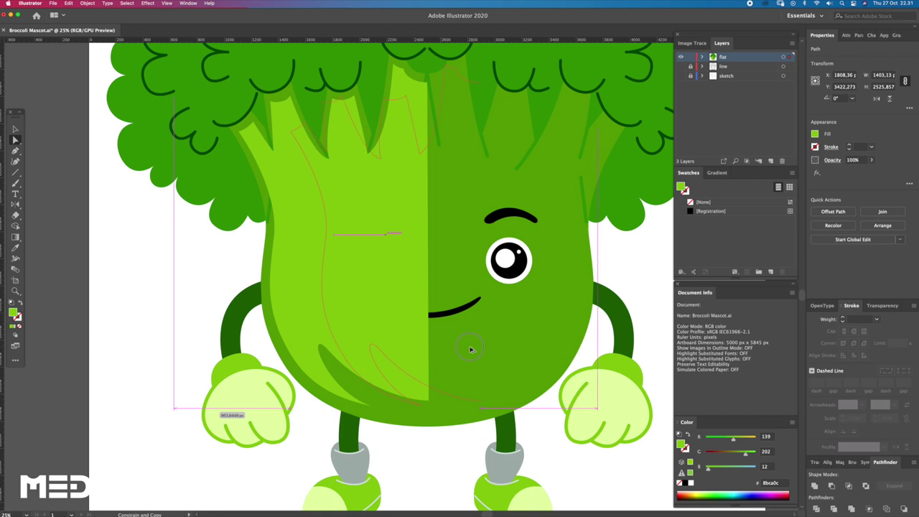
pyautogui.click(15, 204)
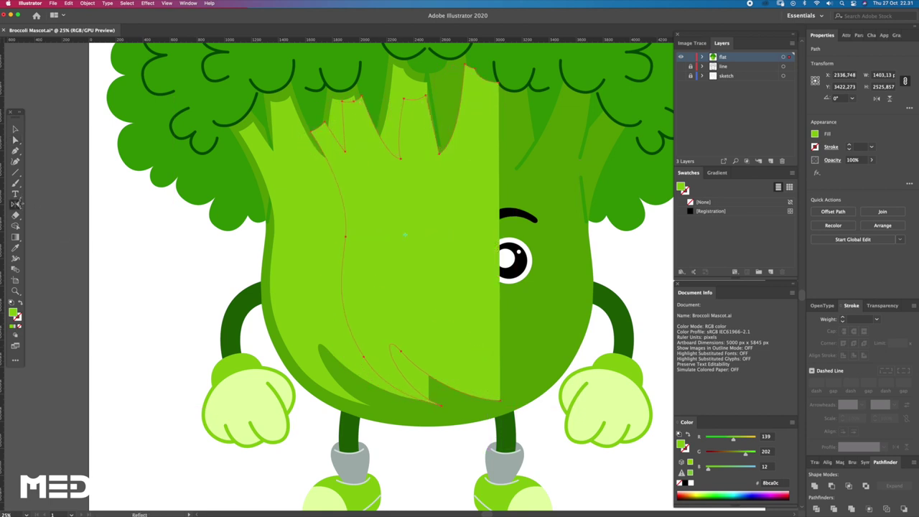
pyautogui.moveTo(390, 425)
pyautogui.mouseDown()
pyautogui.moveTo(545, 344)
pyautogui.moveTo(569, 347)
pyautogui.moveTo(560, 347)
pyautogui.mouseUp()
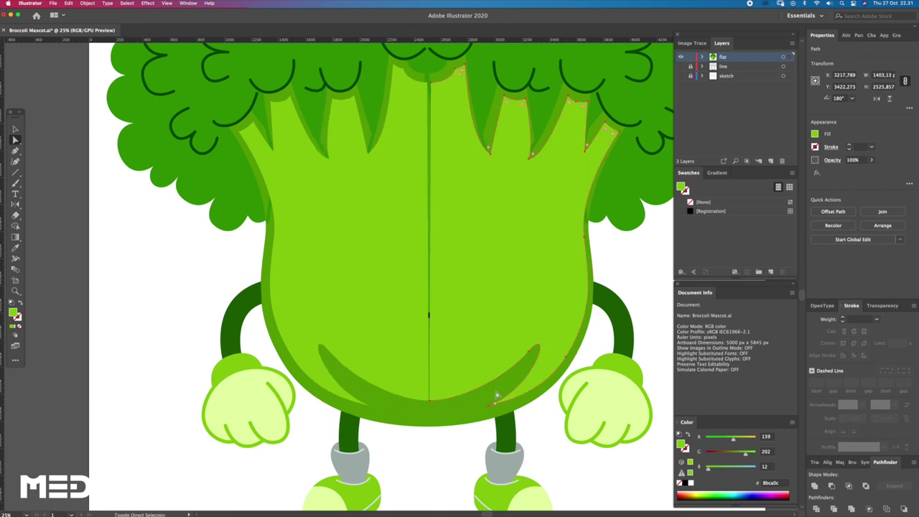
pyautogui.keyDown('alt'); pyautogui.scroll(3, 503, 388); pyautogui.keyUp('alt')
pyautogui.keyDown('alt'); pyautogui.scroll(3, 474, 388); pyautogui.keyUp('alt')
pyautogui.keyDown('alt'); pyautogui.scroll(2, 445, 386); pyautogui.keyUp('alt')
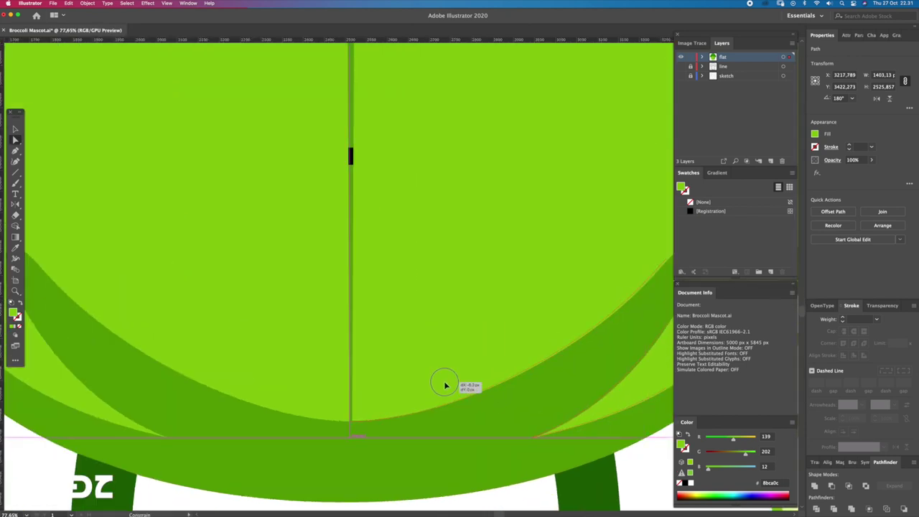
pyautogui.press('z')
pyautogui.keyDown('alt'); pyautogui.click(435, 377); pyautogui.keyUp('alt')
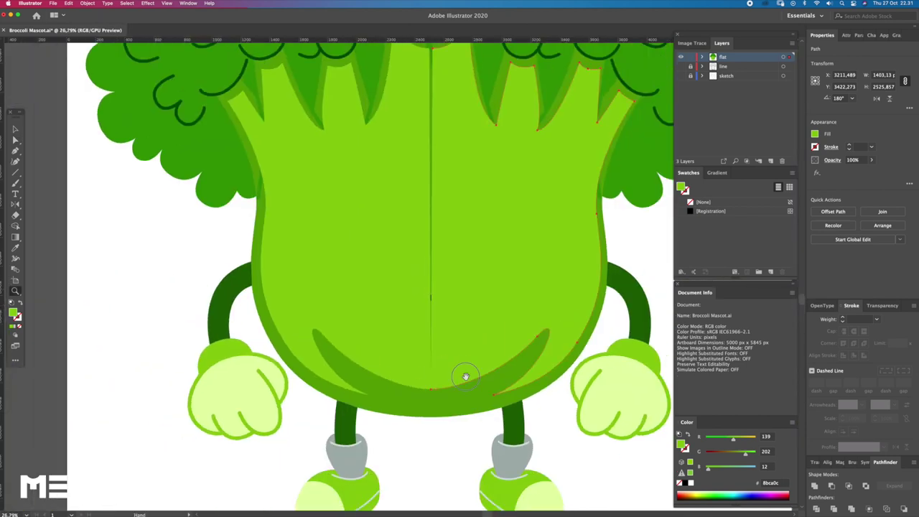
pyautogui.moveTo(465, 377); pyautogui.dragTo(466, 386)
# Unite both stalk halves with Pathfinder and narrow the merged stalk slightly from the right.
pyautogui.press('q')
pyautogui.scroll(2, 475, 376)
pyautogui.hscroll(1, 476, 377)
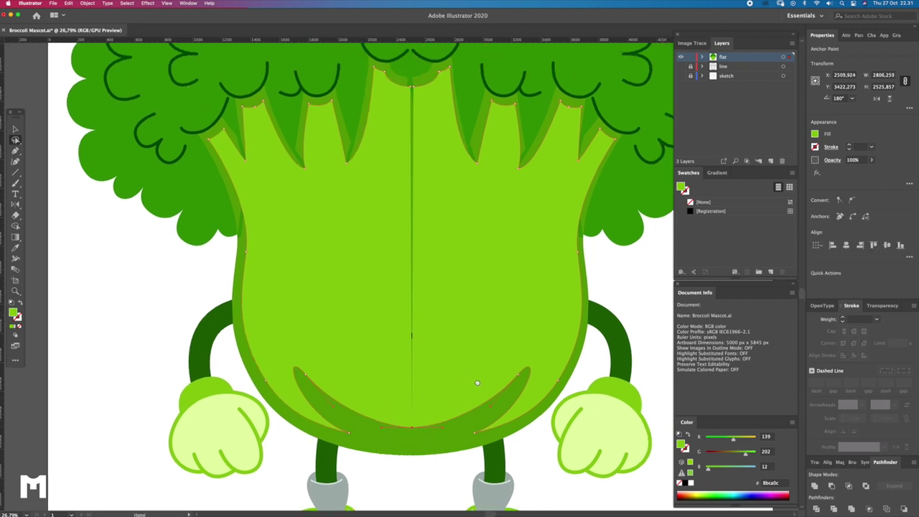
pyautogui.click(815, 486)
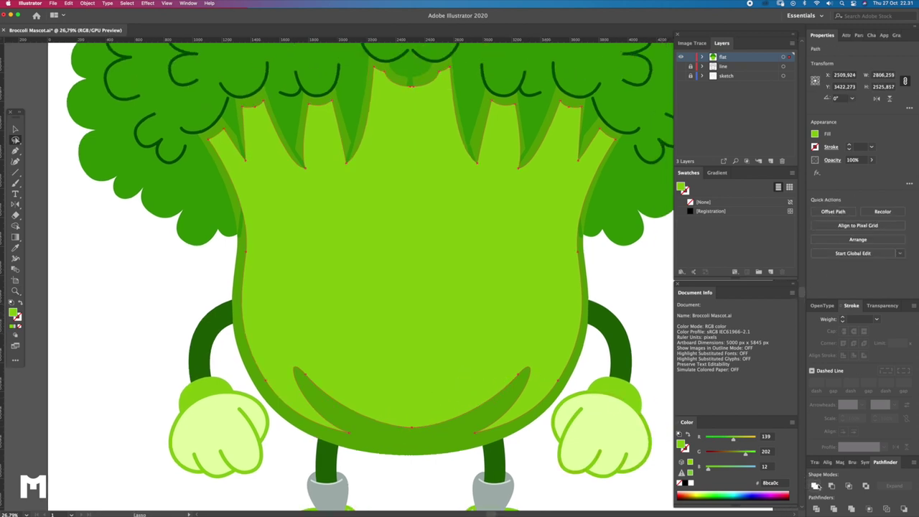
pyautogui.moveTo(547, 324); pyautogui.dragTo(527, 335)
pyautogui.press('v')
pyautogui.moveTo(594, 260); pyautogui.dragTo(592, 261)
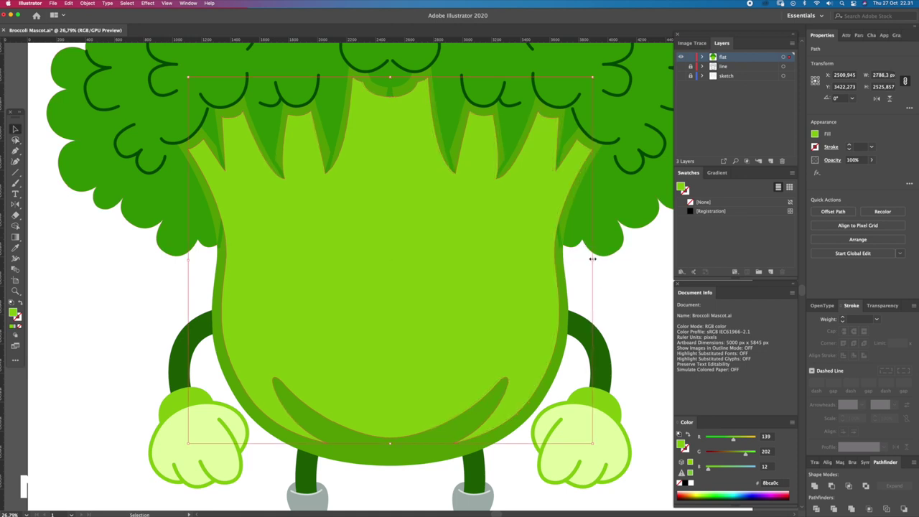
pyautogui.scroll(-2, 581, 246)
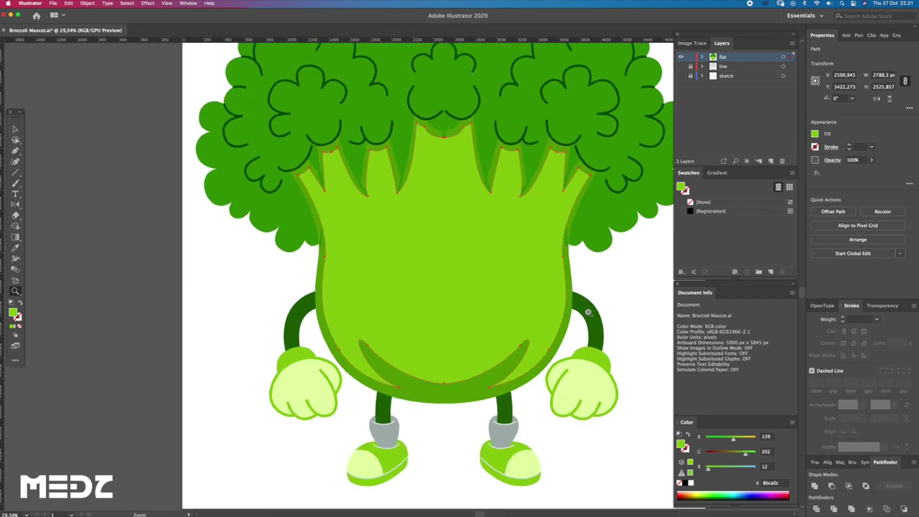
# Send the stalk body behind the face and the floret head behind the stalk.
pyautogui.press('x')
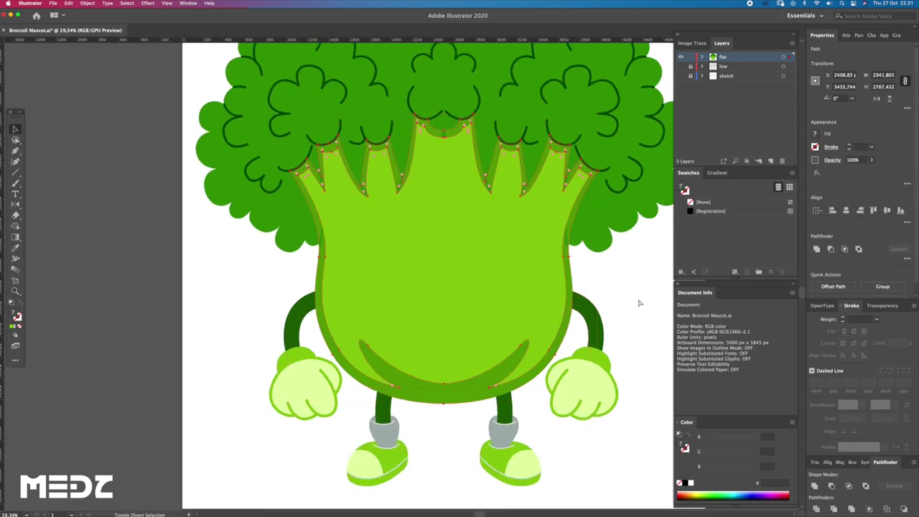
pyautogui.hotkey('ctrl', 'shift', '[')
pyautogui.click(616, 228)
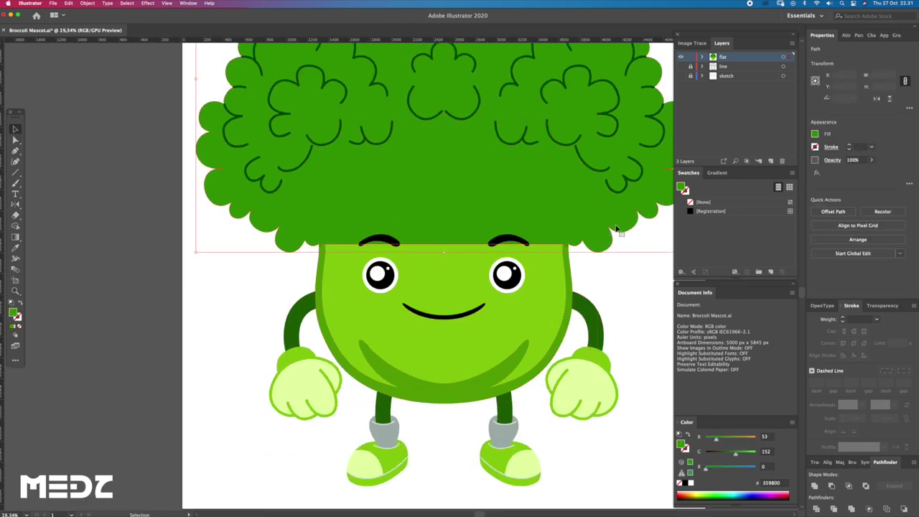
pyautogui.hotkey('ctrl', 'shift', '[')
pyautogui.press('a')
pyautogui.click(620, 264)
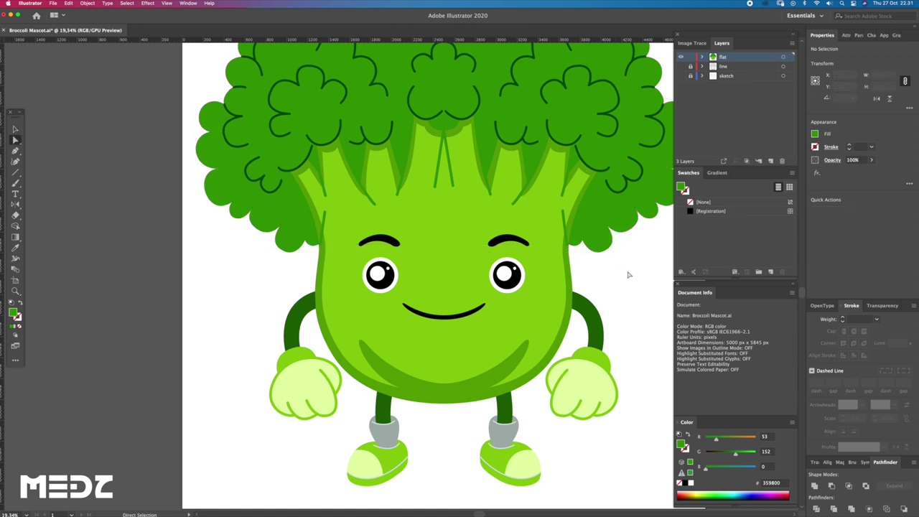
pyautogui.moveTo(607, 266); pyautogui.dragTo(575, 277)
pyautogui.moveTo(475, 253)
pyautogui.mouseDown()
pyautogui.moveTo(442, 270)
pyautogui.moveTo(459, 393)
pyautogui.mouseUp()
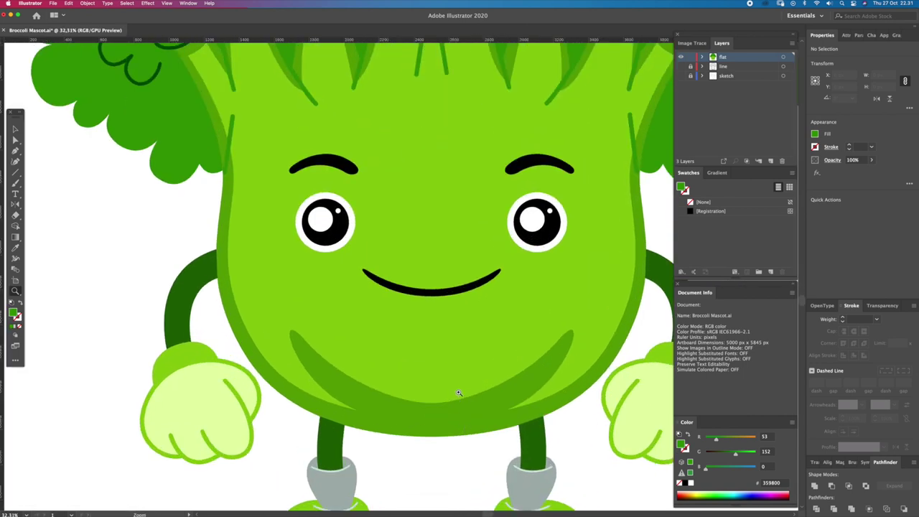
# Nudge the lower shadow curve's bottom anchor until it forms one smooth, even curve.
pyautogui.press('a')
pyautogui.moveTo(431, 408); pyautogui.dragTo(433, 398)
pyautogui.press('z')
pyautogui.press('p')
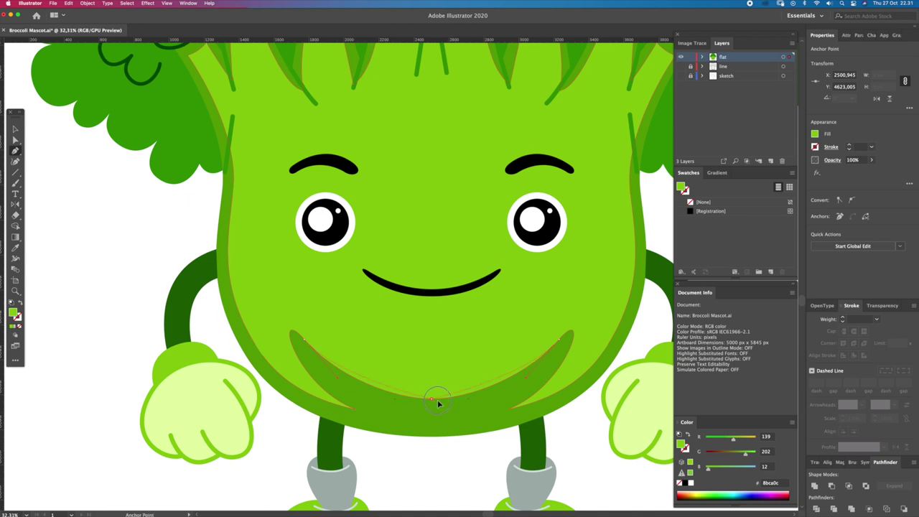
pyautogui.press('a')
pyautogui.moveTo(436, 404); pyautogui.dragTo(434, 407)
pyautogui.press('z')
pyautogui.keyDown('alt'); pyautogui.click(506, 404); pyautogui.keyUp('alt')
pyautogui.press('a')
pyautogui.click(622, 328)
pyautogui.hotkey('ctrl', '0')
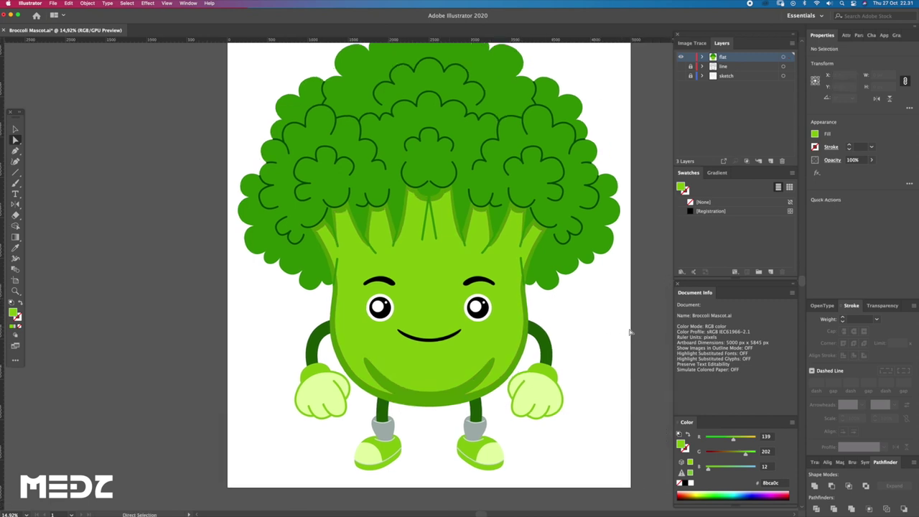
pyautogui.press('z')
pyautogui.moveTo(426, 348); pyautogui.dragTo(613, 365)
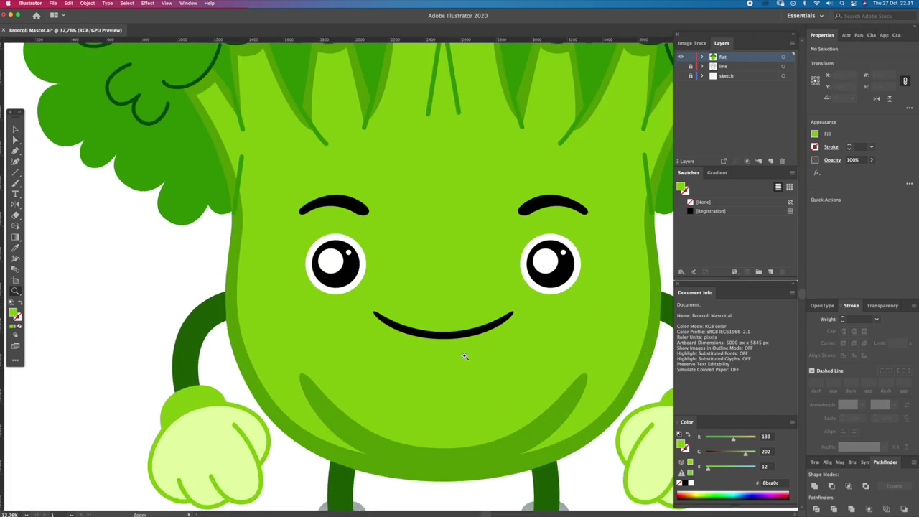
# Draw the left half of the chin shape under the smile and fill it darker green.
pyautogui.press('a')
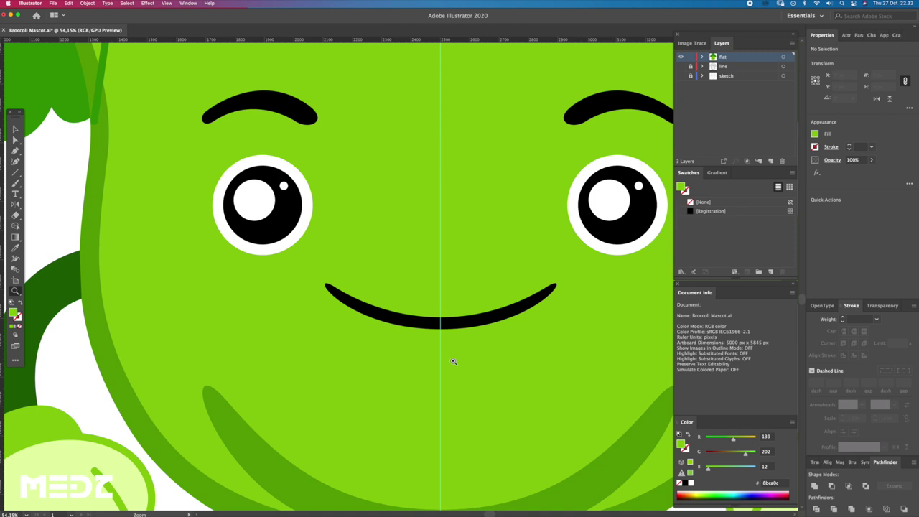
pyautogui.press('p')
pyautogui.click(440, 352)
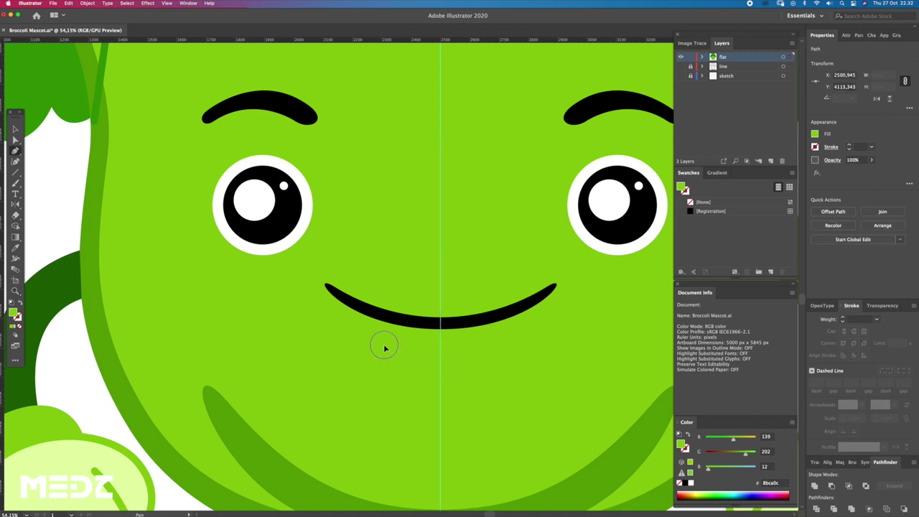
pyautogui.moveTo(386, 347); pyautogui.dragTo(362, 340)
pyautogui.moveTo(439, 376); pyautogui.dragTo(496, 376)
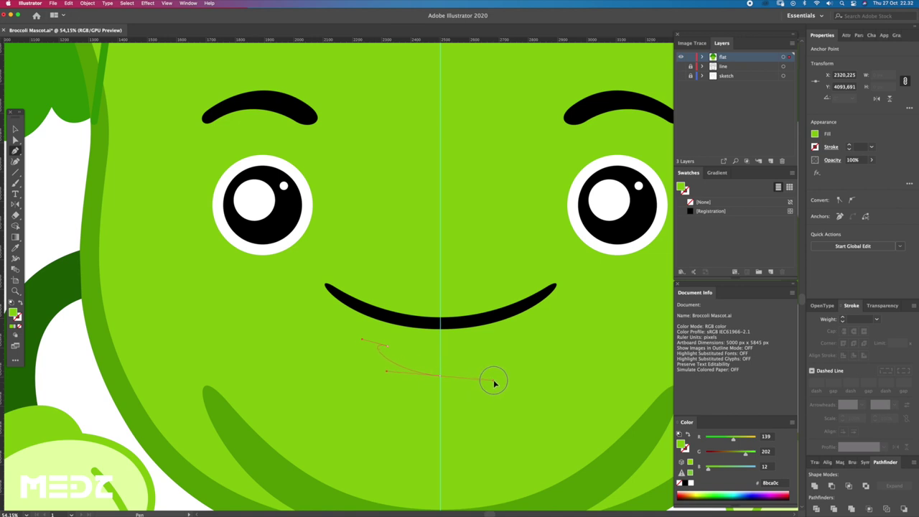
pyautogui.moveTo(384, 375); pyautogui.dragTo(403, 376)
pyautogui.click(578, 480)
# Duplicate the half chin, reflect it for the right side, and group both halves.
pyautogui.moveTo(424, 363); pyautogui.dragTo(479, 369)
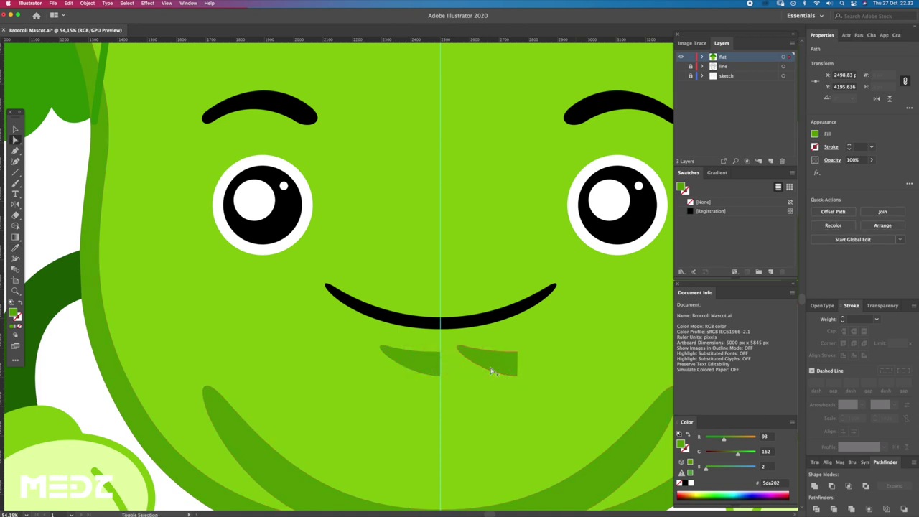
pyautogui.click(442, 368)
pyautogui.press('o')
pyautogui.moveTo(499, 405); pyautogui.dragTo(455, 405)
pyautogui.press('a')
pyautogui.moveTo(456, 370)
pyautogui.mouseDown()
pyautogui.moveTo(428, 370)
pyautogui.moveTo(515, 424)
pyautogui.mouseUp()
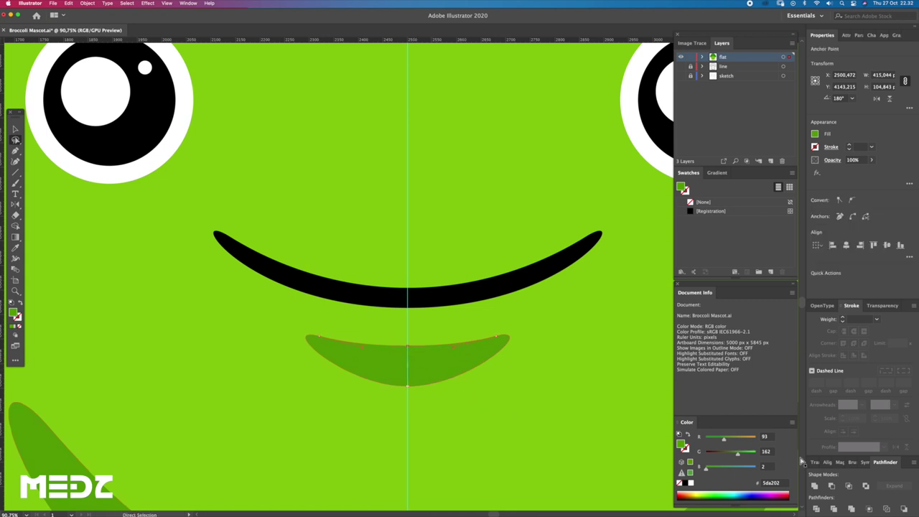
pyautogui.click(815, 486)
pyautogui.press('a')
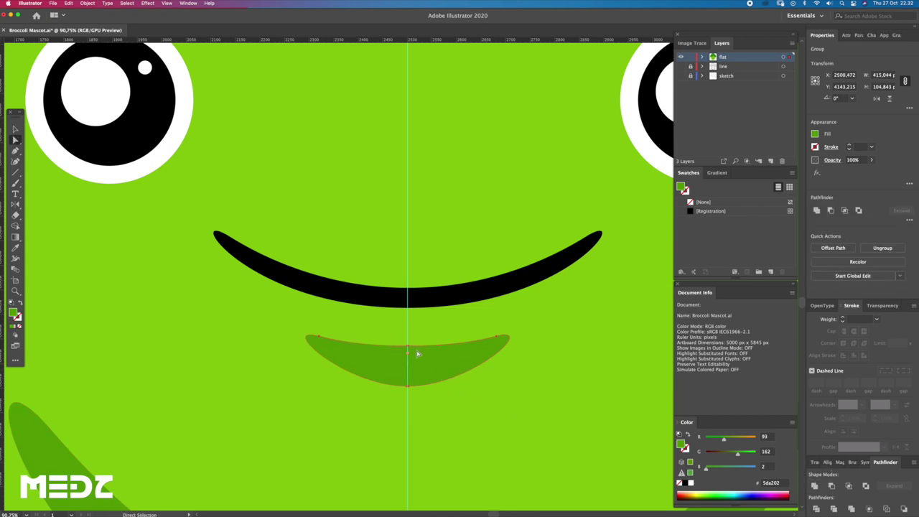
# Remove the chin's top-centre anchor and add a point on its upper edge.
pyautogui.press('-')
pyautogui.click(407, 348)
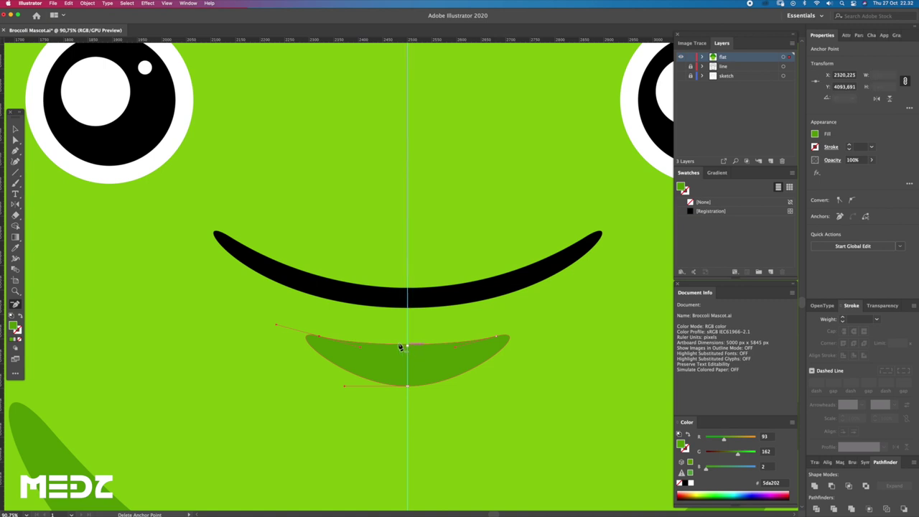
pyautogui.scroll(3, 401, 348)
pyautogui.press('+')
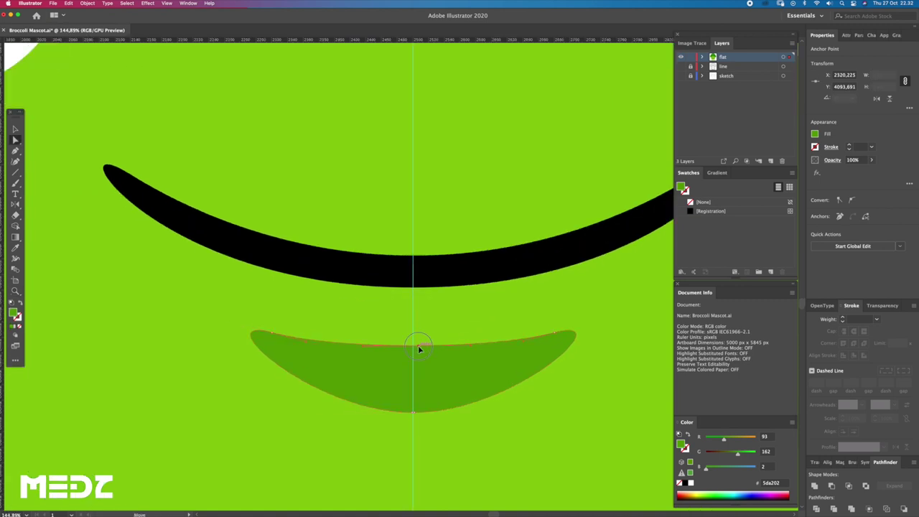
pyautogui.click(488, 344)
pyautogui.scroll(-2, 388, 329)
pyautogui.scroll(-3, 388, 329)
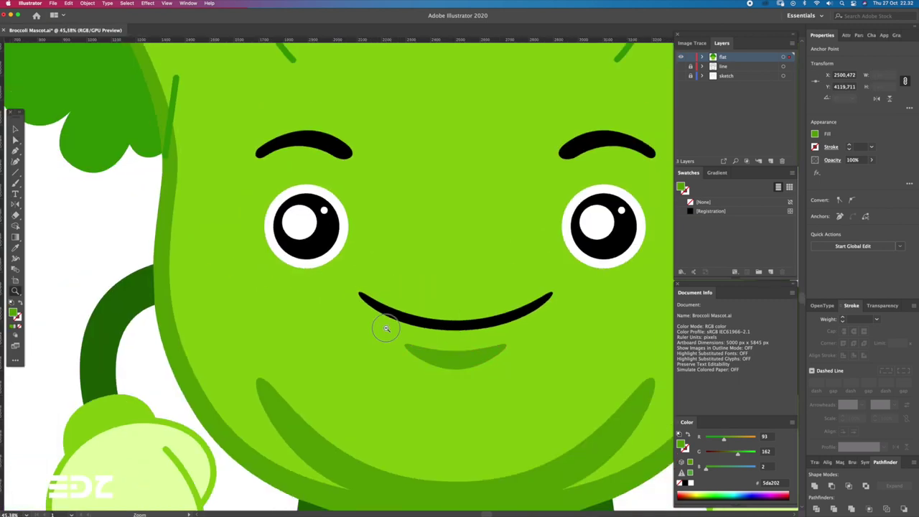
pyautogui.scroll(-3, 384, 324)
pyautogui.scroll(-2, 376, 324)
# Shrink the chin shadow and move it up just beneath the smile.
pyautogui.press('a')
pyautogui.hotkey('ctrl', 'shift', 'a')
pyautogui.moveTo(548, 319); pyautogui.dragTo(549, 340)
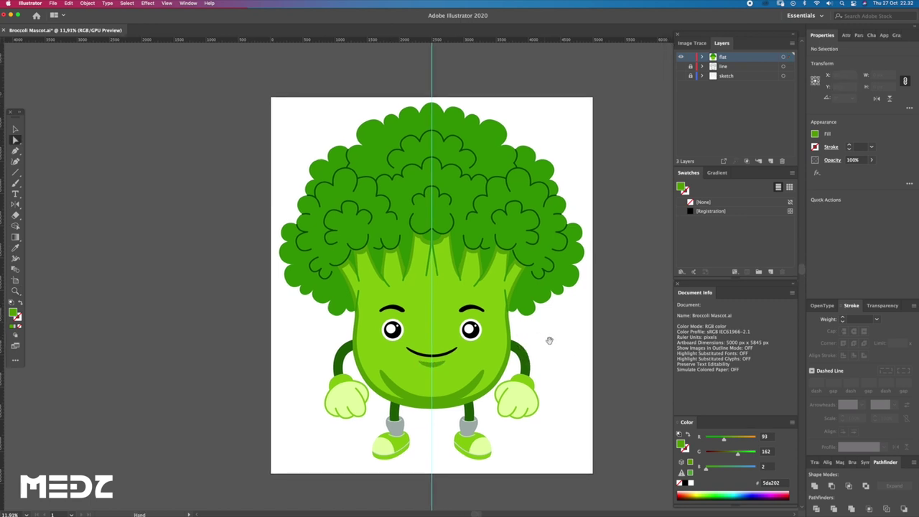
pyautogui.hotkey('ctrl', "'")
pyautogui.hotkey('ctrl', "'")
pyautogui.hotkey('ctrl', ';')
pyautogui.press('z')
pyautogui.moveTo(457, 373)
pyautogui.mouseDown()
pyautogui.moveTo(466, 379)
pyautogui.moveTo(448, 376)
pyautogui.mouseUp()
pyautogui.press('v')
pyautogui.click(442, 359)
pyautogui.moveTo(467, 346)
pyautogui.mouseDown()
pyautogui.moveTo(457, 348)
pyautogui.moveTo(488, 343)
pyautogui.mouseUp()
pyautogui.press('z')
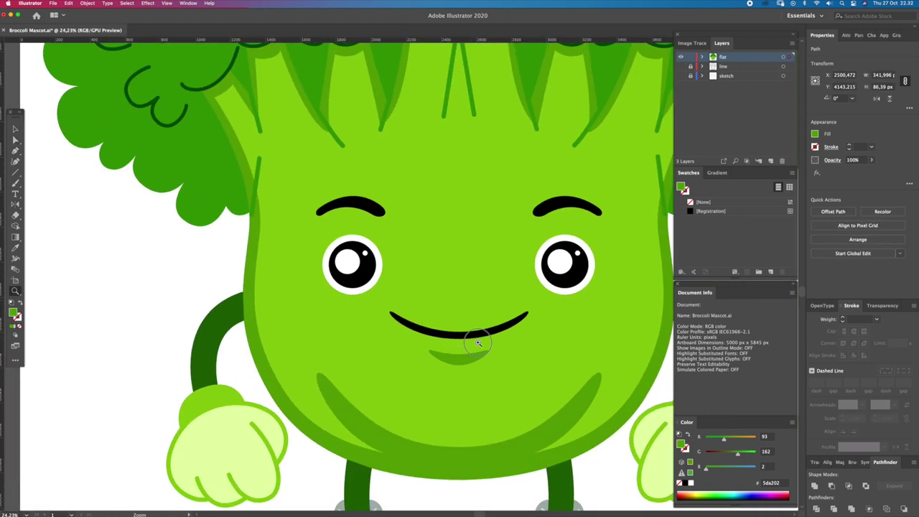
pyautogui.press('v')
pyautogui.press('a')
pyautogui.moveTo(489, 342)
pyautogui.mouseDown()
pyautogui.moveTo(532, 330)
pyautogui.moveTo(513, 319)
pyautogui.mouseUp()
# Check the whole mascot, select the floret head outline, and zoom in on the face.
pyautogui.press('z')
pyautogui.keyDown('alt'); pyautogui.click(555, 343); pyautogui.keyUp('alt')
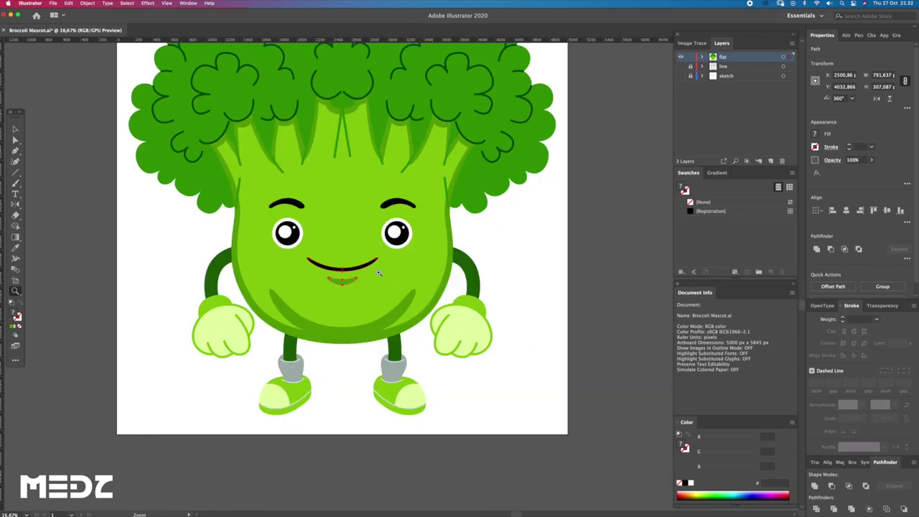
pyautogui.press('a')
pyautogui.scroll(3, 553, 316)
pyautogui.hscroll(-3, 554, 316)
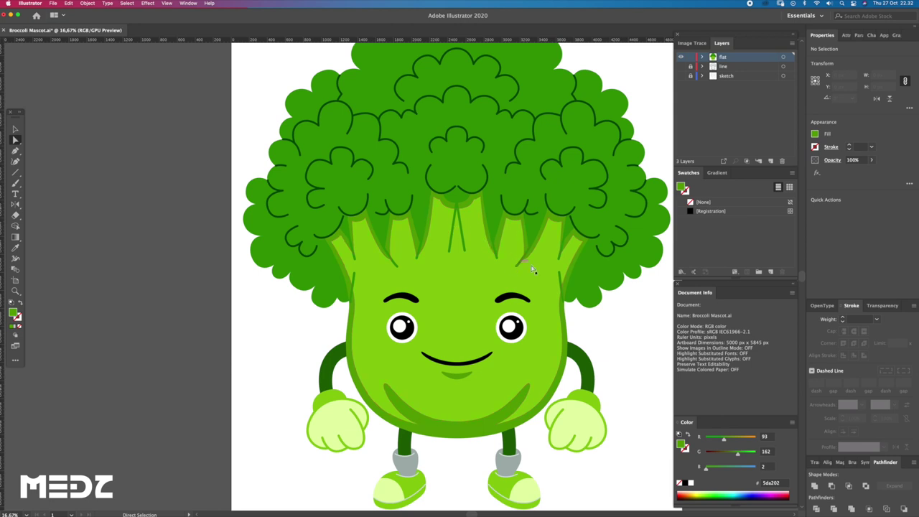
pyautogui.scroll(-1, 528, 265)
pyautogui.click(592, 273)
pyautogui.moveTo(591, 275); pyautogui.dragTo(584, 308)
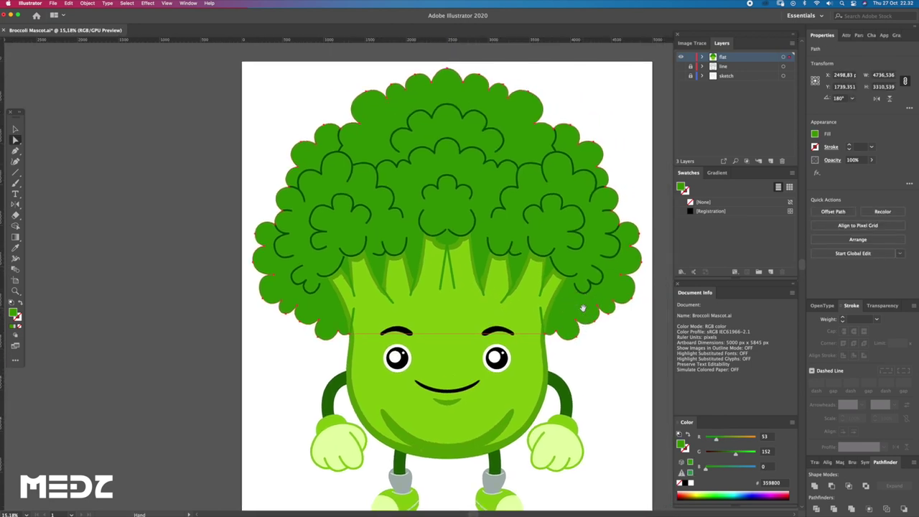
pyautogui.press('z')
pyautogui.moveTo(595, 344); pyautogui.dragTo(353, 396)
pyautogui.press('a')
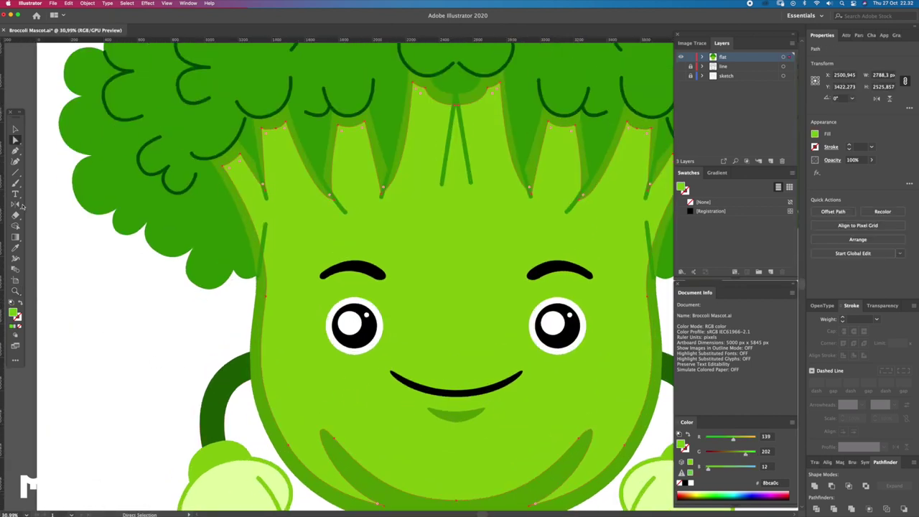
# Draw a small oval on the left cheek with the hands' pale green fill and no stroke.
pyautogui.moveTo(17, 175); pyautogui.dragTo(43, 184)
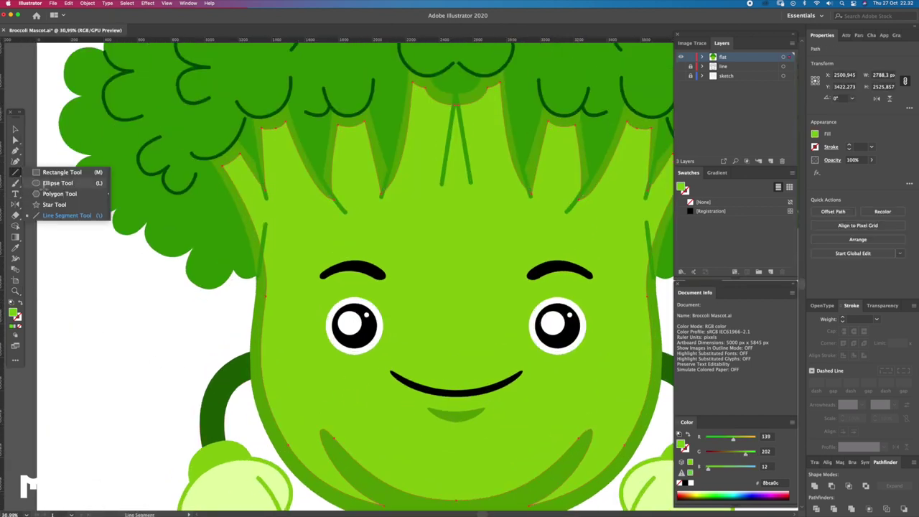
pyautogui.moveTo(298, 359); pyautogui.dragTo(308, 363)
pyautogui.scroll(-2, 311, 331)
pyautogui.press('i')
pyautogui.click(272, 323)
pyautogui.click(298, 304)
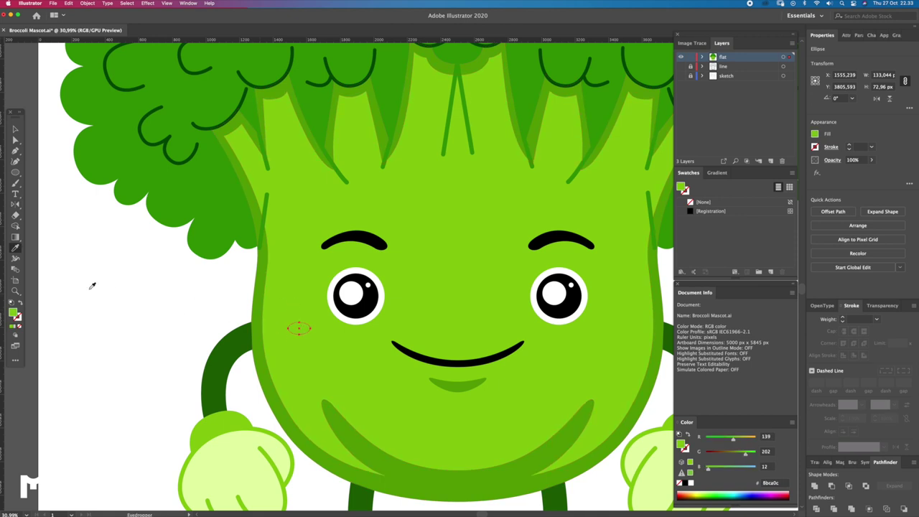
pyautogui.doubleClick(13, 312)
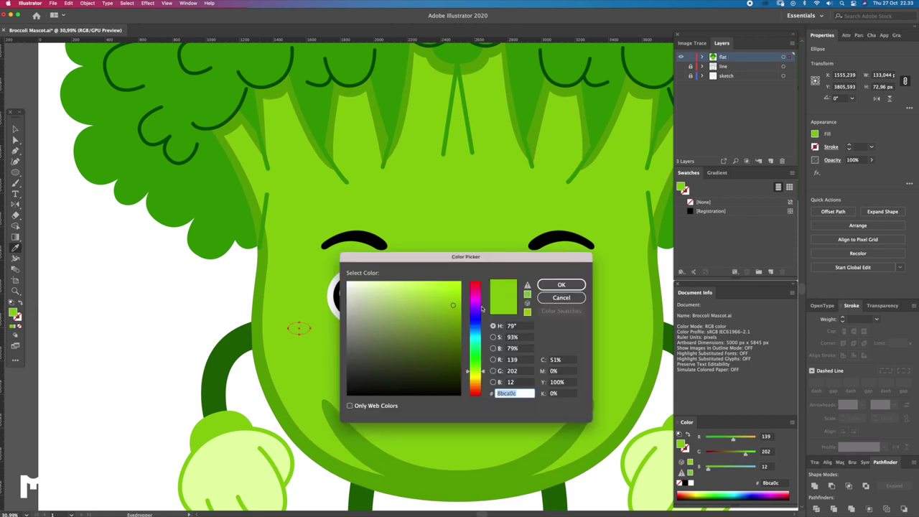
pyautogui.click(562, 285)
pyautogui.moveTo(400, 368); pyautogui.dragTo(371, 323)
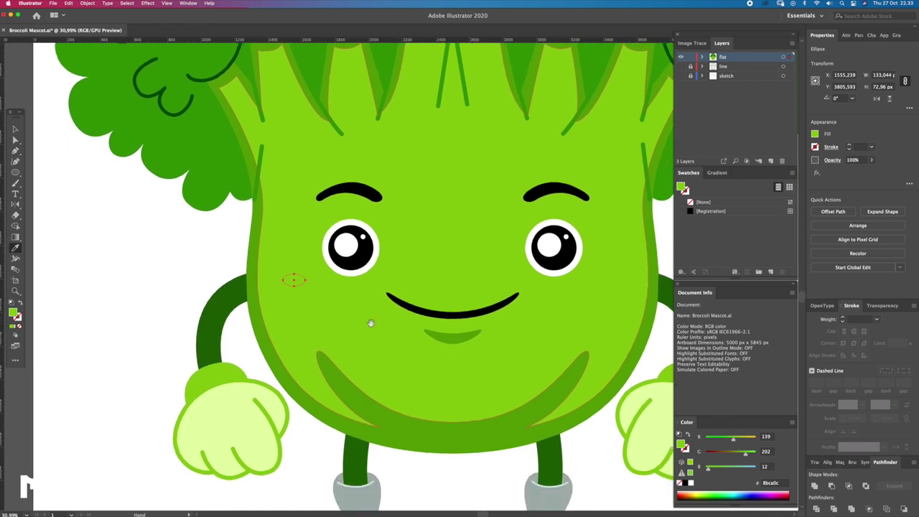
pyautogui.click(234, 366)
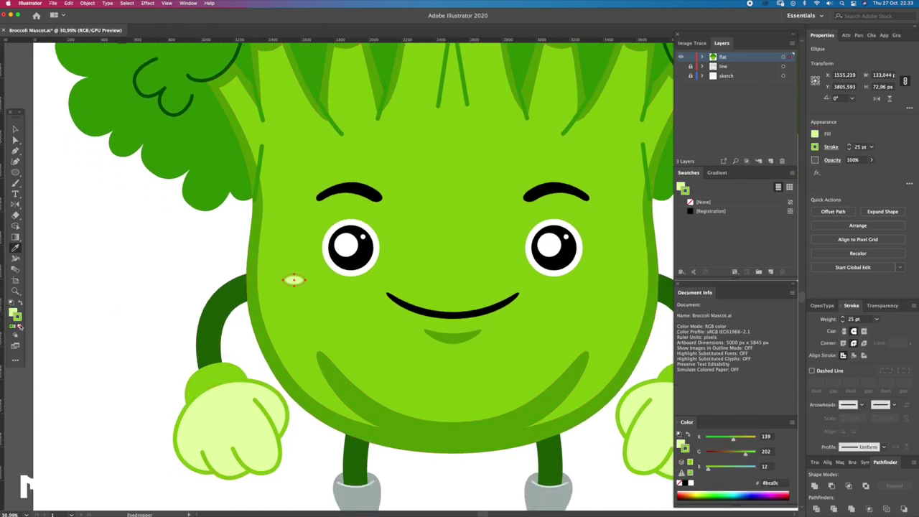
pyautogui.click(21, 327)
# Alt-drag a copy of the cheek oval onto the right cheek, then fit the artboard in view.
pyautogui.moveTo(359, 288); pyautogui.dragTo(285, 286)
pyautogui.press('v')
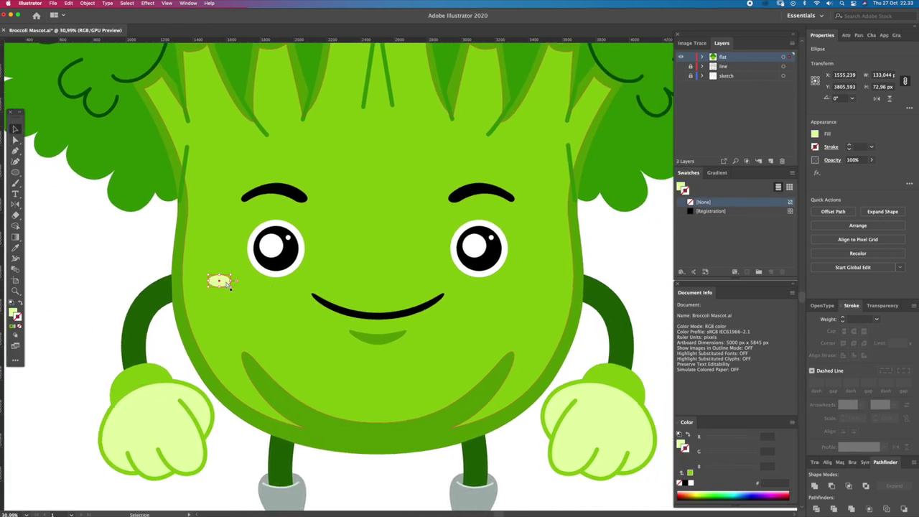
pyautogui.moveTo(228, 280); pyautogui.dragTo(540, 305)
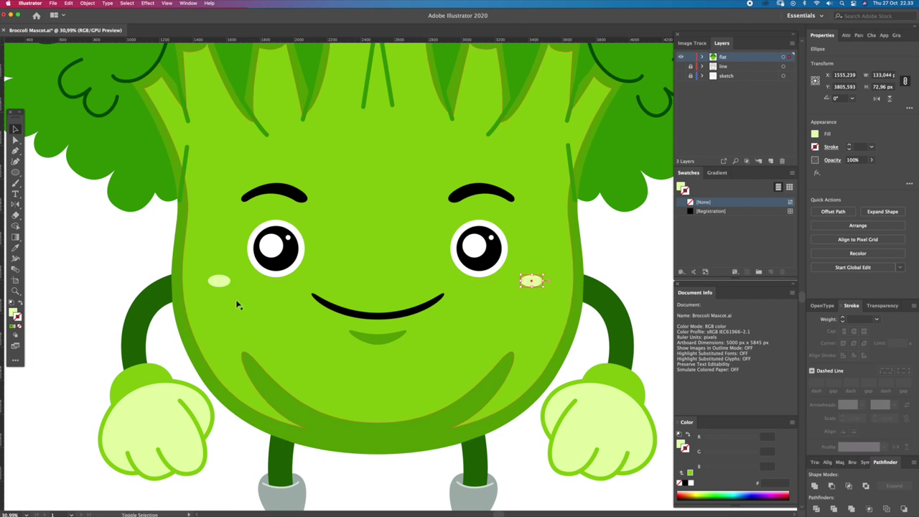
pyautogui.keyDown('shift'); pyautogui.click(222, 282); pyautogui.keyUp('shift')
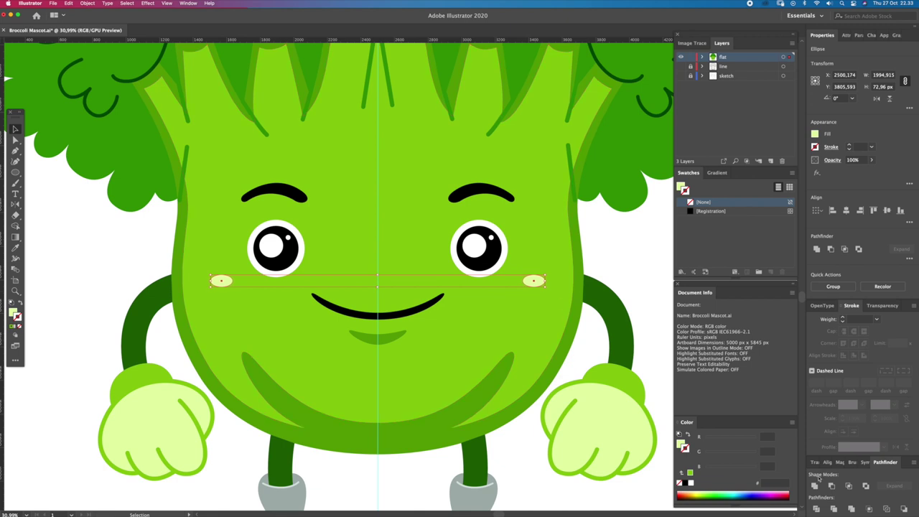
pyautogui.hotkey('ctrl', 'shift', 'a')
pyautogui.hotkey('ctrl', '0')
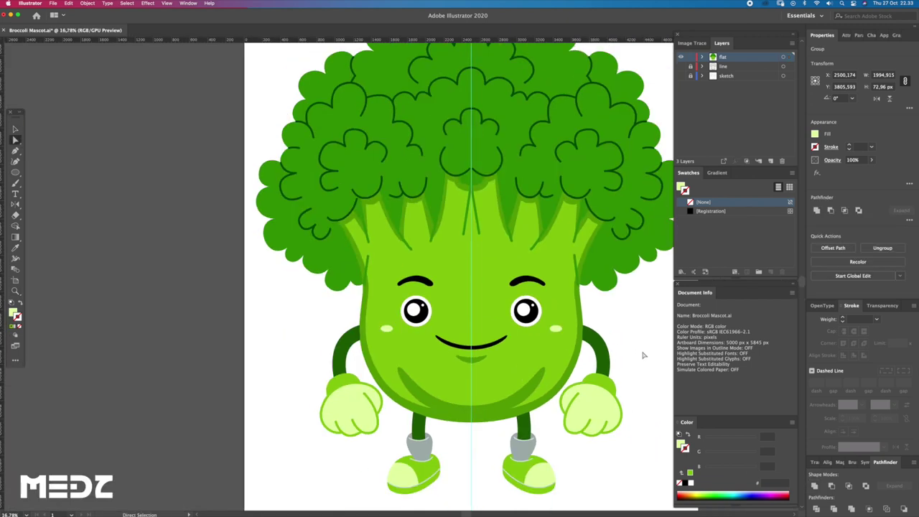
# Zoom out slightly and select the whole broccoli crown shape.
pyautogui.moveTo(638, 355); pyautogui.dragTo(592, 371)
pyautogui.scroll(2, 586, 359)
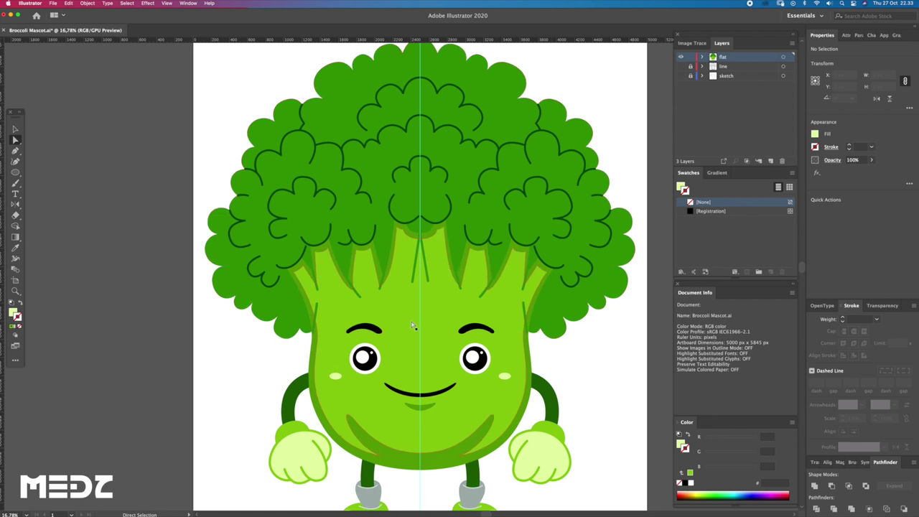
pyautogui.press('z')
pyautogui.keyDown('alt'); pyautogui.click(462, 267); pyautogui.keyUp('alt')
pyautogui.press('a')
pyautogui.click(531, 291)
pyautogui.moveTo(530, 264); pyautogui.dragTo(520, 278)
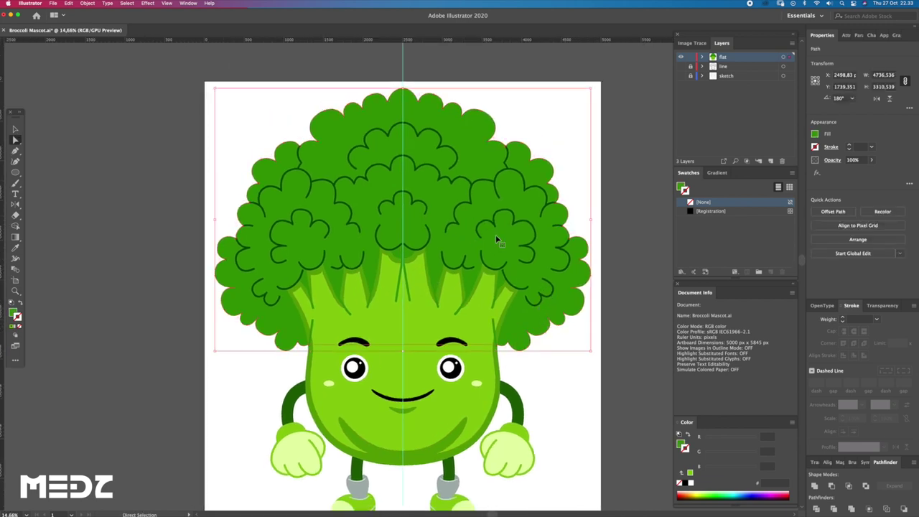
pyautogui.press('v')
pyautogui.click(572, 275)
# Duplicate the crown shape and shrink the copy slightly about its centre.
pyautogui.scroll(2, 603, 258)
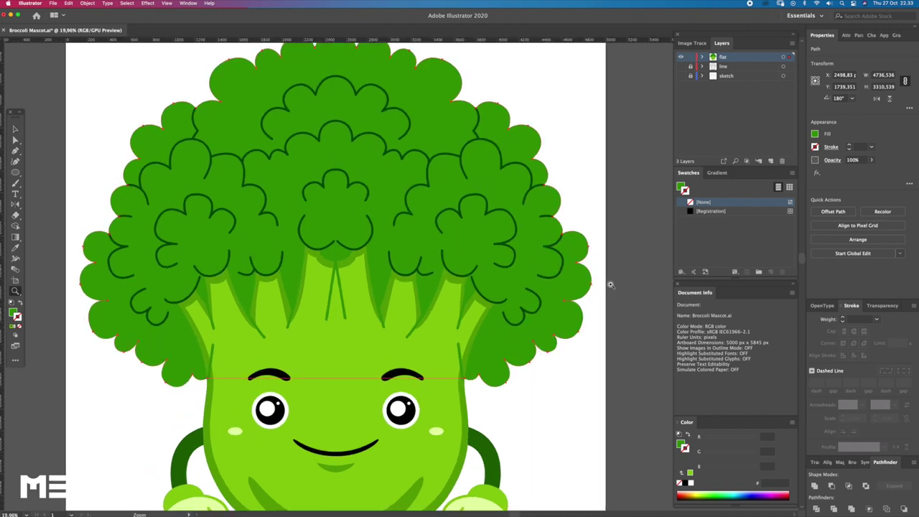
pyautogui.moveTo(581, 300); pyautogui.dragTo(582, 335)
pyautogui.scroll(2, 575, 307)
pyautogui.press('a')
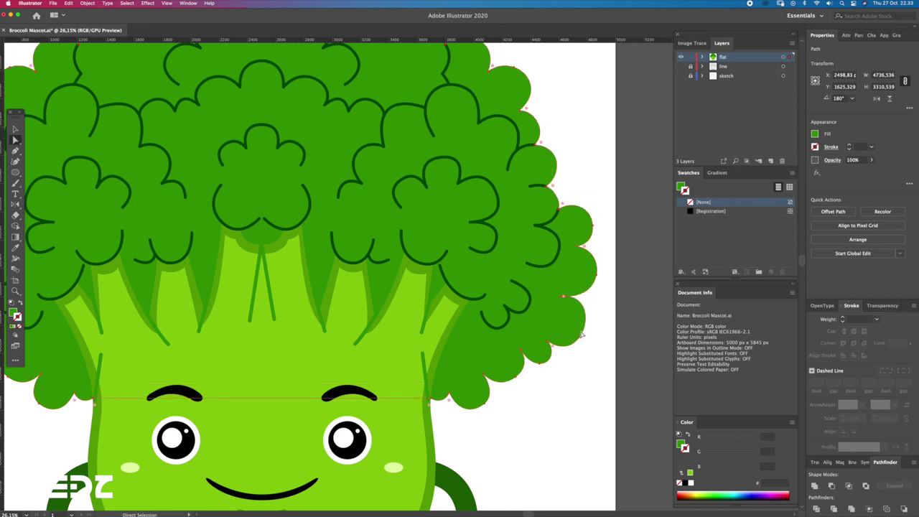
pyautogui.scroll(-1, 577, 323)
pyautogui.scroll(-1, 577, 324)
pyautogui.press('v')
pyautogui.moveTo(589, 134)
pyautogui.mouseDown()
pyautogui.moveTo(574, 154)
pyautogui.moveTo(572, 145)
pyautogui.mouseUp()
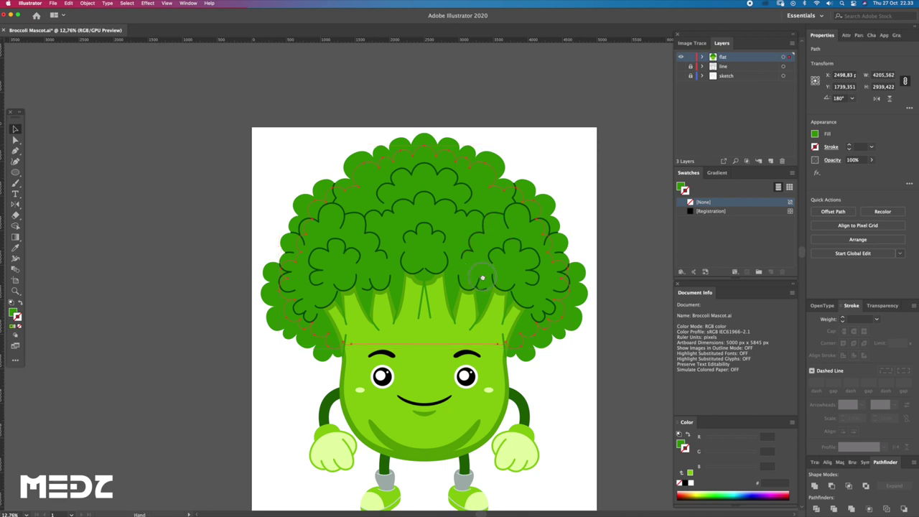
# Widen the crown copy slightly on both sides to about 4254.938 px.
pyautogui.scroll(-2, 498, 275)
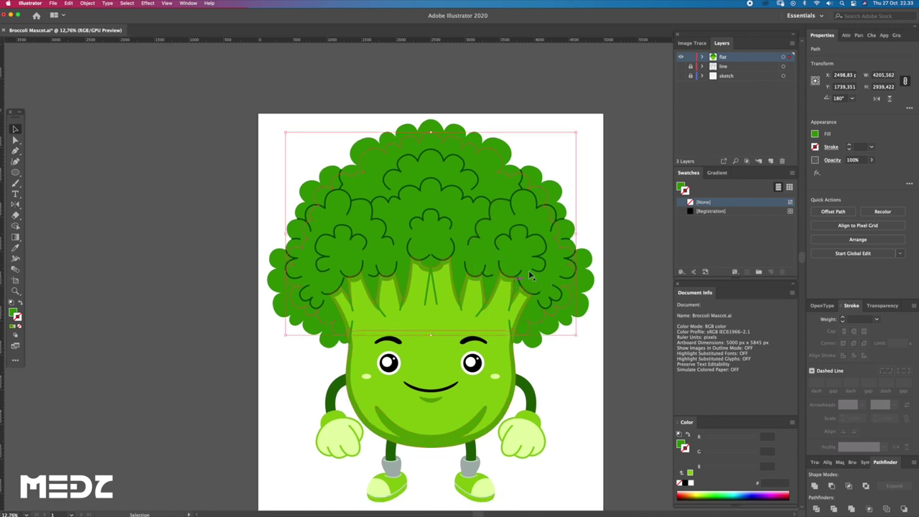
pyautogui.press('a')
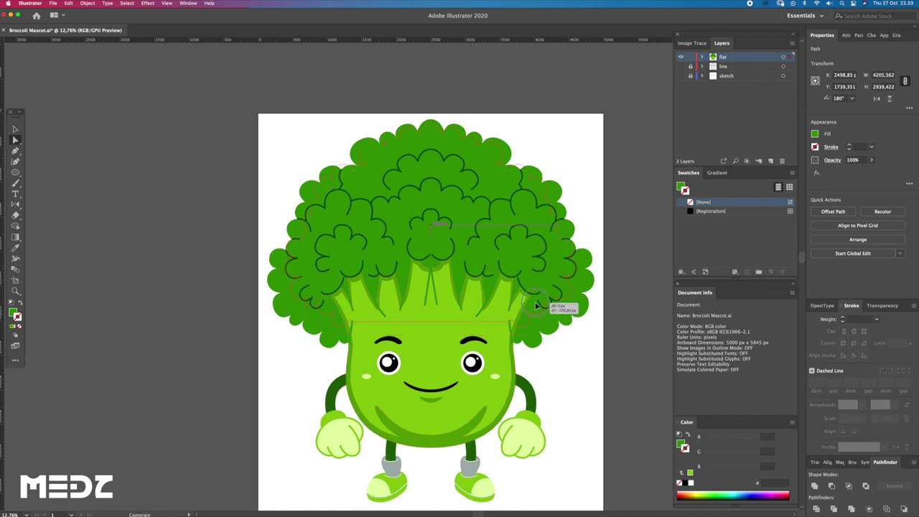
pyautogui.press('ctrl')
pyautogui.press('ctrl')
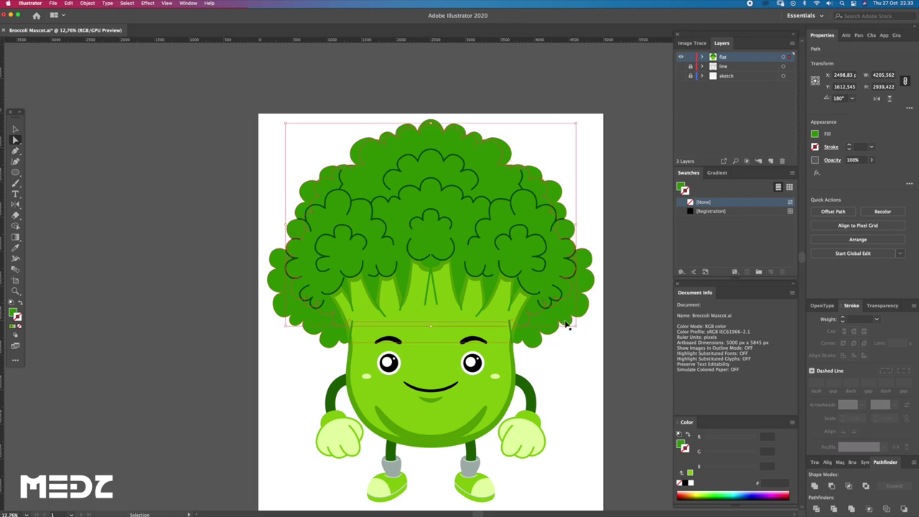
pyautogui.press('ctrl')
pyautogui.moveTo(578, 227); pyautogui.dragTo(579, 227)
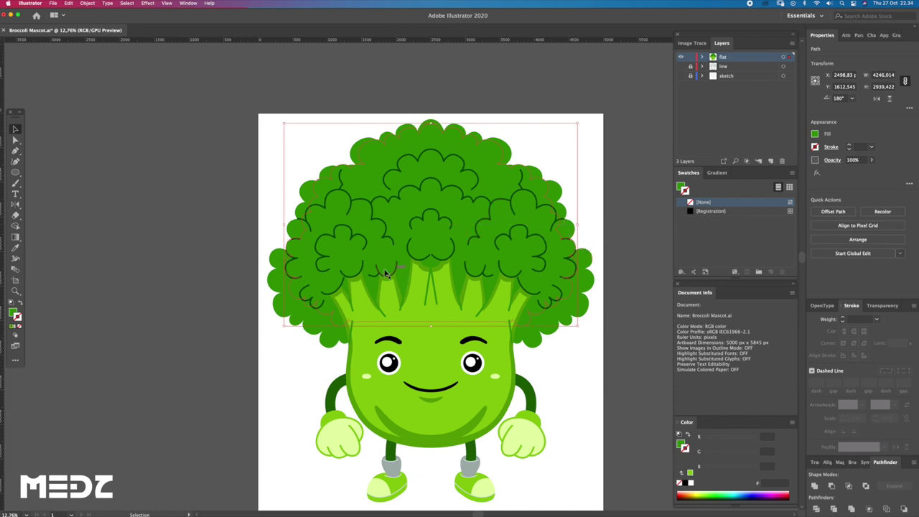
# Zoom in on the crown's upper-left edge and nudge the copy down slightly.
pyautogui.moveTo(321, 250); pyautogui.dragTo(352, 397)
pyautogui.press('v')
pyautogui.moveTo(243, 208); pyautogui.dragTo(244, 210)
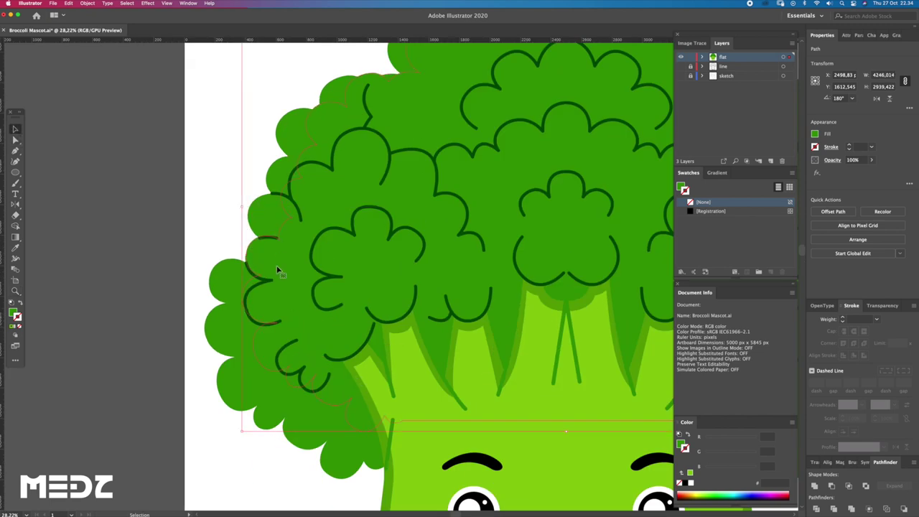
pyautogui.scroll(1, 306, 299)
pyautogui.press('a')
pyautogui.moveTo(304, 283); pyautogui.dragTo(305, 288)
# Resize the crown copy to fit the florets, then frame the whole broccoli head.
pyautogui.press('v')
pyautogui.scroll(2, 230, 206)
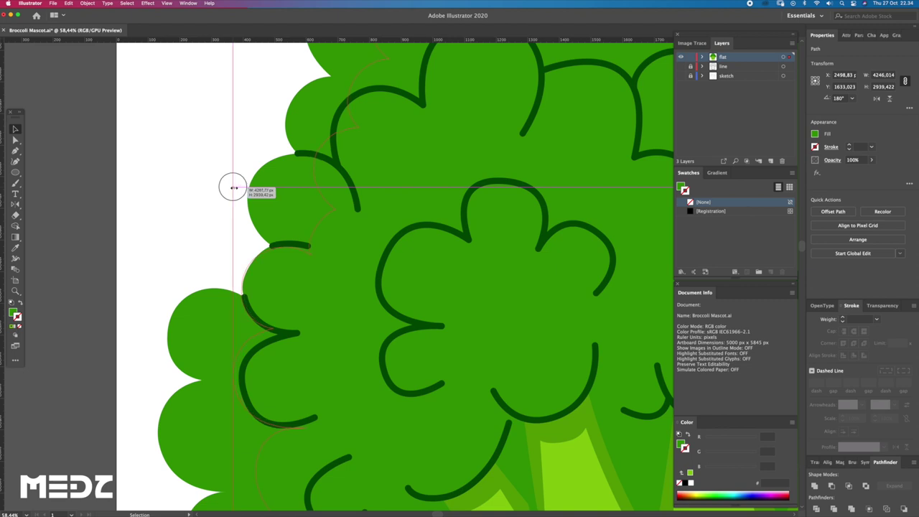
pyautogui.moveTo(234, 187); pyautogui.dragTo(237, 188)
pyautogui.press('z')
pyautogui.keyDown('alt'); pyautogui.click(324, 214); pyautogui.keyUp('alt')
pyautogui.moveTo(324, 214); pyautogui.dragTo(273, 216)
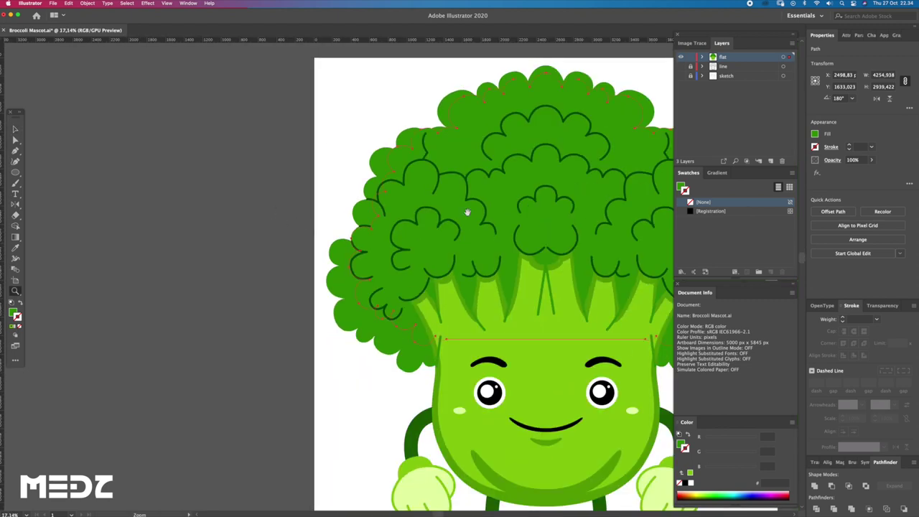
pyautogui.moveTo(391, 213); pyautogui.dragTo(366, 225)
# Try lasso-selecting anchors on the crown copy's upper part, then reselect the copy path.
pyautogui.press('a')
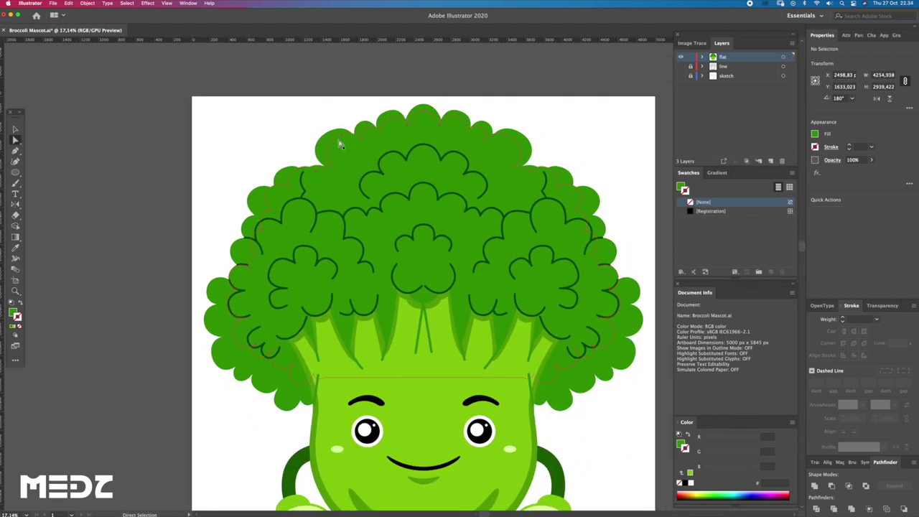
pyautogui.click(341, 134)
pyautogui.press('q')
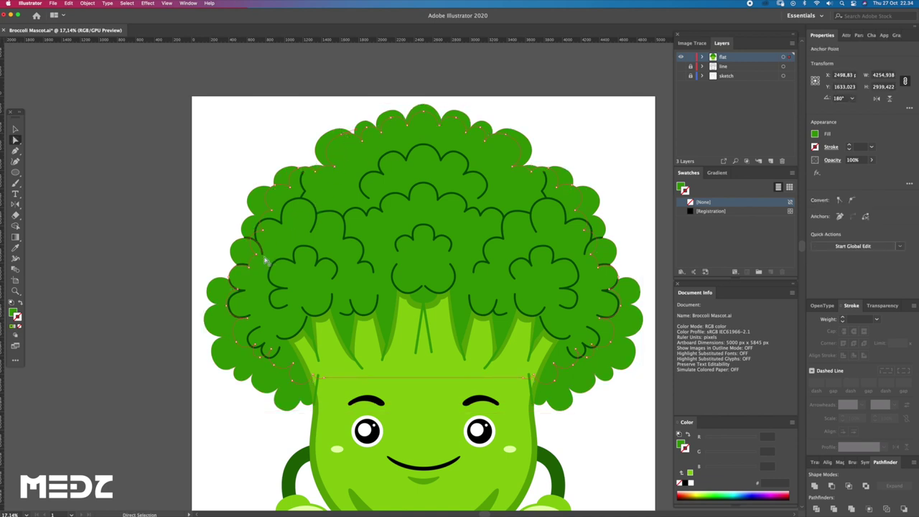
pyautogui.moveTo(267, 263); pyautogui.dragTo(258, 252)
pyautogui.moveTo(540, 191); pyautogui.dragTo(388, 176)
pyautogui.moveTo(284, 242); pyautogui.dragTo(277, 266)
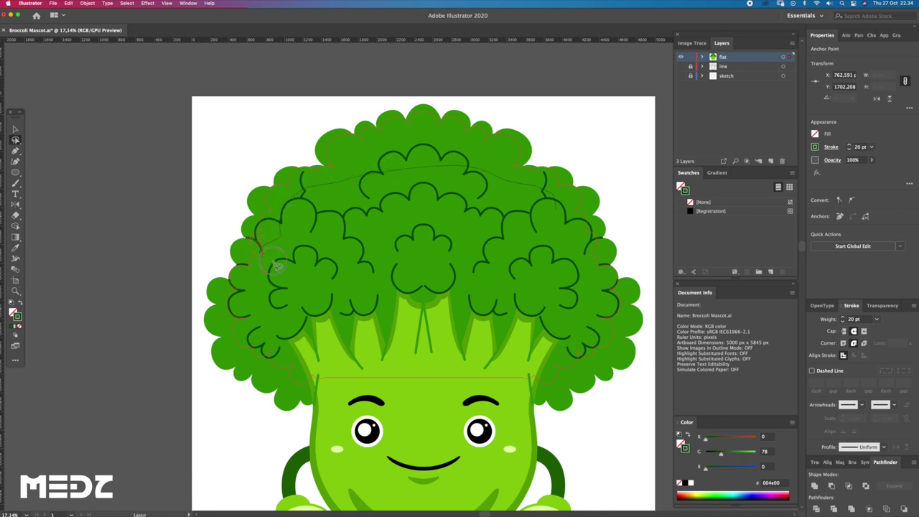
pyautogui.moveTo(487, 257); pyautogui.dragTo(565, 248)
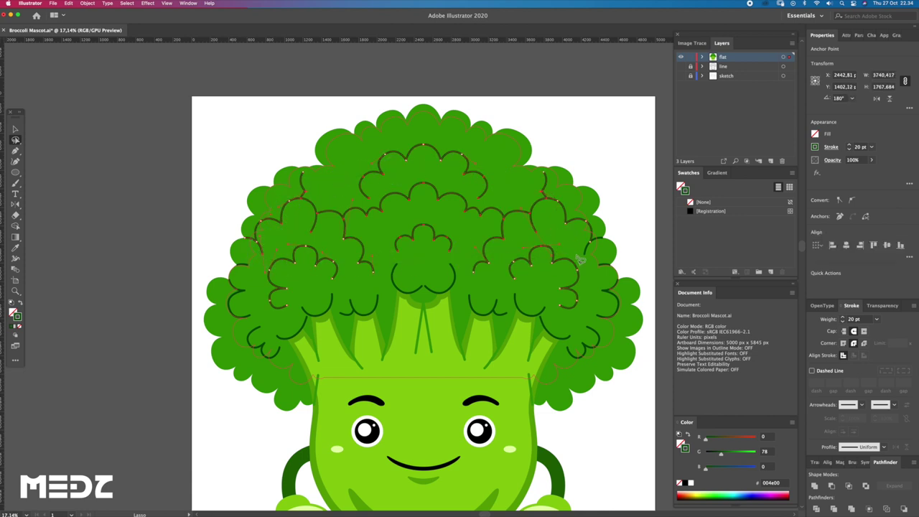
pyautogui.click(467, 302)
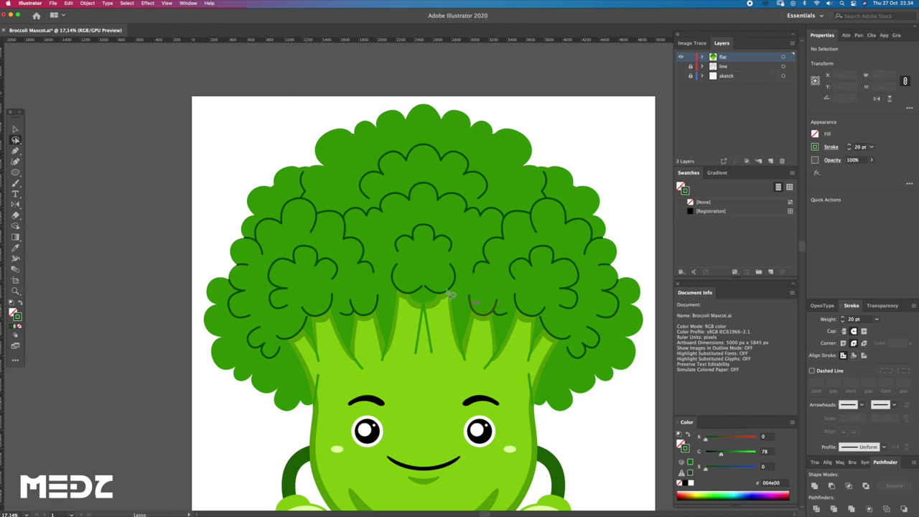
pyautogui.hscroll(-2, 459, 295)
pyautogui.click(309, 367)
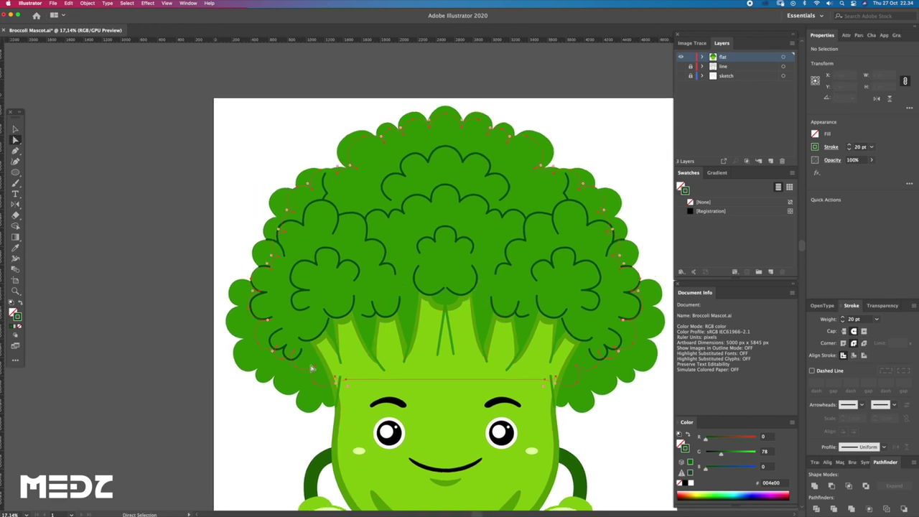
pyautogui.scroll(-1, 546, 338)
pyautogui.hscroll(2, 546, 338)
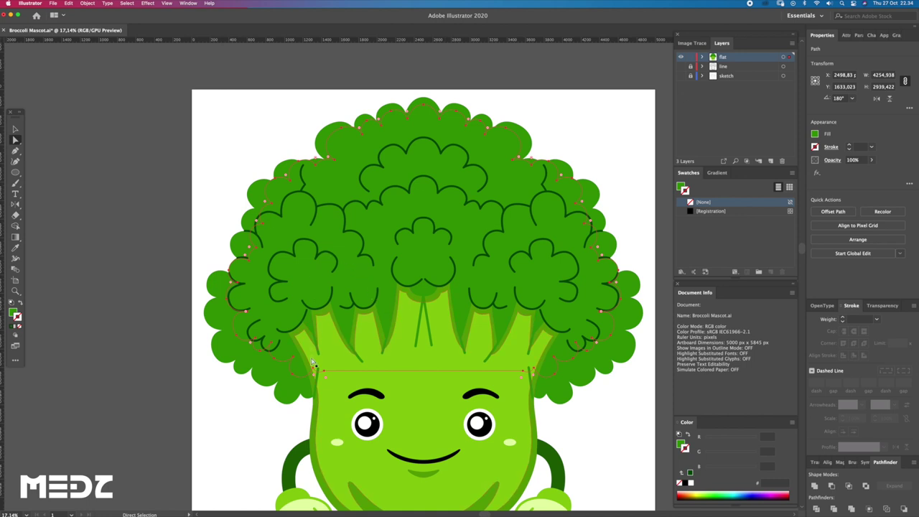
# Lasso the crown copy's top-edge anchors and delete them, leaving a lower strip about 1153.988 px tall.
pyautogui.press('v')
pyautogui.click(399, 269)
pyautogui.press('q')
pyautogui.moveTo(251, 263); pyautogui.dragTo(265, 252)
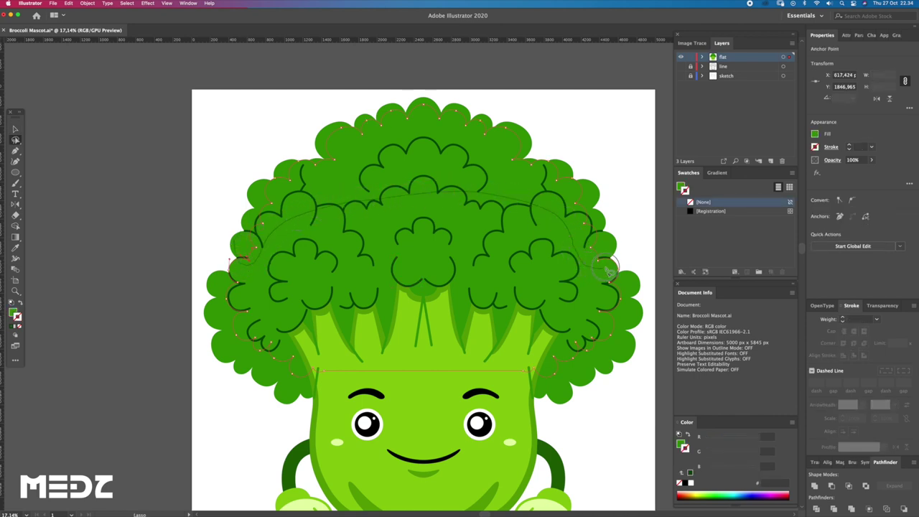
pyautogui.moveTo(607, 271); pyautogui.dragTo(241, 248)
pyautogui.press('a')
pyautogui.click(589, 230)
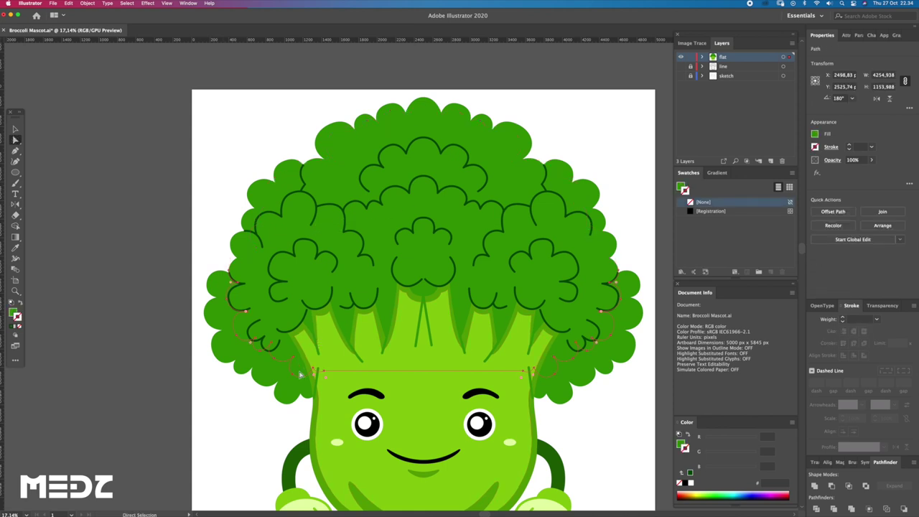
pyautogui.scroll(-3, 299, 372)
# Zoom in on the left groove curve, deselect everything and open the Object menu.
pyautogui.press('z')
pyautogui.click(302, 368)
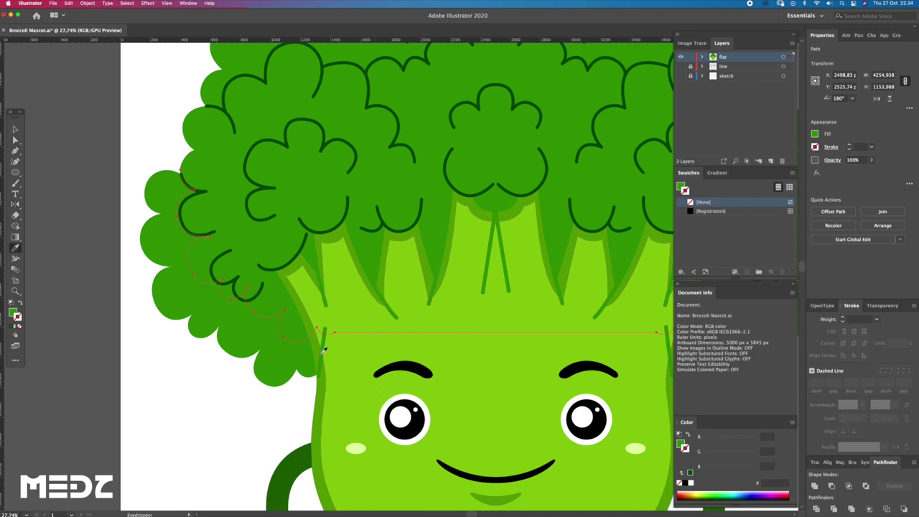
pyautogui.scroll(-1, 297, 379)
pyautogui.press('q')
pyautogui.scroll(-1, 304, 343)
pyautogui.press('a')
pyautogui.hotkey('ctrl', 'shift', 'a')
pyautogui.click(86, 3)
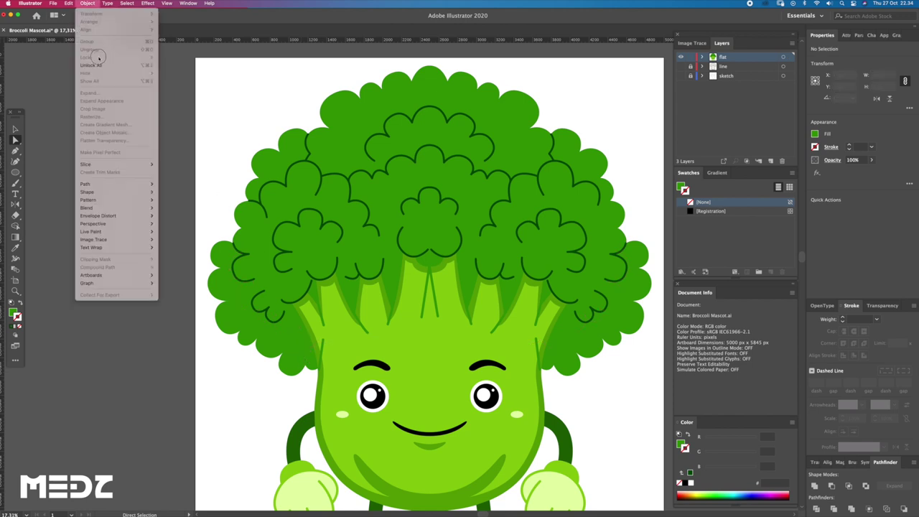
# Move the crown shape slightly up, then lift a crown copy far above the artboard.
pyautogui.click(94, 62)
pyautogui.scroll(5, 287, 393)
pyautogui.moveTo(376, 341)
pyautogui.mouseDown()
pyautogui.moveTo(370, 316)
pyautogui.moveTo(390, 314)
pyautogui.mouseUp()
pyautogui.scroll(-5, 388, 273)
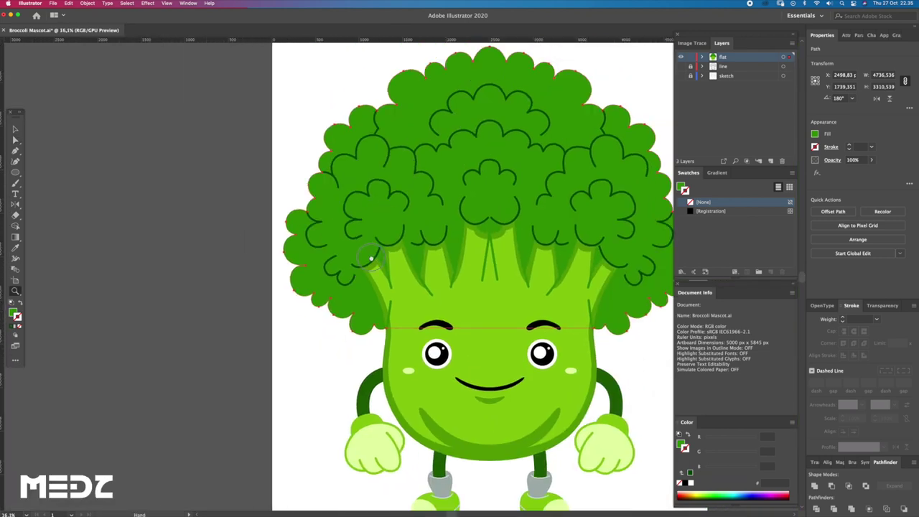
pyautogui.scroll(-2, 428, 273)
pyautogui.scroll(-2, 488, 316)
pyautogui.scroll(-1, 532, 352)
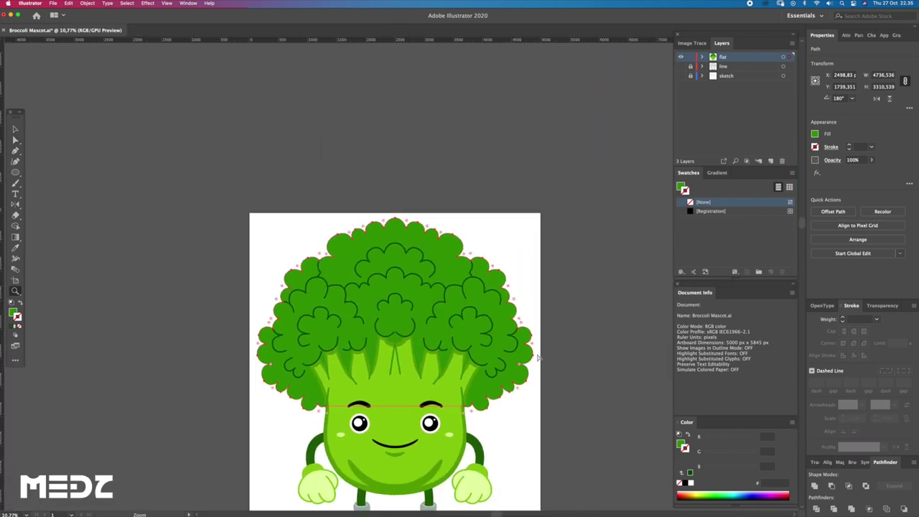
pyautogui.moveTo(528, 353)
pyautogui.mouseDown()
pyautogui.moveTo(532, 147)
pyautogui.moveTo(280, 246)
pyautogui.mouseUp()
pyautogui.scroll(3, 492, 186)
# Delete the lifted crown's top anchors and place the remaining green band beneath the crown.
pyautogui.press('q')
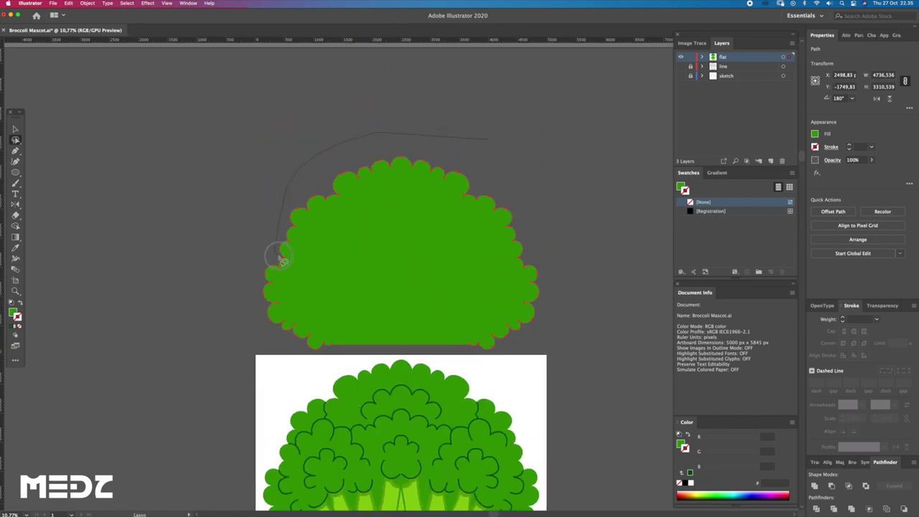
pyautogui.moveTo(528, 268); pyautogui.dragTo(495, 136)
pyautogui.press('Delete')
pyautogui.moveTo(409, 287); pyautogui.dragTo(457, 147)
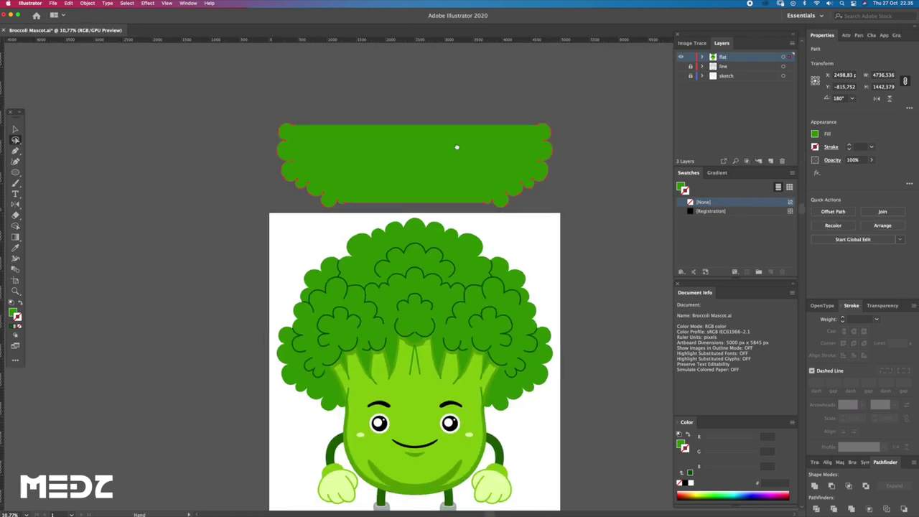
pyautogui.moveTo(457, 257); pyautogui.dragTo(455, 369)
pyautogui.moveTo(298, 341)
pyautogui.mouseDown()
pyautogui.moveTo(382, 338)
pyautogui.moveTo(366, 328)
pyautogui.moveTo(421, 334)
pyautogui.mouseUp()
# Zoom in closely and select the anchor at a floret outline's end.
pyautogui.press('z')
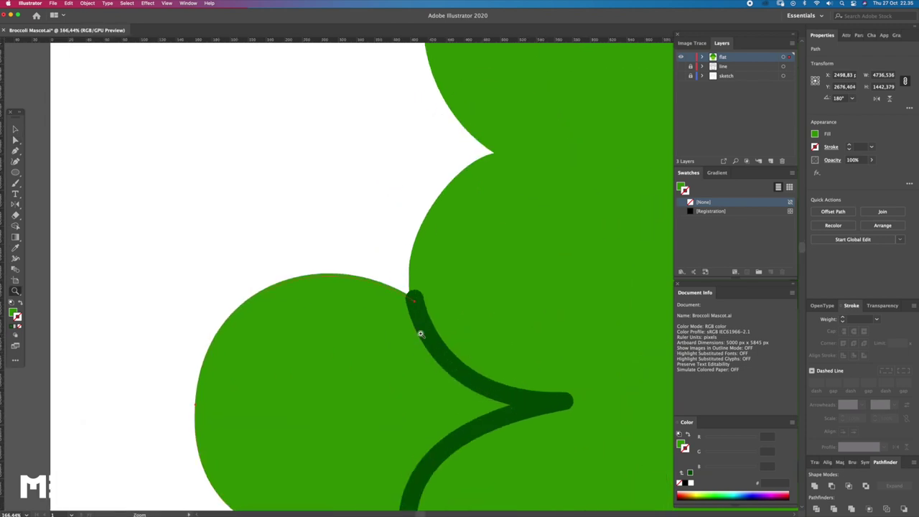
pyautogui.scroll(-3, 405, 283)
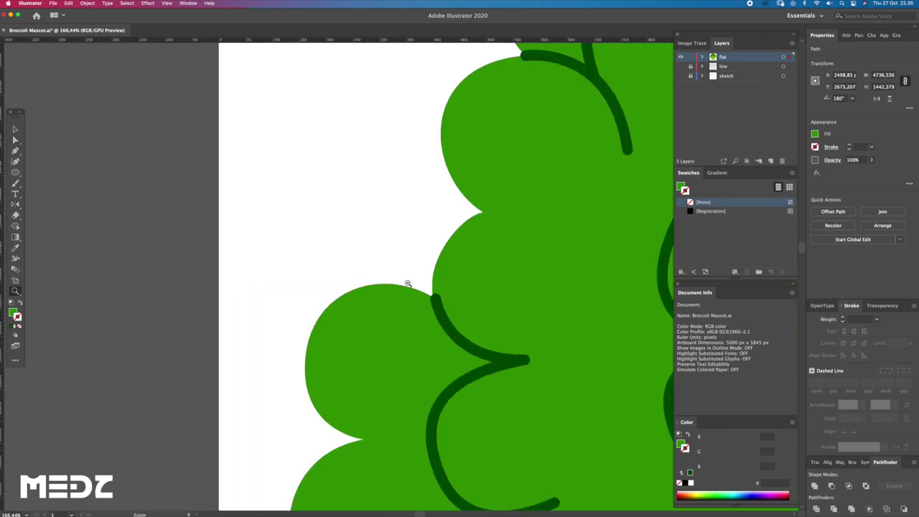
pyautogui.scroll(-4, 502, 341)
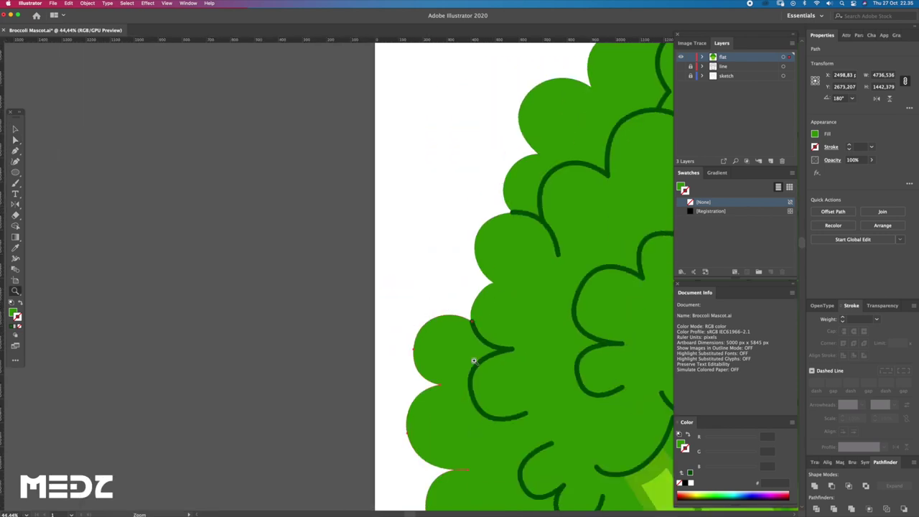
pyautogui.press('a')
pyautogui.click(480, 357)
pyautogui.scroll(2, 465, 322)
pyautogui.scroll(2, 465, 323)
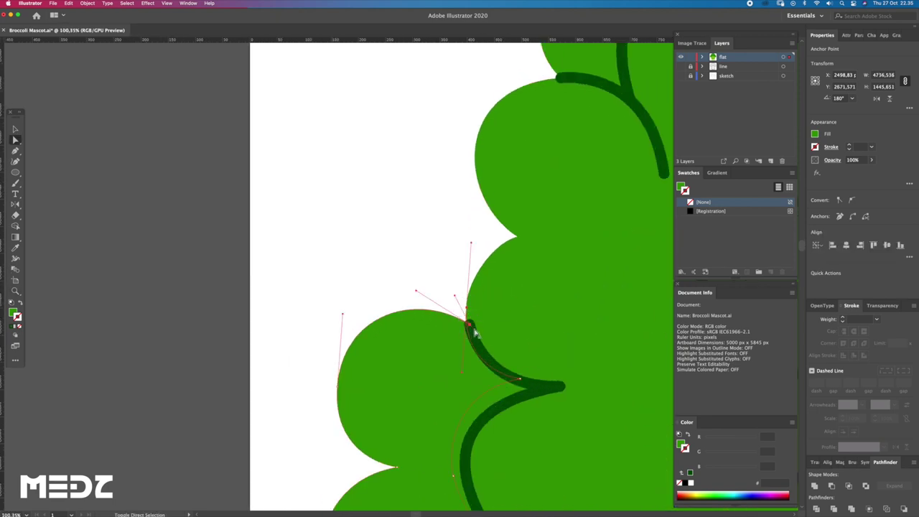
pyautogui.scroll(2, 482, 330)
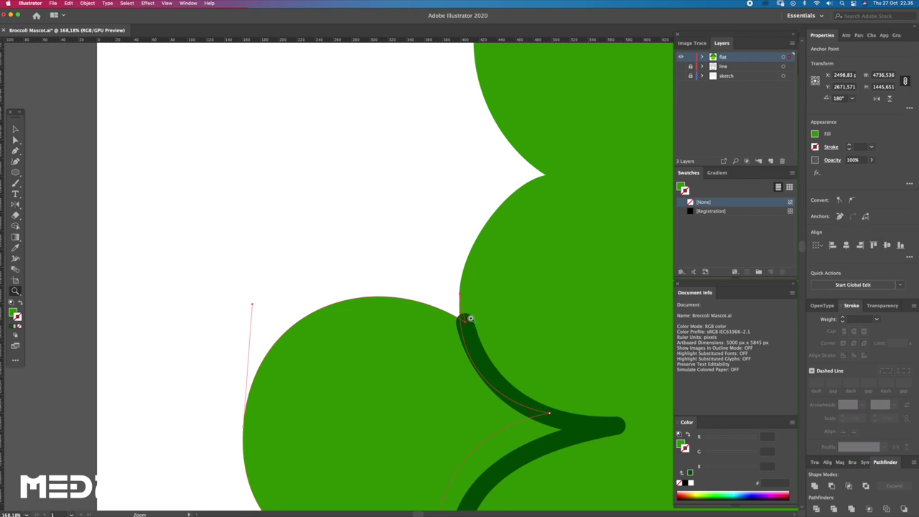
pyautogui.scroll(2, 499, 342)
pyautogui.scroll(1, 493, 347)
pyautogui.scroll(-1, 493, 347)
# Move the outline's end anchor into its notch and reshape the curve there.
pyautogui.press('a')
pyautogui.moveTo(462, 327); pyautogui.dragTo(457, 328)
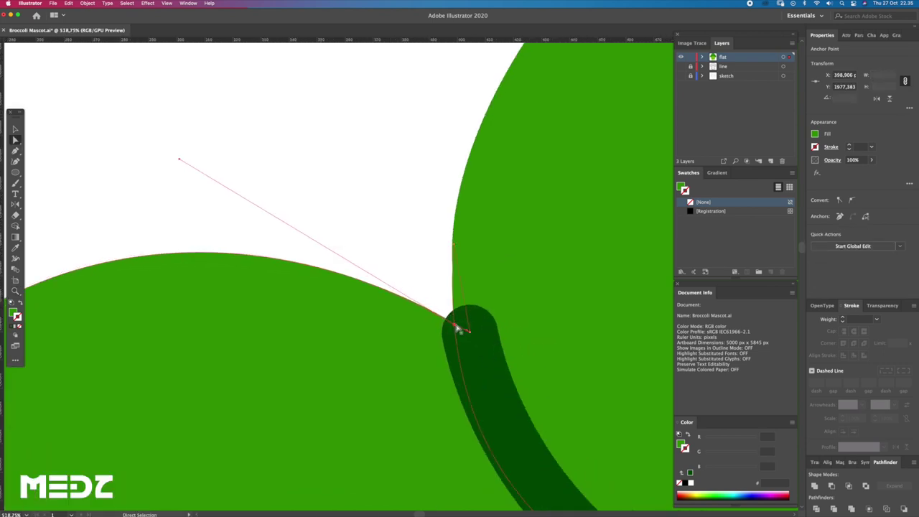
pyautogui.moveTo(457, 327); pyautogui.dragTo(462, 323)
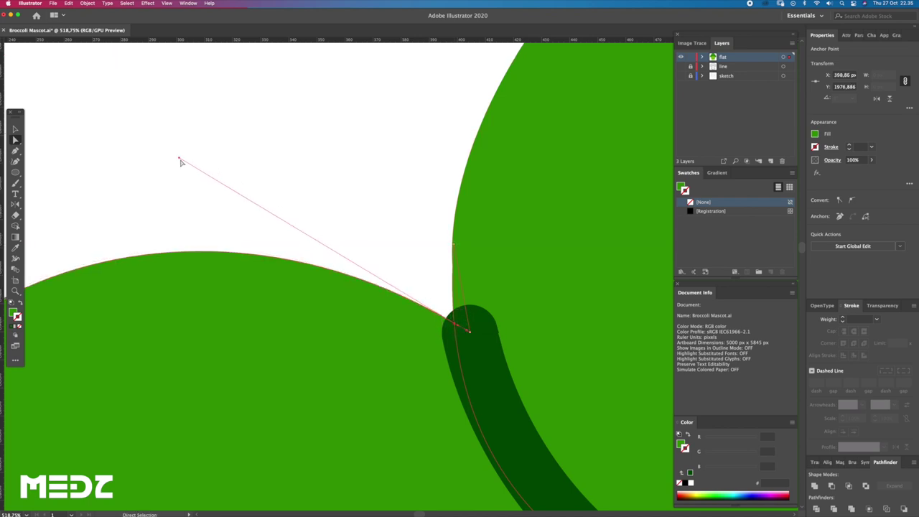
pyautogui.press('-')
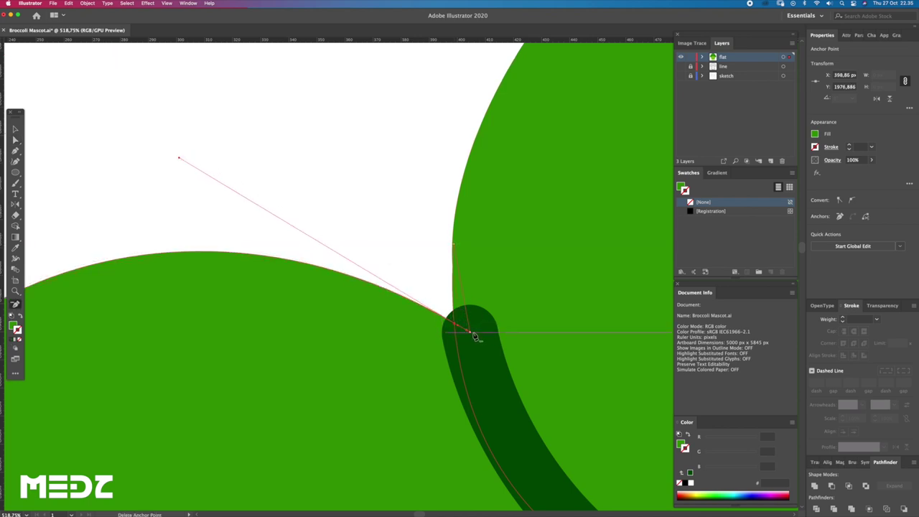
pyautogui.press('p')
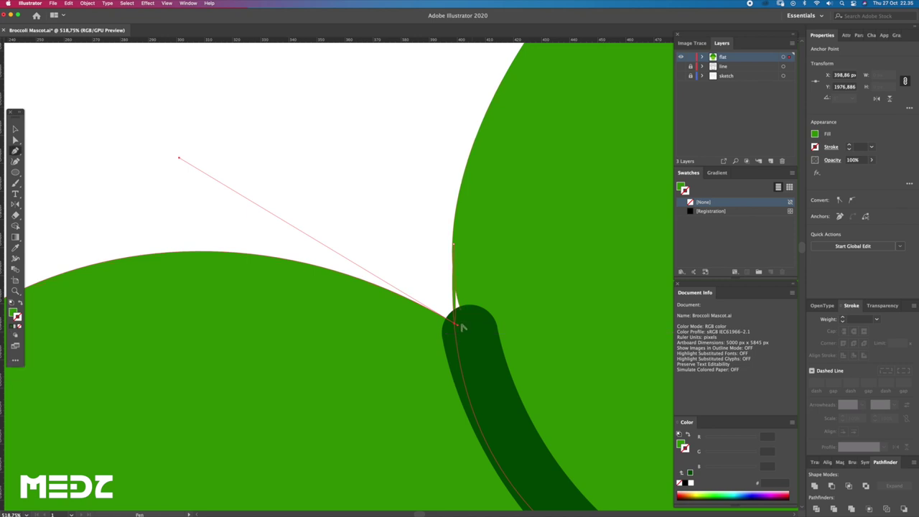
pyautogui.press('super+z')
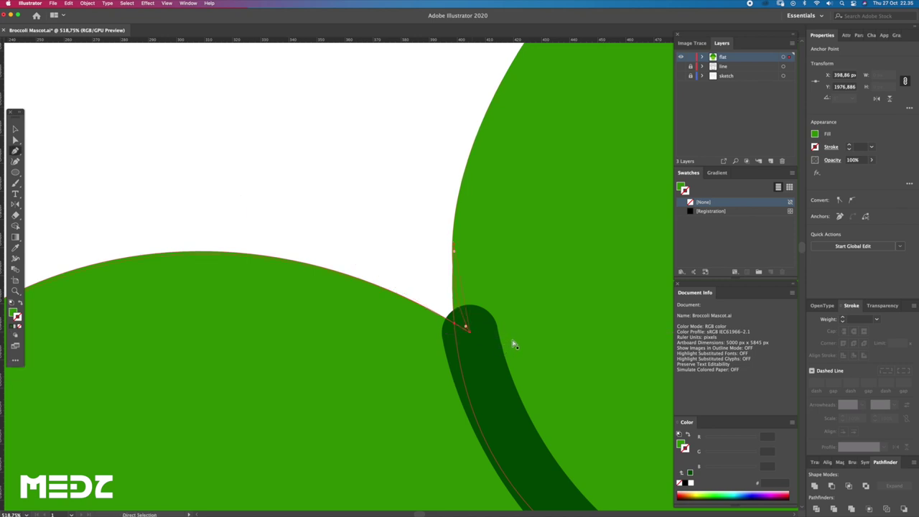
pyautogui.keyDown('super'); pyautogui.click(446, 301); pyautogui.keyUp('super')
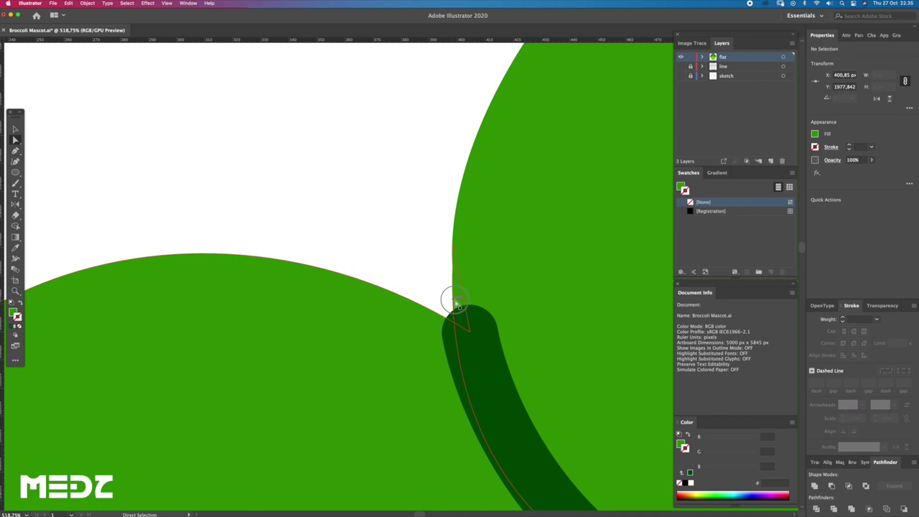
# Drag the dark groove curve's direction handles so it follows the floret edge.
pyautogui.press('z')
pyautogui.moveTo(516, 336); pyautogui.dragTo(481, 333)
pyautogui.press('a')
pyautogui.click(539, 392)
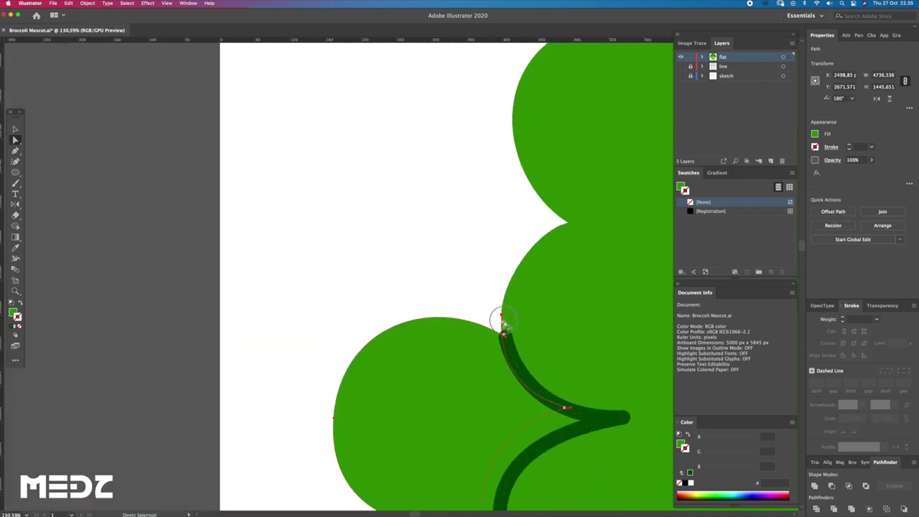
pyautogui.scroll(3, 501, 321)
pyautogui.click(504, 343)
pyautogui.click(507, 359)
pyautogui.moveTo(510, 449); pyautogui.dragTo(519, 449)
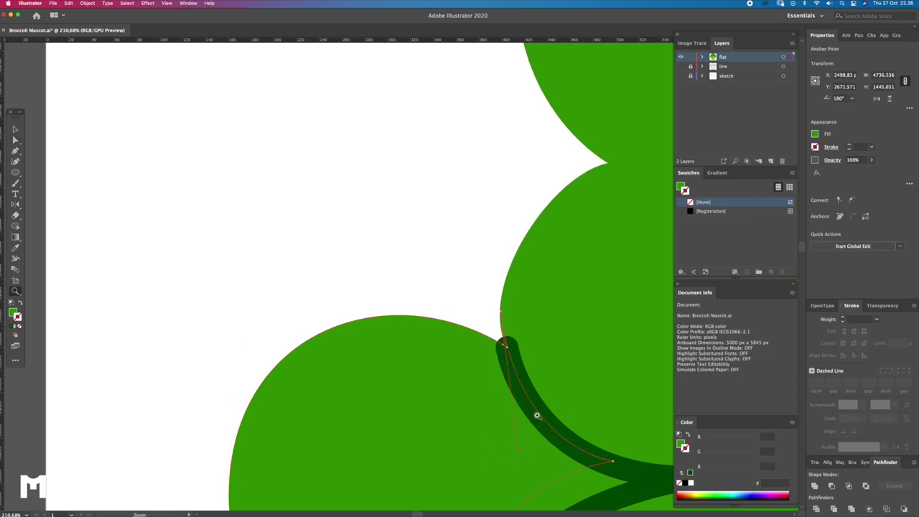
pyautogui.moveTo(510, 442)
pyautogui.mouseDown()
pyautogui.moveTo(502, 402)
pyautogui.moveTo(539, 392)
pyautogui.mouseUp()
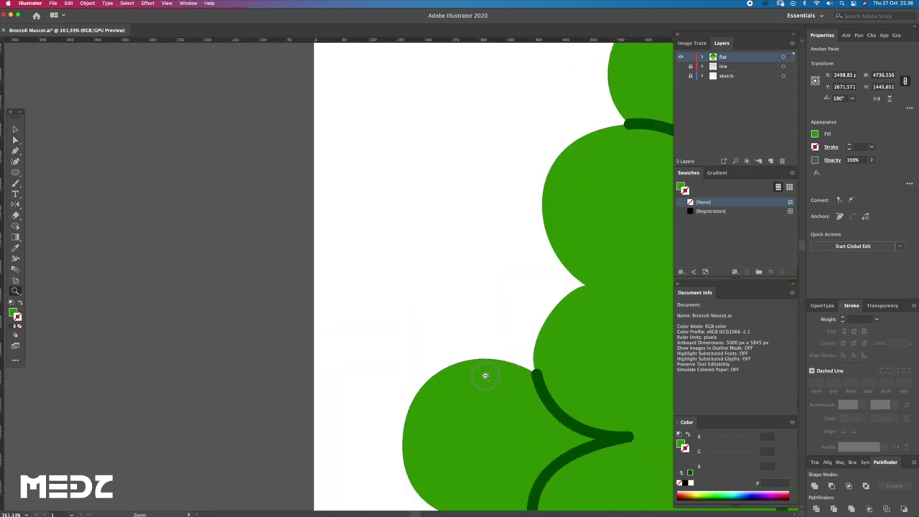
pyautogui.scroll(-2, 539, 393)
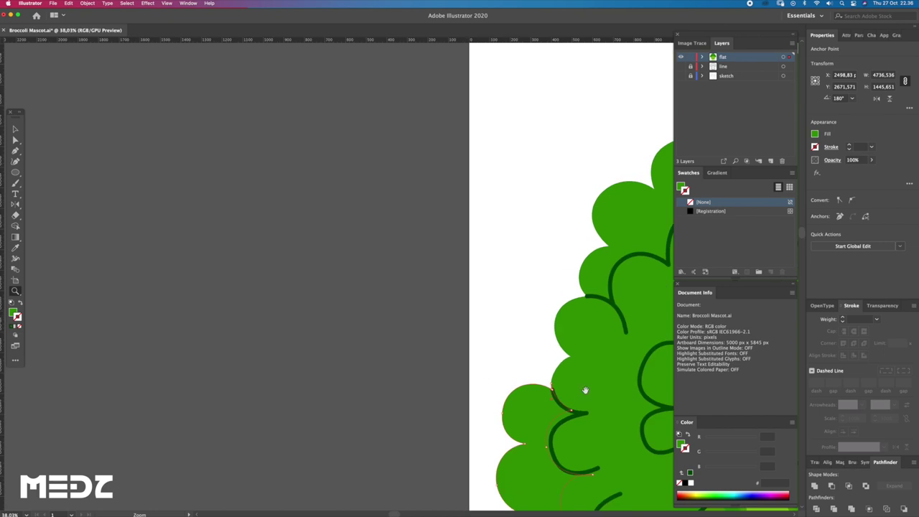
# Select the outer back floret group around the broccoli crown.
pyautogui.scroll(-2, 585, 390)
pyautogui.scroll(-2, 435, 314)
pyautogui.scroll(-2, 406, 294)
pyautogui.moveTo(380, 315); pyautogui.dragTo(232, 296)
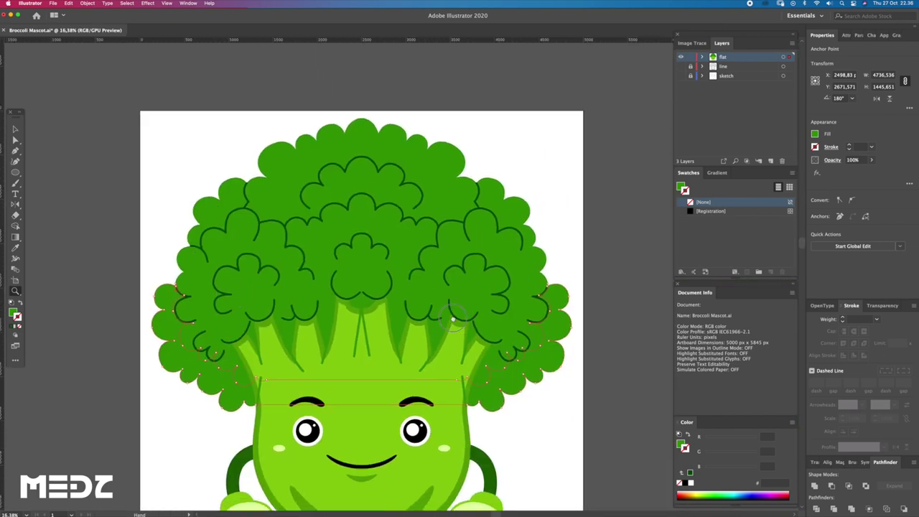
pyautogui.click(815, 487)
pyautogui.scroll(2, 558, 302)
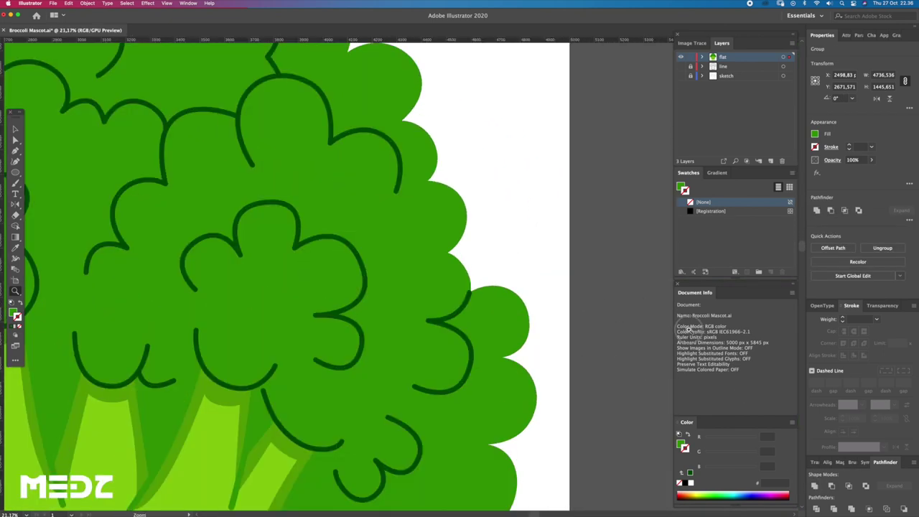
pyautogui.scroll(2, 503, 316)
pyautogui.scroll(3, 475, 329)
pyautogui.scroll(2, 475, 329)
pyautogui.press('a')
pyautogui.scroll(-2, 431, 323)
pyautogui.scroll(-2, 312, 345)
pyautogui.scroll(-1, 353, 382)
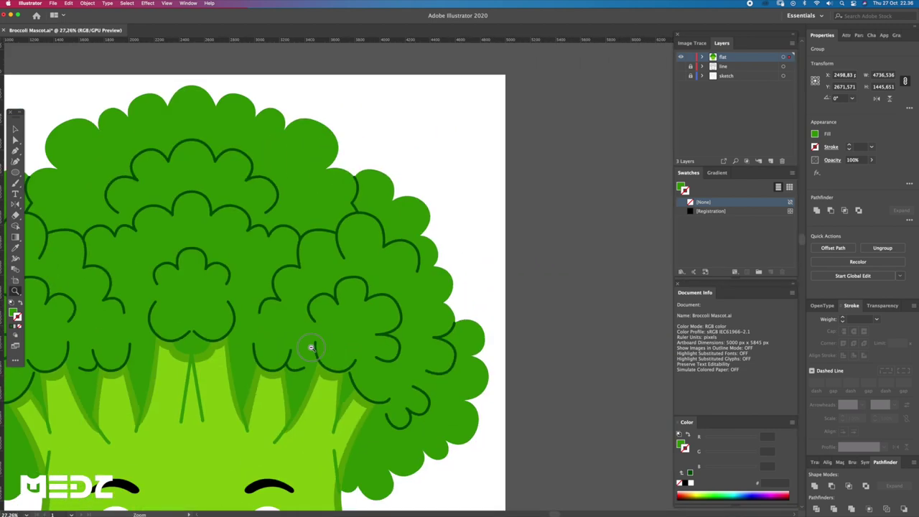
pyautogui.scroll(-3, 432, 352)
pyautogui.scroll(-1, 432, 353)
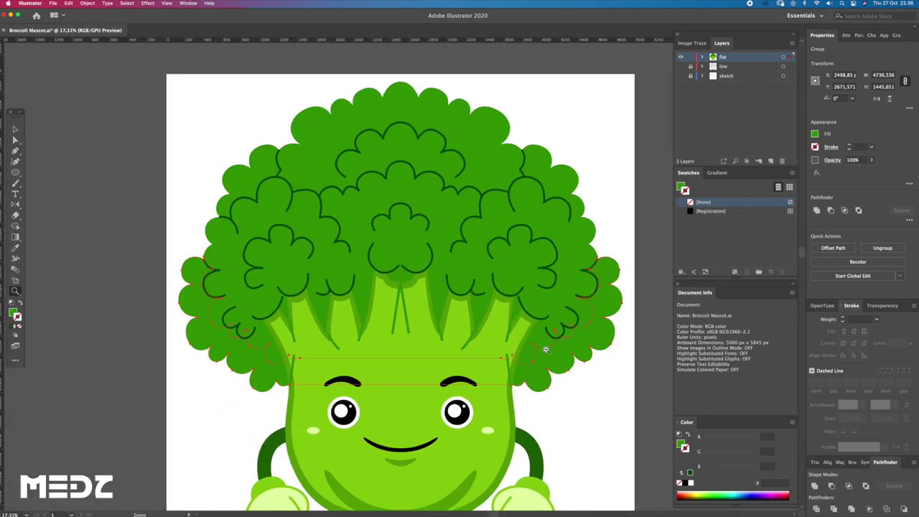
# Fill the outer florets with darker green #127a01, fine-tuning the G slider.
pyautogui.press('x')
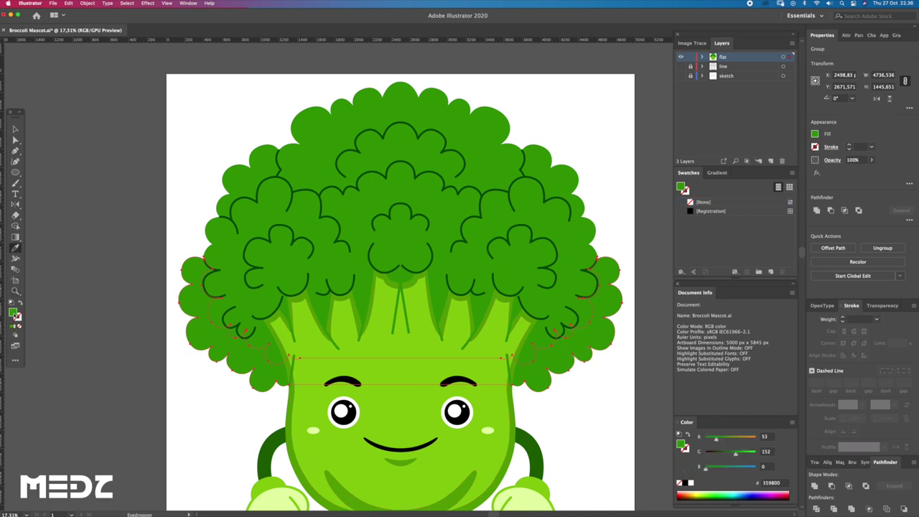
pyautogui.moveTo(212, 370); pyautogui.dragTo(225, 331)
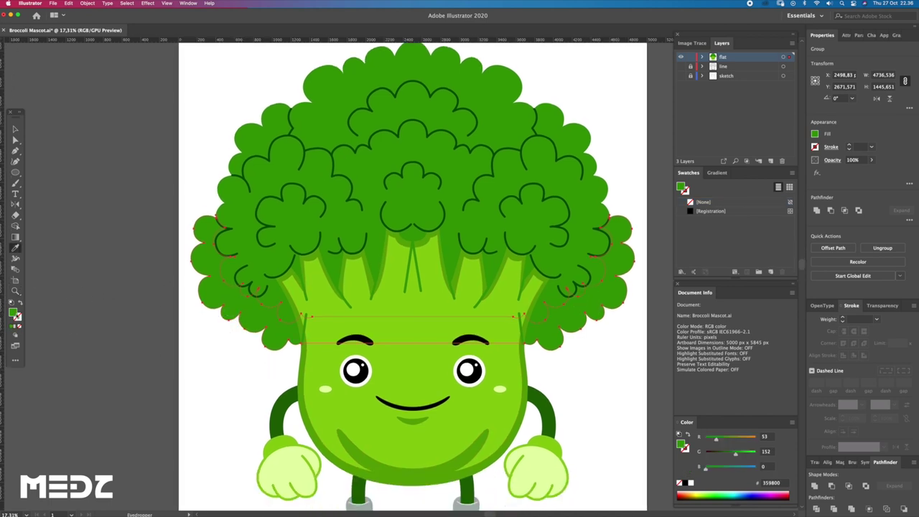
pyautogui.doubleClick(13, 312)
pyautogui.click(459, 338)
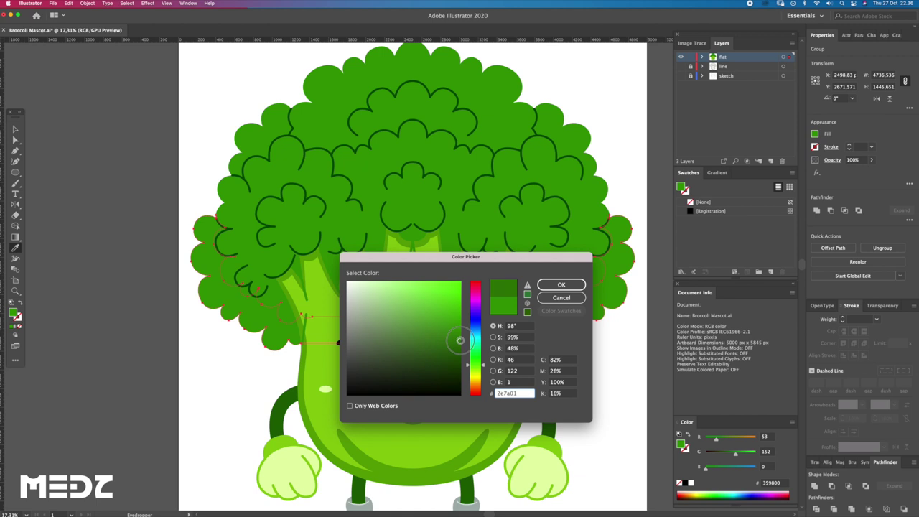
pyautogui.click(556, 285)
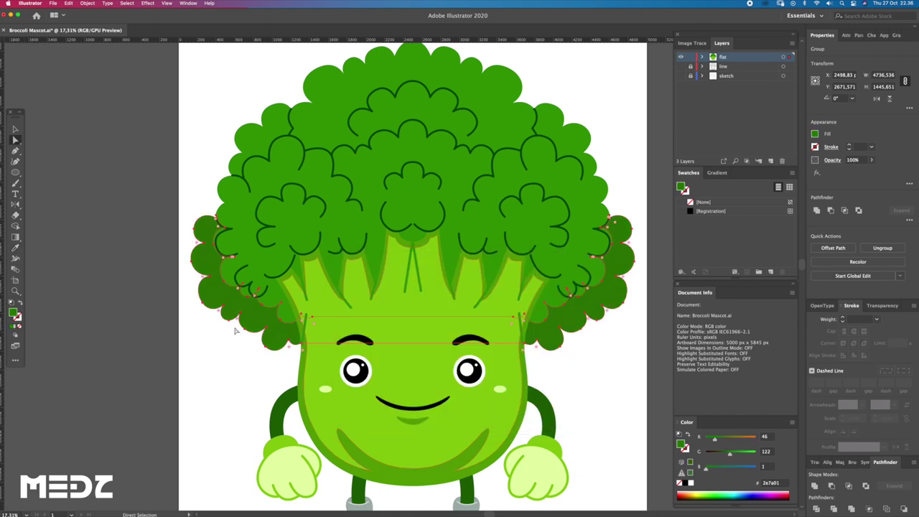
pyautogui.moveTo(734, 455); pyautogui.dragTo(737, 456)
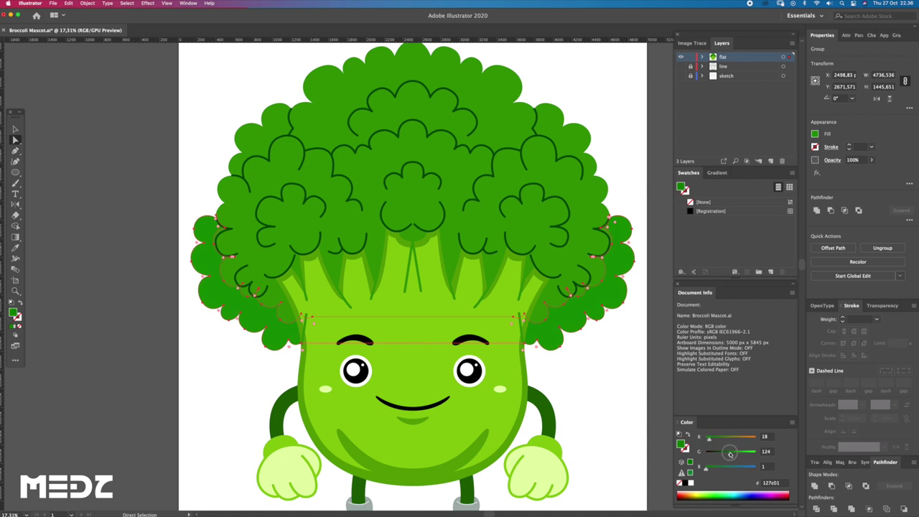
pyautogui.moveTo(730, 454); pyautogui.dragTo(732, 455)
pyautogui.click(598, 391)
pyautogui.press('z')
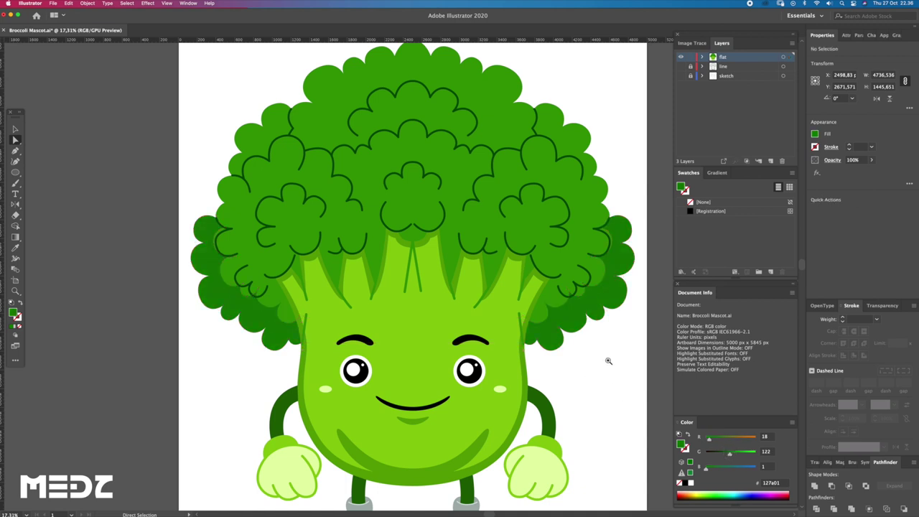
pyautogui.moveTo(608, 362); pyautogui.dragTo(581, 345)
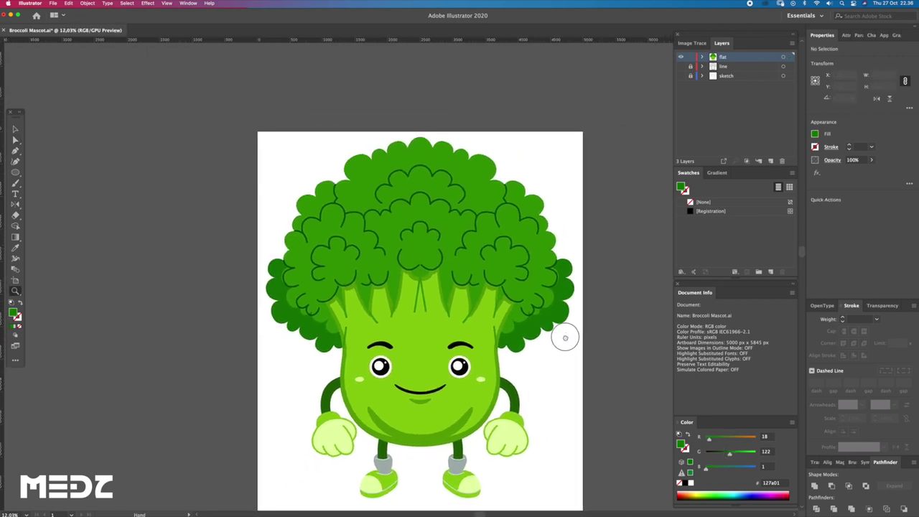
# Drag anchors and segments of the dark left floret's edge onto the groove line.
pyautogui.moveTo(270, 270); pyautogui.dragTo(331, 265)
pyautogui.press('a')
pyautogui.click(333, 264)
pyautogui.click(335, 263)
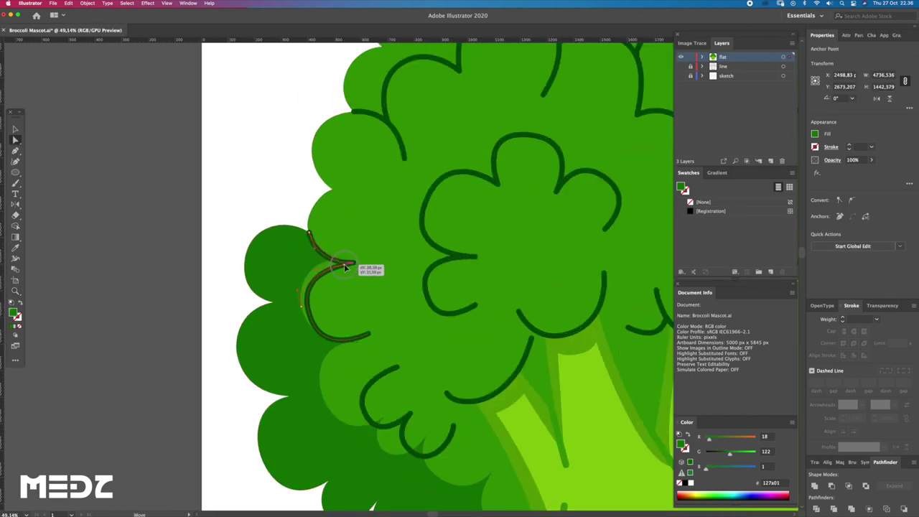
pyautogui.moveTo(335, 263); pyautogui.dragTo(352, 261)
pyautogui.press('super+equal')
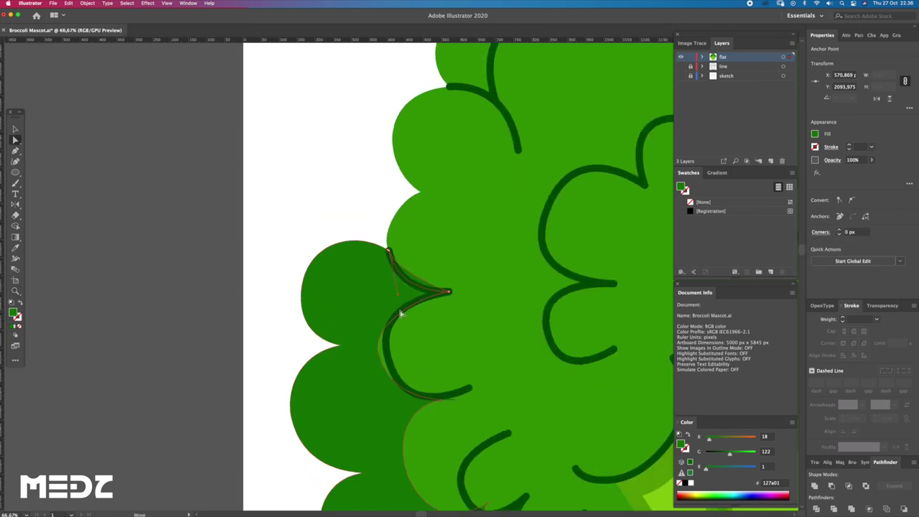
pyautogui.moveTo(382, 361); pyautogui.dragTo(383, 323)
pyautogui.scroll(1, 437, 359)
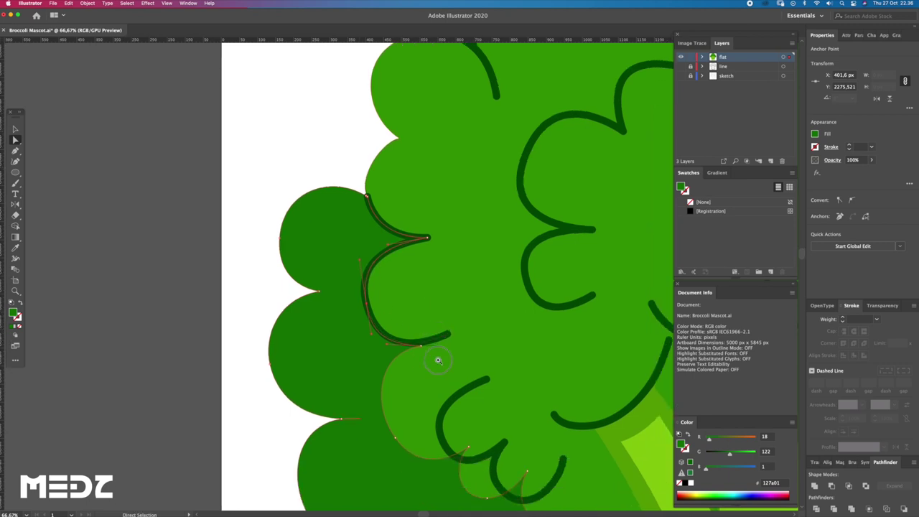
pyautogui.scroll(3, 431, 352)
pyautogui.moveTo(421, 333)
pyautogui.mouseDown()
pyautogui.moveTo(435, 331)
pyautogui.moveTo(361, 343)
pyautogui.mouseUp()
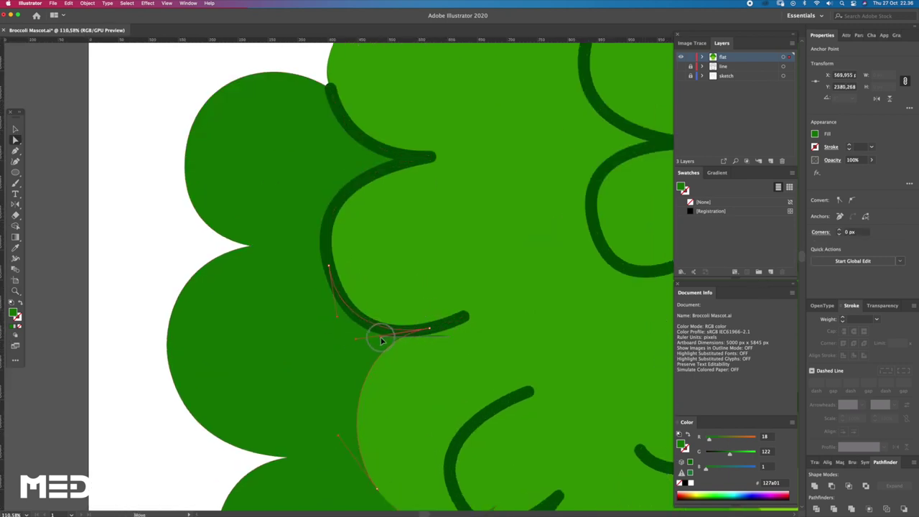
# Check the lighter and dark left floret shapes, then deselect and zoom out.
pyautogui.click(380, 352)
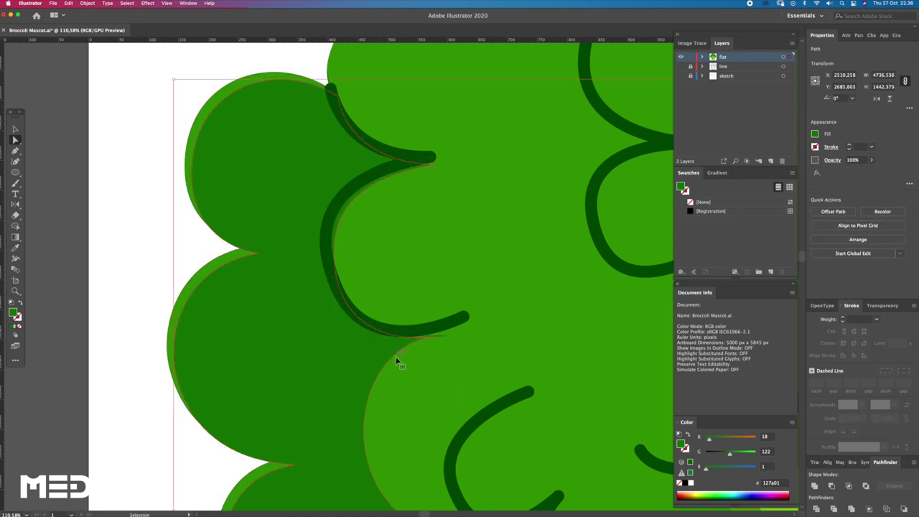
pyautogui.press('v')
pyautogui.click(359, 343)
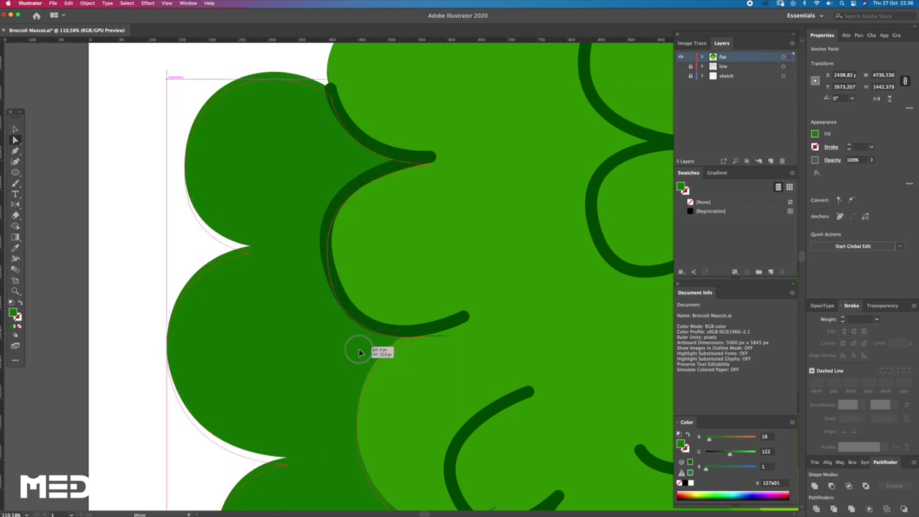
pyautogui.press('a')
pyautogui.click(436, 343)
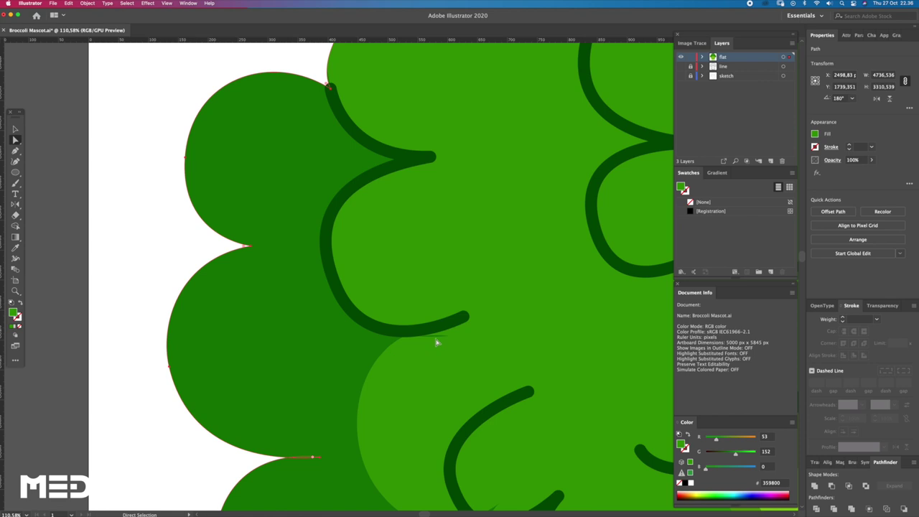
pyautogui.hotkey('ctrl', 'shift', 'a')
pyautogui.press('z')
pyautogui.moveTo(462, 339); pyautogui.dragTo(404, 319)
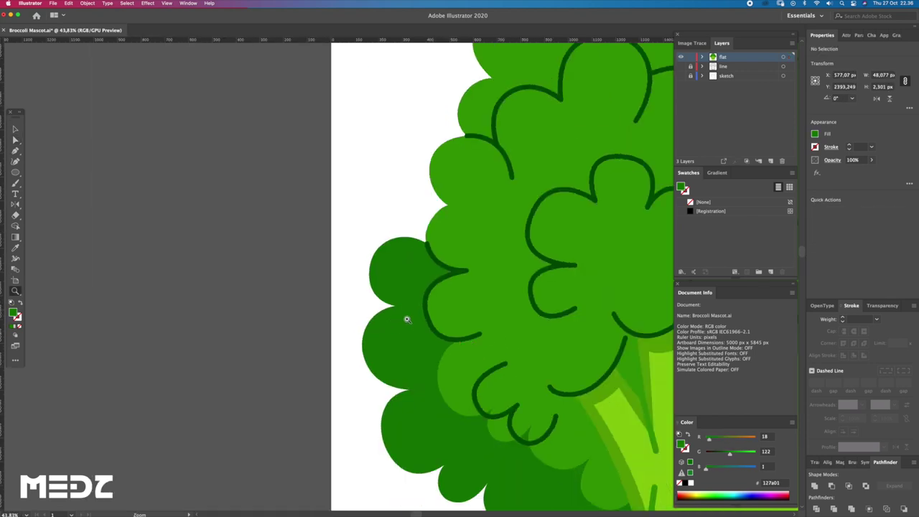
# Move an anchor on the dark floret path and adjust its handles to fit the groove.
pyautogui.moveTo(552, 363)
pyautogui.mouseDown()
pyautogui.moveTo(488, 371)
pyautogui.moveTo(365, 352)
pyautogui.moveTo(528, 330)
pyautogui.moveTo(611, 338)
pyautogui.moveTo(571, 328)
pyautogui.mouseUp()
pyautogui.press('a')
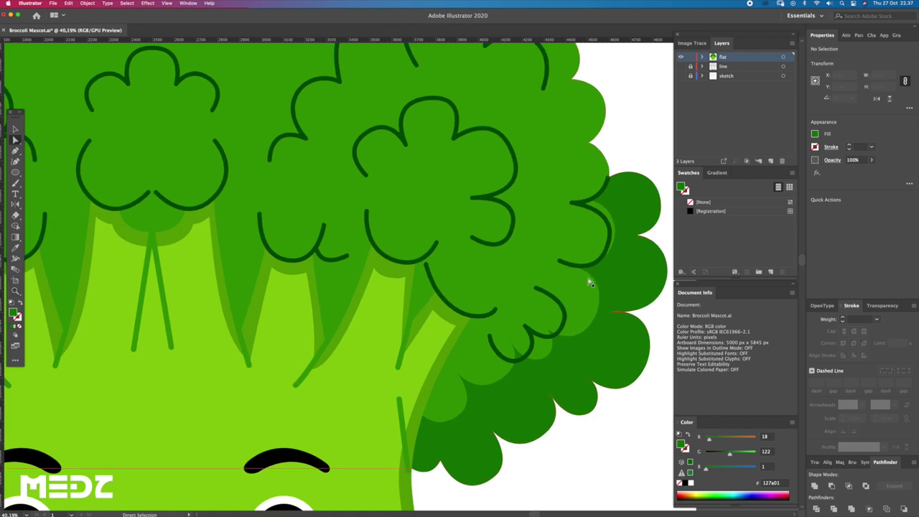
pyautogui.click(649, 263)
pyautogui.hotkey('ctrl', 'shift', 'a')
pyautogui.press('z')
pyautogui.moveTo(624, 263)
pyautogui.mouseDown()
pyautogui.moveTo(551, 285)
pyautogui.moveTo(585, 294)
pyautogui.moveTo(472, 318)
pyautogui.moveTo(267, 294)
pyautogui.moveTo(331, 330)
pyautogui.mouseUp()
pyautogui.press('a')
pyautogui.click(328, 336)
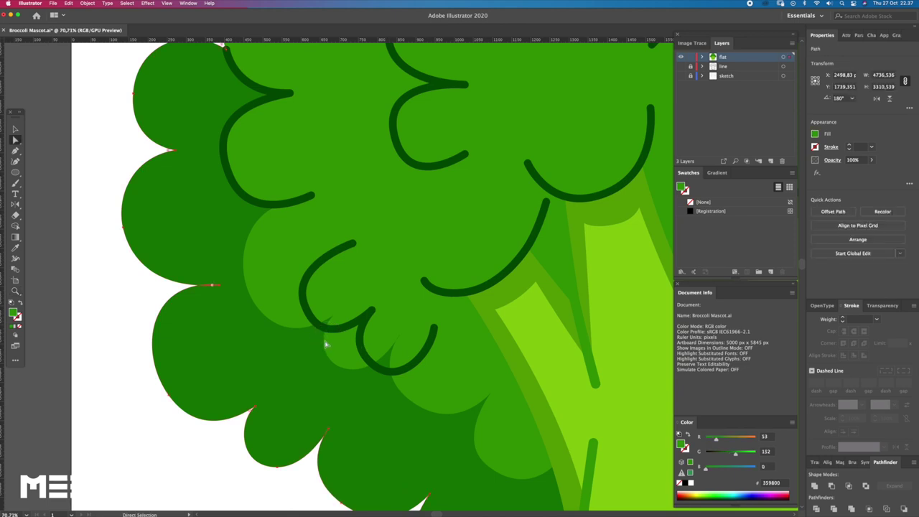
pyautogui.scroll(2, 323, 324)
pyautogui.moveTo(342, 313); pyautogui.dragTo(327, 324)
pyautogui.press('z')
pyautogui.click(330, 332)
pyautogui.press('p')
pyautogui.moveTo(308, 318)
pyautogui.mouseDown()
pyautogui.moveTo(335, 325)
pyautogui.moveTo(392, 315)
pyautogui.mouseUp()
# Delete stray anchors from the light-green floret and curve its edge along the dark stroke.
pyautogui.press('Tab')
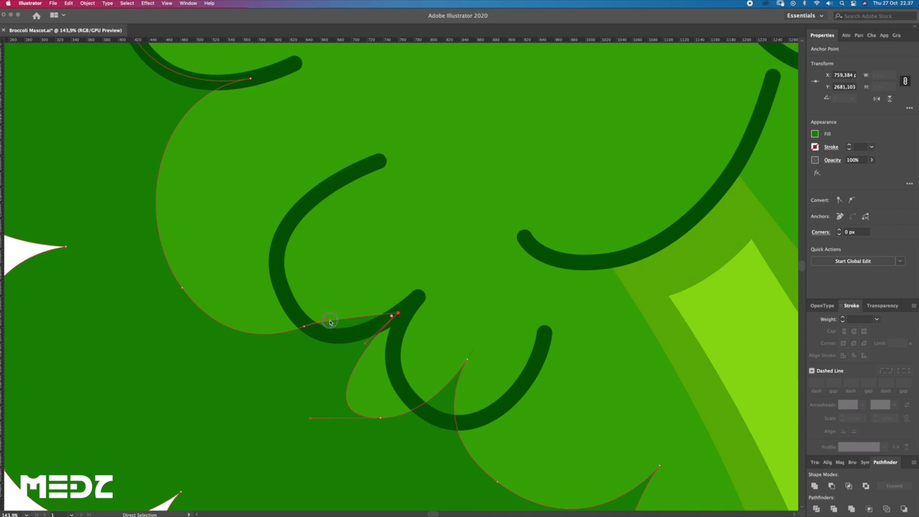
pyautogui.press('Tab')
pyautogui.press('p')
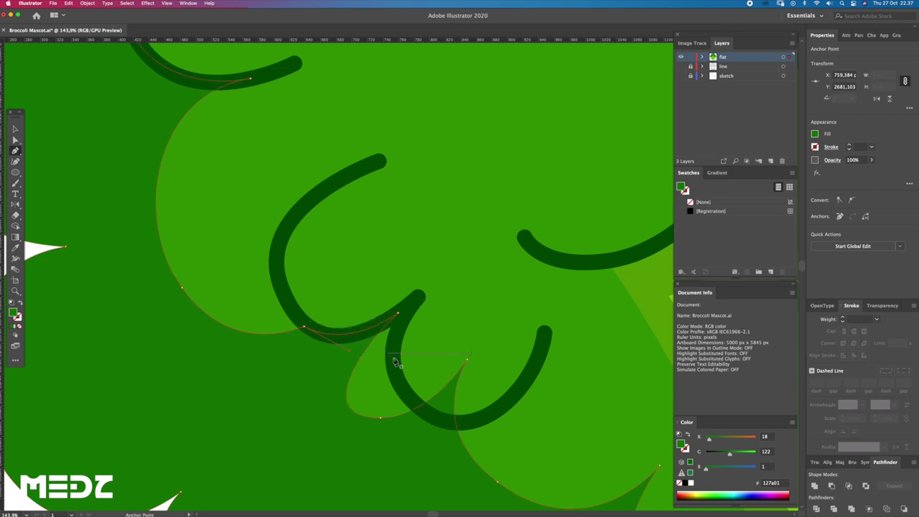
pyautogui.moveTo(454, 382); pyautogui.dragTo(462, 343)
pyautogui.moveTo(468, 380); pyautogui.dragTo(386, 327)
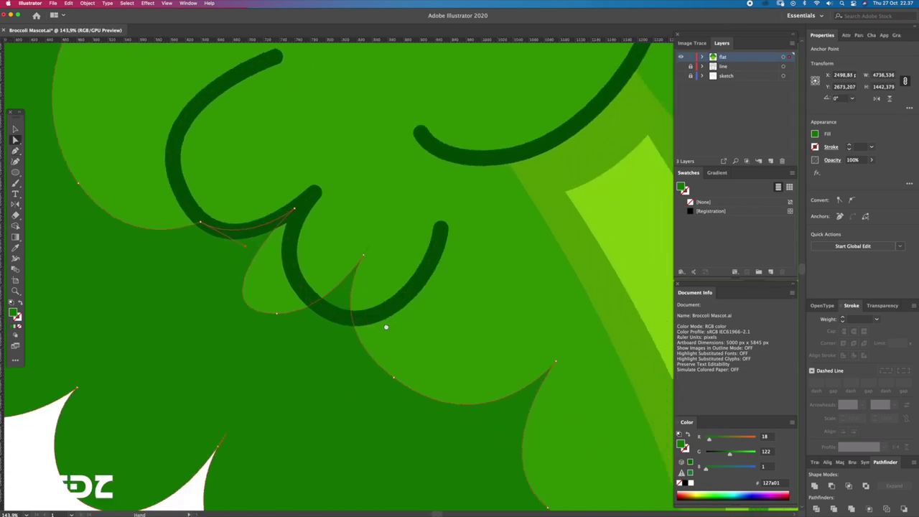
pyautogui.press('p')
pyautogui.click(353, 316)
pyautogui.click(364, 256)
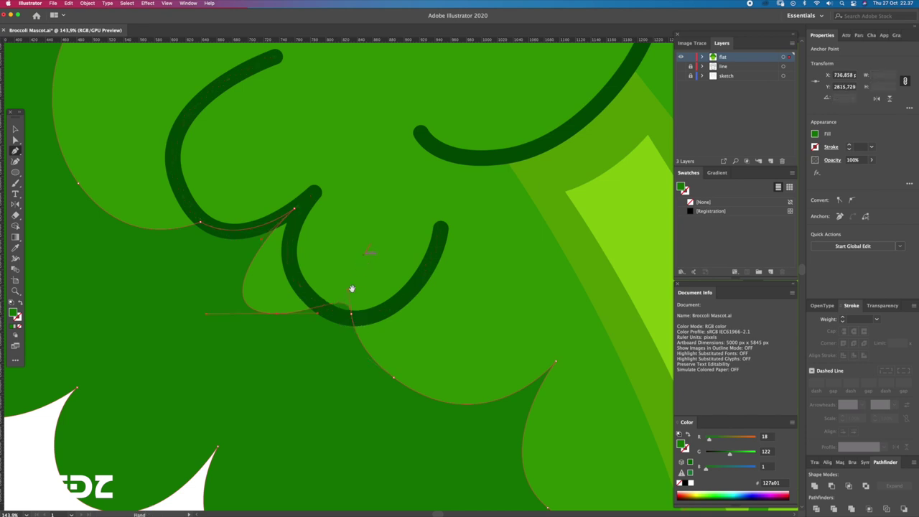
pyautogui.click(279, 316)
pyautogui.scroll(2, 295, 276)
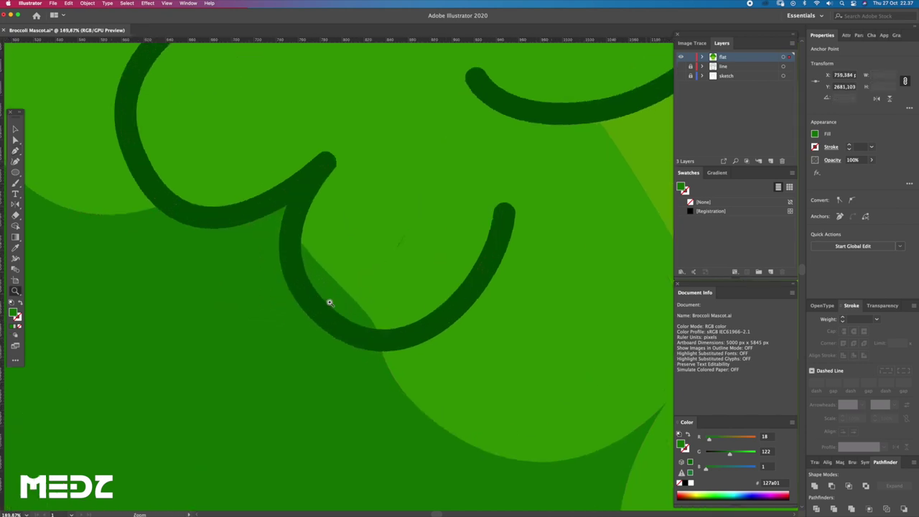
pyautogui.moveTo(378, 334); pyautogui.dragTo(319, 348)
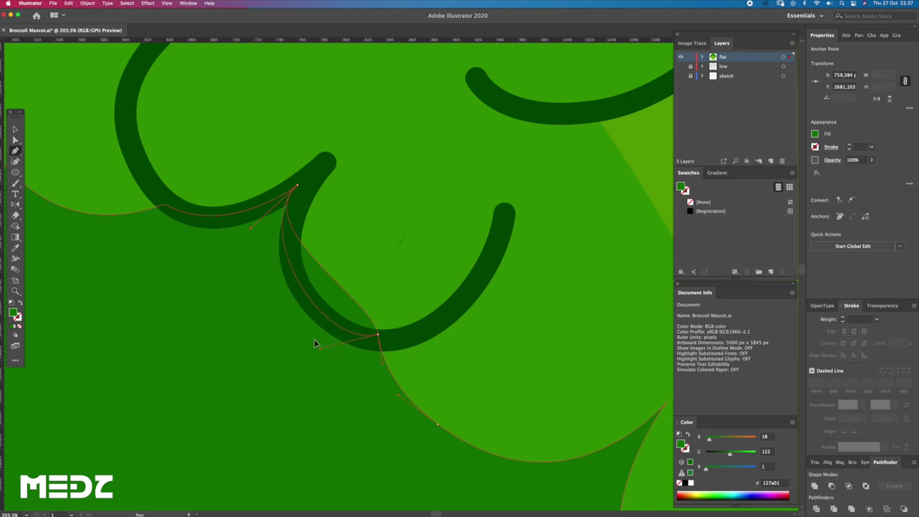
pyautogui.press('a')
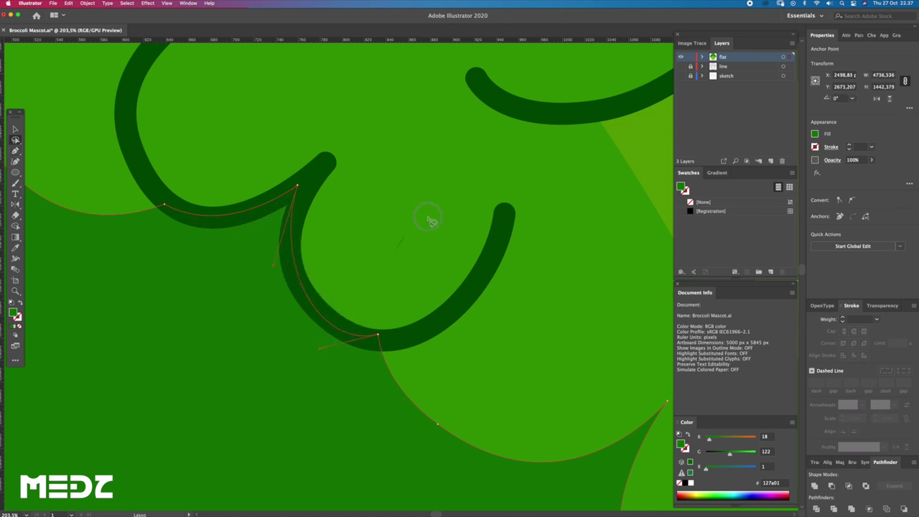
pyautogui.click(495, 260)
# Pull the right-side floret anchors onto the groove and the dark stroke.
pyautogui.press('z')
pyautogui.moveTo(492, 257); pyautogui.dragTo(335, 244)
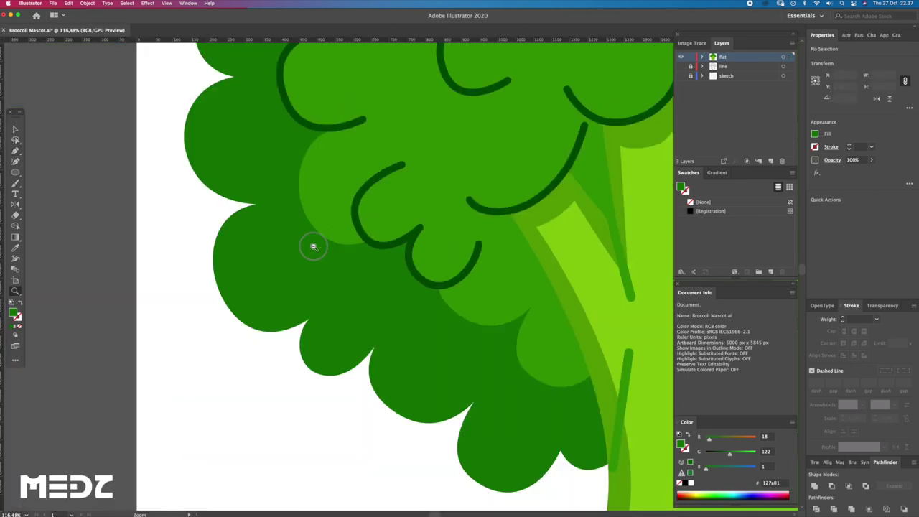
pyautogui.moveTo(532, 229); pyautogui.dragTo(503, 232)
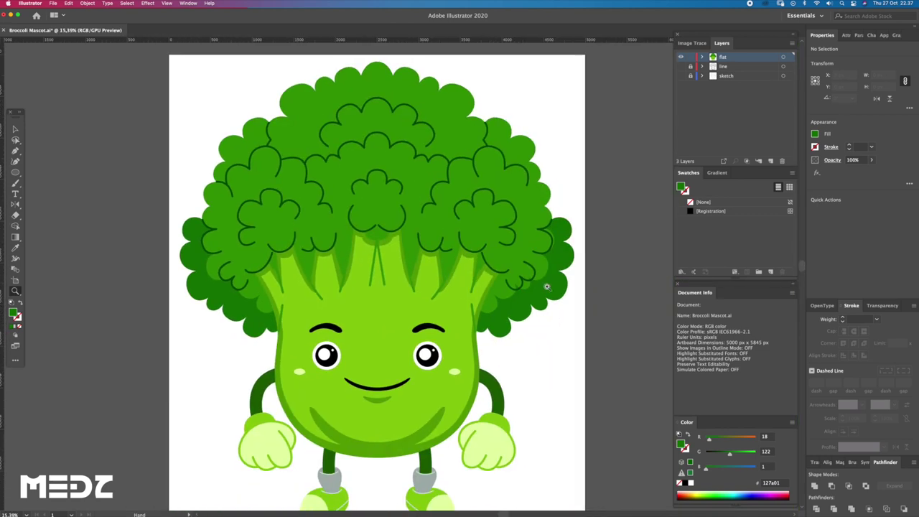
pyautogui.press('a')
pyautogui.click(558, 258)
pyautogui.scroll(3, 558, 258)
pyautogui.scroll(3, 560, 220)
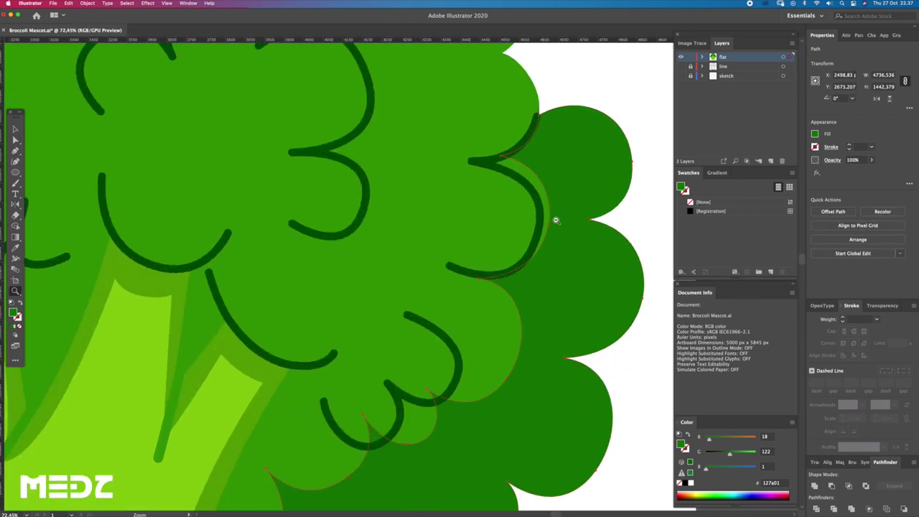
pyautogui.scroll(2, 534, 158)
pyautogui.press('a')
pyautogui.moveTo(488, 151); pyautogui.dragTo(460, 165)
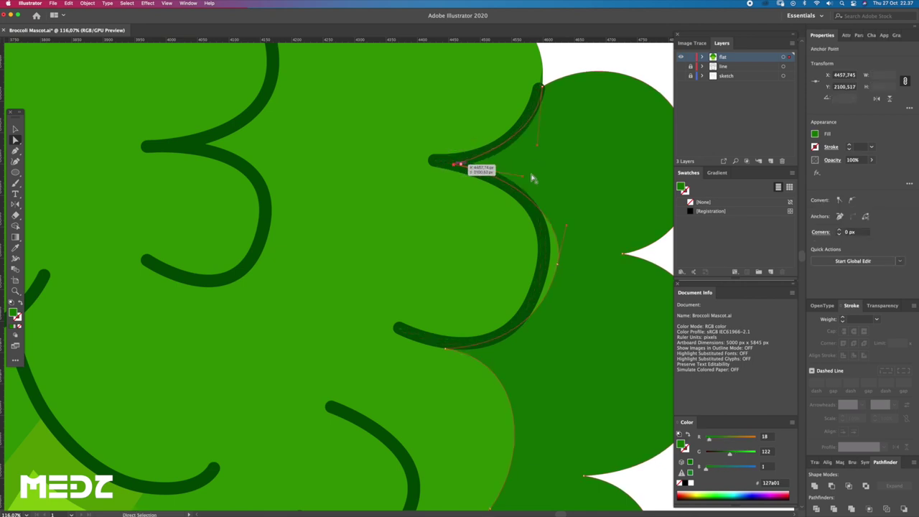
pyautogui.moveTo(560, 268); pyautogui.dragTo(544, 261)
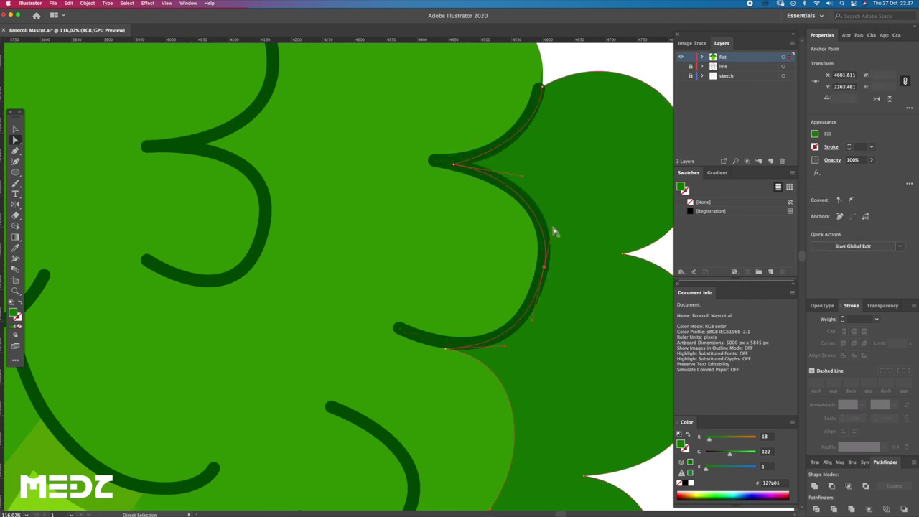
pyautogui.press('z')
pyautogui.moveTo(559, 230)
pyautogui.mouseDown()
pyautogui.moveTo(468, 256)
pyautogui.moveTo(470, 375)
pyautogui.moveTo(522, 390)
pyautogui.moveTo(546, 384)
pyautogui.mouseUp()
pyautogui.press('a')
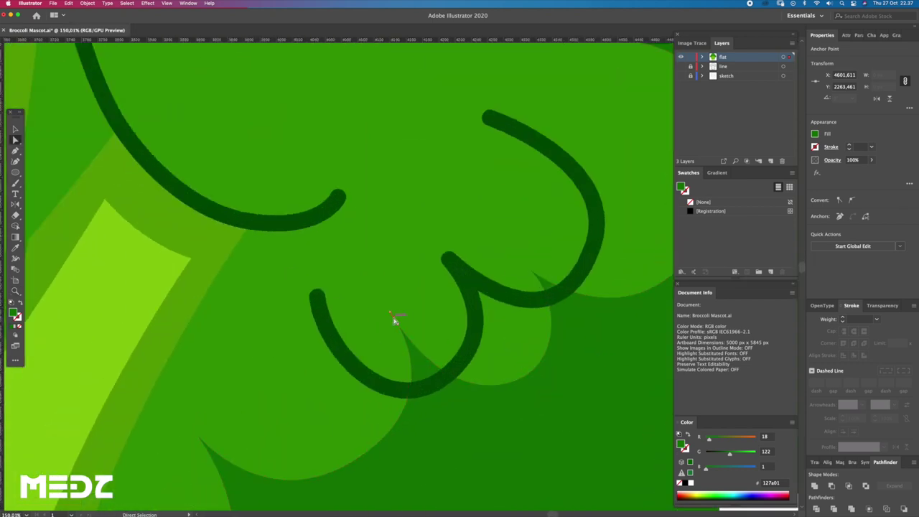
pyautogui.hscroll(3, 432, 344)
# Reshape the next light-green floret's curve and delete the corner anchor at its tip.
pyautogui.click(495, 352)
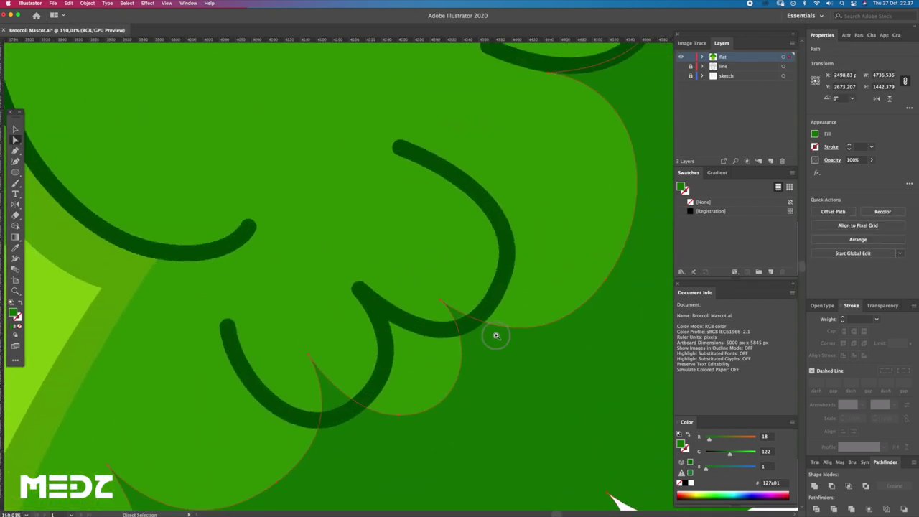
pyautogui.press('z')
pyautogui.moveTo(482, 331); pyautogui.dragTo(488, 330)
pyautogui.press('a')
pyautogui.moveTo(424, 291)
pyautogui.mouseDown()
pyautogui.moveTo(352, 308)
pyautogui.moveTo(361, 327)
pyautogui.mouseUp()
pyautogui.moveTo(368, 398); pyautogui.dragTo(404, 366)
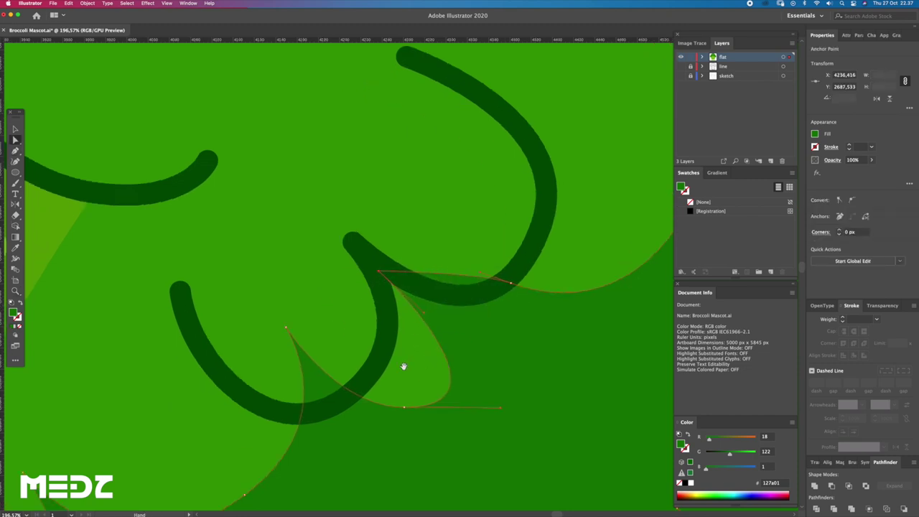
pyautogui.click(302, 416)
pyautogui.press('p')
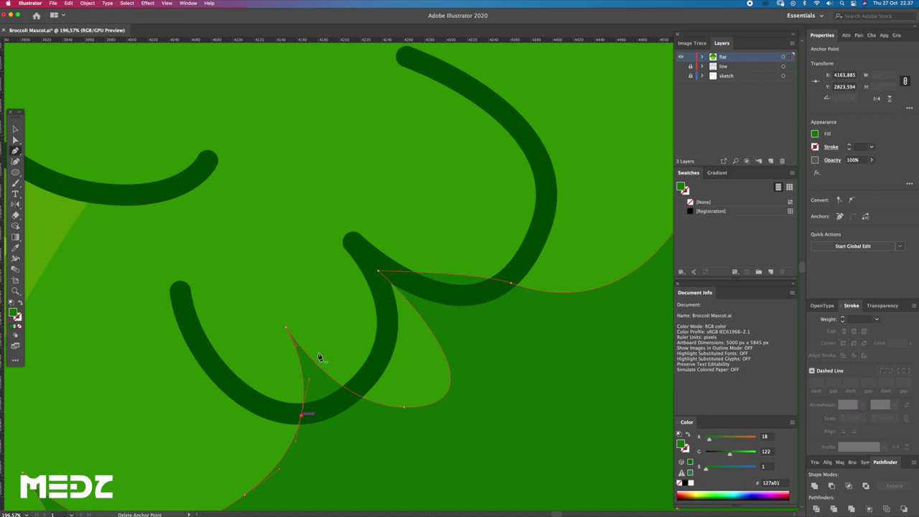
pyautogui.scroll(-2, 320, 357)
pyautogui.scroll(-2, 304, 323)
pyautogui.click(289, 304)
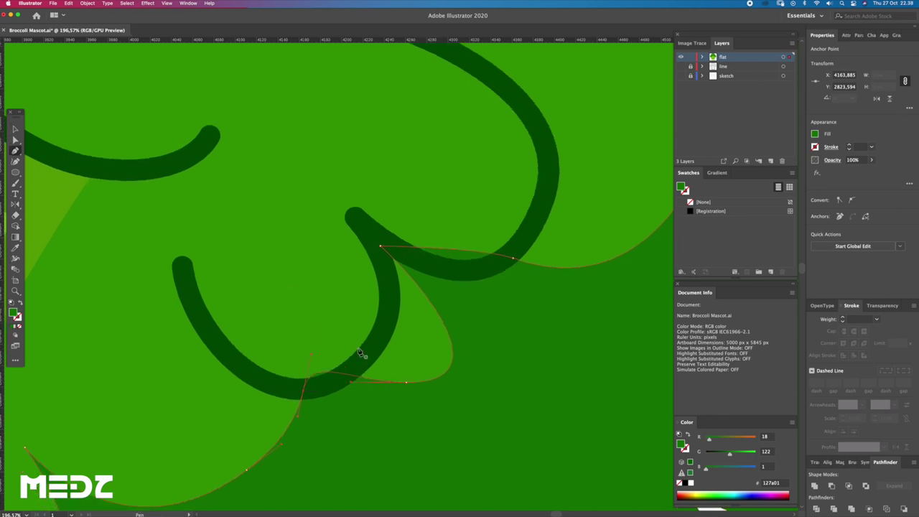
# Remove the extra anchor below the groove and bend the floret edge along the dark stroke.
pyautogui.moveTo(413, 388); pyautogui.dragTo(408, 386)
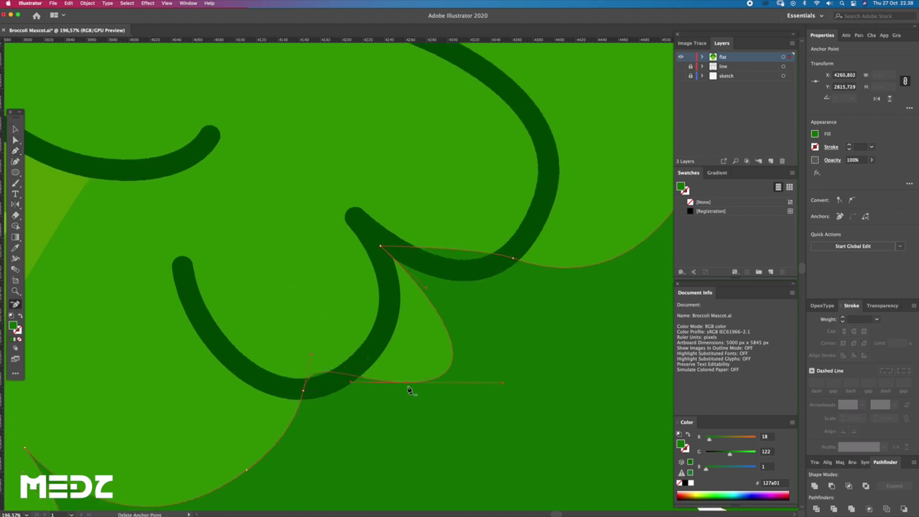
pyautogui.click(408, 384)
pyautogui.press('p')
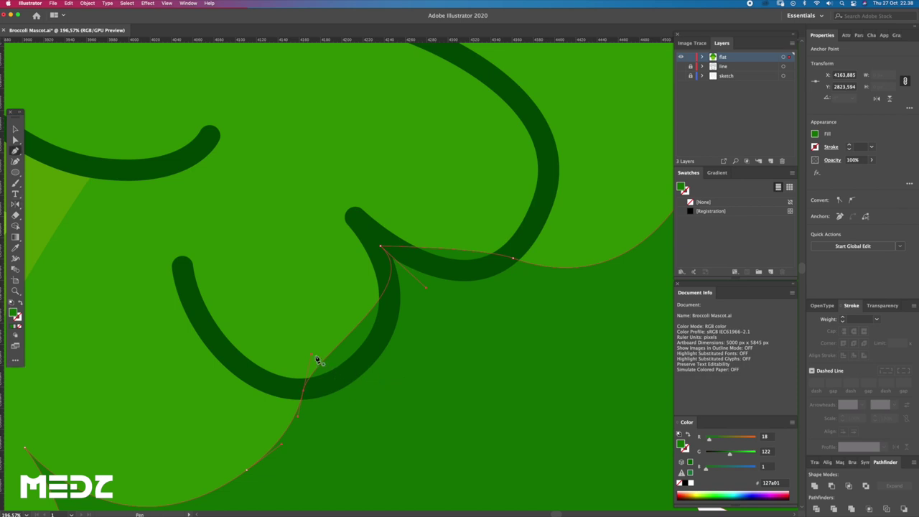
pyautogui.moveTo(314, 357); pyautogui.dragTo(368, 386)
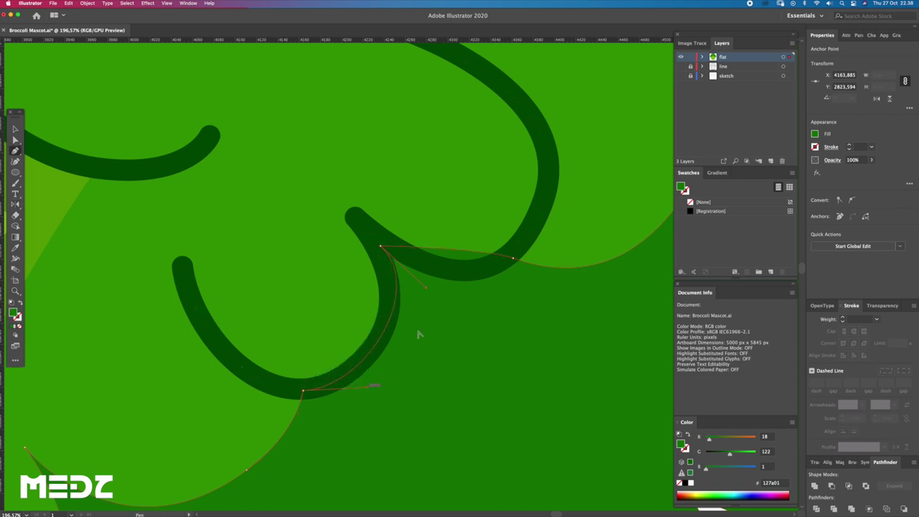
pyautogui.moveTo(426, 294); pyautogui.dragTo(406, 308)
pyautogui.keyDown('ctrl'); pyautogui.click(514, 258); pyautogui.keyUp('ctrl')
pyautogui.moveTo(487, 254); pyautogui.dragTo(467, 283)
# Review the reshaped crown, deselect, and swap the fill and stroke colours.
pyautogui.press('z')
pyautogui.keyDown('alt'); pyautogui.click(502, 299); pyautogui.keyUp('alt')
pyautogui.scroll(-5, 476, 292)
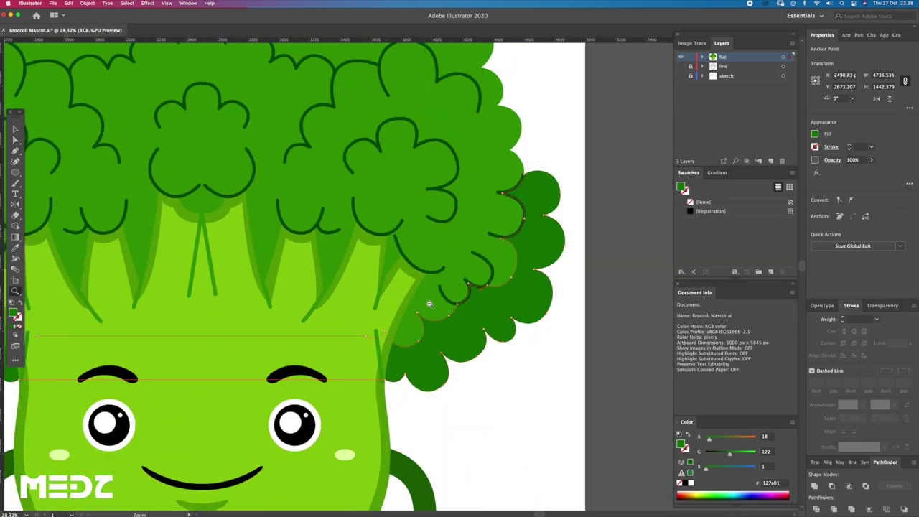
pyautogui.scroll(-3, 476, 292)
pyautogui.moveTo(401, 295); pyautogui.dragTo(485, 326)
pyautogui.scroll(-1, 485, 326)
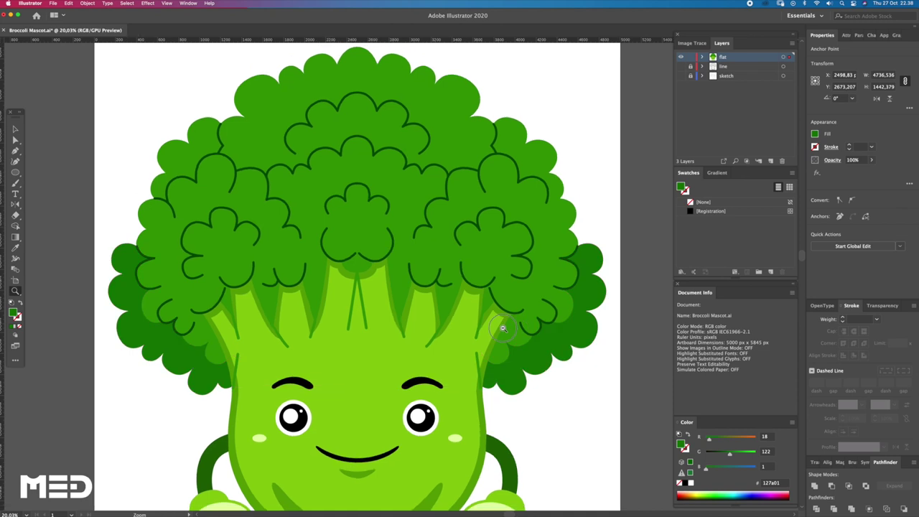
pyautogui.press('a')
pyautogui.click(655, 372)
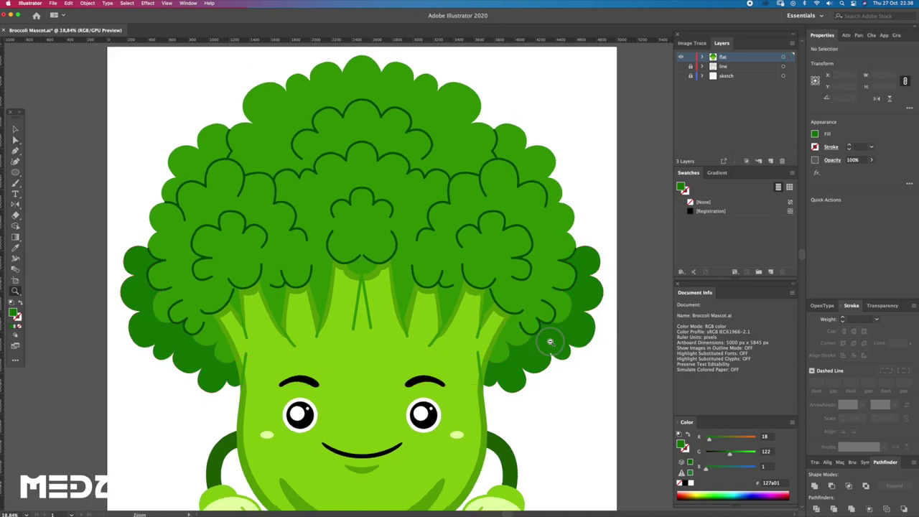
pyautogui.press('z')
pyautogui.scroll(-2, 650, 431)
pyautogui.scroll(1, 527, 361)
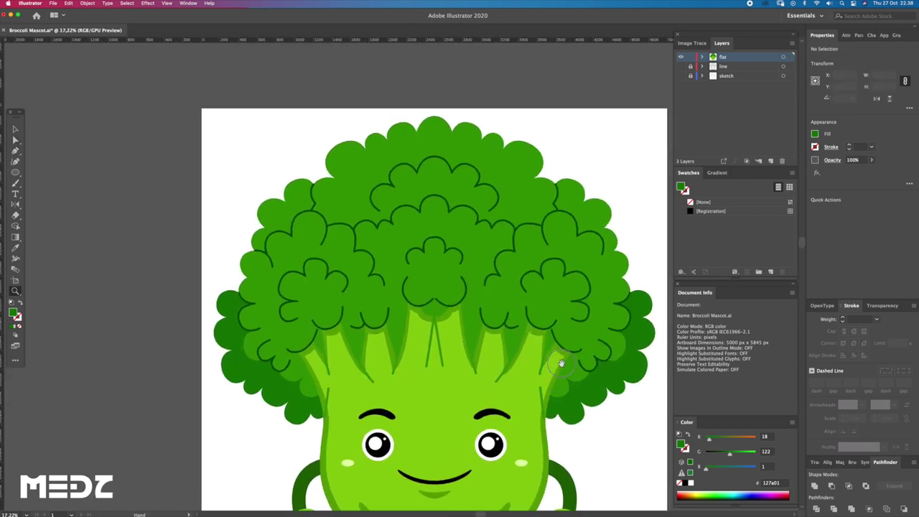
pyautogui.scroll(1, 553, 374)
pyautogui.hotkey('shift', 'x')
pyautogui.scroll(-1, 474, 352)
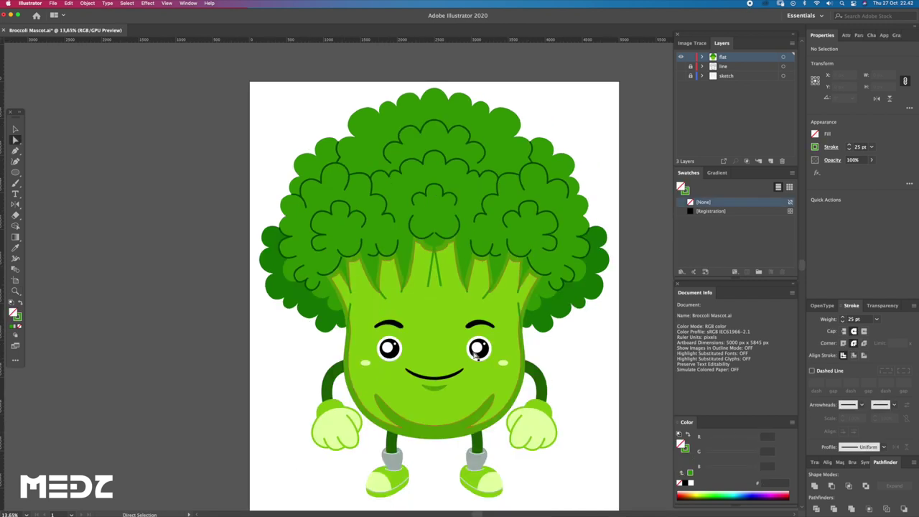
# Close the V stem line beneath the central floret into a triangle.
pyautogui.scroll(1, 478, 356)
pyautogui.scroll(1, 420, 322)
pyautogui.scroll(3, 431, 251)
pyautogui.press('a')
pyautogui.click(448, 330)
pyautogui.click(412, 332)
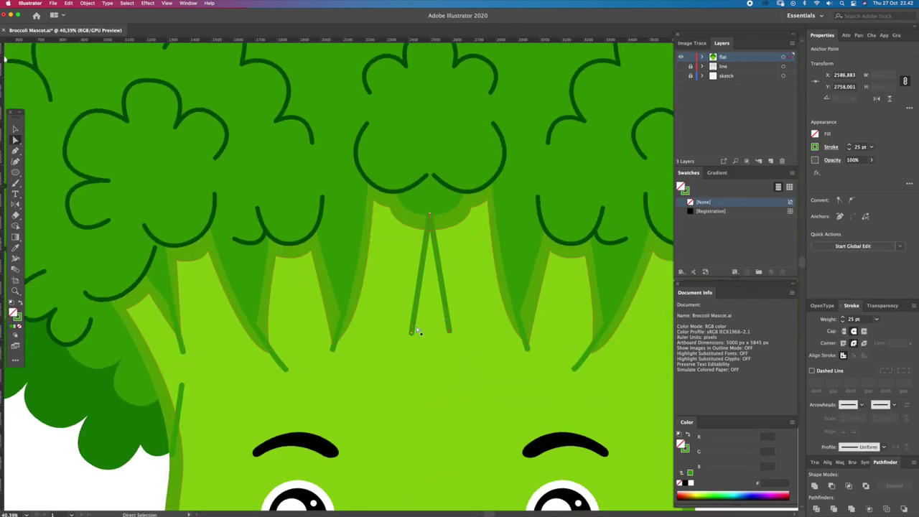
pyautogui.moveTo(413, 335); pyautogui.dragTo(458, 352)
pyautogui.press('v')
pyautogui.hotkey('ctrl', 'j')
# Adjust the triangle's lower-right corner and fill it with darker green #359800.
pyautogui.press('z')
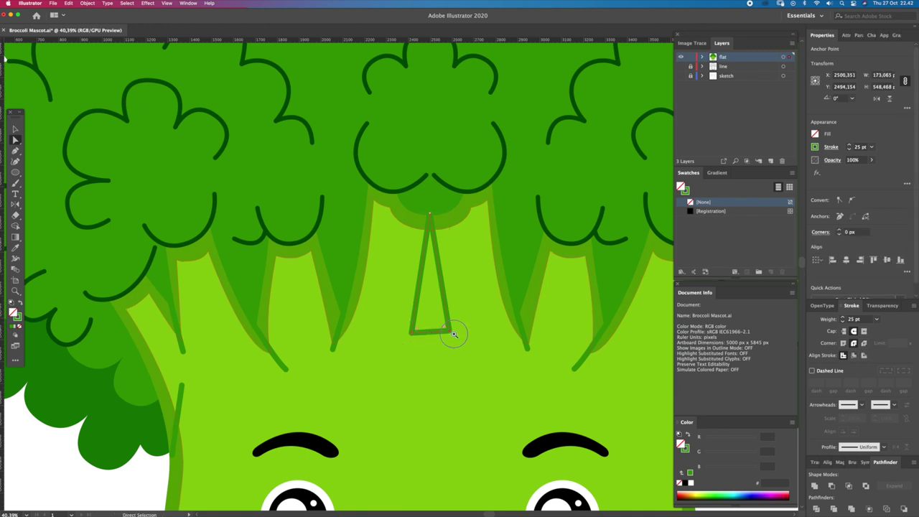
pyautogui.click(454, 334)
pyautogui.press('a')
pyautogui.moveTo(447, 332); pyautogui.dragTo(448, 334)
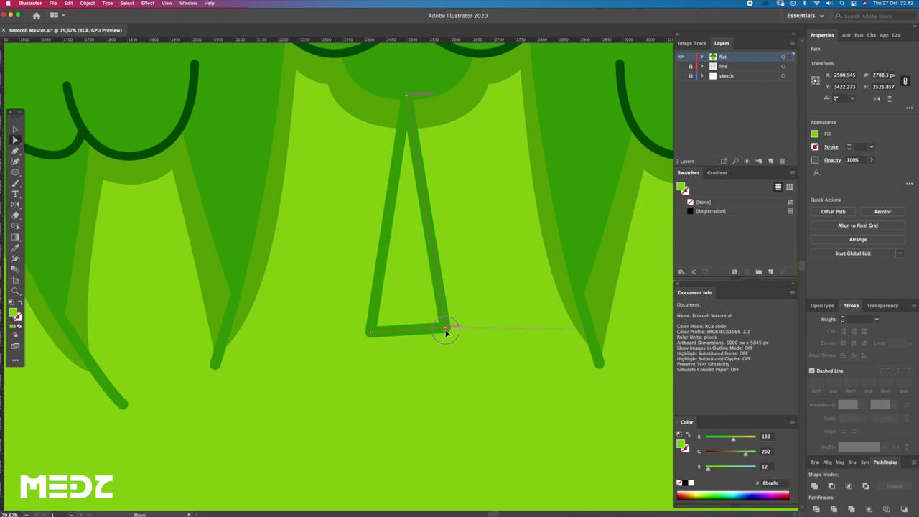
pyautogui.scroll(-5, 448, 334)
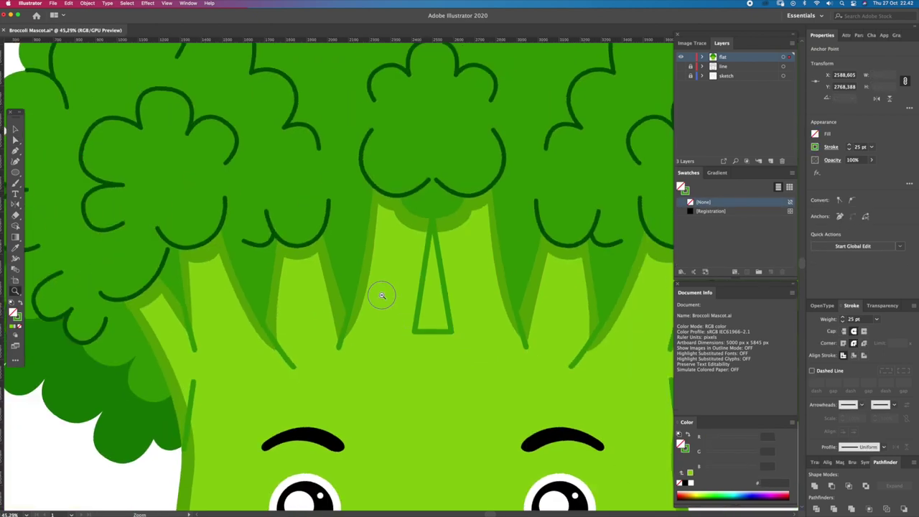
pyautogui.press('z')
pyautogui.click(450, 258)
pyautogui.click(432, 207)
pyautogui.press('a')
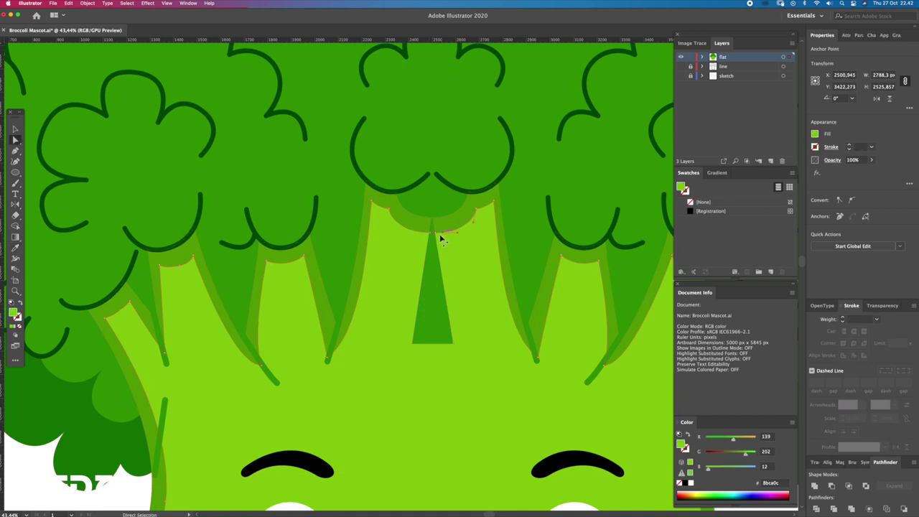
# Add an anchor below the triangle tip and pull it down into a narrow spike.
pyautogui.press('z')
pyautogui.click(460, 294)
pyautogui.click(447, 280)
pyautogui.click(472, 312)
pyautogui.press('p')
pyautogui.click(454, 210)
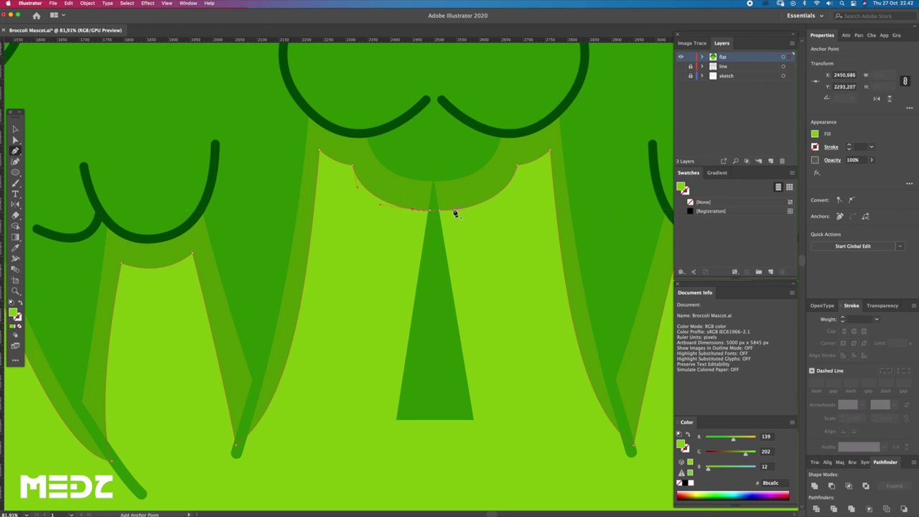
pyautogui.moveTo(441, 212); pyautogui.dragTo(390, 430)
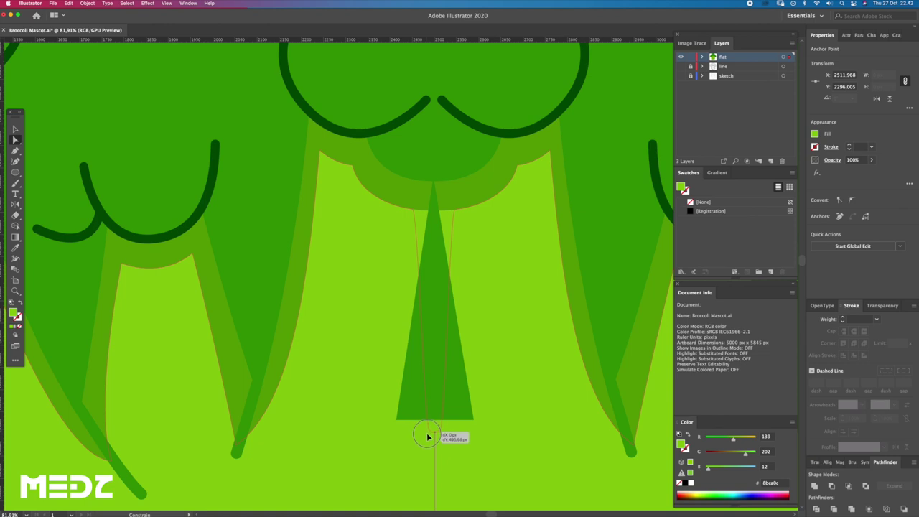
pyautogui.moveTo(390, 429)
pyautogui.mouseDown()
pyautogui.moveTo(435, 434)
pyautogui.moveTo(430, 392)
pyautogui.mouseUp()
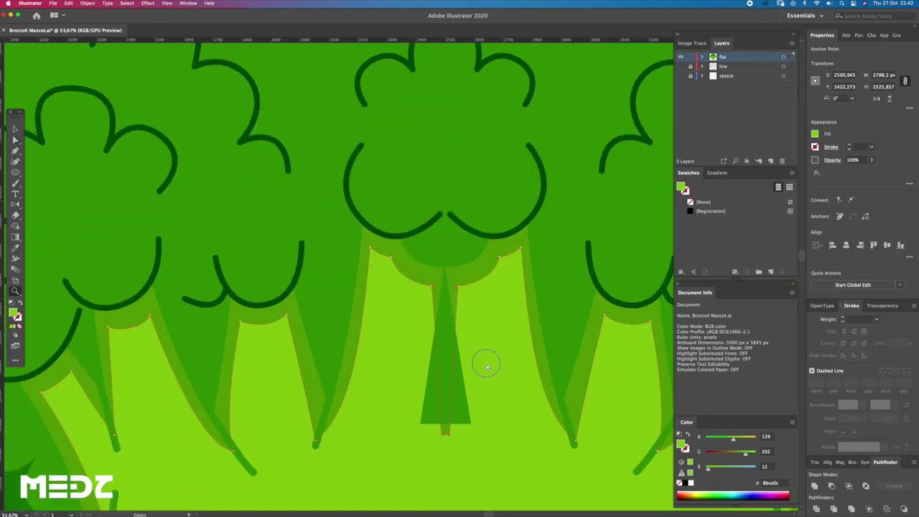
pyautogui.scroll(-2, 467, 388)
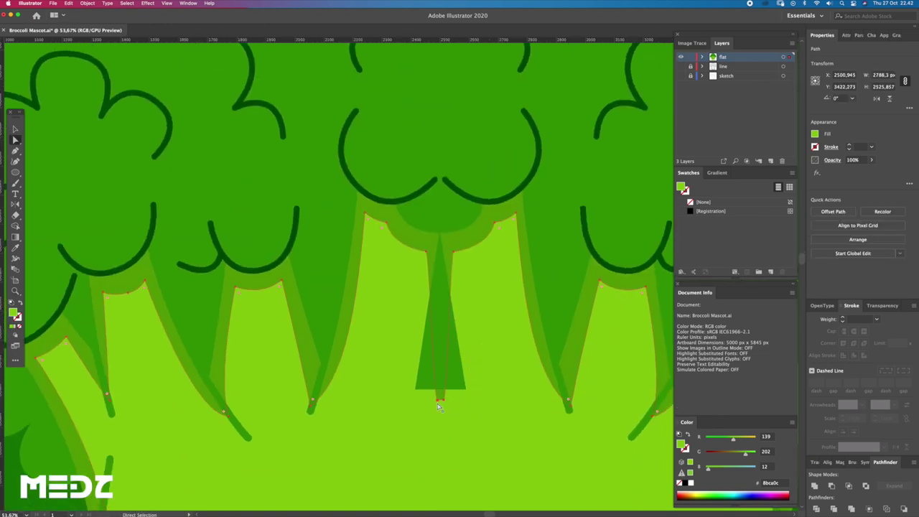
pyautogui.scroll(-2, 466, 407)
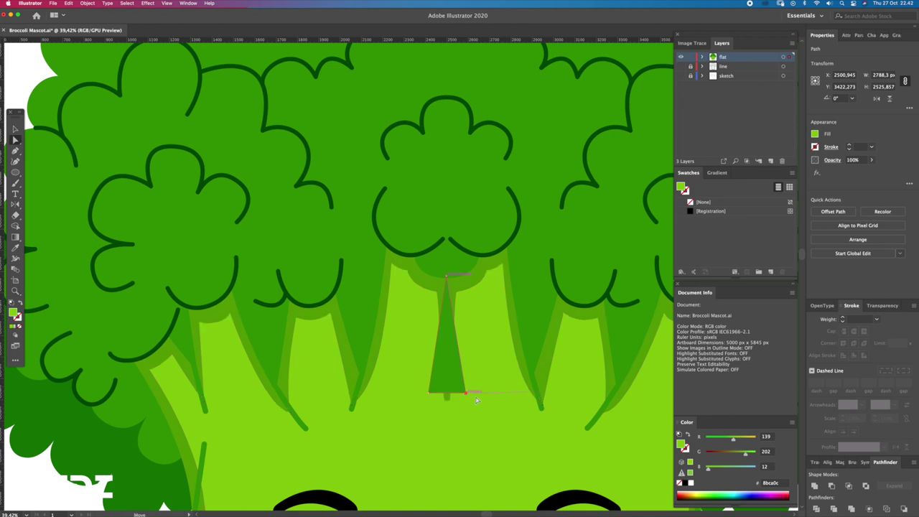
pyautogui.scroll(-2, 459, 392)
pyautogui.scroll(3, 362, 267)
pyautogui.scroll(2, 387, 306)
# Narrow the groove by moving its bottom-left and bottom-right anchors inward.
pyautogui.press('a')
pyautogui.moveTo(377, 297); pyautogui.dragTo(387, 294)
pyautogui.moveTo(441, 300)
pyautogui.mouseDown()
pyautogui.moveTo(433, 300)
pyautogui.moveTo(442, 352)
pyautogui.moveTo(471, 355)
pyautogui.moveTo(395, 362)
pyautogui.moveTo(342, 390)
pyautogui.mouseUp()
pyautogui.press('z')
pyautogui.keyDown('alt'); pyautogui.click(413, 345); pyautogui.keyUp('alt')
pyautogui.moveTo(471, 367)
pyautogui.mouseDown()
pyautogui.moveTo(413, 289)
pyautogui.moveTo(515, 324)
pyautogui.mouseUp()
pyautogui.click(449, 291)
pyautogui.click(451, 288)
pyautogui.click(441, 302)
# Flatten the base of the dark strip and the outer mid-green band.
pyautogui.press('a')
pyautogui.moveTo(428, 310); pyautogui.dragTo(393, 311)
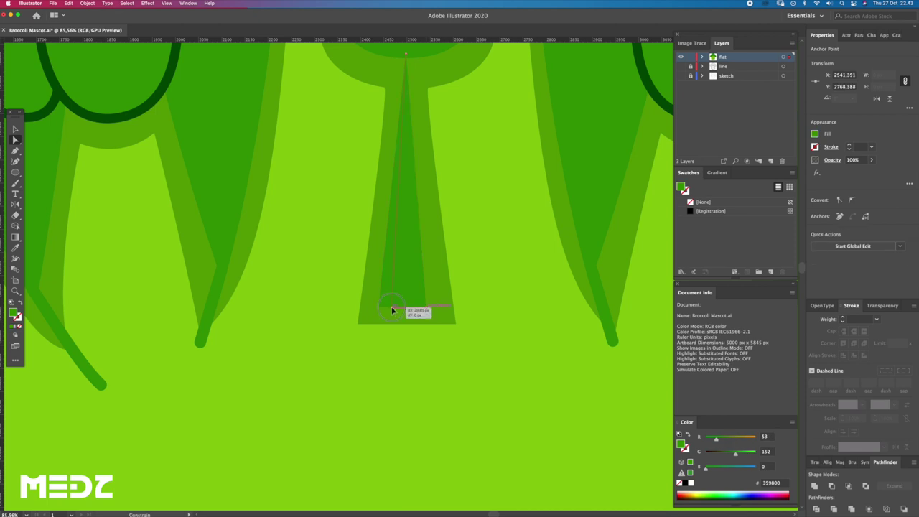
pyautogui.moveTo(359, 323)
pyautogui.mouseDown()
pyautogui.moveTo(375, 328)
pyautogui.moveTo(364, 324)
pyautogui.mouseUp()
pyautogui.moveTo(456, 327); pyautogui.dragTo(441, 338)
pyautogui.press('z')
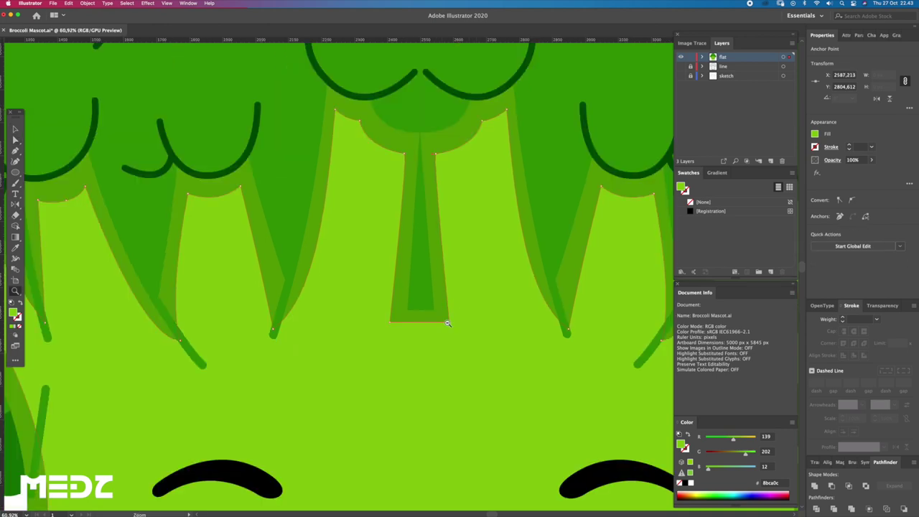
pyautogui.click(386, 327)
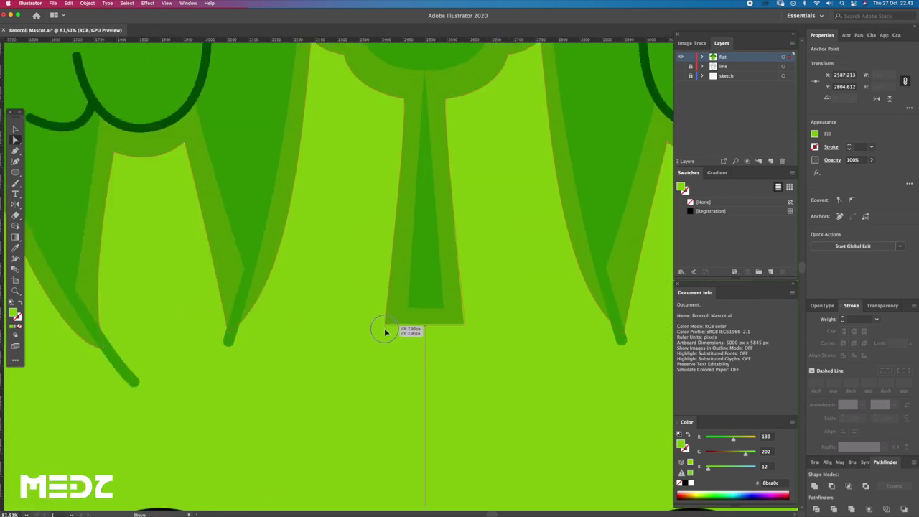
pyautogui.scroll(-5, 367, 305)
# Delete the four short stroke curves along the left and right stalk edges.
pyautogui.press('a')
pyautogui.click(348, 329)
pyautogui.click(315, 349)
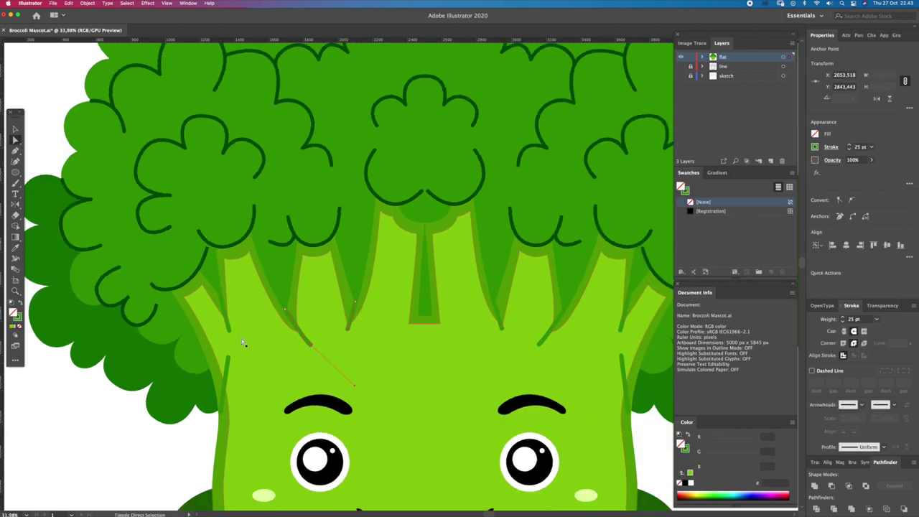
pyautogui.click(231, 367)
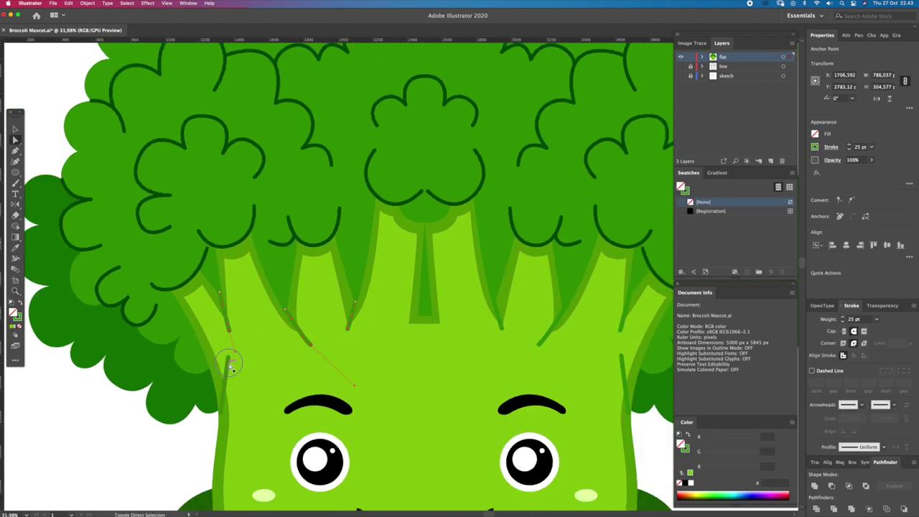
pyautogui.keyDown('shift'); pyautogui.click(541, 347); pyautogui.keyUp('shift')
pyautogui.moveTo(577, 356); pyautogui.dragTo(535, 344)
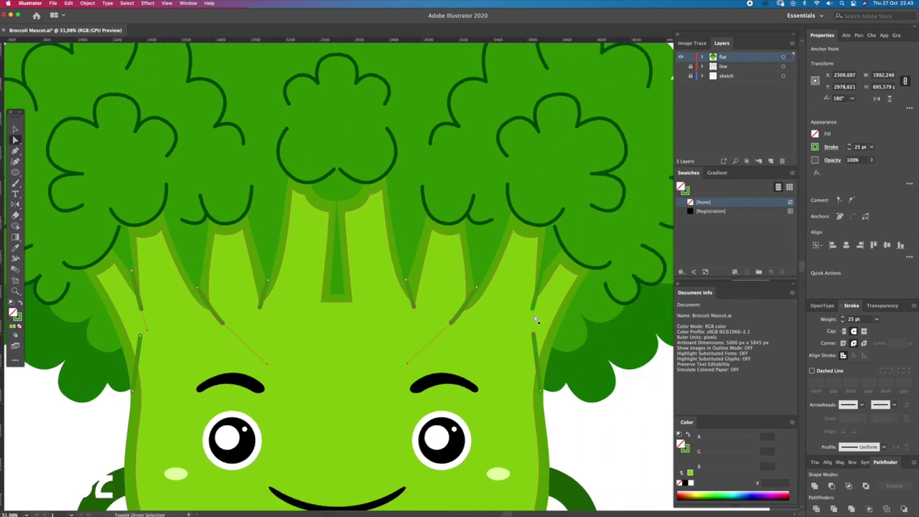
pyautogui.press('Delete')
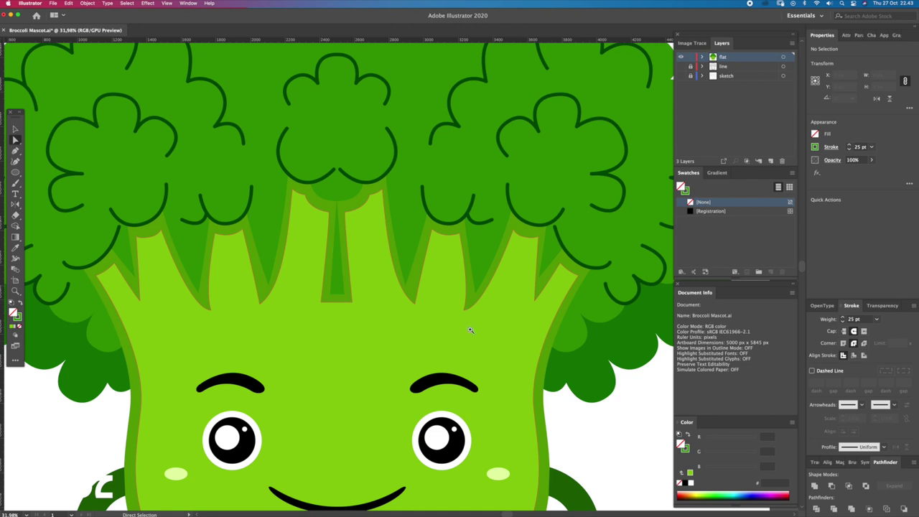
pyautogui.scroll(-3, 471, 330)
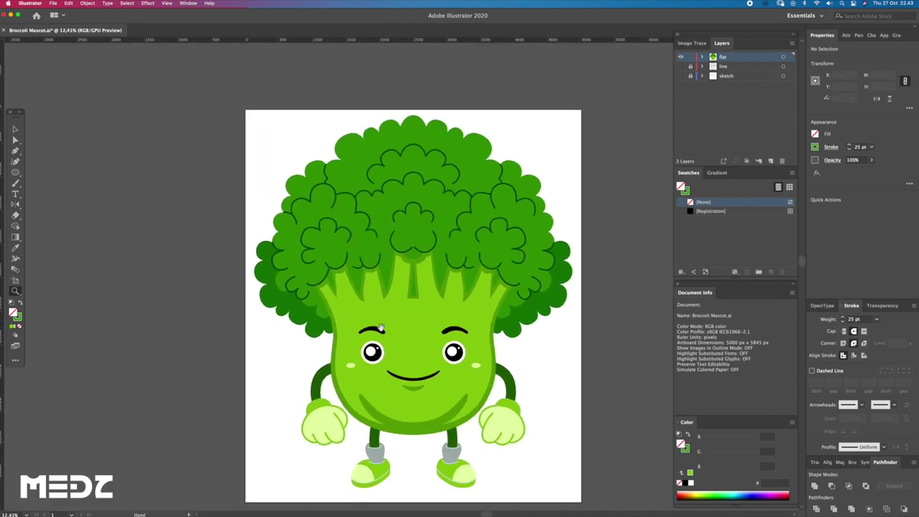
# Undo the deletion to restore the stalk-edge curves and review the left side.
pyautogui.hotkey('ctrl', 'z')
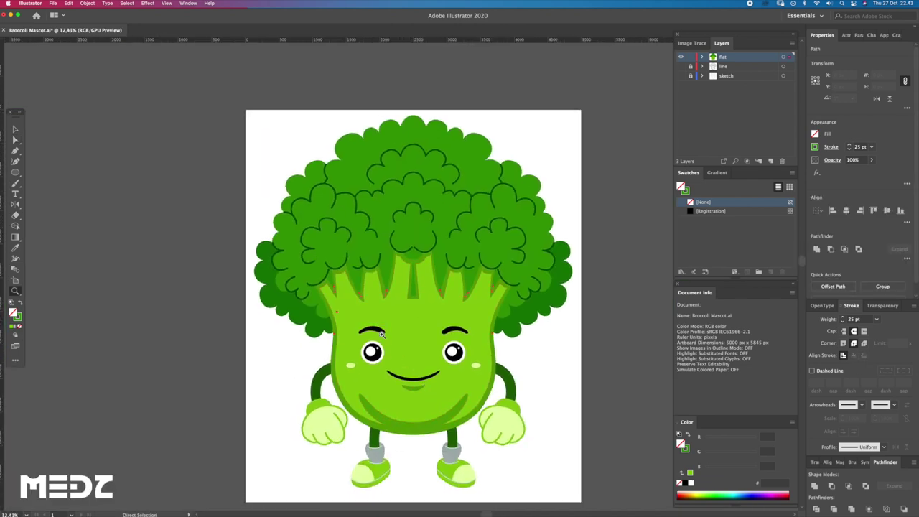
pyautogui.click(339, 299)
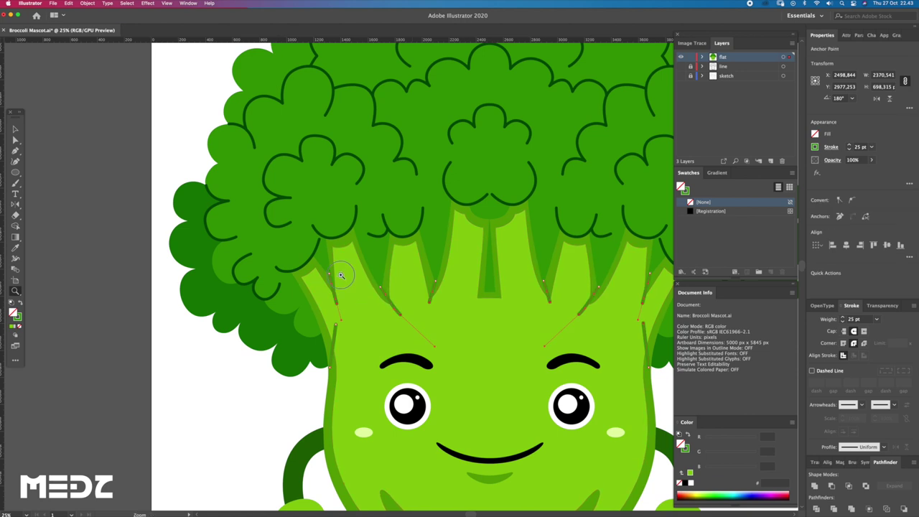
pyautogui.moveTo(339, 276); pyautogui.dragTo(379, 312)
pyautogui.press('i')
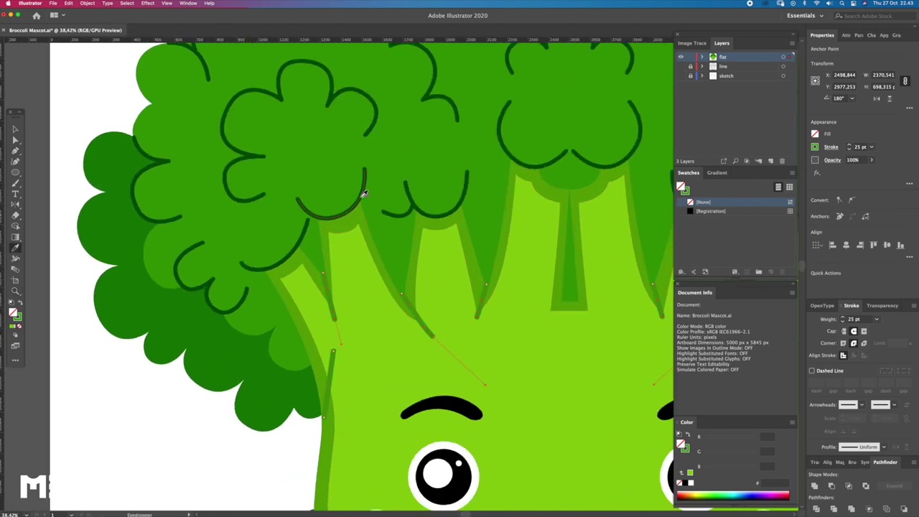
pyautogui.press('z')
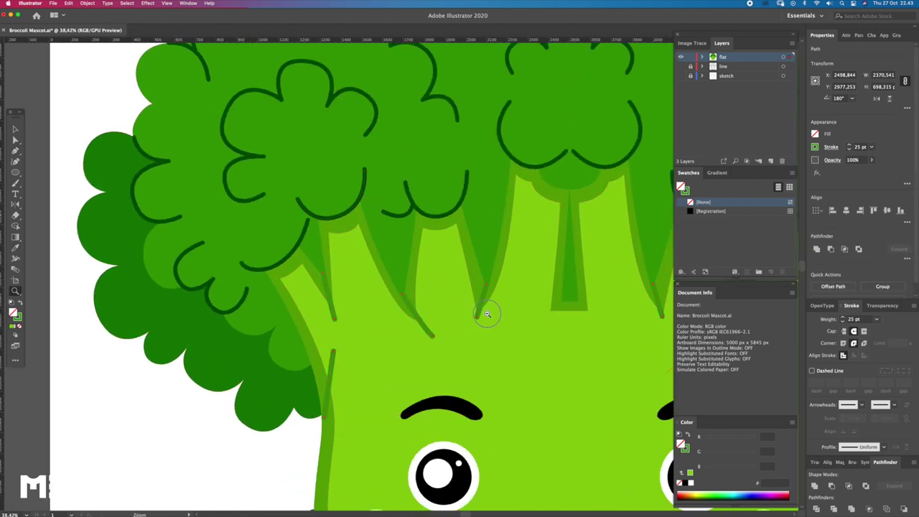
pyautogui.moveTo(487, 314); pyautogui.dragTo(448, 318)
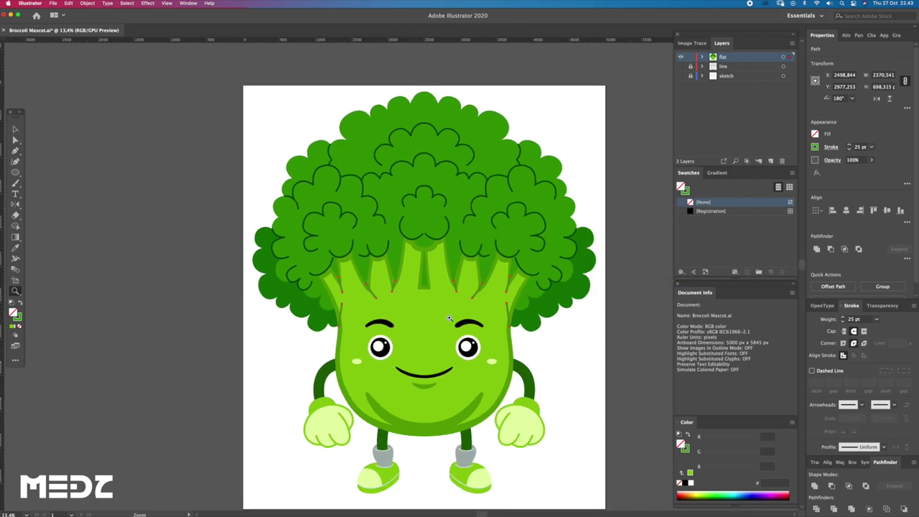
pyautogui.press('super+shift+a')
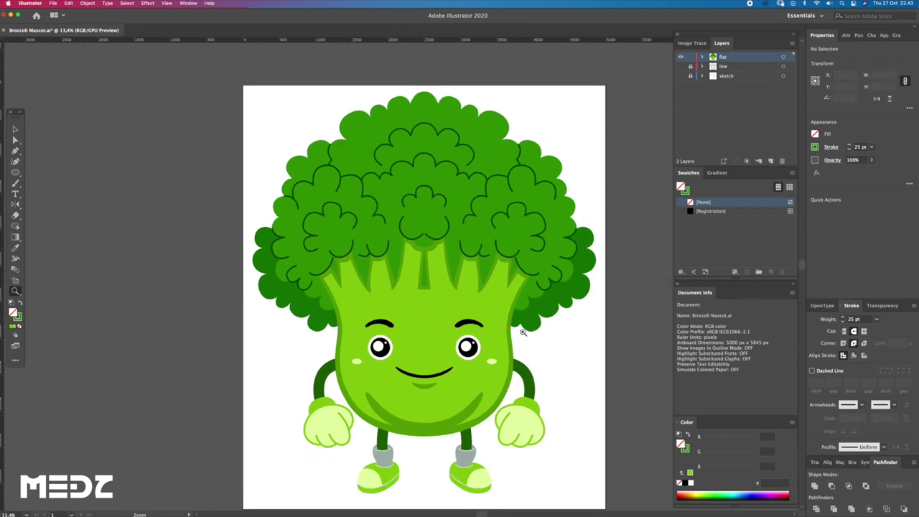
# Inspect the stalk edge and body shape, then select the crown's dark green back layer.
pyautogui.moveTo(336, 319); pyautogui.dragTo(390, 361)
pyautogui.press('a')
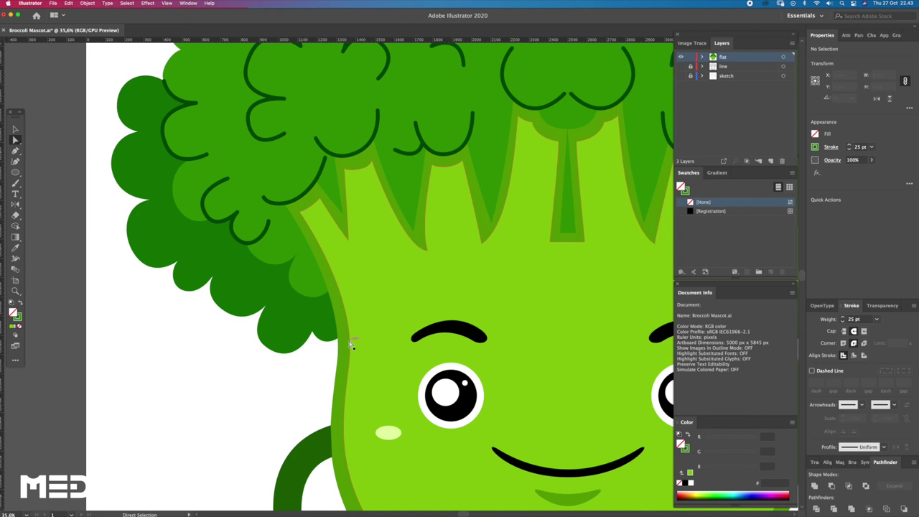
pyautogui.click(367, 346)
pyautogui.moveTo(425, 308)
pyautogui.mouseDown()
pyautogui.moveTo(345, 282)
pyautogui.moveTo(497, 379)
pyautogui.moveTo(415, 329)
pyautogui.mouseUp()
pyautogui.press('super+shift+a')
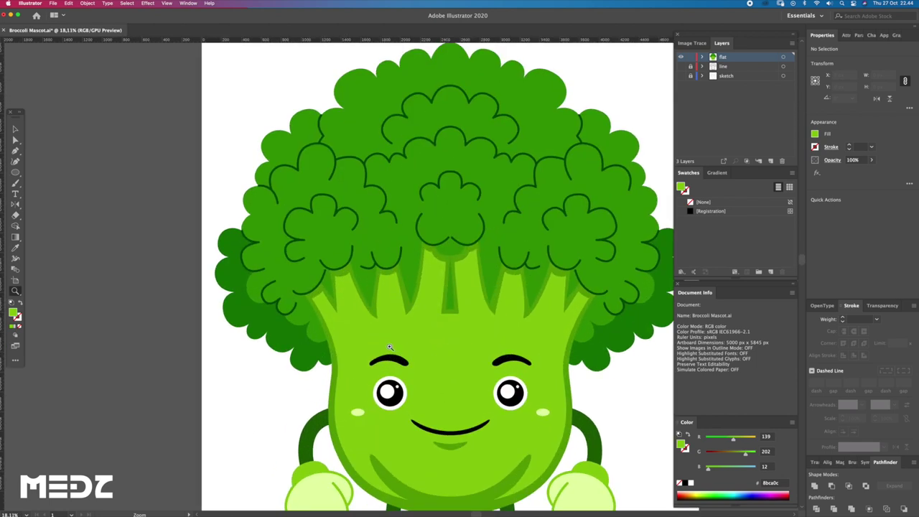
pyautogui.moveTo(388, 311)
pyautogui.mouseDown()
pyautogui.moveTo(460, 317)
pyautogui.moveTo(351, 341)
pyautogui.moveTo(346, 323)
pyautogui.mouseUp()
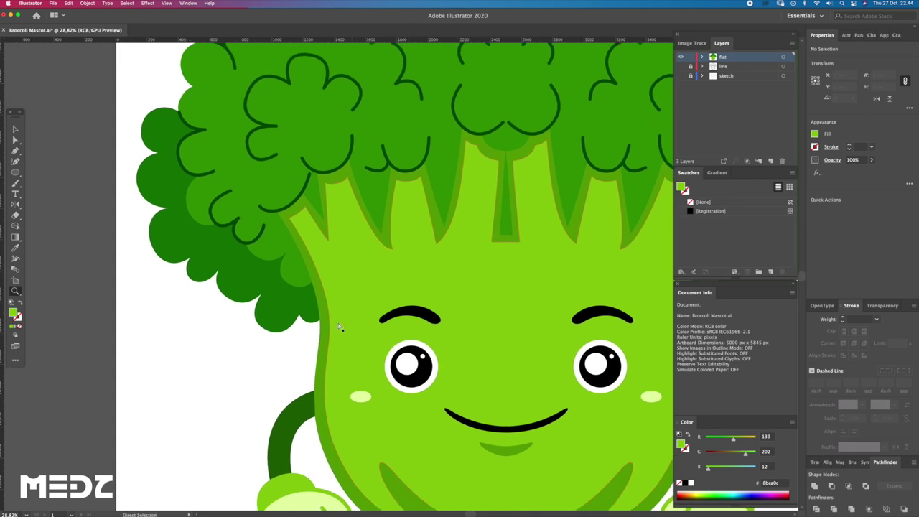
pyautogui.press('a')
pyautogui.click(329, 333)
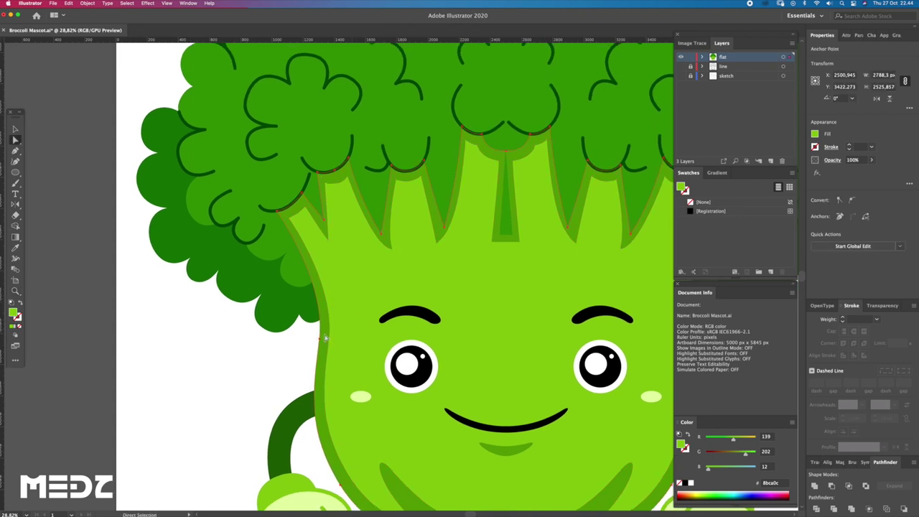
pyautogui.moveTo(367, 339); pyautogui.dragTo(319, 323)
pyautogui.click(156, 318)
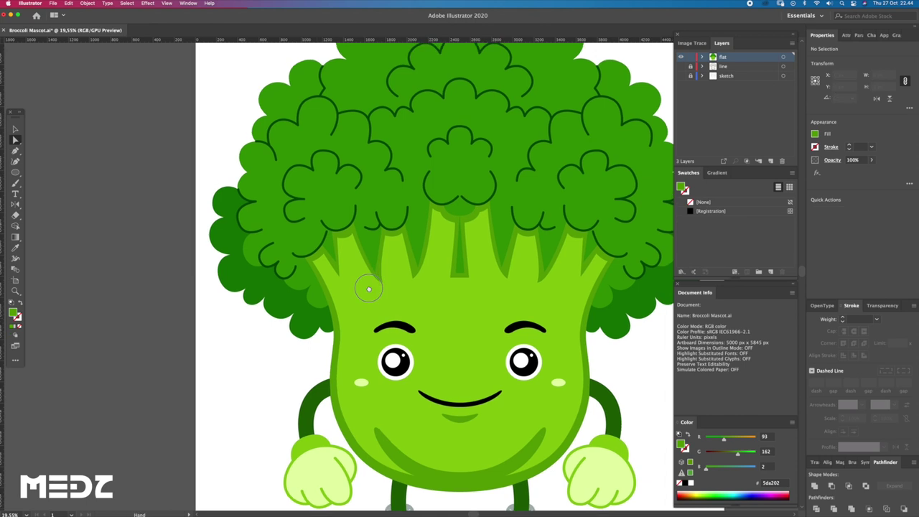
pyautogui.moveTo(369, 287); pyautogui.dragTo(302, 344)
pyautogui.click(295, 366)
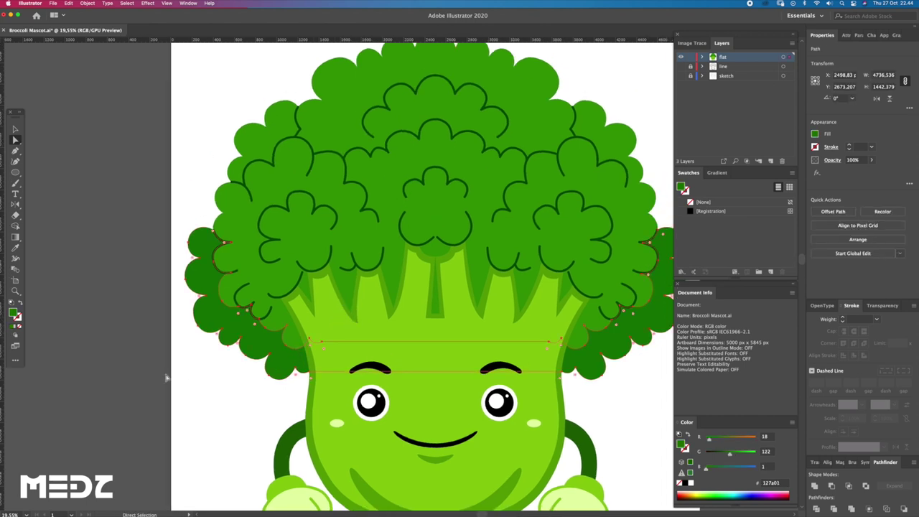
# Sample the dark green outline colour from the crown's left florets.
pyautogui.click(132, 390)
pyautogui.press('z')
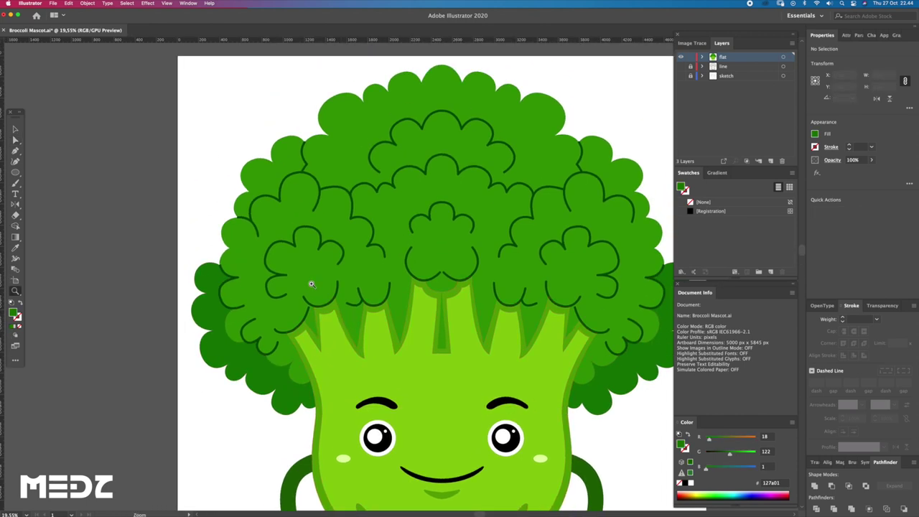
pyautogui.moveTo(309, 283); pyautogui.dragTo(337, 341)
pyautogui.click(278, 355)
pyautogui.press('a')
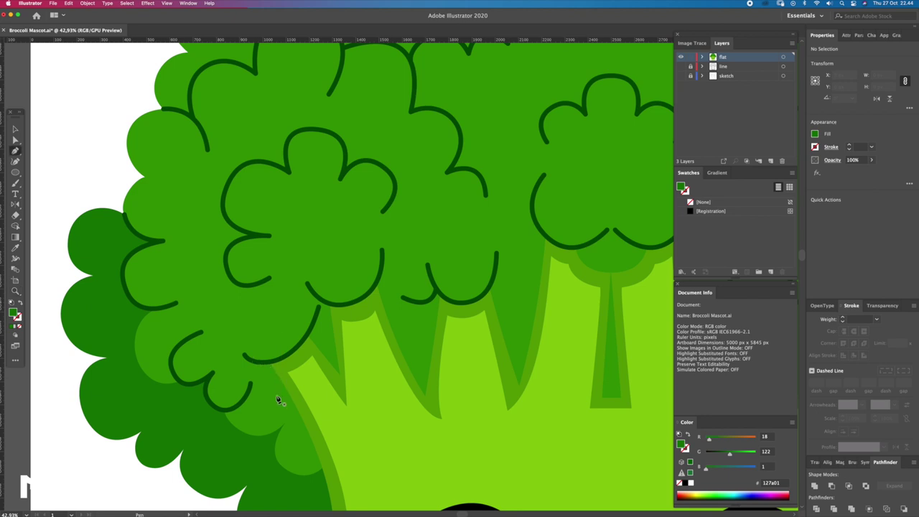
pyautogui.click(271, 415)
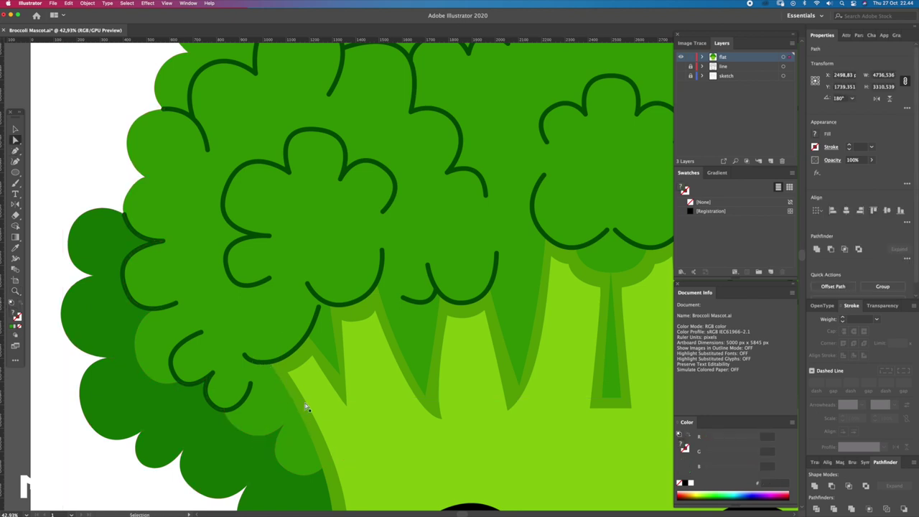
pyautogui.press('i')
pyautogui.click(243, 436)
# Draw a groove curve beneath the lower left floret and join its end point.
pyautogui.press('p')
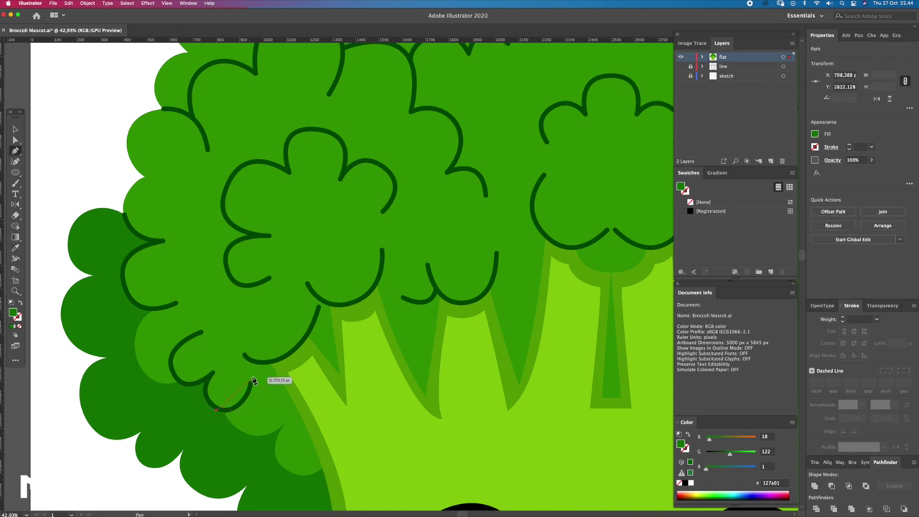
pyautogui.moveTo(247, 357); pyautogui.dragTo(232, 312)
pyautogui.hotkey('ctrl', 'shift', 'a')
pyautogui.press('q')
pyautogui.moveTo(314, 308); pyautogui.dragTo(325, 302)
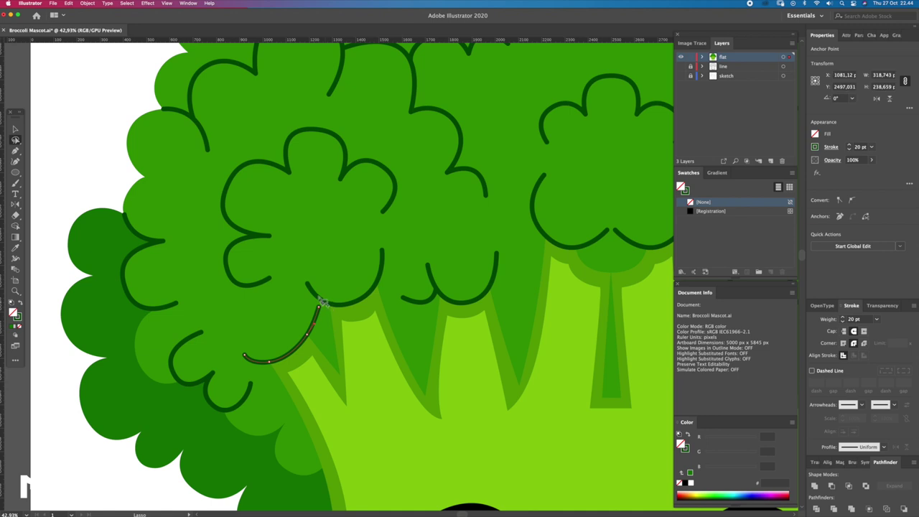
pyautogui.hotkey('ctrl', 'j')
pyautogui.press('z')
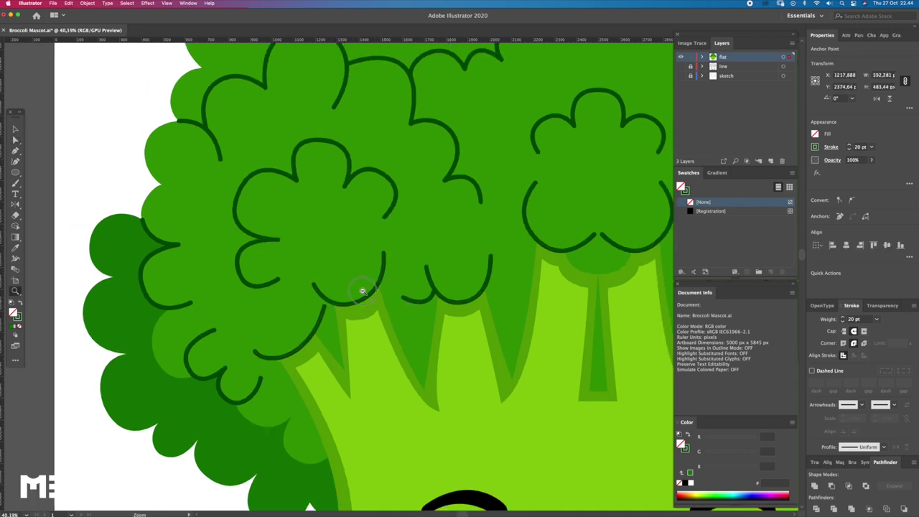
pyautogui.keyDown('alt'); pyautogui.click(420, 300); pyautogui.keyUp('alt')
pyautogui.press('a')
pyautogui.moveTo(440, 293)
pyautogui.mouseDown()
pyautogui.moveTo(391, 302)
pyautogui.moveTo(415, 309)
pyautogui.moveTo(424, 326)
pyautogui.mouseUp()
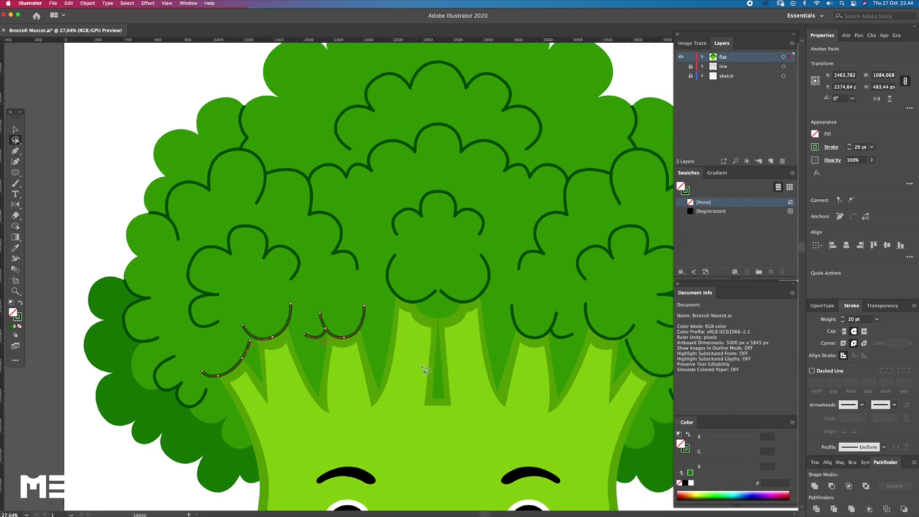
pyautogui.press('z')
pyautogui.keyDown('alt'); pyautogui.click(372, 324); pyautogui.keyUp('alt')
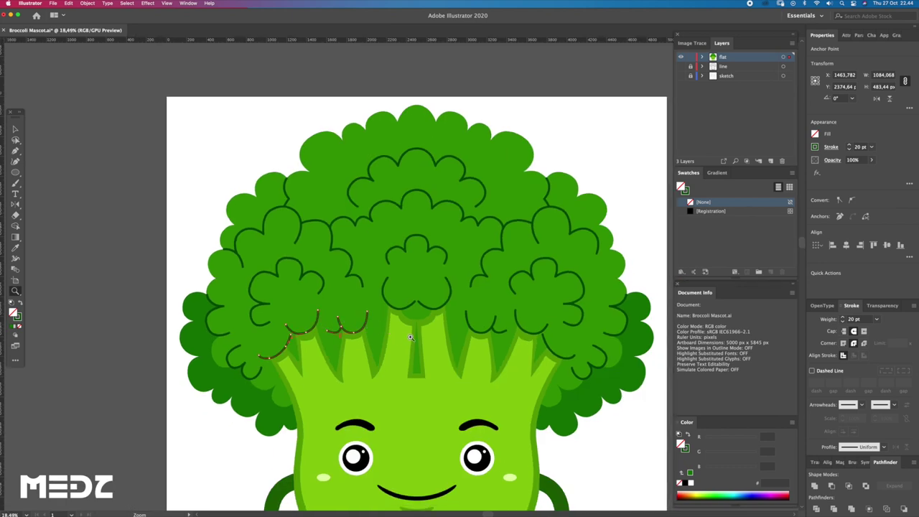
# Preview the artwork and lasso-select a groove curve under the left florets.
pyautogui.scroll(-2, 366, 346)
pyautogui.moveTo(365, 327); pyautogui.dragTo(370, 326)
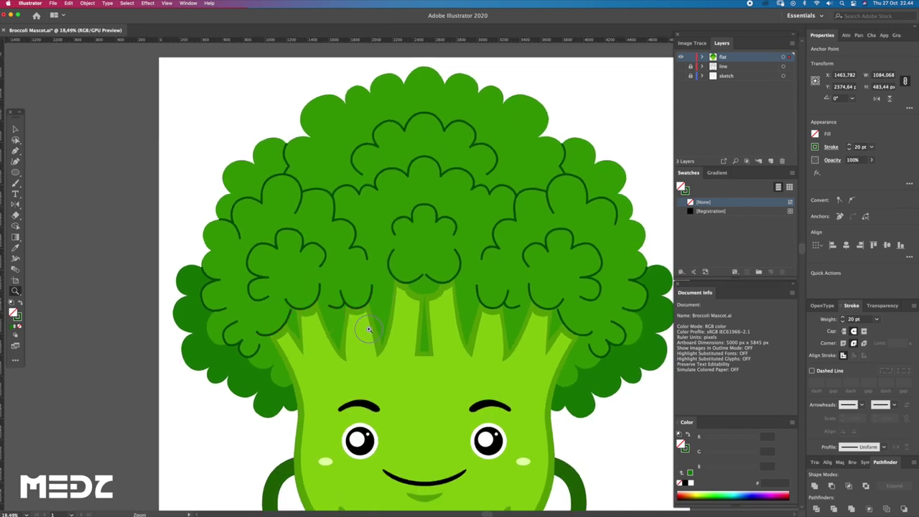
pyautogui.press('Tab')
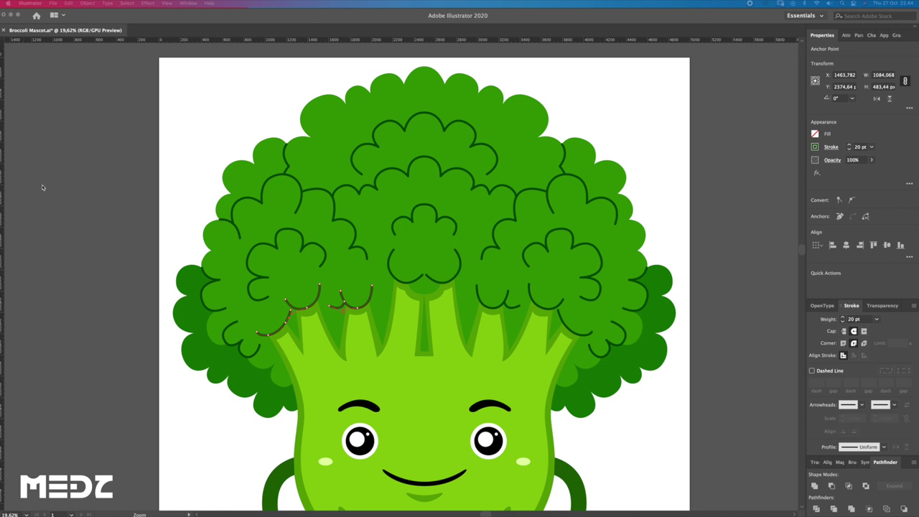
pyautogui.press('Tab')
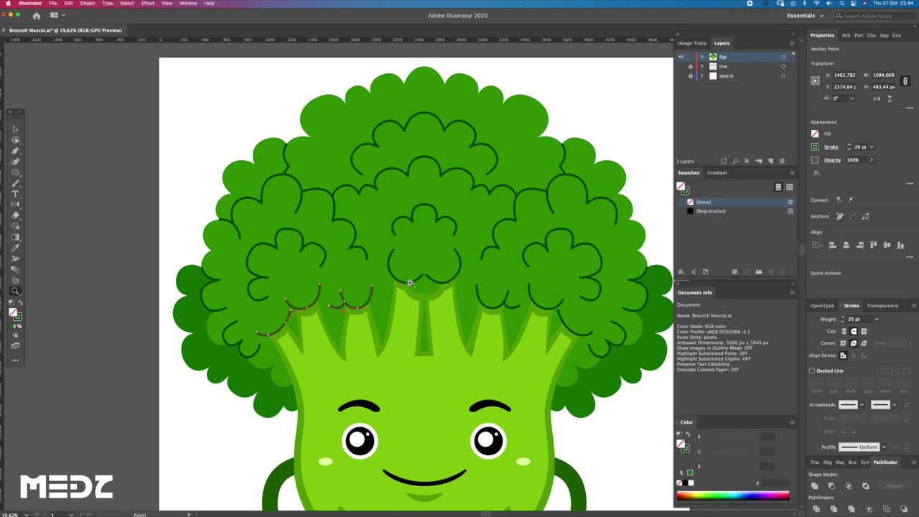
pyautogui.moveTo(382, 283); pyautogui.dragTo(403, 282)
pyautogui.moveTo(267, 345); pyautogui.dragTo(344, 322)
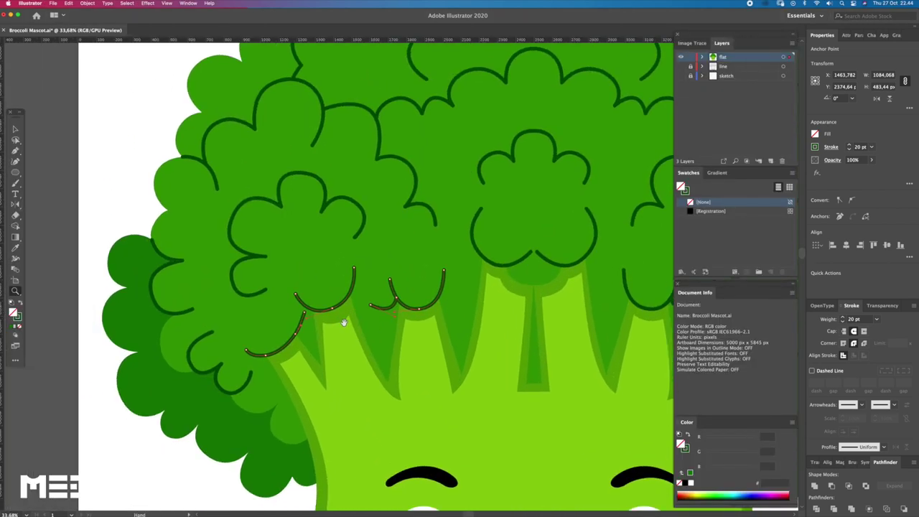
pyautogui.moveTo(442, 307); pyautogui.dragTo(375, 352)
pyautogui.press('q')
pyautogui.moveTo(401, 264); pyautogui.dragTo(440, 299)
pyautogui.press('z')
pyautogui.keyDown('alt'); pyautogui.click(441, 302); pyautogui.keyUp('alt')
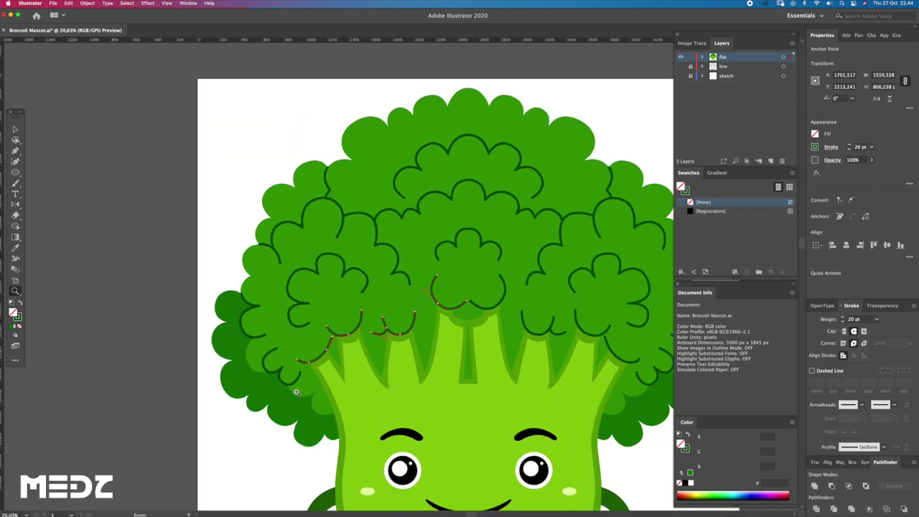
# Lasso-select the groove curves on the right side of the crown.
pyautogui.moveTo(301, 393); pyautogui.dragTo(391, 400)
pyautogui.moveTo(538, 299); pyautogui.dragTo(466, 314)
pyautogui.press('a')
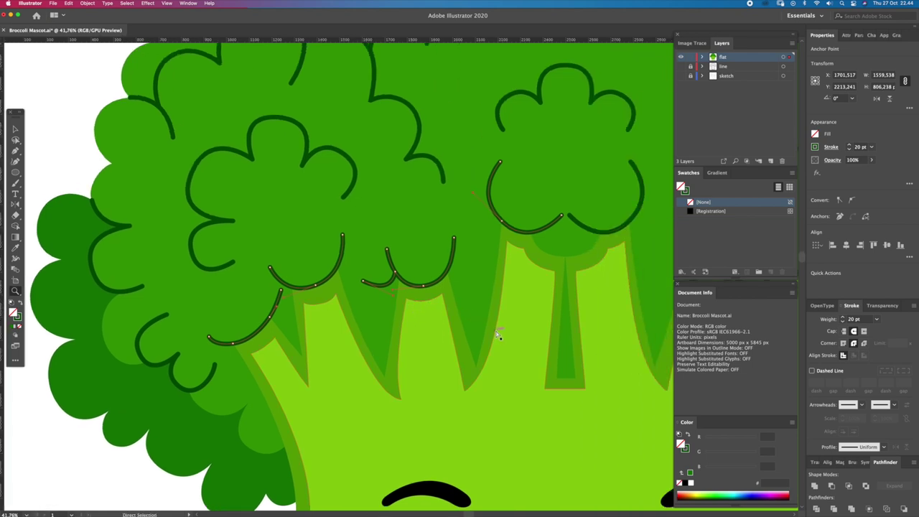
pyautogui.press('z')
pyautogui.moveTo(495, 285); pyautogui.dragTo(461, 281)
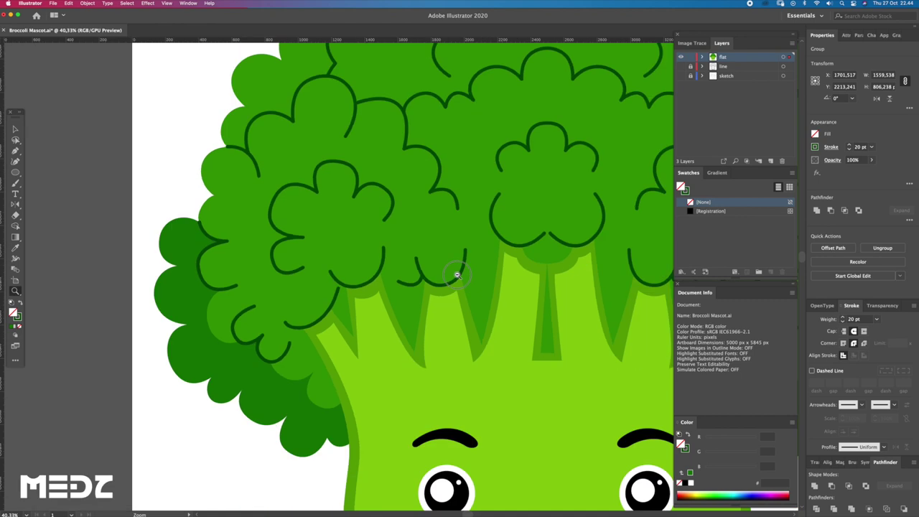
pyautogui.press('v')
pyautogui.hotkey('ctrl', 'shift', 'a')
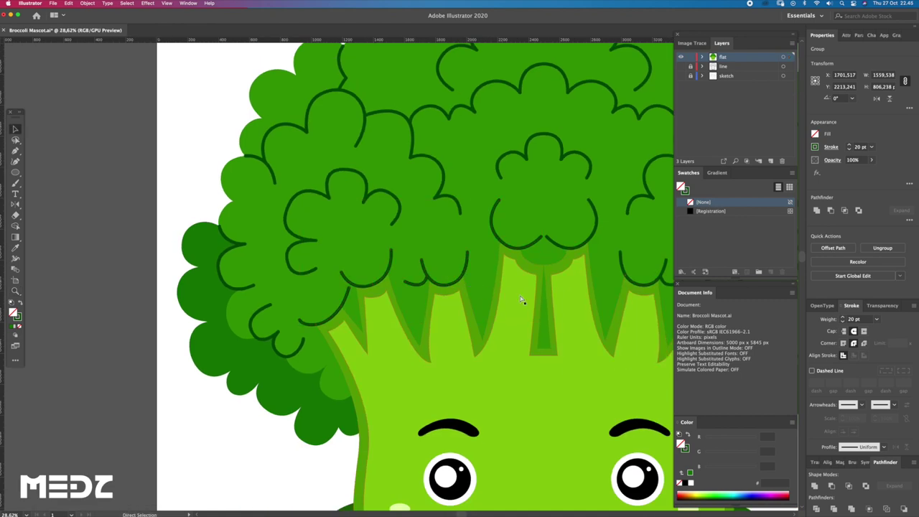
pyautogui.hscroll(5, 503, 280)
pyautogui.press('q')
pyautogui.moveTo(425, 254); pyautogui.dragTo(492, 267)
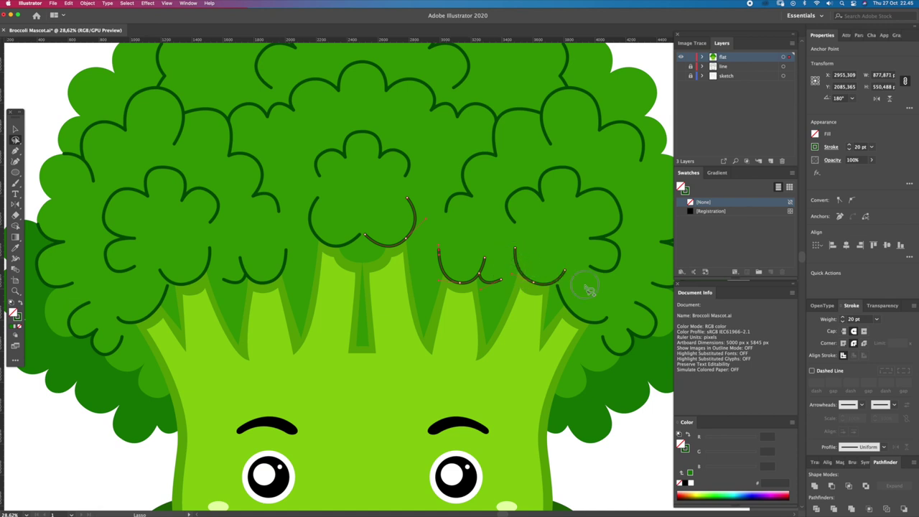
pyautogui.moveTo(592, 289)
pyautogui.mouseDown()
pyautogui.moveTo(585, 312)
pyautogui.moveTo(628, 325)
pyautogui.mouseUp()
pyautogui.moveTo(564, 286); pyautogui.dragTo(591, 302)
pyautogui.press('super+g')
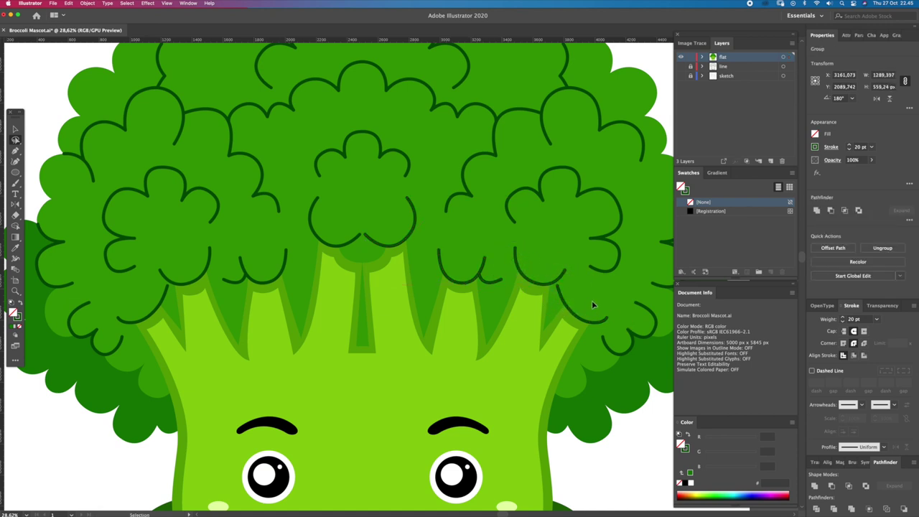
# Deselect everything and sample dark green 127a01 from the crown as the fill.
pyautogui.press('super+a')
pyautogui.press('z')
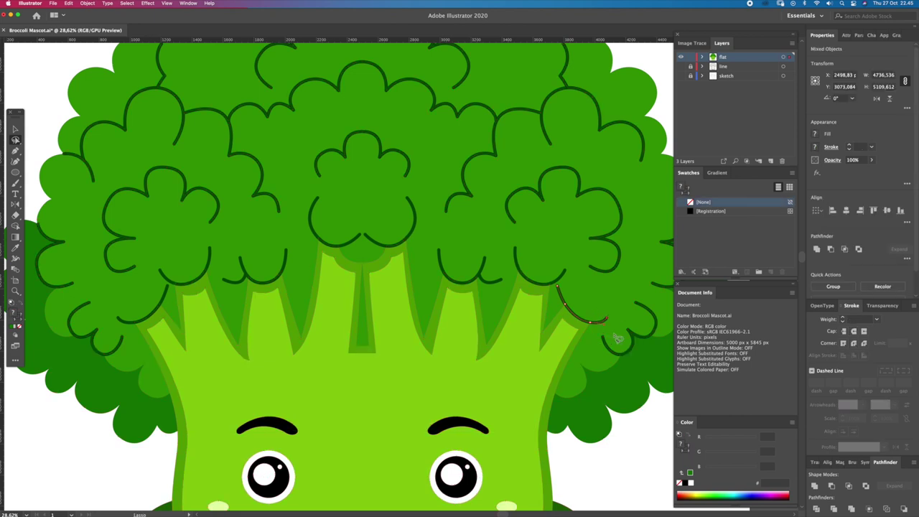
pyautogui.keyDown('super'); pyautogui.click(610, 320); pyautogui.keyUp('super')
pyautogui.scroll(-2, 610, 320)
pyautogui.press('a')
pyautogui.keyDown('shift'); pyautogui.click(602, 350); pyautogui.keyUp('shift')
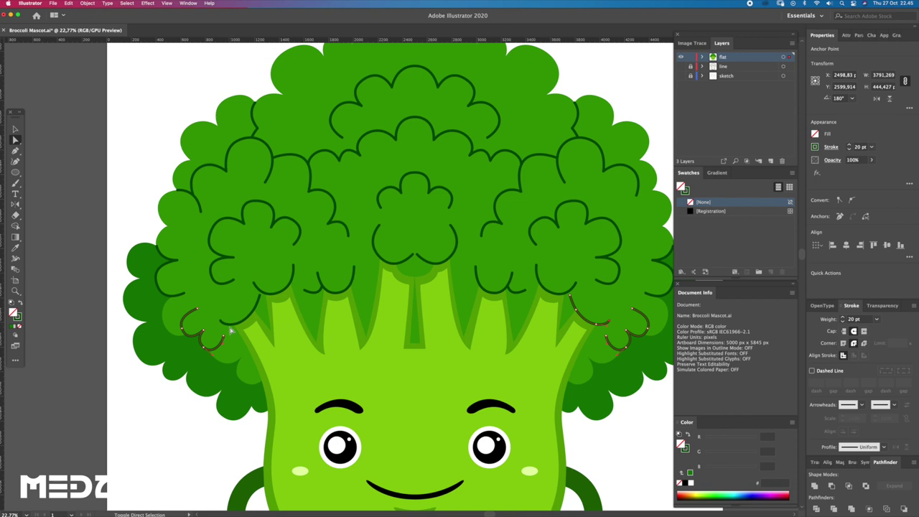
pyautogui.press('shift+super+a')
pyautogui.scroll(2, 232, 362)
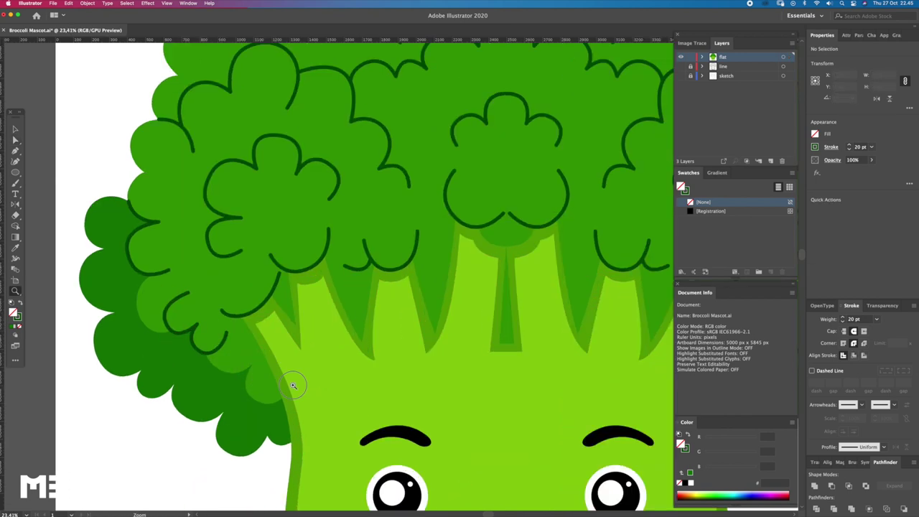
pyautogui.scroll(2, 231, 361)
pyautogui.press('i')
pyautogui.click(241, 392)
# Pen-draw the shadow's scalloped top edge, curving along the first floret undersides.
pyautogui.press('p')
pyautogui.click(194, 357)
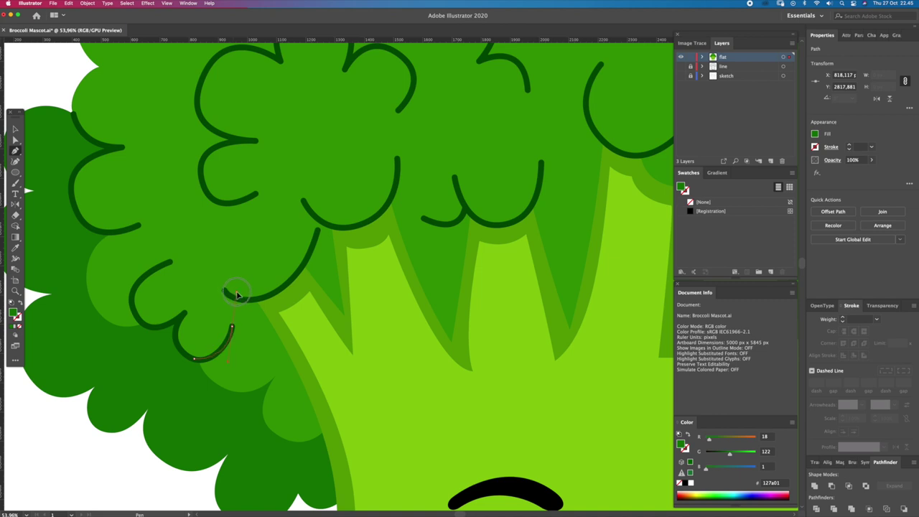
pyautogui.moveTo(232, 296); pyautogui.dragTo(230, 253)
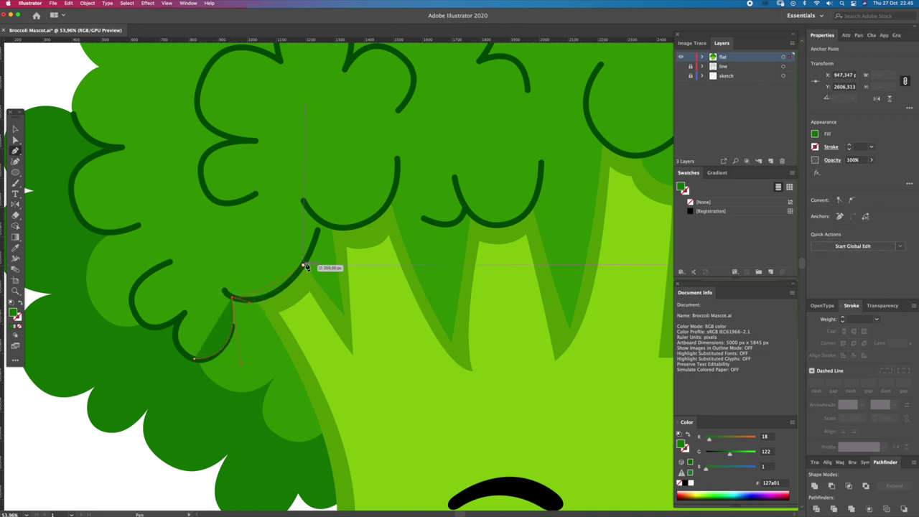
pyautogui.click(321, 228)
pyautogui.click(391, 203)
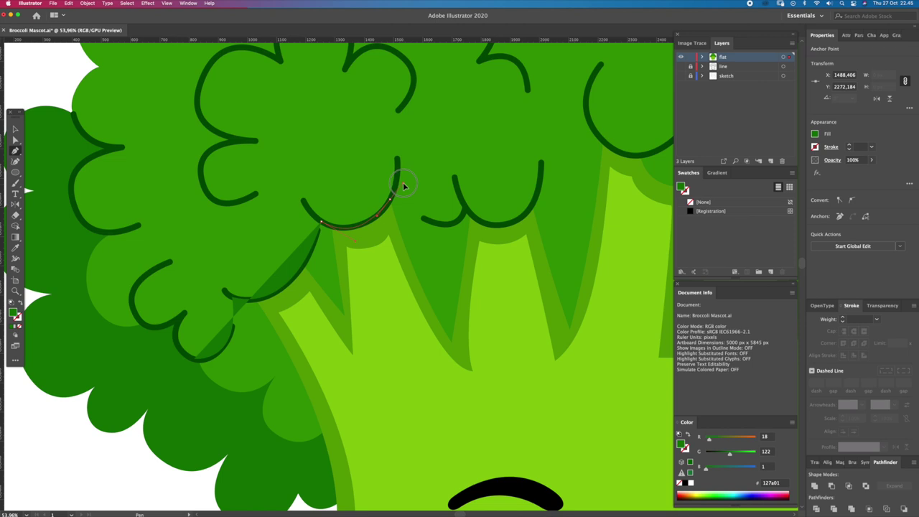
pyautogui.moveTo(391, 202); pyautogui.dragTo(419, 227)
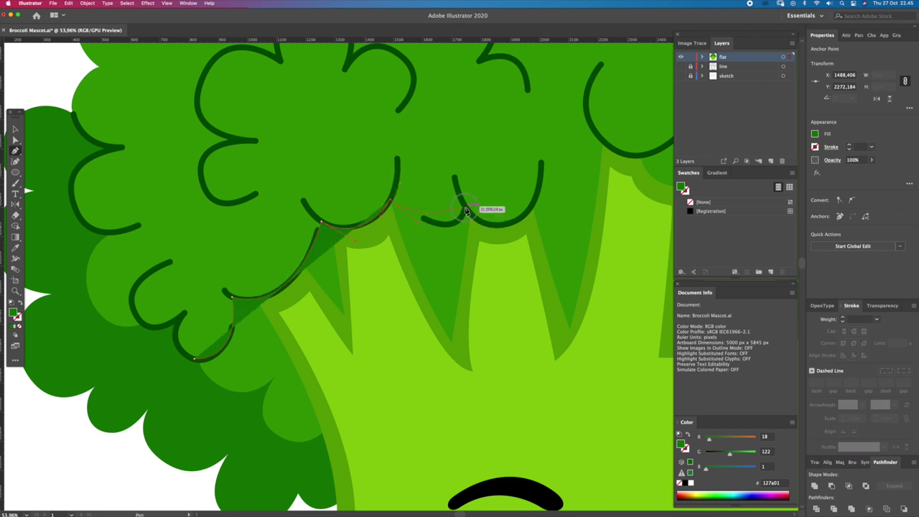
pyautogui.moveTo(468, 182); pyautogui.dragTo(463, 176)
pyautogui.press('super+minus')
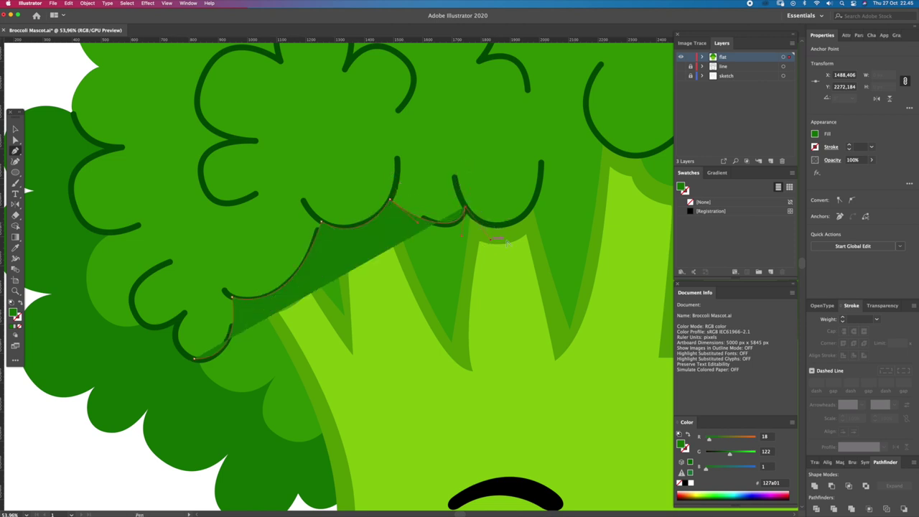
pyautogui.press('super+equal')
# Continue the curved shadow edge under the remaining florets and extend it down to the stem.
pyautogui.moveTo(374, 249); pyautogui.dragTo(386, 226)
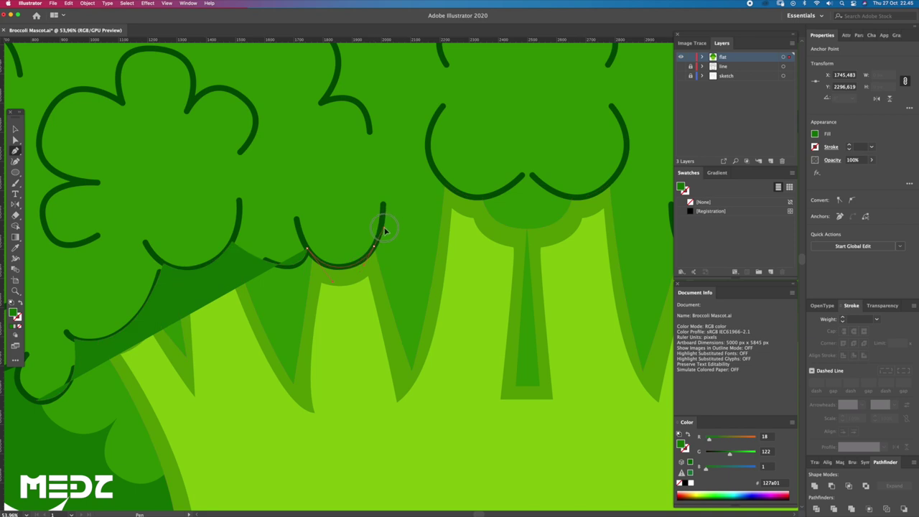
pyautogui.moveTo(451, 208)
pyautogui.mouseDown()
pyautogui.moveTo(404, 243)
pyautogui.moveTo(403, 187)
pyautogui.moveTo(353, 197)
pyautogui.moveTo(338, 191)
pyautogui.mouseUp()
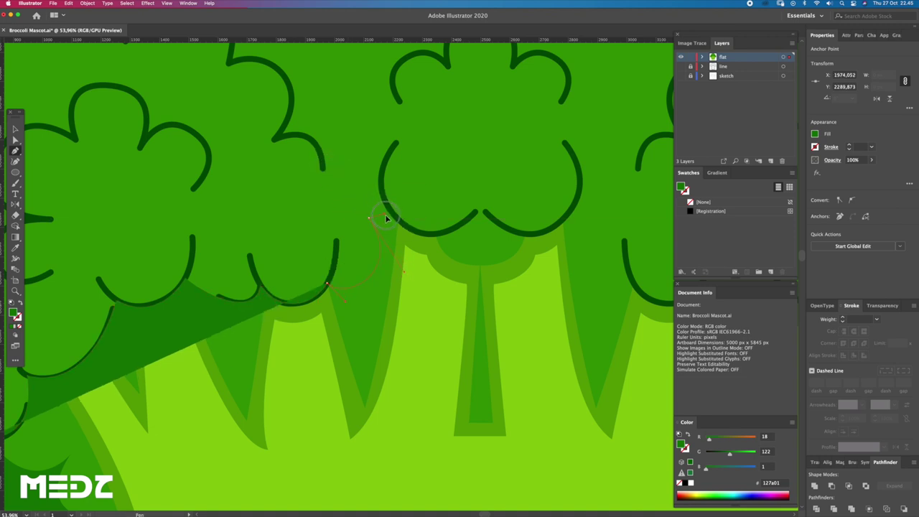
pyautogui.click(372, 220)
pyautogui.moveTo(391, 211); pyautogui.dragTo(400, 209)
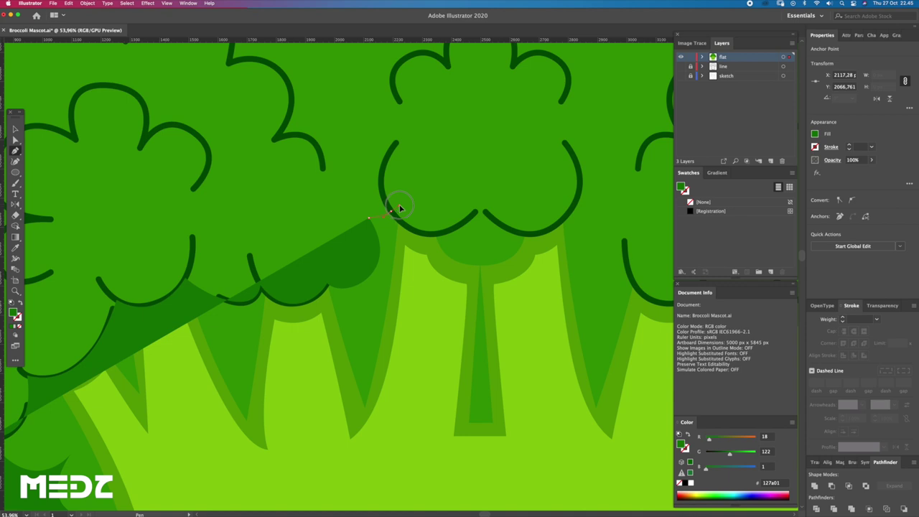
pyautogui.click(482, 212)
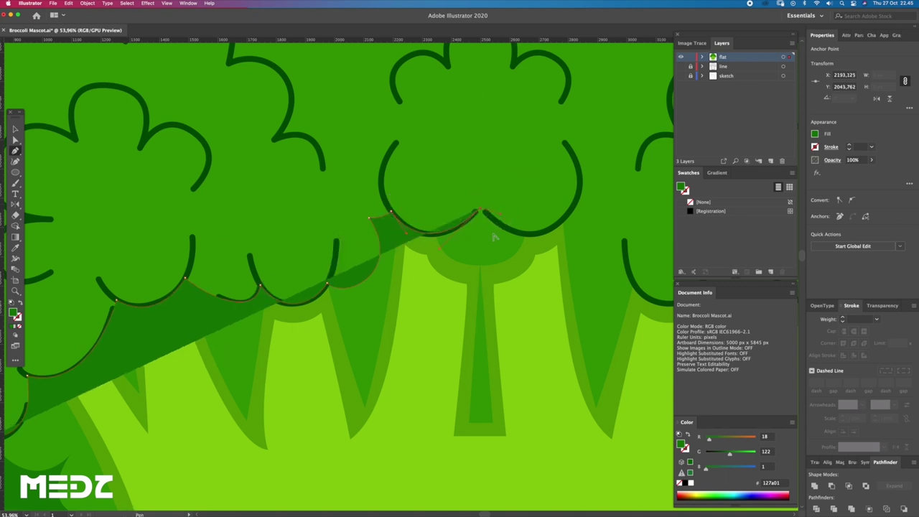
pyautogui.moveTo(446, 250); pyautogui.dragTo(352, 296)
pyautogui.scroll(3, 283, 341)
pyautogui.press('p')
pyautogui.moveTo(331, 409); pyautogui.dragTo(410, 410)
pyautogui.scroll(-3, 453, 407)
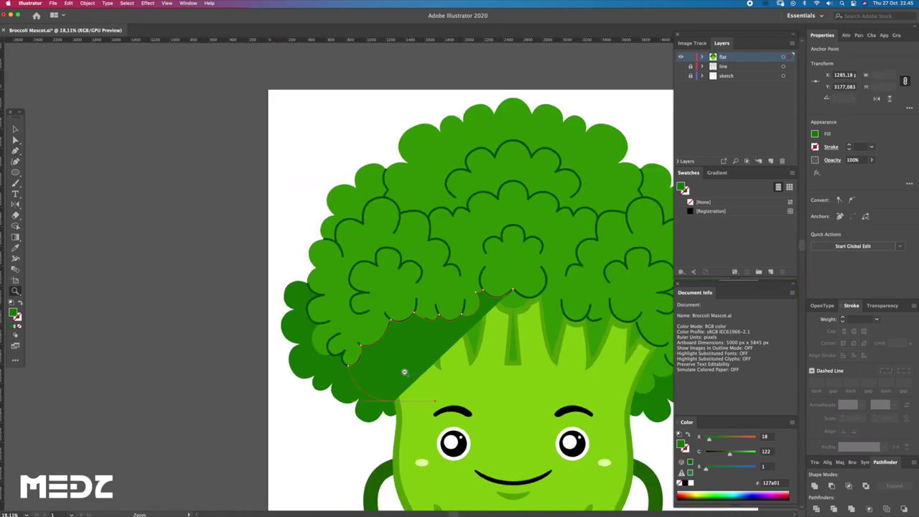
pyautogui.moveTo(566, 371); pyautogui.dragTo(413, 344)
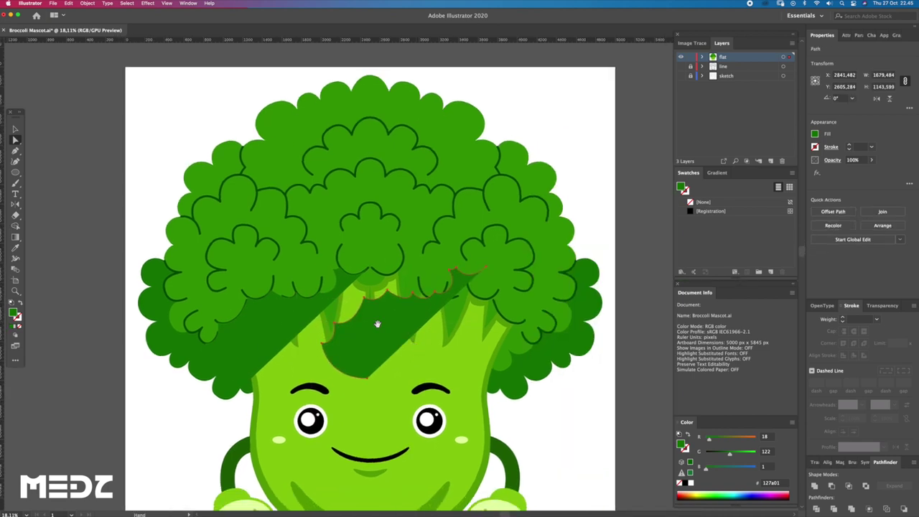
# Reflect a copy of the shadow shape to the right side of the crown.
pyautogui.click(17, 206)
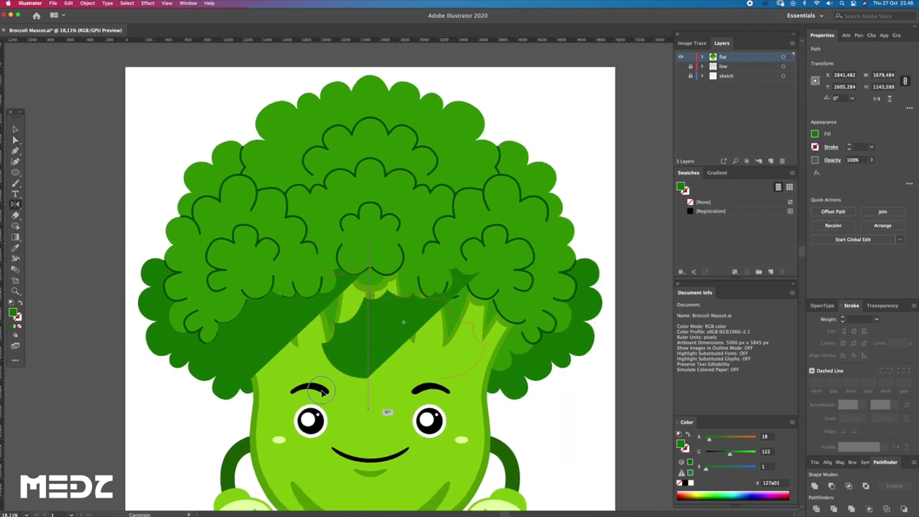
pyautogui.moveTo(322, 391); pyautogui.dragTo(381, 384)
pyautogui.press('a')
pyautogui.press('Tab')
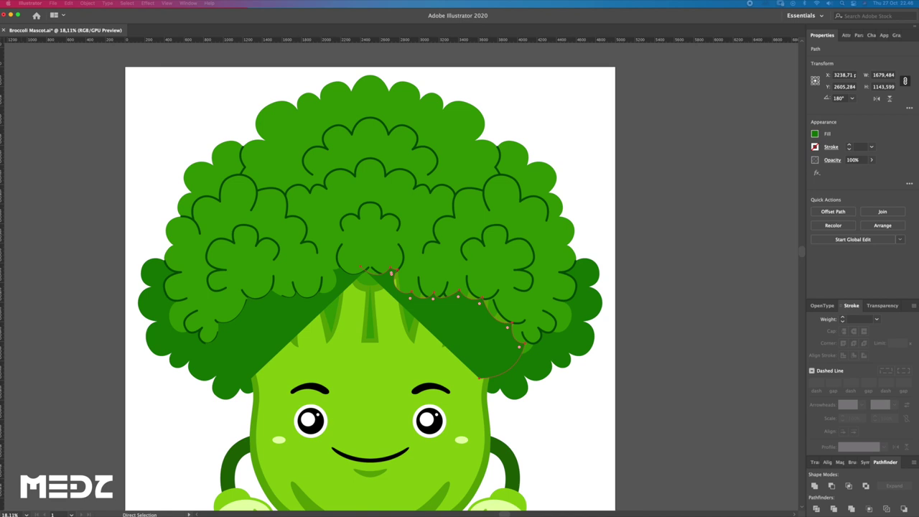
pyautogui.press('Tab')
pyautogui.press('z')
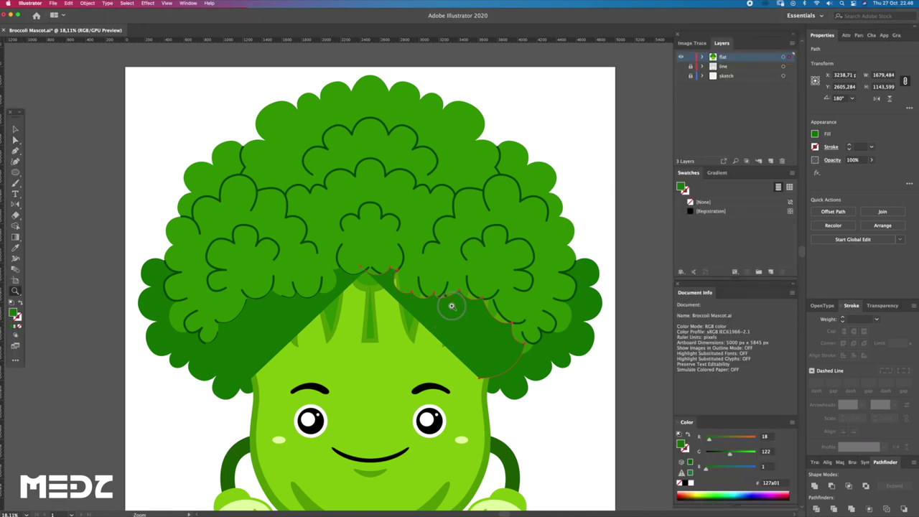
pyautogui.click(491, 322)
pyautogui.press('Tab')
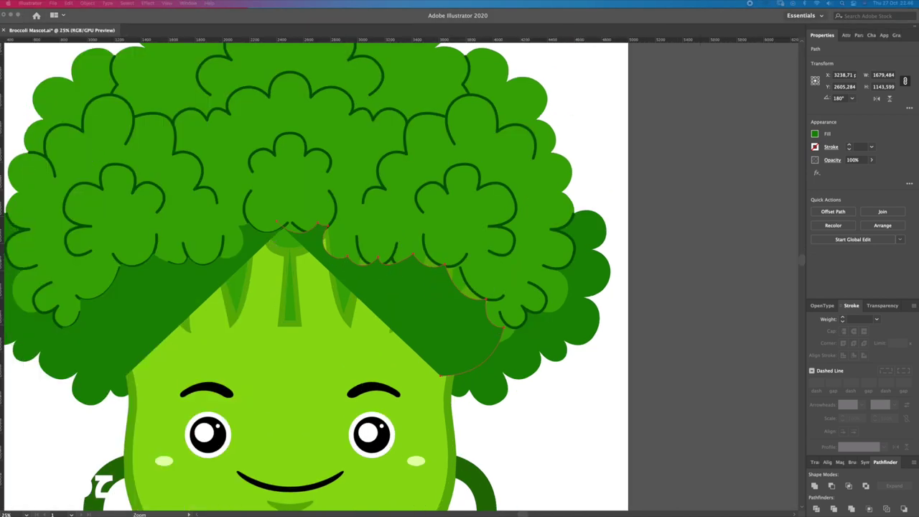
pyautogui.press('Tab')
pyautogui.moveTo(318, 244)
pyautogui.mouseDown()
pyautogui.moveTo(330, 271)
pyautogui.moveTo(357, 268)
pyautogui.mouseUp()
# Lasso-select and fix the shadow anchors at the central notch between the crown lobes.
pyautogui.press('a')
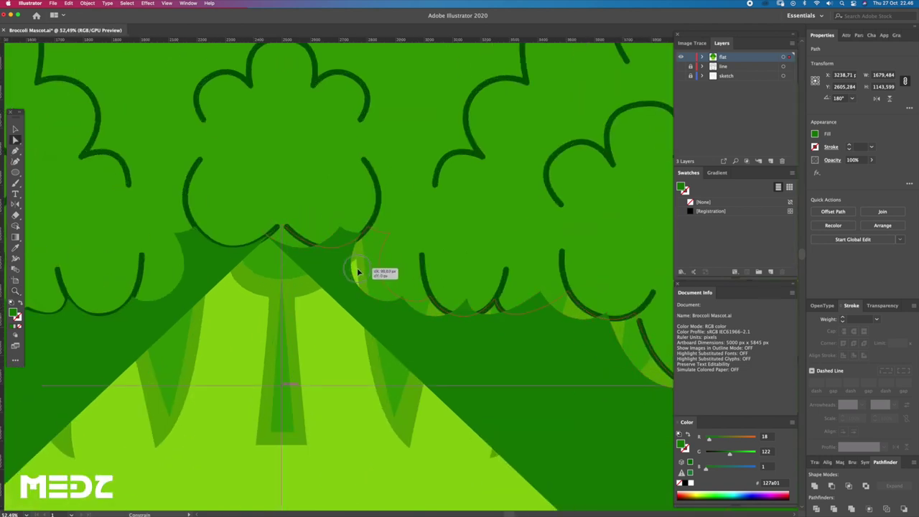
pyautogui.moveTo(278, 227); pyautogui.dragTo(324, 246)
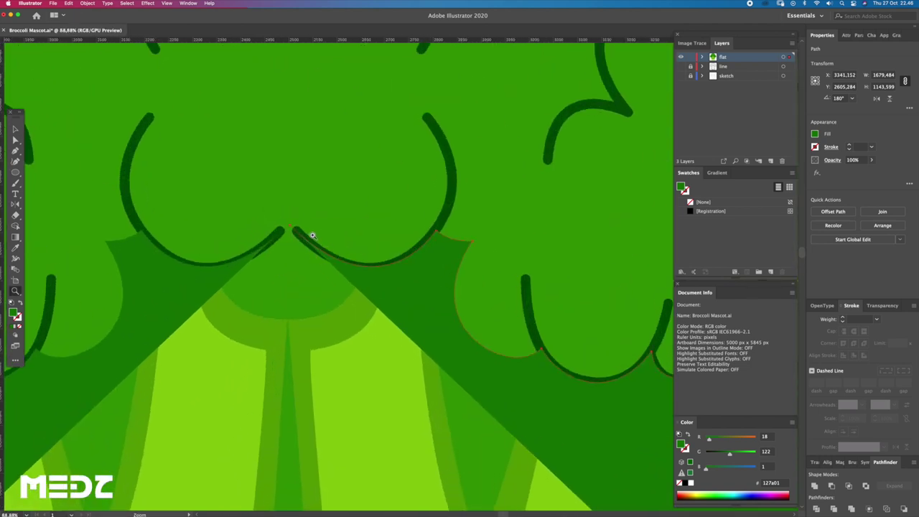
pyautogui.press('Tab')
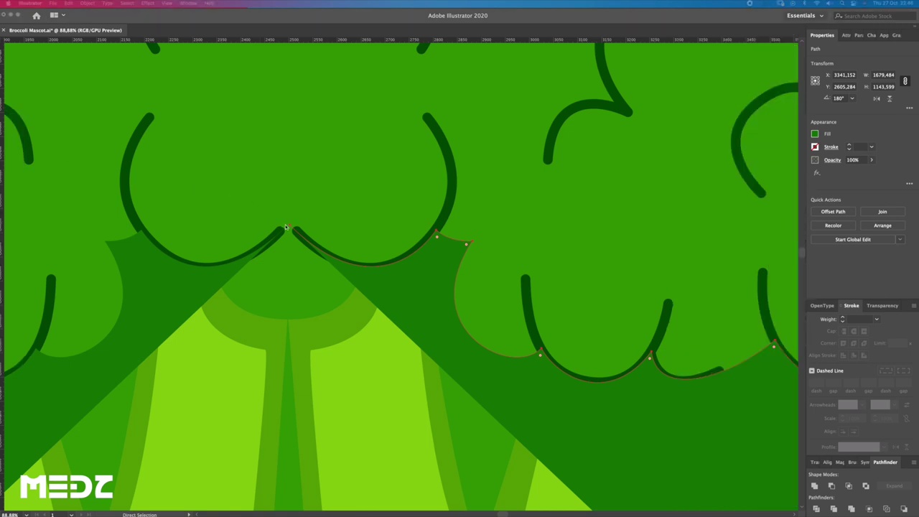
pyautogui.press('Tab')
pyautogui.press('q')
pyautogui.moveTo(295, 228); pyautogui.dragTo(326, 253)
pyautogui.moveTo(451, 330)
pyautogui.mouseDown()
pyautogui.moveTo(395, 295)
pyautogui.moveTo(374, 292)
pyautogui.moveTo(373, 301)
pyautogui.mouseUp()
pyautogui.press('a')
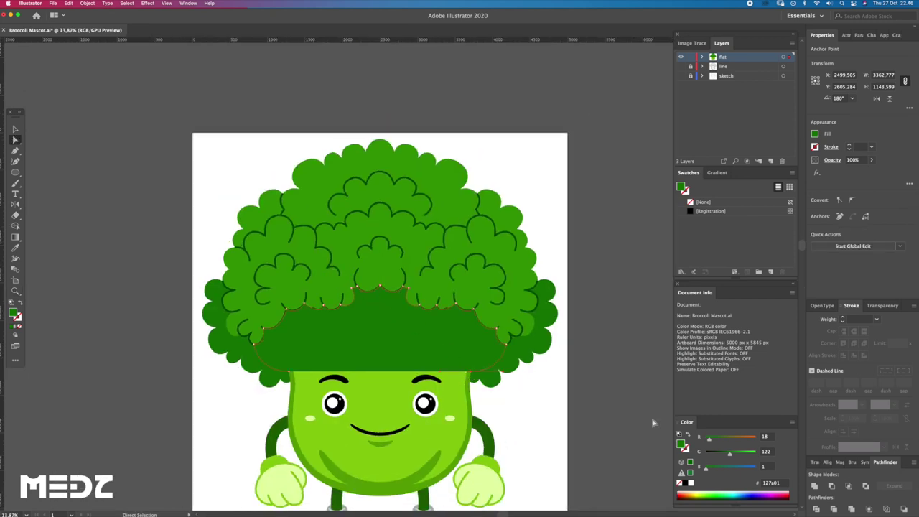
# Send the dark shadow band backward behind the stem and crown.
pyautogui.click(814, 486)
pyautogui.scroll(2, 444, 311)
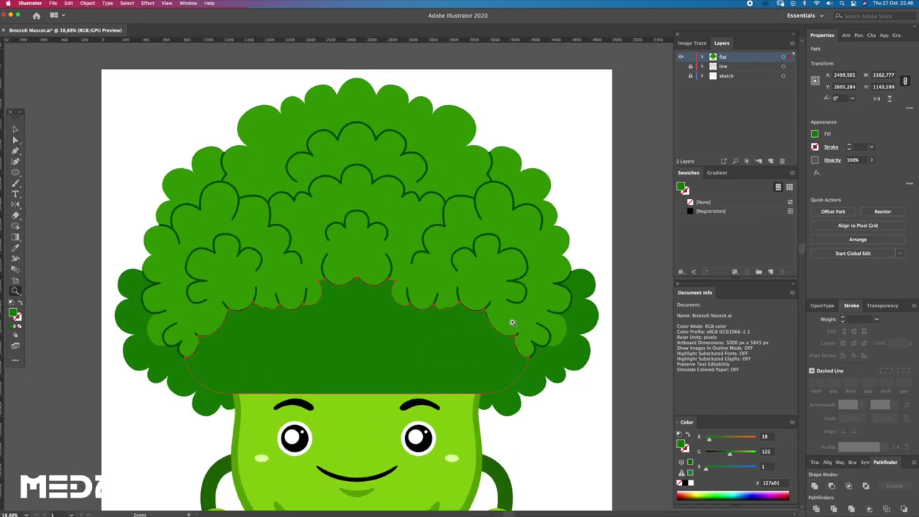
pyautogui.press('super+bracketleft')
pyautogui.press('super+shift+a')
pyautogui.click(88, 3)
pyautogui.click(107, 65)
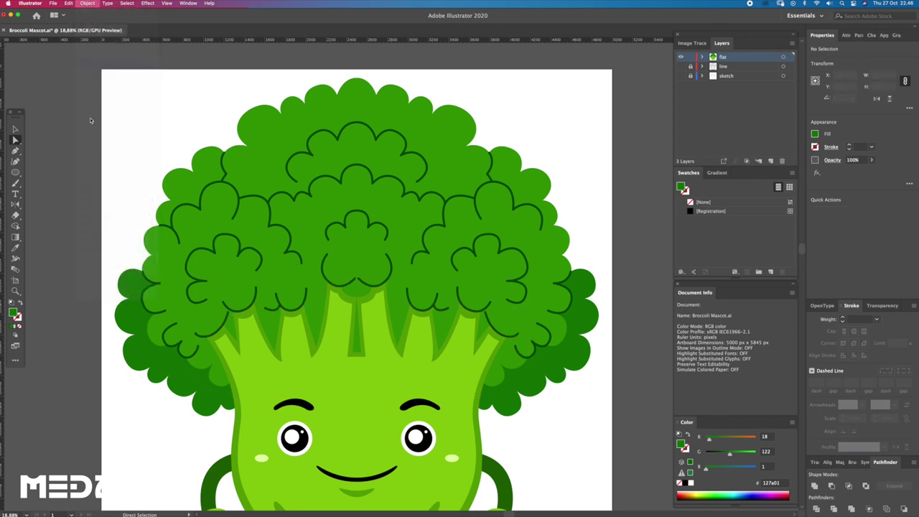
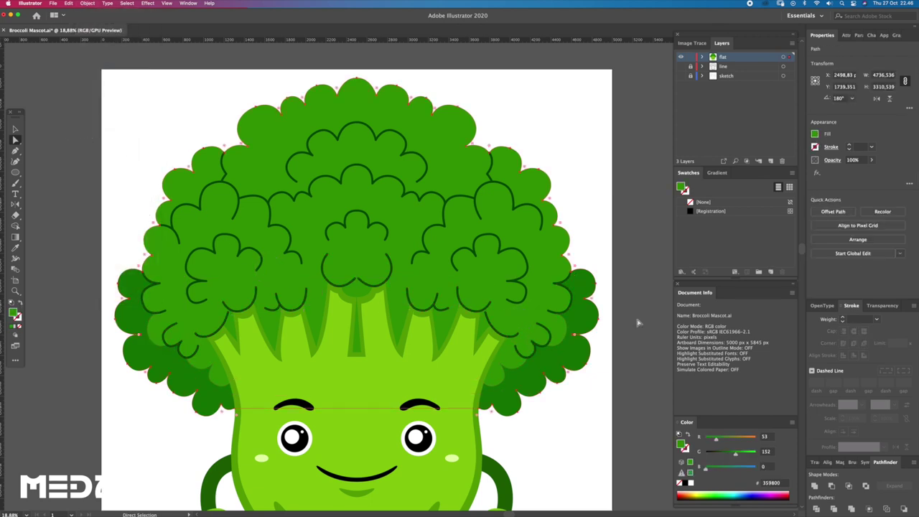
# Hide path edges and inspect the stalk and head outlines at different zoom levels.
pyautogui.press('super+h')
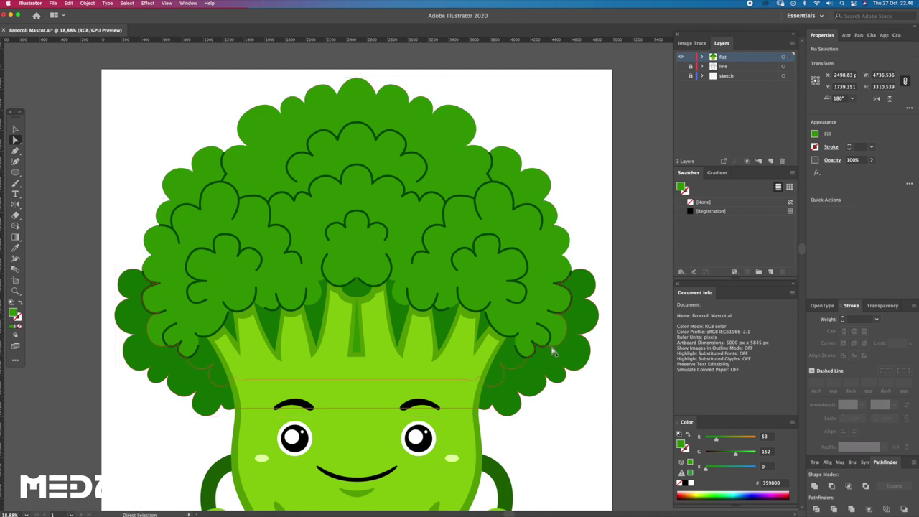
pyautogui.press('z')
pyautogui.moveTo(551, 352); pyautogui.dragTo(462, 329)
pyautogui.moveTo(441, 370); pyautogui.dragTo(467, 323)
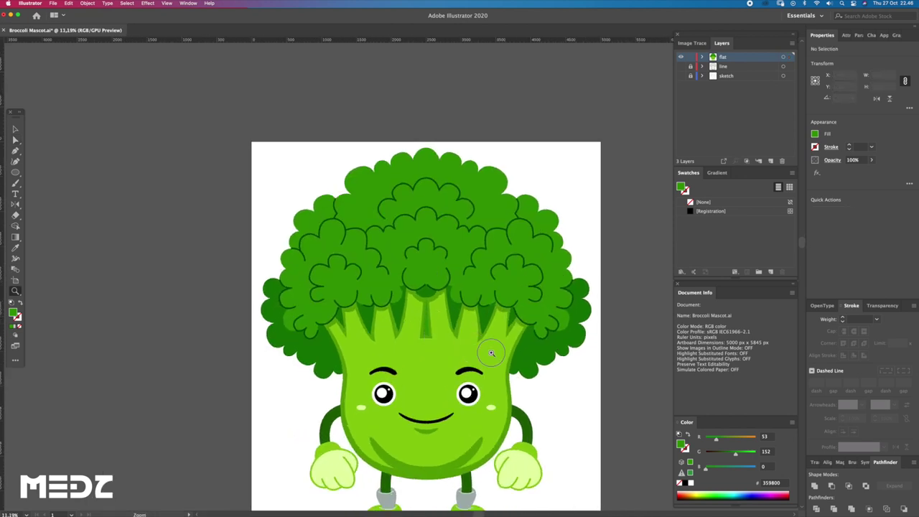
pyautogui.keyDown('super'); pyautogui.click(426, 335); pyautogui.keyUp('super')
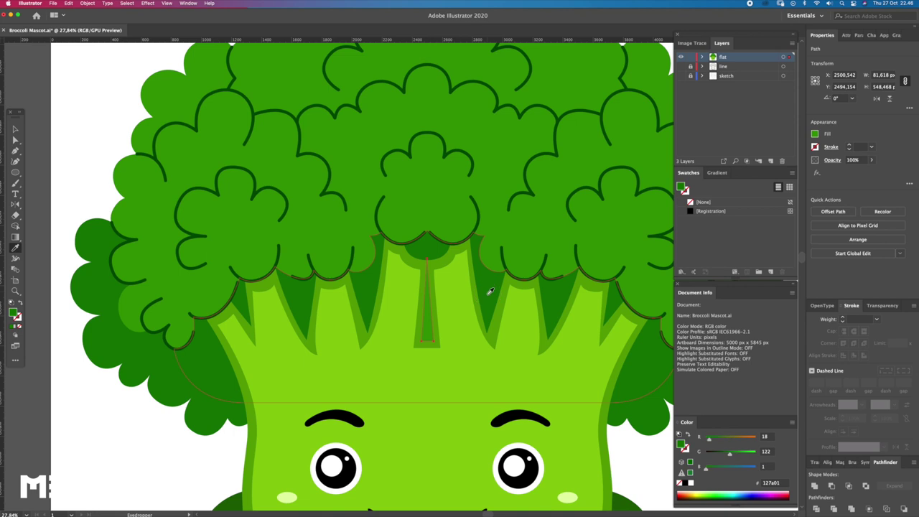
pyautogui.moveTo(495, 294); pyautogui.dragTo(405, 288)
pyautogui.press('a')
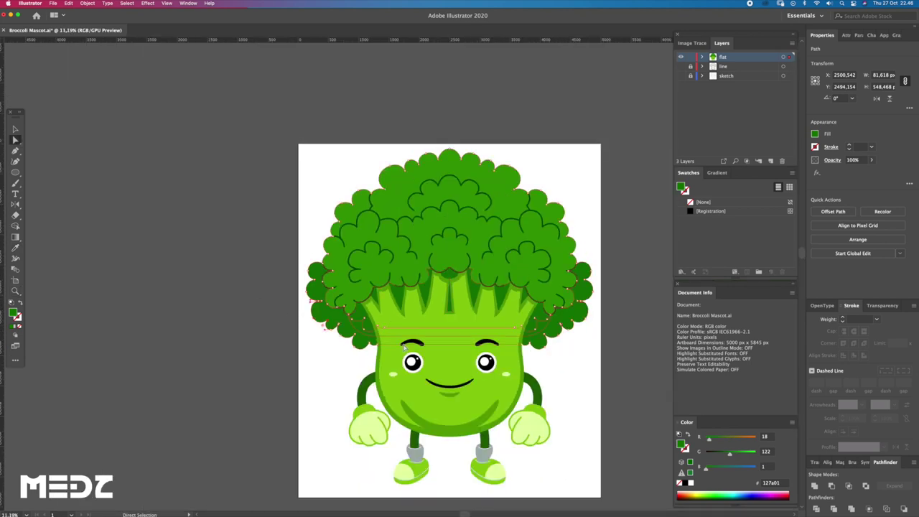
pyautogui.click(452, 340)
pyautogui.moveTo(408, 328); pyautogui.dragTo(350, 379)
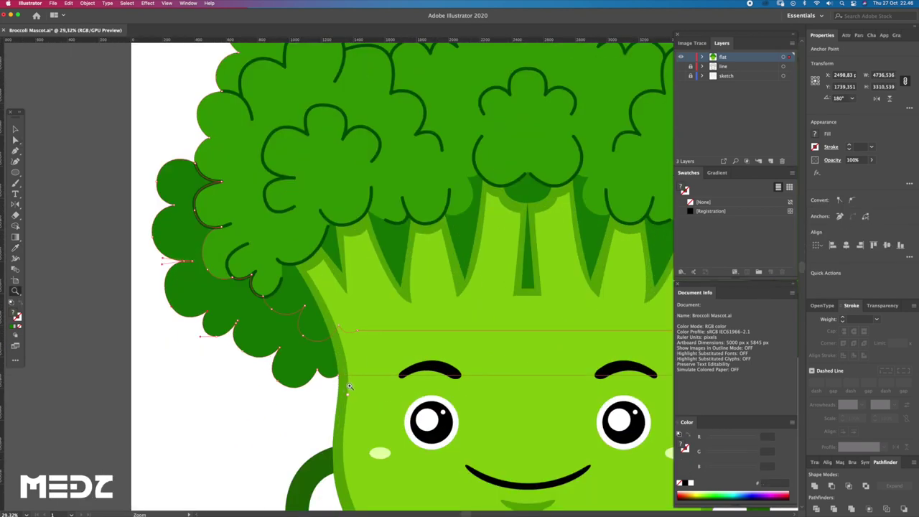
pyautogui.click(352, 375)
pyautogui.press('z')
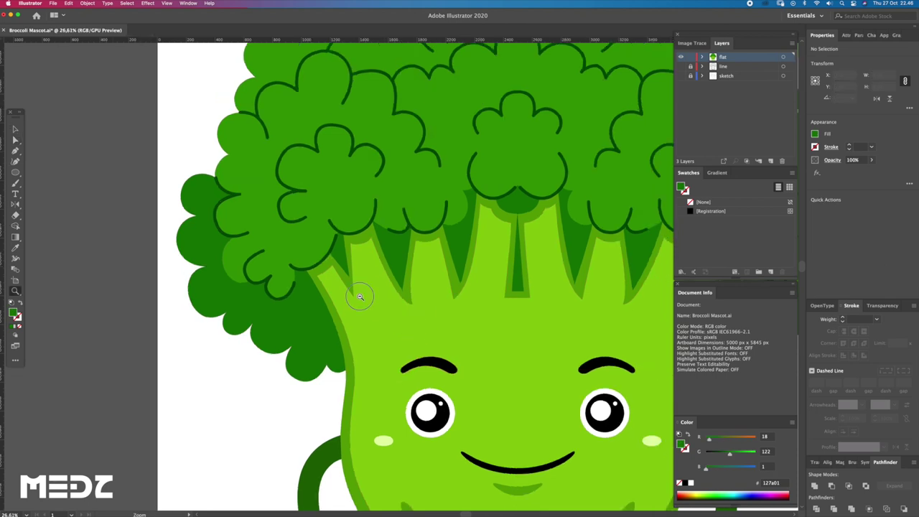
pyautogui.moveTo(392, 378); pyautogui.dragTo(436, 278)
pyautogui.scroll(2, 436, 278)
# Select the thin 20 pt outlines of the right and middle florets.
pyautogui.press('q')
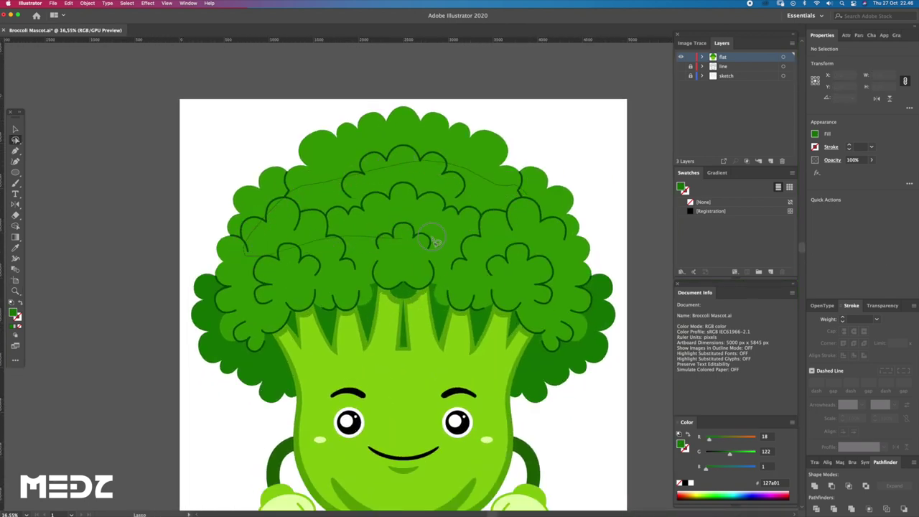
pyautogui.moveTo(514, 223); pyautogui.dragTo(650, 246)
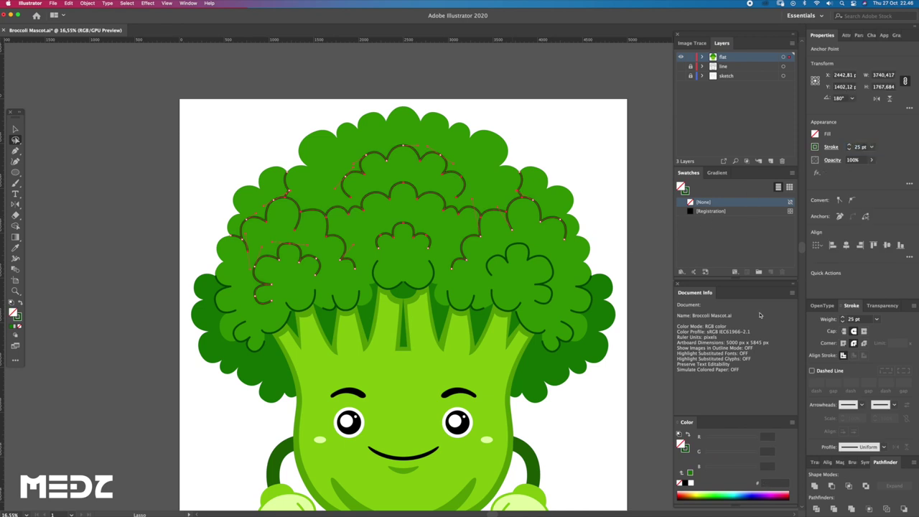
pyautogui.press('a')
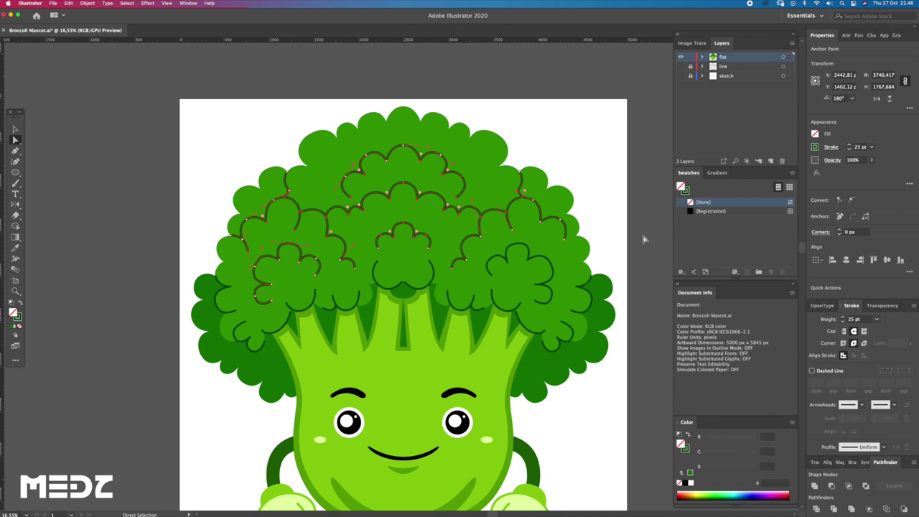
pyautogui.click(534, 263)
pyautogui.click(499, 294)
pyautogui.keyDown('shift'); pyautogui.click(493, 301); pyautogui.keyUp('shift')
pyautogui.press('z')
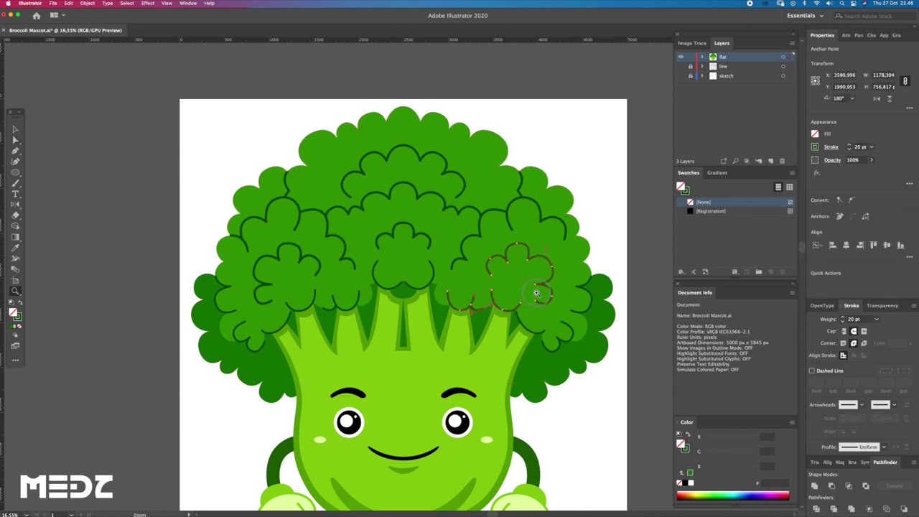
pyautogui.click(537, 294)
pyautogui.press('a')
pyautogui.keyDown('shift'); pyautogui.click(601, 323); pyautogui.keyUp('shift')
pyautogui.keyDown('shift'); pyautogui.click(405, 296); pyautogui.keyUp('shift')
pyautogui.keyDown('shift'); pyautogui.click(399, 276); pyautogui.keyUp('shift')
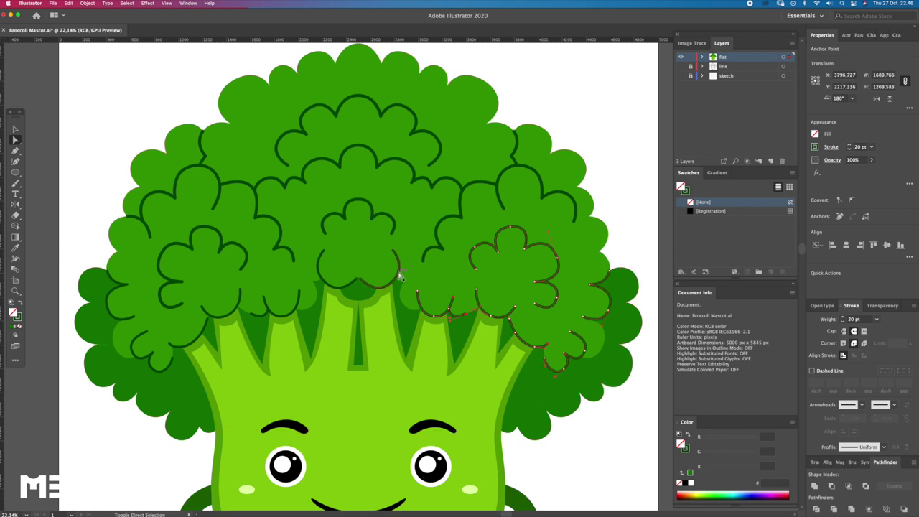
# Add the left florets' thin outlines, then eyedrop the 25 pt stroke onto them all.
pyautogui.press('z')
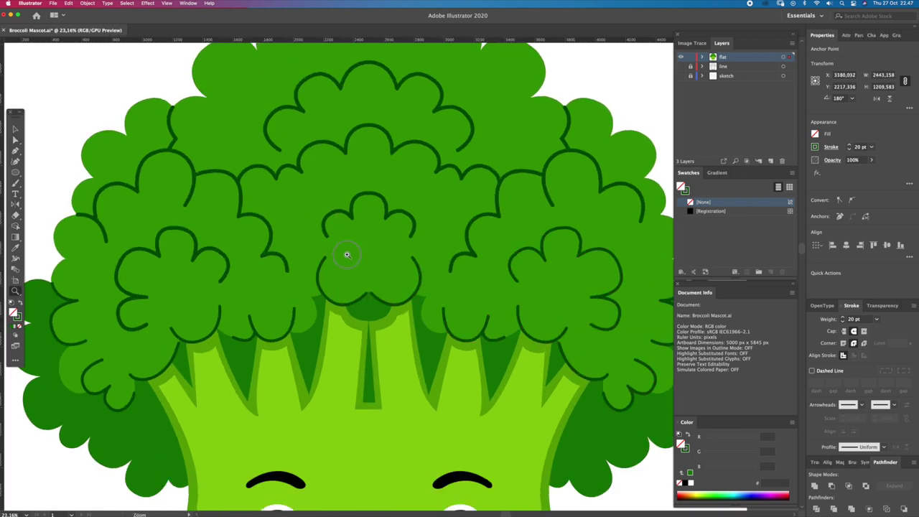
pyautogui.click(320, 230)
pyautogui.moveTo(297, 283); pyautogui.dragTo(369, 252)
pyautogui.press('a')
pyautogui.click(382, 271)
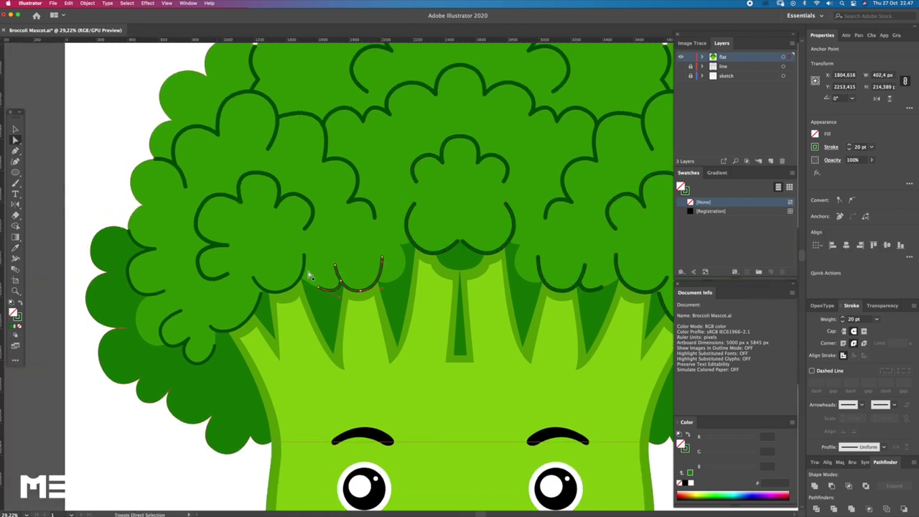
pyautogui.keyDown('shift'); pyautogui.click(261, 304); pyautogui.keyUp('shift')
pyautogui.keyDown('shift'); pyautogui.click(203, 346); pyautogui.keyUp('shift')
pyautogui.keyDown('shift'); pyautogui.click(163, 295); pyautogui.keyUp('shift')
pyautogui.keyDown('shift'); pyautogui.click(219, 279); pyautogui.keyUp('shift')
pyautogui.press('i')
pyautogui.click(224, 277)
# Recentre the view, check the crown and floret outlines, then deselect.
pyautogui.scroll(-5, 322, 259)
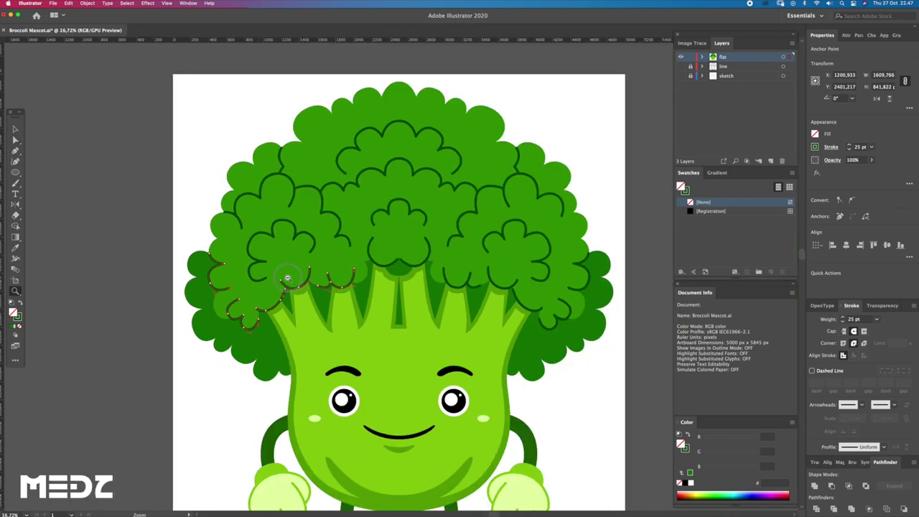
pyautogui.moveTo(322, 260); pyautogui.dragTo(328, 234)
pyautogui.press('a')
pyautogui.click(313, 241)
pyautogui.click(300, 224)
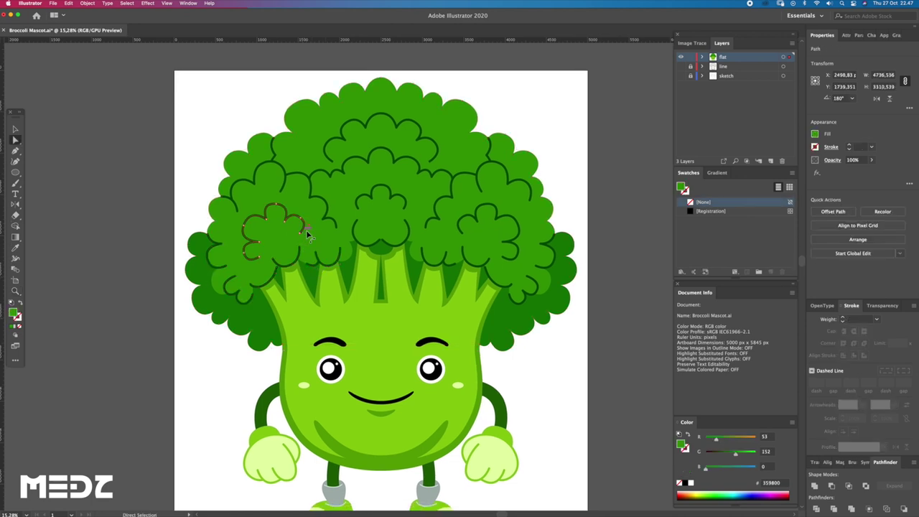
pyautogui.scroll(-2, 388, 241)
pyautogui.keyDown('super'); pyautogui.click(529, 207); pyautogui.keyUp('super')
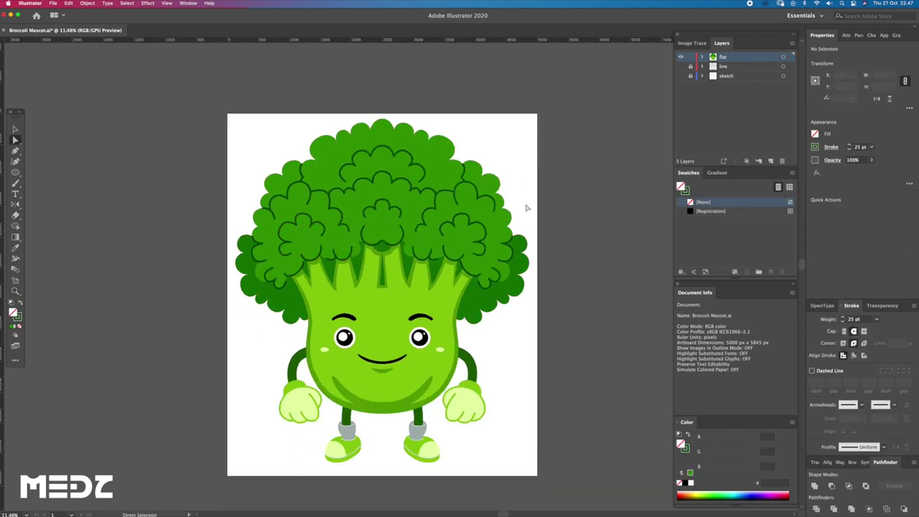
# Drag the right arc's end anchor onto the left arc's tip under the central floret.
pyautogui.moveTo(516, 205); pyautogui.dragTo(531, 225)
pyautogui.scroll(6, 532, 226)
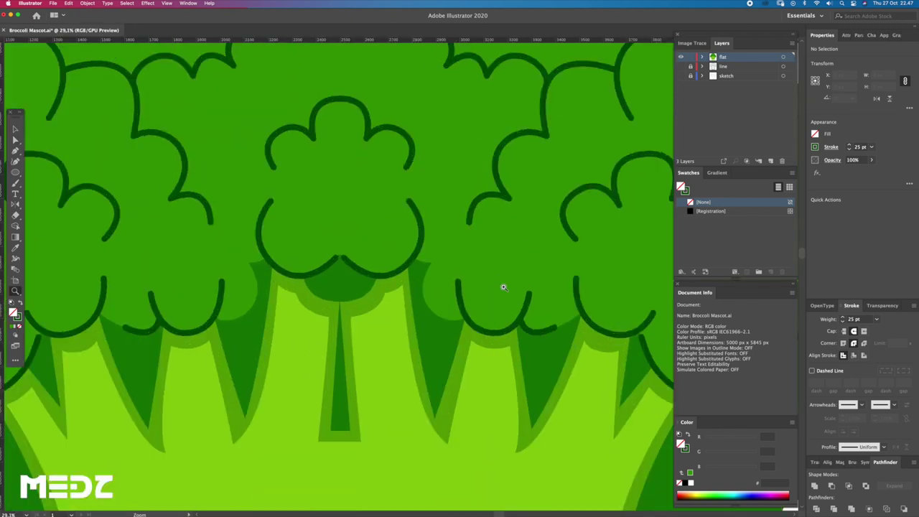
pyautogui.moveTo(310, 247); pyautogui.dragTo(331, 247)
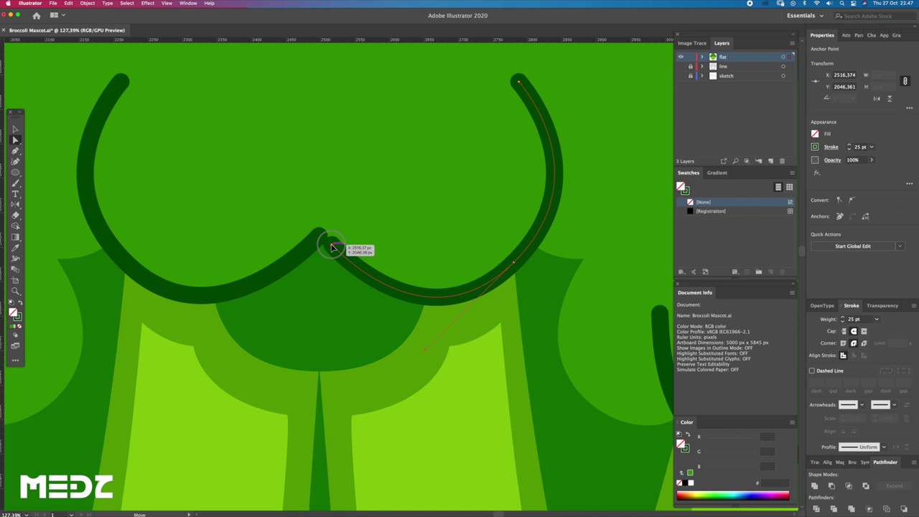
pyautogui.moveTo(330, 247); pyautogui.dragTo(322, 237)
pyautogui.scroll(-2, 323, 253)
pyautogui.scroll(-2, 323, 253)
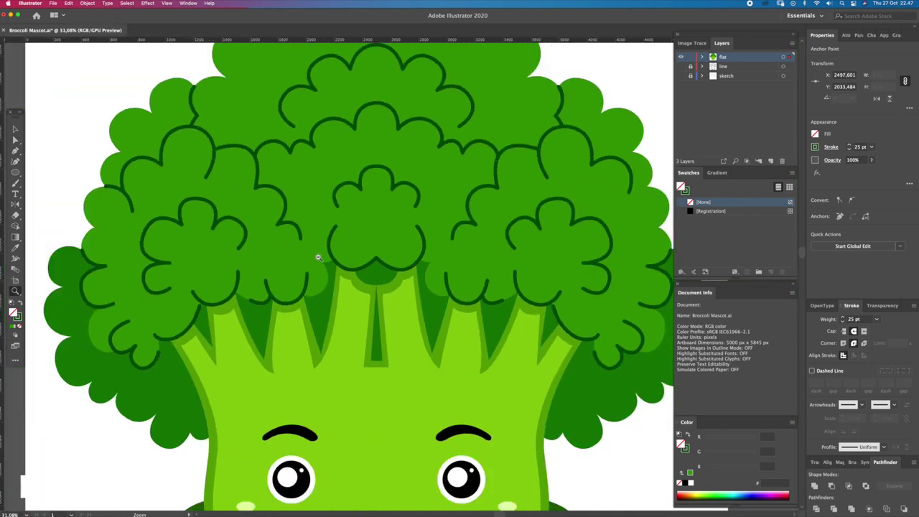
pyautogui.scroll(-2, 323, 253)
pyautogui.scroll(-1, 602, 183)
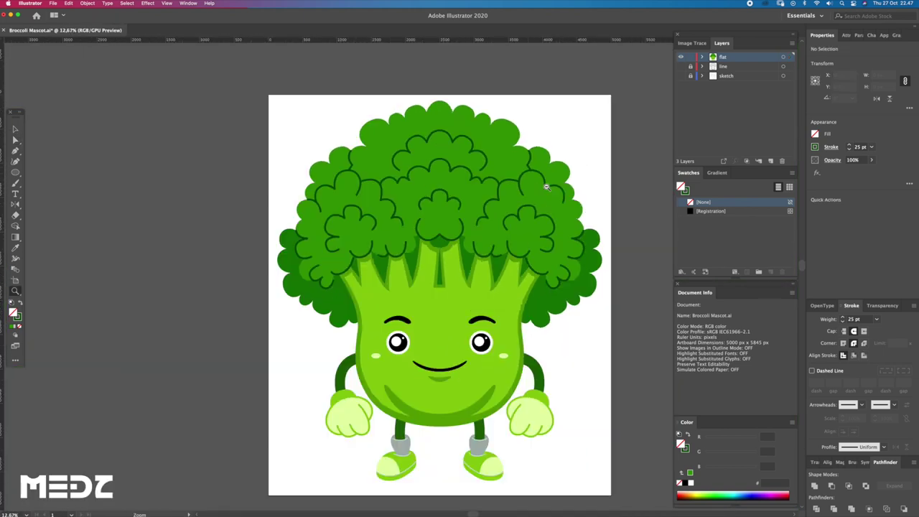
pyautogui.scroll(-1, 601, 208)
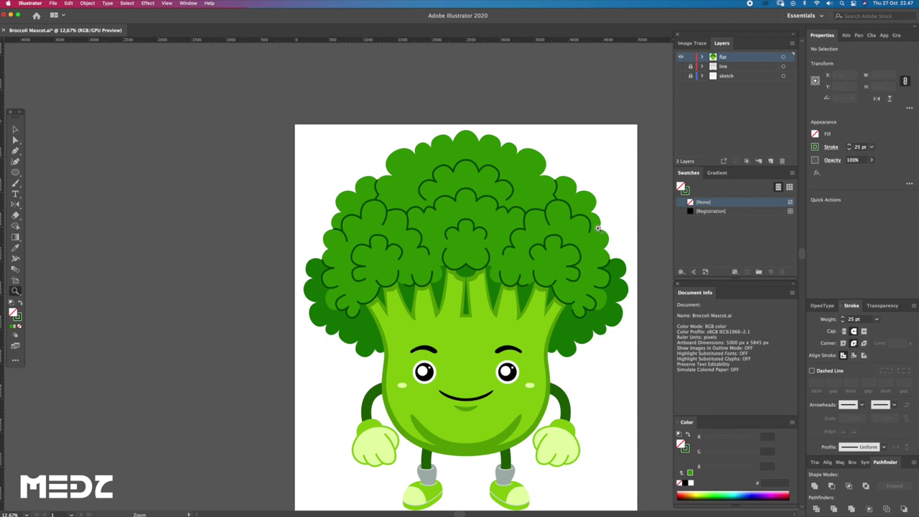
# Check the dark-green and crown shapes by selecting them, then zoom in on the crown's top.
pyautogui.press('q')
pyautogui.moveTo(564, 255); pyautogui.dragTo(546, 251)
pyautogui.press('a')
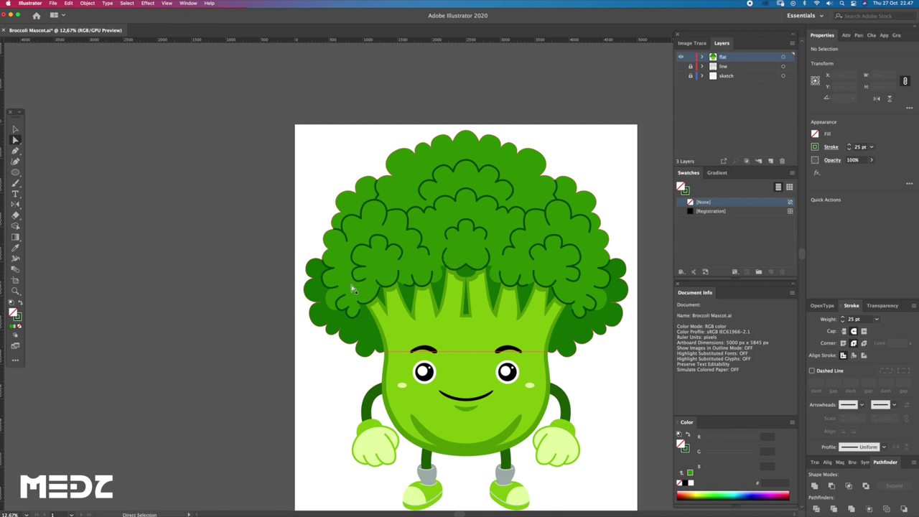
pyautogui.scroll(2, 353, 289)
pyautogui.hotkey('ctrl', 'a')
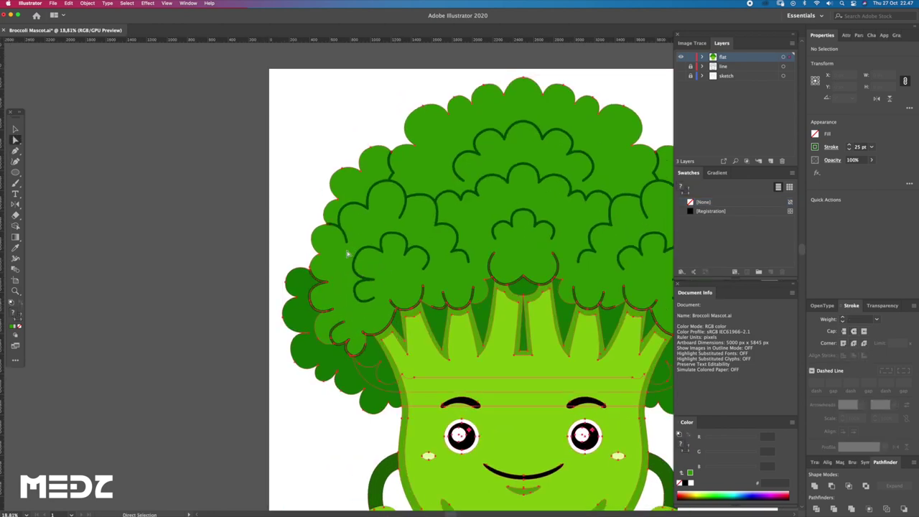
pyautogui.click(298, 287)
pyautogui.click(325, 257)
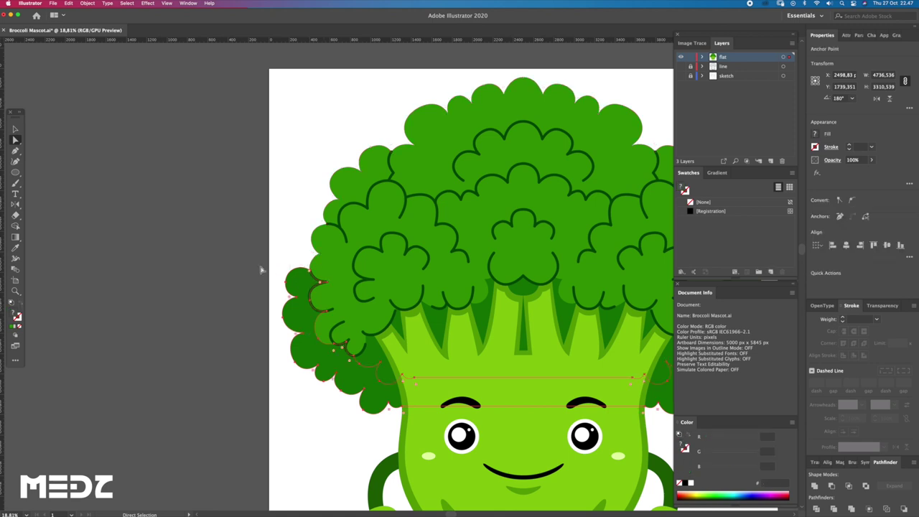
pyautogui.hotkey('ctrl', 'shift', 'a')
pyautogui.moveTo(418, 201); pyautogui.dragTo(368, 246)
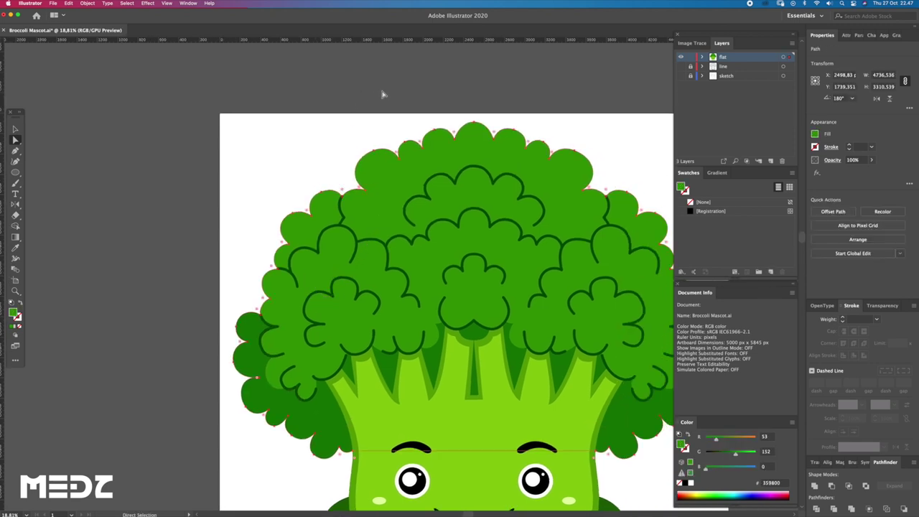
pyautogui.moveTo(452, 120); pyautogui.dragTo(508, 189)
pyautogui.scroll(1, 502, 180)
# Draw a first wavy pen path along the crown's top and reposition its anchors.
pyautogui.press('p')
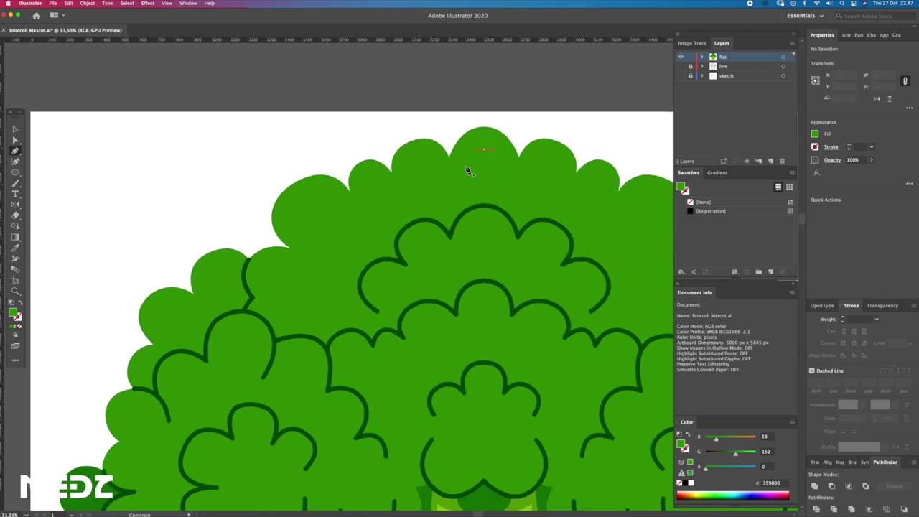
pyautogui.moveTo(457, 187); pyautogui.dragTo(453, 217)
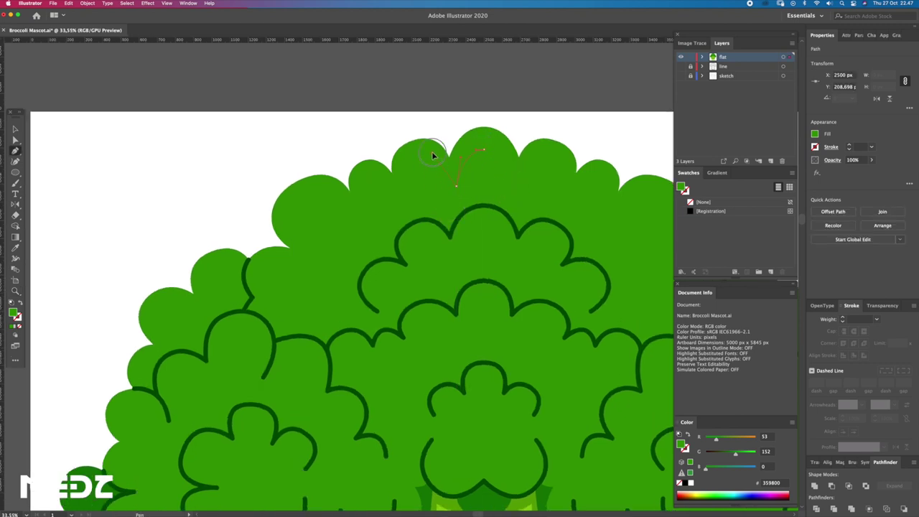
pyautogui.hscroll(-2, 424, 182)
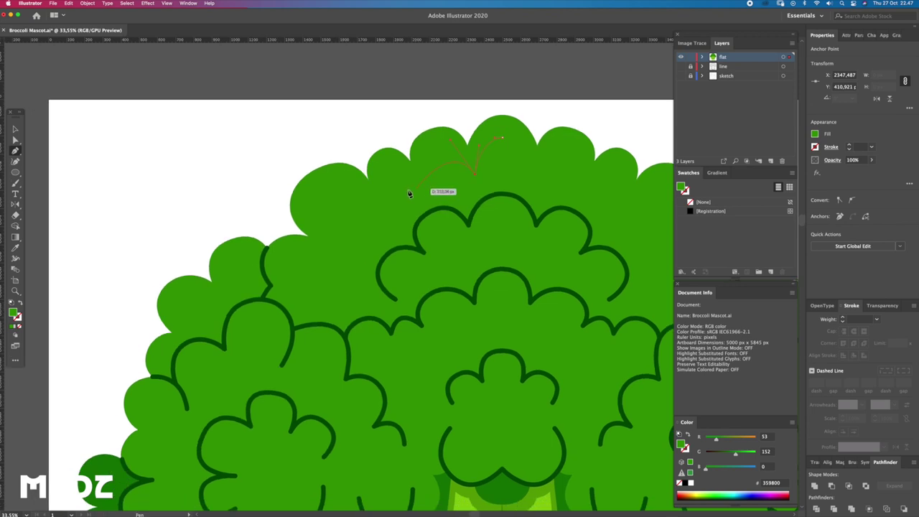
pyautogui.moveTo(426, 183)
pyautogui.mouseDown()
pyautogui.moveTo(426, 206)
pyautogui.moveTo(390, 232)
pyautogui.mouseUp()
pyautogui.moveTo(331, 242); pyautogui.dragTo(354, 274)
pyautogui.press('ctrl')
pyautogui.moveTo(334, 247); pyautogui.dragTo(311, 304)
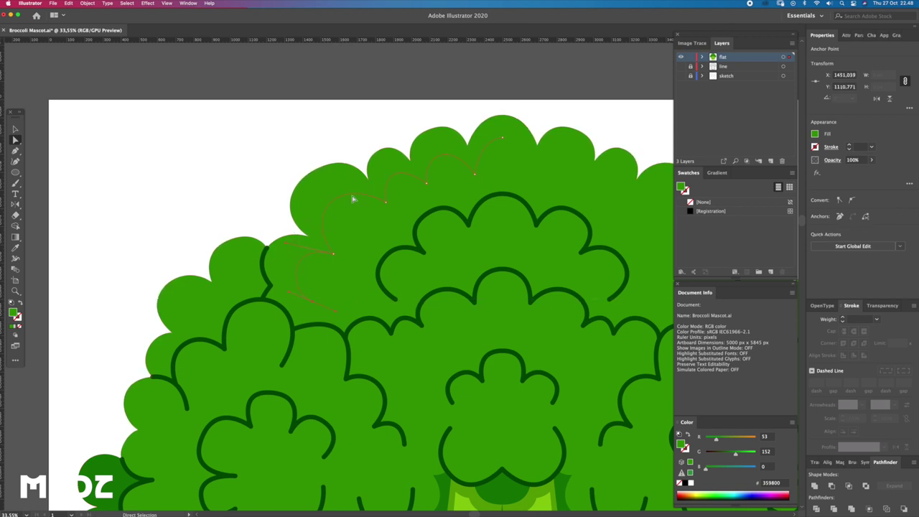
pyautogui.moveTo(388, 204); pyautogui.dragTo(338, 181)
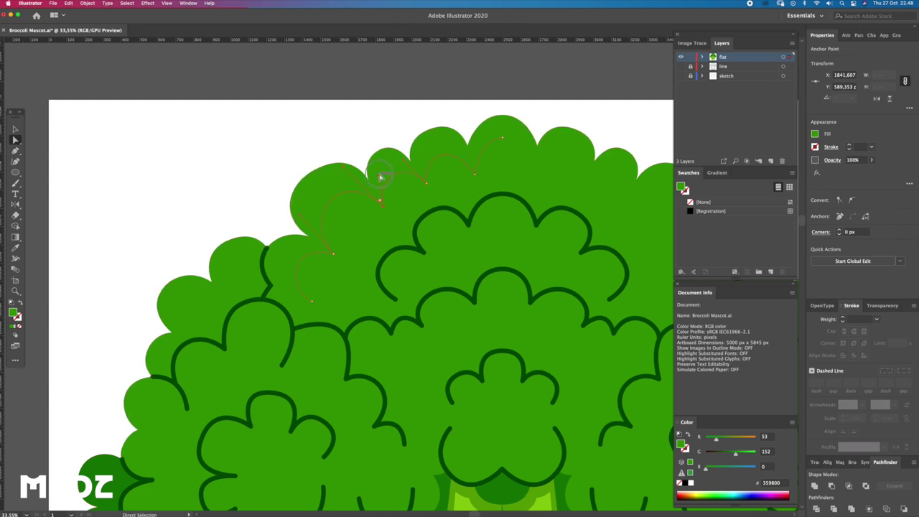
pyautogui.click(474, 175)
pyautogui.press('p')
pyautogui.press('super+z')
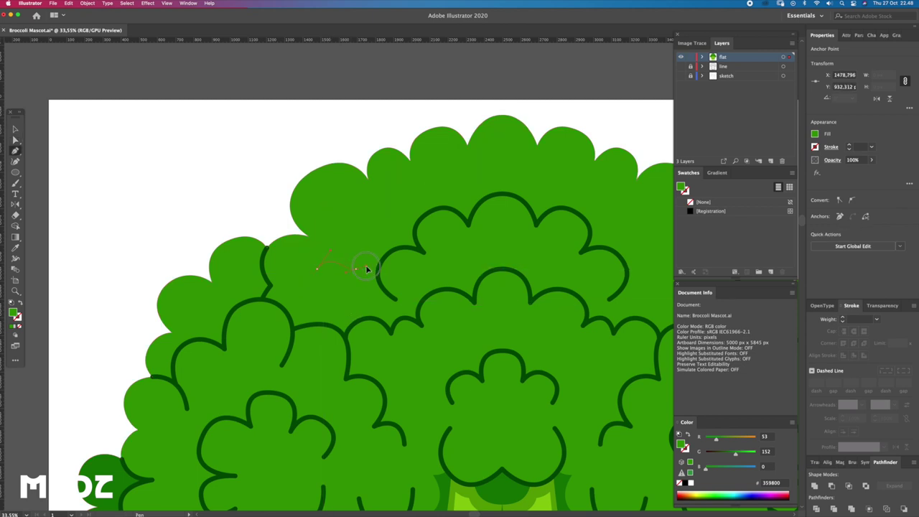
pyautogui.moveTo(317, 269); pyautogui.dragTo(321, 274)
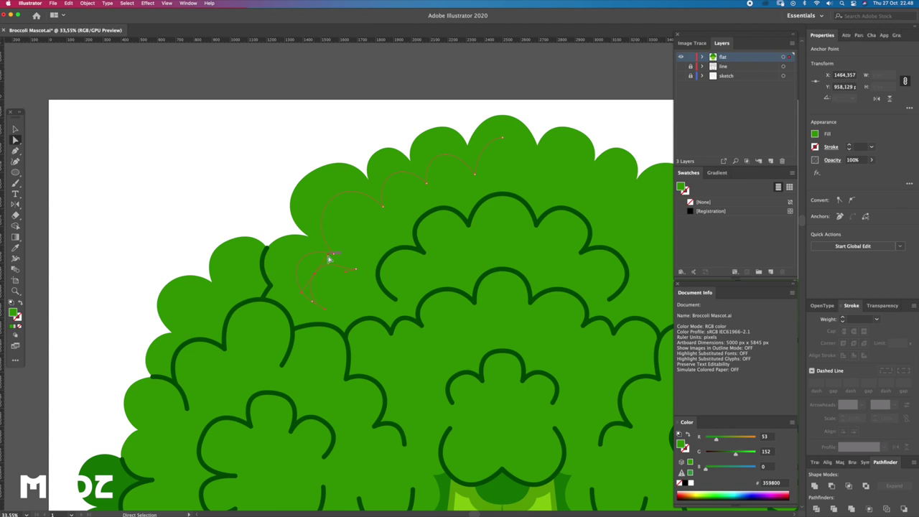
# Extend the wavy outline with more curved points and move its end point onto the edge.
pyautogui.scroll(2, 333, 273)
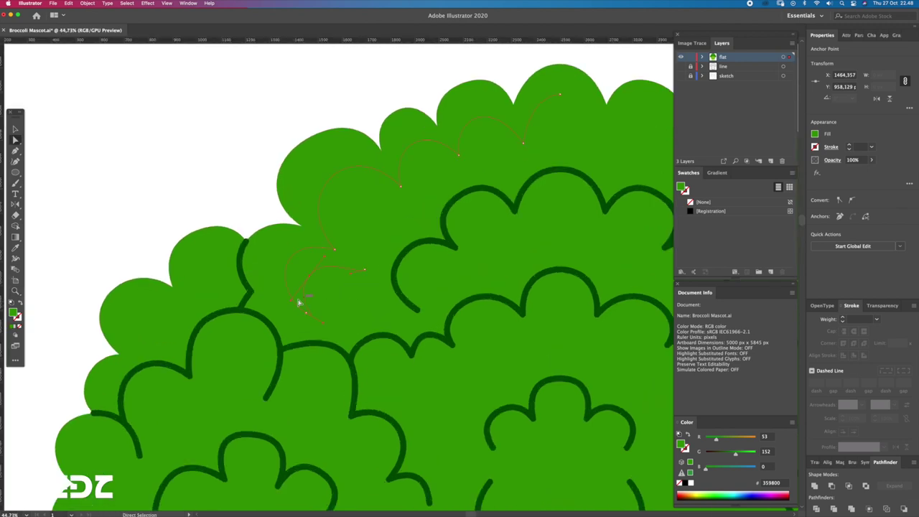
pyautogui.scroll(-1, 344, 301)
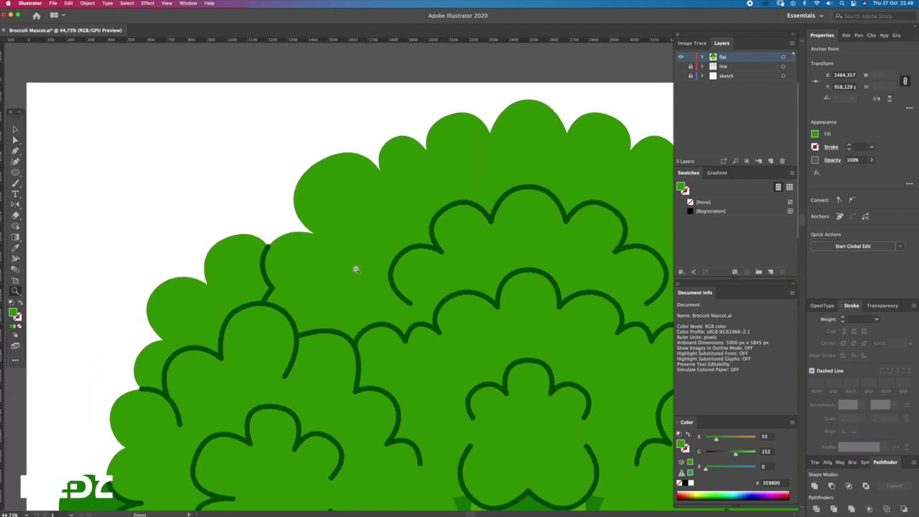
pyautogui.scroll(1, 386, 270)
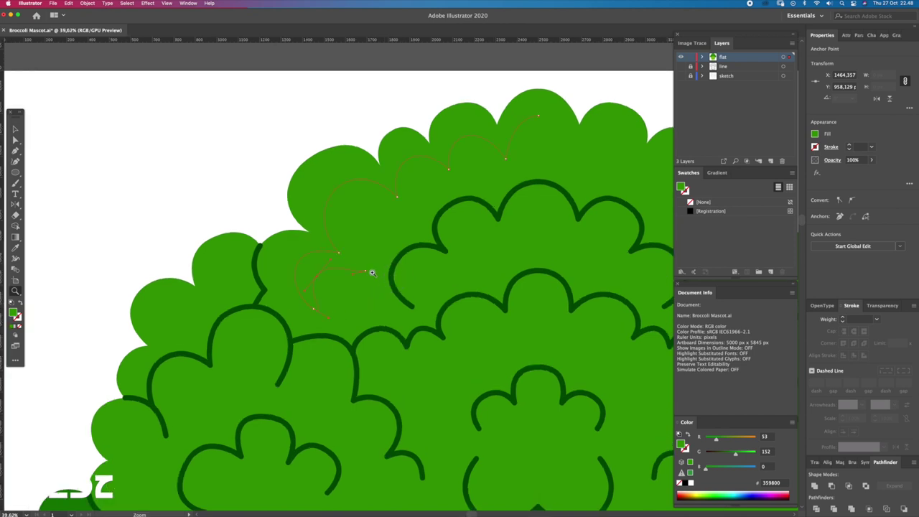
pyautogui.click(373, 273)
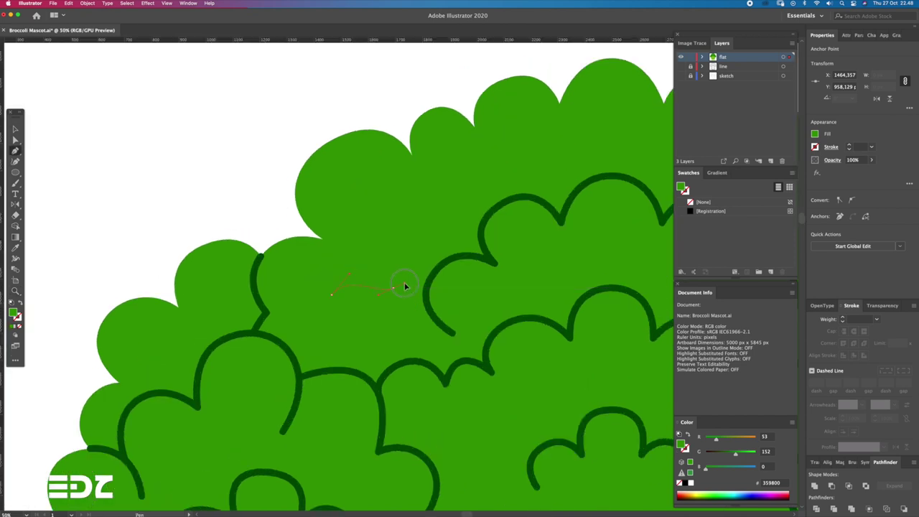
pyautogui.moveTo(396, 188); pyautogui.dragTo(433, 194)
pyautogui.moveTo(463, 222); pyautogui.dragTo(470, 213)
pyautogui.moveTo(462, 169)
pyautogui.mouseDown()
pyautogui.moveTo(478, 163)
pyautogui.moveTo(391, 238)
pyautogui.mouseUp()
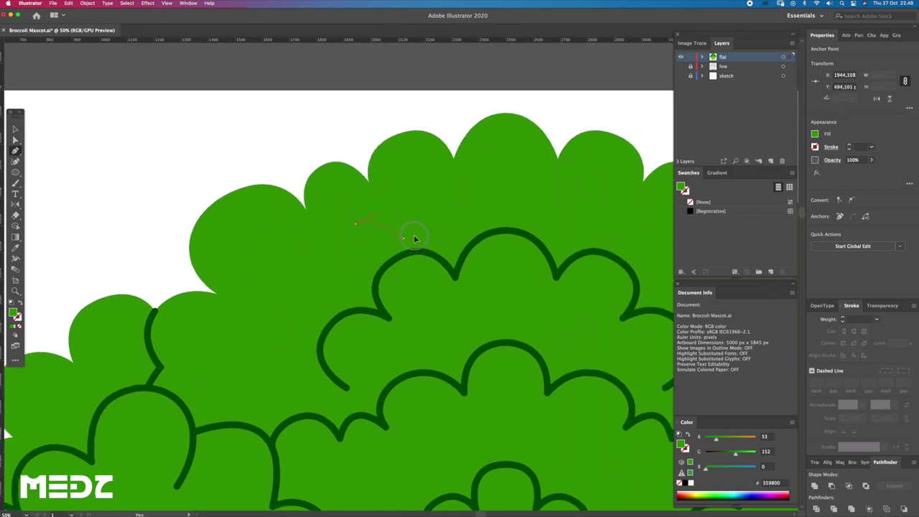
pyautogui.click(424, 196)
pyautogui.moveTo(465, 201); pyautogui.dragTo(480, 226)
pyautogui.moveTo(507, 147); pyautogui.dragTo(508, 175)
pyautogui.press('a')
pyautogui.click(471, 224)
pyautogui.moveTo(474, 225); pyautogui.dragTo(488, 223)
pyautogui.press('z')
pyautogui.keyDown('alt'); pyautogui.click(453, 197); pyautogui.keyUp('alt')
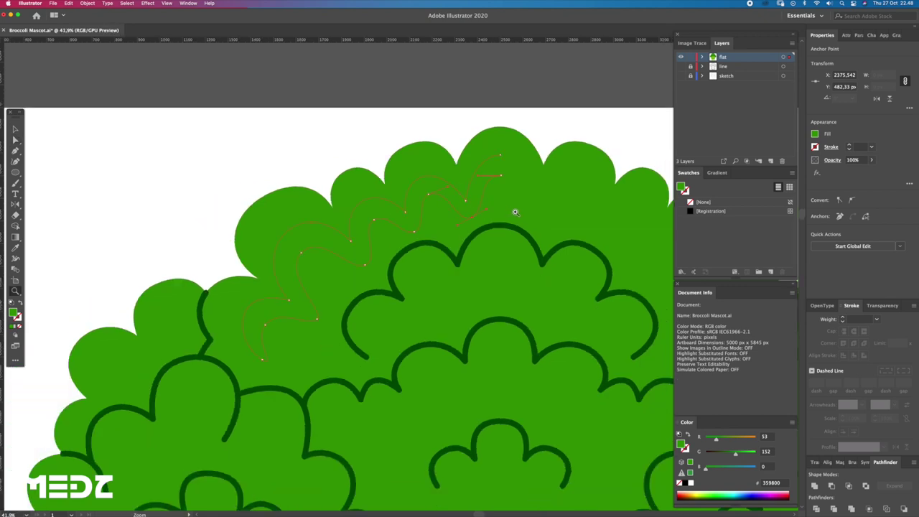
# Give the wavy highlight a light-green fill, refined to #73c000.
pyautogui.press('i')
pyautogui.doubleClick(13, 311)
pyautogui.moveTo(416, 285); pyautogui.dragTo(426, 291)
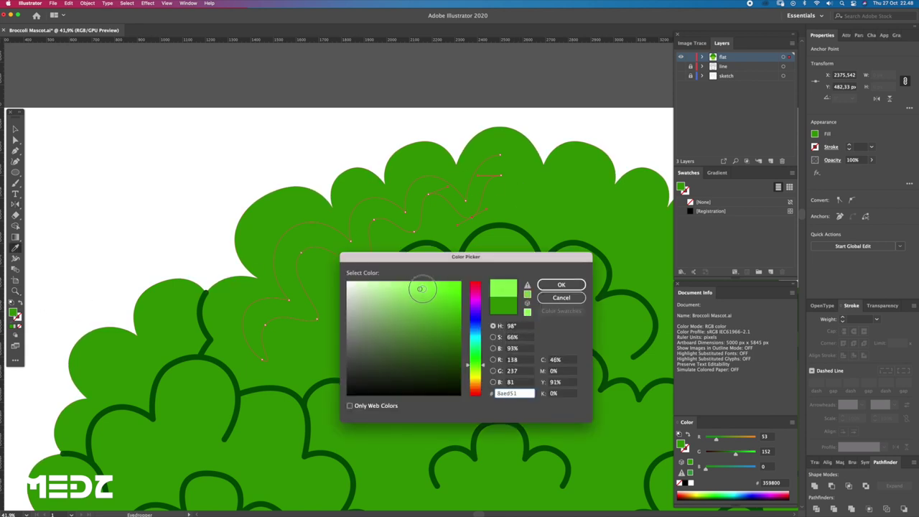
pyautogui.keyDown('alt'); pyautogui.click(521, 292); pyautogui.keyUp('alt')
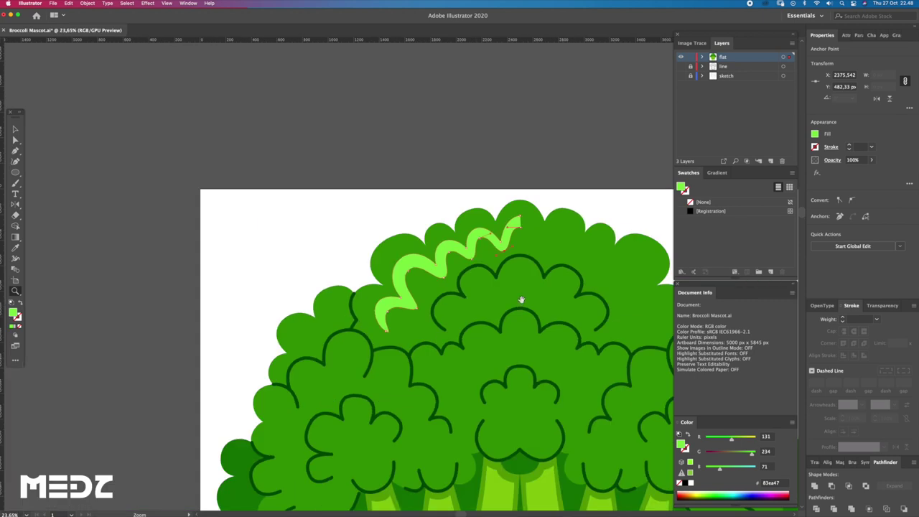
pyautogui.press('i')
pyautogui.scroll(-3, 557, 240)
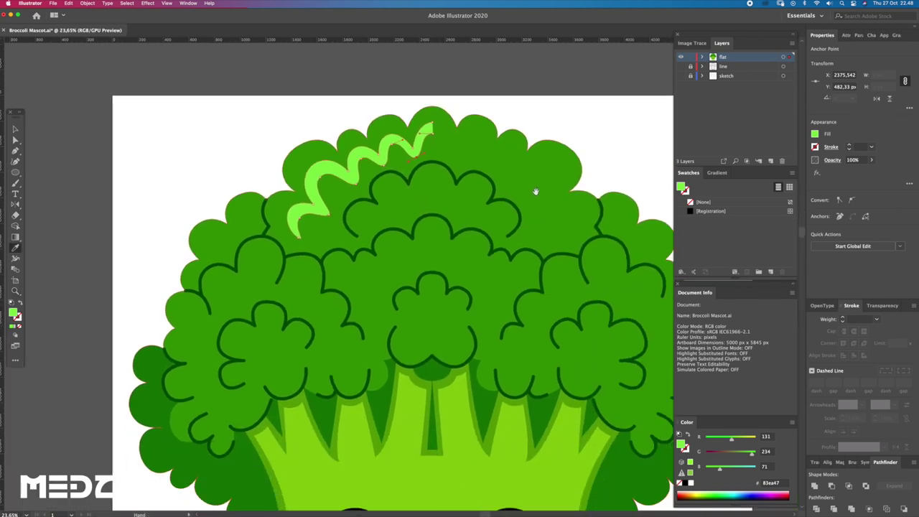
pyautogui.click(538, 188)
pyautogui.moveTo(745, 454)
pyautogui.mouseDown()
pyautogui.moveTo(725, 438)
pyautogui.moveTo(747, 455)
pyautogui.mouseUp()
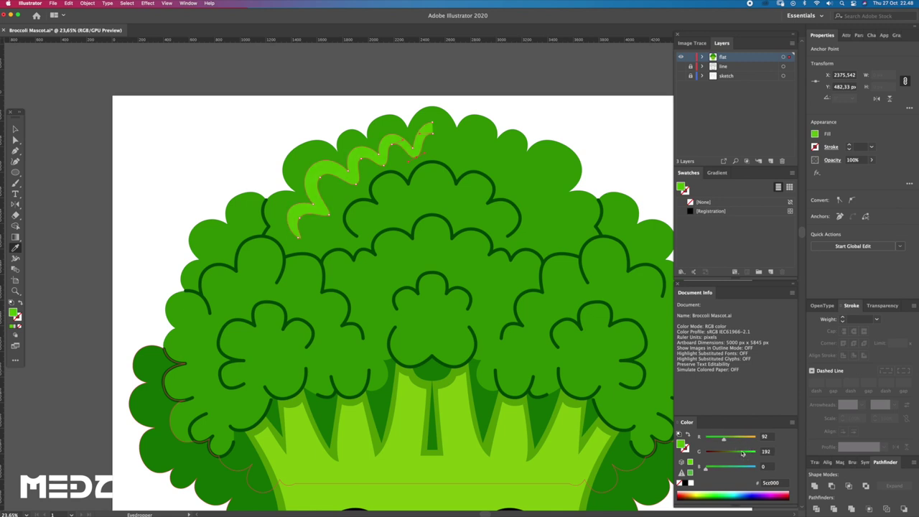
# Zoom in to check the filled highlight, deselect it, and zoom in on the left floret.
pyautogui.press('shift+super+a')
pyautogui.press('z')
pyautogui.moveTo(326, 150); pyautogui.dragTo(364, 192)
pyautogui.press('v')
pyautogui.click(360, 185)
pyautogui.press('z')
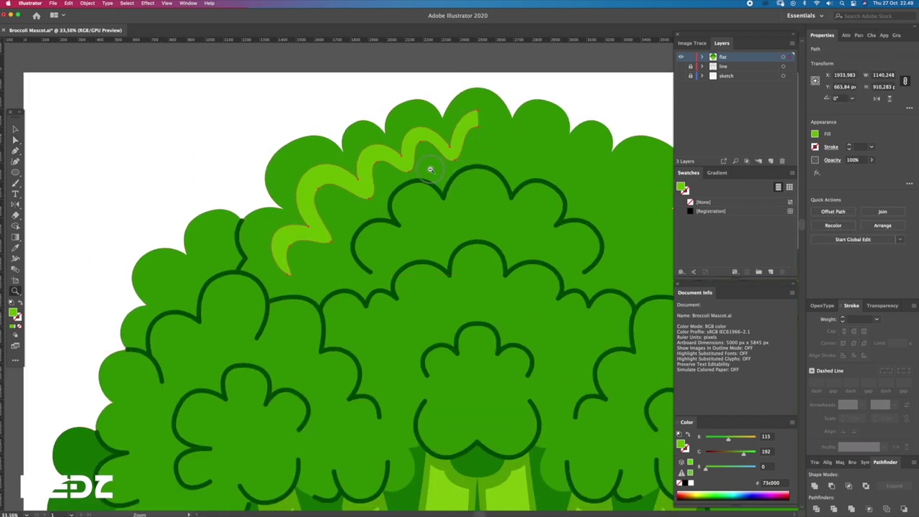
pyautogui.moveTo(477, 177); pyautogui.dragTo(400, 250)
pyautogui.click(400, 250)
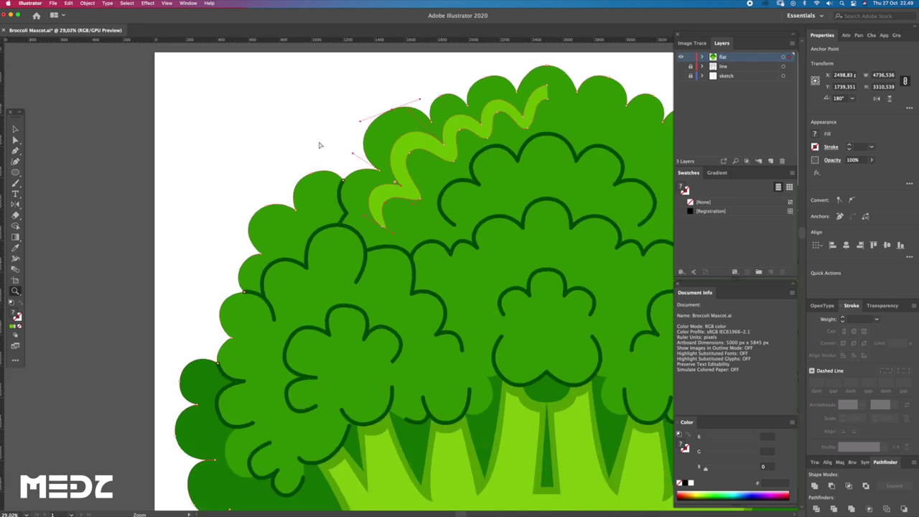
pyautogui.press('shift+super+a')
pyautogui.moveTo(317, 281); pyautogui.dragTo(367, 323)
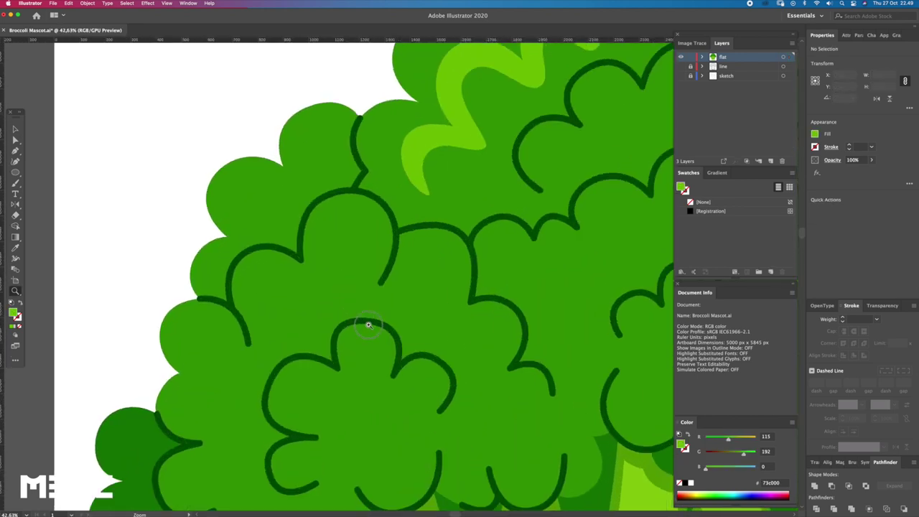
# Draw a second wavy highlight inside the left floret with the Pen tool.
pyautogui.press('p')
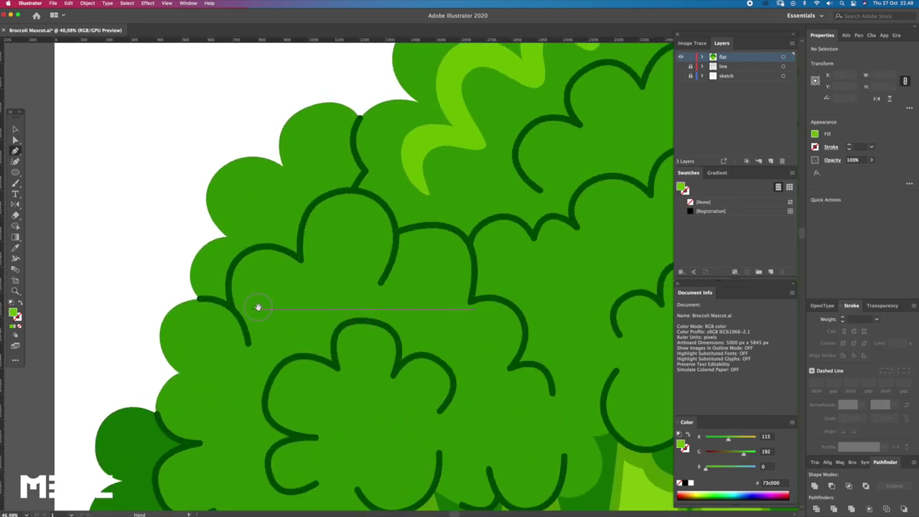
pyautogui.moveTo(259, 308); pyautogui.dragTo(266, 324)
pyautogui.click(311, 294)
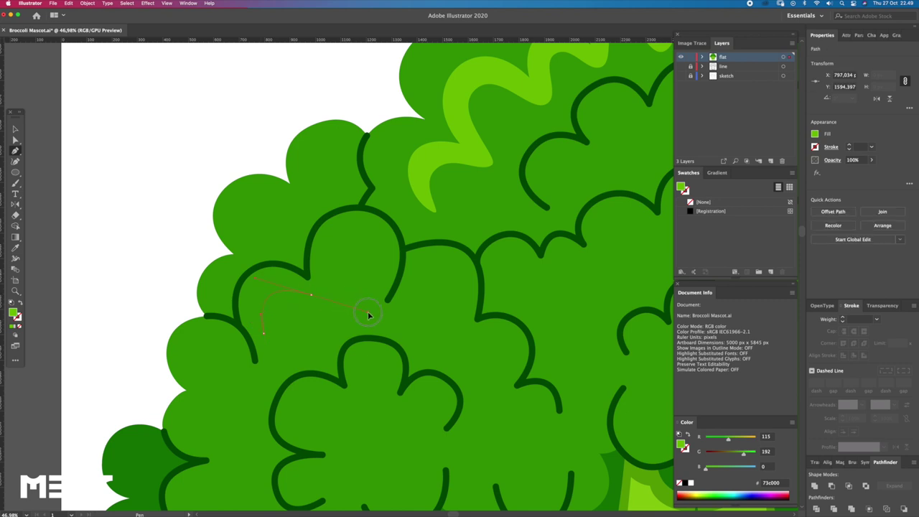
pyautogui.moveTo(372, 317)
pyautogui.mouseDown()
pyautogui.moveTo(325, 249)
pyautogui.moveTo(395, 265)
pyautogui.mouseUp()
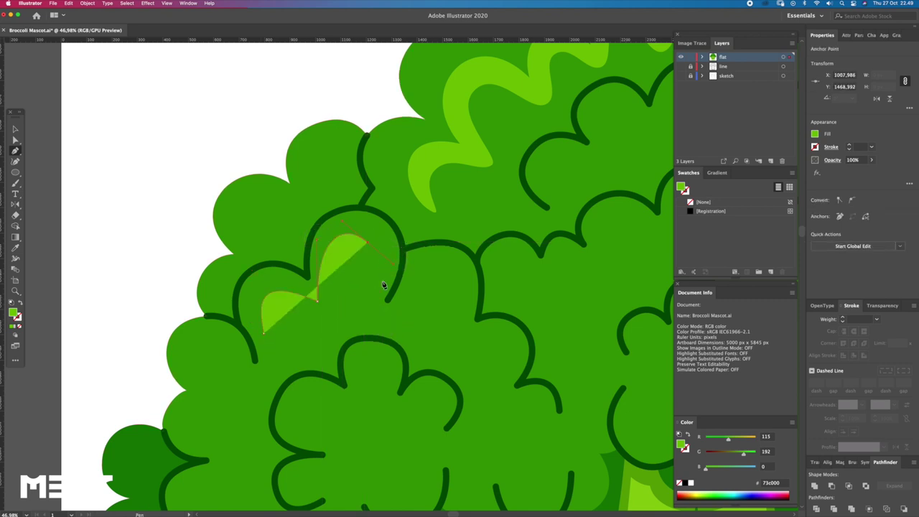
pyautogui.moveTo(375, 295); pyautogui.dragTo(367, 278)
pyautogui.moveTo(343, 295)
pyautogui.mouseDown()
pyautogui.moveTo(359, 251)
pyautogui.moveTo(328, 244)
pyautogui.moveTo(335, 316)
pyautogui.moveTo(273, 294)
pyautogui.moveTo(250, 342)
pyautogui.moveTo(260, 315)
pyautogui.mouseUp()
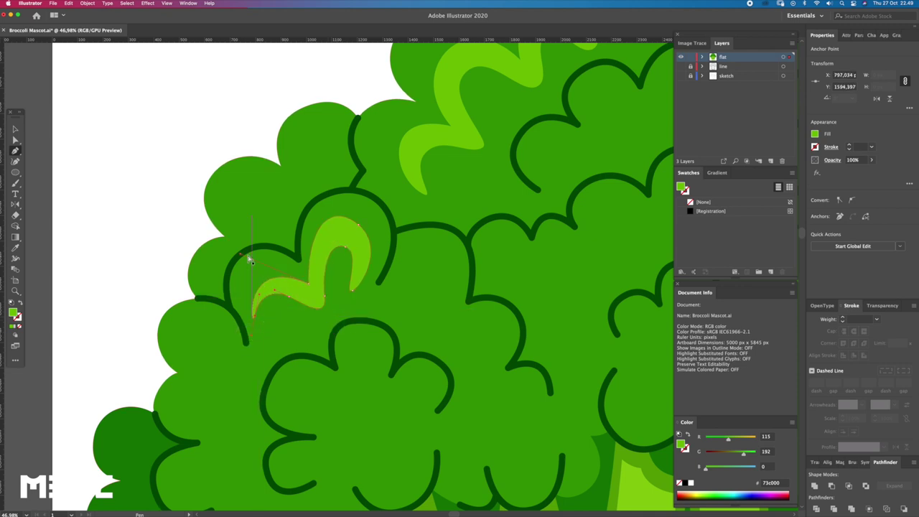
pyautogui.moveTo(240, 255); pyautogui.dragTo(217, 239)
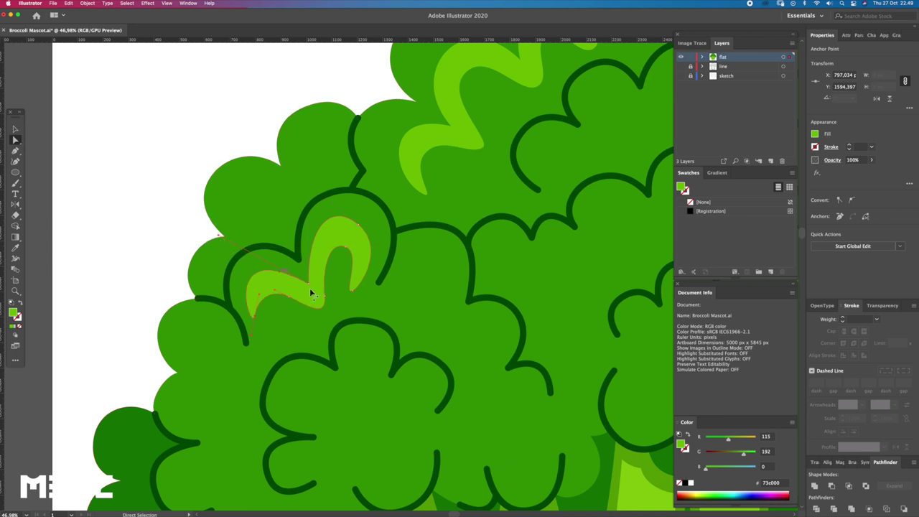
pyautogui.moveTo(261, 316); pyautogui.dragTo(283, 301)
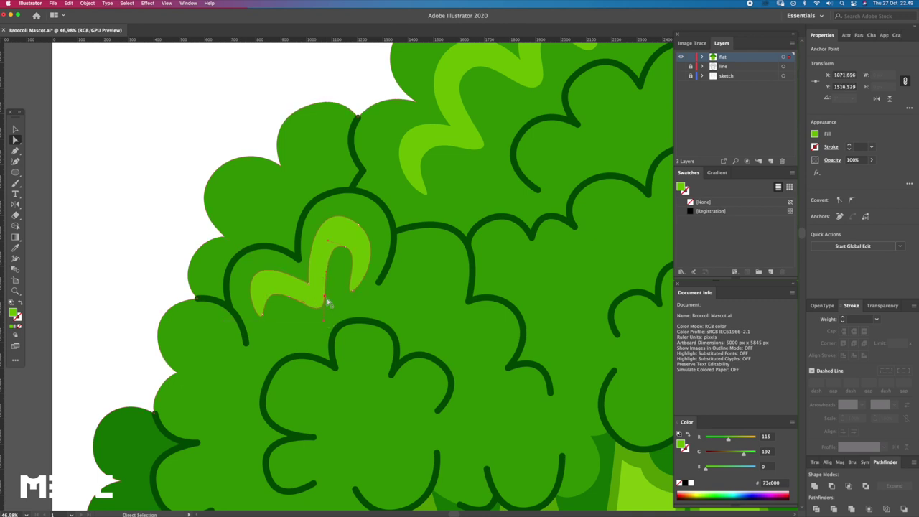
pyautogui.moveTo(324, 326); pyautogui.dragTo(352, 293)
# Raise the highlight's top anchor to reshape its arch.
pyautogui.press('z')
pyautogui.click(359, 260)
pyautogui.press('a')
pyautogui.click(328, 229)
pyautogui.moveTo(324, 229)
pyautogui.mouseDown()
pyautogui.moveTo(360, 231)
pyautogui.moveTo(324, 185)
pyautogui.mouseUp()
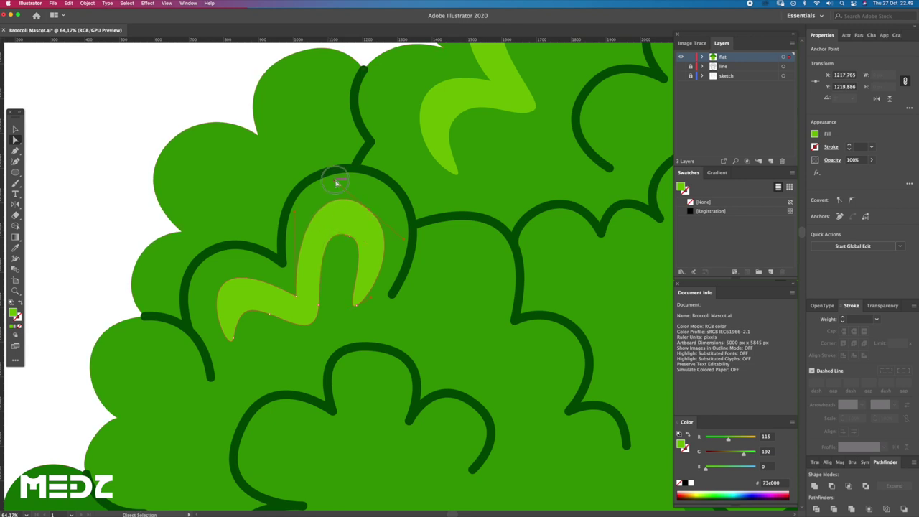
pyautogui.scroll(-5, 388, 237)
pyautogui.press('z')
pyautogui.scroll(1, 387, 229)
pyautogui.scroll(1, 386, 229)
pyautogui.scroll(2, 314, 257)
# Smooth the highlight's lower-left and right curves by moving anchors, then deselect.
pyautogui.press('a')
pyautogui.moveTo(269, 297); pyautogui.dragTo(301, 288)
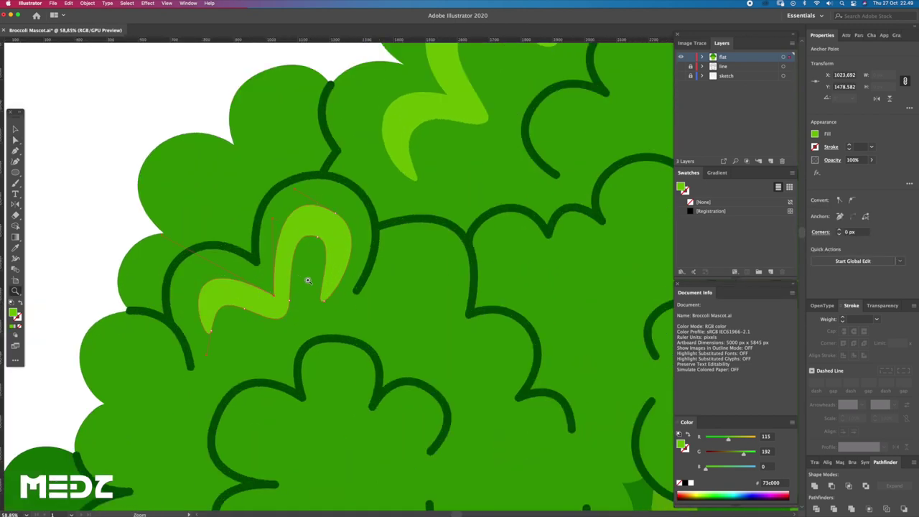
pyautogui.scroll(-1, 307, 273)
pyautogui.moveTo(257, 304); pyautogui.dragTo(256, 298)
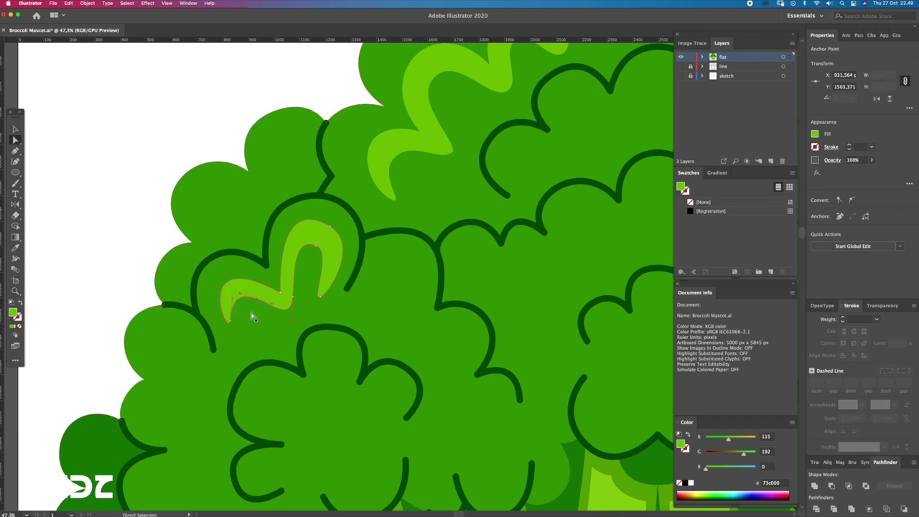
pyautogui.click(332, 291)
pyautogui.scroll(-2, 339, 287)
pyautogui.scroll(2, 337, 288)
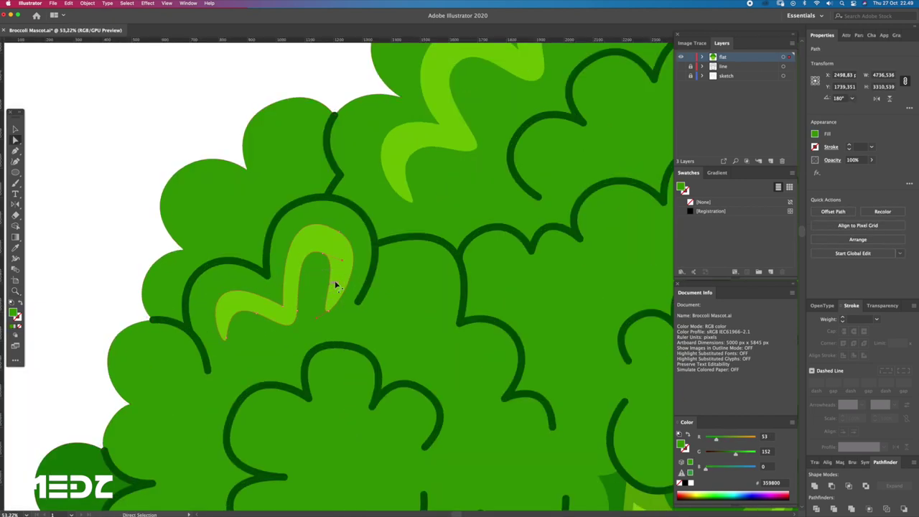
pyautogui.click(345, 262)
pyautogui.moveTo(349, 268); pyautogui.dragTo(355, 272)
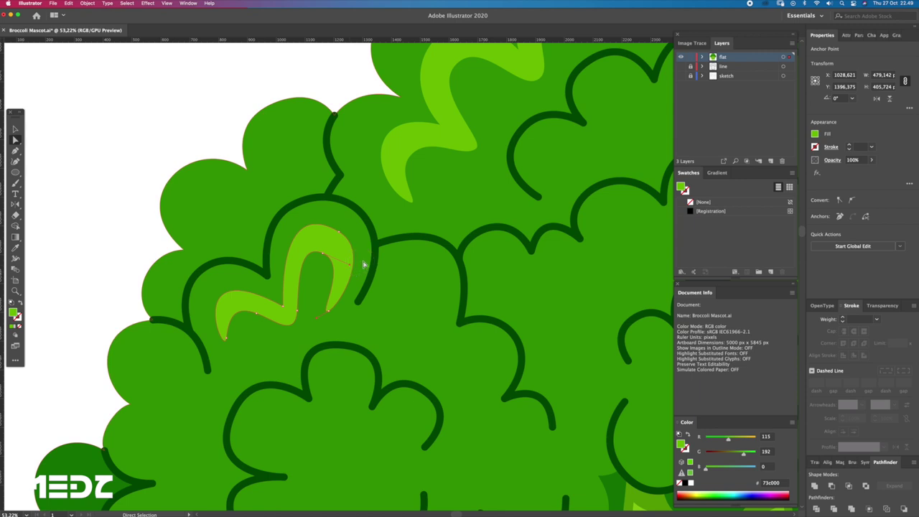
pyautogui.hotkey('ctrl', 'shift', 'a')
pyautogui.scroll(-5, 316, 241)
pyautogui.moveTo(299, 180)
pyautogui.mouseDown()
pyautogui.moveTo(371, 199)
pyautogui.moveTo(384, 294)
pyautogui.moveTo(278, 324)
pyautogui.moveTo(322, 359)
pyautogui.mouseUp()
# Begin a highlight path on the middle floret and nudge a floret anchor upward.
pyautogui.press('p')
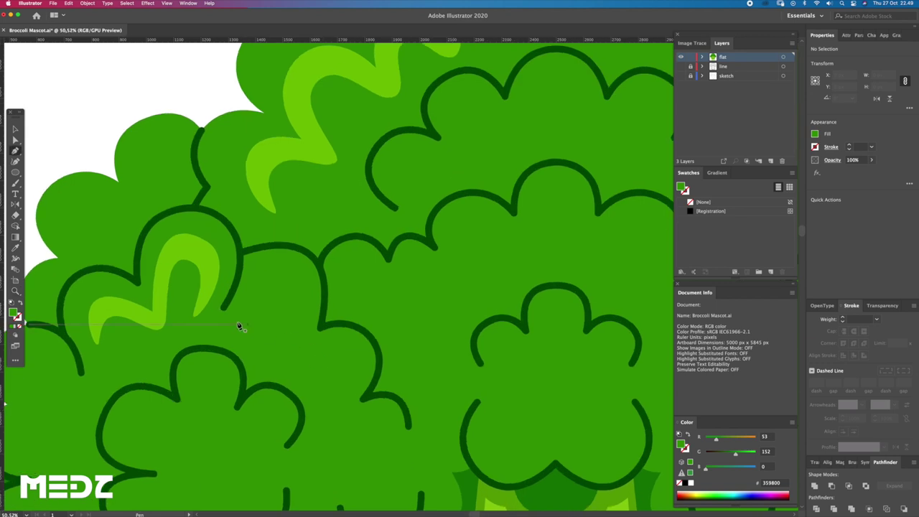
pyautogui.moveTo(289, 279); pyautogui.dragTo(303, 288)
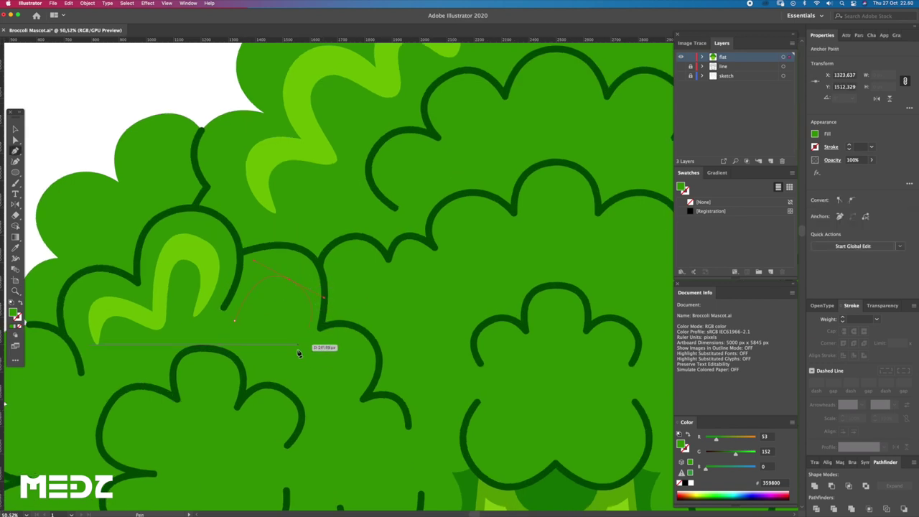
pyautogui.moveTo(291, 363); pyautogui.dragTo(323, 363)
pyautogui.press('super+Tab')
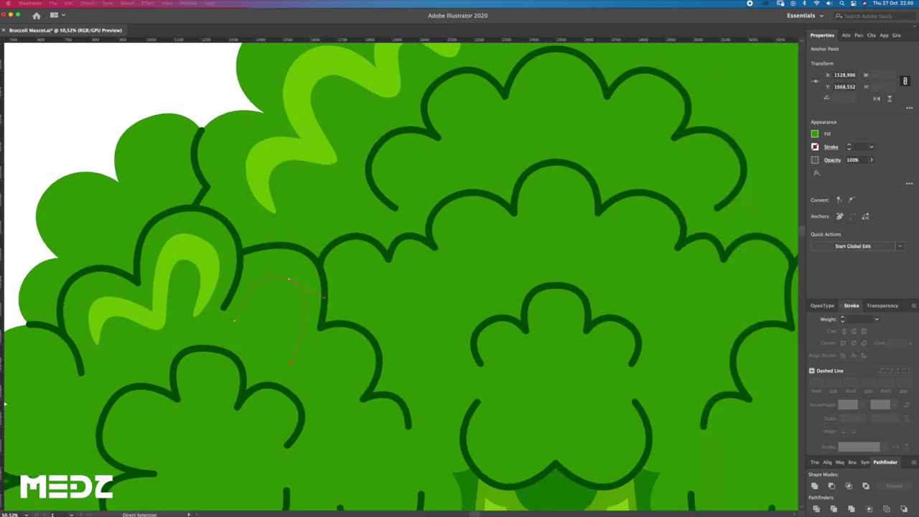
pyautogui.press('super+Tab')
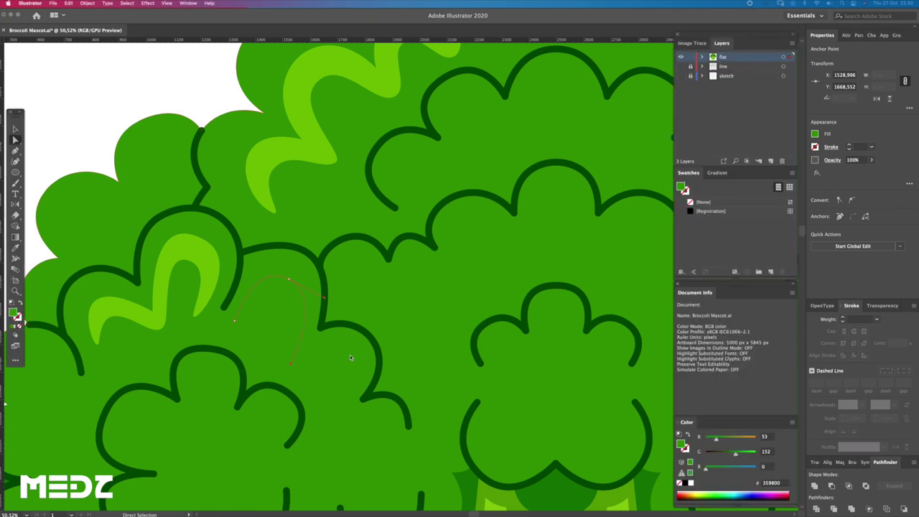
pyautogui.click(302, 365)
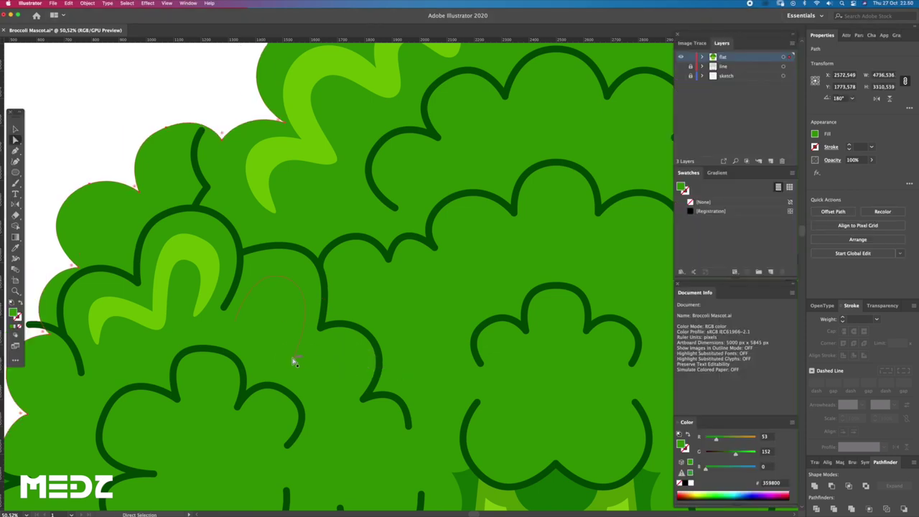
pyautogui.moveTo(294, 365); pyautogui.dragTo(293, 351)
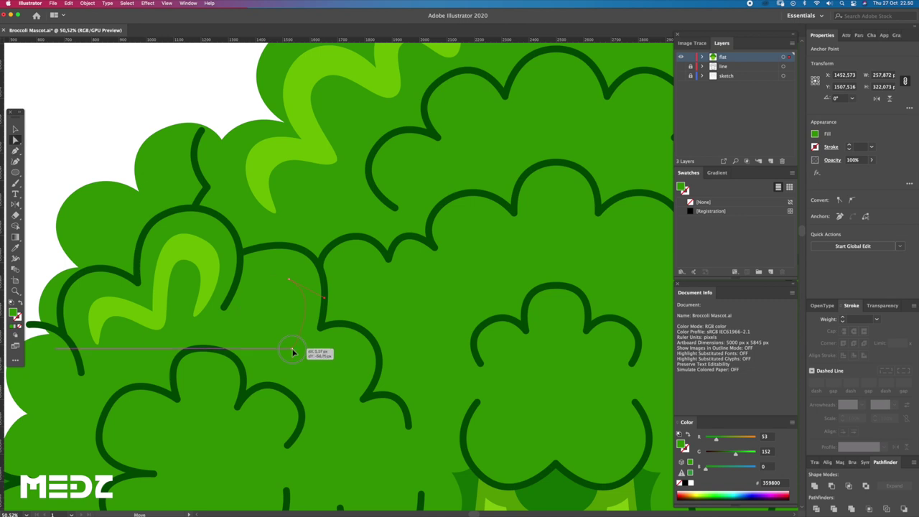
pyautogui.press('p')
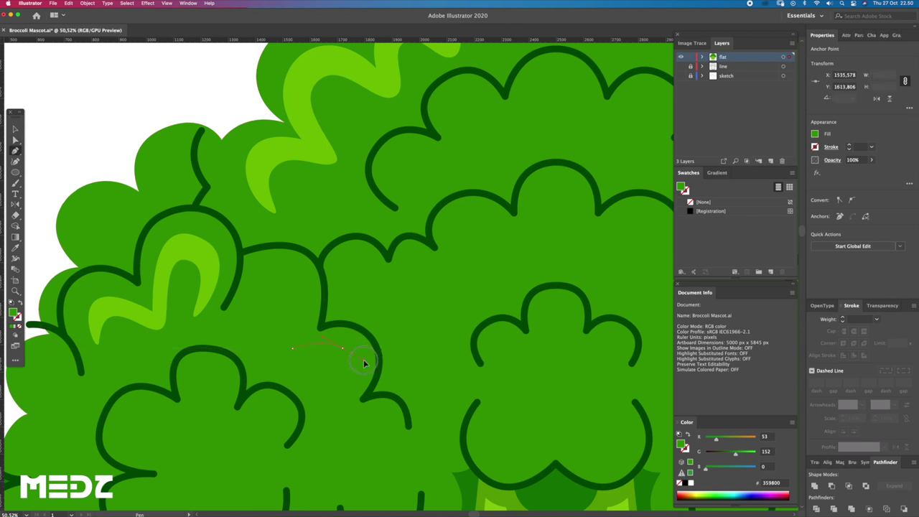
pyautogui.click(334, 407)
pyautogui.moveTo(332, 424)
pyautogui.mouseDown()
pyautogui.moveTo(324, 333)
pyautogui.moveTo(311, 327)
pyautogui.moveTo(365, 365)
pyautogui.mouseUp()
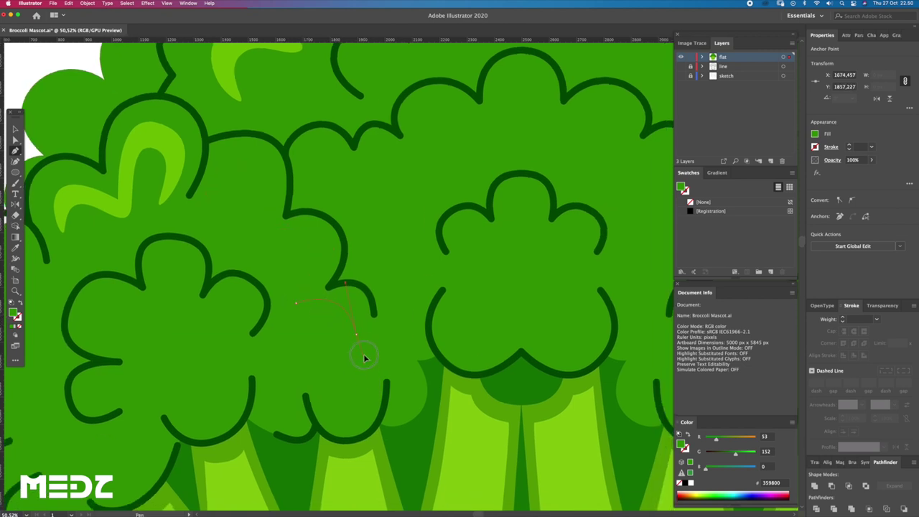
# Draw the new zigzag highlight outline with curved anchors on the lower-left floret.
pyautogui.click(287, 285)
pyautogui.click(240, 266)
pyautogui.click(192, 279)
pyautogui.moveTo(258, 235); pyautogui.dragTo(244, 200)
pyautogui.moveTo(252, 167); pyautogui.dragTo(192, 217)
pyautogui.keyDown('ctrl'); pyautogui.click(201, 209); pyautogui.keyUp('ctrl')
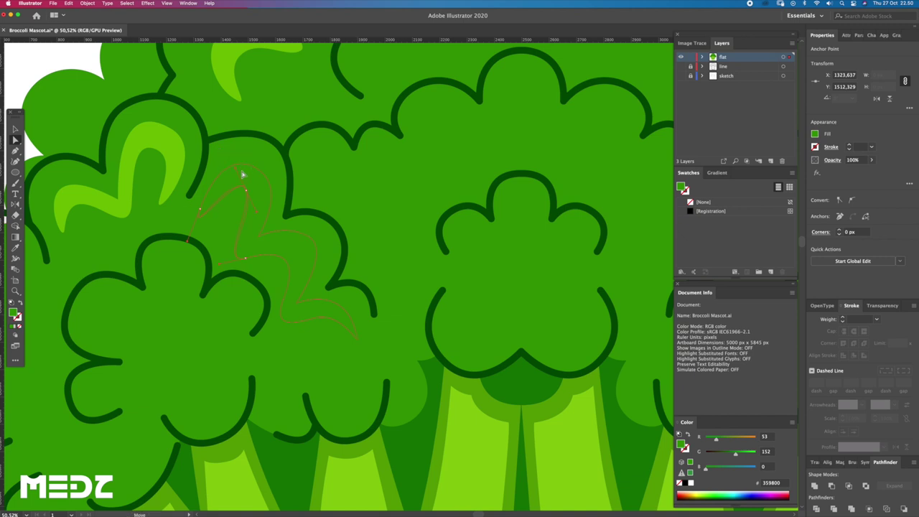
pyautogui.moveTo(297, 213); pyautogui.dragTo(334, 274)
pyautogui.click(288, 250)
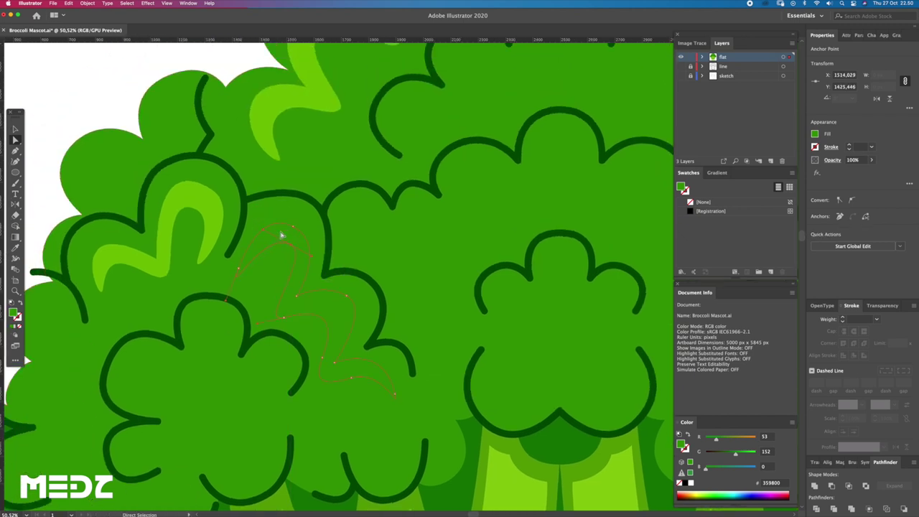
# Fill the new highlight with the existing light green and reshape its top curves.
pyautogui.press('i')
pyautogui.click(222, 214)
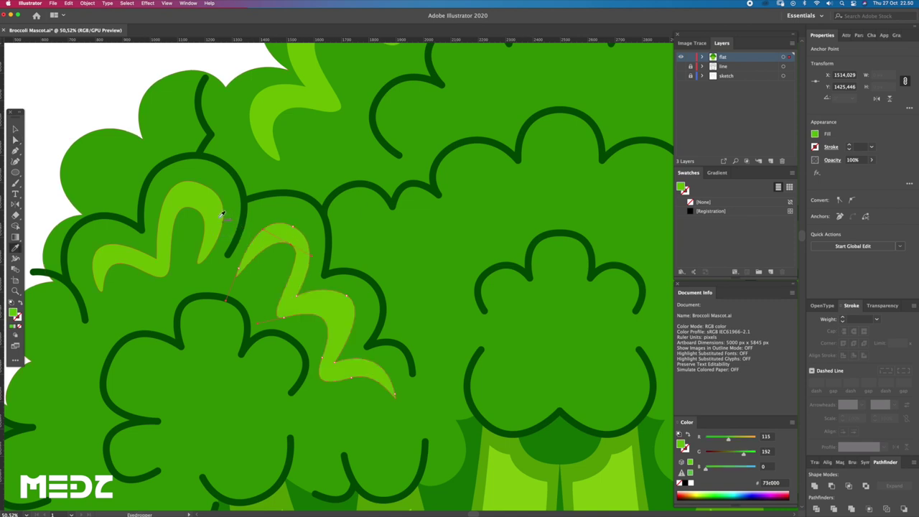
pyautogui.press('a')
pyautogui.moveTo(291, 229)
pyautogui.mouseDown()
pyautogui.moveTo(291, 219)
pyautogui.moveTo(249, 201)
pyautogui.mouseUp()
pyautogui.moveTo(291, 246); pyautogui.dragTo(264, 227)
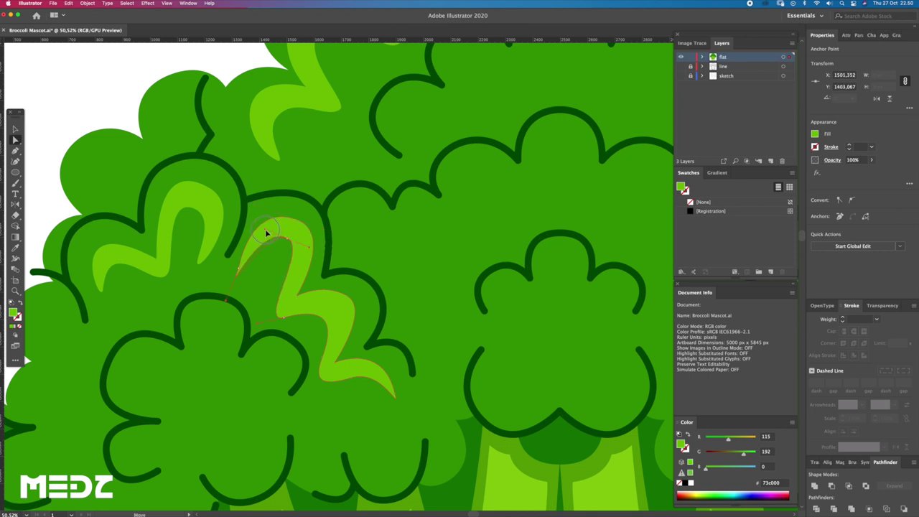
pyautogui.moveTo(236, 270); pyautogui.dragTo(227, 267)
pyautogui.click(223, 305)
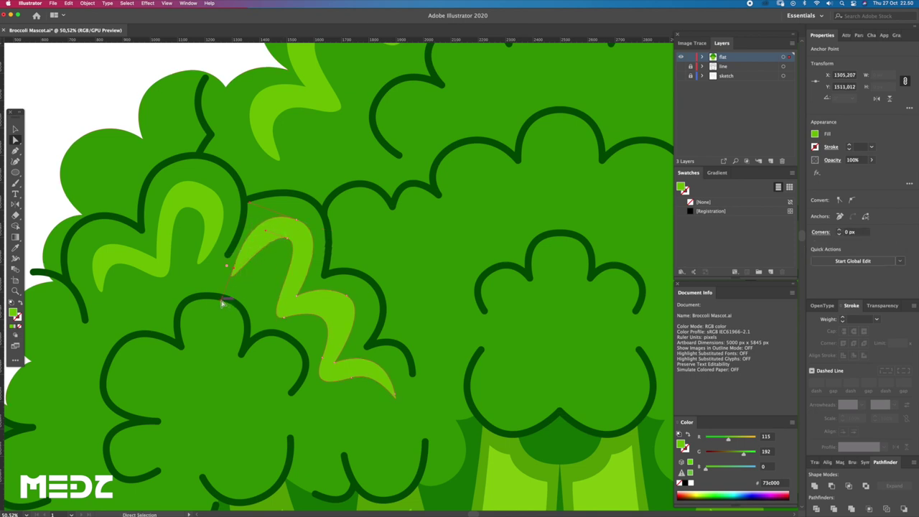
pyautogui.moveTo(249, 305); pyautogui.dragTo(250, 304)
# Adjust the highlight's middle bend and lower anchor.
pyautogui.click(281, 292)
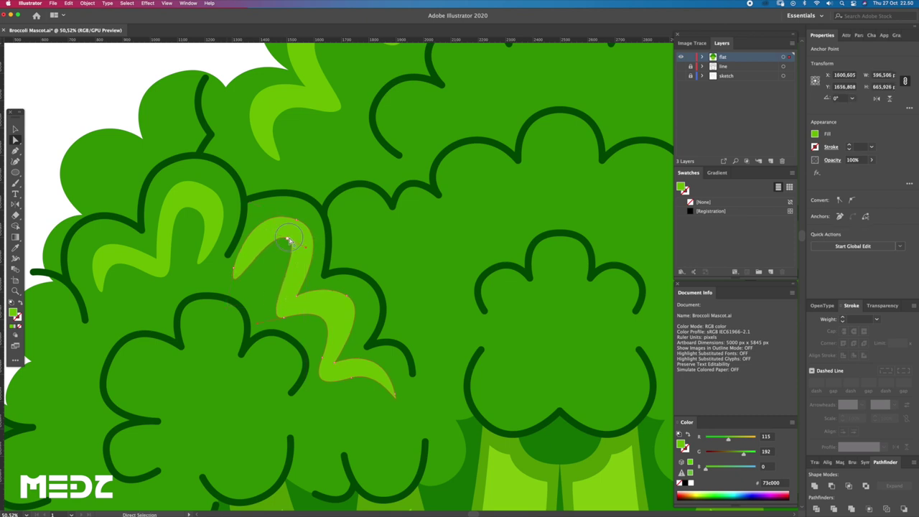
pyautogui.click(268, 227)
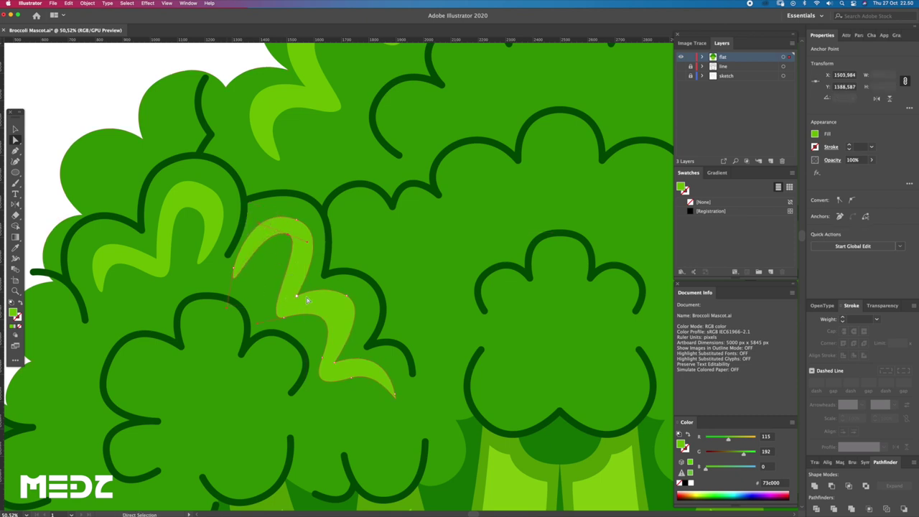
pyautogui.click(329, 288)
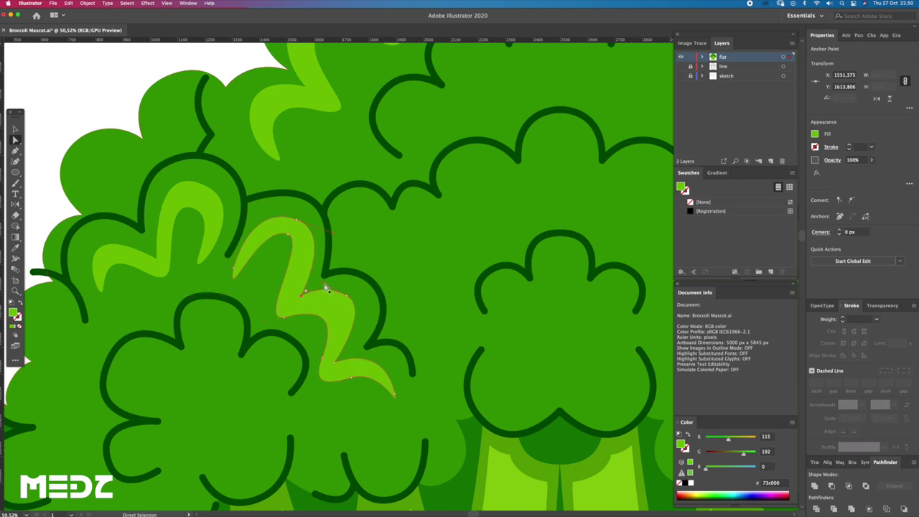
pyautogui.click(339, 305)
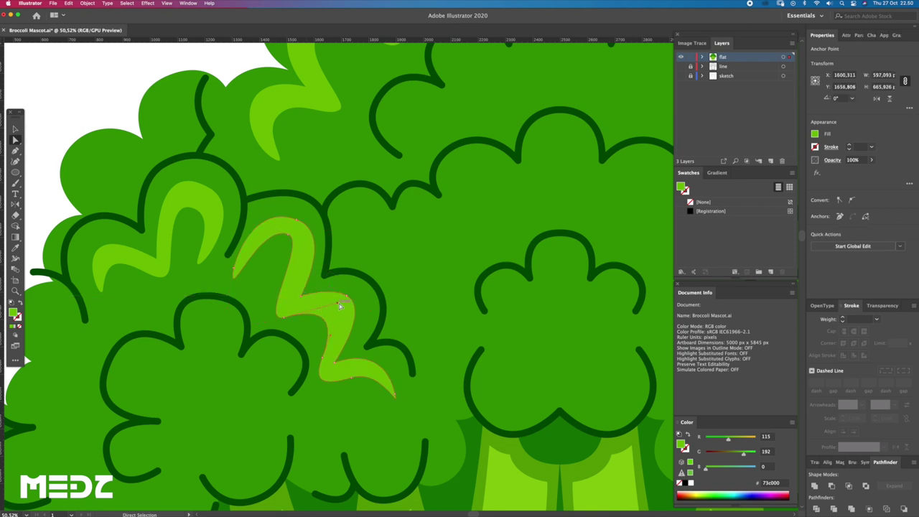
pyautogui.moveTo(345, 302); pyautogui.dragTo(346, 298)
pyautogui.moveTo(335, 366); pyautogui.dragTo(329, 360)
# Reshape the squiggle's lower endpoint handle so the tail curves to a clean point.
pyautogui.press('z')
pyautogui.moveTo(400, 349); pyautogui.dragTo(347, 316)
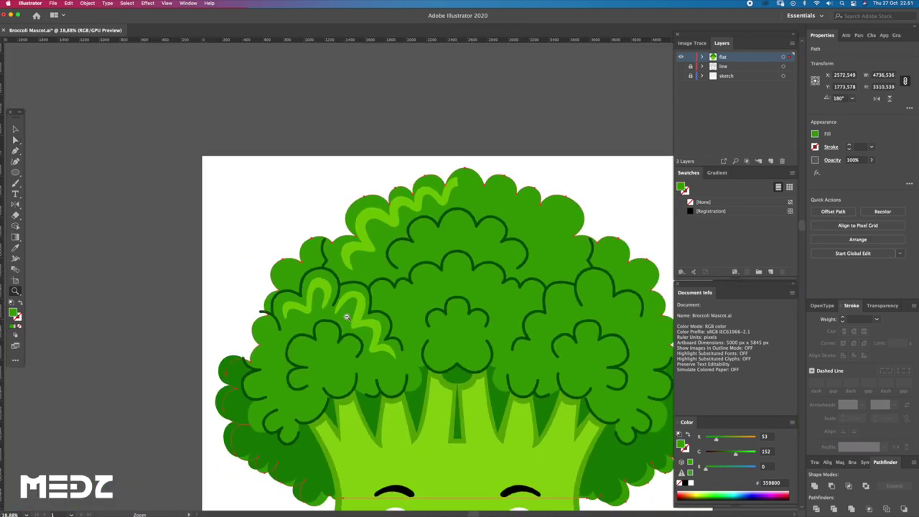
pyautogui.moveTo(391, 350); pyautogui.dragTo(388, 341)
pyautogui.press('a')
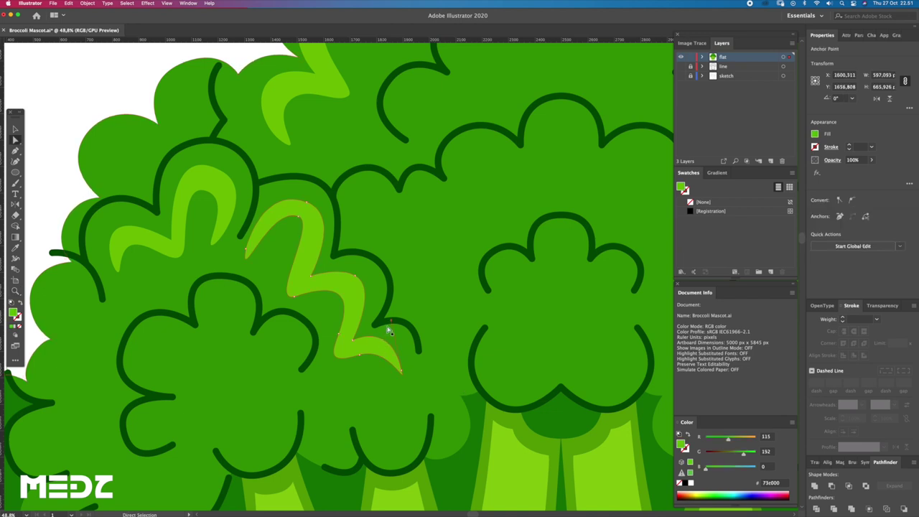
pyautogui.click(405, 378)
pyautogui.moveTo(395, 399); pyautogui.dragTo(399, 397)
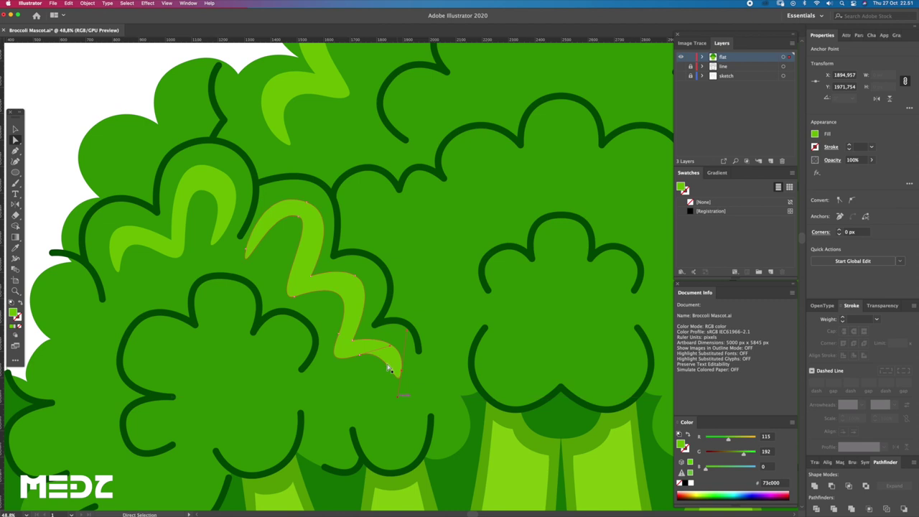
# Undo the last change and shift the broccoli head shape slightly left.
pyautogui.keyDown('ctrl'); pyautogui.keyDown('alt'); pyautogui.click(392, 331); pyautogui.keyUp('alt'); pyautogui.keyUp('ctrl')
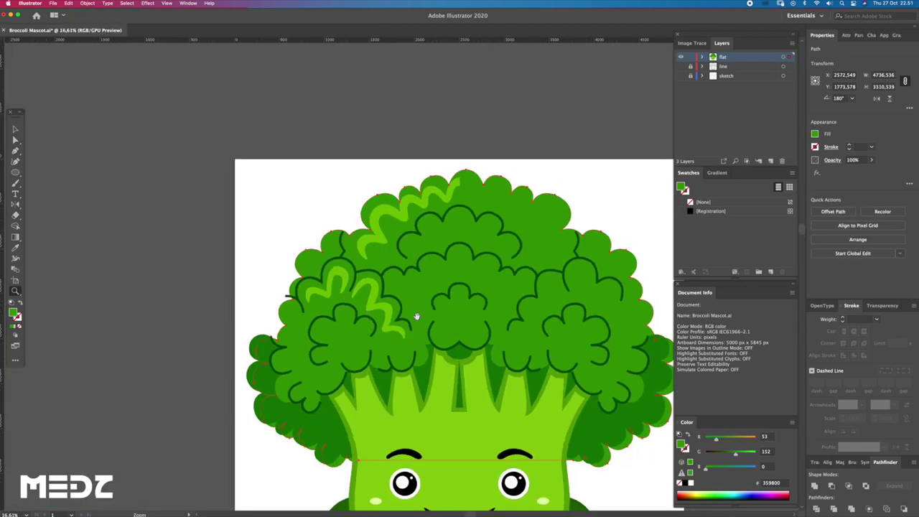
pyautogui.moveTo(416, 316); pyautogui.dragTo(335, 293)
pyautogui.click(289, 160)
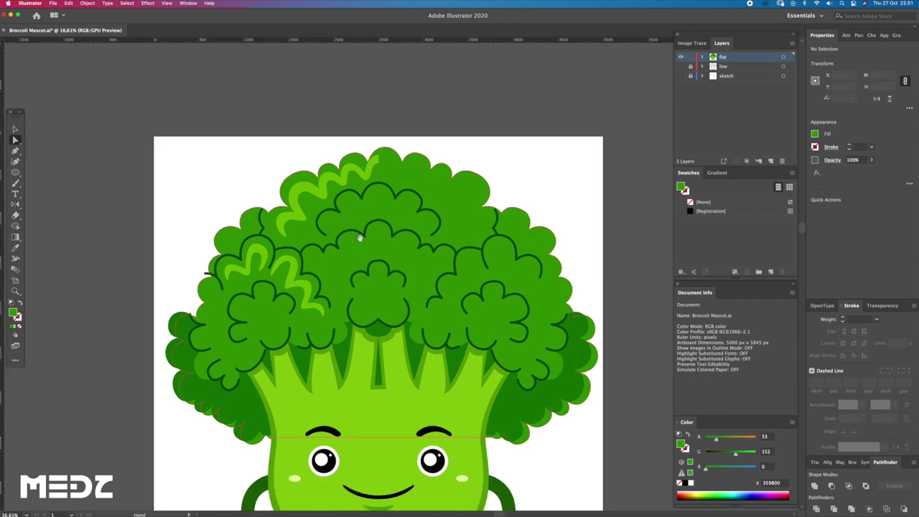
pyautogui.hotkey('ctrl', 'z')
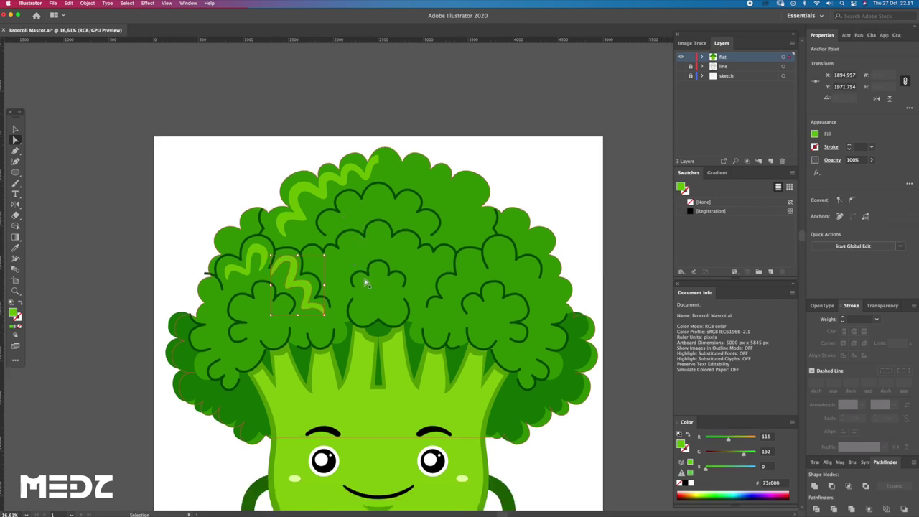
pyautogui.click(435, 294)
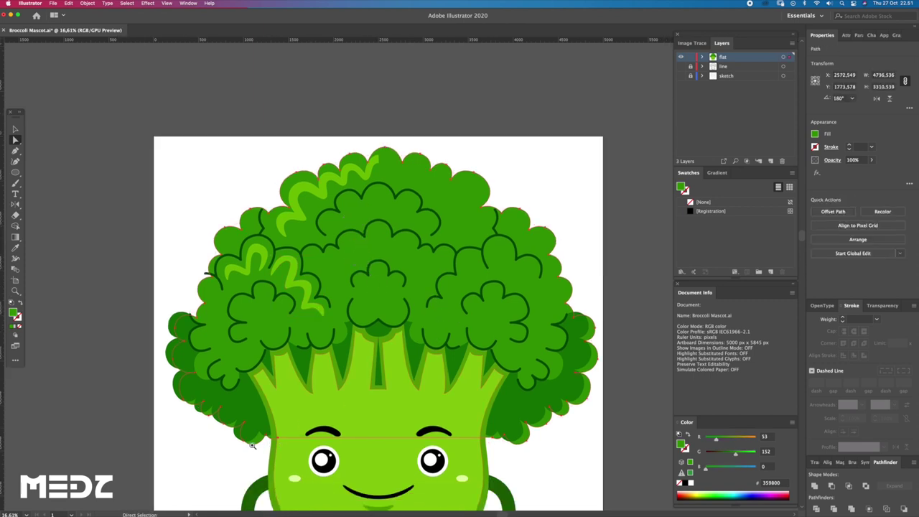
pyautogui.click(253, 446)
pyautogui.moveTo(258, 294); pyautogui.dragTo(244, 286)
# Scroll through the artwork, deselect the broccoli head, and scroll back.
pyautogui.scroll(-2, 262, 267)
pyautogui.scroll(-2, 244, 323)
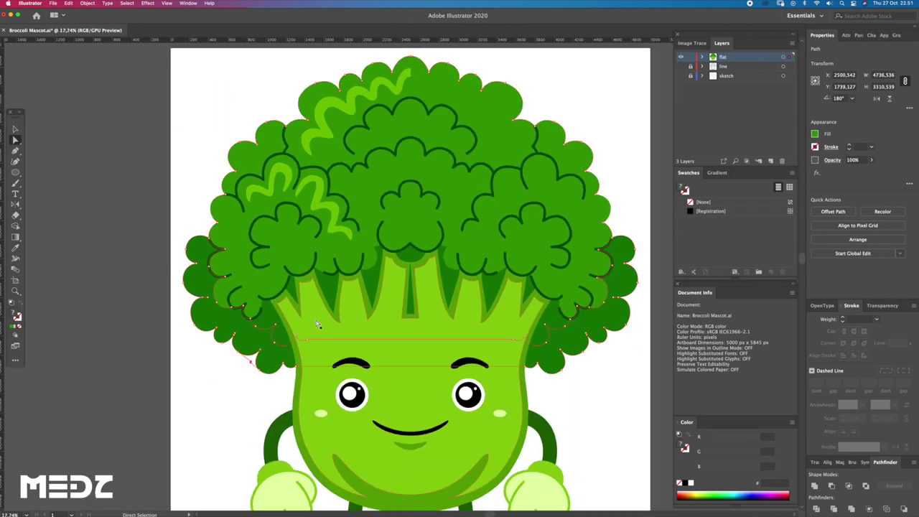
pyautogui.scroll(-1, 317, 324)
pyautogui.scroll(-1, 287, 252)
pyautogui.scroll(-1, 248, 187)
pyautogui.click(247, 175)
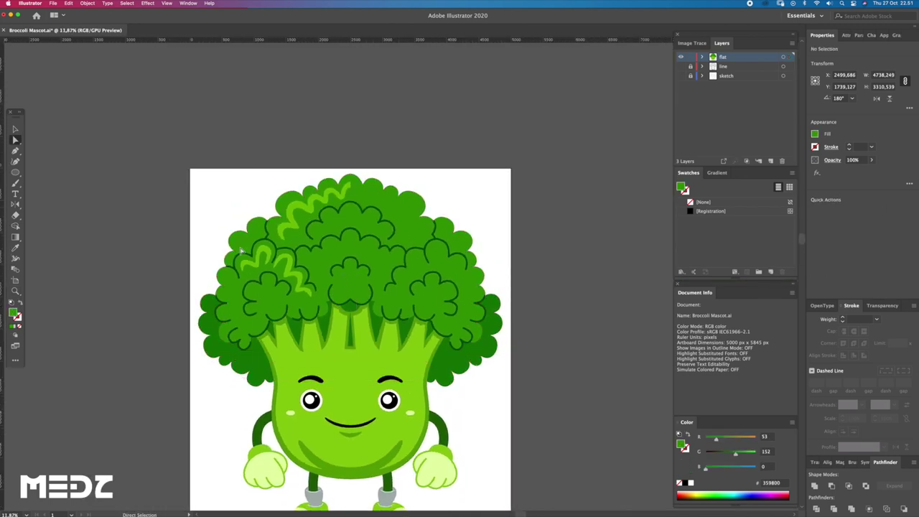
pyautogui.scroll(3, 208, 276)
pyautogui.scroll(3, 208, 276)
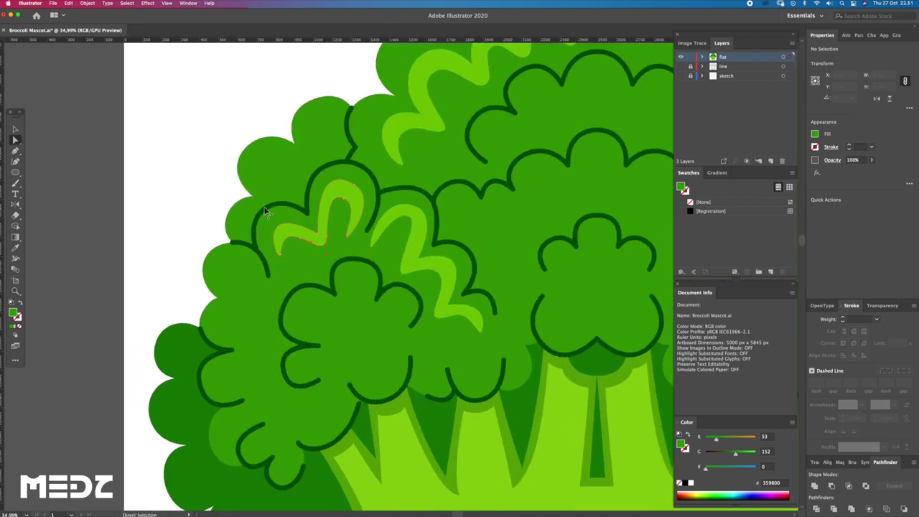
pyautogui.scroll(2, 311, 276)
# Draw a closed vertical wavy highlight on the leftmost floret.
pyautogui.press('p')
pyautogui.moveTo(279, 291)
pyautogui.mouseDown()
pyautogui.moveTo(287, 251)
pyautogui.moveTo(279, 277)
pyautogui.moveTo(245, 262)
pyautogui.mouseUp()
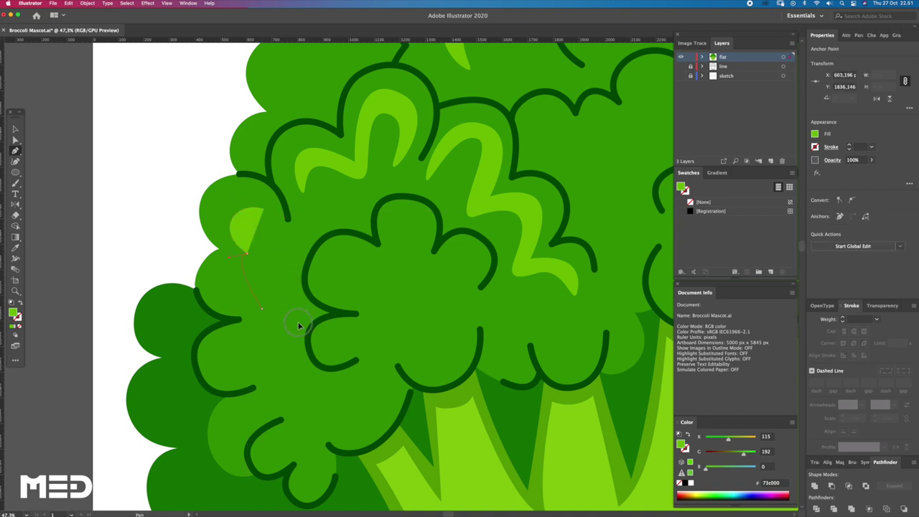
pyautogui.moveTo(286, 322); pyautogui.dragTo(284, 319)
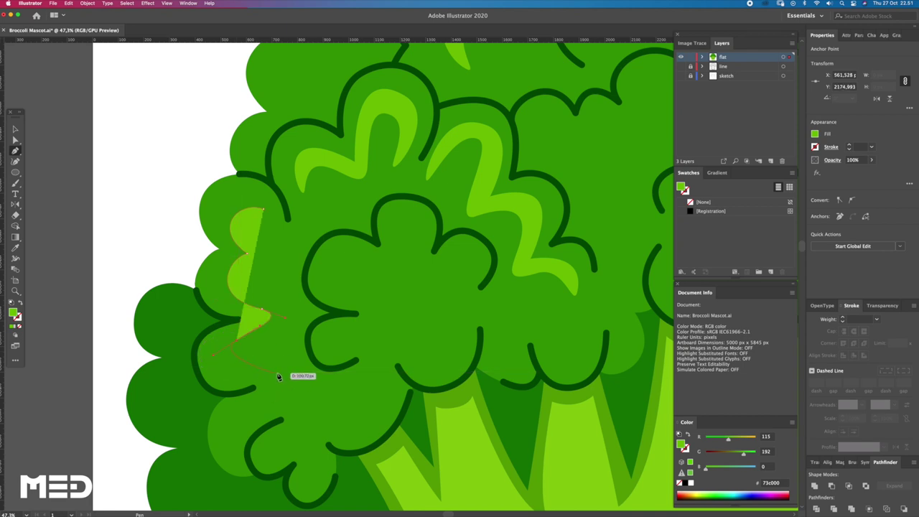
pyautogui.moveTo(276, 357)
pyautogui.mouseDown()
pyautogui.moveTo(319, 349)
pyautogui.moveTo(304, 366)
pyautogui.mouseUp()
pyautogui.click(252, 347)
pyautogui.moveTo(290, 304); pyautogui.dragTo(257, 234)
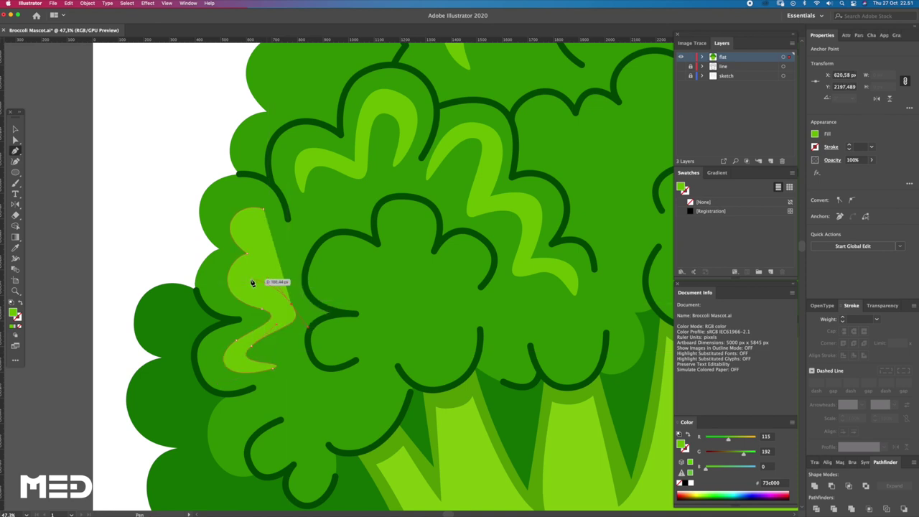
pyautogui.moveTo(260, 216); pyautogui.dragTo(264, 214)
pyautogui.click(263, 228)
# Nudge the new highlight's anchors into place and deselect it.
pyautogui.press('z')
pyautogui.press('a')
pyautogui.moveTo(255, 278)
pyautogui.mouseDown()
pyautogui.moveTo(232, 247)
pyautogui.moveTo(288, 280)
pyautogui.mouseUp()
pyautogui.click(302, 320)
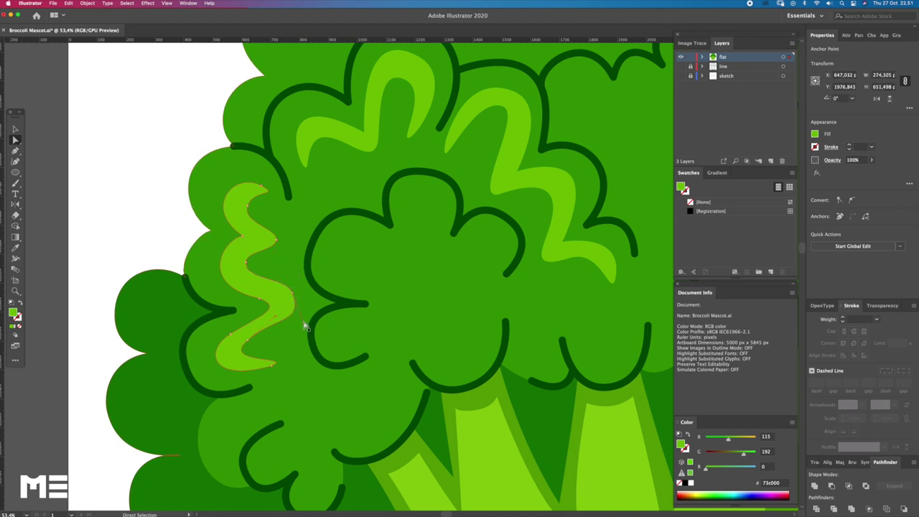
pyautogui.click(250, 348)
pyautogui.moveTo(297, 329)
pyautogui.mouseDown()
pyautogui.moveTo(289, 267)
pyautogui.moveTo(240, 251)
pyautogui.moveTo(367, 303)
pyautogui.mouseUp()
# Zoom in on the upper-left floret and begin its highlight with a curved tip.
pyautogui.press('z')
pyautogui.click(260, 305)
pyautogui.click(257, 311)
pyautogui.press('p')
pyautogui.click(246, 341)
pyautogui.moveTo(240, 291); pyautogui.dragTo(259, 280)
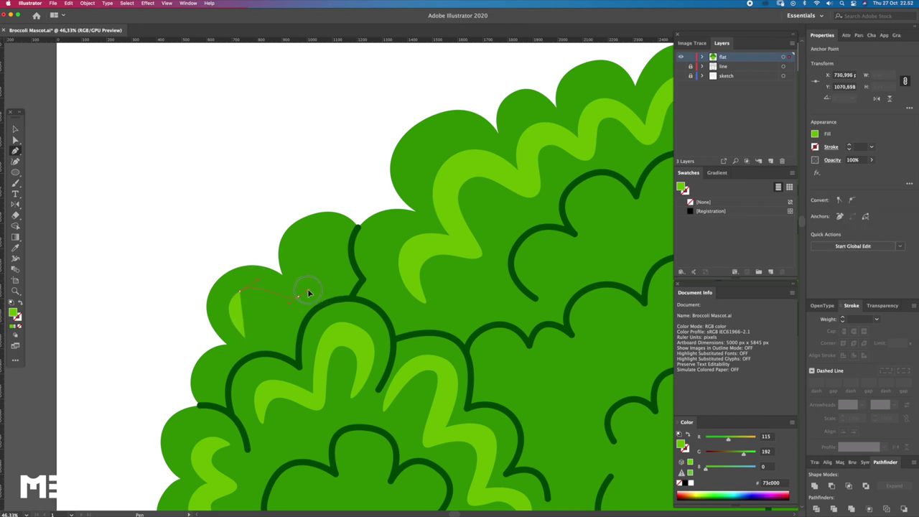
# Continue the upper-left highlight outline, bulging right and curving down.
pyautogui.moveTo(309, 288); pyautogui.dragTo(312, 239)
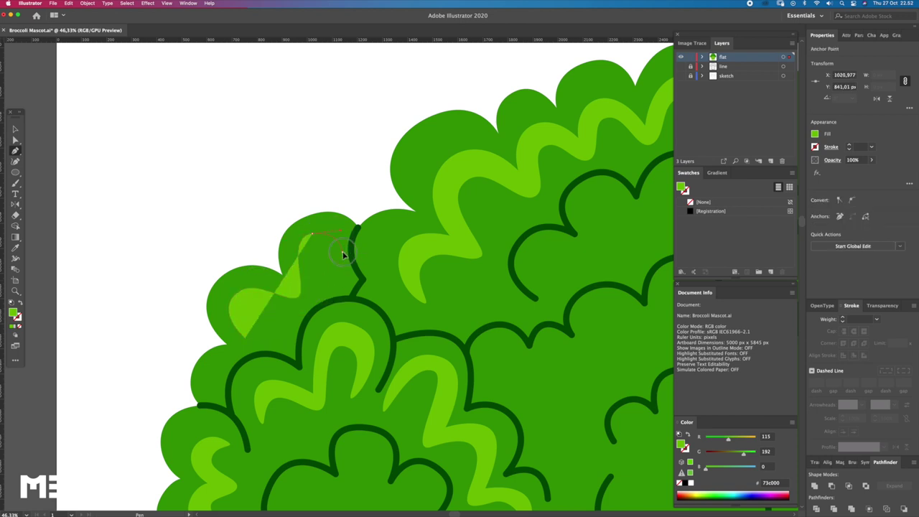
pyautogui.moveTo(339, 271)
pyautogui.mouseDown()
pyautogui.moveTo(325, 281)
pyautogui.moveTo(318, 326)
pyautogui.mouseUp()
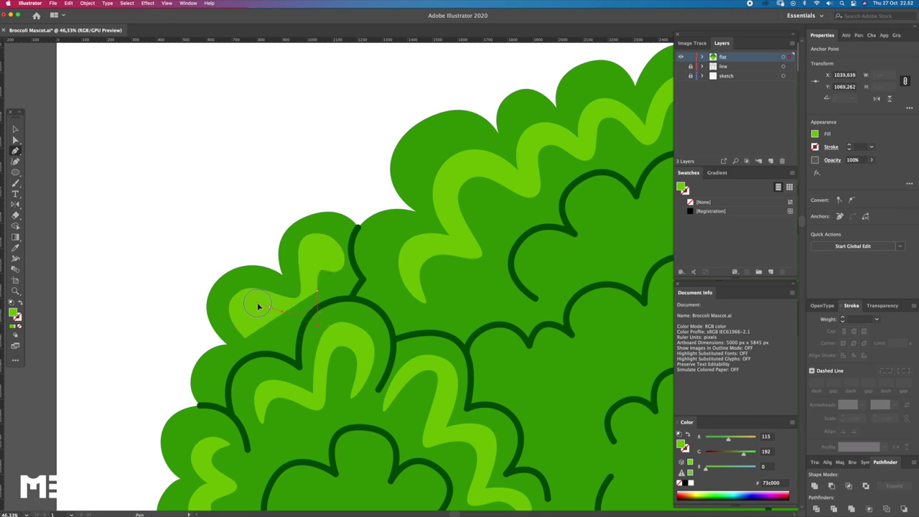
pyautogui.moveTo(258, 304); pyautogui.dragTo(267, 350)
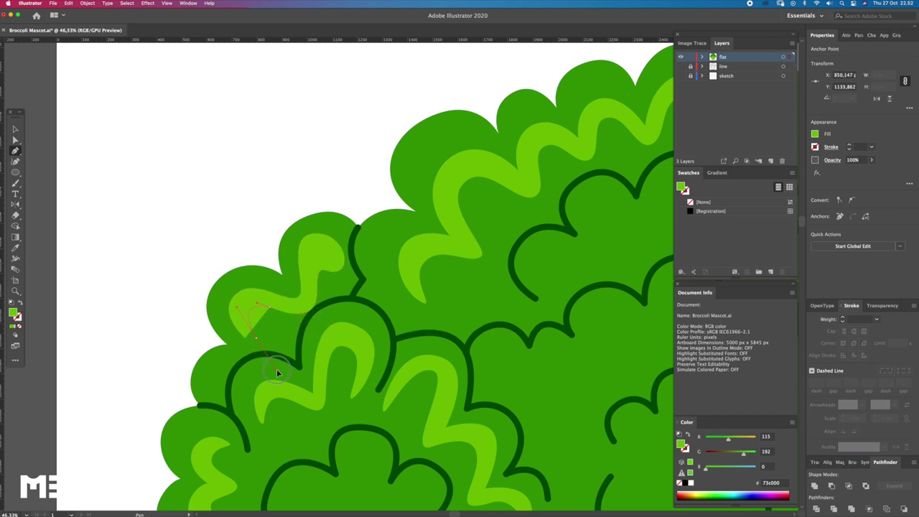
pyautogui.moveTo(250, 336); pyautogui.dragTo(271, 355)
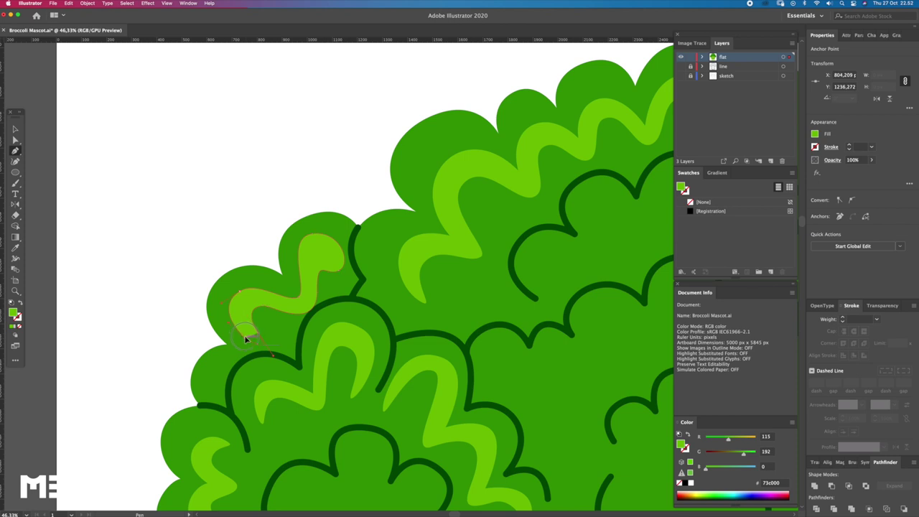
pyautogui.press('a')
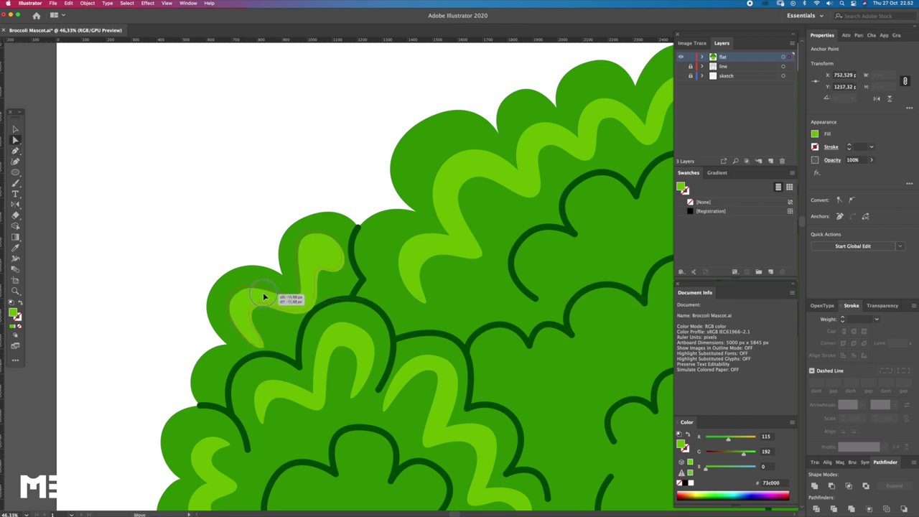
# Pull the wave's anchors and right tip to smooth its outline.
pyautogui.click(259, 216)
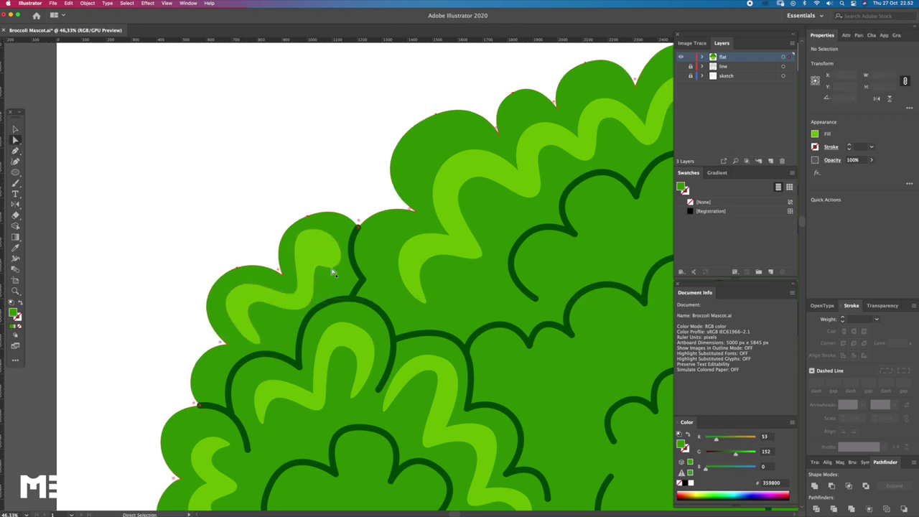
pyautogui.moveTo(335, 271)
pyautogui.mouseDown()
pyautogui.moveTo(342, 252)
pyautogui.moveTo(313, 233)
pyautogui.moveTo(301, 240)
pyautogui.mouseUp()
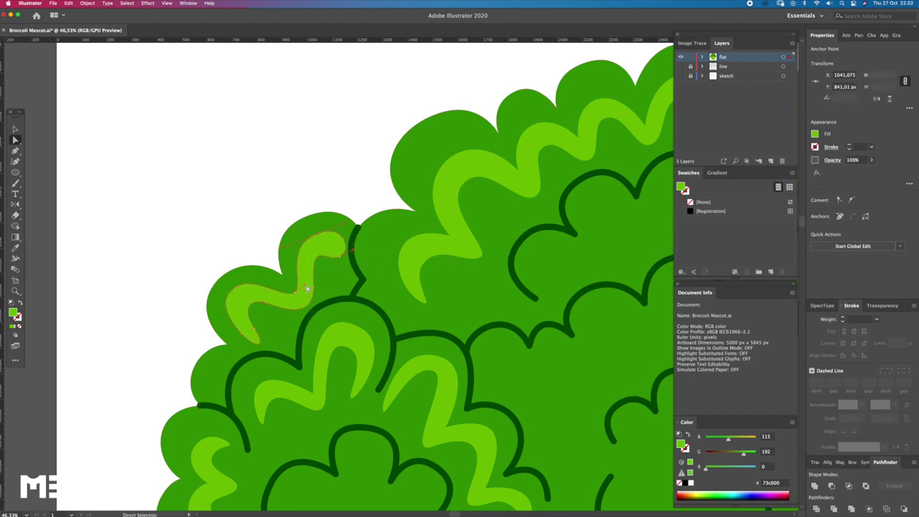
pyautogui.moveTo(311, 286); pyautogui.dragTo(311, 288)
pyautogui.moveTo(354, 253)
pyautogui.mouseDown()
pyautogui.moveTo(342, 258)
pyautogui.moveTo(343, 246)
pyautogui.mouseUp()
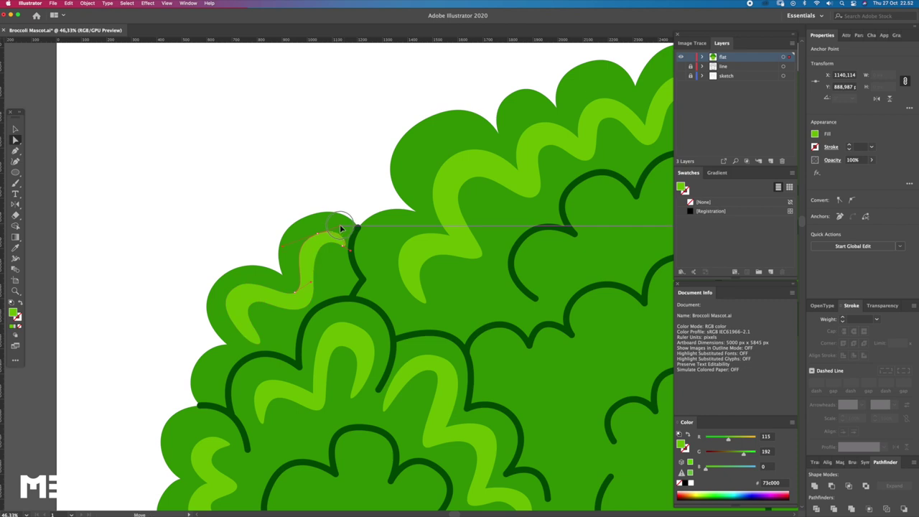
pyautogui.click(345, 198)
# Move the wave's left-end anchor to reshape its lower tail.
pyautogui.press('z')
pyautogui.keyDown('alt'); pyautogui.scroll(-3, 311, 206); pyautogui.keyUp('alt')
pyautogui.keyDown('alt'); pyautogui.scroll(2, 381, 240); pyautogui.keyUp('alt')
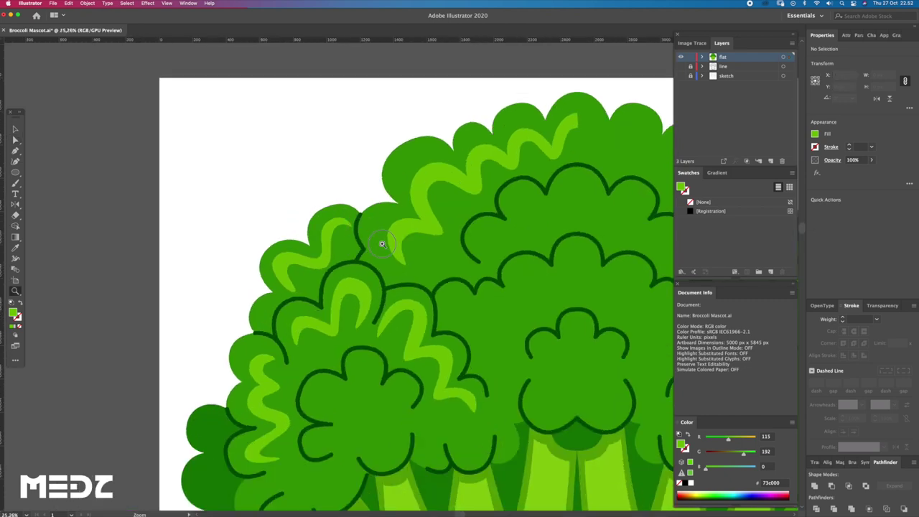
pyautogui.keyDown('alt'); pyautogui.scroll(2, 373, 237); pyautogui.keyUp('alt')
pyautogui.press('a')
pyautogui.click(340, 224)
pyautogui.keyDown('alt'); pyautogui.scroll(2, 331, 212); pyautogui.keyUp('alt')
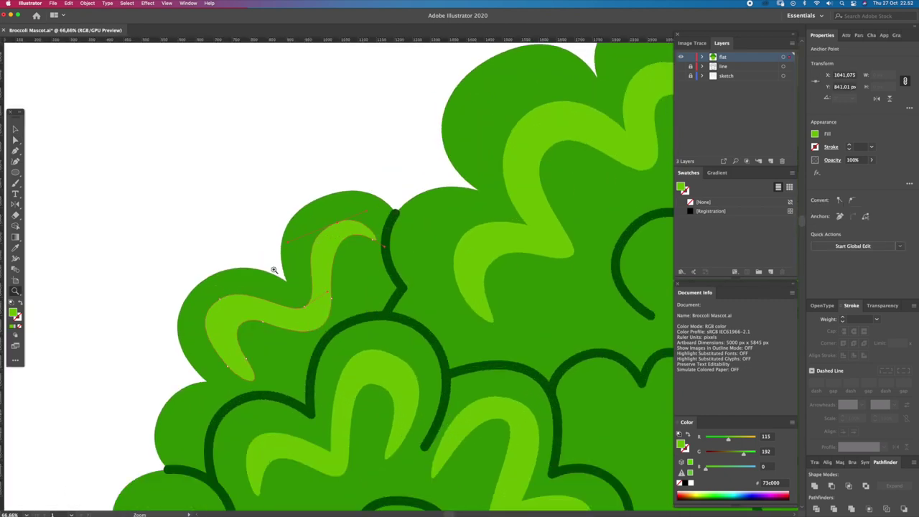
pyautogui.click(205, 337)
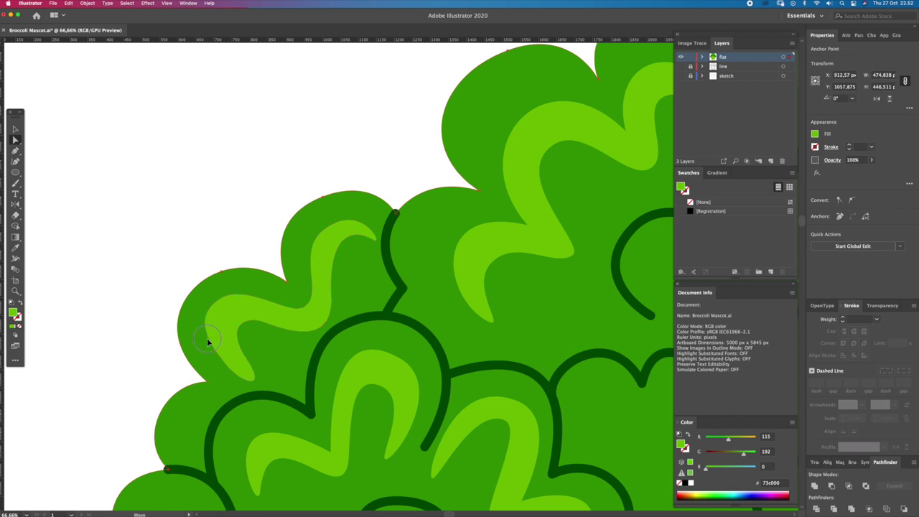
pyautogui.moveTo(210, 347); pyautogui.dragTo(243, 364)
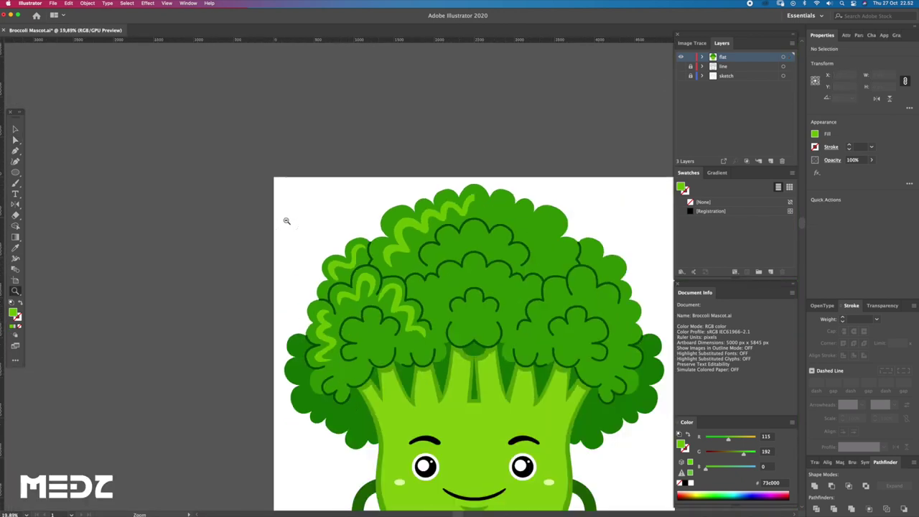
# Draw a three-curve zigzag highlight inside the top-centre floret's outline.
pyautogui.moveTo(287, 221)
pyautogui.mouseDown()
pyautogui.moveTo(256, 212)
pyautogui.moveTo(376, 262)
pyautogui.moveTo(358, 257)
pyautogui.mouseUp()
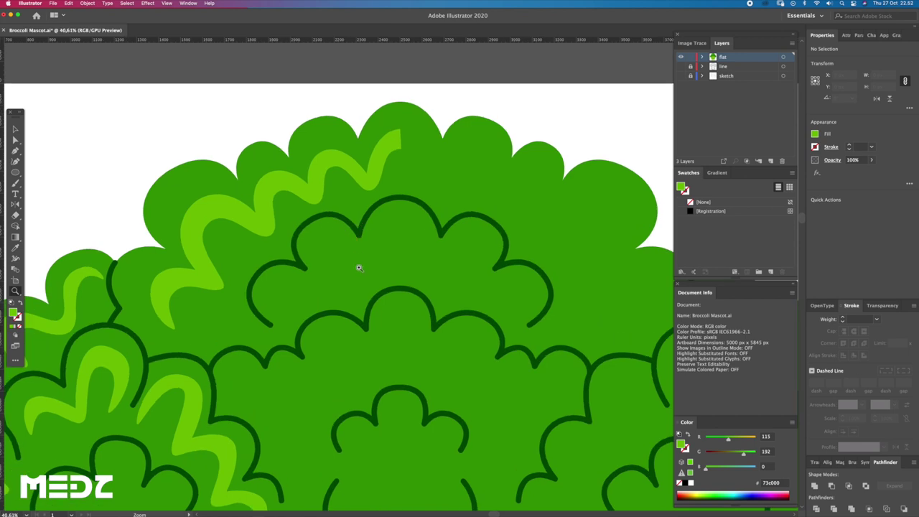
pyautogui.press('p')
pyautogui.moveTo(288, 288)
pyautogui.mouseDown()
pyautogui.moveTo(309, 284)
pyautogui.moveTo(329, 244)
pyautogui.moveTo(349, 238)
pyautogui.moveTo(376, 255)
pyautogui.mouseUp()
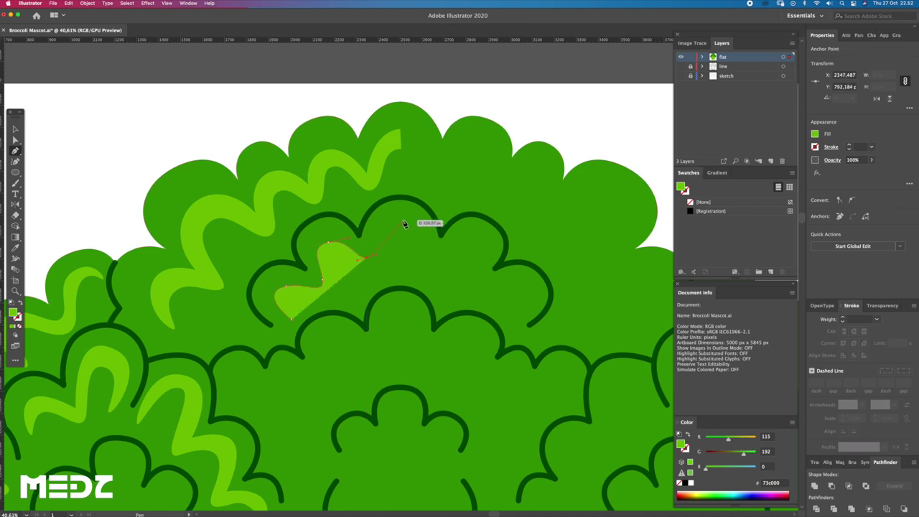
pyautogui.moveTo(401, 217); pyautogui.dragTo(433, 217)
pyautogui.moveTo(320, 302)
pyautogui.mouseDown()
pyautogui.moveTo(329, 319)
pyautogui.moveTo(272, 321)
pyautogui.moveTo(342, 275)
pyautogui.moveTo(403, 252)
pyautogui.mouseUp()
pyautogui.press('a')
pyautogui.press('p')
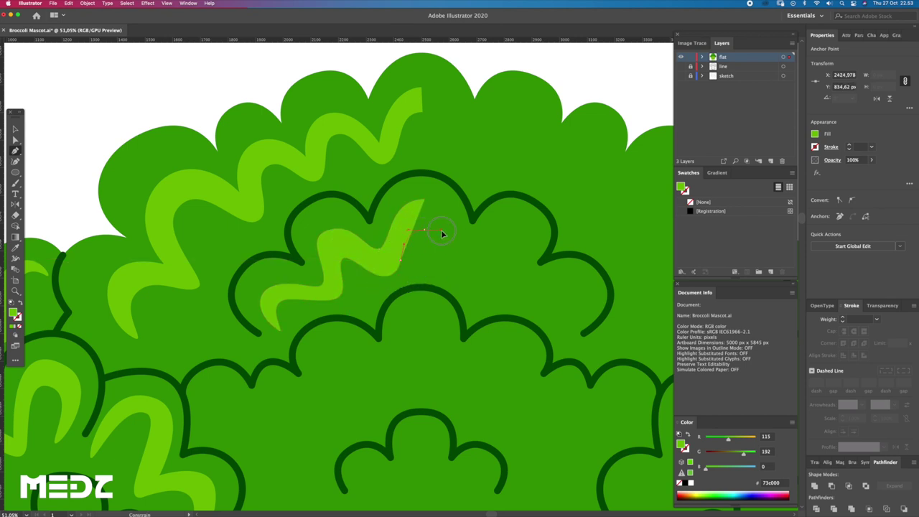
pyautogui.scroll(-3, 367, 149)
pyautogui.scroll(-3, 367, 149)
pyautogui.click(366, 148)
pyautogui.scroll(-3, 423, 248)
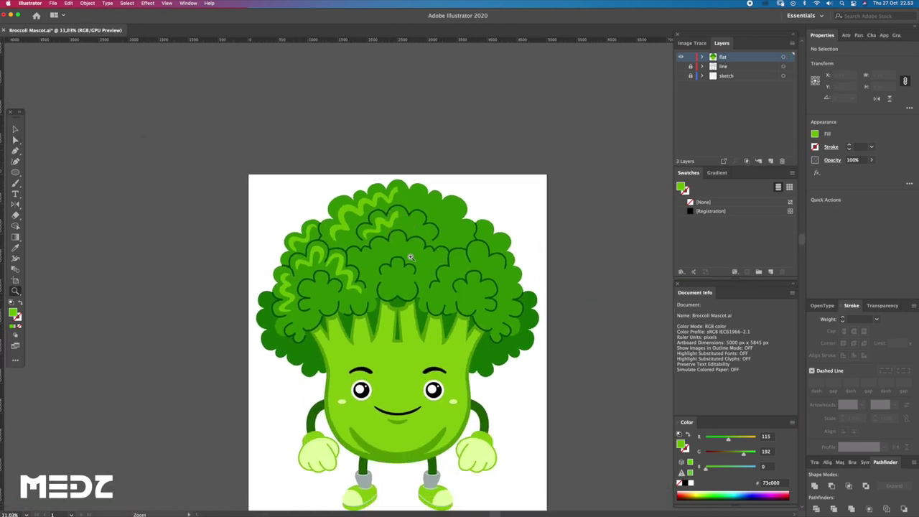
# Start a new wave in the lower central floret, extending toward the upper right.
pyautogui.scroll(3, 411, 257)
pyautogui.scroll(3, 383, 263)
pyautogui.press('p')
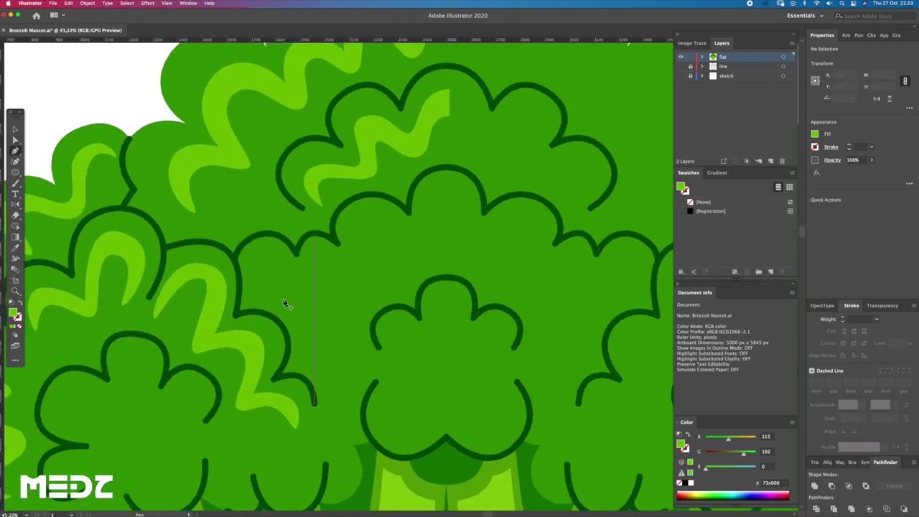
pyautogui.moveTo(264, 291); pyautogui.dragTo(330, 272)
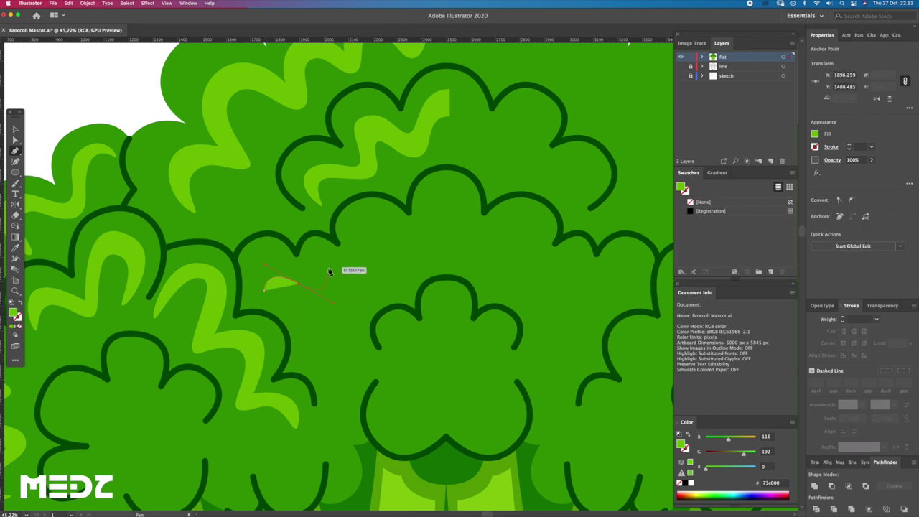
pyautogui.moveTo(358, 245); pyautogui.dragTo(357, 217)
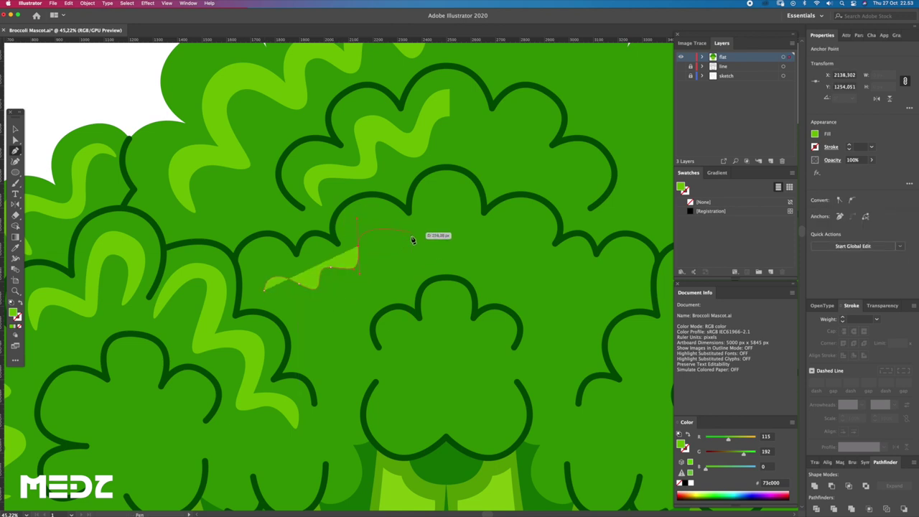
pyautogui.moveTo(423, 246)
pyautogui.mouseDown()
pyautogui.moveTo(453, 202)
pyautogui.moveTo(477, 205)
pyautogui.mouseUp()
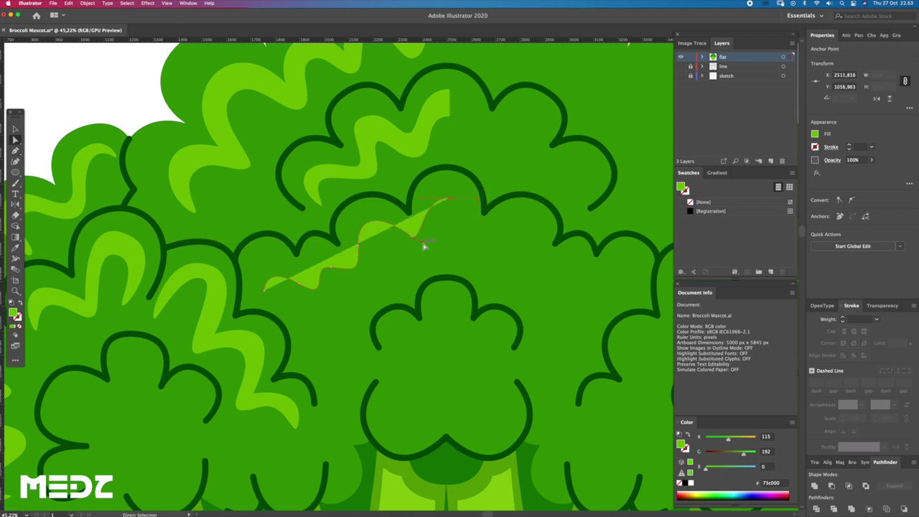
pyautogui.moveTo(359, 281); pyautogui.dragTo(383, 302)
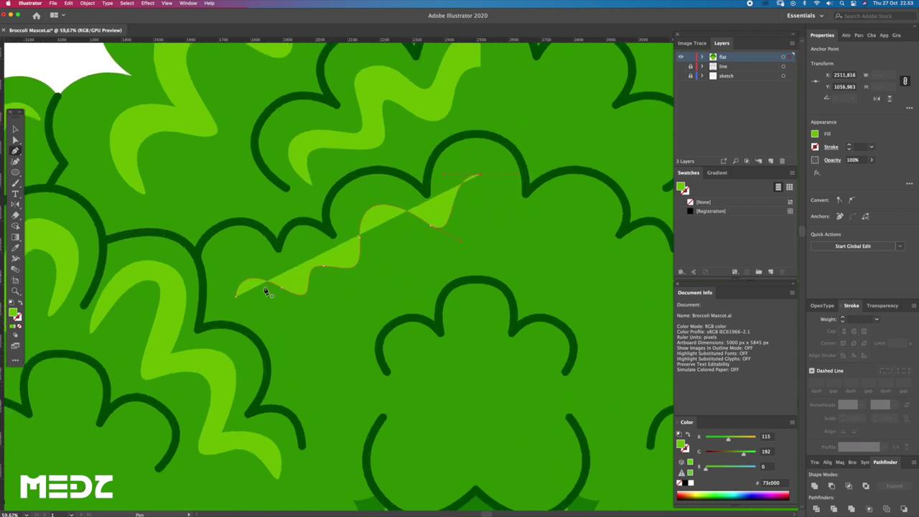
# Draw the wave's return edge and close it at the top tip.
pyautogui.moveTo(233, 316)
pyautogui.mouseDown()
pyautogui.moveTo(260, 307)
pyautogui.moveTo(319, 314)
pyautogui.mouseUp()
pyautogui.moveTo(355, 288); pyautogui.dragTo(390, 230)
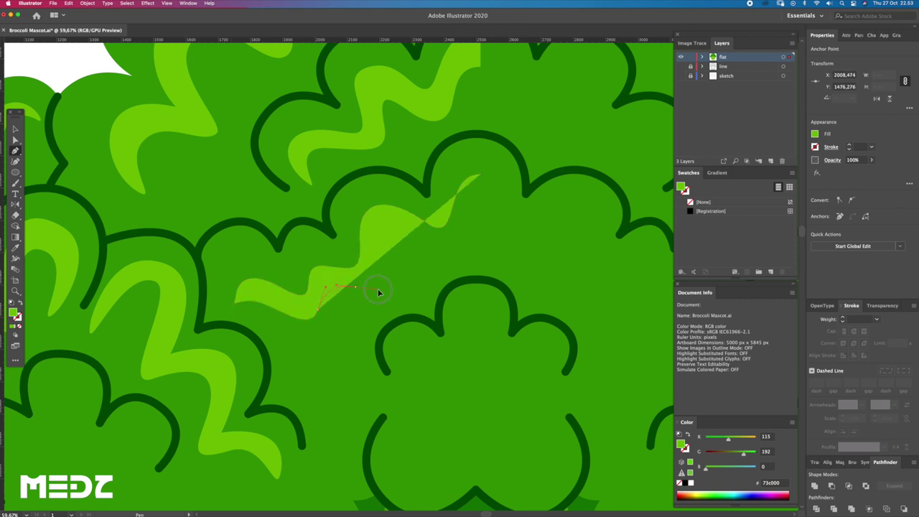
pyautogui.moveTo(428, 247); pyautogui.dragTo(456, 263)
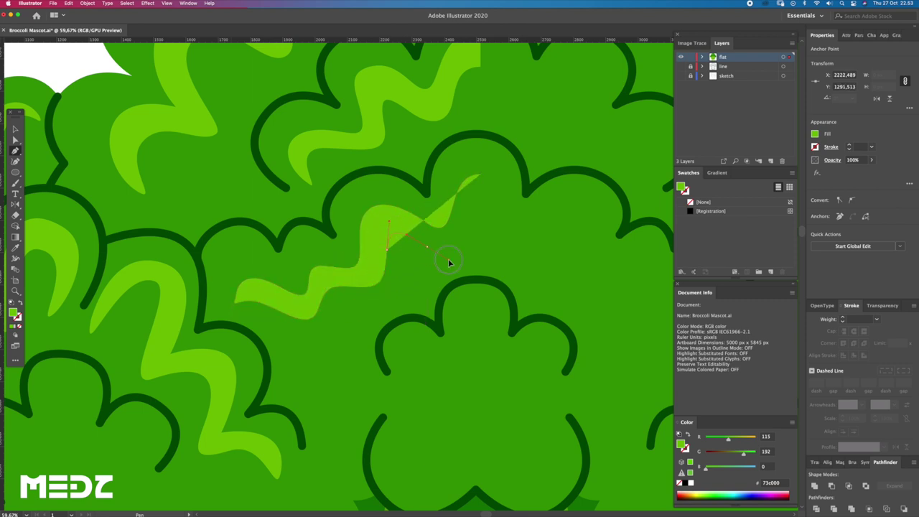
pyautogui.moveTo(467, 229); pyautogui.dragTo(467, 216)
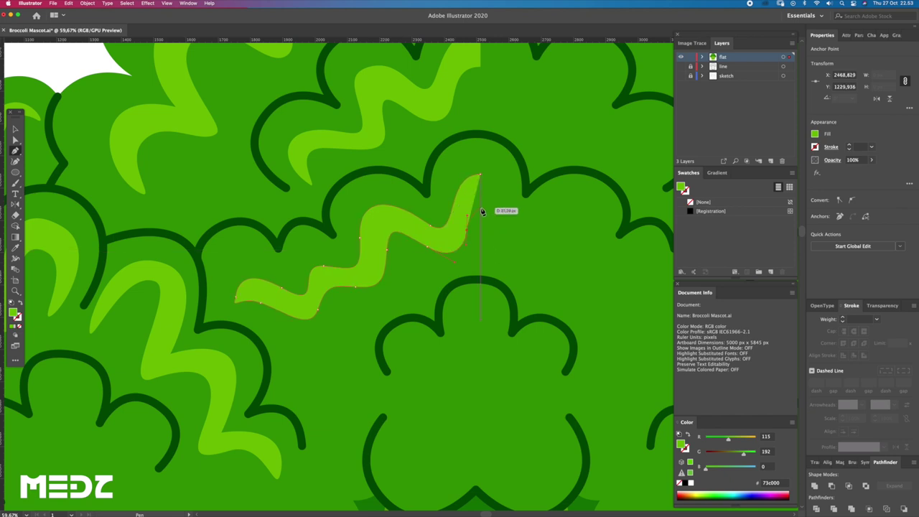
pyautogui.click(477, 216)
pyautogui.press('a')
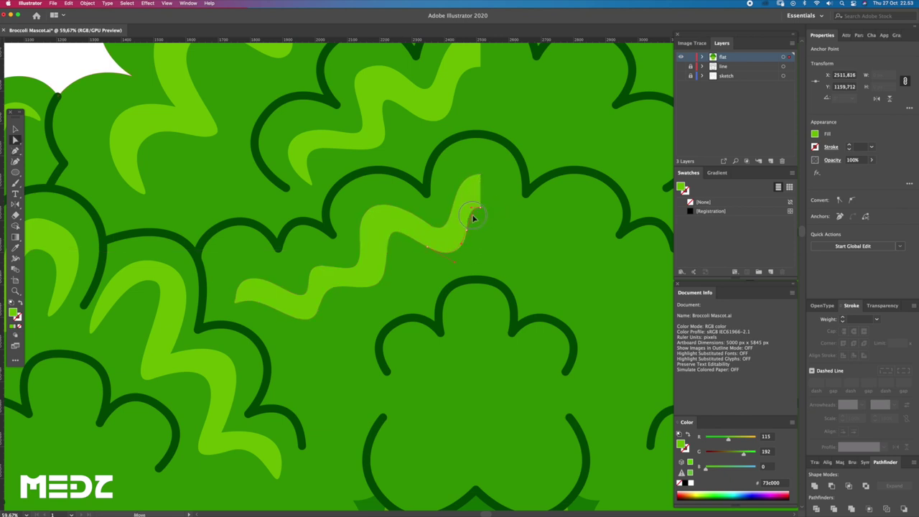
pyautogui.moveTo(474, 232); pyautogui.dragTo(356, 249)
# Select the five left-side light-green waves and duplicate them to the right.
pyautogui.press('v')
pyautogui.click(357, 250)
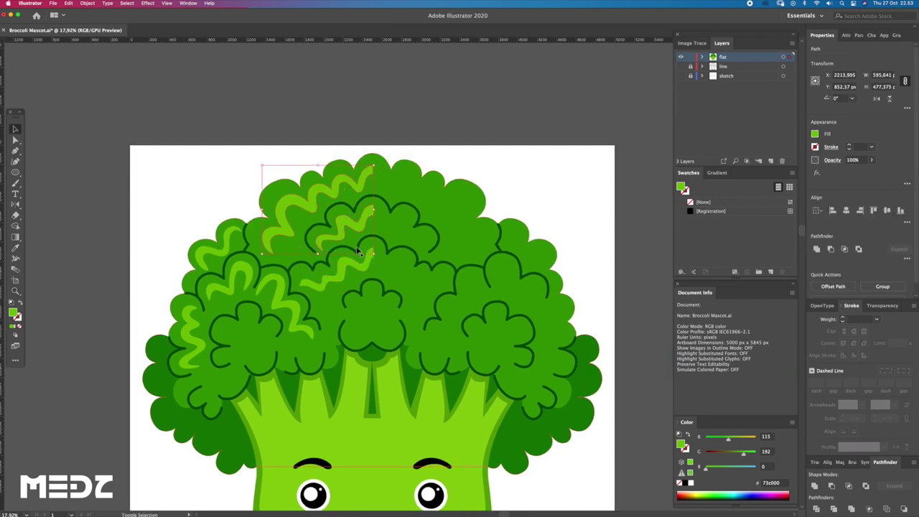
pyautogui.keyDown('shift'); pyautogui.click(364, 269); pyautogui.keyUp('shift')
pyautogui.keyDown('shift'); pyautogui.click(246, 293); pyautogui.keyUp('shift')
pyautogui.keyDown('shift'); pyautogui.click(217, 280); pyautogui.keyUp('shift')
pyautogui.keyDown('shift'); pyautogui.click(192, 333); pyautogui.keyUp('shift')
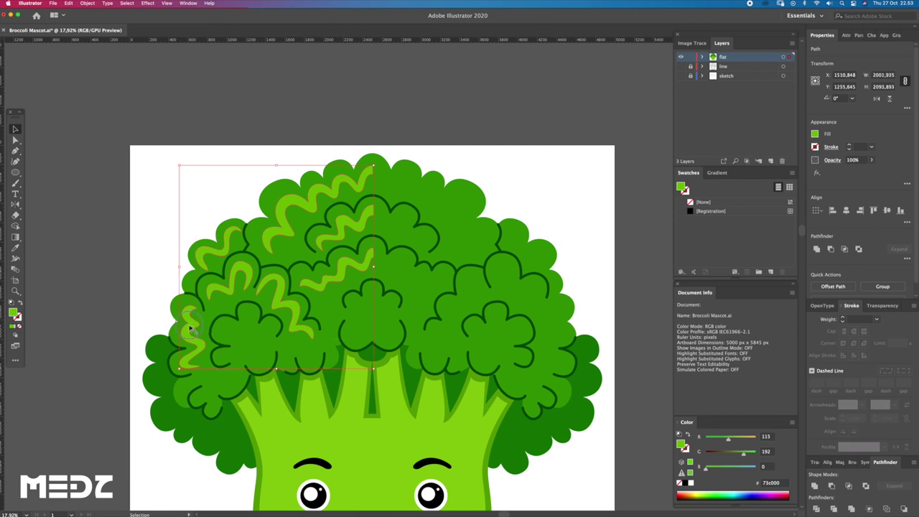
pyautogui.moveTo(191, 328); pyautogui.dragTo(356, 329)
# Reflect the copied waves horizontally.
pyautogui.press('o')
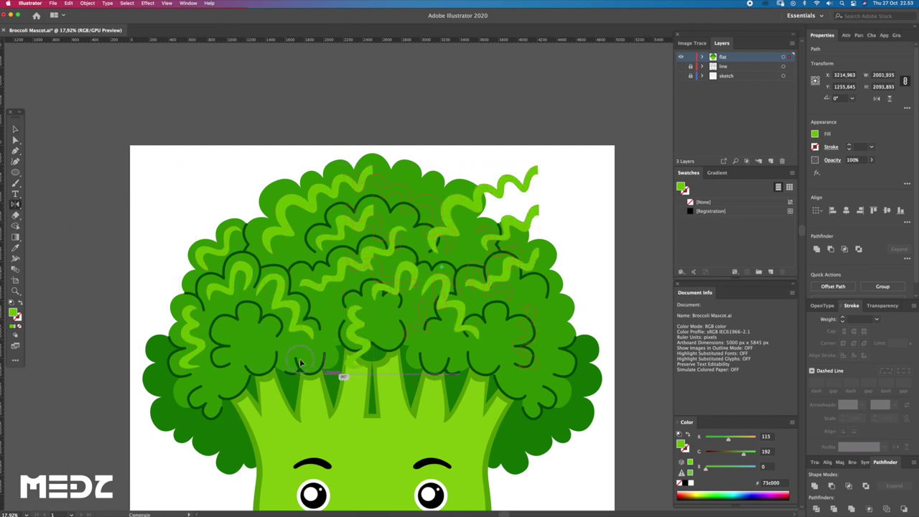
pyautogui.moveTo(441, 268); pyautogui.dragTo(338, 373)
pyautogui.press('z')
pyautogui.moveTo(385, 174)
pyautogui.mouseDown()
pyautogui.moveTo(408, 214)
pyautogui.moveTo(495, 217)
pyautogui.mouseUp()
# Slide the mirrored waves left into place on the right half of the crown.
pyautogui.press('v')
pyautogui.moveTo(415, 210); pyautogui.dragTo(377, 214)
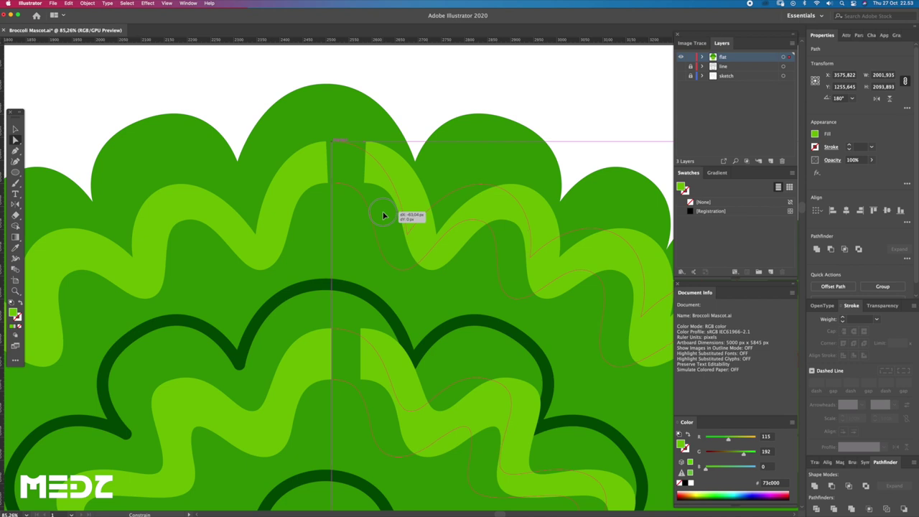
pyautogui.moveTo(384, 215); pyautogui.dragTo(381, 215)
pyautogui.scroll(-4, 344, 227)
pyautogui.scroll(2, 415, 281)
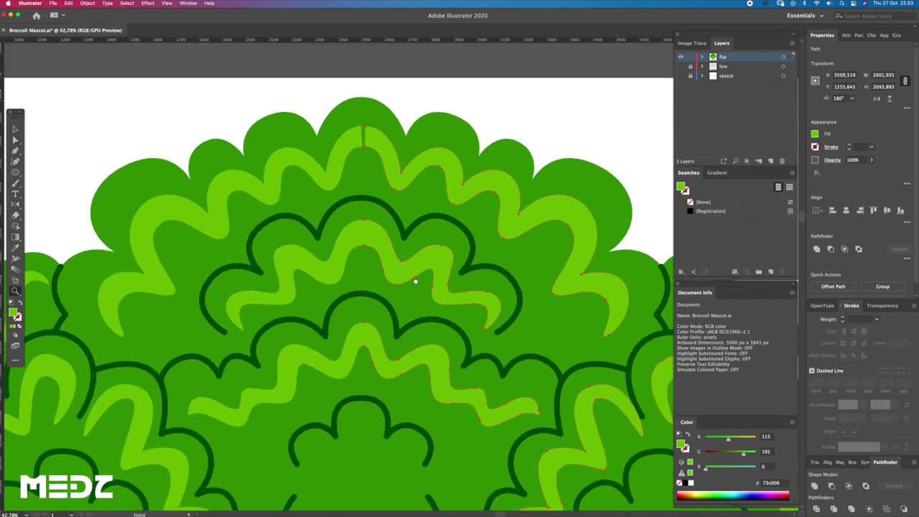
pyautogui.scroll(-2, 415, 282)
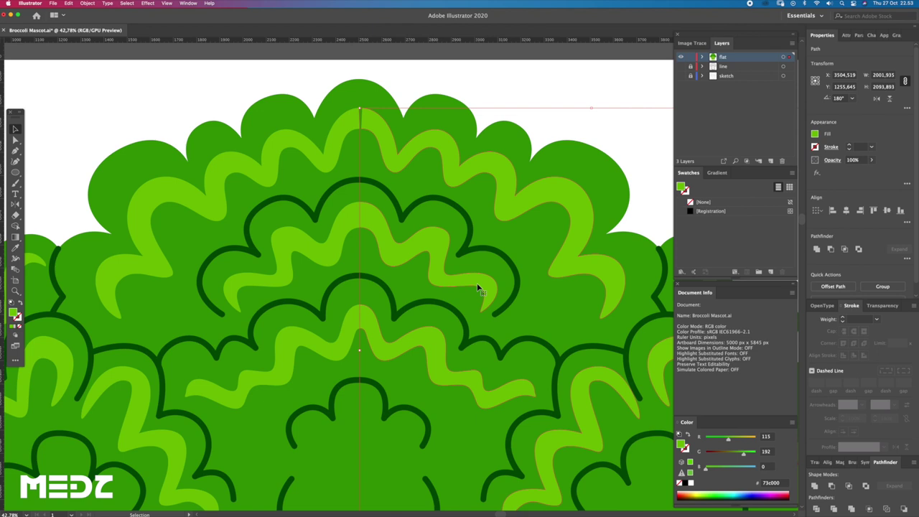
pyautogui.scroll(-5, 438, 237)
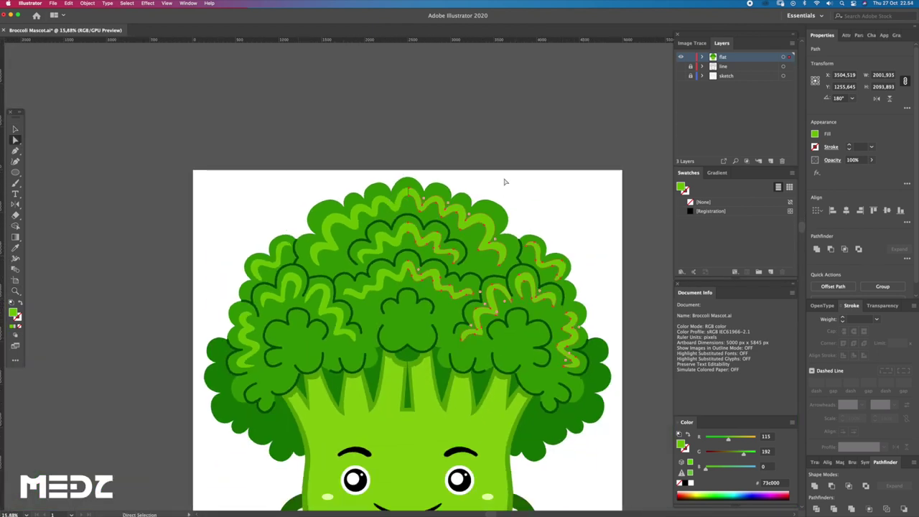
# Deselect the mirrored waves and lasso-select the anchors around the top wave's bump.
pyautogui.click(505, 182)
pyautogui.scroll(3, 415, 198)
pyautogui.scroll(3, 415, 197)
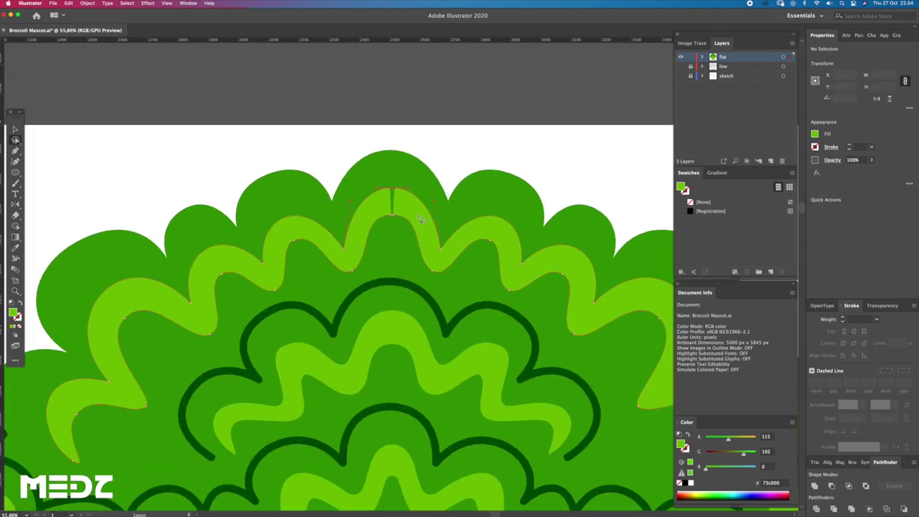
pyautogui.click(420, 219)
pyautogui.press('q')
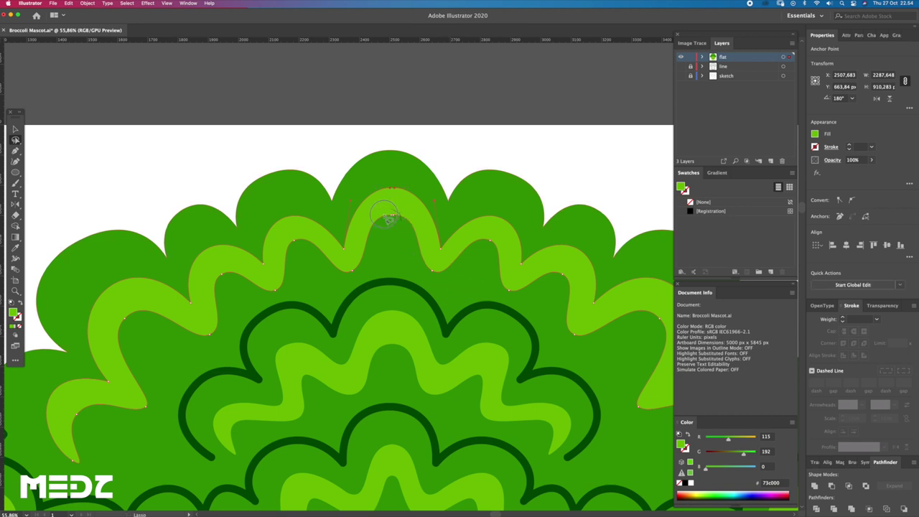
pyautogui.moveTo(411, 337); pyautogui.dragTo(388, 354)
# Look over the finished wavy highlight and broccoli head, then clear the selection.
pyautogui.scroll(-4, 415, 374)
pyautogui.press('q')
pyautogui.scroll(-2, 455, 328)
pyautogui.press('Tab')
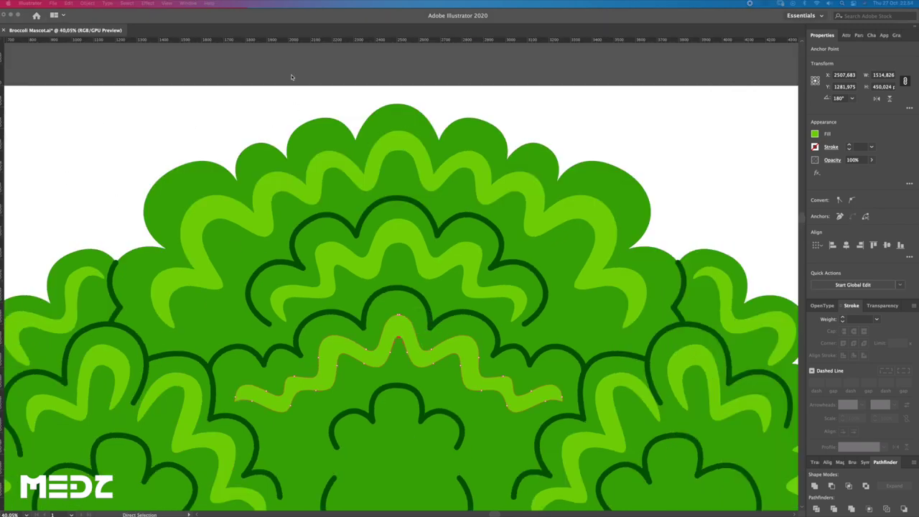
pyautogui.press('Tab')
pyautogui.scroll(-2, 447, 230)
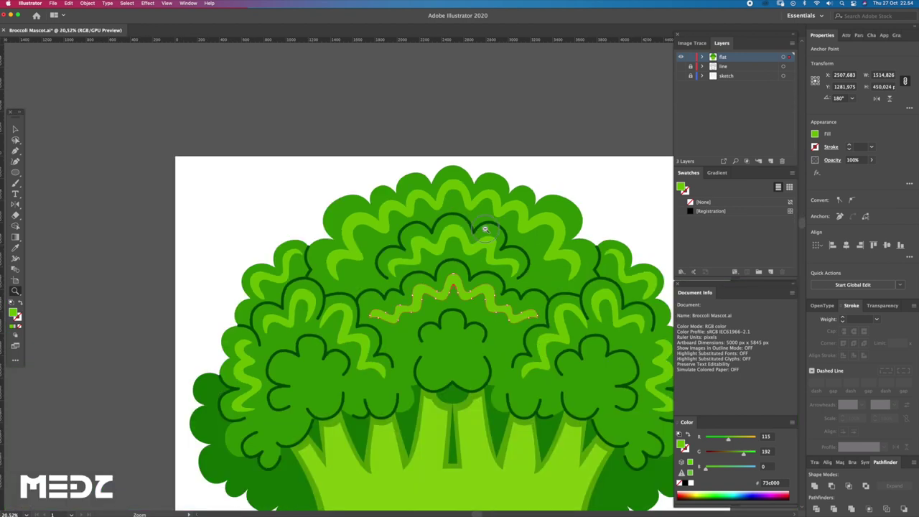
pyautogui.scroll(-1, 465, 215)
pyautogui.scroll(-1, 465, 215)
pyautogui.scroll(1, 479, 187)
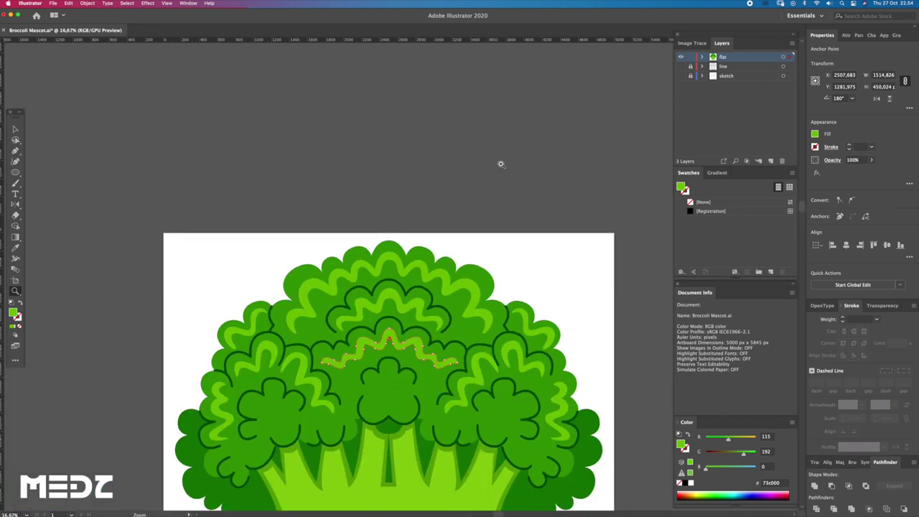
pyautogui.click(512, 220)
pyautogui.scroll(-2, 512, 220)
pyautogui.scroll(-2, 503, 146)
pyautogui.scroll(-1, 503, 171)
pyautogui.scroll(-1, 492, 328)
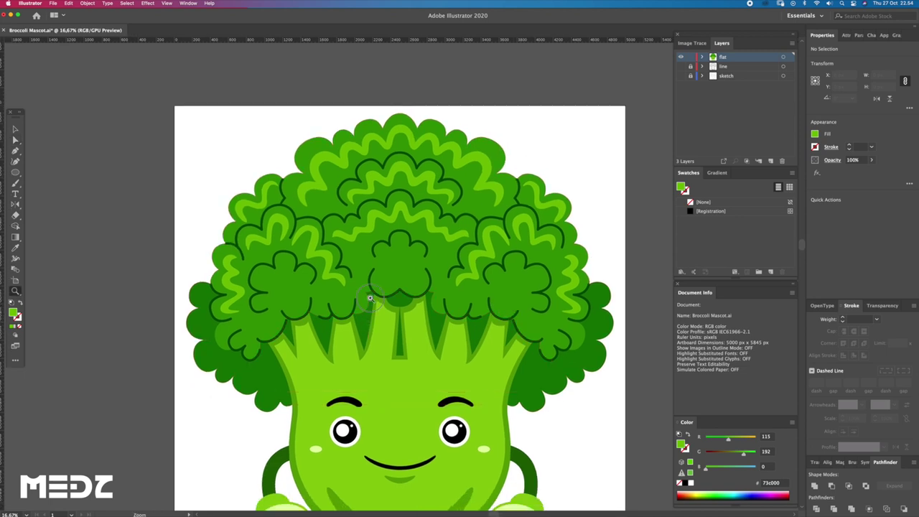
pyautogui.scroll(4, 357, 342)
pyautogui.click(376, 327)
pyautogui.scroll(-4, 376, 327)
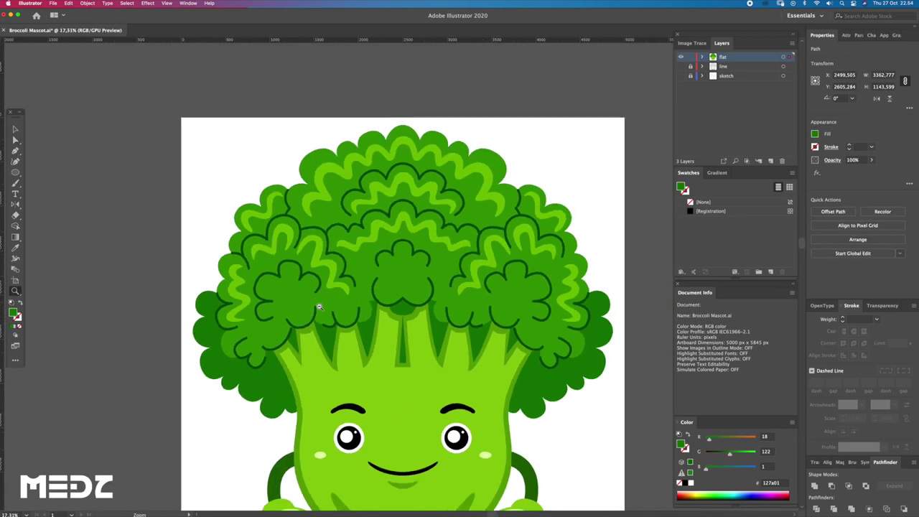
pyautogui.hotkey('ctrl', 'shift', 'a')
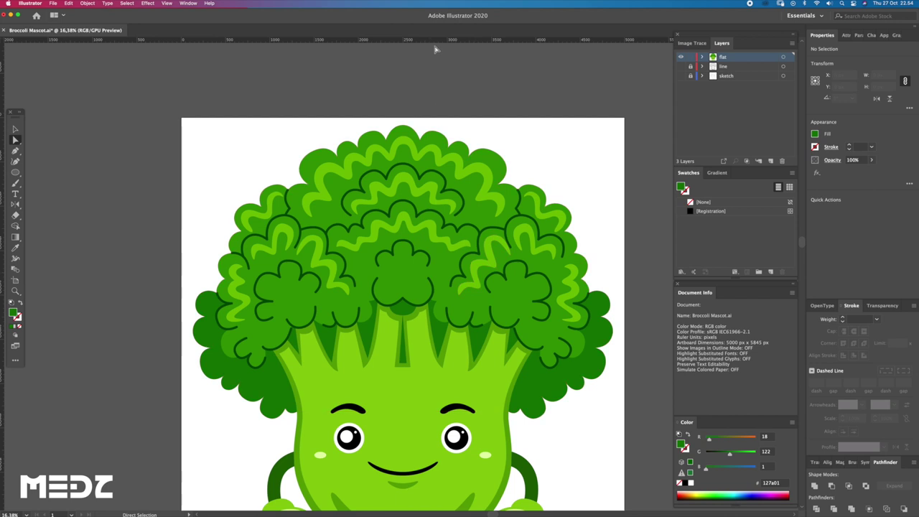
# Zoom in close on the lower edge of the left floret.
pyautogui.press('z')
pyautogui.press('Tab')
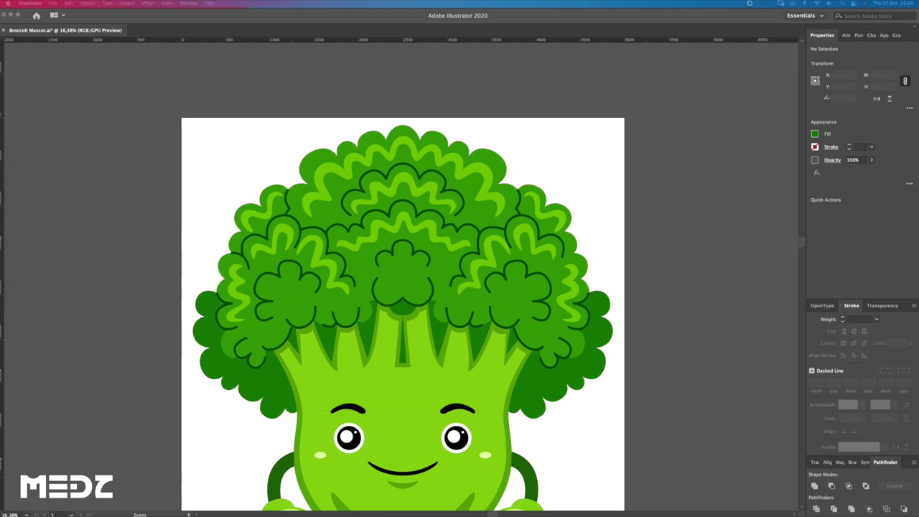
pyautogui.press('Tab')
pyautogui.click(393, 310)
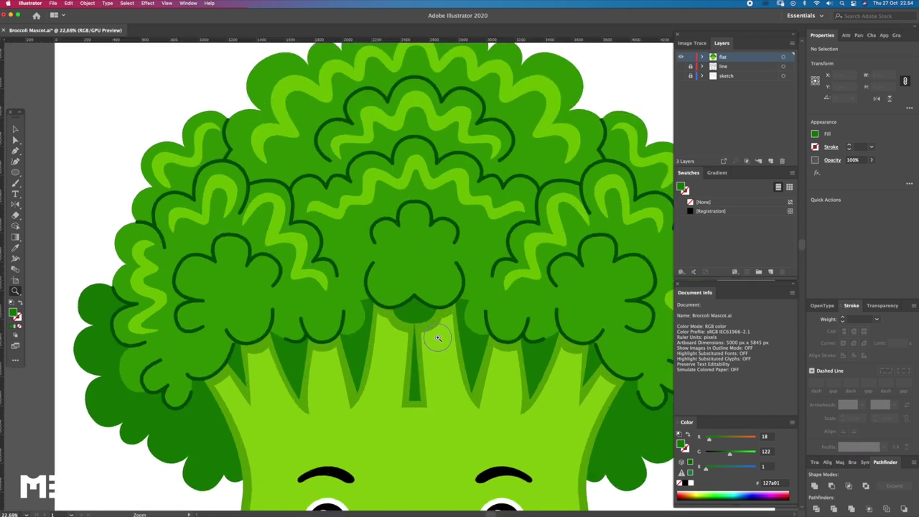
pyautogui.moveTo(364, 304); pyautogui.dragTo(430, 300)
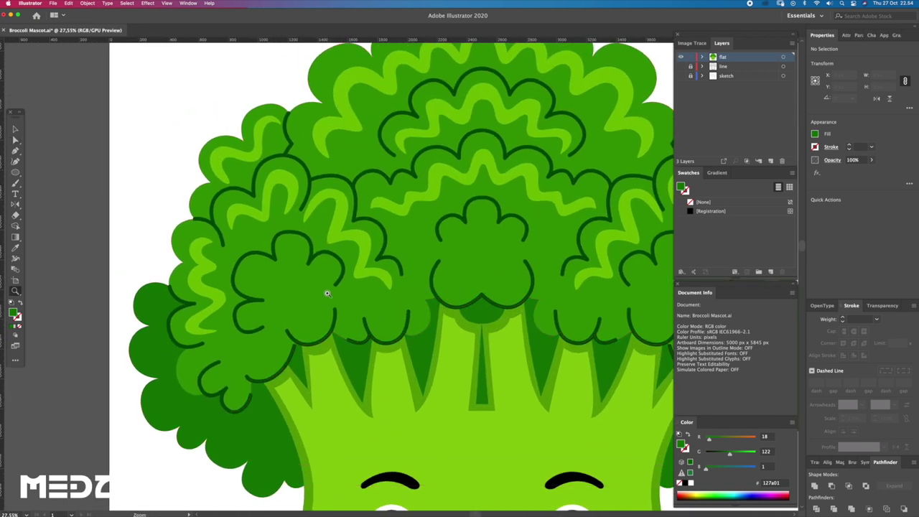
pyautogui.click(284, 306)
pyautogui.press('Tab')
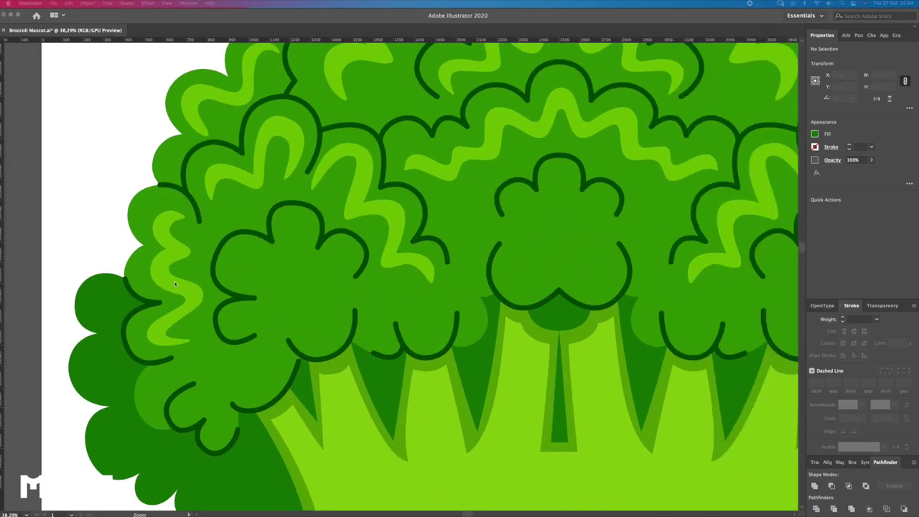
pyautogui.press('Tab')
pyautogui.click(109, 275)
pyautogui.moveTo(117, 291); pyautogui.dragTo(186, 314)
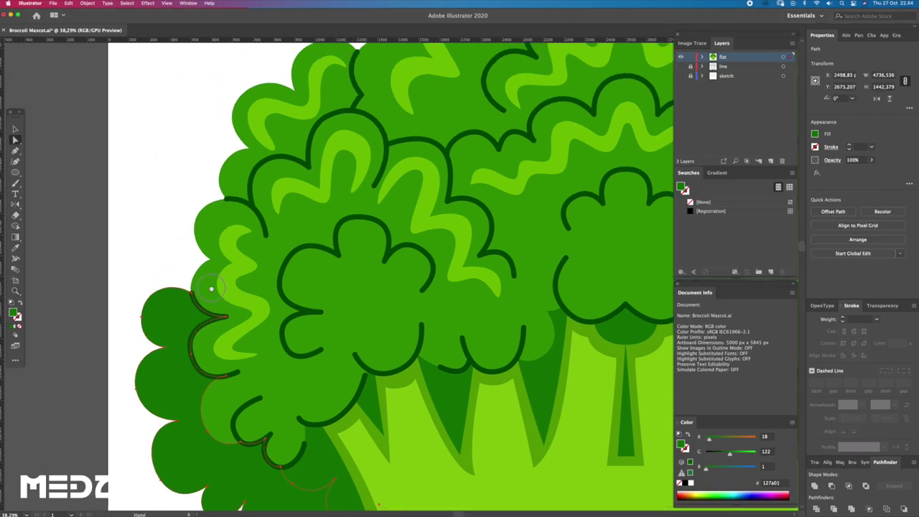
pyautogui.press('z')
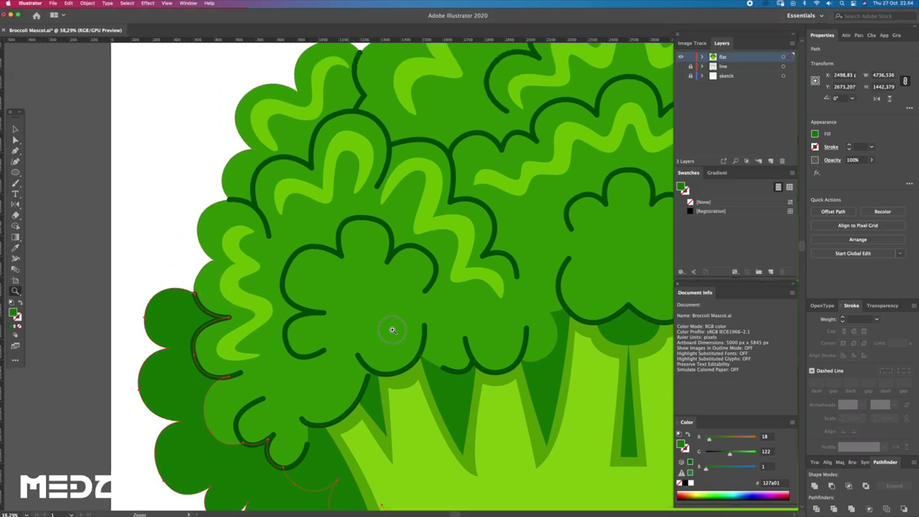
pyautogui.click(395, 335)
# Place the first curved anchor of the new shadow crescent along the floret's lower curve.
pyautogui.press('p')
pyautogui.hotkey('ctrl', 'shift', 'a')
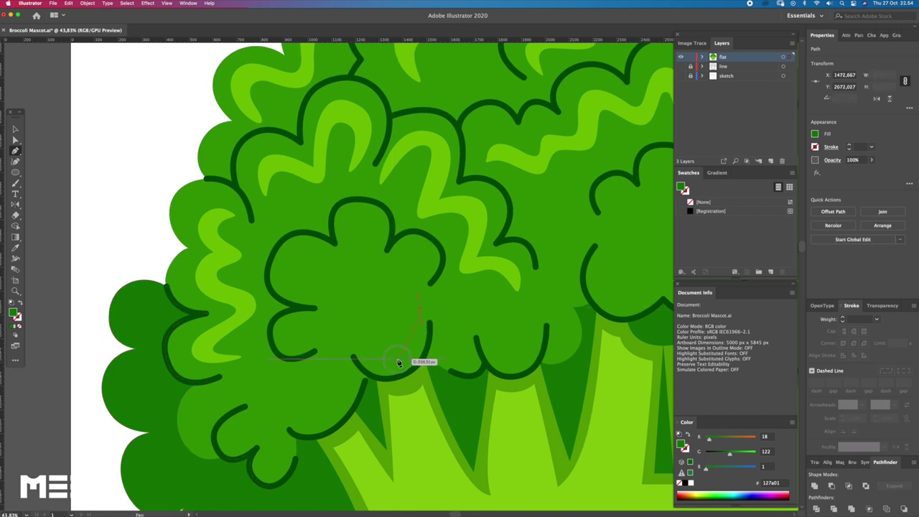
pyautogui.moveTo(372, 363)
pyautogui.mouseDown()
pyautogui.moveTo(352, 346)
pyautogui.moveTo(389, 350)
pyautogui.moveTo(412, 311)
pyautogui.moveTo(383, 345)
pyautogui.mouseUp()
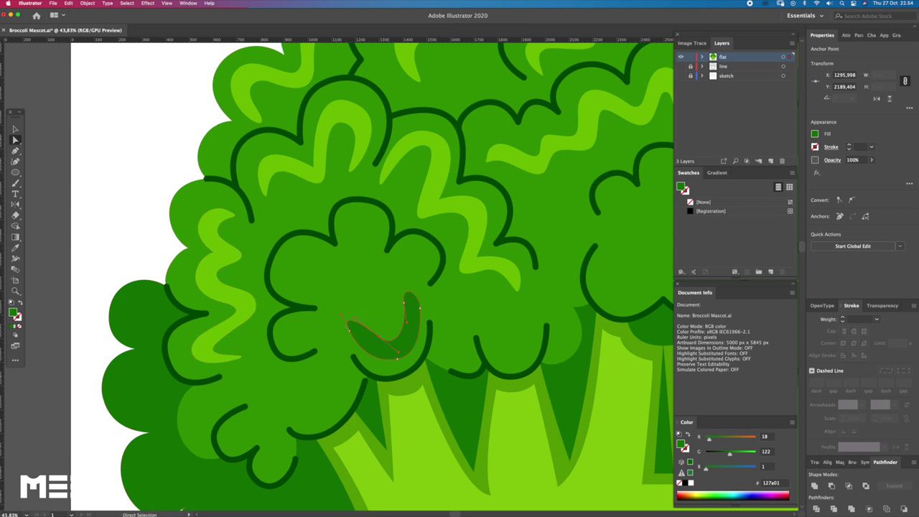
# Reshape the first crescent shadow's upper tip and bottom curve to follow the floret outline.
pyautogui.press('Tab')
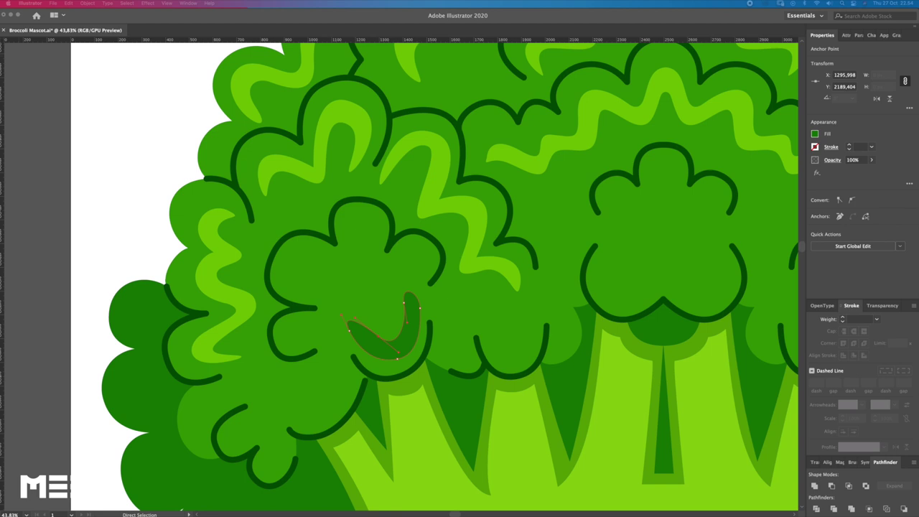
pyautogui.press('Tab')
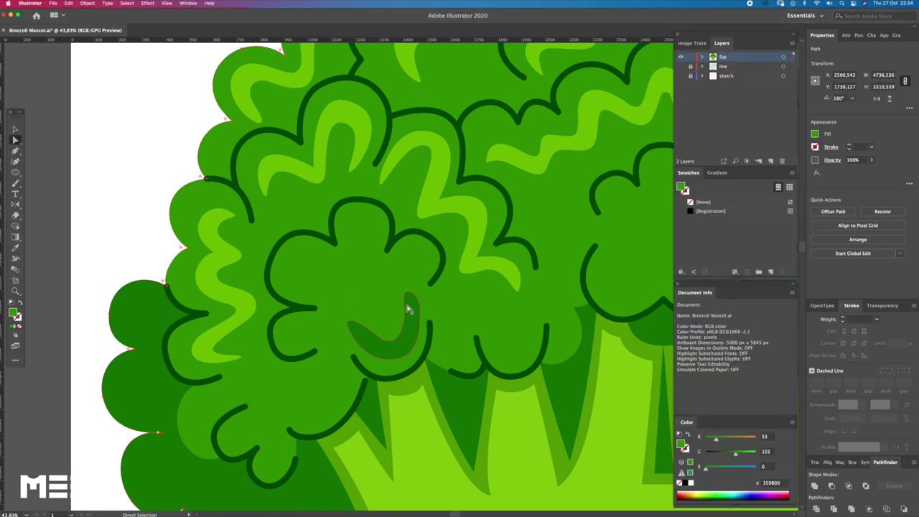
pyautogui.moveTo(407, 303)
pyautogui.mouseDown()
pyautogui.moveTo(404, 284)
pyautogui.moveTo(420, 280)
pyautogui.mouseUp()
pyautogui.moveTo(384, 341); pyautogui.dragTo(406, 359)
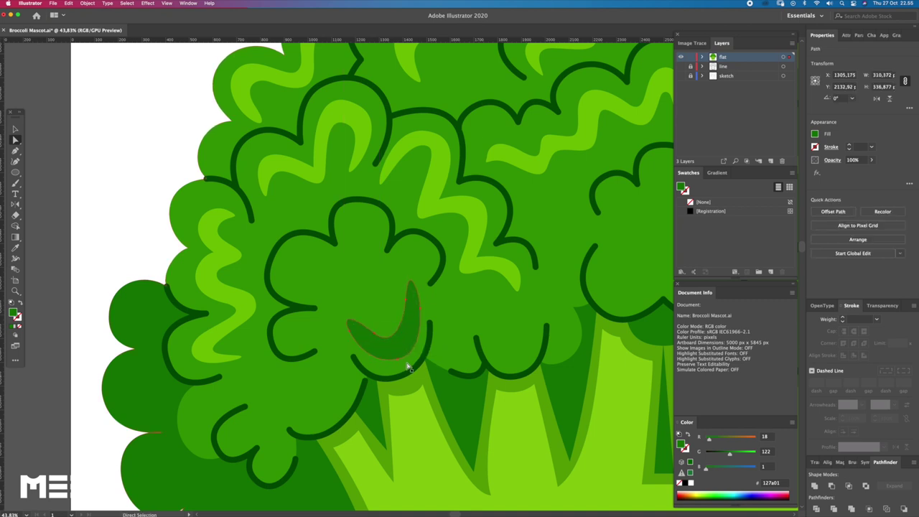
pyautogui.scroll(3, 406, 360)
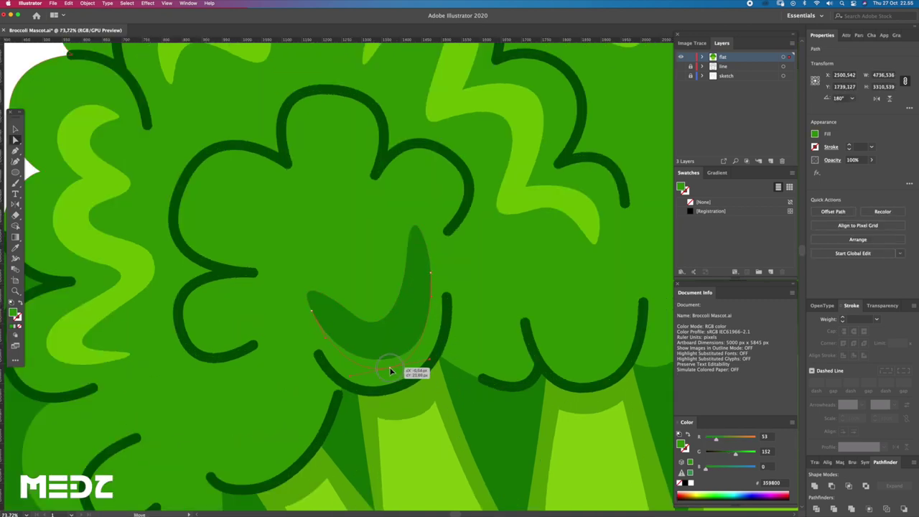
pyautogui.moveTo(394, 362); pyautogui.dragTo(435, 359)
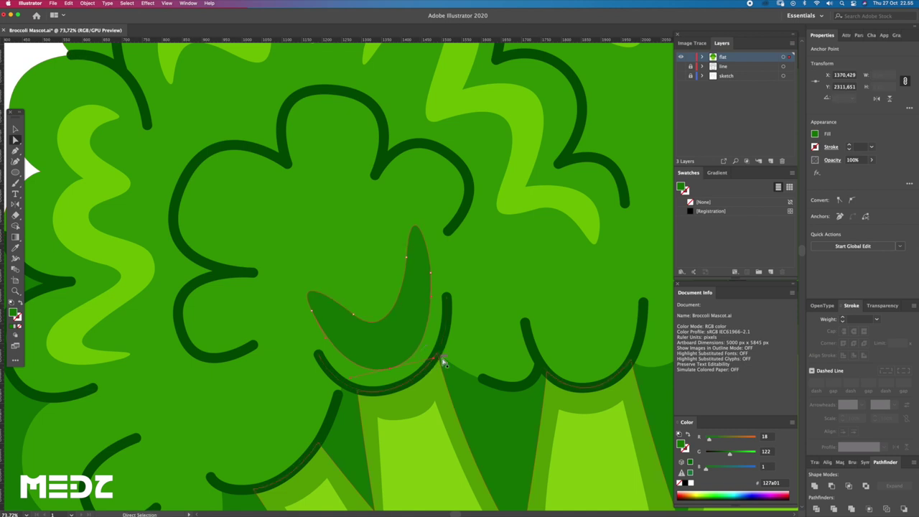
# Draw a second dark-green crescent shadow along the left floret's lower curve.
pyautogui.press('z')
pyautogui.moveTo(439, 359); pyautogui.dragTo(199, 292)
pyautogui.hotkey('ctrl', 'shift', 'a')
pyautogui.moveTo(373, 308); pyautogui.dragTo(384, 355)
pyautogui.press('p')
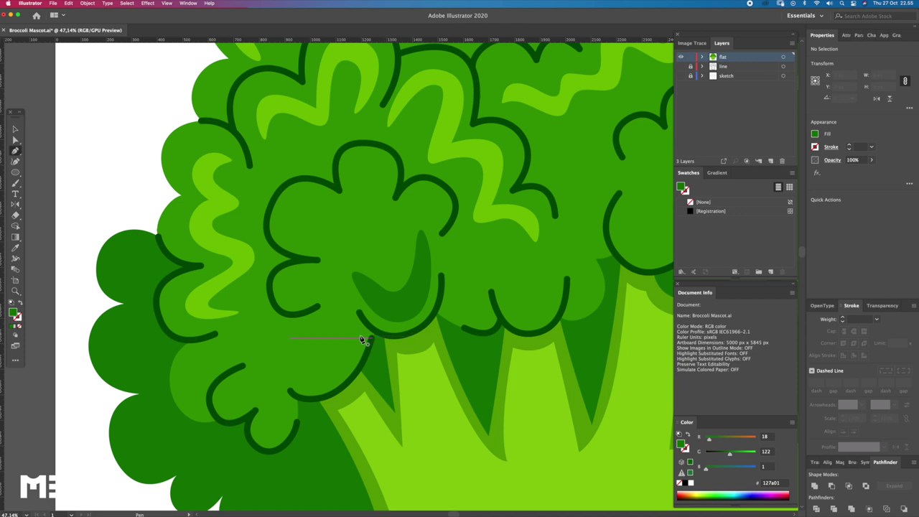
pyautogui.moveTo(360, 316)
pyautogui.mouseDown()
pyautogui.moveTo(290, 379)
pyautogui.moveTo(228, 324)
pyautogui.mouseUp()
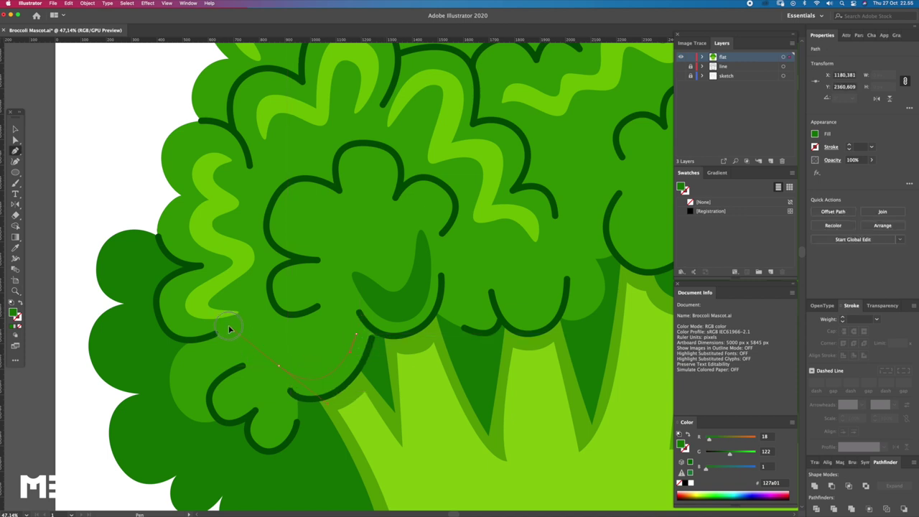
pyautogui.click(355, 334)
pyautogui.moveTo(355, 335); pyautogui.dragTo(338, 346)
# Nudge the second shadow's left tip slightly right with Direct Selection.
pyautogui.press('a')
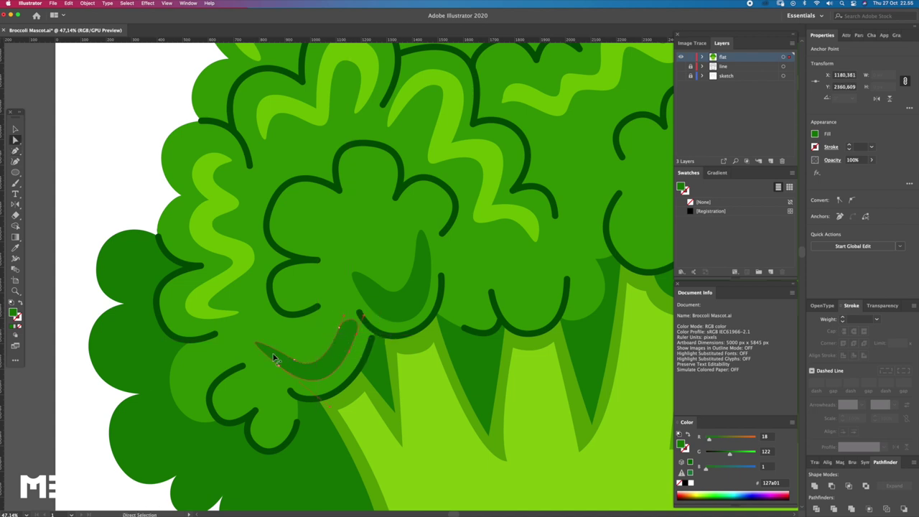
pyautogui.click(263, 354)
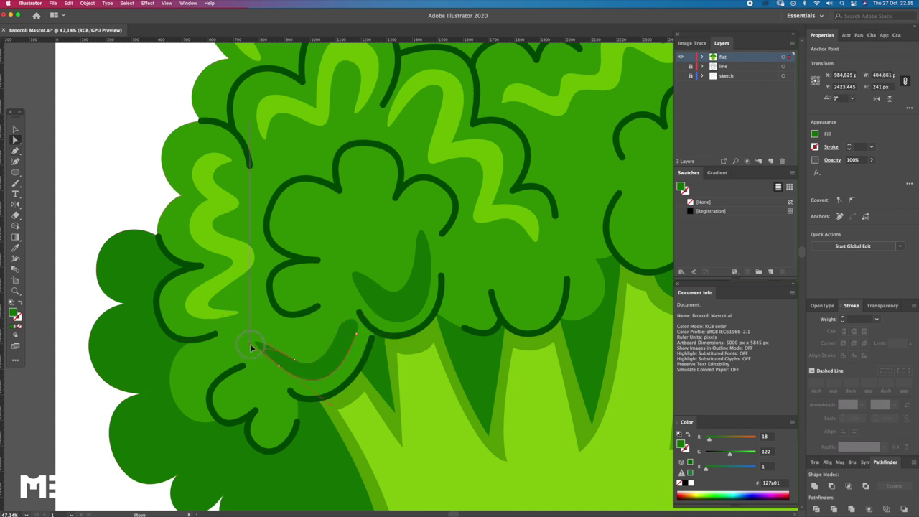
pyautogui.moveTo(257, 352); pyautogui.dragTo(269, 353)
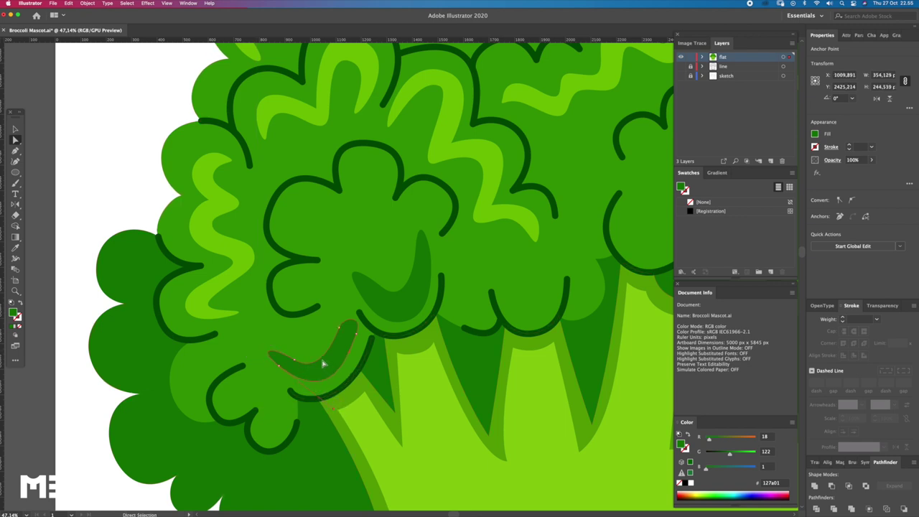
pyautogui.scroll(-3, 325, 377)
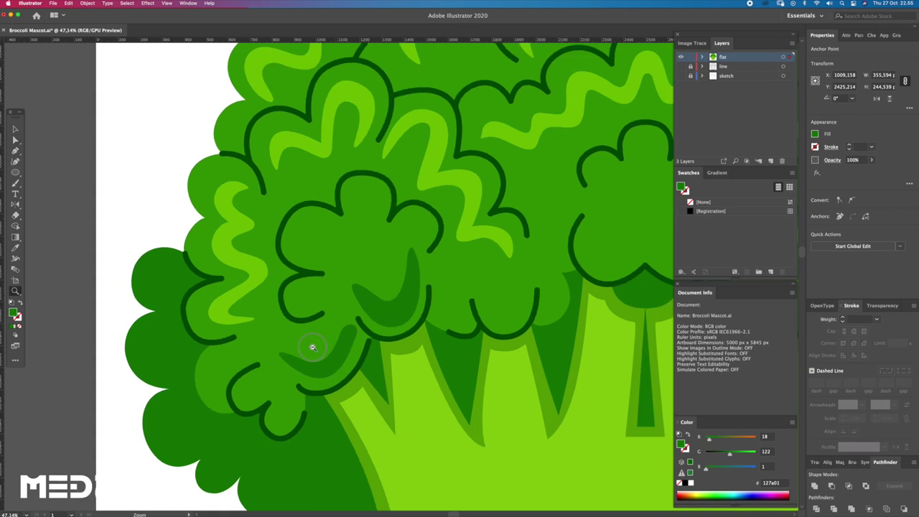
pyautogui.scroll(-3, 312, 345)
pyautogui.scroll(2, 293, 309)
pyautogui.hscroll(3, 295, 317)
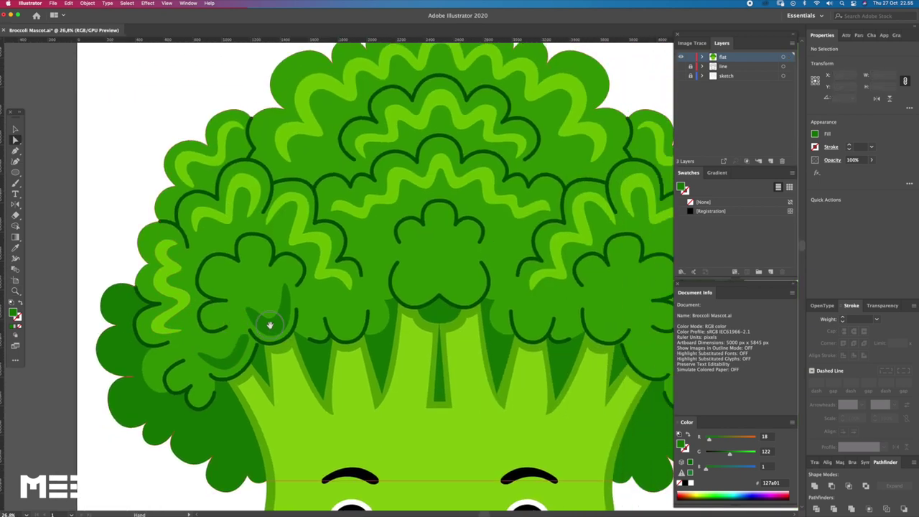
# Reshape the lower crescent shadow's upper tip and curve with Direct Selection.
pyautogui.press('z')
pyautogui.click(224, 330)
pyautogui.press('a')
pyautogui.click(220, 328)
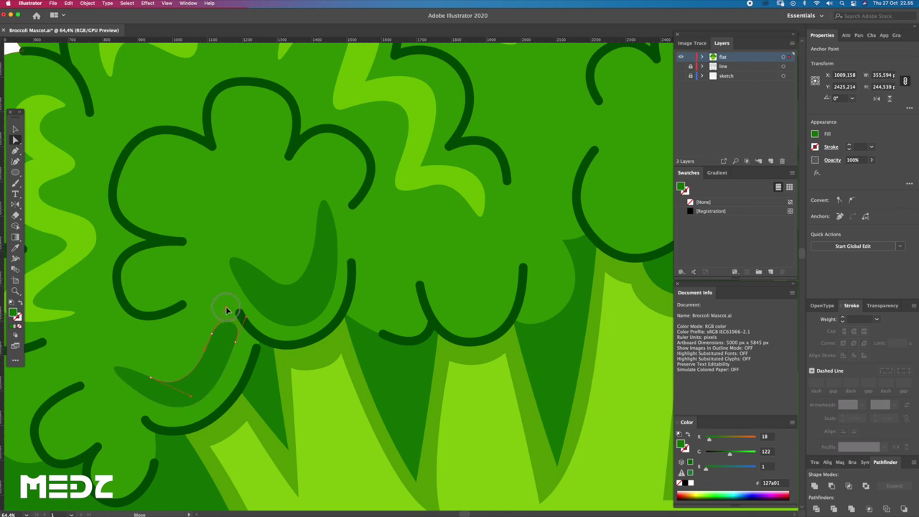
pyautogui.scroll(-2, 252, 356)
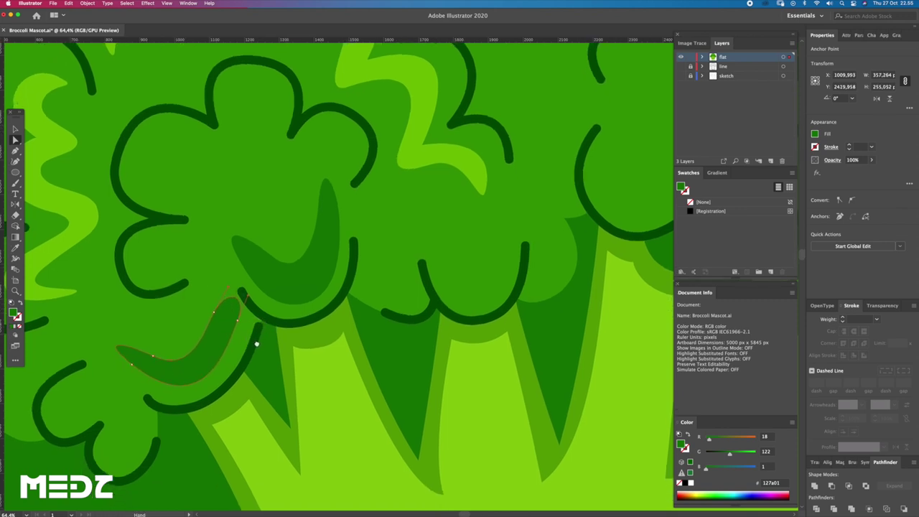
pyautogui.scroll(-1, 259, 352)
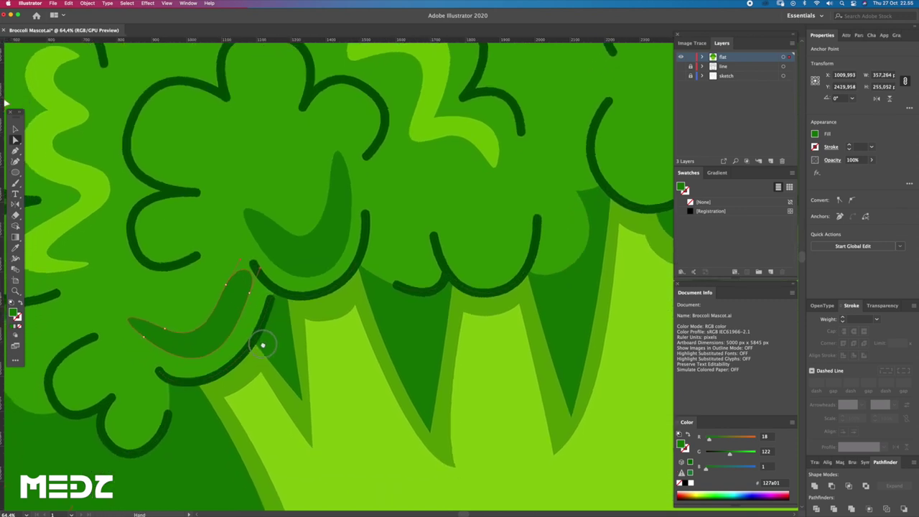
pyautogui.moveTo(252, 297); pyautogui.dragTo(262, 288)
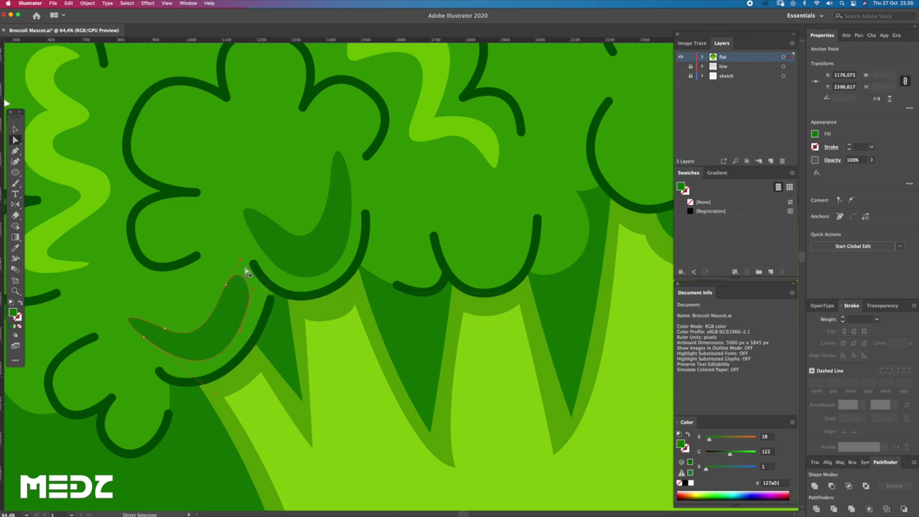
pyautogui.moveTo(227, 288); pyautogui.dragTo(224, 316)
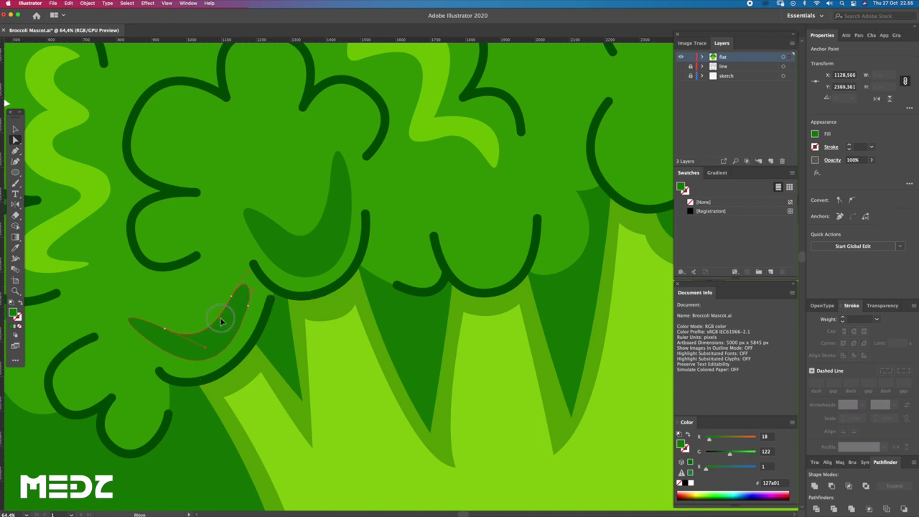
# Check the lower crescent shadow's points, then clear the selection.
pyautogui.scroll(-1, 223, 321)
pyautogui.scroll(-1, 219, 325)
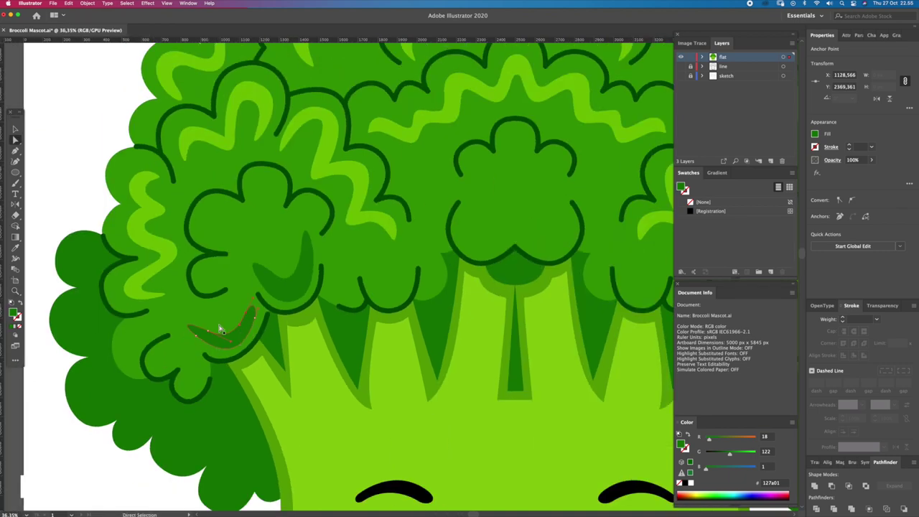
pyautogui.scroll(1, 253, 319)
pyautogui.scroll(1, 283, 334)
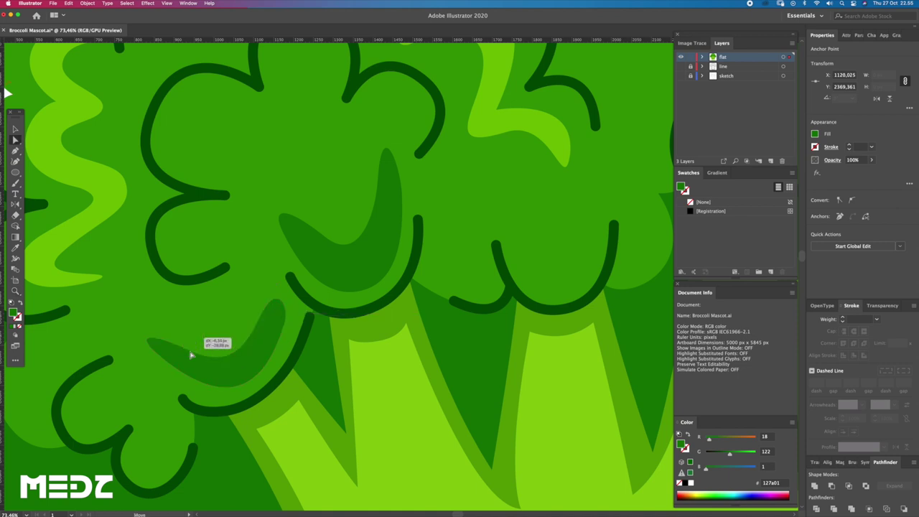
pyautogui.click(191, 358)
pyautogui.click(224, 358)
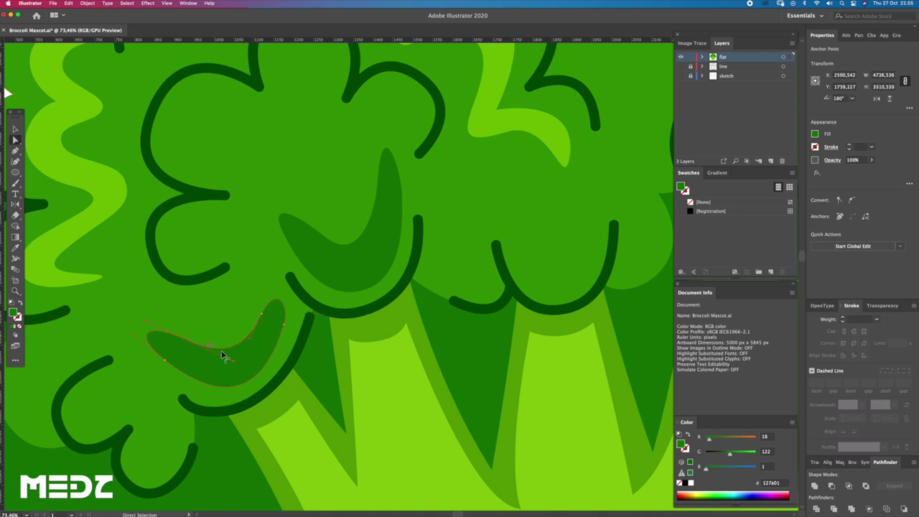
pyautogui.scroll(-1, 199, 349)
pyautogui.scroll(-1, 173, 341)
pyautogui.click(72, 312)
# Draw a new crescent shadow inside the next lower floret's U-shaped curve.
pyautogui.moveTo(220, 318)
pyautogui.mouseDown()
pyautogui.moveTo(324, 345)
pyautogui.moveTo(347, 302)
pyautogui.mouseUp()
pyautogui.scroll(1, 347, 301)
pyautogui.scroll(1, 349, 339)
pyautogui.press('p')
pyautogui.moveTo(331, 396); pyautogui.dragTo(372, 394)
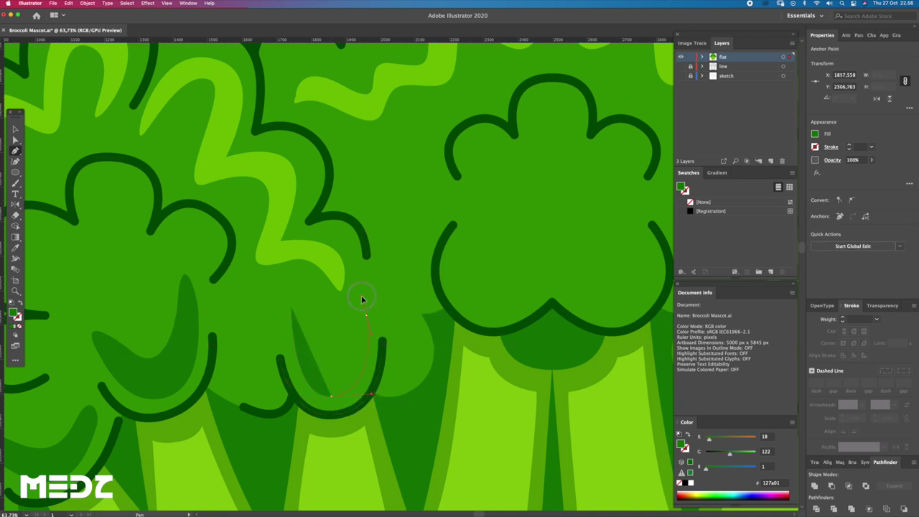
pyautogui.moveTo(366, 314); pyautogui.dragTo(343, 364)
pyautogui.press('super+z')
pyautogui.moveTo(318, 344)
pyautogui.mouseDown()
pyautogui.moveTo(300, 311)
pyautogui.moveTo(294, 345)
pyautogui.mouseUp()
# Refine the new crescent's outline into a clean curve and deselect it.
pyautogui.press('a')
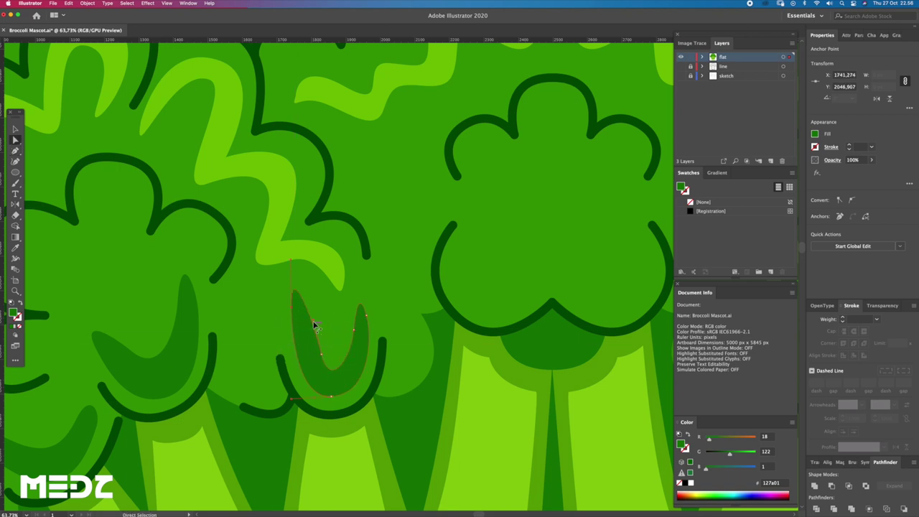
pyautogui.moveTo(314, 314); pyautogui.dragTo(323, 355)
pyautogui.moveTo(294, 317); pyautogui.dragTo(314, 341)
pyautogui.press('z')
pyautogui.moveTo(338, 370); pyautogui.dragTo(302, 349)
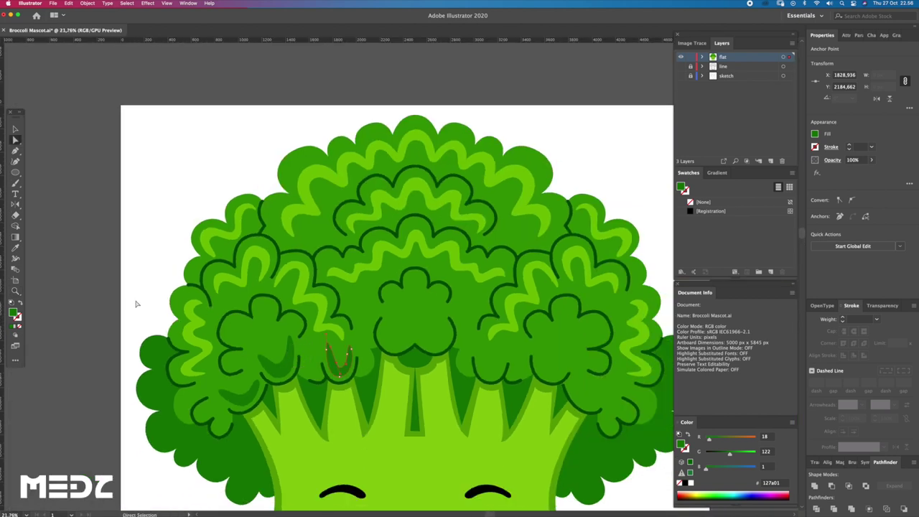
pyautogui.hotkey('ctrl', 'shift', 'a')
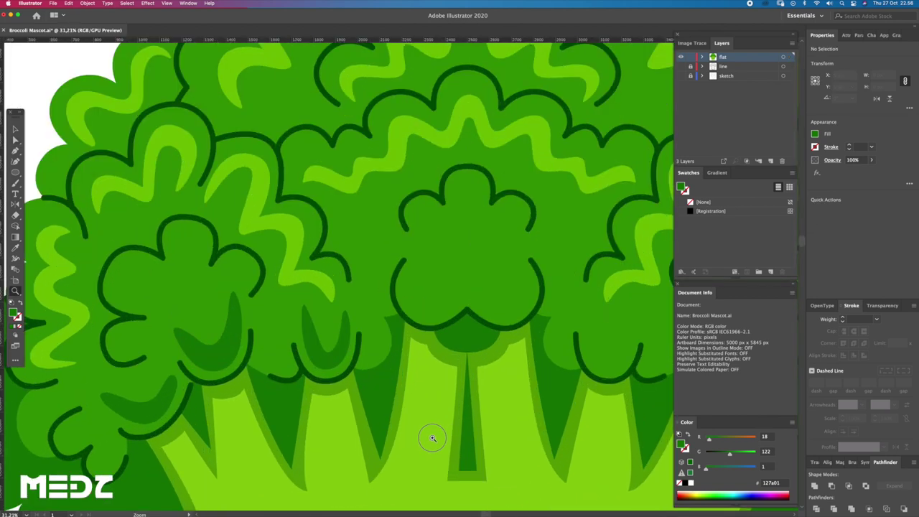
# Draw a dark-green crescent shadow inside the left lower floret and reshape its right end.
pyautogui.click(249, 338)
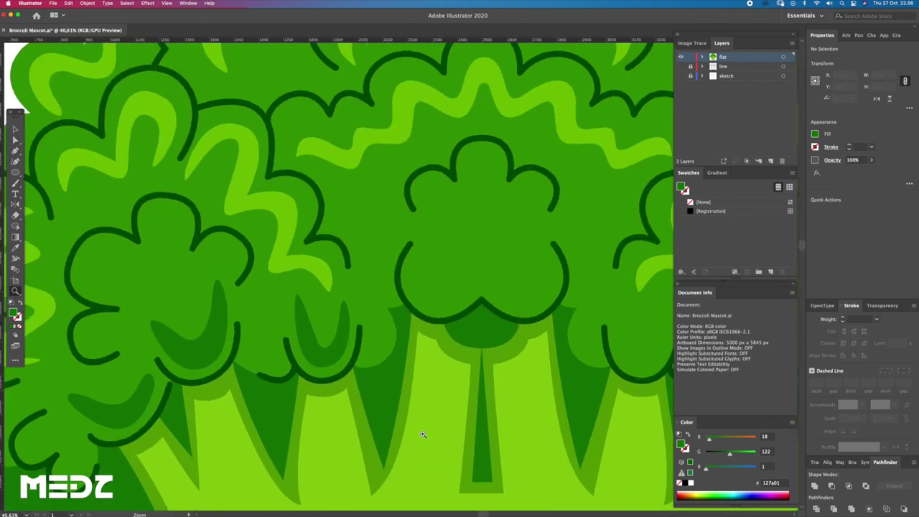
pyautogui.click(324, 353)
pyautogui.press('p')
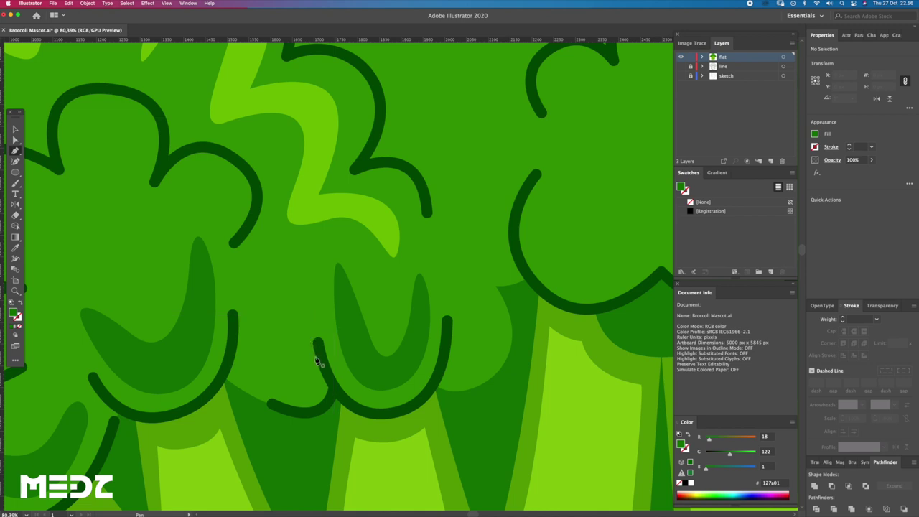
pyautogui.click(309, 378)
pyautogui.moveTo(230, 368); pyautogui.dragTo(172, 338)
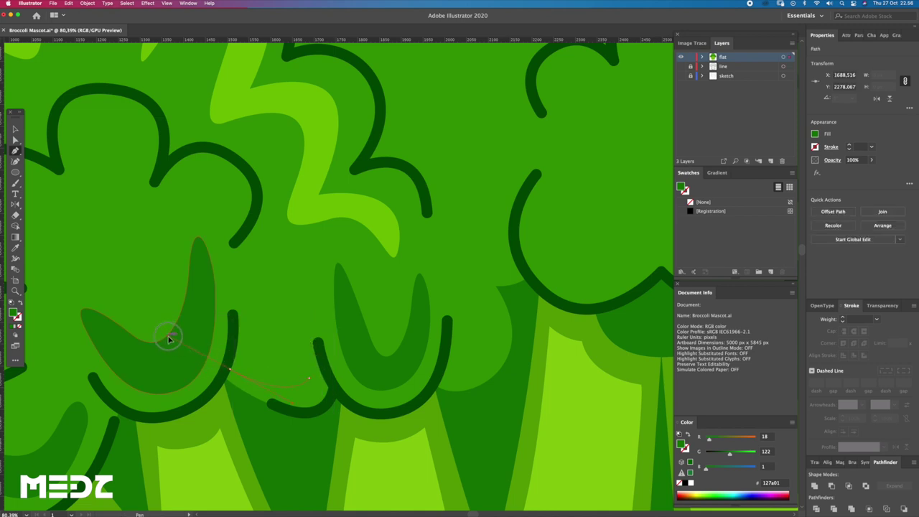
pyautogui.click(231, 367)
pyautogui.click(232, 327)
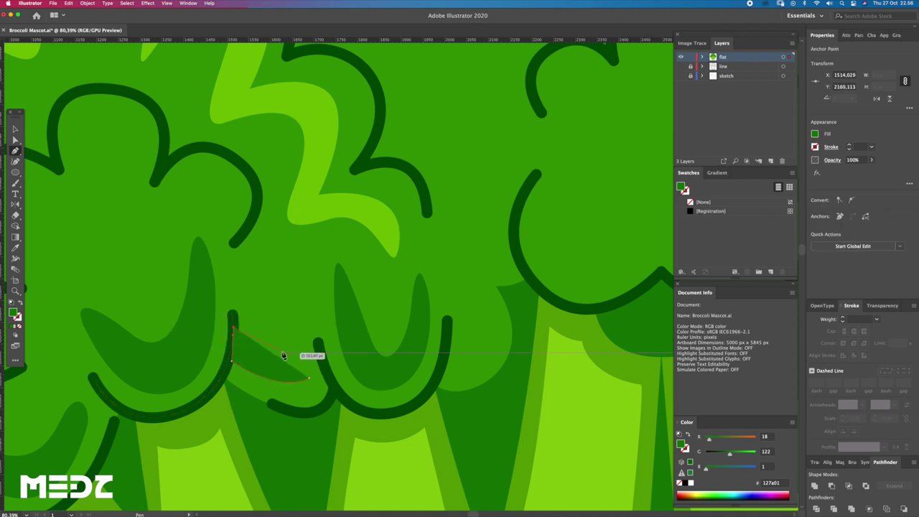
pyautogui.moveTo(310, 354); pyautogui.dragTo(305, 380)
pyautogui.press('a')
pyautogui.moveTo(310, 379); pyautogui.dragTo(294, 381)
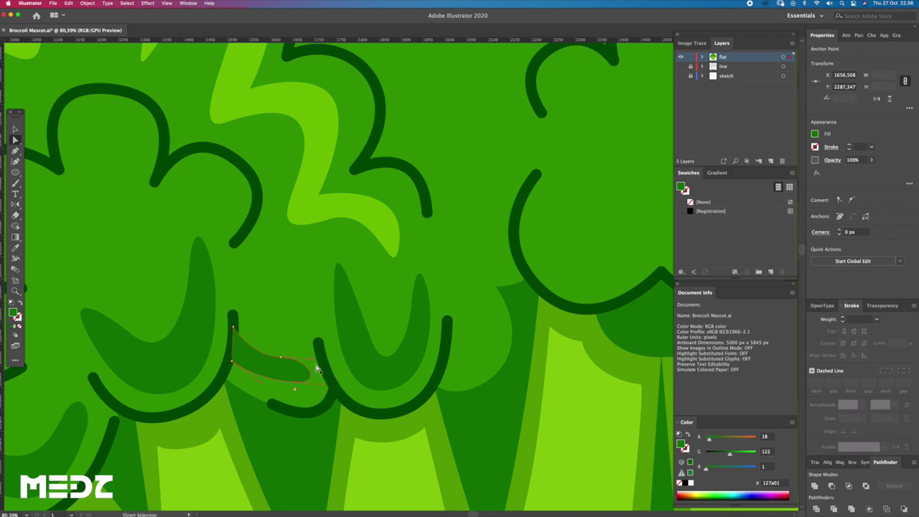
pyautogui.moveTo(284, 359); pyautogui.dragTo(331, 367)
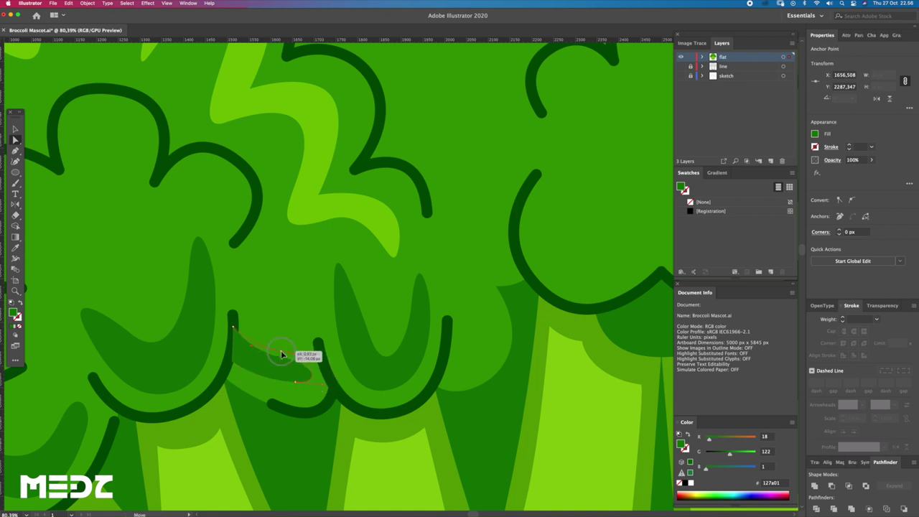
# Draw a curved shadow shape in the central floret, then zoom out and deselect it.
pyautogui.scroll(-5, 331, 367)
pyautogui.scroll(-3, 237, 344)
pyautogui.scroll(-2, 216, 302)
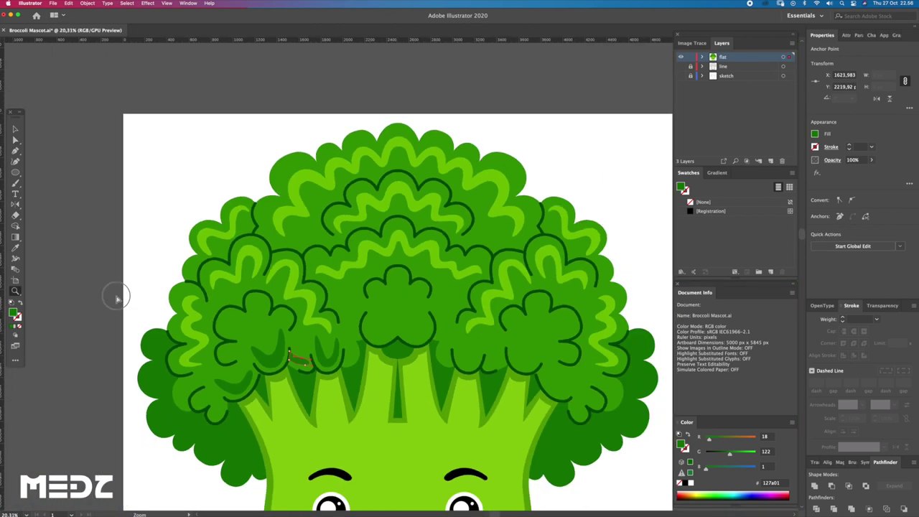
pyautogui.press('z')
pyautogui.moveTo(352, 320); pyautogui.dragTo(396, 329)
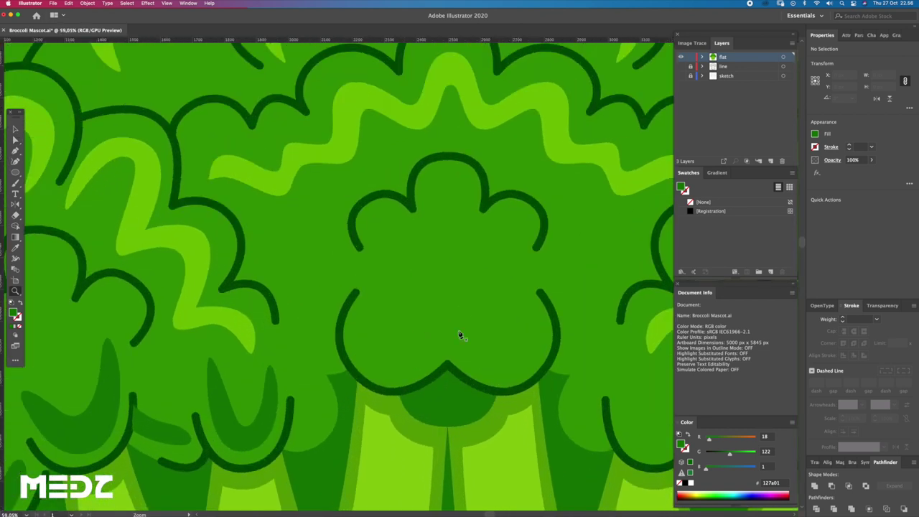
pyautogui.press('p')
pyautogui.click(449, 339)
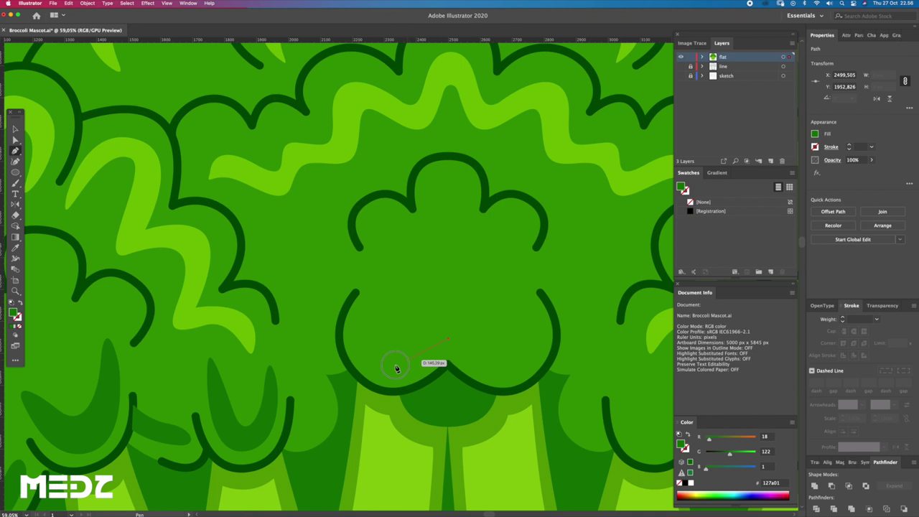
pyautogui.moveTo(407, 360); pyautogui.dragTo(379, 368)
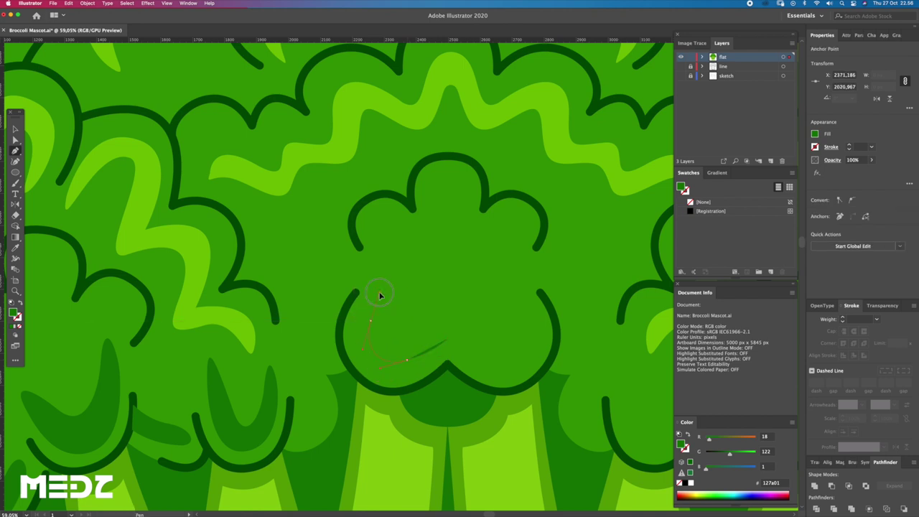
pyautogui.moveTo(389, 292); pyautogui.dragTo(387, 287)
pyautogui.moveTo(448, 339); pyautogui.dragTo(448, 311)
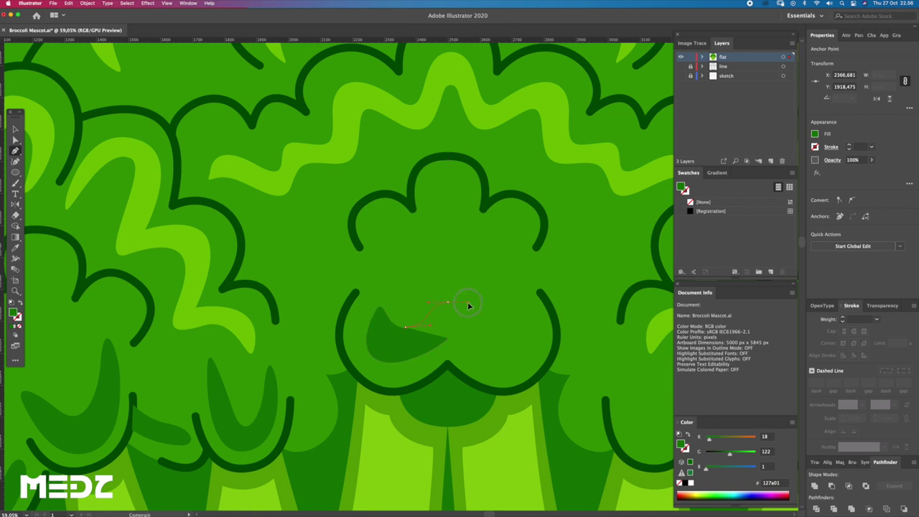
pyautogui.press('z')
pyautogui.moveTo(421, 308); pyautogui.dragTo(242, 225)
pyautogui.hotkey('ctrl', 'shift', 'a')
# Raise and adjust the right arm of the U-shaped dark-green shadow.
pyautogui.moveTo(410, 331); pyautogui.dragTo(433, 344)
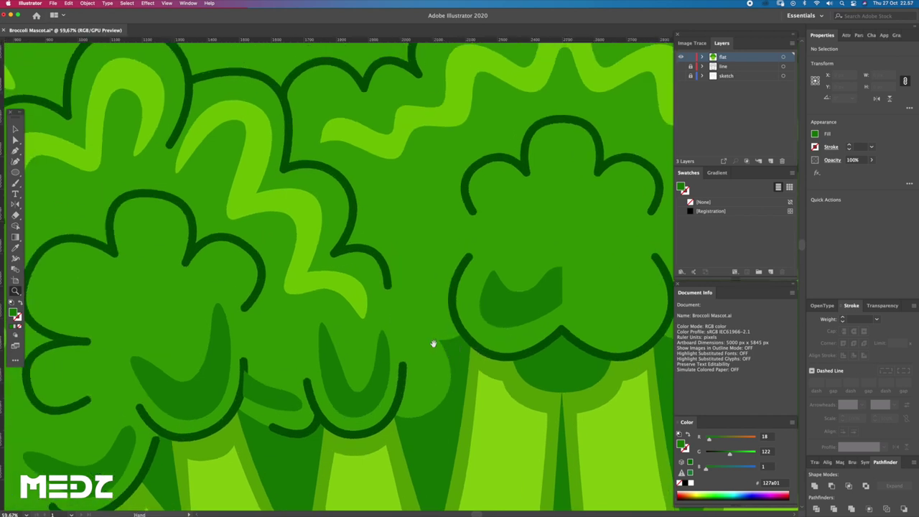
pyautogui.scroll(1, 433, 344)
pyautogui.press('p')
pyautogui.press('a')
pyautogui.click(384, 355)
pyautogui.moveTo(382, 347); pyautogui.dragTo(388, 320)
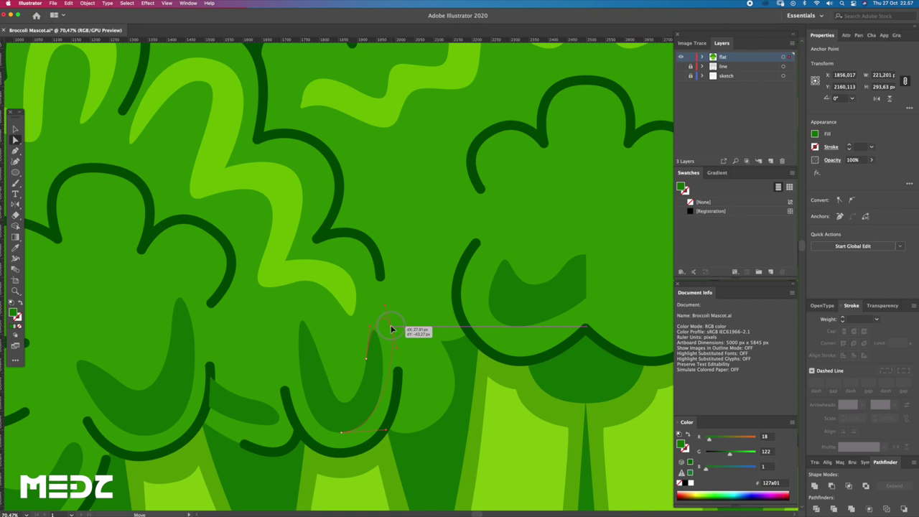
pyautogui.moveTo(380, 328); pyautogui.dragTo(387, 337)
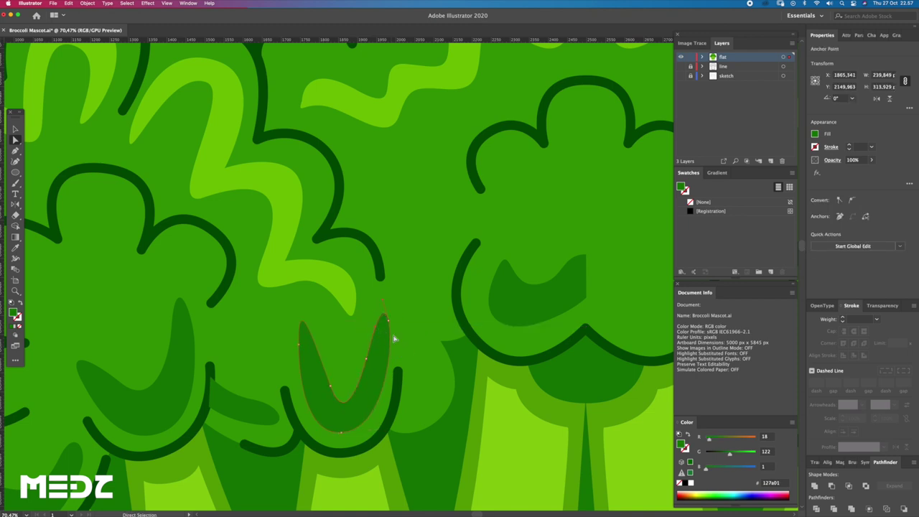
# Begin a new shadow path between the florets, then undo the misplaced segments.
pyautogui.press('p')
pyautogui.scroll(1, 424, 352)
pyautogui.click(381, 345)
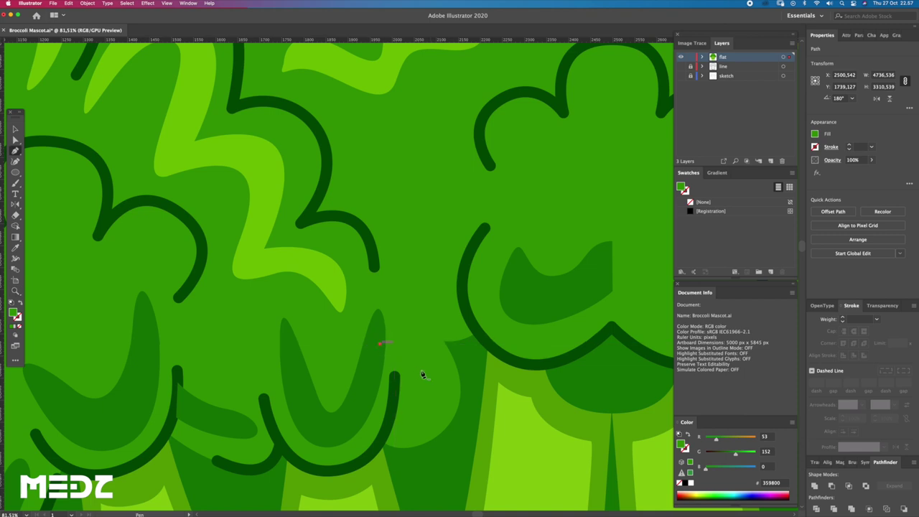
pyautogui.moveTo(468, 384); pyautogui.dragTo(477, 384)
pyautogui.scroll(1, 461, 374)
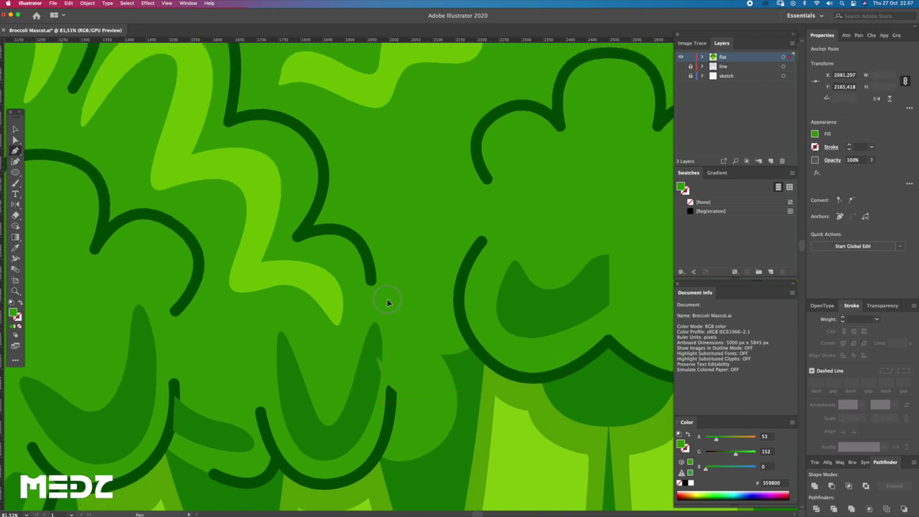
pyautogui.moveTo(421, 322); pyautogui.dragTo(428, 319)
pyautogui.hotkey('ctrl', 'z')
pyautogui.hotkey('ctrl', 'z')
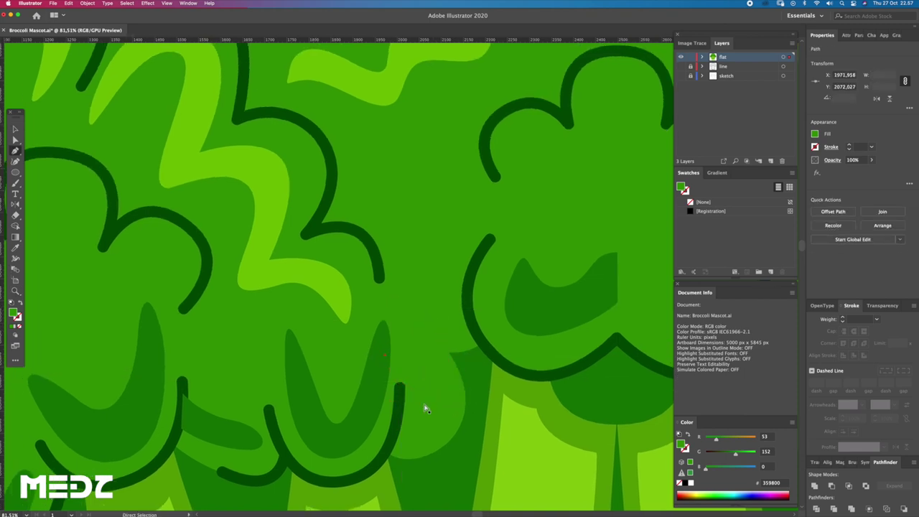
# Redraw the shadow between the florets and sample the shadow green as its fill.
pyautogui.click(399, 430)
pyautogui.click(426, 330)
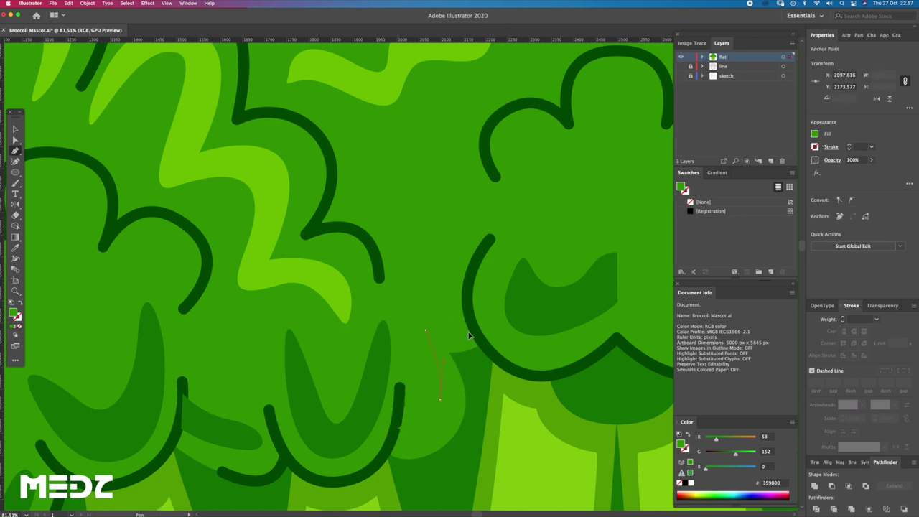
pyautogui.moveTo(472, 324); pyautogui.dragTo(493, 319)
pyautogui.click(467, 288)
pyautogui.moveTo(400, 304); pyautogui.dragTo(373, 298)
pyautogui.scroll(-2, 412, 336)
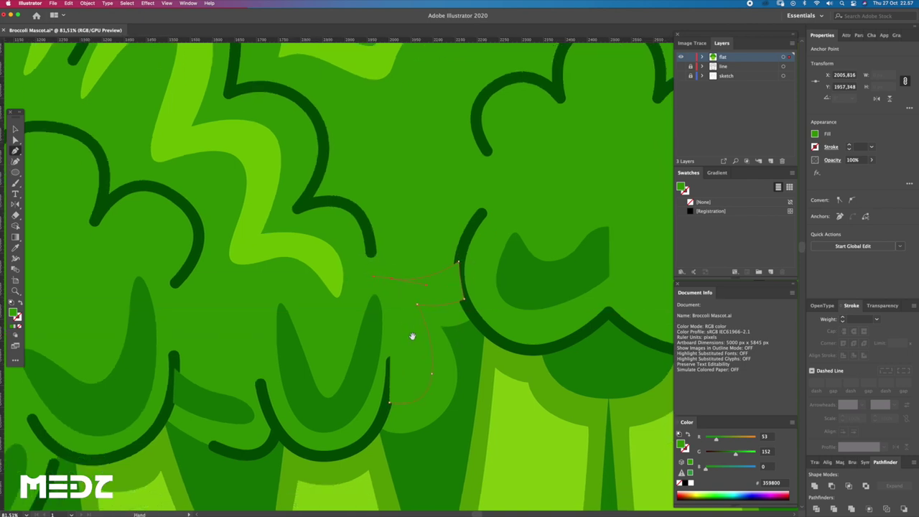
pyautogui.moveTo(391, 373); pyautogui.dragTo(392, 406)
pyautogui.press('i')
pyautogui.click(383, 371)
# Lower the new shadow's top-right point and deselect the shape.
pyautogui.press('a')
pyautogui.click(412, 338)
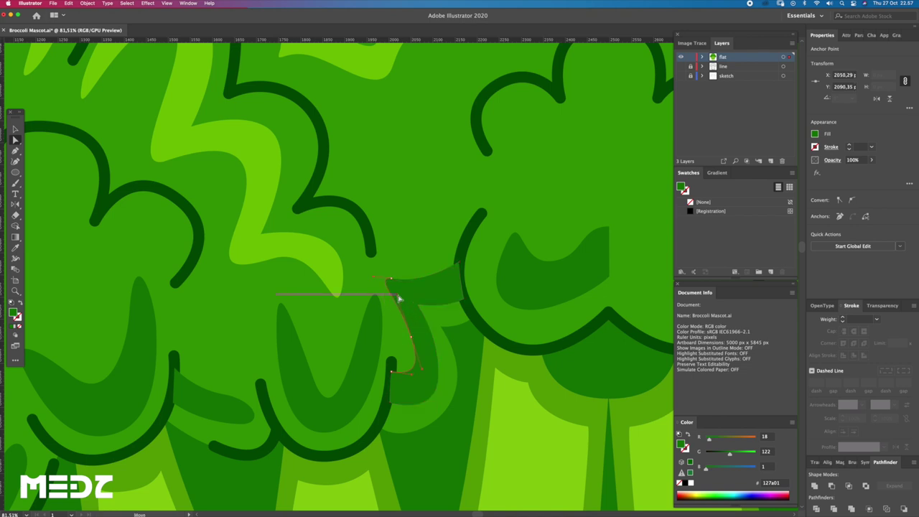
pyautogui.moveTo(457, 263); pyautogui.dragTo(458, 279)
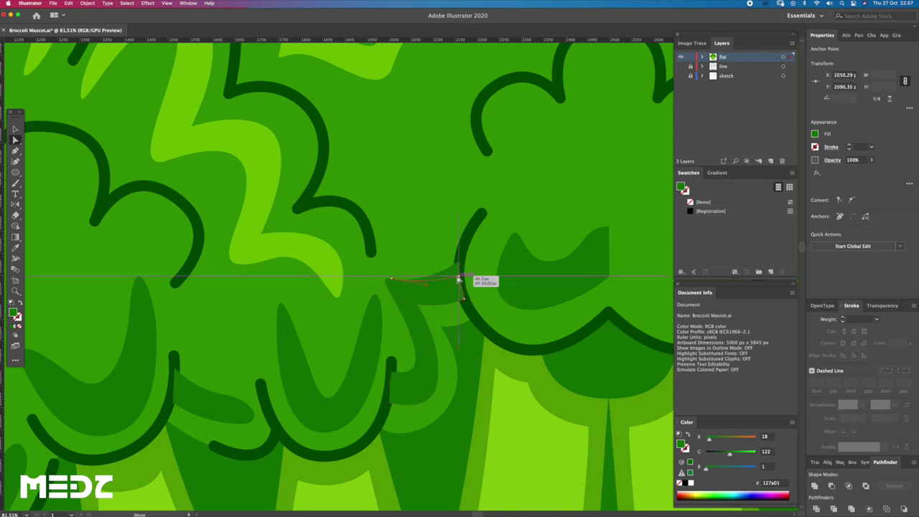
pyautogui.scroll(-2, 460, 312)
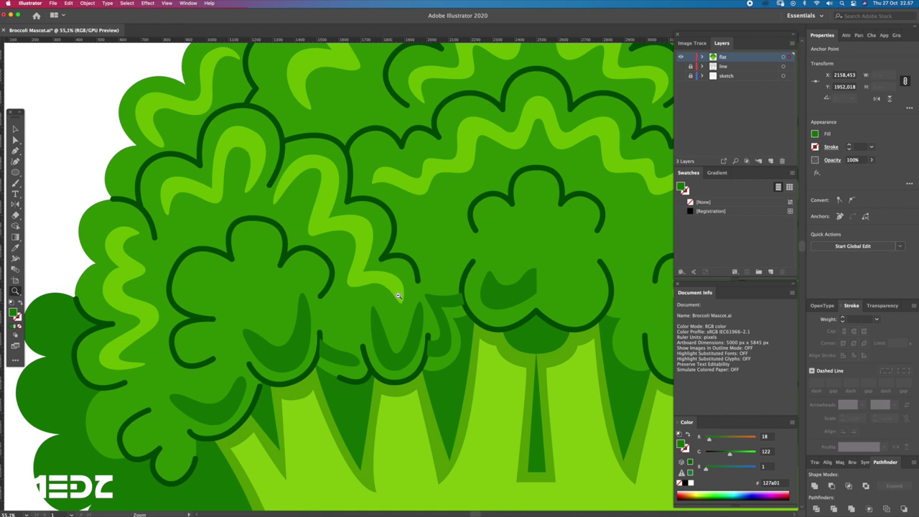
pyautogui.scroll(-2, 461, 313)
pyautogui.scroll(-2, 460, 312)
pyautogui.hotkey('ctrl', 'shift', 'a')
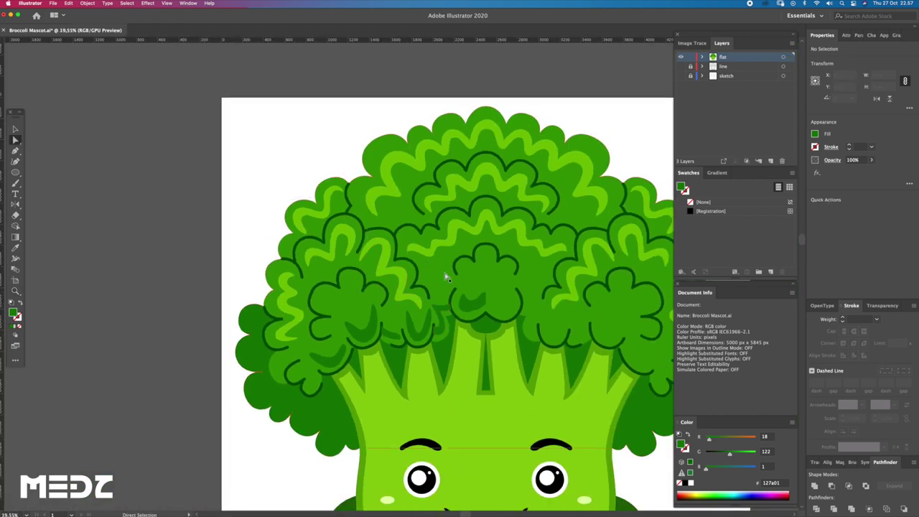
# Zoom in on the crown and raise a point on the shadow shape.
pyautogui.press('z')
pyautogui.click(488, 276)
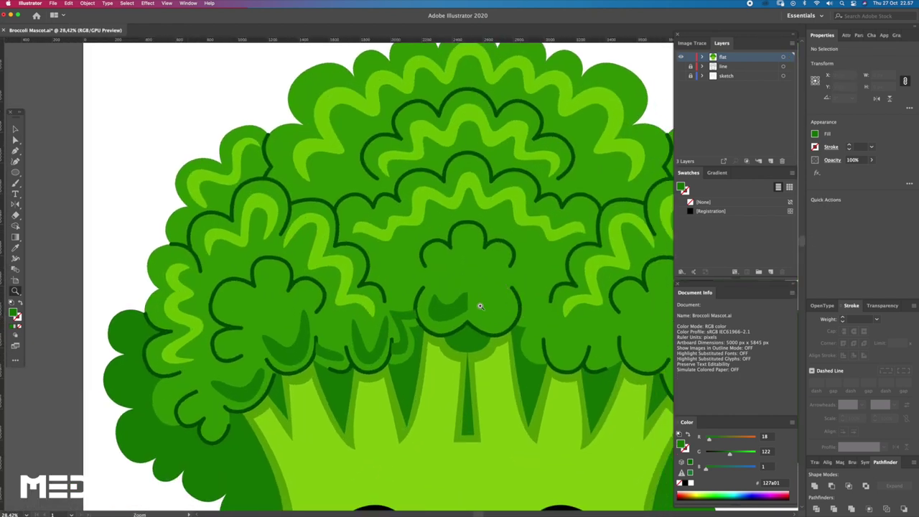
pyautogui.click(368, 322)
pyautogui.press('a')
pyautogui.moveTo(404, 310)
pyautogui.mouseDown()
pyautogui.moveTo(403, 303)
pyautogui.moveTo(451, 324)
pyautogui.mouseUp()
# Move a point on the central floret's shadow and reshape the crescent's bottom curve.
pyautogui.press('z')
pyautogui.press('a')
pyautogui.click(438, 322)
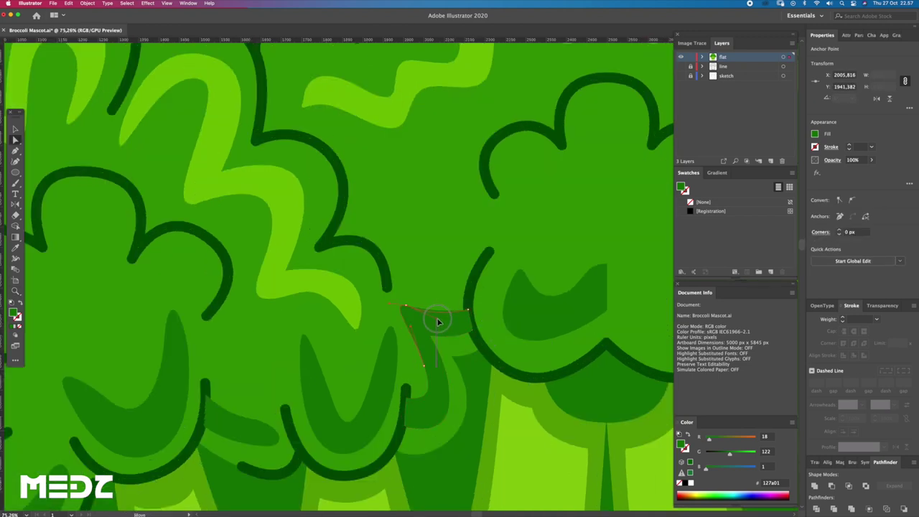
pyautogui.scroll(-1, 458, 329)
pyautogui.scroll(-1, 424, 318)
pyautogui.scroll(-1, 431, 316)
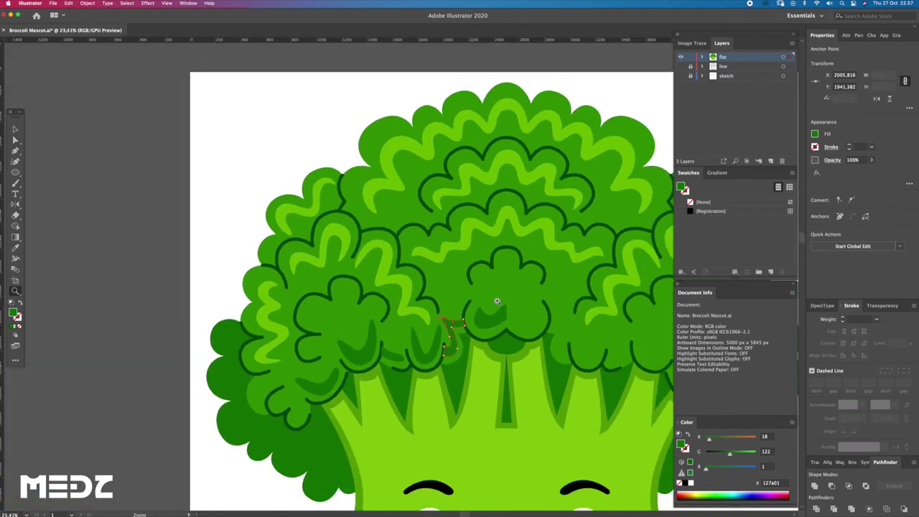
pyautogui.scroll(3, 507, 314)
pyautogui.moveTo(476, 314)
pyautogui.mouseDown()
pyautogui.moveTo(464, 328)
pyautogui.moveTo(427, 331)
pyautogui.moveTo(422, 313)
pyautogui.mouseUp()
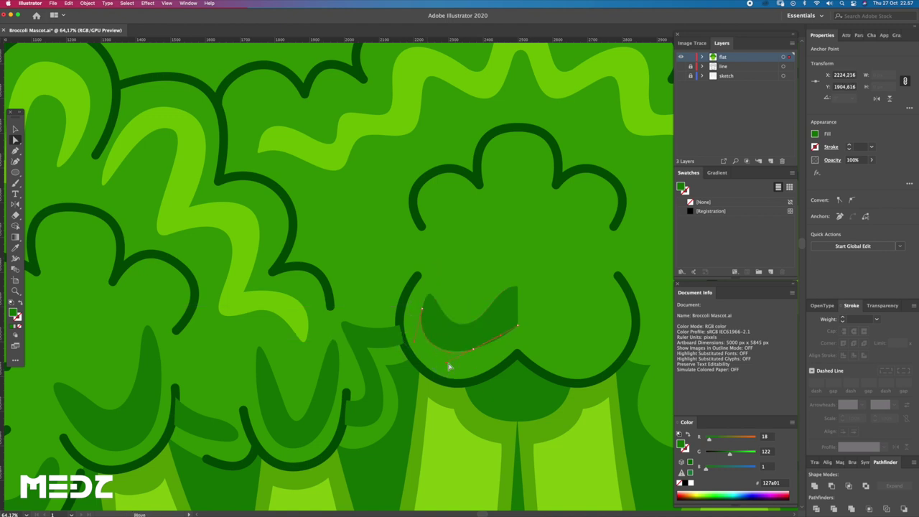
pyautogui.moveTo(447, 367); pyautogui.dragTo(476, 356)
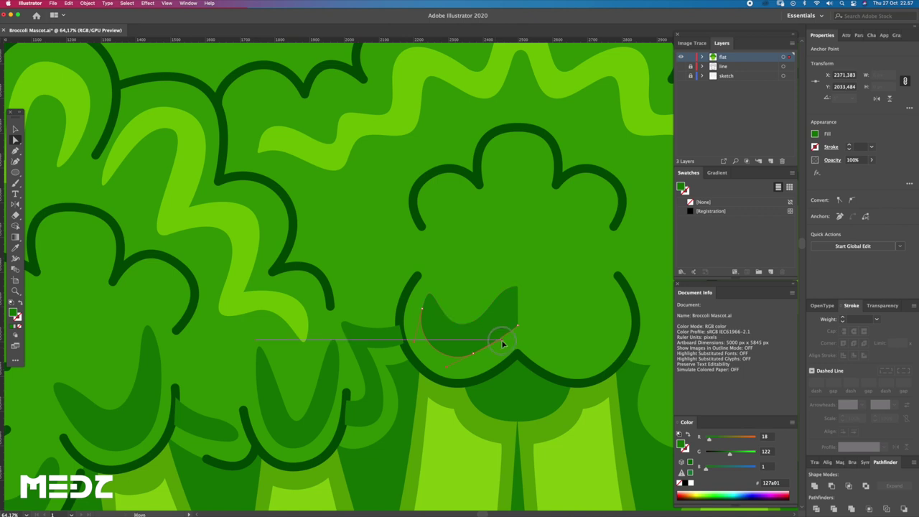
# Zoom out to the whole mascot, clear the selection, and select a lower-floret shadow.
pyautogui.press('z')
pyautogui.keyDown('alt'); pyautogui.click(495, 309); pyautogui.keyUp('alt')
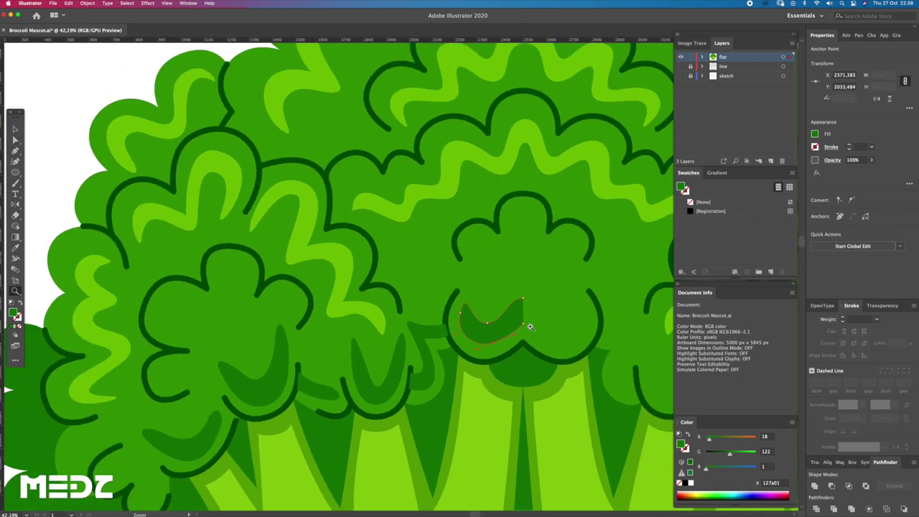
pyautogui.keyDown('alt'); pyautogui.click(531, 328); pyautogui.keyUp('alt')
pyautogui.keyDown('alt'); pyautogui.click(503, 319); pyautogui.keyUp('alt')
pyautogui.press('v')
pyautogui.hotkey('ctrl', 'shift', 'a')
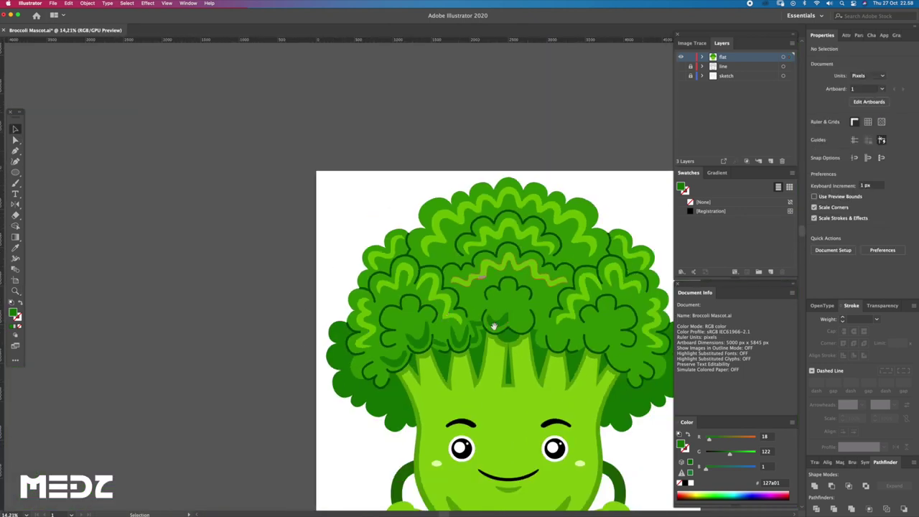
pyautogui.scroll(2, 494, 327)
pyautogui.scroll(2, 494, 326)
pyautogui.click(449, 307)
# Select all the lower-floret dark-green shadows and group them.
pyautogui.keyDown('shift'); pyautogui.click(415, 317); pyautogui.keyUp('shift')
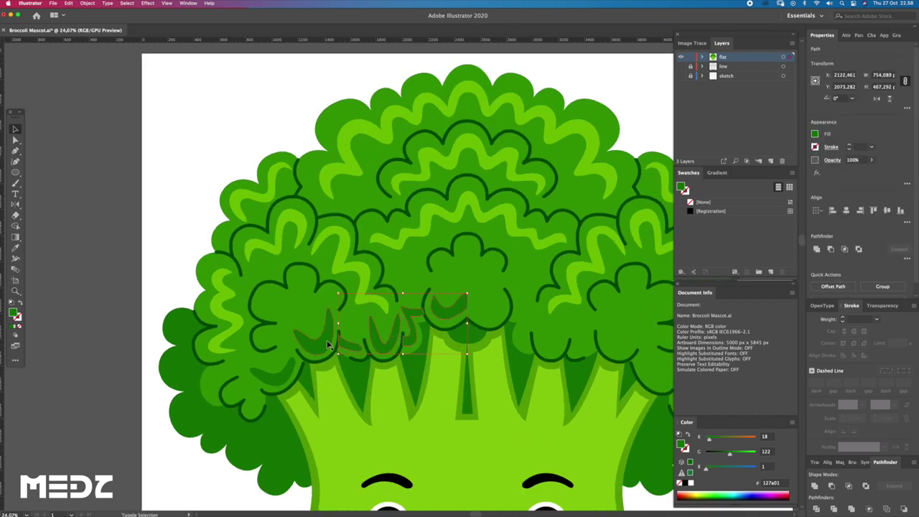
pyautogui.keyDown('shift'); pyautogui.click(467, 485); pyautogui.keyUp('shift')
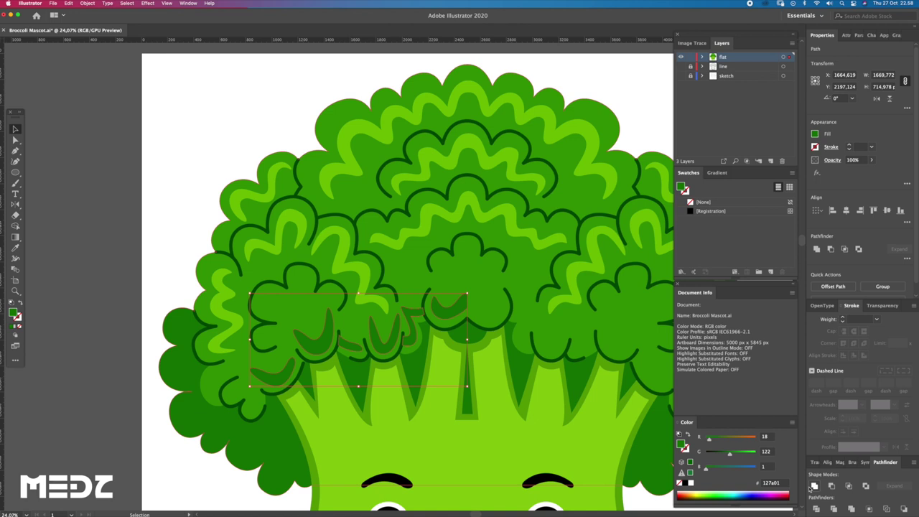
pyautogui.click(814, 485)
pyautogui.scroll(-1, 525, 353)
pyautogui.hscroll(3, 525, 353)
# Place a copy of the shadow group to the right and reflect it horizontally.
pyautogui.moveTo(391, 288); pyautogui.dragTo(544, 286)
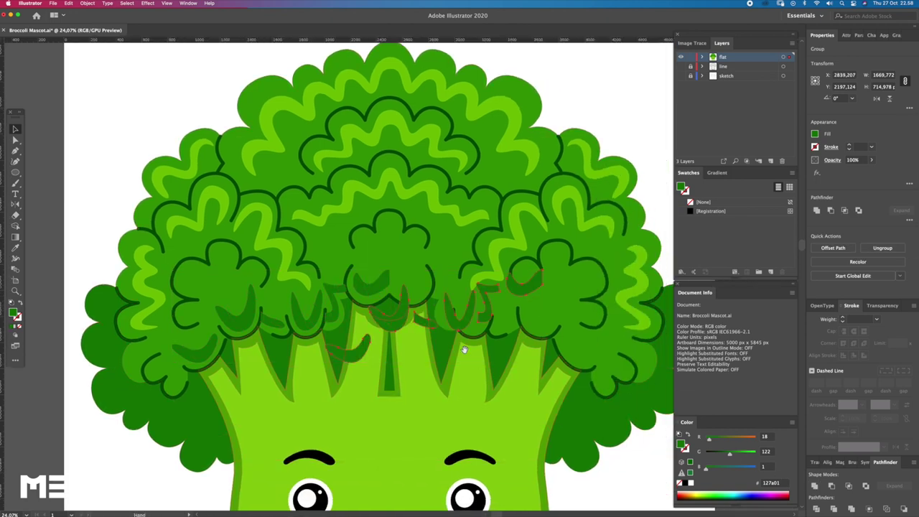
pyautogui.moveTo(465, 350); pyautogui.dragTo(438, 308)
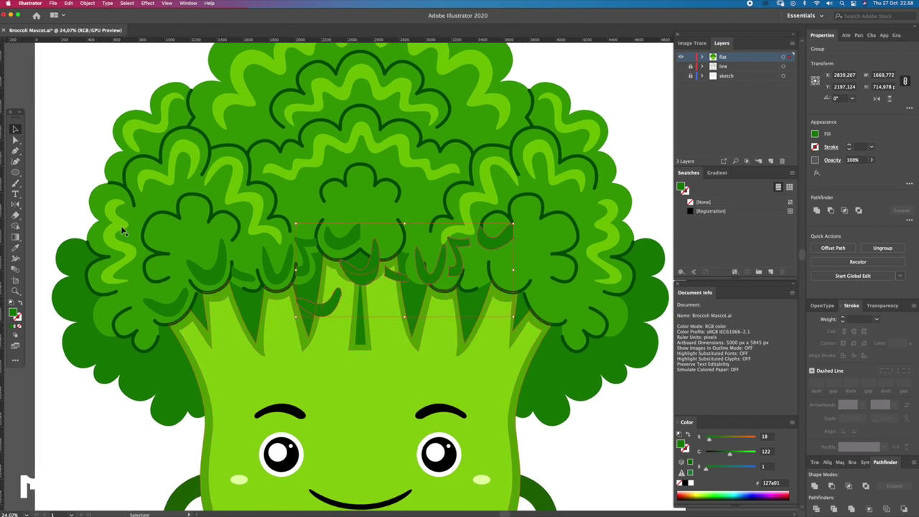
pyautogui.click(15, 205)
pyautogui.moveTo(335, 357)
pyautogui.mouseDown()
pyautogui.moveTo(405, 269)
pyautogui.moveTo(450, 253)
pyautogui.mouseUp()
pyautogui.press('v')
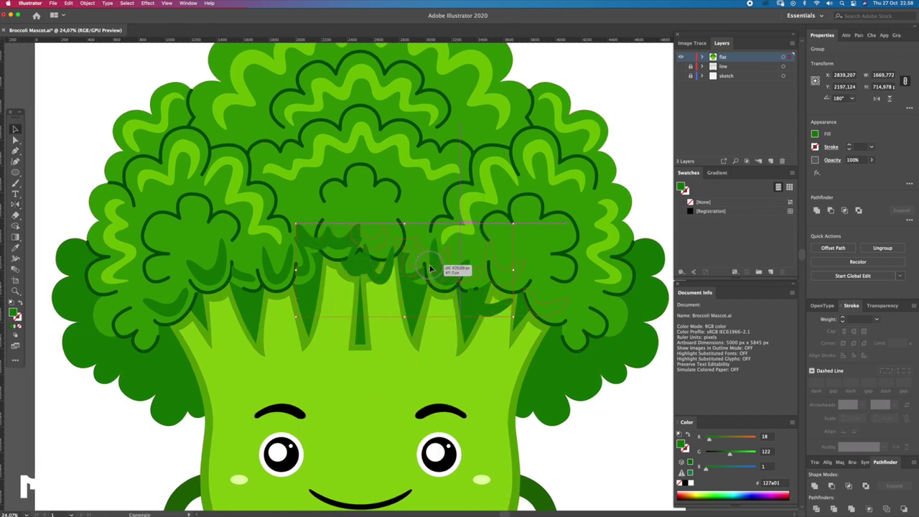
# Select the central mustache-shaped shadow's anchors with the Lasso tool.
pyautogui.press('z')
pyautogui.moveTo(370, 236); pyautogui.dragTo(443, 279)
pyautogui.press('v')
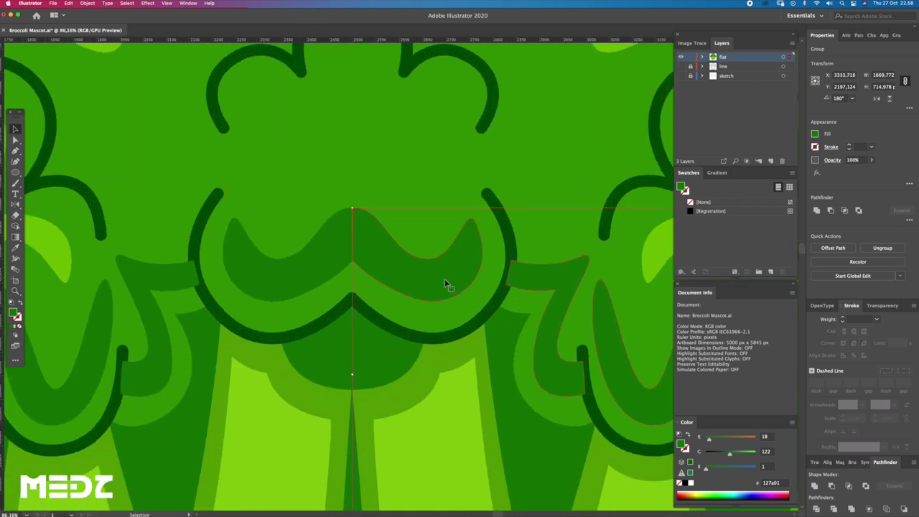
pyautogui.scroll(-2, 480, 296)
pyautogui.press('q')
pyautogui.moveTo(395, 263); pyautogui.dragTo(390, 251)
pyautogui.keyDown('super'); pyautogui.click(485, 273); pyautogui.keyUp('super')
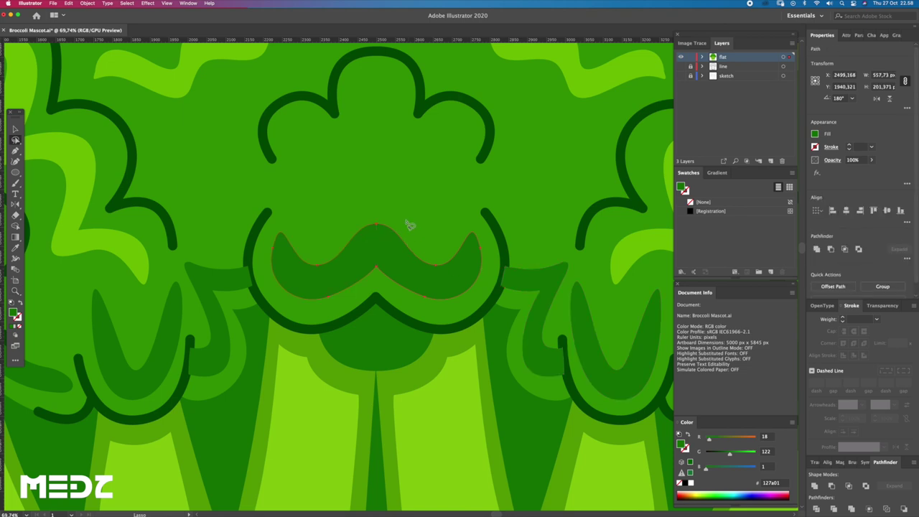
pyautogui.moveTo(415, 251); pyautogui.dragTo(411, 249)
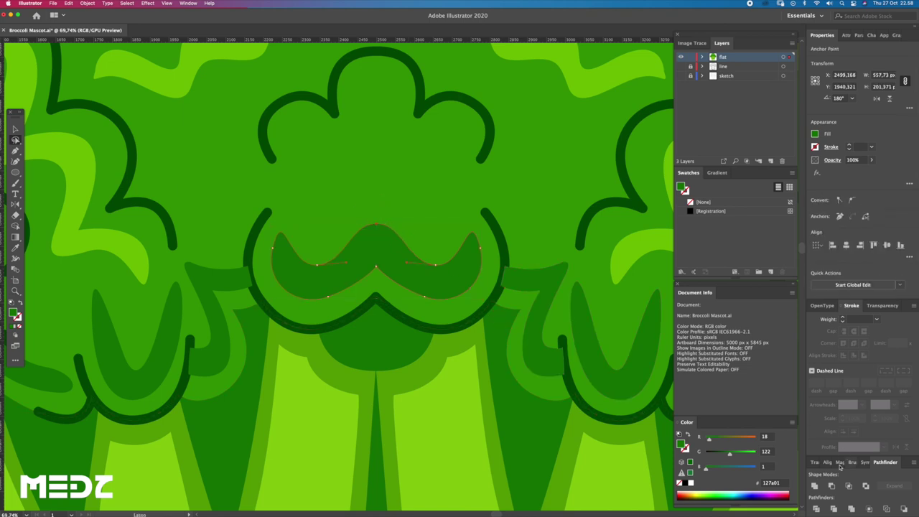
pyautogui.scroll(-2, 468, 305)
pyautogui.scroll(-1, 467, 305)
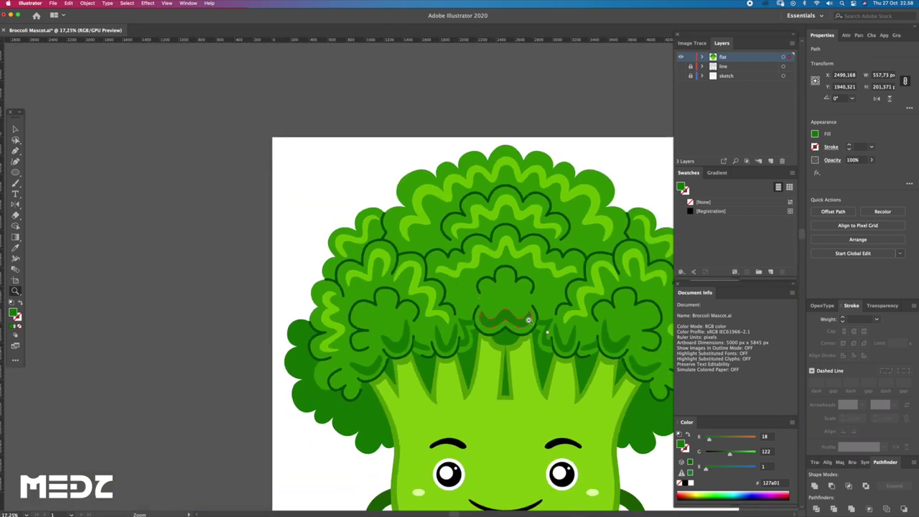
pyautogui.scroll(-1, 468, 306)
# Unite the mirrored and original shadow groups into one shape with Pathfinder.
pyautogui.press('v')
pyautogui.click(391, 316)
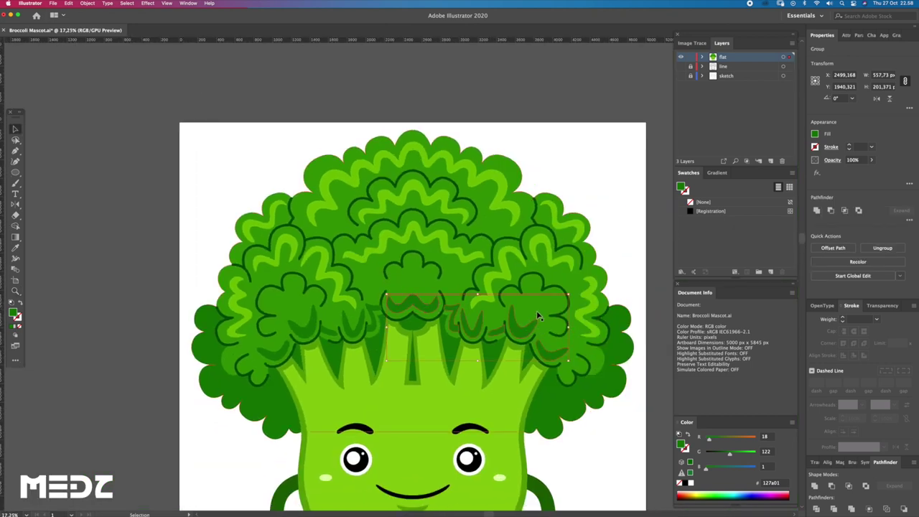
pyautogui.keyDown('shift'); pyautogui.click(379, 318); pyautogui.keyUp('shift')
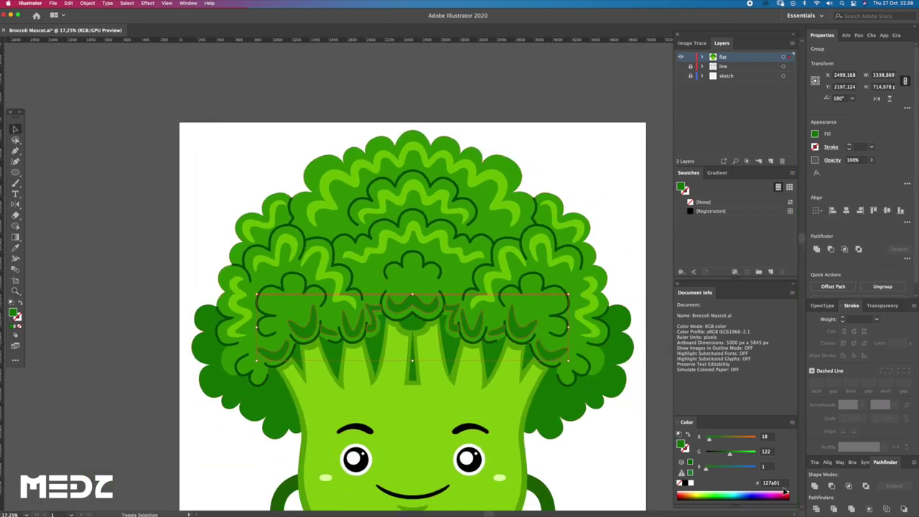
pyautogui.click(815, 487)
pyautogui.moveTo(452, 290); pyautogui.dragTo(525, 330)
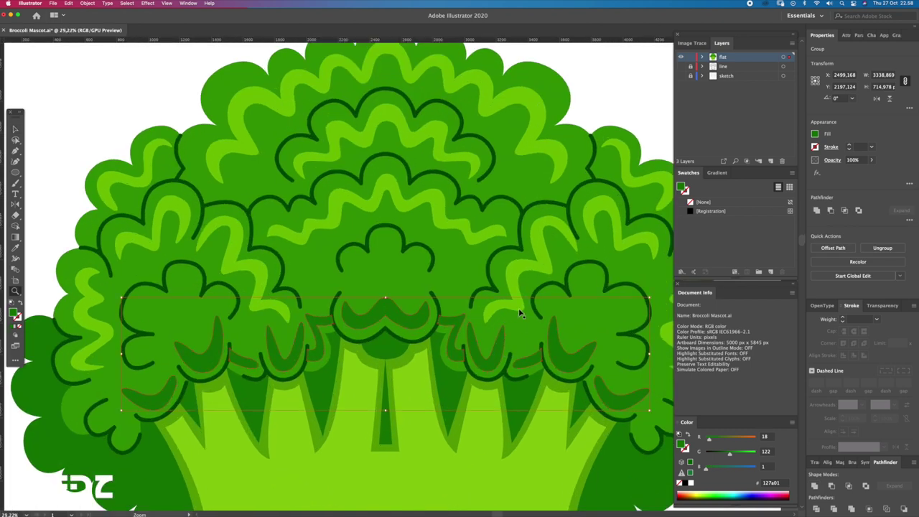
pyautogui.scroll(-1, 528, 331)
pyautogui.scroll(-1, 560, 332)
# Zoom in on the upper florets and select the central wavy light-green highlight.
pyautogui.hotkey('ctrl', 'a')
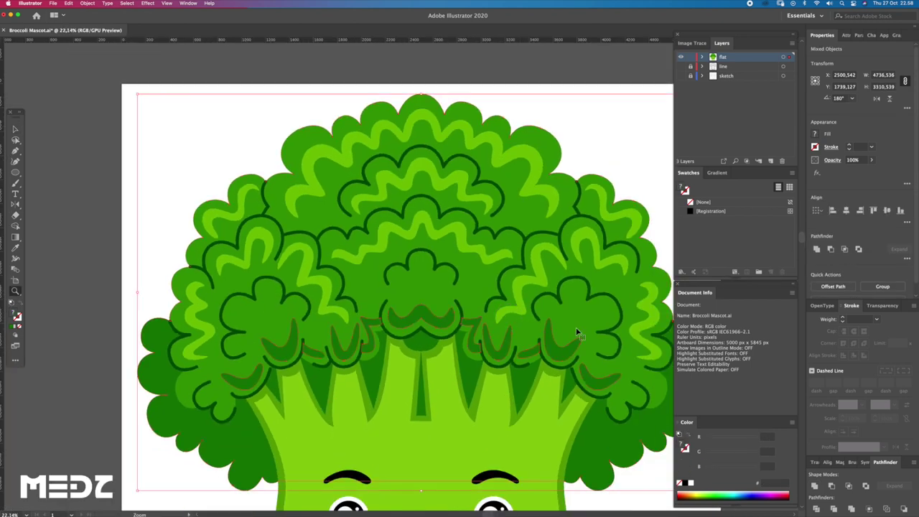
pyautogui.click(571, 142)
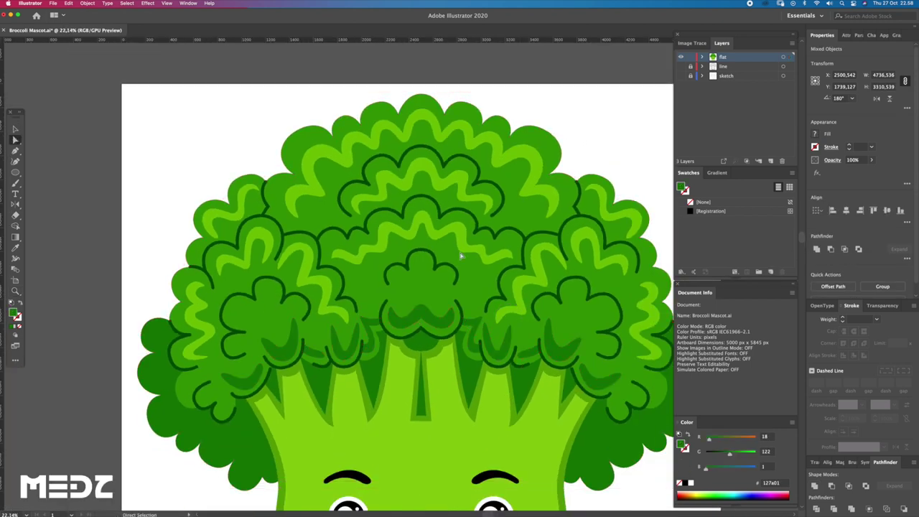
pyautogui.press('z')
pyautogui.moveTo(468, 242)
pyautogui.mouseDown()
pyautogui.moveTo(499, 262)
pyautogui.moveTo(510, 302)
pyautogui.mouseUp()
pyautogui.press('v')
pyautogui.click(499, 280)
# Zoom and pan the view onto the upper-right florets.
pyautogui.press('z')
pyautogui.press('i')
pyautogui.press('z')
pyautogui.moveTo(441, 228); pyautogui.dragTo(477, 168)
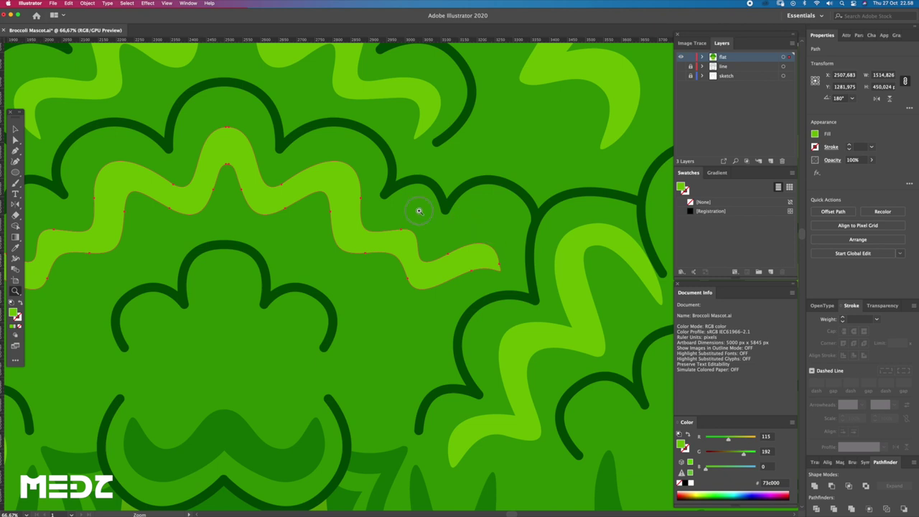
pyautogui.moveTo(420, 210); pyautogui.dragTo(328, 168)
pyautogui.click(464, 244)
pyautogui.moveTo(466, 243)
pyautogui.mouseDown()
pyautogui.moveTo(498, 237)
pyautogui.moveTo(472, 206)
pyautogui.mouseUp()
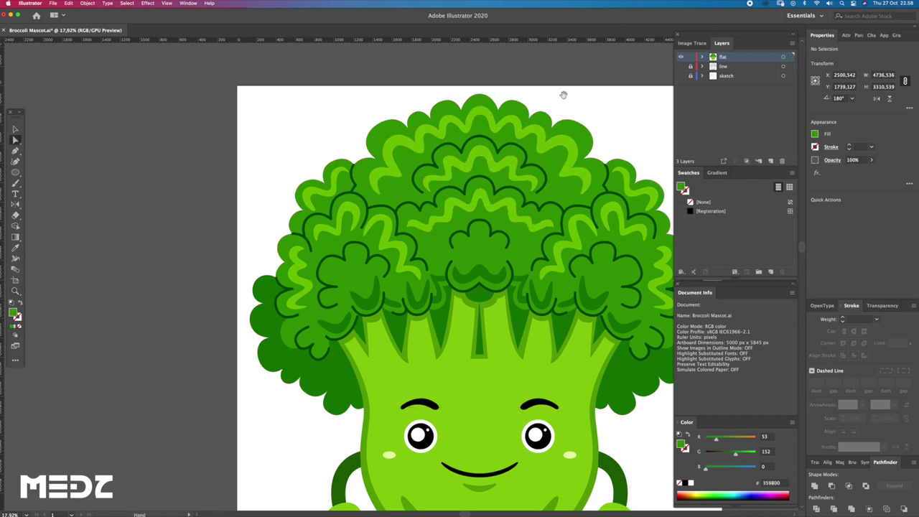
pyautogui.moveTo(564, 95); pyautogui.dragTo(490, 124)
pyautogui.click(453, 311)
pyautogui.moveTo(453, 310); pyautogui.dragTo(546, 276)
# Draw a closed curved crescent shadow along the upper-right floret's edge, then deselect it.
pyautogui.press('p')
pyautogui.click(529, 278)
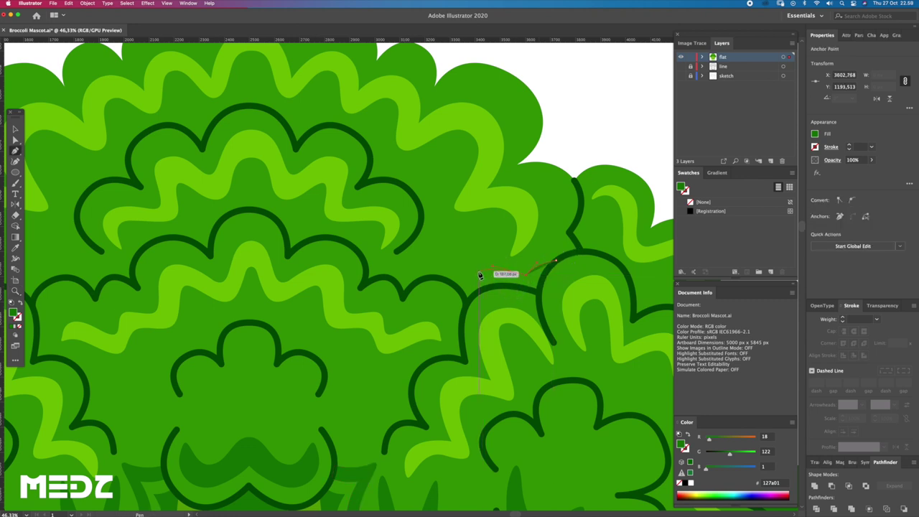
pyautogui.moveTo(461, 279); pyautogui.dragTo(483, 276)
pyautogui.moveTo(480, 229); pyautogui.dragTo(458, 223)
pyautogui.moveTo(423, 253)
pyautogui.mouseDown()
pyautogui.moveTo(434, 200)
pyautogui.moveTo(372, 186)
pyautogui.moveTo(316, 196)
pyautogui.mouseUp()
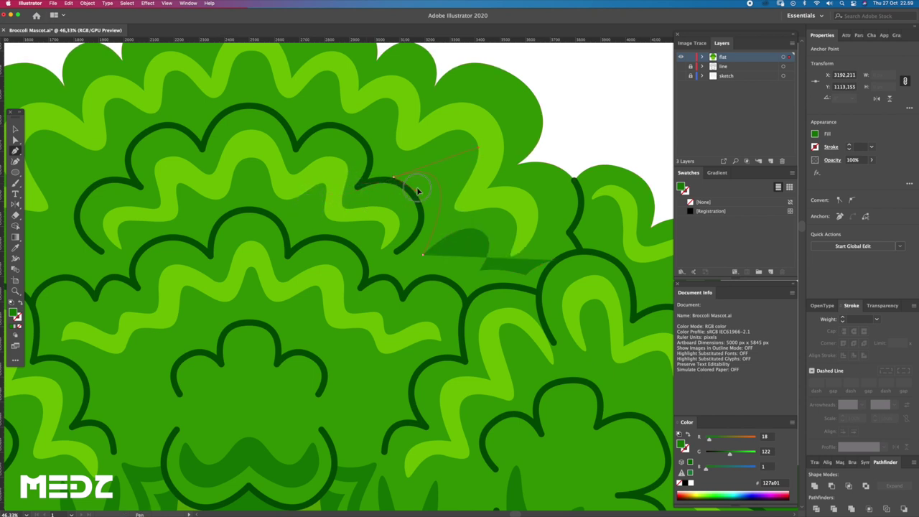
pyautogui.moveTo(416, 192); pyautogui.dragTo(300, 208)
pyautogui.moveTo(388, 194); pyautogui.dragTo(431, 249)
pyautogui.click(366, 270)
pyautogui.moveTo(424, 253); pyautogui.dragTo(436, 188)
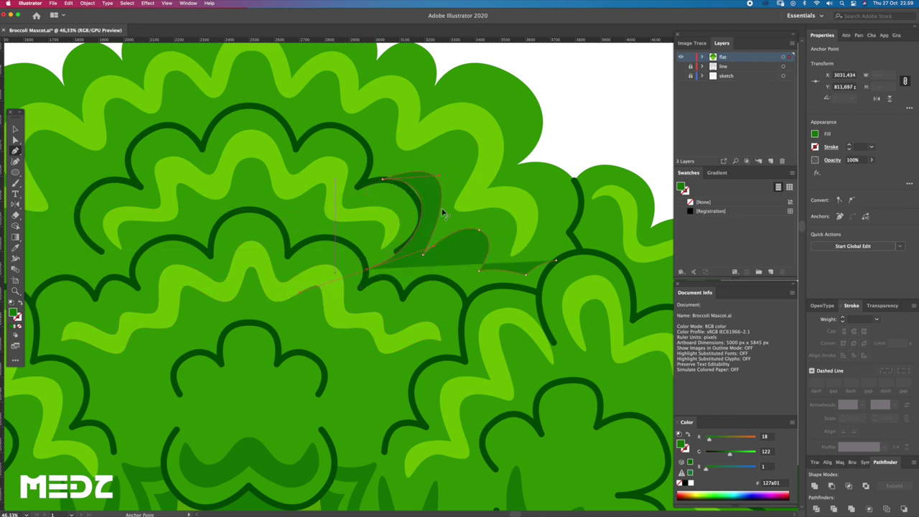
pyautogui.click(367, 270)
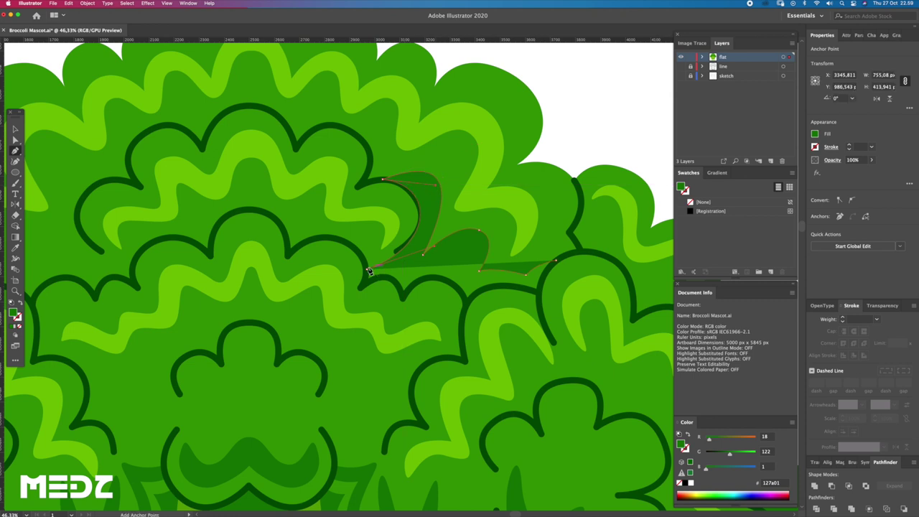
pyautogui.press('super+shift+a')
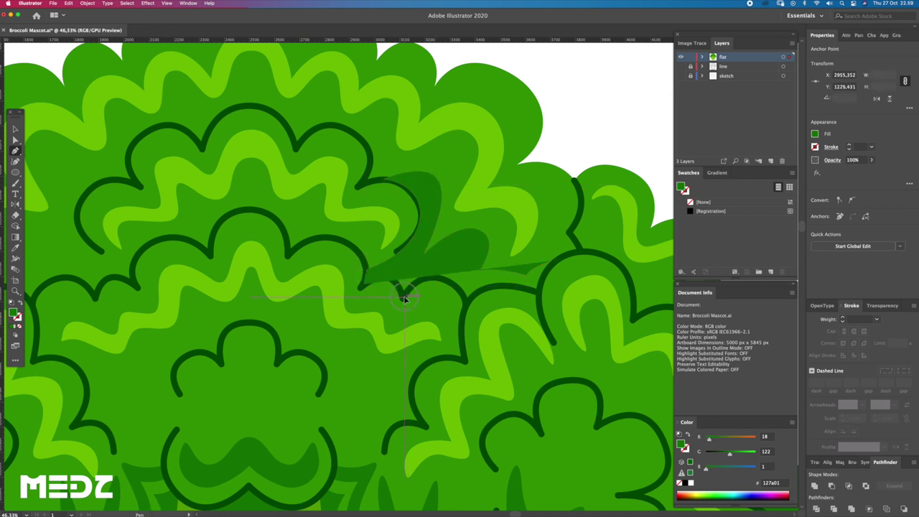
# Start another curved shadow path along the adjacent floret toward the right.
pyautogui.moveTo(419, 335); pyautogui.dragTo(414, 274)
pyautogui.moveTo(466, 304)
pyautogui.mouseDown()
pyautogui.moveTo(474, 331)
pyautogui.moveTo(475, 282)
pyautogui.mouseUp()
pyautogui.moveTo(539, 291); pyautogui.dragTo(548, 299)
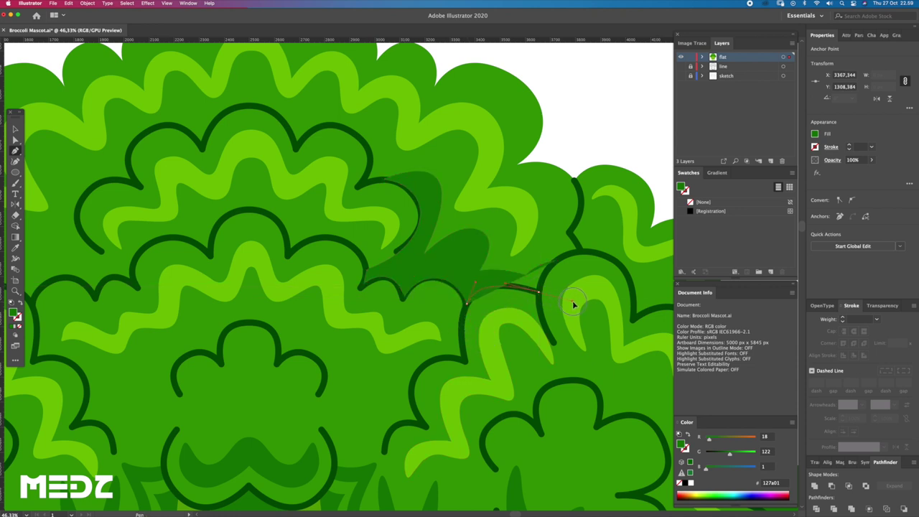
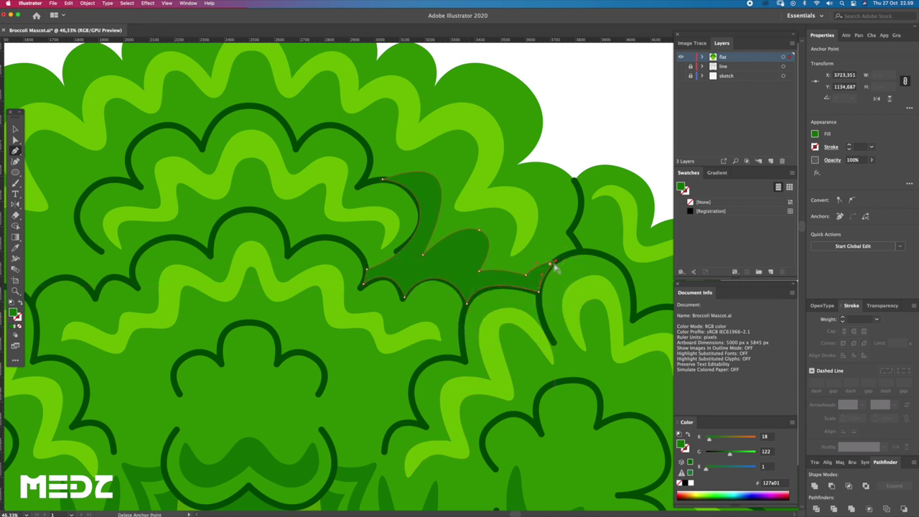
# Add a smooth anchor point with the Pen tool to reshape the dark-green shadow's curve.
pyautogui.keyDown('alt'); pyautogui.keyDown('super'); pyautogui.click(488, 253); pyautogui.keyUp('super'); pyautogui.keyUp('alt')
pyautogui.keyDown('alt'); pyautogui.keyDown('super'); pyautogui.click(487, 252); pyautogui.keyUp('super'); pyautogui.keyUp('alt')
pyautogui.keyDown('super'); pyautogui.click(499, 263); pyautogui.keyUp('super')
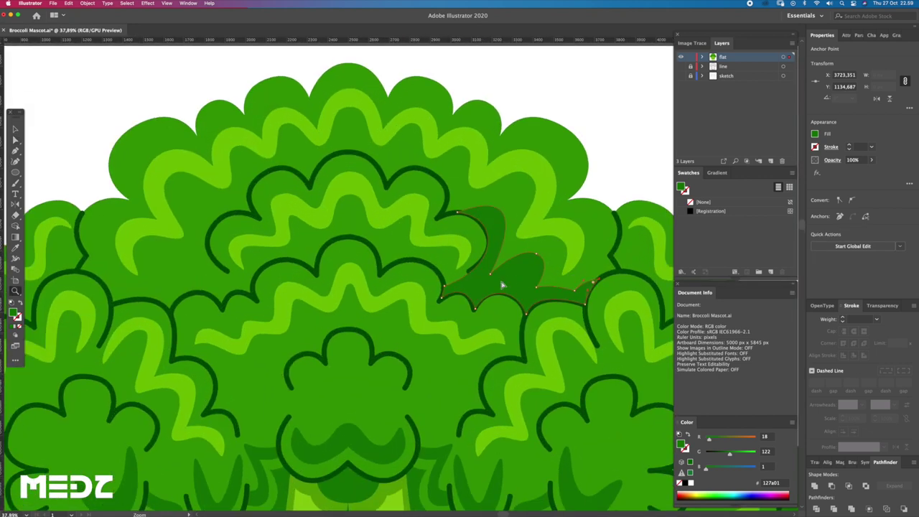
pyautogui.press('super+equal')
pyautogui.press('p')
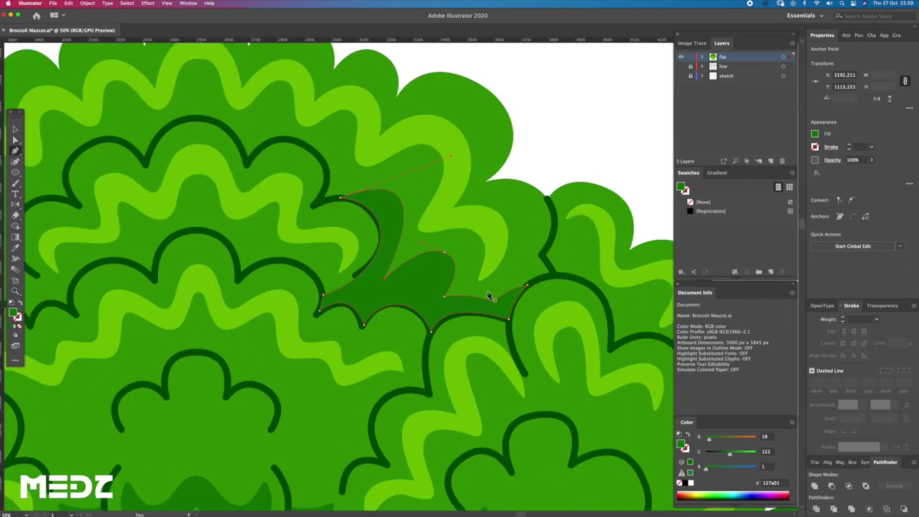
pyautogui.moveTo(384, 278); pyautogui.dragTo(374, 271)
pyautogui.press('a')
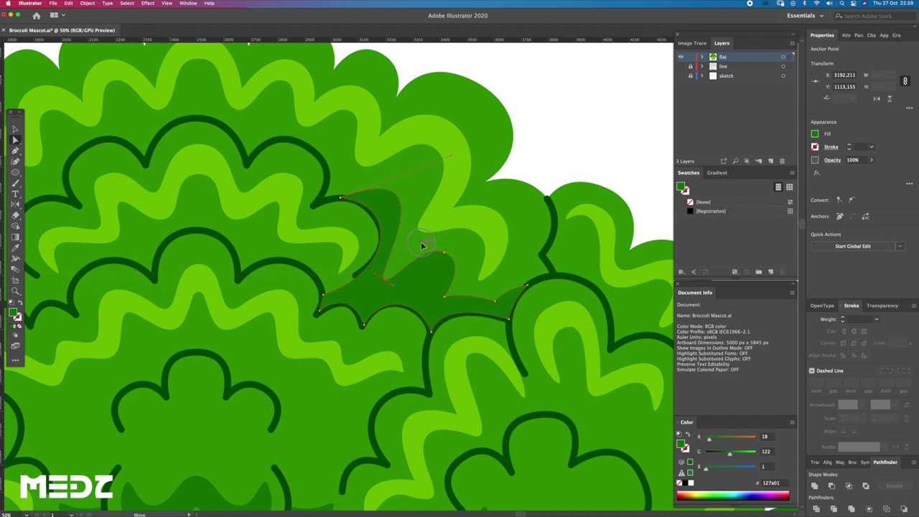
# Select the dark-green shadow shape and Alt-drag a duplicate over to the left.
pyautogui.press('z')
pyautogui.keyDown('alt'); pyautogui.click(448, 268); pyautogui.keyUp('alt')
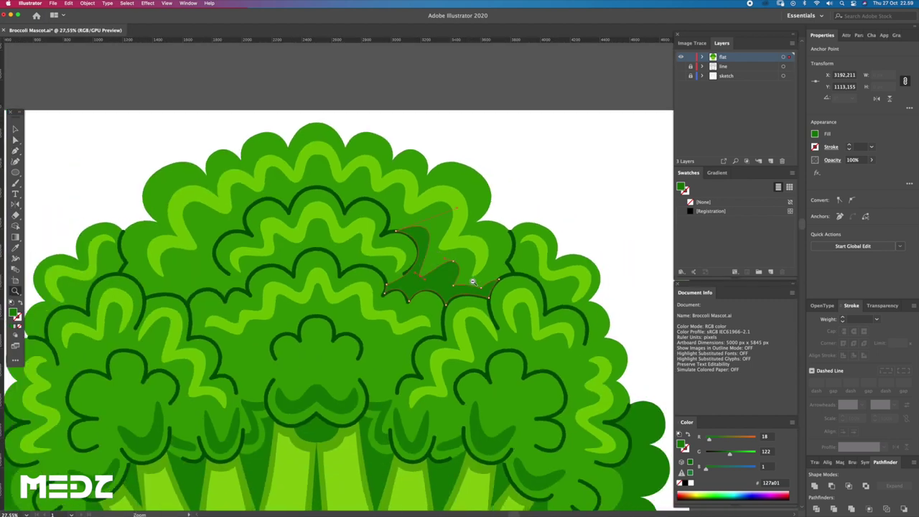
pyautogui.keyDown('alt'); pyautogui.scroll(3, 496, 278); pyautogui.keyUp('alt')
pyautogui.press('a')
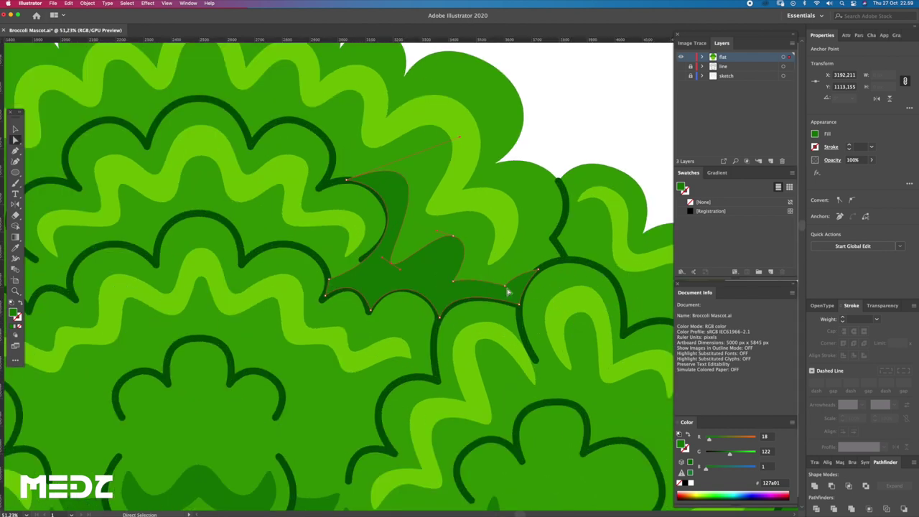
pyautogui.keyDown('alt'); pyautogui.scroll(-3, 495, 287); pyautogui.keyUp('alt')
pyautogui.moveTo(455, 281)
pyautogui.mouseDown()
pyautogui.moveTo(497, 285)
pyautogui.moveTo(226, 304)
pyautogui.mouseUp()
pyautogui.click(497, 285)
pyautogui.moveTo(145, 274); pyautogui.dragTo(193, 285)
# Reflect the copied shadow horizontally and slide it onto the opposite floret.
pyautogui.press('o')
pyautogui.moveTo(345, 342); pyautogui.dragTo(244, 345)
pyautogui.press('v')
pyautogui.moveTo(343, 309); pyautogui.dragTo(289, 309)
pyautogui.press('XF86AudioLowerVolume')
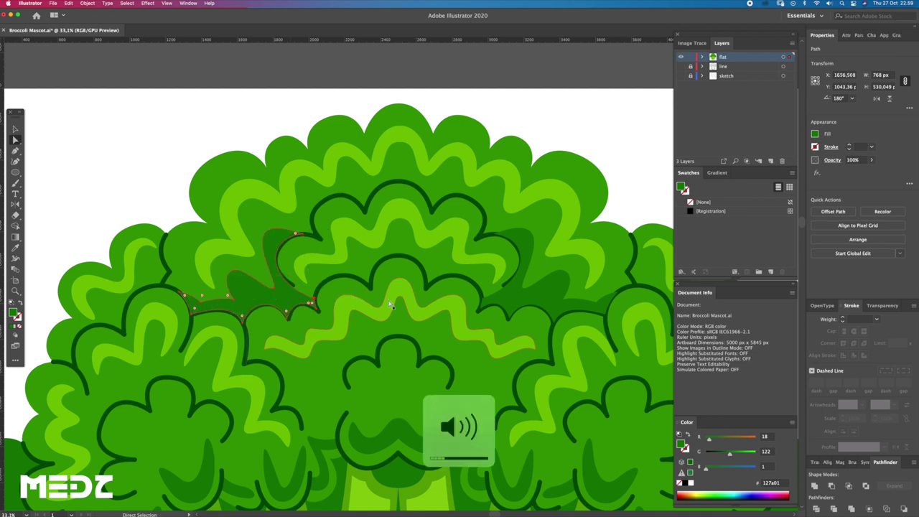
# Zoom out to compare both mirrored shadows and review the whole mascot.
pyautogui.moveTo(391, 305); pyautogui.dragTo(350, 273)
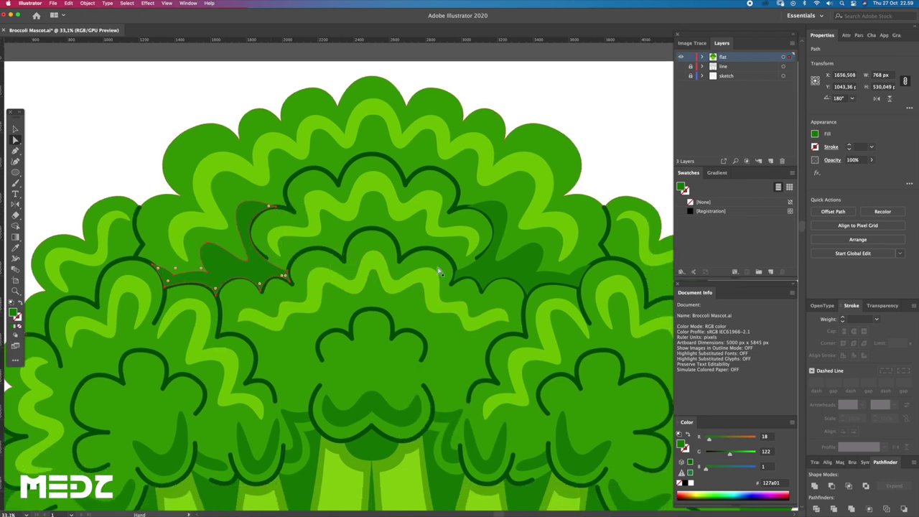
pyautogui.scroll(2, 471, 282)
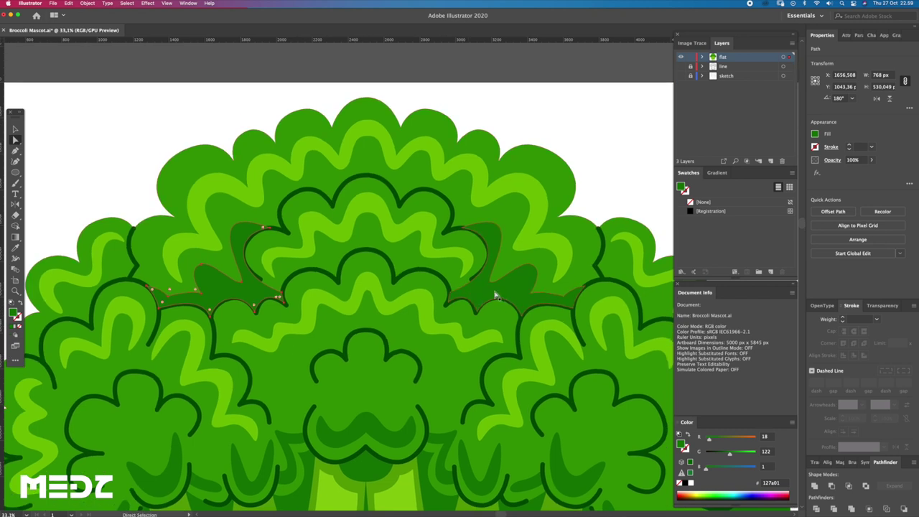
pyautogui.press('z')
pyautogui.keyDown('alt'); pyautogui.click(416, 320); pyautogui.keyUp('alt')
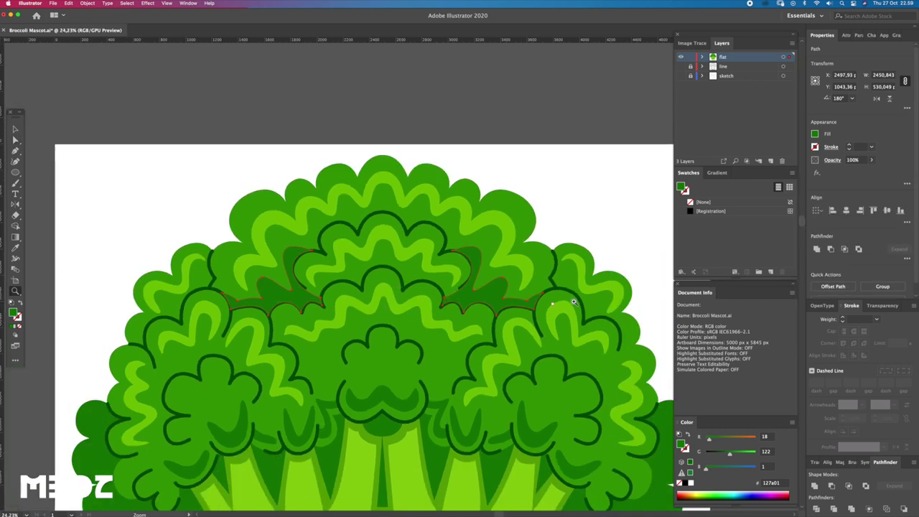
pyautogui.press('v')
pyautogui.click(550, 273)
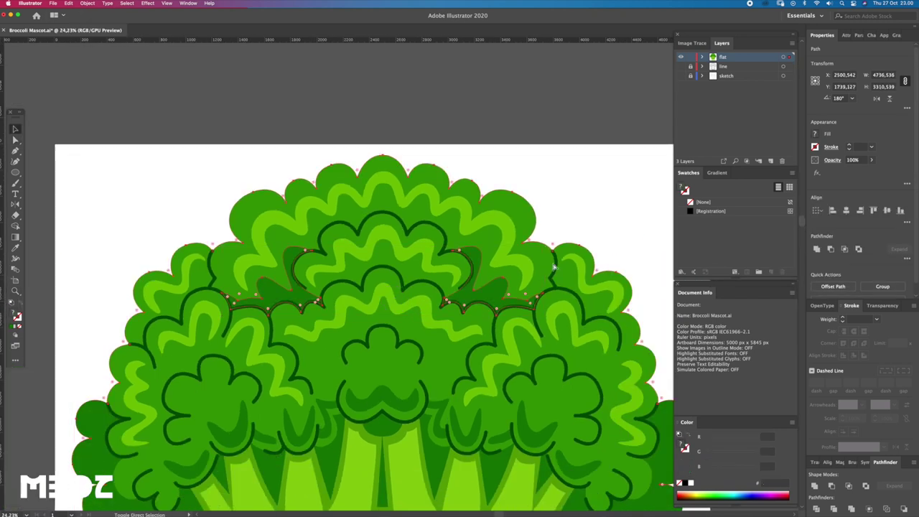
pyautogui.click(414, 107)
pyautogui.press('z')
pyautogui.keyDown('alt'); pyautogui.click(465, 183); pyautogui.keyUp('alt')
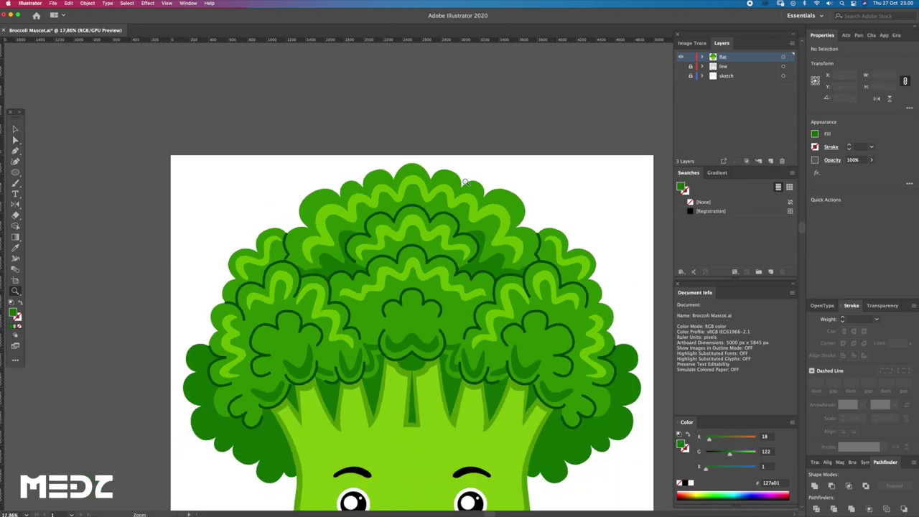
pyautogui.keyDown('alt'); pyautogui.click(489, 198); pyautogui.keyUp('alt')
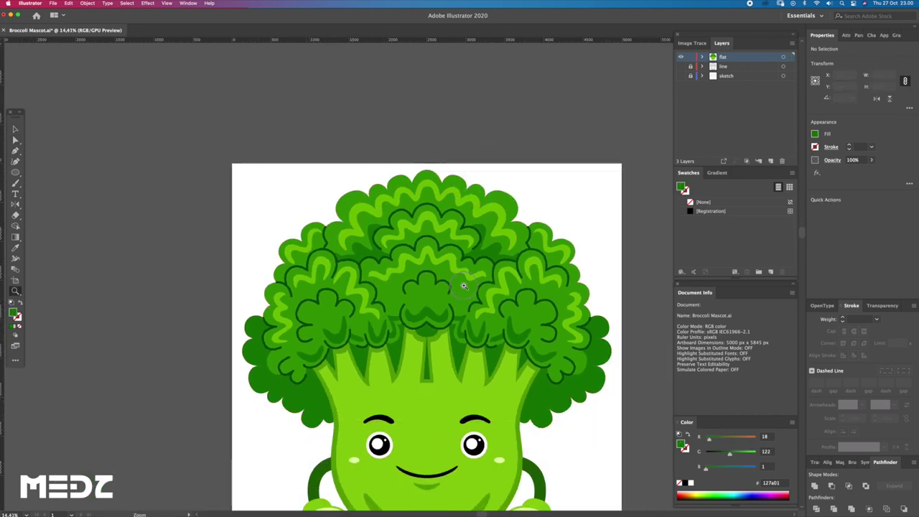
# Pick up the light-green wave's fill and place the first highlight point in the central floret.
pyautogui.click(444, 284)
pyautogui.press('v')
pyautogui.click(478, 260)
pyautogui.scroll(2, 476, 309)
pyautogui.scroll(2, 460, 316)
pyautogui.press('p')
pyautogui.click(392, 313)
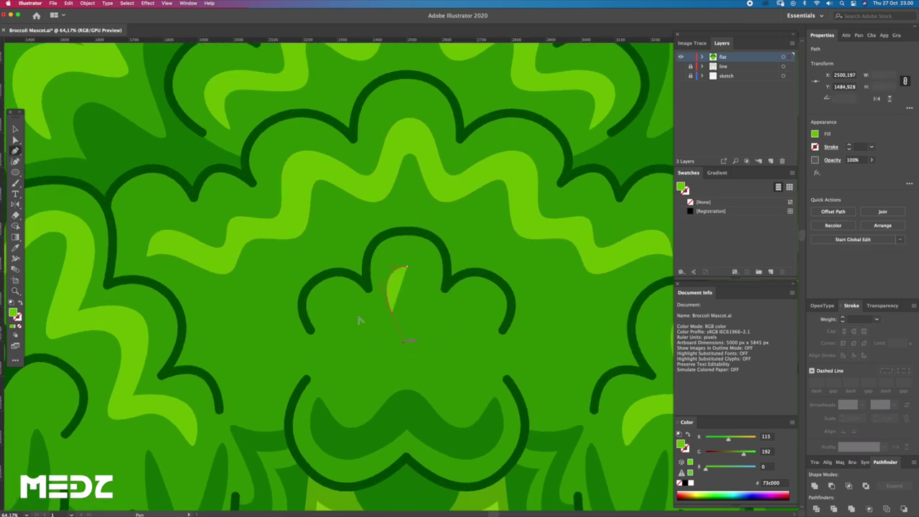
# Draw the W-shaped light-green highlight outline with four curved Pen points.
pyautogui.moveTo(339, 304); pyautogui.dragTo(324, 305)
pyautogui.moveTo(320, 350); pyautogui.dragTo(293, 336)
pyautogui.moveTo(316, 365)
pyautogui.mouseDown()
pyautogui.moveTo(334, 370)
pyautogui.moveTo(348, 329)
pyautogui.moveTo(411, 345)
pyautogui.mouseUp()
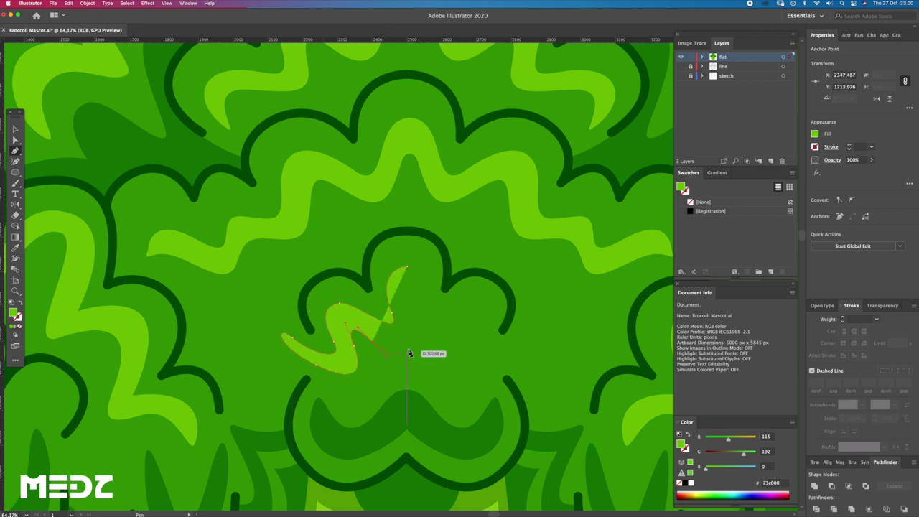
pyautogui.moveTo(408, 328); pyautogui.dragTo(416, 290)
pyautogui.press('z')
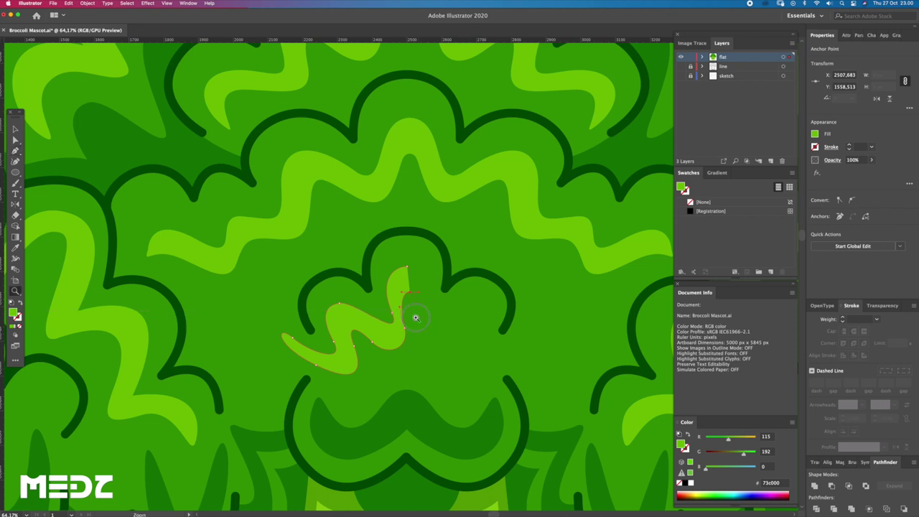
# Smooth the highlight's lower inner curve and pull its lower-right part upward.
pyautogui.click(416, 318)
pyautogui.press('a')
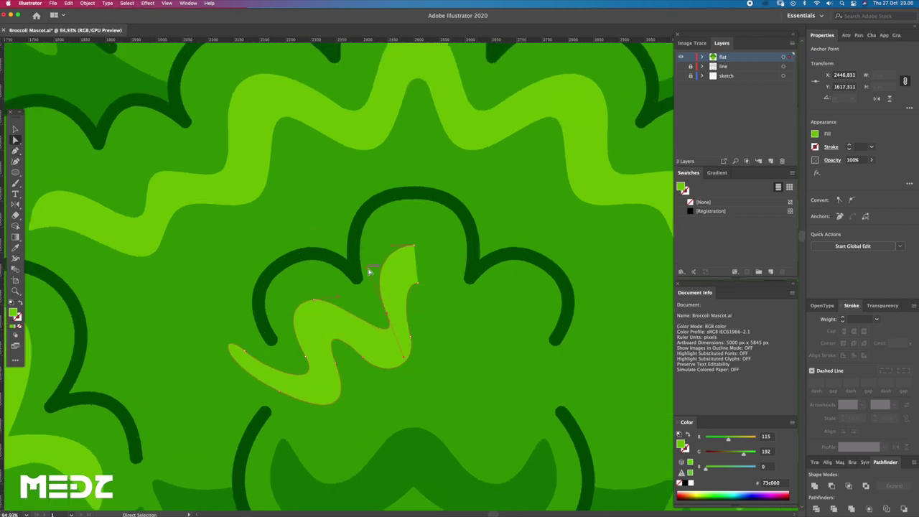
pyautogui.moveTo(378, 260); pyautogui.dragTo(408, 367)
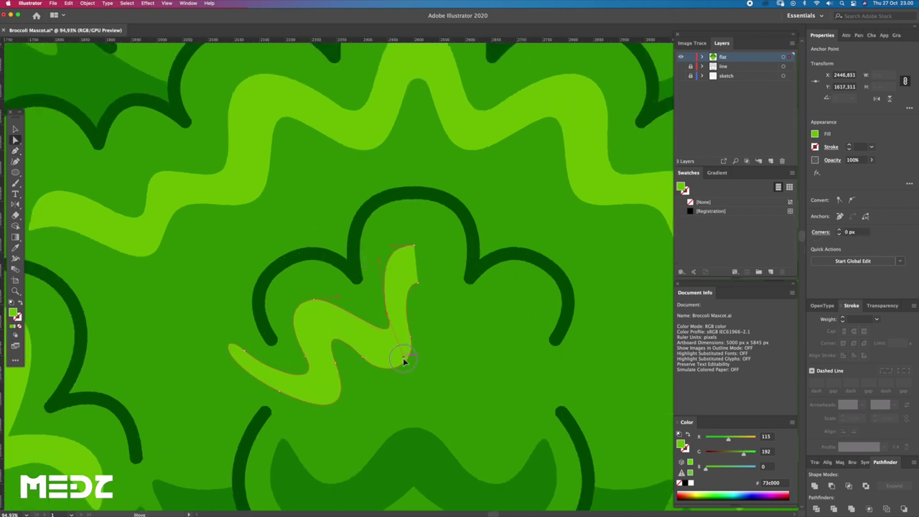
pyautogui.click(400, 370)
pyautogui.moveTo(367, 362); pyautogui.dragTo(349, 340)
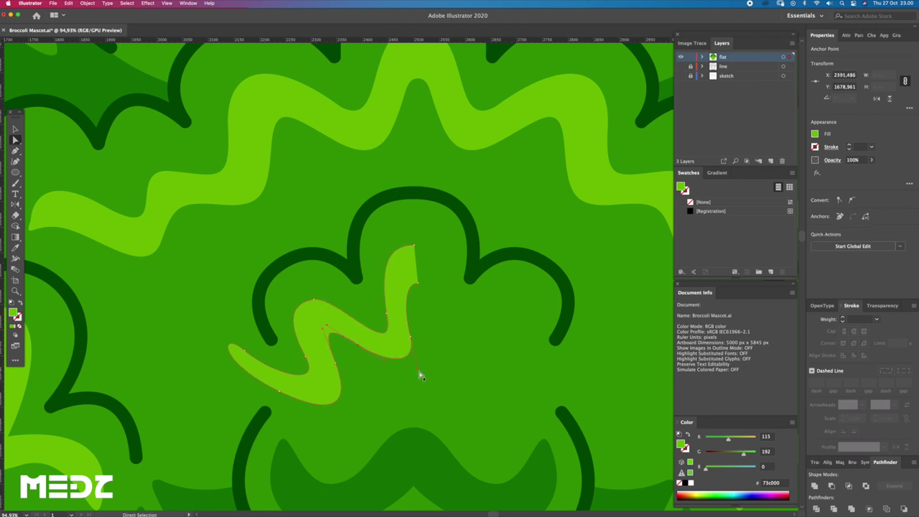
pyautogui.moveTo(420, 371)
pyautogui.mouseDown()
pyautogui.moveTo(420, 330)
pyautogui.moveTo(313, 313)
pyautogui.mouseUp()
pyautogui.press('z')
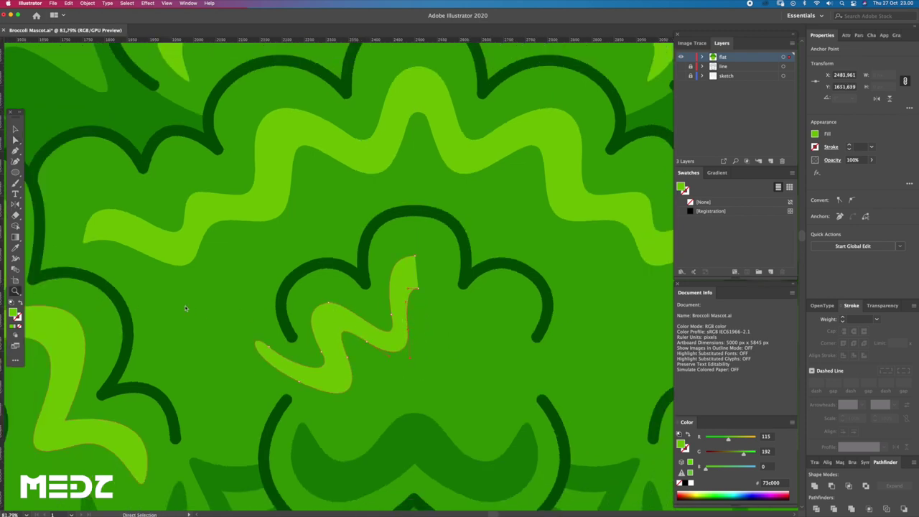
pyautogui.click(385, 305)
# Review the highlight against the floret with panels hidden, then reselect the squiggle.
pyautogui.press('Tab')
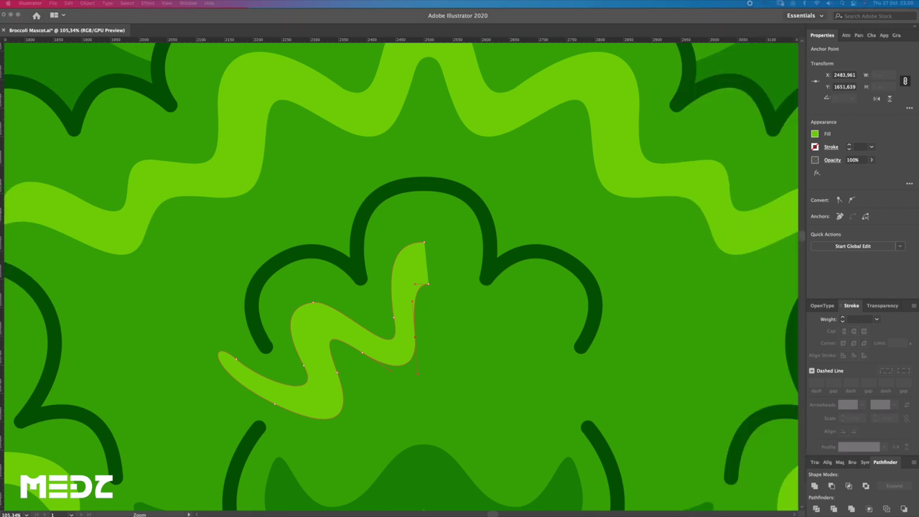
pyautogui.press('Tab')
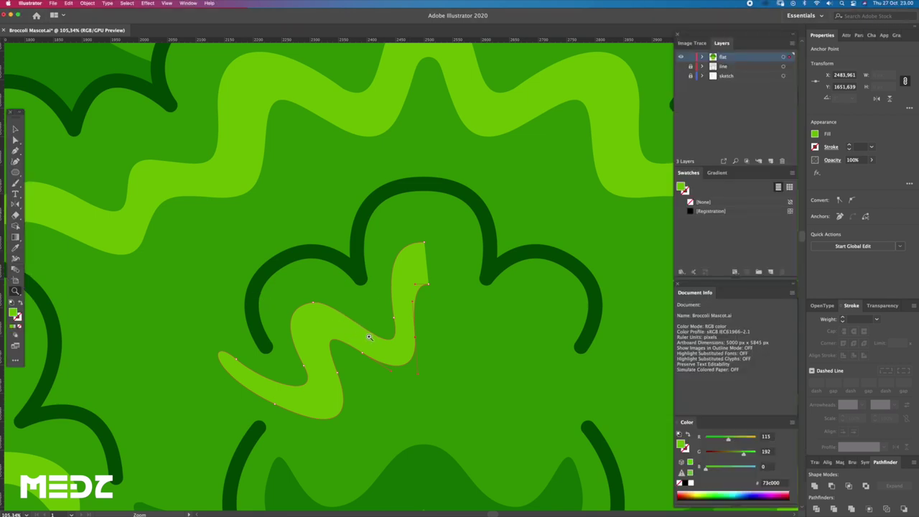
pyautogui.keyDown('ctrl'); pyautogui.click(333, 374); pyautogui.keyUp('ctrl')
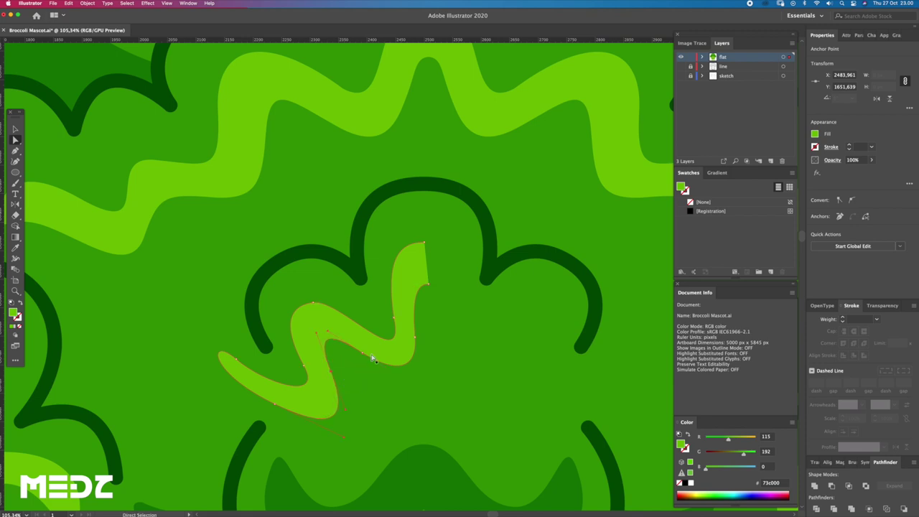
pyautogui.moveTo(371, 355); pyautogui.dragTo(356, 334)
pyautogui.keyDown('alt'); pyautogui.click(356, 334); pyautogui.keyUp('alt')
pyautogui.keyDown('ctrl'); pyautogui.click(408, 349); pyautogui.keyUp('ctrl')
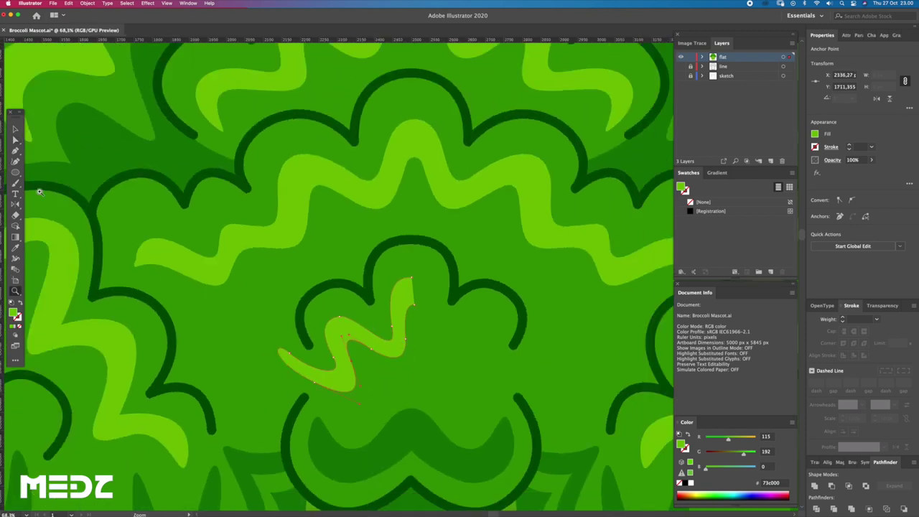
# Pull the squiggle's top point upward into a rising prong and reshape its upper part.
pyautogui.press('Tab')
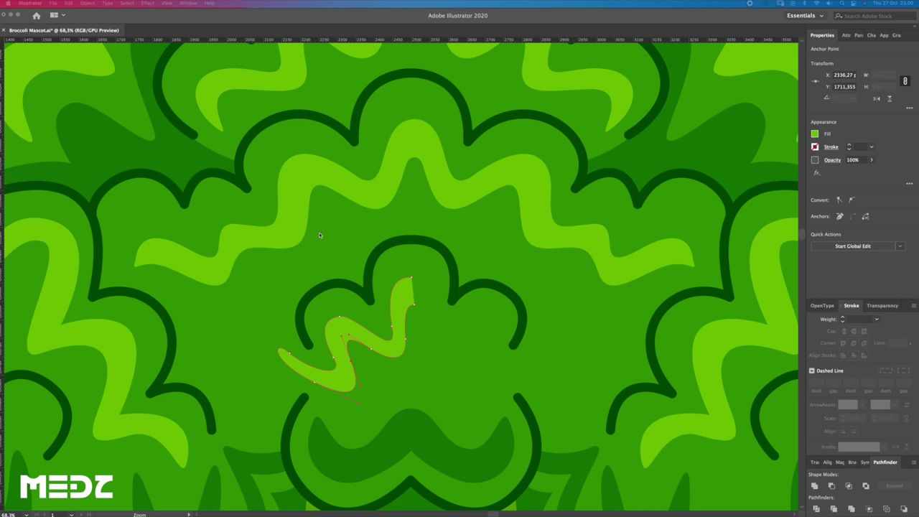
pyautogui.press('Tab')
pyautogui.moveTo(412, 282); pyautogui.dragTo(412, 273)
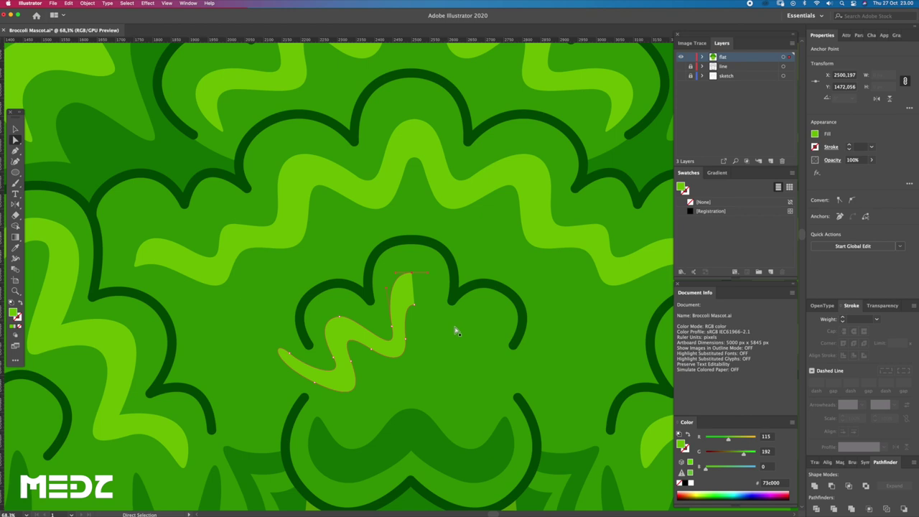
pyautogui.scroll(-2, 436, 321)
pyautogui.moveTo(412, 304); pyautogui.dragTo(467, 311)
pyautogui.hotkey('ctrl', '+')
pyautogui.press('o')
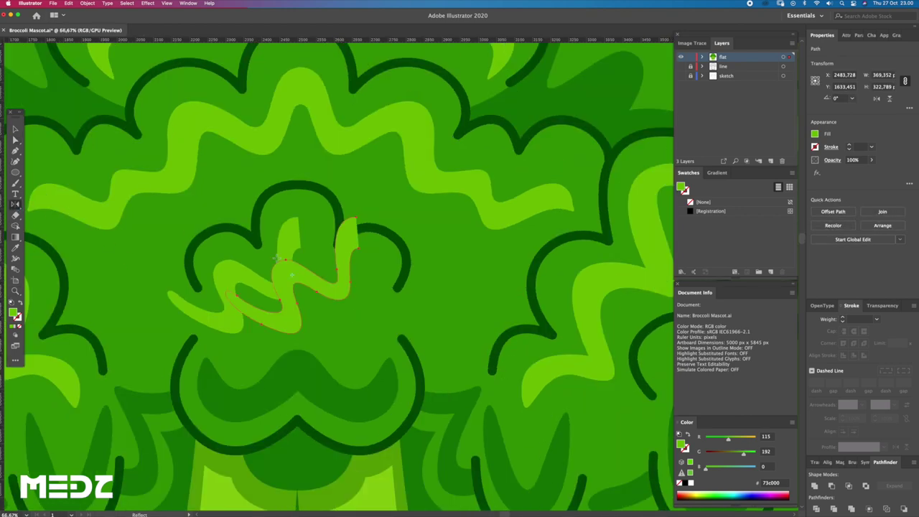
pyautogui.moveTo(489, 350); pyautogui.dragTo(230, 337)
pyautogui.press('a')
pyautogui.moveTo(220, 260); pyautogui.dragTo(321, 264)
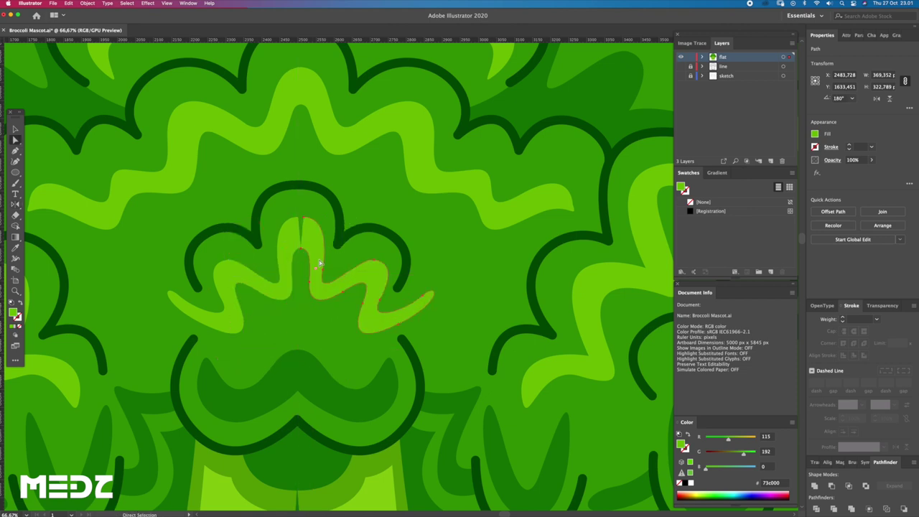
pyautogui.hotkey('ctrl', 'a')
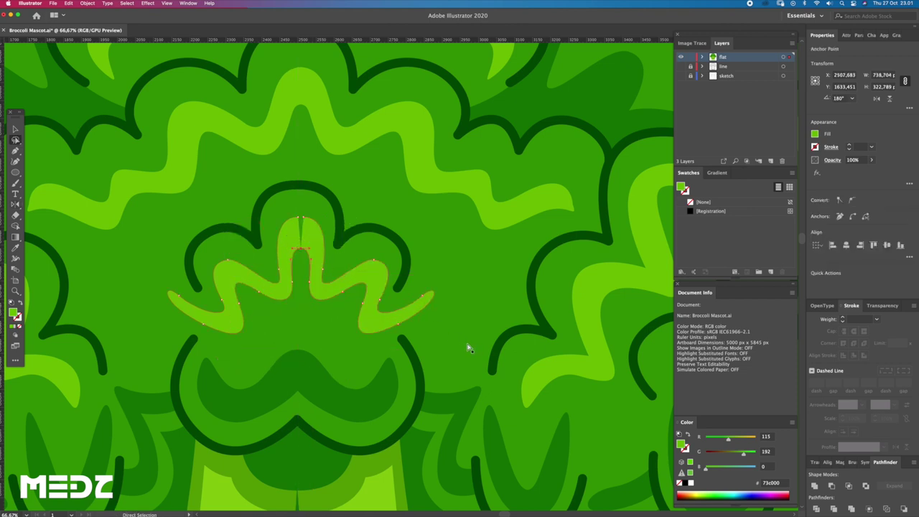
pyautogui.press('a')
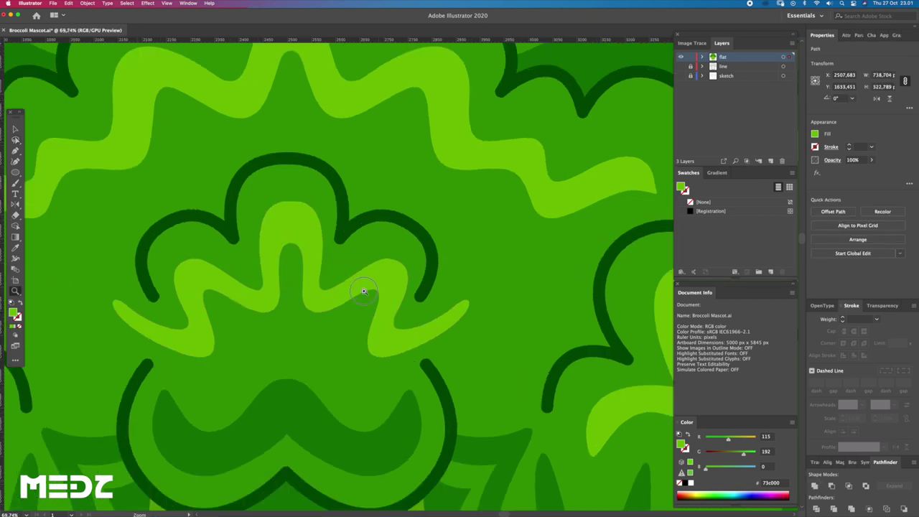
pyautogui.moveTo(345, 306)
pyautogui.mouseDown()
pyautogui.moveTo(386, 287)
pyautogui.moveTo(354, 305)
pyautogui.moveTo(309, 304)
pyautogui.mouseUp()
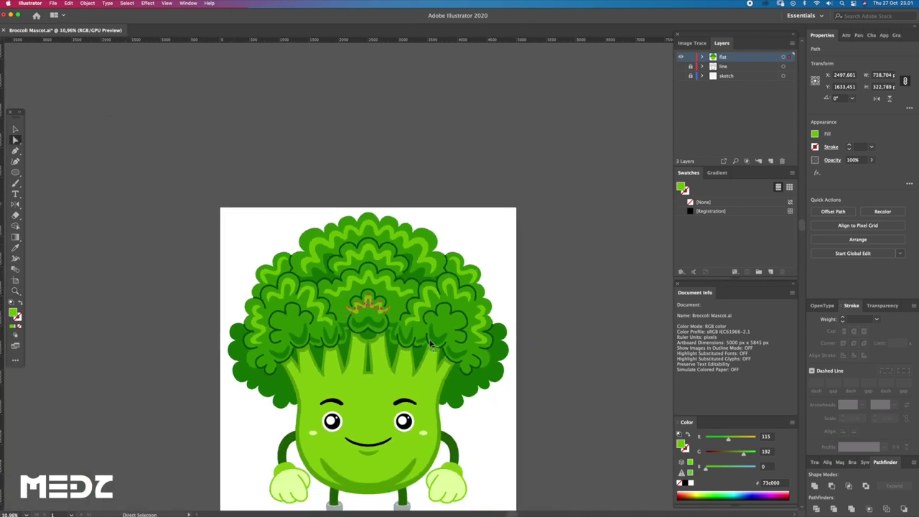
pyautogui.moveTo(329, 303); pyautogui.dragTo(445, 337)
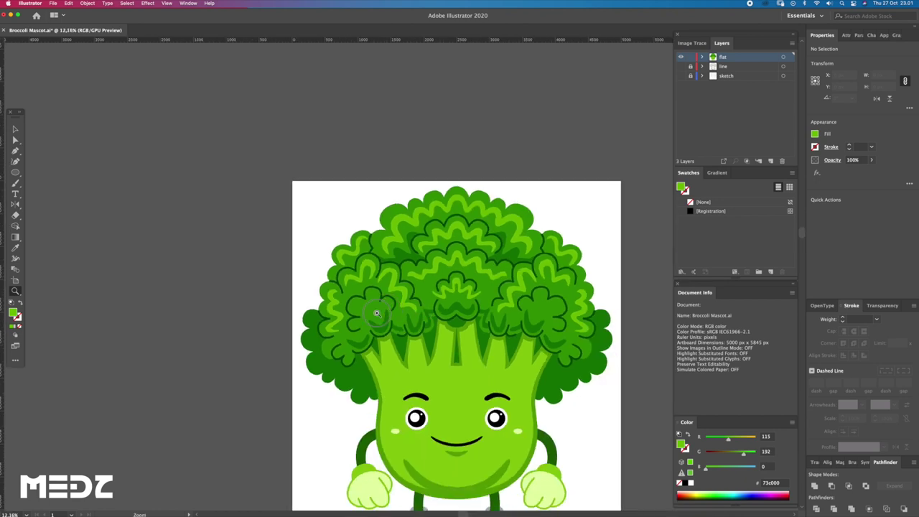
pyautogui.press('a')
pyautogui.press('z')
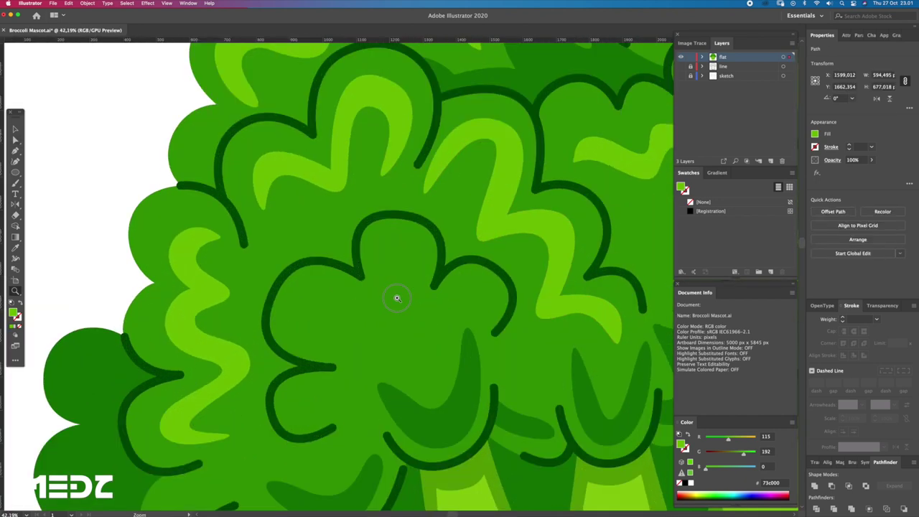
pyautogui.moveTo(378, 271); pyautogui.dragTo(328, 314)
pyautogui.press('p')
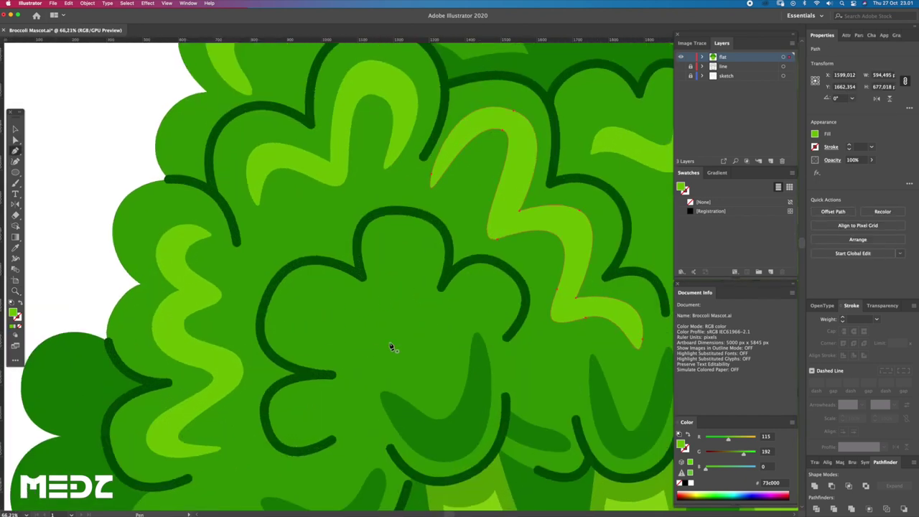
pyautogui.press('z')
pyautogui.scroll(-8, 388, 330)
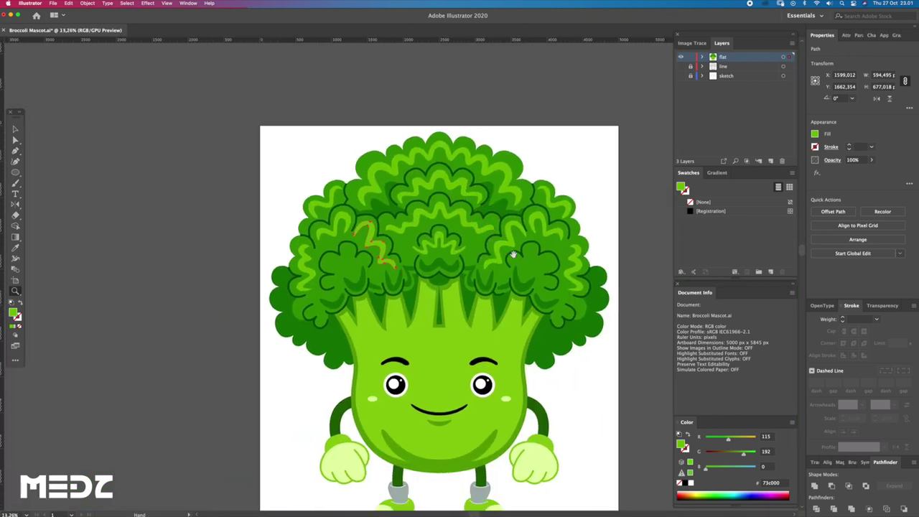
pyautogui.moveTo(509, 251); pyautogui.dragTo(499, 232)
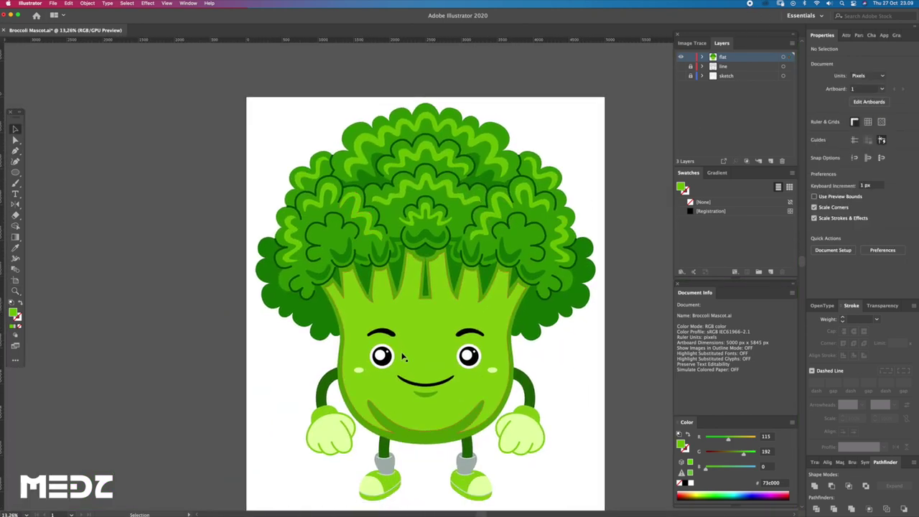
pyautogui.scroll(5, 372, 315)
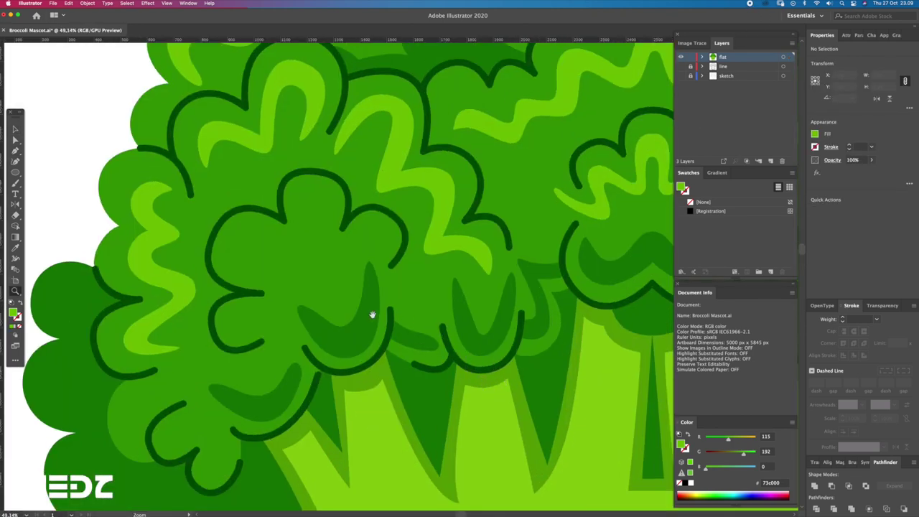
pyautogui.moveTo(372, 315); pyautogui.dragTo(418, 313)
# Zoom into the left floret and start the wavy highlight with curved Pen anchors.
pyautogui.press('a')
pyautogui.press('z')
pyautogui.moveTo(308, 256); pyautogui.dragTo(365, 279)
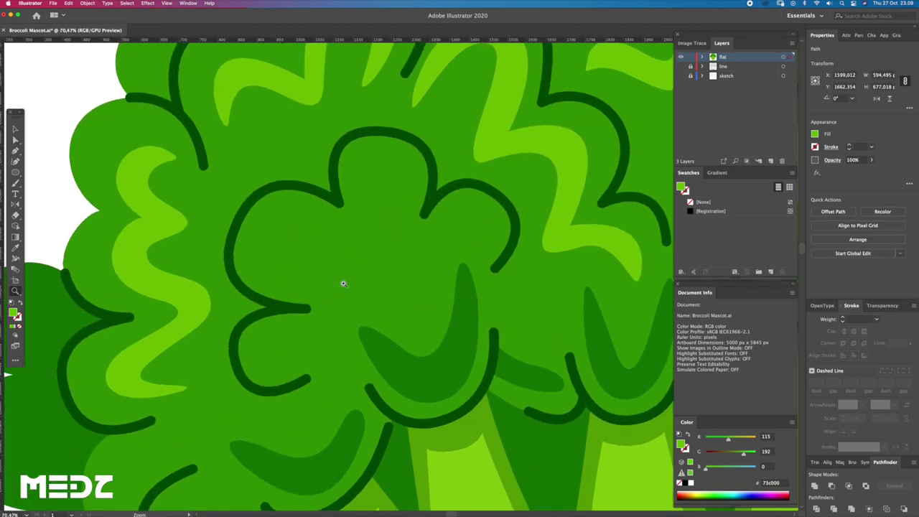
pyautogui.press('p')
pyautogui.moveTo(298, 262)
pyautogui.mouseDown()
pyautogui.moveTo(316, 230)
pyautogui.moveTo(379, 271)
pyautogui.mouseUp()
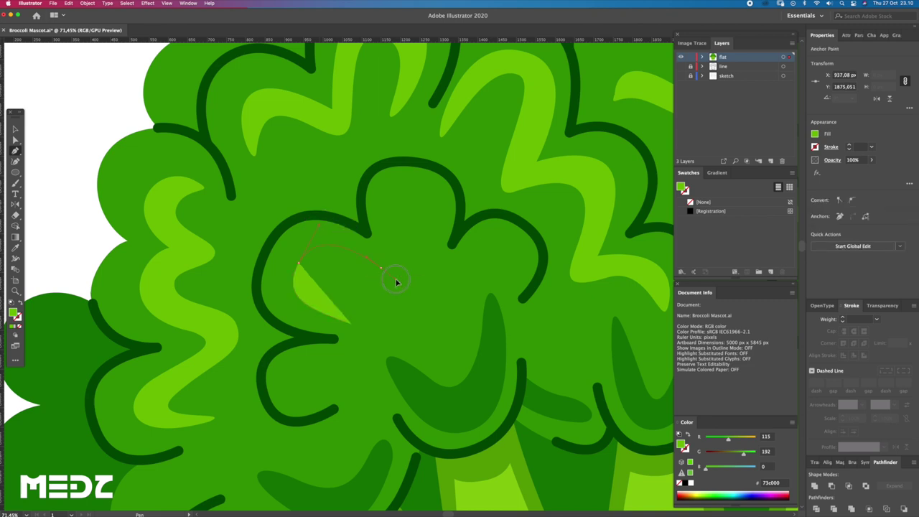
pyautogui.moveTo(375, 268); pyautogui.dragTo(397, 274)
pyautogui.moveTo(406, 190); pyautogui.dragTo(432, 190)
pyautogui.moveTo(433, 272); pyautogui.dragTo(453, 285)
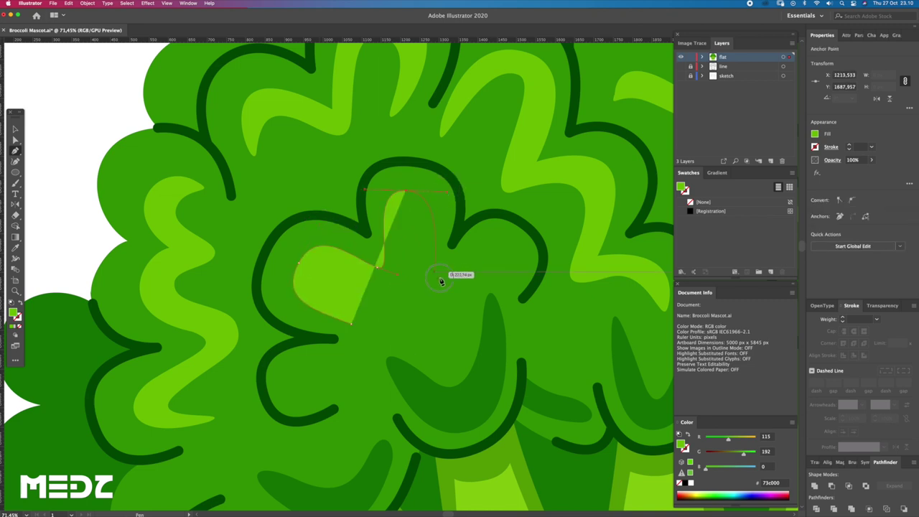
# Add the wave's right tip and curved underside, closing the highlight shape.
pyautogui.moveTo(508, 241); pyautogui.dragTo(540, 265)
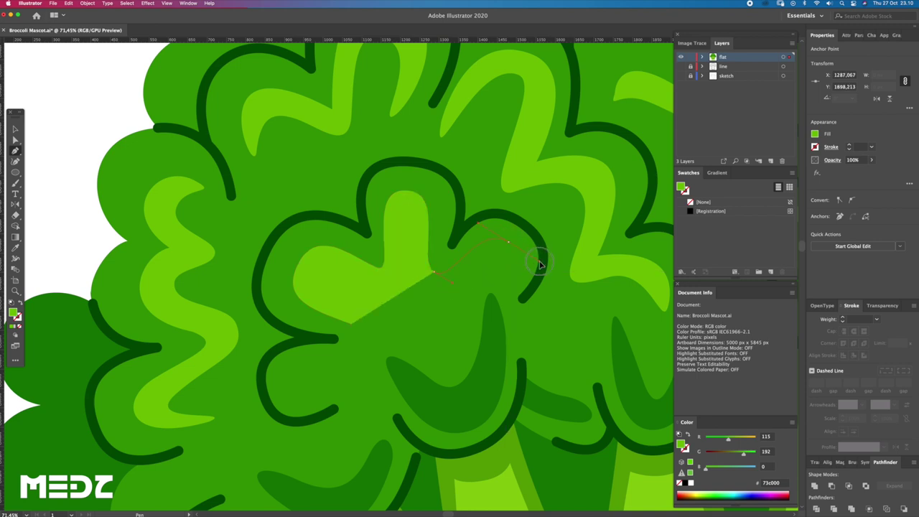
pyautogui.moveTo(469, 273)
pyautogui.mouseDown()
pyautogui.moveTo(453, 301)
pyautogui.moveTo(407, 262)
pyautogui.mouseUp()
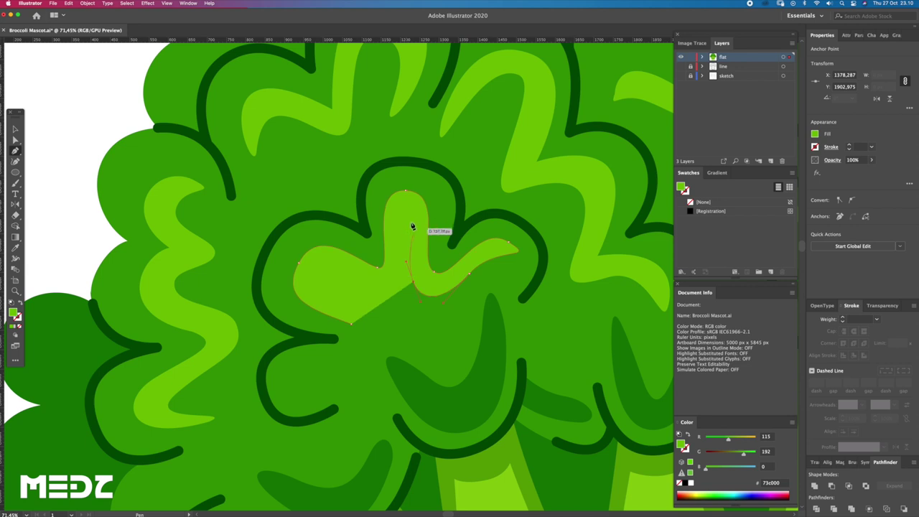
pyautogui.click(393, 218)
pyautogui.moveTo(394, 280); pyautogui.dragTo(382, 298)
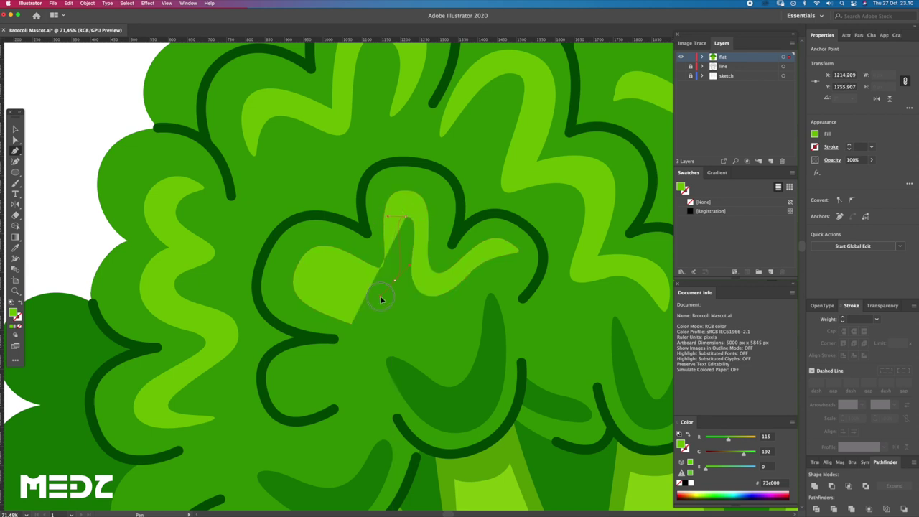
pyautogui.moveTo(323, 272); pyautogui.dragTo(303, 287)
pyautogui.moveTo(335, 317); pyautogui.dragTo(336, 324)
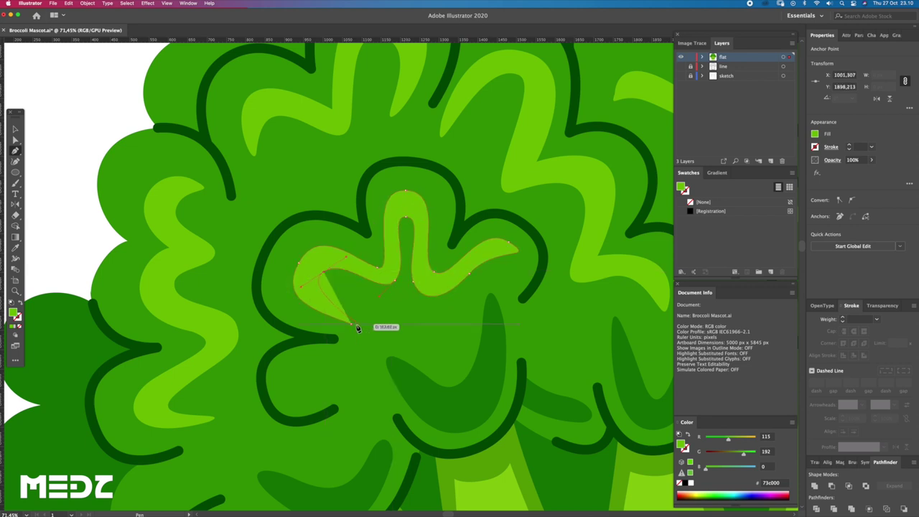
pyautogui.click(319, 318)
# Round out the wave's left end by adjusting its anchor handles.
pyautogui.press('a')
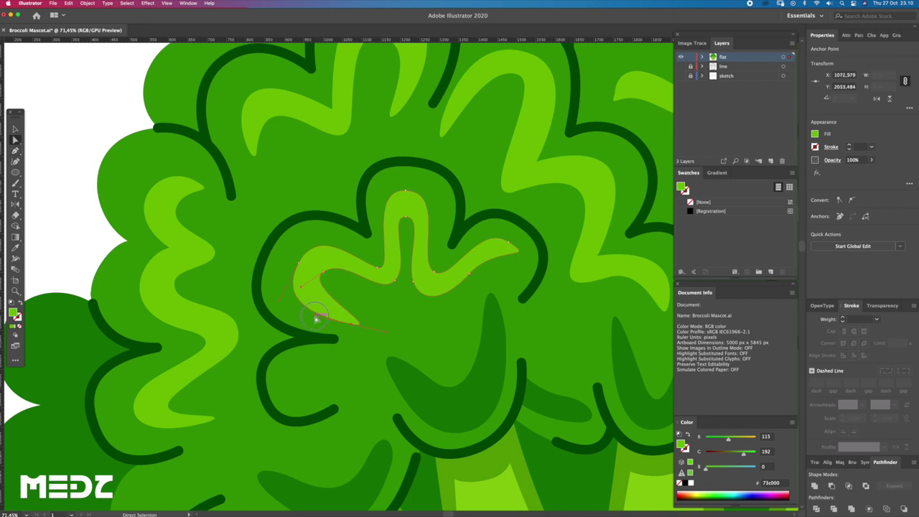
pyautogui.click(301, 287)
pyautogui.moveTo(300, 268)
pyautogui.mouseDown()
pyautogui.moveTo(313, 253)
pyautogui.moveTo(381, 267)
pyautogui.mouseUp()
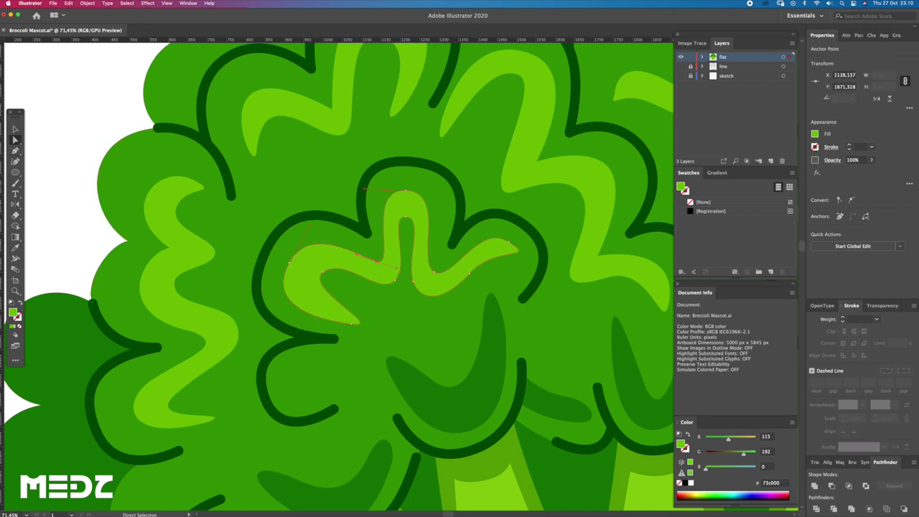
pyautogui.press('Tab')
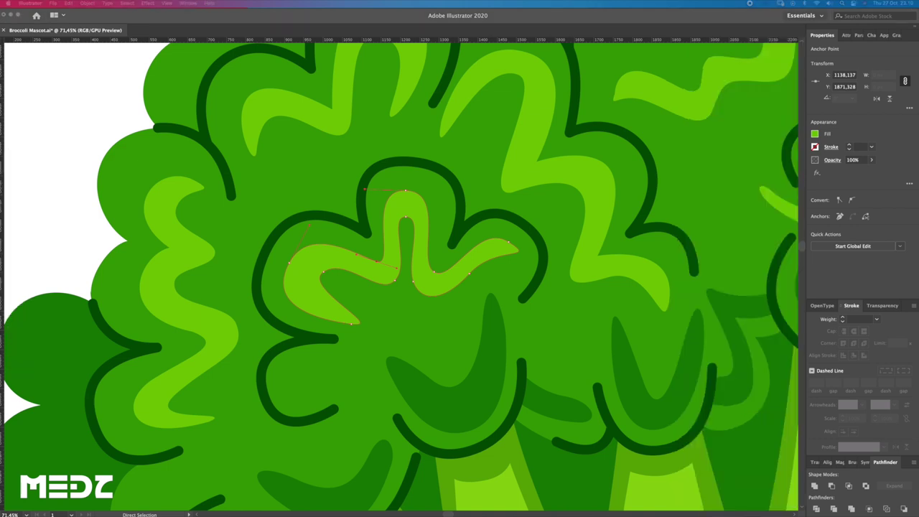
pyautogui.press('Tab')
# Make the top lobe bulge more, raise the dip beside it, and extend the right tip.
pyautogui.click(433, 273)
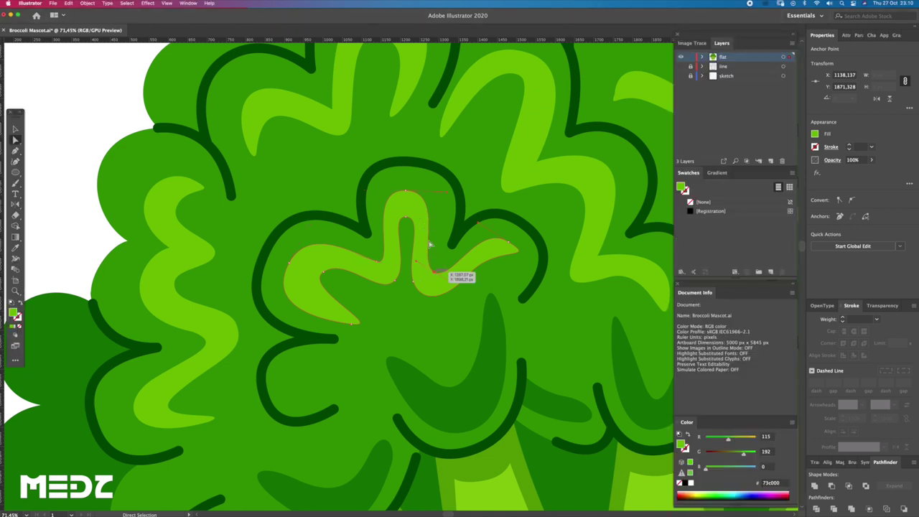
pyautogui.moveTo(459, 191); pyautogui.dragTo(464, 190)
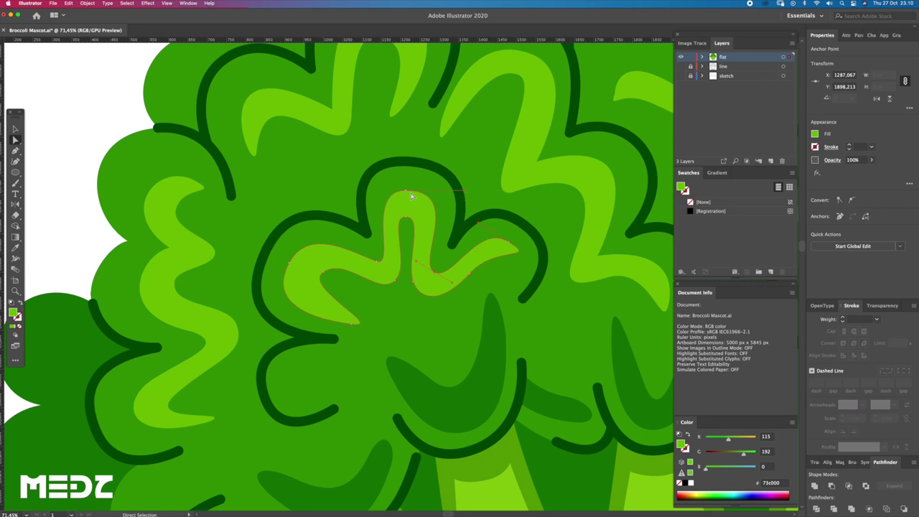
pyautogui.moveTo(406, 191); pyautogui.dragTo(376, 189)
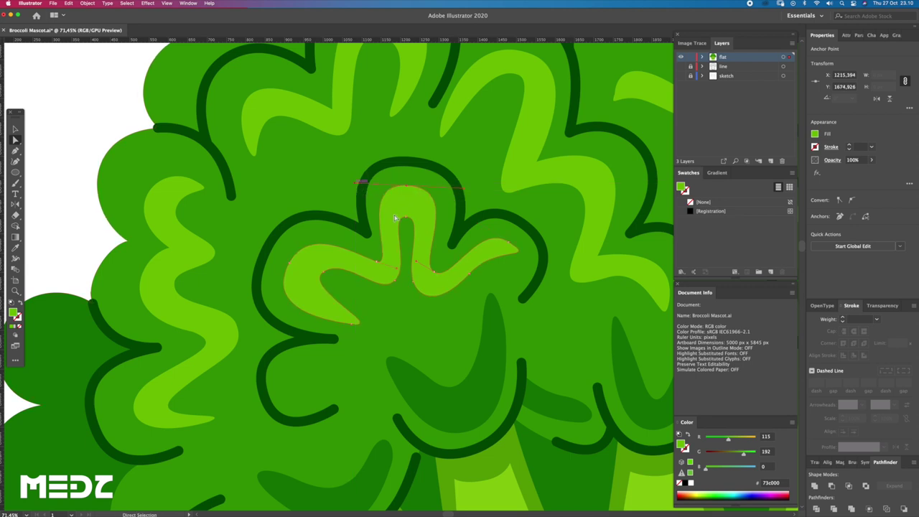
pyautogui.moveTo(408, 217)
pyautogui.mouseDown()
pyautogui.moveTo(437, 211)
pyautogui.moveTo(462, 188)
pyautogui.mouseUp()
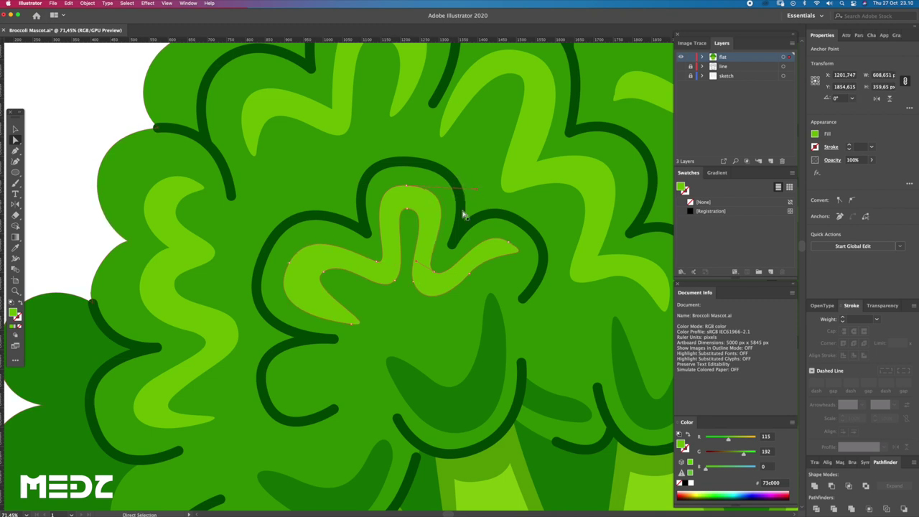
pyautogui.moveTo(504, 255); pyautogui.dragTo(501, 242)
# Move an inner anchor left to refine the curve, then zoom out to the whole crown.
pyautogui.click(499, 249)
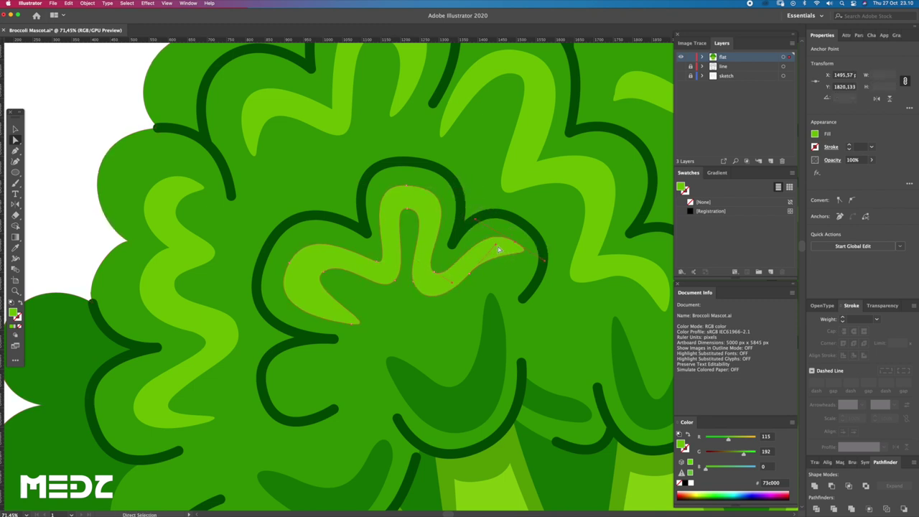
pyautogui.click(354, 297)
pyautogui.moveTo(324, 273); pyautogui.dragTo(309, 272)
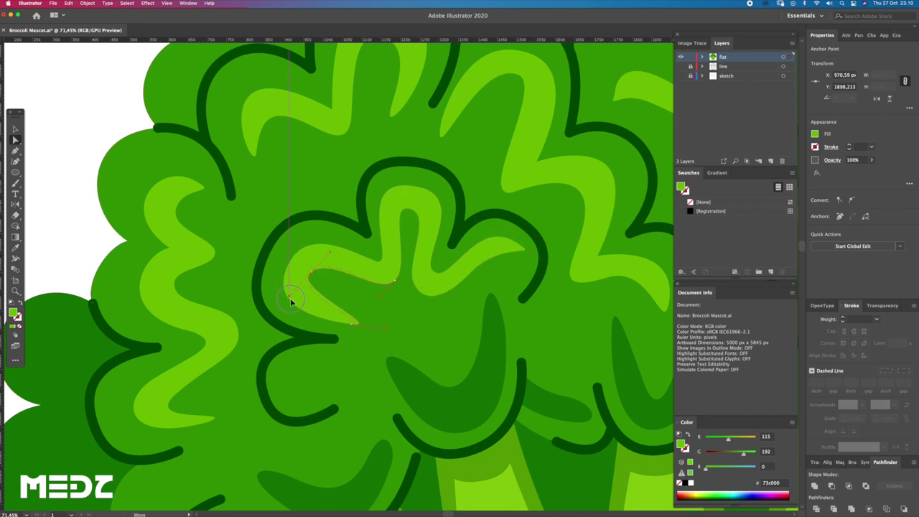
pyautogui.click(295, 308)
pyautogui.press('z')
pyautogui.moveTo(423, 285); pyautogui.dragTo(348, 312)
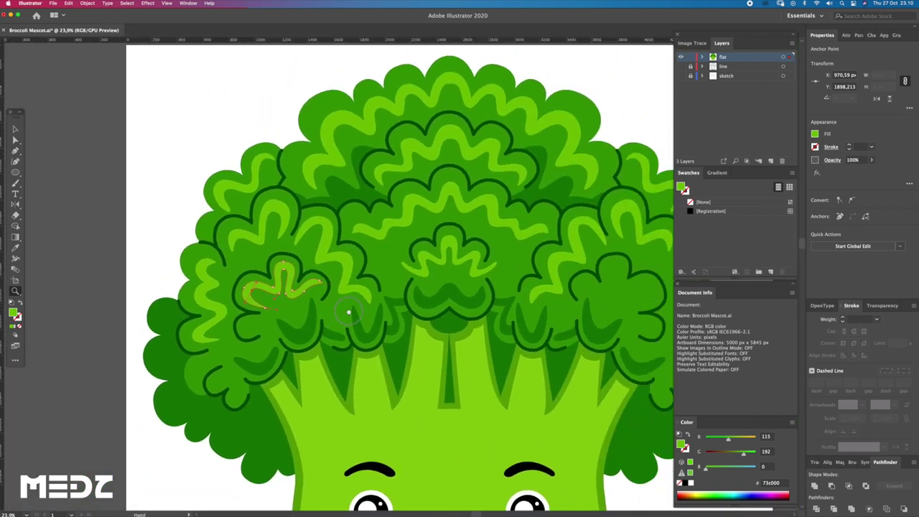
# Select the squiggle highlight on the right floret and bring the right florets into view.
pyautogui.hotkey('ctrl', 'shift', 'a')
pyautogui.hscroll(3, 245, 277)
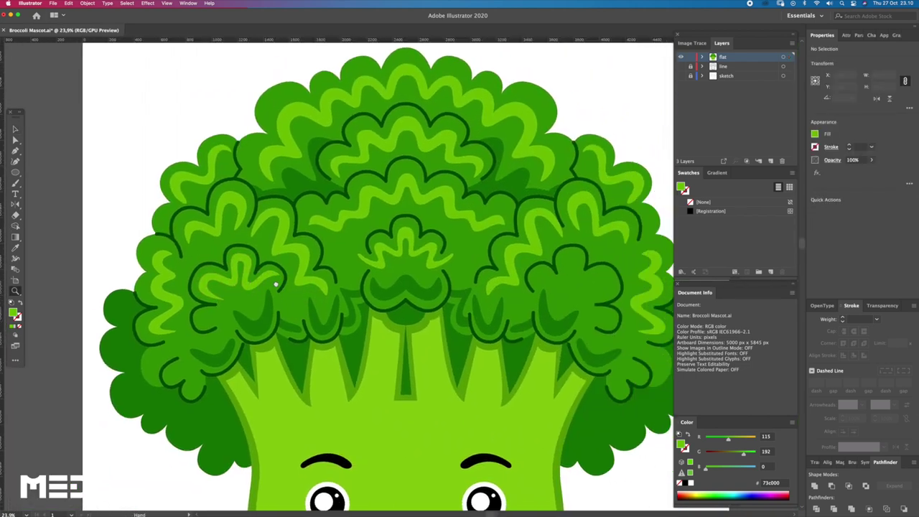
pyautogui.click(583, 295)
pyautogui.moveTo(581, 298)
pyautogui.mouseDown()
pyautogui.moveTo(519, 276)
pyautogui.moveTo(589, 318)
pyautogui.mouseUp()
pyautogui.click(16, 213)
pyautogui.hscroll(5, 487, 301)
pyautogui.moveTo(497, 304); pyautogui.dragTo(210, 327)
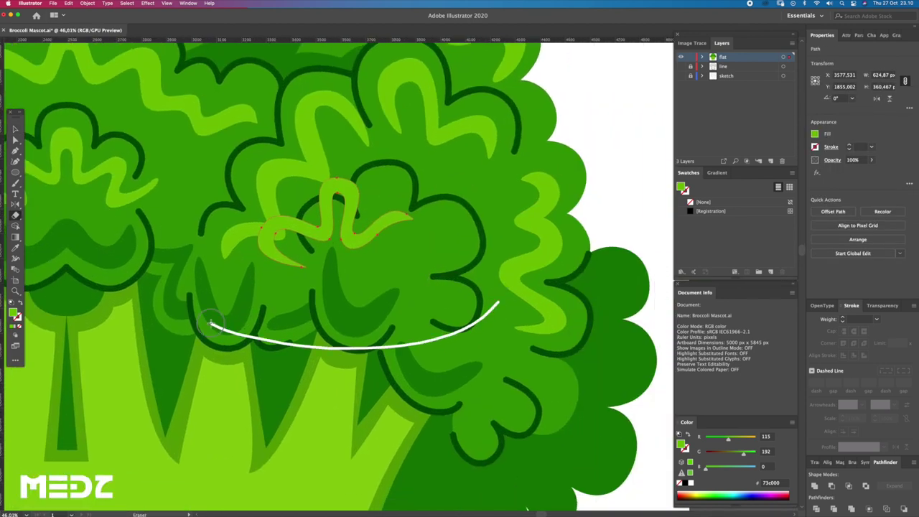
pyautogui.press('v')
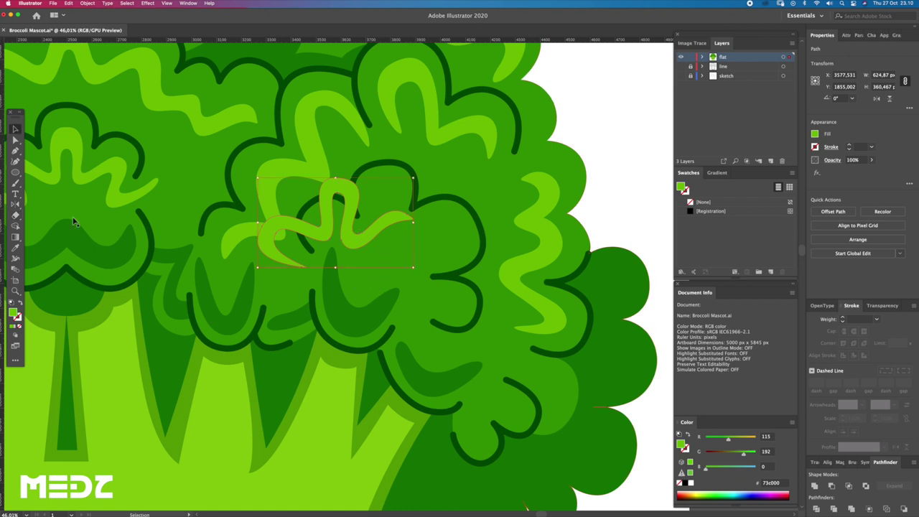
# Flip the squiggle horizontally with Reflect and move it into the right floret.
pyautogui.click(23, 204)
pyautogui.moveTo(265, 318); pyautogui.dragTo(266, 317)
pyautogui.press('v')
pyautogui.moveTo(383, 237); pyautogui.dragTo(451, 237)
# Zoom out to check the crown, then zoom into the left floret and select its dark-green shadow.
pyautogui.press('z')
pyautogui.keyDown('alt'); pyautogui.click(488, 266); pyautogui.keyUp('alt')
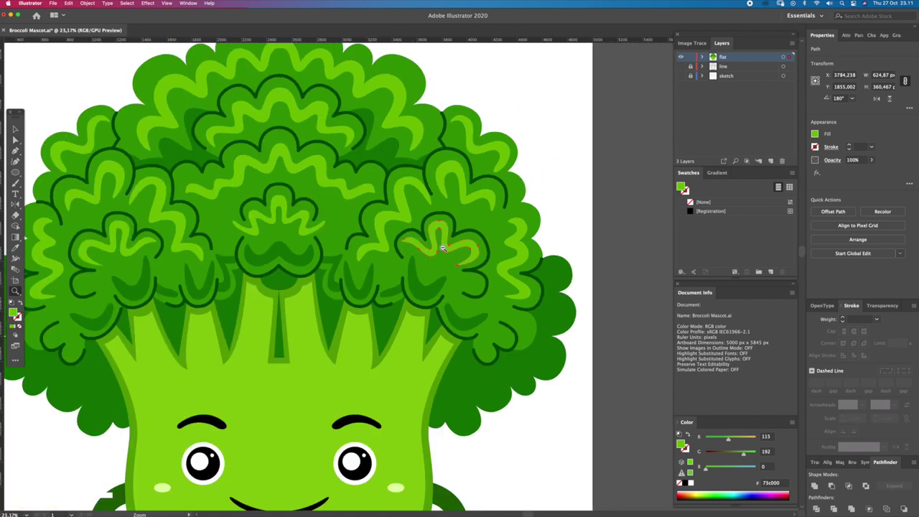
pyautogui.press('v')
pyautogui.click(584, 202)
pyautogui.moveTo(388, 260); pyautogui.dragTo(465, 288)
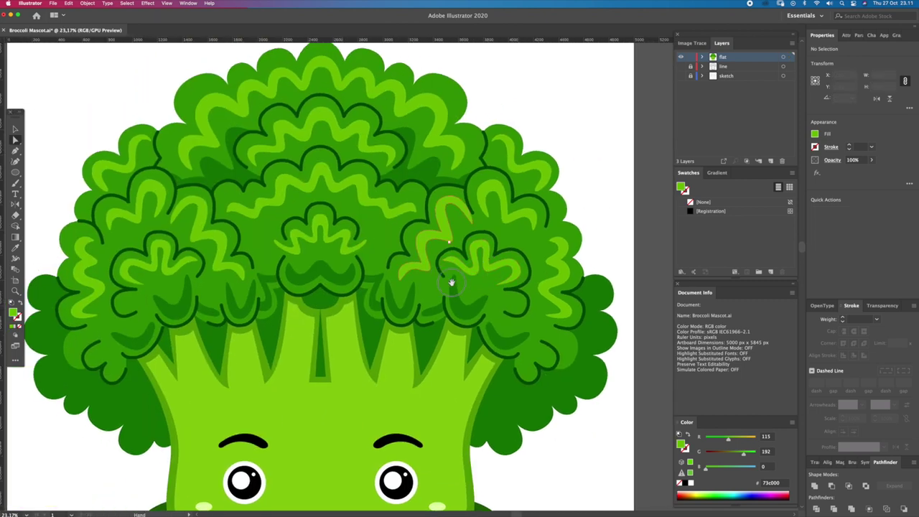
pyautogui.press('z')
pyautogui.moveTo(292, 299); pyautogui.dragTo(332, 356)
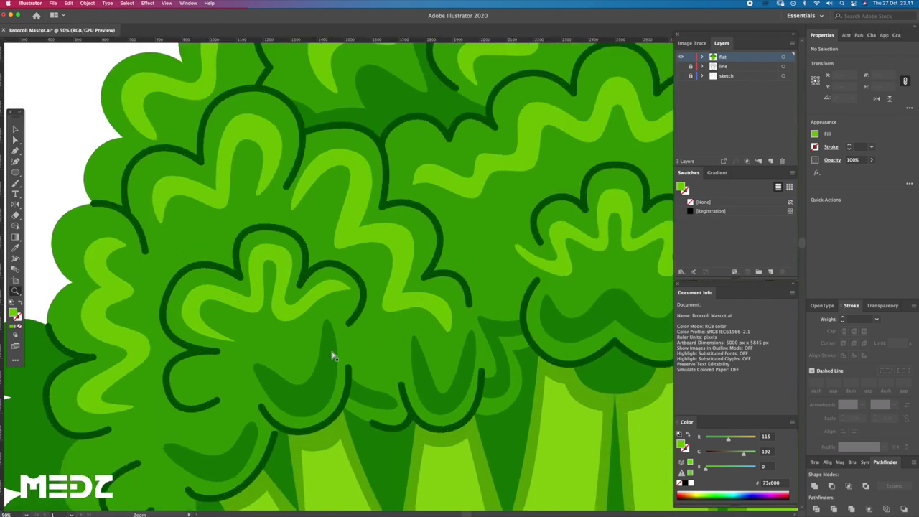
pyautogui.keyDown('super'); pyautogui.click(332, 356); pyautogui.keyUp('super')
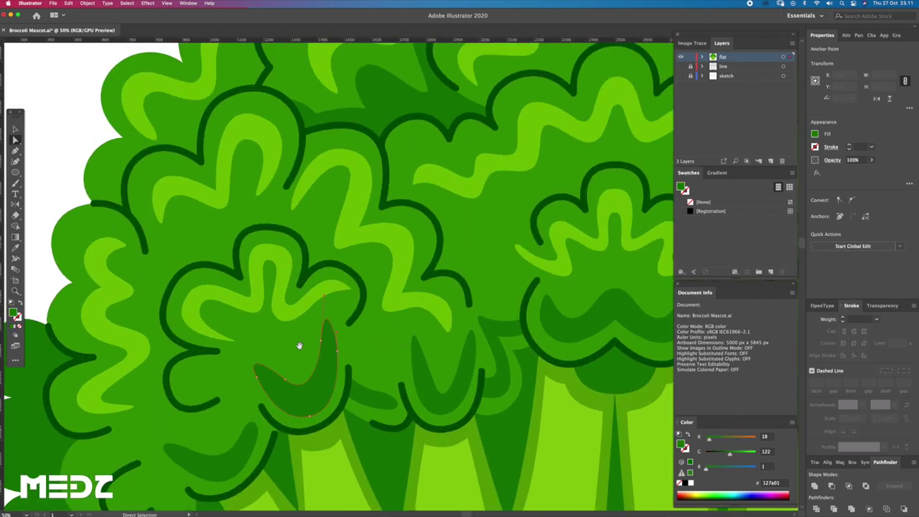
# Start a new Pen path on the left floret, curving up along its first arch.
pyautogui.moveTo(323, 353); pyautogui.dragTo(400, 352)
pyautogui.press('p')
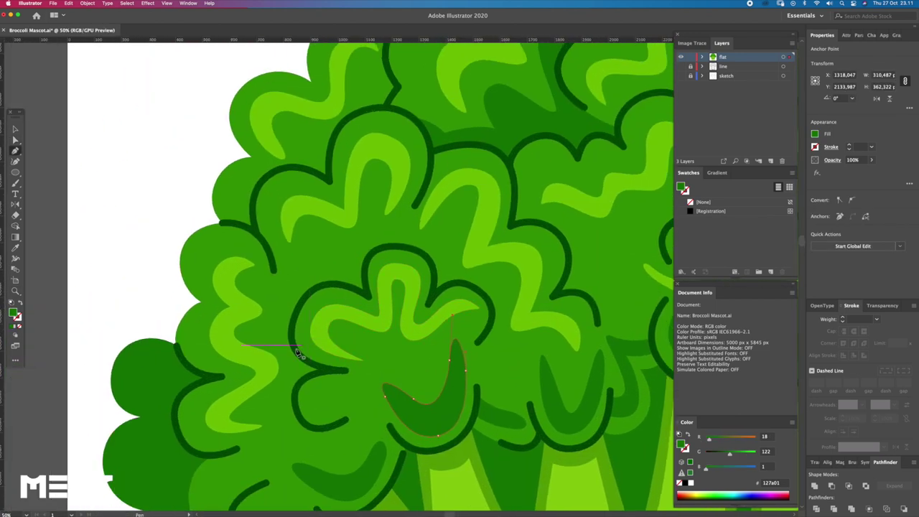
pyautogui.click(297, 354)
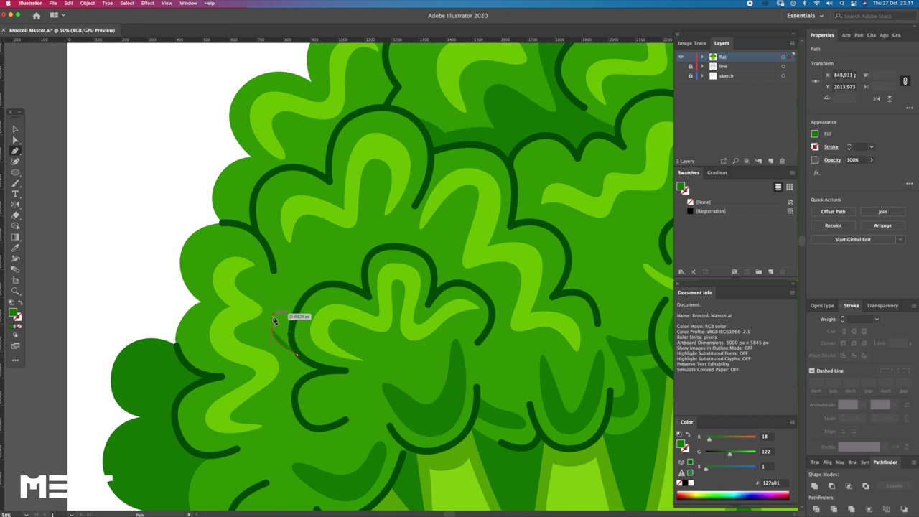
pyautogui.moveTo(286, 283); pyautogui.dragTo(301, 267)
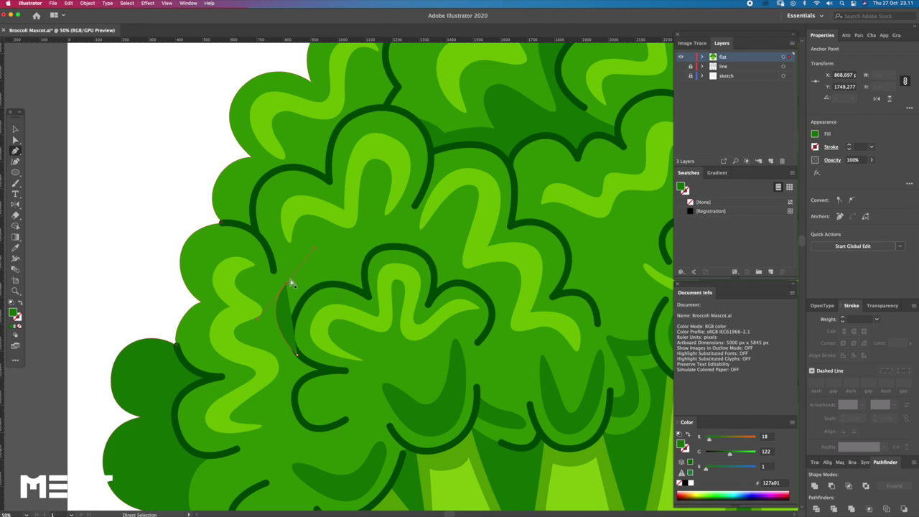
pyautogui.hotkey('ctrl', 'z')
pyautogui.moveTo(284, 274); pyautogui.dragTo(312, 244)
pyautogui.click(350, 259)
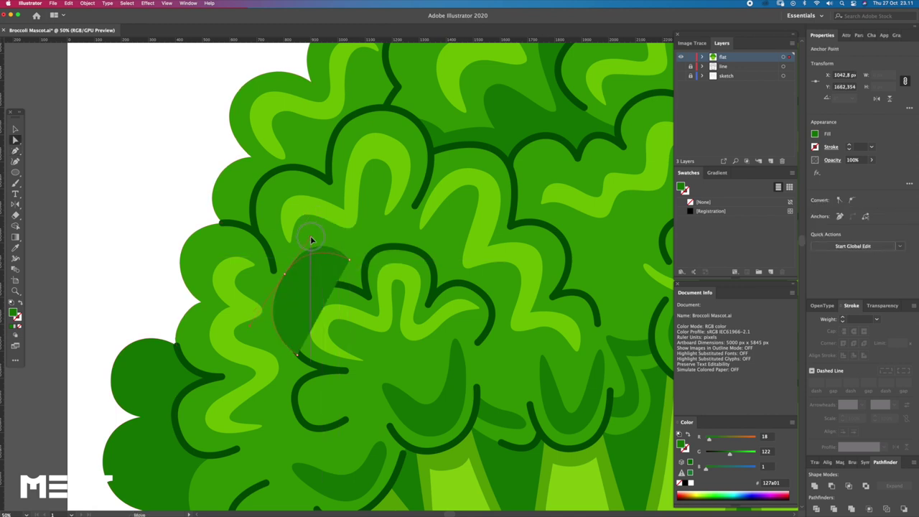
# Continue the path over the floret's dome and down the right arch, then set its fill to None.
pyautogui.press('z')
pyautogui.moveTo(362, 248); pyautogui.dragTo(432, 229)
pyautogui.press('p')
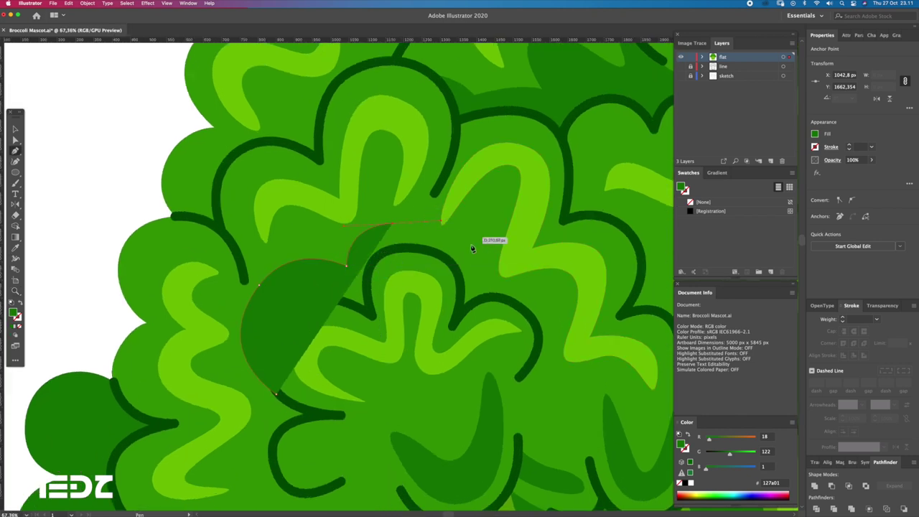
pyautogui.moveTo(474, 272); pyautogui.dragTo(478, 311)
pyautogui.moveTo(542, 343); pyautogui.dragTo(542, 383)
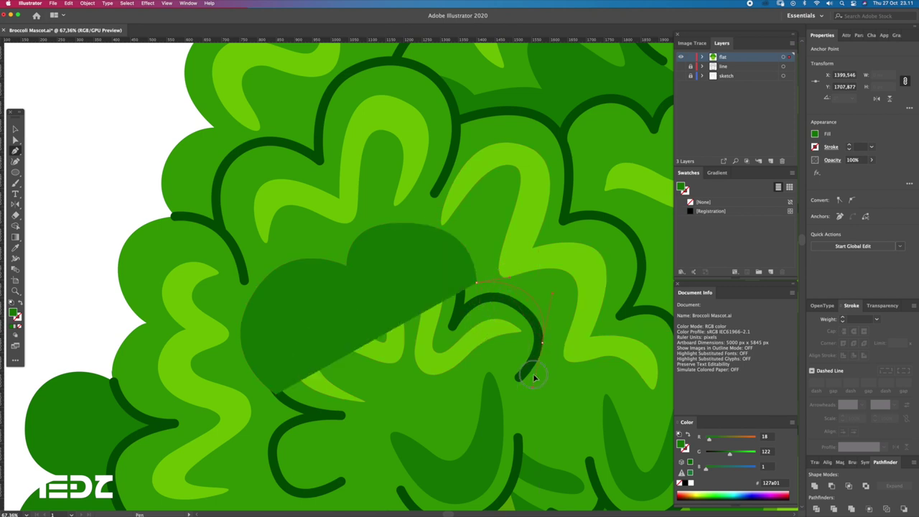
pyautogui.click(456, 321)
pyautogui.click(434, 351)
pyautogui.press('a')
pyautogui.click(20, 328)
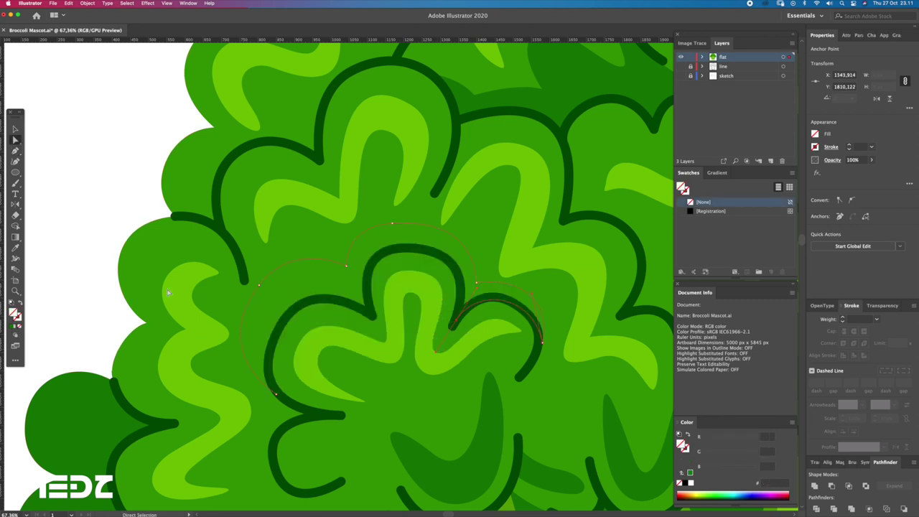
# Extend the Pen path over the left floret's arches with curved points.
pyautogui.moveTo(443, 309); pyautogui.dragTo(498, 334)
pyautogui.press('p')
pyautogui.moveTo(467, 286); pyautogui.dragTo(414, 276)
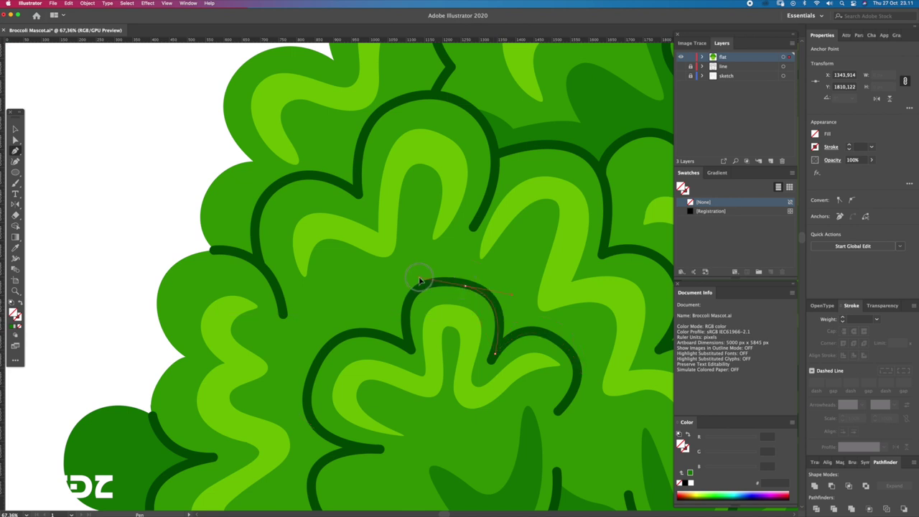
pyautogui.moveTo(411, 347); pyautogui.dragTo(423, 382)
pyautogui.scroll(-3, 309, 376)
pyautogui.moveTo(327, 375); pyautogui.dragTo(334, 397)
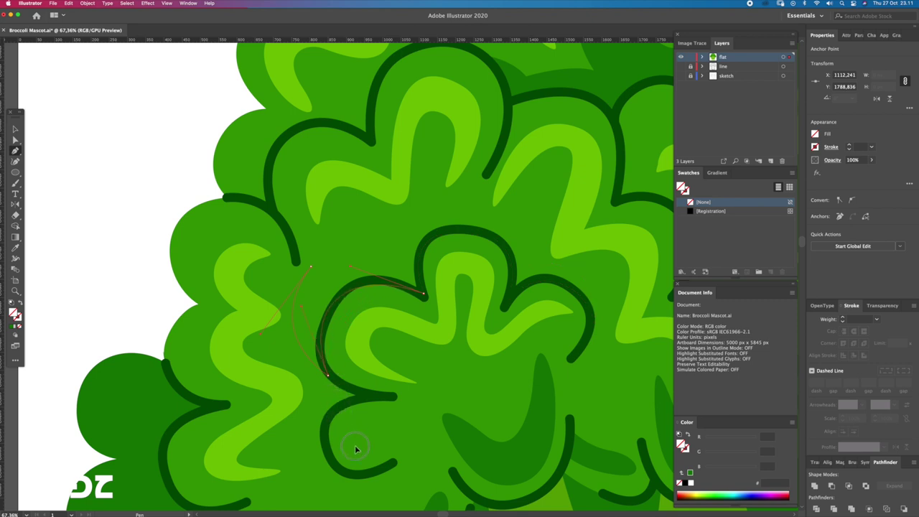
pyautogui.click(355, 271)
pyautogui.click(352, 268)
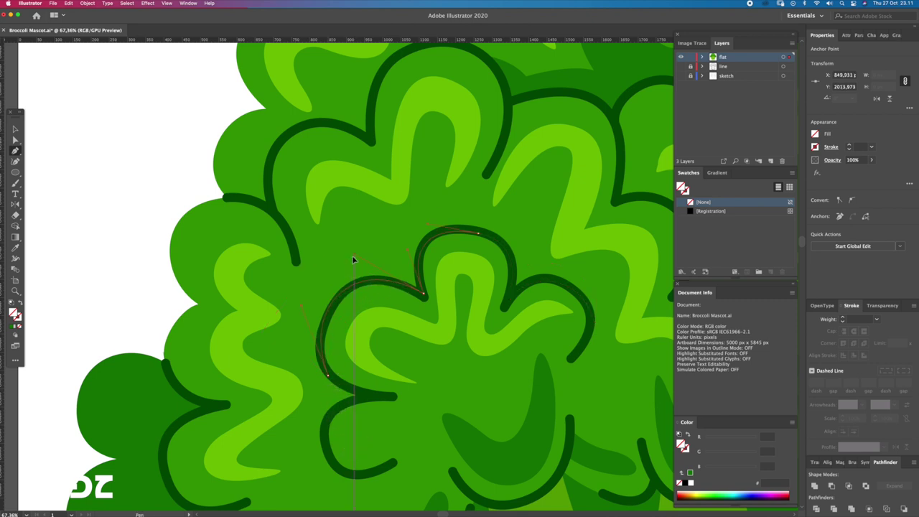
# Refine the shadow path's anchors and left-end curve with Direct Selection.
pyautogui.press('a')
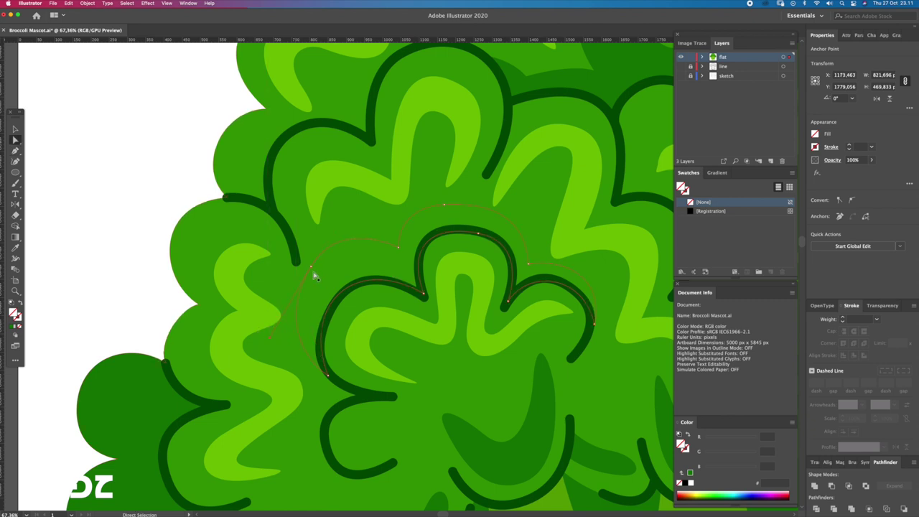
pyautogui.moveTo(314, 273); pyautogui.dragTo(296, 324)
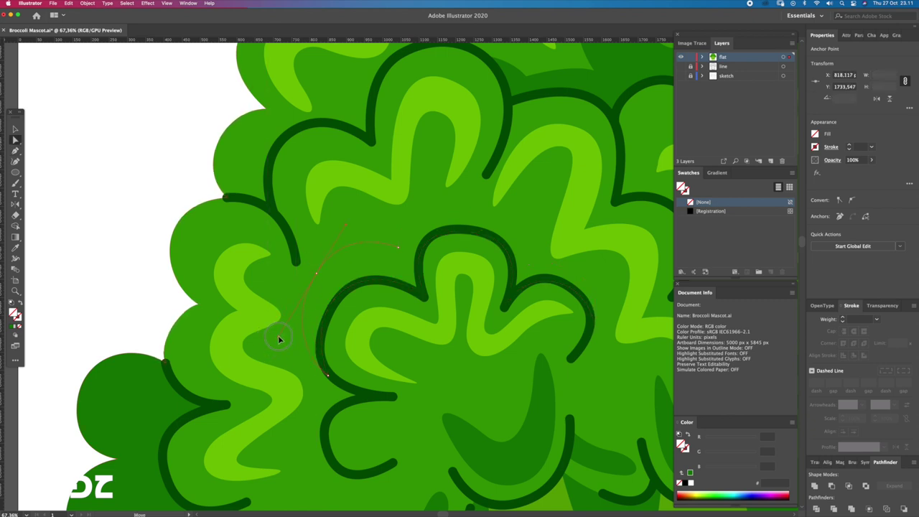
pyautogui.press('z')
pyautogui.keyDown('alt'); pyautogui.click(375, 335); pyautogui.keyUp('alt')
pyautogui.click(448, 271)
pyautogui.press('a')
pyautogui.moveTo(425, 263); pyautogui.dragTo(433, 255)
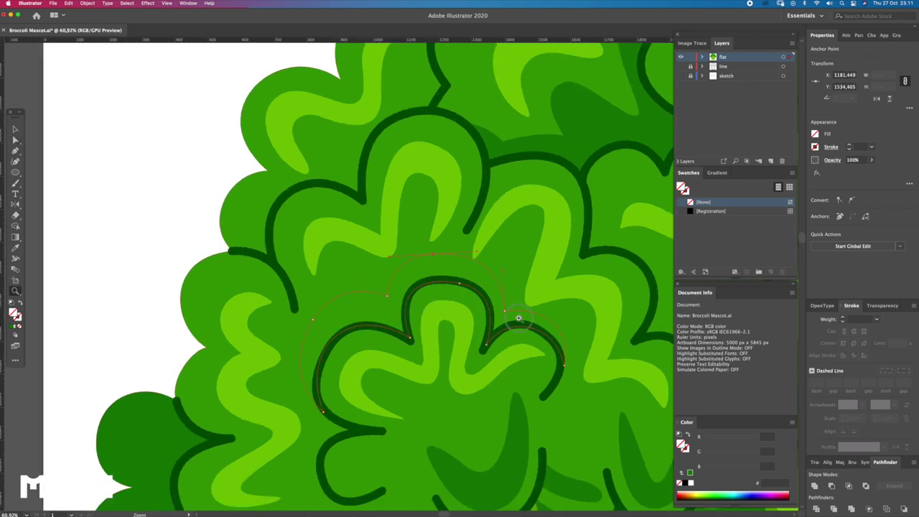
# Fill the shadow path with dark green 127a01 using the Eyedropper.
pyautogui.hotkey('ctrl', '-')
pyautogui.press('i')
pyautogui.click(565, 349)
pyautogui.moveTo(565, 349)
pyautogui.mouseDown()
pyautogui.moveTo(457, 336)
pyautogui.moveTo(415, 316)
pyautogui.mouseUp()
pyautogui.press('z')
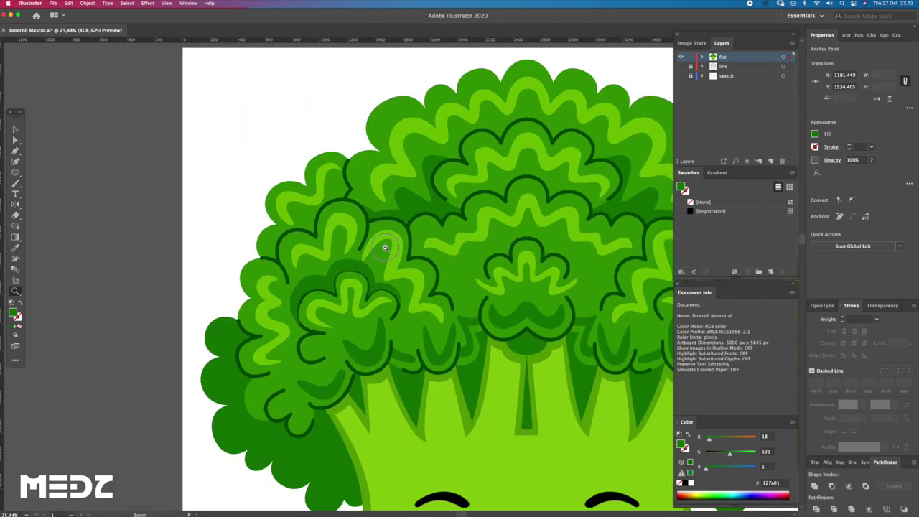
pyautogui.moveTo(524, 178); pyautogui.dragTo(400, 285)
# Select the left floret's shadow and reflect a copy onto the right floret.
pyautogui.press('a')
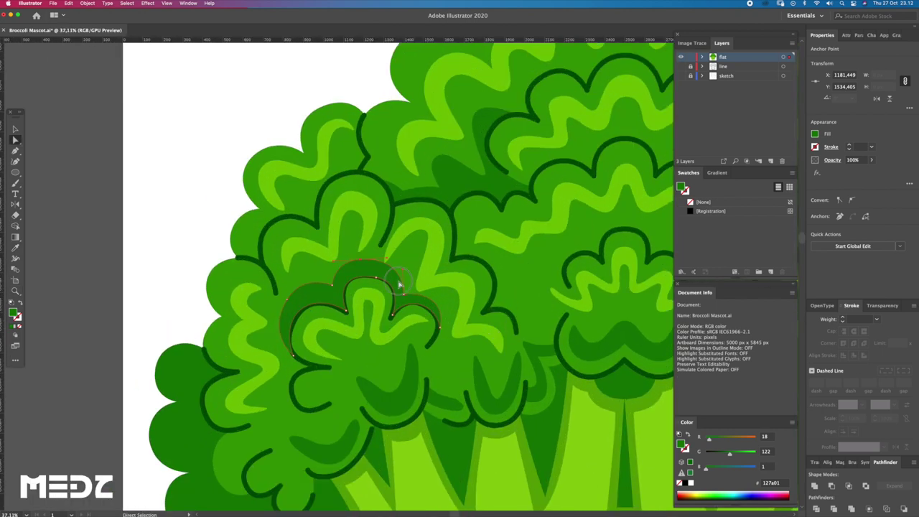
pyautogui.click(400, 285)
pyautogui.scroll(-2, 404, 281)
pyautogui.scroll(-2, 359, 288)
pyautogui.press('v')
pyautogui.moveTo(298, 277); pyautogui.dragTo(634, 278)
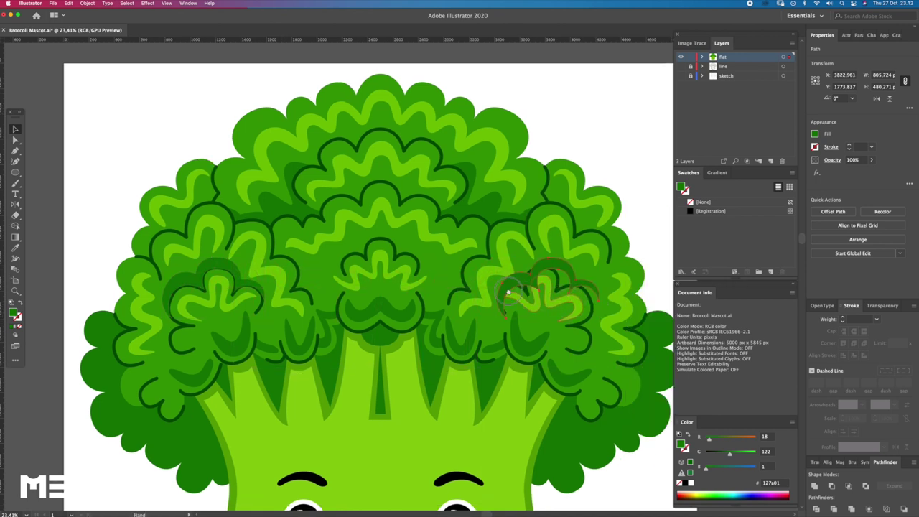
pyautogui.moveTo(225, 260); pyautogui.dragTo(99, 240)
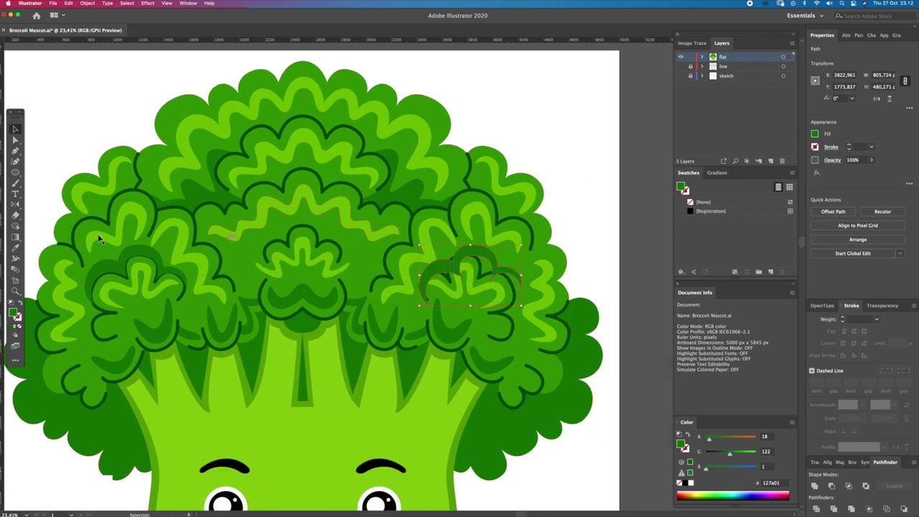
# Reselect the left floret's shadow and zoom into the crown's centre.
pyautogui.press('z')
pyautogui.click(503, 287)
pyautogui.moveTo(550, 278)
pyautogui.mouseDown()
pyautogui.moveTo(394, 263)
pyautogui.moveTo(424, 275)
pyautogui.mouseUp()
pyautogui.press('v')
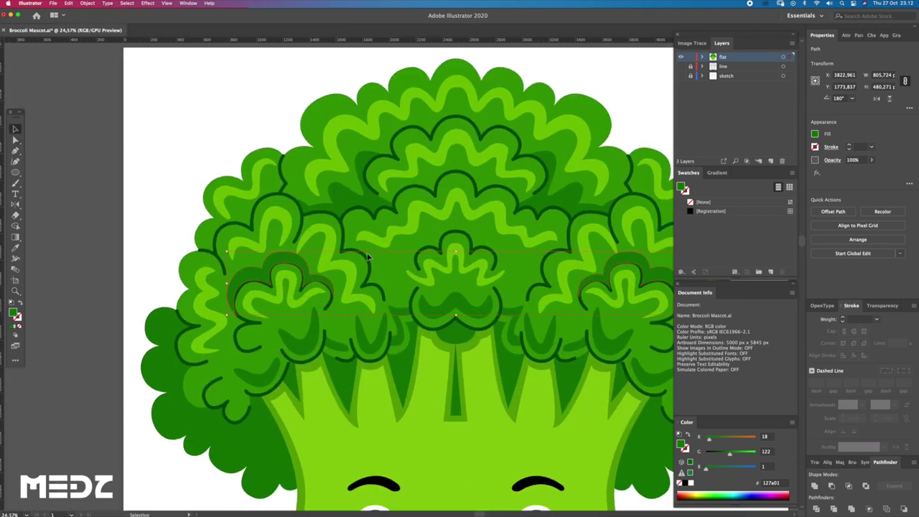
pyautogui.scroll(2, 424, 275)
pyautogui.keyDown('shift'); pyautogui.click(425, 272); pyautogui.keyUp('shift')
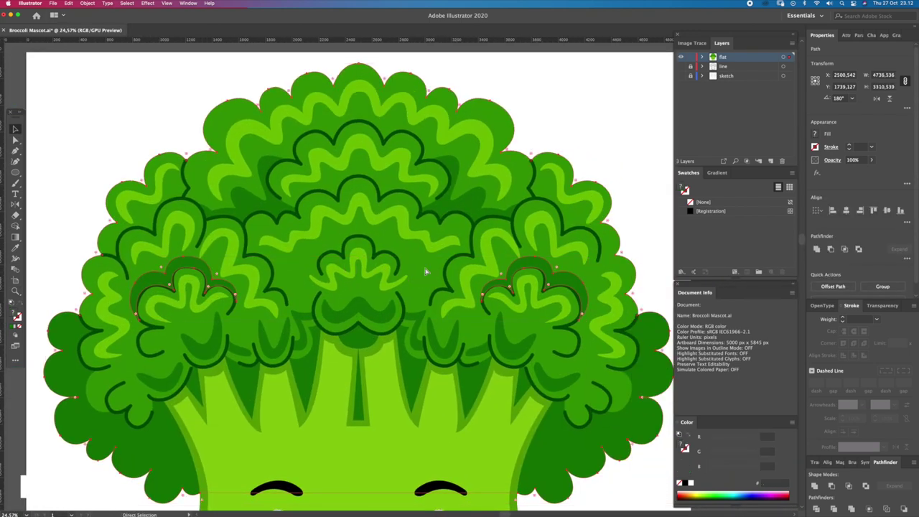
pyautogui.press('a')
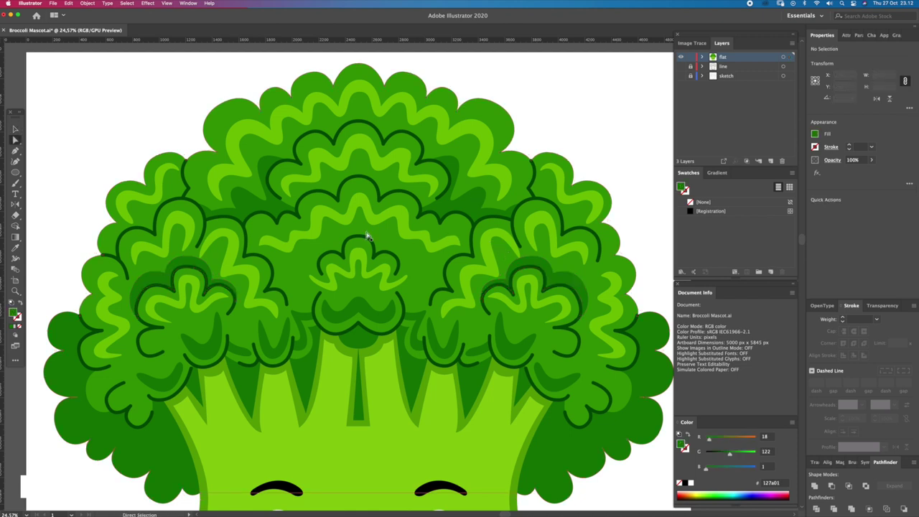
pyautogui.click(208, 267)
pyautogui.press('z')
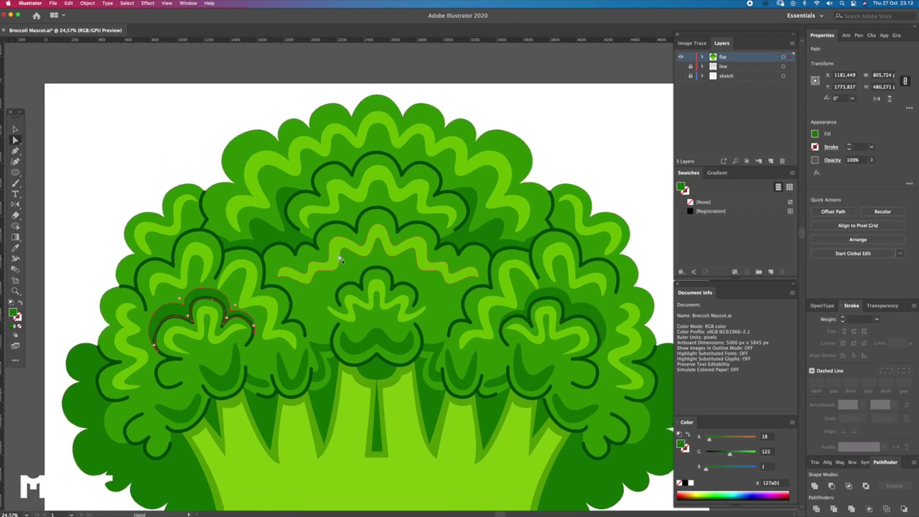
pyautogui.moveTo(272, 244); pyautogui.dragTo(343, 374)
# Draw a closed scalloped shadow shape under the crown's middle arched outline.
pyautogui.press('p')
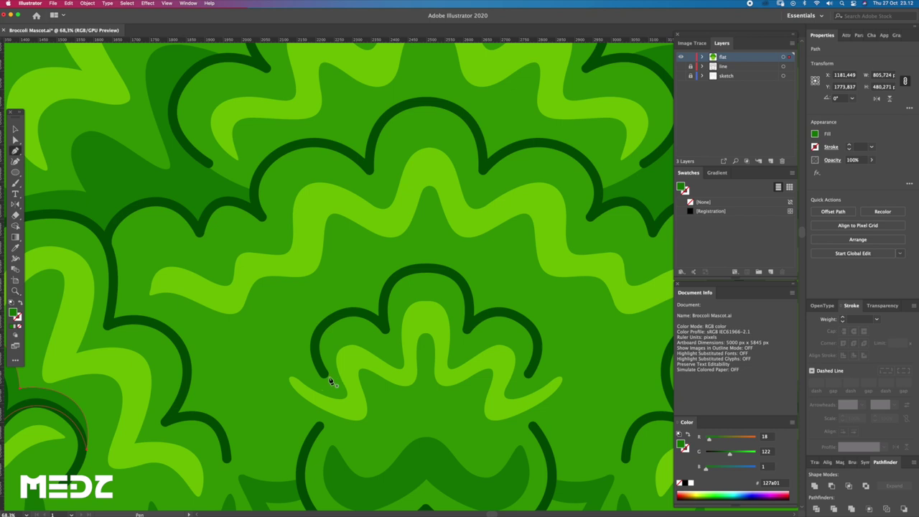
pyautogui.click(323, 375)
pyautogui.moveTo(256, 382); pyautogui.dragTo(237, 434)
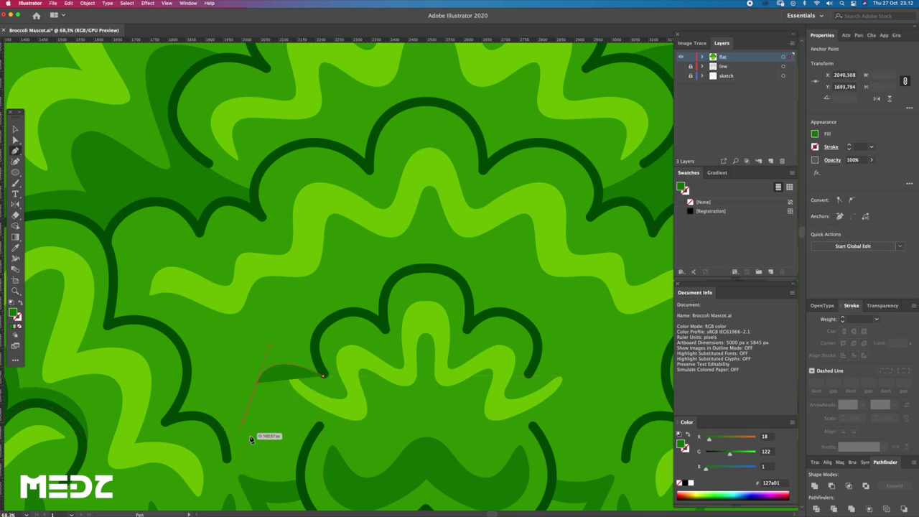
pyautogui.moveTo(237, 433); pyautogui.dragTo(267, 441)
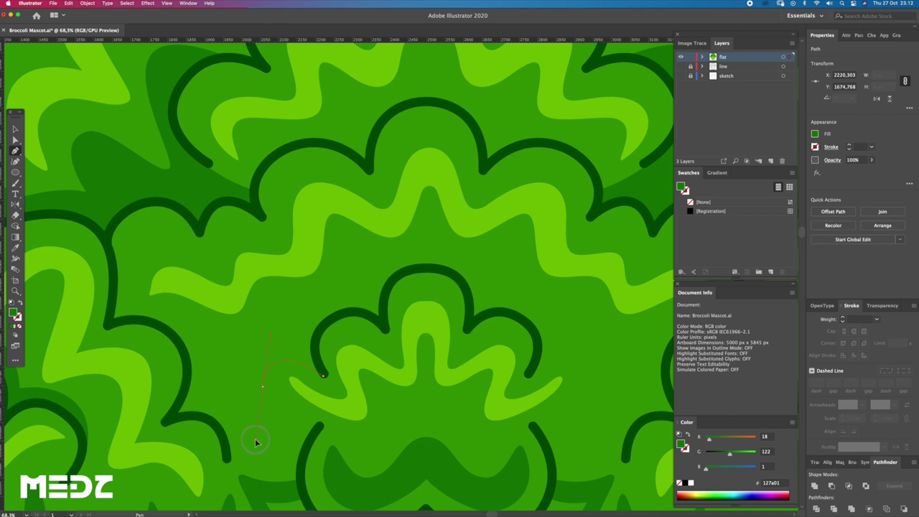
pyautogui.click(263, 388)
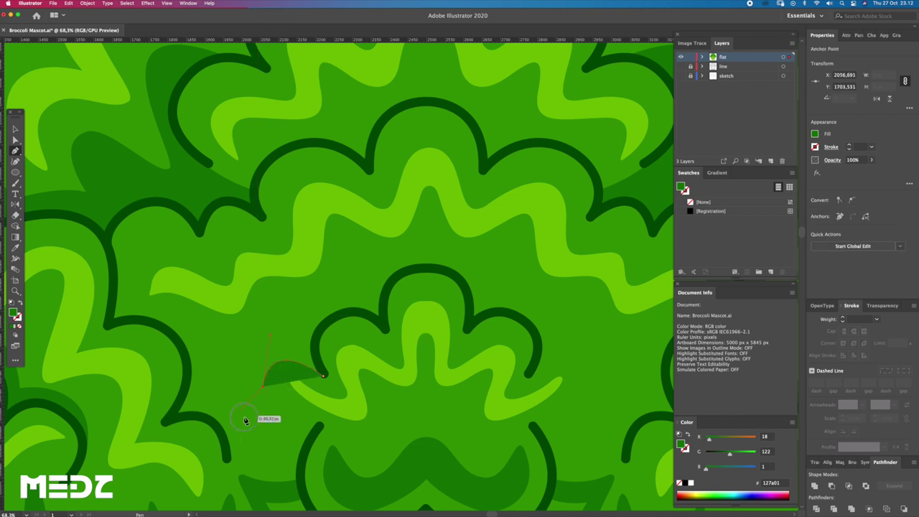
pyautogui.moveTo(215, 420); pyautogui.dragTo(206, 452)
pyautogui.moveTo(168, 417); pyautogui.dragTo(156, 429)
pyautogui.moveTo(184, 346); pyautogui.dragTo(177, 332)
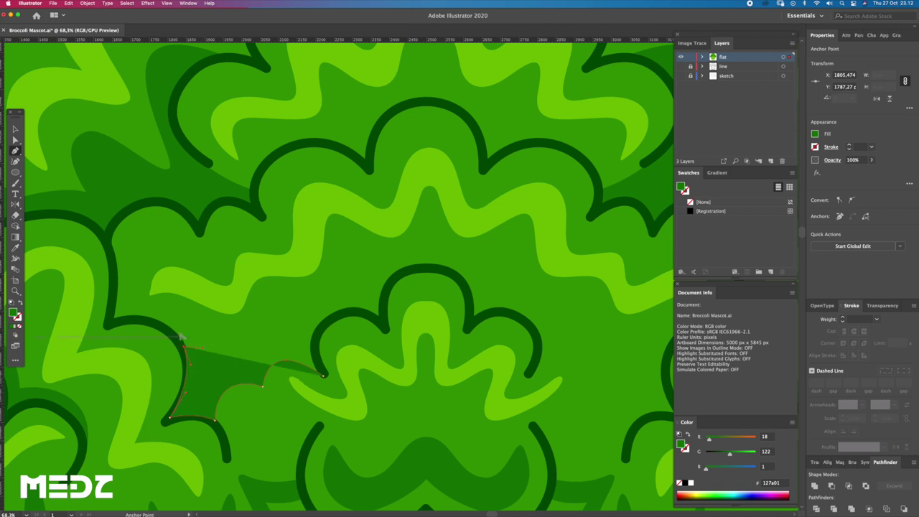
pyautogui.moveTo(165, 328); pyautogui.dragTo(129, 310)
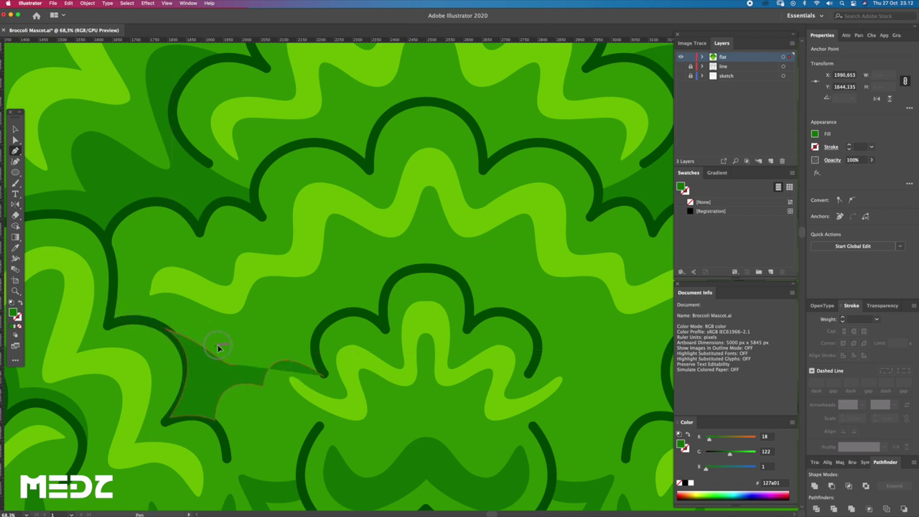
pyautogui.click(263, 366)
# Extend the shadow along the arch, undoing stray and overlong points.
pyautogui.click(238, 364)
pyautogui.moveTo(269, 324); pyautogui.dragTo(303, 322)
pyautogui.hotkey('ctrl', 'z')
pyautogui.hotkey('ctrl', 'z')
pyautogui.moveTo(300, 335); pyautogui.dragTo(351, 346)
pyautogui.moveTo(303, 326)
pyautogui.mouseDown()
pyautogui.moveTo(330, 336)
pyautogui.moveTo(352, 286)
pyautogui.mouseUp()
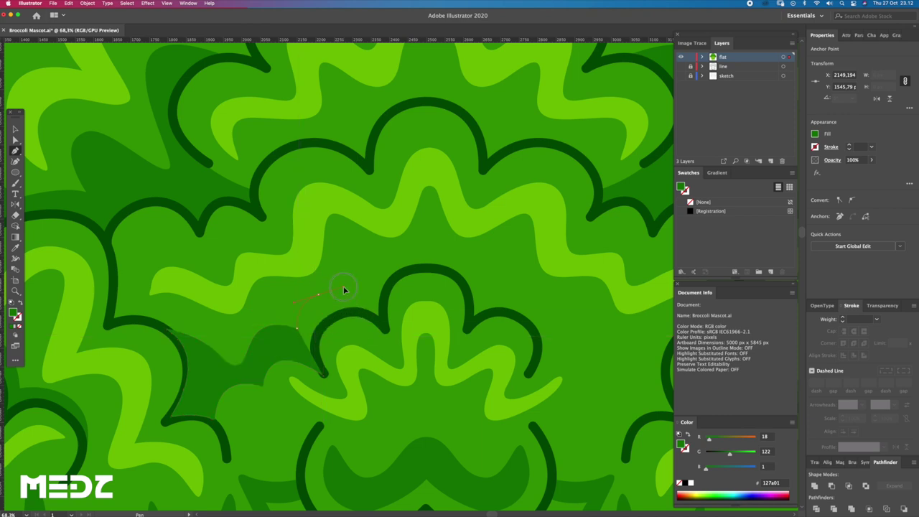
pyautogui.hotkey('ctrl', 'z')
pyautogui.moveTo(353, 281)
pyautogui.mouseDown()
pyautogui.moveTo(364, 296)
pyautogui.moveTo(411, 309)
pyautogui.mouseUp()
pyautogui.moveTo(429, 244)
pyautogui.mouseDown()
pyautogui.moveTo(450, 253)
pyautogui.moveTo(464, 244)
pyautogui.mouseUp()
pyautogui.hotkey('ctrl', 'z')
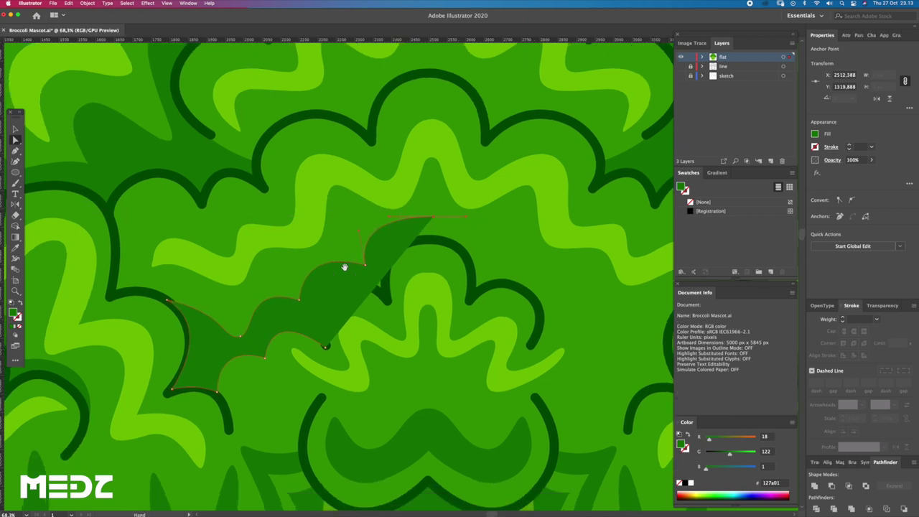
# Reshape the shadow's scalloped upper edge by adjusting its anchor points.
pyautogui.moveTo(312, 340); pyautogui.dragTo(324, 267)
pyautogui.click(310, 245)
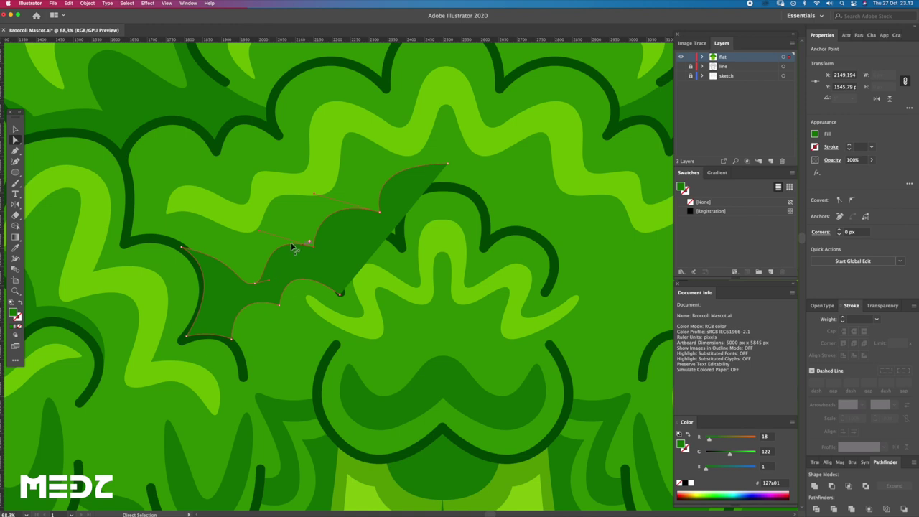
pyautogui.click(255, 286)
pyautogui.press('p')
pyautogui.press('a')
pyautogui.moveTo(249, 252); pyautogui.dragTo(303, 248)
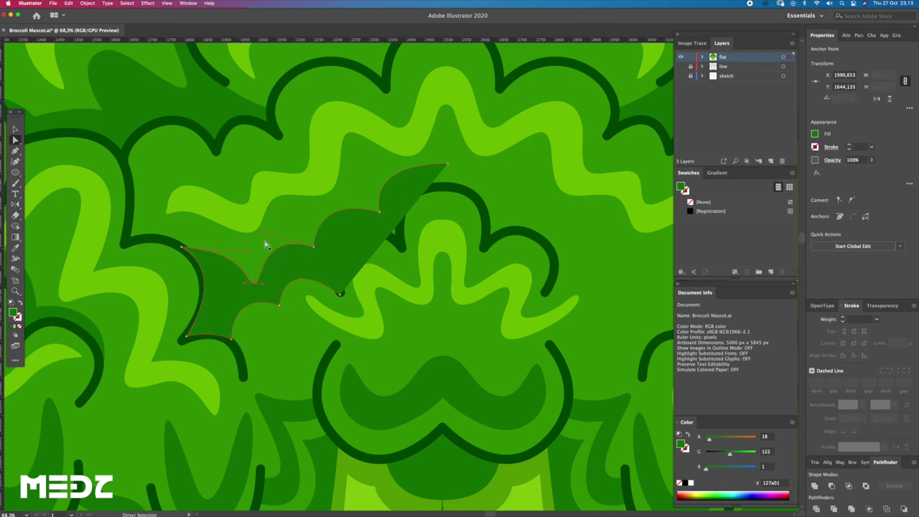
pyautogui.moveTo(254, 228); pyautogui.dragTo(256, 231)
# Inspect the shadow path's points and resume drawing from its end point.
pyautogui.click(396, 172)
pyautogui.click(395, 175)
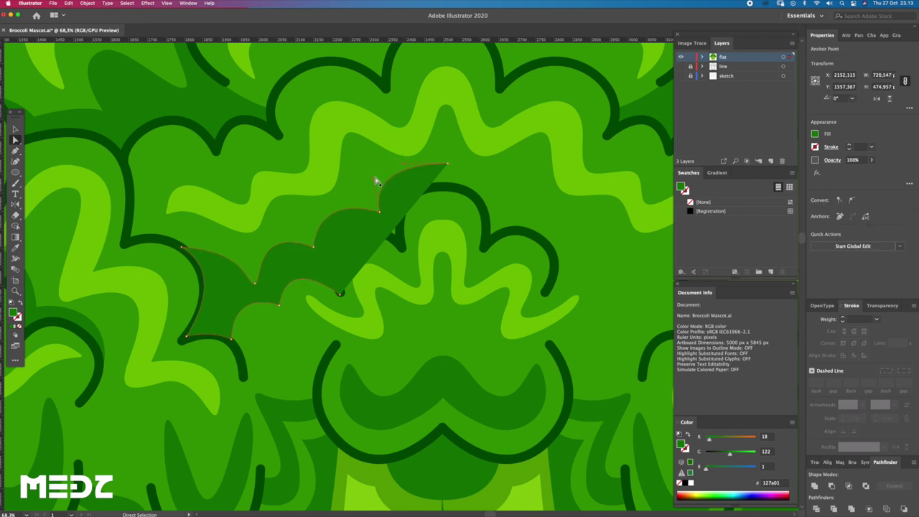
pyautogui.click(281, 285)
pyautogui.press('p')
pyautogui.click(341, 293)
# Curve the shadow's new segment up to the top of the next arch.
pyautogui.moveTo(349, 236)
pyautogui.mouseDown()
pyautogui.moveTo(379, 227)
pyautogui.moveTo(402, 241)
pyautogui.mouseUp()
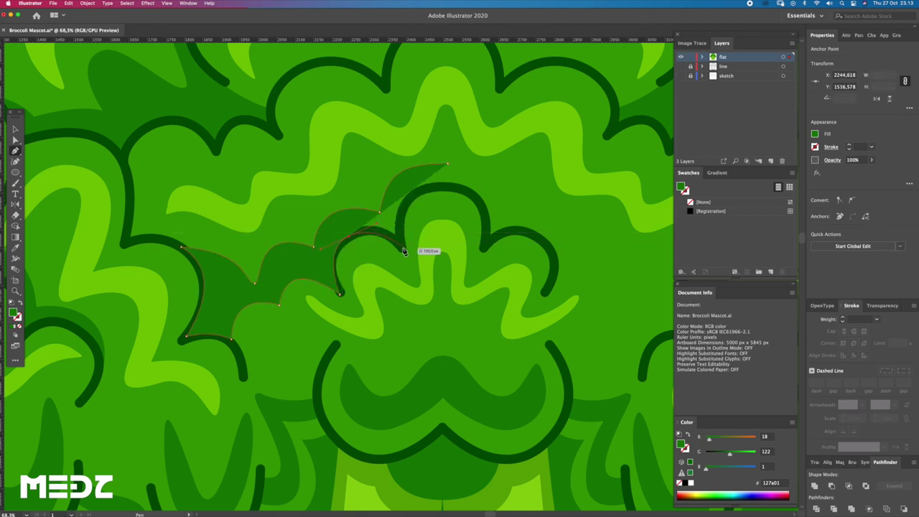
pyautogui.click(446, 163)
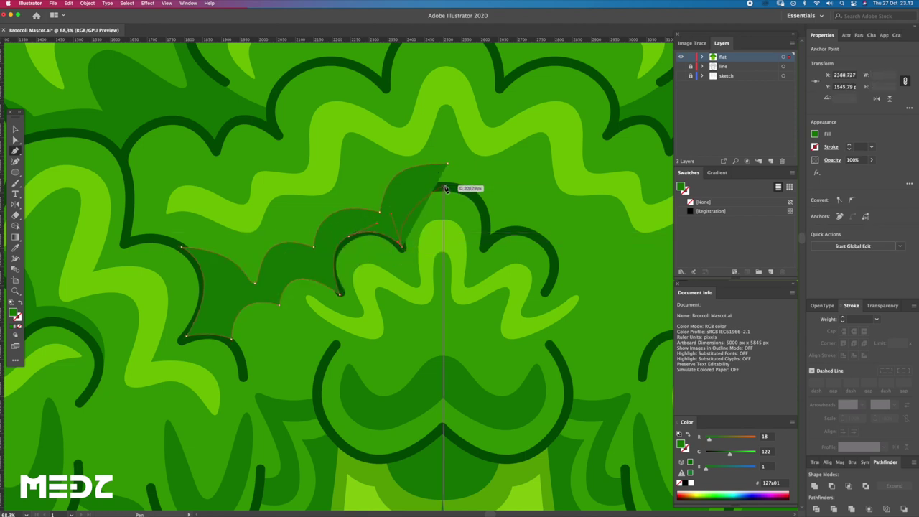
pyautogui.moveTo(447, 175); pyautogui.dragTo(443, 167)
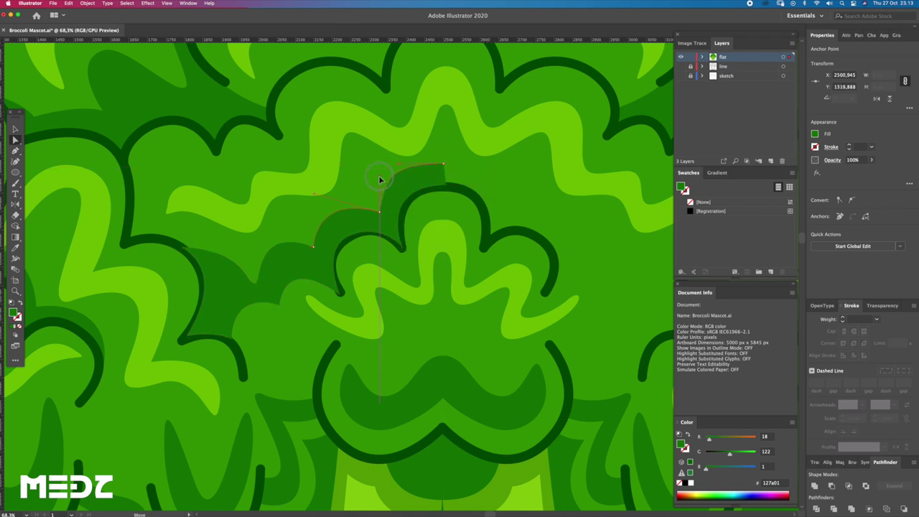
pyautogui.keyDown('alt'); pyautogui.click(351, 240); pyautogui.keyUp('alt')
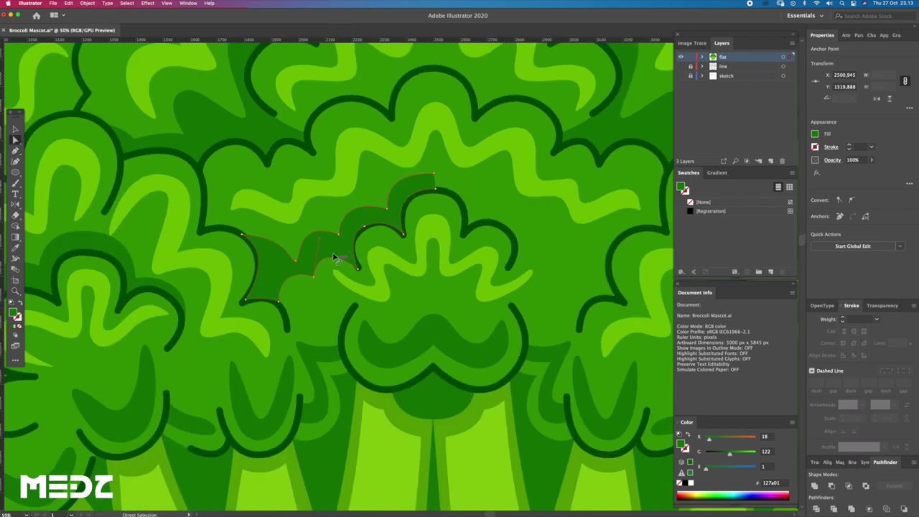
# Reshape the middle scallop and move the shadow right of the central floret.
pyautogui.scroll(3, 338, 267)
pyautogui.press('p')
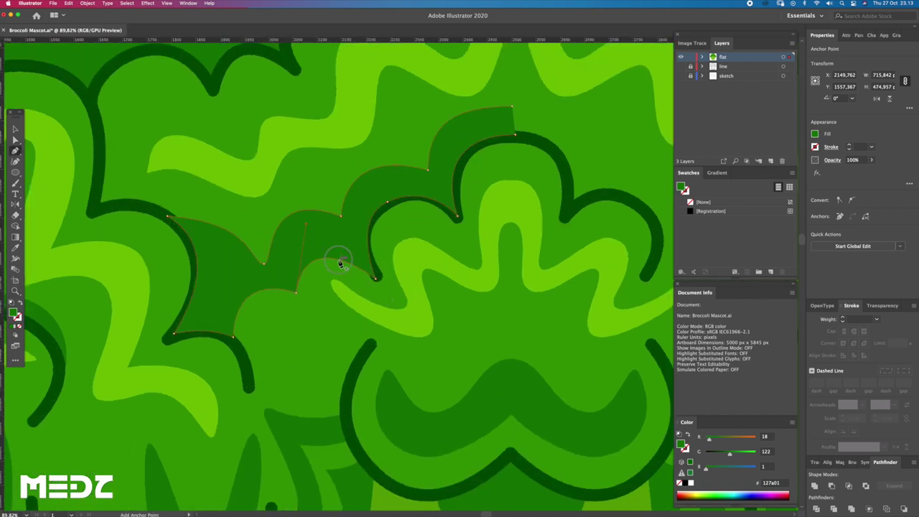
pyautogui.press('a')
pyautogui.moveTo(338, 258); pyautogui.dragTo(350, 270)
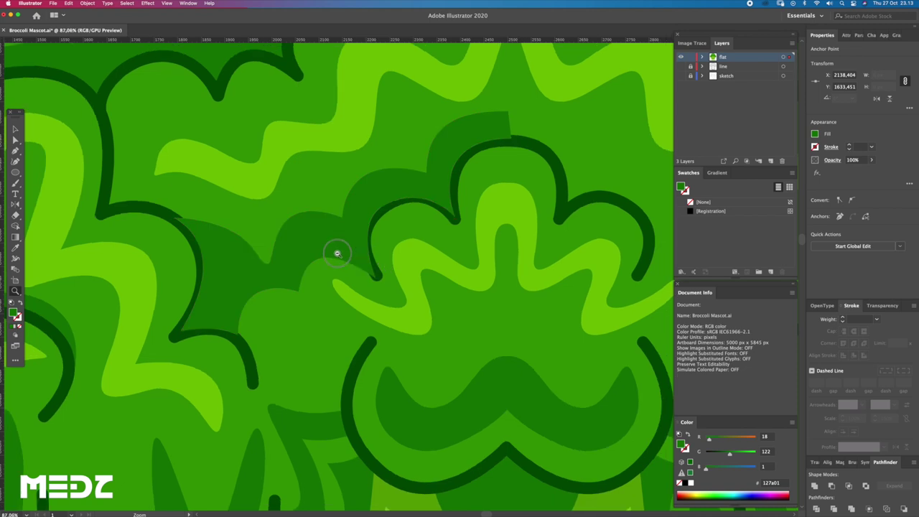
pyautogui.scroll(-3, 350, 270)
pyautogui.moveTo(428, 212); pyautogui.dragTo(566, 214)
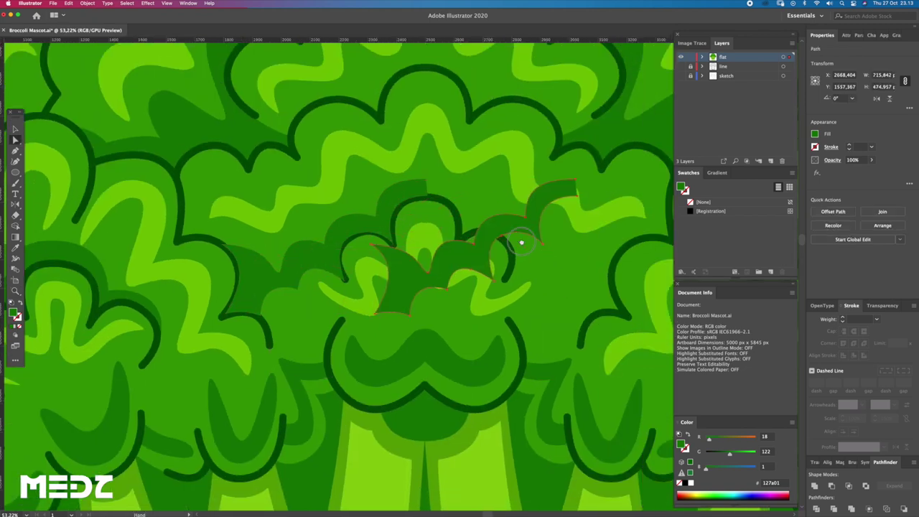
# Place the shadow right of the central floret and reflect an aligned copy left.
pyautogui.moveTo(256, 211); pyautogui.dragTo(132, 230)
pyautogui.press('o')
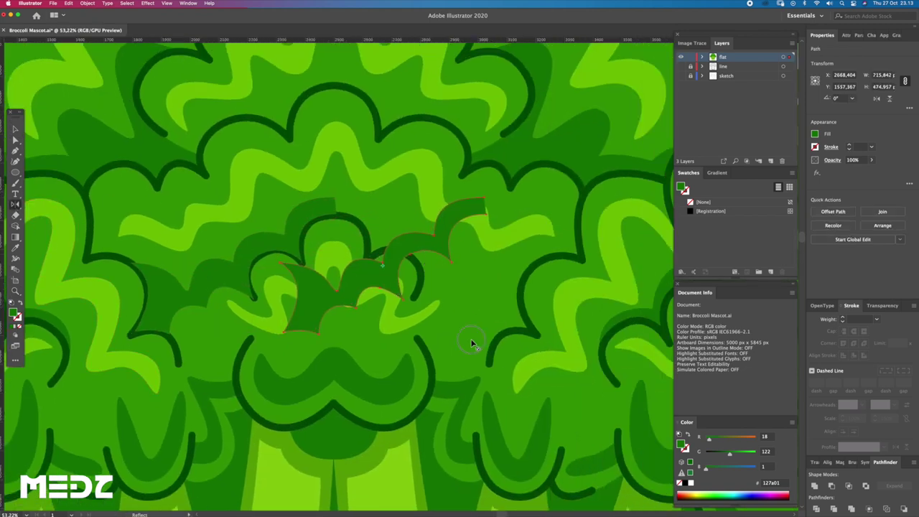
pyautogui.moveTo(288, 361); pyautogui.dragTo(435, 279)
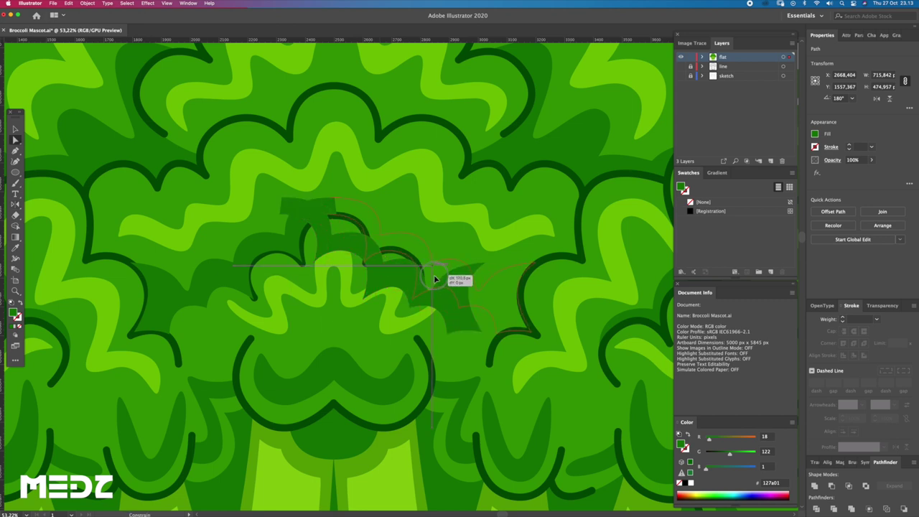
pyautogui.moveTo(435, 280); pyautogui.dragTo(453, 284)
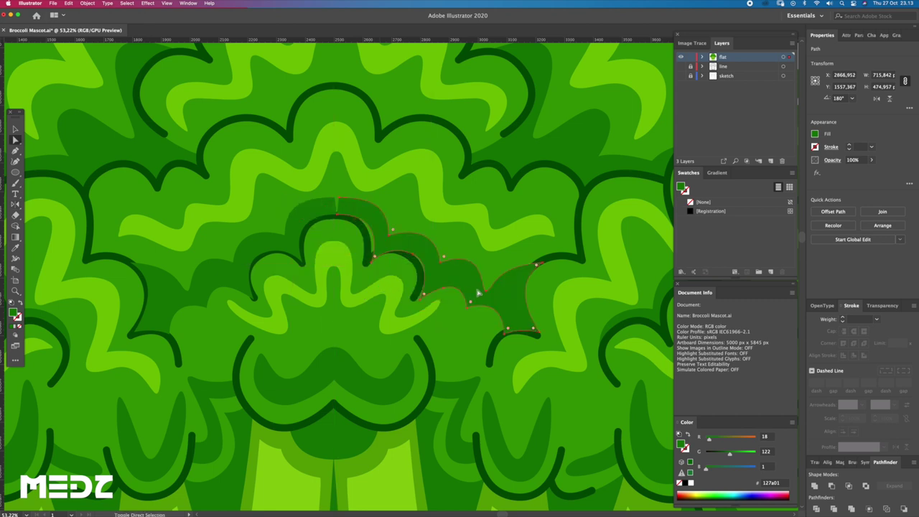
pyautogui.moveTo(509, 304); pyautogui.dragTo(506, 304)
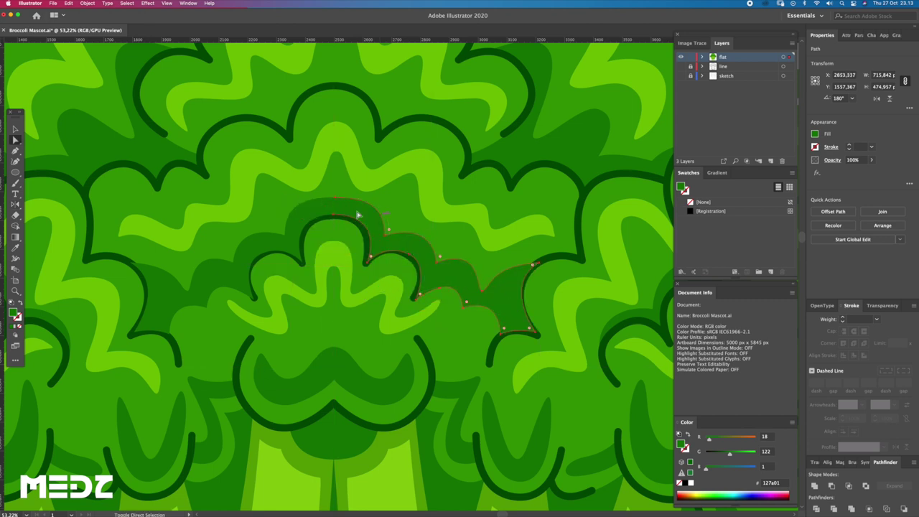
# Lasso the meeting anchors and join both halves into one symmetric arch.
pyautogui.press('q')
pyautogui.moveTo(353, 206); pyautogui.dragTo(431, 255)
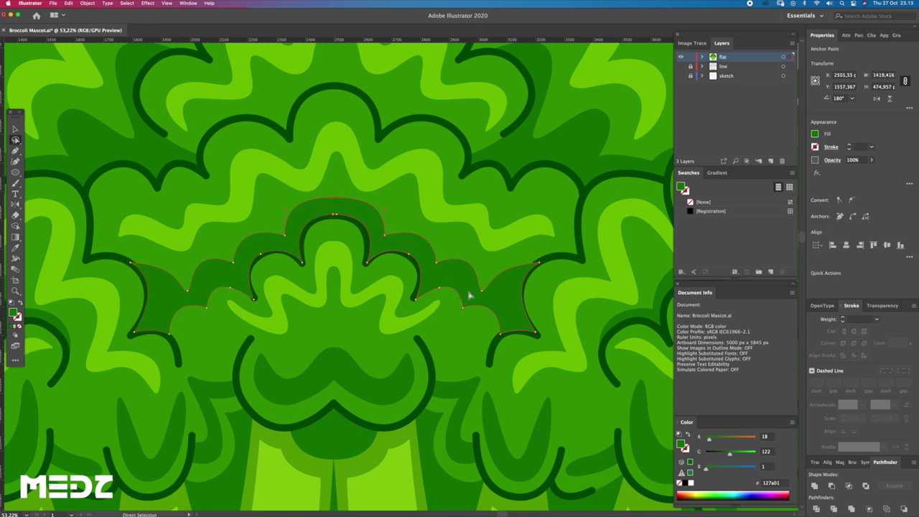
pyautogui.click(815, 487)
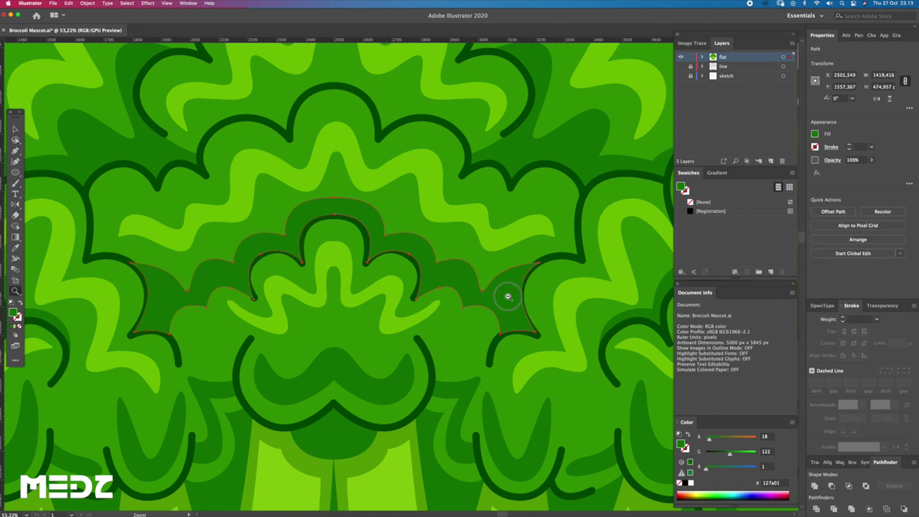
pyautogui.keyDown('alt'); pyautogui.click(528, 305); pyautogui.keyUp('alt')
pyautogui.press('a')
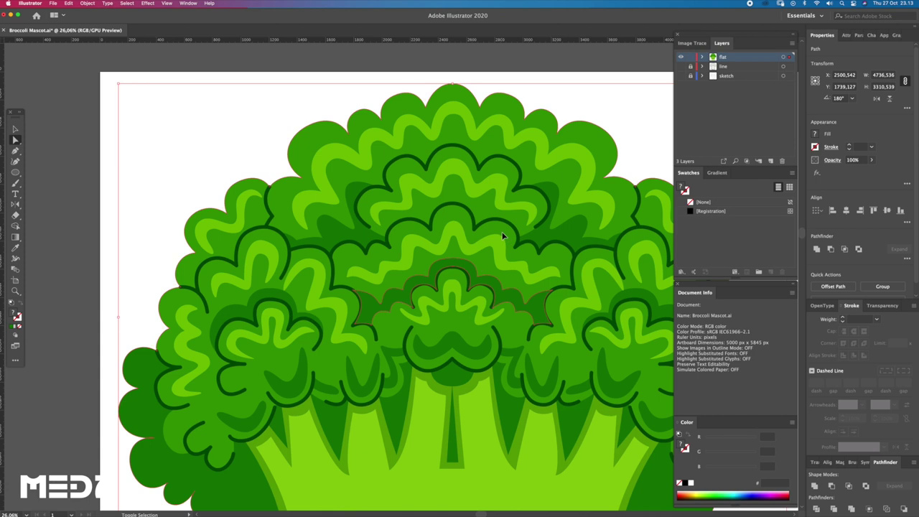
# Select the outer broccoli outline, then scroll around to inspect the whole mascot.
pyautogui.click(501, 235)
pyautogui.click(455, 74)
pyautogui.scroll(-5, 503, 122)
pyautogui.hscroll(1, 514, 134)
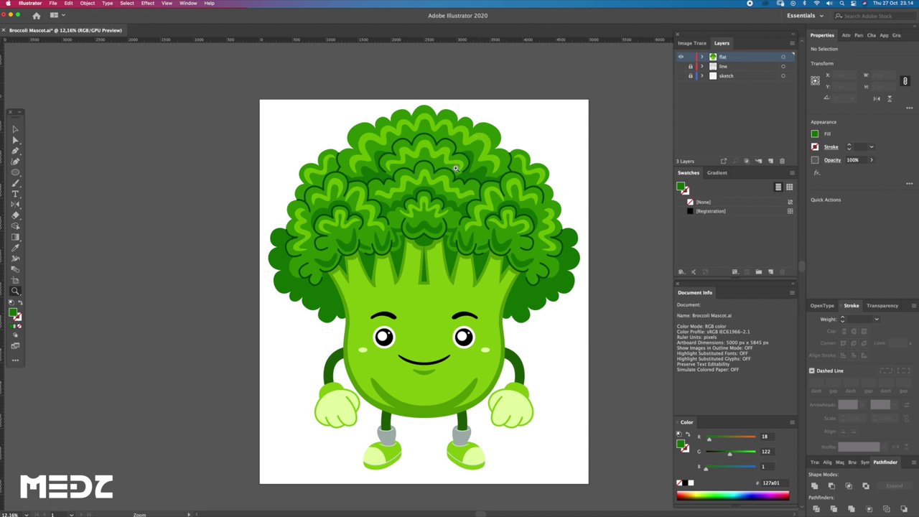
pyautogui.scroll(-1, 454, 168)
pyautogui.scroll(-2, 451, 216)
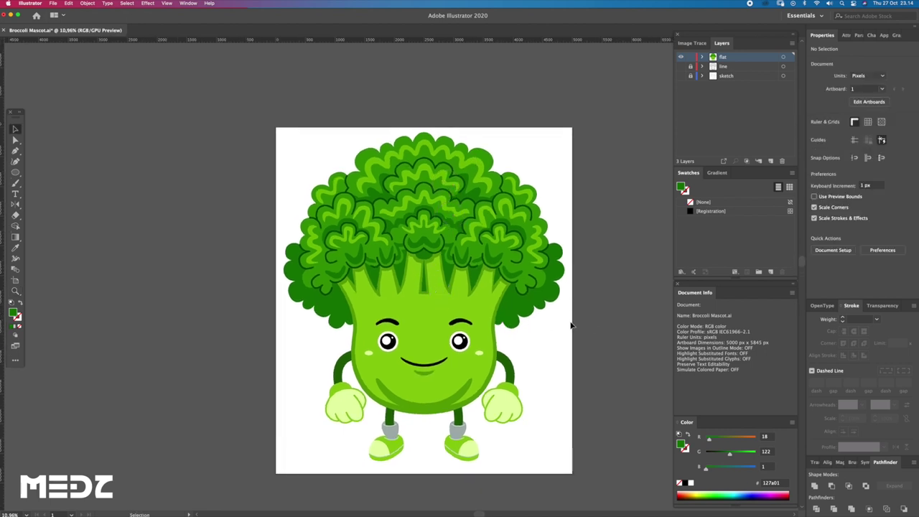
pyautogui.scroll(2, 456, 294)
pyautogui.scroll(1, 457, 295)
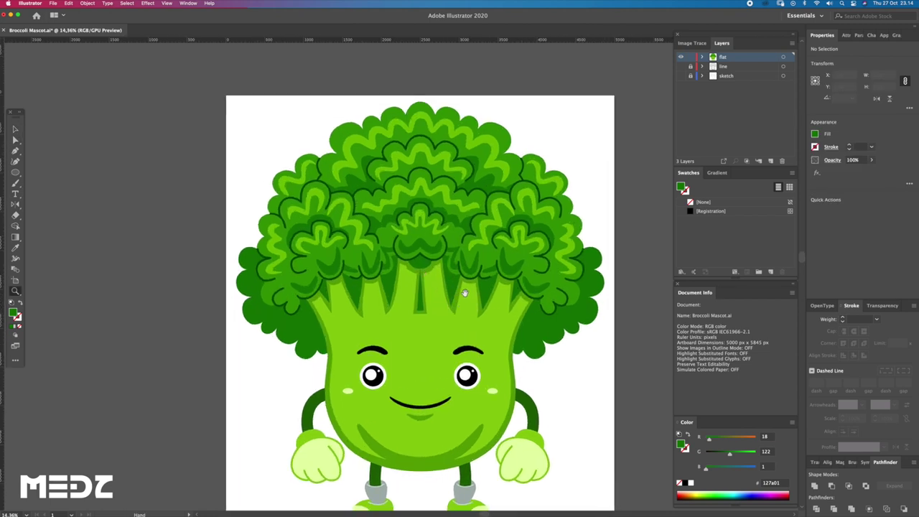
pyautogui.scroll(1, 435, 270)
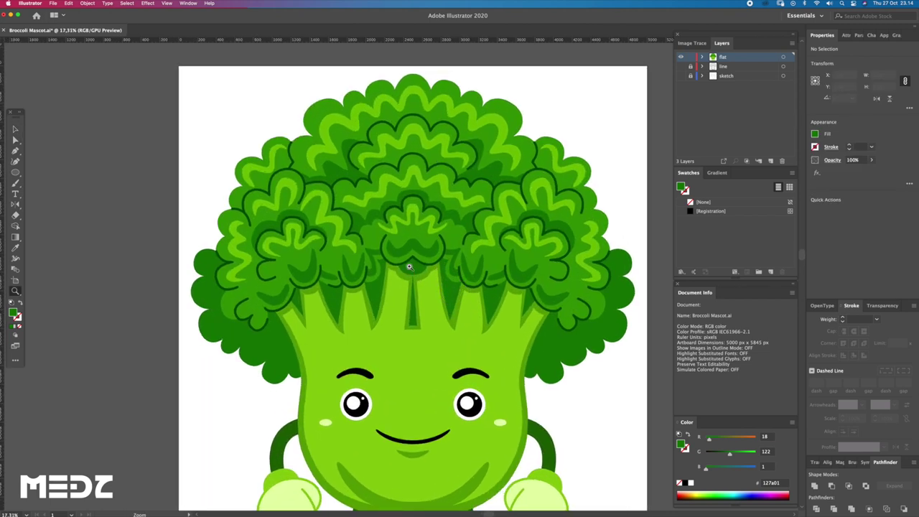
pyautogui.scroll(3, 431, 281)
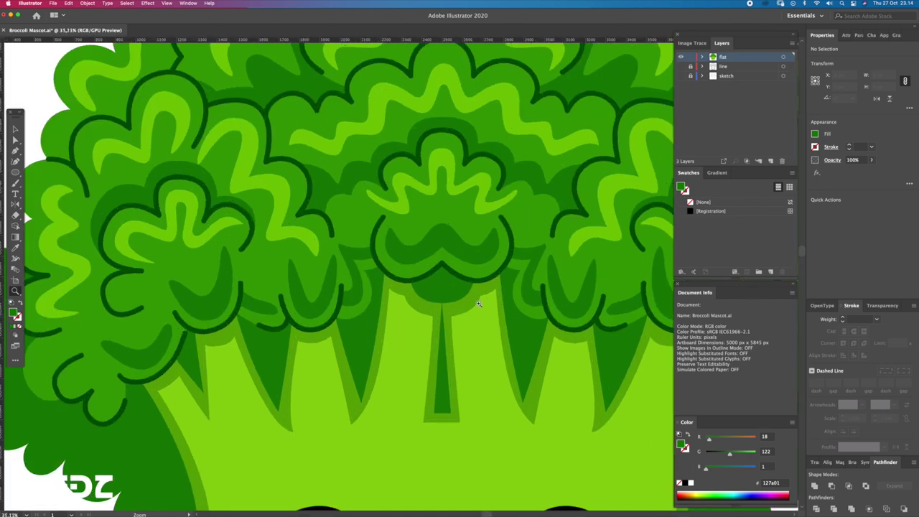
# Select the arc under the central floret and zoom in closely on it.
pyautogui.press('a')
pyautogui.click(441, 266)
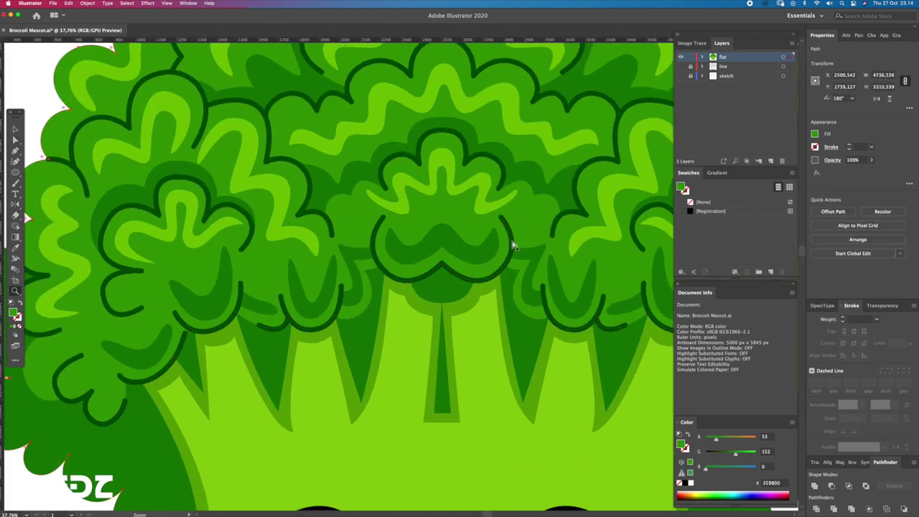
pyautogui.click(513, 247)
pyautogui.scroll(-3, 476, 249)
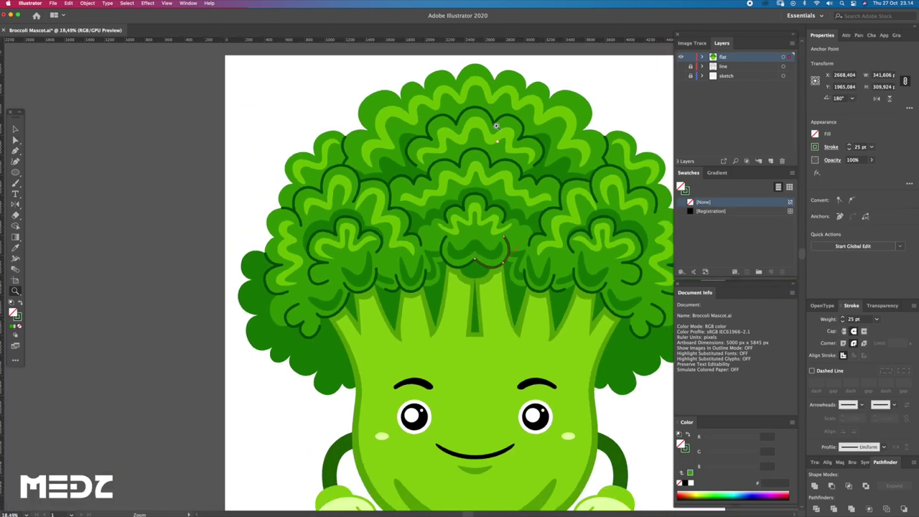
pyautogui.click(496, 53)
pyautogui.press('z')
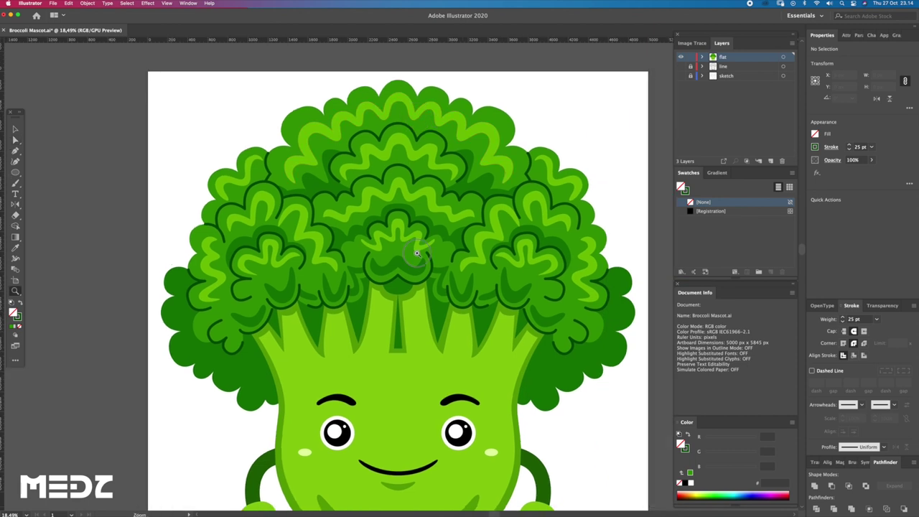
pyautogui.click(383, 304)
pyautogui.click(383, 305)
# Add a curved segment beneath the central floret and zoom out to review the mascot.
pyautogui.moveTo(396, 331); pyautogui.dragTo(440, 331)
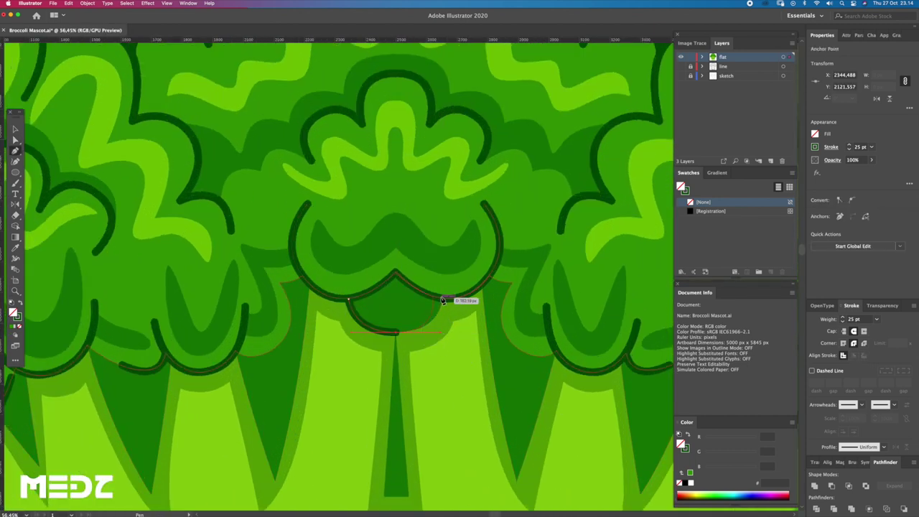
pyautogui.press('z')
pyautogui.moveTo(476, 314); pyautogui.dragTo(382, 298)
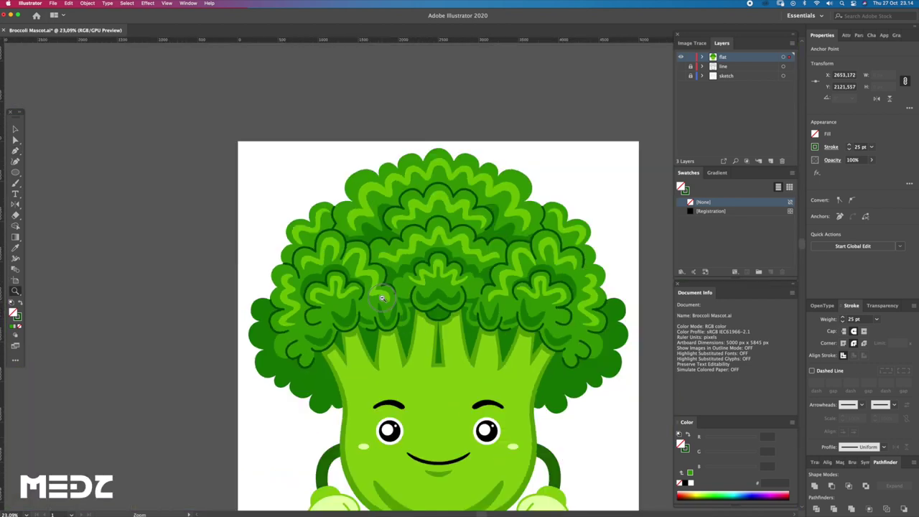
pyautogui.press('a')
pyautogui.click(465, 129)
pyautogui.scroll(-2, 433, 222)
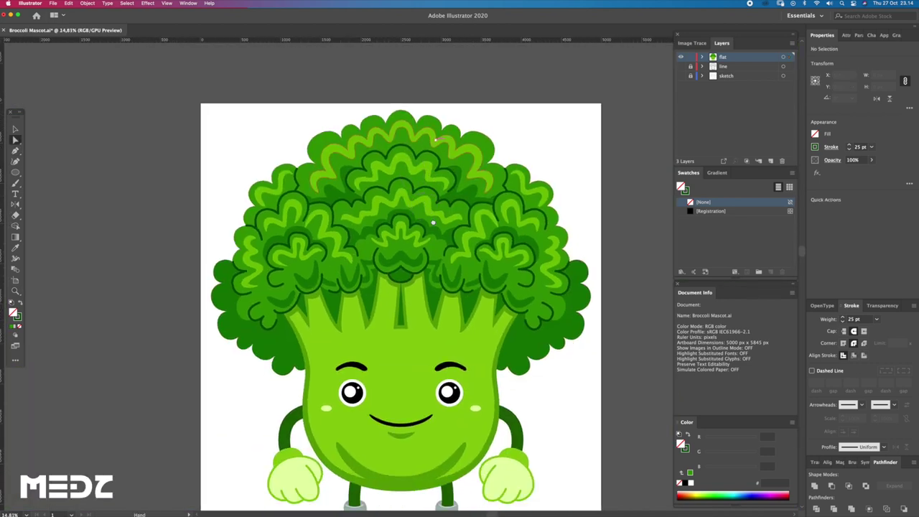
pyautogui.moveTo(443, 264); pyautogui.dragTo(388, 265)
pyautogui.press('a')
pyautogui.hscroll(-3, 548, 293)
pyautogui.scroll(2, 572, 286)
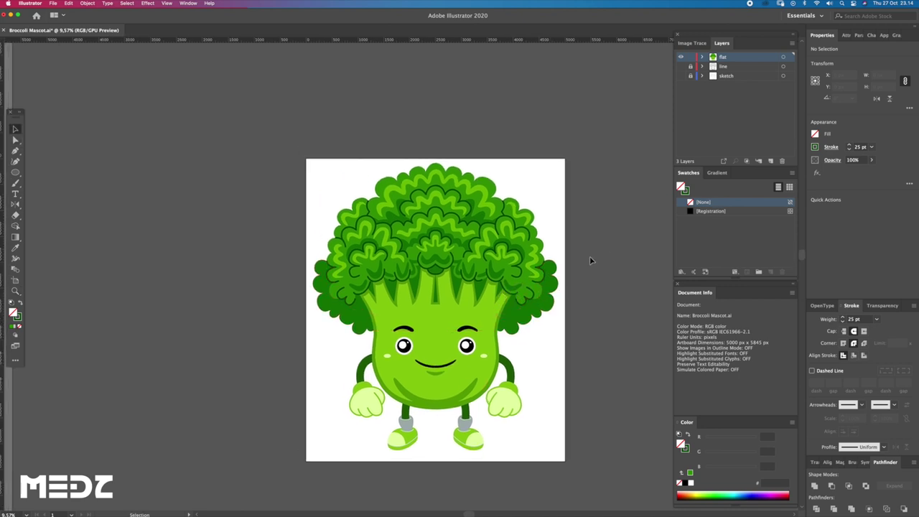
pyautogui.press('z')
pyautogui.click(325, 300)
pyautogui.press('a')
pyautogui.click(359, 318)
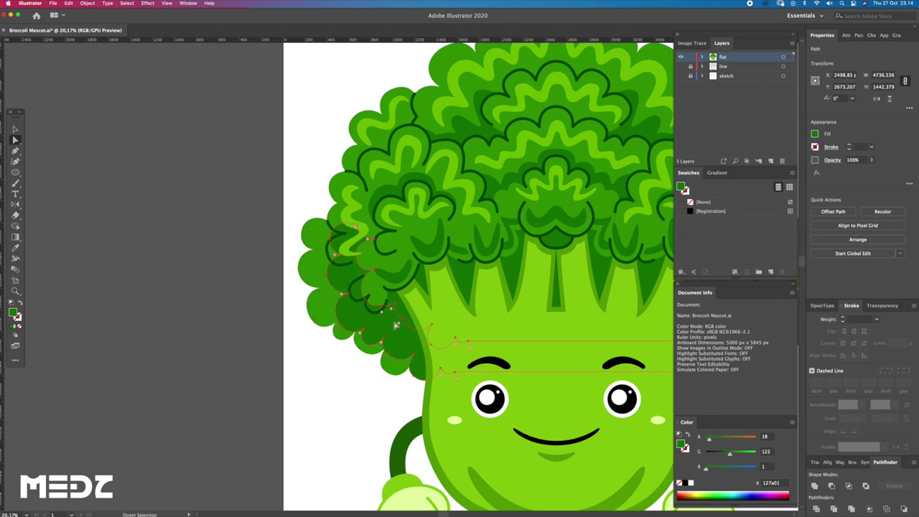
pyautogui.moveTo(392, 328); pyautogui.dragTo(306, 290)
pyautogui.click(549, 294)
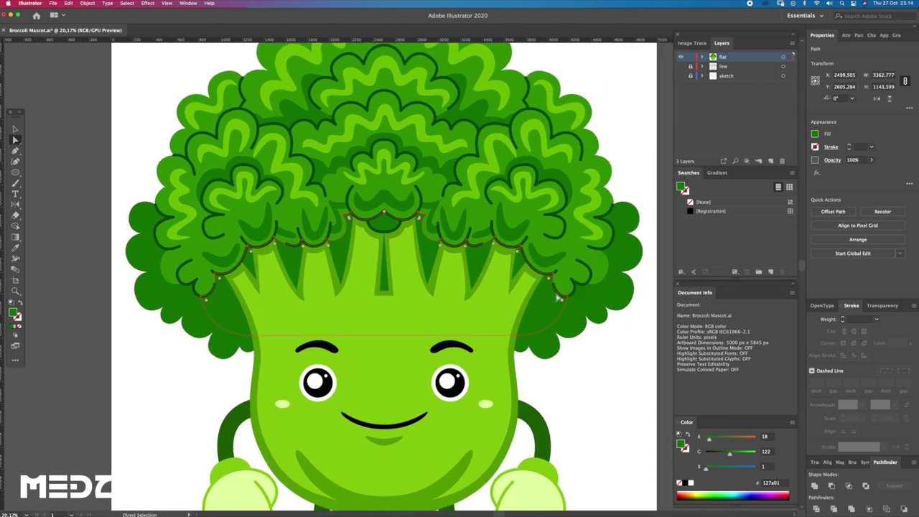
pyautogui.scroll(-2, 616, 298)
pyautogui.click(582, 199)
pyautogui.scroll(1, 443, 263)
pyautogui.moveTo(548, 315)
pyautogui.mouseDown()
pyautogui.moveTo(597, 322)
pyautogui.moveTo(476, 393)
pyautogui.mouseUp()
pyautogui.press('z')
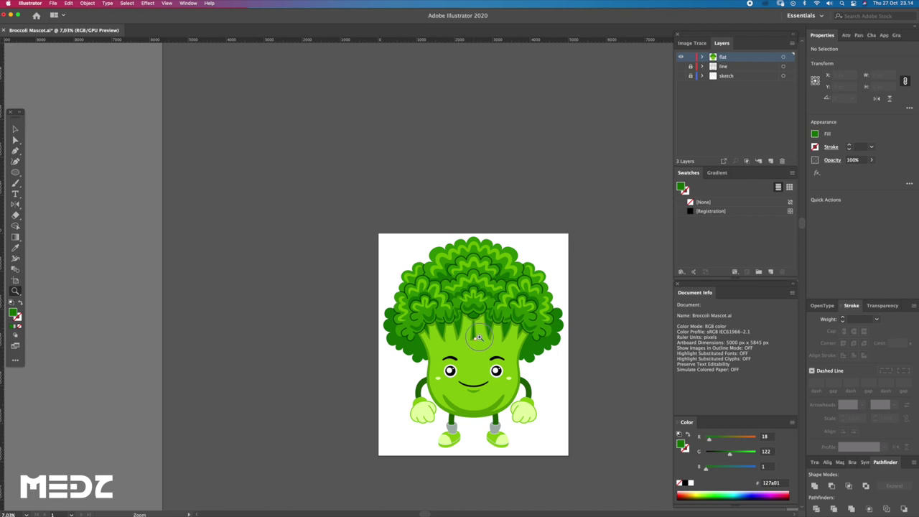
pyautogui.moveTo(480, 337); pyautogui.dragTo(546, 338)
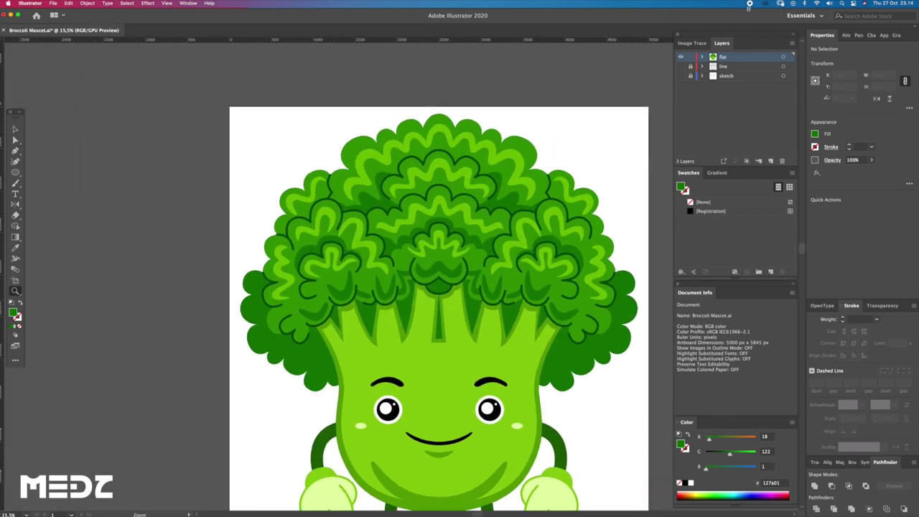
pyautogui.moveTo(337, 409); pyautogui.dragTo(298, 409)
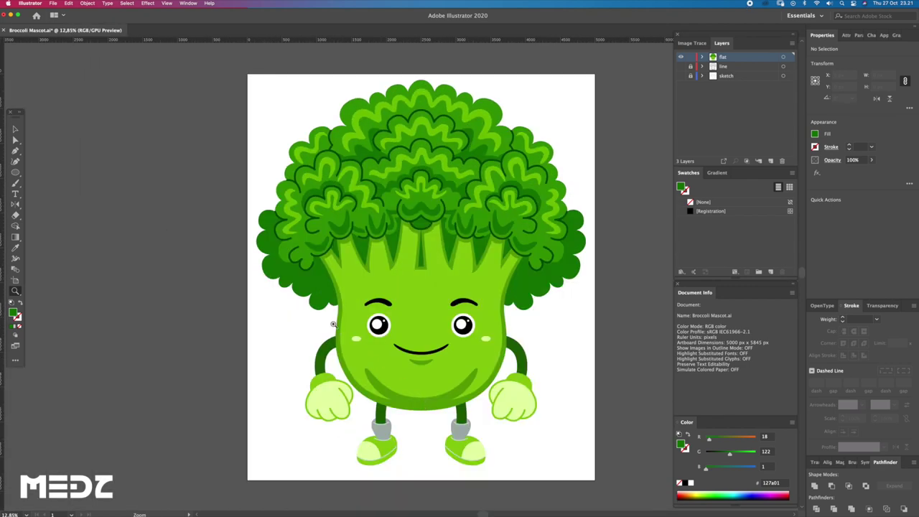
pyautogui.moveTo(333, 325); pyautogui.dragTo(364, 325)
pyautogui.moveTo(306, 258); pyautogui.dragTo(328, 266)
# Zoom in on the crown's left side and draw a small closed shadow path at the left stalk edge.
pyautogui.press('a')
pyautogui.click(332, 268)
pyautogui.click(80, 326)
pyautogui.press('z')
pyautogui.moveTo(332, 287)
pyautogui.mouseDown()
pyautogui.moveTo(372, 300)
pyautogui.moveTo(381, 338)
pyautogui.mouseUp()
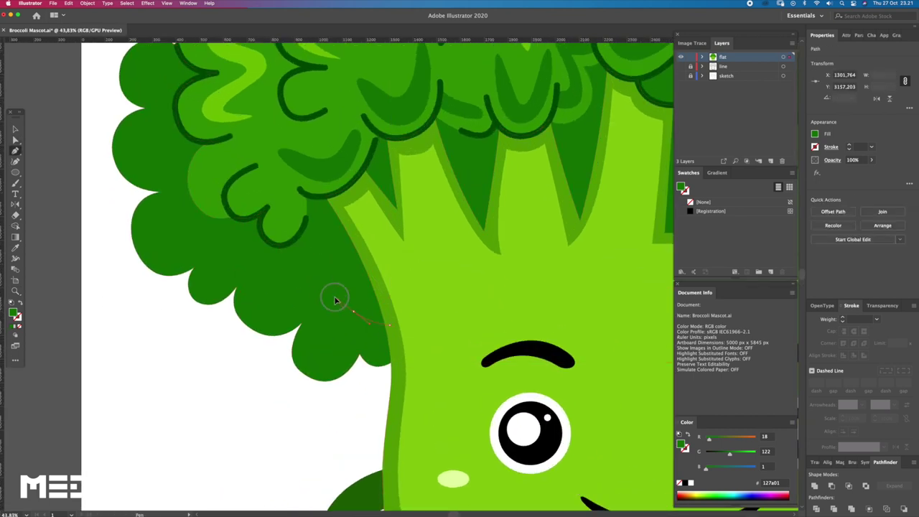
pyautogui.click(342, 306)
pyautogui.moveTo(343, 307)
pyautogui.mouseDown()
pyautogui.moveTo(317, 311)
pyautogui.moveTo(316, 304)
pyautogui.mouseUp()
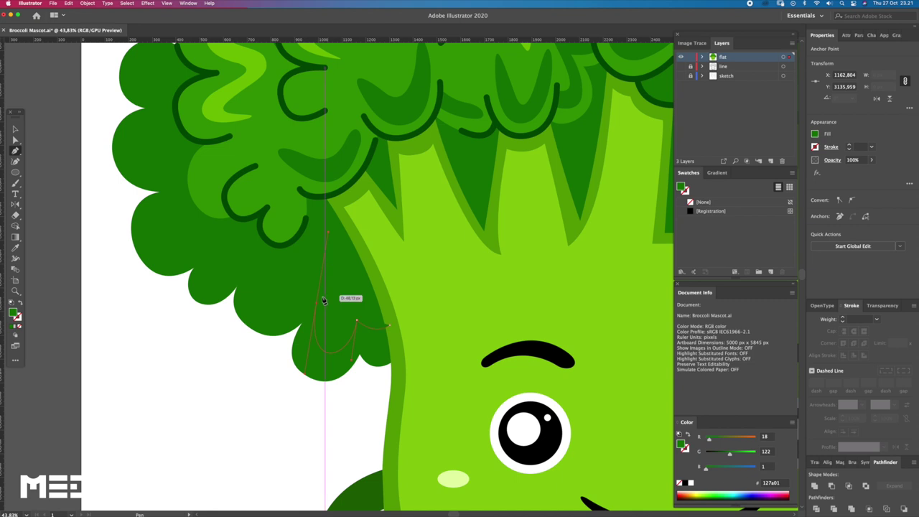
pyautogui.moveTo(263, 308); pyautogui.dragTo(246, 291)
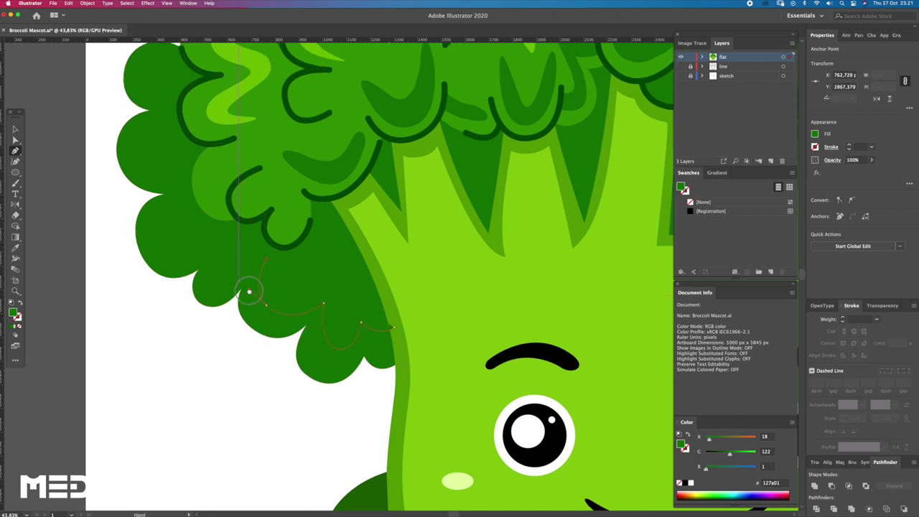
pyautogui.hscroll(-2, 246, 293)
pyautogui.scroll(1, 247, 293)
pyautogui.click(228, 299)
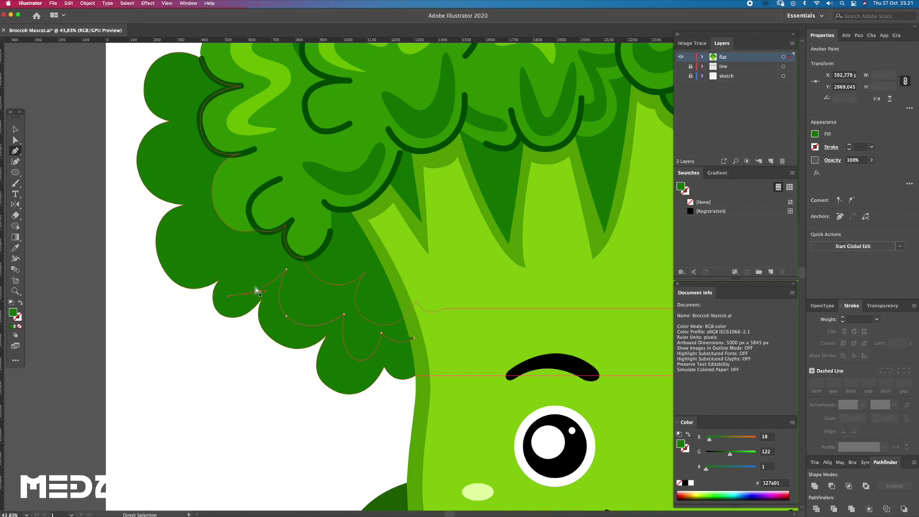
# Start a second shadow path whose curves follow the crown's lower-left scallop.
pyautogui.click(274, 283)
pyautogui.click(227, 295)
pyautogui.moveTo(234, 272)
pyautogui.mouseDown()
pyautogui.moveTo(181, 263)
pyautogui.moveTo(152, 218)
pyautogui.mouseUp()
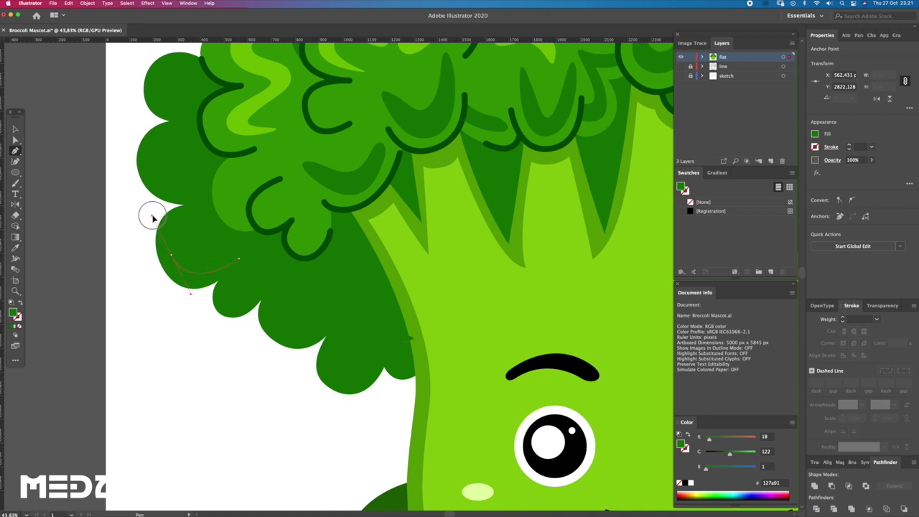
pyautogui.moveTo(214, 255); pyautogui.dragTo(246, 251)
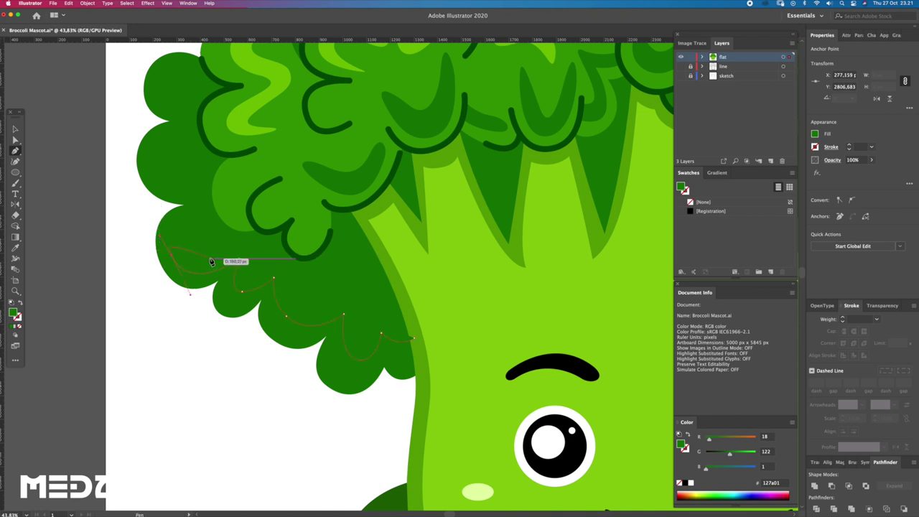
pyautogui.moveTo(256, 251); pyautogui.dragTo(246, 245)
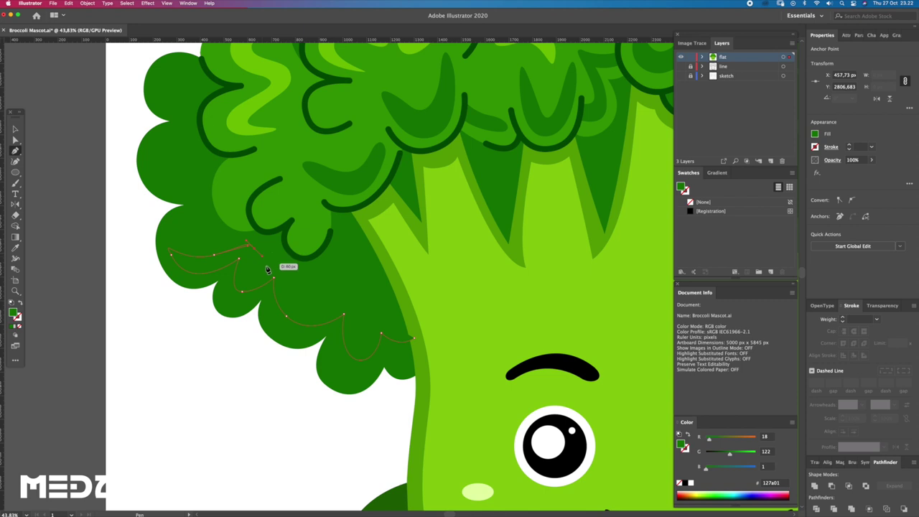
pyautogui.press('super+Tab')
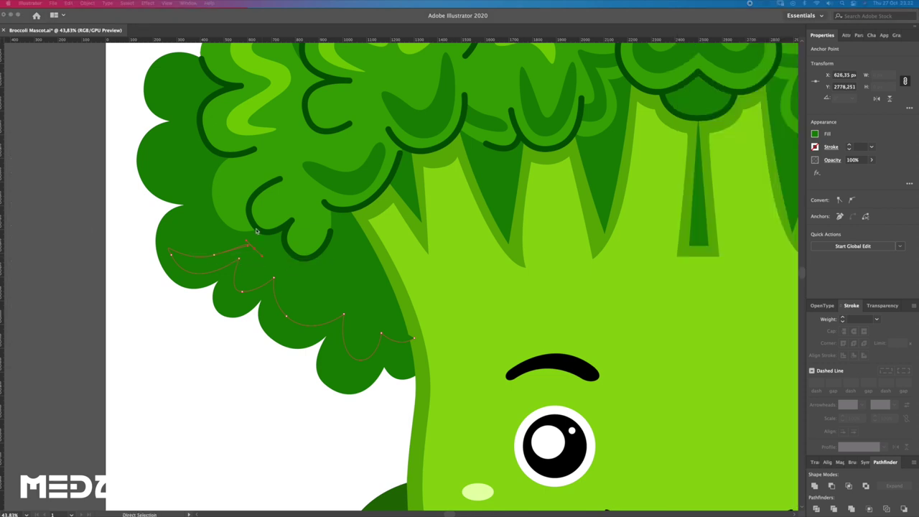
pyautogui.press('Tab')
pyautogui.moveTo(228, 250)
pyautogui.mouseDown()
pyautogui.moveTo(263, 267)
pyautogui.moveTo(240, 244)
pyautogui.mouseUp()
# Reshape the shadow path's top curve and remove a handle so it turns sharply.
pyautogui.press('a')
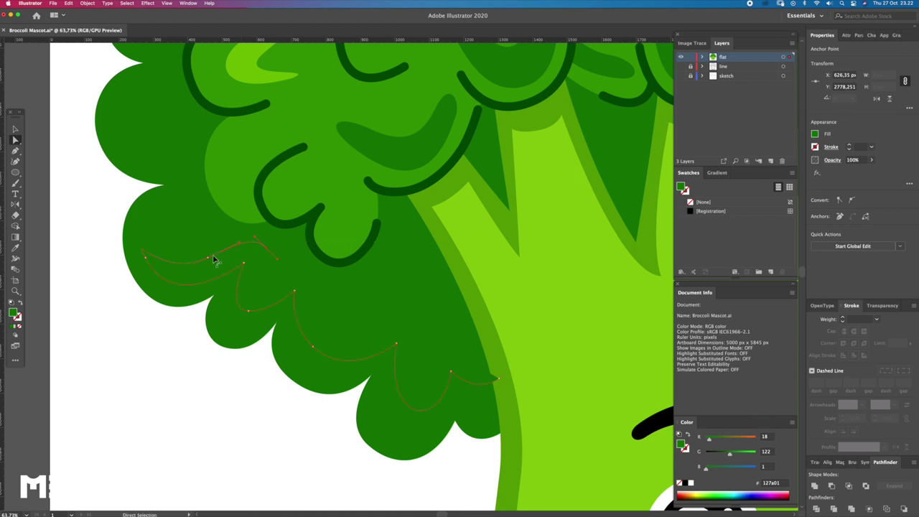
pyautogui.moveTo(211, 260); pyautogui.dragTo(271, 249)
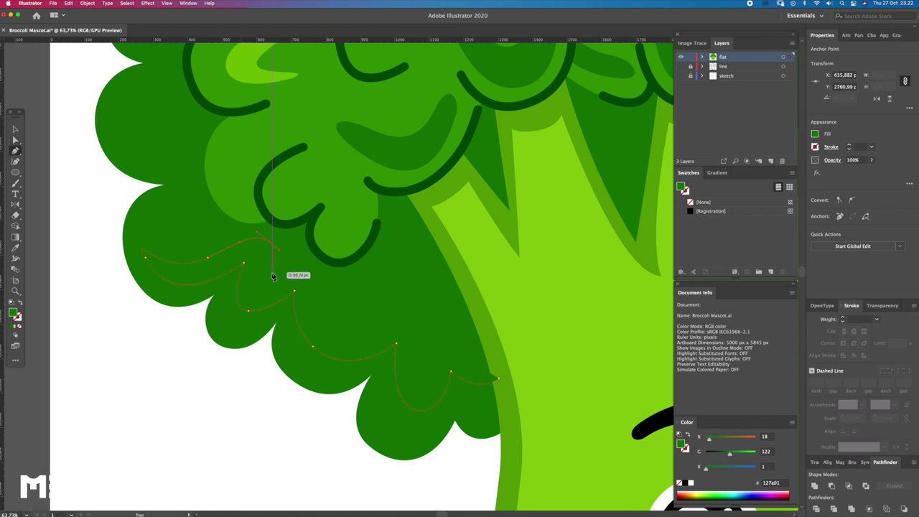
pyautogui.moveTo(272, 282); pyautogui.dragTo(284, 303)
pyautogui.press('Tab')
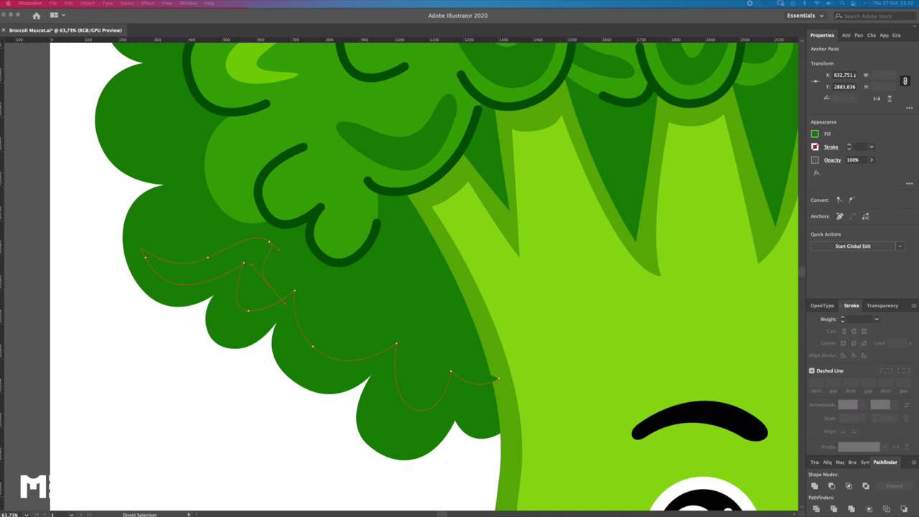
pyautogui.press('Tab')
pyautogui.press('p')
pyautogui.click(267, 286)
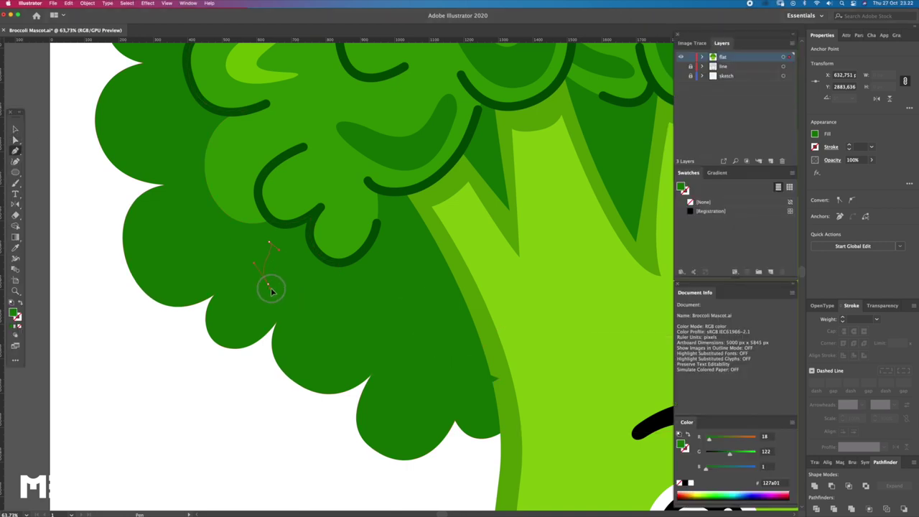
# Draw another curved shadow path dipping through the lower scallops toward the stalk.
pyautogui.keyDown('super'); pyautogui.click(322, 266); pyautogui.keyUp('super')
pyautogui.moveTo(310, 266); pyautogui.dragTo(323, 271)
pyautogui.moveTo(336, 334); pyautogui.dragTo(370, 349)
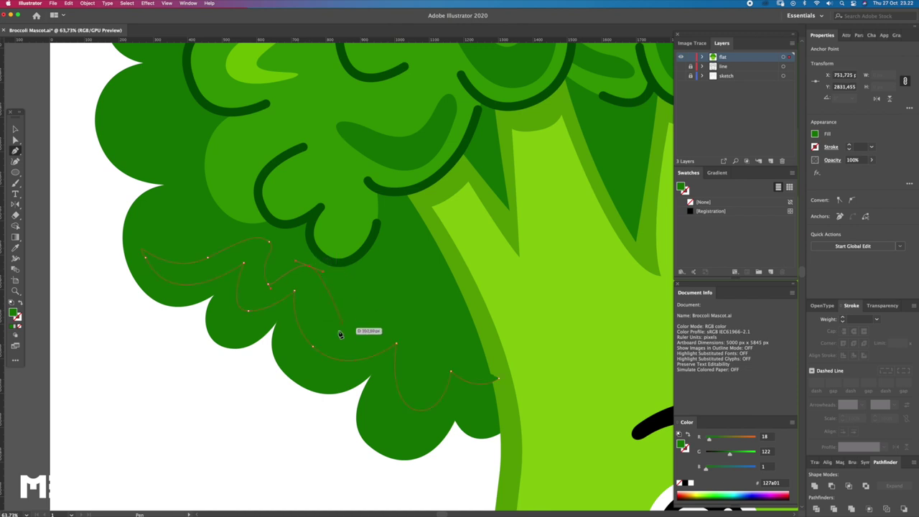
pyautogui.moveTo(412, 308); pyautogui.dragTo(429, 313)
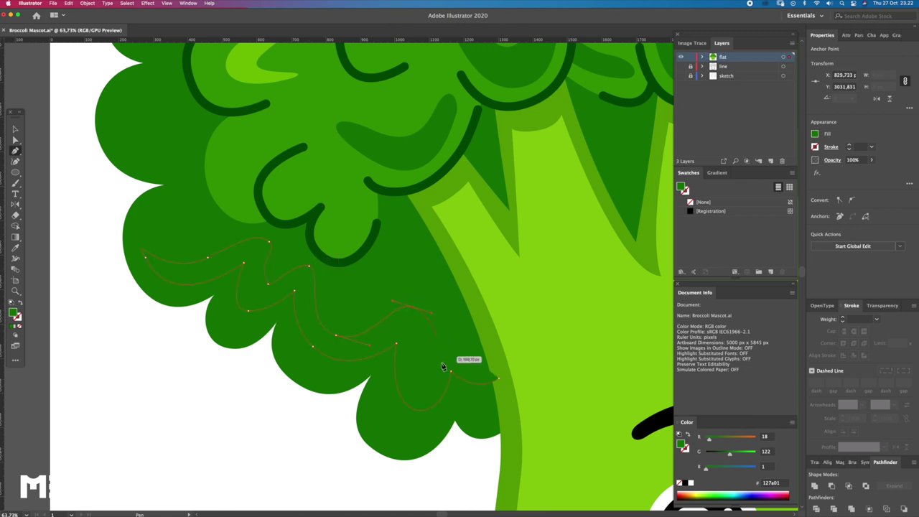
pyautogui.moveTo(420, 378); pyautogui.dragTo(442, 384)
pyautogui.moveTo(443, 337); pyautogui.dragTo(512, 341)
pyautogui.click(500, 378)
# Move the wavy path's anchors so its lower segment lines up with the crown edge.
pyautogui.press('a')
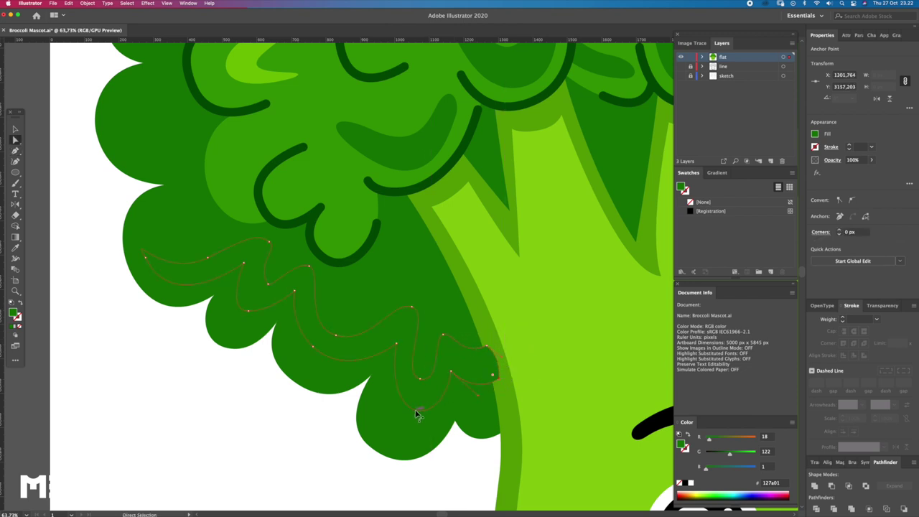
pyautogui.moveTo(404, 419); pyautogui.dragTo(388, 360)
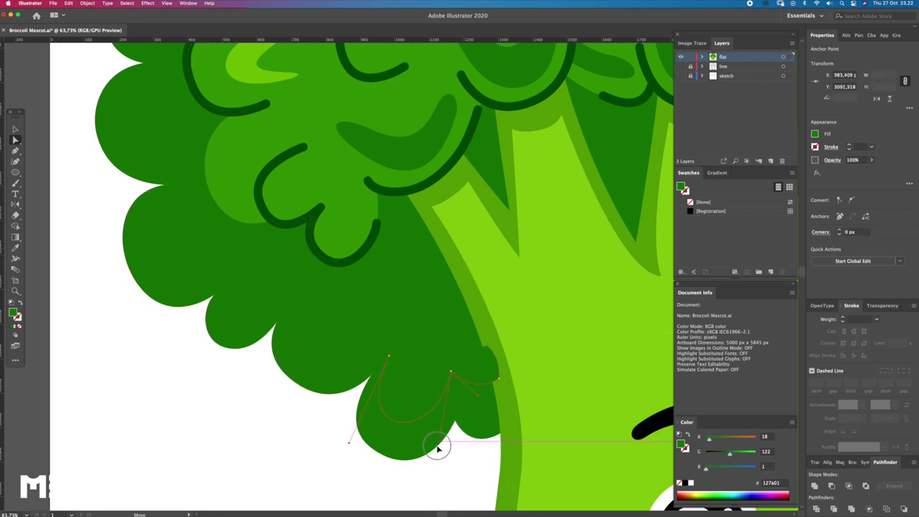
pyautogui.moveTo(465, 392); pyautogui.dragTo(483, 430)
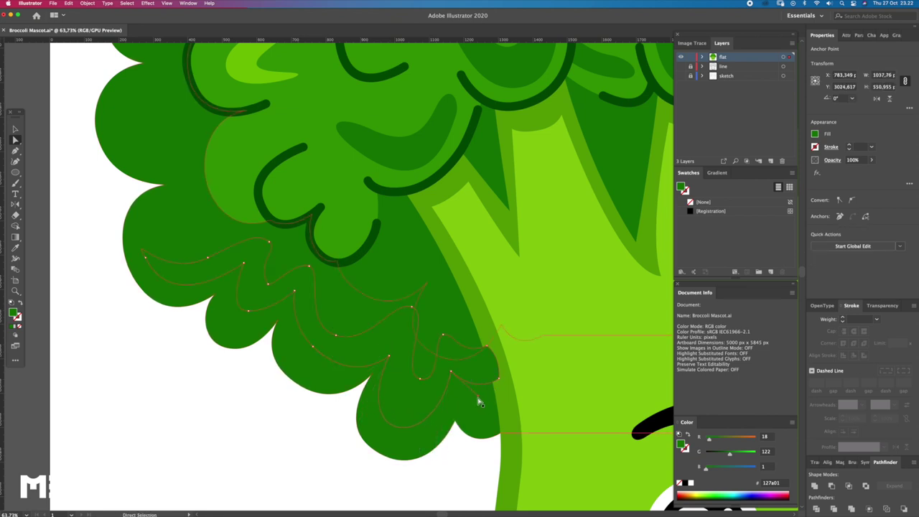
pyautogui.moveTo(484, 429)
pyautogui.mouseDown()
pyautogui.moveTo(493, 370)
pyautogui.moveTo(310, 360)
pyautogui.moveTo(337, 385)
pyautogui.mouseUp()
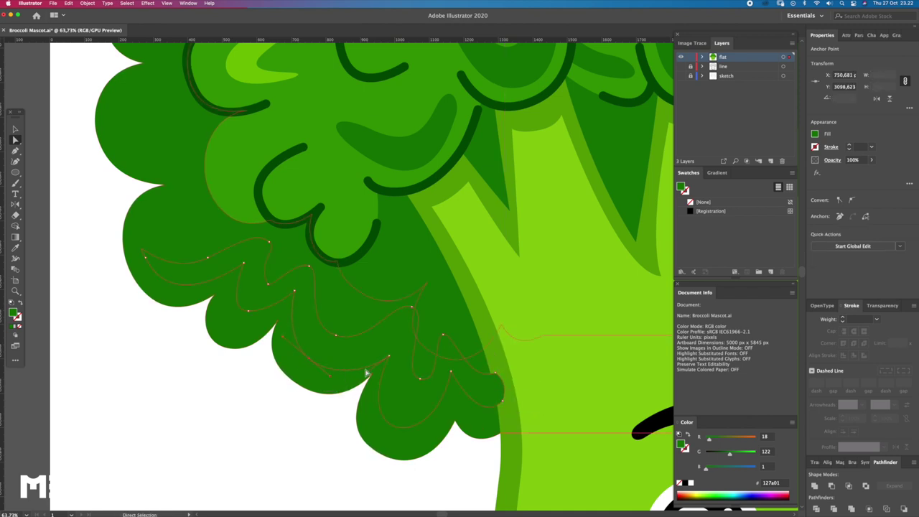
pyautogui.moveTo(390, 361); pyautogui.dragTo(395, 349)
pyautogui.moveTo(295, 291); pyautogui.dragTo(295, 297)
pyautogui.moveTo(246, 313)
pyautogui.mouseDown()
pyautogui.moveTo(220, 323)
pyautogui.moveTo(261, 336)
pyautogui.moveTo(240, 321)
pyautogui.mouseUp()
pyautogui.moveTo(145, 257); pyautogui.dragTo(151, 260)
pyautogui.moveTo(129, 231); pyautogui.dragTo(135, 227)
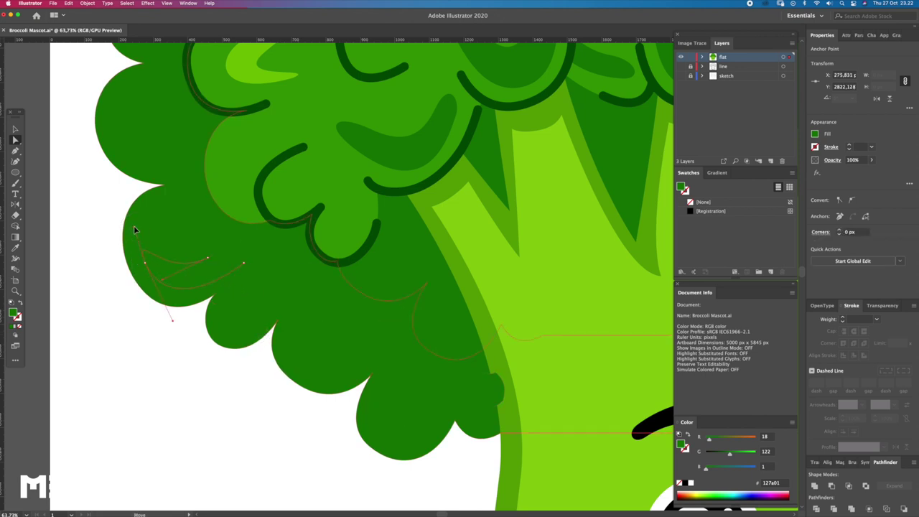
pyautogui.moveTo(269, 242); pyautogui.dragTo(264, 239)
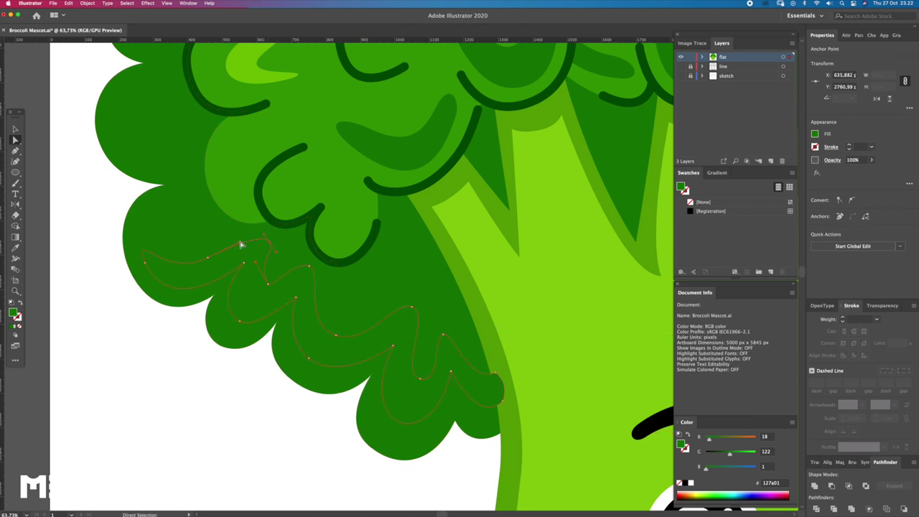
pyautogui.moveTo(209, 263); pyautogui.dragTo(209, 269)
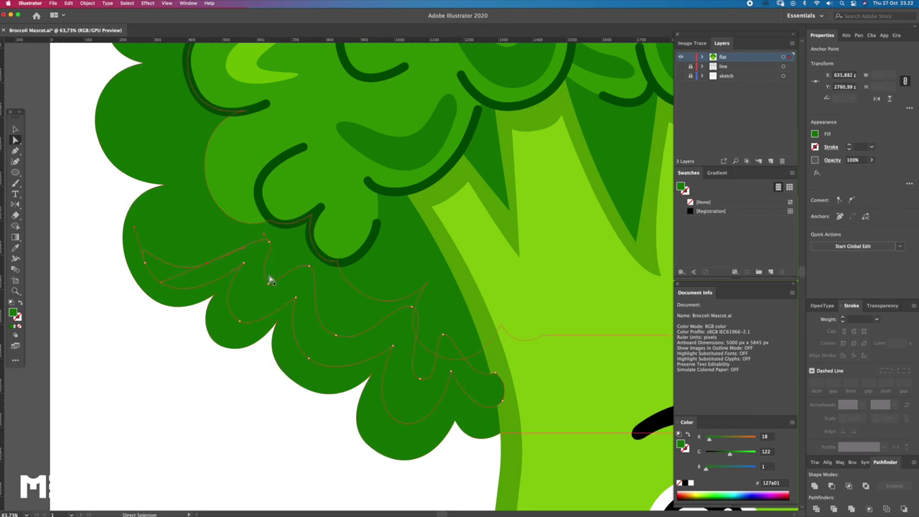
# Adjust the path's handles so the lower scallops curve round and smooth.
pyautogui.click(259, 268)
pyautogui.moveTo(252, 286)
pyautogui.mouseDown()
pyautogui.moveTo(204, 331)
pyautogui.moveTo(242, 324)
pyautogui.mouseUp()
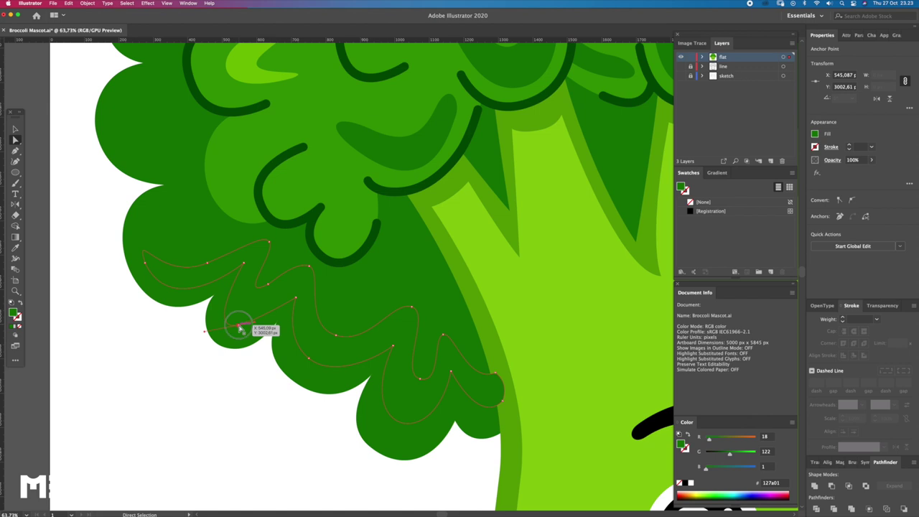
pyautogui.moveTo(298, 301)
pyautogui.mouseDown()
pyautogui.moveTo(305, 307)
pyautogui.moveTo(230, 255)
pyautogui.moveTo(232, 263)
pyautogui.mouseUp()
pyautogui.press('a')
pyautogui.moveTo(314, 365); pyautogui.dragTo(311, 381)
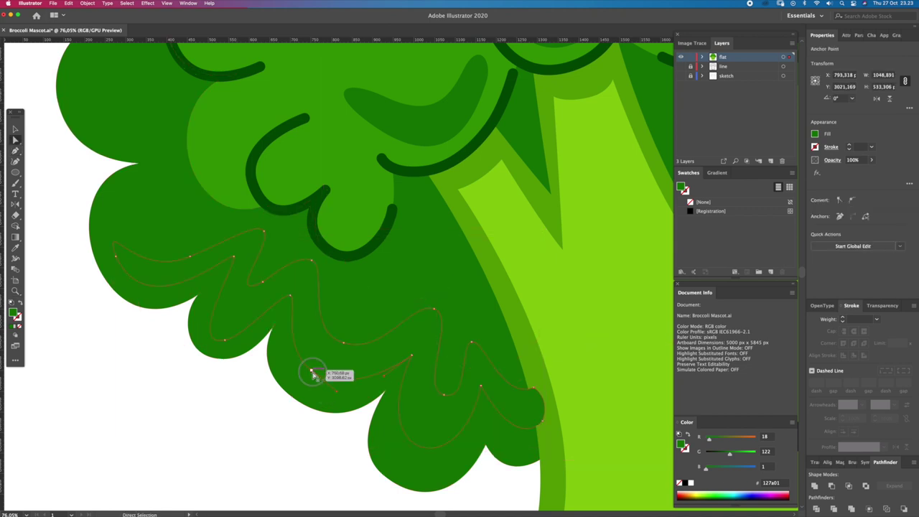
pyautogui.press('z')
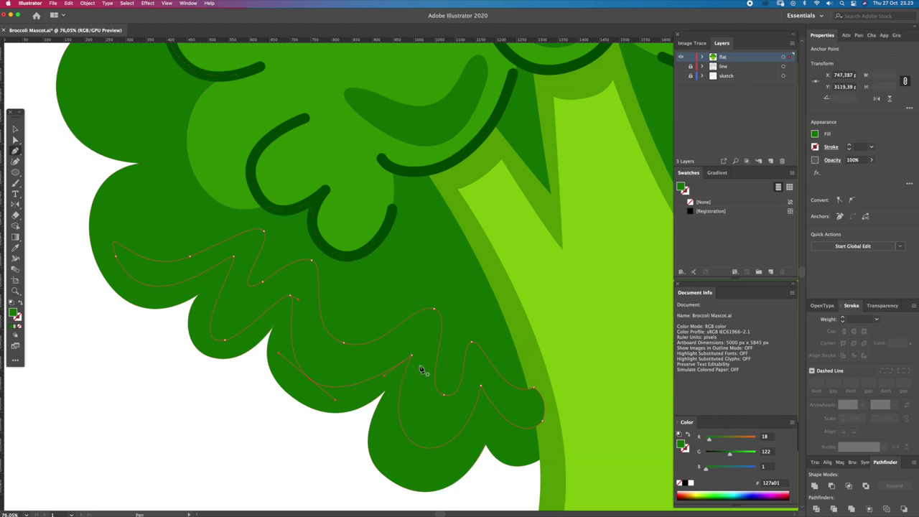
pyautogui.moveTo(385, 379)
pyautogui.mouseDown()
pyautogui.moveTo(411, 338)
pyautogui.moveTo(405, 368)
pyautogui.mouseUp()
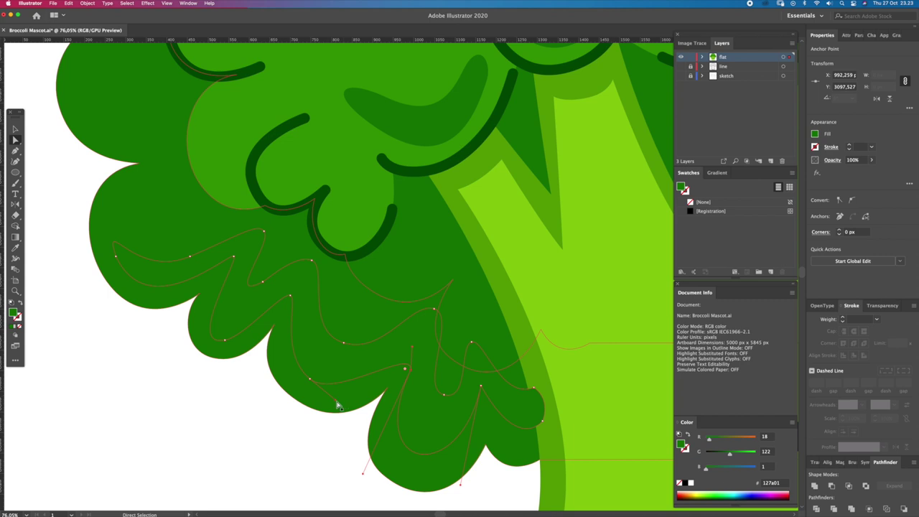
pyautogui.moveTo(338, 403); pyautogui.dragTo(388, 385)
pyautogui.moveTo(412, 349); pyautogui.dragTo(421, 334)
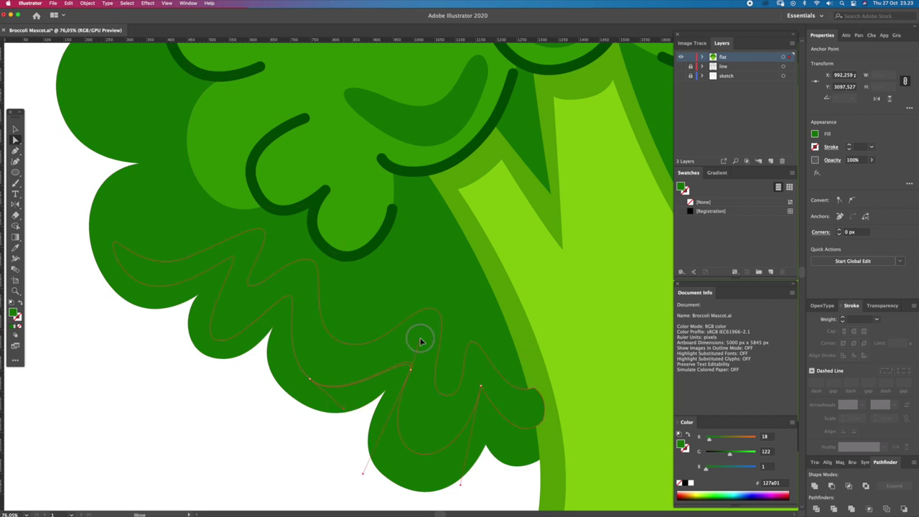
# Zoom out to the whole crown and open the fill Color Picker showing 127a01.
pyautogui.scroll(-3, 422, 387)
pyautogui.hscroll(2, 423, 387)
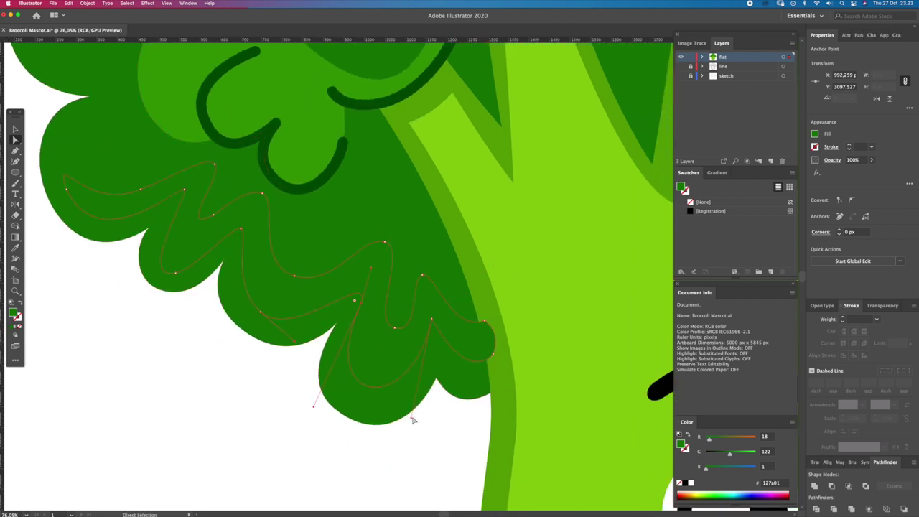
pyautogui.press('z')
pyautogui.moveTo(391, 353)
pyautogui.mouseDown()
pyautogui.moveTo(360, 344)
pyautogui.moveTo(279, 351)
pyautogui.mouseUp()
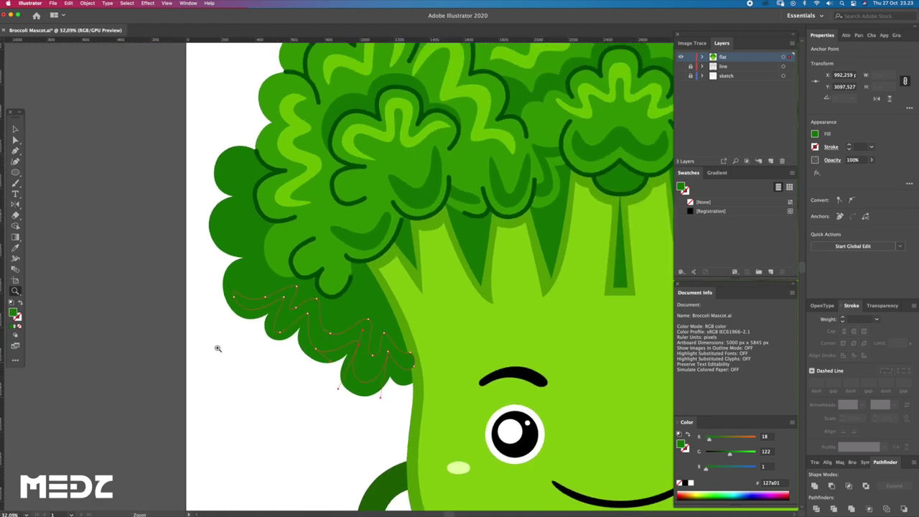
pyautogui.doubleClick(13, 314)
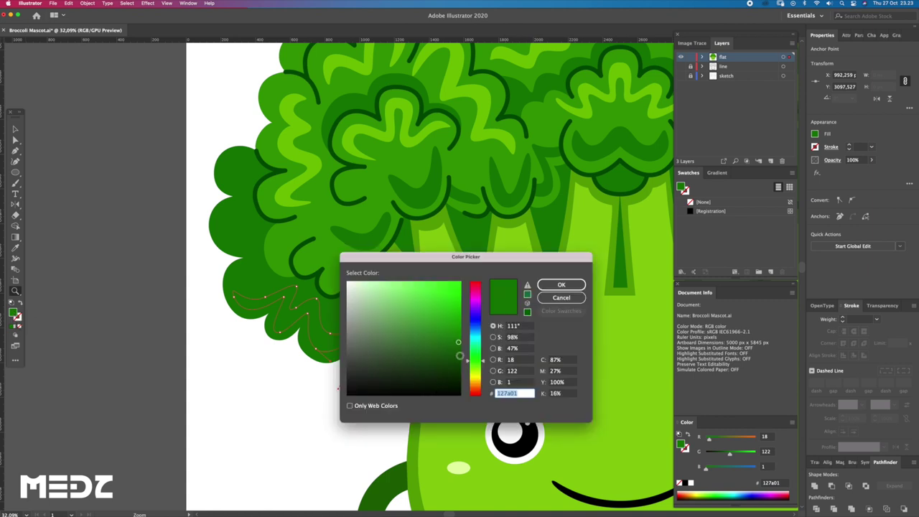
# Fill the lower-left wavy band with the darker green 006301.
pyautogui.moveTo(460, 357); pyautogui.dragTo(459, 352)
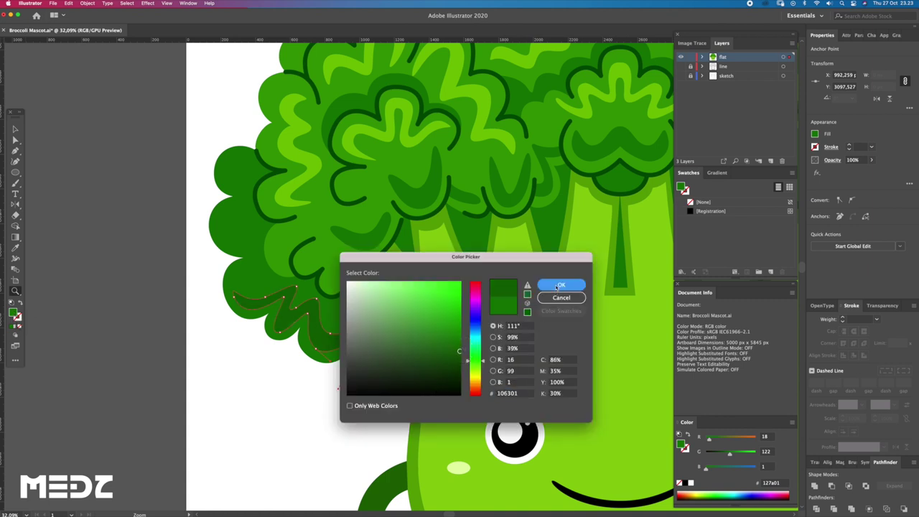
pyautogui.click(559, 287)
pyautogui.press('z')
pyautogui.moveTo(360, 314); pyautogui.dragTo(390, 318)
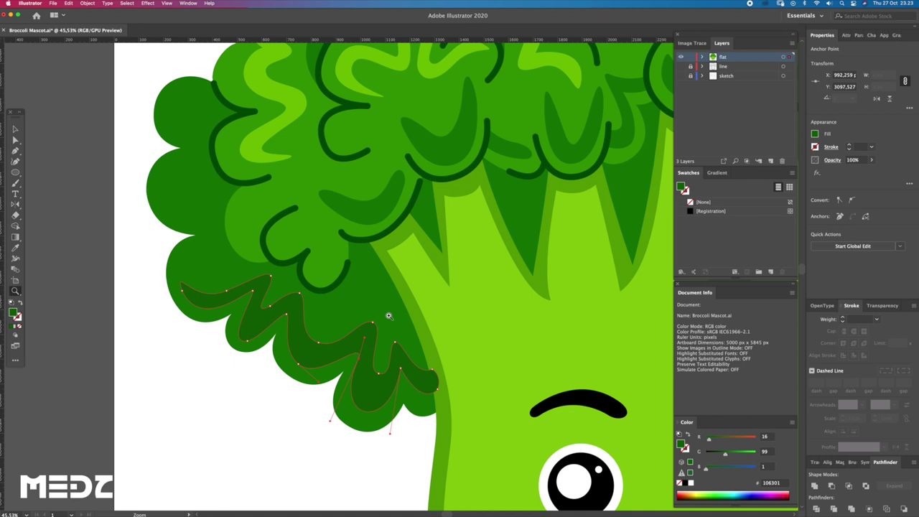
pyautogui.press('i')
pyautogui.click(552, 362)
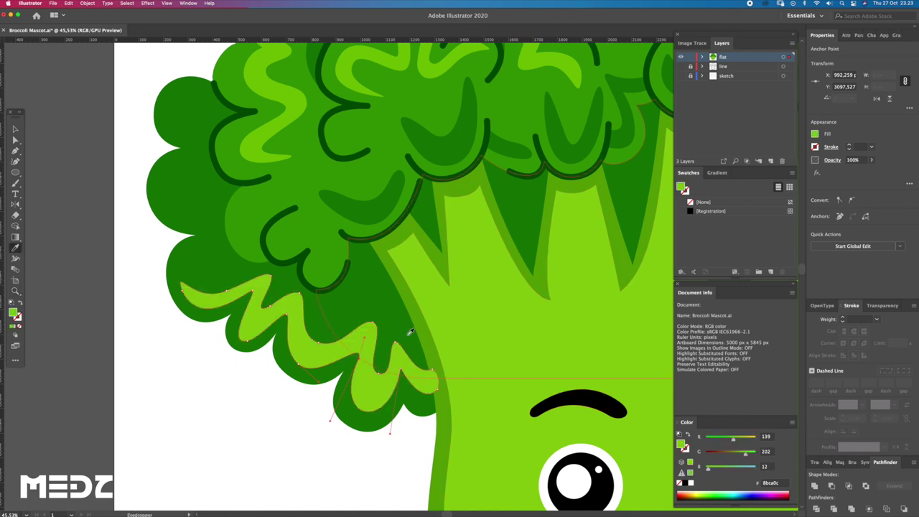
pyautogui.click(400, 321)
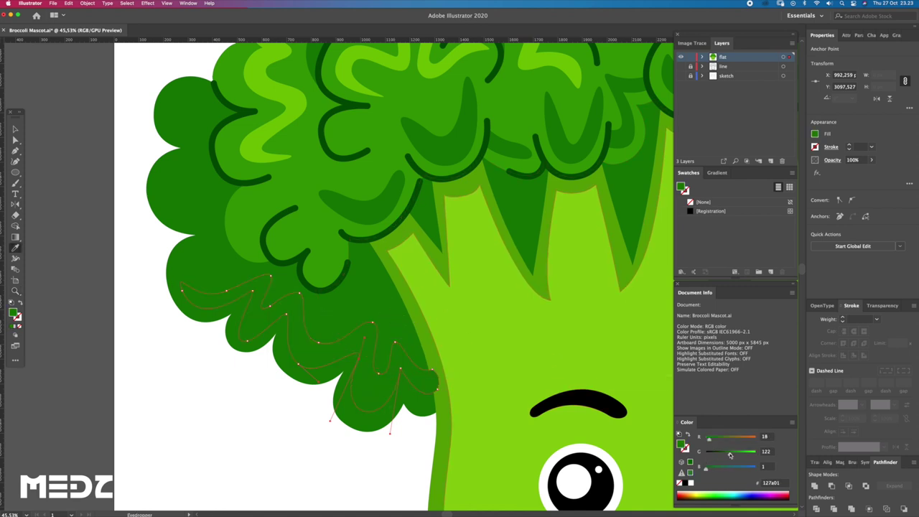
pyautogui.moveTo(726, 453); pyautogui.dragTo(727, 456)
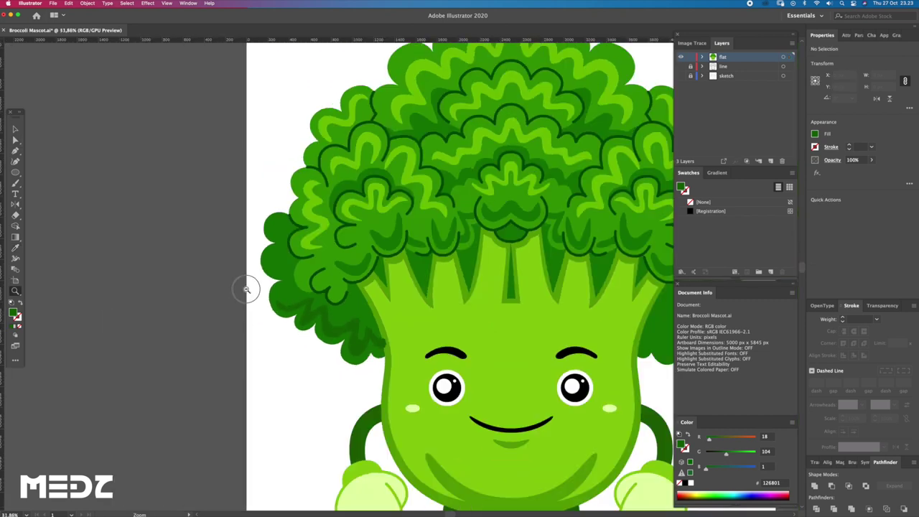
# Review the dark-green shadow in the full view, then zoom in on the crown's left edge.
pyautogui.hotkey('ctrl', '0')
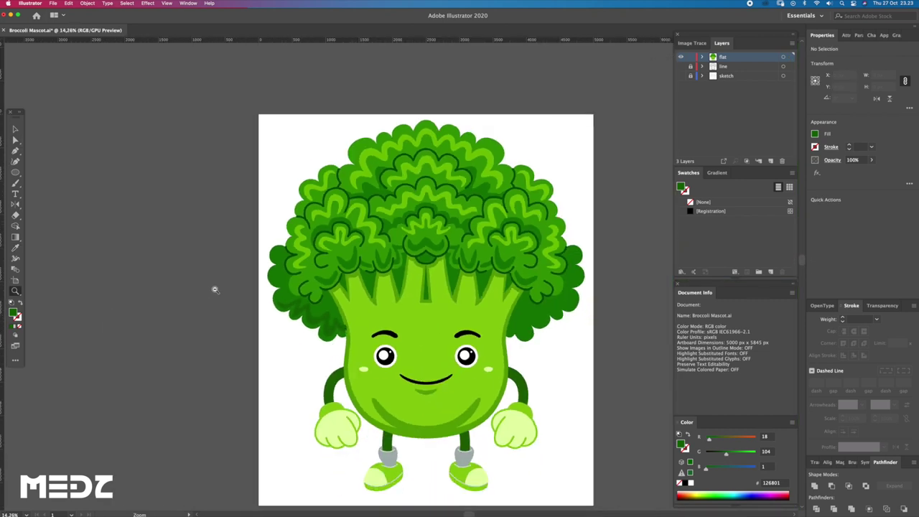
pyautogui.click(430, 363)
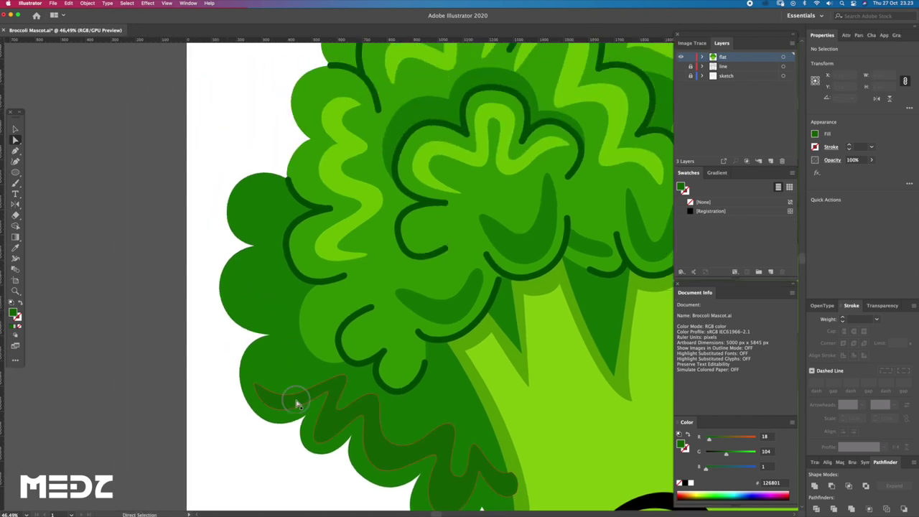
pyautogui.click(297, 400)
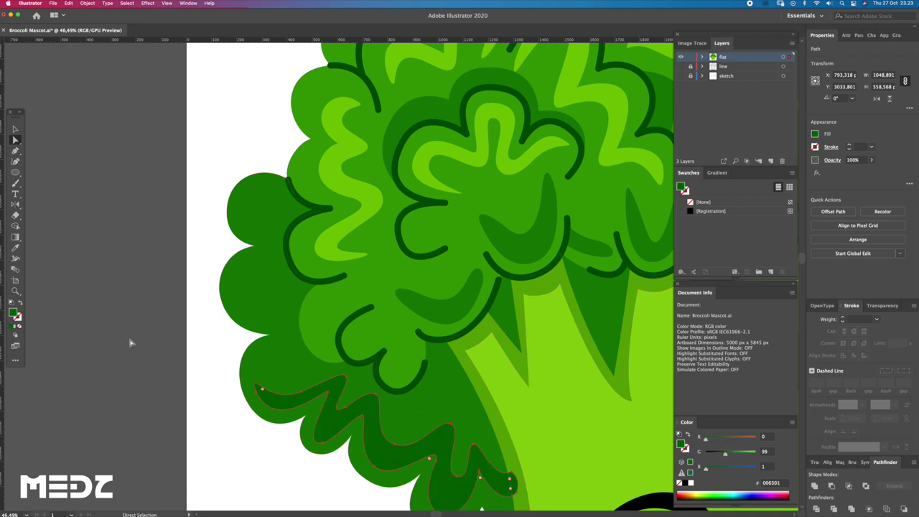
pyautogui.click(144, 300)
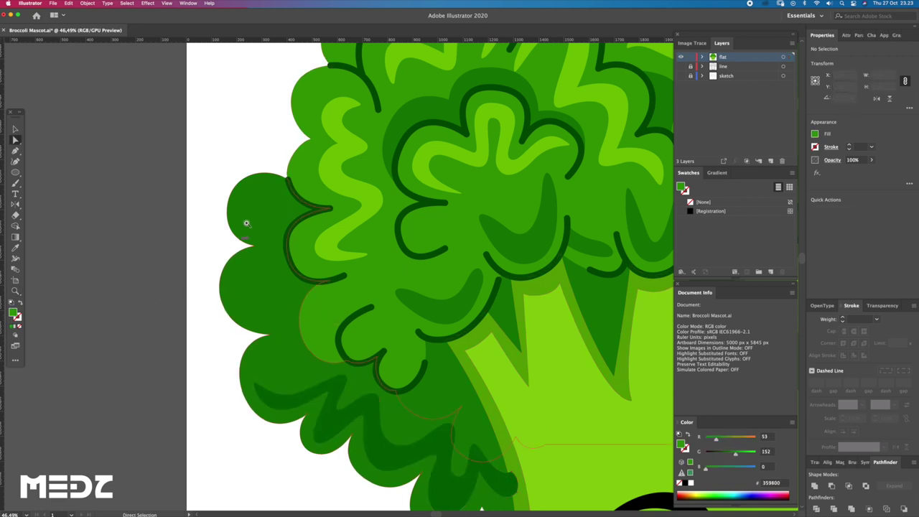
pyautogui.moveTo(246, 223); pyautogui.dragTo(290, 228)
# Trace a closed wavy highlight outline down the left lobe of the crown.
pyautogui.press('o')
pyautogui.press('p')
pyautogui.click(298, 177)
pyautogui.moveTo(245, 208); pyautogui.dragTo(246, 240)
pyautogui.moveTo(282, 266); pyautogui.dragTo(284, 286)
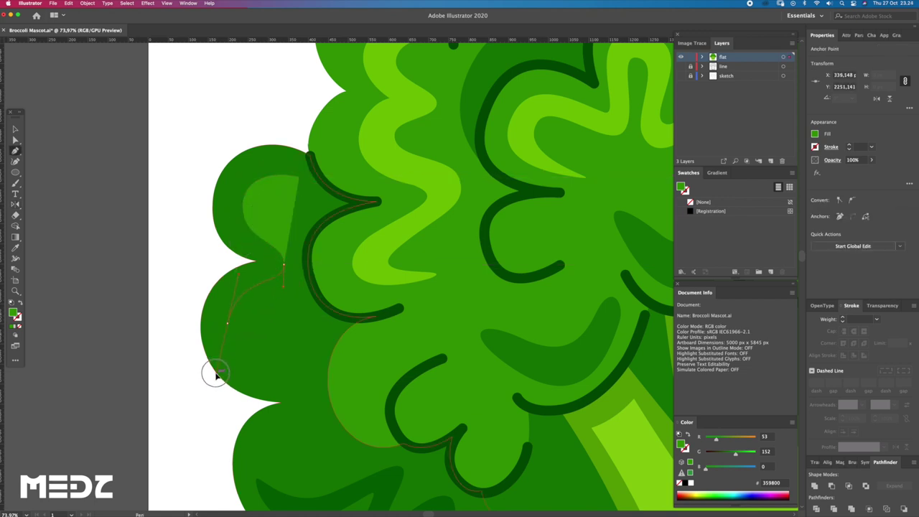
pyautogui.moveTo(222, 377)
pyautogui.mouseDown()
pyautogui.moveTo(308, 400)
pyautogui.moveTo(314, 435)
pyautogui.mouseUp()
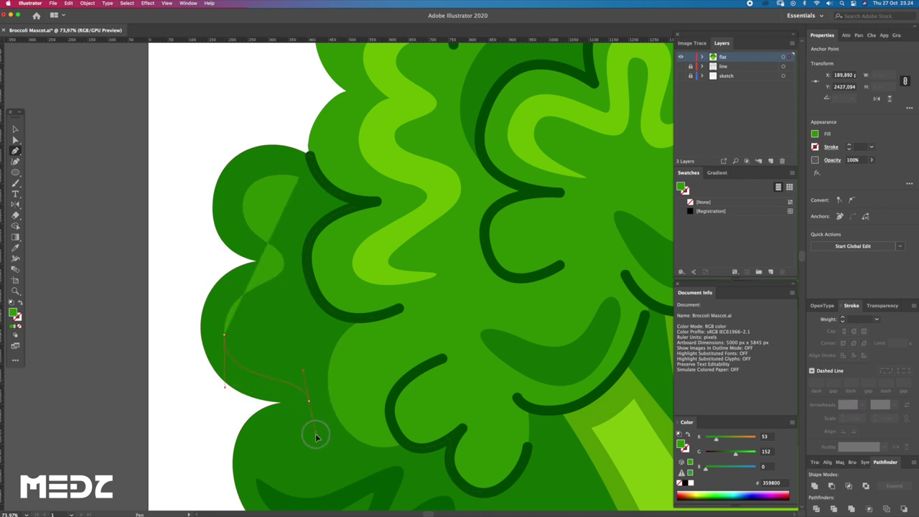
pyautogui.scroll(-3, 306, 437)
pyautogui.moveTo(269, 380)
pyautogui.mouseDown()
pyautogui.moveTo(260, 434)
pyautogui.moveTo(310, 378)
pyautogui.mouseUp()
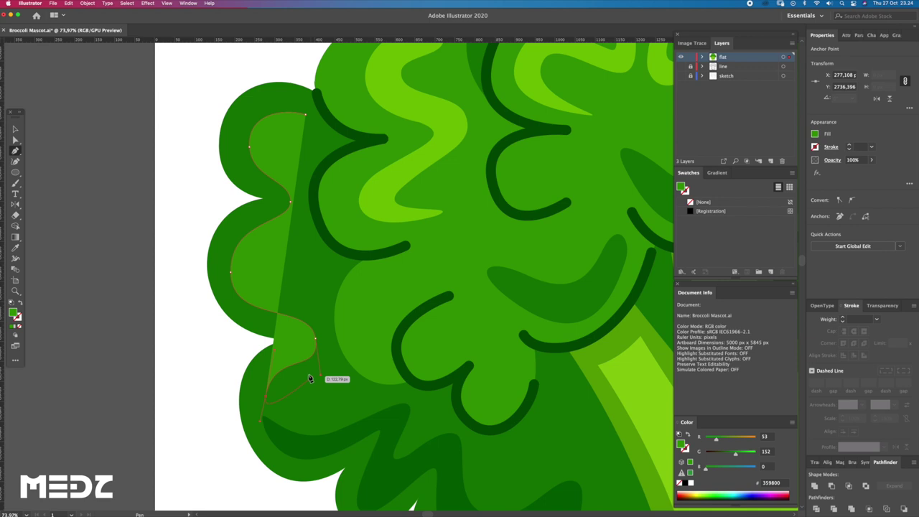
pyautogui.moveTo(316, 338)
pyautogui.mouseDown()
pyautogui.moveTo(266, 276)
pyautogui.moveTo(262, 249)
pyautogui.mouseUp()
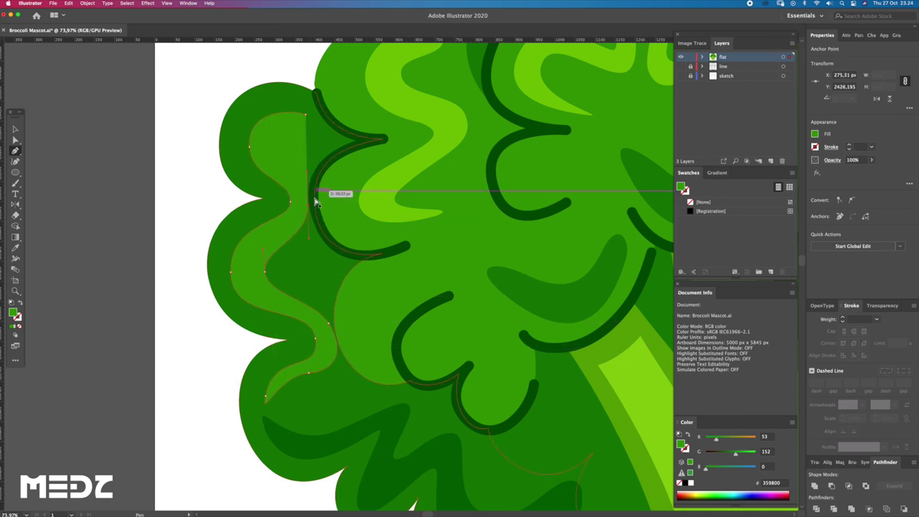
pyautogui.click(313, 189)
# Reshape the highlight's upper, lower and bottom curves by moving its anchors.
pyautogui.moveTo(281, 147)
pyautogui.mouseDown()
pyautogui.moveTo(295, 128)
pyautogui.moveTo(289, 100)
pyautogui.mouseUp()
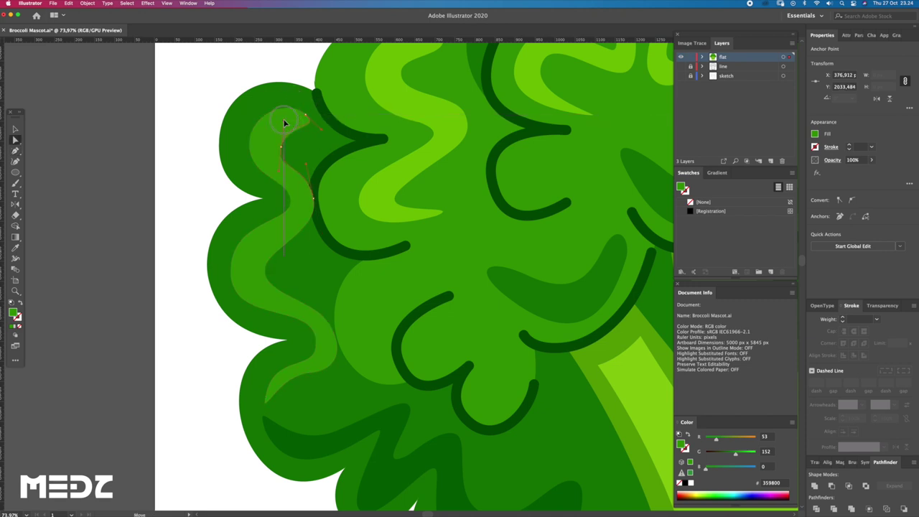
pyautogui.moveTo(250, 147)
pyautogui.mouseDown()
pyautogui.moveTo(242, 144)
pyautogui.moveTo(271, 120)
pyautogui.moveTo(286, 199)
pyautogui.mouseUp()
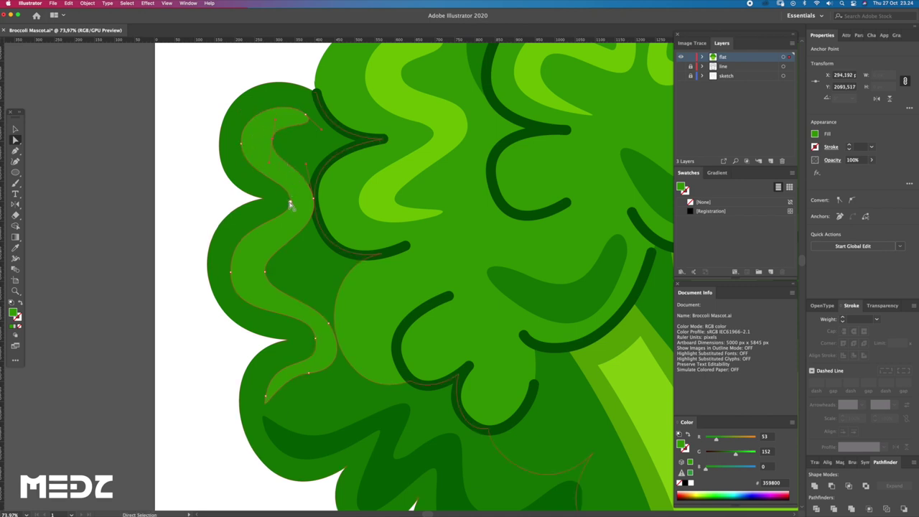
pyautogui.moveTo(231, 225); pyautogui.dragTo(266, 267)
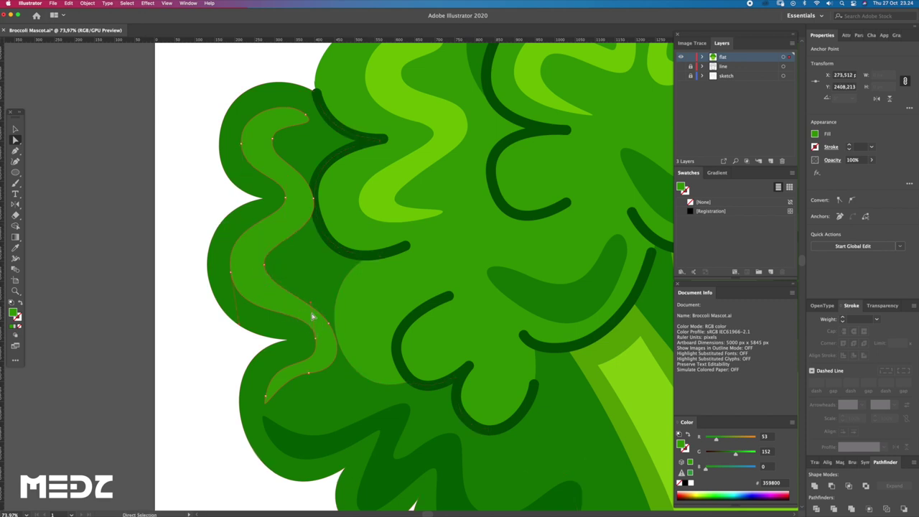
pyautogui.moveTo(312, 316); pyautogui.dragTo(318, 365)
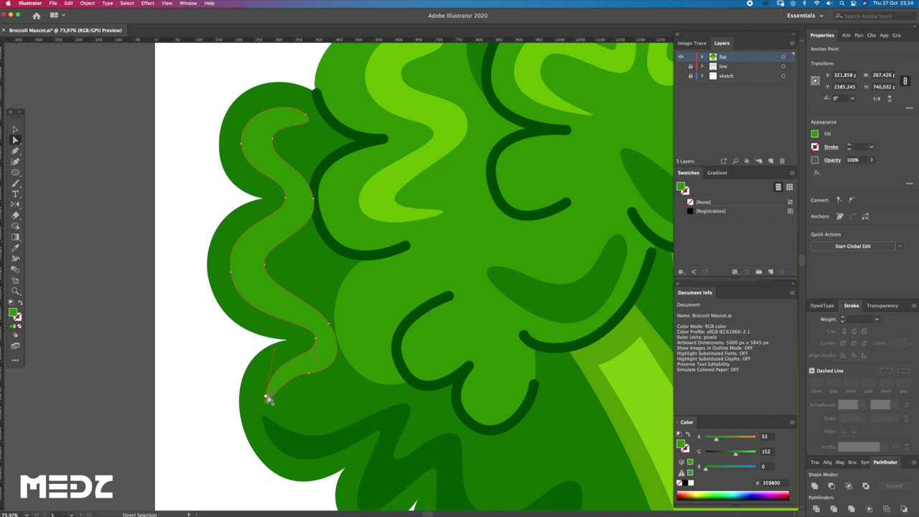
pyautogui.moveTo(267, 398); pyautogui.dragTo(273, 352)
pyautogui.click(271, 352)
pyautogui.click(306, 374)
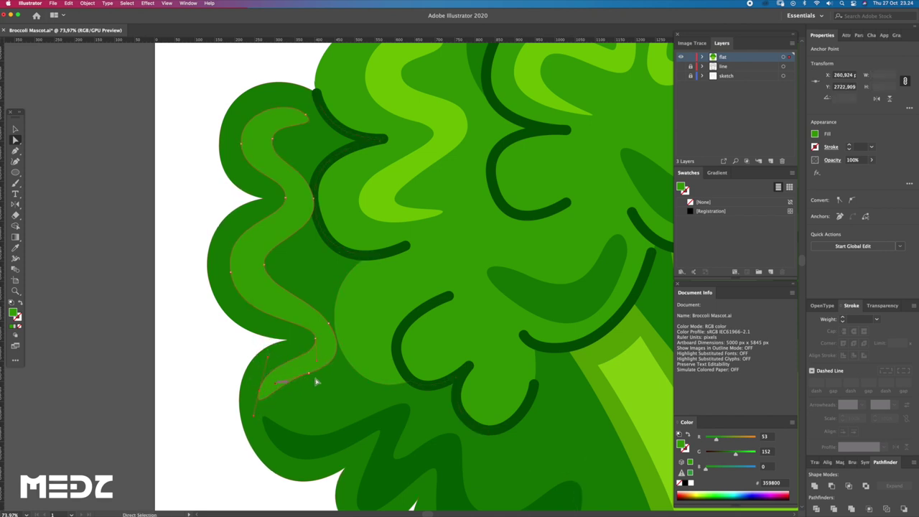
pyautogui.moveTo(340, 371); pyautogui.dragTo(342, 361)
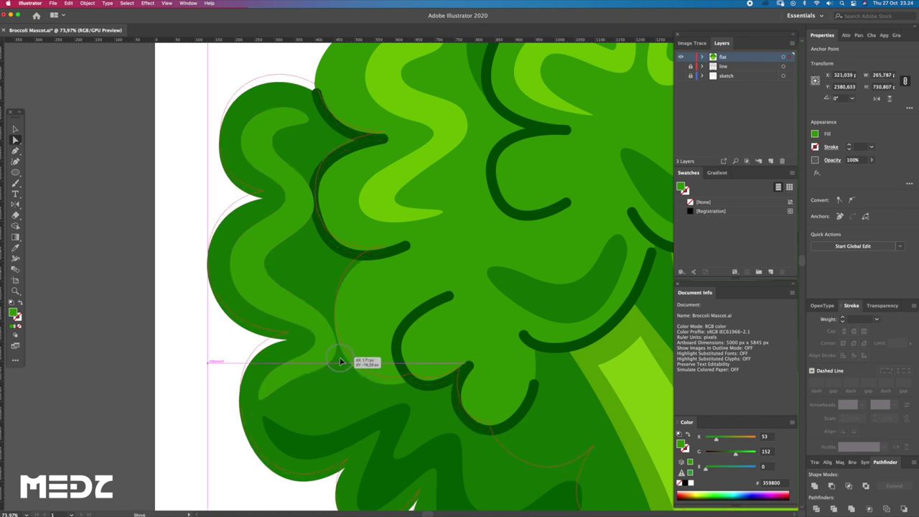
# Undo an accidental move of the outline, then refine the highlight's bottom tip and curves.
pyautogui.hotkey('ctrl', 'z')
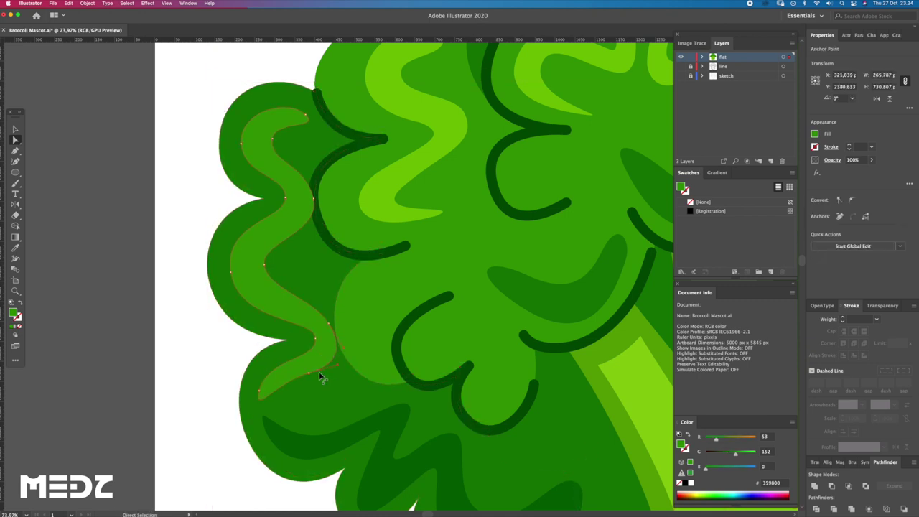
pyautogui.moveTo(305, 373); pyautogui.dragTo(331, 366)
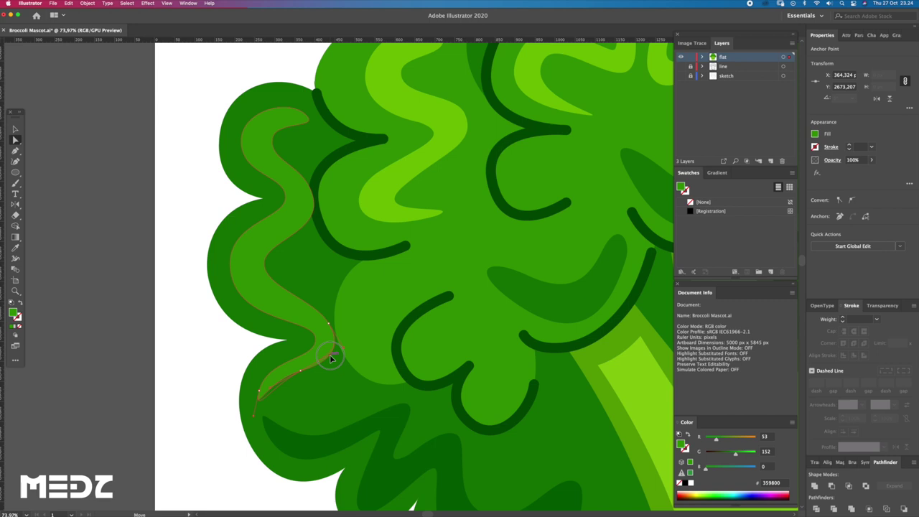
pyautogui.click(319, 296)
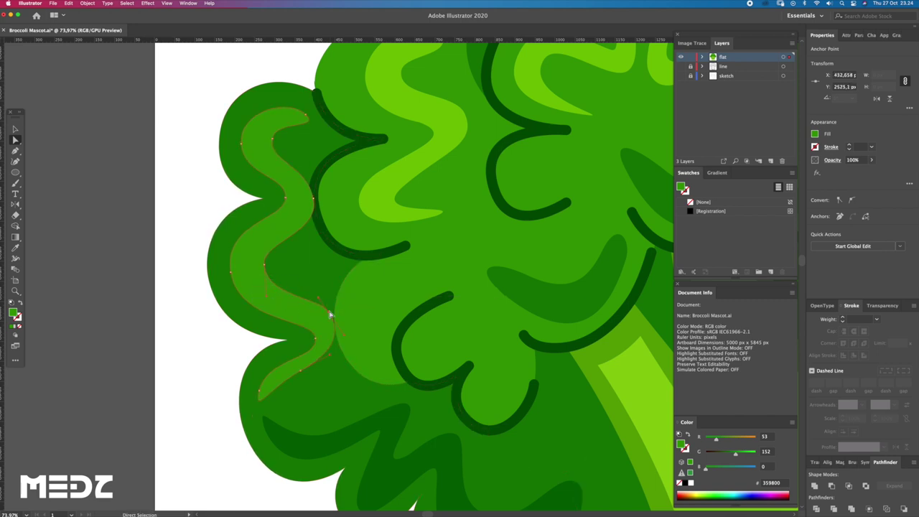
pyautogui.moveTo(336, 327); pyautogui.dragTo(328, 316)
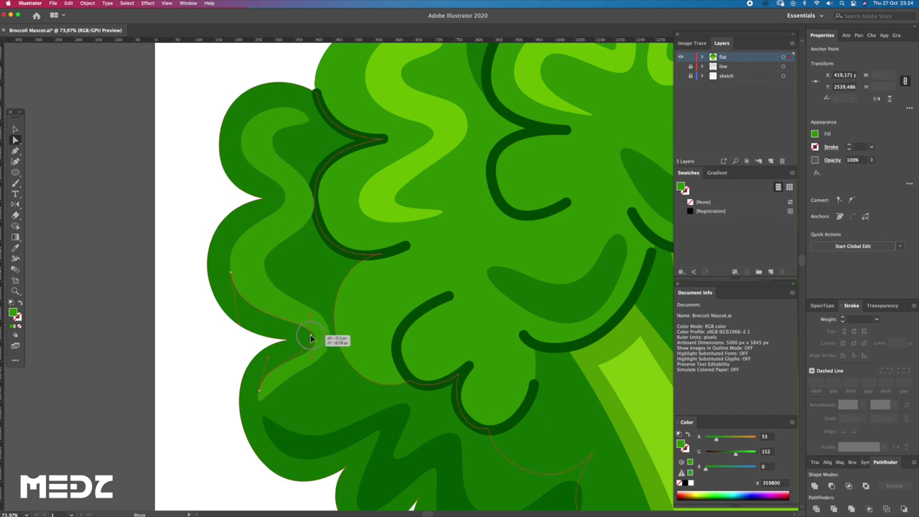
pyautogui.press('z')
pyautogui.keyDown('alt'); pyautogui.click(327, 318); pyautogui.keyUp('alt')
# Zoom out to see the whole mascot and select the wavy highlight path.
pyautogui.press('a')
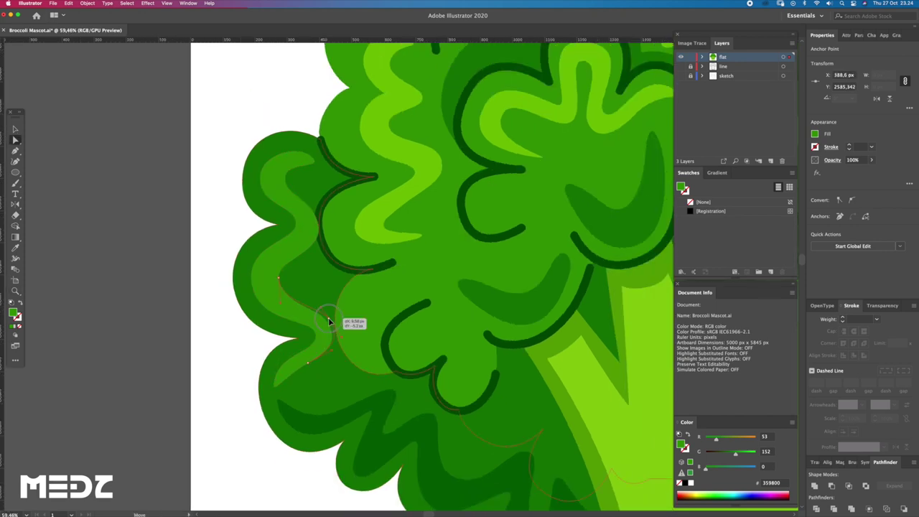
pyautogui.click(329, 318)
pyautogui.click(330, 319)
pyautogui.press('z')
pyautogui.keyDown('alt'); pyautogui.click(335, 324); pyautogui.keyUp('alt')
pyautogui.keyDown('alt'); pyautogui.click(321, 289); pyautogui.keyUp('alt')
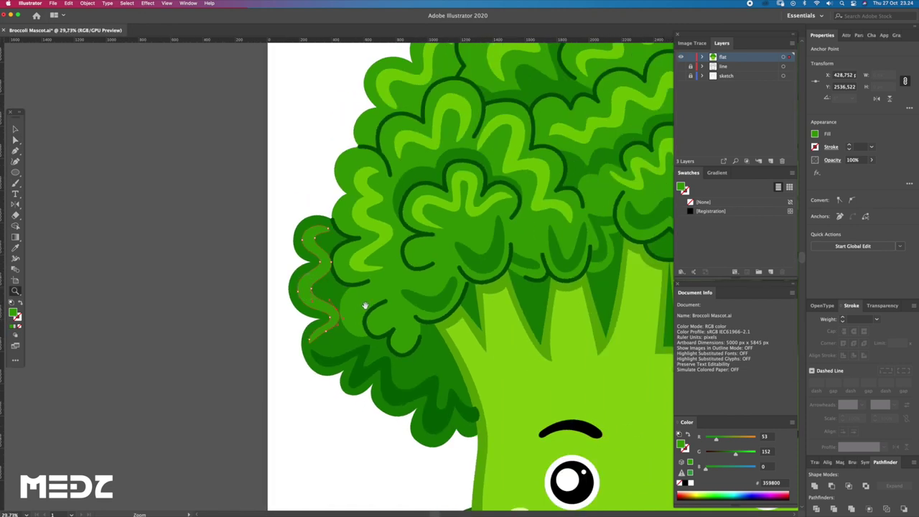
pyautogui.keyDown('alt'); pyautogui.click(363, 309); pyautogui.keyUp('alt')
pyautogui.keyDown('alt'); pyautogui.click(314, 298); pyautogui.keyUp('alt')
pyautogui.keyDown('alt'); pyautogui.click(315, 298); pyautogui.keyUp('alt')
pyautogui.hscroll(5, 355, 293)
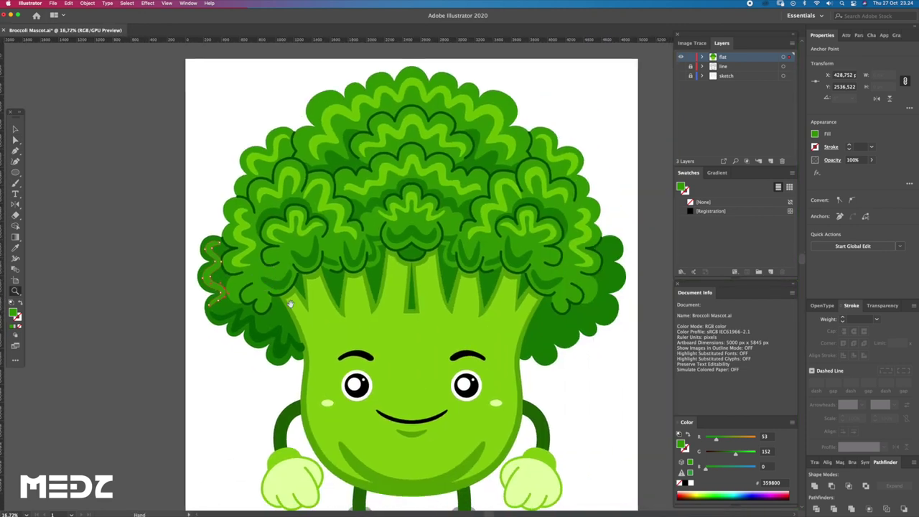
pyautogui.press('a')
pyautogui.moveTo(255, 313); pyautogui.dragTo(199, 350)
# Zoom in on the crown-stalk join and draw a small closed shadow under the lower-left lobe.
pyautogui.press('Delete')
pyautogui.press('z')
pyautogui.click(275, 310)
pyautogui.click(349, 350)
pyautogui.moveTo(349, 349)
pyautogui.mouseDown()
pyautogui.moveTo(353, 338)
pyautogui.moveTo(287, 314)
pyautogui.mouseUp()
pyautogui.click(348, 315)
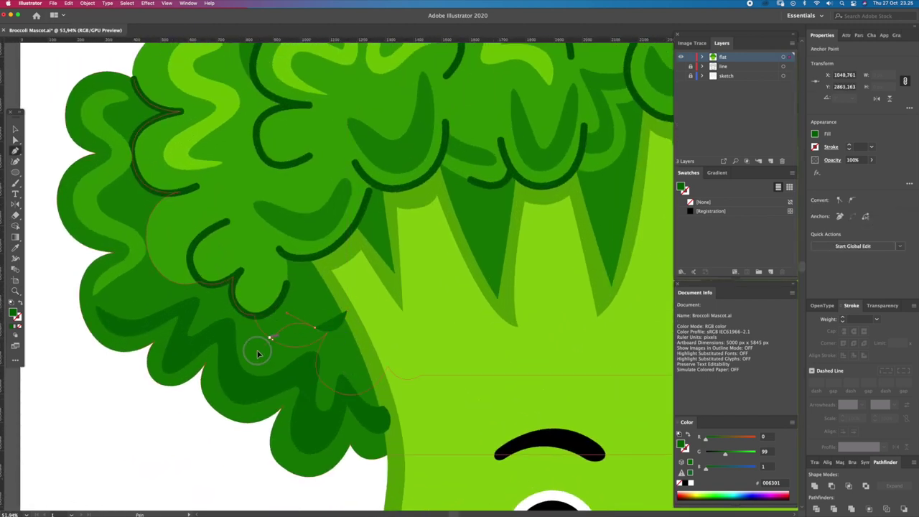
pyautogui.click(251, 318)
pyautogui.click(231, 318)
pyautogui.moveTo(346, 315); pyautogui.dragTo(299, 314)
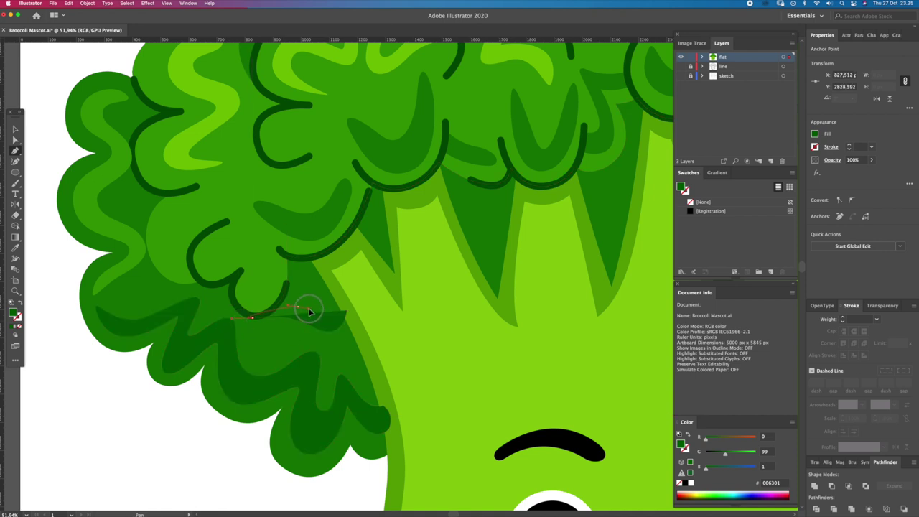
# Draw a second curved shadow shape beside it, reaching the stalk edge.
pyautogui.click(252, 317)
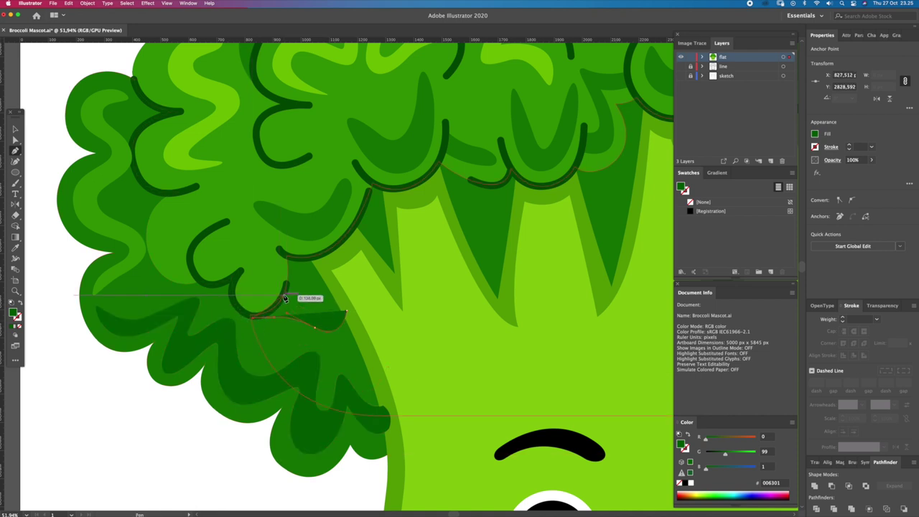
pyautogui.moveTo(336, 294); pyautogui.dragTo(357, 263)
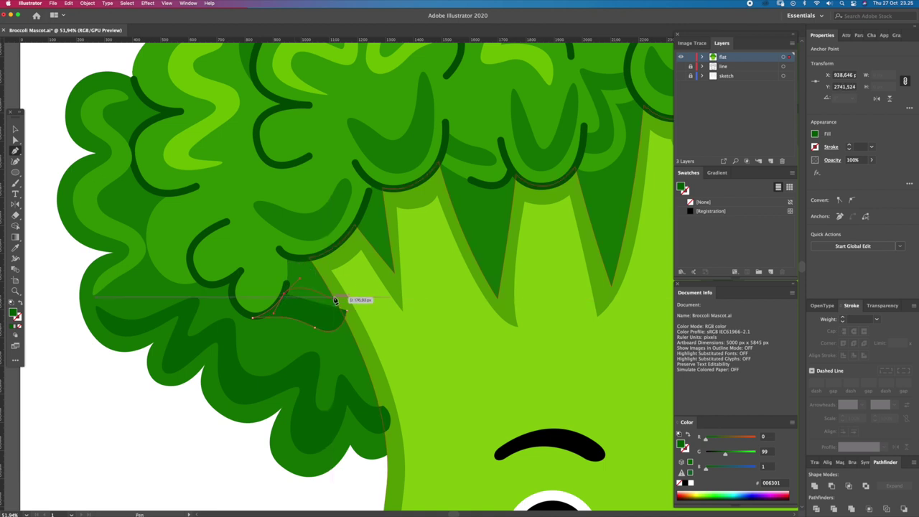
pyautogui.moveTo(347, 308); pyautogui.dragTo(349, 313)
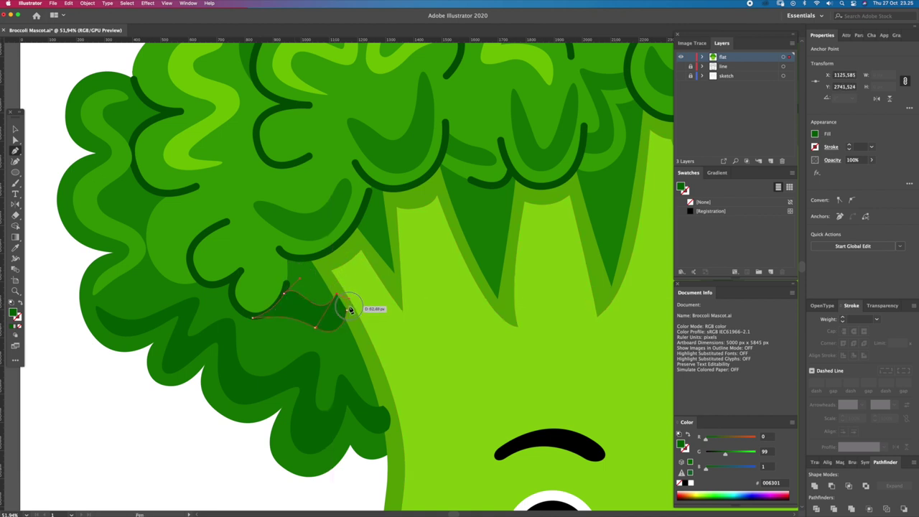
pyautogui.scroll(-3, 312, 297)
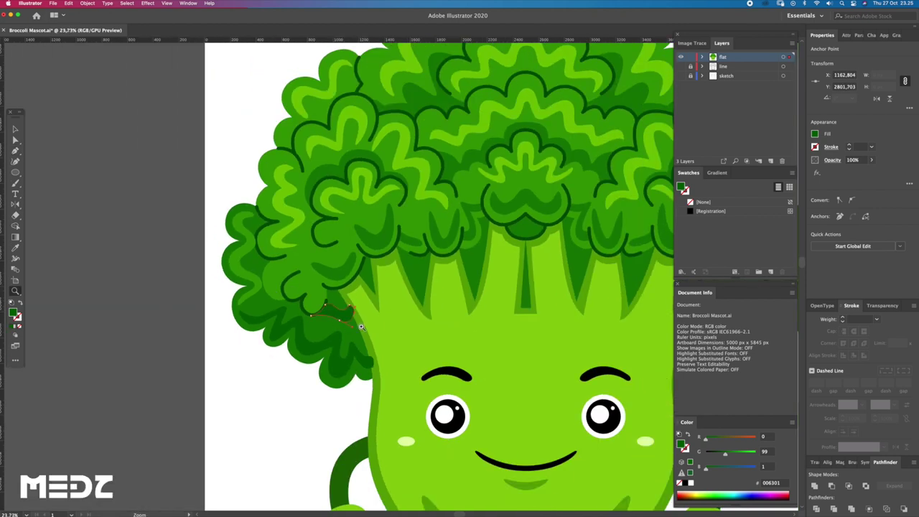
pyautogui.hscroll(2, 394, 316)
pyautogui.scroll(-1, 393, 317)
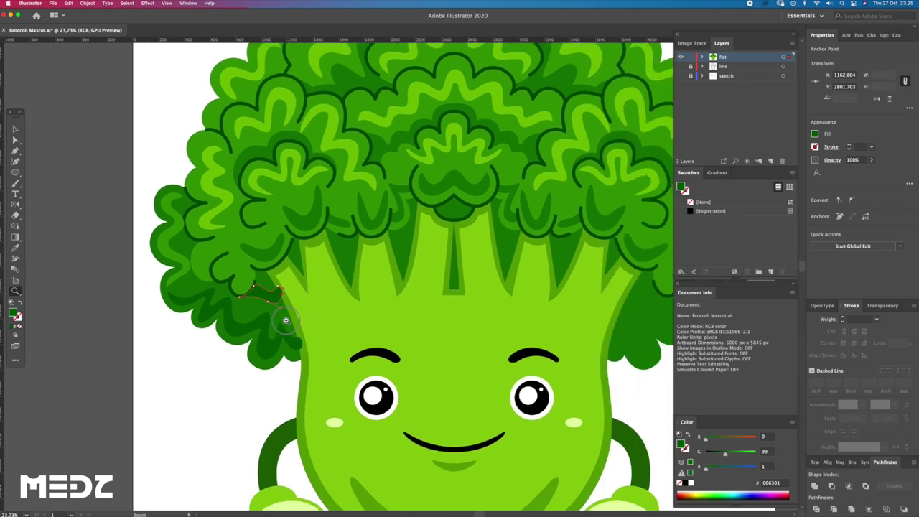
pyautogui.scroll(-1, 285, 320)
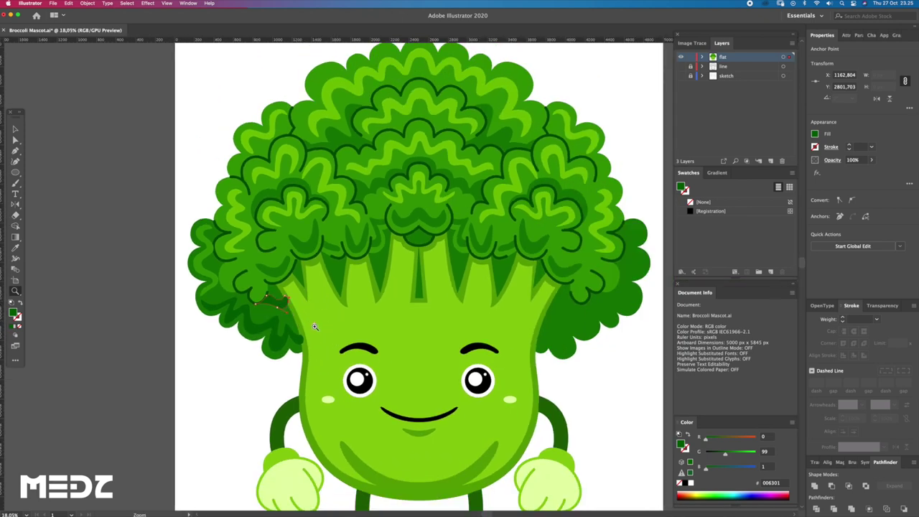
# Copy the left dark-green crown shadow to the right side and flip it horizontally.
pyautogui.click(290, 332)
pyautogui.press('z')
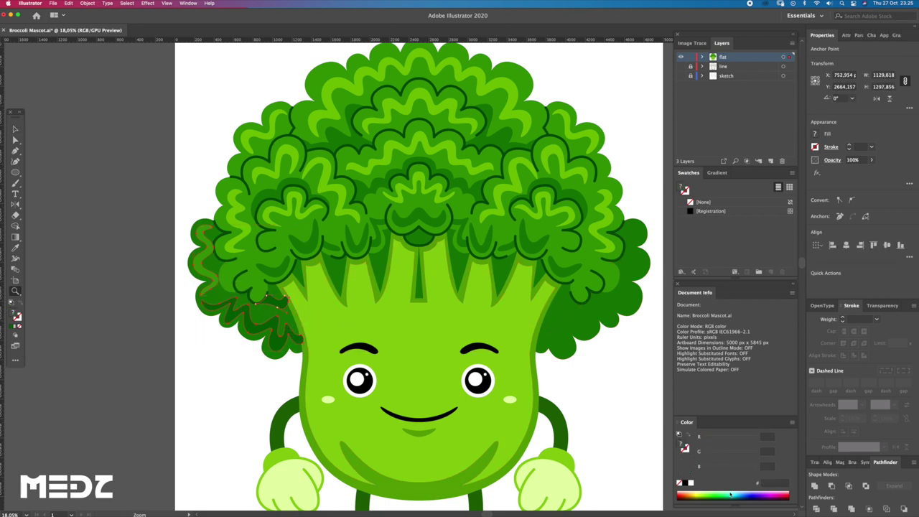
pyautogui.press('v')
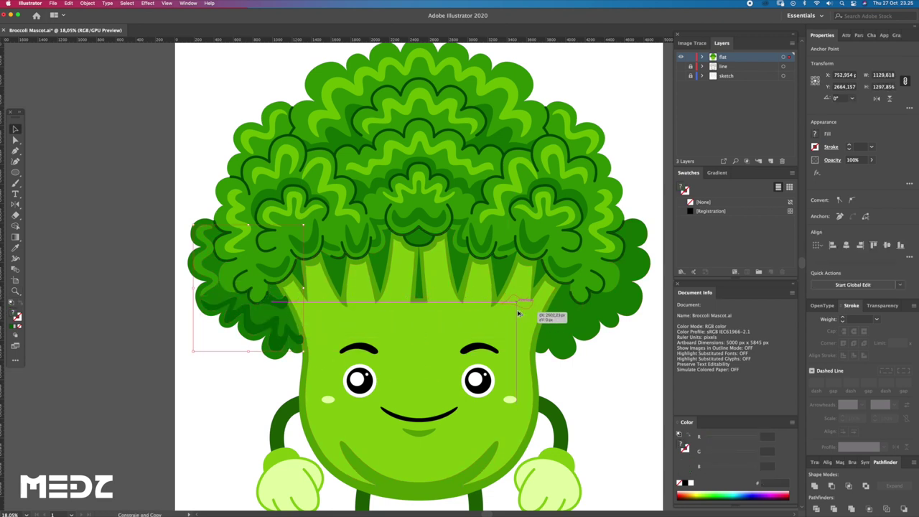
pyautogui.click(524, 305)
pyautogui.click(277, 322)
pyautogui.keyDown('shift'); pyautogui.click(273, 327); pyautogui.keyUp('shift')
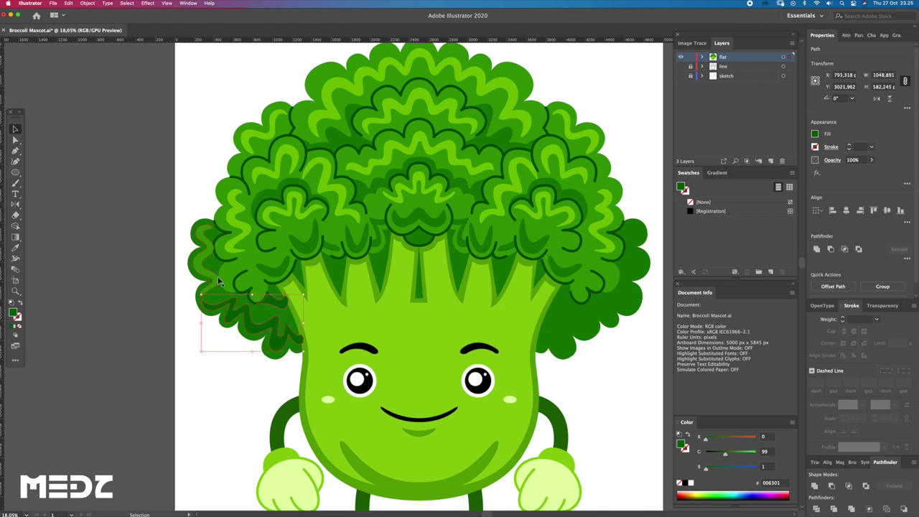
pyautogui.moveTo(216, 280); pyautogui.dragTo(532, 284)
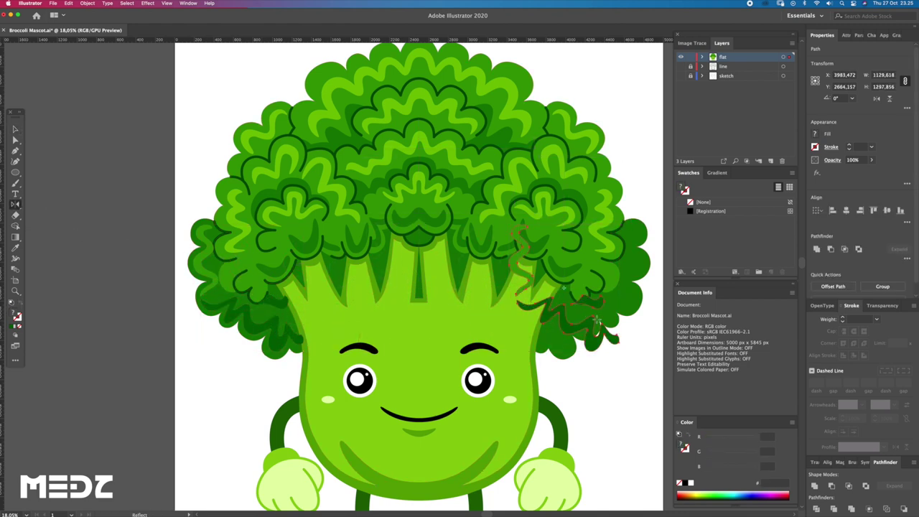
pyautogui.moveTo(596, 322)
pyautogui.mouseDown()
pyautogui.moveTo(549, 374)
pyautogui.moveTo(614, 345)
pyautogui.mouseUp()
pyautogui.press('z')
pyautogui.click(583, 352)
pyautogui.press('v')
# Send the mirrored right shadow and stalk outline backward behind the crown curls.
pyautogui.press('z')
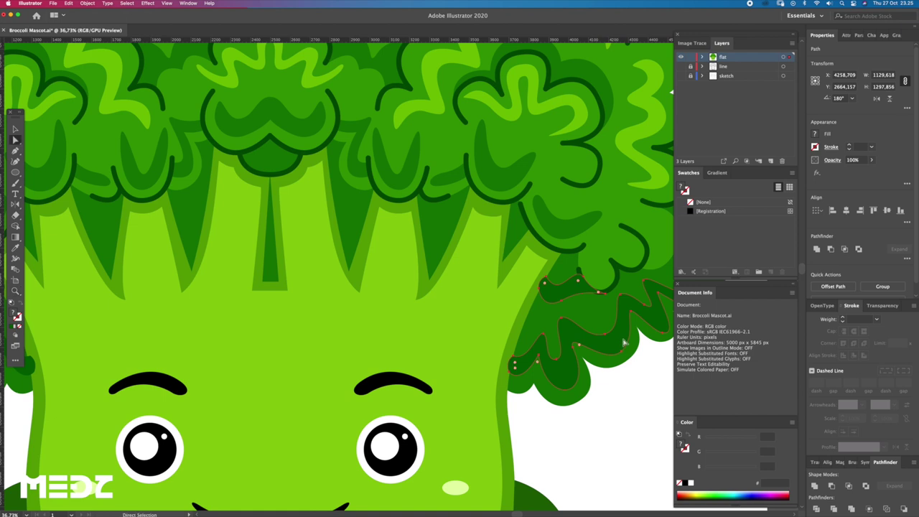
pyautogui.moveTo(609, 311); pyautogui.dragTo(585, 296)
pyautogui.press('v')
pyautogui.press('z')
pyautogui.moveTo(605, 283); pyautogui.dragTo(541, 281)
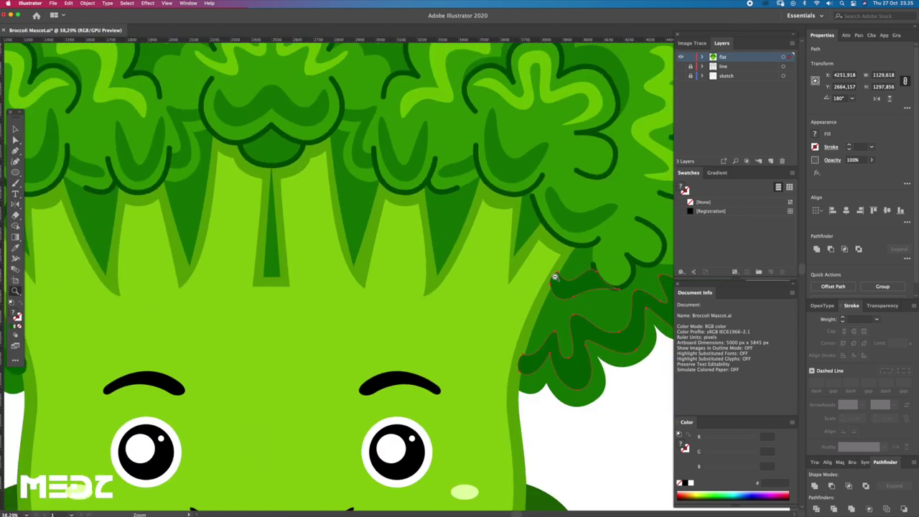
pyautogui.moveTo(619, 273); pyautogui.dragTo(536, 278)
pyautogui.moveTo(600, 248)
pyautogui.mouseDown()
pyautogui.moveTo(546, 249)
pyautogui.moveTo(582, 246)
pyautogui.mouseUp()
pyautogui.press('a')
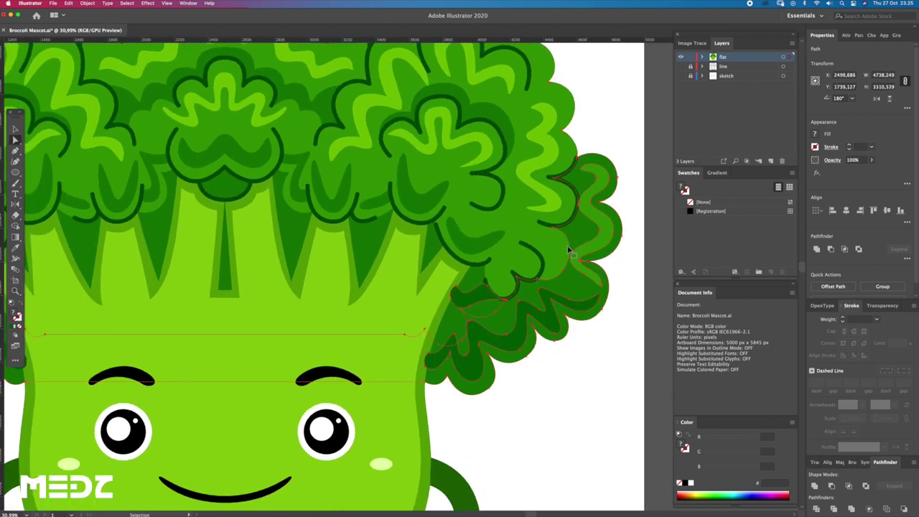
pyautogui.moveTo(569, 251); pyautogui.dragTo(656, 361)
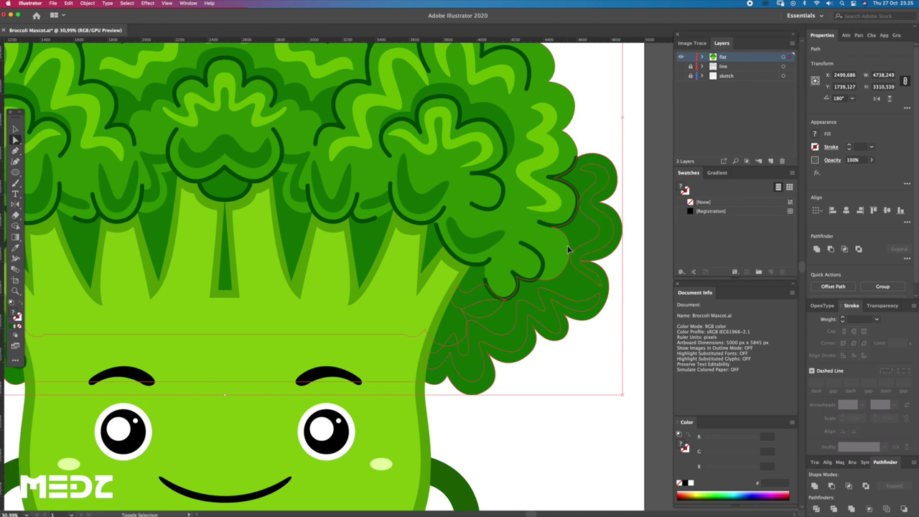
pyautogui.click(581, 284)
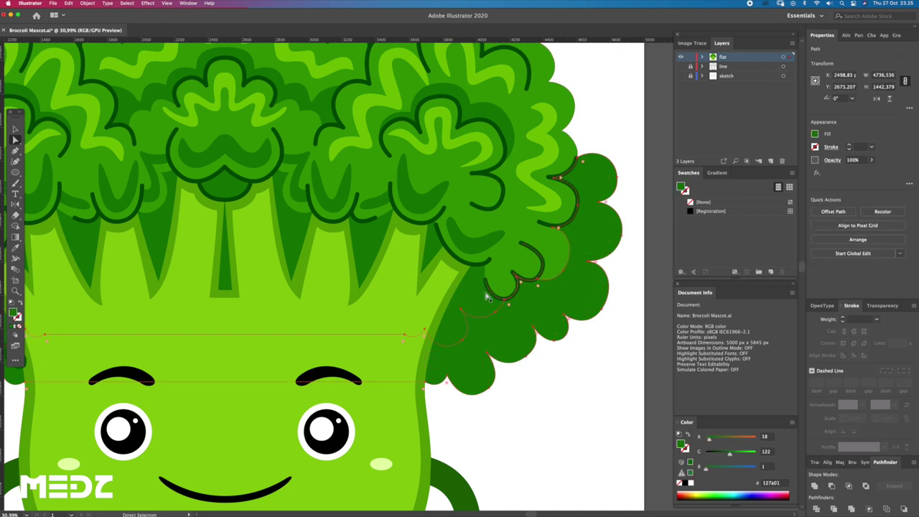
pyautogui.keyDown('shift'); pyautogui.click(531, 248); pyautogui.keyUp('shift')
pyautogui.hotkey('ctrl', '[')
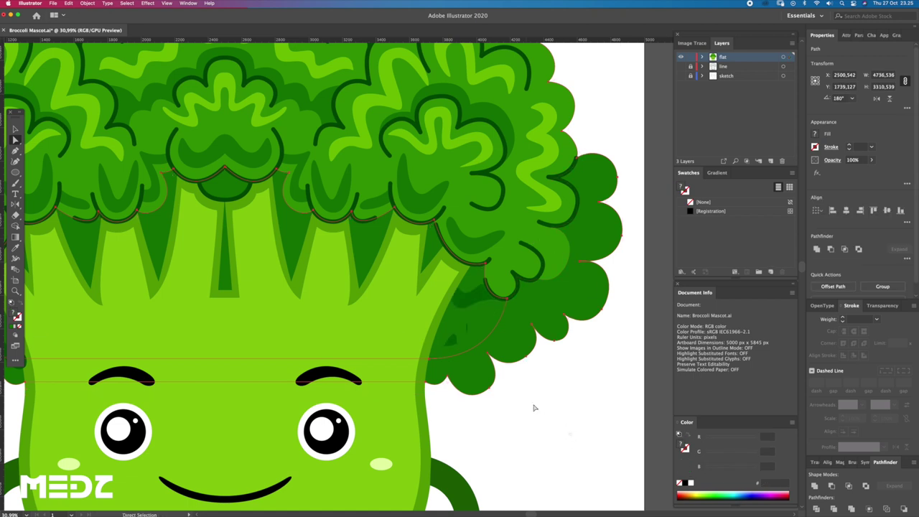
pyautogui.click(533, 408)
# Nudge the right shadow shape into its place on the lower-right crown.
pyautogui.press('z')
pyautogui.click(540, 291)
pyautogui.press('a')
pyautogui.moveTo(486, 139); pyautogui.dragTo(297, 390)
pyautogui.press('v')
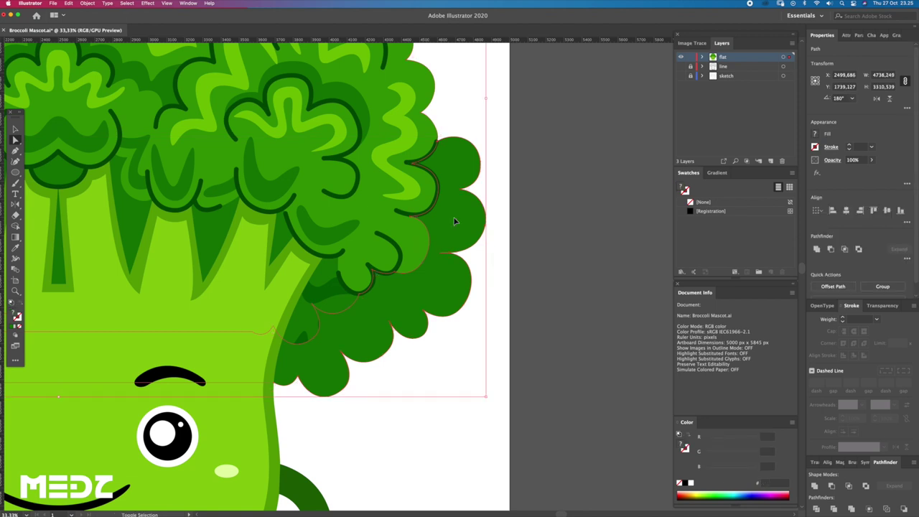
pyautogui.moveTo(450, 293)
pyautogui.mouseDown()
pyautogui.moveTo(476, 299)
pyautogui.moveTo(493, 286)
pyautogui.moveTo(373, 263)
pyautogui.mouseUp()
pyautogui.moveTo(498, 283); pyautogui.dragTo(532, 302)
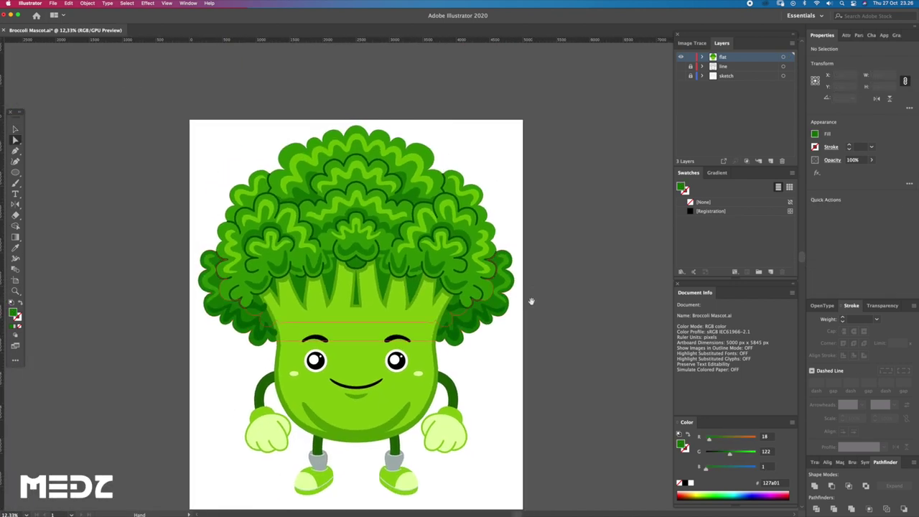
pyautogui.moveTo(295, 286); pyautogui.dragTo(338, 287)
# Select the left and right shadows and group them together.
pyautogui.click(255, 313)
pyautogui.keyDown('shift'); pyautogui.click(529, 324); pyautogui.keyUp('shift')
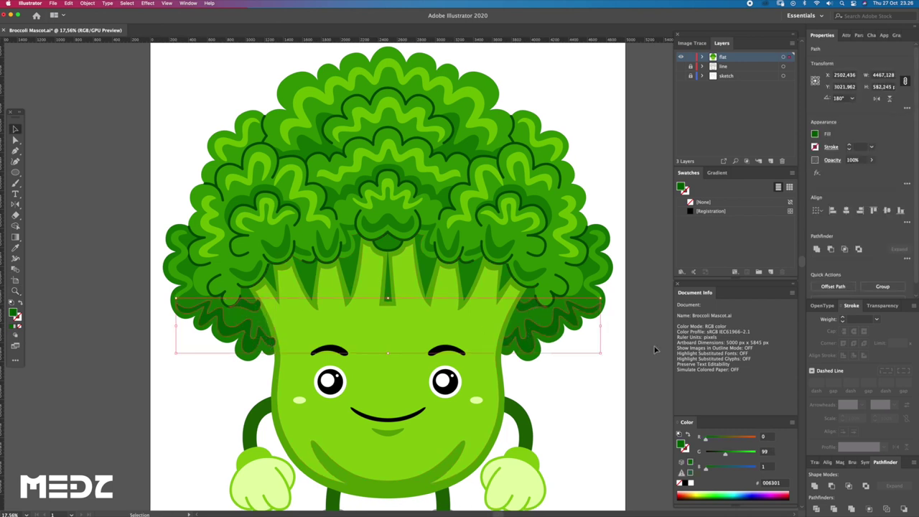
pyautogui.click(816, 487)
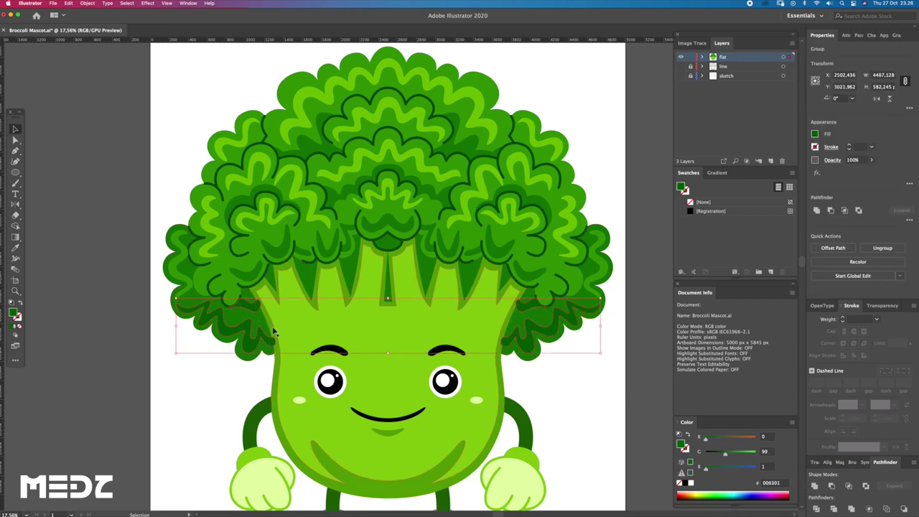
pyautogui.keyDown('shift'); pyautogui.click(201, 286); pyautogui.keyUp('shift')
pyautogui.keyDown('shift'); pyautogui.click(204, 286); pyautogui.keyUp('shift')
pyautogui.press('a')
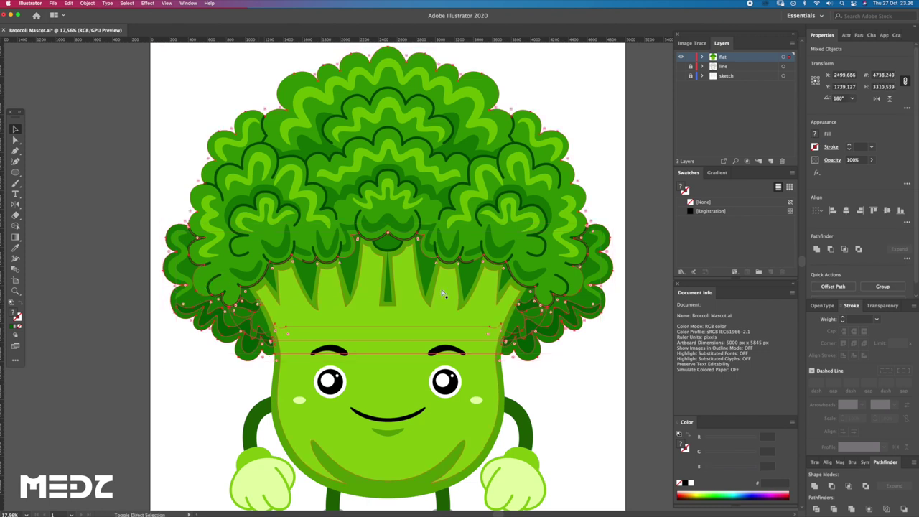
pyautogui.press('v')
pyautogui.click(612, 350)
pyautogui.press('z')
pyautogui.keyDown('alt'); pyautogui.click(596, 322); pyautogui.keyUp('alt')
pyautogui.moveTo(596, 322); pyautogui.dragTo(562, 316)
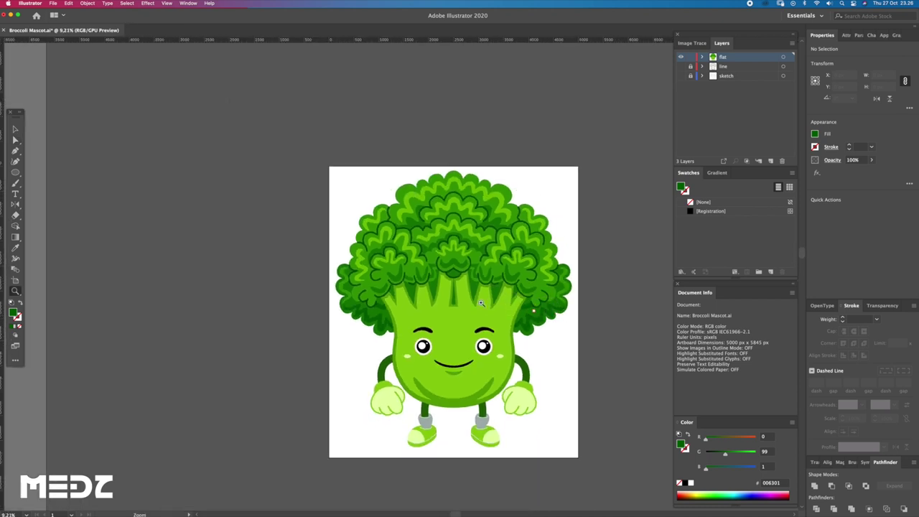
# Draw a thin curved sliver shape along the stalk's left edge with the Pen tool.
pyautogui.moveTo(507, 309); pyautogui.dragTo(495, 316)
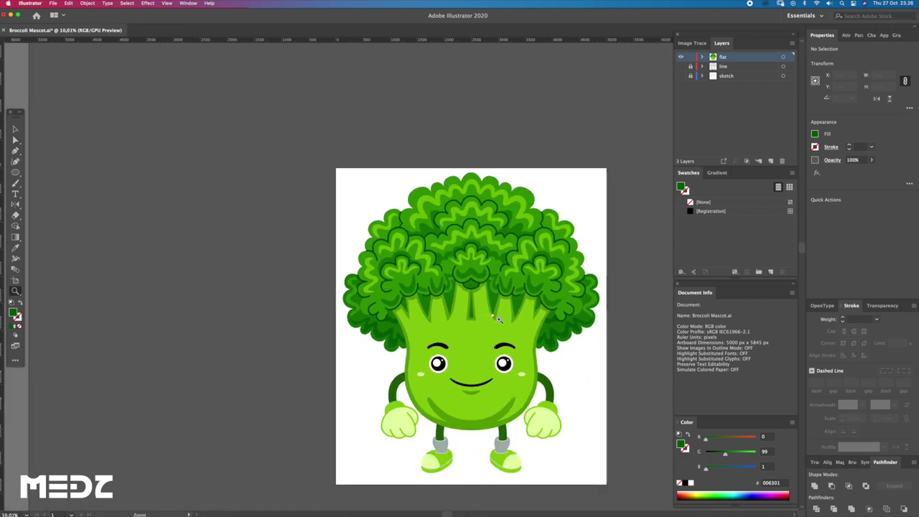
pyautogui.moveTo(495, 316)
pyautogui.mouseDown()
pyautogui.moveTo(360, 323)
pyautogui.moveTo(414, 322)
pyautogui.moveTo(382, 356)
pyautogui.mouseUp()
pyautogui.press('a')
pyautogui.click(388, 350)
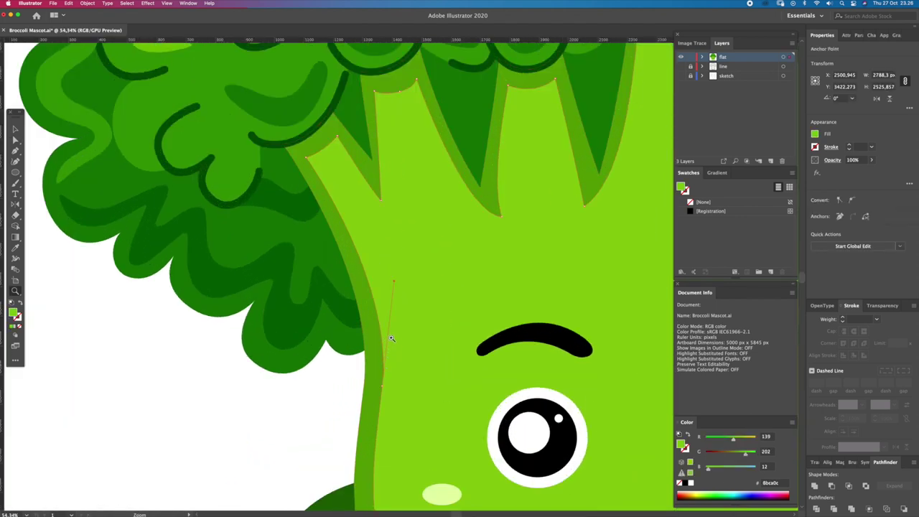
pyautogui.press('p')
pyautogui.click(383, 373)
pyautogui.moveTo(393, 253); pyautogui.dragTo(377, 334)
pyautogui.moveTo(383, 374); pyautogui.dragTo(384, 381)
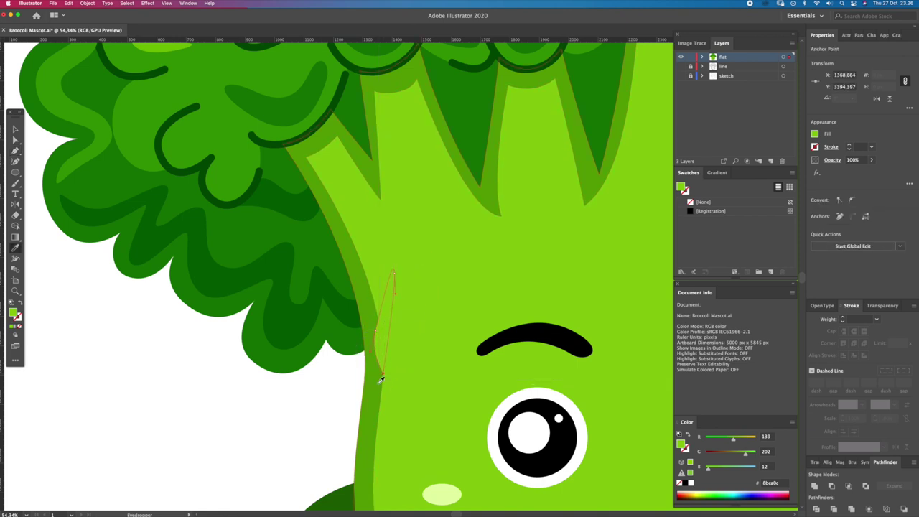
pyautogui.hotkey('ctrl', 'shift', 'a')
# Move the stalk branch-tip anchor upward to sharpen the prong.
pyautogui.hotkey('ctrl', '0')
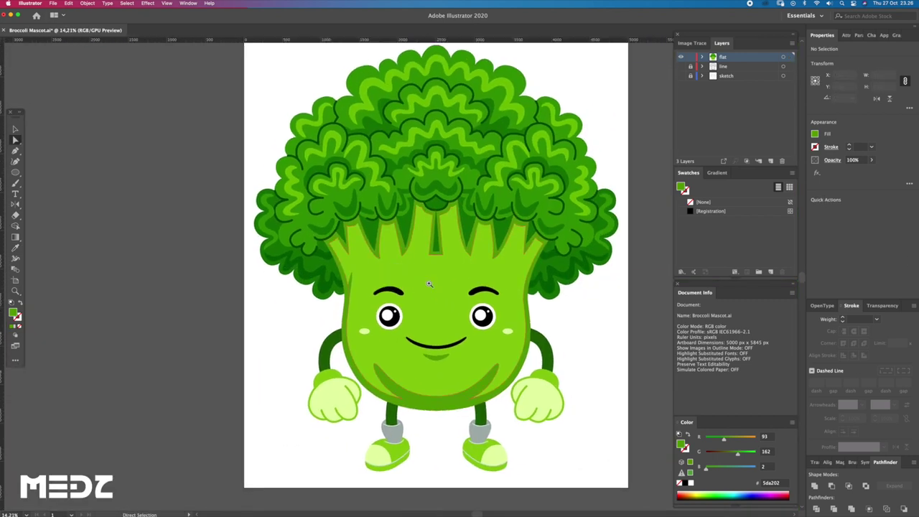
pyautogui.press('z')
pyautogui.click(440, 277)
pyautogui.click(297, 216)
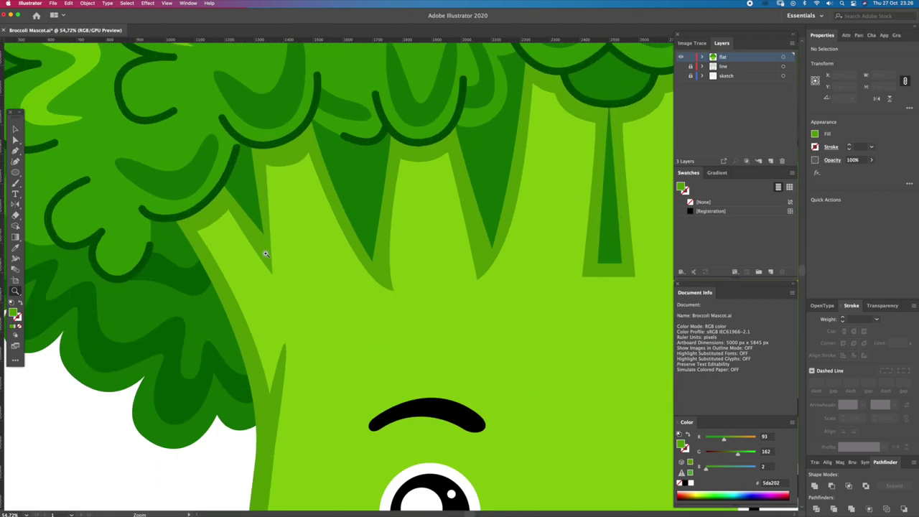
pyautogui.click(277, 284)
pyautogui.press('a')
pyautogui.click(279, 285)
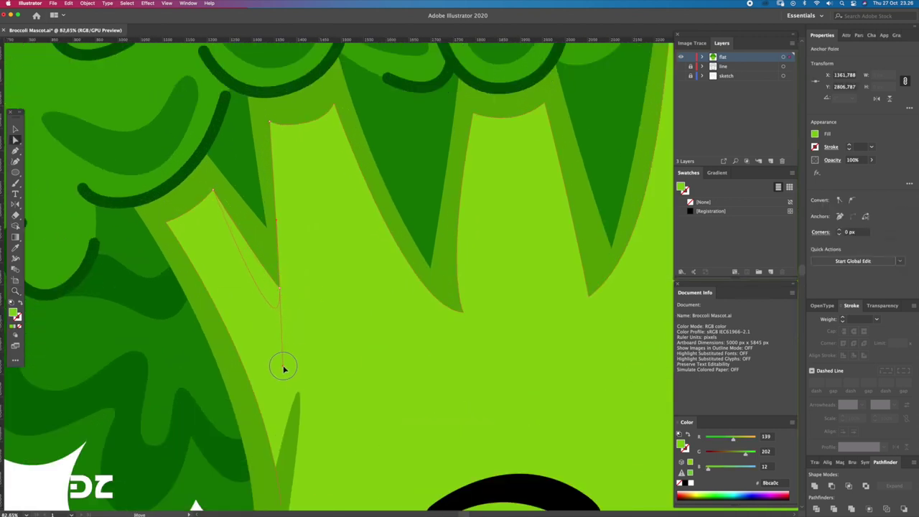
pyautogui.press('z')
pyautogui.click(275, 278)
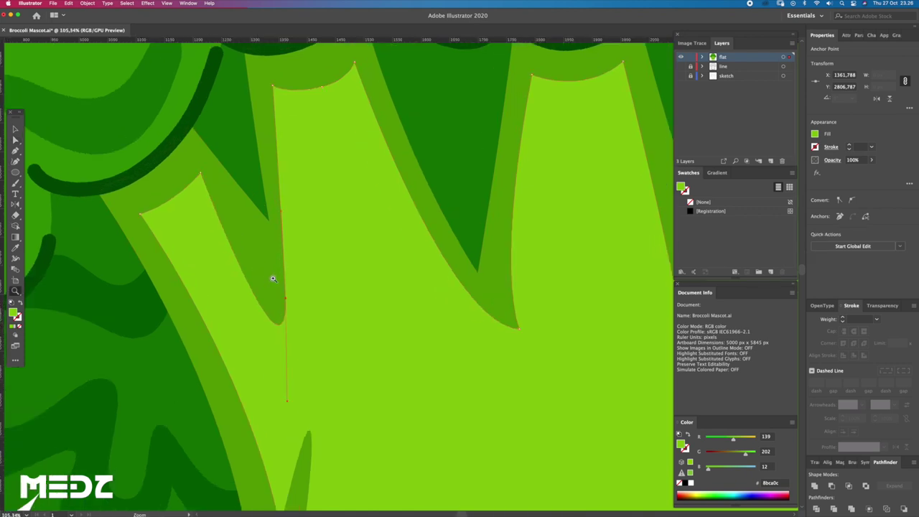
pyautogui.press('a')
pyautogui.moveTo(256, 301)
pyautogui.mouseDown()
pyautogui.moveTo(263, 240)
pyautogui.moveTo(280, 298)
pyautogui.mouseUp()
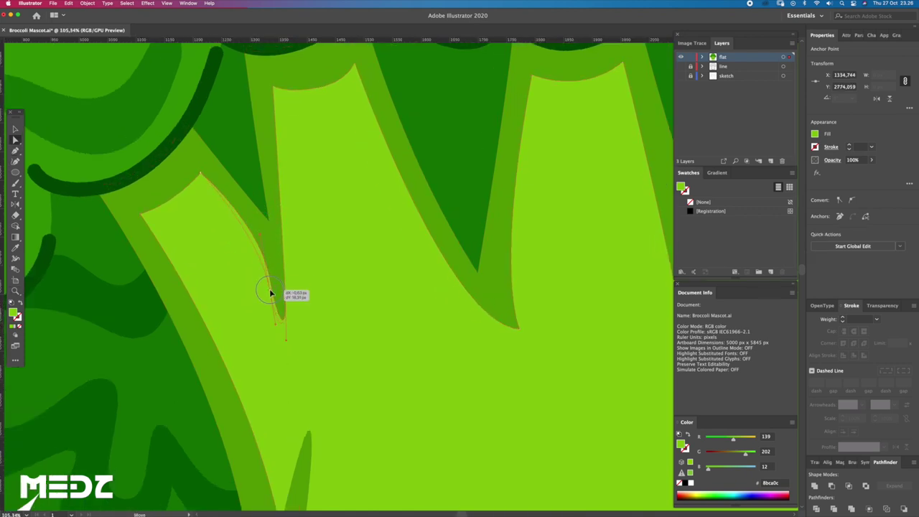
# Extend the central groove tip further down the stalk and reshape its left edge.
pyautogui.press('z')
pyautogui.keyDown('alt'); pyautogui.click(325, 285); pyautogui.keyUp('alt')
pyautogui.click(462, 360)
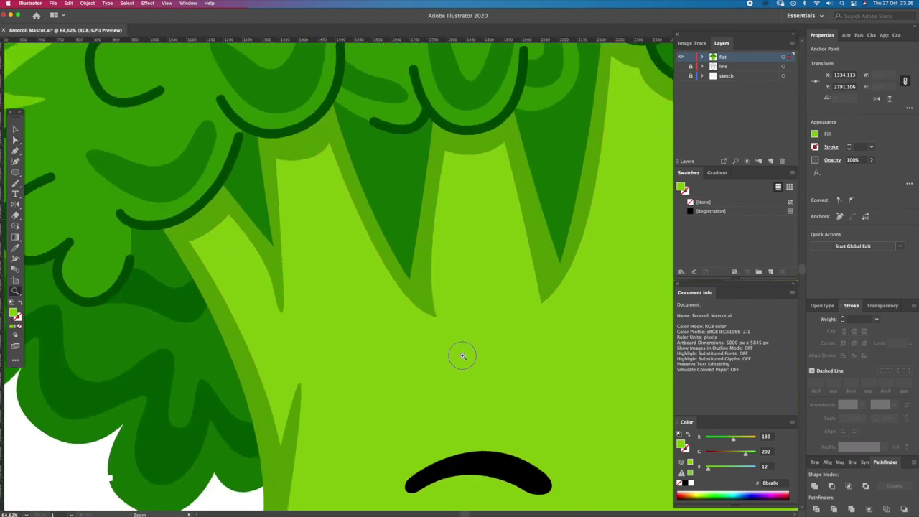
pyautogui.press('a')
pyautogui.moveTo(443, 303); pyautogui.dragTo(418, 341)
pyautogui.press('z')
pyautogui.click(414, 395)
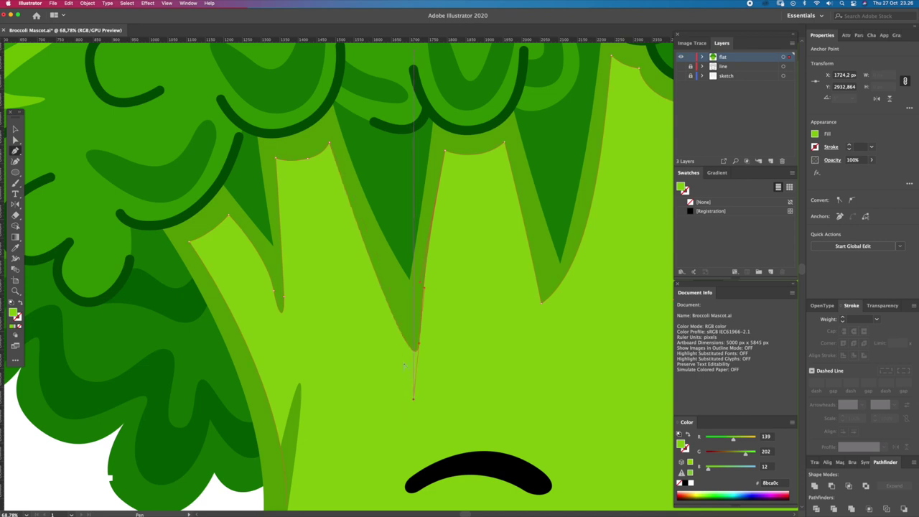
pyautogui.press('a')
pyautogui.click(381, 262)
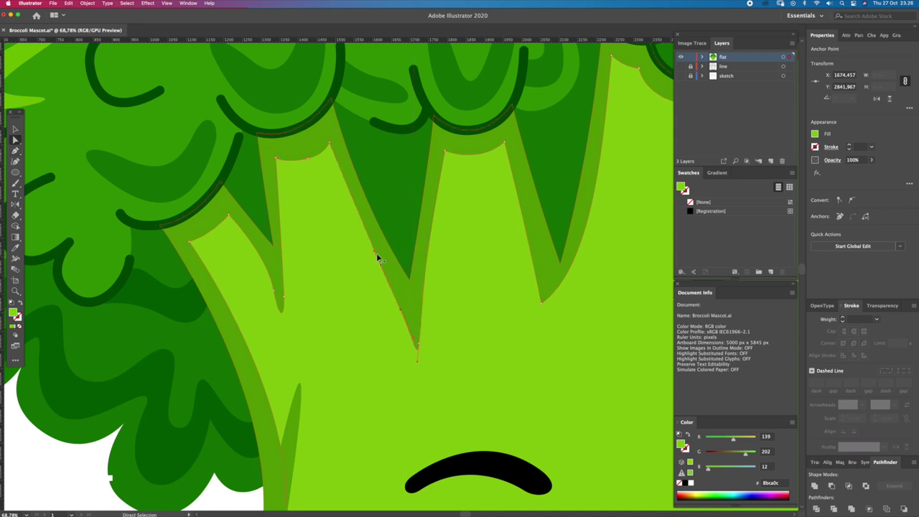
pyautogui.moveTo(376, 251); pyautogui.dragTo(395, 289)
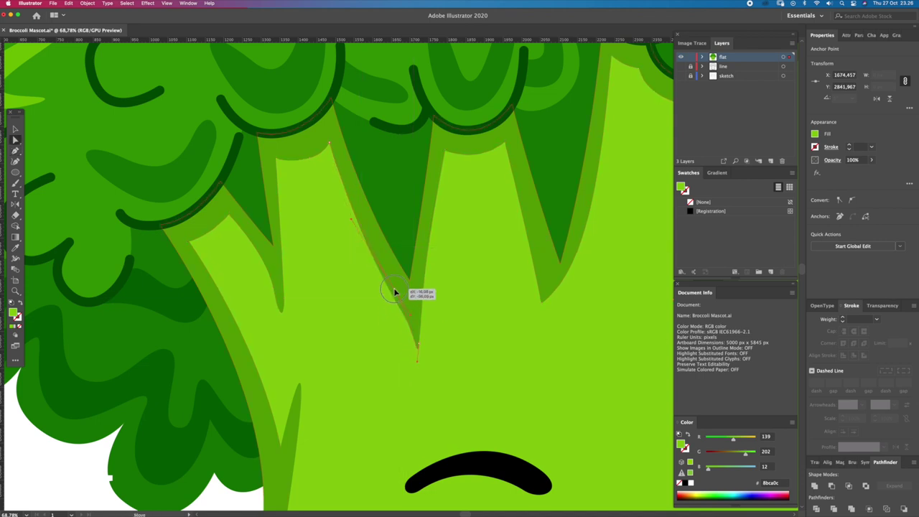
pyautogui.press('z')
pyautogui.moveTo(412, 314); pyautogui.dragTo(439, 342)
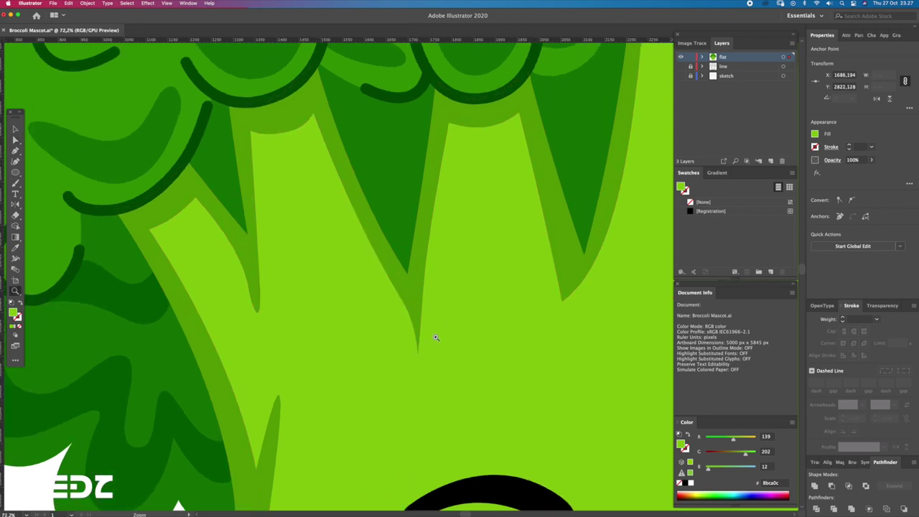
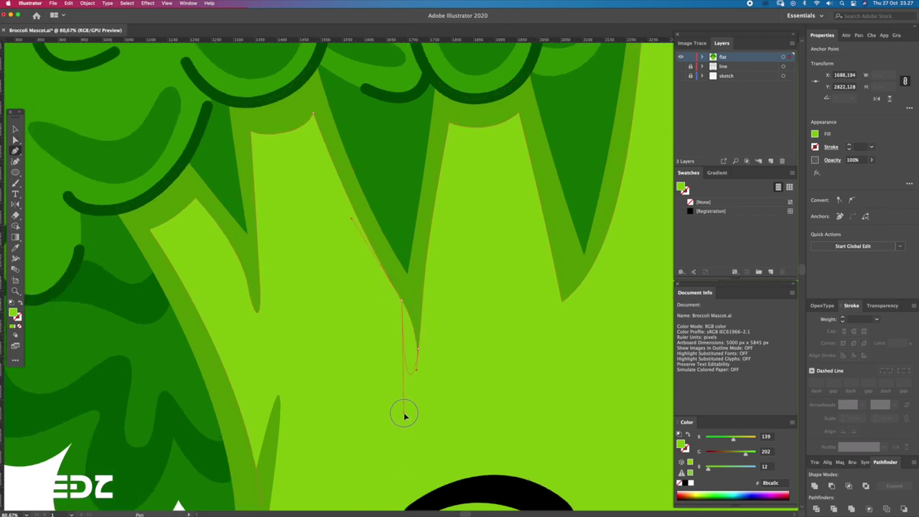
# Add and nudge points on the light-green stalk outline to form a new spike.
pyautogui.click(406, 414)
pyautogui.moveTo(404, 306); pyautogui.dragTo(401, 301)
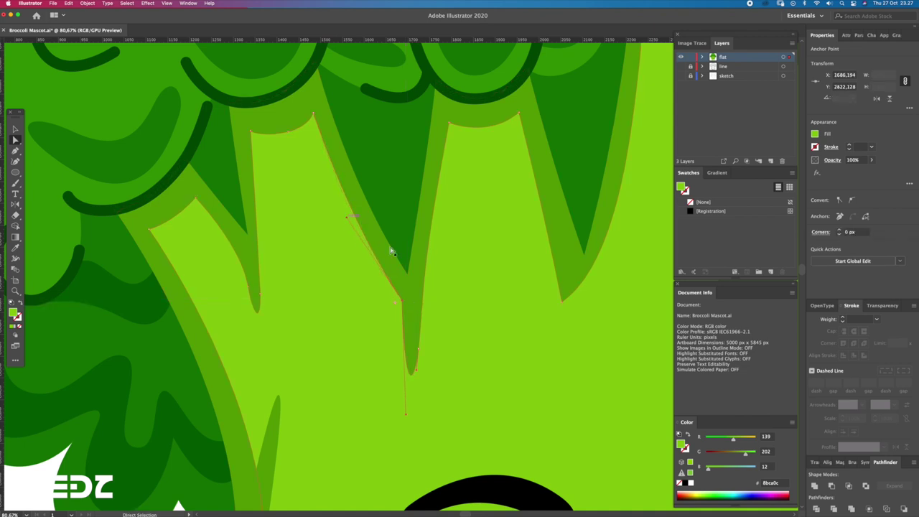
pyautogui.press('z')
pyautogui.moveTo(390, 247); pyautogui.dragTo(345, 260)
pyautogui.scroll(5, 341, 288)
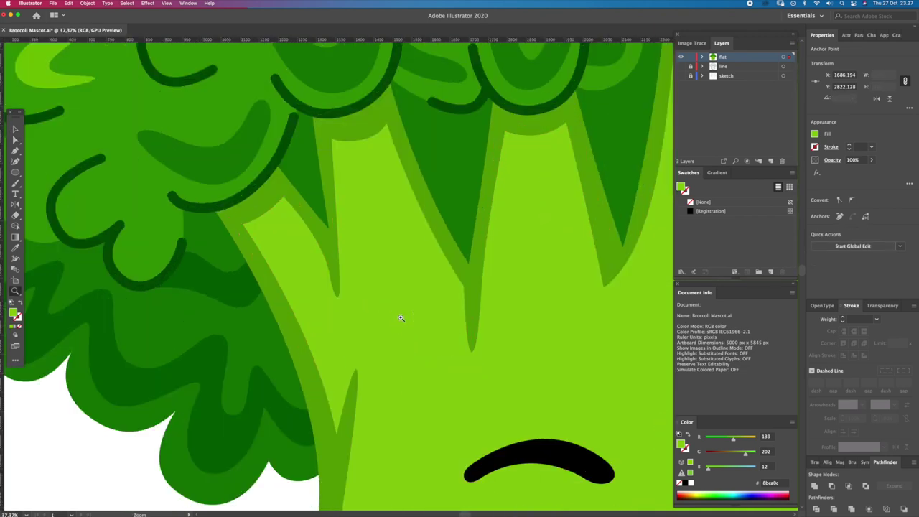
pyautogui.click(322, 224)
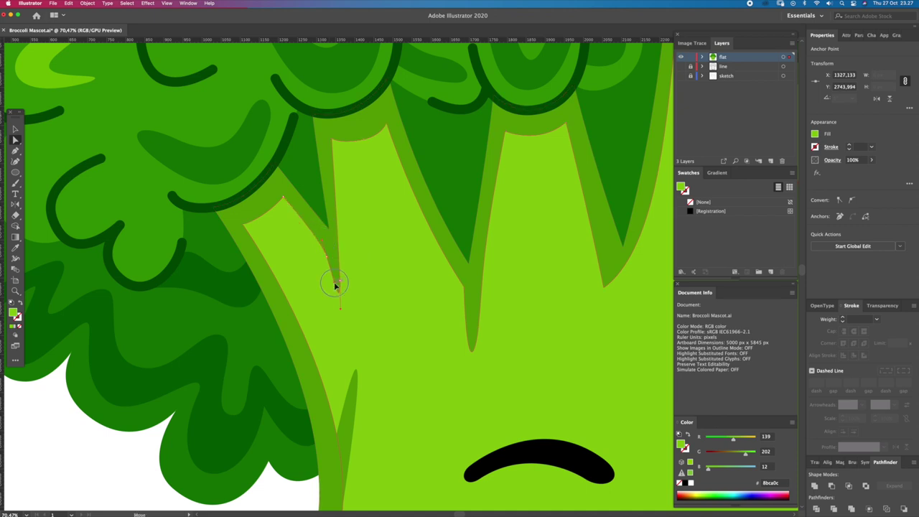
pyautogui.scroll(-10, 367, 354)
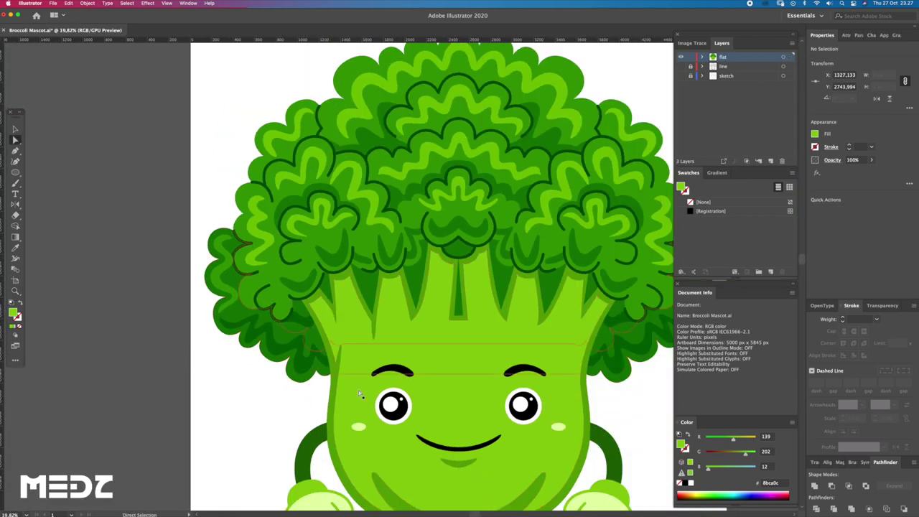
pyautogui.moveTo(410, 336)
pyautogui.mouseDown()
pyautogui.moveTo(400, 274)
pyautogui.moveTo(390, 311)
pyautogui.mouseUp()
pyautogui.scroll(5, 462, 312)
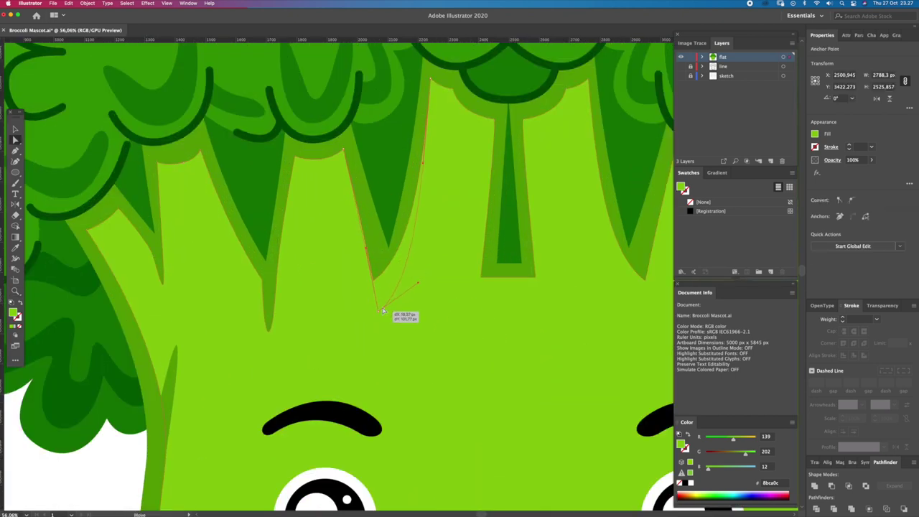
pyautogui.press('z')
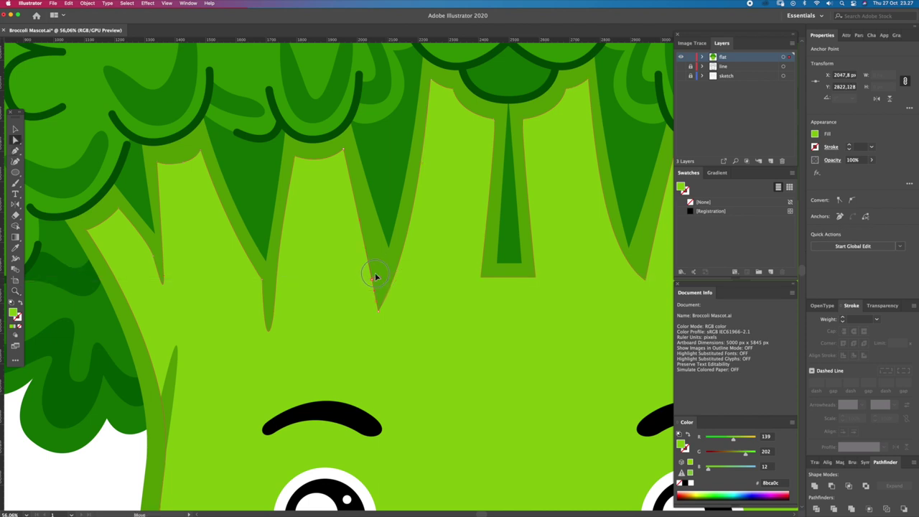
pyautogui.click(379, 270)
# Lower the light-green spike's tip anchor to lengthen it, then review the reshaped stalk.
pyautogui.press('a')
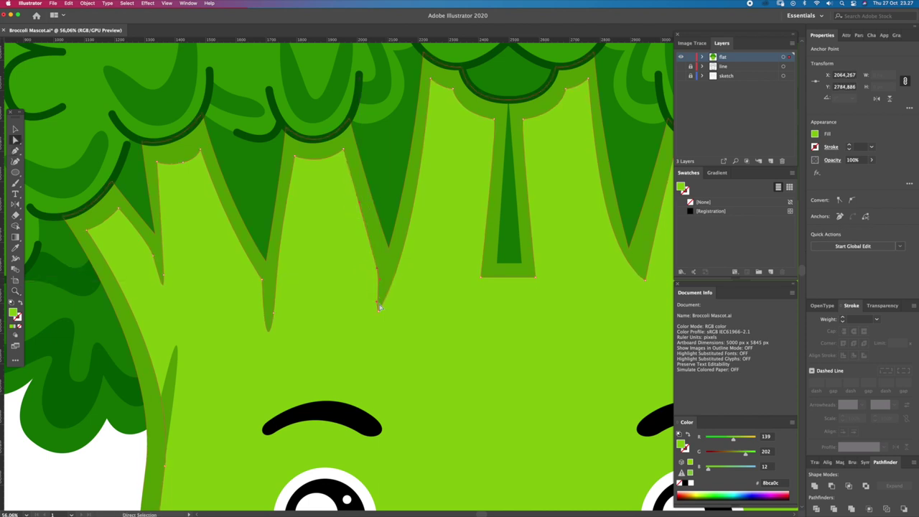
pyautogui.moveTo(378, 311); pyautogui.dragTo(380, 329)
pyautogui.click(379, 273)
pyautogui.press('p')
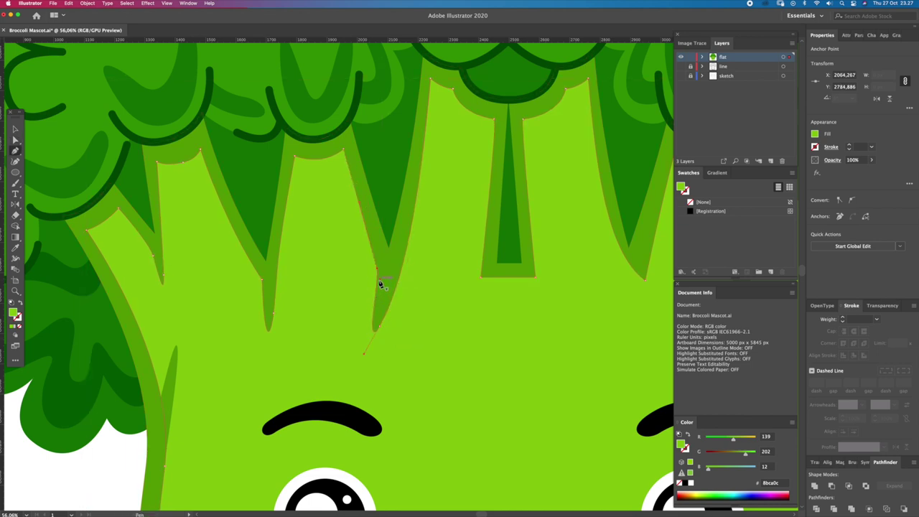
pyautogui.press('a')
pyautogui.click(379, 271)
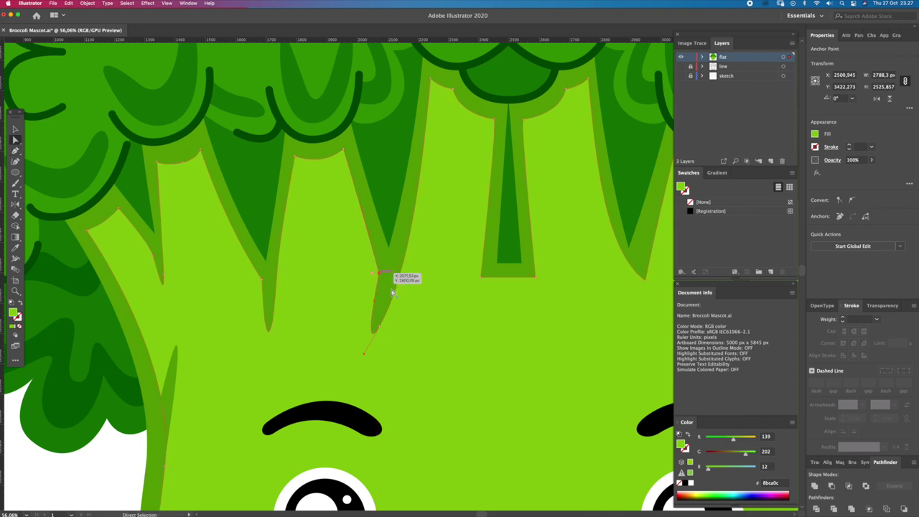
pyautogui.press('z')
pyautogui.keyDown('alt'); pyautogui.click(415, 250); pyautogui.keyUp('alt')
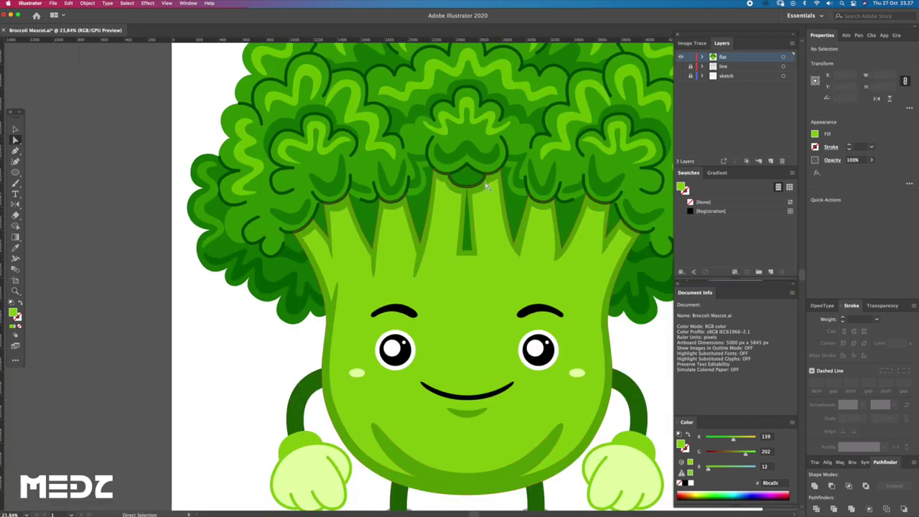
# Pull a stalk anchor down into a tip near the central strand and curve its edge.
pyautogui.moveTo(440, 263); pyautogui.dragTo(503, 289)
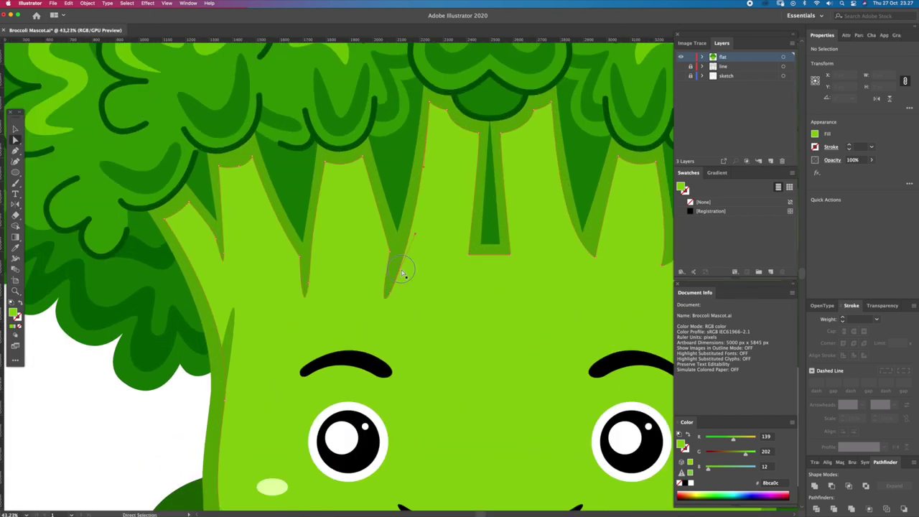
pyautogui.click(404, 273)
pyautogui.moveTo(455, 278)
pyautogui.mouseDown()
pyautogui.moveTo(430, 288)
pyautogui.moveTo(463, 287)
pyautogui.mouseUp()
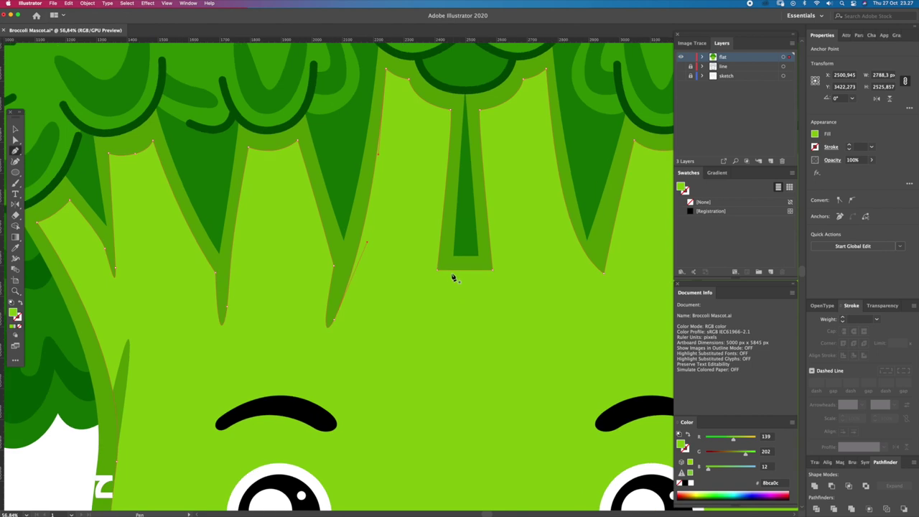
pyautogui.press('a')
pyautogui.moveTo(440, 271); pyautogui.dragTo(431, 314)
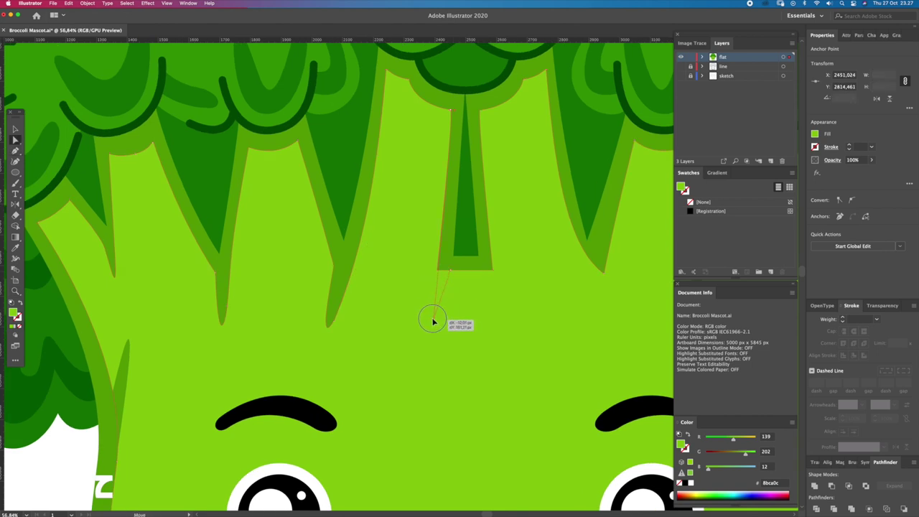
pyautogui.click(440, 302)
pyautogui.press('p')
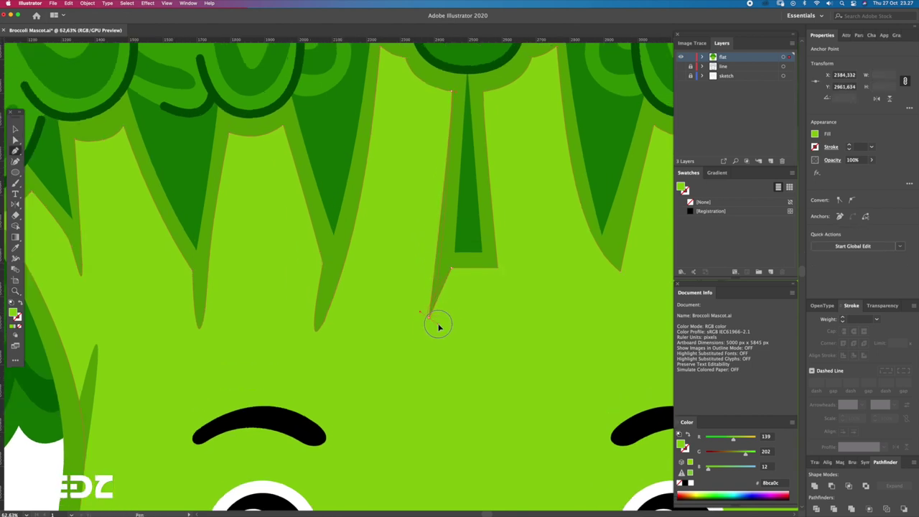
pyautogui.moveTo(426, 298); pyautogui.dragTo(433, 281)
pyautogui.press('z')
pyautogui.click(473, 303)
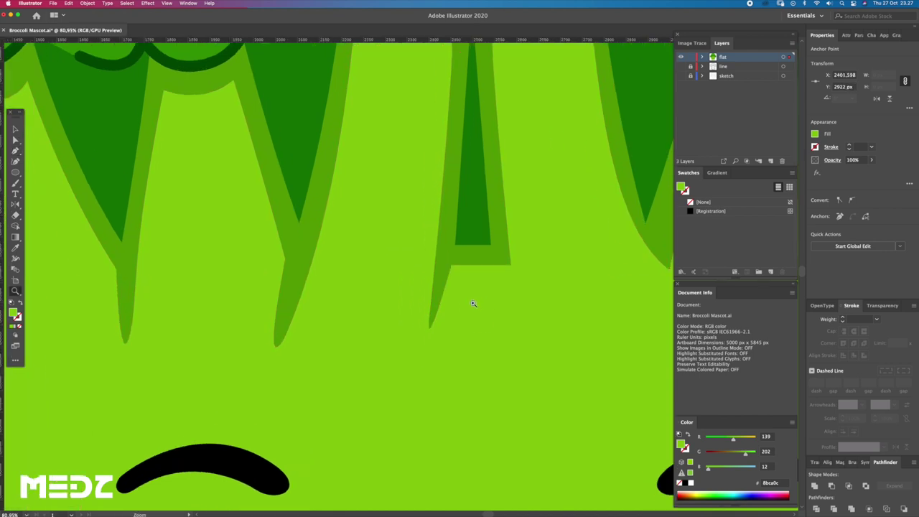
pyautogui.moveTo(444, 268); pyautogui.dragTo(445, 308)
pyautogui.press('a')
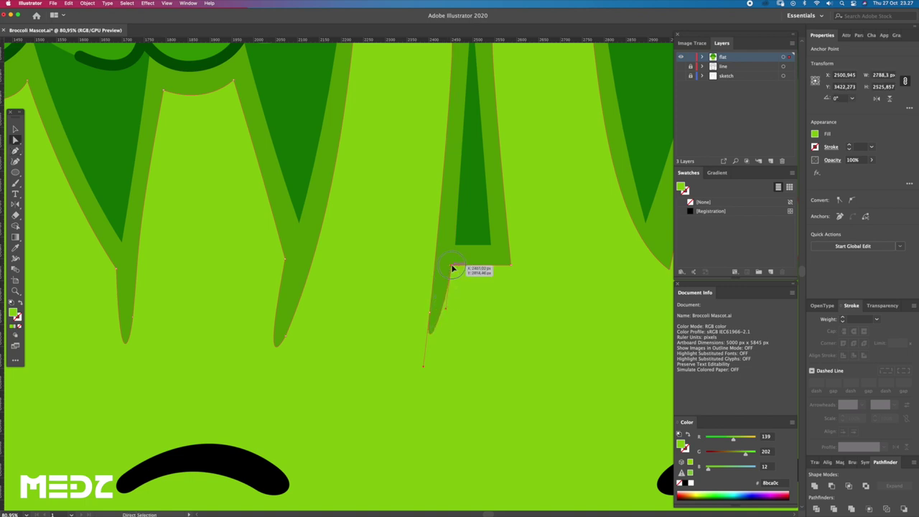
pyautogui.hotkey('ctrl', '0')
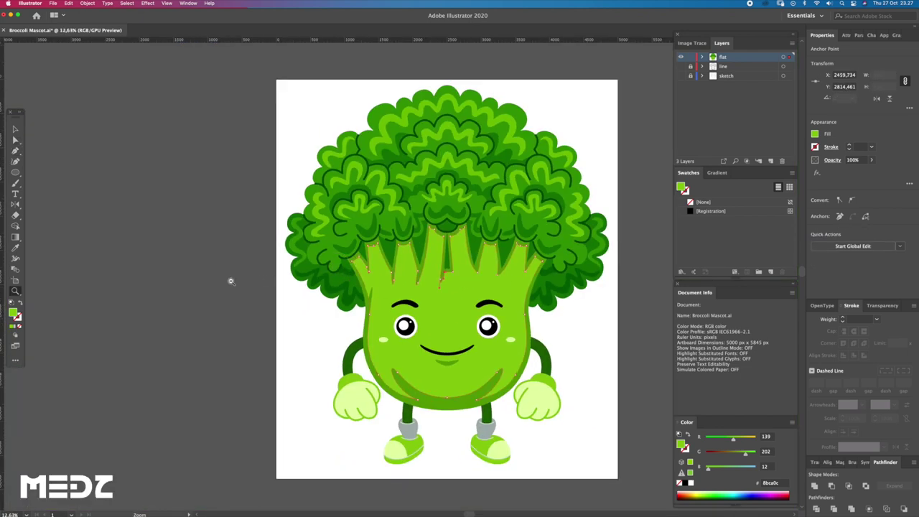
# Add points from the stalk's corner anchor to extend the outline into a new downward tip.
pyautogui.moveTo(467, 225); pyautogui.dragTo(547, 305)
pyautogui.click(615, 334)
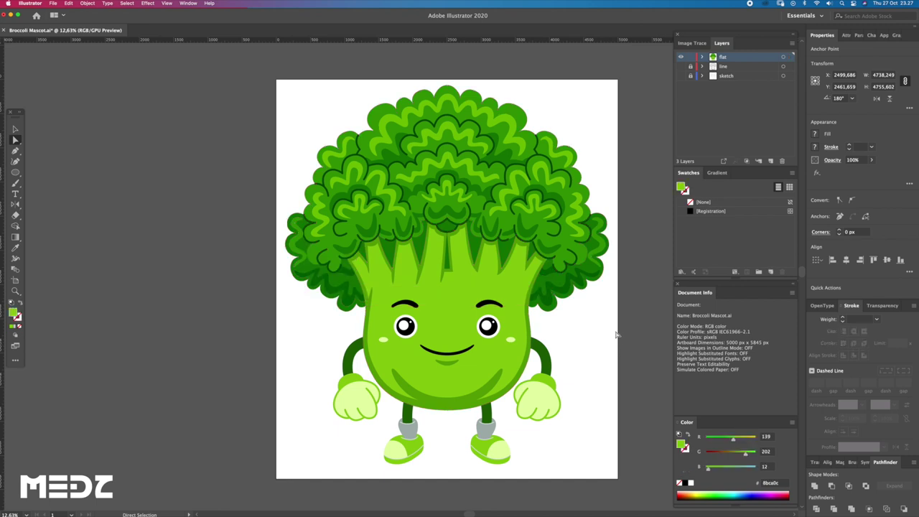
pyautogui.press('z')
pyautogui.click(591, 350)
pyautogui.click(417, 280)
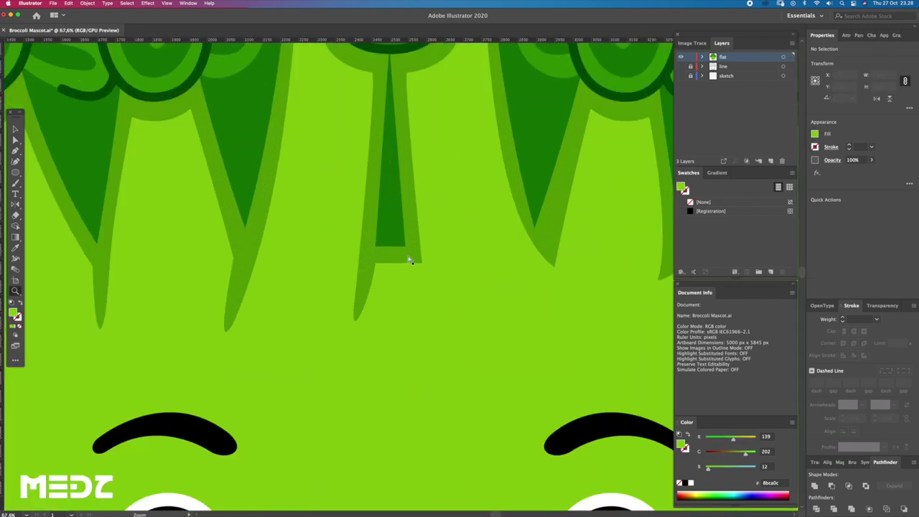
pyautogui.keyDown('ctrl'); pyautogui.click(411, 264); pyautogui.keyUp('ctrl')
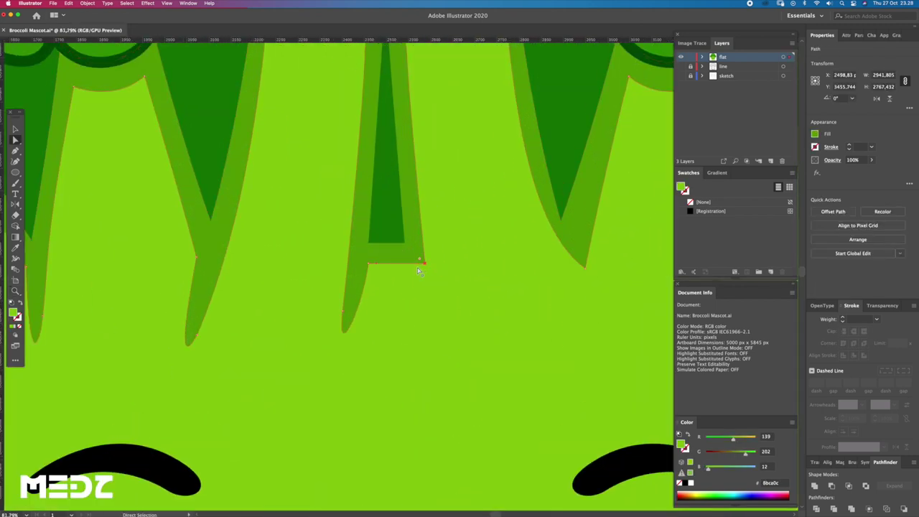
pyautogui.keyDown('ctrl'); pyautogui.click(407, 265); pyautogui.keyUp('ctrl')
pyautogui.press('p')
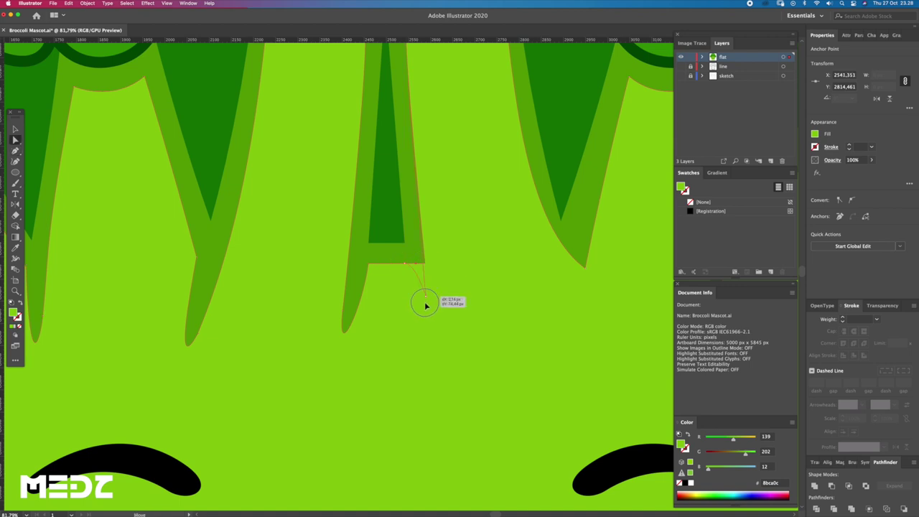
pyautogui.click(426, 309)
pyautogui.press('p')
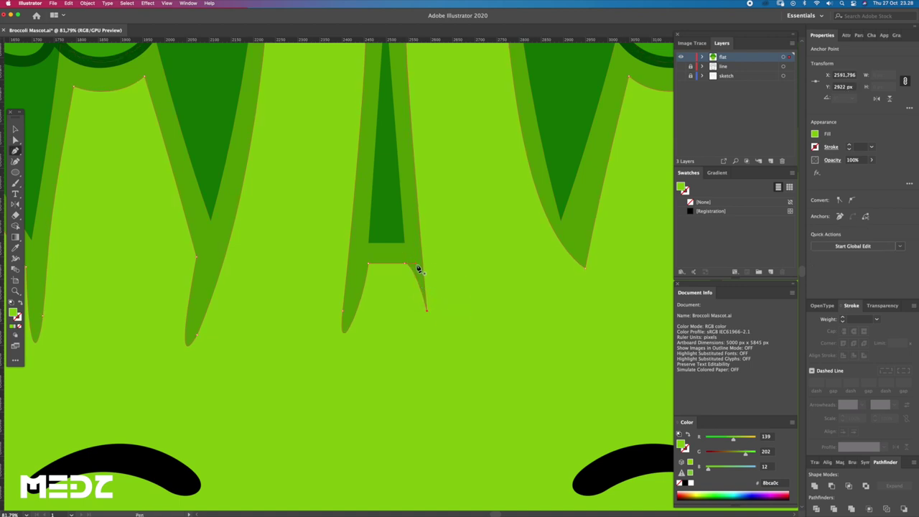
pyautogui.click(427, 374)
# Reshape the curved segment leaving the corner anchor and inspect the new pointed tip.
pyautogui.moveTo(402, 261); pyautogui.dragTo(417, 272)
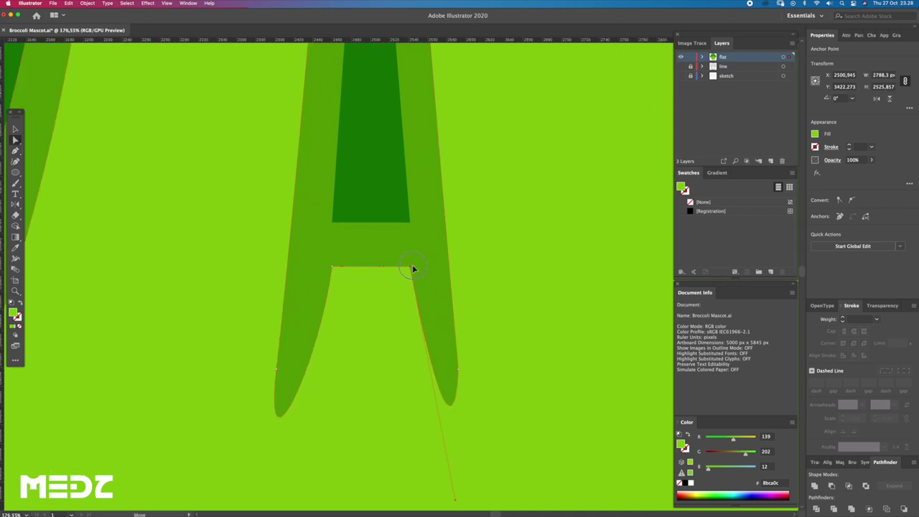
pyautogui.scroll(-3, 427, 293)
pyautogui.scroll(-3, 421, 287)
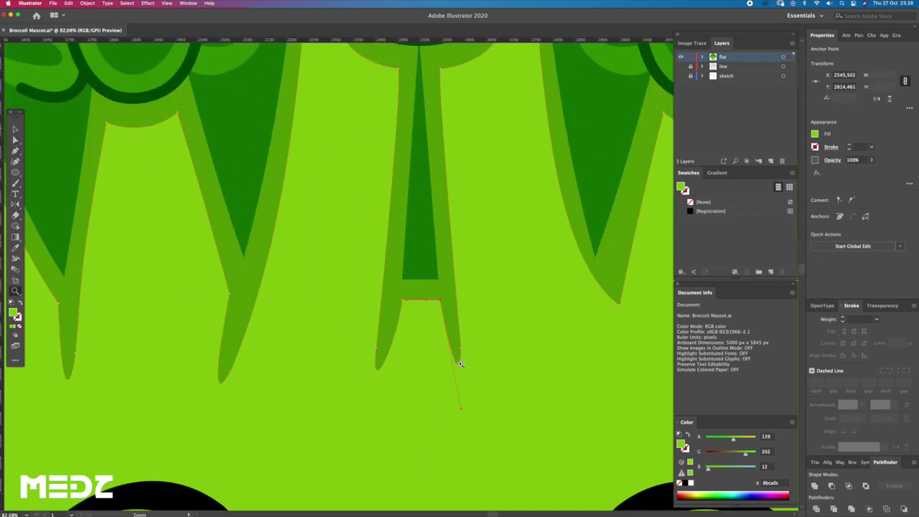
pyautogui.moveTo(460, 410); pyautogui.dragTo(455, 405)
pyautogui.press('z')
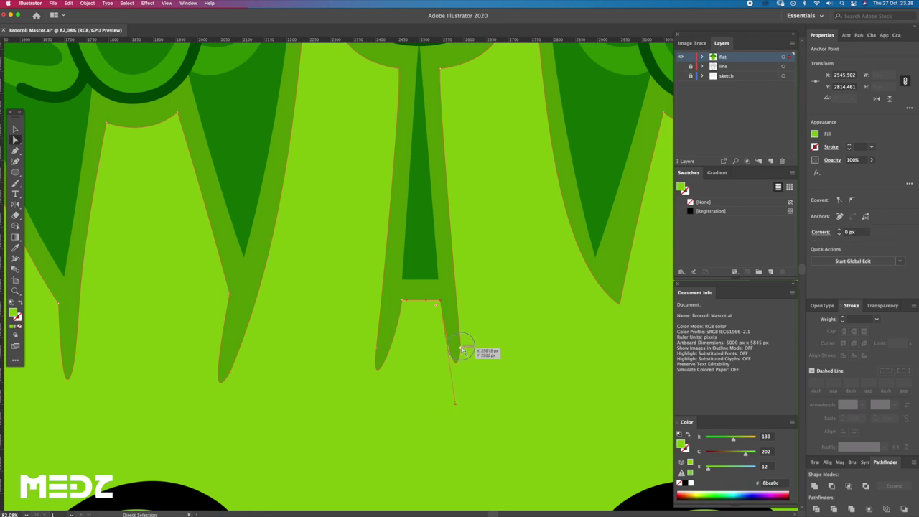
pyautogui.click(473, 359)
pyautogui.click(474, 359)
pyautogui.press('p')
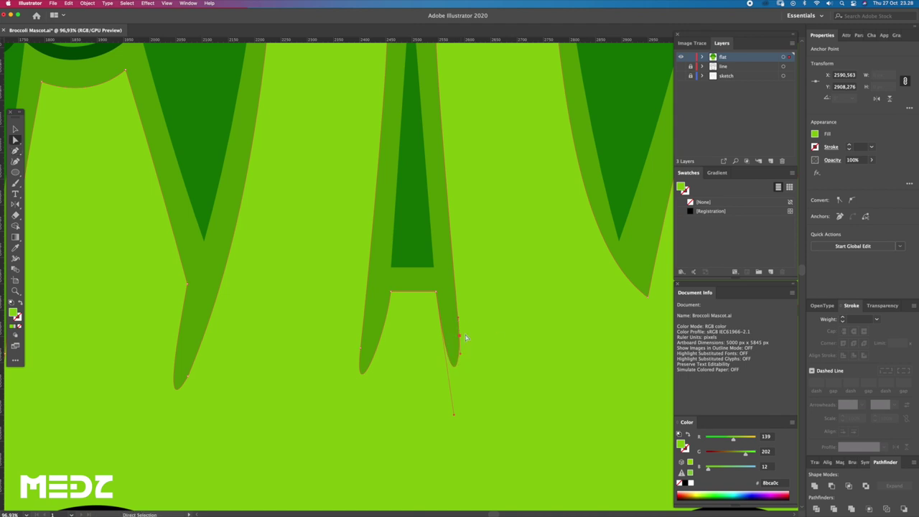
pyautogui.press('z')
pyautogui.scroll(-3, 467, 323)
pyautogui.scroll(-2, 441, 282)
pyautogui.scroll(3, 541, 308)
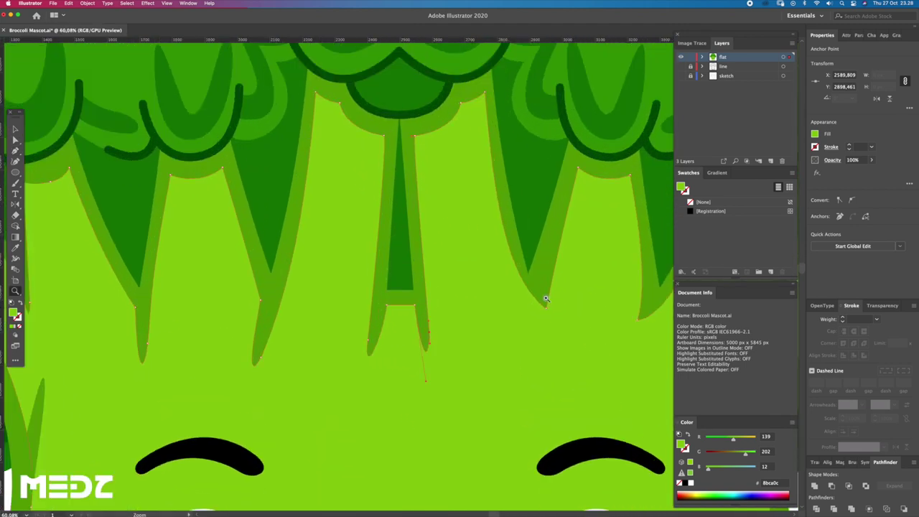
# Drag a stem-tip anchor further down and reshape the curve beside it.
pyautogui.press('a')
pyautogui.click(537, 302)
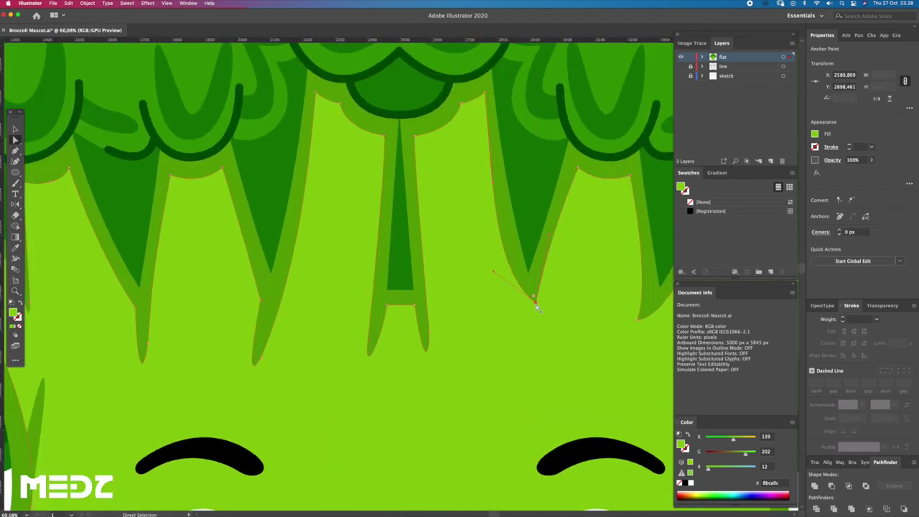
pyautogui.scroll(1, 546, 300)
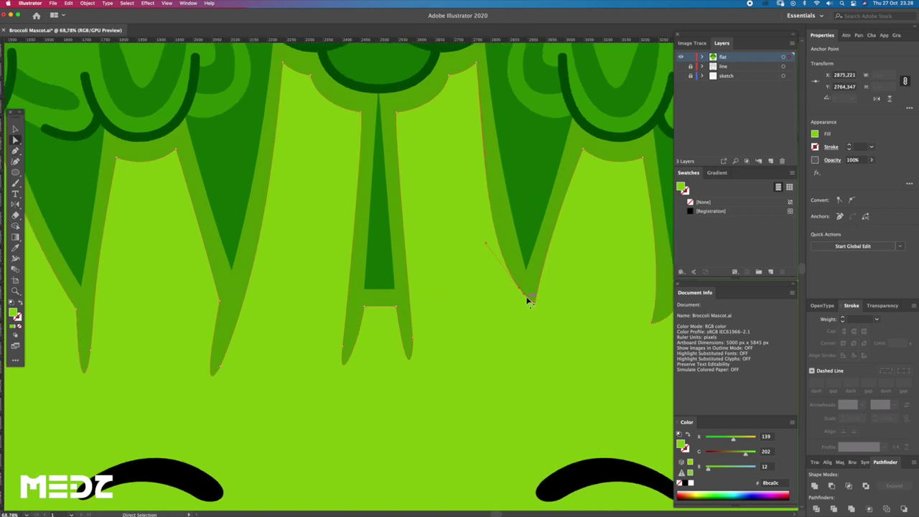
pyautogui.click(537, 308)
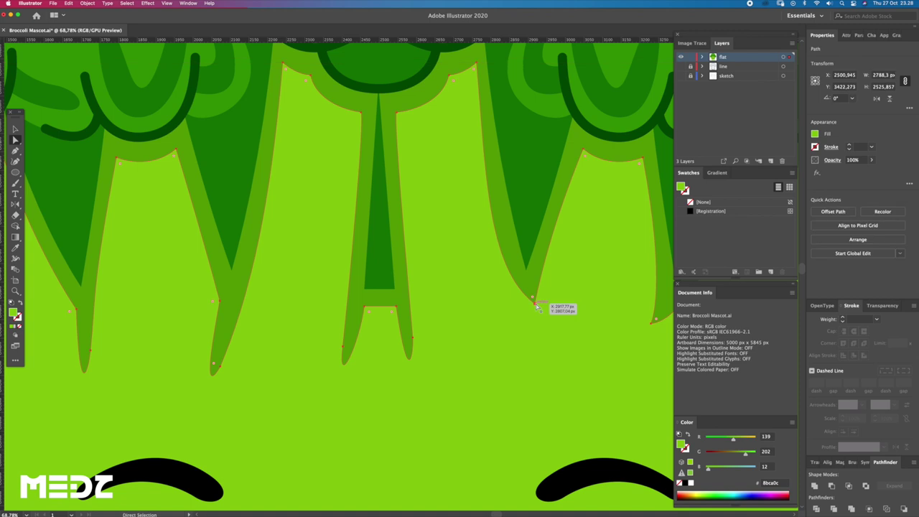
pyautogui.click(525, 295)
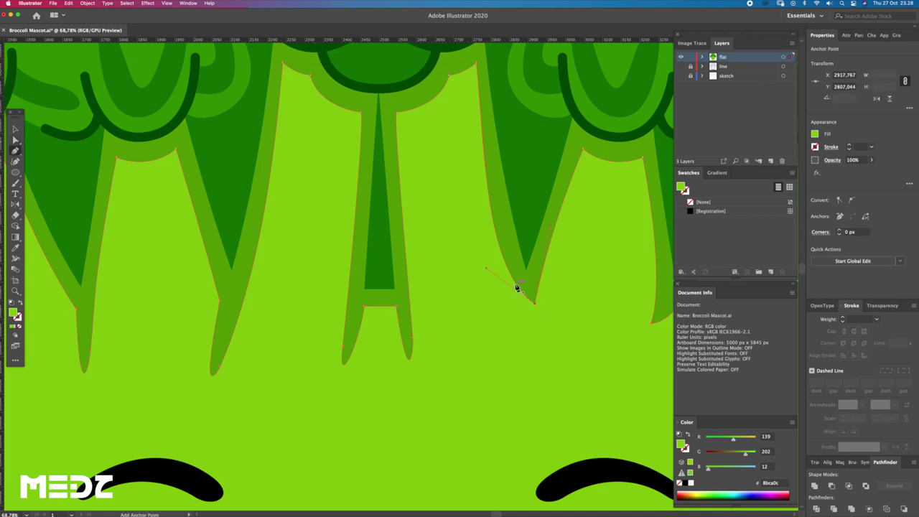
pyautogui.press('a')
pyautogui.moveTo(534, 303); pyautogui.dragTo(539, 353)
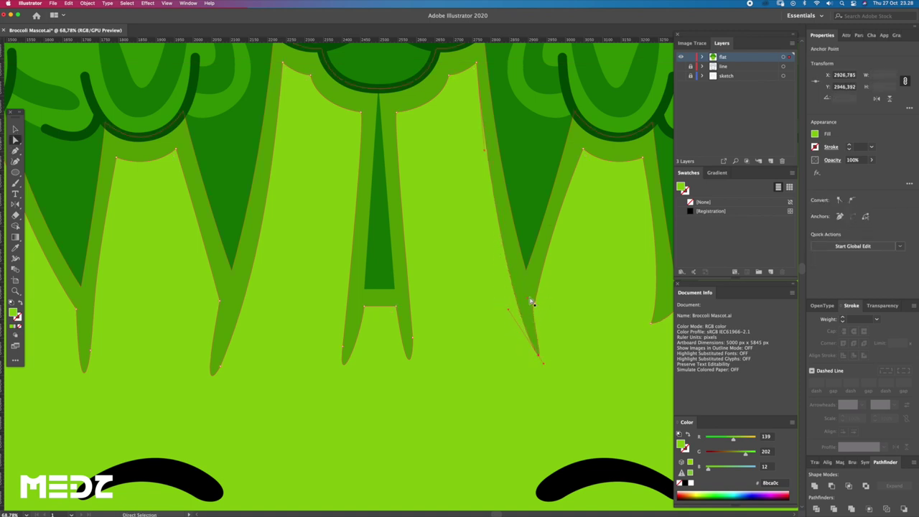
pyautogui.moveTo(533, 308); pyautogui.dragTo(546, 335)
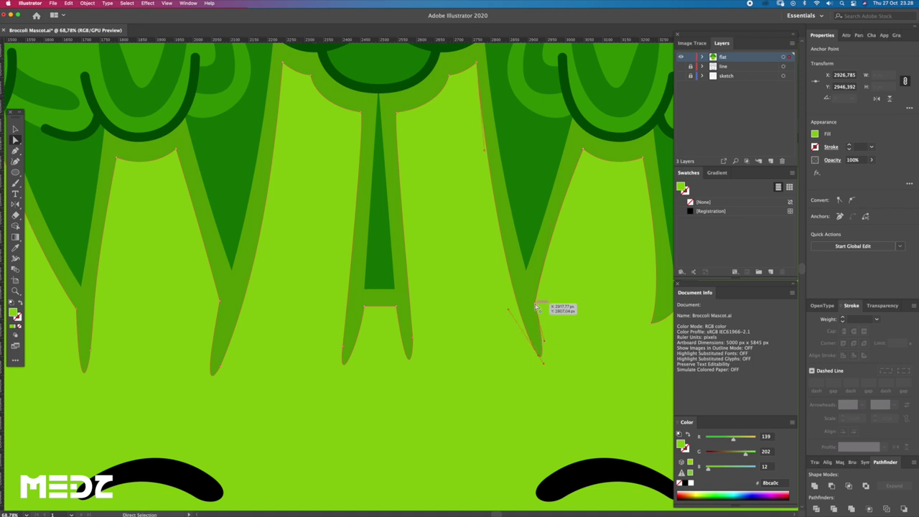
# Drag another stem tip down into a sharper point and lower its edge point.
pyautogui.press('z')
pyautogui.moveTo(568, 275)
pyautogui.mouseDown()
pyautogui.moveTo(557, 283)
pyautogui.moveTo(481, 279)
pyautogui.mouseUp()
pyautogui.click(502, 294)
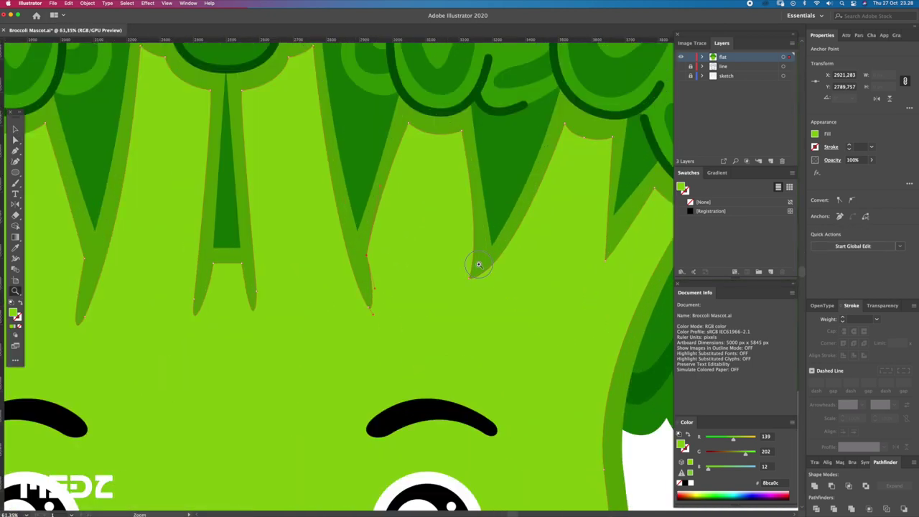
pyautogui.press('+')
pyautogui.press('a')
pyautogui.moveTo(468, 279); pyautogui.dragTo(495, 307)
pyautogui.click(492, 270)
pyautogui.press('z')
pyautogui.press('a')
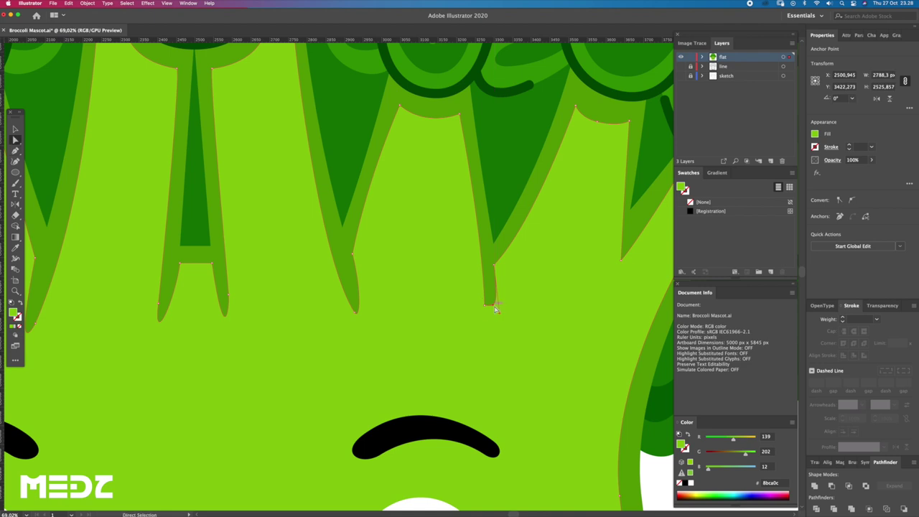
pyautogui.moveTo(487, 327); pyautogui.dragTo(488, 328)
# Reshape the right spike's tip by adjusting and modifying its edge points.
pyautogui.scroll(3, 494, 263)
pyautogui.moveTo(493, 269)
pyautogui.mouseDown()
pyautogui.moveTo(525, 251)
pyautogui.moveTo(544, 260)
pyautogui.moveTo(555, 227)
pyautogui.mouseUp()
pyautogui.scroll(-6, 497, 264)
pyautogui.scroll(3, 526, 250)
pyautogui.scroll(2, 606, 324)
pyautogui.scroll(1, 556, 234)
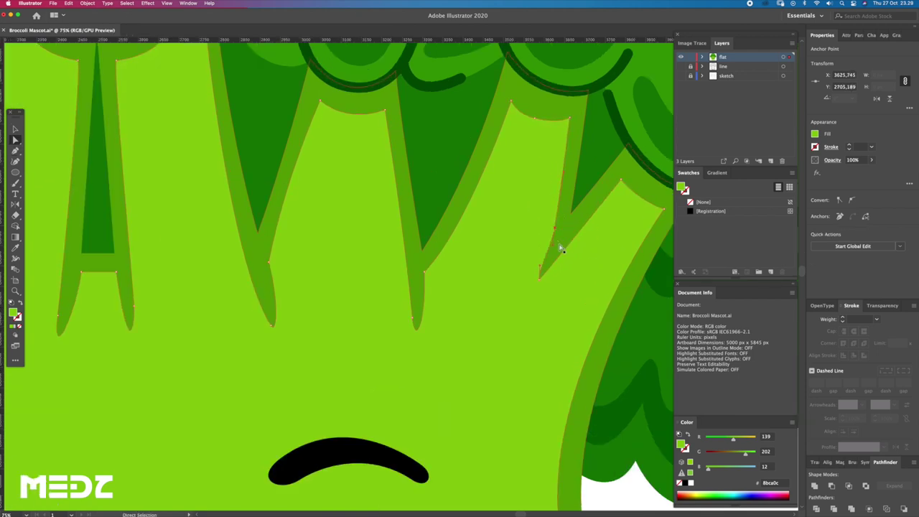
pyautogui.moveTo(533, 264)
pyautogui.mouseDown()
pyautogui.moveTo(526, 296)
pyautogui.moveTo(556, 236)
pyautogui.mouseUp()
pyautogui.press('a')
pyautogui.press('p')
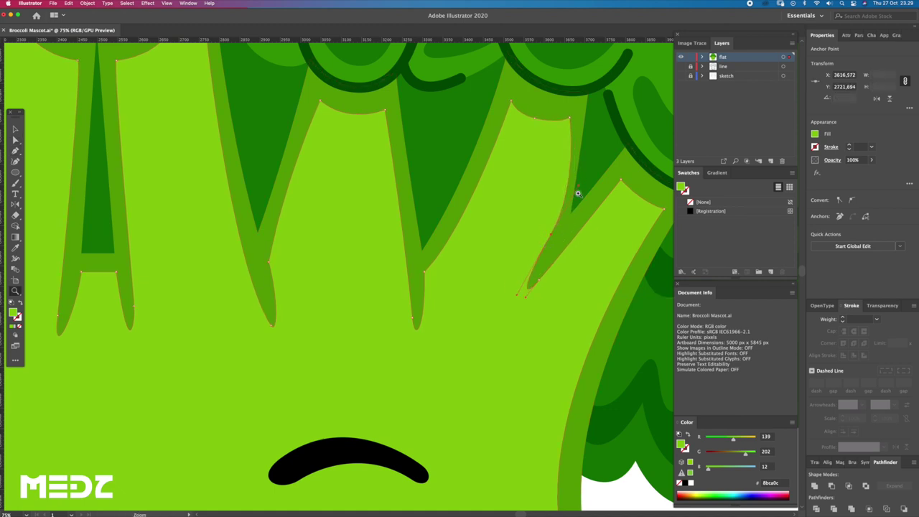
pyautogui.keyDown('alt'); pyautogui.click(554, 233); pyautogui.keyUp('alt')
pyautogui.press('a')
pyautogui.click(519, 294)
# Fit the mascot in view, clear the selection and inspect the stalk path's points.
pyautogui.hotkey('ctrl', '0')
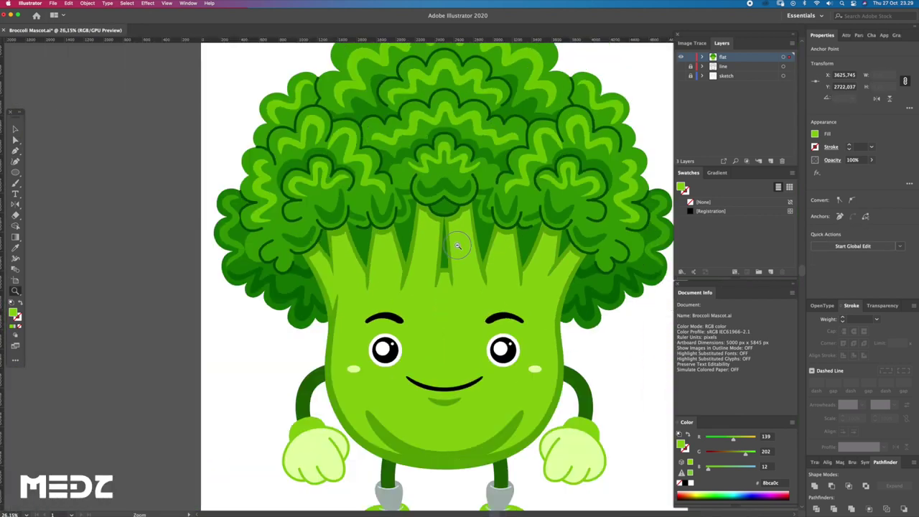
pyautogui.hotkey('ctrl', 'shift', 'a')
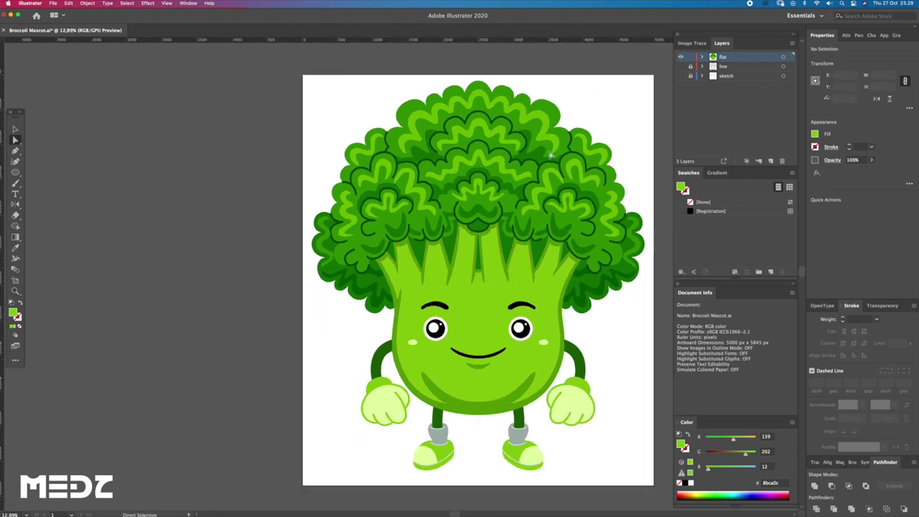
pyautogui.moveTo(456, 265)
pyautogui.mouseDown()
pyautogui.moveTo(519, 321)
pyautogui.moveTo(369, 285)
pyautogui.mouseUp()
pyautogui.click(365, 279)
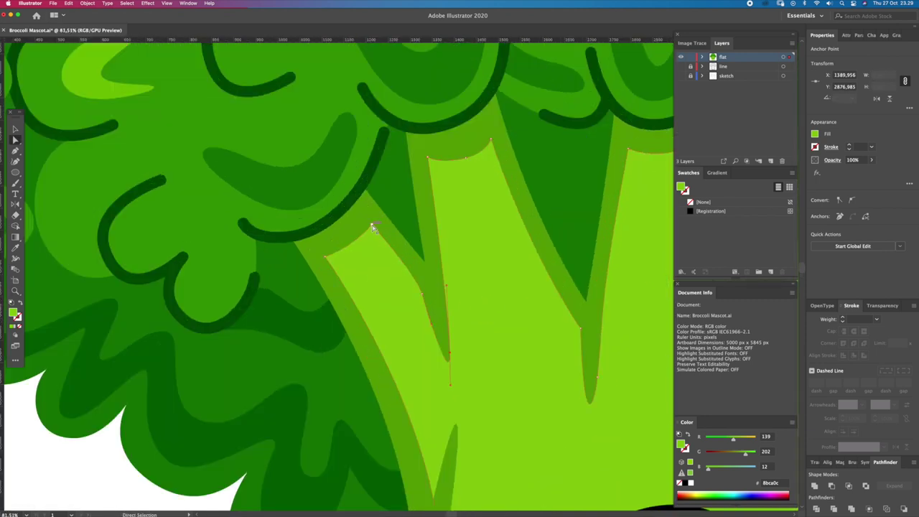
pyautogui.moveTo(390, 237); pyautogui.dragTo(320, 225)
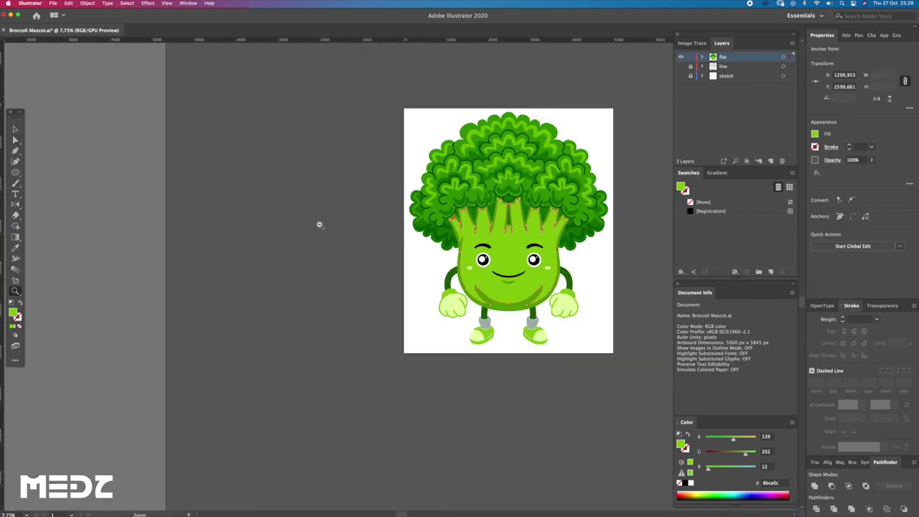
# Select the dark-green shape behind the stalk spikes and move it down slightly.
pyautogui.click(320, 225)
pyautogui.moveTo(551, 223); pyautogui.dragTo(462, 200)
pyautogui.moveTo(395, 185)
pyautogui.mouseDown()
pyautogui.moveTo(509, 201)
pyautogui.moveTo(474, 202)
pyautogui.mouseUp()
pyautogui.click(509, 200)
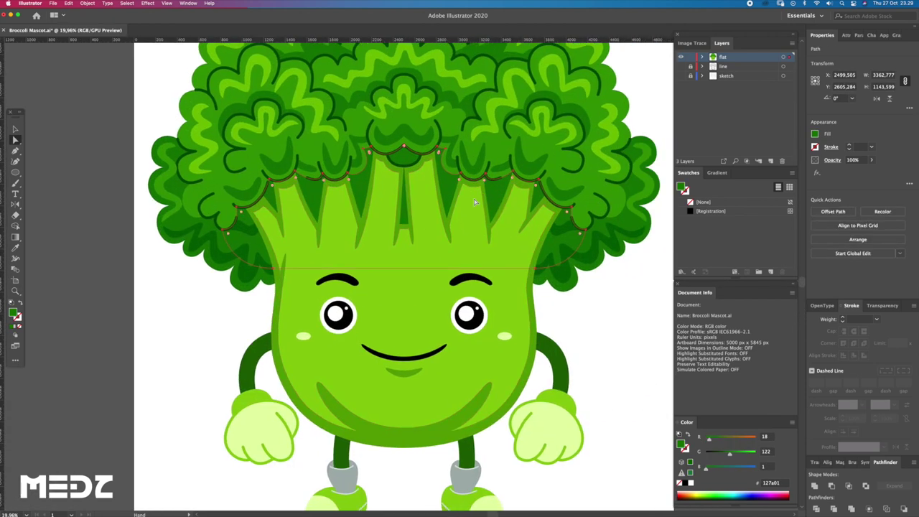
pyautogui.moveTo(436, 174)
pyautogui.mouseDown()
pyautogui.moveTo(474, 204)
pyautogui.moveTo(463, 191)
pyautogui.mouseUp()
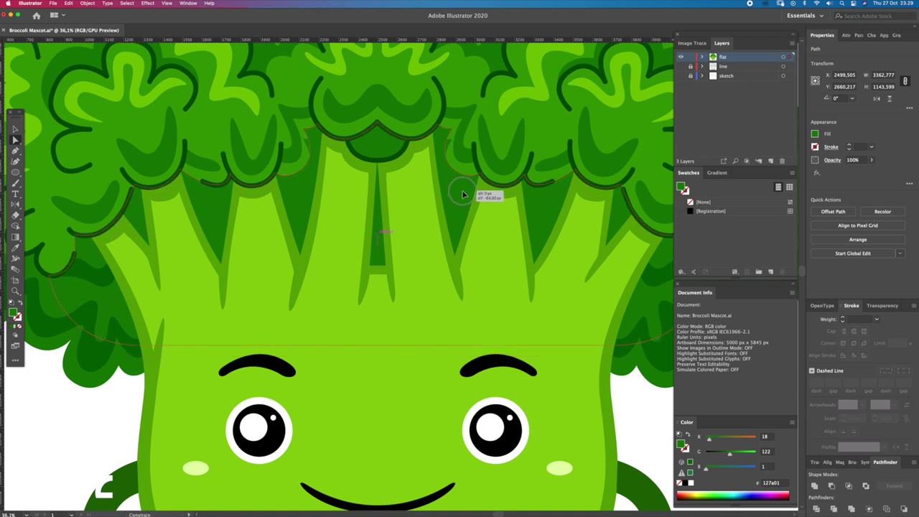
pyautogui.scroll(-3, 522, 210)
pyautogui.moveTo(630, 207)
pyautogui.mouseDown()
pyautogui.moveTo(624, 167)
pyautogui.moveTo(577, 187)
pyautogui.mouseUp()
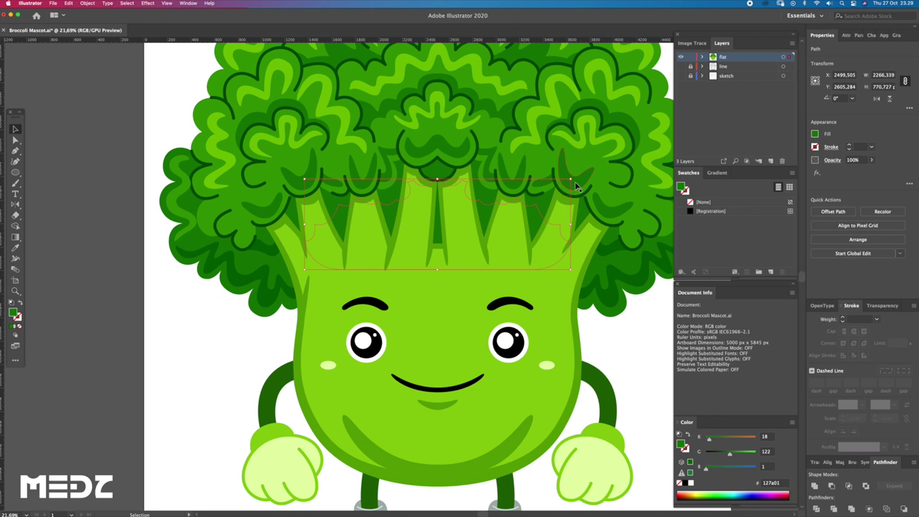
pyautogui.keyDown('shift'); pyautogui.click(557, 199); pyautogui.keyUp('shift')
pyautogui.moveTo(539, 217); pyautogui.dragTo(541, 237)
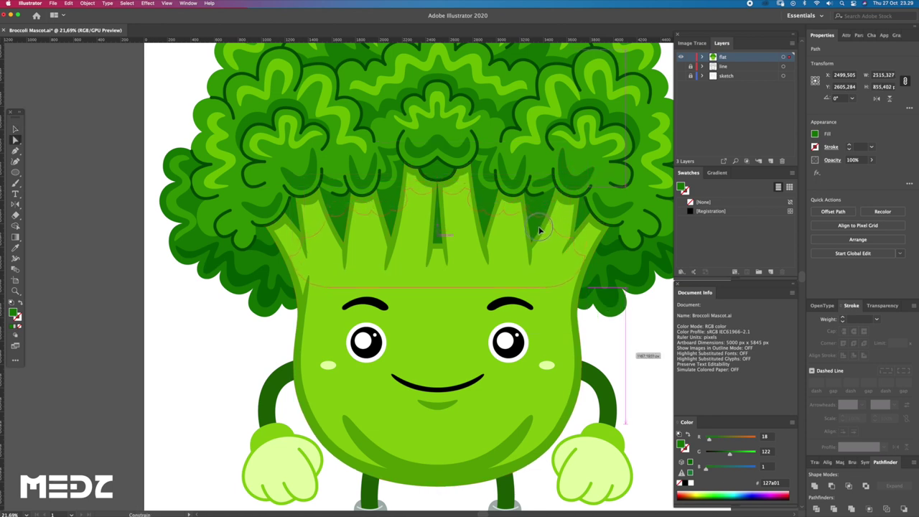
# Colour the thin central stalk sliver the darker green 006301 with the Eyedropper.
pyautogui.press('i')
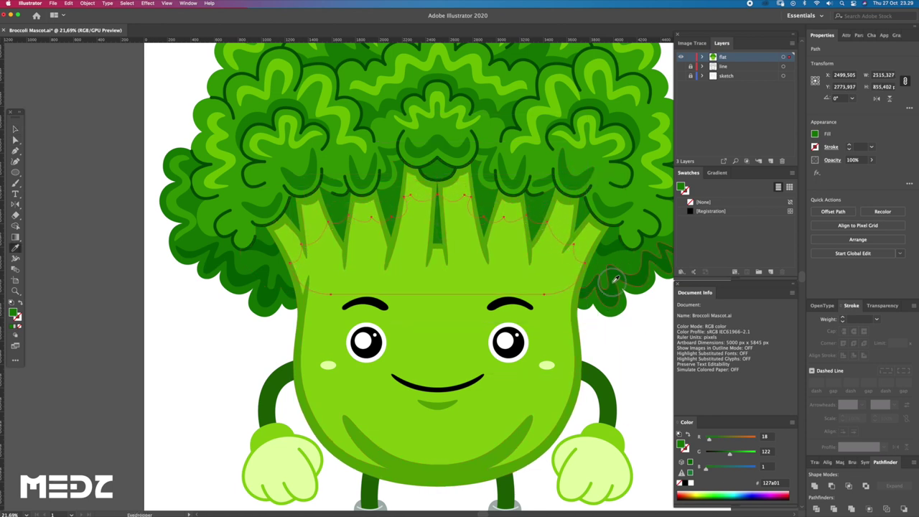
pyautogui.press('z')
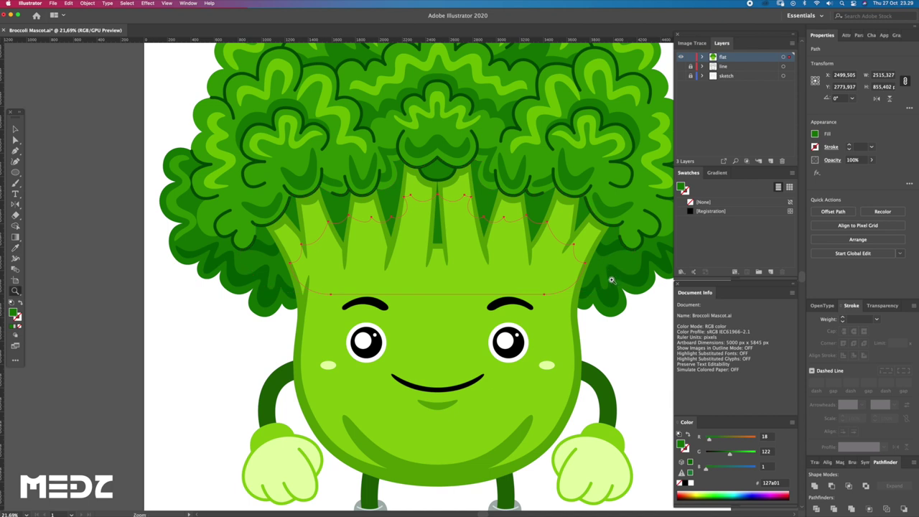
pyautogui.scroll(-3, 614, 267)
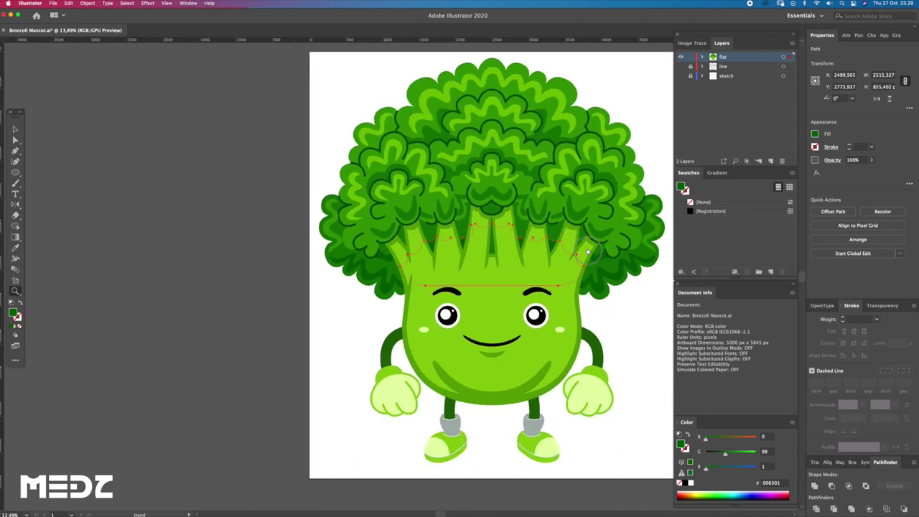
pyautogui.click(472, 256)
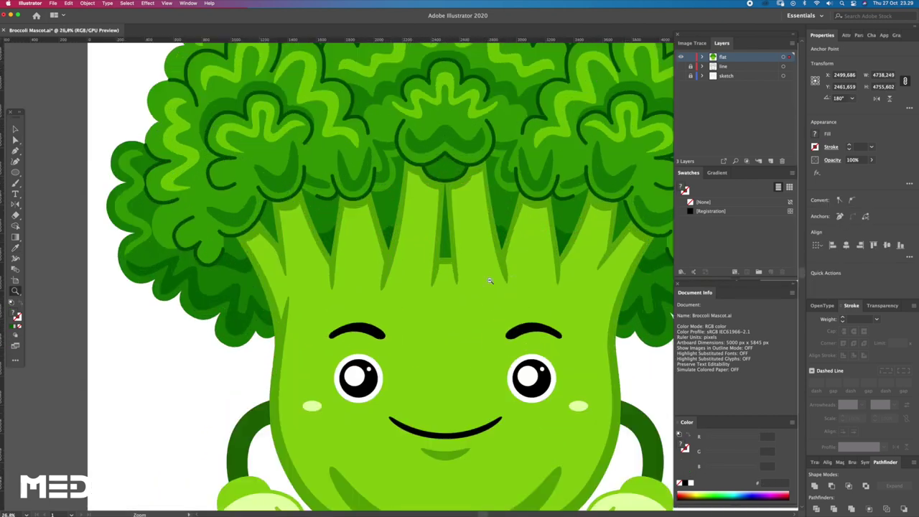
pyautogui.press('a')
pyautogui.click(445, 253)
pyautogui.press('i')
pyautogui.click(507, 228)
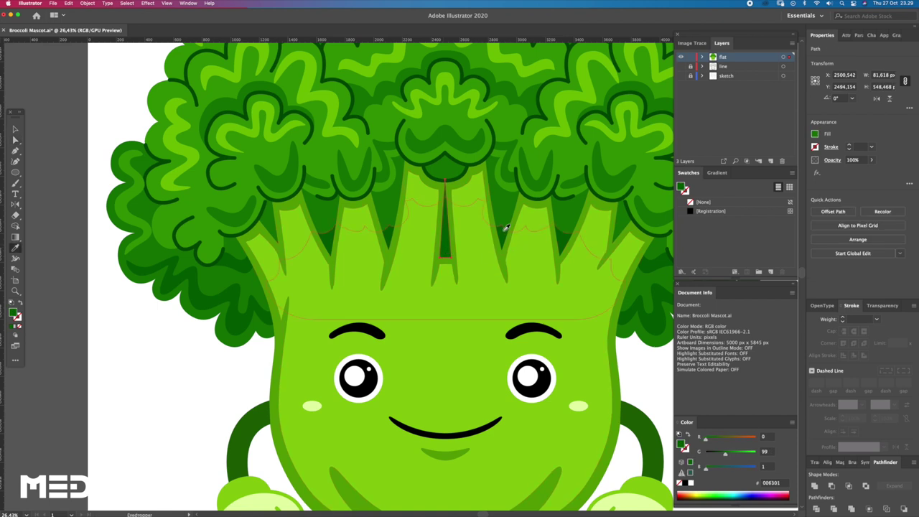
pyautogui.click(503, 235)
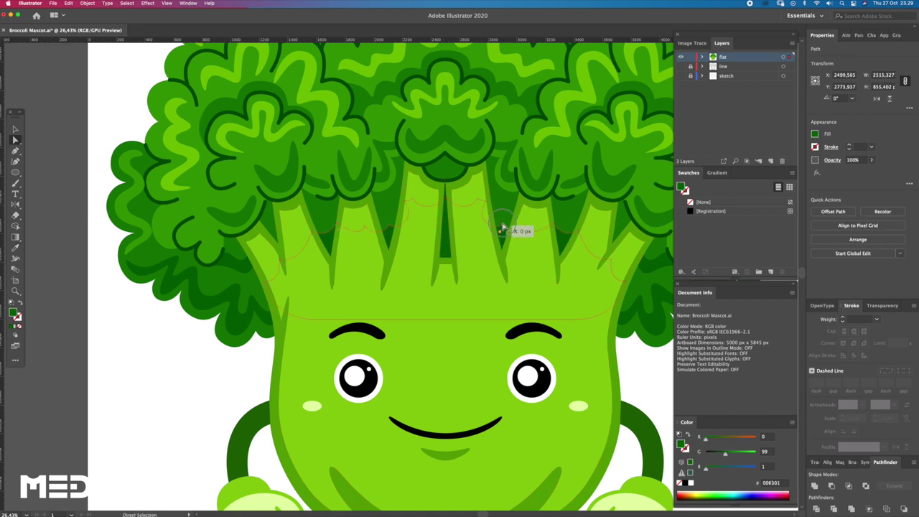
# Zoom out and recentre the view to review the fully coloured mascot.
pyautogui.press('z')
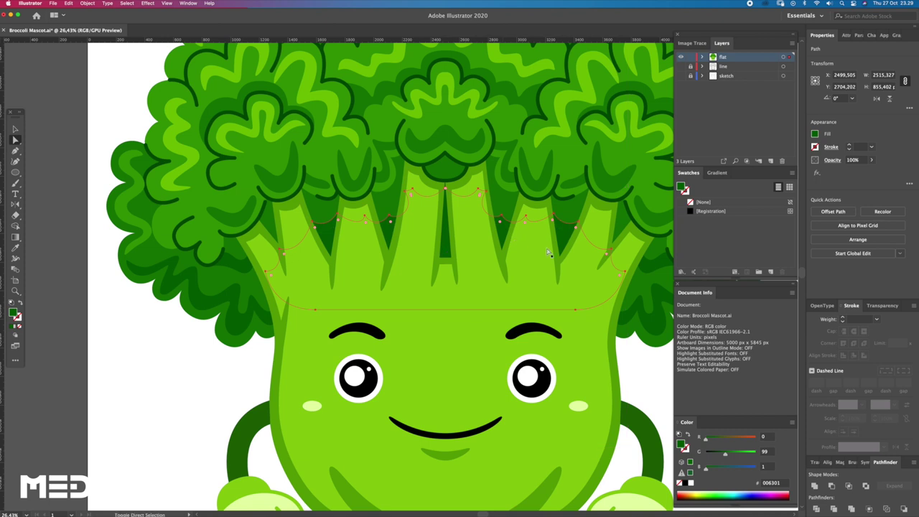
pyautogui.keyDown('alt'); pyautogui.click(546, 247); pyautogui.keyUp('alt')
pyautogui.press('a')
pyautogui.hscroll(3, 605, 286)
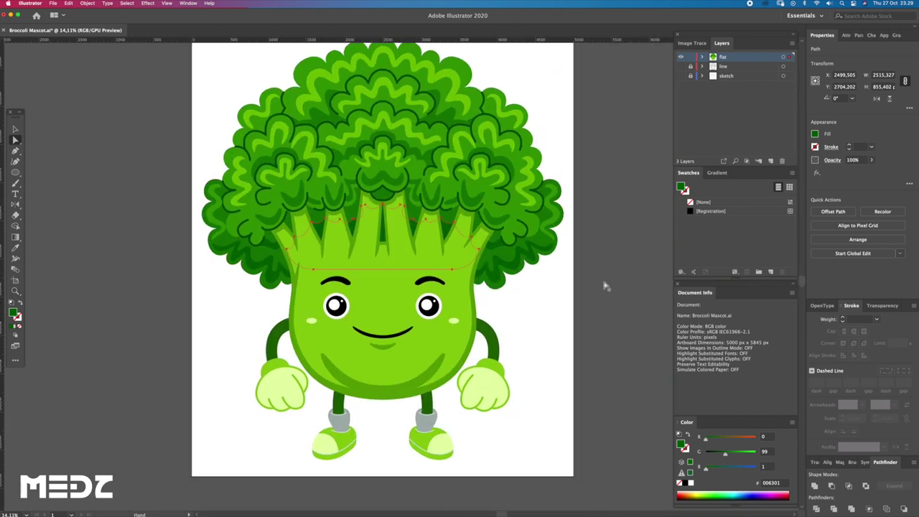
pyautogui.click(592, 279)
pyautogui.press('z')
pyautogui.keyDown('alt'); pyautogui.click(616, 241); pyautogui.keyUp('alt')
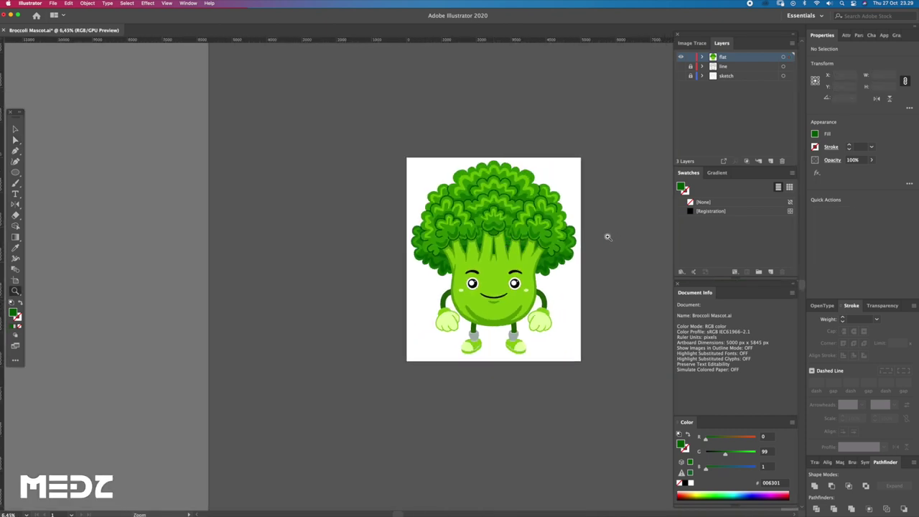
# Zoom in and draw a closed curved highlight path along the left arm's inner curve.
pyautogui.scroll(3, 540, 276)
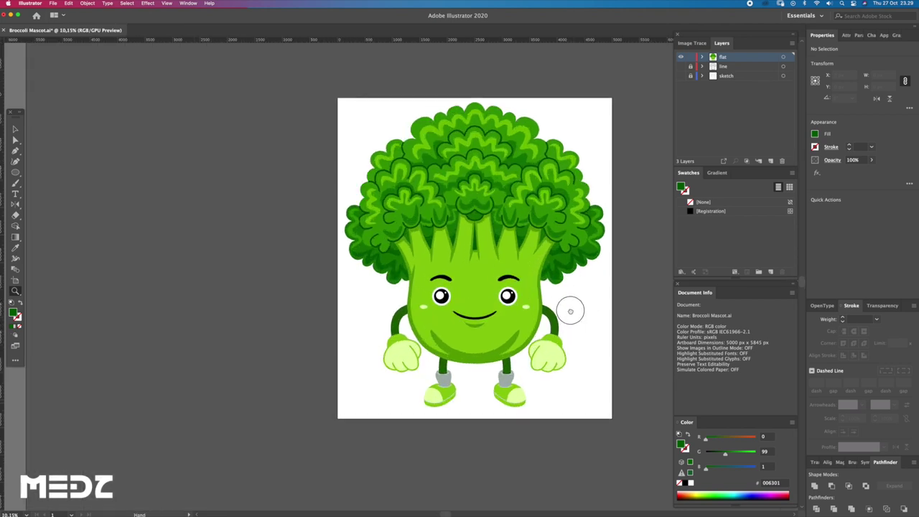
pyautogui.scroll(3, 570, 311)
pyautogui.press('z')
pyautogui.scroll(4, 361, 353)
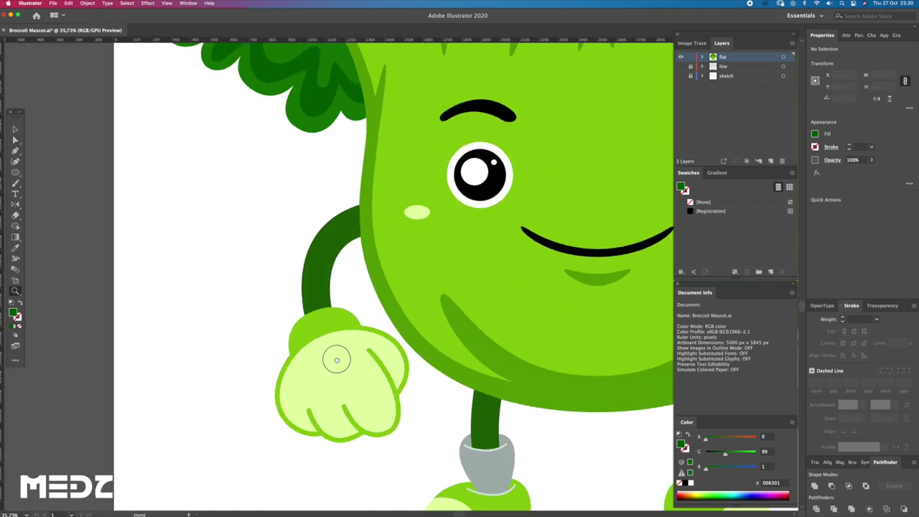
pyautogui.scroll(1, 337, 360)
pyautogui.scroll(1, 341, 363)
pyautogui.scroll(1, 352, 374)
pyautogui.scroll(1, 357, 382)
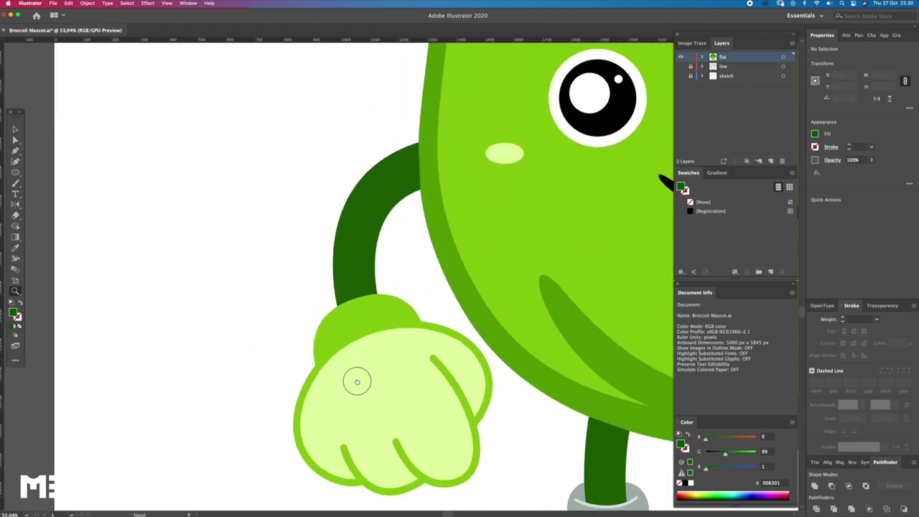
pyautogui.scroll(1, 357, 382)
pyautogui.press('p')
pyautogui.moveTo(402, 174); pyautogui.dragTo(390, 181)
pyautogui.moveTo(343, 285); pyautogui.dragTo(345, 337)
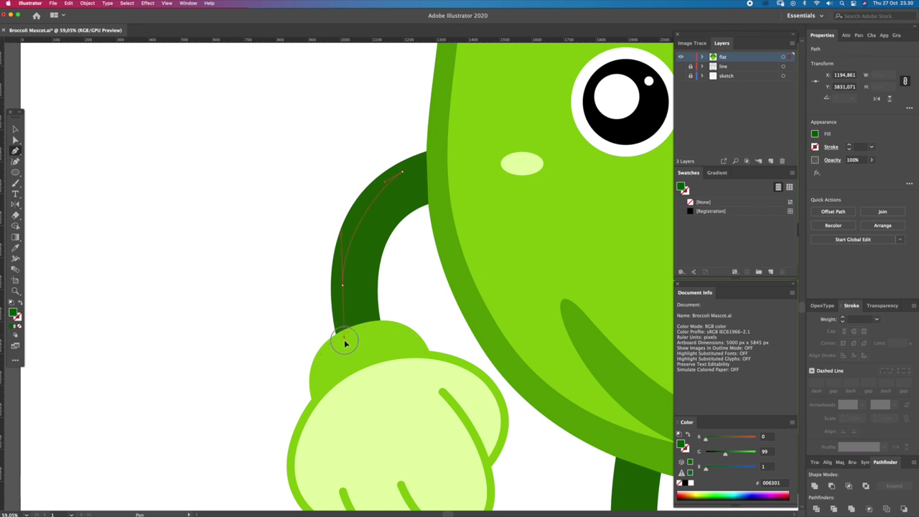
pyautogui.click(356, 301)
pyautogui.click(364, 256)
pyautogui.moveTo(404, 194); pyautogui.dragTo(426, 178)
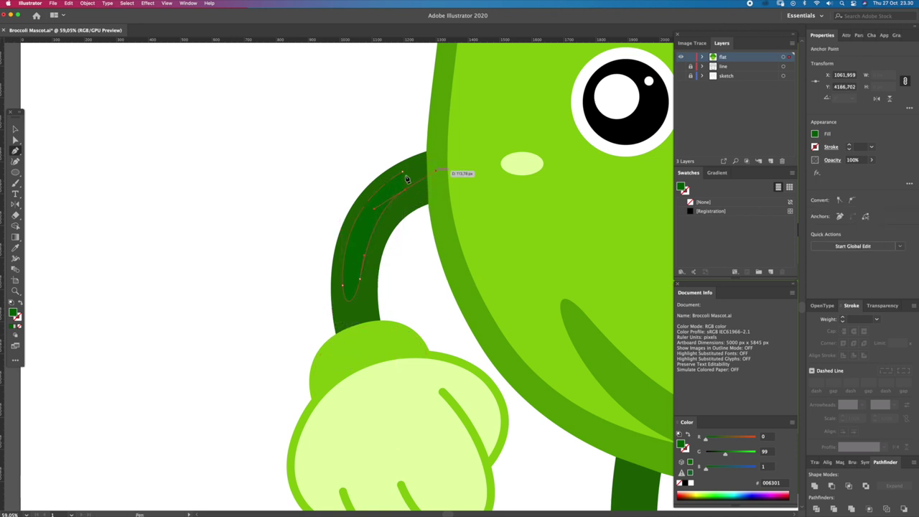
pyautogui.click(393, 182)
# Fill the arm highlight with medium green #5da202 sampled by Eyedropper.
pyautogui.press('z')
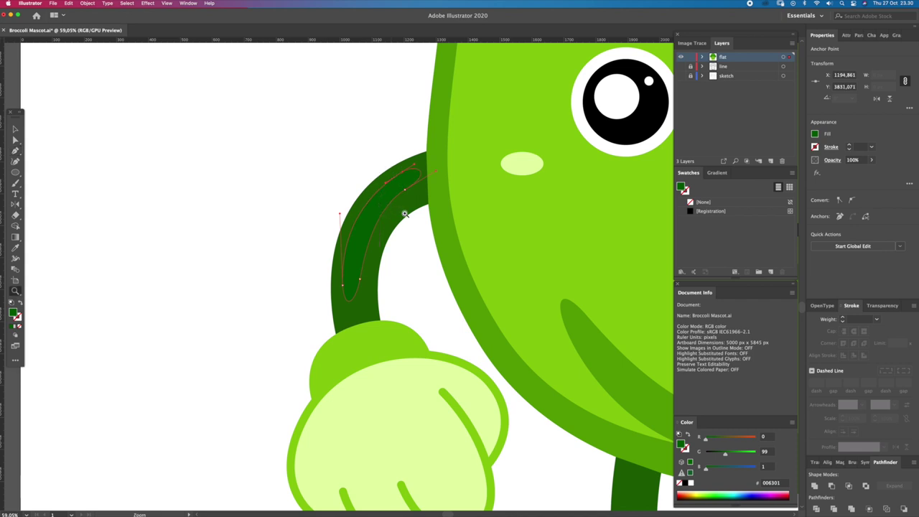
pyautogui.keyDown('alt'); pyautogui.click(383, 206); pyautogui.keyUp('alt')
pyautogui.moveTo(410, 209); pyautogui.dragTo(392, 334)
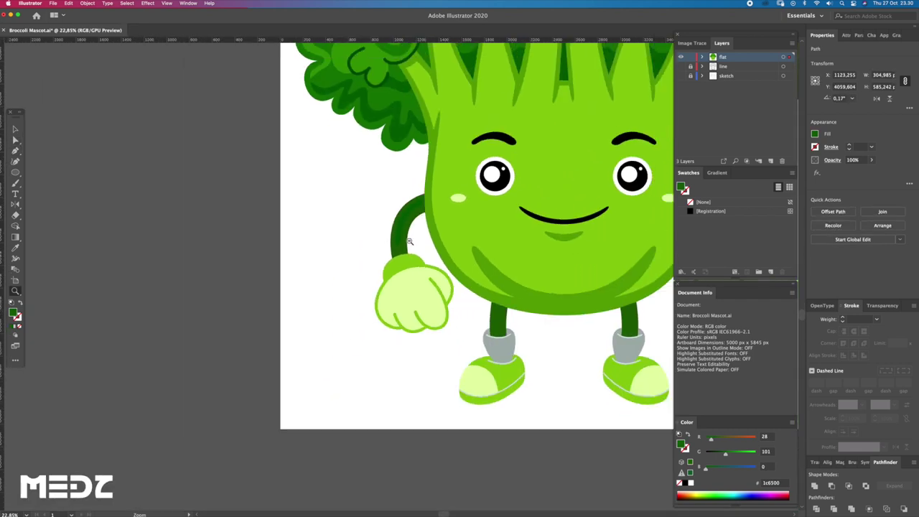
pyautogui.press('a')
pyautogui.click(388, 332)
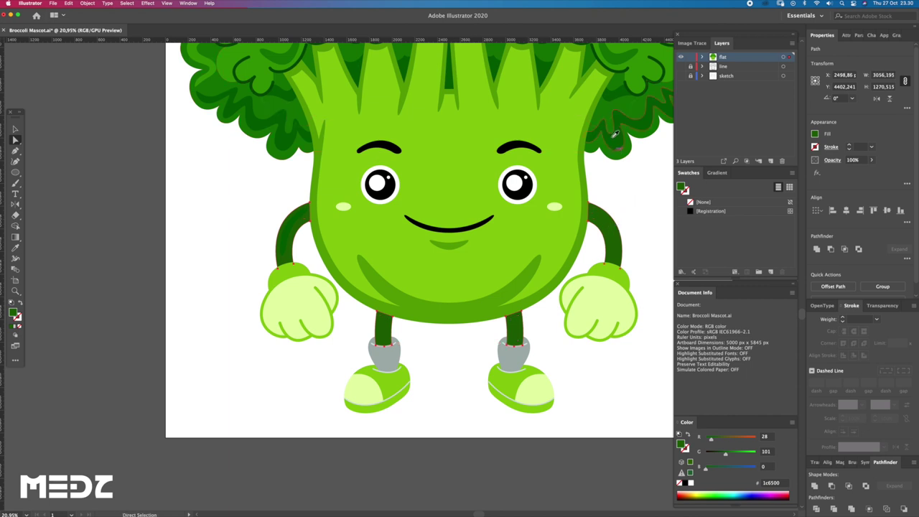
pyautogui.click(415, 288)
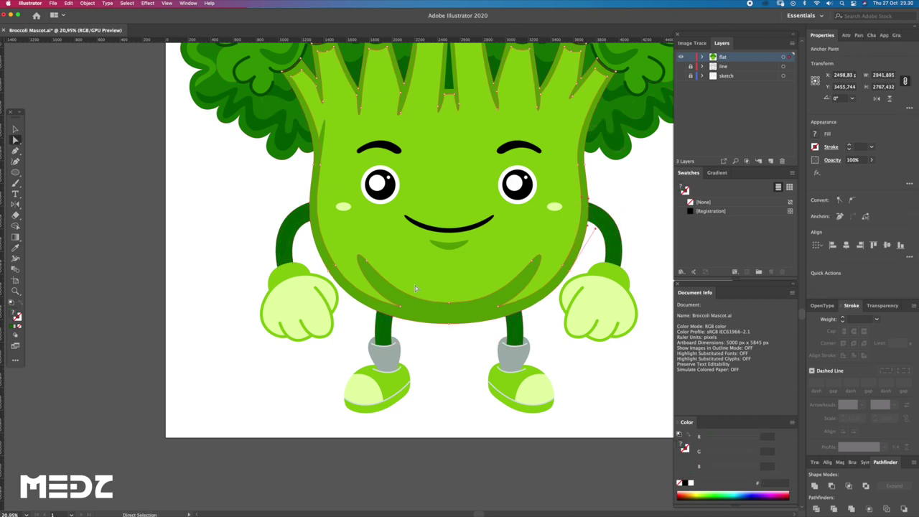
pyautogui.moveTo(248, 241); pyautogui.dragTo(304, 259)
pyautogui.click(322, 241)
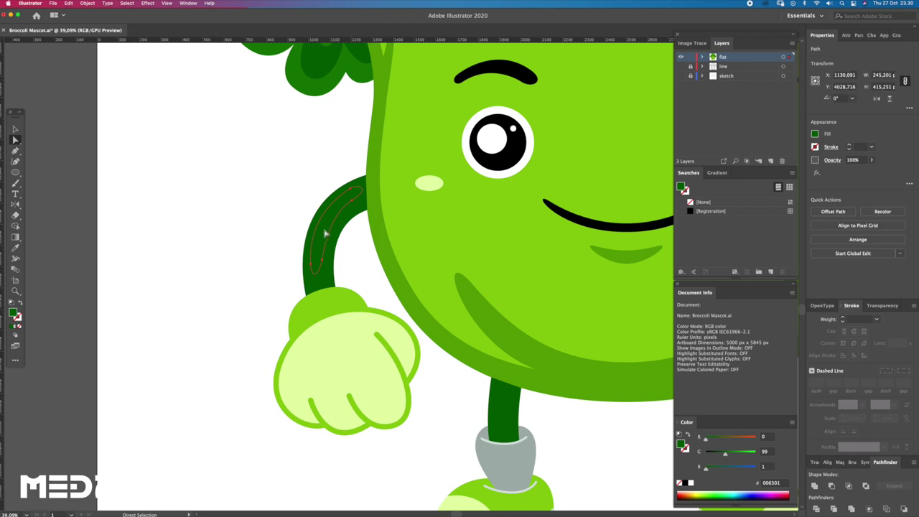
pyautogui.scroll(3, 326, 251)
pyautogui.press('i')
pyautogui.scroll(2, 356, 264)
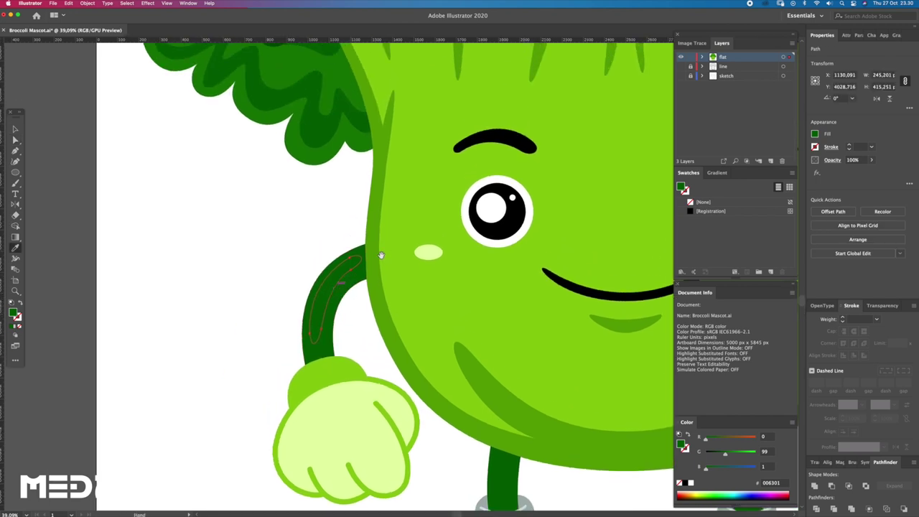
pyautogui.click(398, 245)
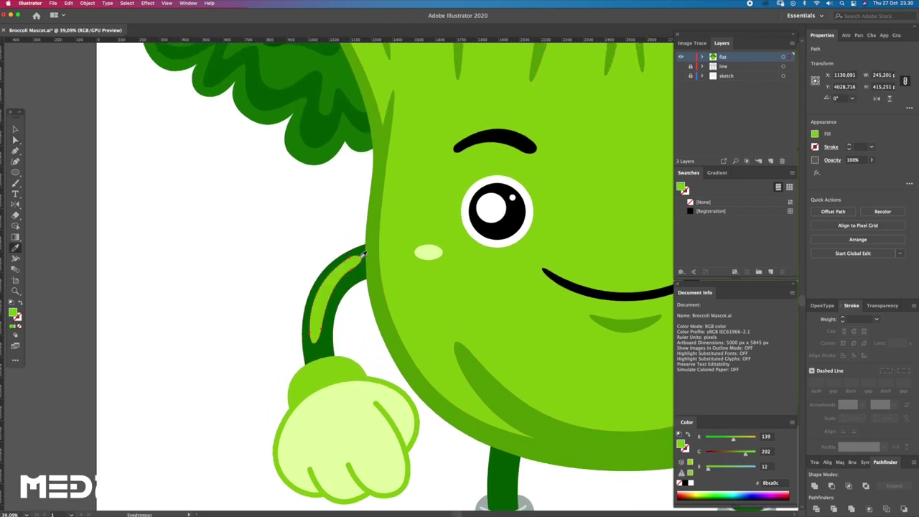
pyautogui.press('z')
pyautogui.moveTo(351, 248); pyautogui.dragTo(383, 247)
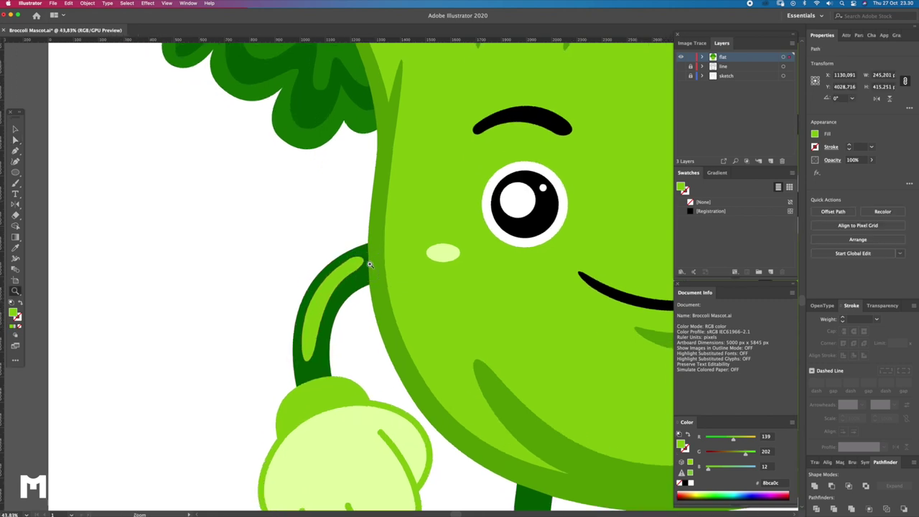
pyautogui.press('i')
pyautogui.click(374, 248)
# Reshape the highlight's anchors into a longer, slimmer strip following the arm.
pyautogui.hotkey('ctrl', 'shift', 'a')
pyautogui.press('z')
pyautogui.moveTo(332, 273); pyautogui.dragTo(360, 274)
pyautogui.click(368, 249)
pyautogui.press('z')
pyautogui.moveTo(334, 271)
pyautogui.mouseDown()
pyautogui.moveTo(393, 236)
pyautogui.moveTo(408, 255)
pyautogui.mouseUp()
pyautogui.press('a')
pyautogui.click(342, 301)
pyautogui.click(334, 300)
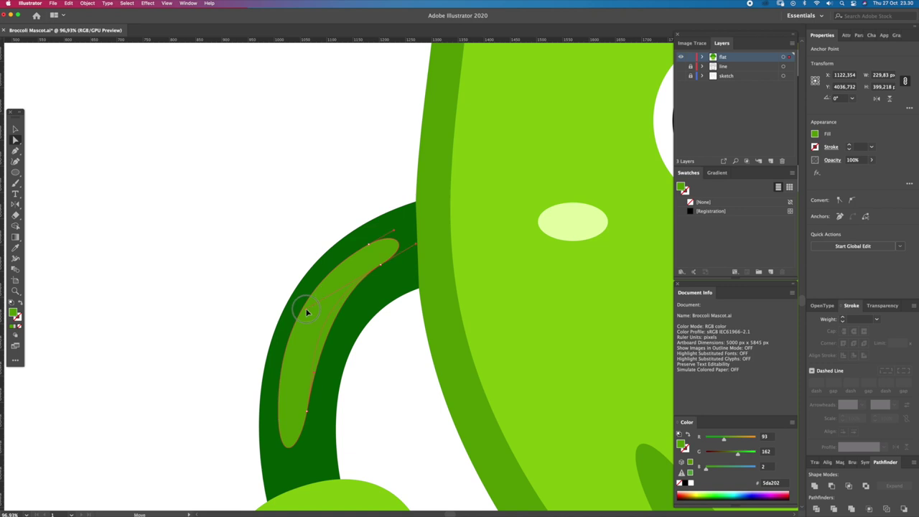
pyautogui.moveTo(307, 312); pyautogui.dragTo(307, 313)
pyautogui.click(303, 416)
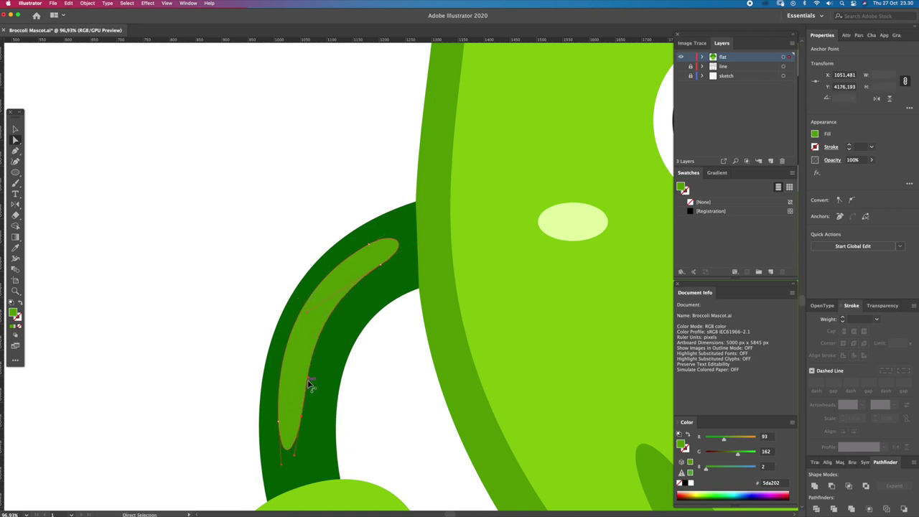
pyautogui.moveTo(305, 375); pyautogui.dragTo(312, 385)
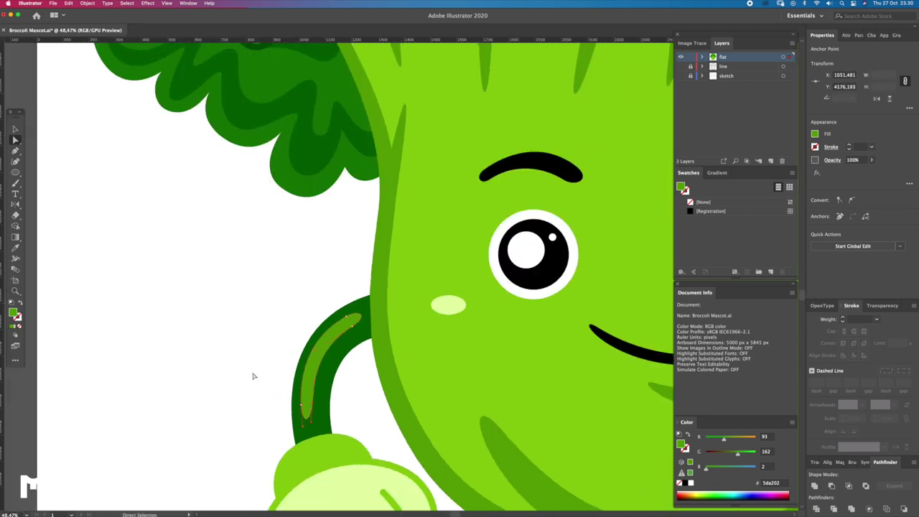
pyautogui.scroll(-5, 338, 400)
pyautogui.moveTo(304, 421)
pyautogui.mouseDown()
pyautogui.moveTo(316, 340)
pyautogui.moveTo(414, 397)
pyautogui.mouseUp()
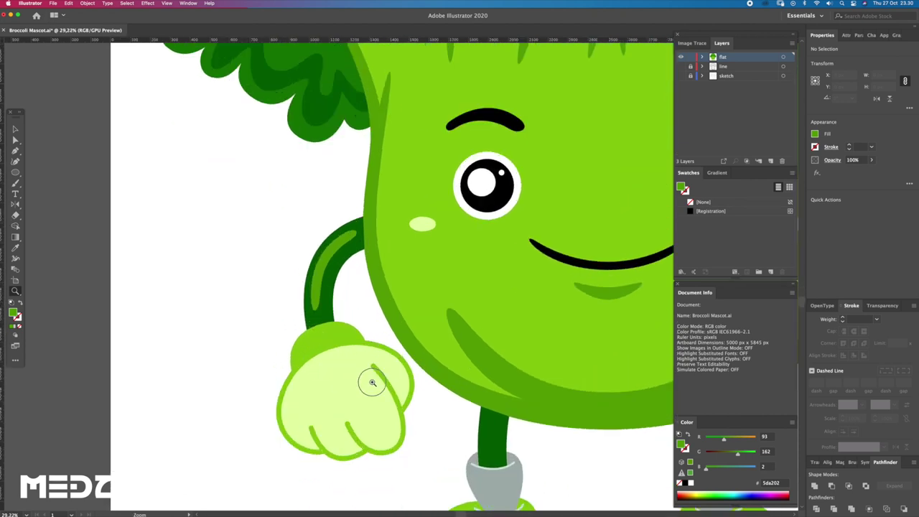
# Draw a small closed highlight shape on the cuff at the top of the left hand.
pyautogui.moveTo(293, 317); pyautogui.dragTo(284, 349)
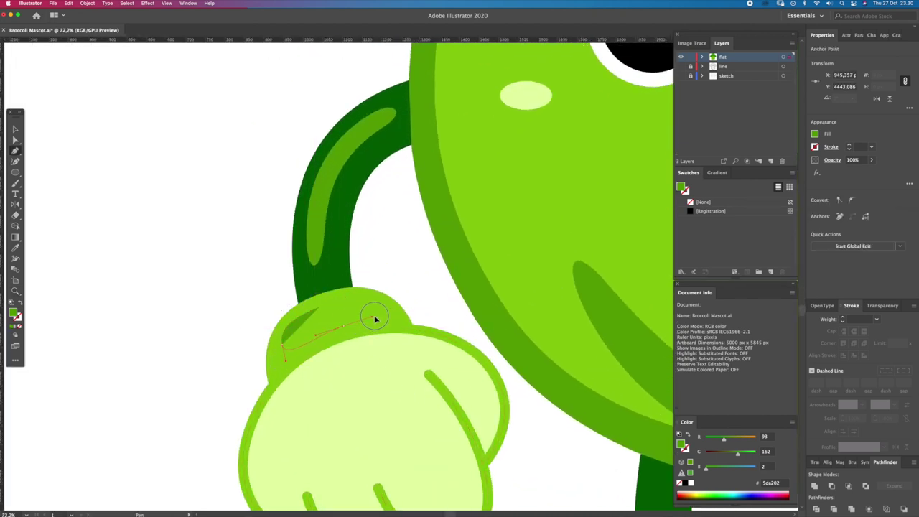
pyautogui.click(371, 316)
pyautogui.moveTo(371, 316)
pyautogui.mouseDown()
pyautogui.moveTo(322, 311)
pyautogui.moveTo(281, 334)
pyautogui.mouseUp()
pyautogui.click(284, 325)
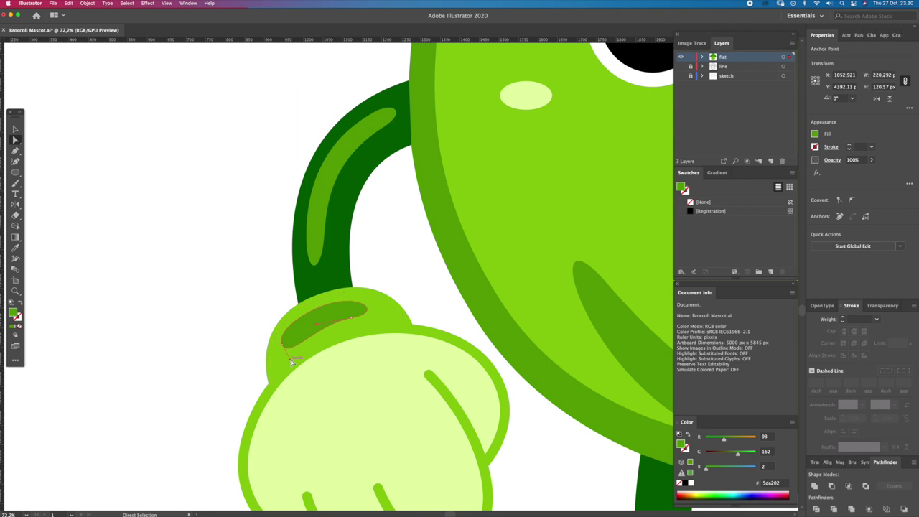
pyautogui.click(319, 329)
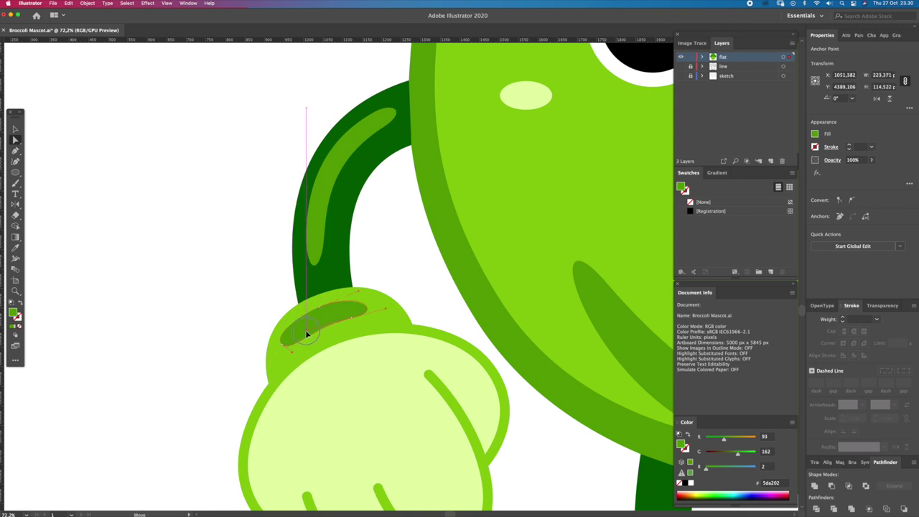
pyautogui.press('z')
pyautogui.moveTo(306, 332); pyautogui.dragTo(307, 346)
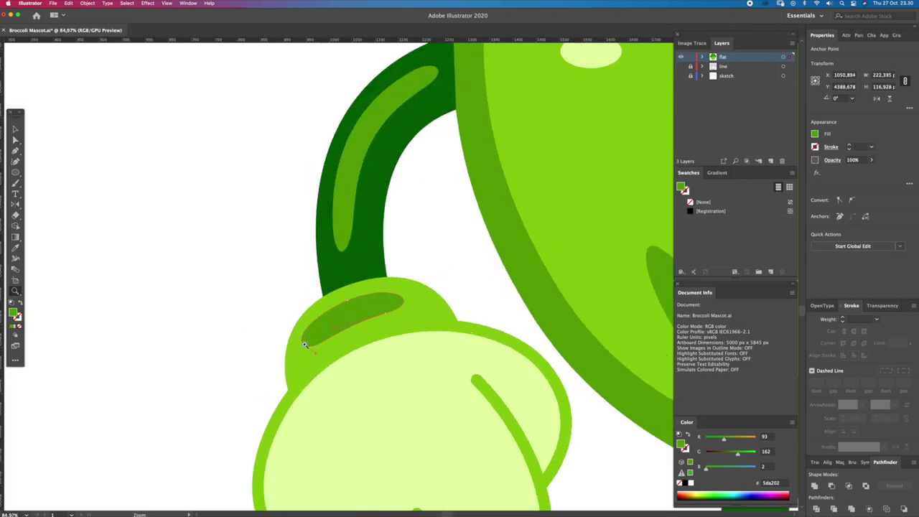
pyautogui.click(295, 340)
pyautogui.press('z')
pyautogui.moveTo(342, 327)
pyautogui.mouseDown()
pyautogui.moveTo(302, 308)
pyautogui.moveTo(394, 315)
pyautogui.moveTo(350, 330)
pyautogui.mouseUp()
# Eyedropper body, cheek and arm greens onto the cuff highlight, settling on the body green.
pyautogui.press('i')
pyautogui.click(375, 329)
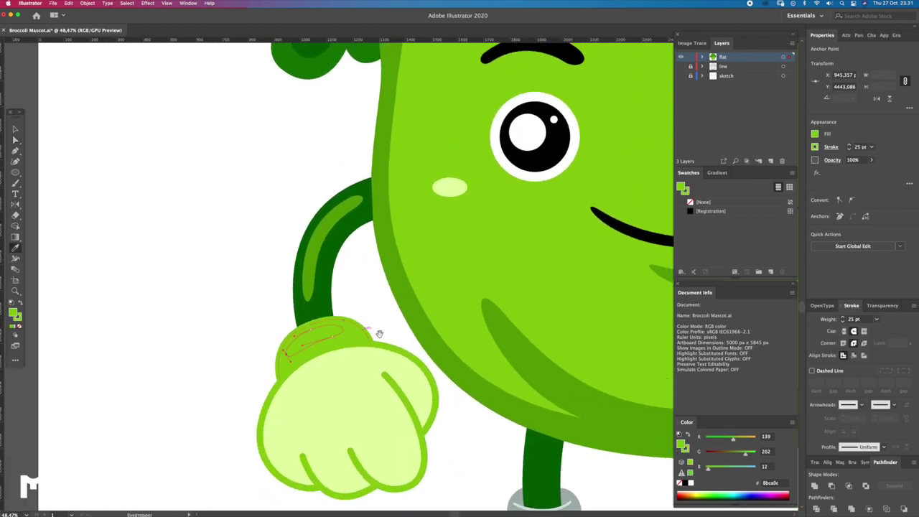
pyautogui.moveTo(398, 293); pyautogui.dragTo(373, 306)
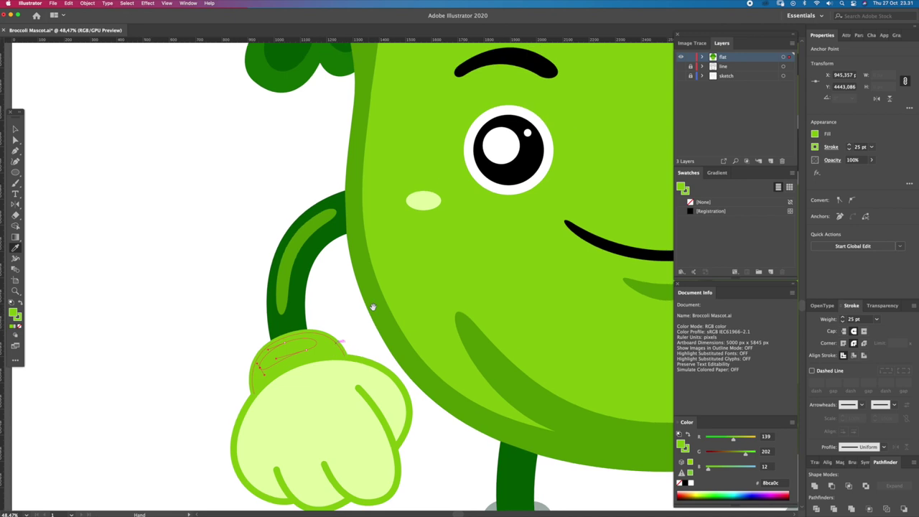
pyautogui.click(424, 205)
pyautogui.press('z')
pyautogui.moveTo(385, 305); pyautogui.dragTo(380, 323)
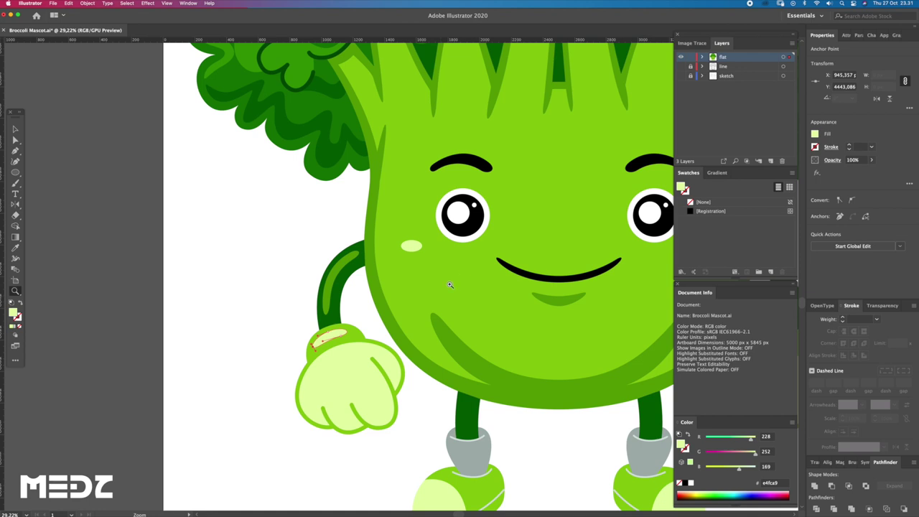
pyautogui.press('i')
pyautogui.click(465, 262)
pyautogui.moveTo(365, 327)
pyautogui.mouseDown()
pyautogui.moveTo(301, 333)
pyautogui.moveTo(296, 318)
pyautogui.mouseUp()
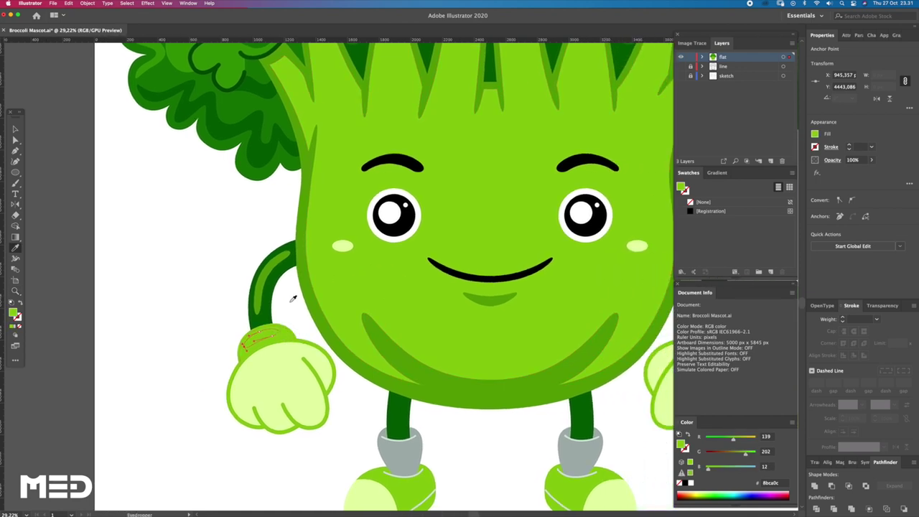
pyautogui.moveTo(318, 256); pyautogui.dragTo(318, 315)
pyautogui.click(280, 352)
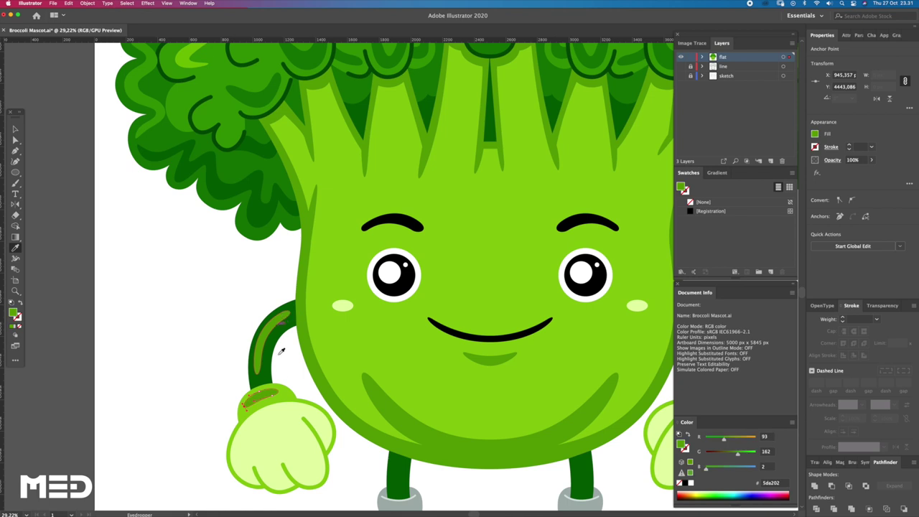
pyautogui.click(290, 391)
# Brighten the cuff highlight fill to light green b1e82a in the Color Picker.
pyautogui.doubleClick(13, 311)
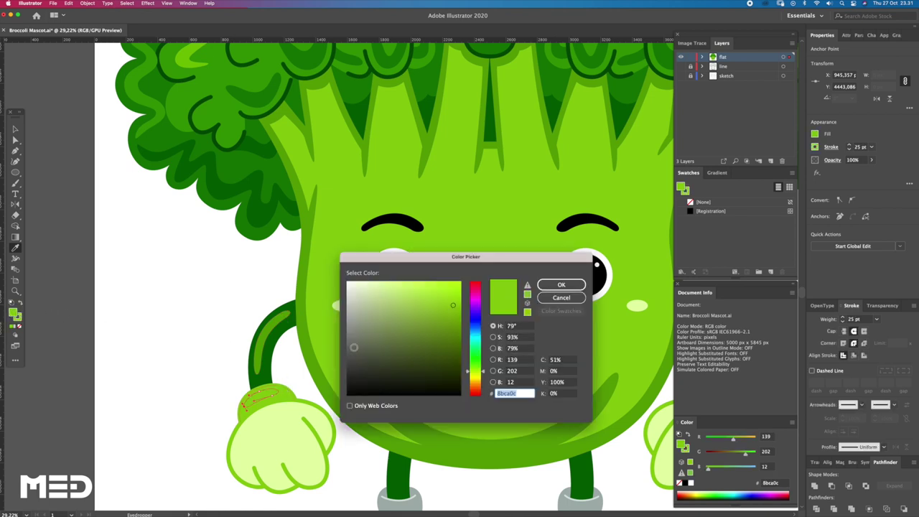
pyautogui.moveTo(453, 304); pyautogui.dragTo(436, 288)
pyautogui.click(561, 285)
pyautogui.hotkey('ctrl', 'z')
pyautogui.hotkey('ctrl', 'shift', 'a')
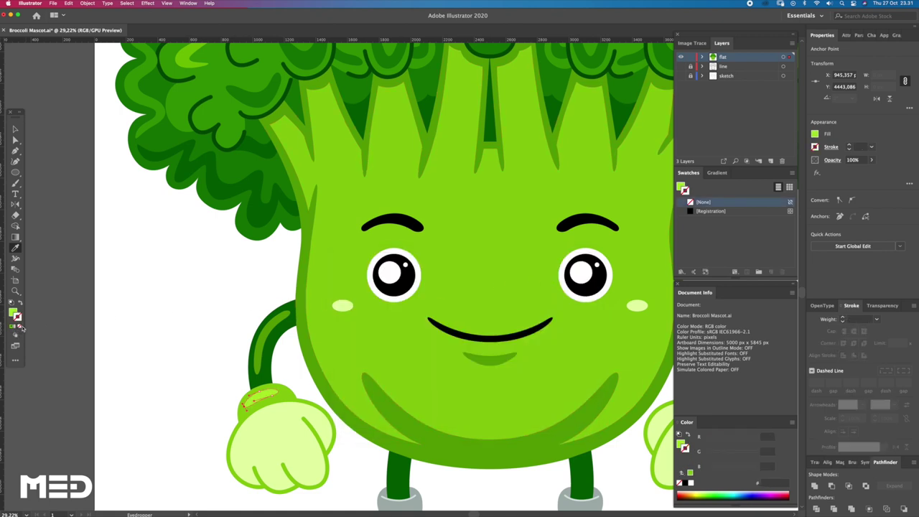
pyautogui.press('z')
pyautogui.keyDown('alt'); pyautogui.click(309, 411); pyautogui.keyUp('alt')
pyautogui.moveTo(312, 420)
pyautogui.mouseDown()
pyautogui.moveTo(312, 366)
pyautogui.moveTo(329, 349)
pyautogui.mouseUp()
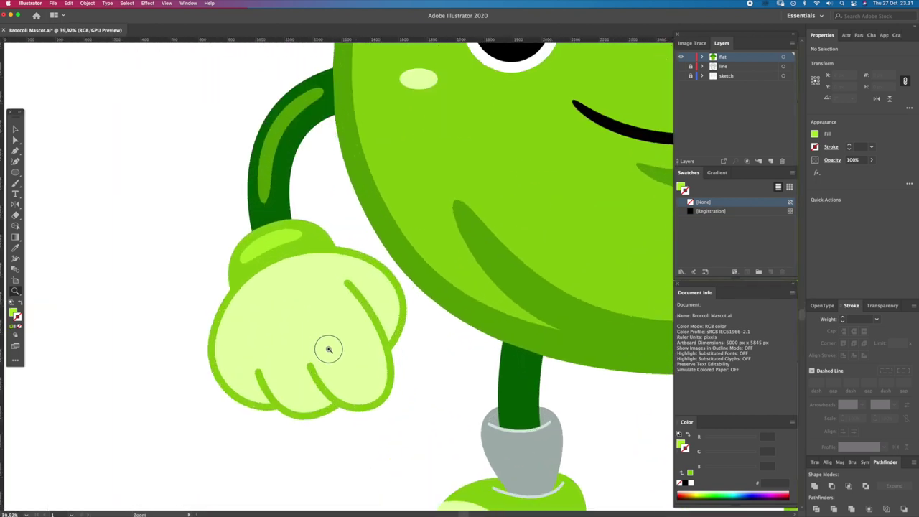
# Draw a curved leaf-shaped highlight across the left hand's upper fingers and raise its bottom point.
pyautogui.moveTo(313, 252); pyautogui.dragTo(281, 253)
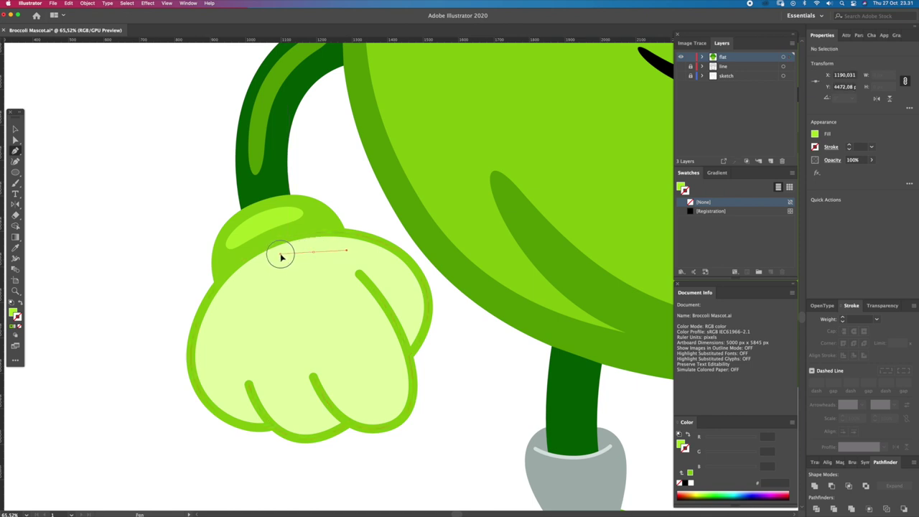
pyautogui.moveTo(213, 329); pyautogui.dragTo(202, 380)
pyautogui.moveTo(244, 343); pyautogui.dragTo(263, 312)
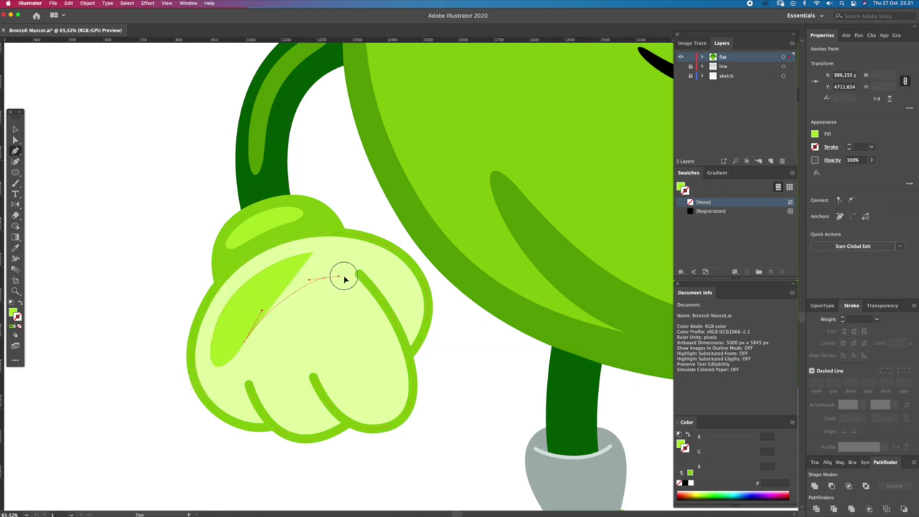
pyautogui.moveTo(342, 279); pyautogui.dragTo(281, 257)
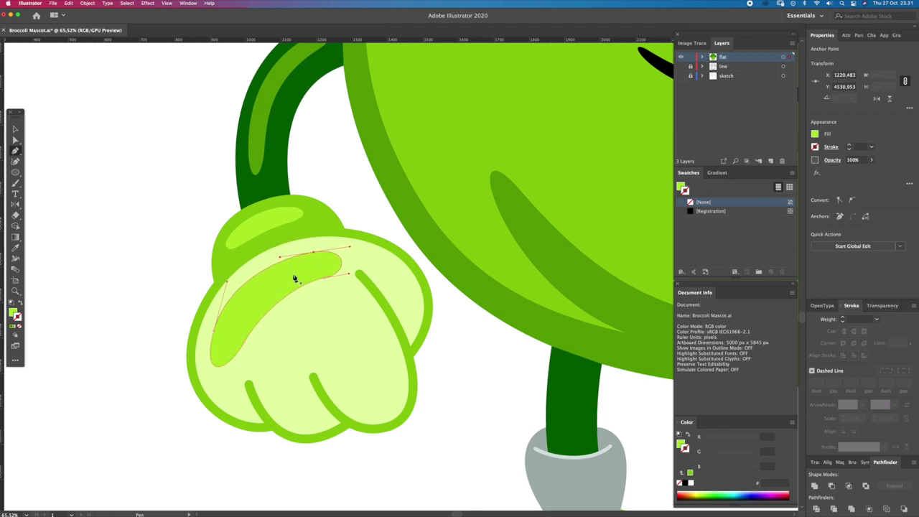
pyautogui.press('a')
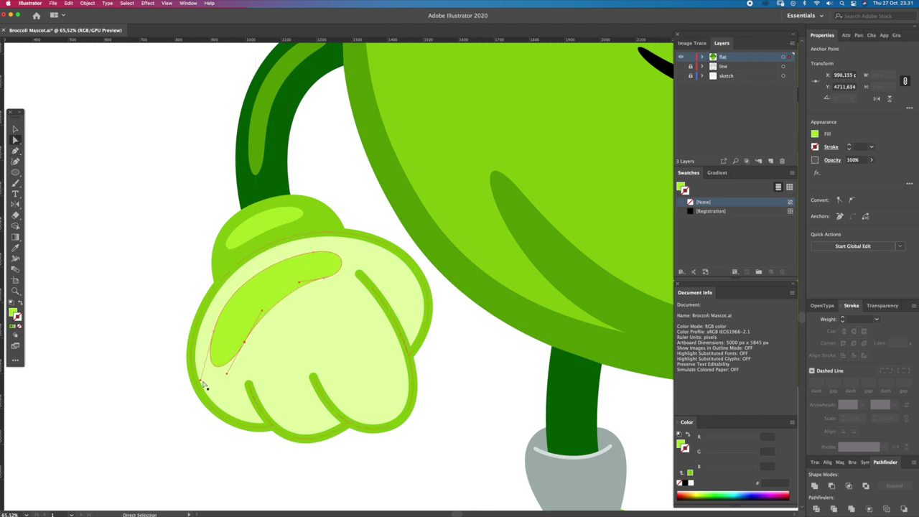
pyautogui.moveTo(203, 383); pyautogui.dragTo(206, 357)
pyautogui.scroll(-2, 295, 306)
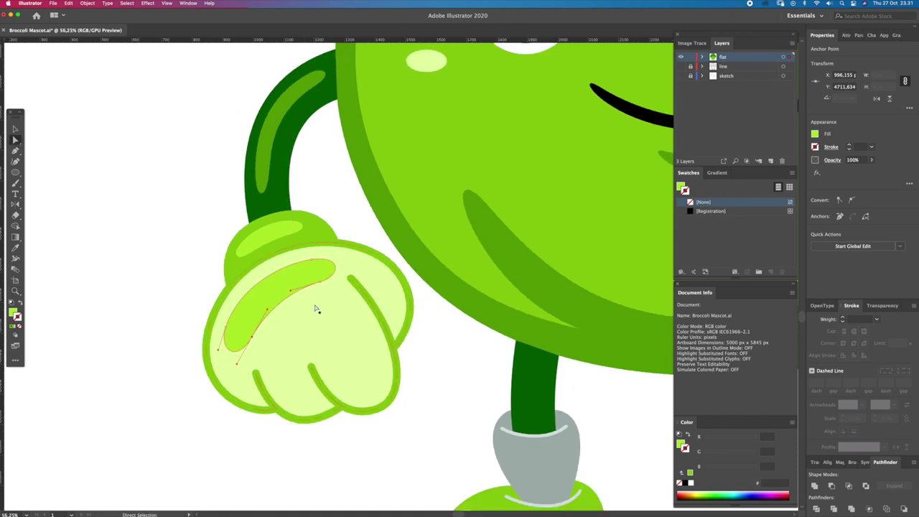
# Copy the hand's fill onto the highlight, remove its stroke, and lighten it to f6ffd9.
pyautogui.press('i')
pyautogui.click(313, 313)
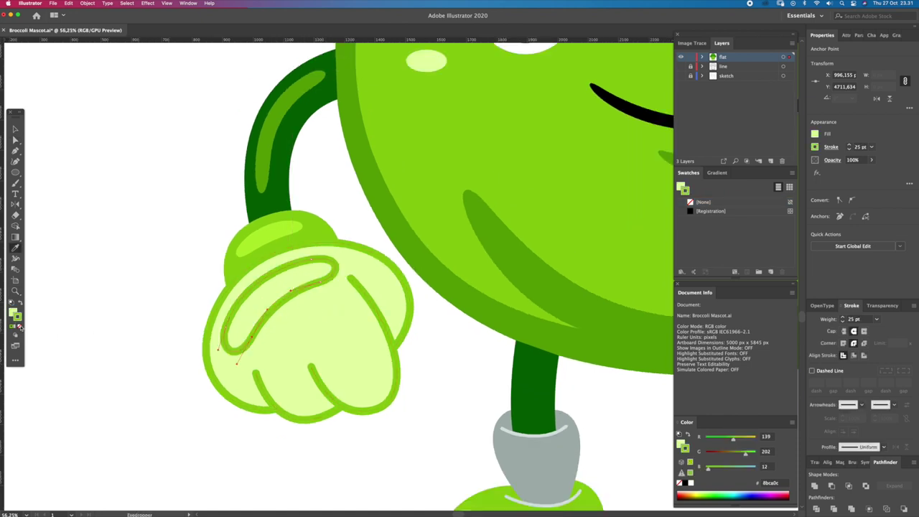
pyautogui.click(22, 327)
pyautogui.doubleClick(13, 314)
pyautogui.moveTo(384, 300); pyautogui.dragTo(363, 281)
pyautogui.click(557, 286)
# Deselect and review the whole mascot with both hand highlights.
pyautogui.press('z')
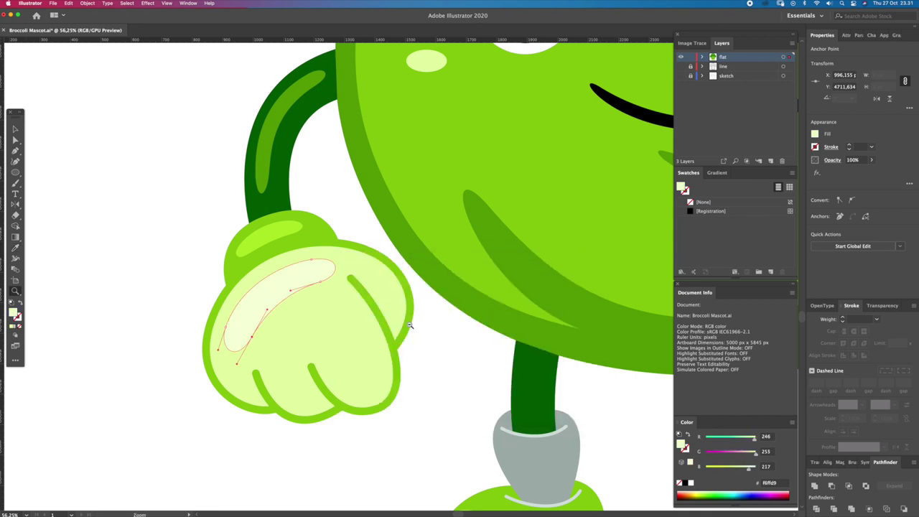
pyautogui.moveTo(410, 322); pyautogui.dragTo(274, 308)
pyautogui.press('v')
pyautogui.click(154, 266)
pyautogui.moveTo(360, 307); pyautogui.dragTo(272, 324)
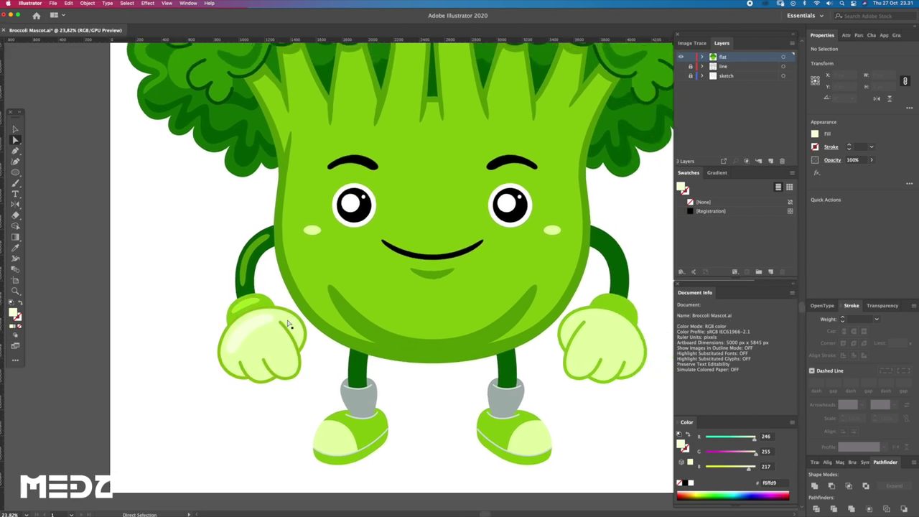
pyautogui.click(271, 334)
pyautogui.click(217, 251)
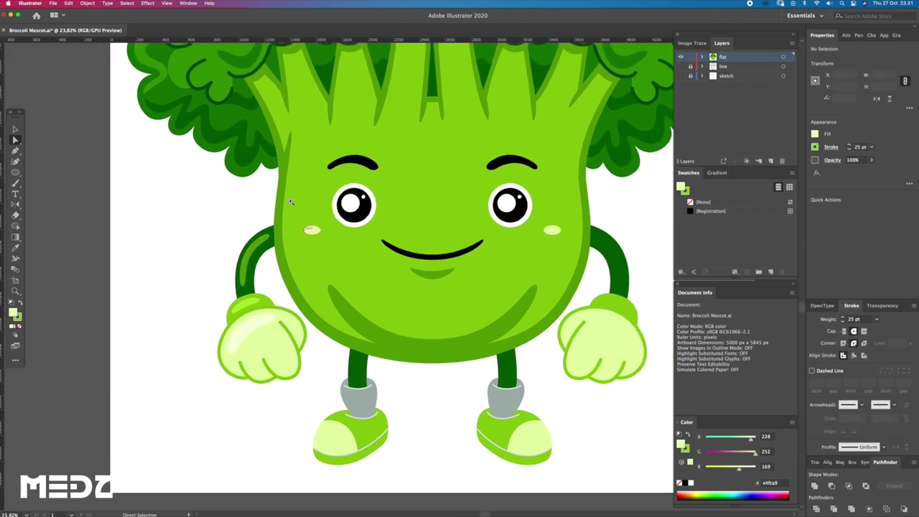
pyautogui.press('z')
pyautogui.moveTo(329, 171); pyautogui.dragTo(321, 268)
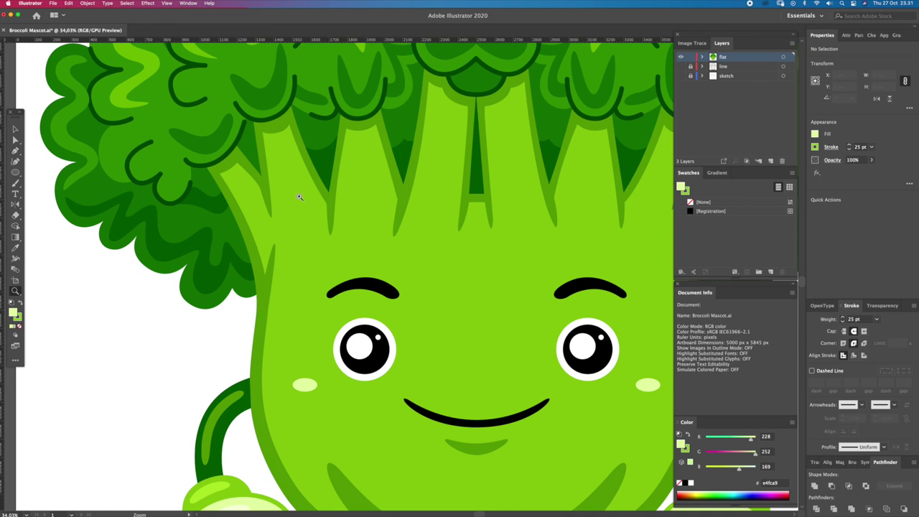
# Draw a pale highlight shape on the body's upper left with no outline.
pyautogui.moveTo(295, 174); pyautogui.dragTo(308, 201)
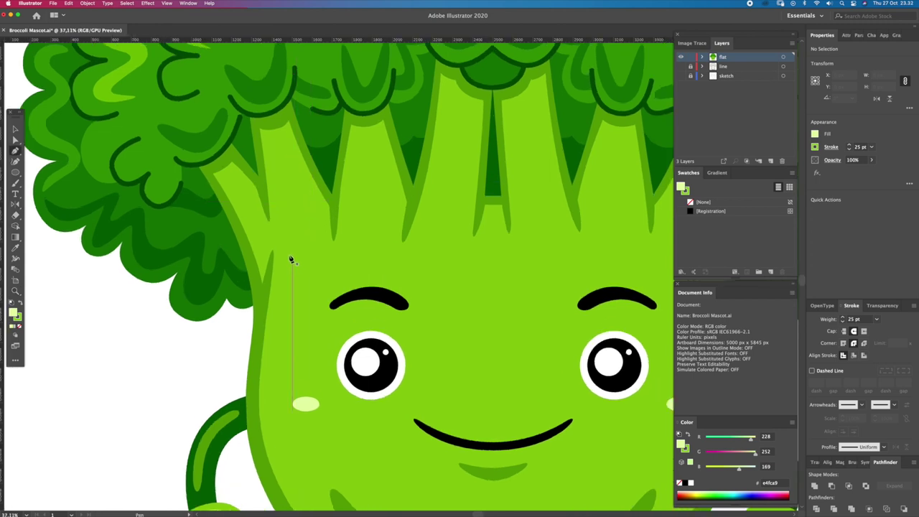
pyautogui.scroll(-2, 288, 322)
pyautogui.moveTo(276, 330); pyautogui.dragTo(272, 354)
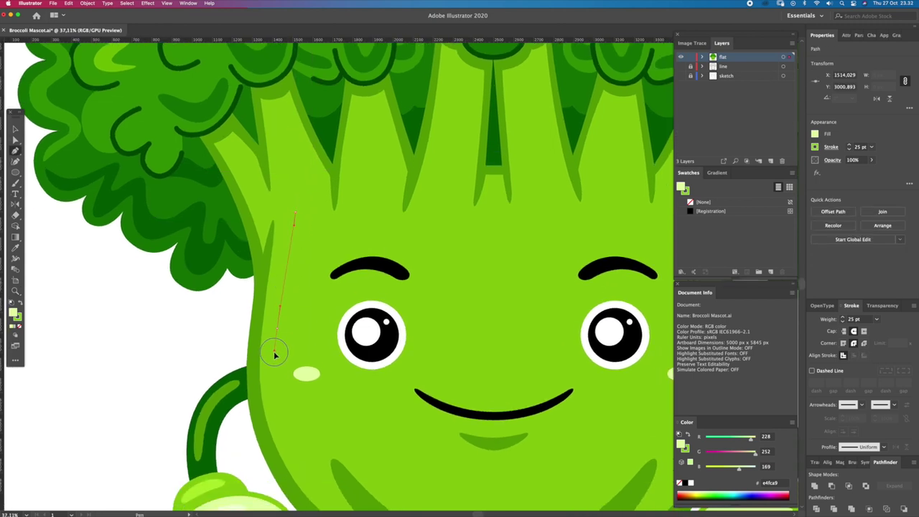
pyautogui.click(293, 306)
pyautogui.moveTo(295, 213); pyautogui.dragTo(299, 218)
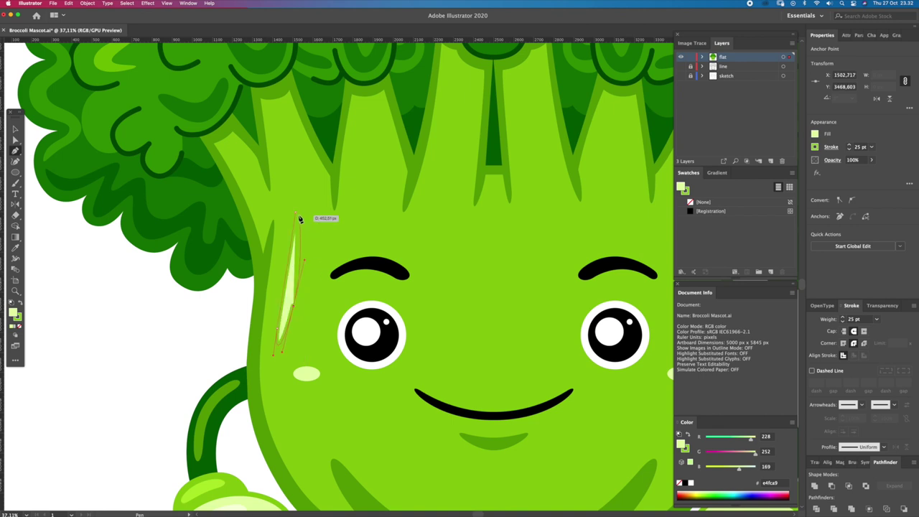
pyautogui.click(281, 247)
pyautogui.press('x')
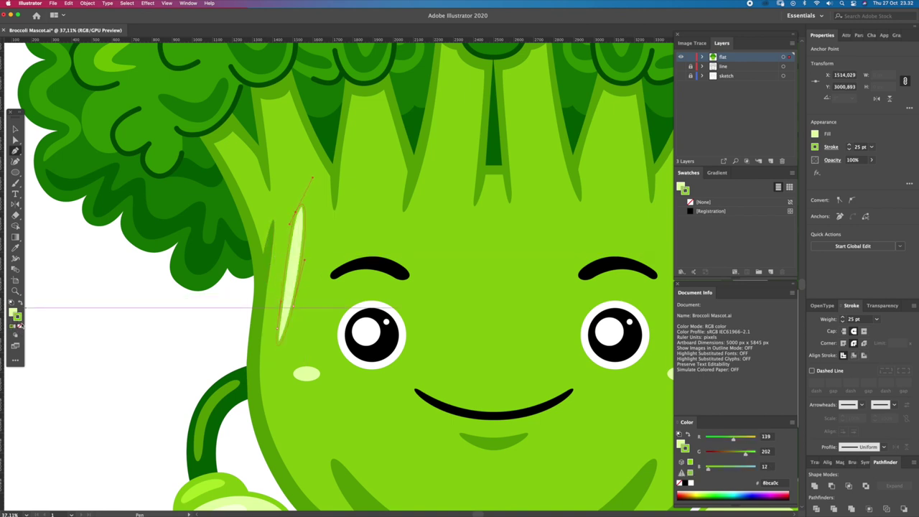
pyautogui.click(21, 327)
pyautogui.press('super+shift+a')
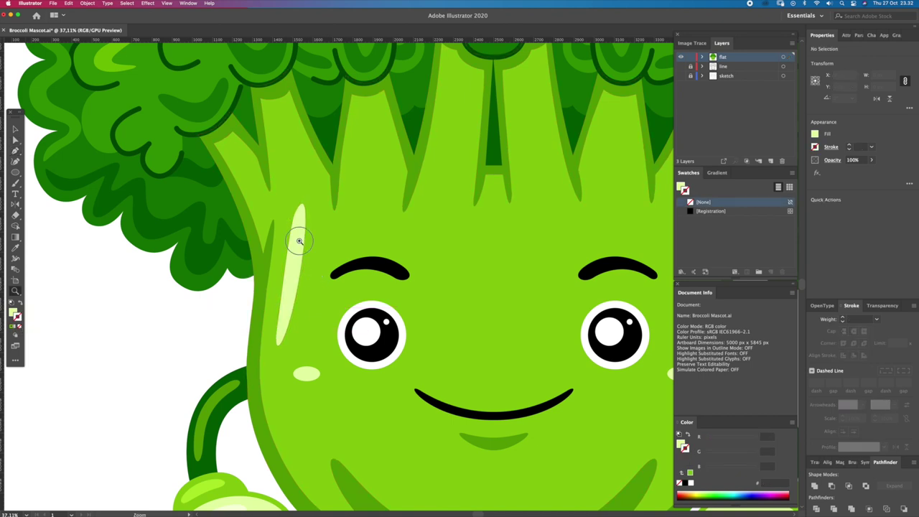
# Scale the body highlight down around its centre.
pyautogui.press('z')
pyautogui.click(298, 220)
pyautogui.press('a')
pyautogui.click(298, 210)
pyautogui.moveTo(303, 228); pyautogui.dragTo(298, 220)
pyautogui.click(266, 354)
pyautogui.press('v')
pyautogui.click(278, 333)
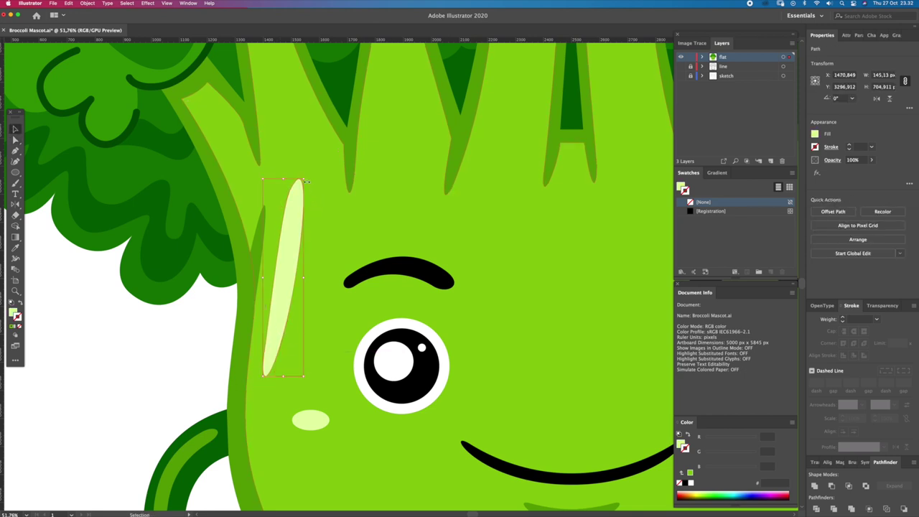
pyautogui.moveTo(305, 181); pyautogui.dragTo(295, 207)
# Pull the highlight's top up and stretch its lower point down into a slim bar.
pyautogui.press('a')
pyautogui.press('r')
pyautogui.press('a')
pyautogui.moveTo(287, 207); pyautogui.dragTo(294, 173)
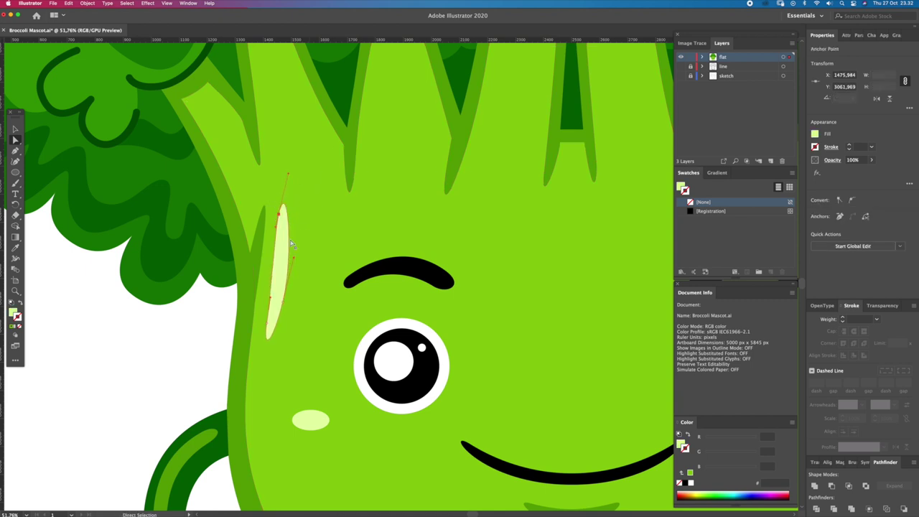
pyautogui.moveTo(297, 262)
pyautogui.mouseDown()
pyautogui.moveTo(308, 231)
pyautogui.moveTo(301, 264)
pyautogui.mouseUp()
pyautogui.moveTo(285, 304); pyautogui.dragTo(285, 318)
pyautogui.moveTo(317, 236); pyautogui.dragTo(311, 213)
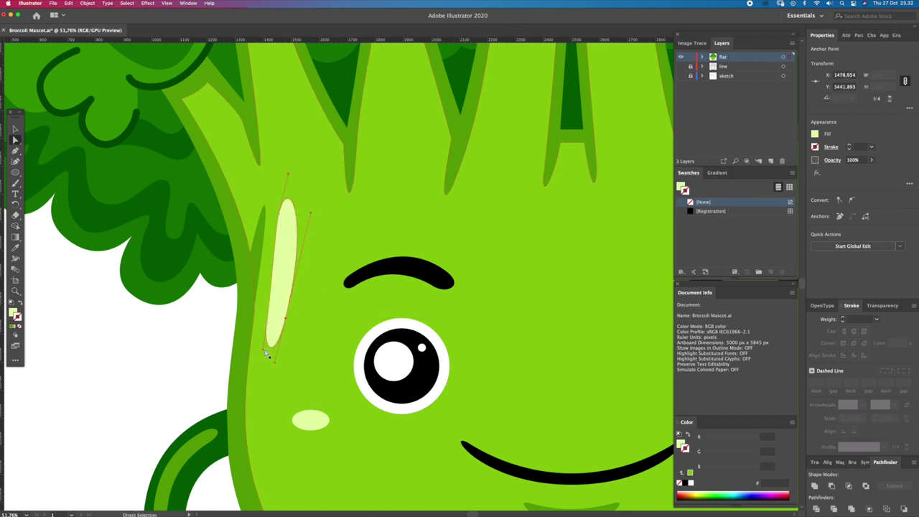
# Narrow the highlight's top and round it off.
pyautogui.click(290, 262)
pyautogui.click(294, 237)
pyautogui.scroll(2, 300, 232)
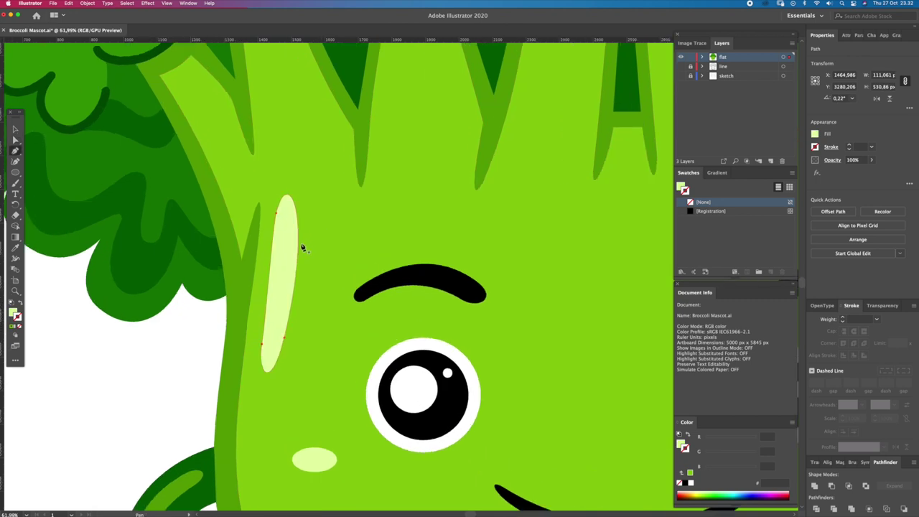
pyautogui.moveTo(300, 246); pyautogui.dragTo(303, 230)
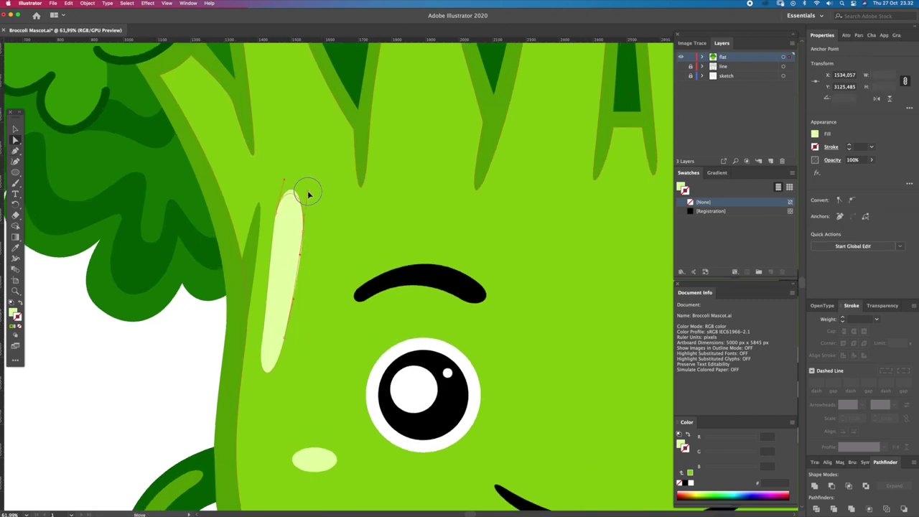
pyautogui.moveTo(278, 216); pyautogui.dragTo(282, 217)
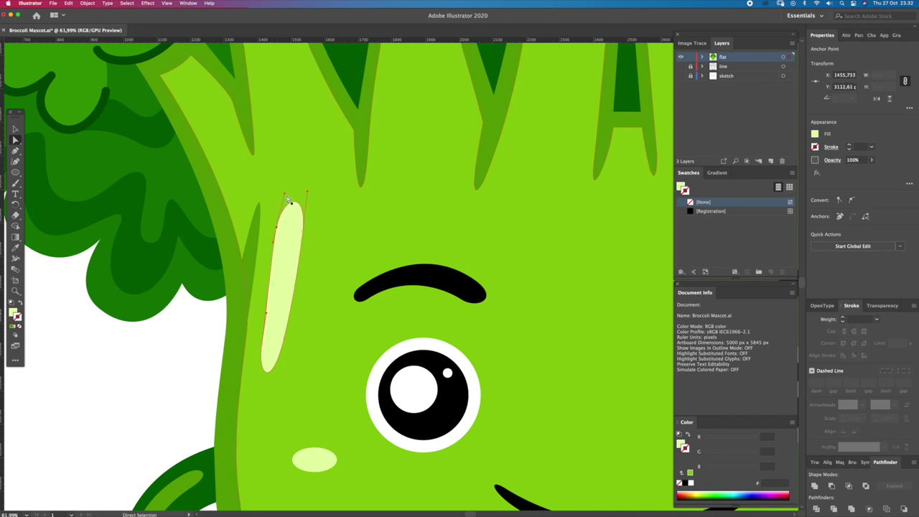
pyautogui.moveTo(307, 199); pyautogui.dragTo(307, 208)
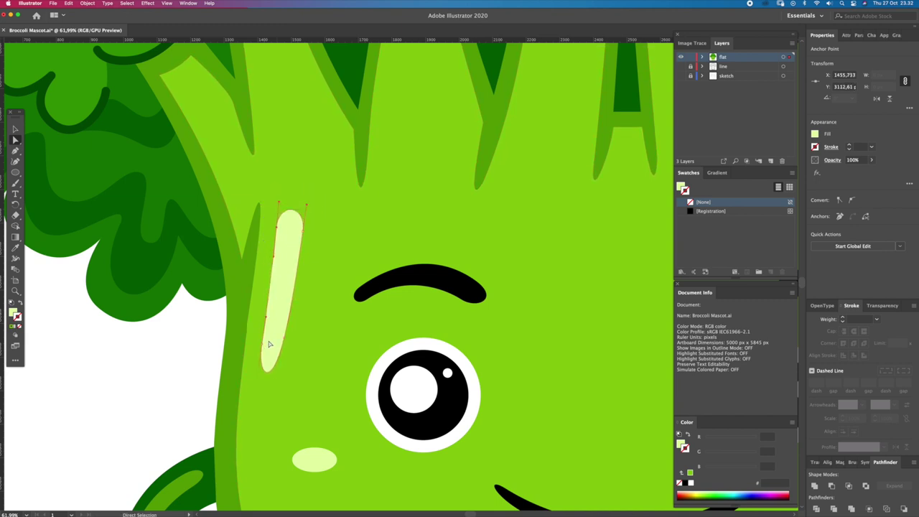
pyautogui.click(283, 320)
pyautogui.press('z')
pyautogui.moveTo(283, 321); pyautogui.dragTo(301, 251)
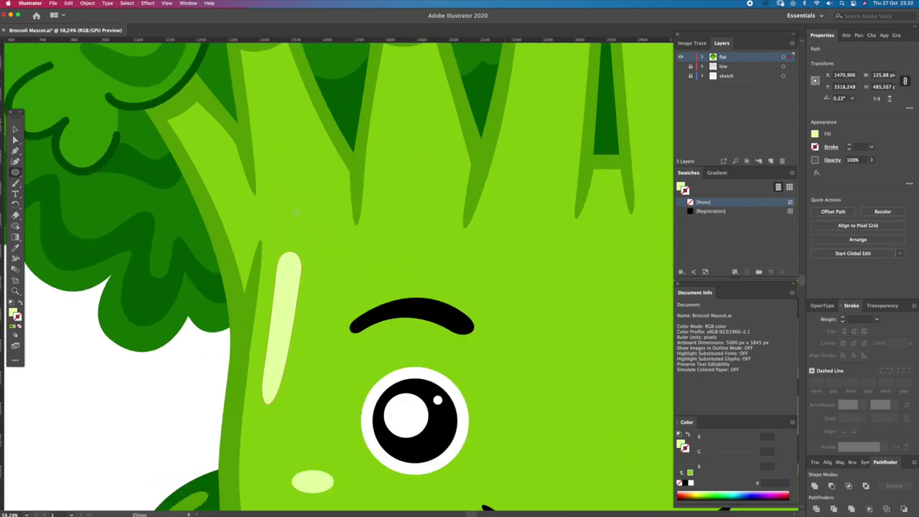
# Draw a small pale dot above the highlight bar and group the dot and bar.
pyautogui.moveTo(296, 212)
pyautogui.mouseDown()
pyautogui.moveTo(302, 230)
pyautogui.moveTo(208, 239)
pyautogui.mouseUp()
pyautogui.press('v')
pyautogui.press('z')
pyautogui.click(310, 273)
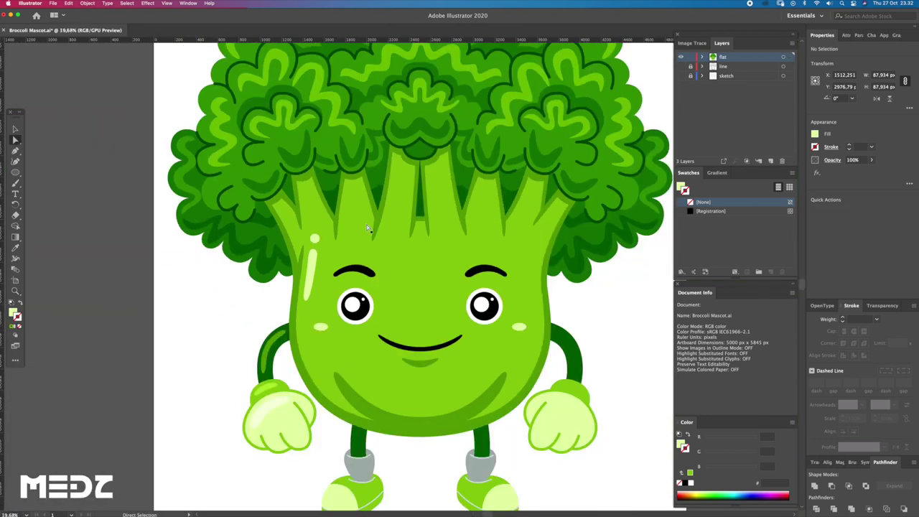
pyautogui.scroll(1, 314, 239)
pyautogui.keyDown('shift'); pyautogui.click(312, 237); pyautogui.keyUp('shift')
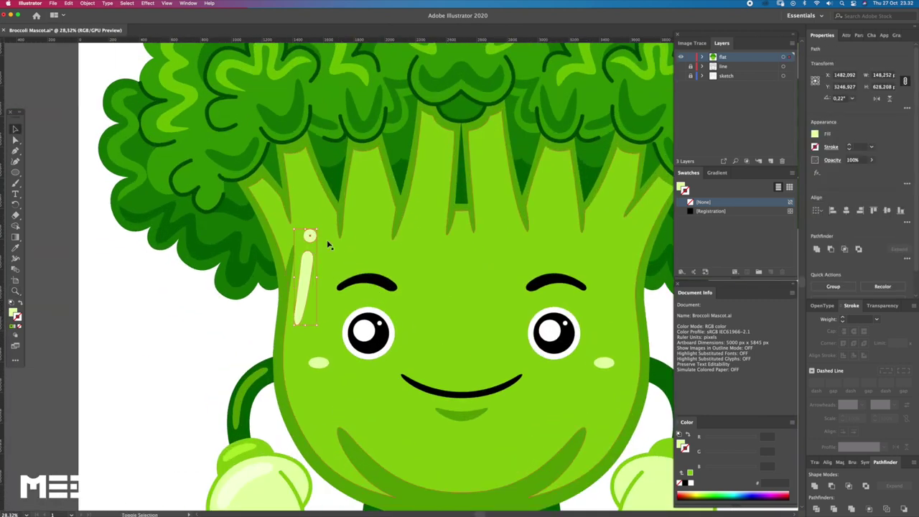
pyautogui.hotkey('ctrl', 'g')
# Reshape the curve at the highlight bar's bottom anchor point.
pyautogui.press('z')
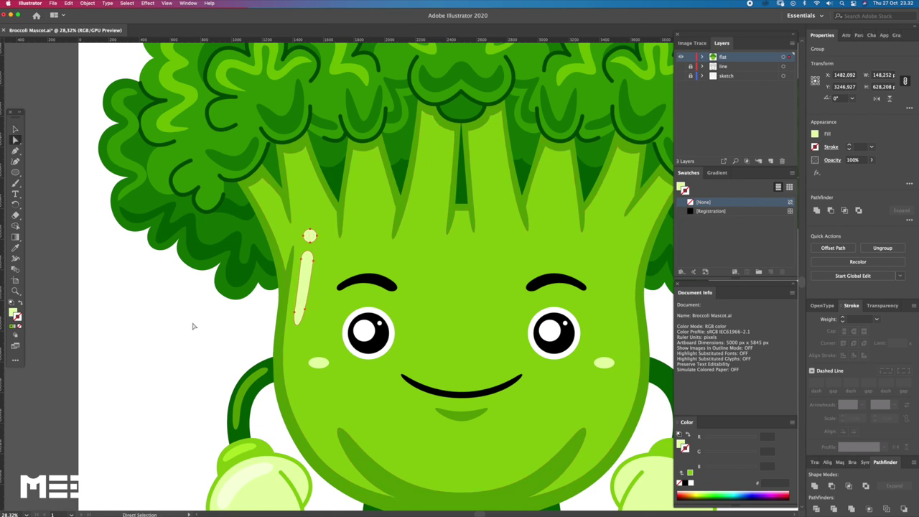
pyautogui.click(192, 327)
pyautogui.scroll(2, 314, 345)
pyautogui.click(315, 305)
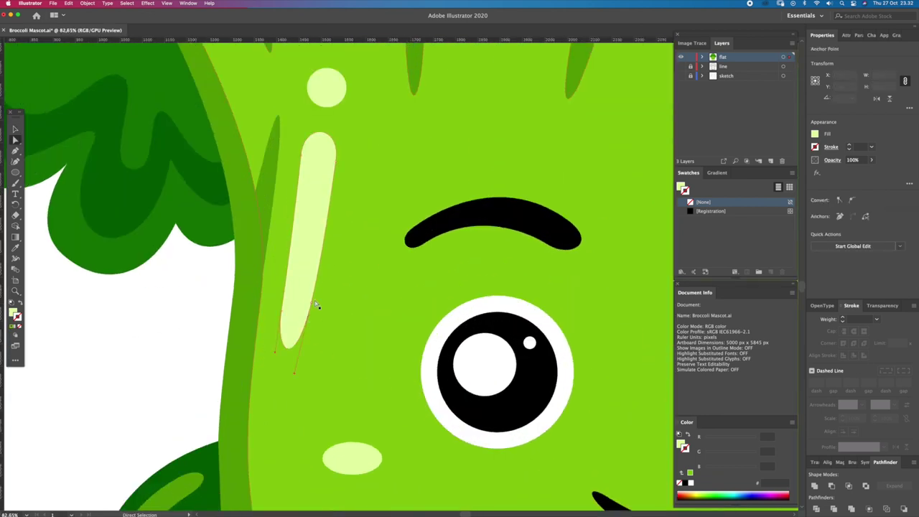
pyautogui.click(305, 308)
pyautogui.click(283, 352)
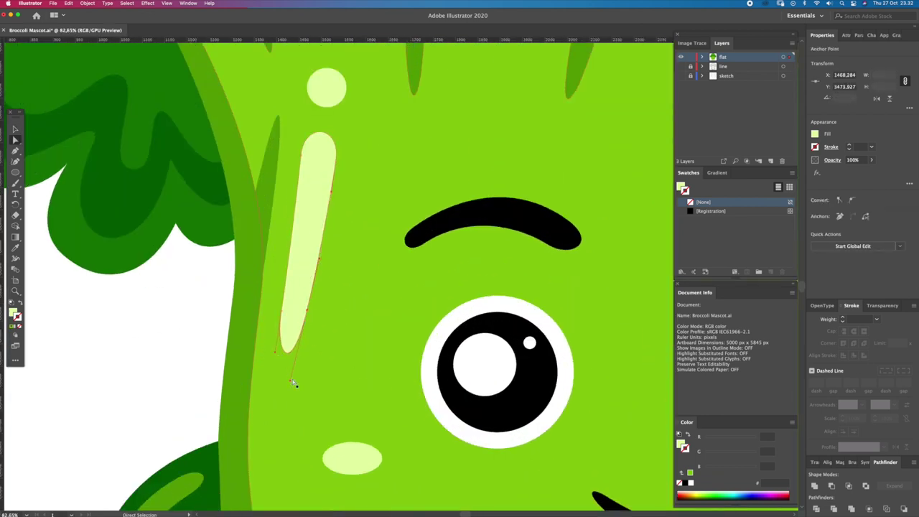
pyautogui.moveTo(291, 381); pyautogui.dragTo(300, 353)
pyautogui.press('z')
pyautogui.moveTo(328, 314)
pyautogui.mouseDown()
pyautogui.moveTo(299, 242)
pyautogui.moveTo(226, 218)
pyautogui.moveTo(219, 281)
pyautogui.mouseUp()
# Deselect everything, then select the stalk highlight group.
pyautogui.press('a')
pyautogui.hotkey('ctrl', 'shift', 'a')
pyautogui.scroll(2, 304, 229)
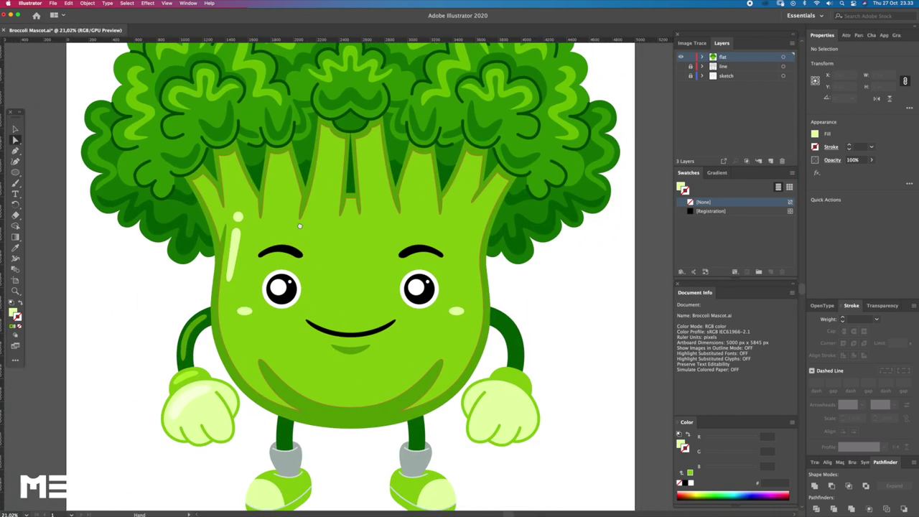
pyautogui.press('v')
pyautogui.click(231, 238)
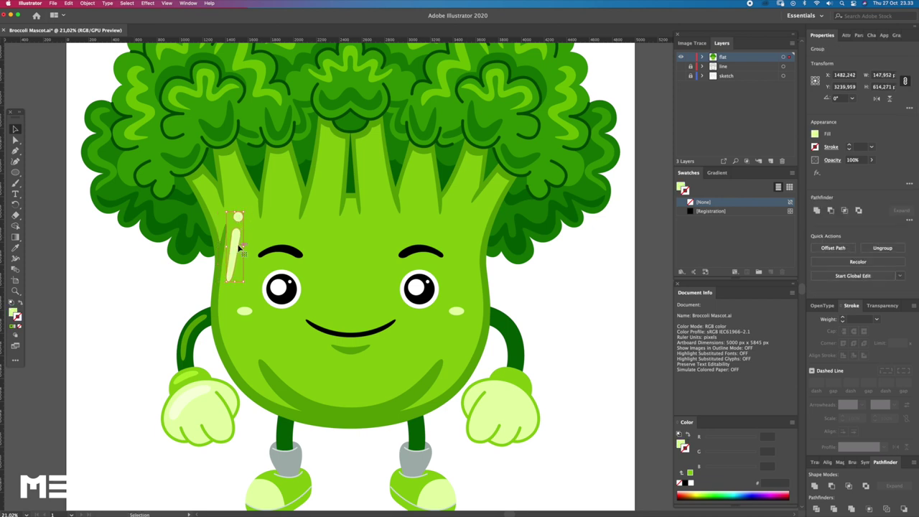
pyautogui.moveTo(225, 241); pyautogui.dragTo(462, 240)
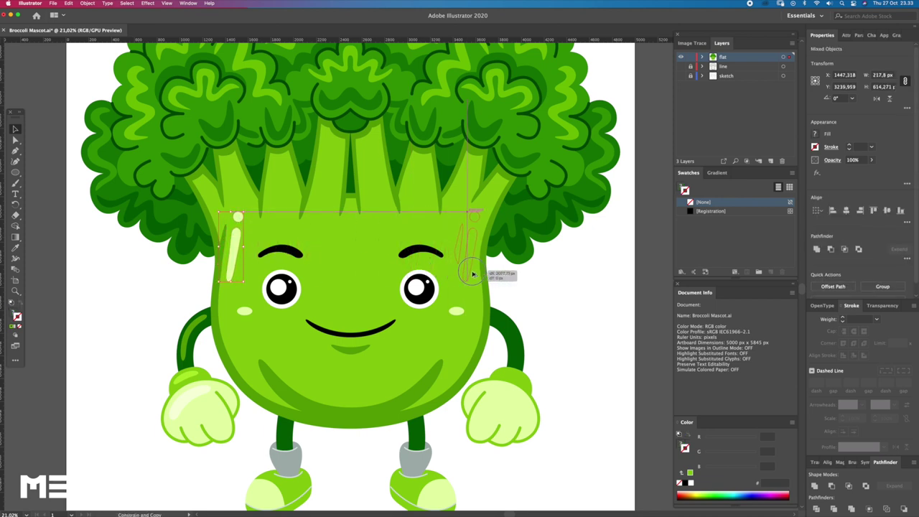
pyautogui.moveTo(19, 203); pyautogui.dragTo(44, 224)
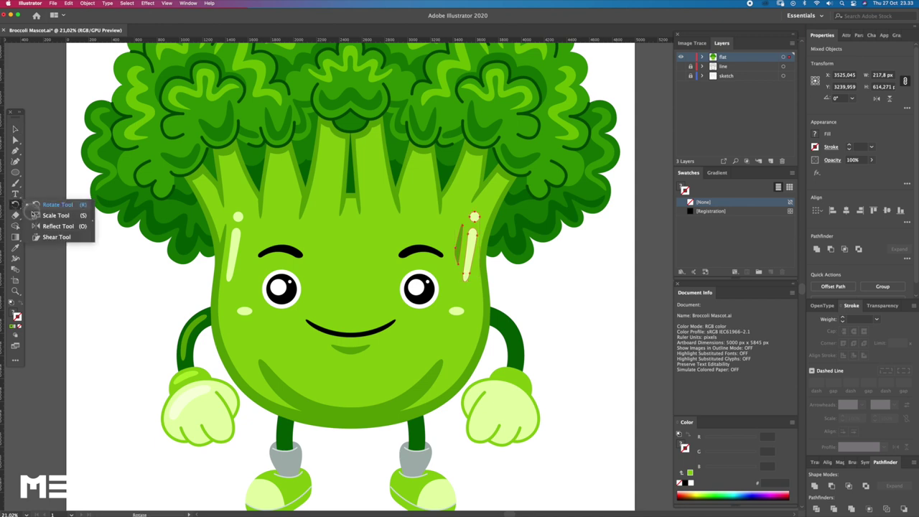
pyautogui.moveTo(459, 305)
pyautogui.mouseDown()
pyautogui.moveTo(428, 291)
pyautogui.moveTo(482, 252)
pyautogui.mouseUp()
pyautogui.scroll(5, 483, 250)
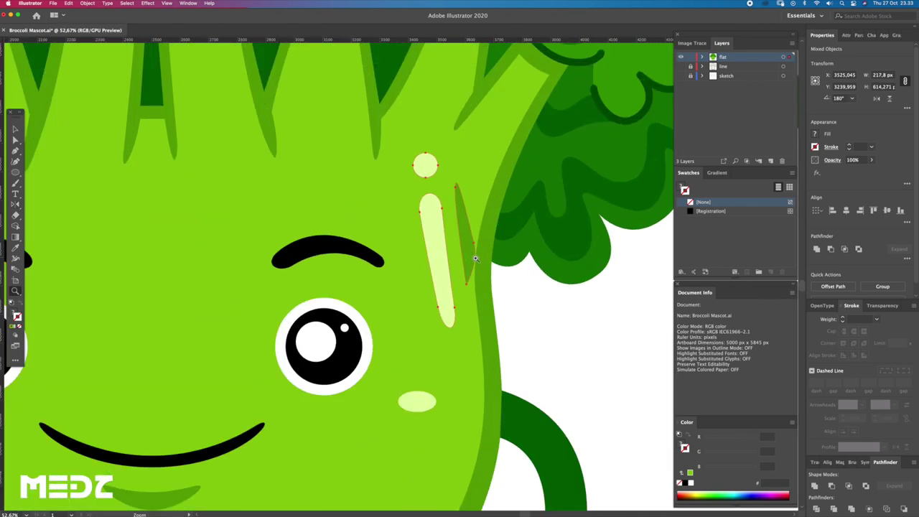
pyautogui.hotkey('shift', 'Right')
pyautogui.press('z')
pyautogui.scroll(-5, 506, 267)
pyautogui.scroll(5, 581, 316)
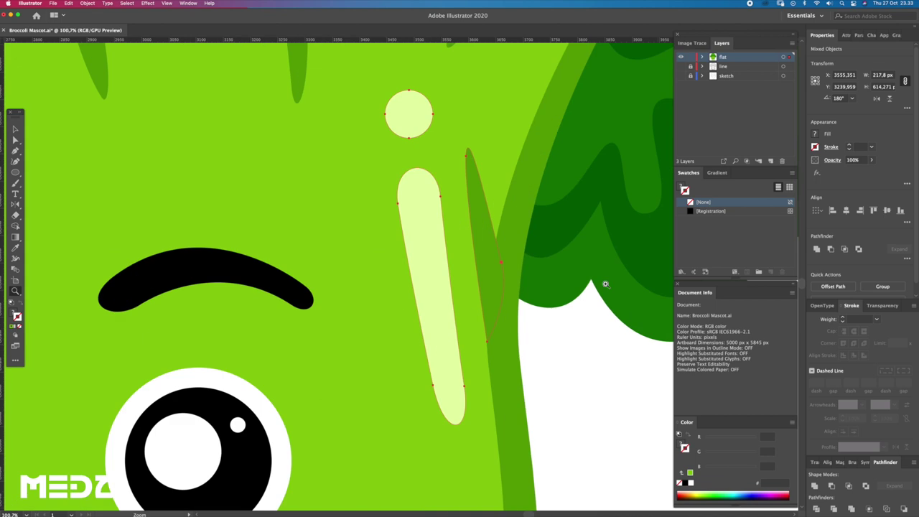
pyautogui.scroll(2, 580, 316)
pyautogui.press('a')
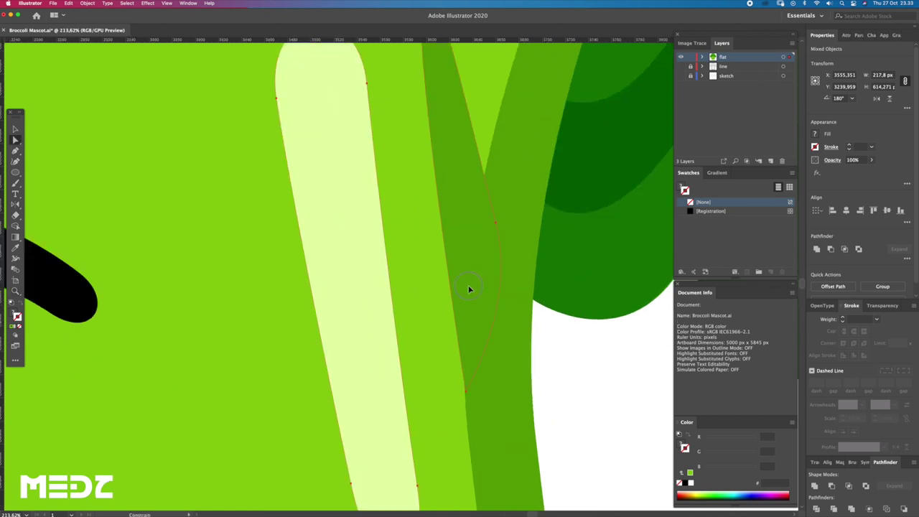
pyautogui.press('z')
pyautogui.scroll(5, 441, 294)
pyautogui.press('z')
pyautogui.scroll(-10, 277, 260)
pyautogui.hotkey('ctrl', '0')
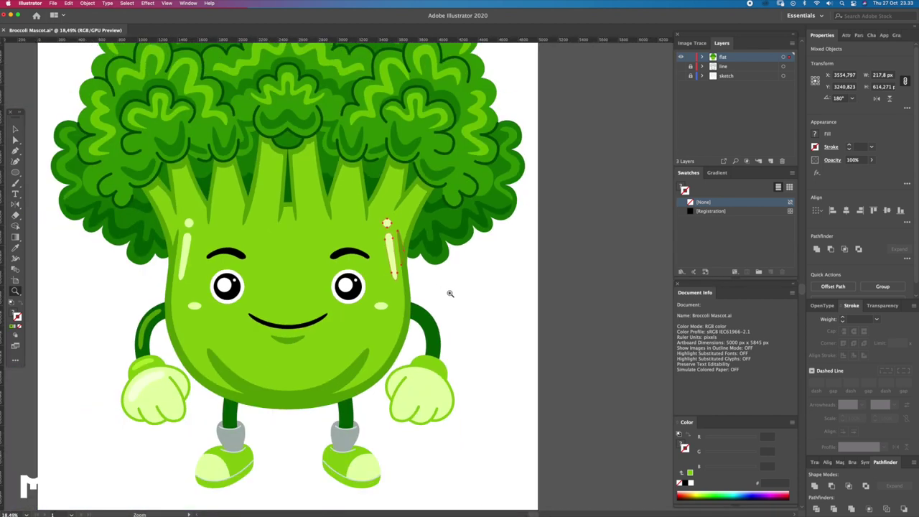
pyautogui.moveTo(413, 306); pyautogui.dragTo(447, 303)
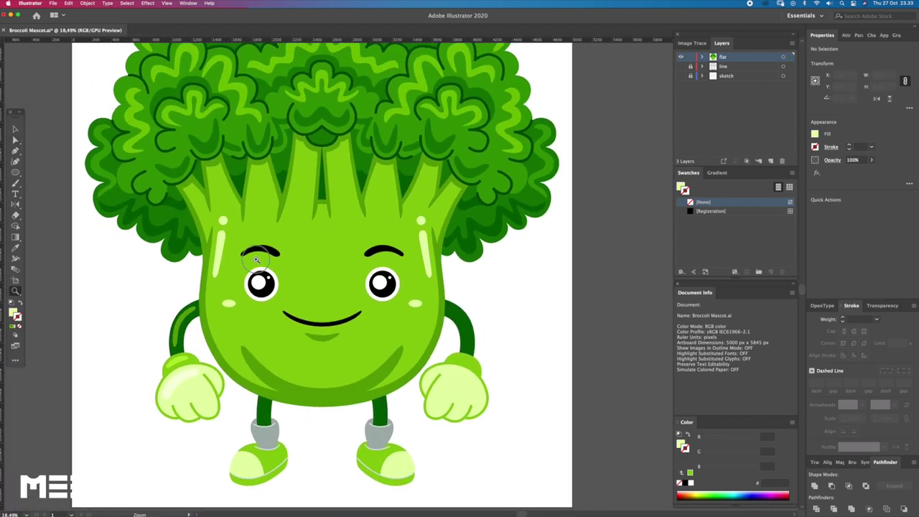
pyautogui.scroll(2, 256, 260)
pyautogui.scroll(-5, 378, 273)
pyautogui.press('a')
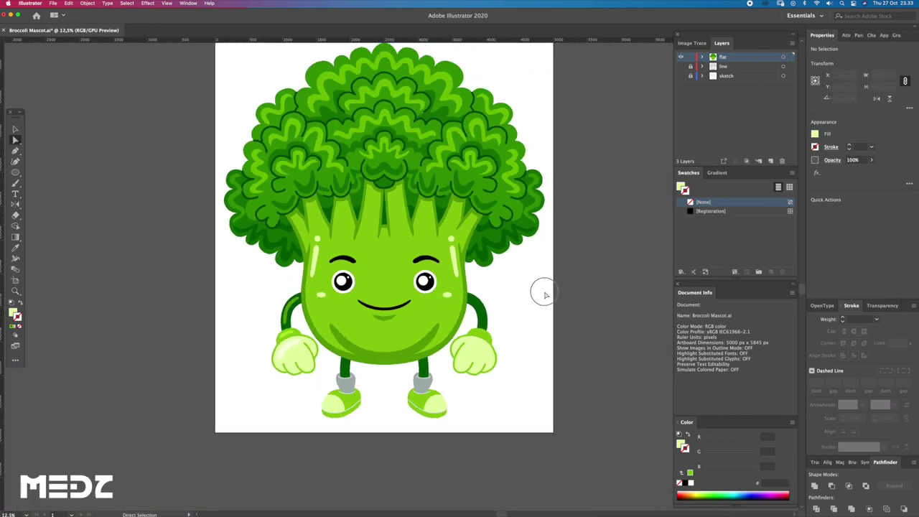
pyautogui.press('z')
pyautogui.scroll(3, 408, 248)
pyautogui.click(223, 264)
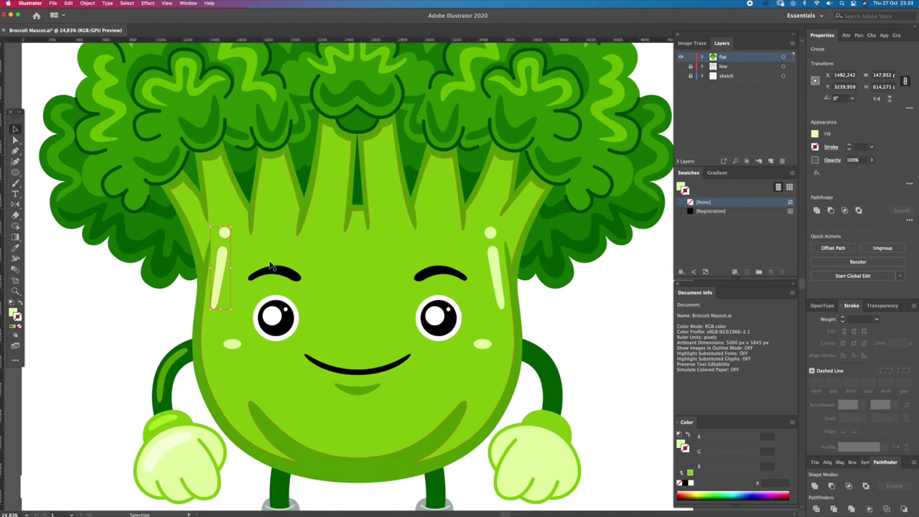
# Place a copy of the highlight group on the upper stem and tilt it into place.
pyautogui.moveTo(220, 267); pyautogui.dragTo(318, 208)
pyautogui.press('r')
pyautogui.moveTo(334, 302); pyautogui.dragTo(334, 300)
pyautogui.scroll(2, 320, 220)
pyautogui.press('v')
pyautogui.moveTo(334, 175); pyautogui.dragTo(329, 180)
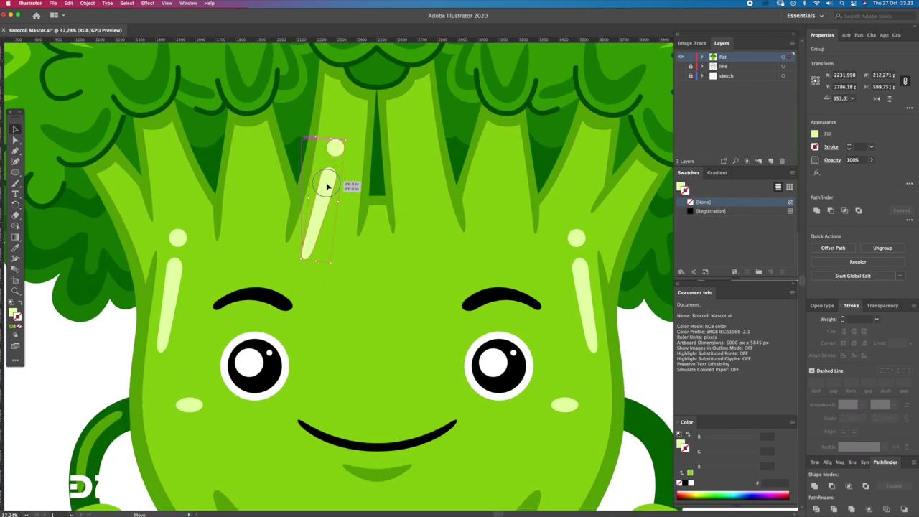
pyautogui.press('r')
pyautogui.moveTo(359, 285); pyautogui.dragTo(358, 286)
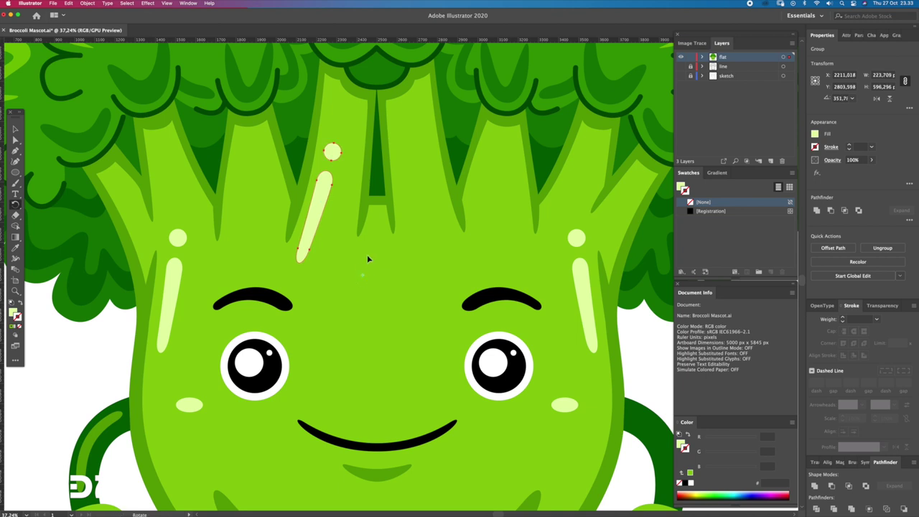
# Duplicate the stem highlight to the right and mirror it to lean the other way.
pyautogui.moveTo(318, 207); pyautogui.dragTo(419, 207)
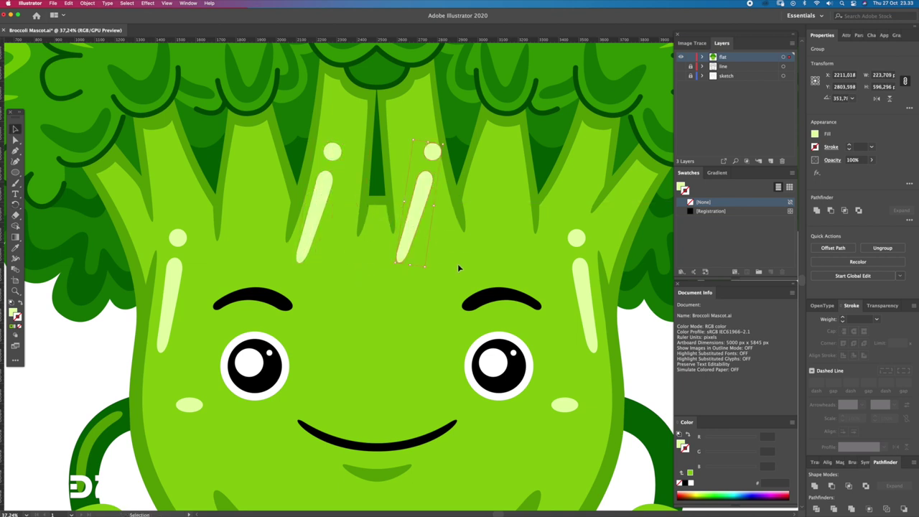
pyautogui.moveTo(15, 204)
pyautogui.mouseDown()
pyautogui.moveTo(70, 216)
pyautogui.moveTo(58, 226)
pyautogui.mouseUp()
pyautogui.moveTo(421, 259); pyautogui.dragTo(428, 218)
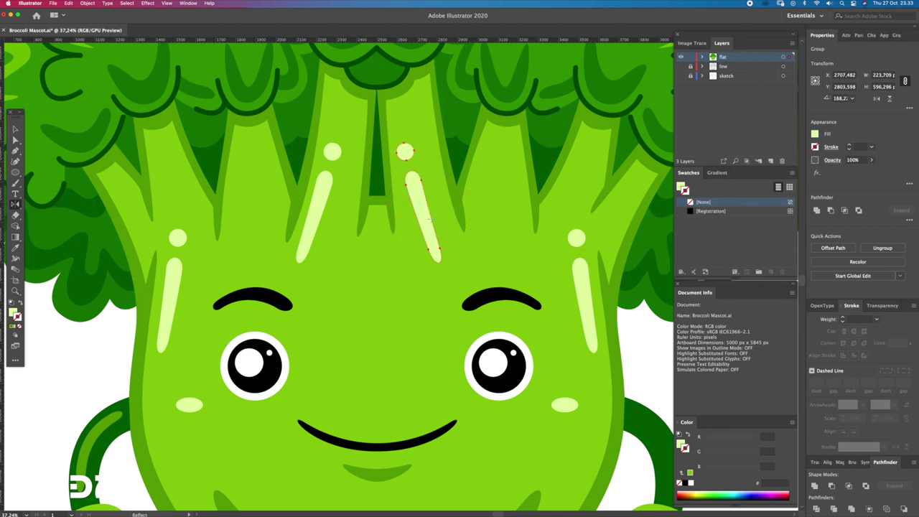
pyautogui.moveTo(444, 199); pyautogui.dragTo(467, 247)
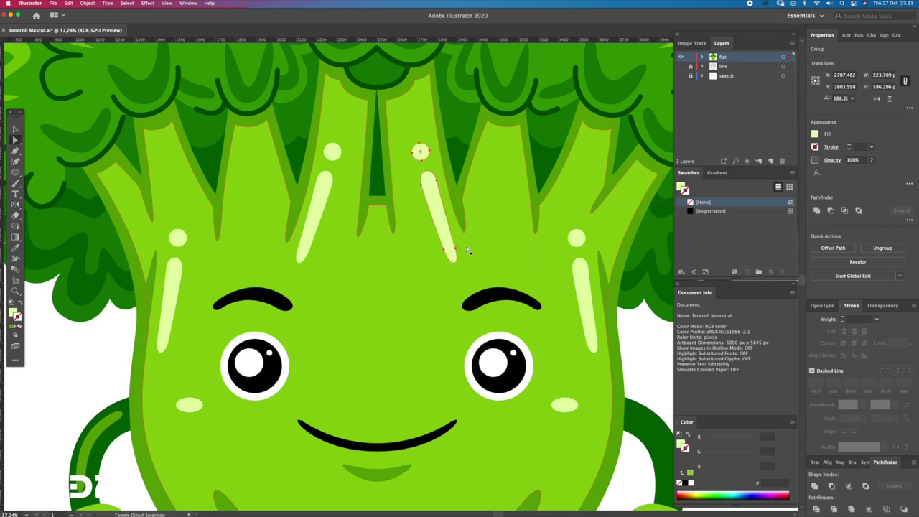
pyautogui.press('z')
pyautogui.keyDown('alt'); pyautogui.click(410, 227); pyautogui.keyUp('alt')
pyautogui.keyDown('alt'); pyautogui.click(410, 227); pyautogui.keyUp('alt')
pyautogui.keyDown('super'); pyautogui.click(606, 308); pyautogui.keyUp('super')
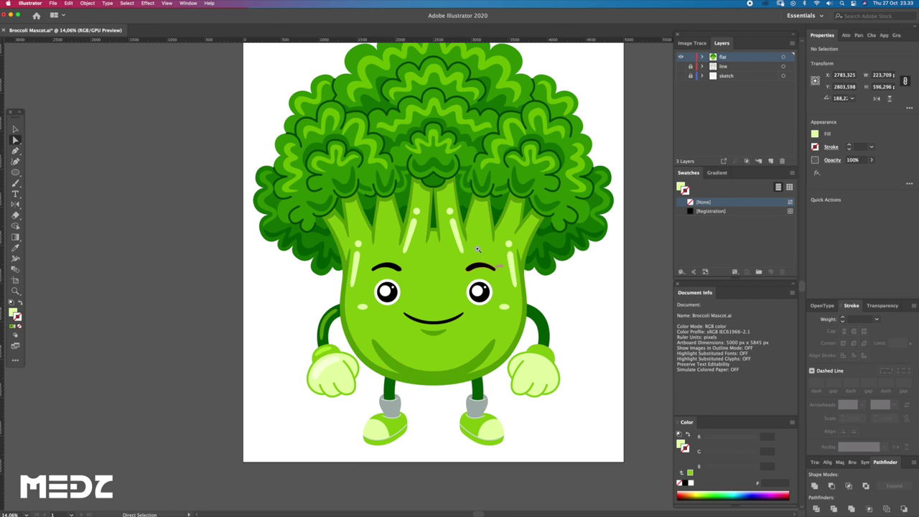
# Copy the stem highlight further left and shrink the copy about its centre.
pyautogui.click(550, 298)
pyautogui.press('v')
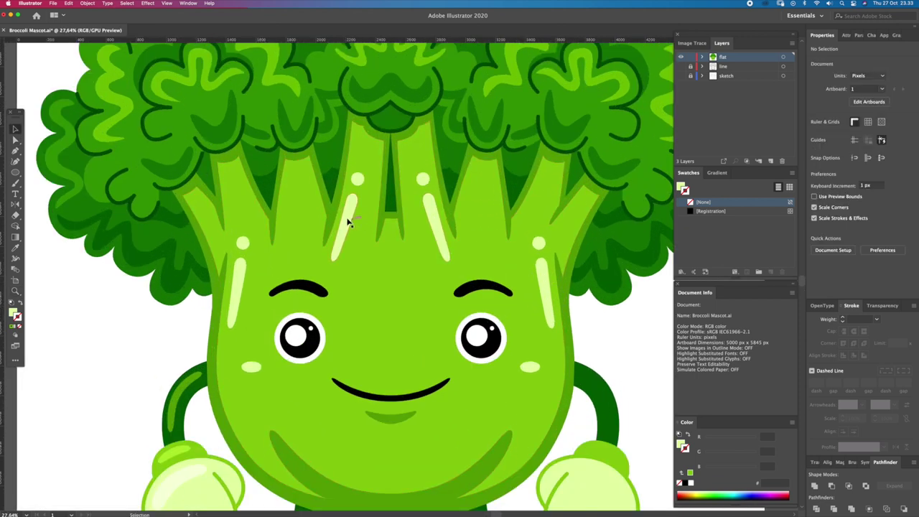
pyautogui.moveTo(349, 223)
pyautogui.keyDown('alt'); pyautogui.mouseDown()
pyautogui.moveTo(294, 226)
pyautogui.moveTo(356, 261)
pyautogui.mouseUp(); pyautogui.keyUp('alt')
pyautogui.press('r')
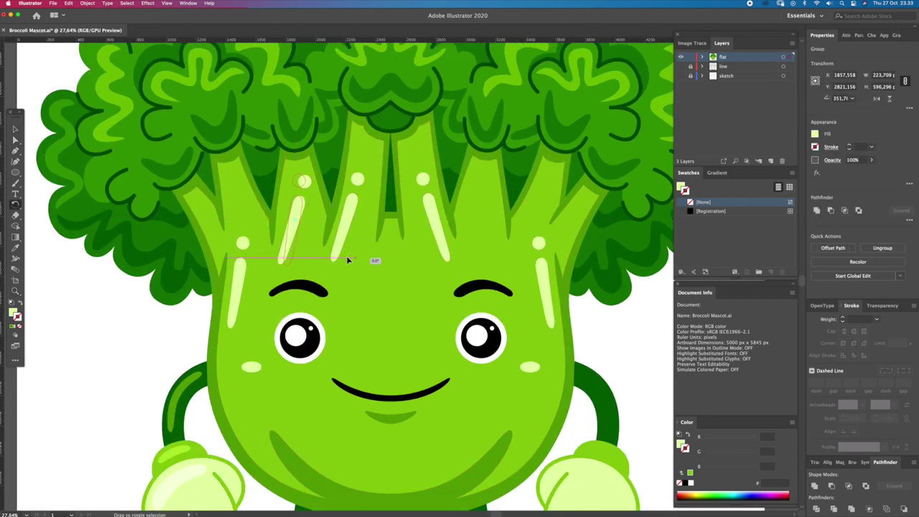
pyautogui.scroll(3, 322, 219)
pyautogui.press('v')
pyautogui.keyDown('alt'); pyautogui.moveTo(304, 148); pyautogui.dragTo(300, 158); pyautogui.keyUp('alt')
# Shrink and raise the left stem highlight, and delete the right stem highlight.
pyautogui.press('a')
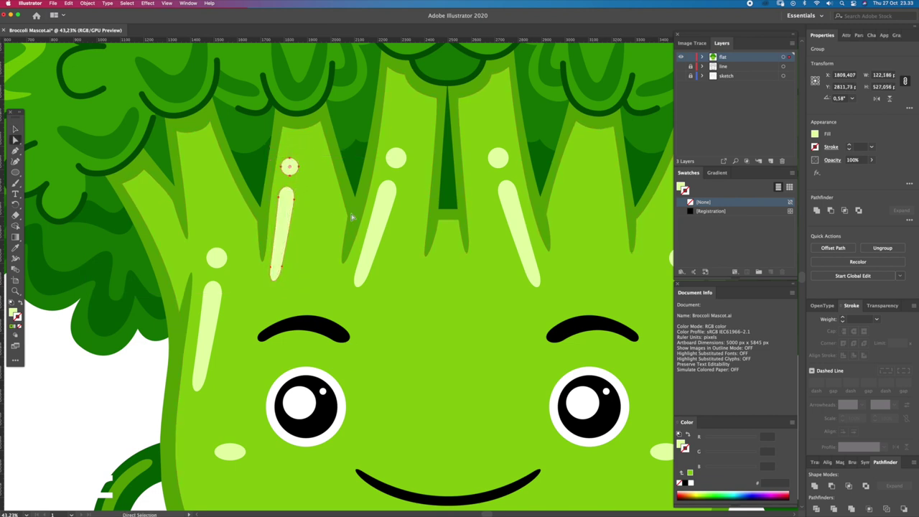
pyautogui.hotkey('ctrl', '0')
pyautogui.scroll(5, 392, 219)
pyautogui.press('v')
pyautogui.click(399, 172)
pyautogui.moveTo(403, 175); pyautogui.dragTo(400, 169)
pyautogui.moveTo(393, 177); pyautogui.dragTo(393, 169)
pyautogui.click(482, 174)
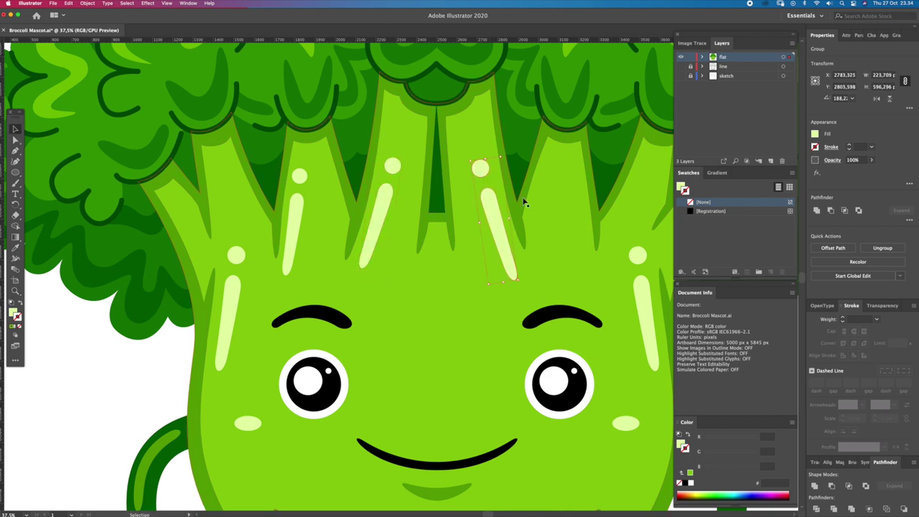
pyautogui.press('Delete')
# Delete the dots above both upper stem highlight strokes.
pyautogui.press('z')
pyautogui.hotkey('ctrl', '0')
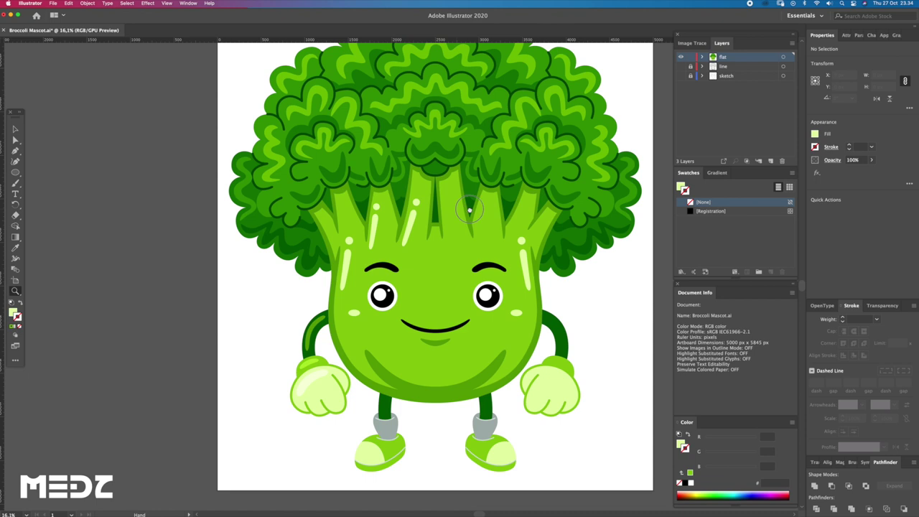
pyautogui.moveTo(418, 209); pyautogui.dragTo(474, 209)
pyautogui.keyDown('super'); pyautogui.click(415, 193); pyautogui.keyUp('super')
pyautogui.moveTo(333, 205); pyautogui.dragTo(329, 202)
pyautogui.press('Delete')
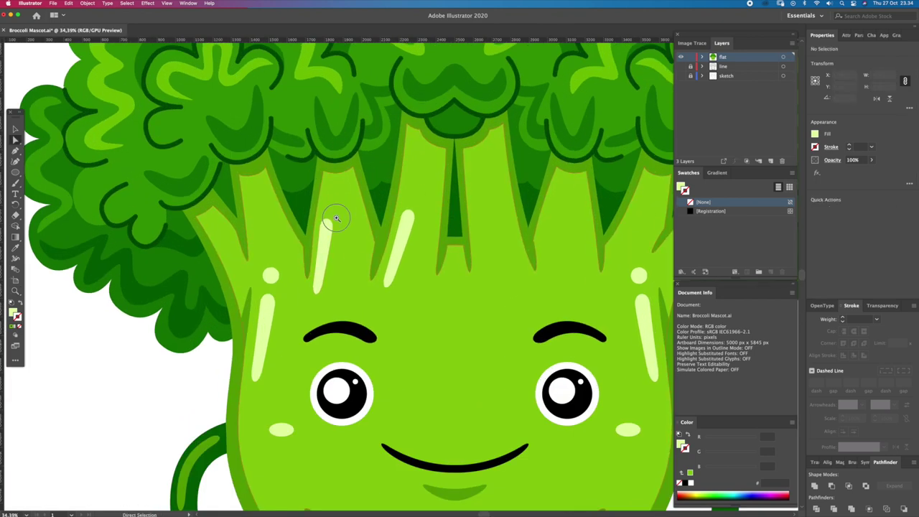
# Lengthen the left highlight stroke, stretching its top up and bottom down-left.
pyautogui.click(337, 219)
pyautogui.moveTo(323, 240); pyautogui.dragTo(324, 197)
pyautogui.moveTo(337, 235); pyautogui.dragTo(339, 199)
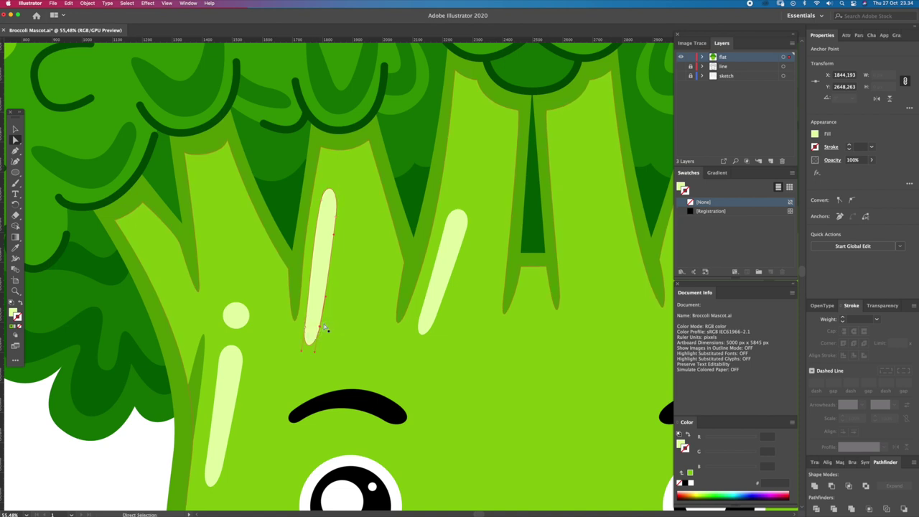
pyautogui.moveTo(319, 329); pyautogui.dragTo(308, 329)
# Stretch the second highlight's top upward and thin it into a taper.
pyautogui.click(464, 232)
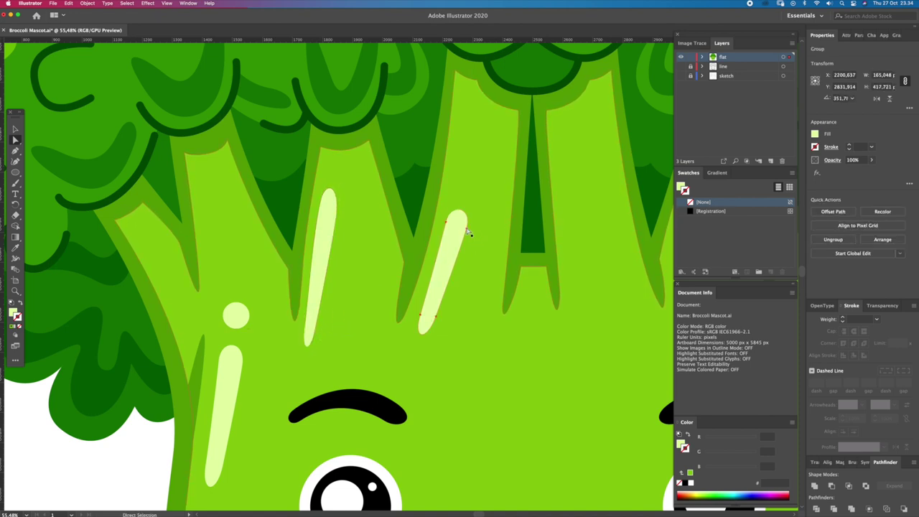
pyautogui.moveTo(461, 214); pyautogui.dragTo(453, 181)
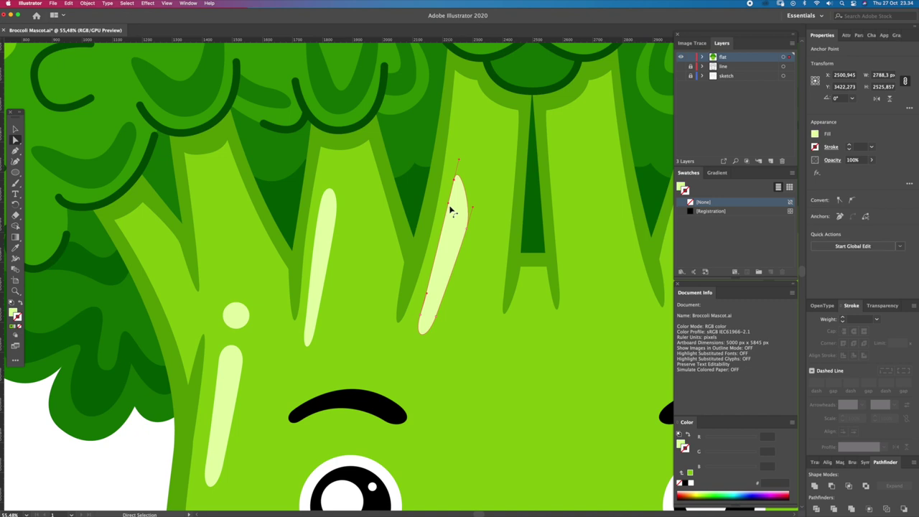
pyautogui.moveTo(451, 225); pyautogui.dragTo(477, 211)
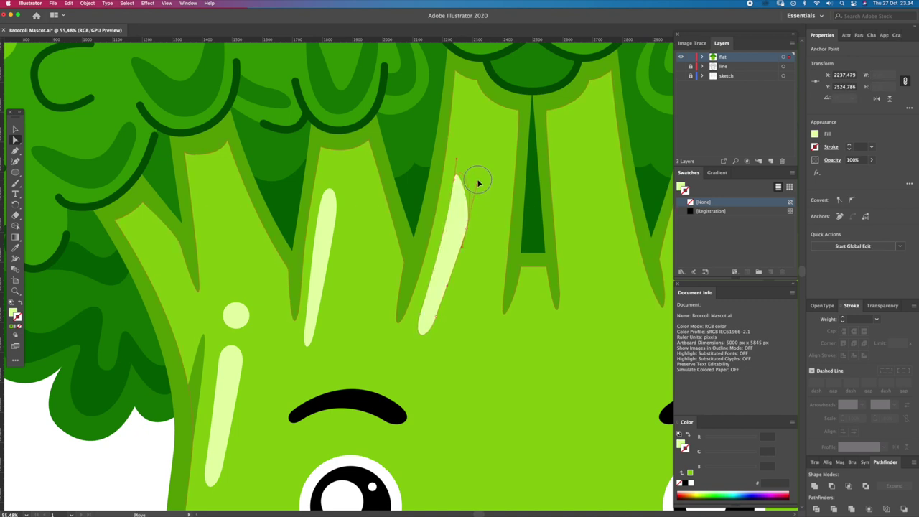
pyautogui.moveTo(480, 169); pyautogui.dragTo(471, 168)
pyautogui.click(458, 257)
pyautogui.moveTo(458, 257); pyautogui.dragTo(449, 289)
# Refine the second highlight's lower and upper curve points.
pyautogui.moveTo(440, 321); pyautogui.dragTo(431, 319)
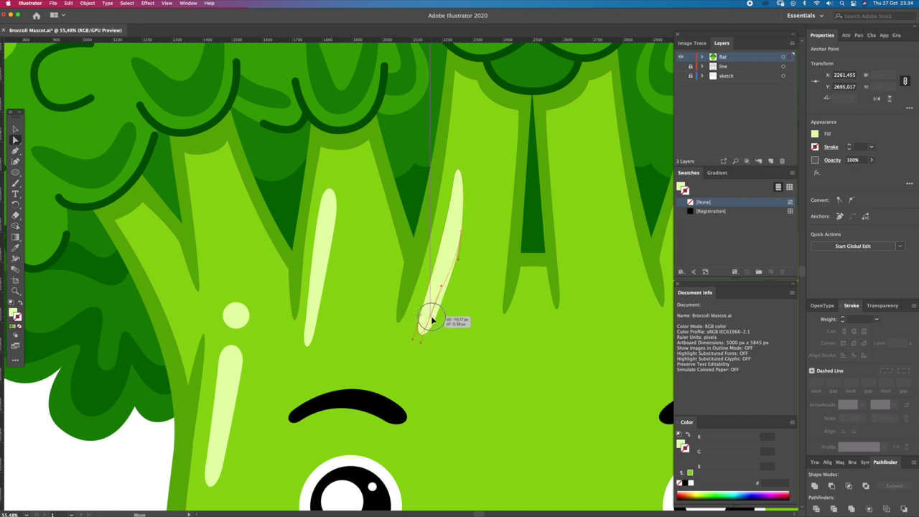
pyautogui.moveTo(459, 239); pyautogui.dragTo(467, 225)
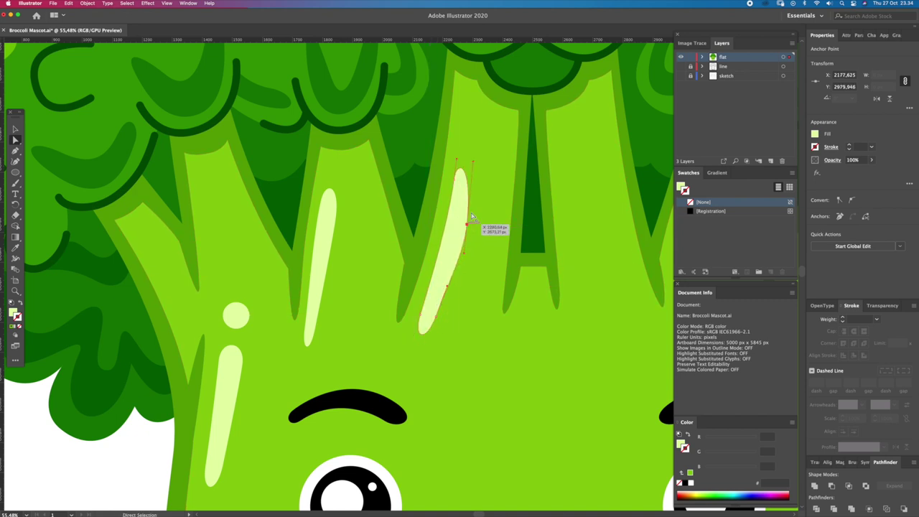
pyautogui.moveTo(473, 162); pyautogui.dragTo(480, 159)
pyautogui.moveTo(468, 226); pyautogui.dragTo(455, 257)
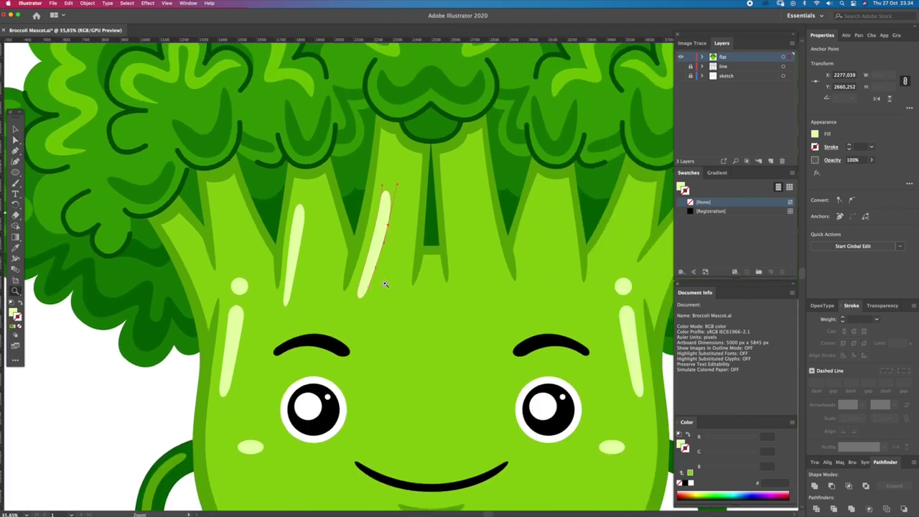
pyautogui.moveTo(384, 281); pyautogui.dragTo(438, 324)
pyautogui.moveTo(382, 296); pyautogui.dragTo(369, 294)
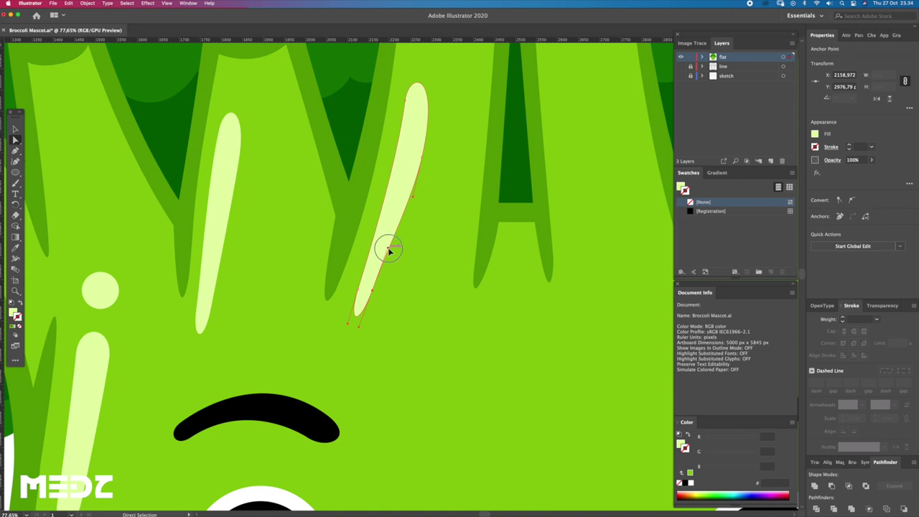
# Rotate the second highlight to match the first and select both strokes.
pyautogui.press('r')
pyautogui.moveTo(386, 287)
pyautogui.mouseDown()
pyautogui.moveTo(388, 330)
pyautogui.moveTo(396, 322)
pyautogui.mouseUp()
pyautogui.press('z')
pyautogui.moveTo(408, 248); pyautogui.dragTo(352, 237)
pyautogui.moveTo(316, 169); pyautogui.dragTo(411, 282)
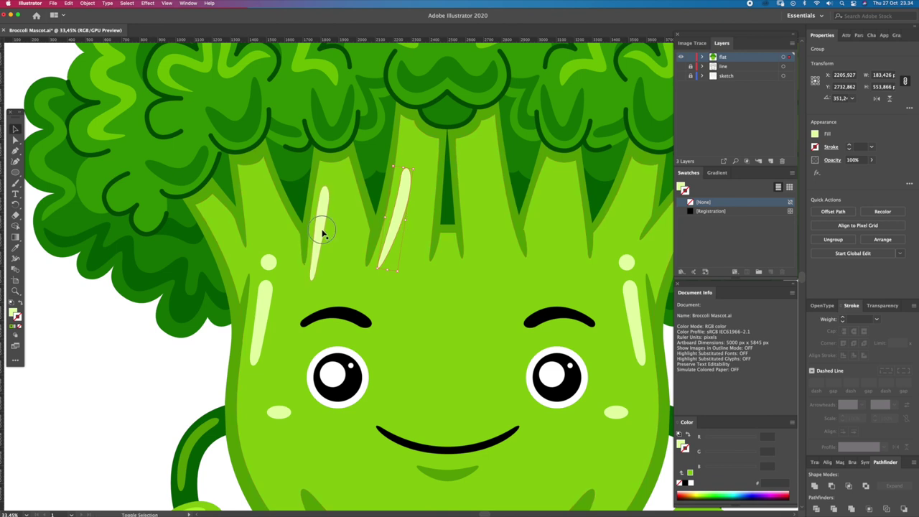
pyautogui.hscroll(3, 388, 251)
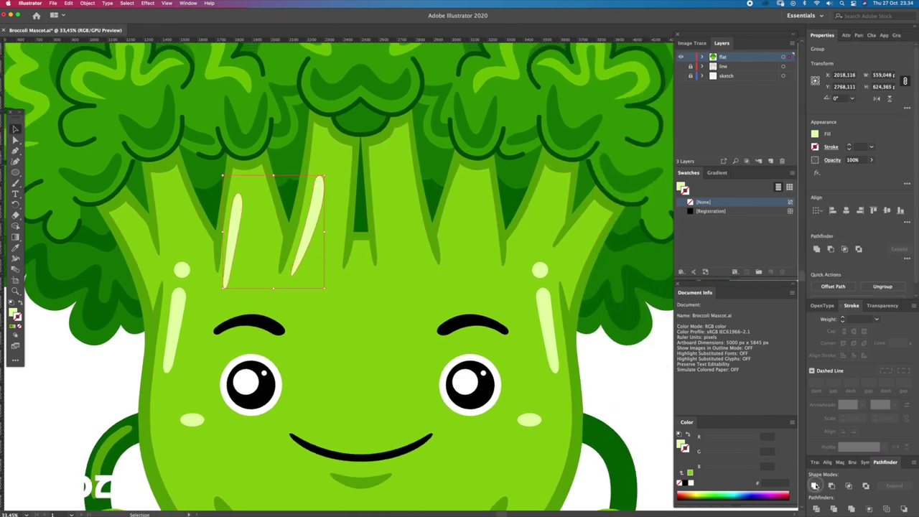
# Merge the two highlight strokes and place a mirrored copy on the right stems.
pyautogui.click(816, 486)
pyautogui.moveTo(314, 237); pyautogui.dragTo(450, 239)
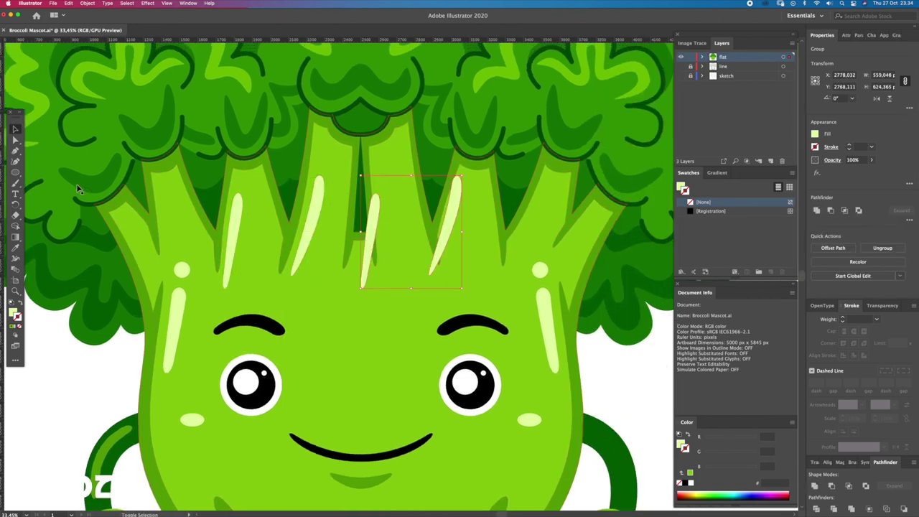
pyautogui.click(15, 205)
pyautogui.moveTo(15, 205); pyautogui.dragTo(57, 227)
pyautogui.moveTo(393, 295)
pyautogui.mouseDown()
pyautogui.moveTo(386, 247)
pyautogui.moveTo(423, 258)
pyautogui.mouseUp()
pyautogui.press('v')
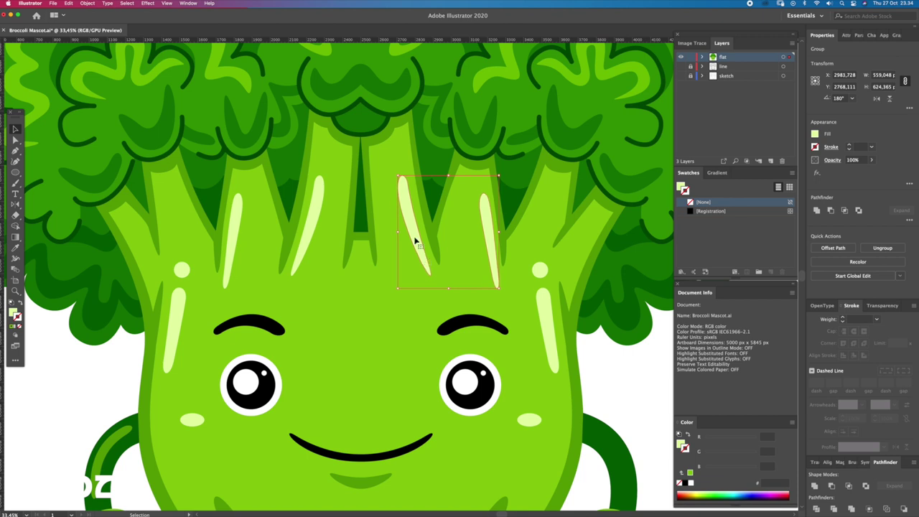
# Select the right and left highlight strips and eyedrop the stem green 8bca0c onto them.
pyautogui.scroll(-2, 524, 307)
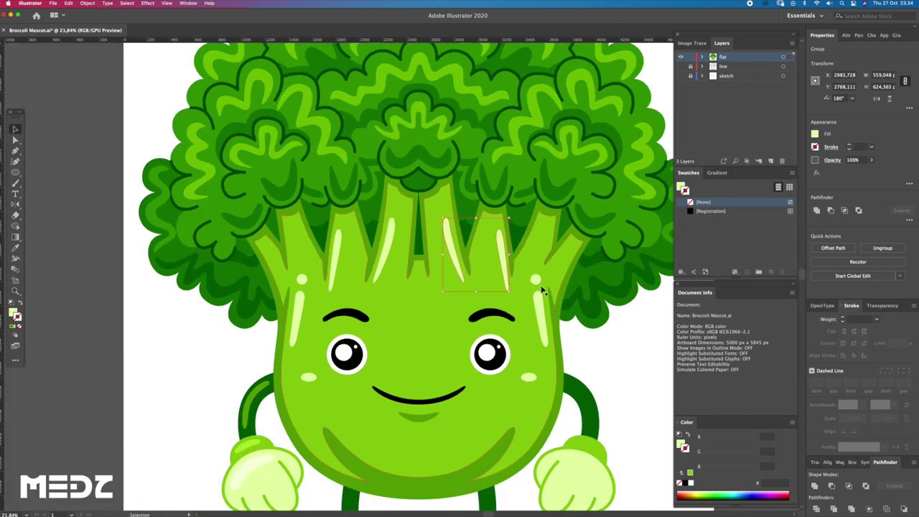
pyautogui.keyDown('shift'); pyautogui.click(538, 297); pyautogui.keyUp('shift')
pyautogui.keyDown('shift'); pyautogui.click(309, 309); pyautogui.keyUp('shift')
pyautogui.press('i')
pyautogui.click(529, 289)
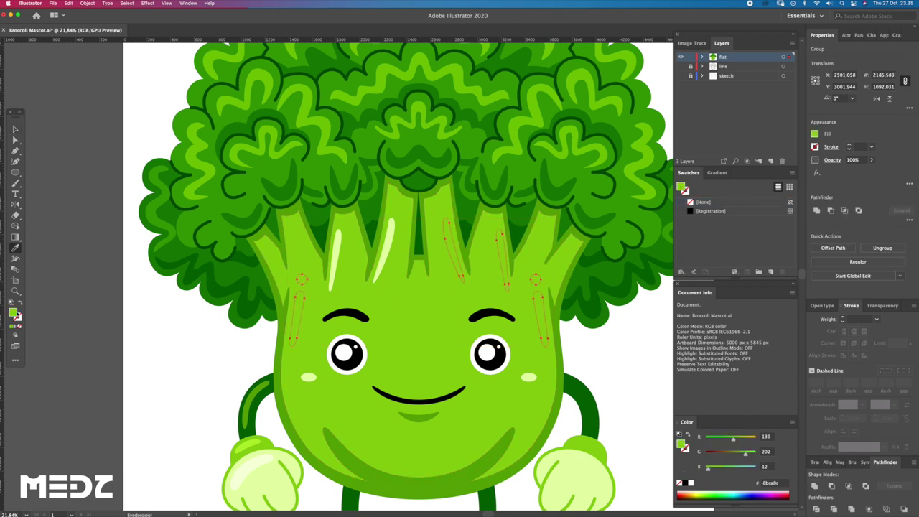
# Set the selected strips' fill to the lighter yellow-green c6f74d.
pyautogui.doubleClick(14, 314)
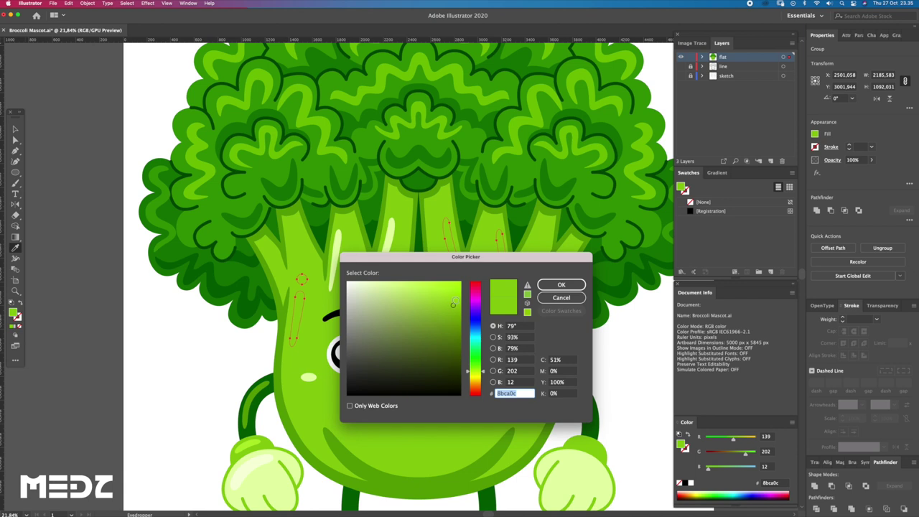
pyautogui.moveTo(455, 302); pyautogui.dragTo(426, 286)
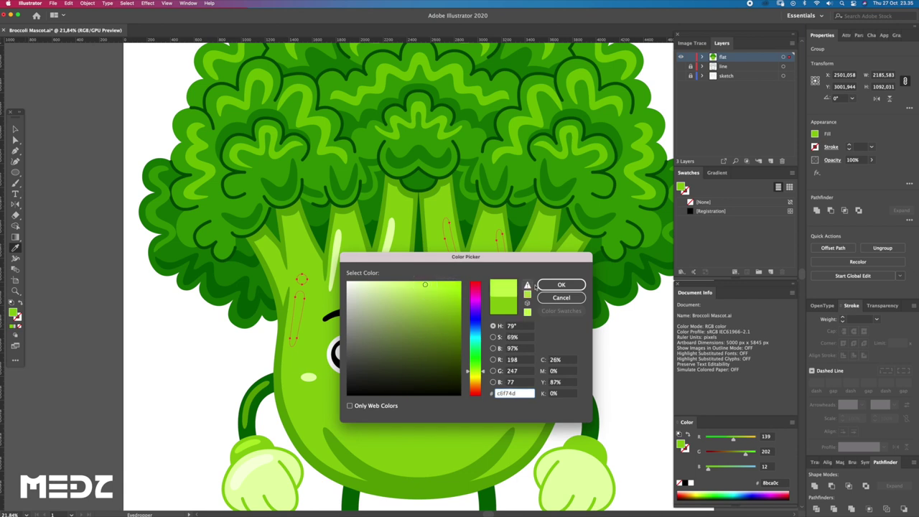
pyautogui.click(562, 285)
# Apply c6f74d to the remaining highlight strips with the Eyedropper and select them all.
pyautogui.press('v')
pyautogui.click(384, 262)
pyautogui.press('i')
pyautogui.click(461, 265)
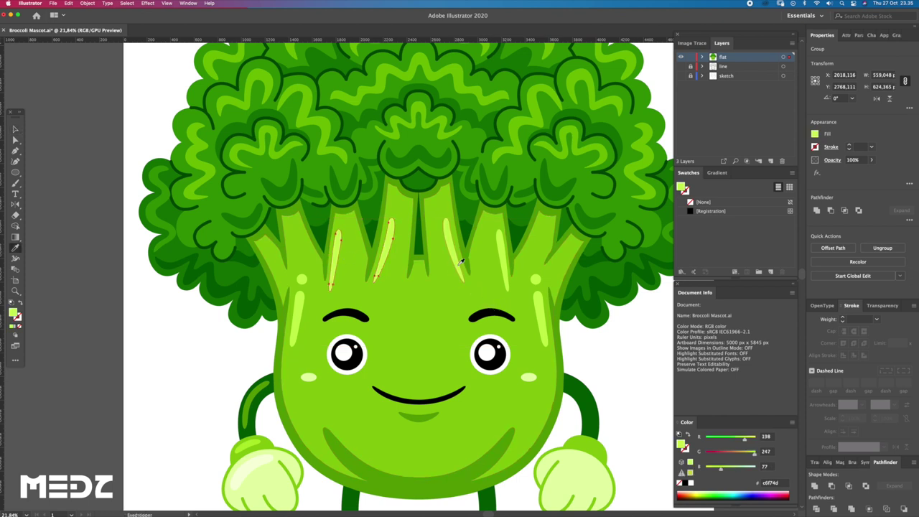
pyautogui.keyDown('shift'); pyautogui.click(456, 265); pyautogui.keyUp('shift')
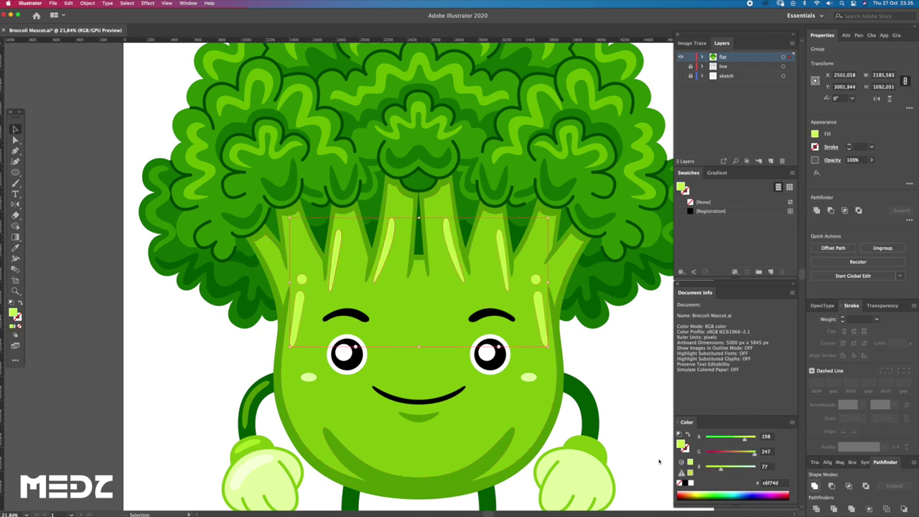
pyautogui.scroll(-3, 474, 366)
# Select the hands and check the stem highlight strip's exact fill colour.
pyautogui.press('v')
pyautogui.click(500, 327)
pyautogui.press('a')
pyautogui.click(259, 434)
pyautogui.keyDown('shift'); pyautogui.click(525, 434); pyautogui.keyUp('shift')
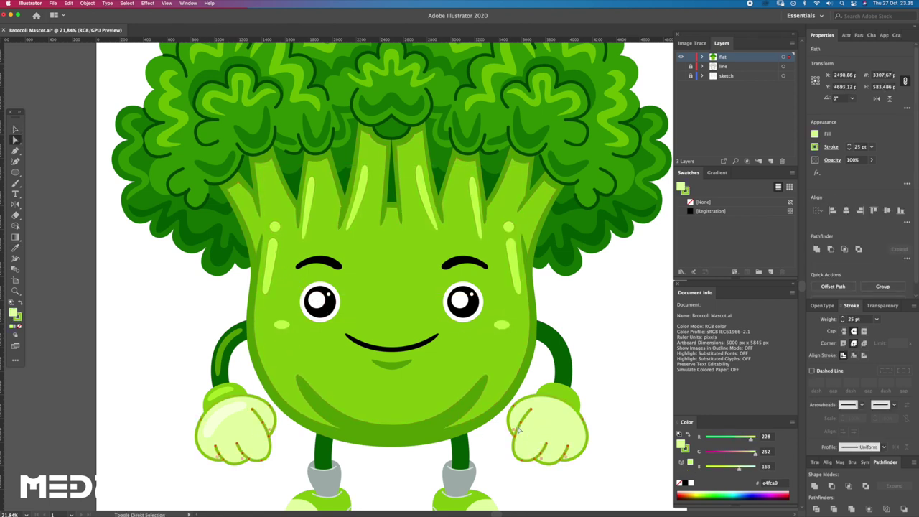
pyautogui.click(270, 263)
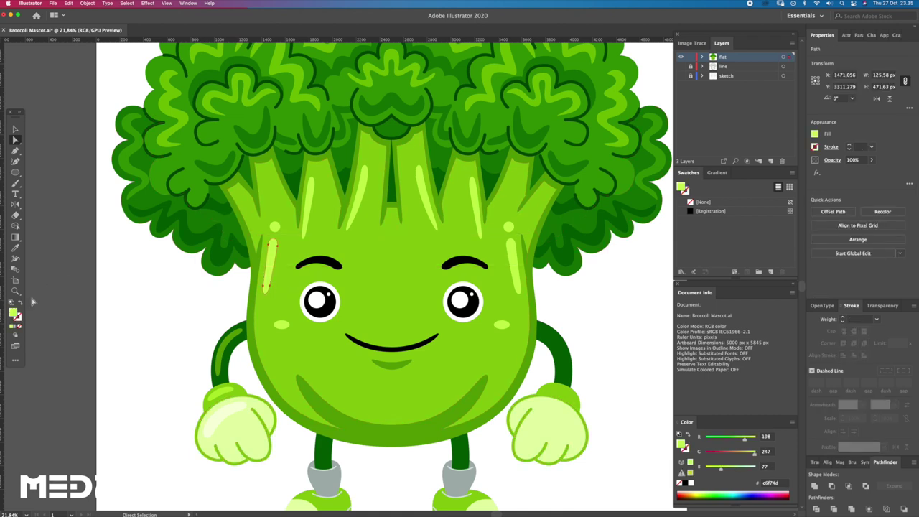
pyautogui.doubleClick(12, 312)
pyautogui.click(554, 285)
# Fill both hands and both shoe toes with lime green c6f74d.
pyautogui.click(244, 431)
pyautogui.keyDown('shift'); pyautogui.click(531, 431); pyautogui.keyUp('shift')
pyautogui.moveTo(396, 470); pyautogui.dragTo(373, 393)
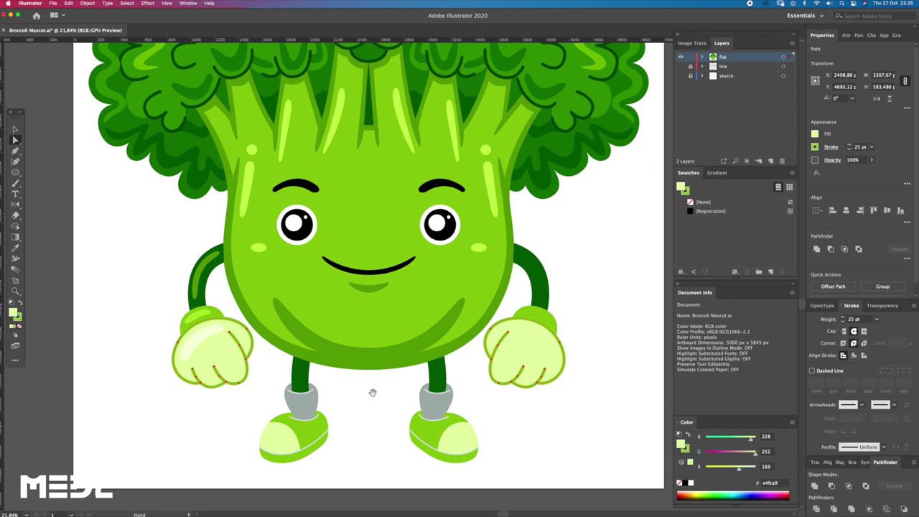
pyautogui.keyDown('shift'); pyautogui.click(455, 445); pyautogui.keyUp('shift')
pyautogui.keyDown('shift'); pyautogui.click(281, 439); pyautogui.keyUp('shift')
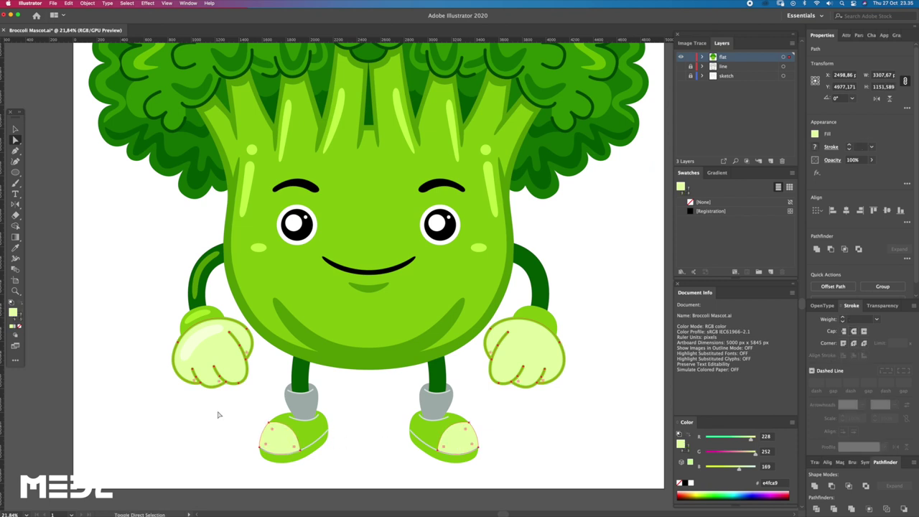
pyautogui.doubleClick(13, 312)
pyautogui.write('c6f74d')
pyautogui.press('Return')
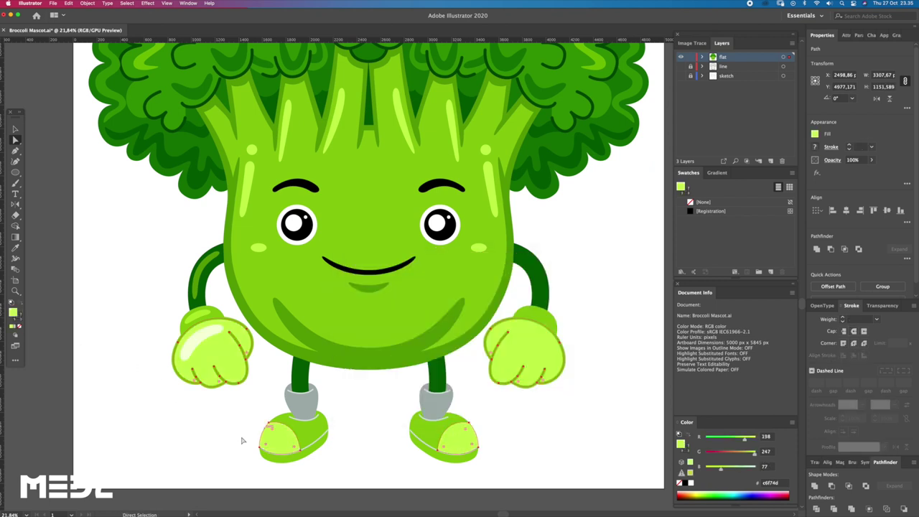
# Recolour the shoe base shapes with the darker stem green using the Eyedropper.
pyautogui.click(233, 434)
pyautogui.scroll(-2, 339, 394)
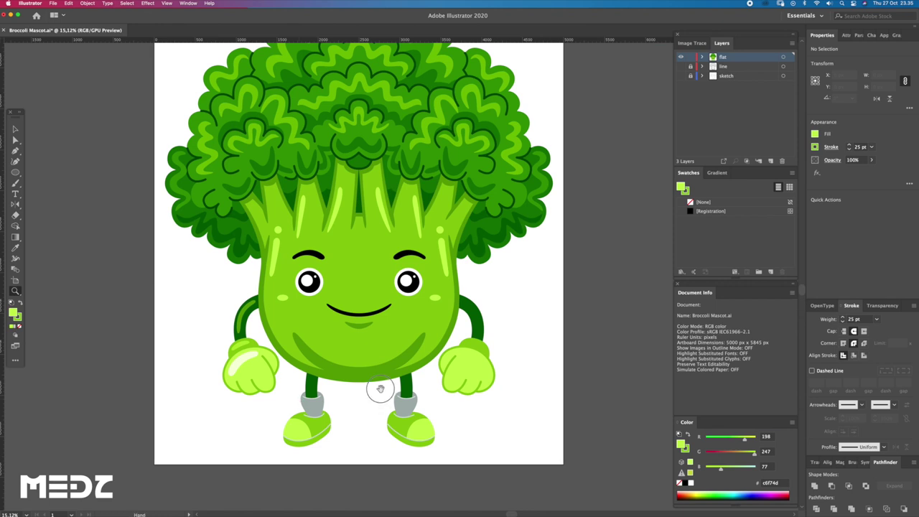
pyautogui.scroll(-2, 381, 389)
pyautogui.press('a')
pyautogui.click(397, 399)
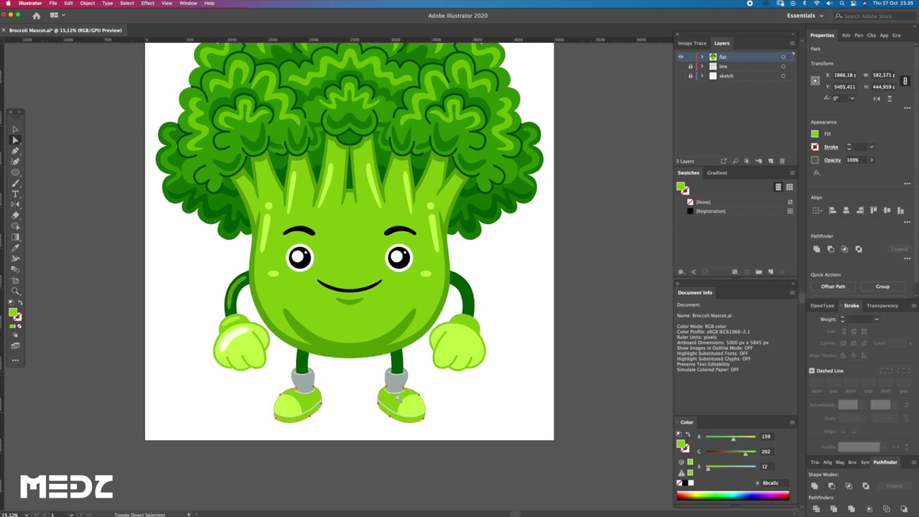
pyautogui.press('i')
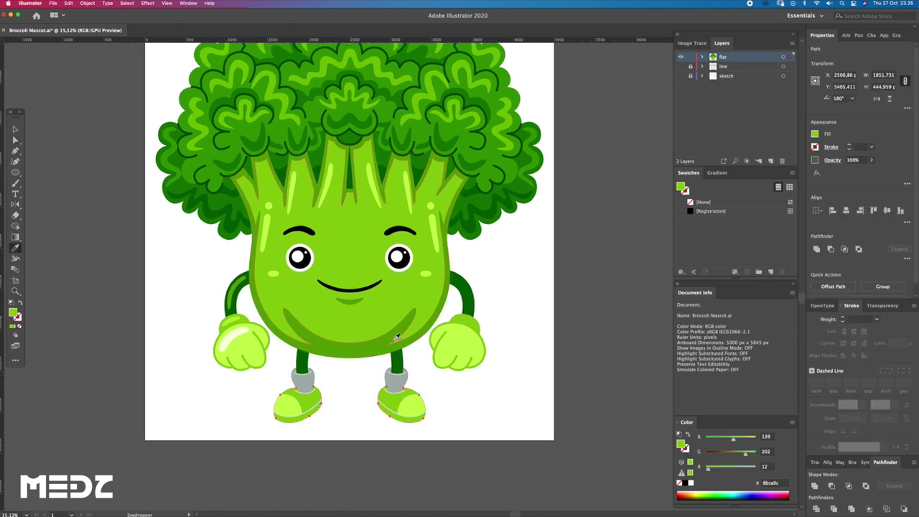
pyautogui.click(395, 337)
# Set the shoe and sock trim lines to pale grey ebeded.
pyautogui.moveTo(448, 406); pyautogui.dragTo(481, 414)
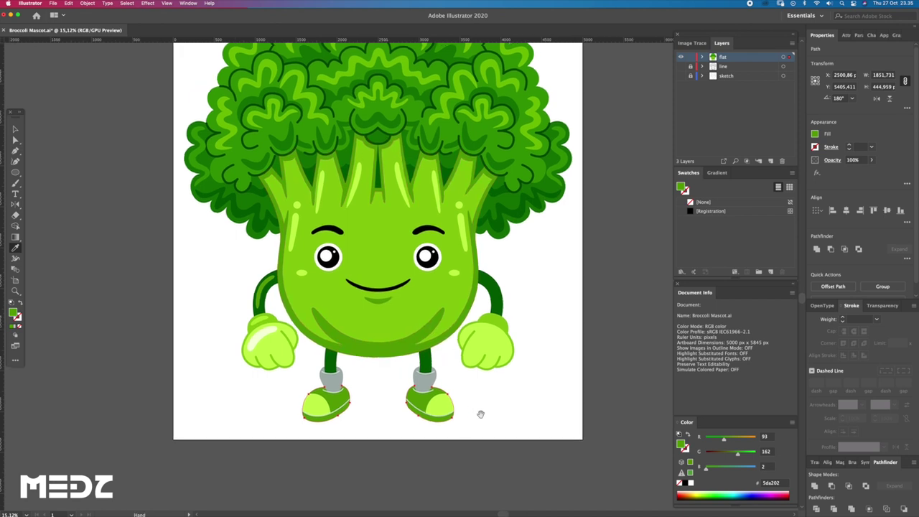
pyautogui.keyDown('ctrl'); pyautogui.click(381, 416); pyautogui.keyUp('ctrl')
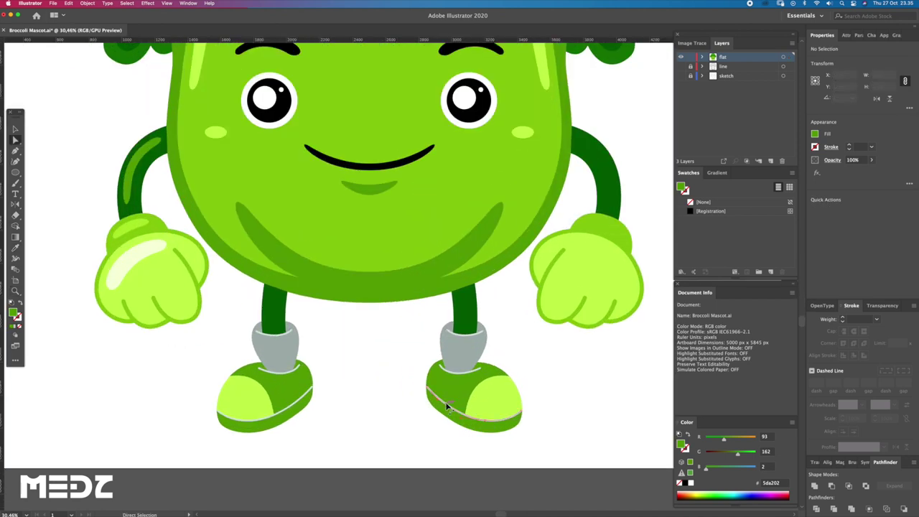
pyautogui.click(454, 381)
pyautogui.keyDown('shift'); pyautogui.click(454, 381); pyautogui.keyUp('shift')
pyautogui.scroll(-2, 330, 402)
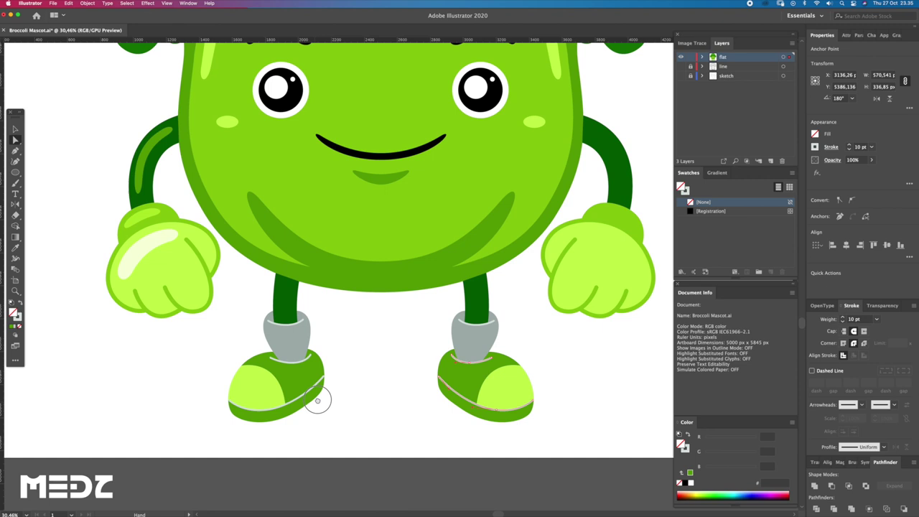
pyautogui.keyDown('shift'); pyautogui.click(317, 365); pyautogui.keyUp('shift')
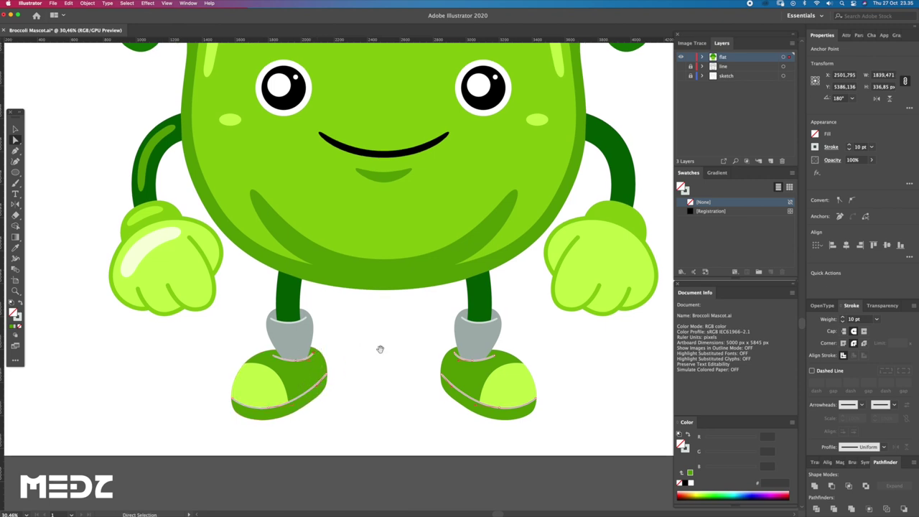
pyautogui.scroll(2, 381, 349)
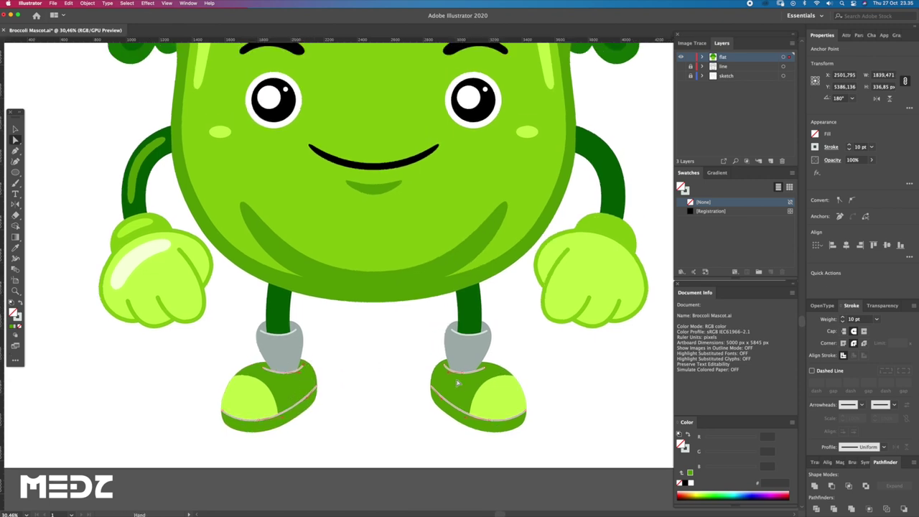
pyautogui.keyDown('shift'); pyautogui.click(296, 333); pyautogui.keyUp('shift')
pyautogui.doubleClick(15, 313)
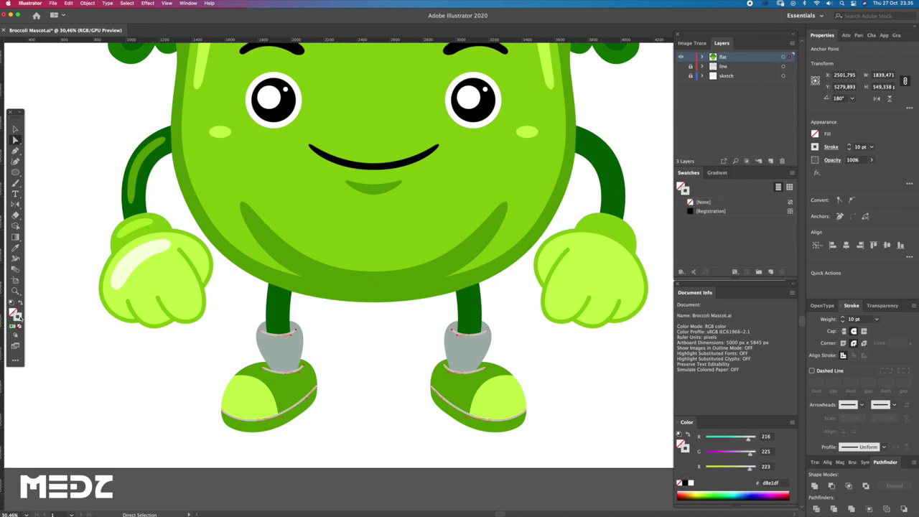
pyautogui.click(562, 284)
# Deselect, inspect the recoloured right shoe close up, then zoom back out.
pyautogui.click(577, 388)
pyautogui.press('z')
pyautogui.moveTo(575, 386)
pyautogui.mouseDown()
pyautogui.moveTo(493, 359)
pyautogui.moveTo(556, 390)
pyautogui.moveTo(576, 370)
pyautogui.mouseUp()
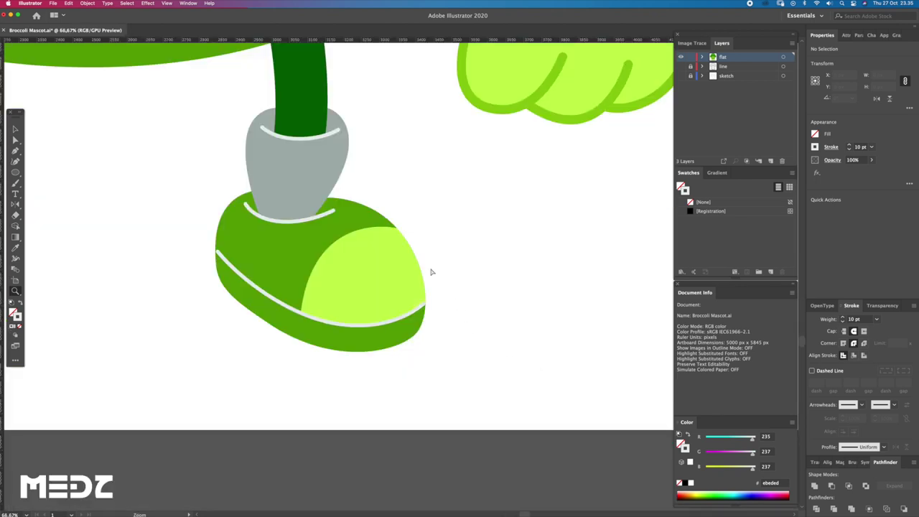
pyautogui.moveTo(443, 261); pyautogui.dragTo(319, 244)
pyautogui.scroll(5, 359, 269)
pyautogui.press('v')
pyautogui.scroll(2, 460, 343)
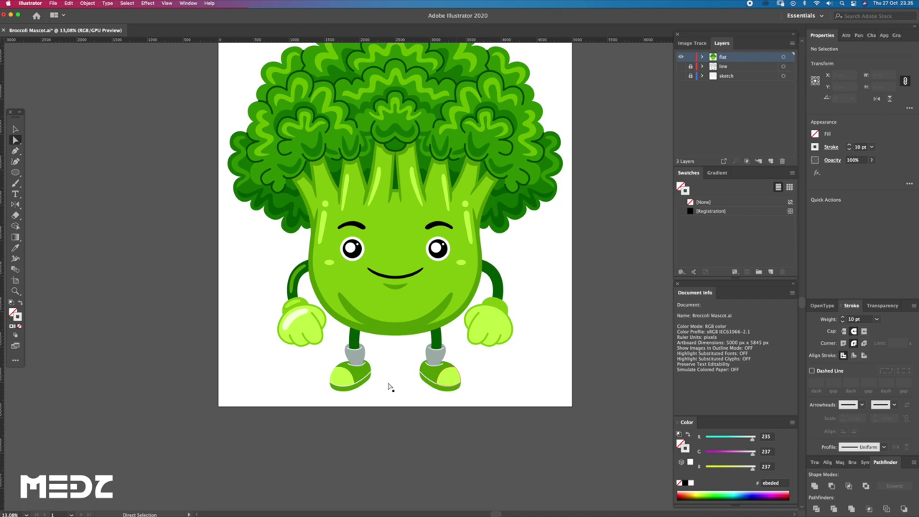
pyautogui.scroll(3, 407, 388)
pyautogui.scroll(2, 410, 396)
pyautogui.scroll(2, 410, 359)
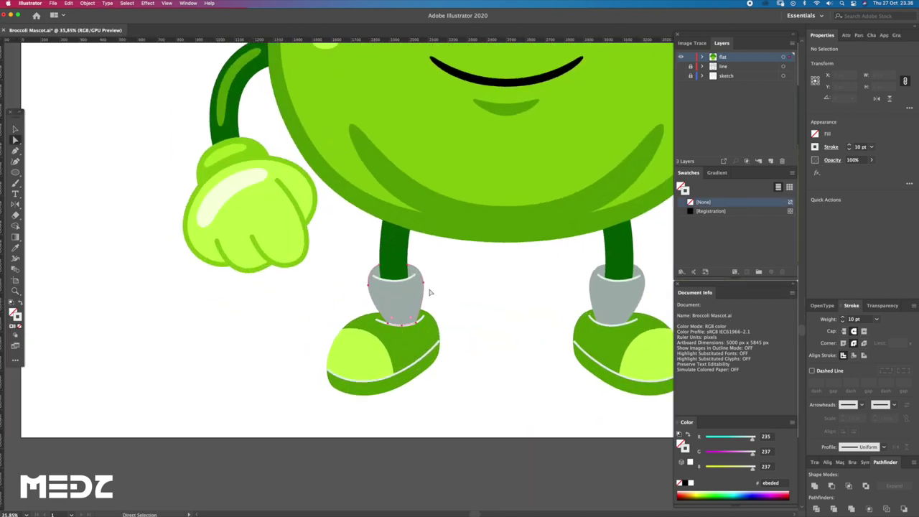
# Draw an oval on the left sock, reshape it, and swap its stroke to a pale fill.
pyautogui.press('z')
pyautogui.click(454, 340)
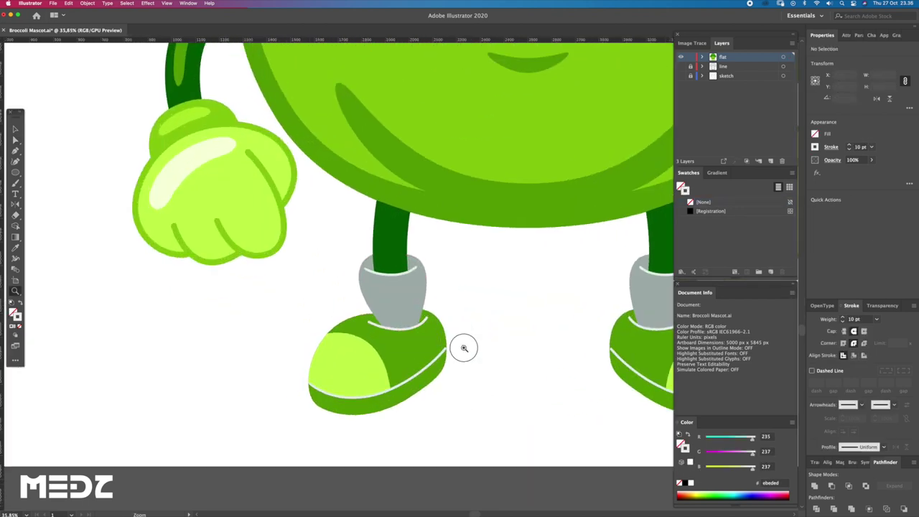
pyautogui.click(454, 340)
pyautogui.click(374, 296)
pyautogui.moveTo(341, 260); pyautogui.dragTo(363, 294)
pyautogui.keyDown('ctrl'); pyautogui.click(290, 170); pyautogui.keyUp('ctrl')
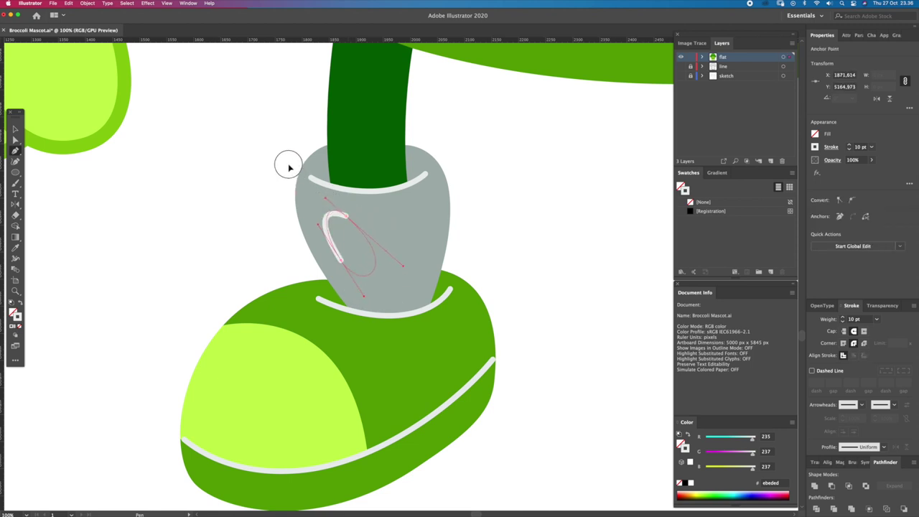
pyautogui.click(344, 261)
pyautogui.press('a')
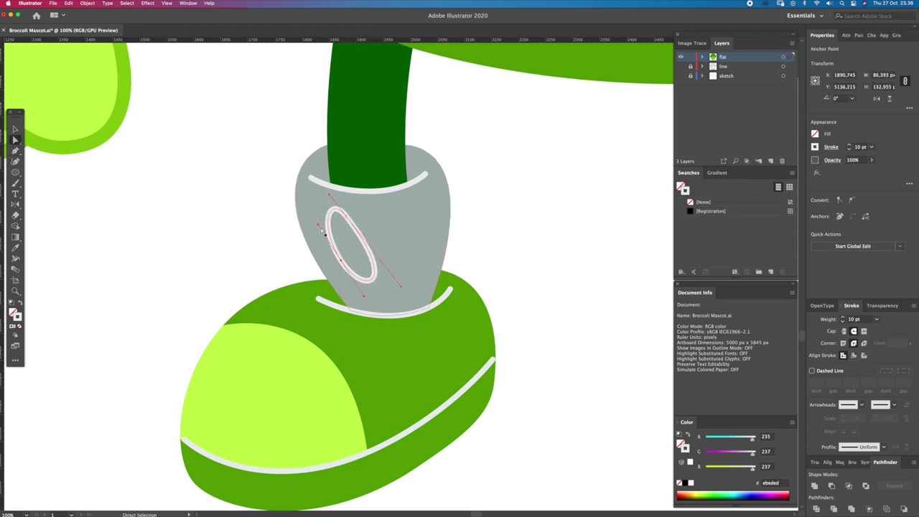
pyautogui.moveTo(342, 261); pyautogui.dragTo(337, 269)
pyautogui.hotkey('shift', 'x')
pyautogui.click(75, 320)
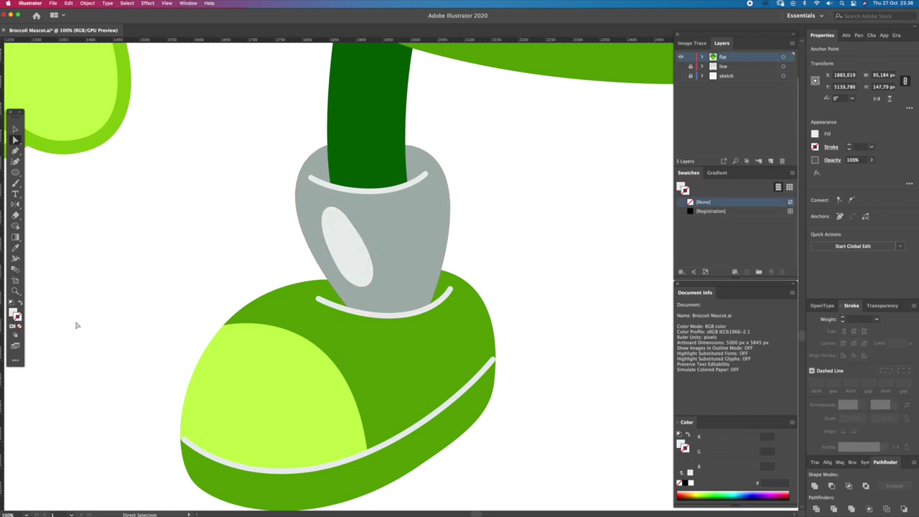
pyautogui.press('z')
pyautogui.moveTo(376, 303)
pyautogui.mouseDown()
pyautogui.moveTo(360, 275)
pyautogui.moveTo(428, 347)
pyautogui.mouseUp()
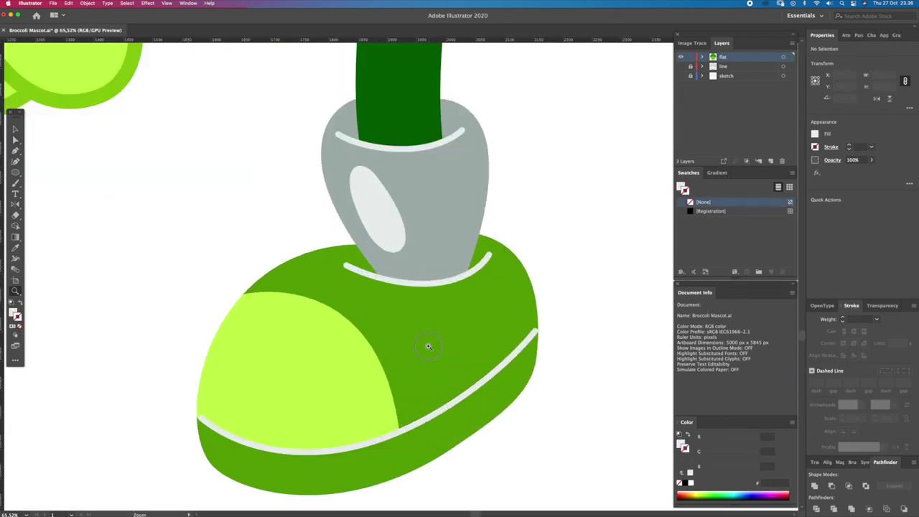
# Draw a crescent on the left shoe's toe and reshape its inner point.
pyautogui.moveTo(292, 378); pyautogui.dragTo(296, 376)
pyautogui.press('p')
pyautogui.moveTo(325, 325); pyautogui.dragTo(286, 308)
pyautogui.moveTo(230, 331); pyautogui.dragTo(223, 343)
pyautogui.moveTo(216, 399); pyautogui.dragTo(223, 407)
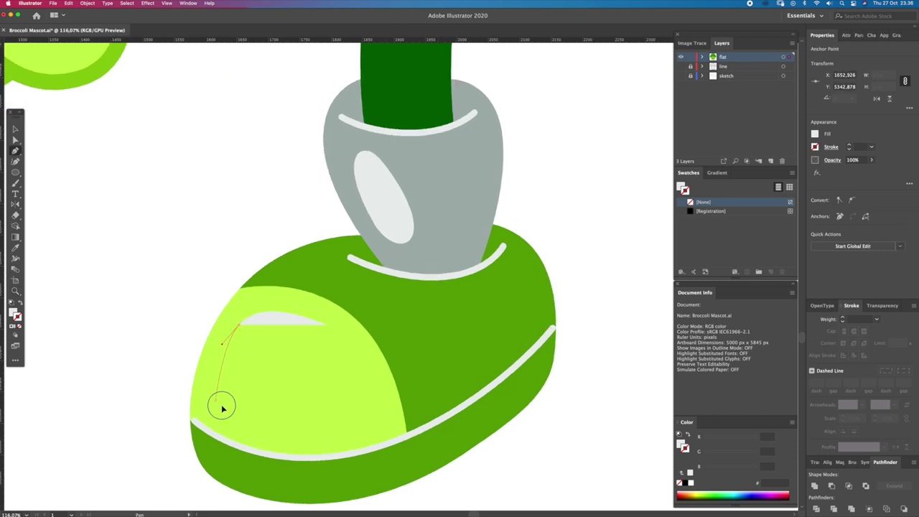
pyautogui.moveTo(280, 349)
pyautogui.mouseDown()
pyautogui.moveTo(319, 354)
pyautogui.moveTo(362, 342)
pyautogui.mouseUp()
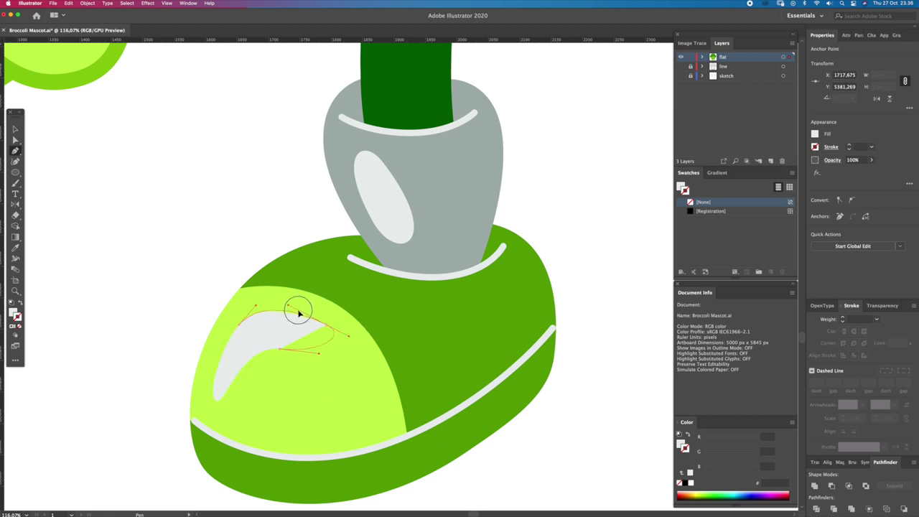
pyautogui.press('a')
pyautogui.moveTo(279, 349); pyautogui.dragTo(255, 350)
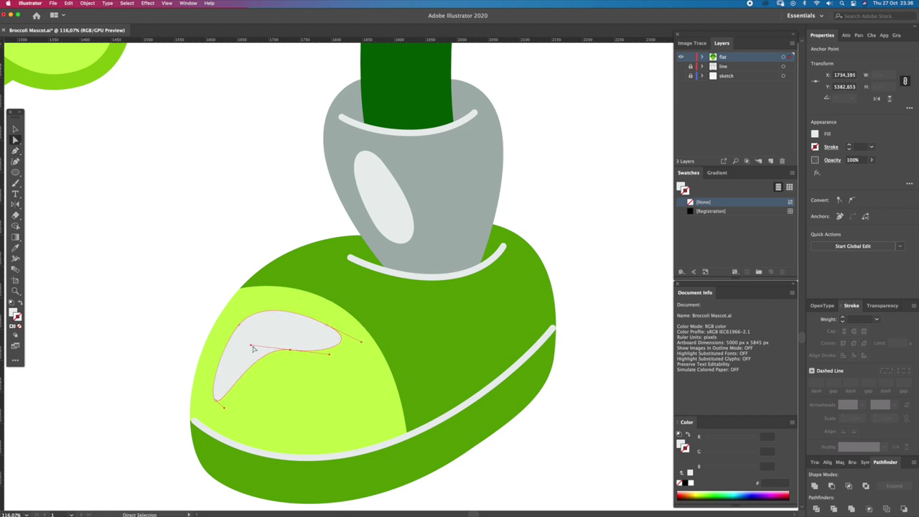
# Give the crescent the glove highlight's pale fill and select both highlights.
pyautogui.press('z')
pyautogui.moveTo(398, 333); pyautogui.dragTo(368, 362)
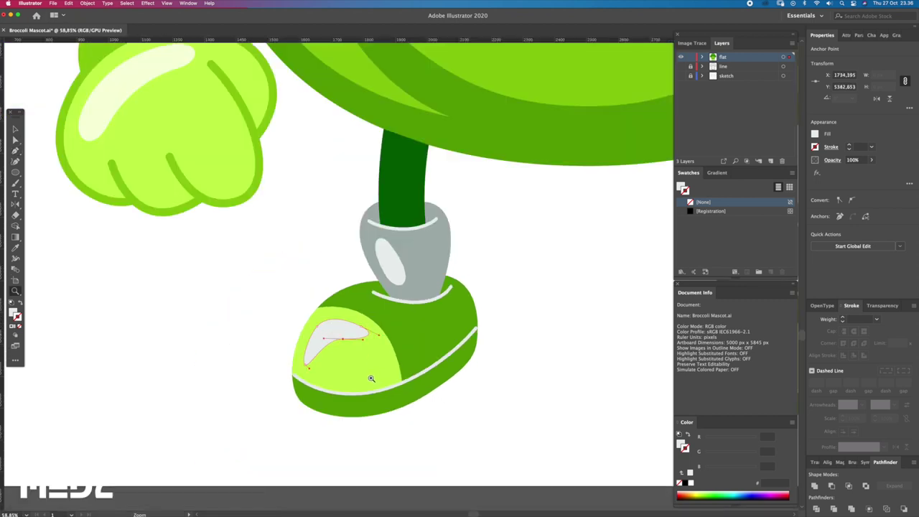
pyautogui.press('i')
pyautogui.click(144, 96)
pyautogui.press('a')
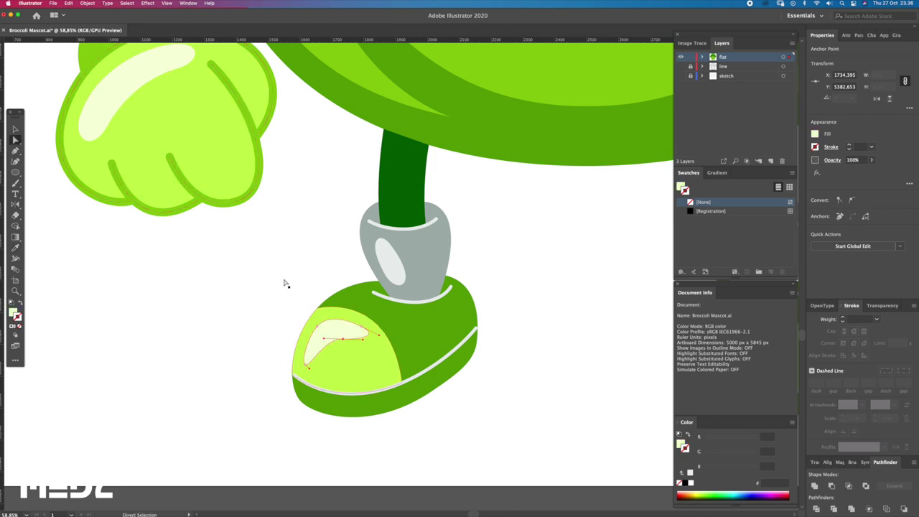
pyautogui.keyDown('shift'); pyautogui.click(131, 87); pyautogui.keyUp('shift')
# Set both highlights' fill to pale yellow-green edffb3.
pyautogui.press('z')
pyautogui.moveTo(338, 309); pyautogui.dragTo(330, 309)
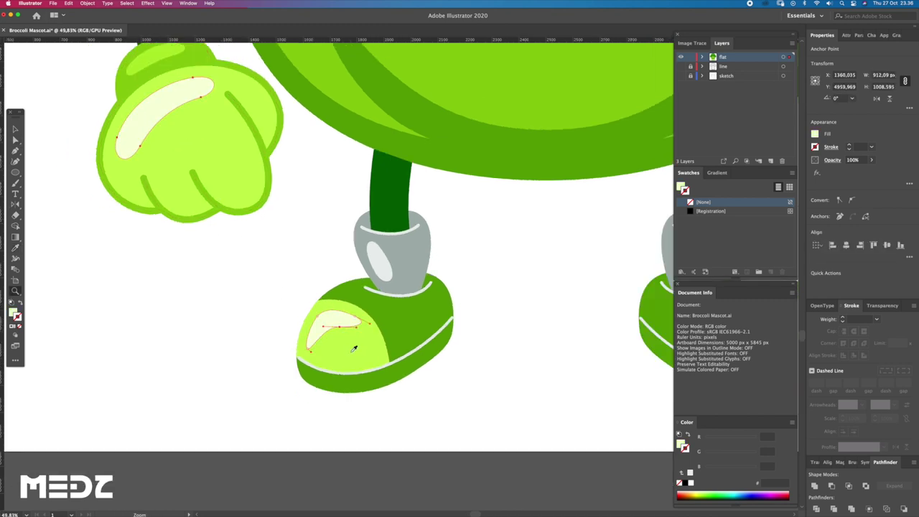
pyautogui.click(353, 349)
pyautogui.doubleClick(14, 313)
pyautogui.click(400, 283)
pyautogui.click(408, 282)
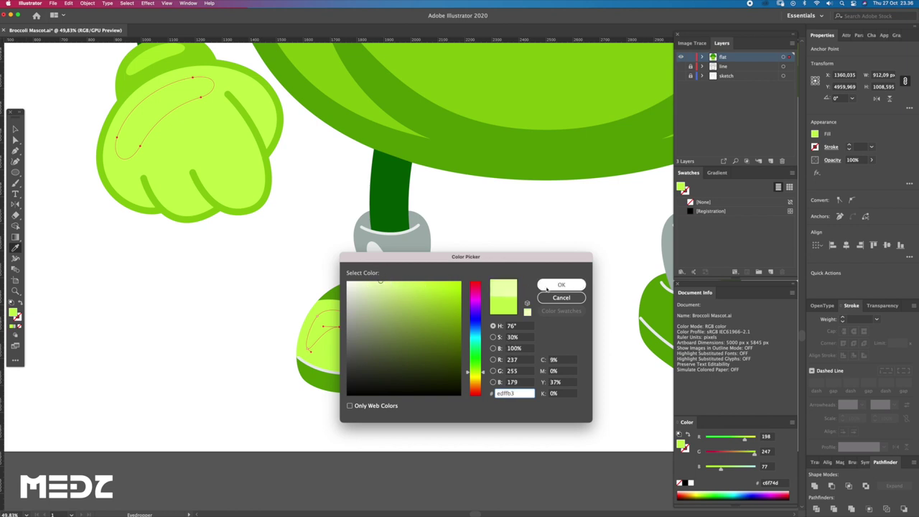
pyautogui.click(561, 284)
pyautogui.hotkey('ctrl', 'shift', 'a')
pyautogui.press('z')
pyautogui.moveTo(513, 212)
pyautogui.mouseDown()
pyautogui.moveTo(444, 245)
pyautogui.moveTo(372, 338)
pyautogui.mouseUp()
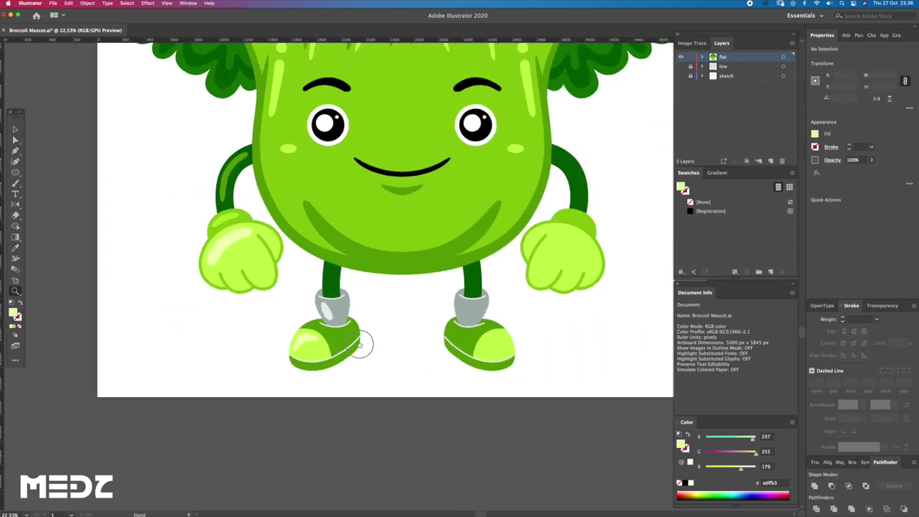
# Select the left hand, shoe and sock highlights and Alt-drag a copy to the right.
pyautogui.press('a')
pyautogui.click(206, 257)
pyautogui.keyDown('shift'); pyautogui.click(273, 355); pyautogui.keyUp('shift')
pyautogui.press('v')
pyautogui.keyDown('shift'); pyautogui.click(294, 328); pyautogui.keyUp('shift')
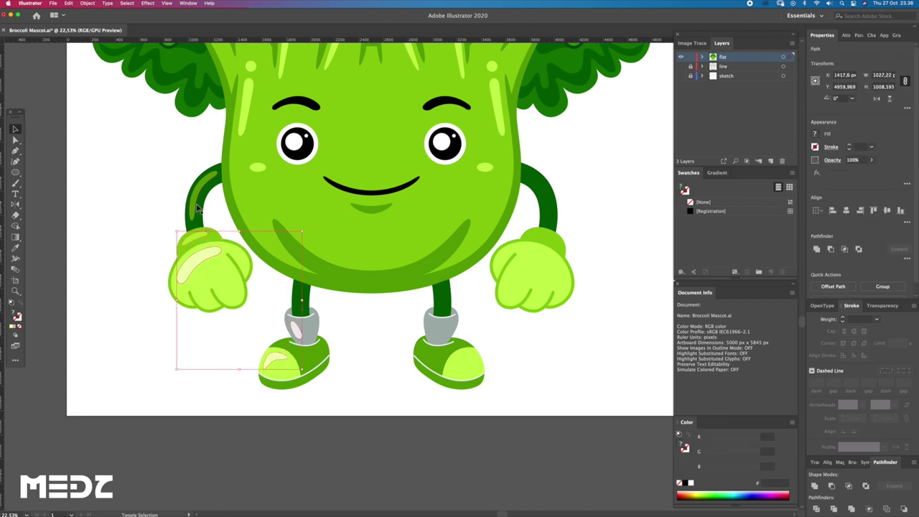
pyautogui.moveTo(201, 260); pyautogui.dragTo(452, 199)
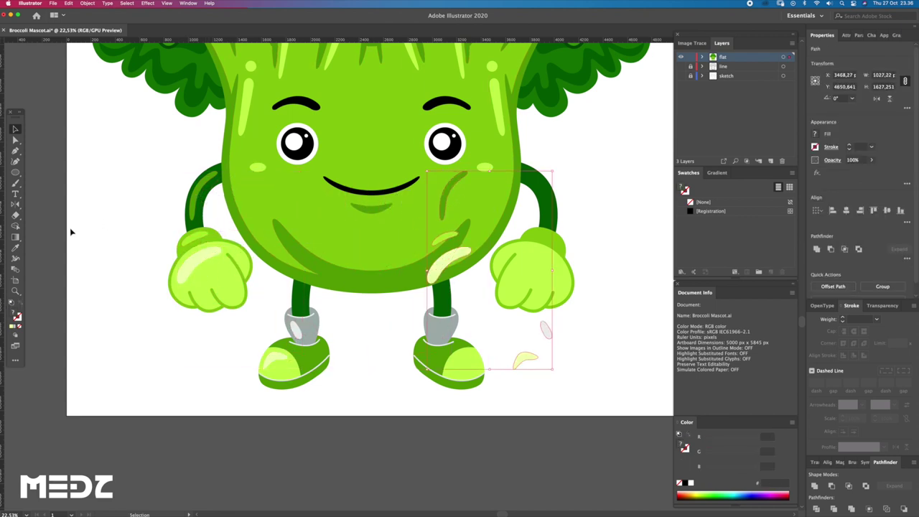
# Reflect the copied highlights and nudge them onto the right hand, sock and shoe.
pyautogui.press('o')
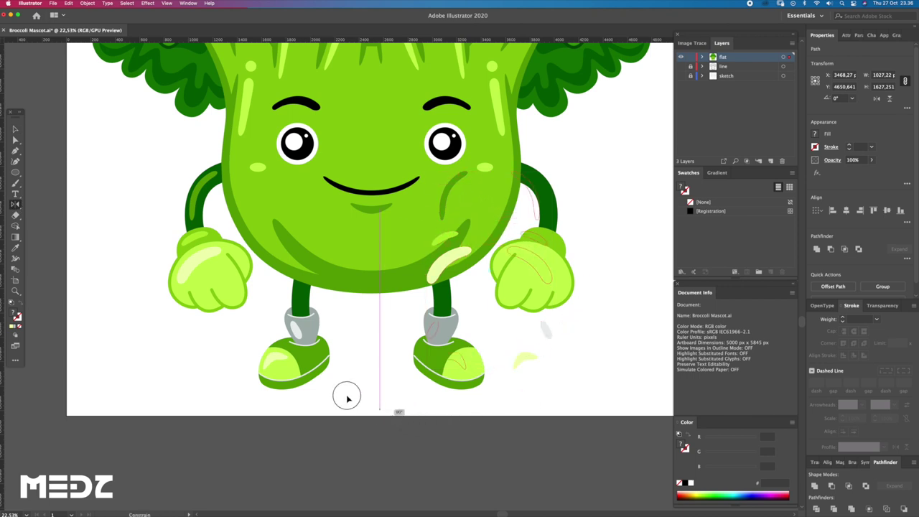
pyautogui.moveTo(468, 410); pyautogui.dragTo(498, 331)
pyautogui.press('v')
pyautogui.scroll(1, 499, 331)
pyautogui.scroll(1, 597, 343)
pyautogui.scroll(1, 493, 300)
pyautogui.scroll(1, 470, 257)
pyautogui.moveTo(434, 189); pyautogui.dragTo(467, 204)
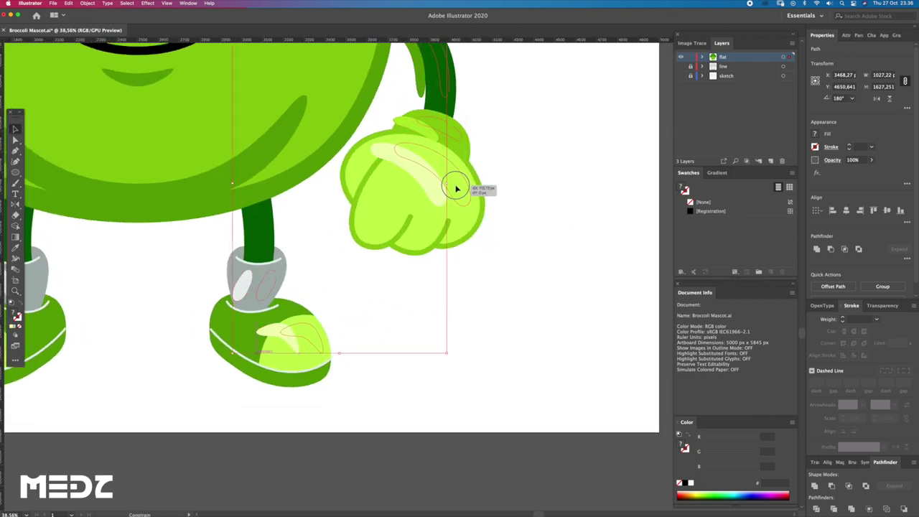
pyautogui.scroll(-2, 467, 204)
pyautogui.scroll(-2, 467, 242)
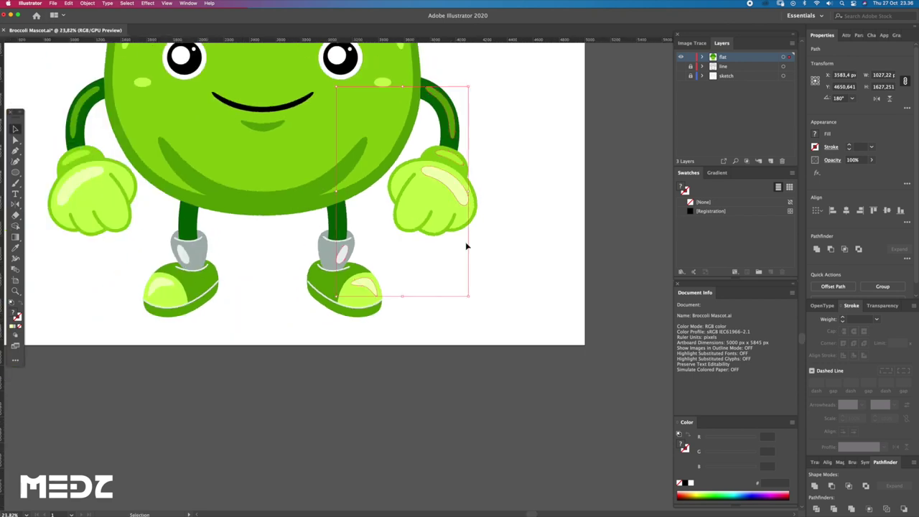
pyautogui.click(541, 245)
pyautogui.press('z')
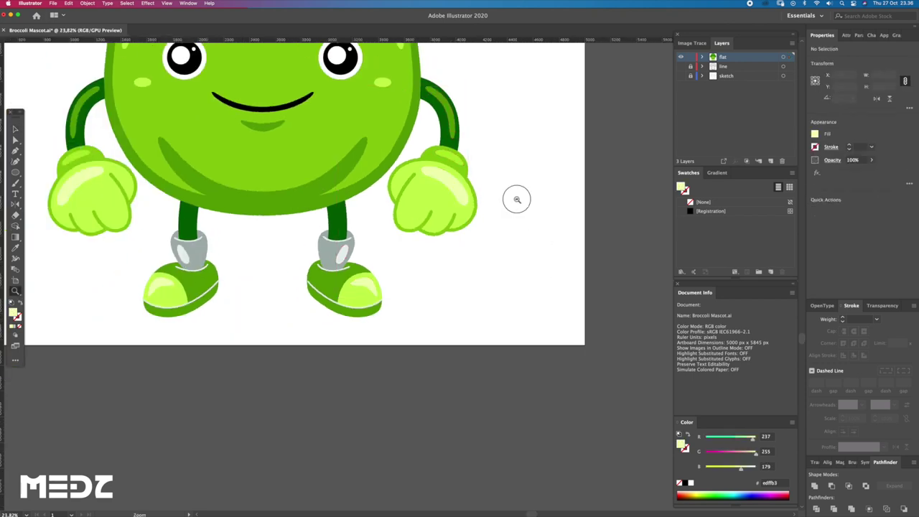
pyautogui.moveTo(517, 197); pyautogui.dragTo(469, 238)
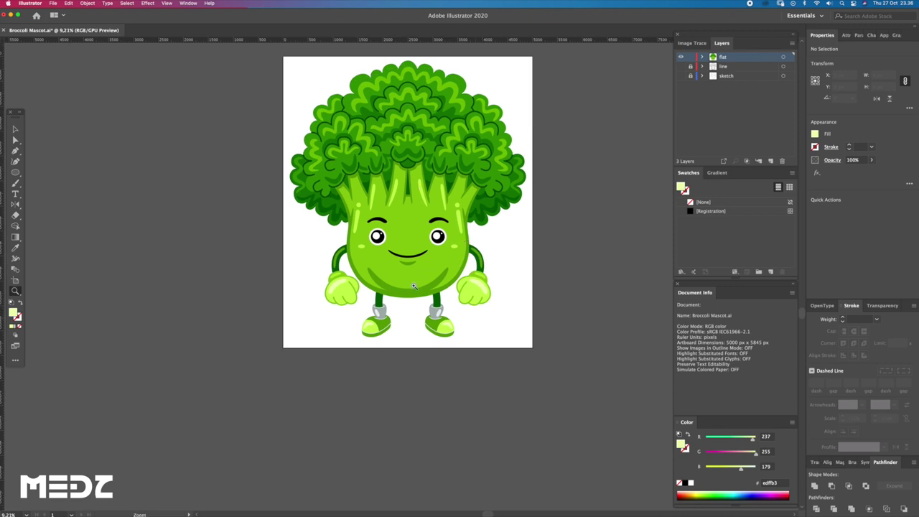
# Zoom in on the dark shading curve under the mascot's belly.
pyautogui.scroll(1, 413, 286)
pyautogui.scroll(1, 431, 287)
pyautogui.scroll(1, 444, 288)
pyautogui.scroll(2, 438, 287)
pyautogui.press('a')
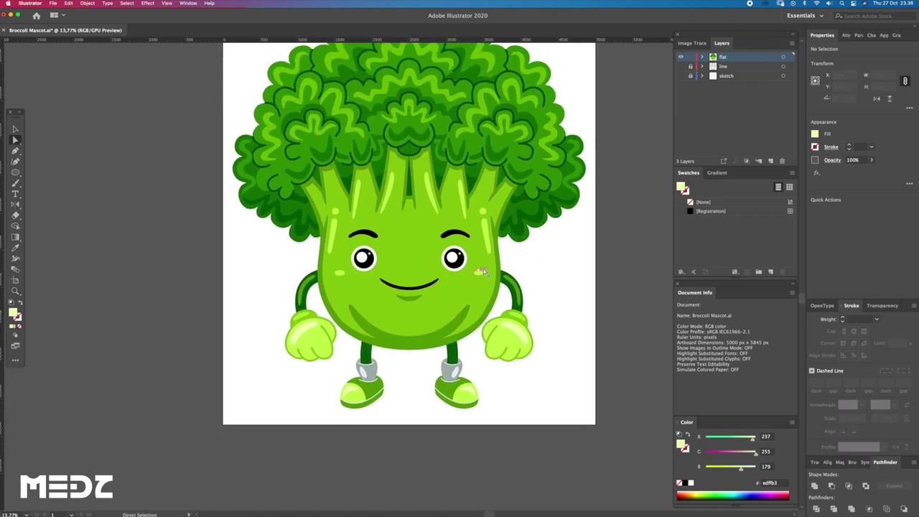
pyautogui.press('z')
pyautogui.scroll(-1, 477, 277)
pyautogui.scroll(-1, 474, 283)
pyautogui.scroll(-1, 467, 290)
pyautogui.scroll(-1, 460, 301)
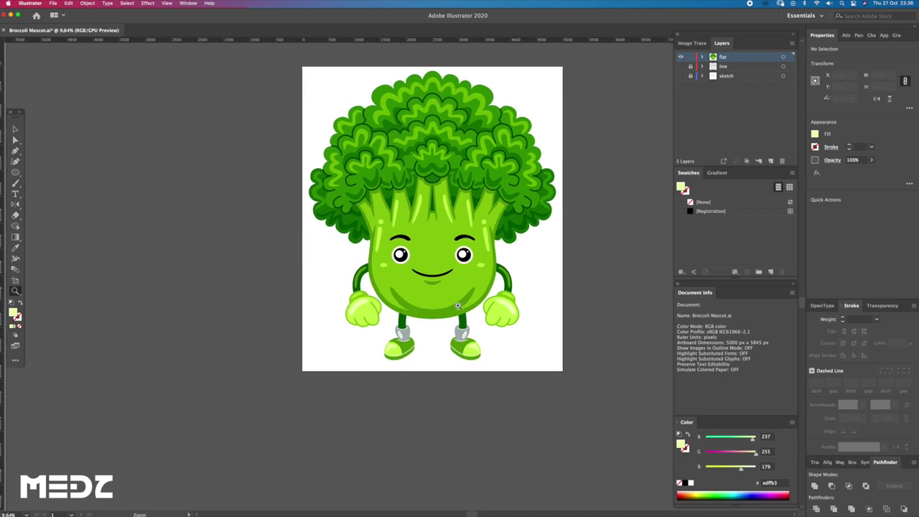
pyautogui.keyDown('super'); pyautogui.click(458, 306); pyautogui.keyUp('super')
pyautogui.scroll(3, 467, 308)
# Raise the belly shading curve's bottom anchor about 23 px, then review the whole mascot.
pyautogui.press('a')
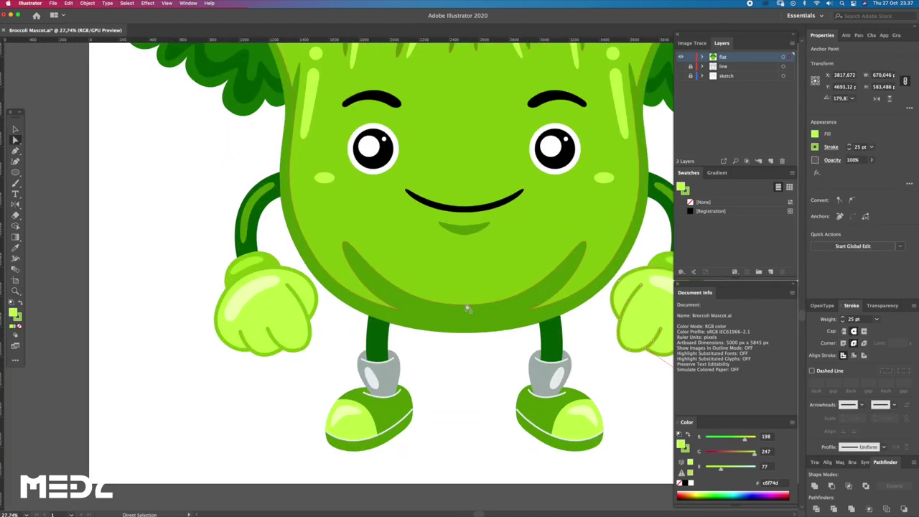
pyautogui.click(470, 309)
pyautogui.press('v')
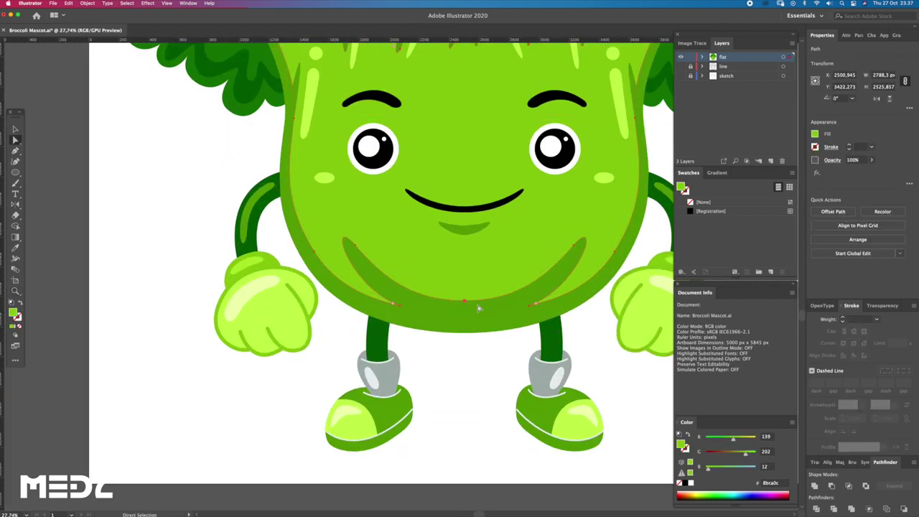
pyautogui.press('a')
pyautogui.moveTo(465, 309); pyautogui.dragTo(465, 304)
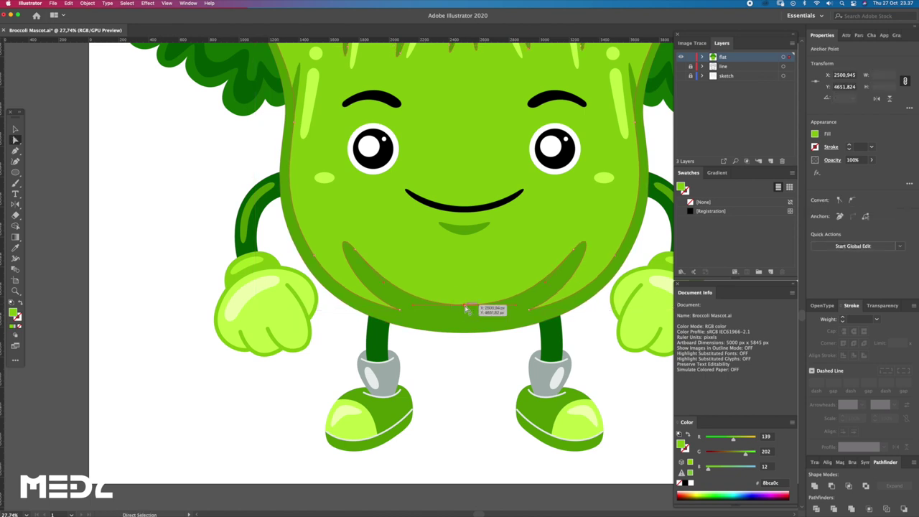
pyautogui.press('z')
pyautogui.keyDown('alt'); pyautogui.click(484, 283); pyautogui.keyUp('alt')
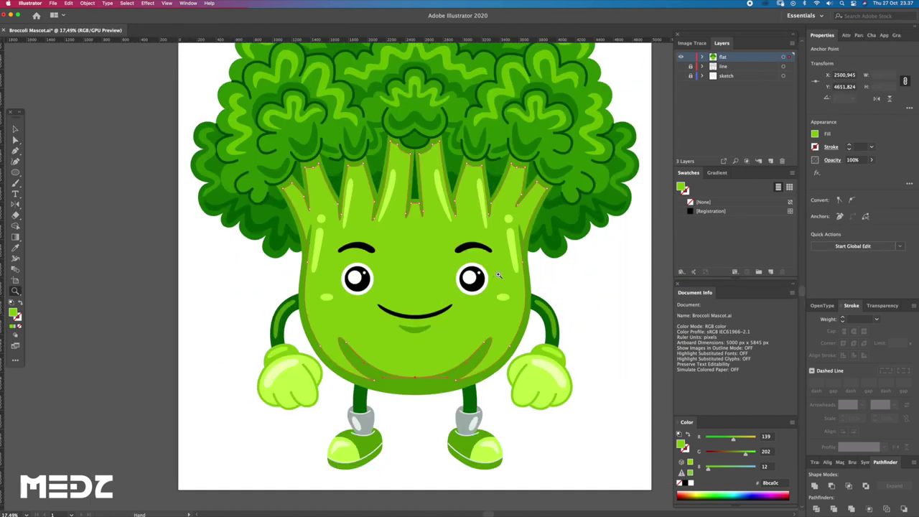
pyautogui.keyDown('alt'); pyautogui.click(499, 267); pyautogui.keyUp('alt')
pyautogui.moveTo(630, 199); pyautogui.dragTo(607, 199)
pyautogui.click(614, 143)
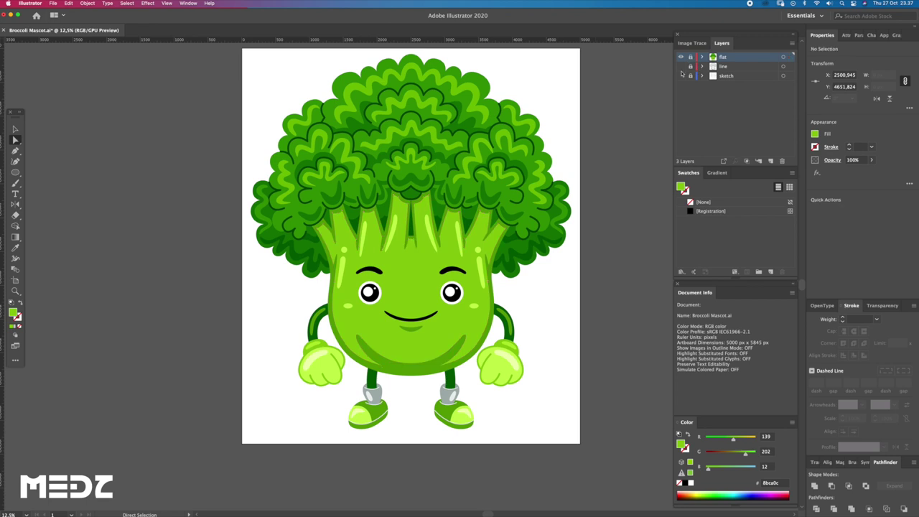
pyautogui.moveTo(615, 144); pyautogui.dragTo(611, 155)
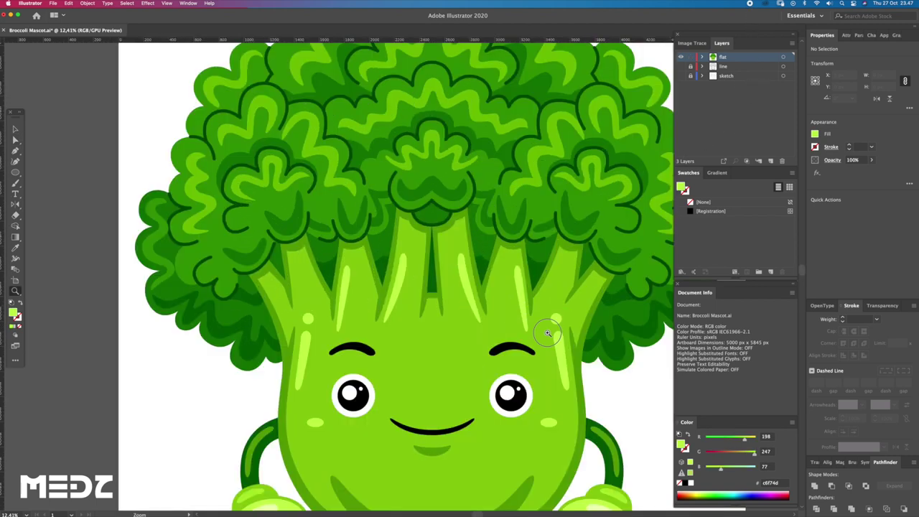
pyautogui.scroll(5, 484, 284)
# Draw a small light-green dot on a stalk and copy it onto the stalk to its left.
pyautogui.click(485, 250)
pyautogui.scroll(2, 486, 250)
pyautogui.click(15, 176)
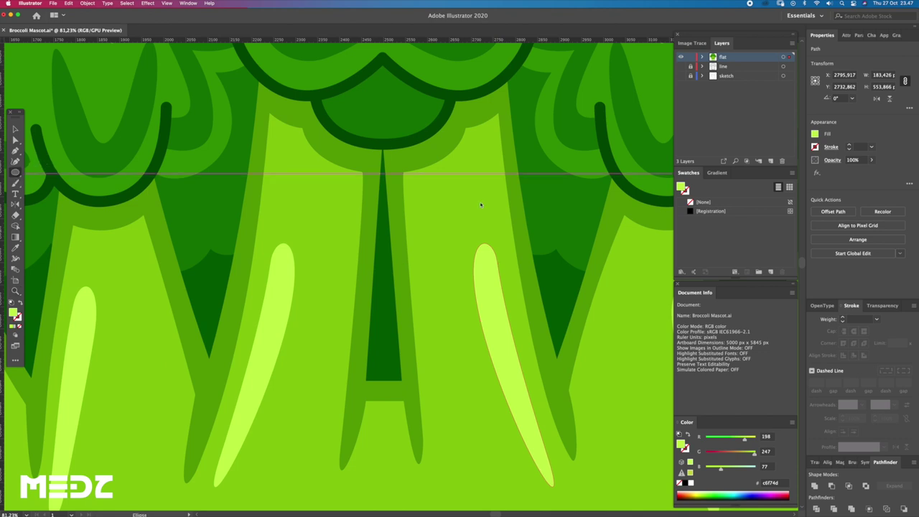
pyautogui.moveTo(481, 206); pyautogui.dragTo(493, 218)
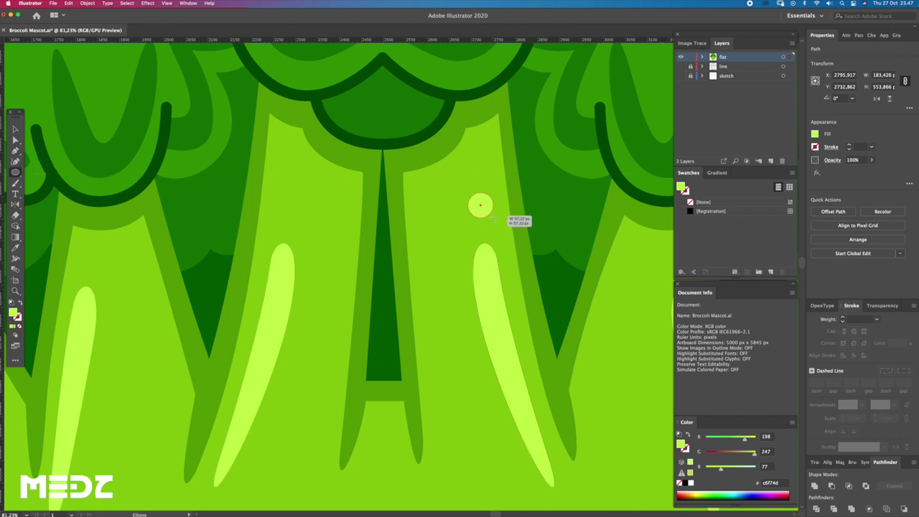
pyautogui.press('z')
pyautogui.click(491, 219)
pyautogui.moveTo(491, 219); pyautogui.dragTo(190, 250)
# Zoom out, then zoom to the feet and select the left sock highlight.
pyautogui.press('z')
pyautogui.moveTo(435, 273); pyautogui.dragTo(363, 301)
pyautogui.scroll(-3, 460, 374)
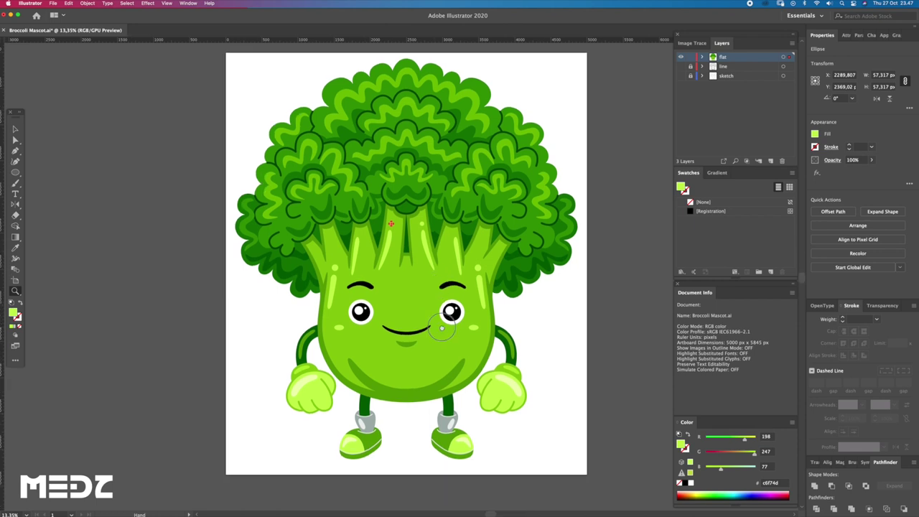
pyautogui.click(448, 442)
pyautogui.press('a')
pyautogui.click(303, 363)
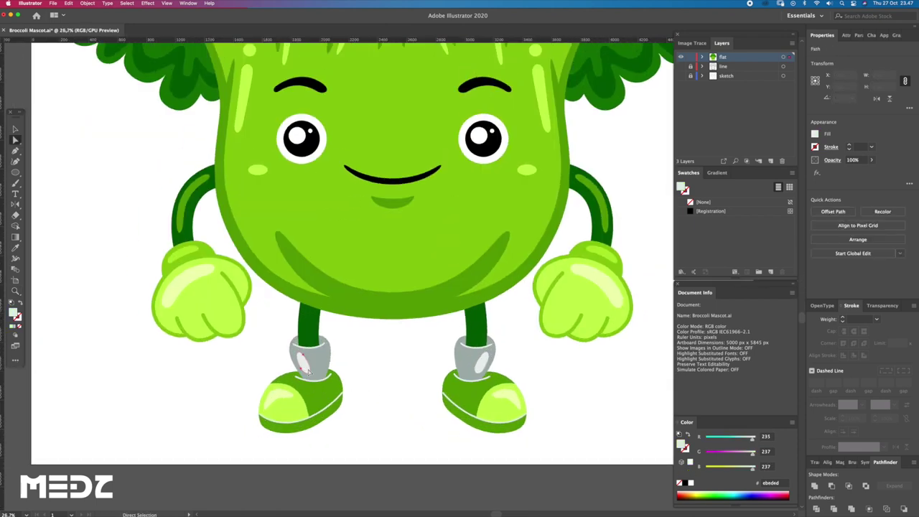
# Draw a wide ellipse around the mascot's feet and move it down beneath them.
pyautogui.scroll(-1, 370, 395)
pyautogui.click(366, 460)
pyautogui.click(16, 174)
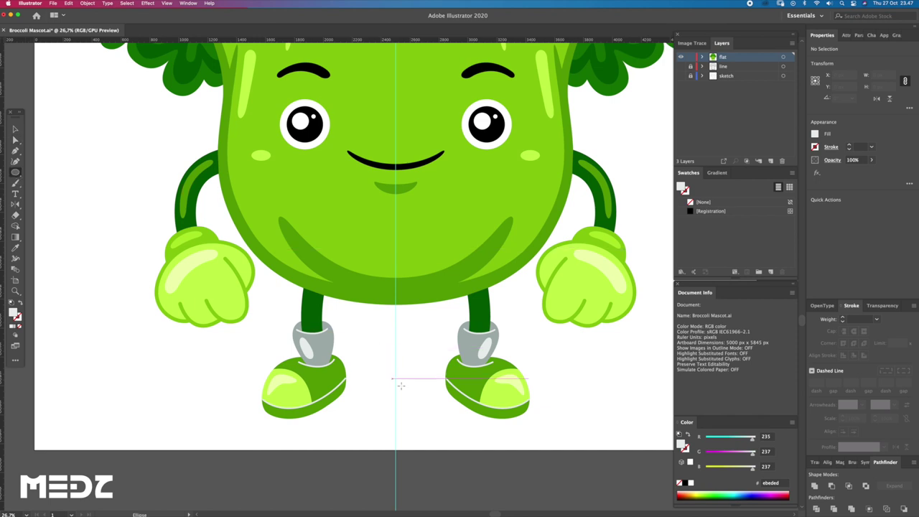
pyautogui.moveTo(395, 378); pyautogui.dragTo(563, 441)
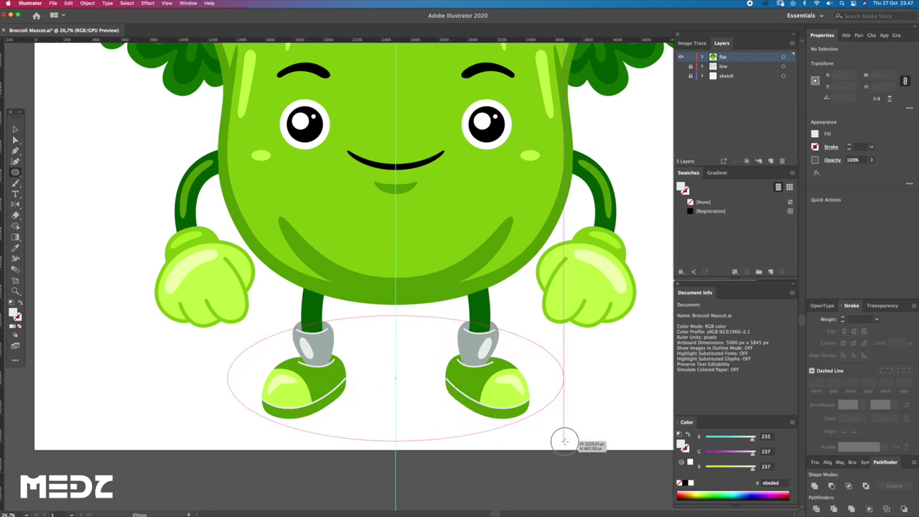
pyautogui.moveTo(563, 441); pyautogui.dragTo(558, 436)
pyautogui.press('v')
pyautogui.moveTo(451, 391); pyautogui.dragTo(453, 396)
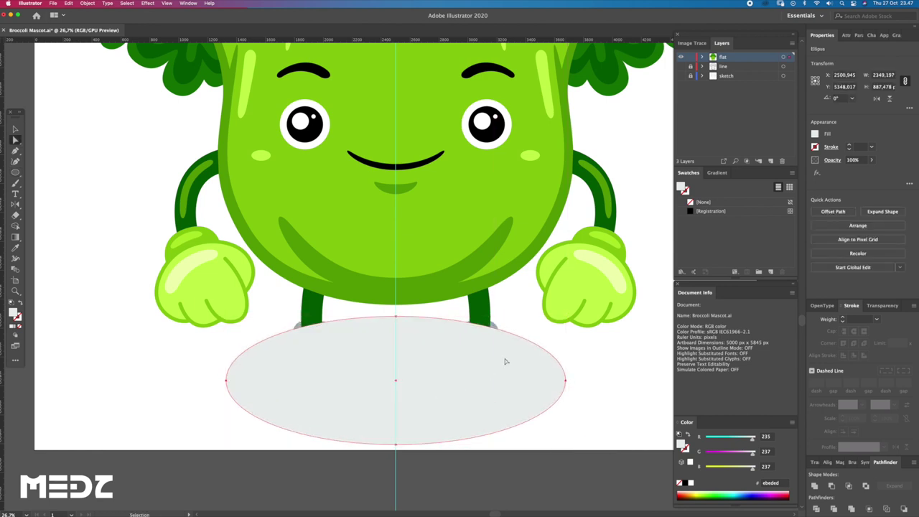
# Send the ground ellipse to the back, then try squashing it and undo.
pyautogui.hotkey('ctrl', 'shift', '[')
pyautogui.click(492, 473)
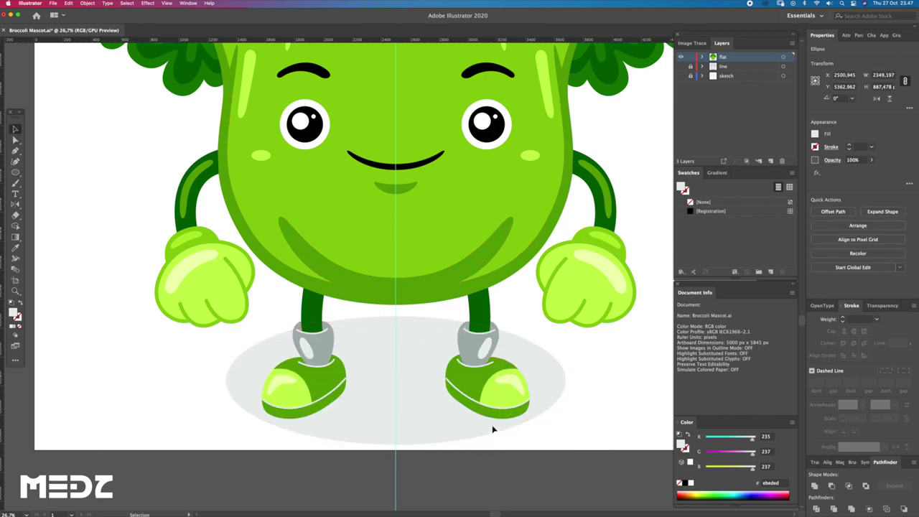
pyautogui.keyDown('alt'); pyautogui.scroll(-3, 493, 431); pyautogui.keyUp('alt')
pyautogui.press('v')
pyautogui.click(442, 396)
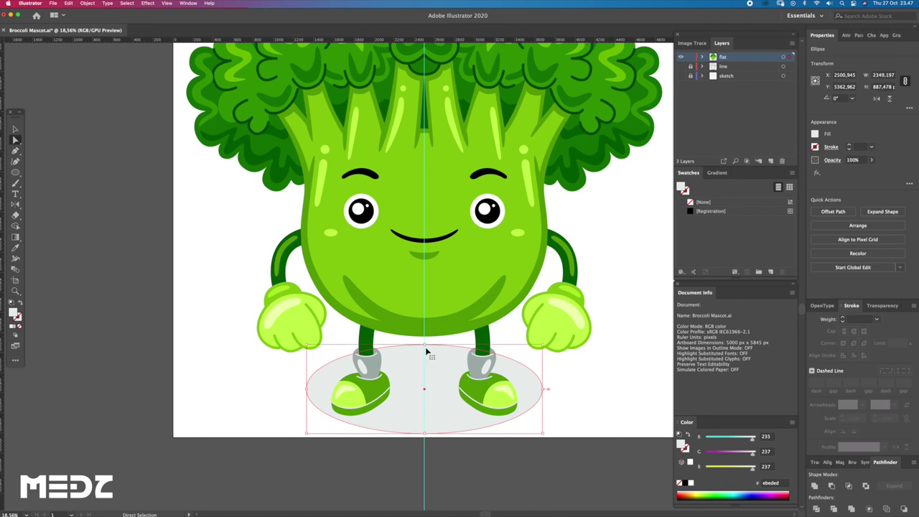
pyautogui.moveTo(425, 345); pyautogui.dragTo(427, 357)
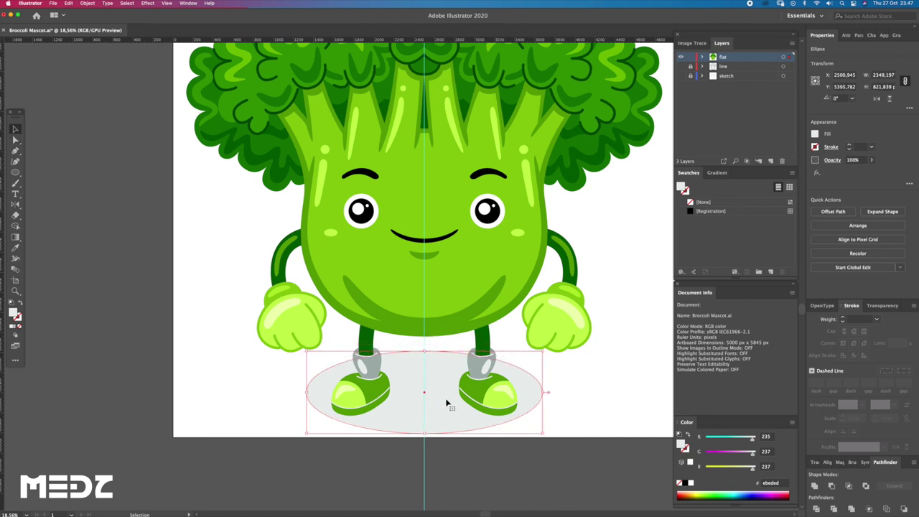
pyautogui.hotkey('ctrl', 'z')
# Zoom in on the feet, fit the artboard (Cmd+0), then zoom toward the left arm.
pyautogui.press('z')
pyautogui.moveTo(450, 419); pyautogui.dragTo(499, 429)
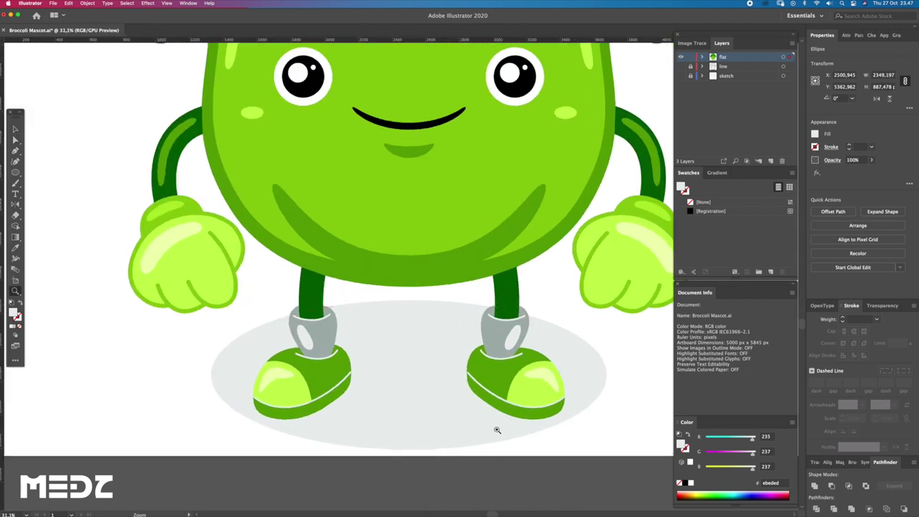
pyautogui.press('v')
pyautogui.hotkey('ctrl', 'shift', 'a')
pyautogui.hotkey('ctrl', '0')
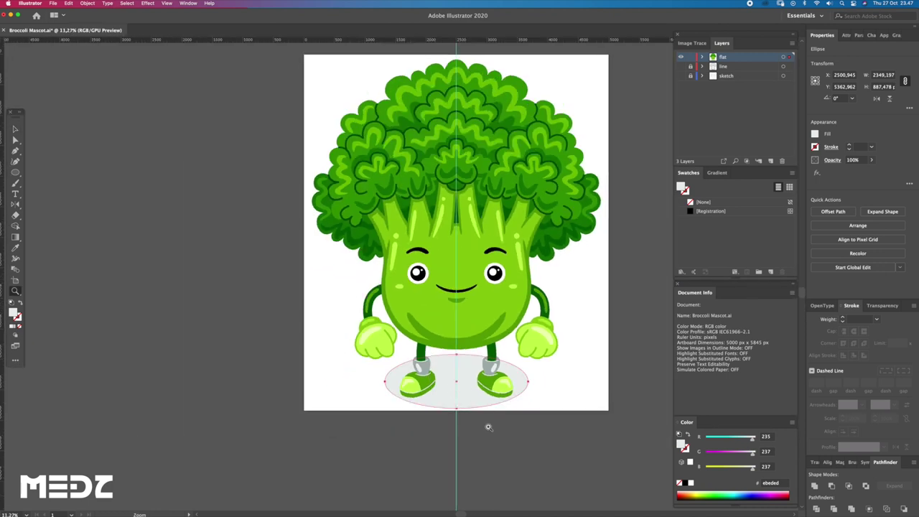
pyautogui.moveTo(515, 408); pyautogui.dragTo(510, 421)
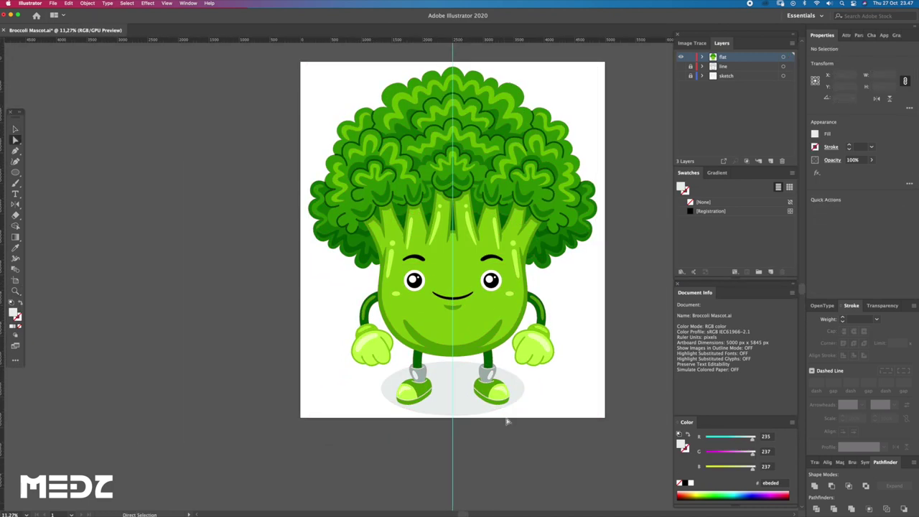
pyautogui.scroll(3, 500, 396)
pyautogui.press('z')
pyautogui.keyDown('ctrl'); pyautogui.click(279, 244); pyautogui.keyUp('ctrl')
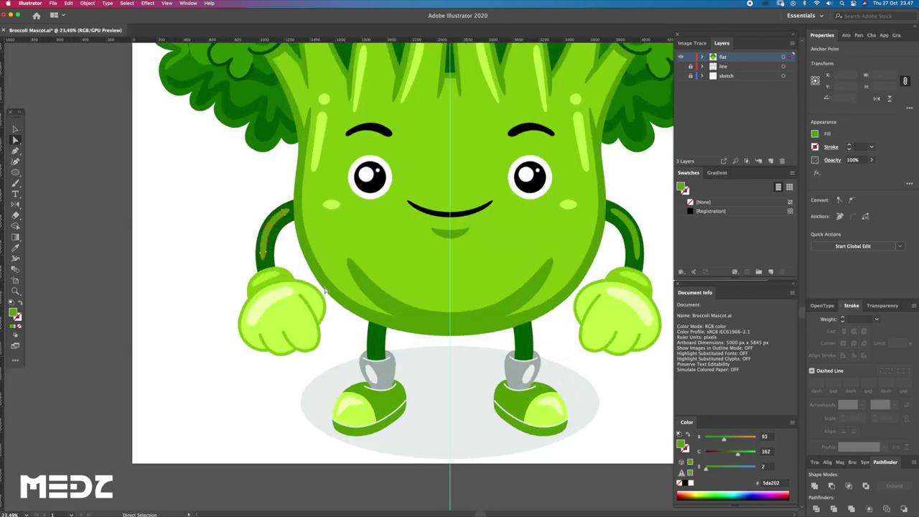
# Draw a curved oval highlight shape along the left leg with the Pen tool.
pyautogui.scroll(3, 438, 378)
pyautogui.press('q')
pyautogui.click(305, 294)
pyautogui.scroll(3, 306, 295)
pyautogui.press('p')
pyautogui.moveTo(273, 250); pyautogui.dragTo(295, 253)
pyautogui.moveTo(265, 300); pyautogui.dragTo(268, 325)
pyautogui.moveTo(288, 293); pyautogui.dragTo(290, 261)
pyautogui.click(273, 251)
# Sample the lighter green for the highlight and duplicate it onto the right leg.
pyautogui.press('z')
pyautogui.moveTo(273, 251)
pyautogui.mouseDown()
pyautogui.moveTo(225, 205)
pyautogui.moveTo(288, 304)
pyautogui.mouseUp()
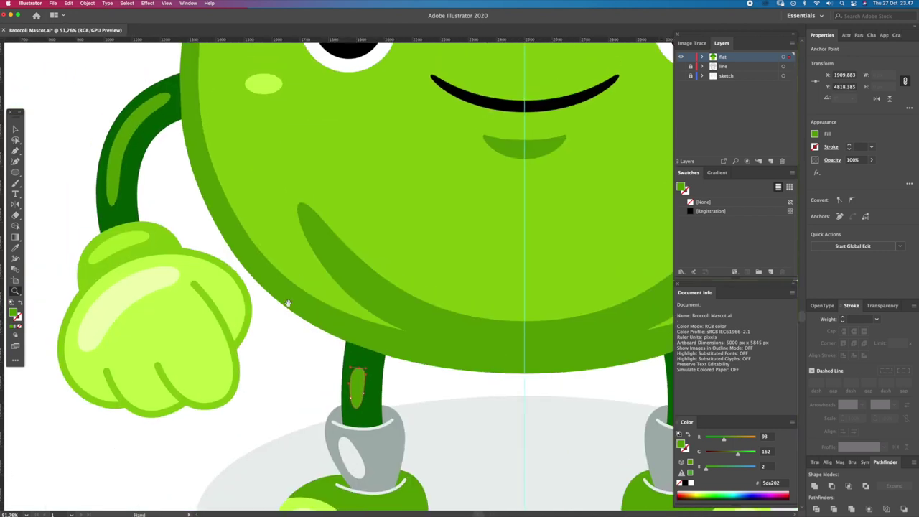
pyautogui.press('i')
pyautogui.moveTo(398, 357); pyautogui.dragTo(285, 271)
pyautogui.press('v')
pyautogui.moveTo(243, 302); pyautogui.dragTo(582, 334)
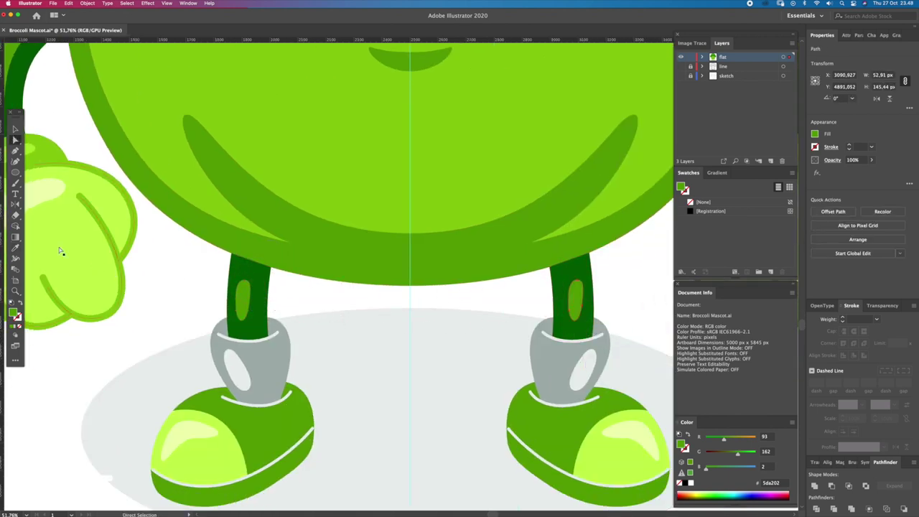
# Mirror the right-leg highlight with the Reflect tool and nudge it into place.
pyautogui.click(15, 204)
pyautogui.moveTo(459, 352); pyautogui.dragTo(396, 320)
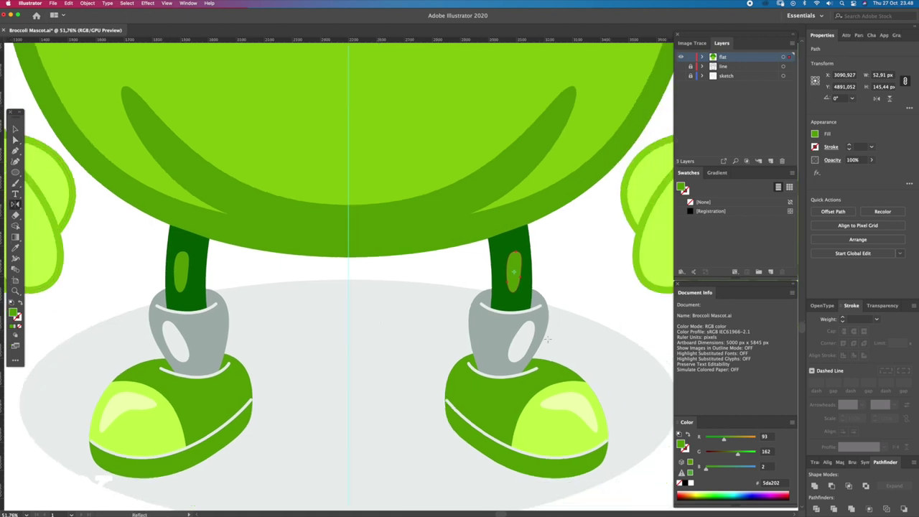
pyautogui.moveTo(431, 345); pyautogui.dragTo(485, 341)
pyautogui.moveTo(510, 272)
pyautogui.mouseDown()
pyautogui.moveTo(538, 293)
pyautogui.moveTo(477, 319)
pyautogui.mouseUp()
# Zoom back out and start lowering the top edge of the grey shadow ellipse.
pyautogui.keyDown('alt'); pyautogui.click(477, 318); pyautogui.keyUp('alt')
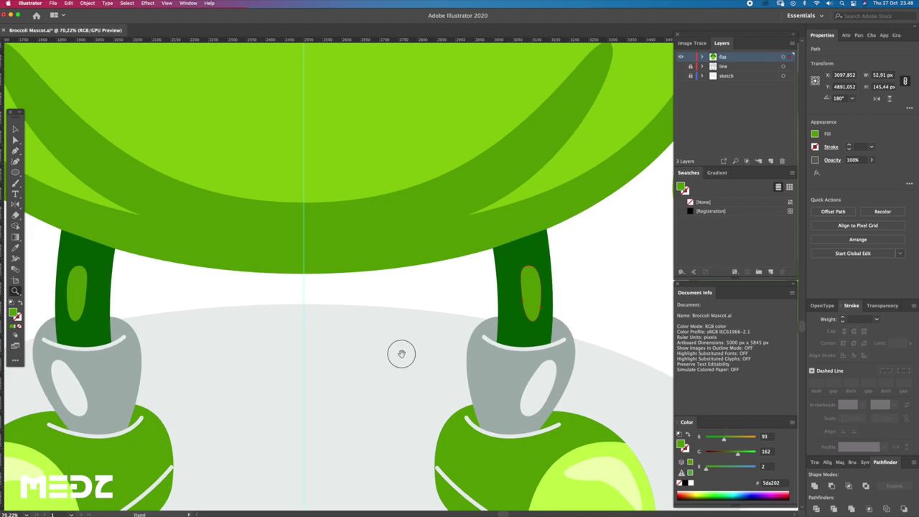
pyautogui.keyDown('alt'); pyautogui.click(400, 353); pyautogui.keyUp('alt')
pyautogui.keyDown('ctrl'); pyautogui.click(359, 310); pyautogui.keyUp('ctrl')
pyautogui.keyDown('alt'); pyautogui.click(349, 306); pyautogui.keyUp('alt')
pyautogui.moveTo(359, 304); pyautogui.dragTo(377, 261)
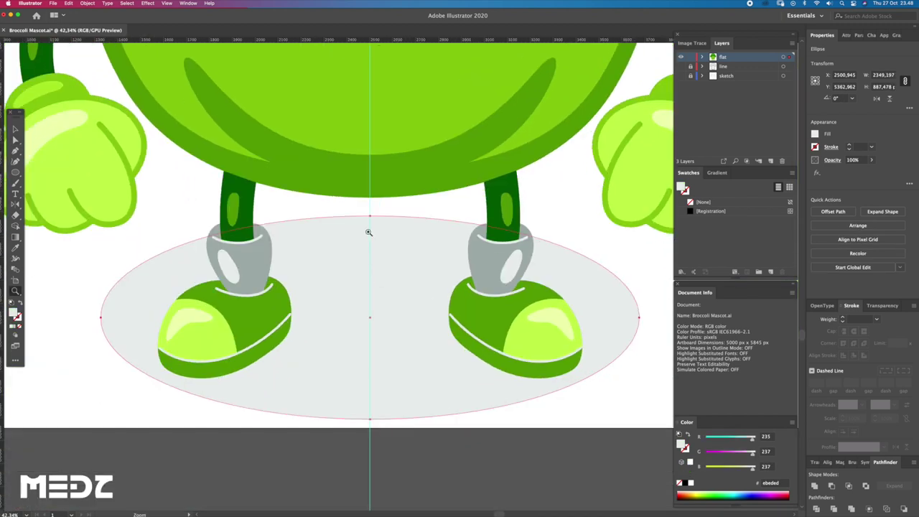
# Flatten the shadow ellipse to about 2349 × 744 px by lowering its top and bottom edges.
pyautogui.moveTo(370, 216); pyautogui.dragTo(374, 256)
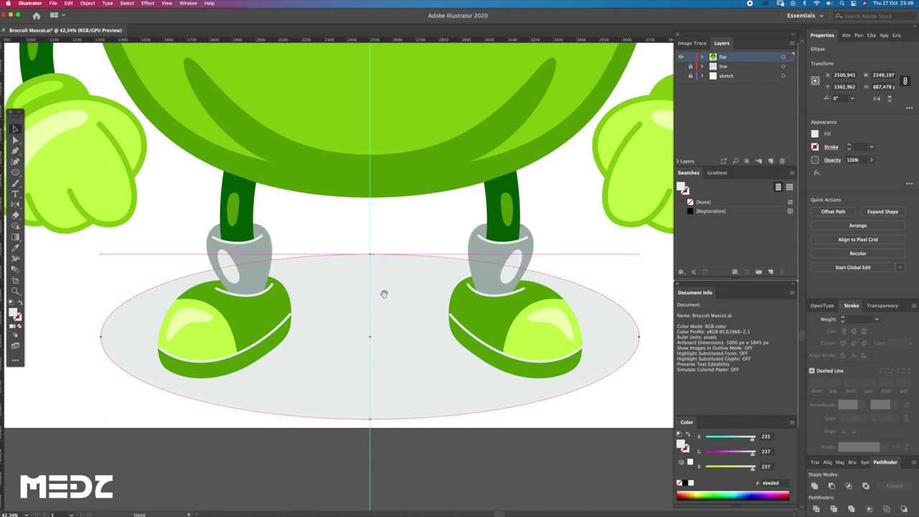
pyautogui.scroll(-2, 383, 294)
pyautogui.scroll(-2, 401, 299)
pyautogui.moveTo(382, 397); pyautogui.dragTo(379, 405)
pyautogui.scroll(2, 364, 371)
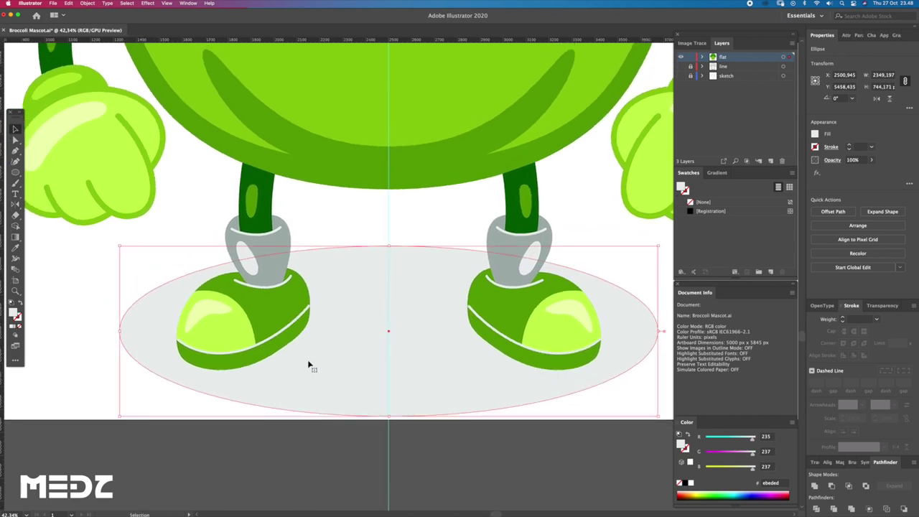
pyautogui.scroll(-2, 462, 370)
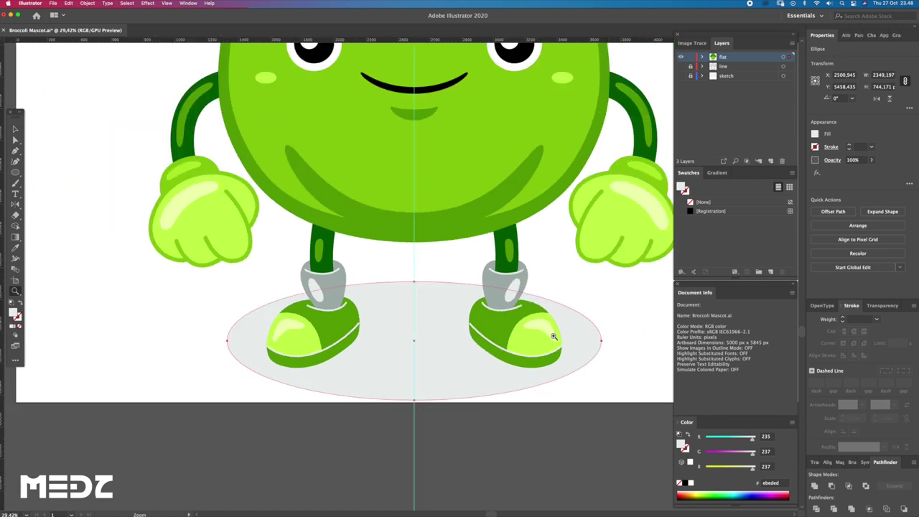
pyautogui.scroll(-2, 591, 337)
pyautogui.click(575, 355)
pyautogui.scroll(-2, 580, 349)
pyautogui.scroll(-2, 583, 311)
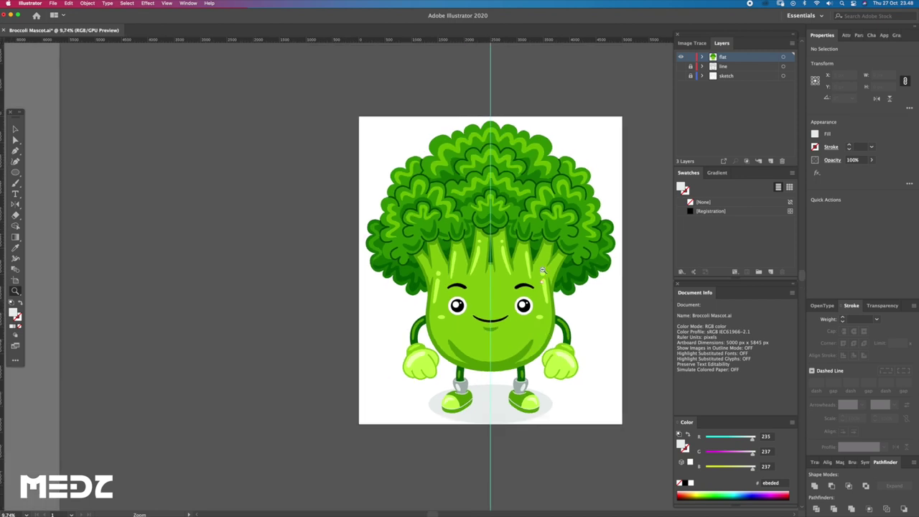
pyautogui.hscroll(1, 579, 202)
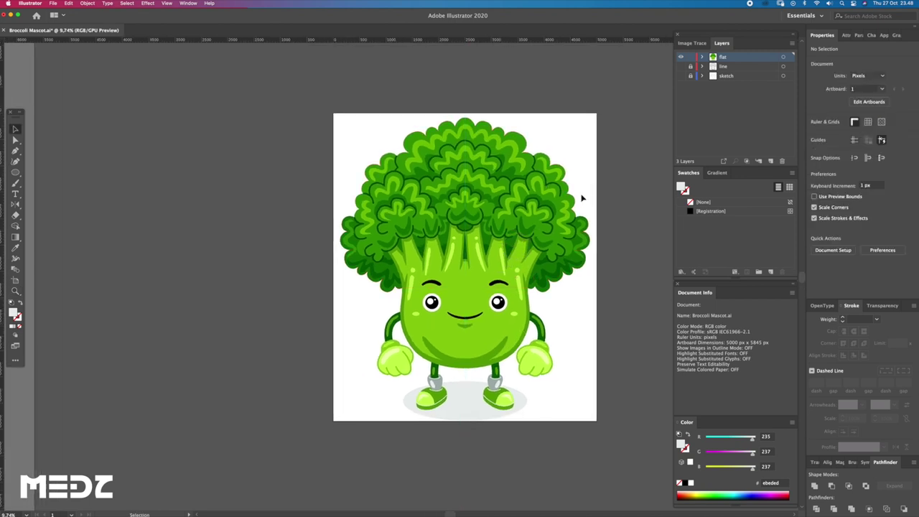
# Select all the mascot artwork and move it a few pixels up.
pyautogui.moveTo(594, 108); pyautogui.dragTo(355, 378)
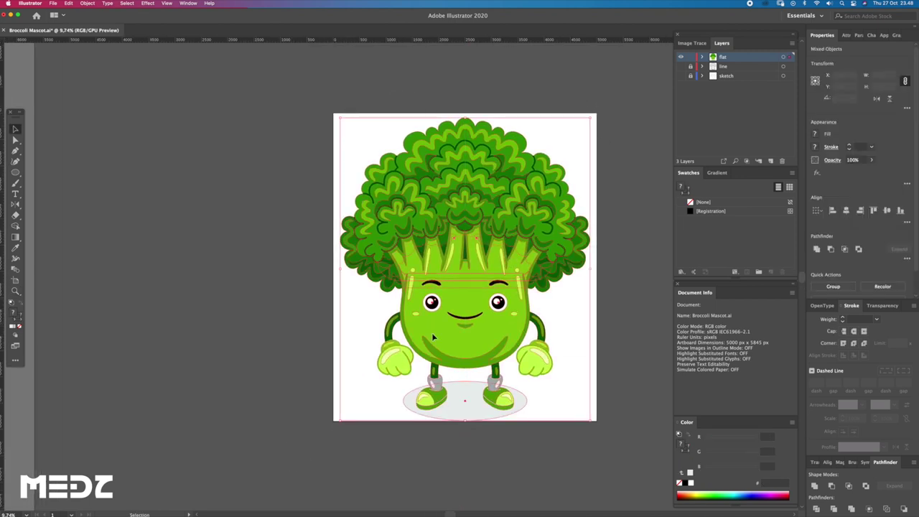
pyautogui.scroll(2, 517, 195)
pyautogui.press('a')
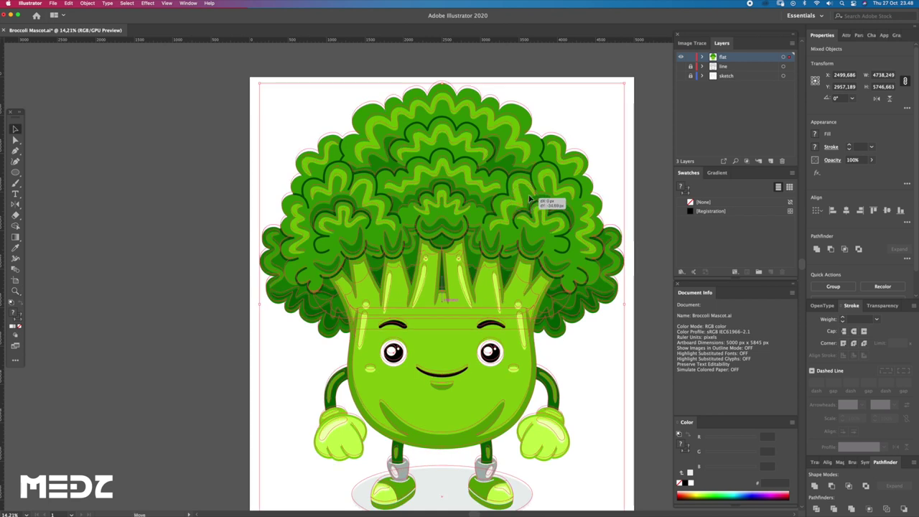
pyautogui.moveTo(532, 198); pyautogui.dragTo(533, 195)
pyautogui.click(523, 67)
# Reselect all artwork via the Select menu, then deselect and zoom out to review the mascot.
pyautogui.press('z')
pyautogui.scroll(-2, 531, 129)
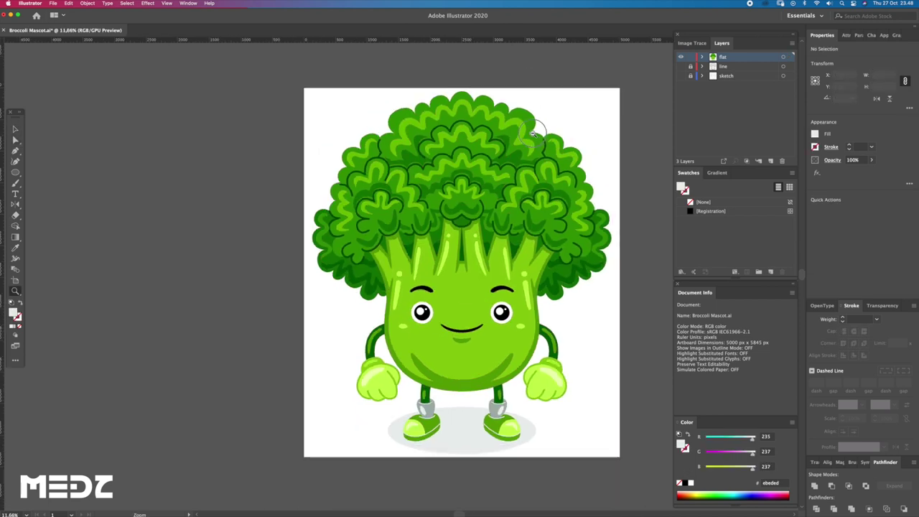
pyautogui.scroll(-2, 573, 178)
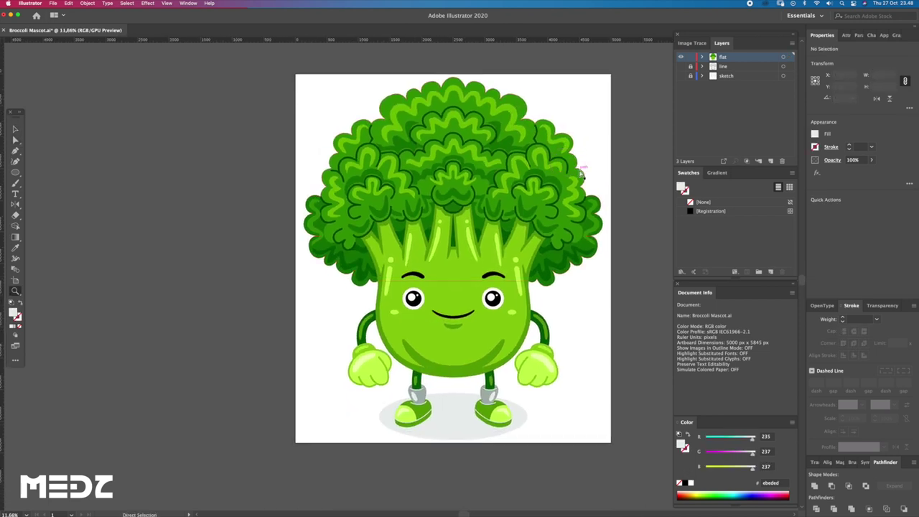
pyautogui.hotkey('ctrl', 'a')
pyautogui.click(143, 82)
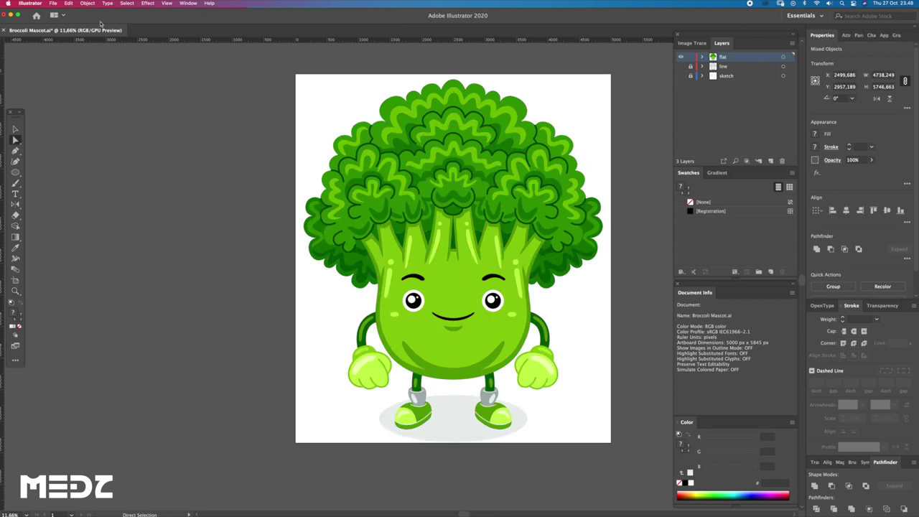
pyautogui.click(87, 3)
pyautogui.click(90, 65)
pyautogui.press('z')
pyautogui.moveTo(514, 249)
pyautogui.mouseDown()
pyautogui.moveTo(571, 251)
pyautogui.moveTo(570, 243)
pyautogui.mouseUp()
pyautogui.press('v')
pyautogui.hotkey('ctrl', 'shift', 'a')
pyautogui.moveTo(632, 208)
pyautogui.mouseDown()
pyautogui.moveTo(616, 227)
pyautogui.moveTo(647, 230)
pyautogui.mouseUp()
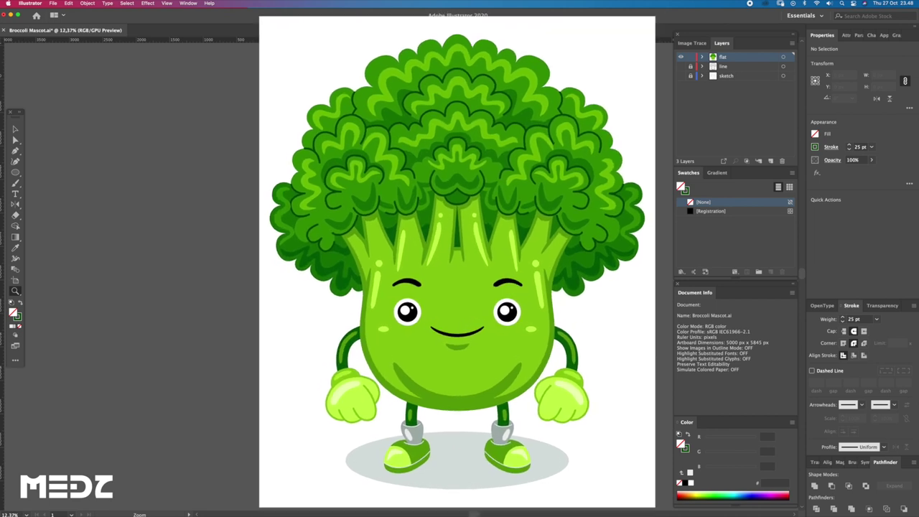